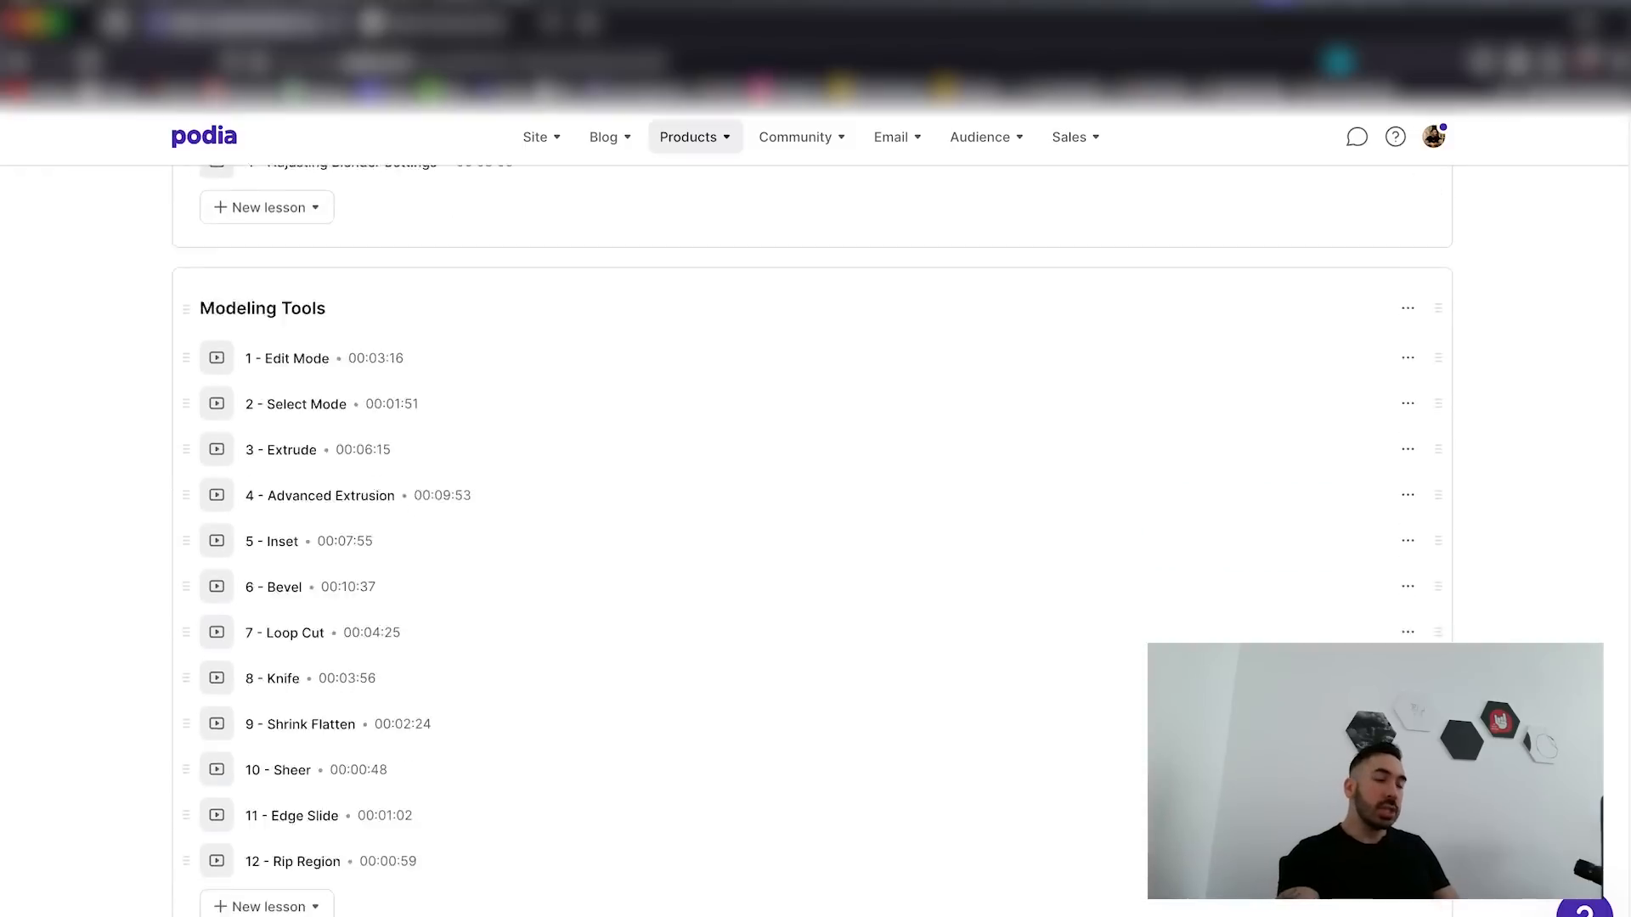
scroll(812, 527, down, 20)
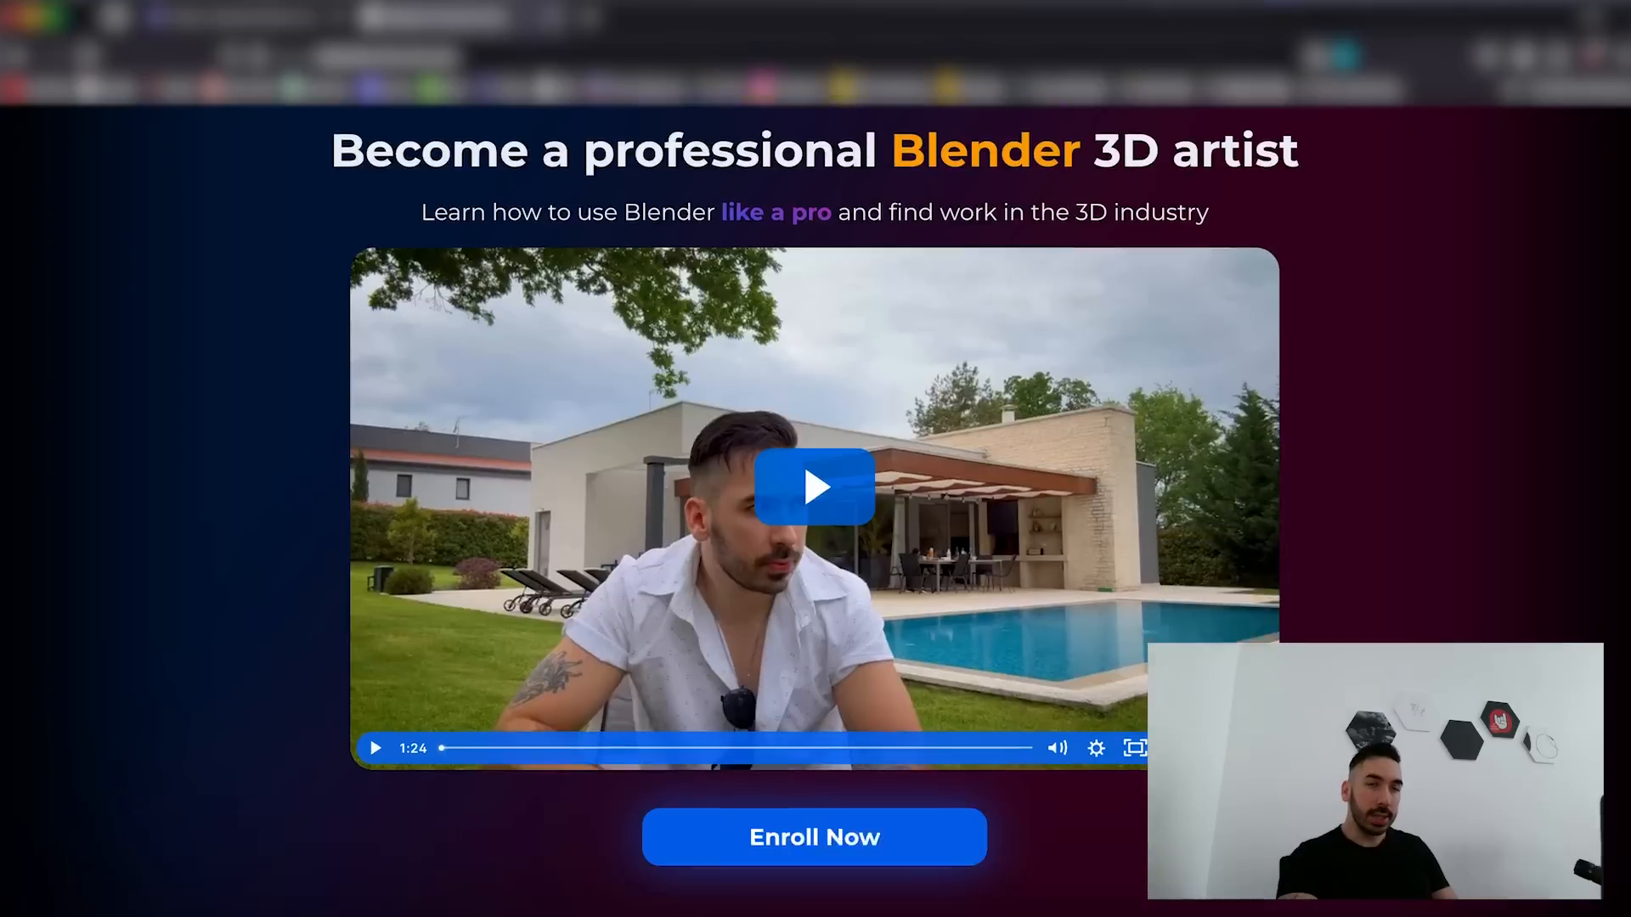
scroll(815, 509, down, 12)
scroll(815, 510, down, 4)
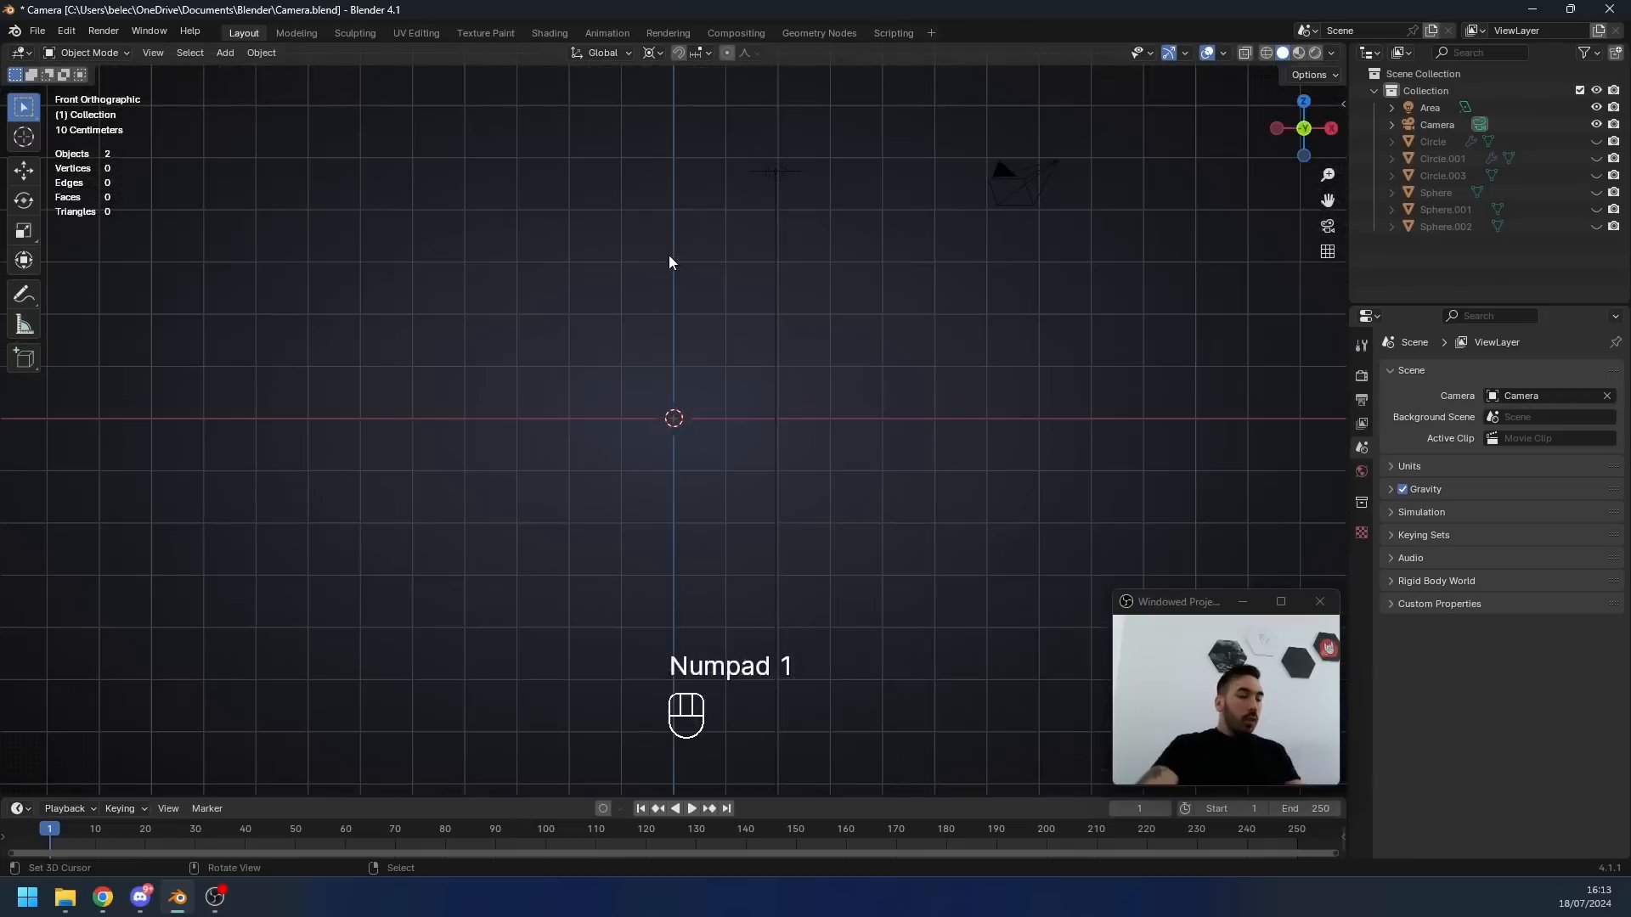
- Add the Hikvision Camera 1.png picture as a reference image in the front view
key(shift+a)
mouse_move(618, 501)
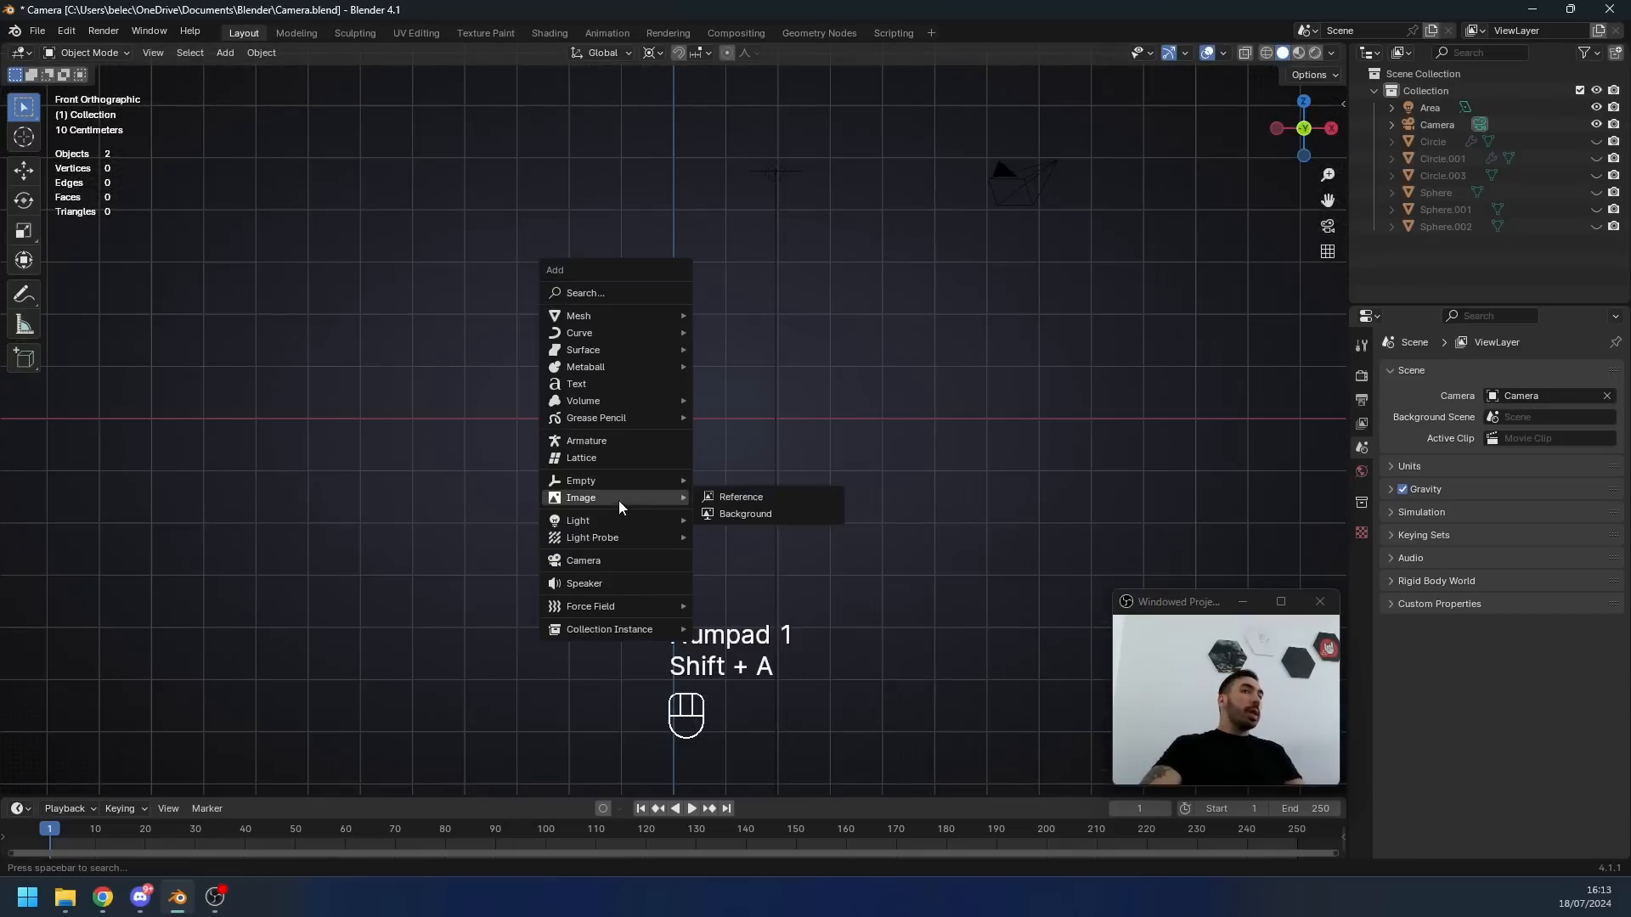
click(758, 498)
key(Return)
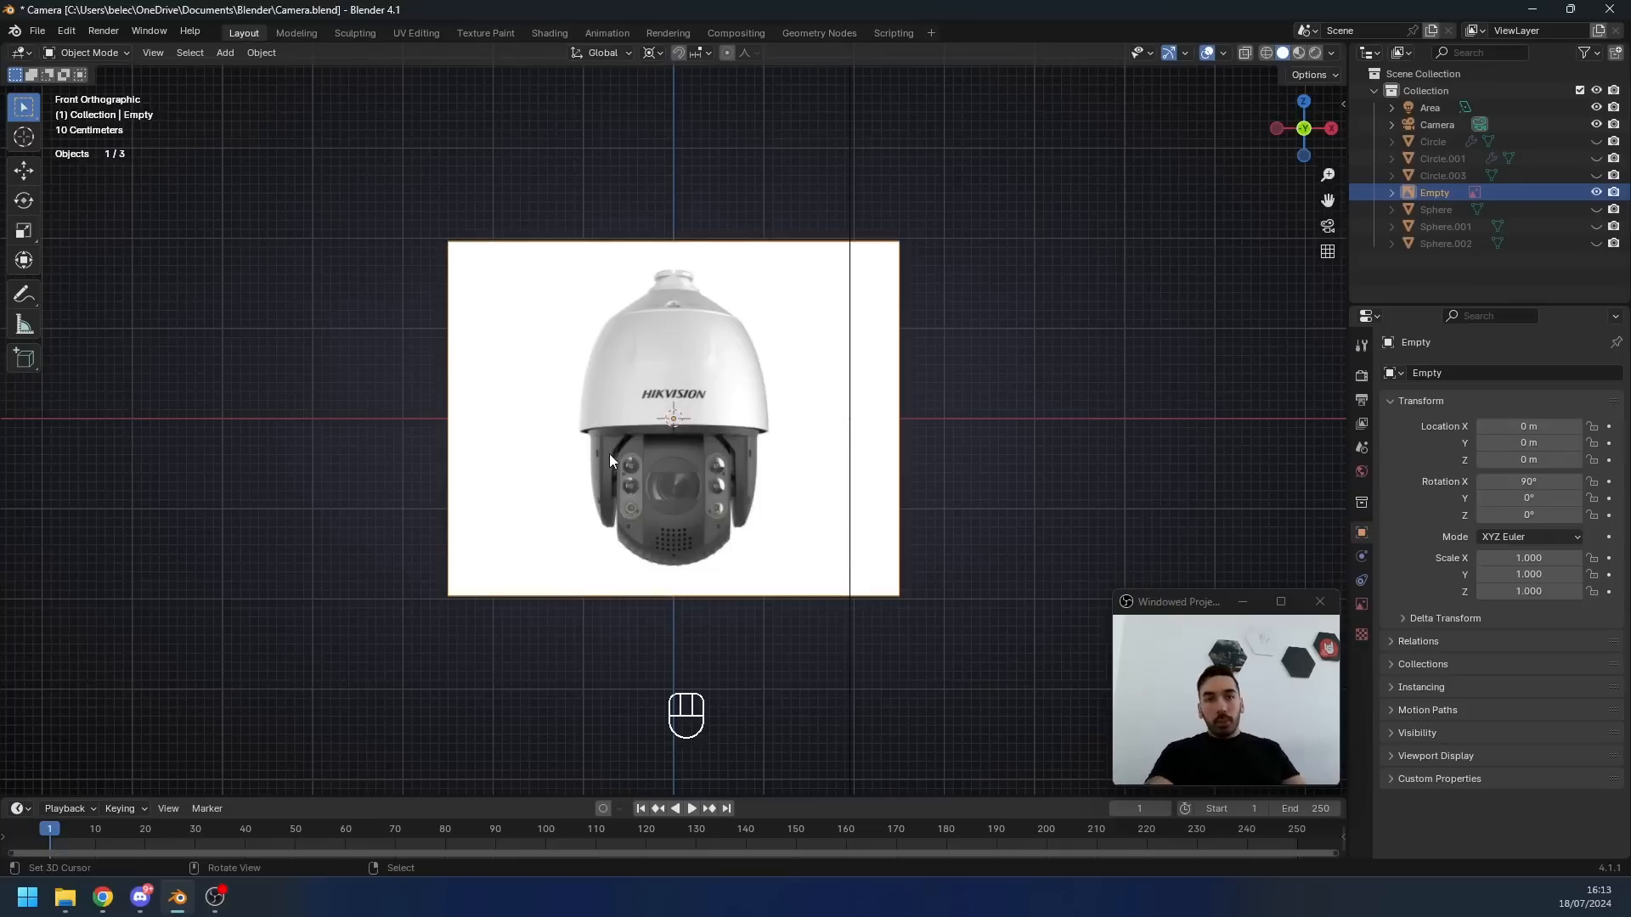
- Move the reference image about 11 m back along the Y axis, behind the scene origin
middle_drag(609, 453, 906, 570)
key(g)
key(y)
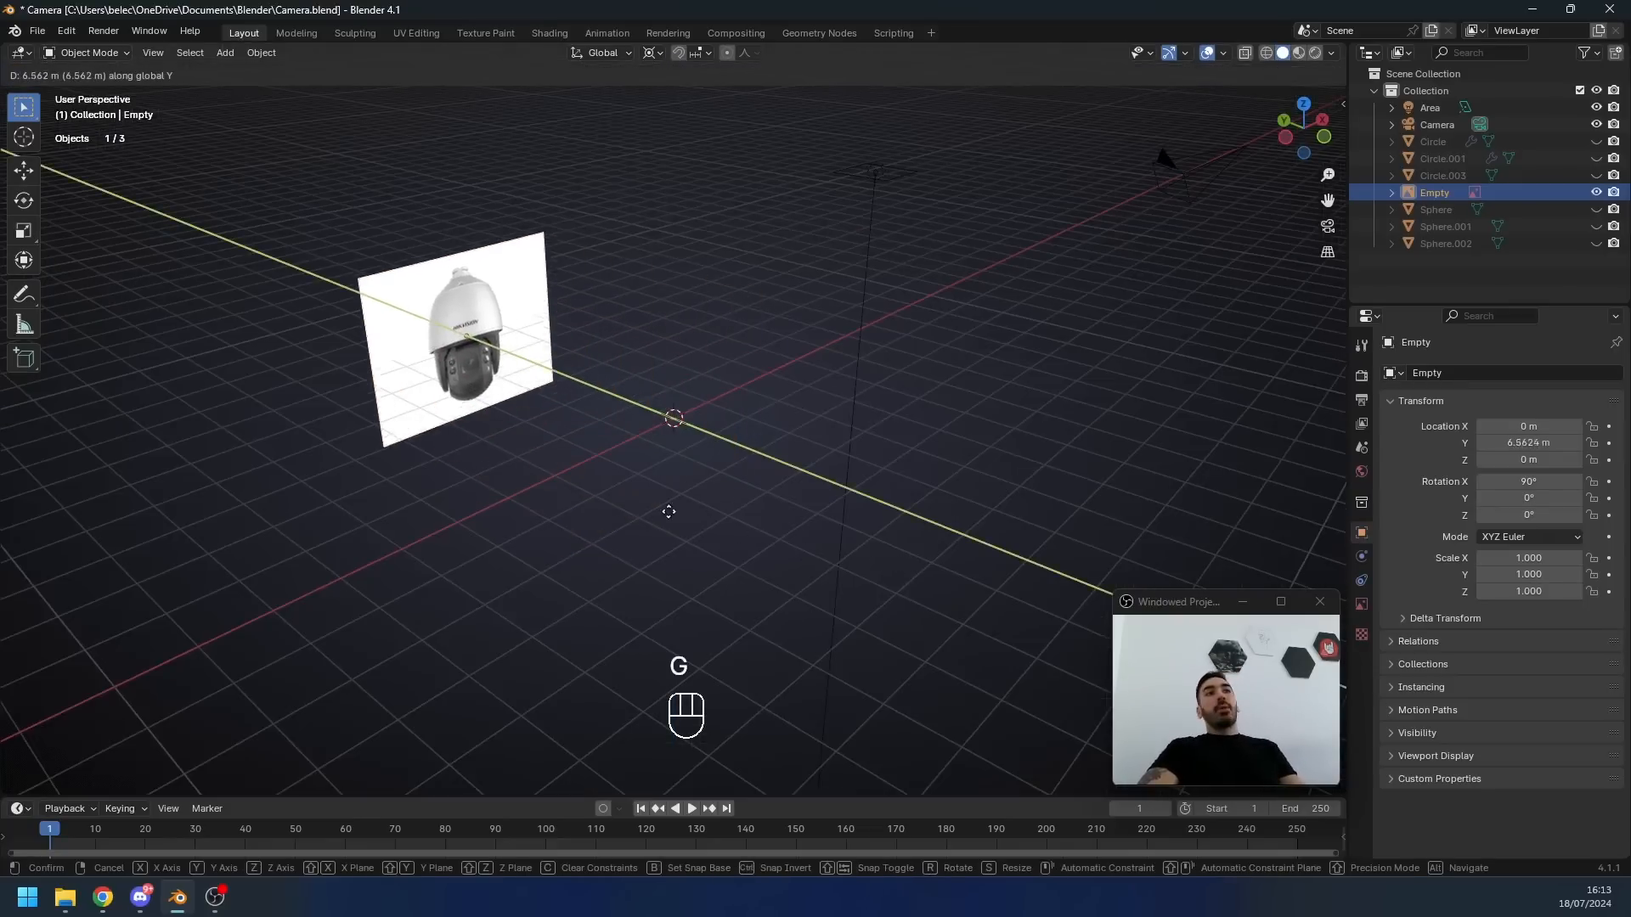
click(575, 491)
- Enable opacity for the reference image and lower it to about 0.51
click(1362, 604)
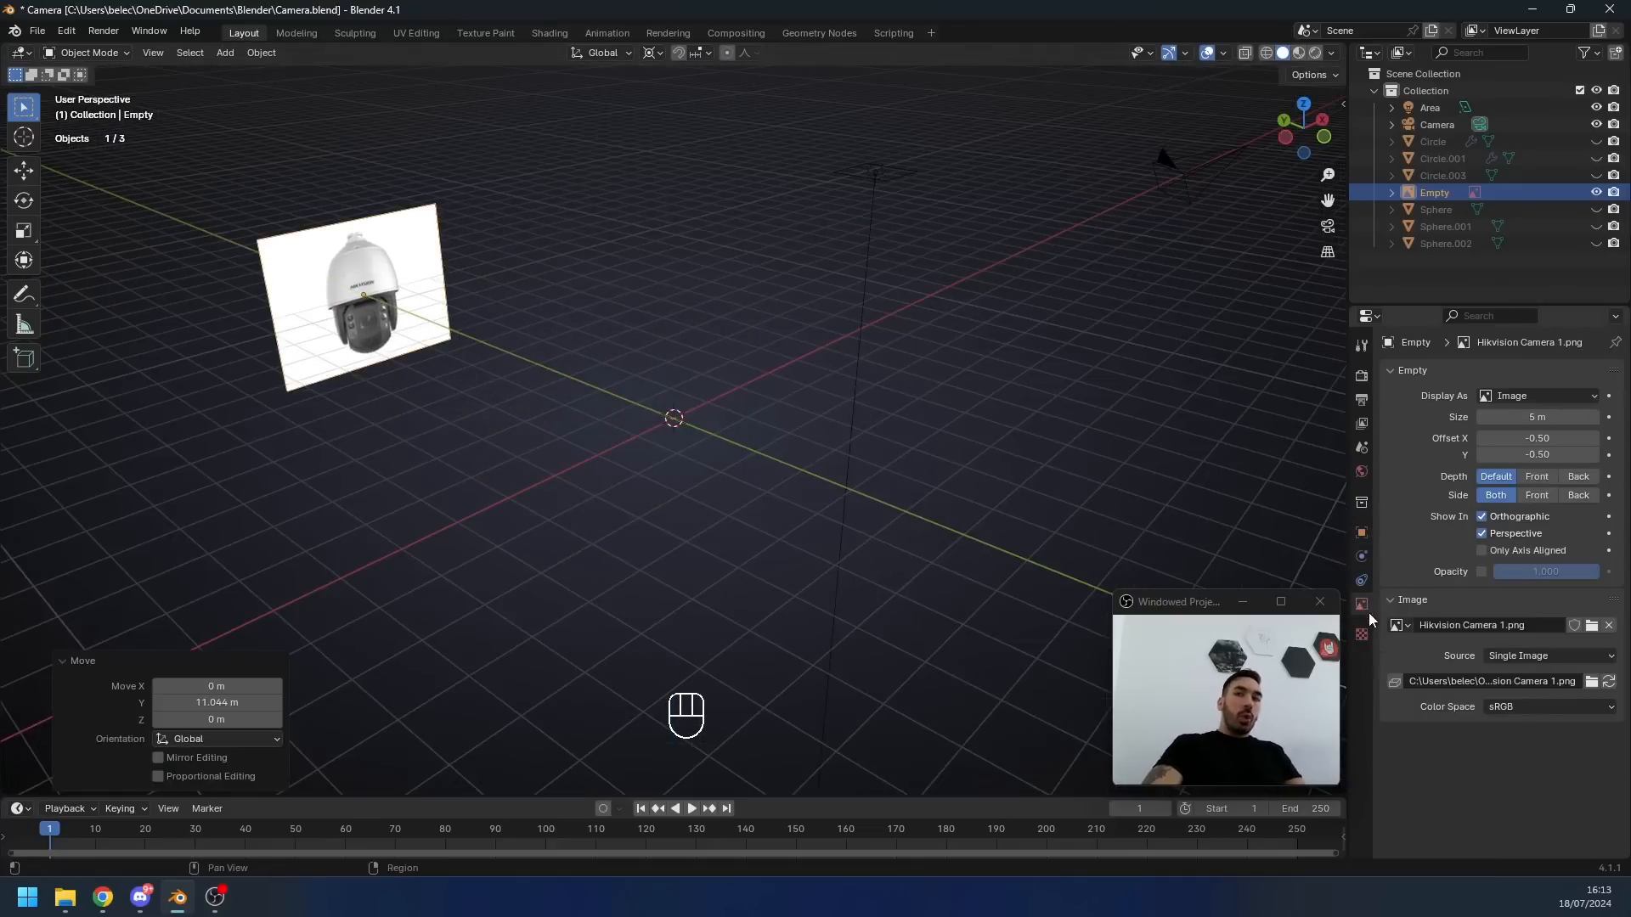
click(1481, 571)
drag(1561, 578, 1508, 579)
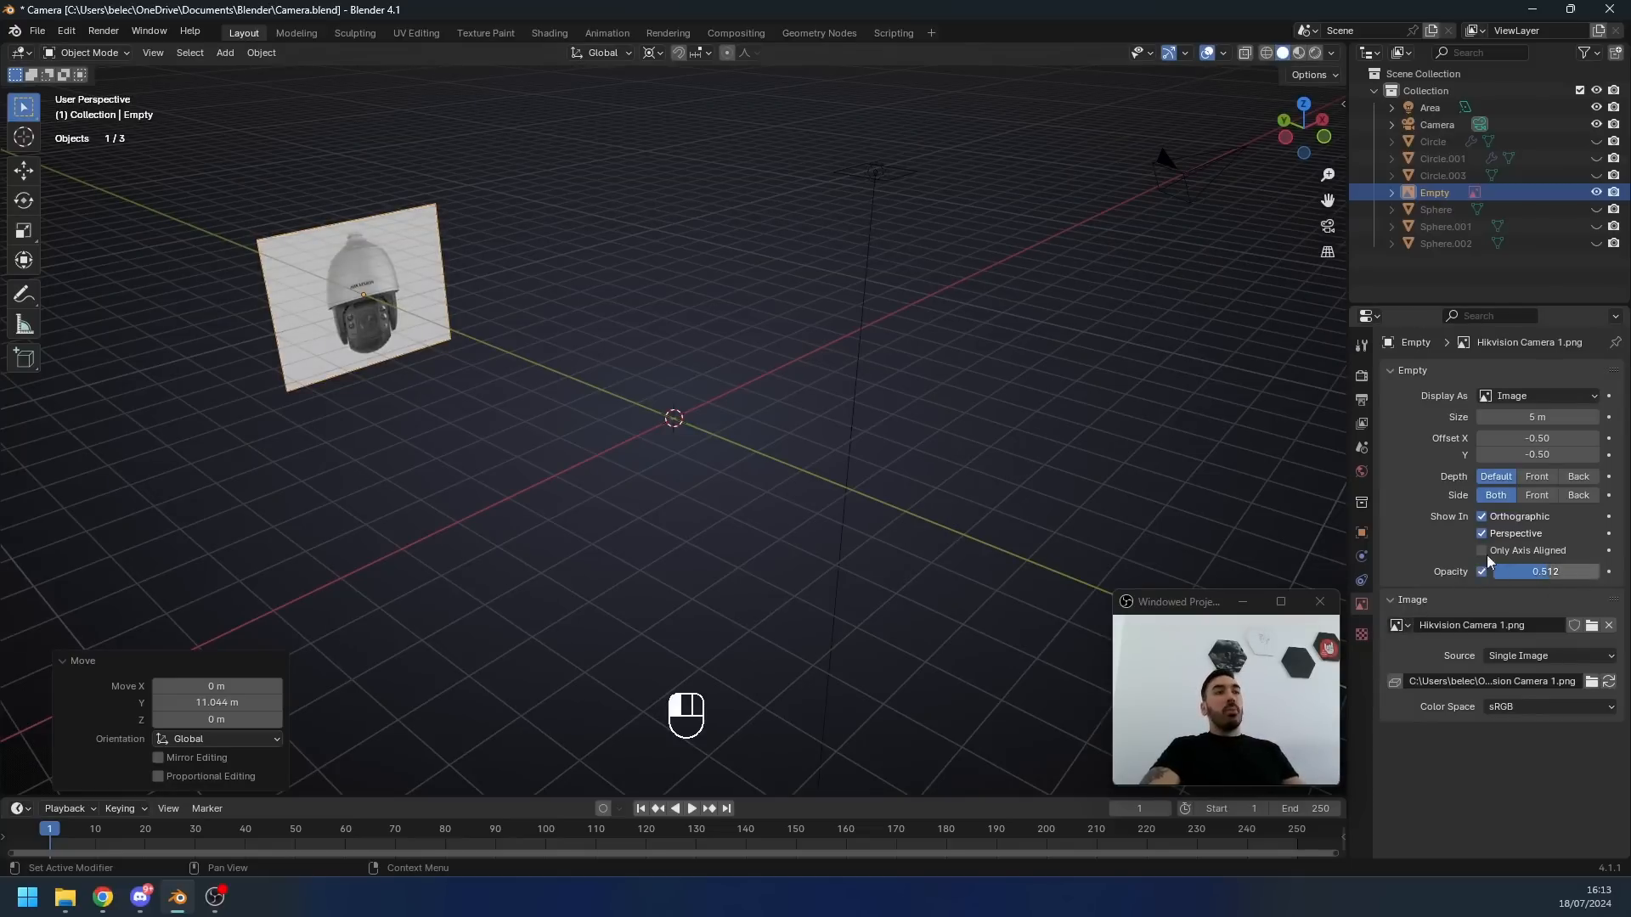
- Raise the reference image about 0.09 m along Z in the front view and save the file
key(ctrl+z)
key(KP_1)
key(g)
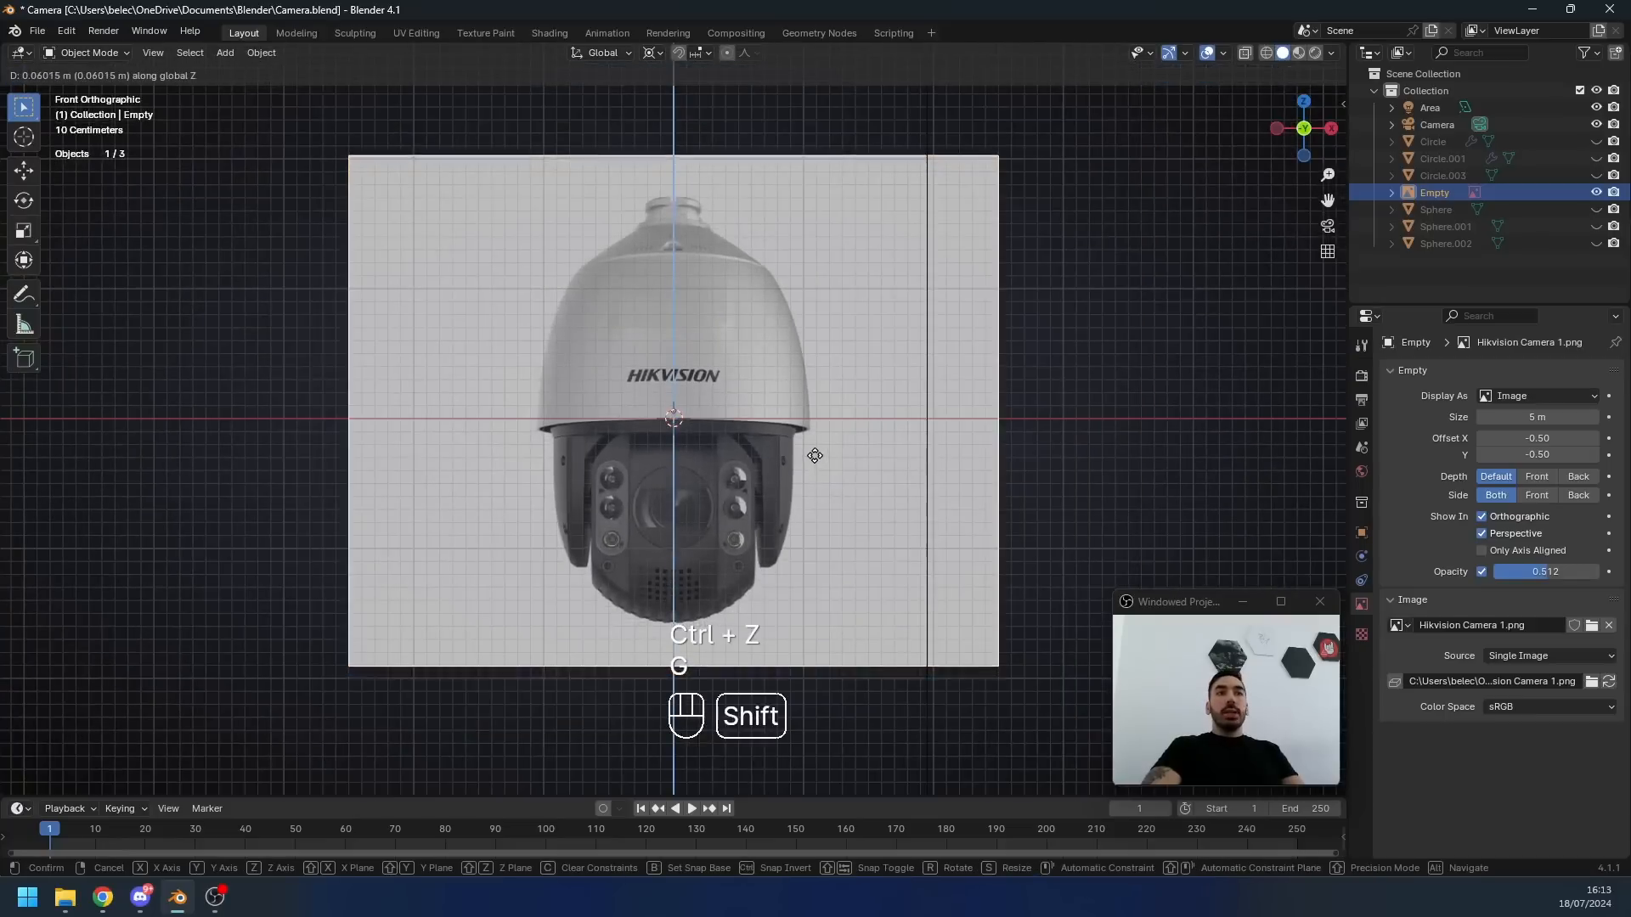
click(802, 420)
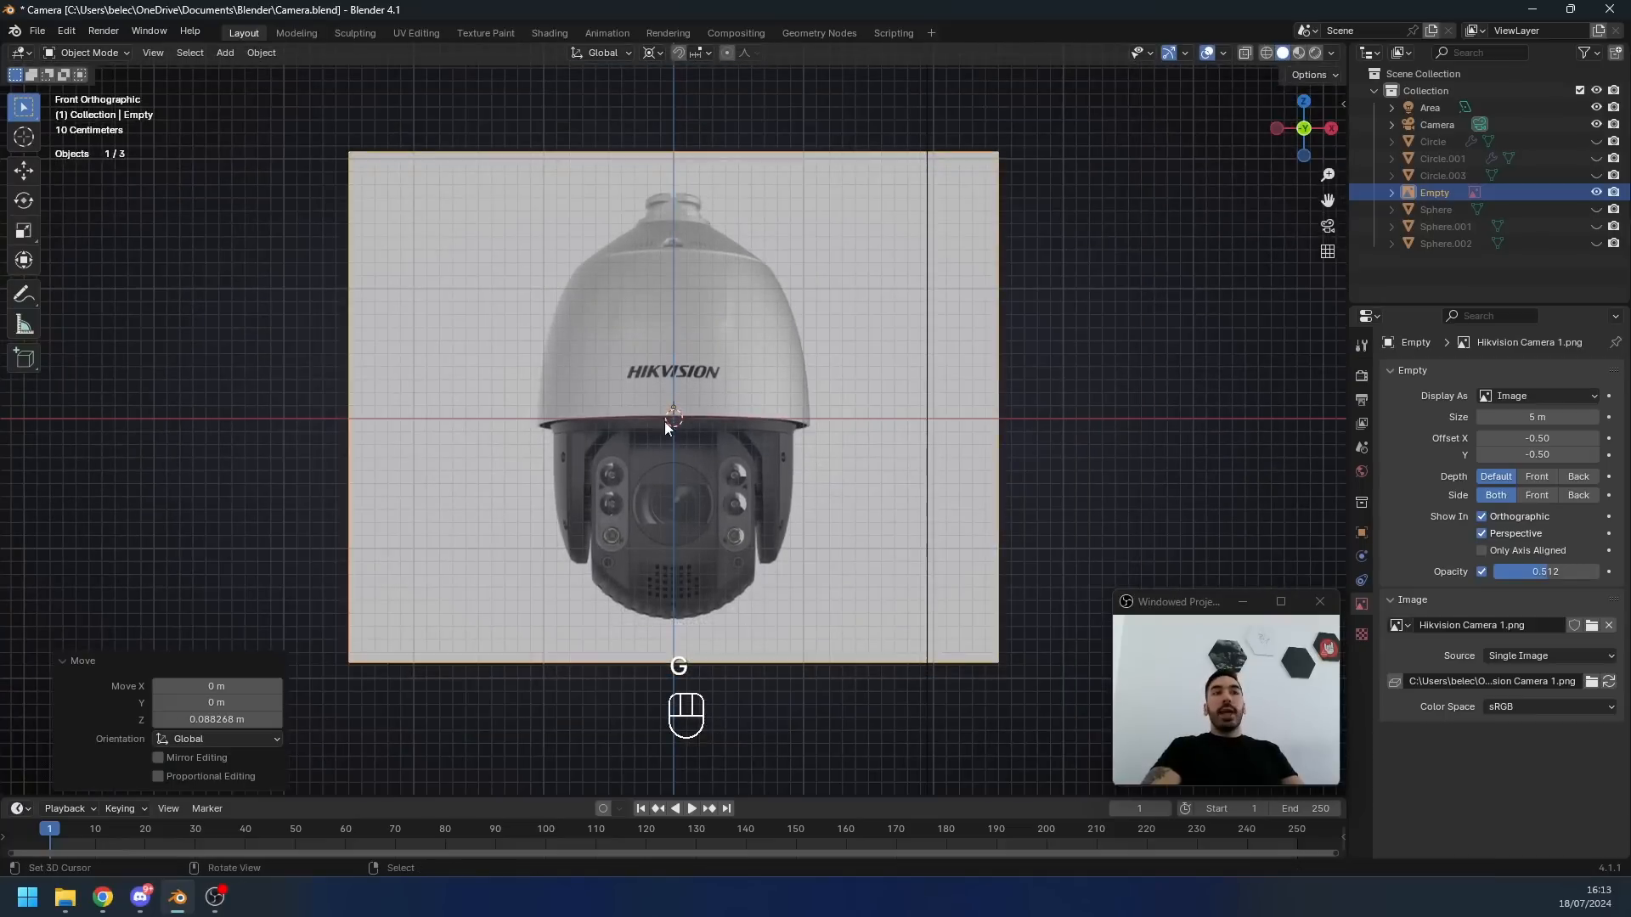
scroll(645, 427, up, 3)
key(ctrl+s)
scroll(579, 348, down, 2)
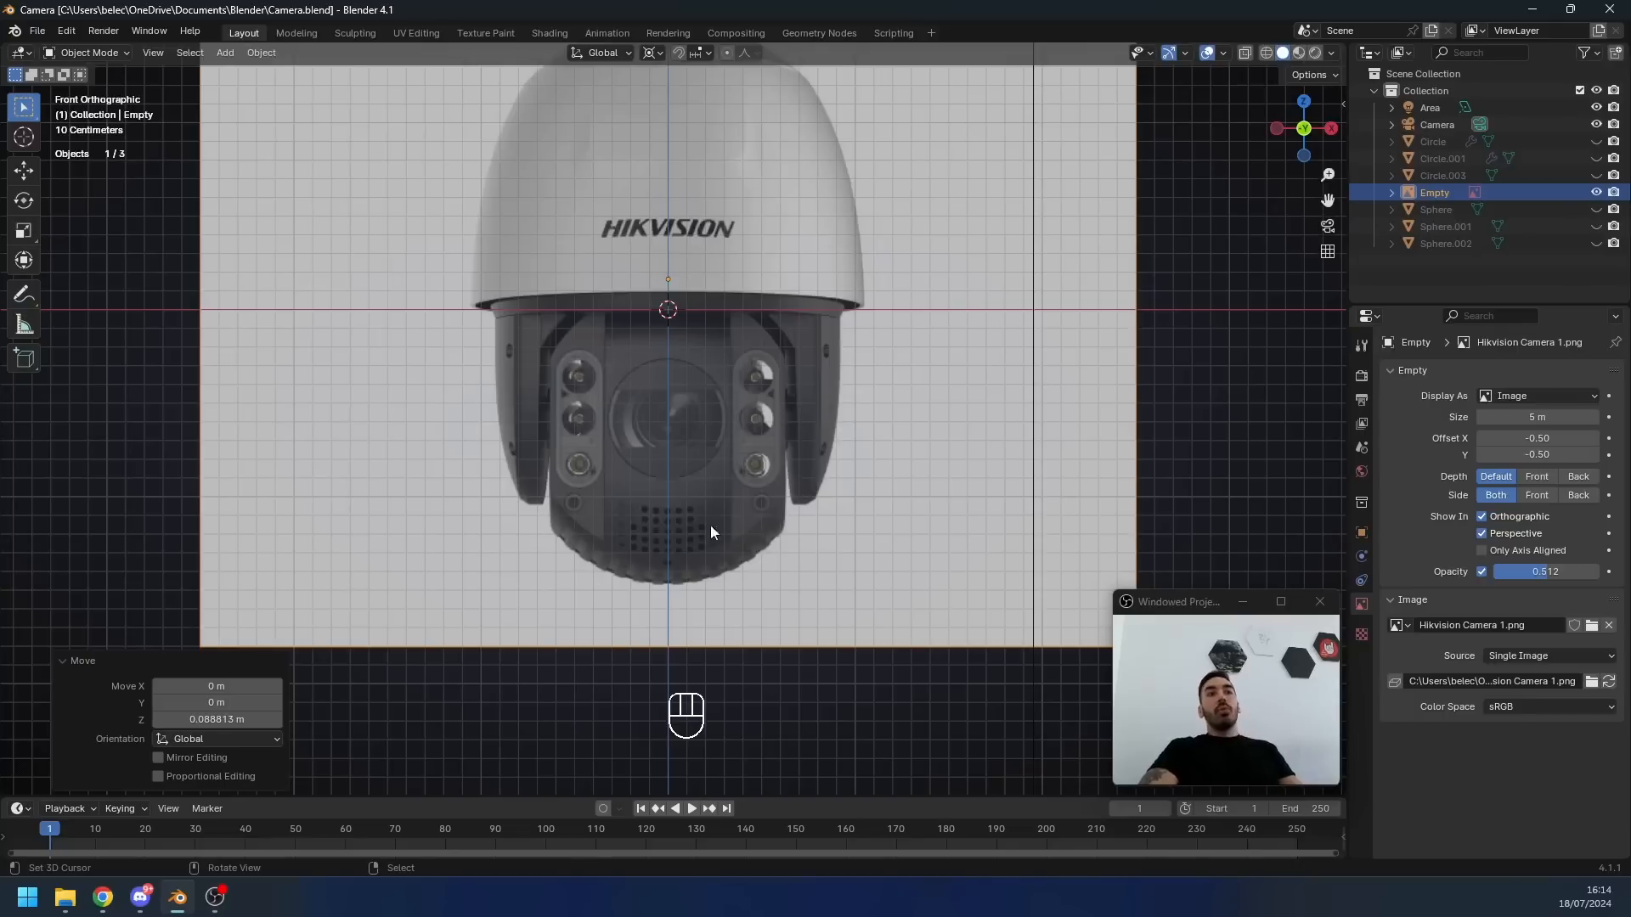
- Add a UV sphere with 96 segments, 32 rings and a 1 m radius at the origin
key(shift+a)
mouse_move(578, 226)
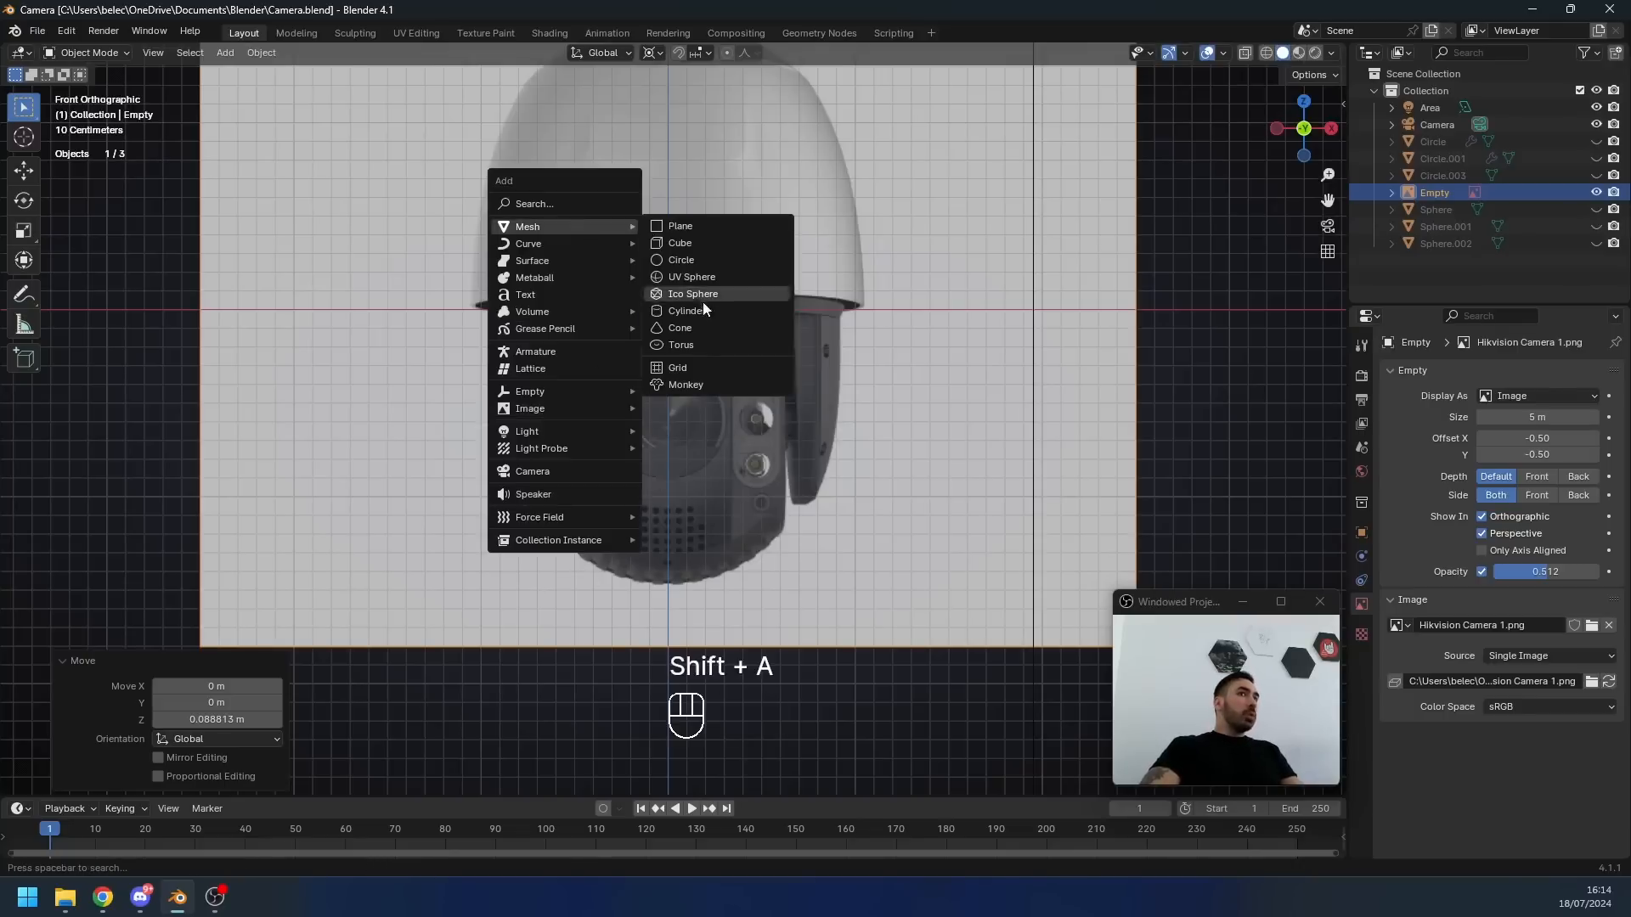
click(682, 277)
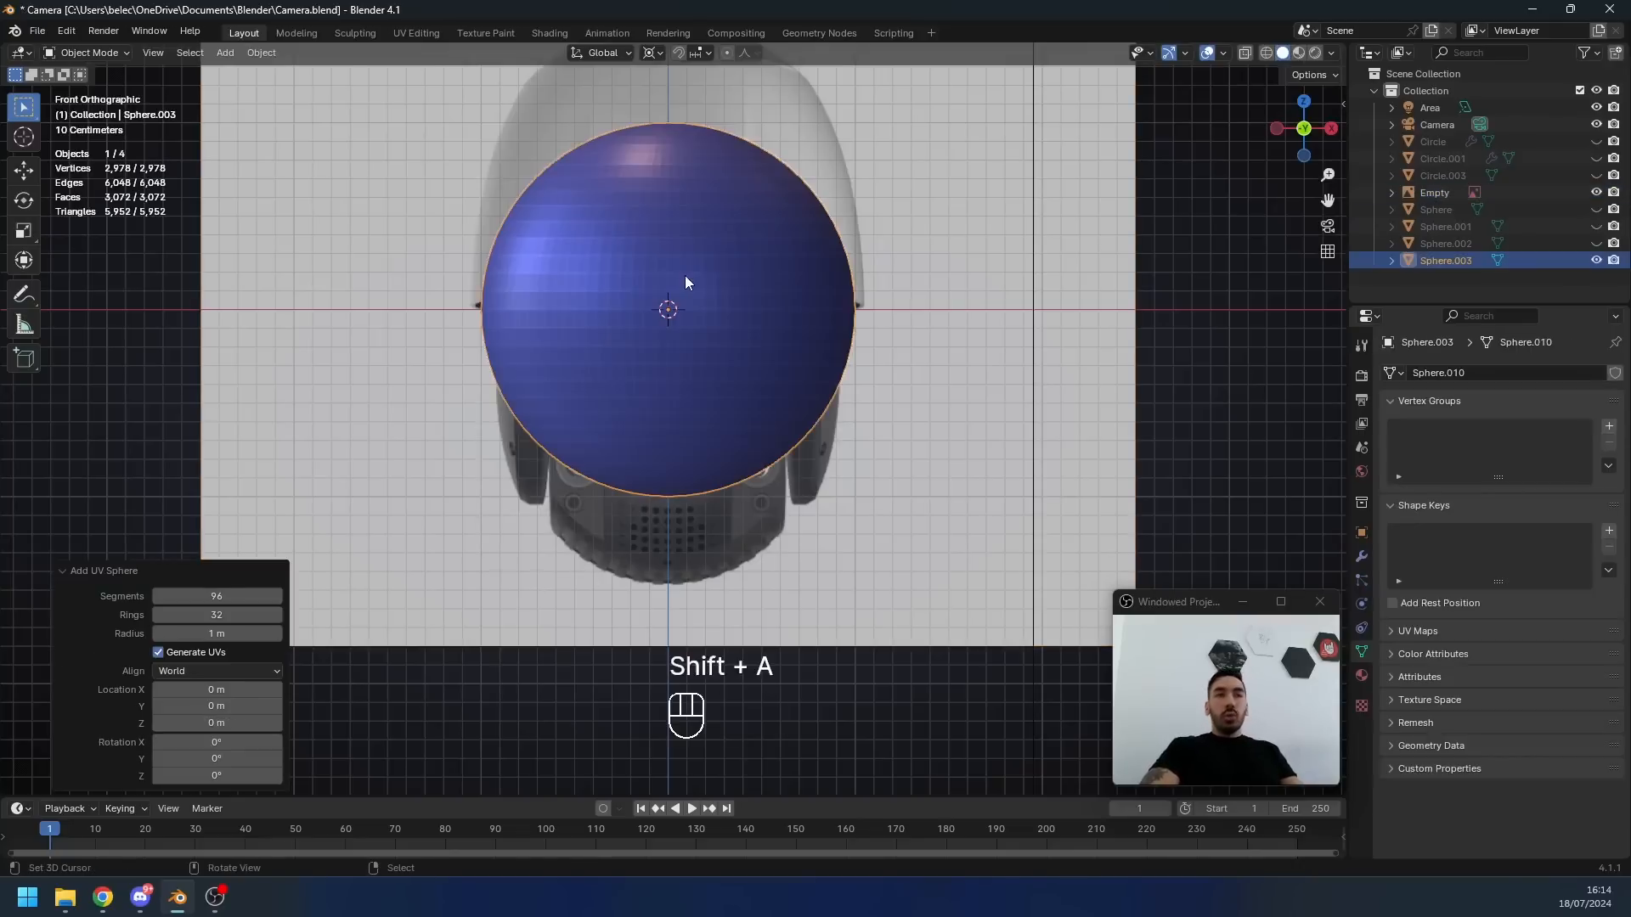
click(178, 582)
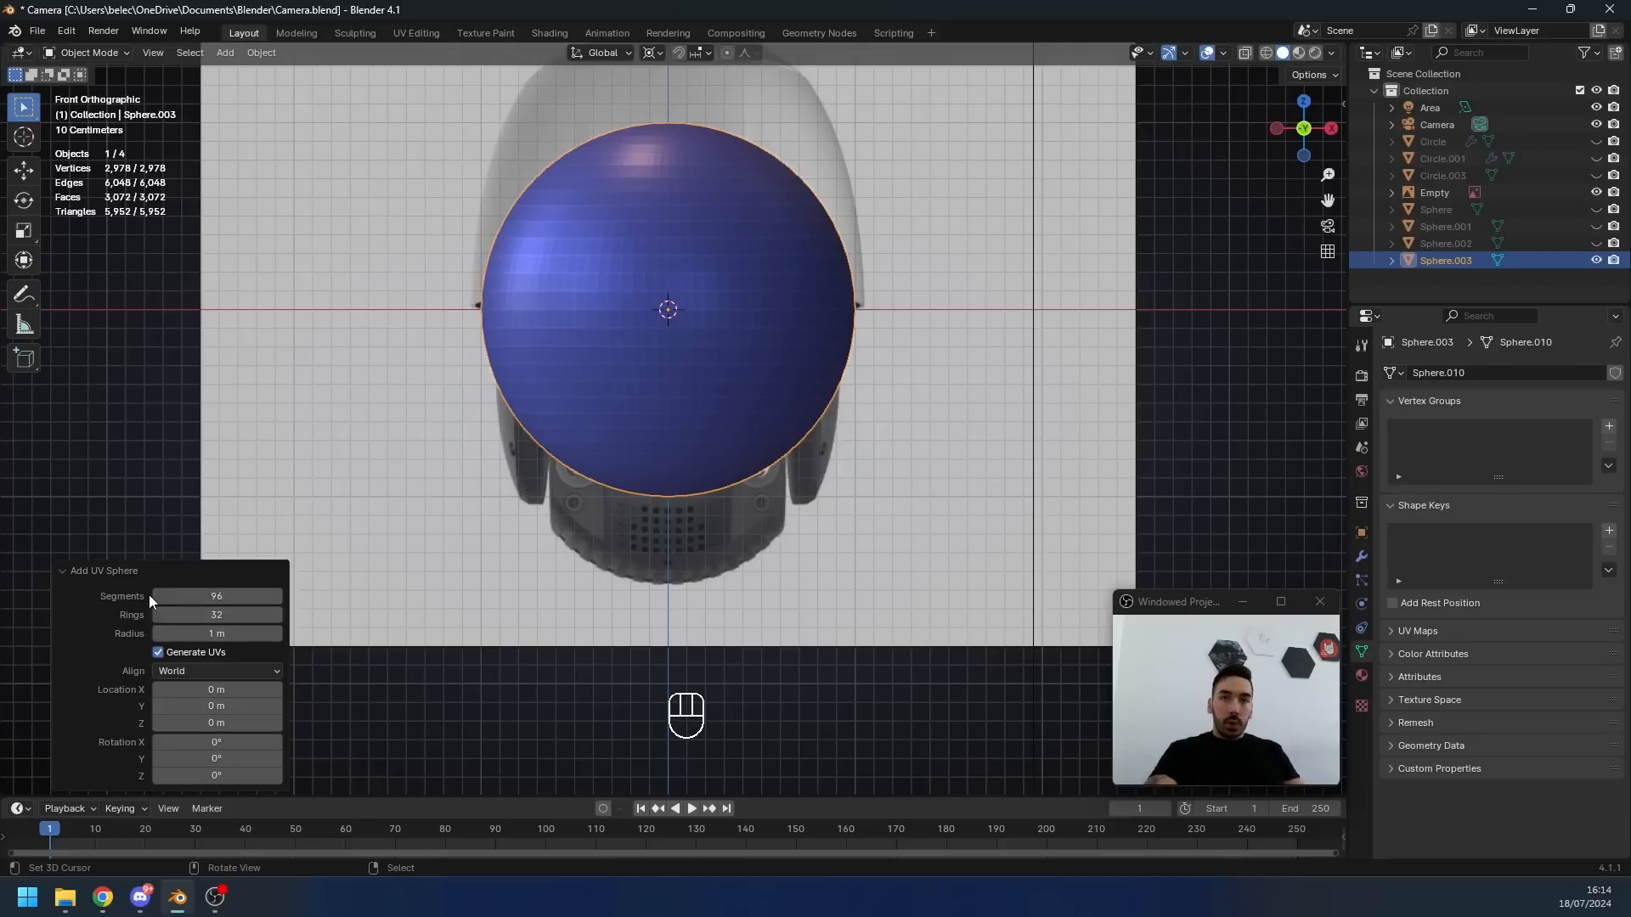
- Rotate the sphere's whole mesh 90° about the X axis in Edit Mode
key(Tab)
text(r)
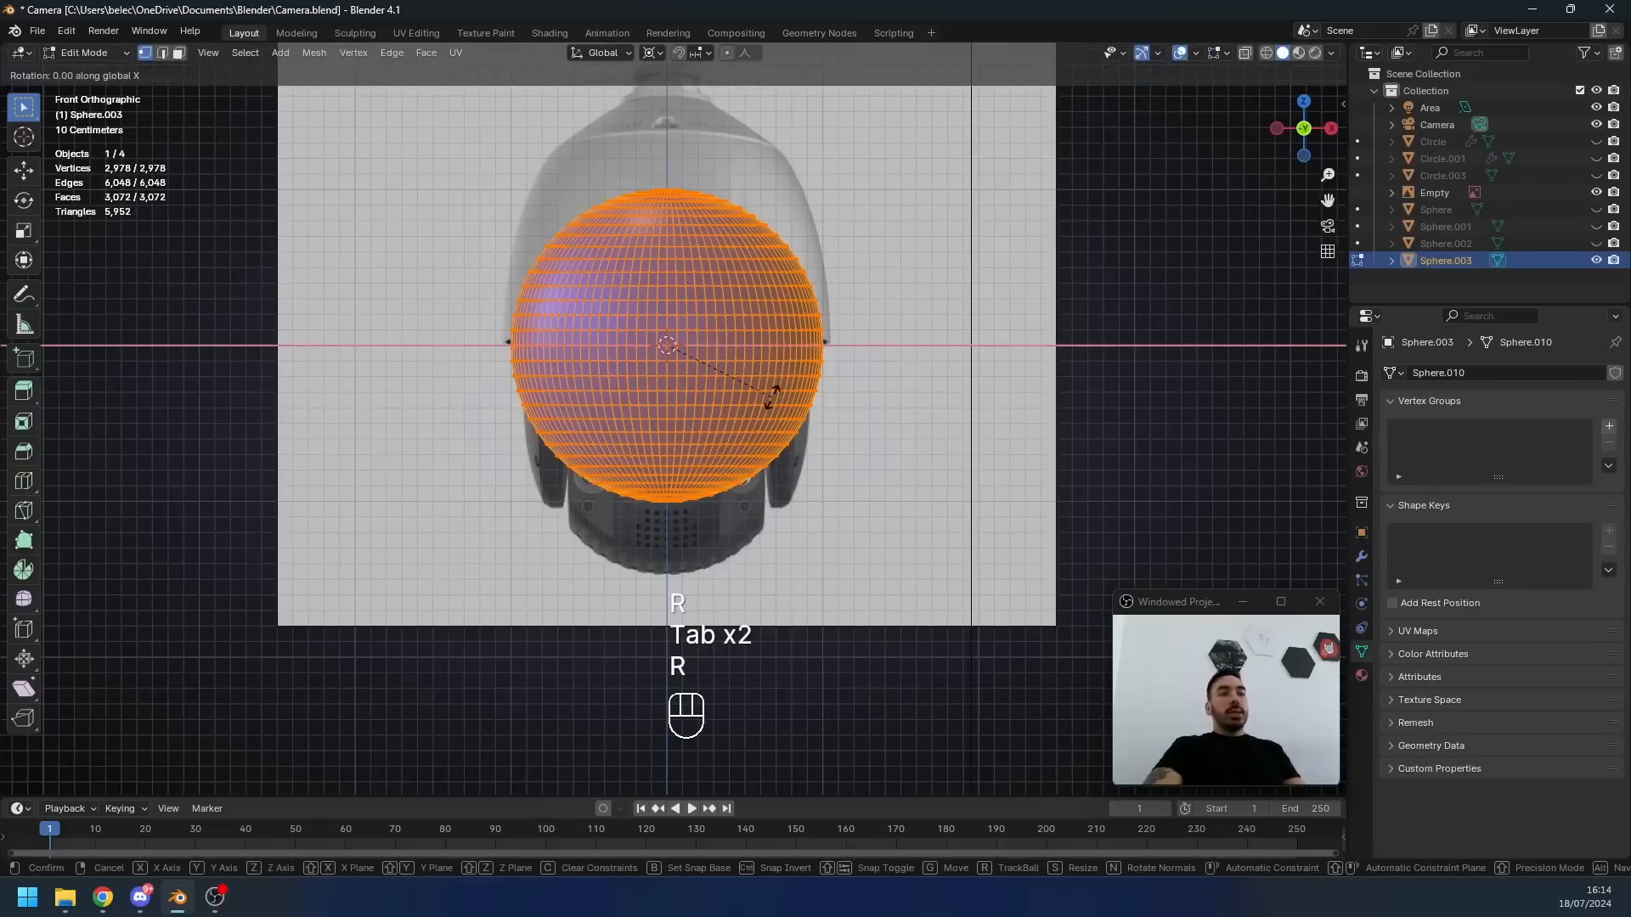
text(90)
key(Return)
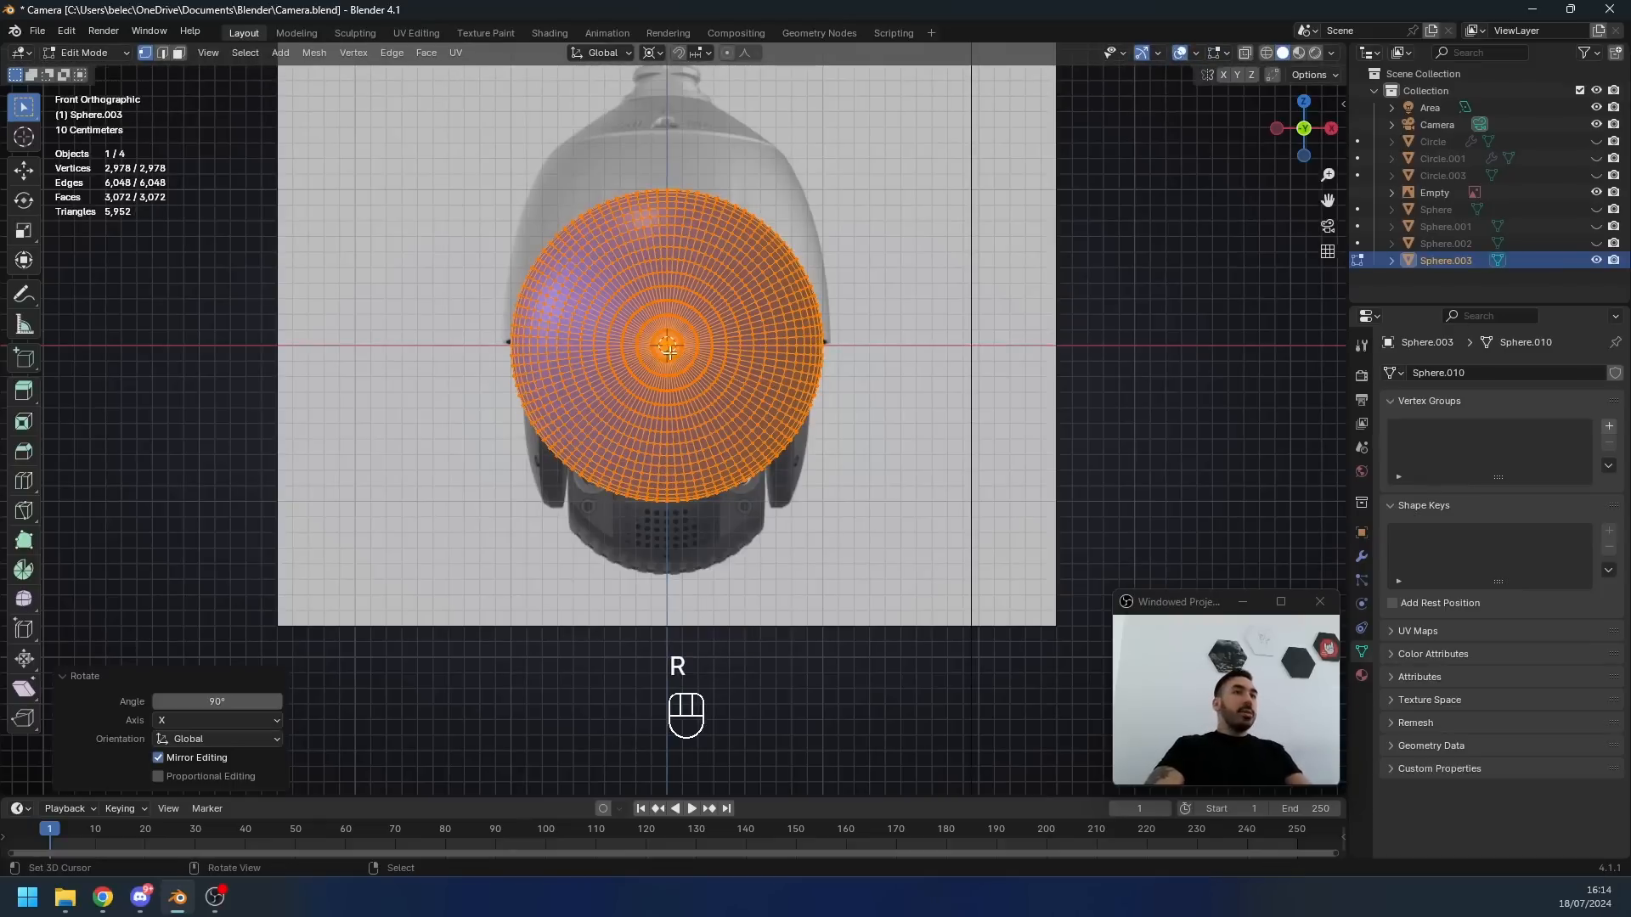
- Move the sphere's mesh 0.5 m down along Z in Edit Mode, over the camera's lower housing
middle_drag(709, 416, 819, 379)
scroll(841, 400, down, 2)
key(Tab)
key(g)
key(z)
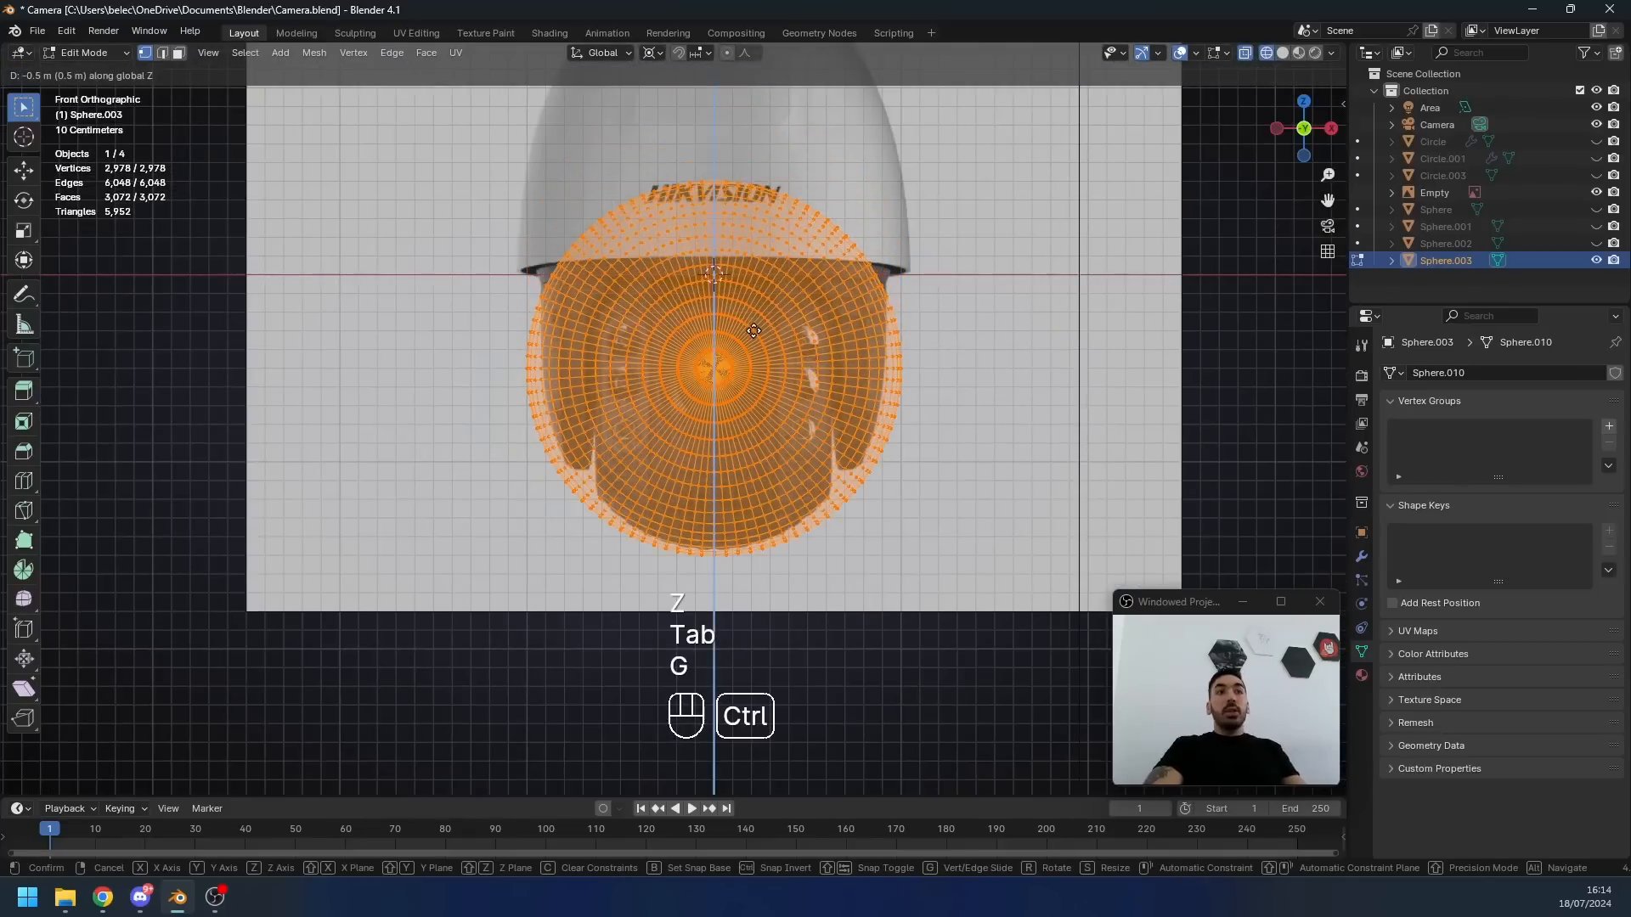
click(754, 331)
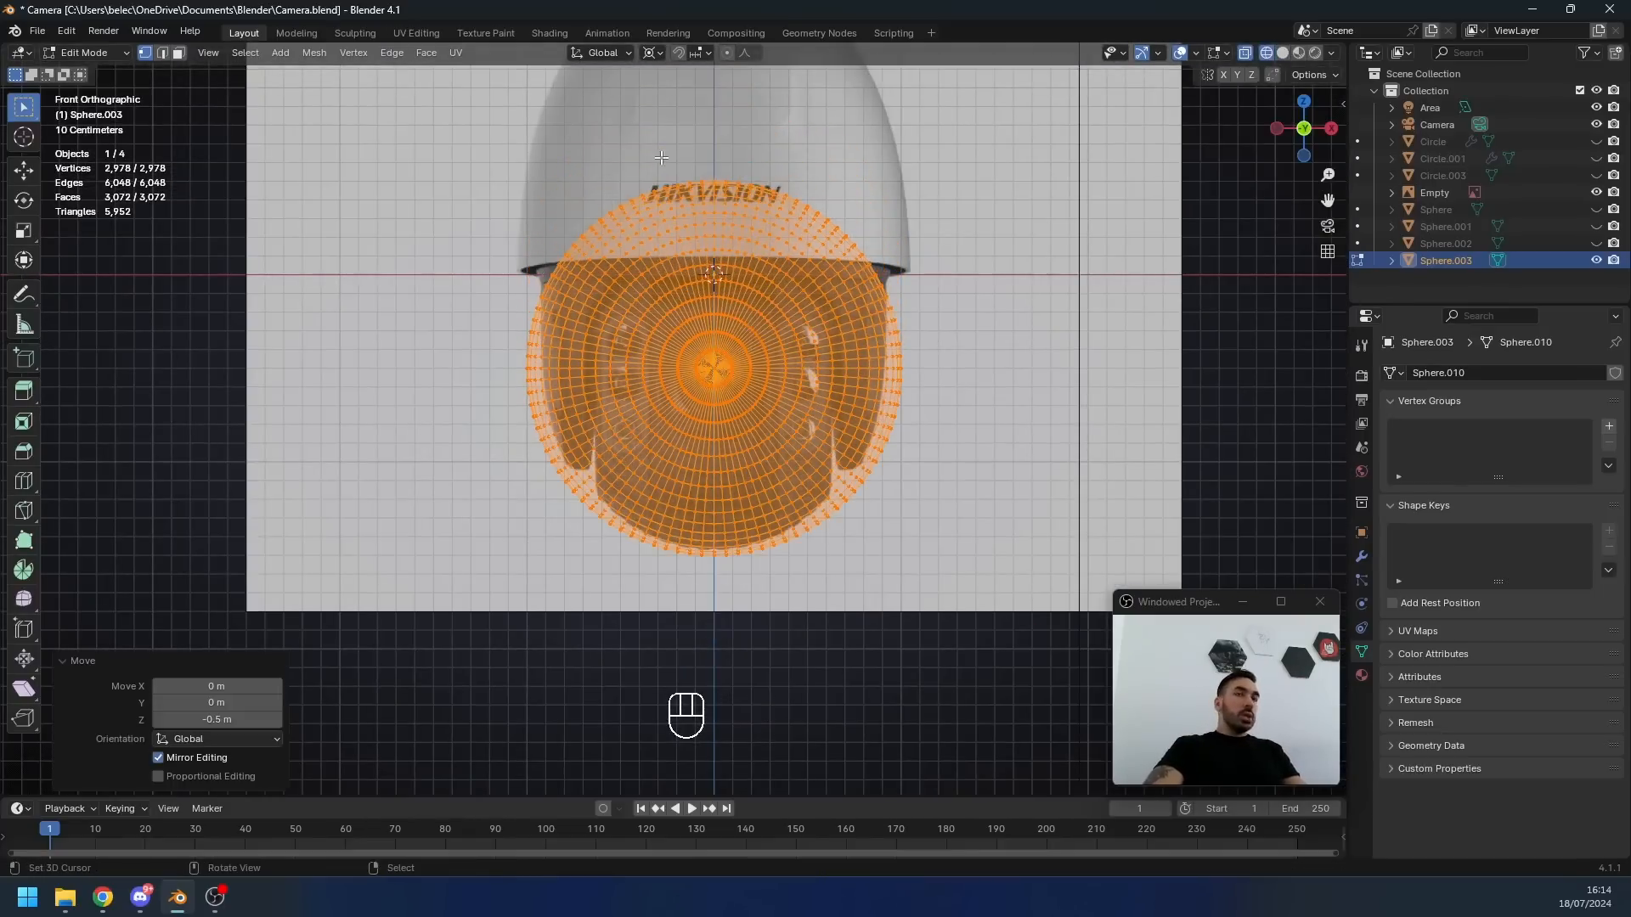
- Scale the sphere's mesh to about 0.955 so its lower edge matches the camera's bottom curve in the reference
key(z)
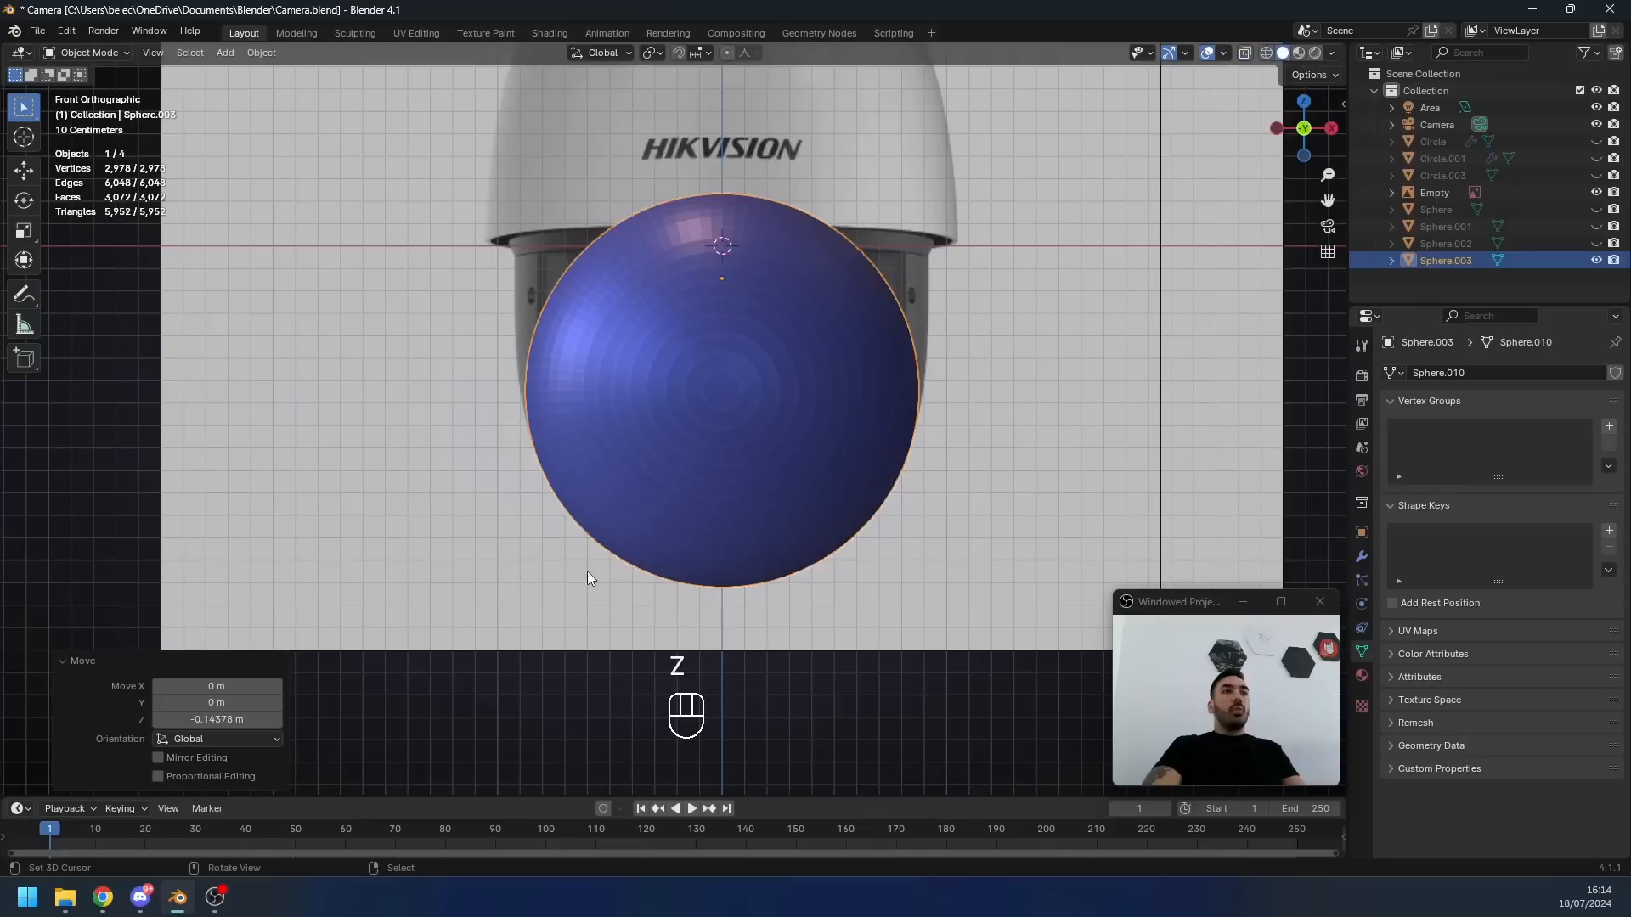
key(z)
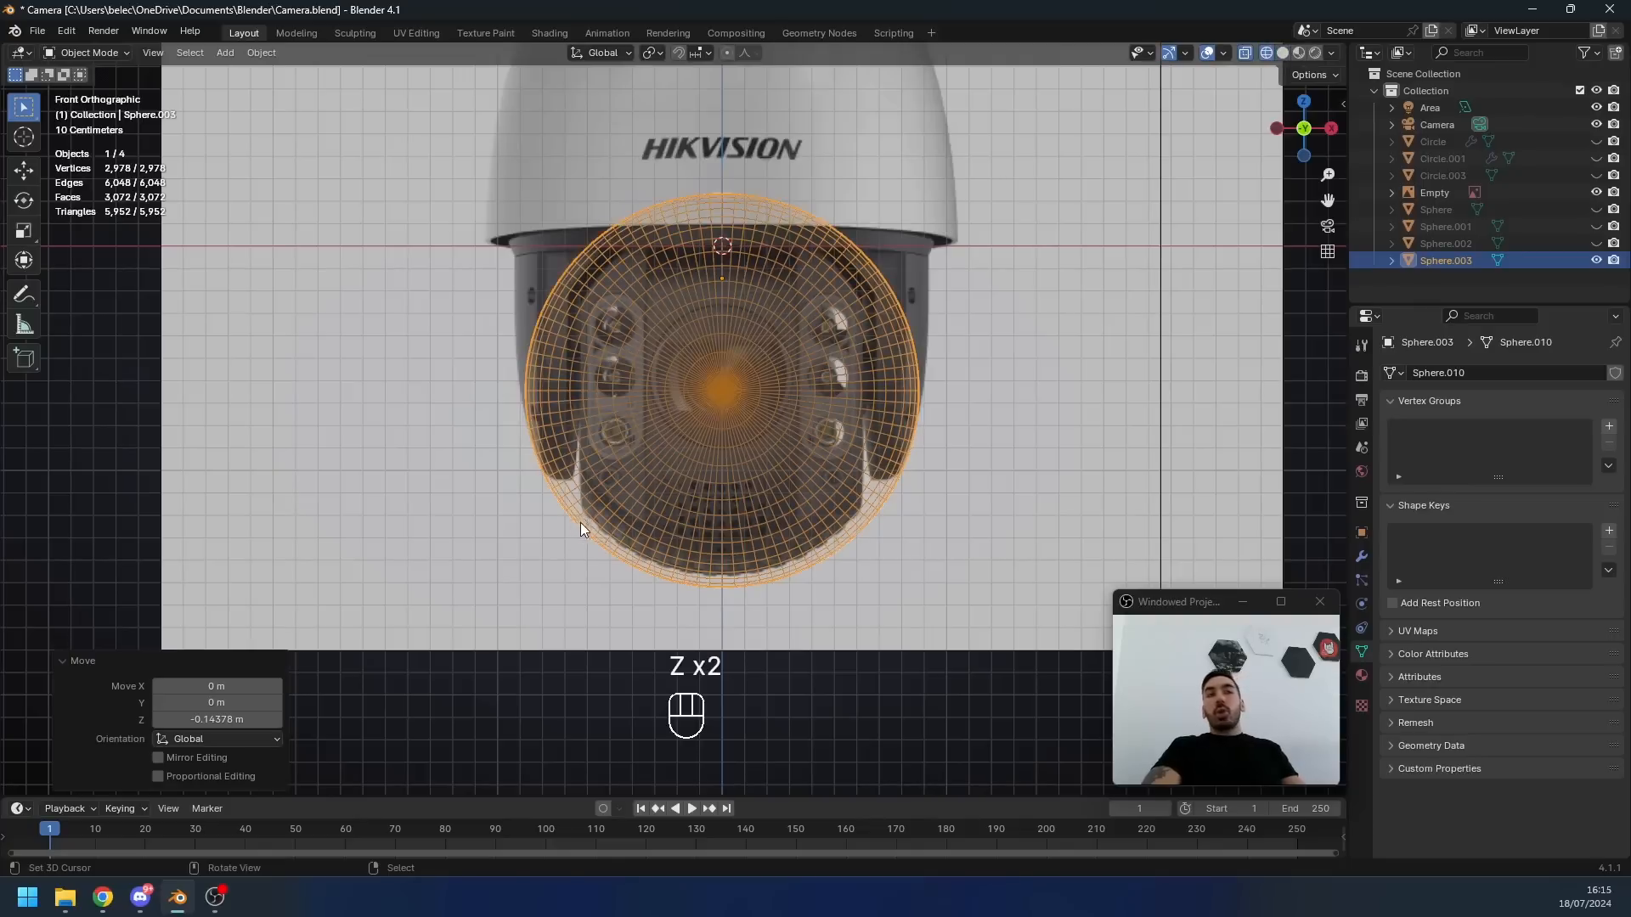
scroll(751, 583, up, 2)
shift+middle_drag(459, 555, 366, 460)
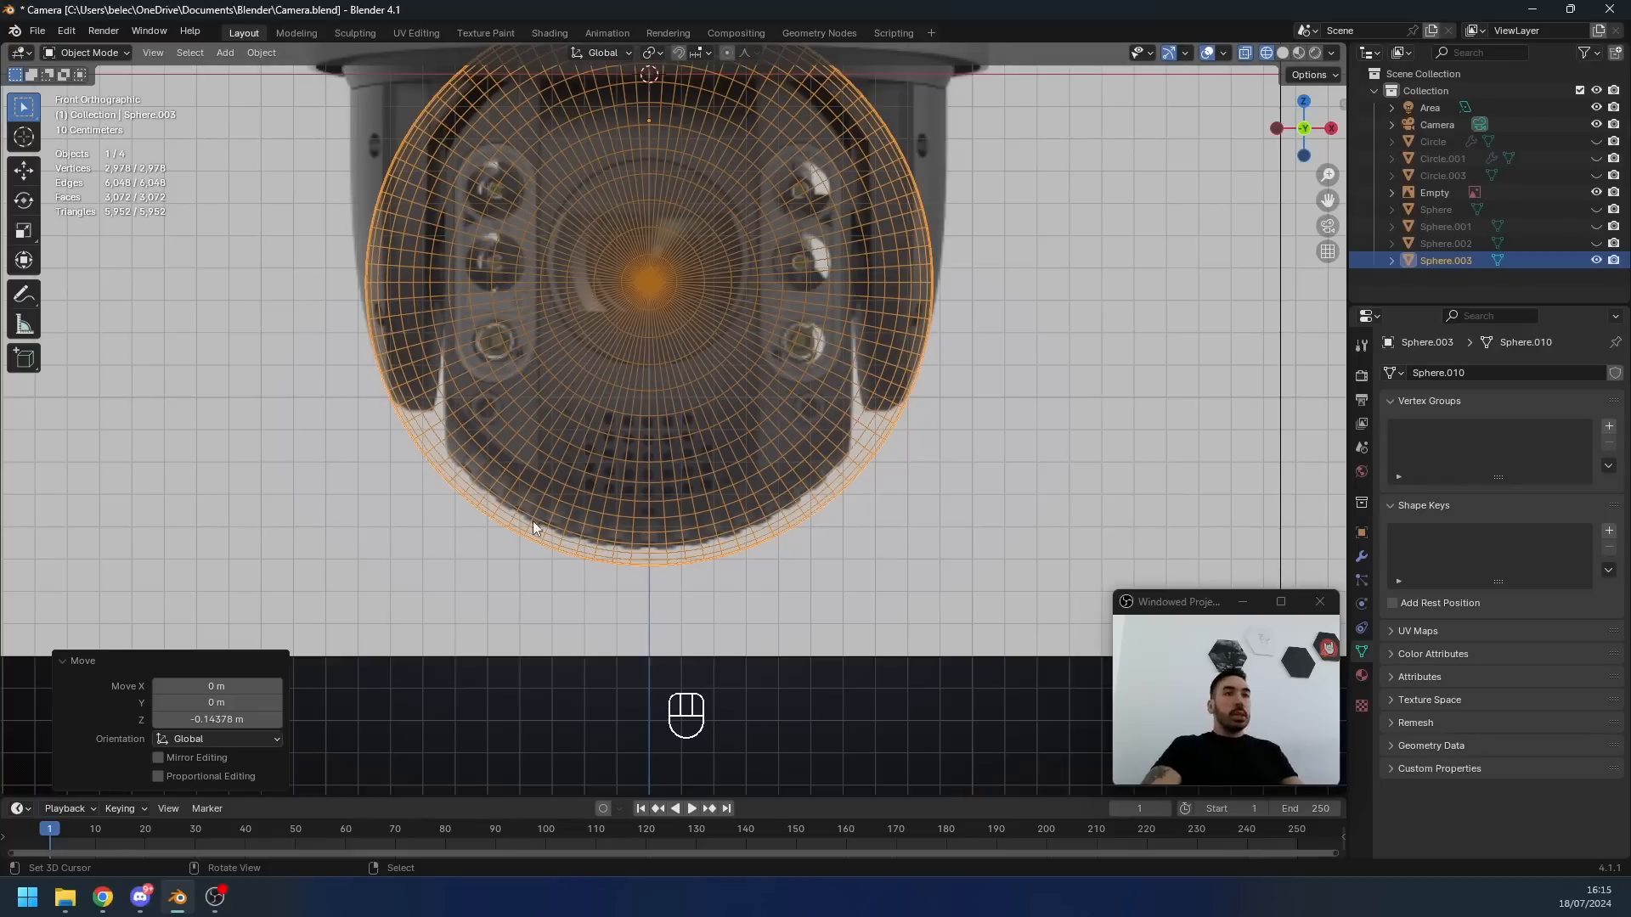
key(Tab)
key(s)
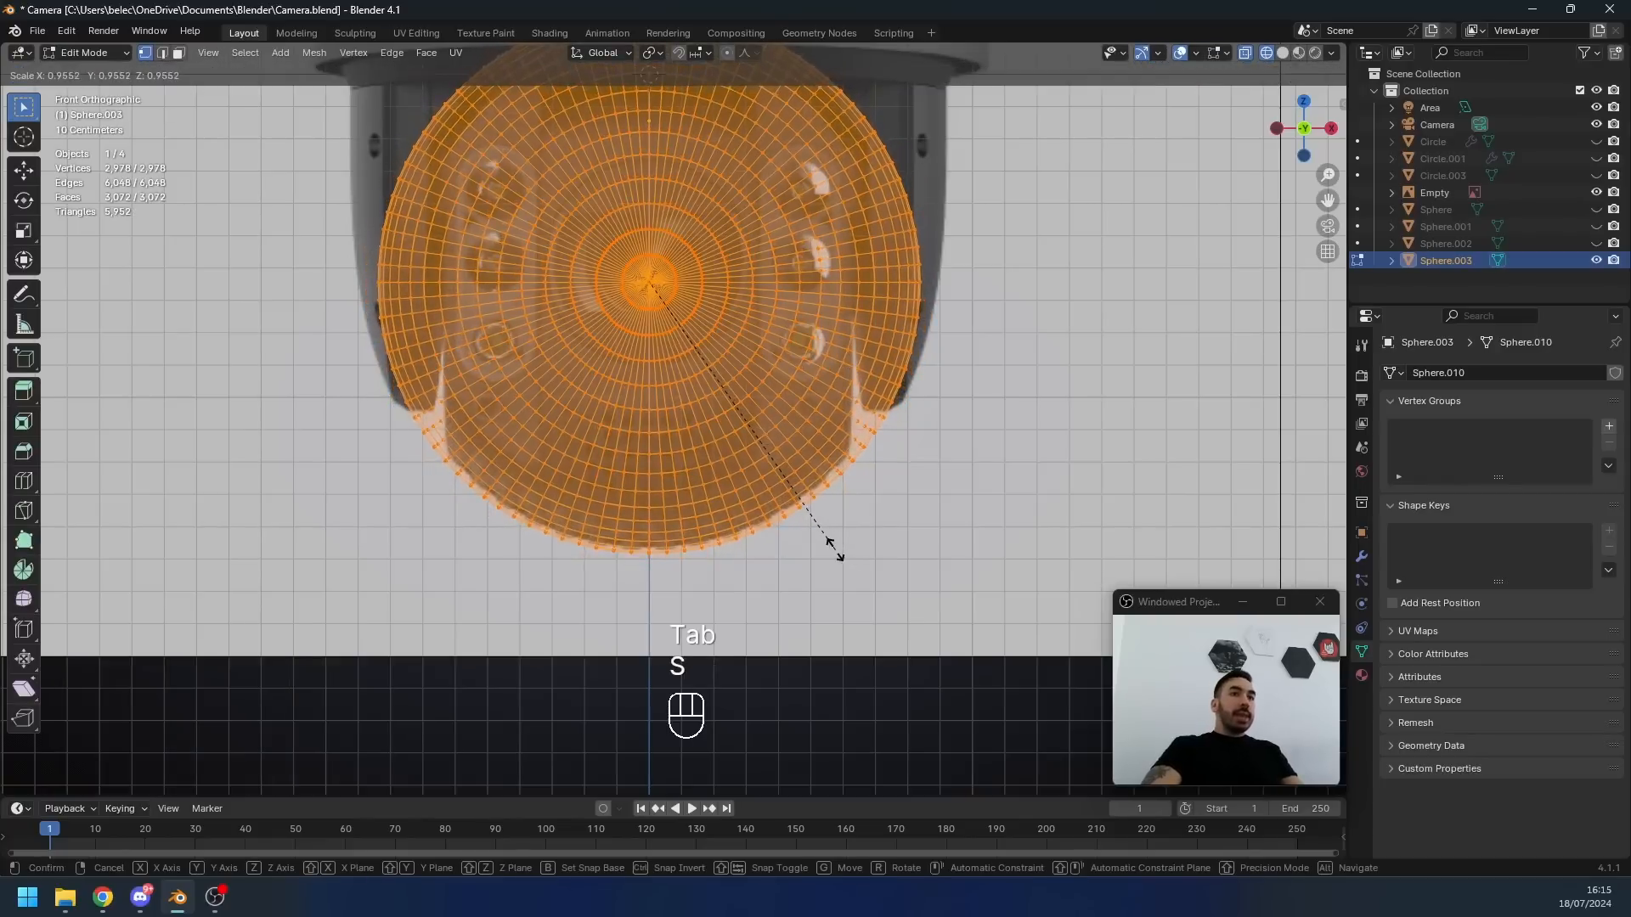
click(830, 544)
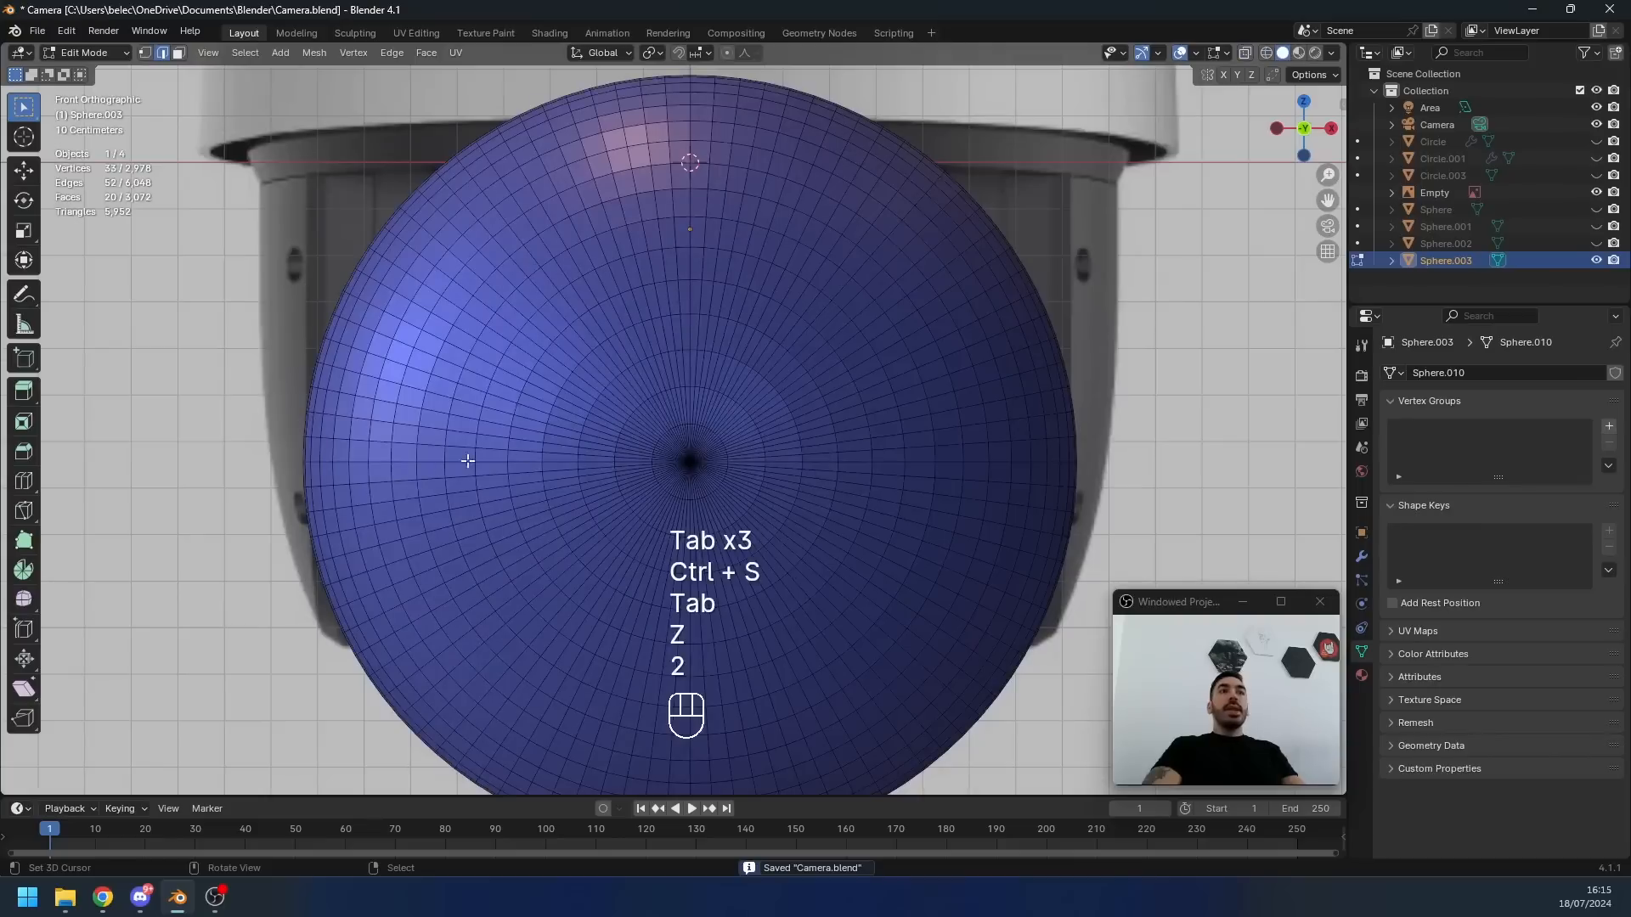
- Mark the horizontal edge loops through the sphere's centre as a seam, on both sides of the pole
key(a)
key(a)
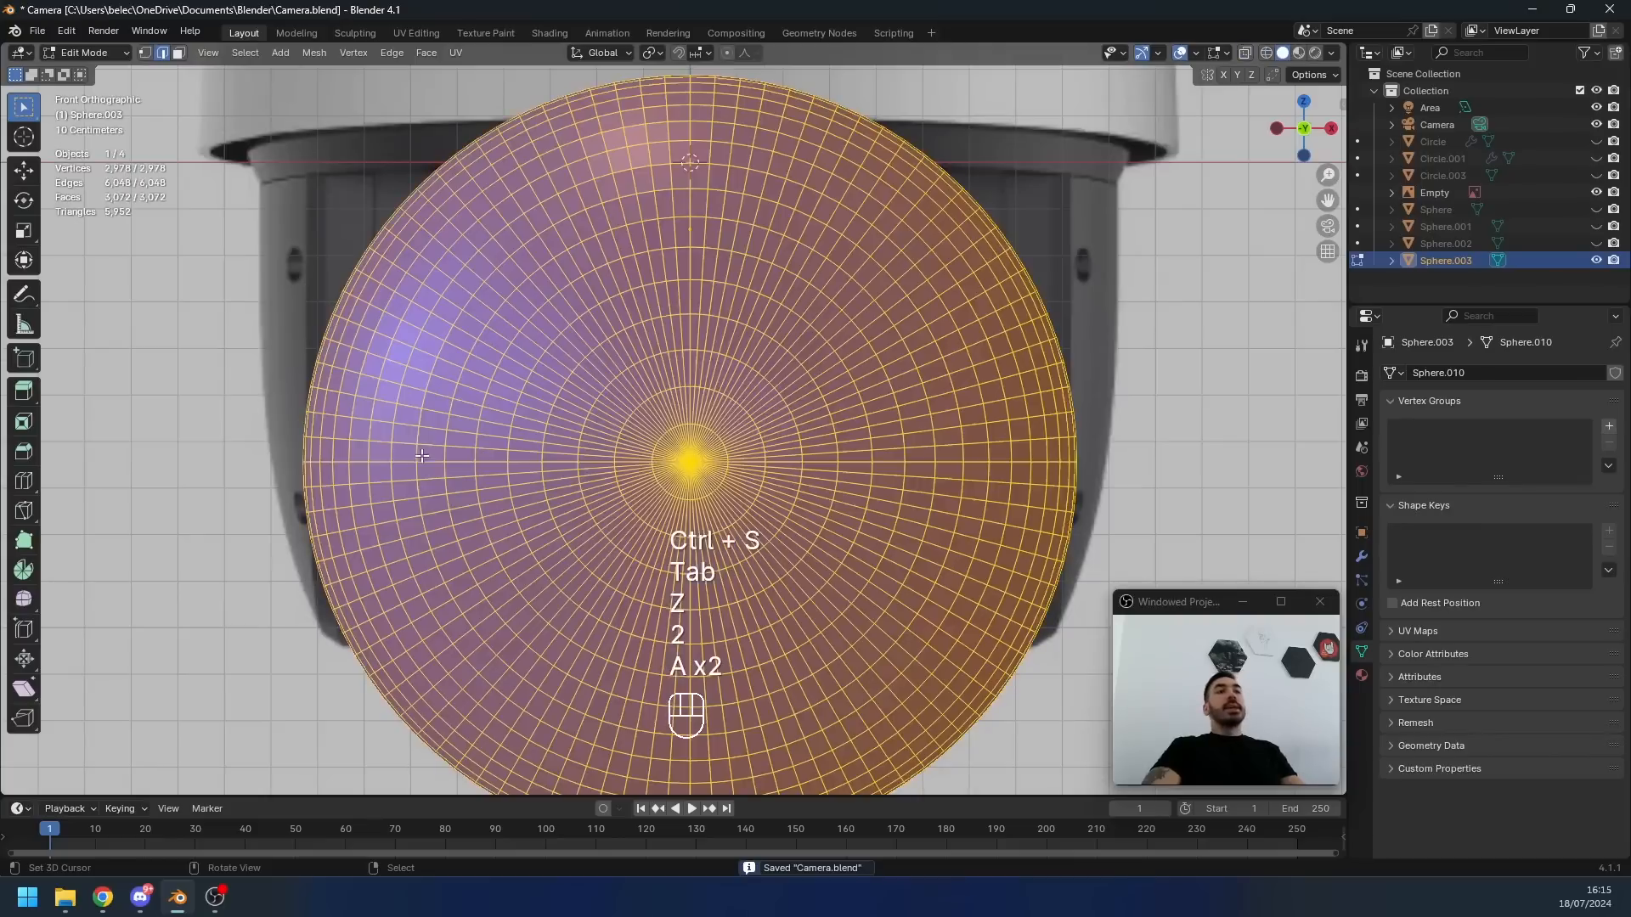
key(a)
alt+click(430, 461)
alt+shift+click(820, 462)
key(ctrl+e)
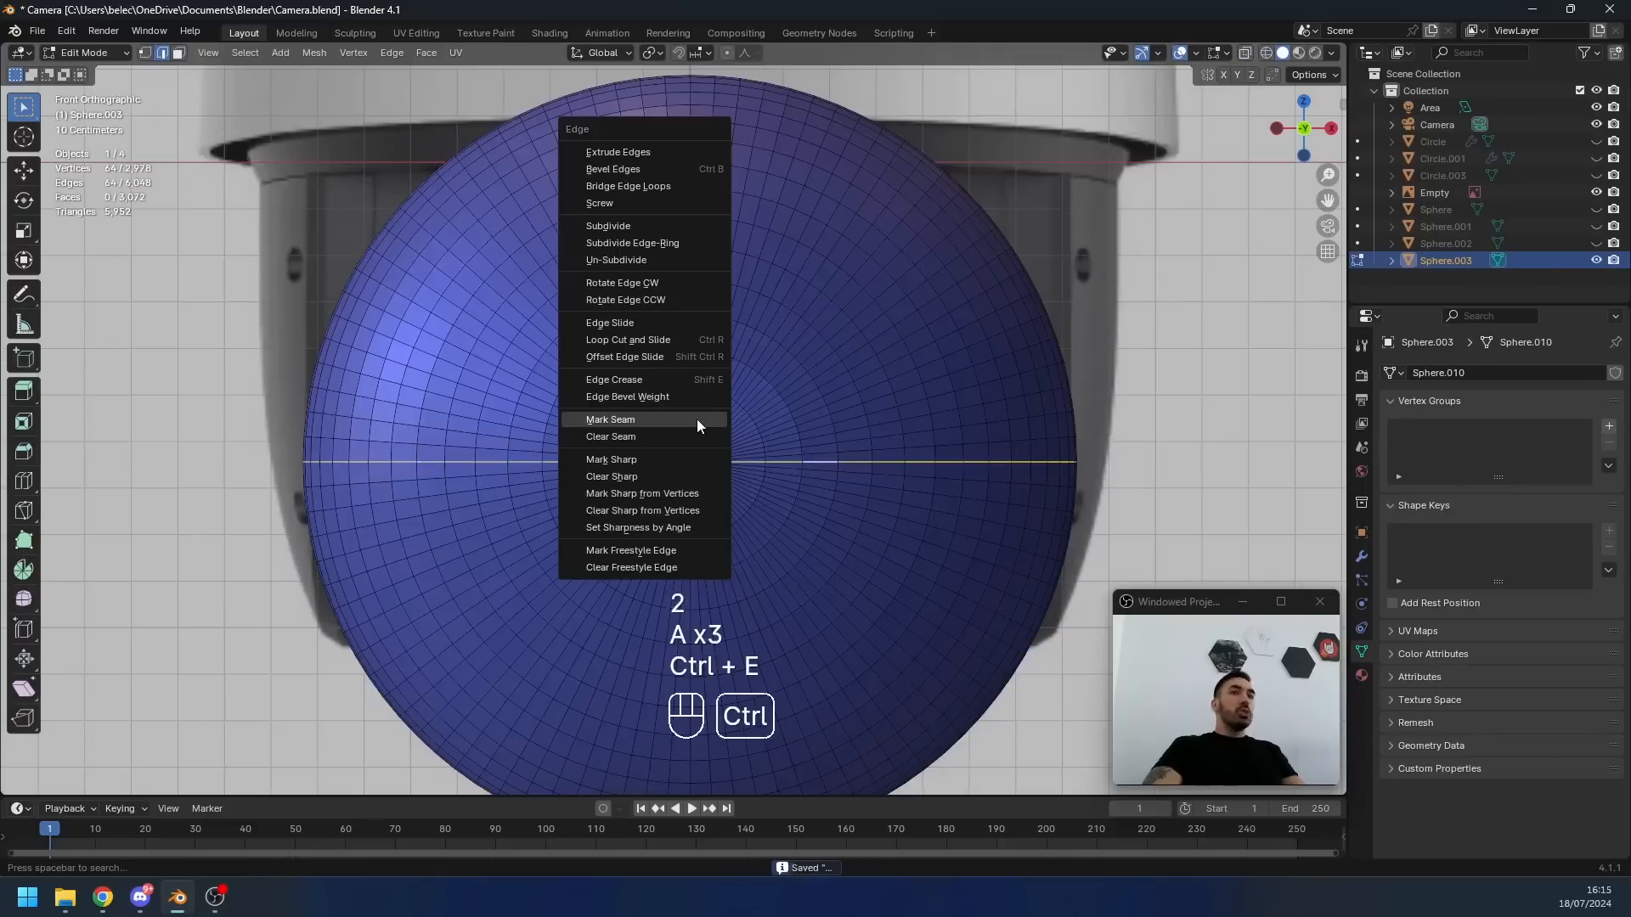
click(657, 431)
- Select the linked faces above the horizontal seam and delete the sphere's upper half
key(3)
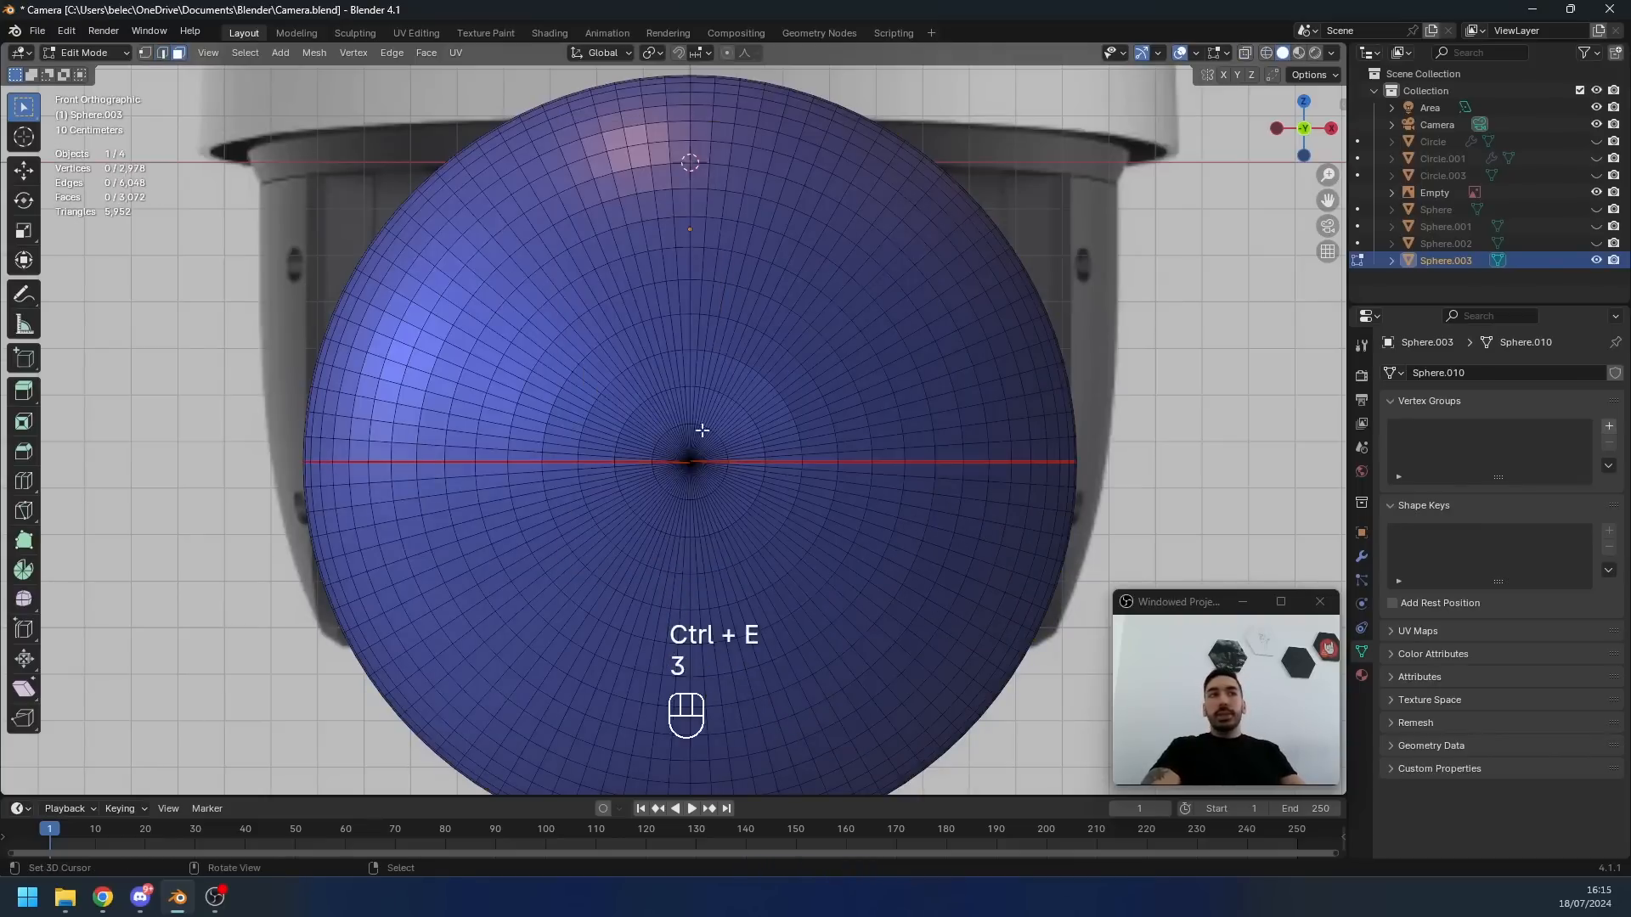
key(a)
key(a)
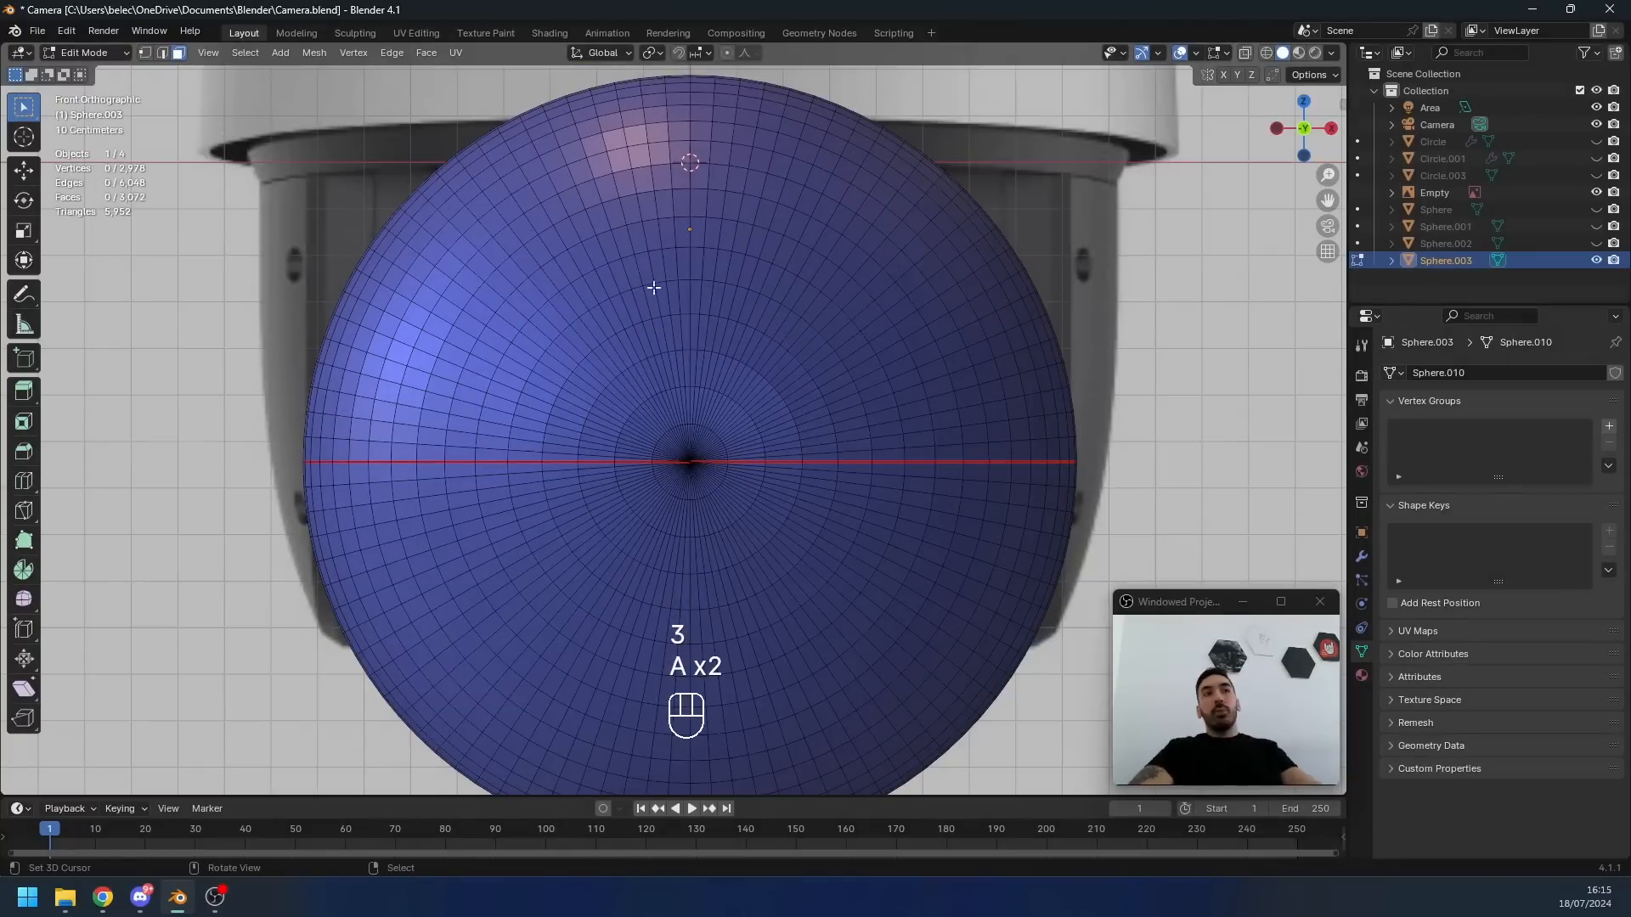
key(l)
key(x)
click(773, 354)
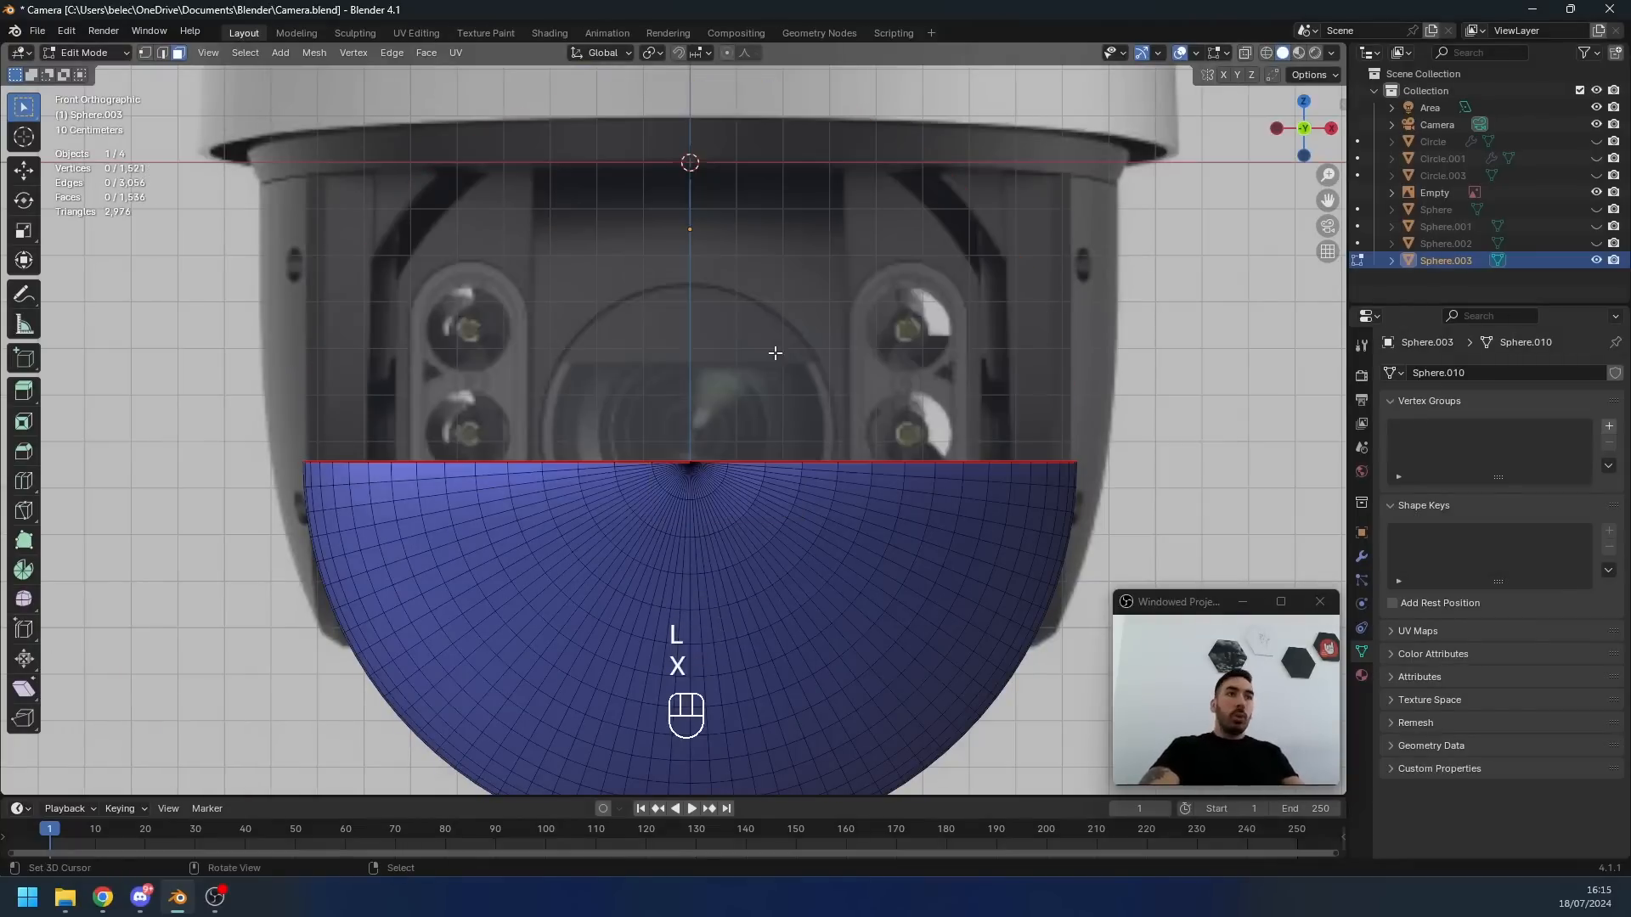
- Mark the vertical edge loop dividing the bowl into front and rear halves as a seam
scroll(685, 430, up, 3)
scroll(685, 431, up, 2)
key(1)
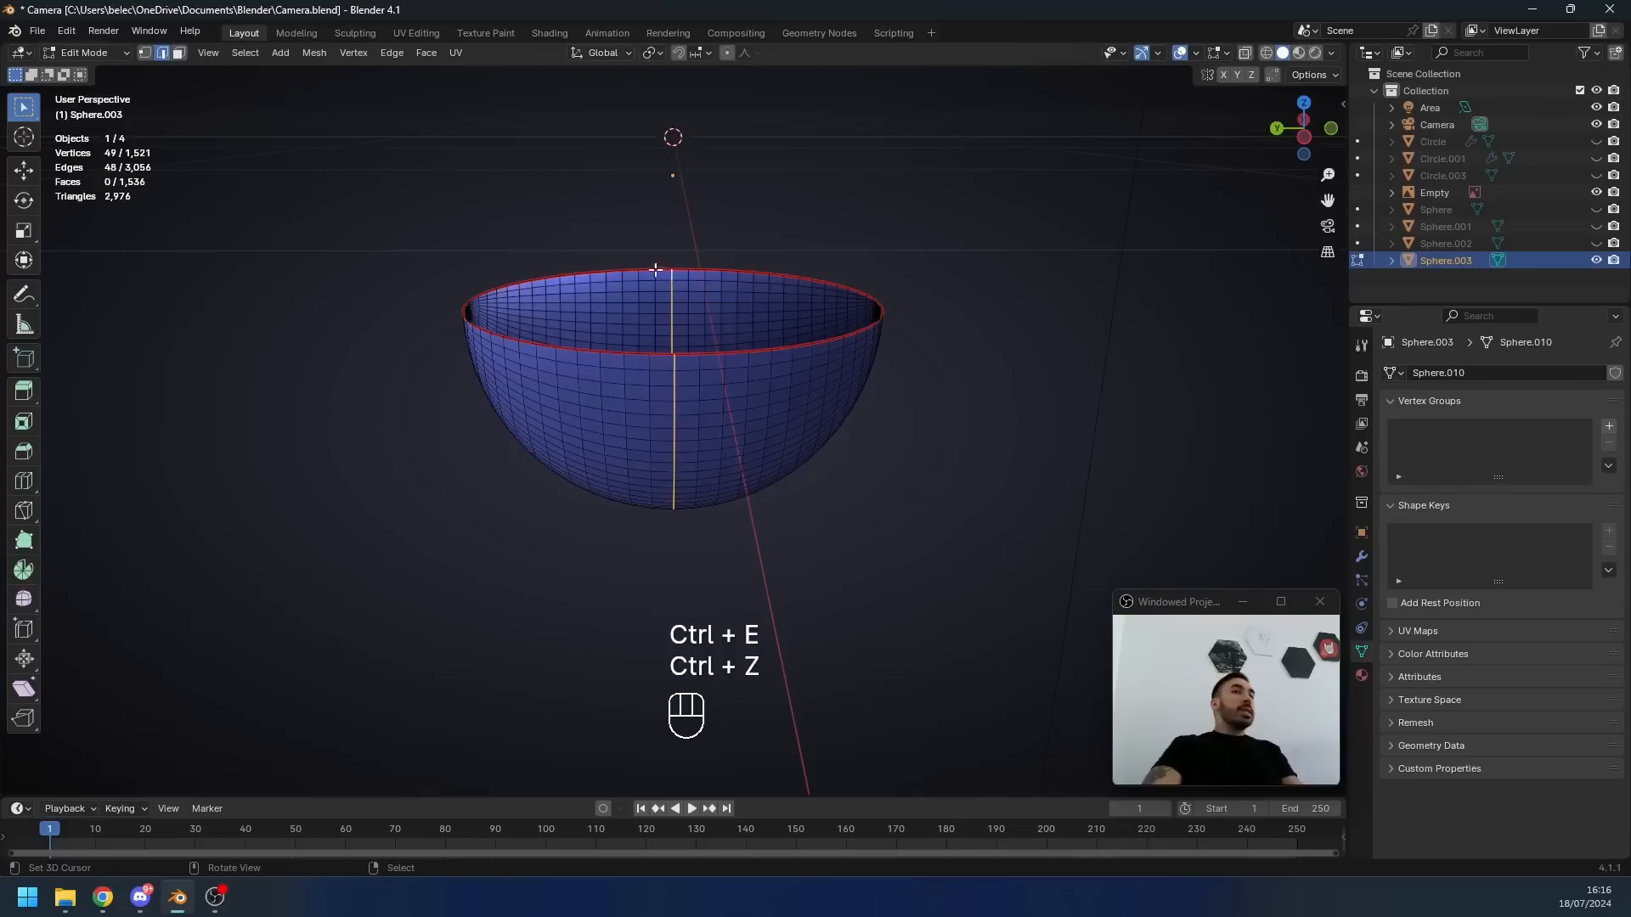
middle_drag(673, 292, 671, 311)
key(ctrl+e)
click(732, 421)
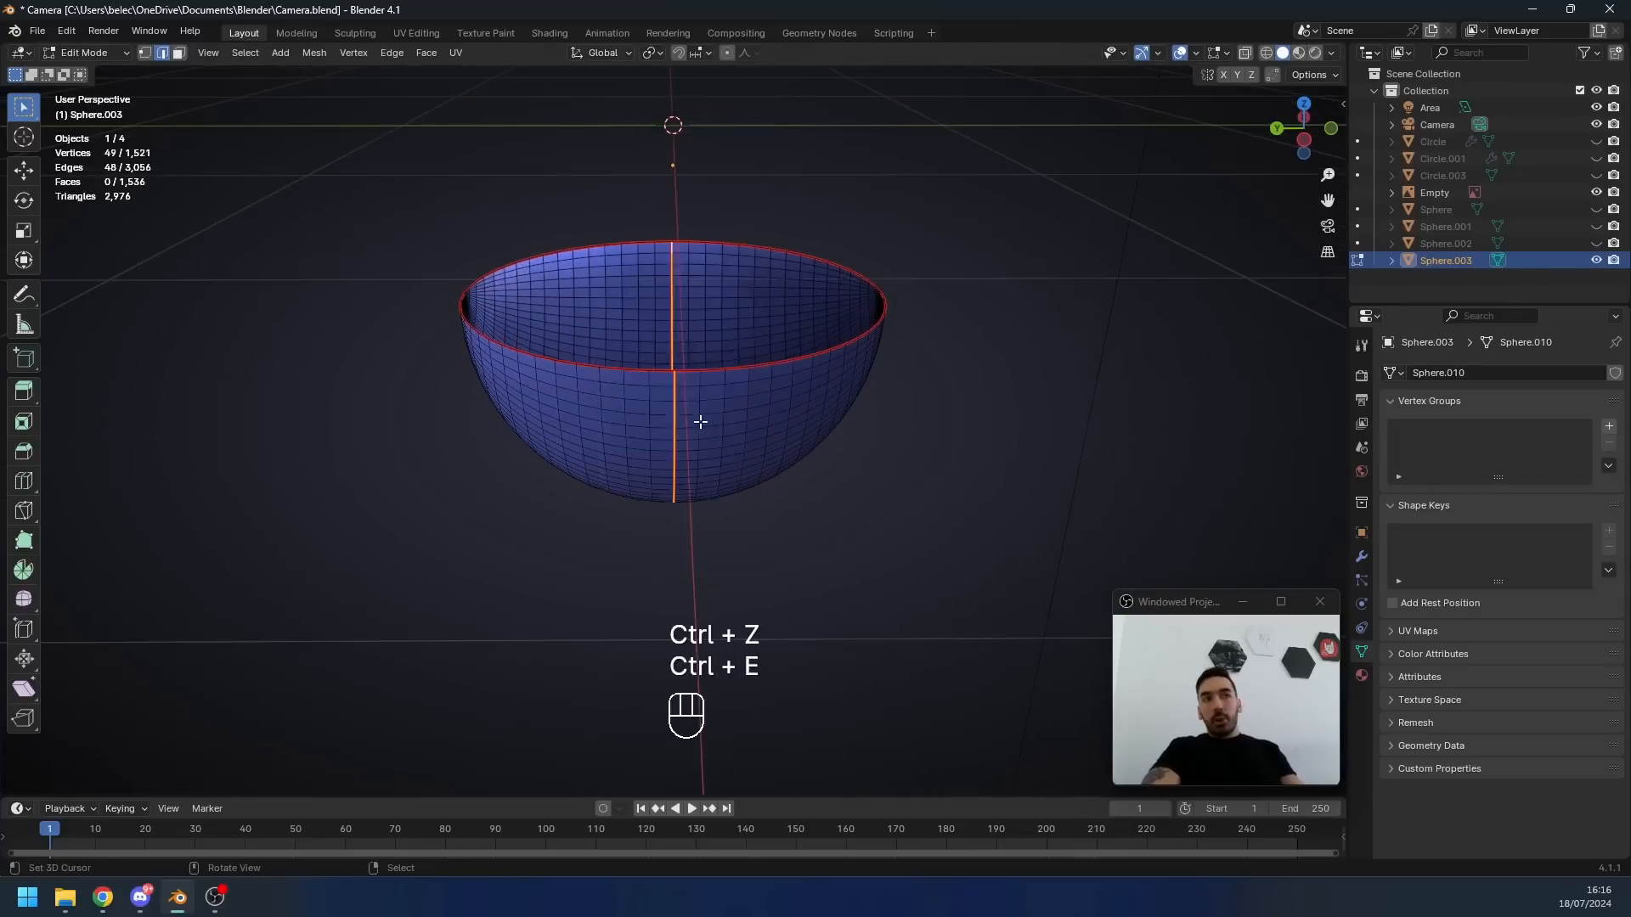
- Select the linked faces of the bowl's rear half up to the seam, delete them and return to Object Mode
key(3)
key(w)
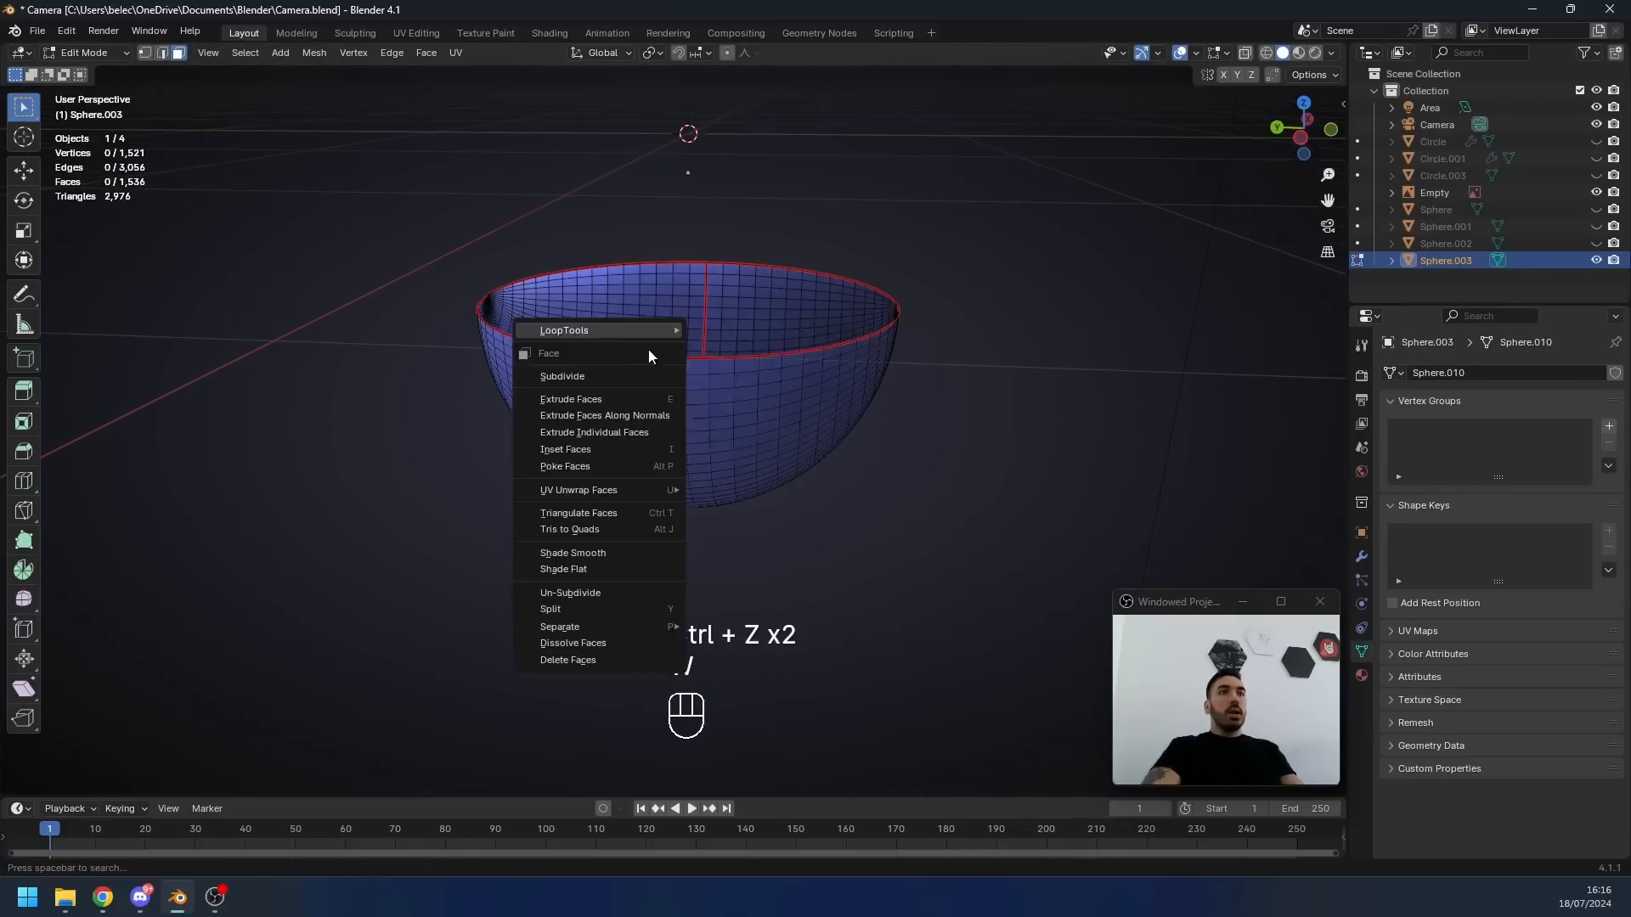
key(3)
key(l)
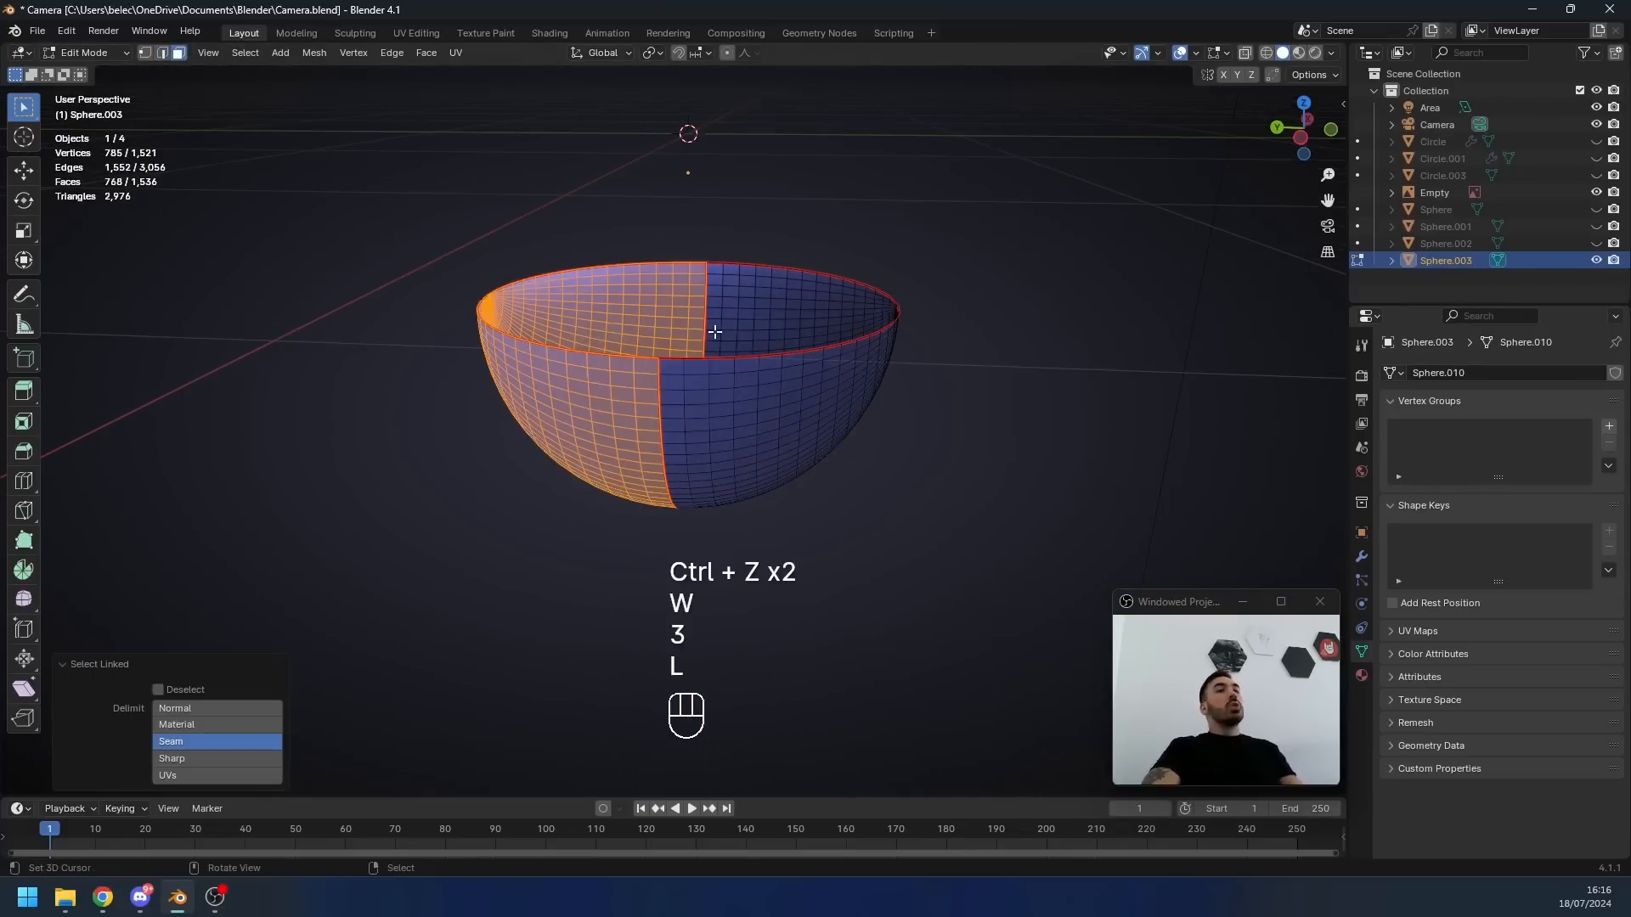
key(x)
click(650, 336)
key(Tab)
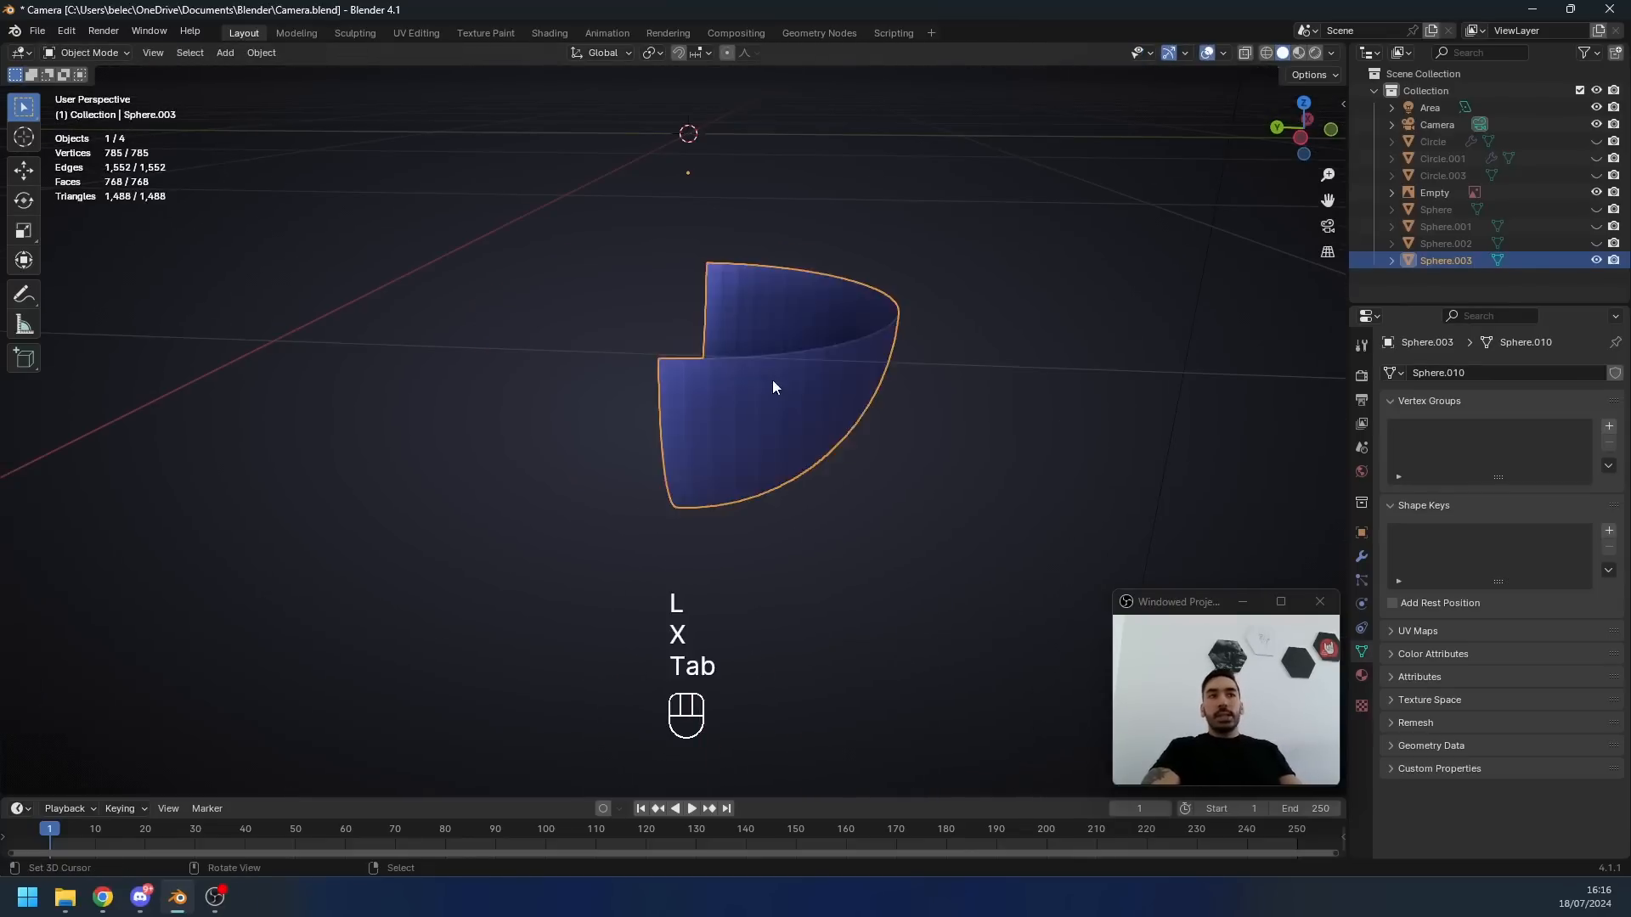
- Select the concentric edge loop a few rows in from the bowl's outer edge and mark it as a seam
middle_drag(772, 379, 766, 435)
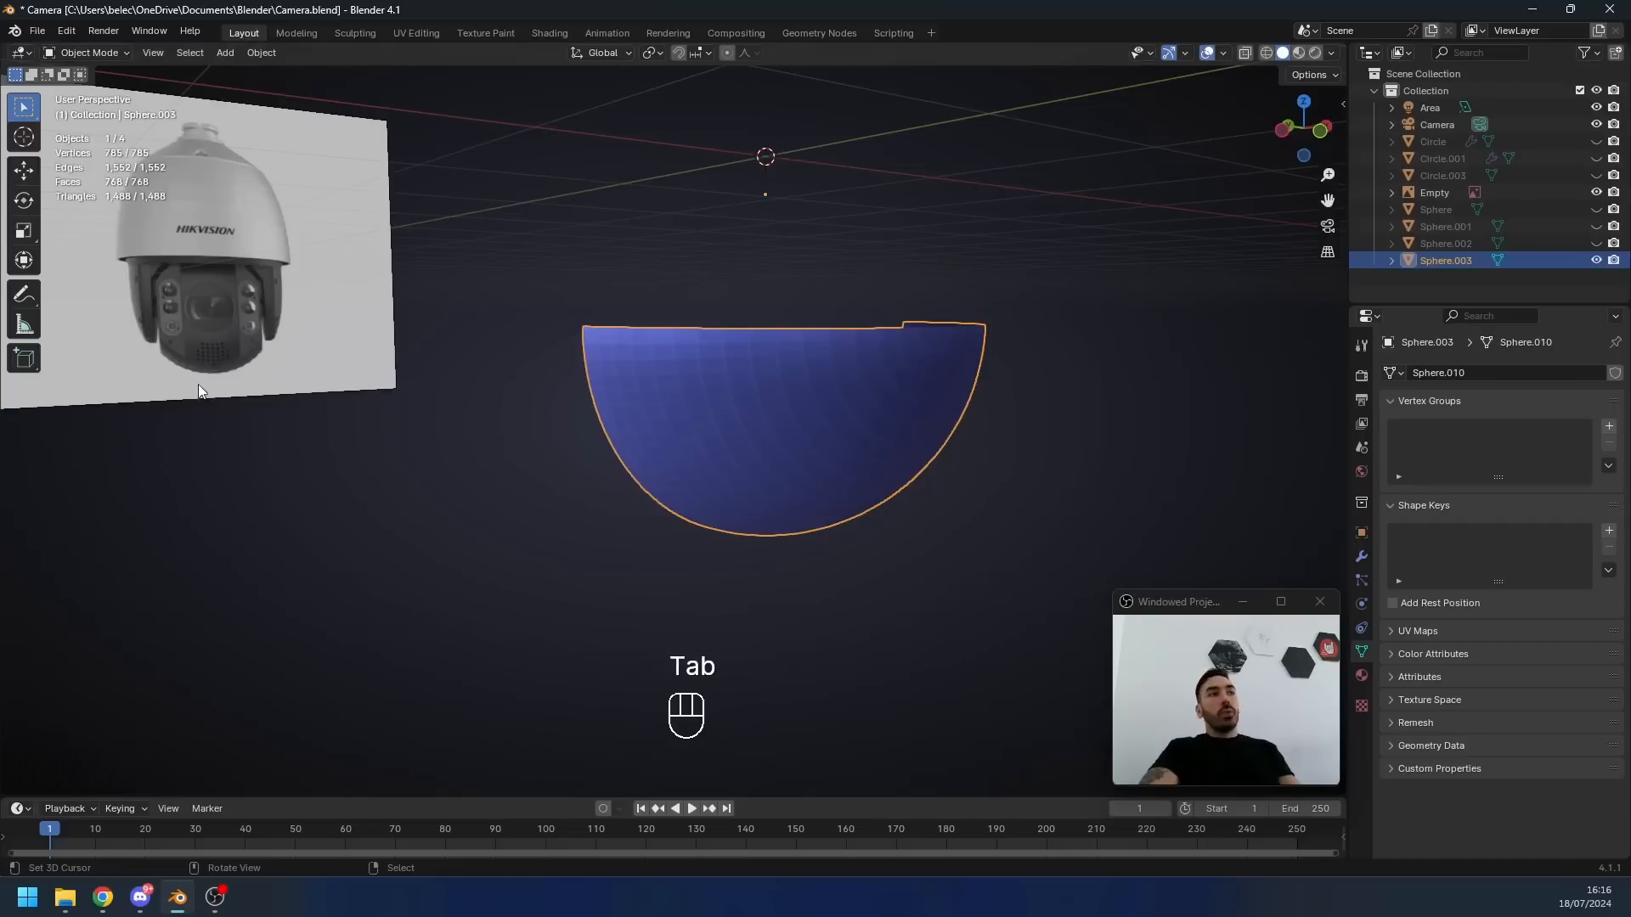
middle_drag(803, 487, 805, 486)
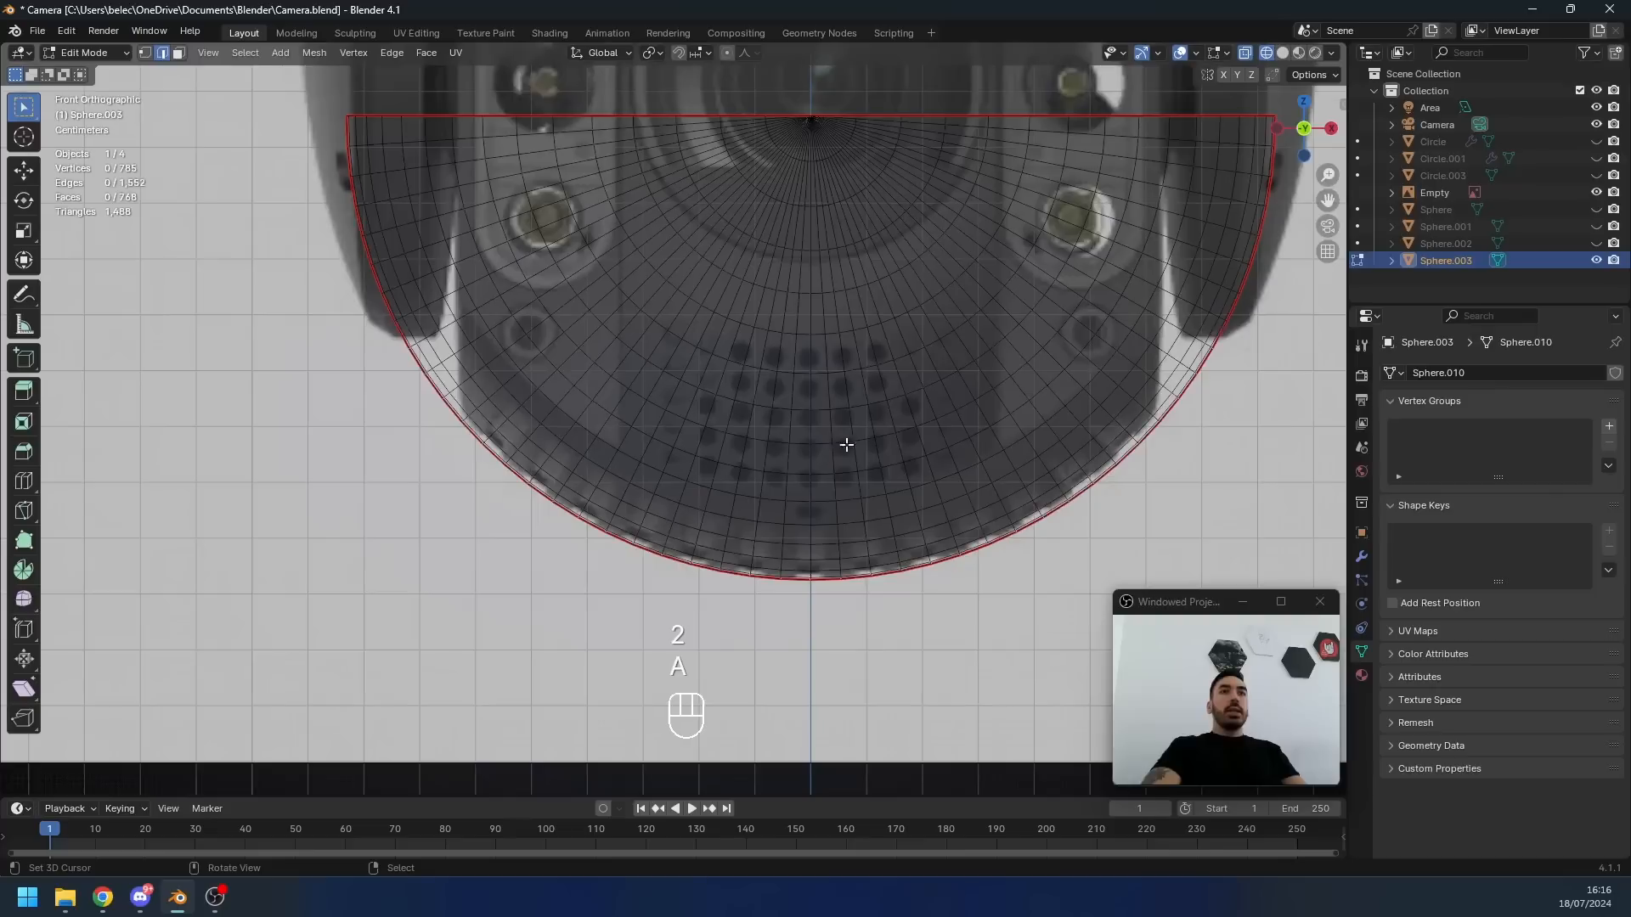
alt+right_click(865, 492)
scroll(897, 460, down, 2)
scroll(917, 434, up, 1)
key(z)
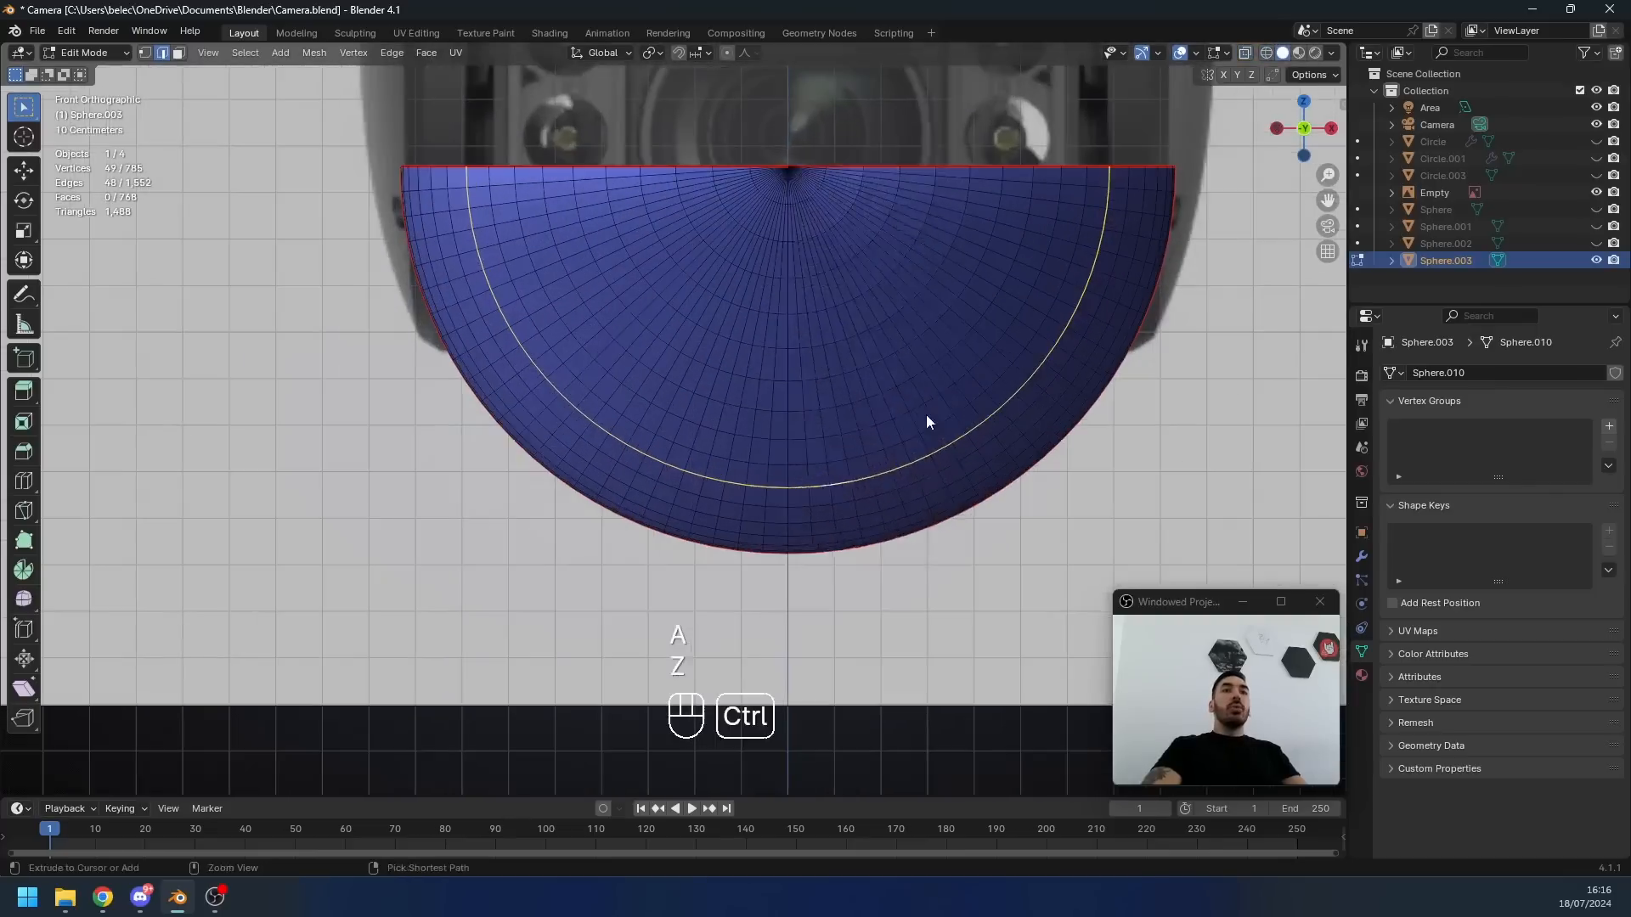
key(ctrl+e)
click(913, 418)
- Circle-select the short edge rows crossing the outer band at the reference's lower-left and lower-right cutouts and mark them as seams
key(3)
key(z)
shift+middle_drag(564, 416, 631, 469)
scroll(631, 469, up, 2)
key(1)
key(c)
click(599, 425)
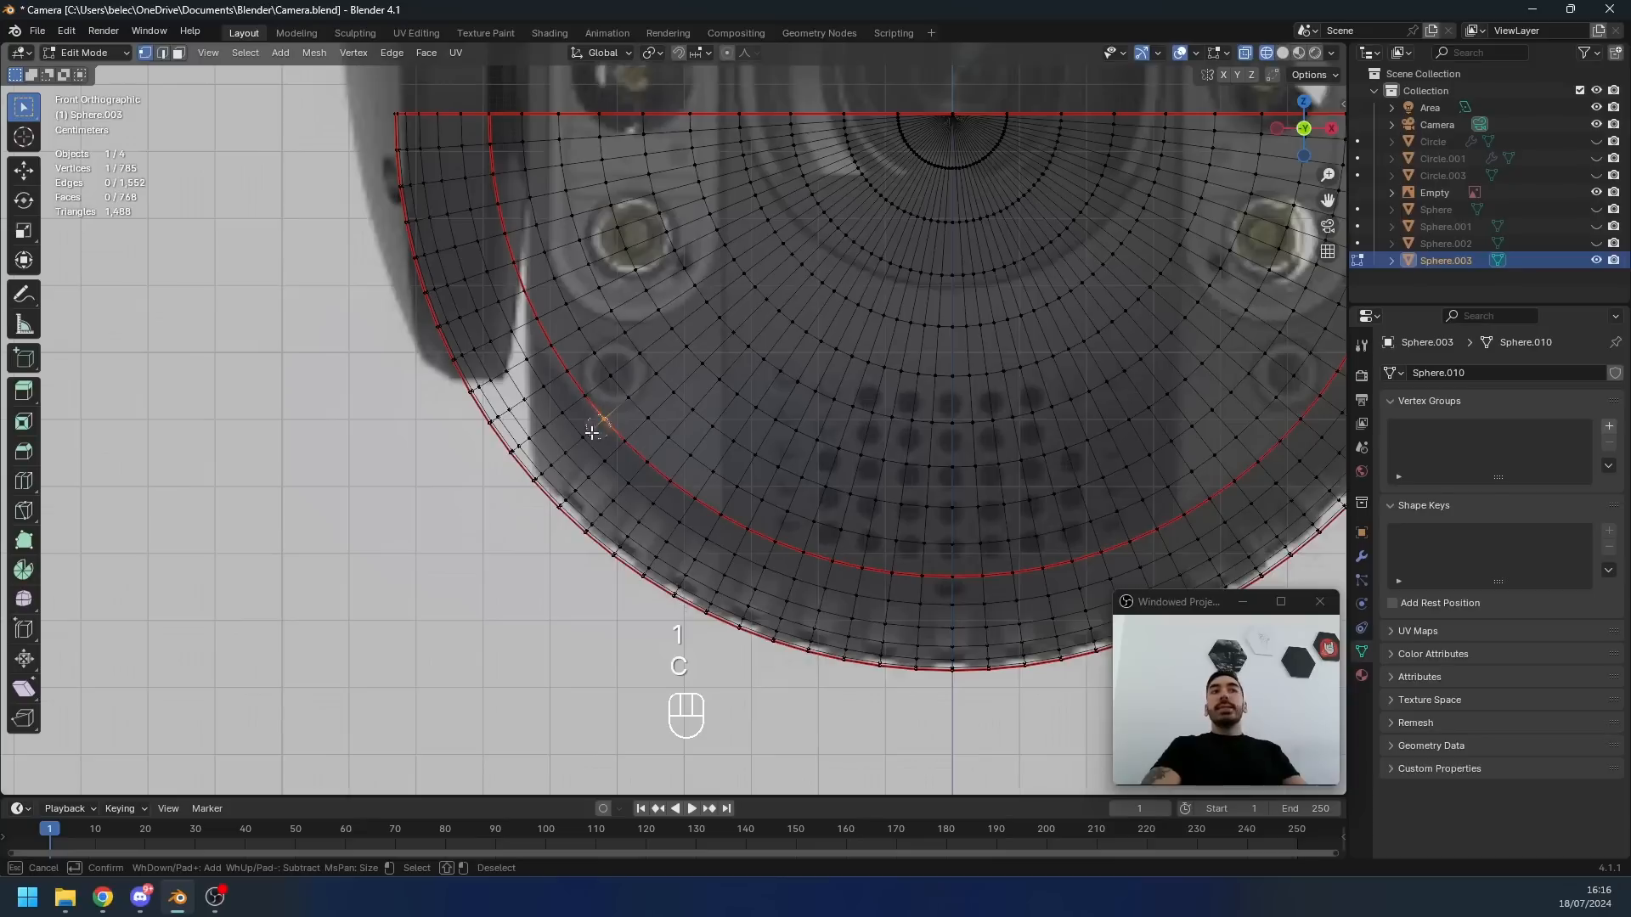
right_click(513, 501)
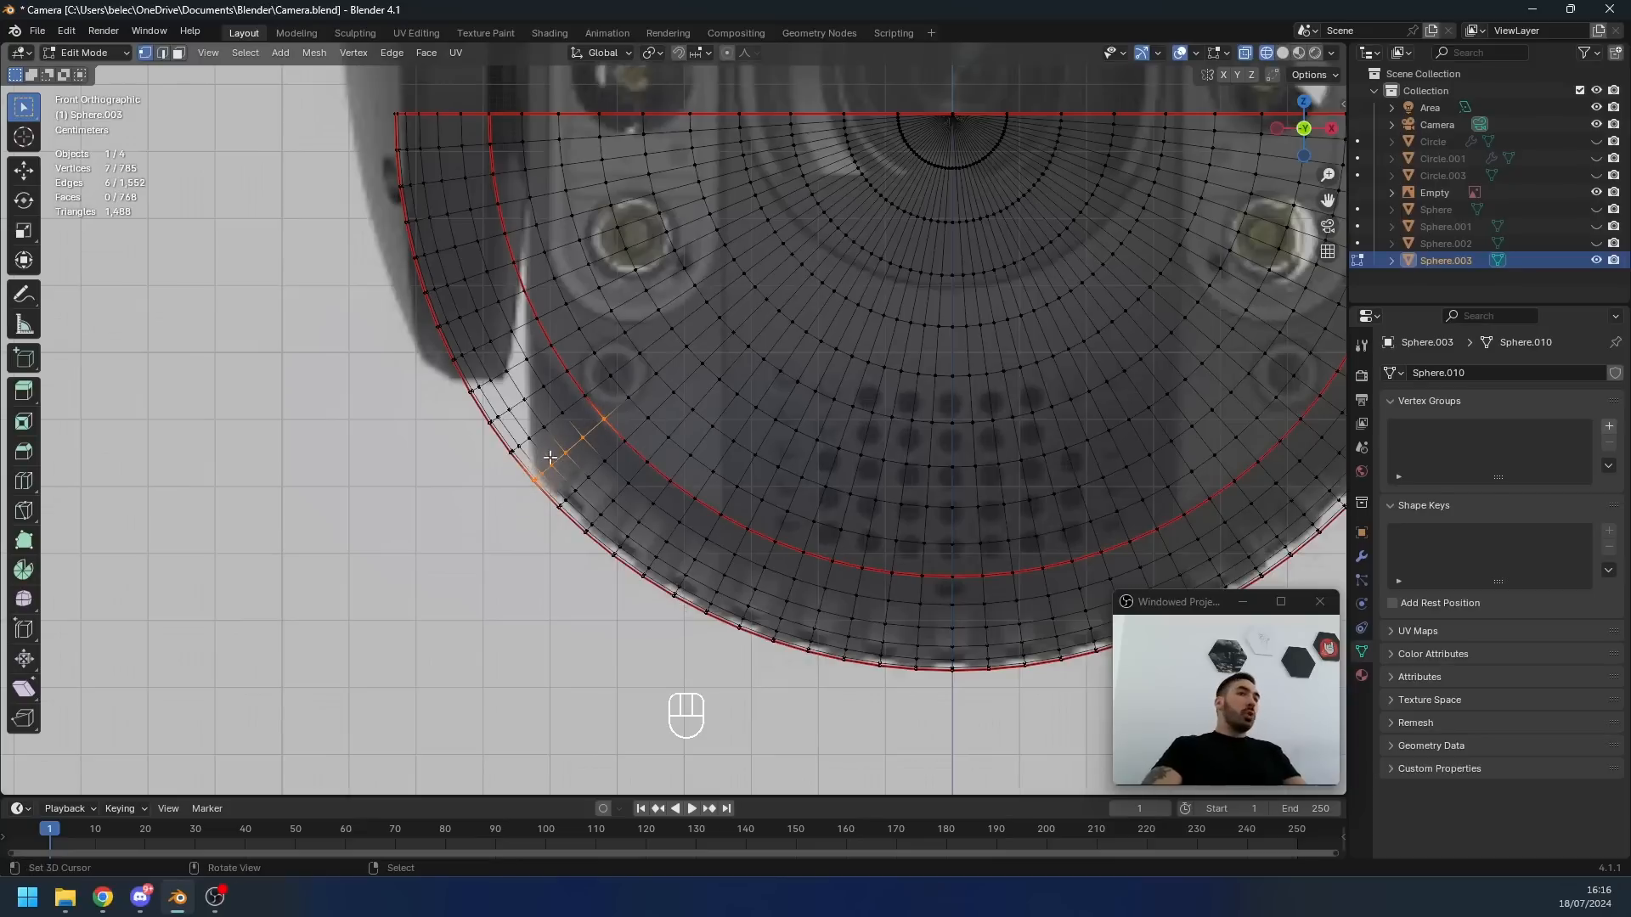
scroll(529, 470, down, 1)
shift+middle_drag(630, 446, 457, 468)
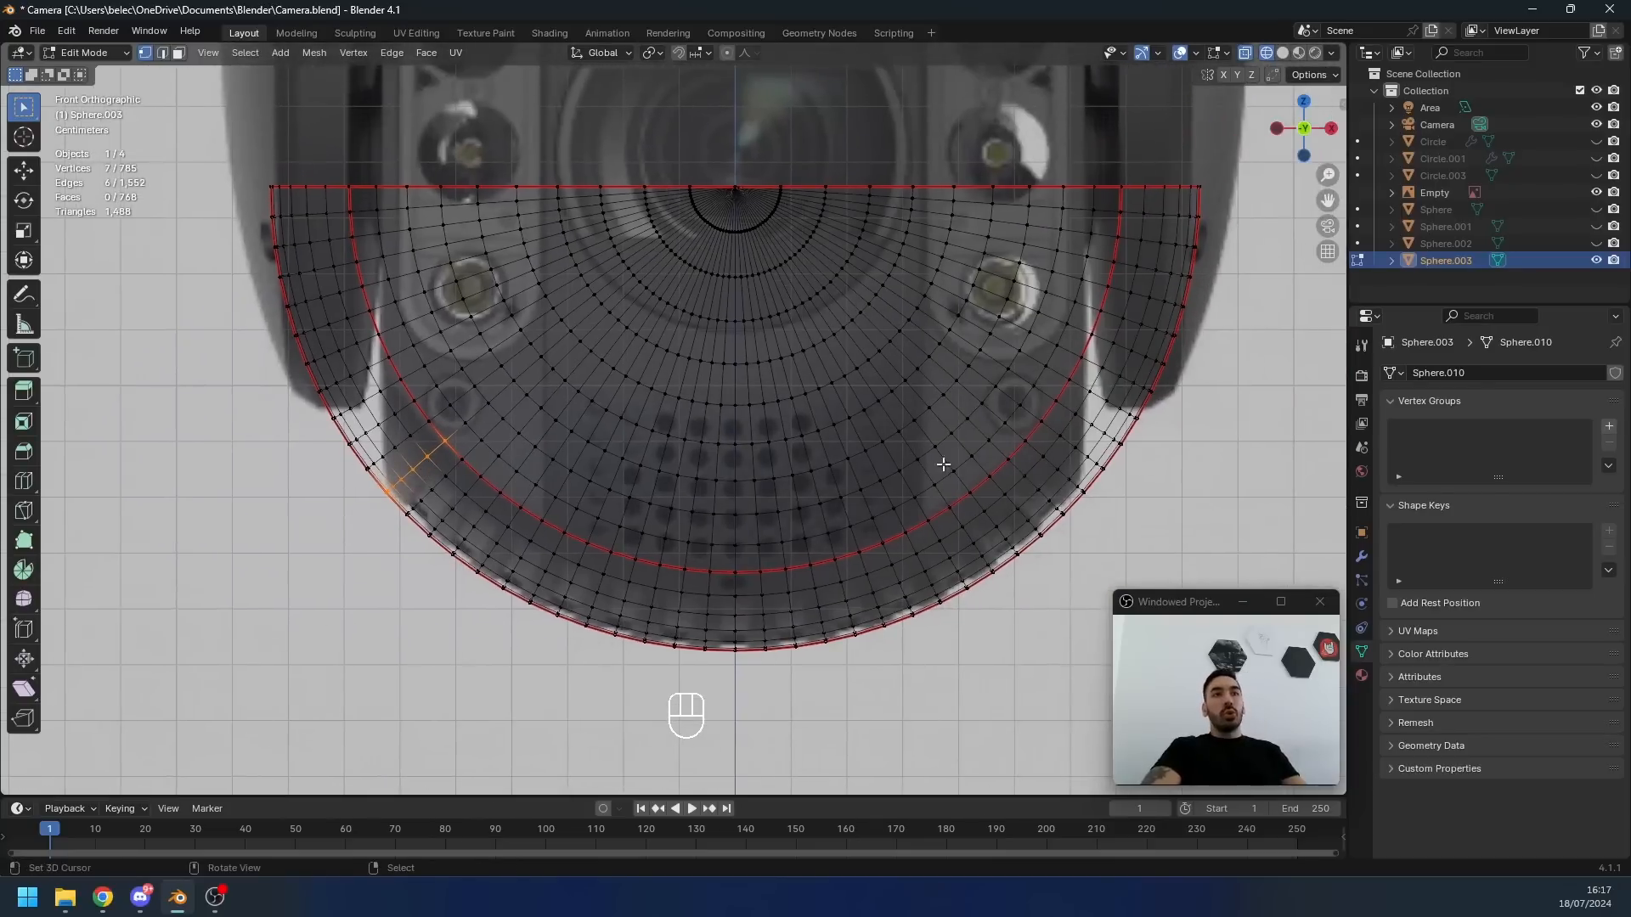
key(c)
right_click(1069, 474)
key(ctrl+e)
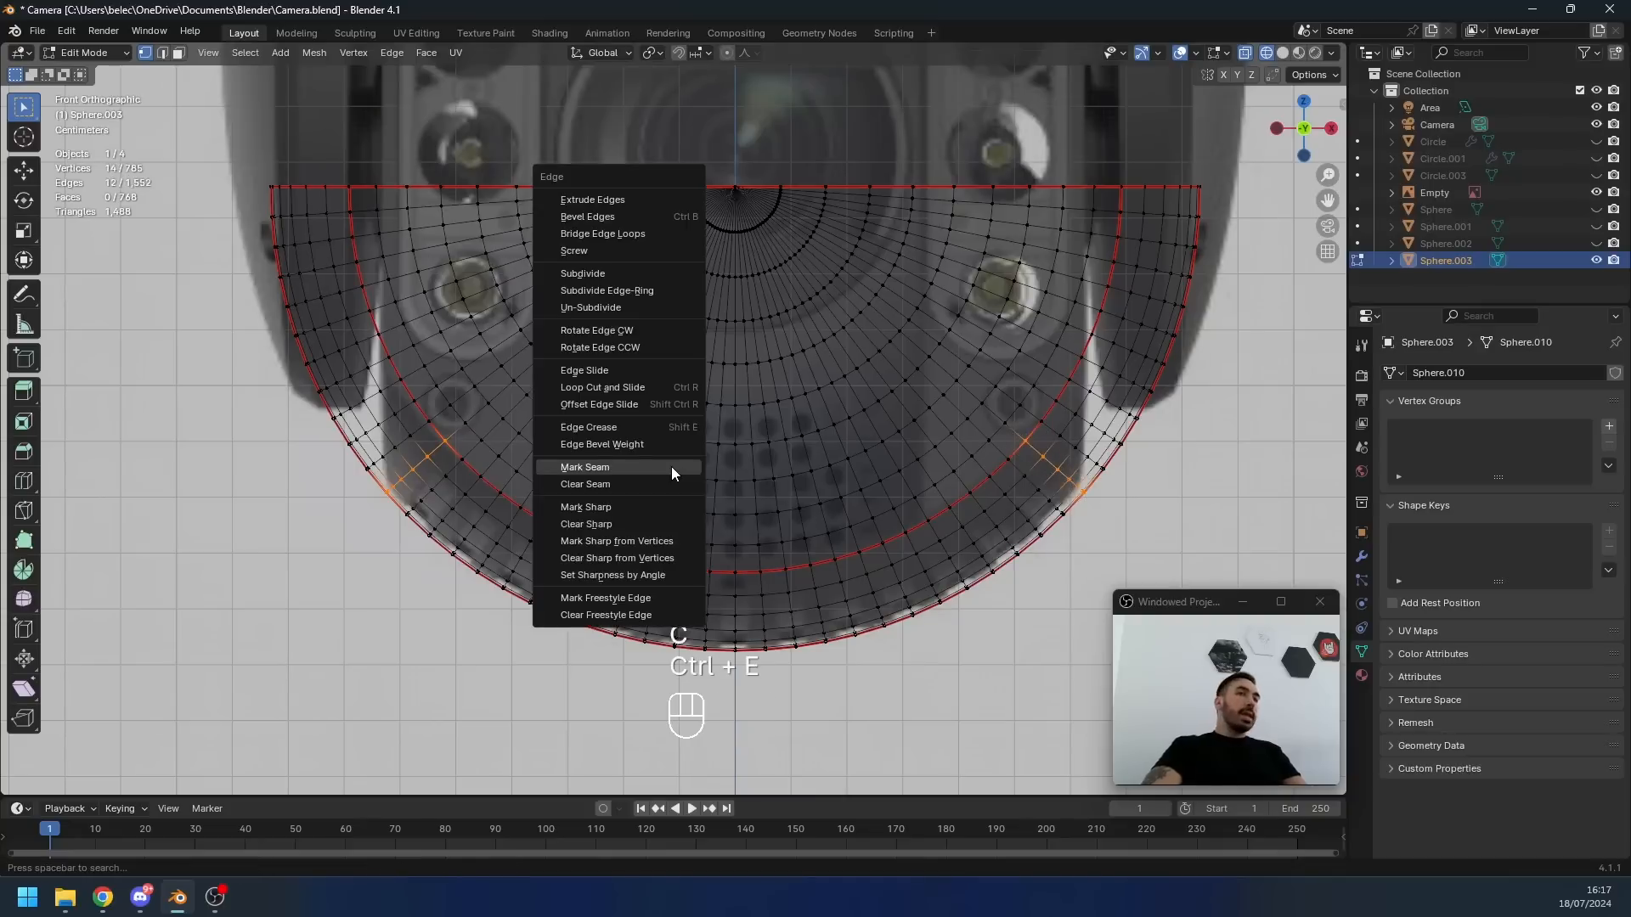
click(671, 467)
- Select the two-by-six block of faces beside the lower-left cross seam, spanning the band from loop seam to outer edge
key(3)
scroll(524, 460, up, 2)
click(666, 408)
ctrl+shift+click(674, 433)
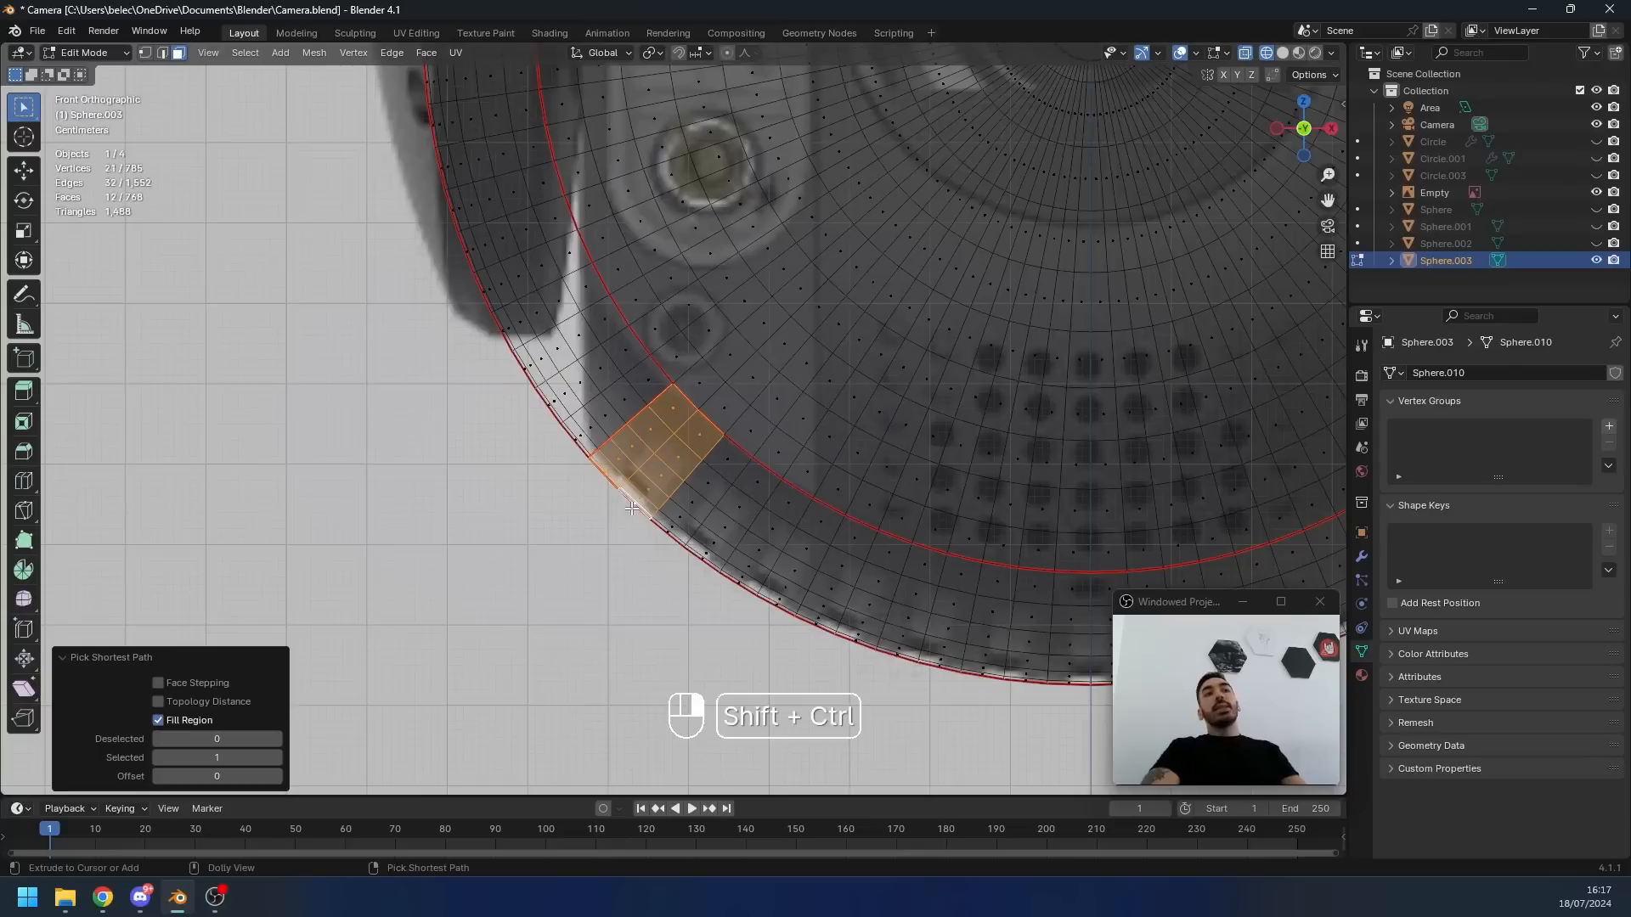
- Inset the selected block of faces with Boundary enabled and adjust the inset thickness
scroll(687, 452, up, 1)
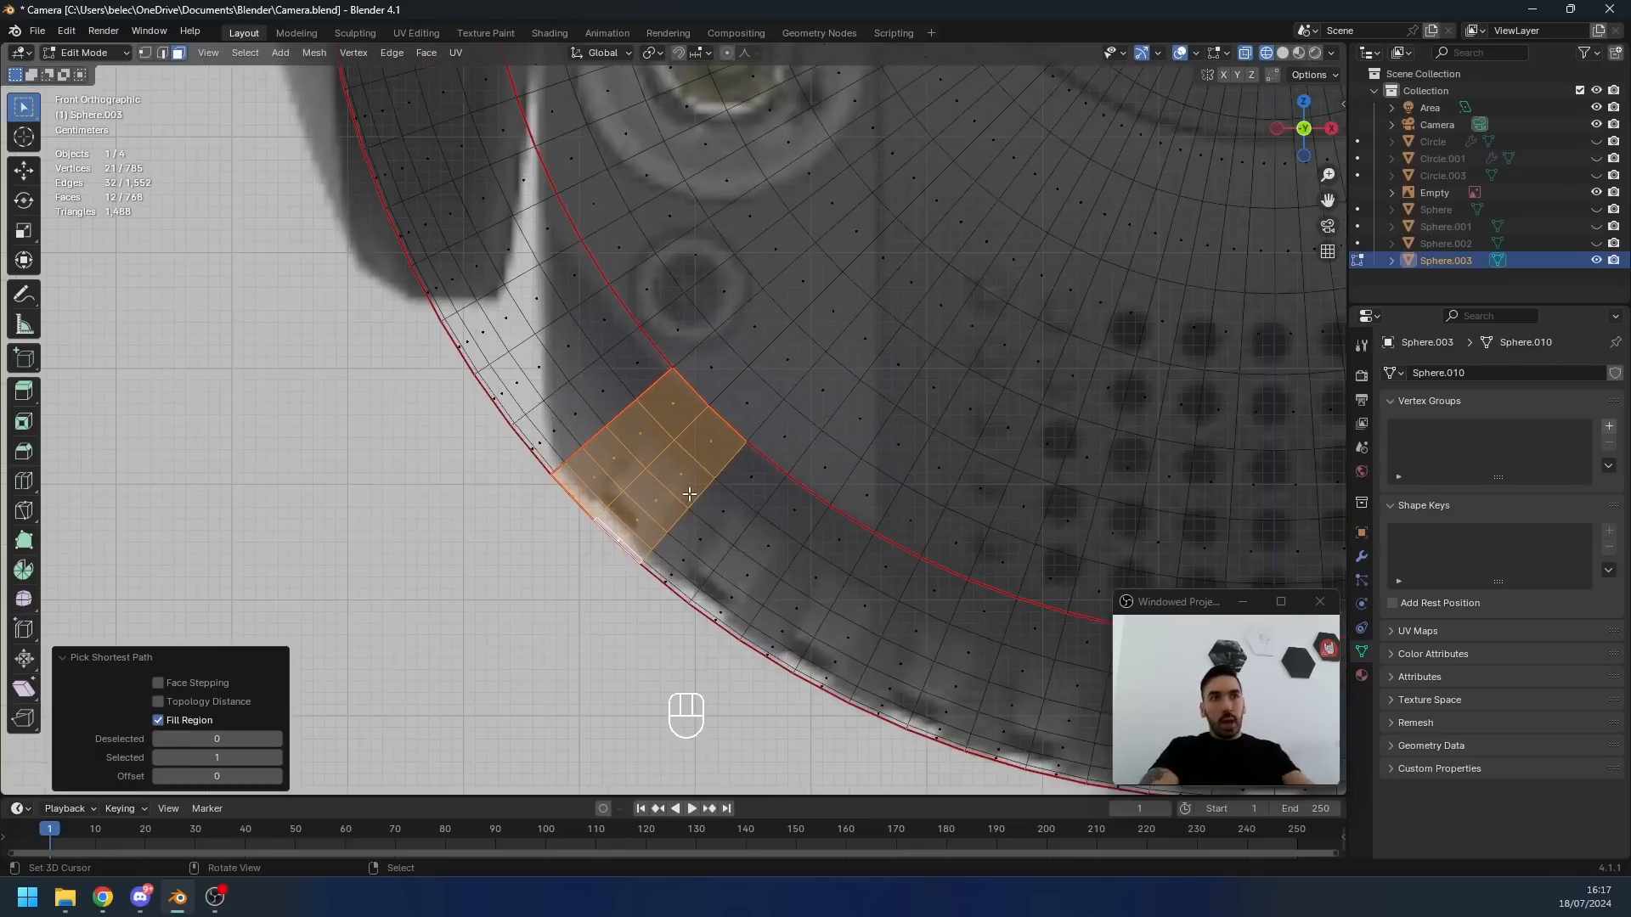
key(i)
click(729, 568)
click(230, 684)
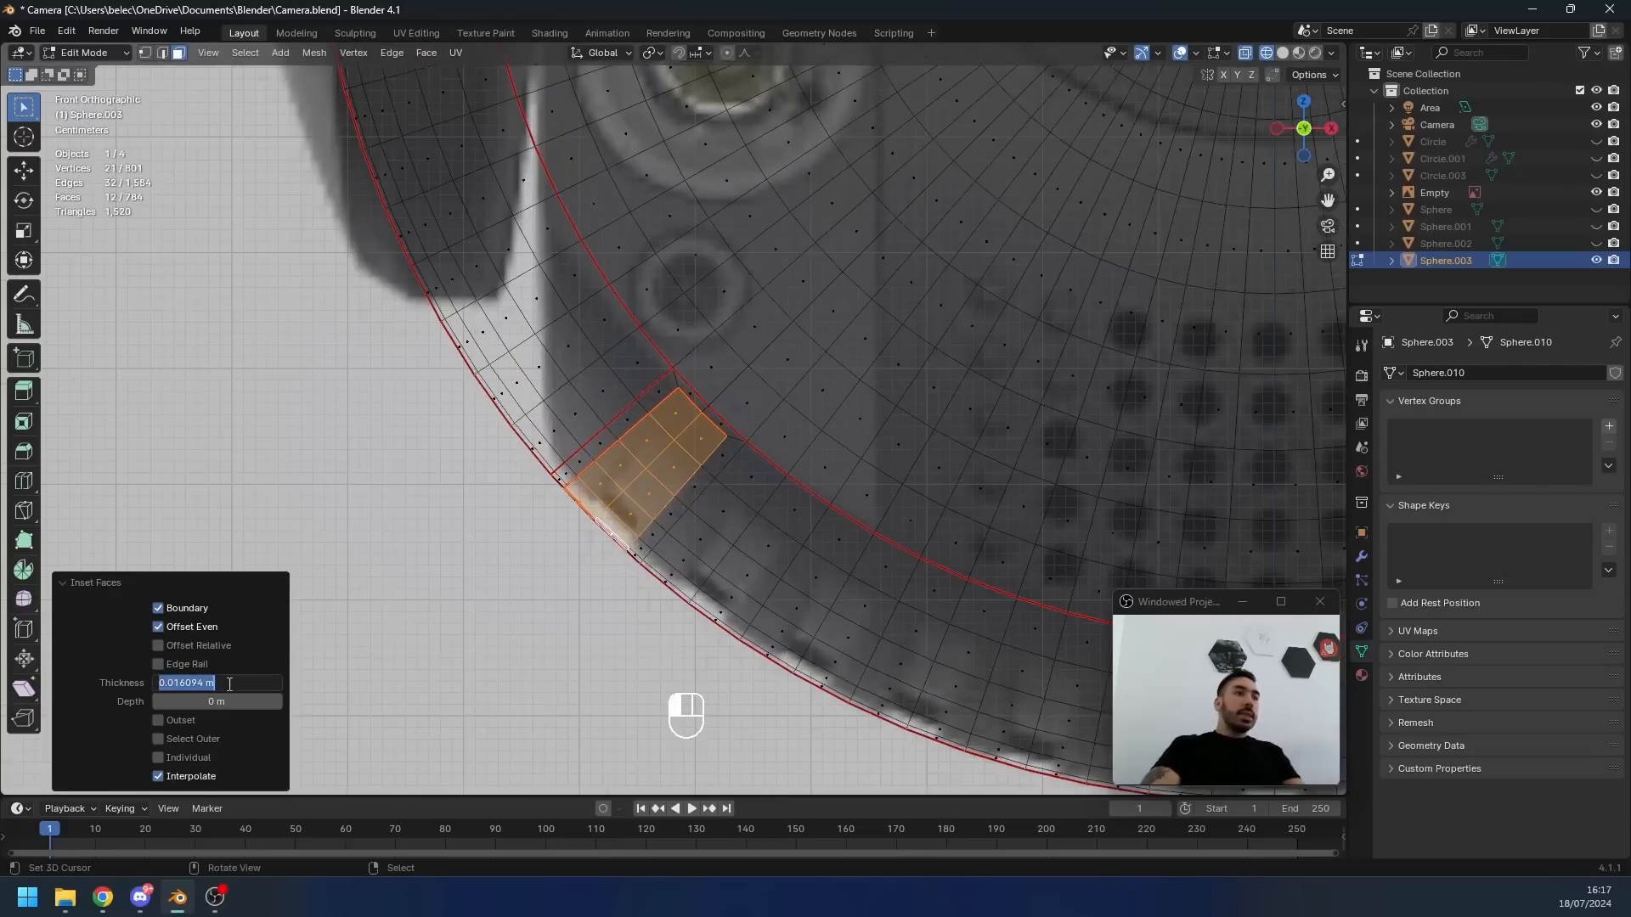
key(Return)
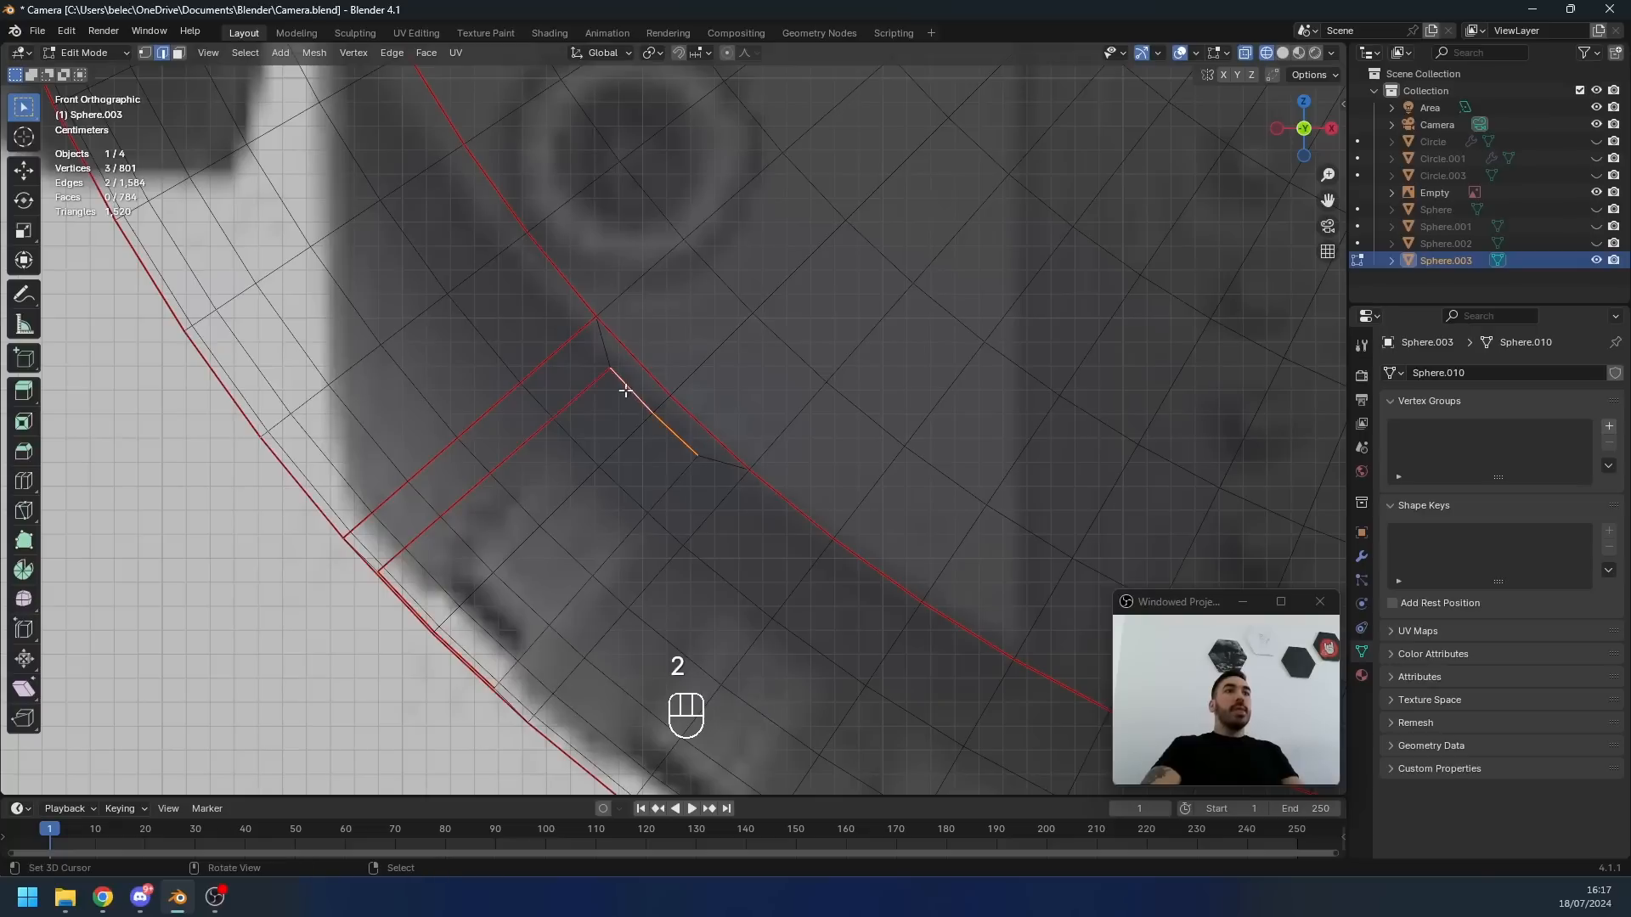
- Edge-slide the inset's two end edges away from the loop seam by a factor of -0.7
key(g)
key(g)
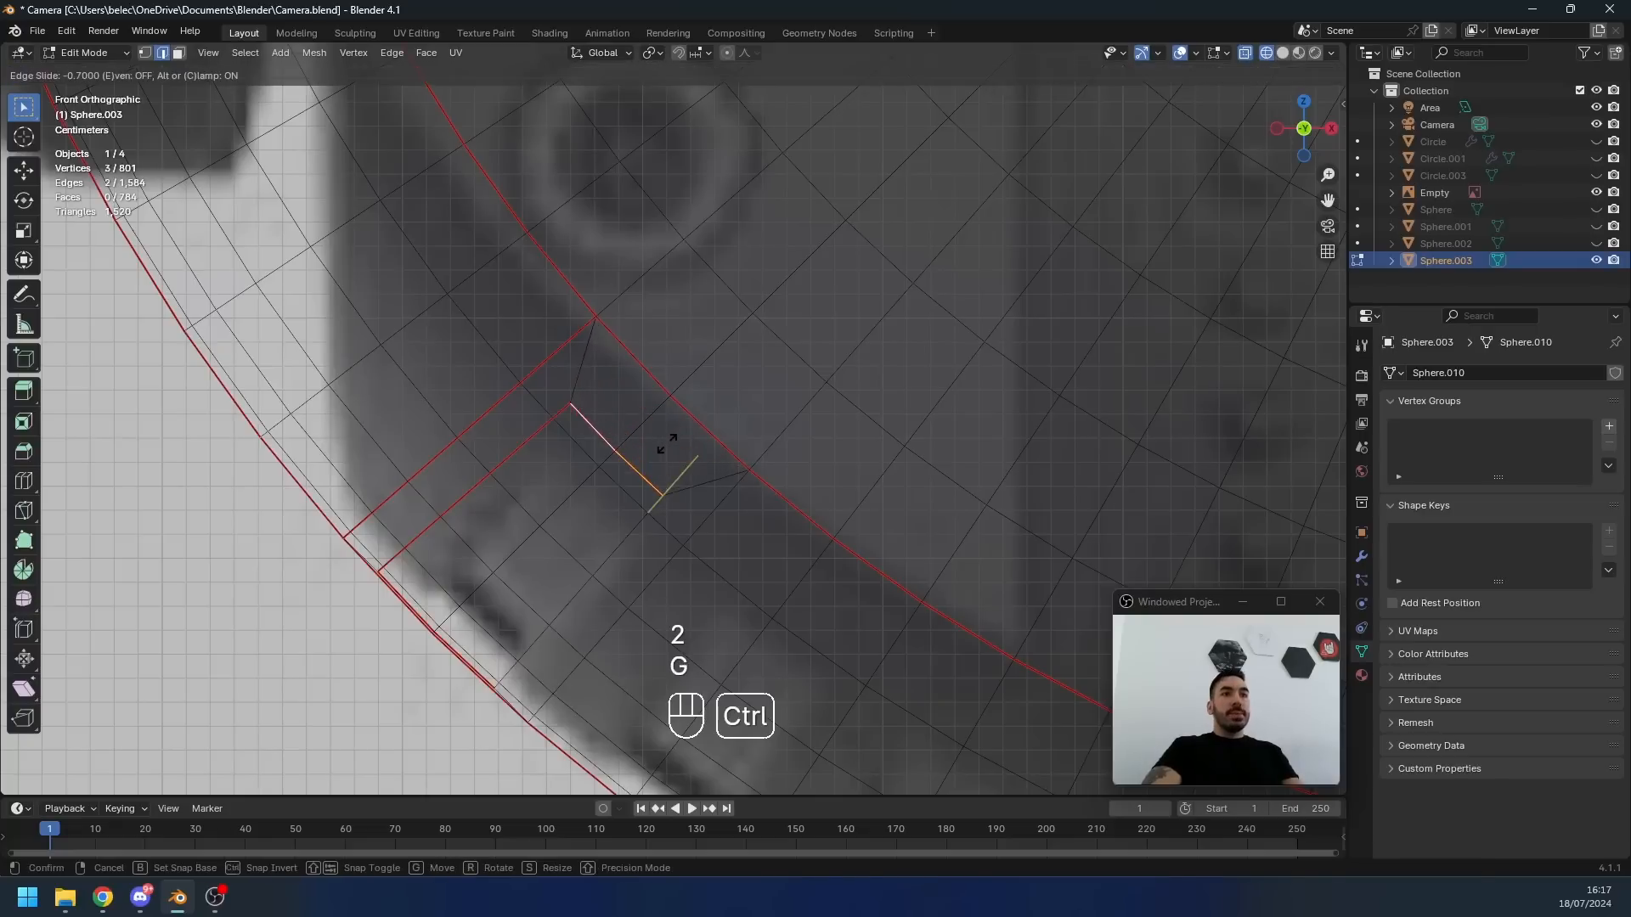
click(667, 444)
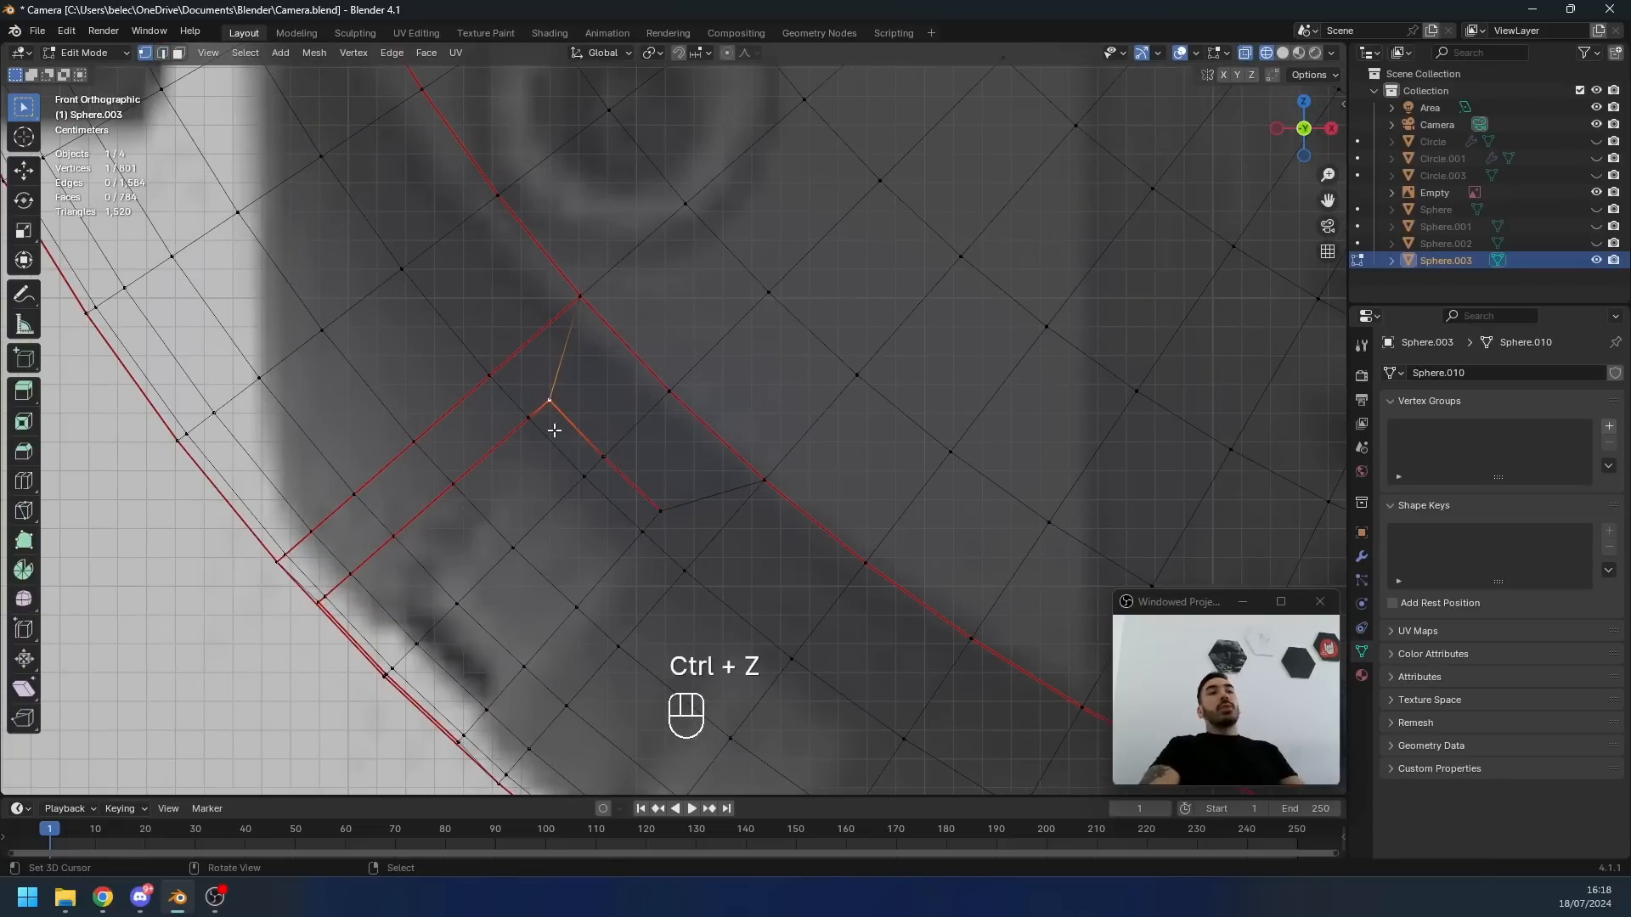
- Slide both corner vertices at the inset's inner end towards its middle by a factor of 0.3
key(g)
key(g)
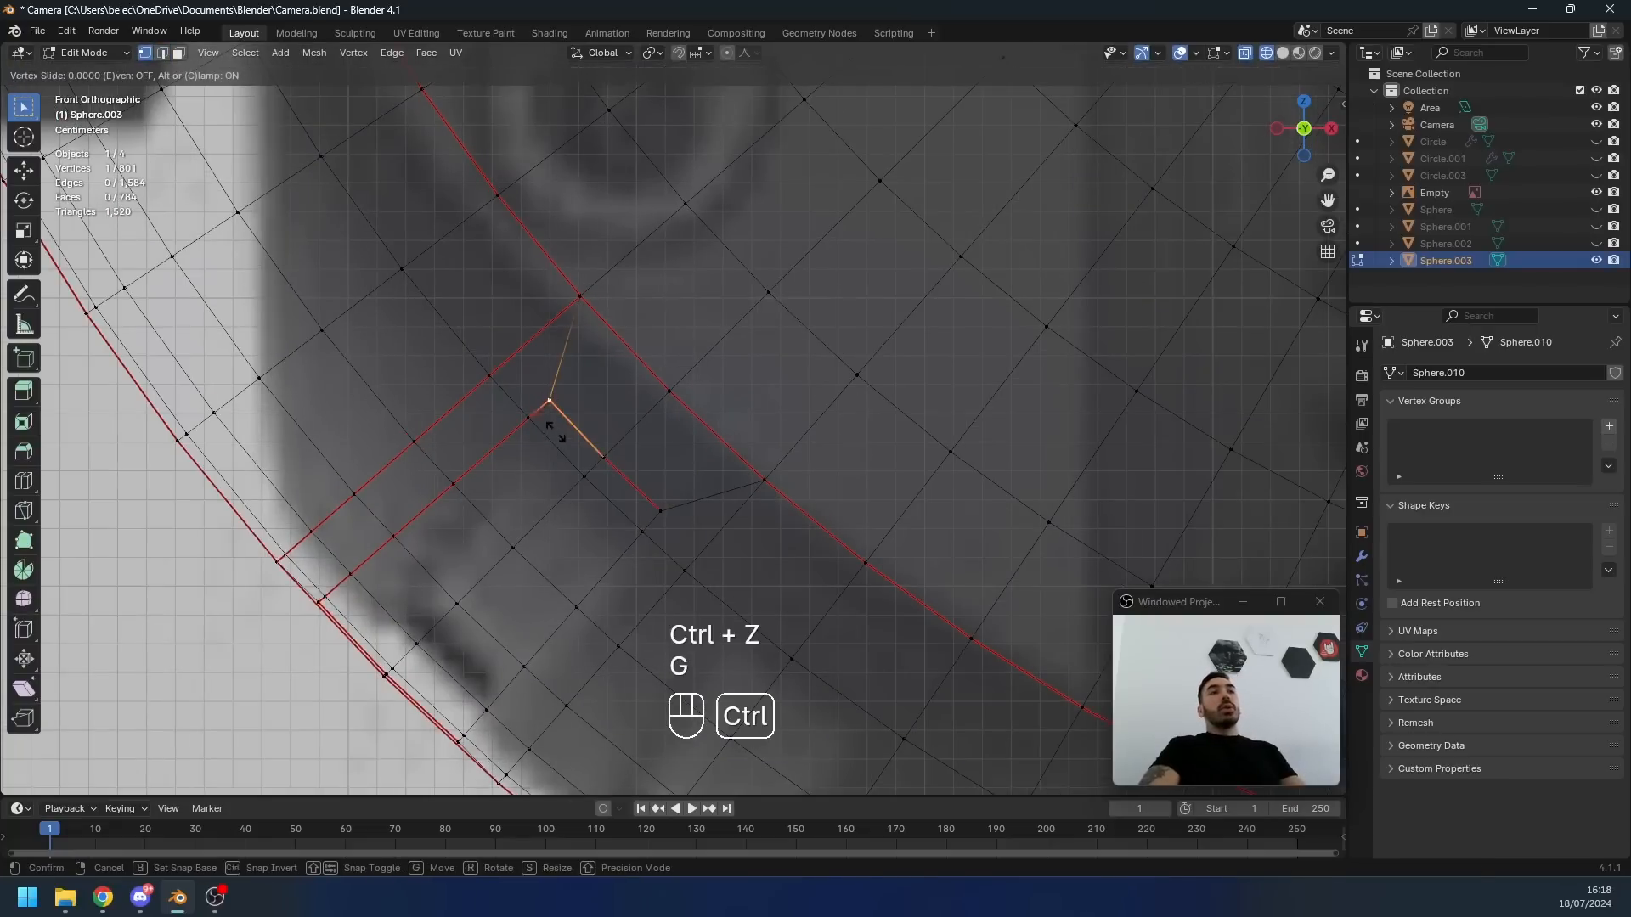
click(568, 441)
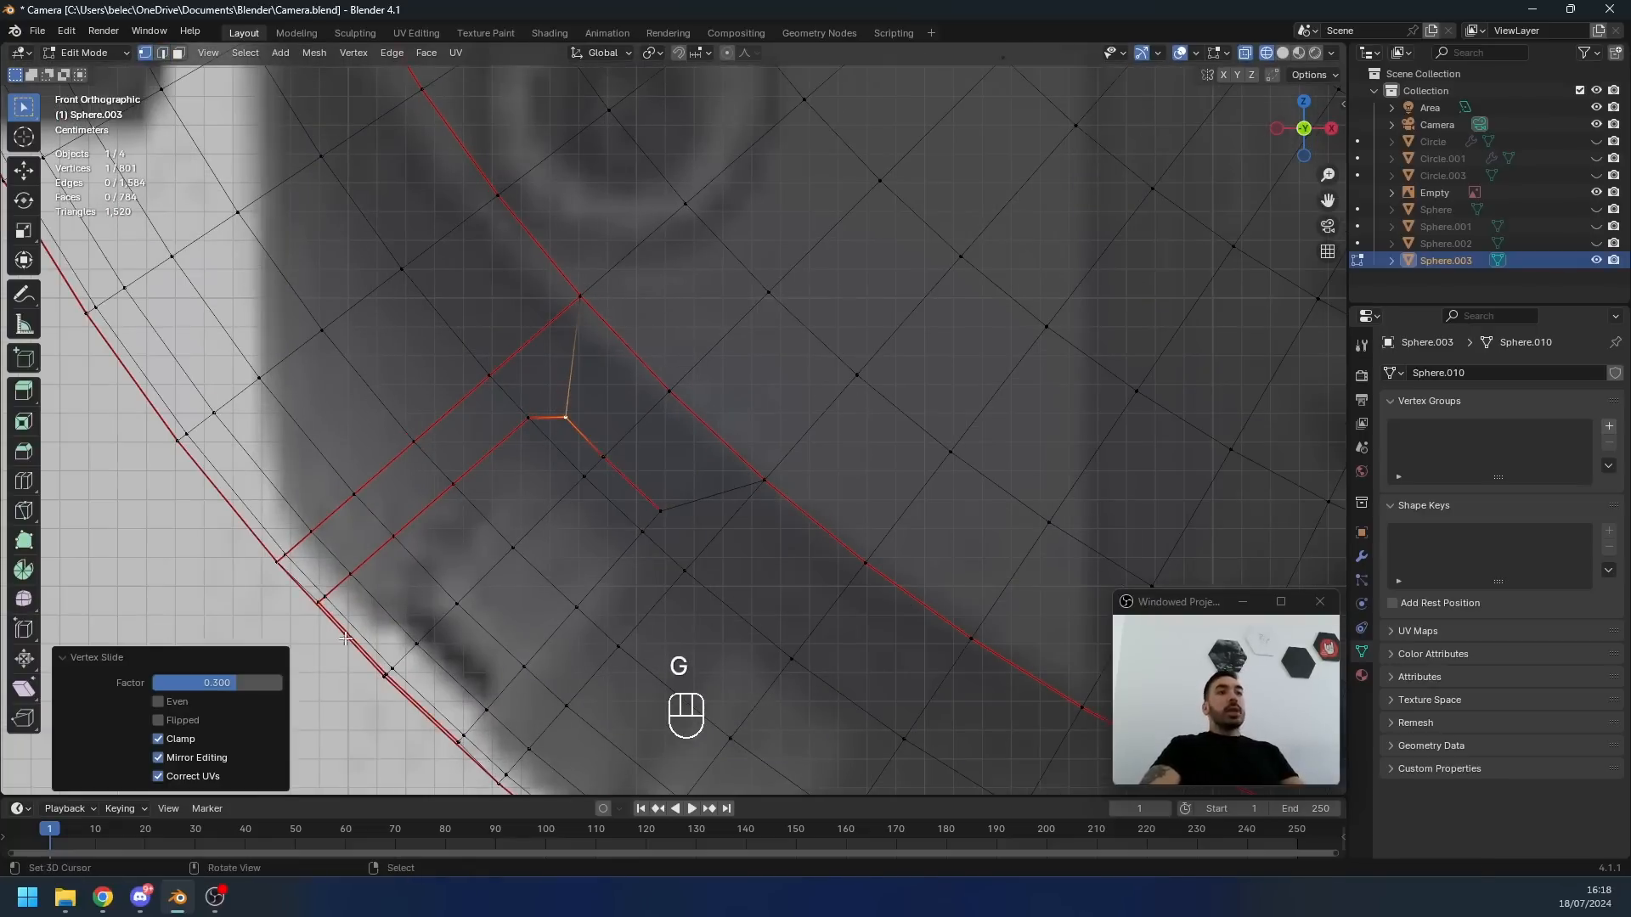
click(656, 510)
key(g)
key(g)
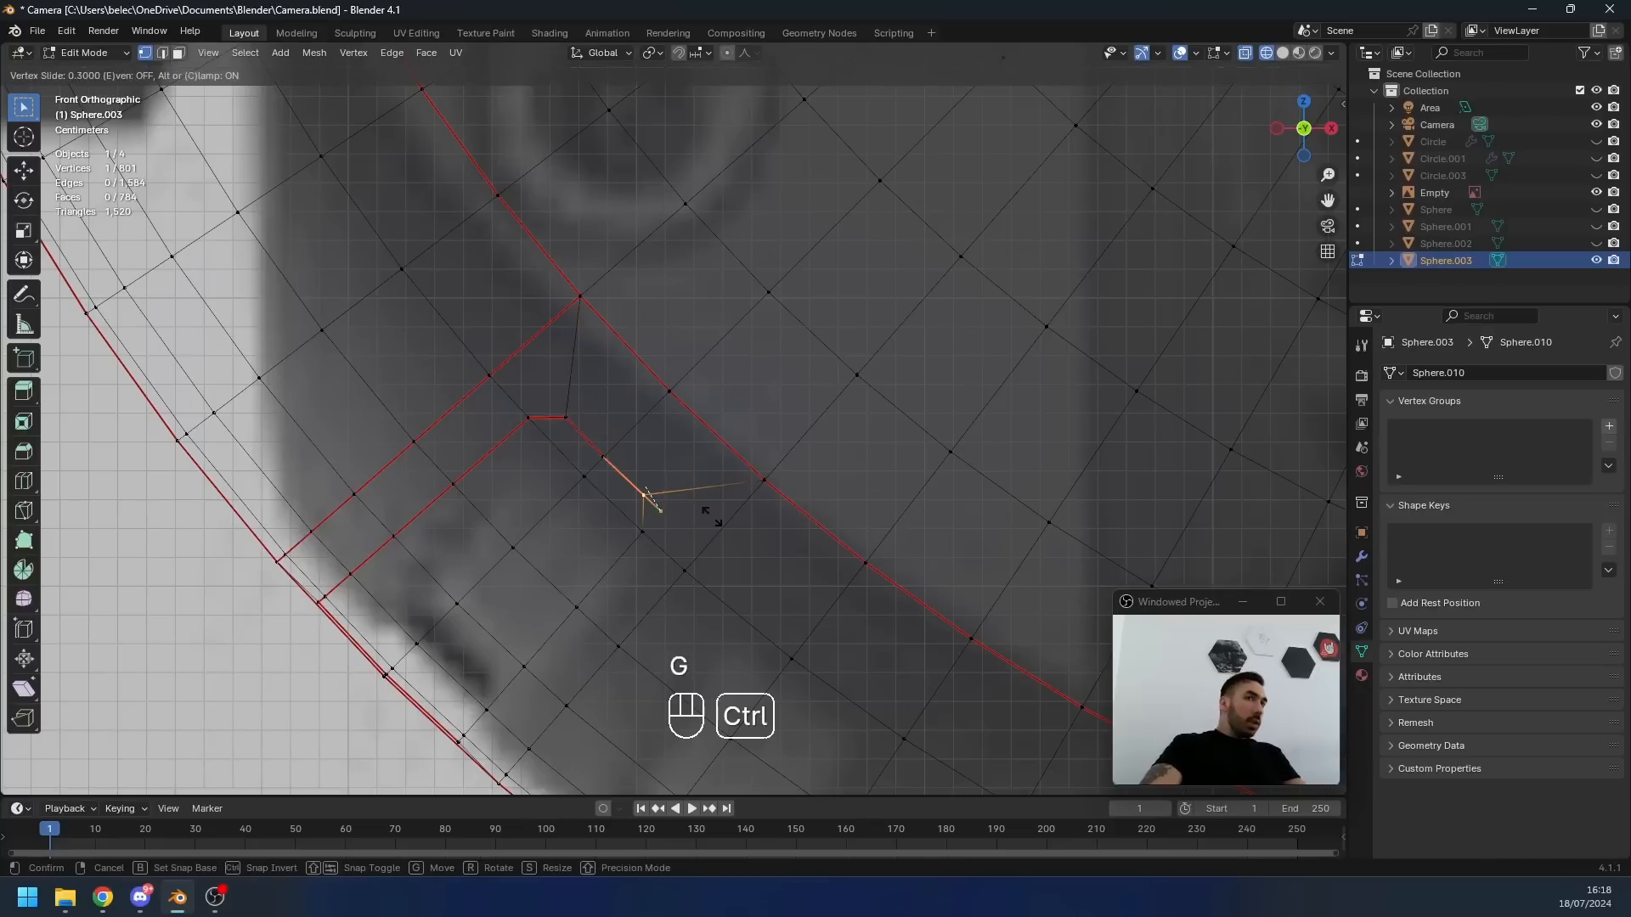
click(710, 514)
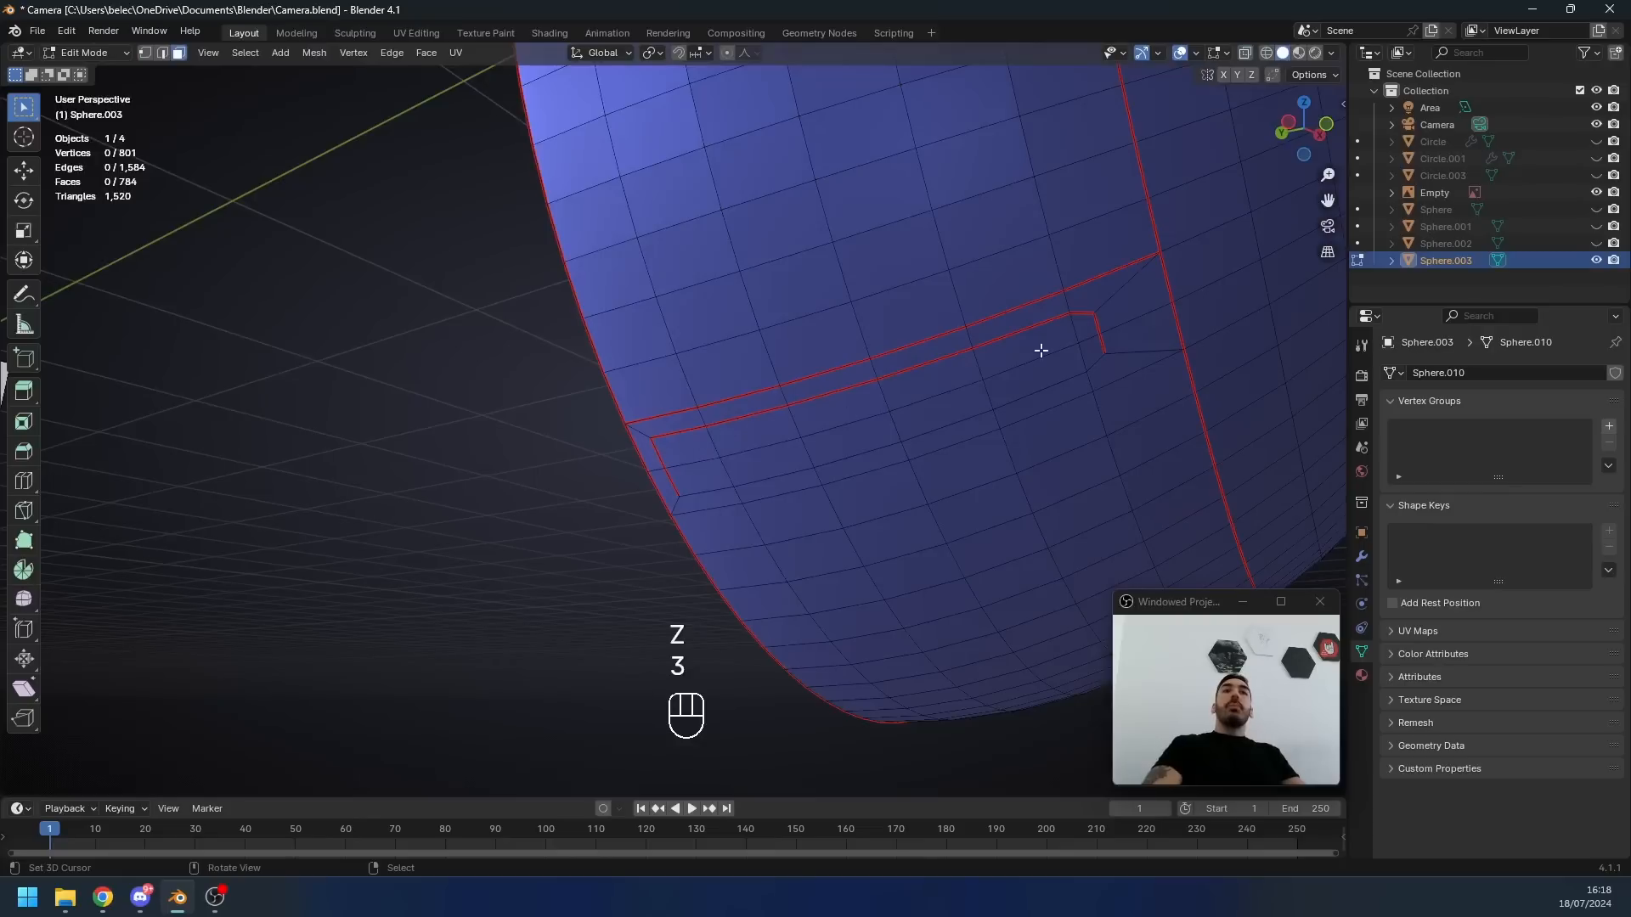
- Select the two narrow inset faces along the bowl's open outer edge
scroll(655, 473, up, 3)
click(637, 476)
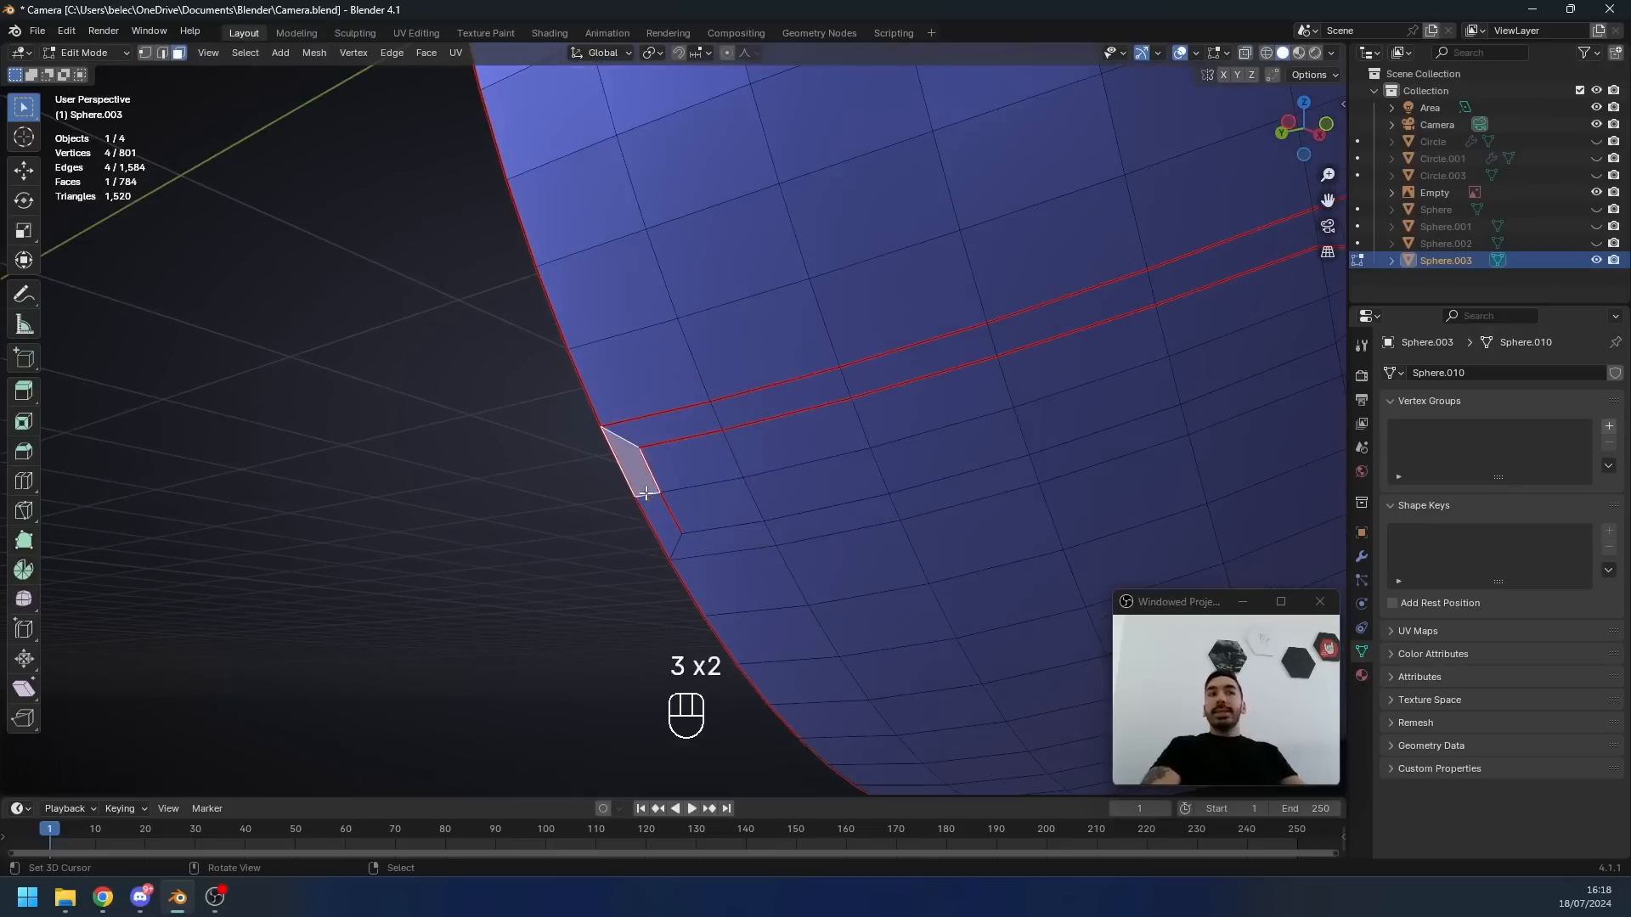
middle_drag(645, 492, 606, 457)
shift+click(604, 455)
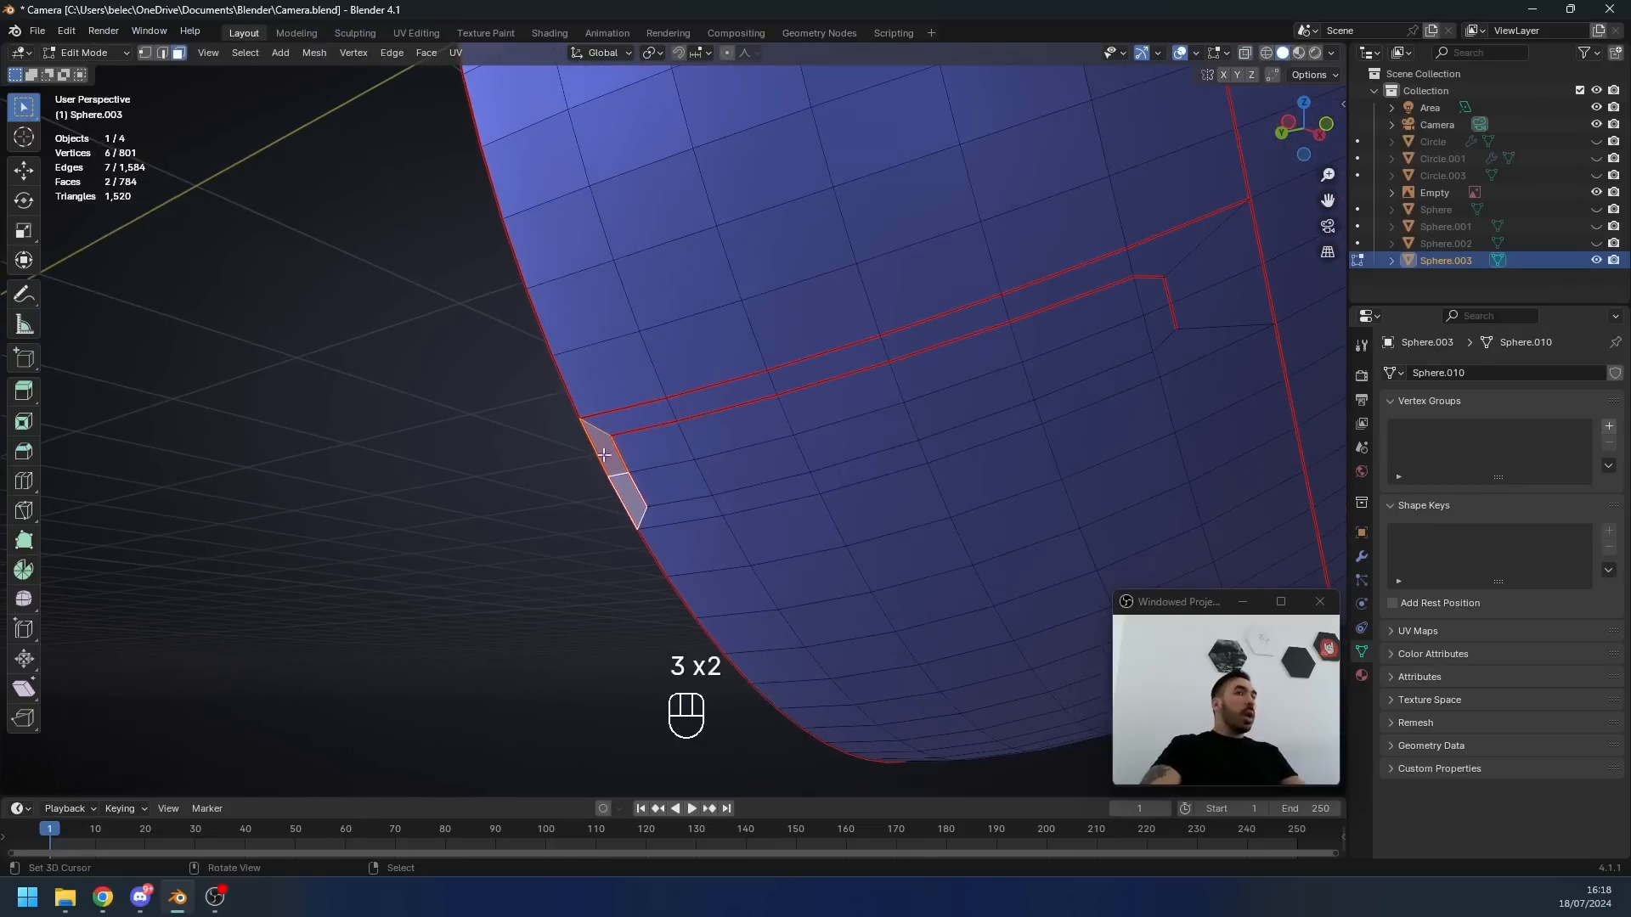
scroll(611, 477, up, 2)
scroll(669, 462, down, 2)
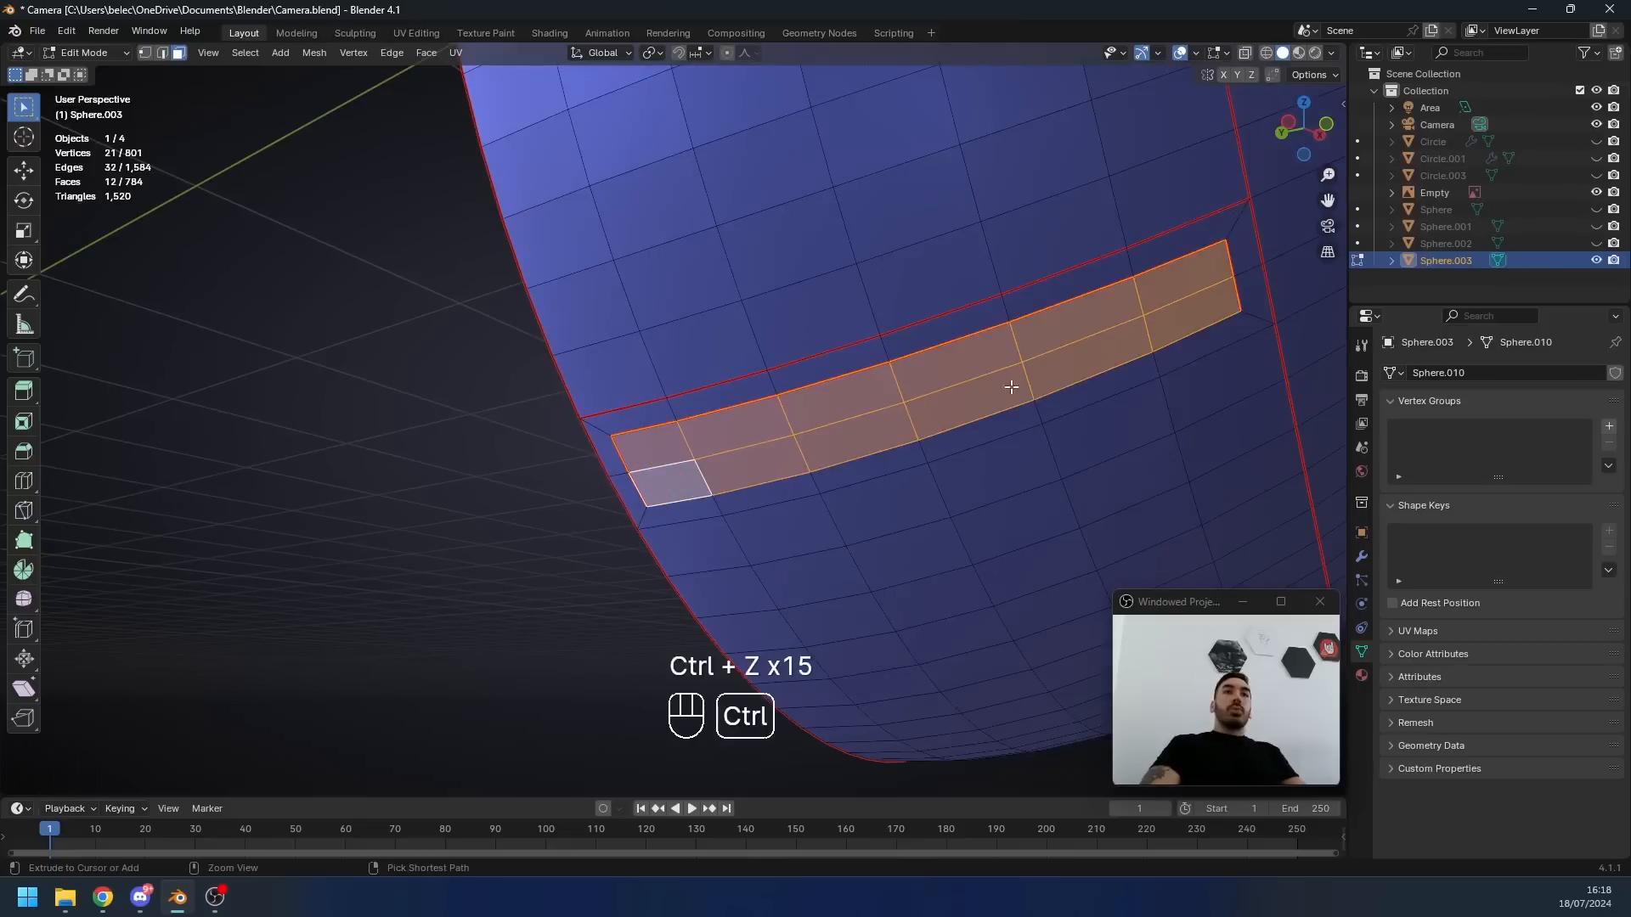
- Undo the inset and slides, back to the selected two-by-six block of faces
key(ctrl+z)
scroll(679, 416, down, 3)
middle_drag(731, 400, 910, 335)
scroll(910, 335, up, 2)
key(3)
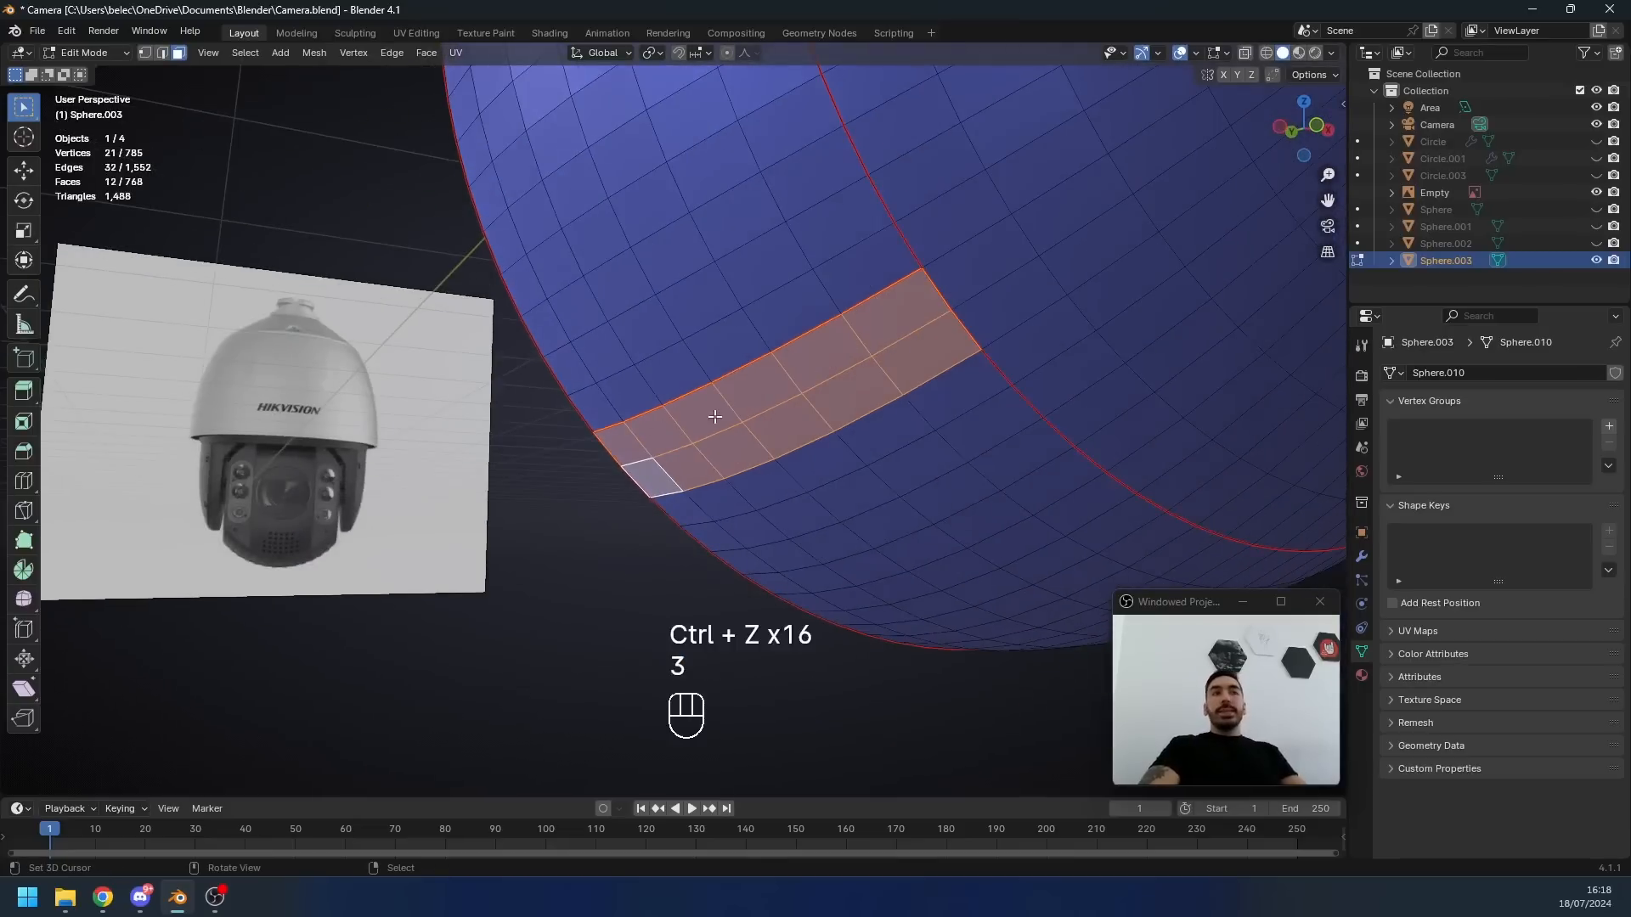
- Inset the selected block of faces with Boundary disabled and a thickness of 0.02 m
middle_drag(717, 416, 921, 535)
key(i)
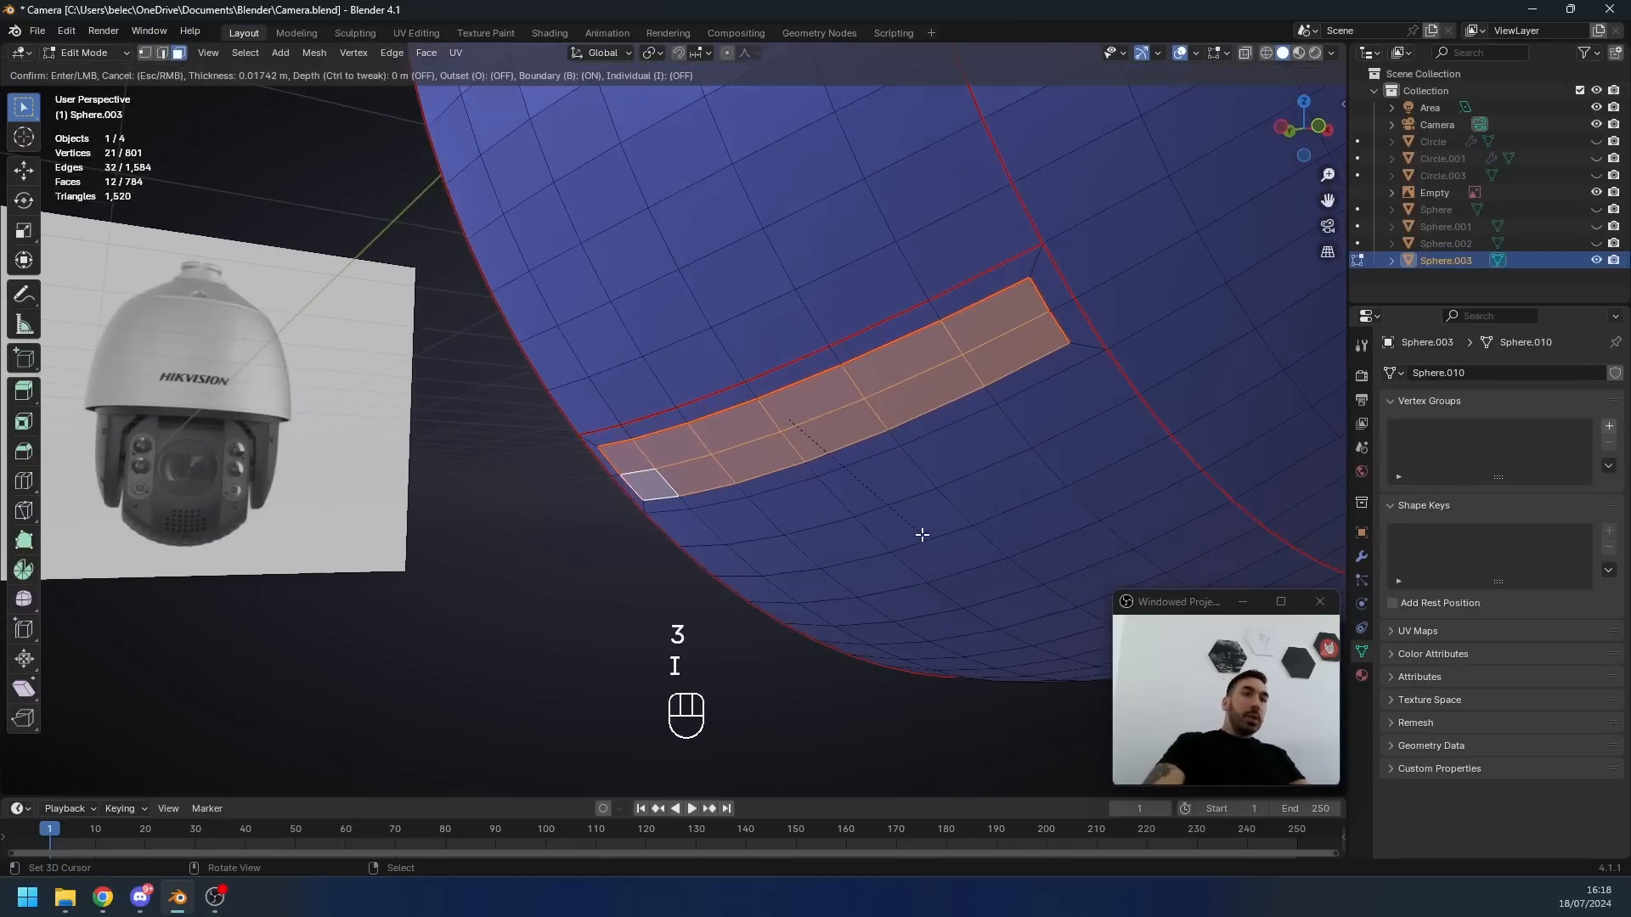
click(922, 535)
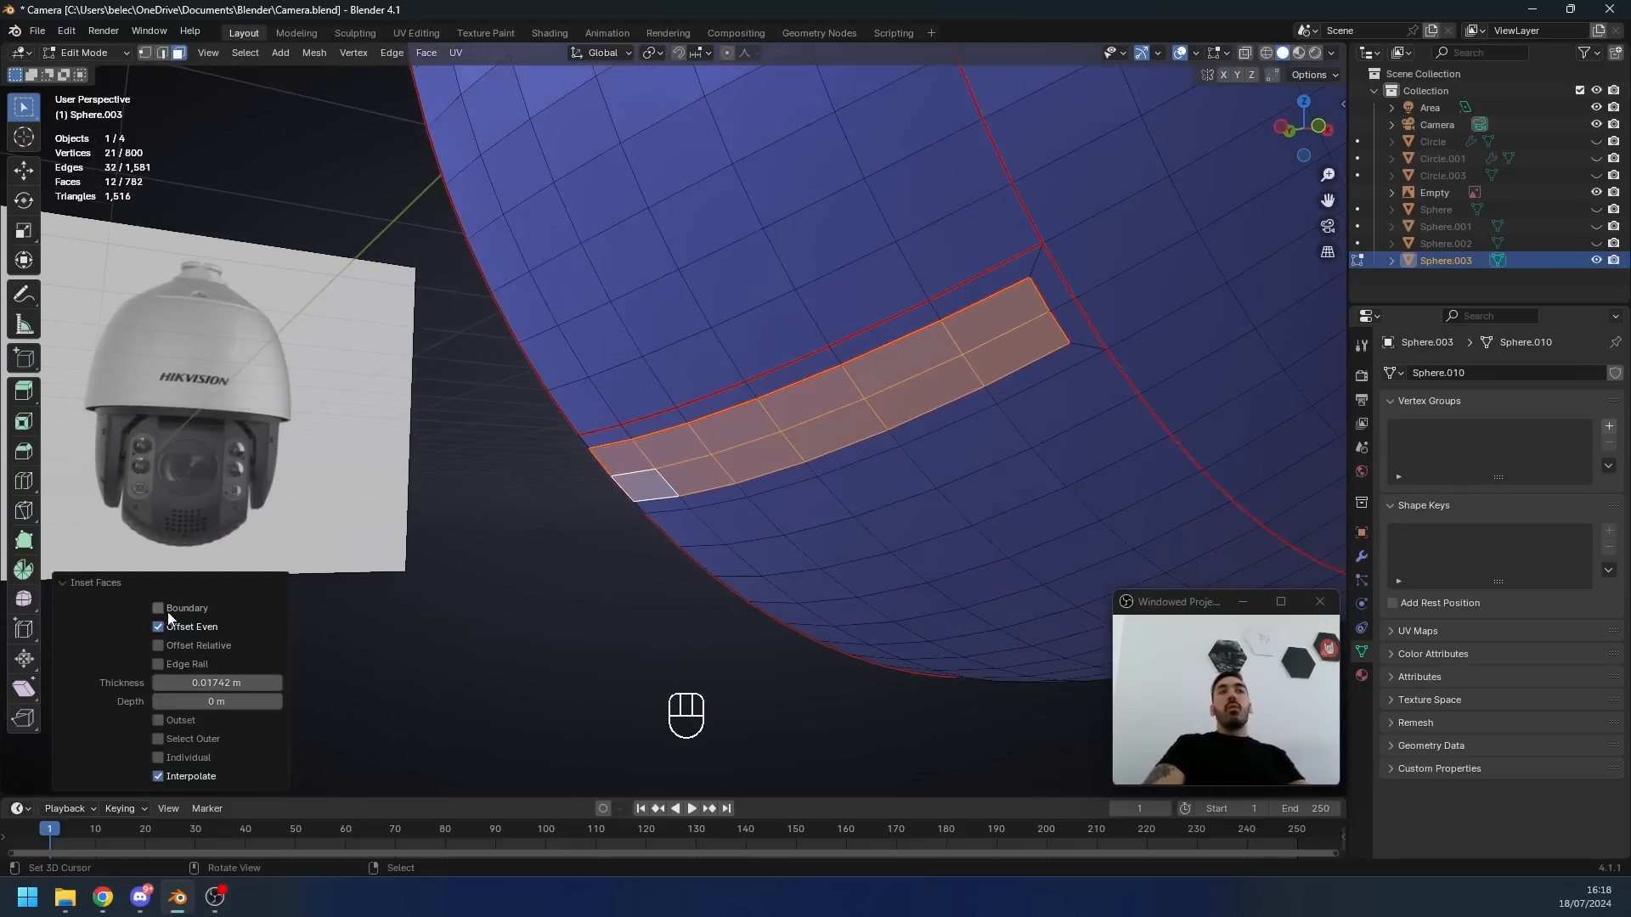
middle_drag(803, 484, 679, 480)
scroll(625, 429, up, 1)
mouse_move(626, 430)
middle_down()
mouse_move(658, 442)
mouse_move(636, 445)
middle_up()
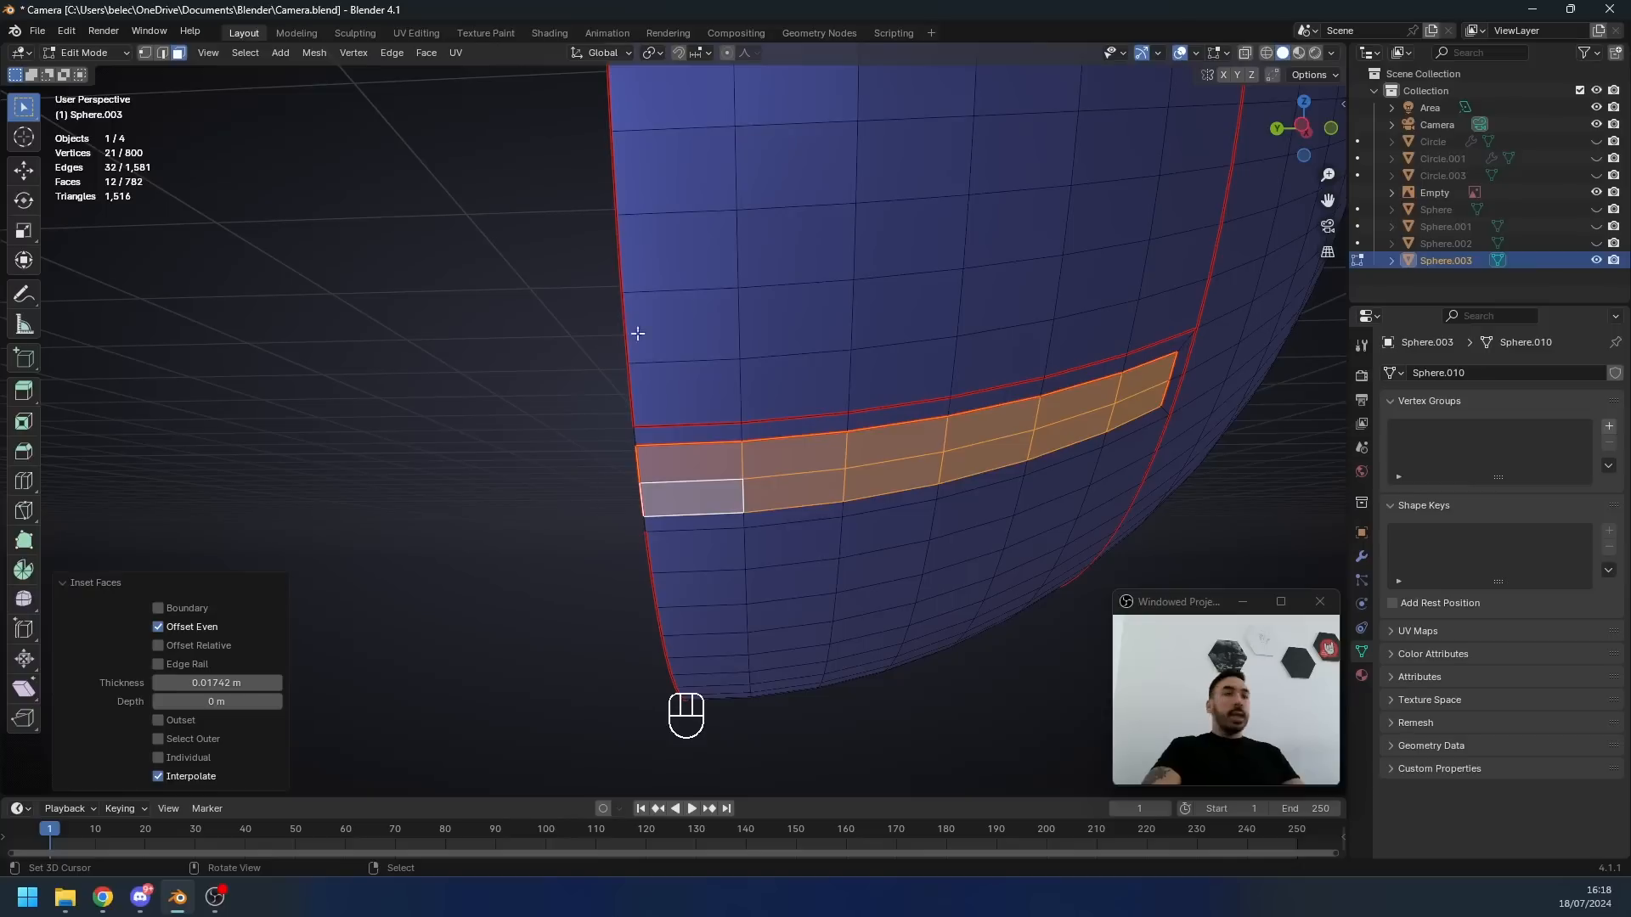
scroll(637, 334, down, 3)
middle_drag(658, 448, 610, 452)
scroll(610, 452, up, 2)
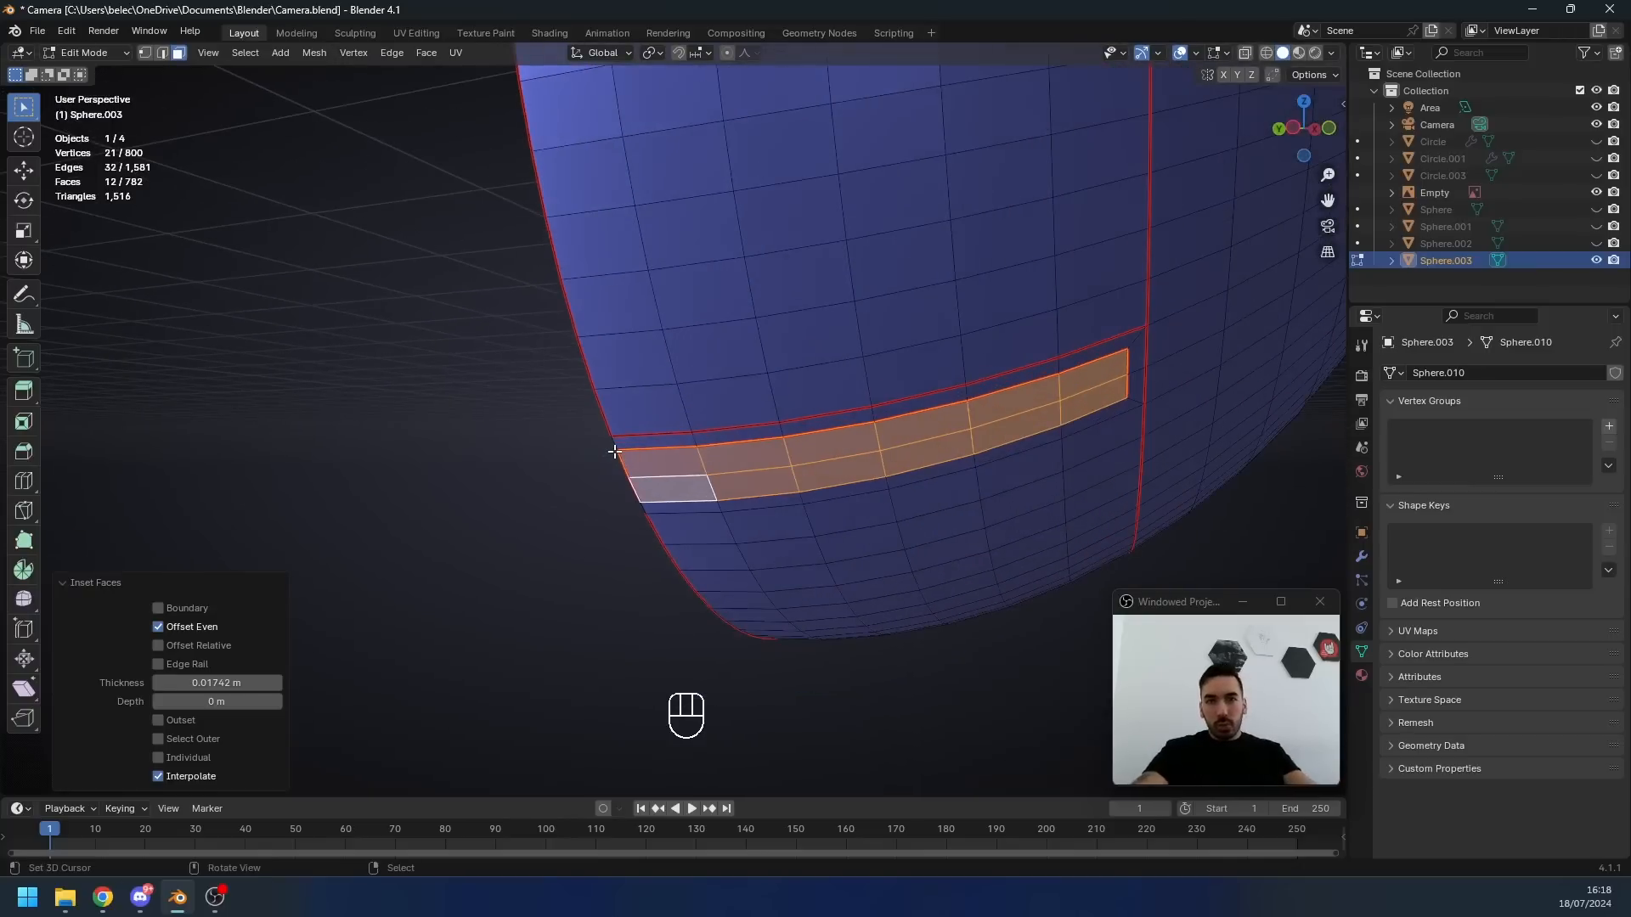
click(217, 683)
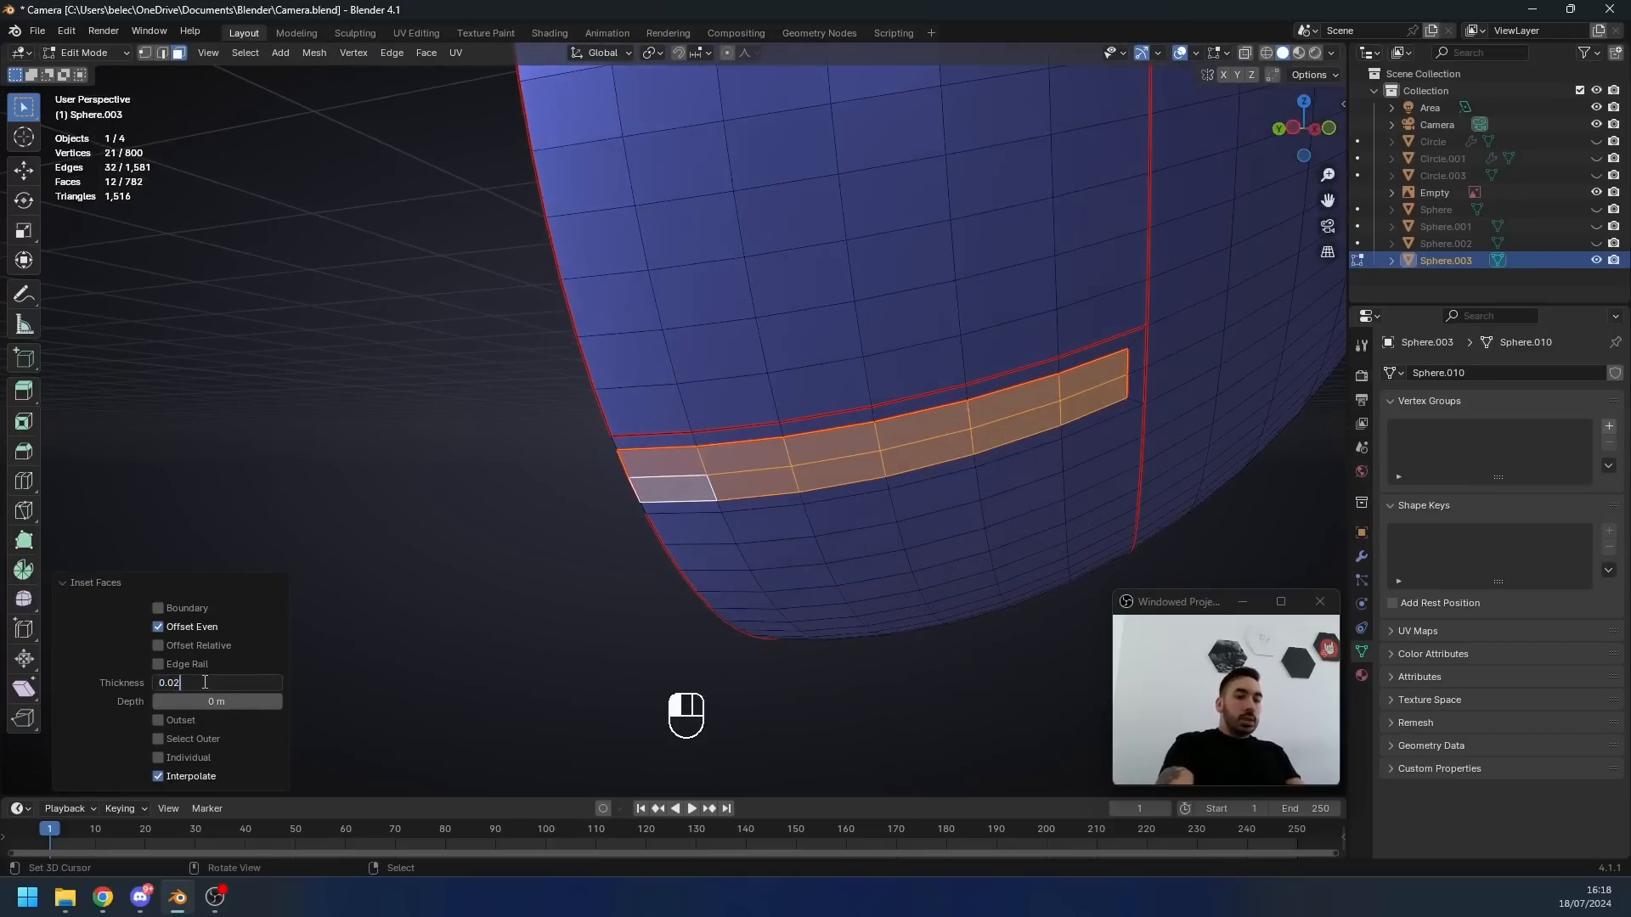
key(Return)
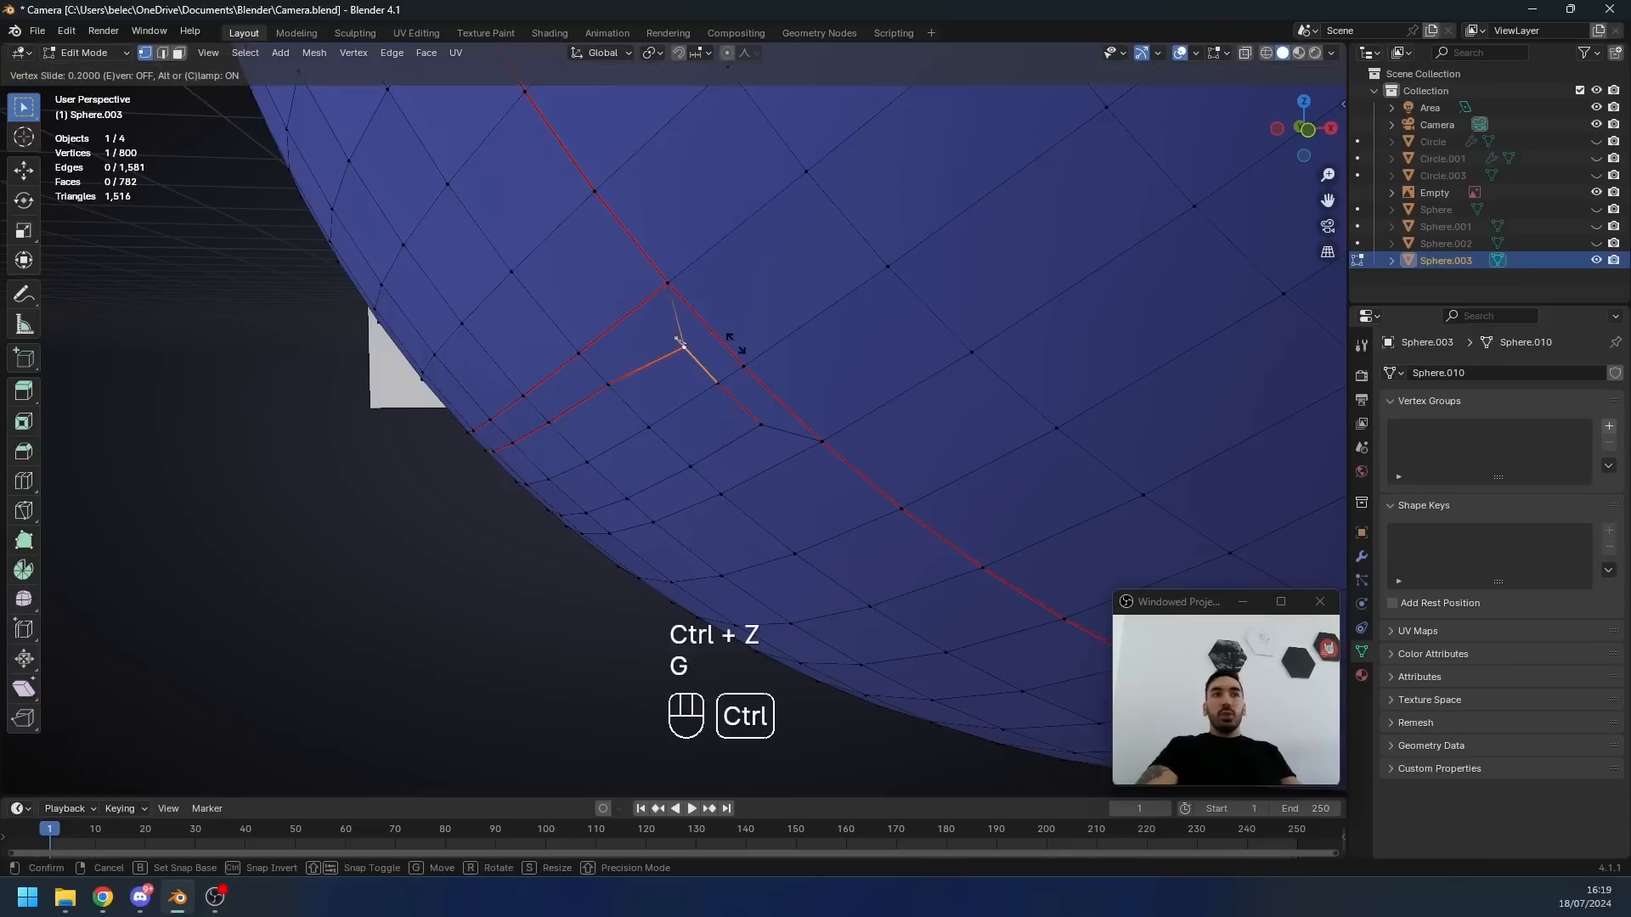
- Slide both corner vertices at the inset's inner end towards its middle by a factor of 0.2
click(685, 346)
click(758, 422)
key(g)
key(g)
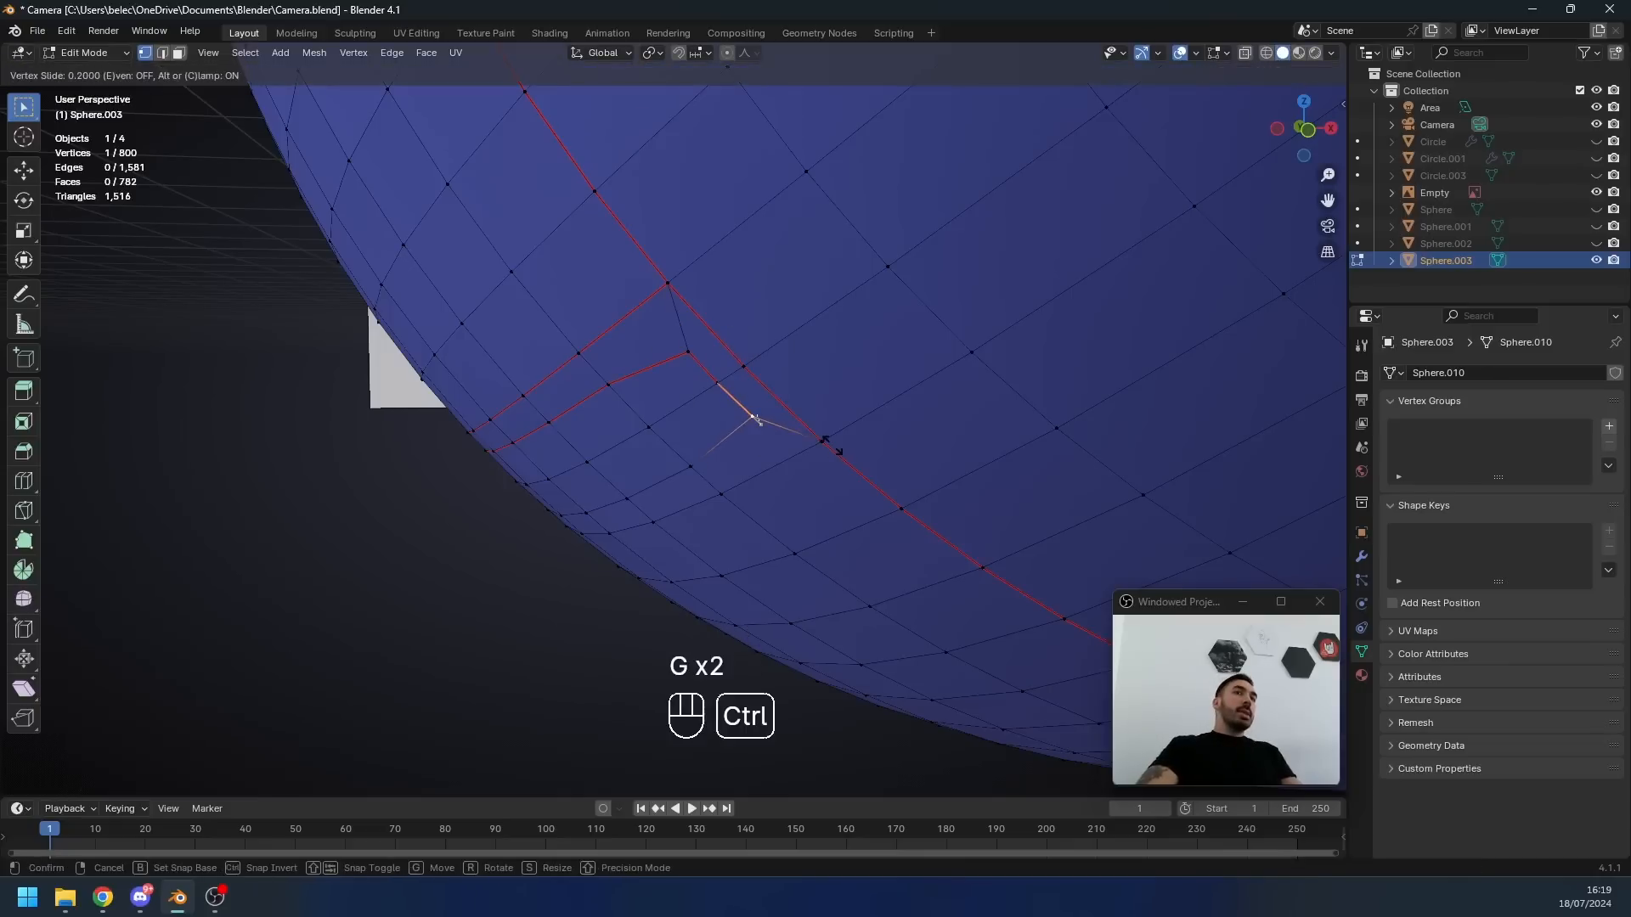
click(703, 444)
- Connect the upper corner vertices at both inset ends and edge-slide the neighbouring upper edges fully onto the new cut, factor -1
middle_drag(704, 444, 609, 419)
shift+click(481, 449)
key(j)
key(2)
right_click(909, 329)
ctrl+right_click(591, 420)
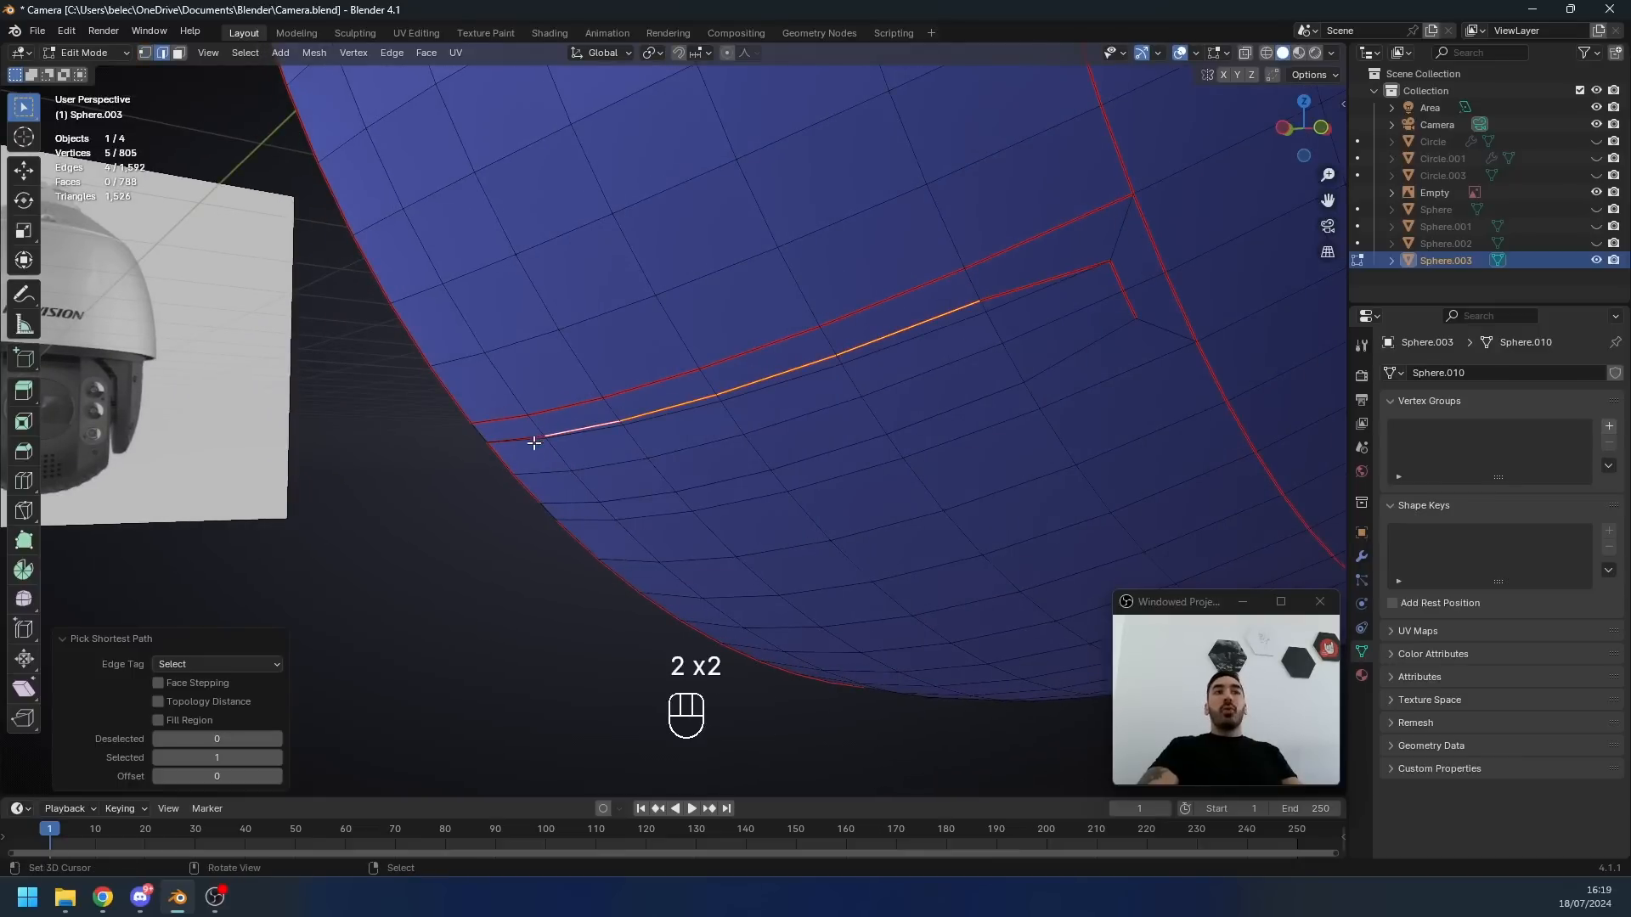
key(g)
key(g)
click(994, 387)
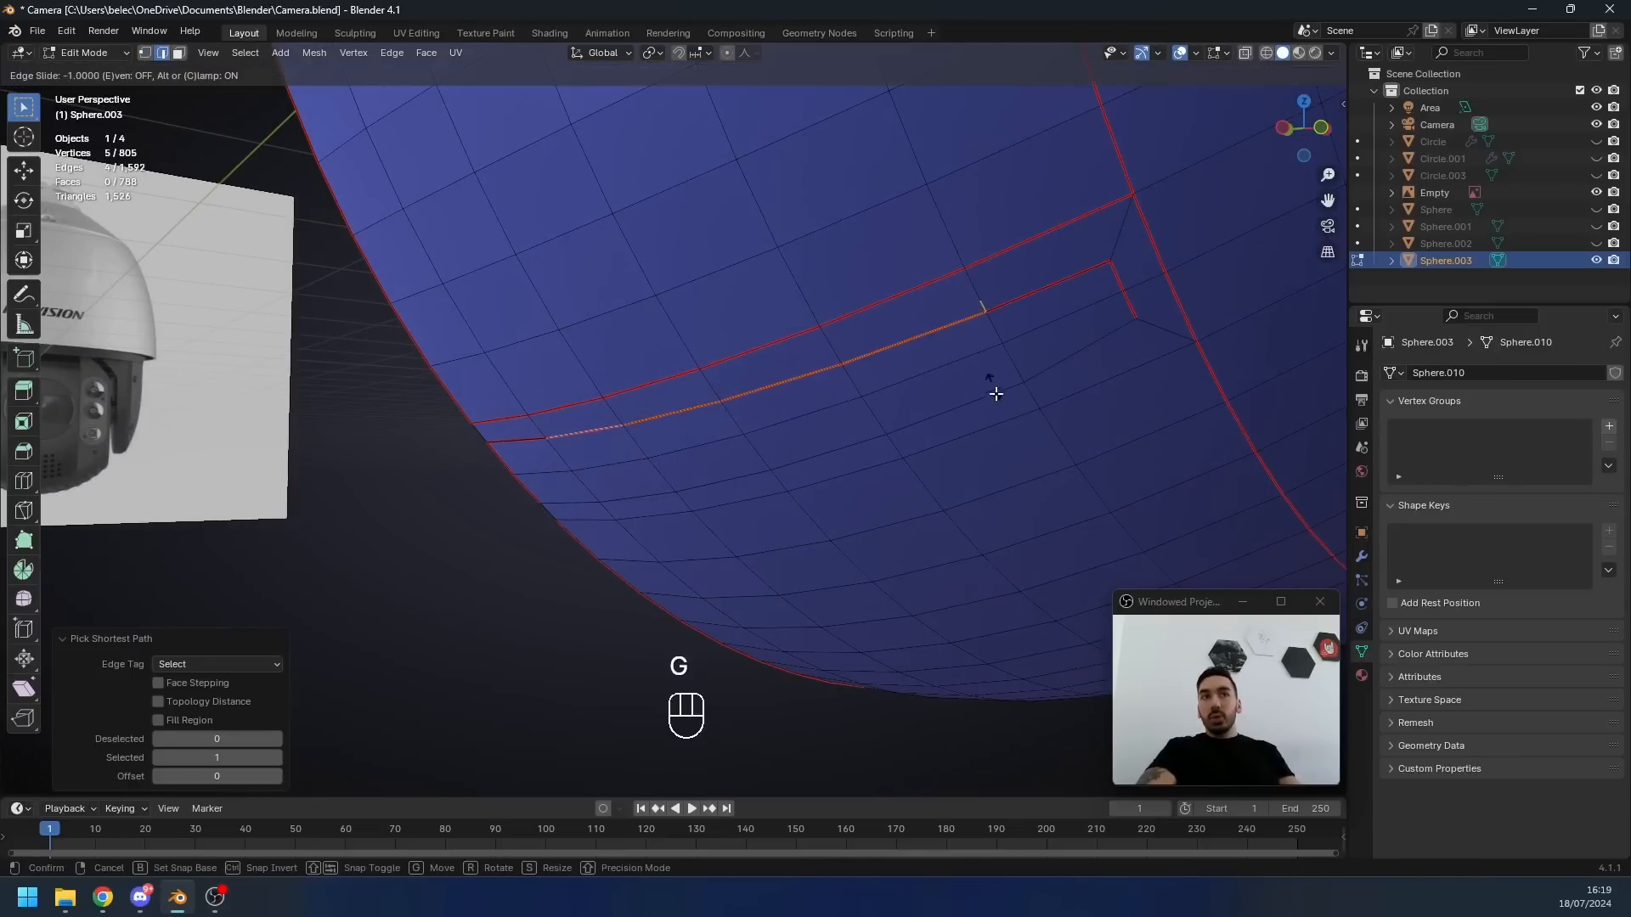
- Connect the lower corner vertices at both inset ends and edge-slide the neighbouring lower edges fully onto the new cut
key(1)
right_click(1134, 318)
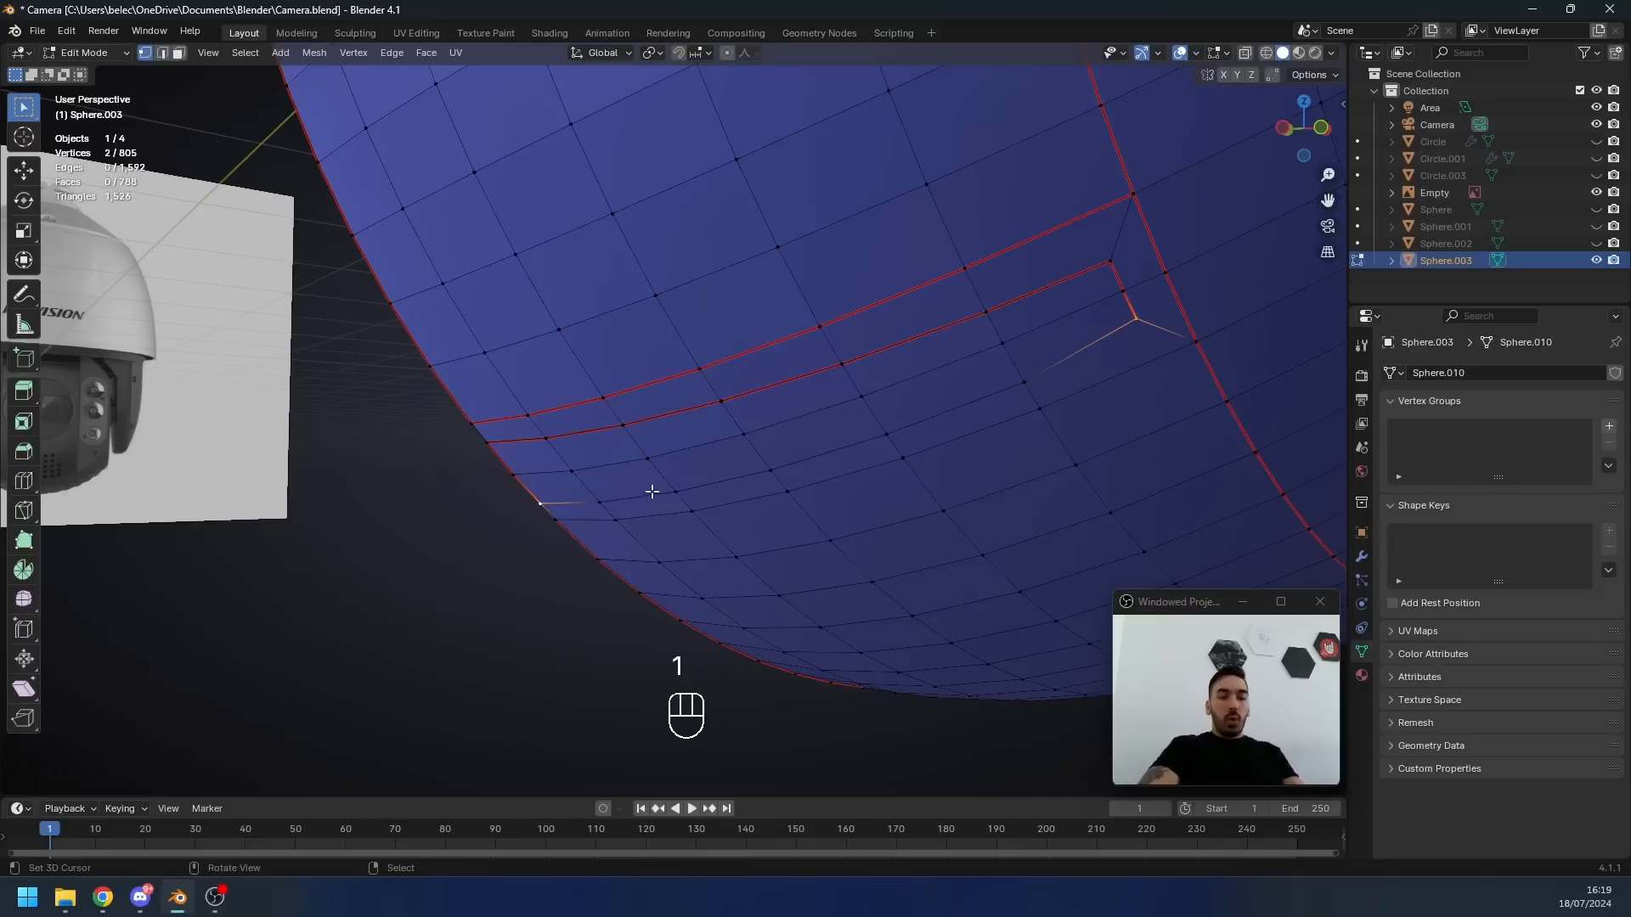
key(j)
key(2)
right_click(947, 404)
ctrl+right_click(638, 494)
key(g)
key(g)
click(824, 425)
- Select the whole mesh and merge the overlapping vertices by distance
key(a)
key(a)
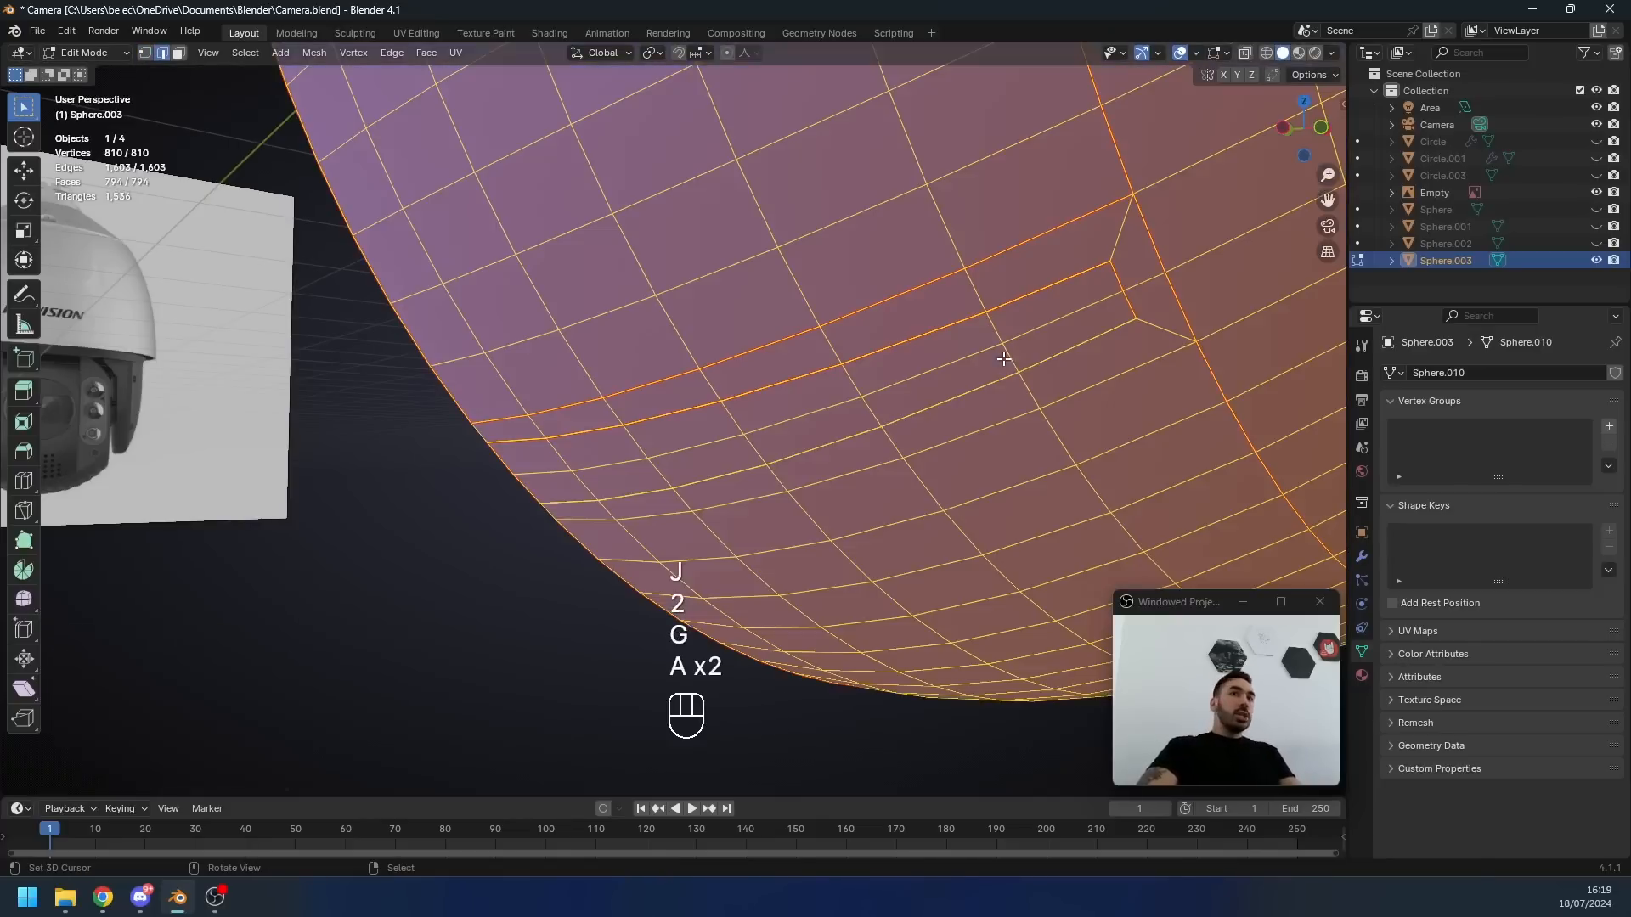
key(shift+w)
middle_drag(1001, 353, 859, 304)
key(Tab)
key(Tab)
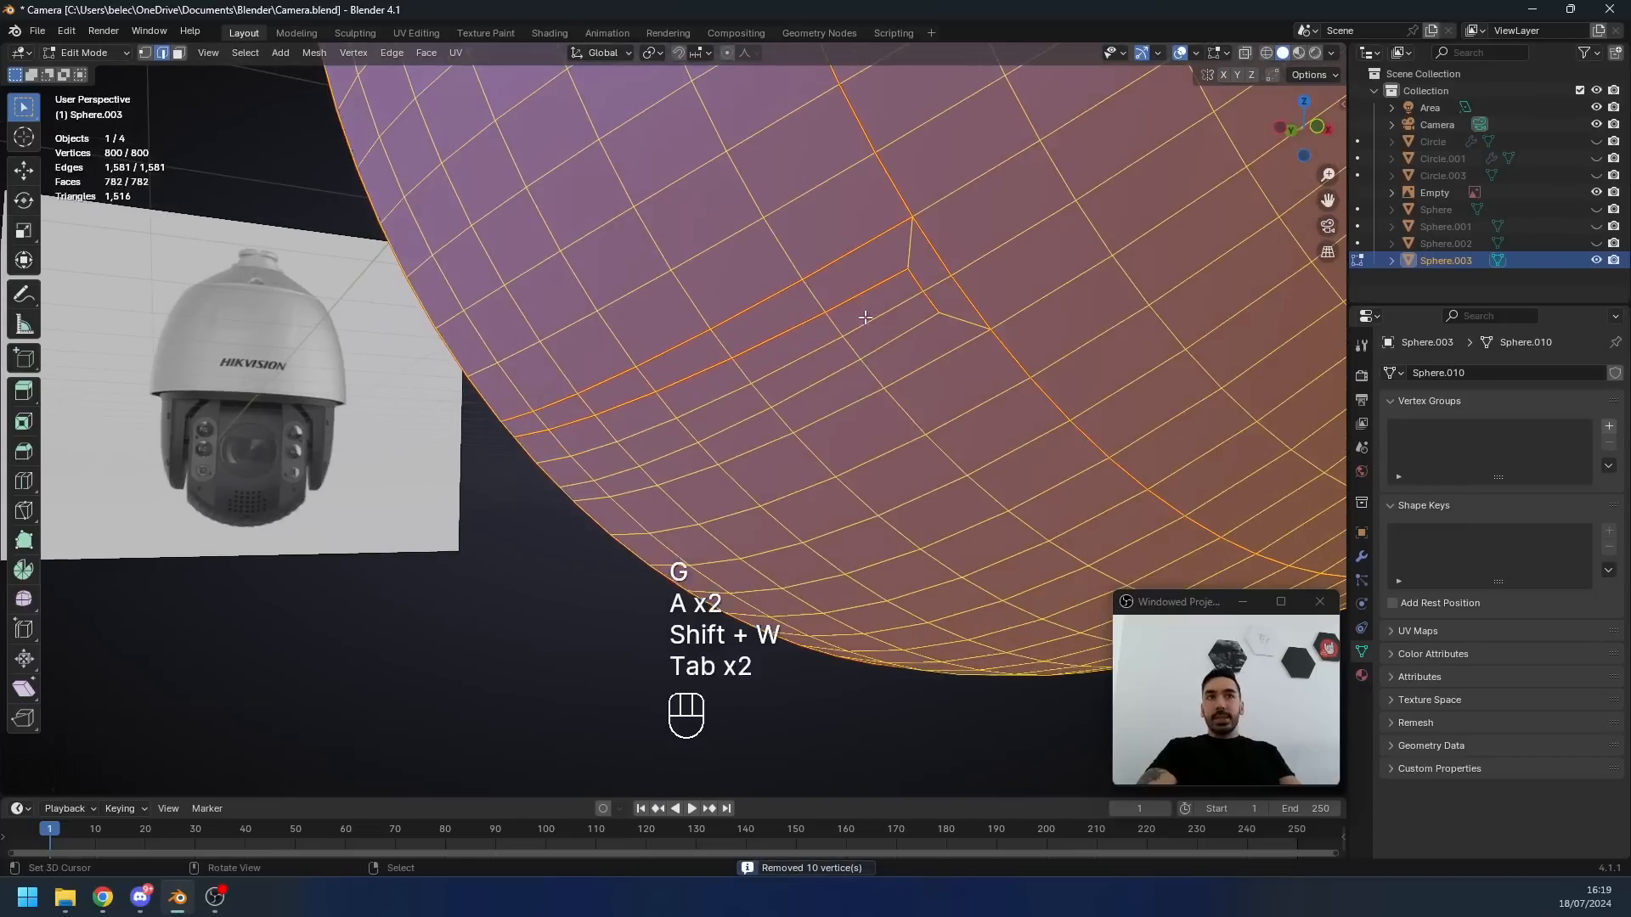
- Extrude the inset's inner faces in place and shrink them inward by about 0.02 m to recess the slot
ctrl+shift+right_click(904, 321)
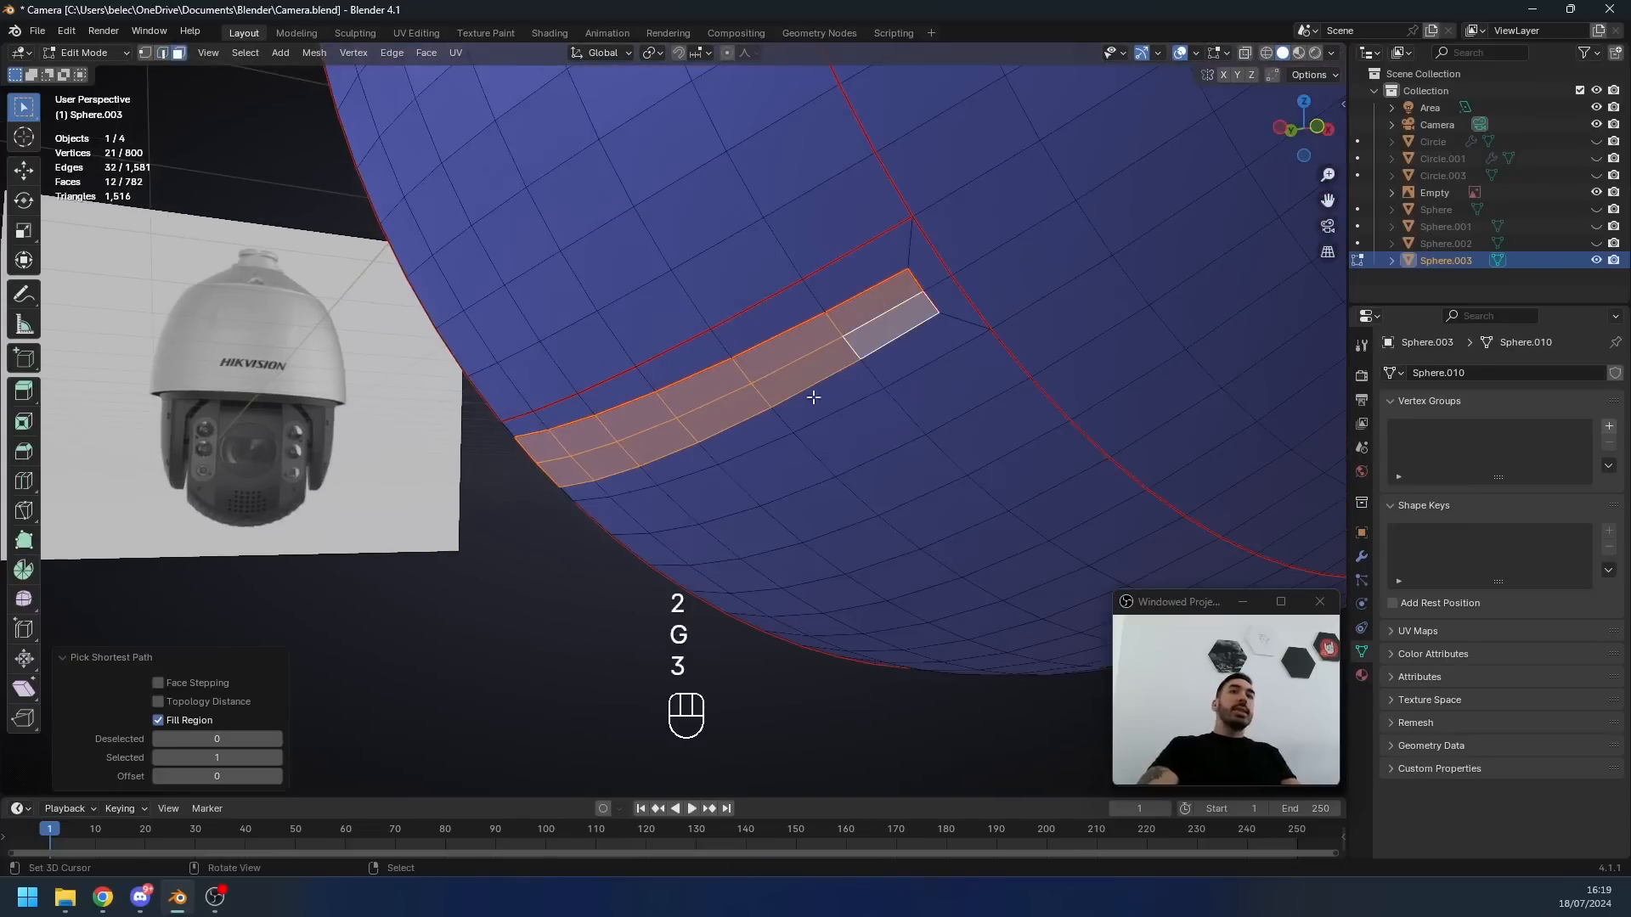
middle_drag(838, 453, 827, 461)
key(e)
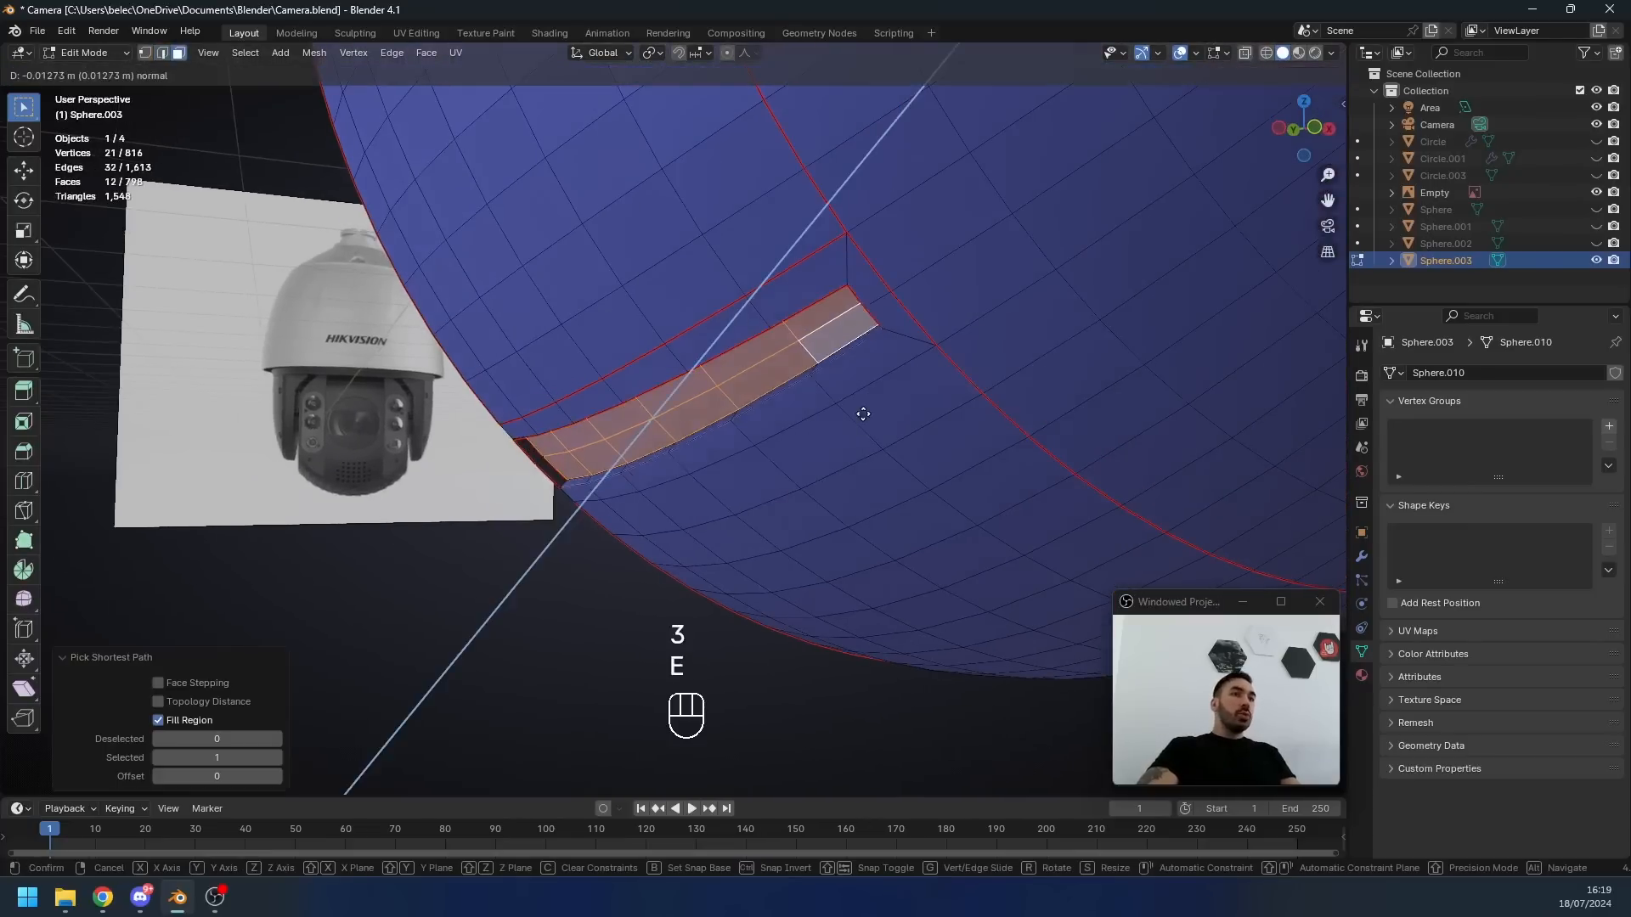
right_click(840, 409)
key(alt+s)
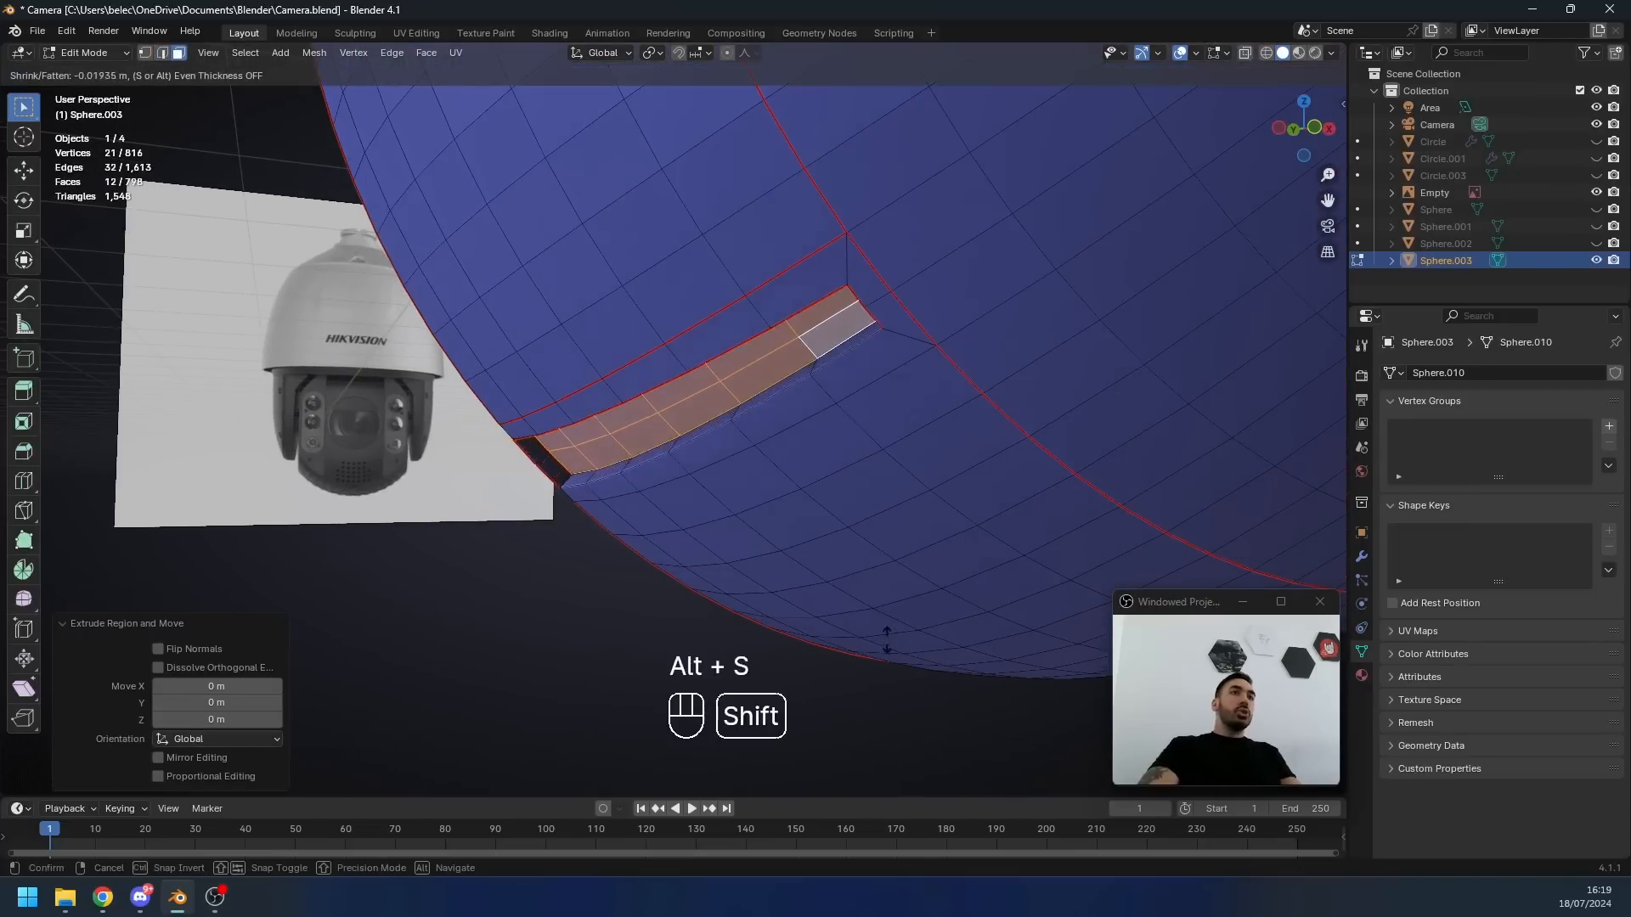
click(887, 641)
- Edge-slide the recessed floor's edge at the closed end of the slot to slant the end wall
key(2)
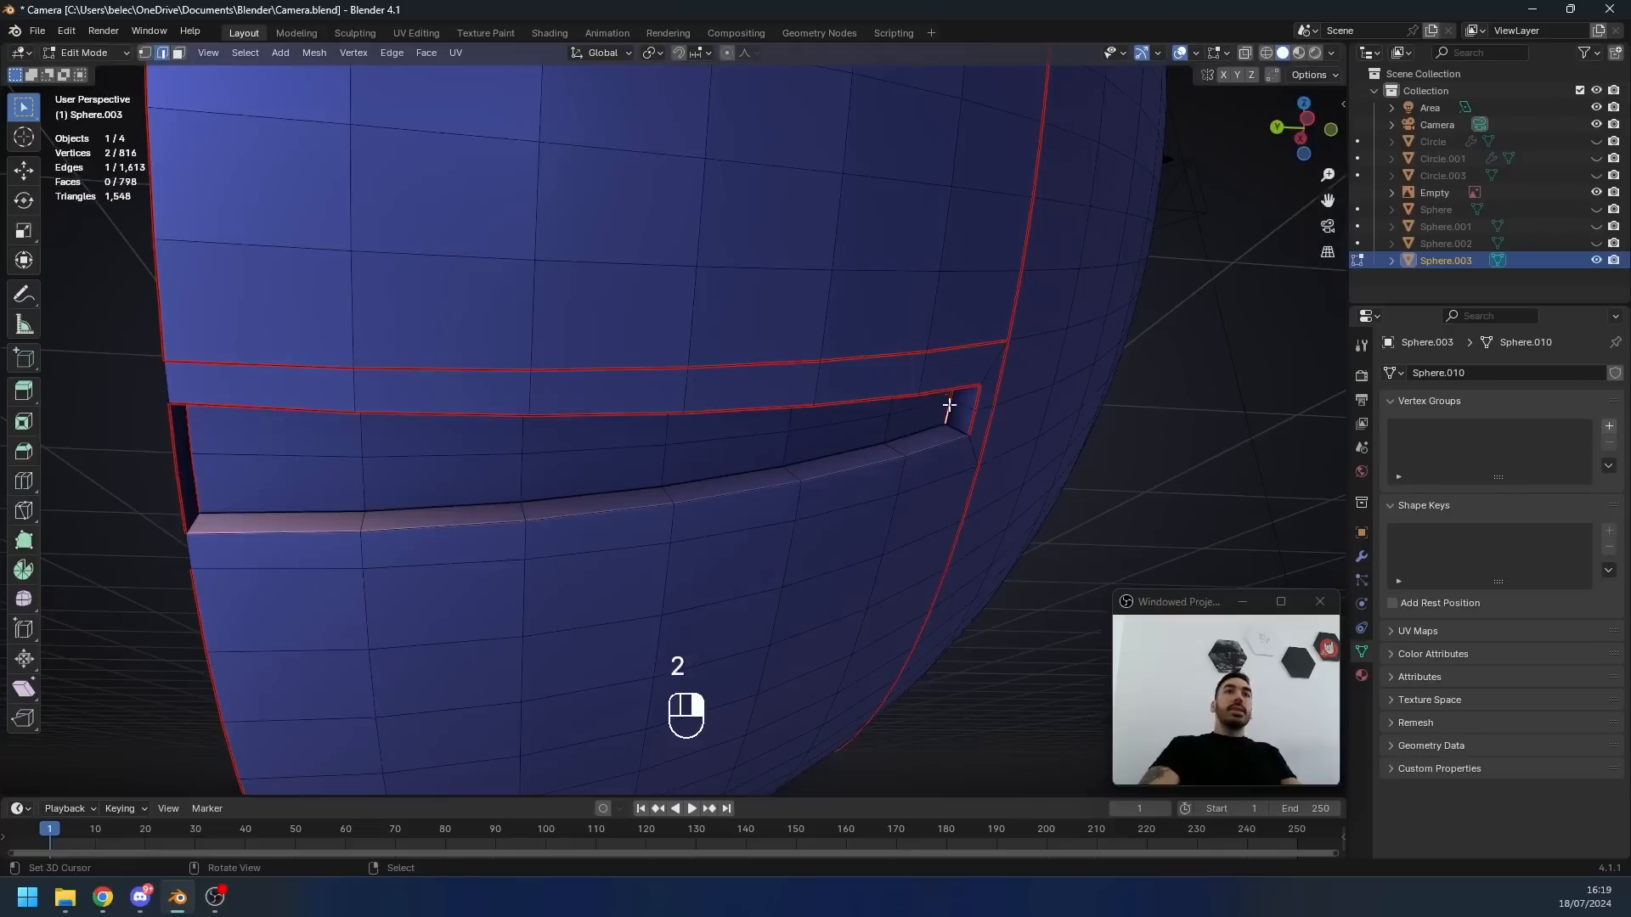
middle_drag(954, 411, 812, 451)
key(g)
key(g)
click(1011, 411)
- Select the two wall faces closing off the slot's end at the bowl's open rim and delete them
middle_drag(812, 451, 769, 459)
key(3)
click(472, 452)
shift+click(486, 500)
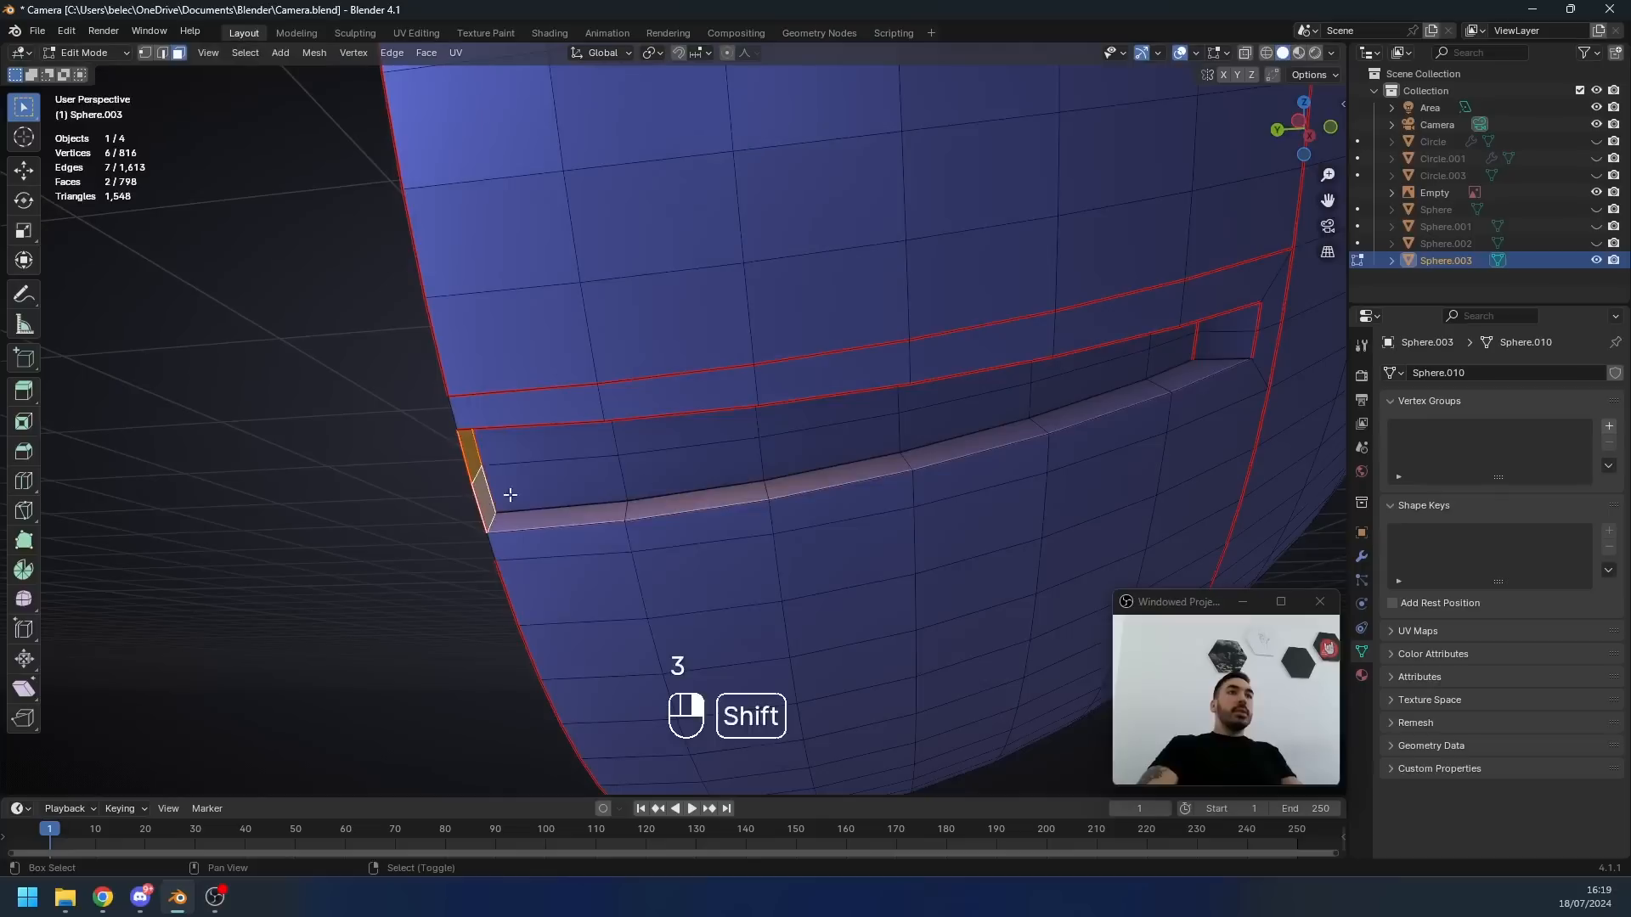
key(x)
click(743, 486)
- Snap the 3D cursor to the rim vertex just above the slot and set the pivot point to the 3D Cursor
key(1)
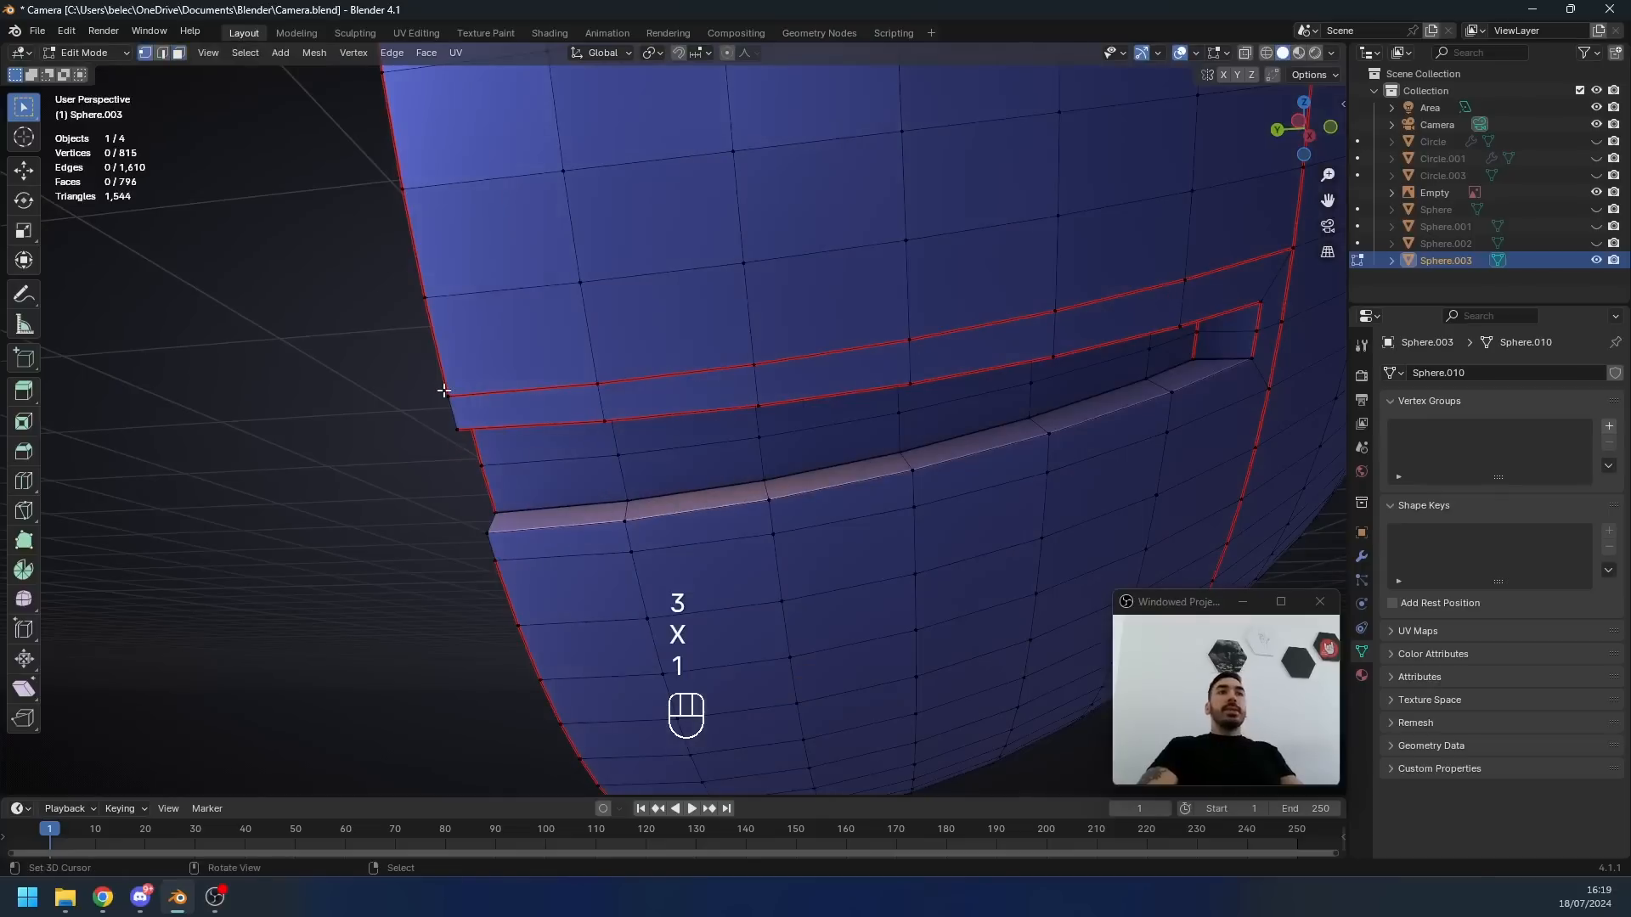
key(shift+s)
key(shift+s)
click(515, 364)
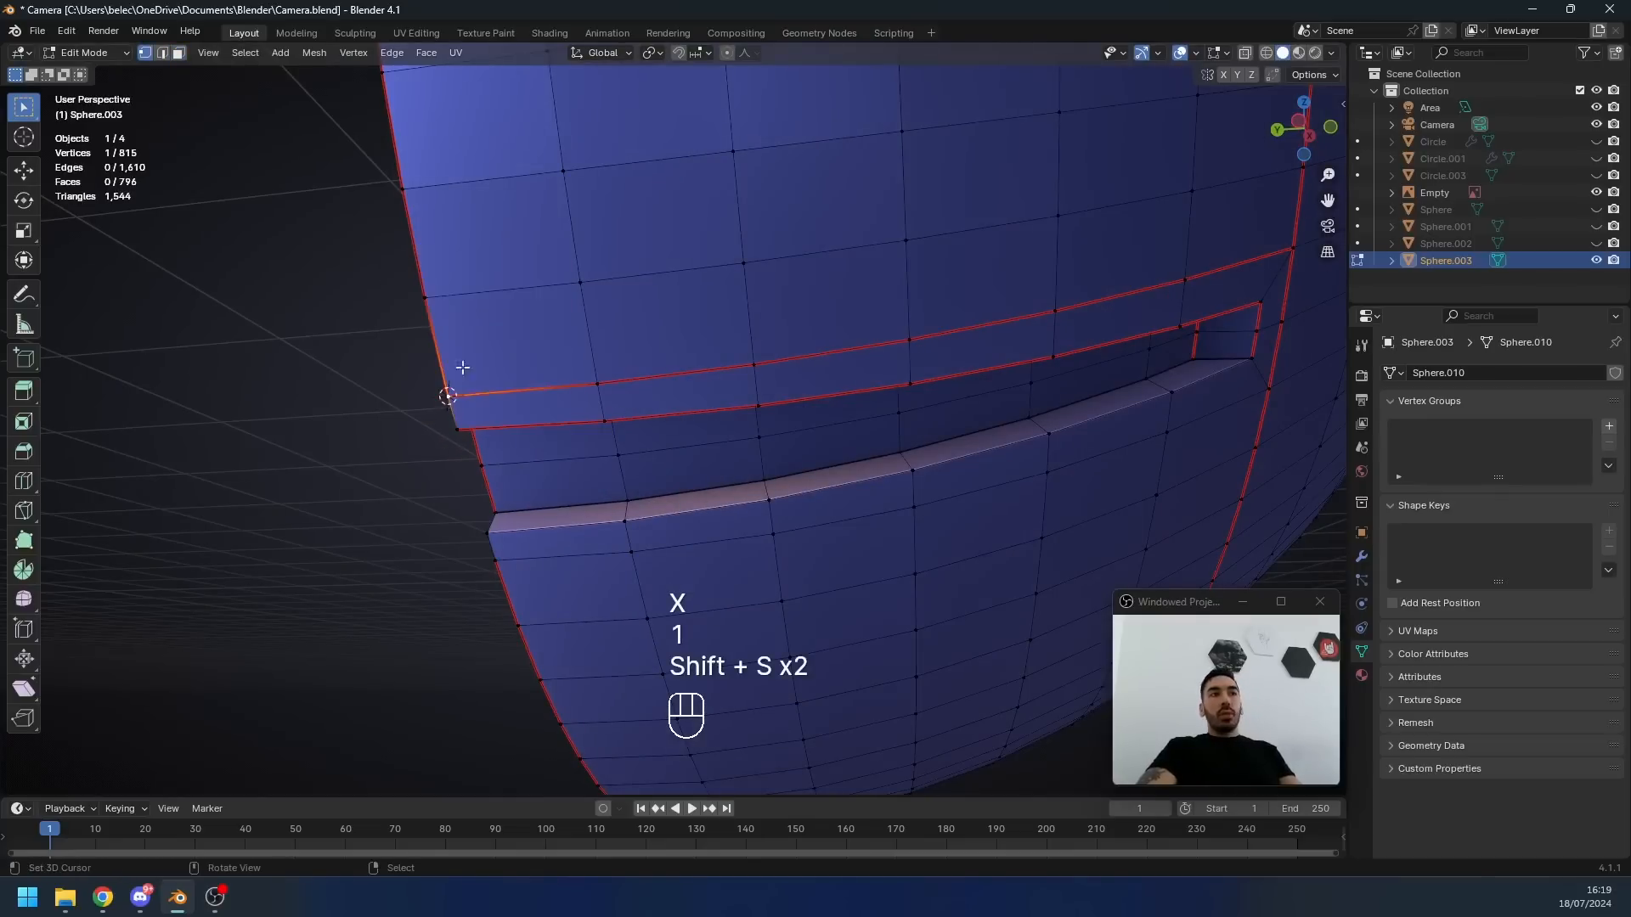
scroll(594, 254, down, 2)
click(652, 53)
click(681, 115)
scroll(544, 424, up, 4)
- Select the slot's vertices along the rim and flatten them by scaling to 0 along Y
key(1)
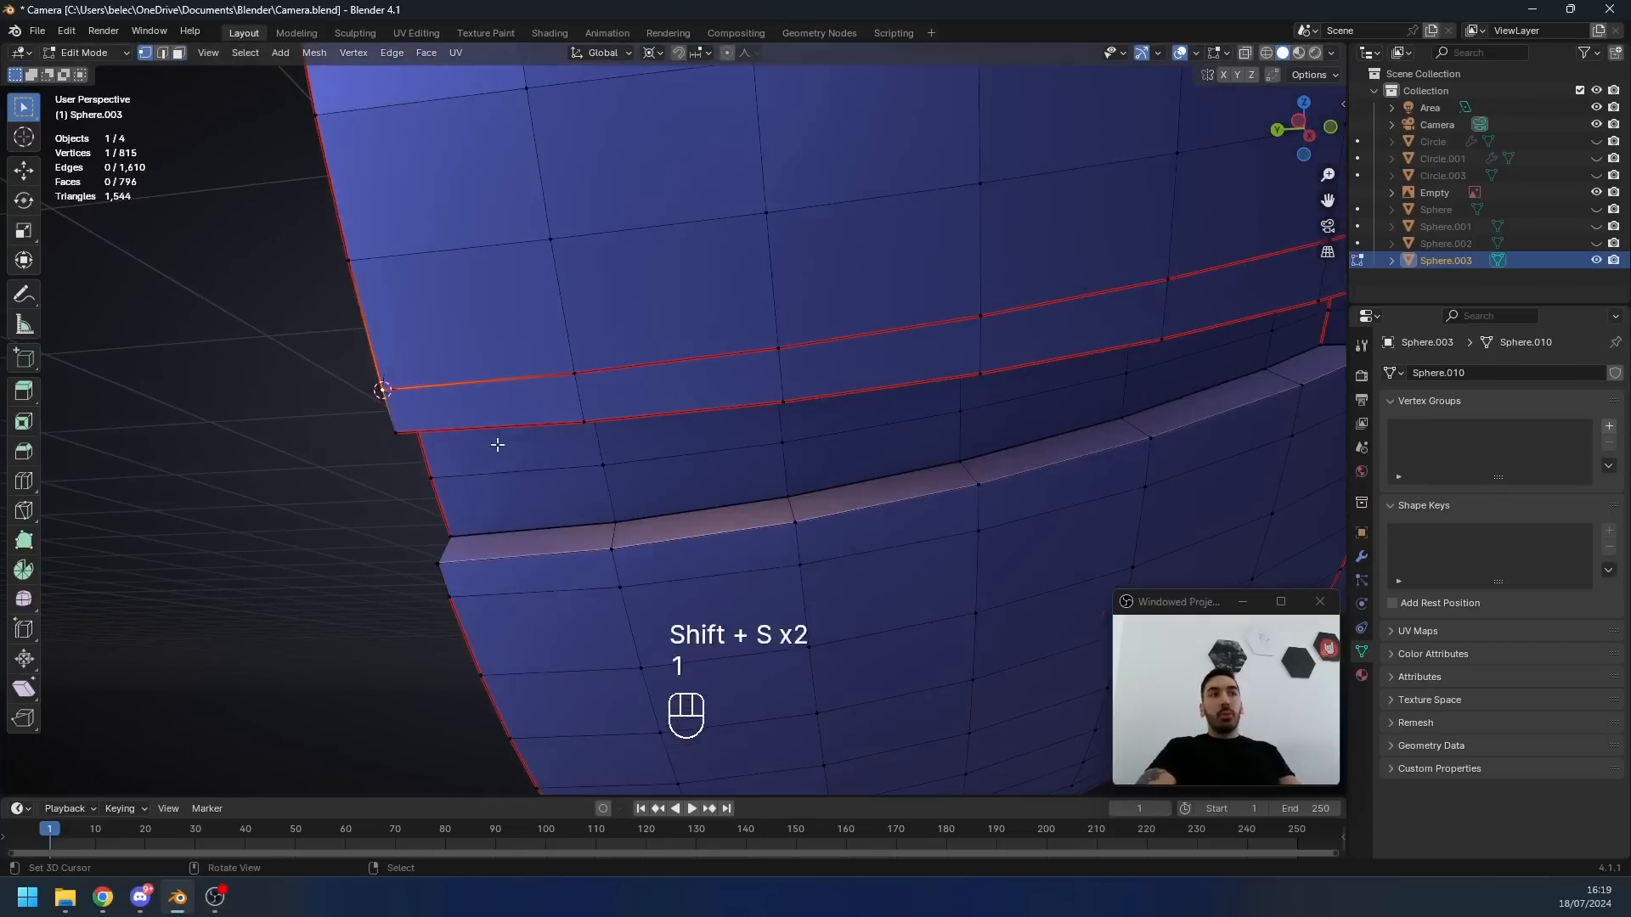
click(396, 431)
ctrl+shift+click(442, 546)
shift+click(440, 564)
middle_drag(512, 528, 548, 530)
text(s)
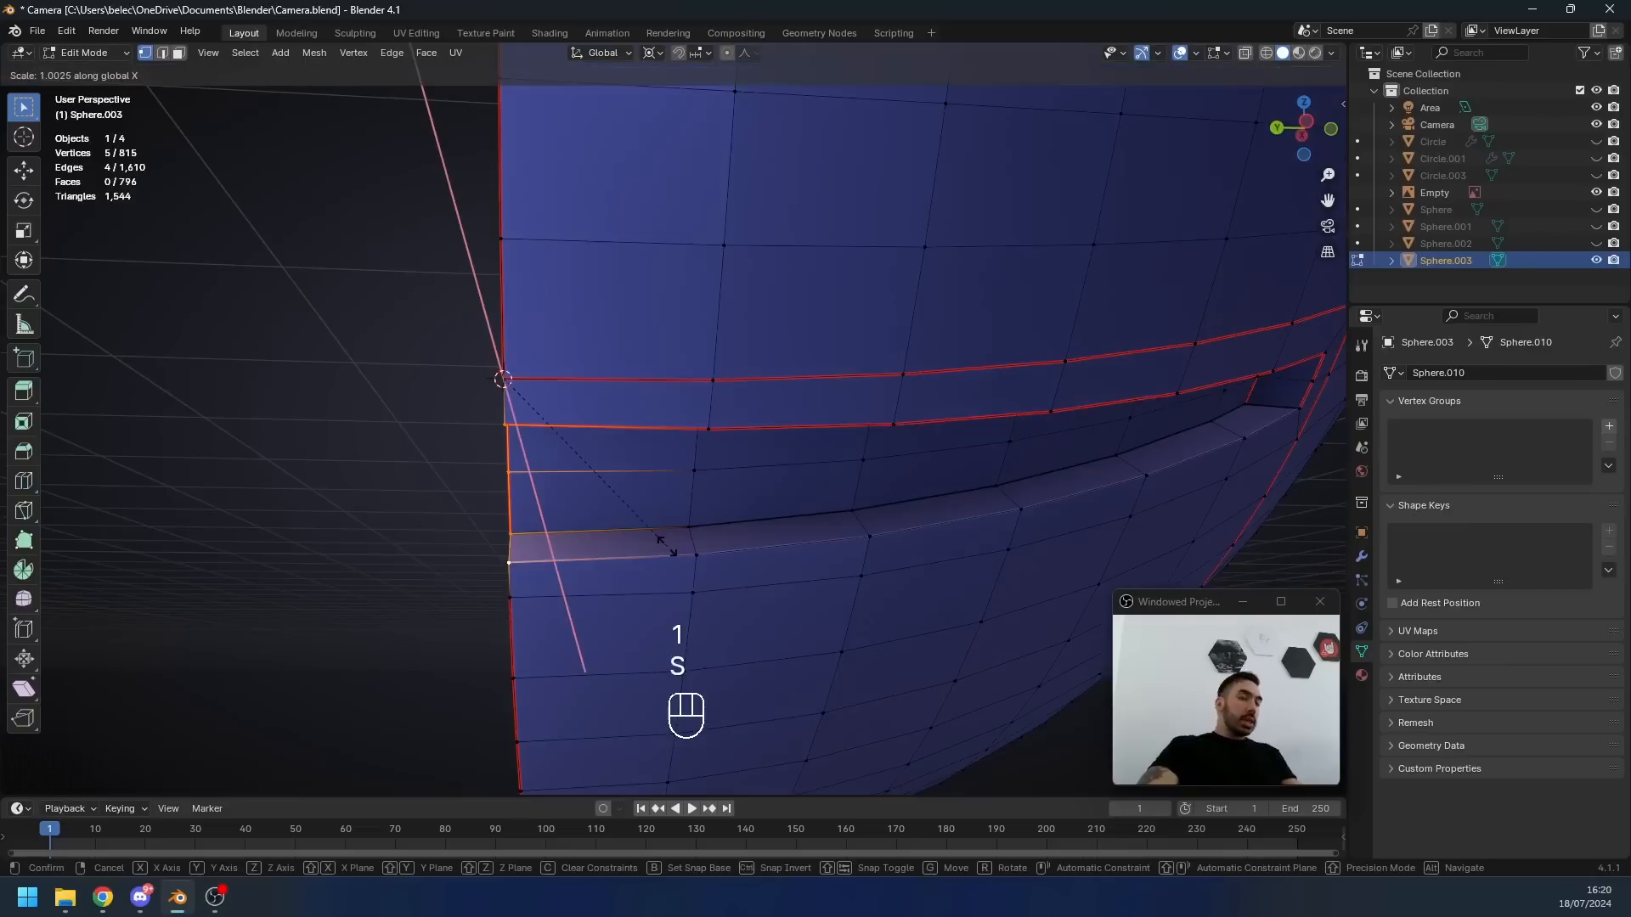
text(y)
text(0)
key(Return)
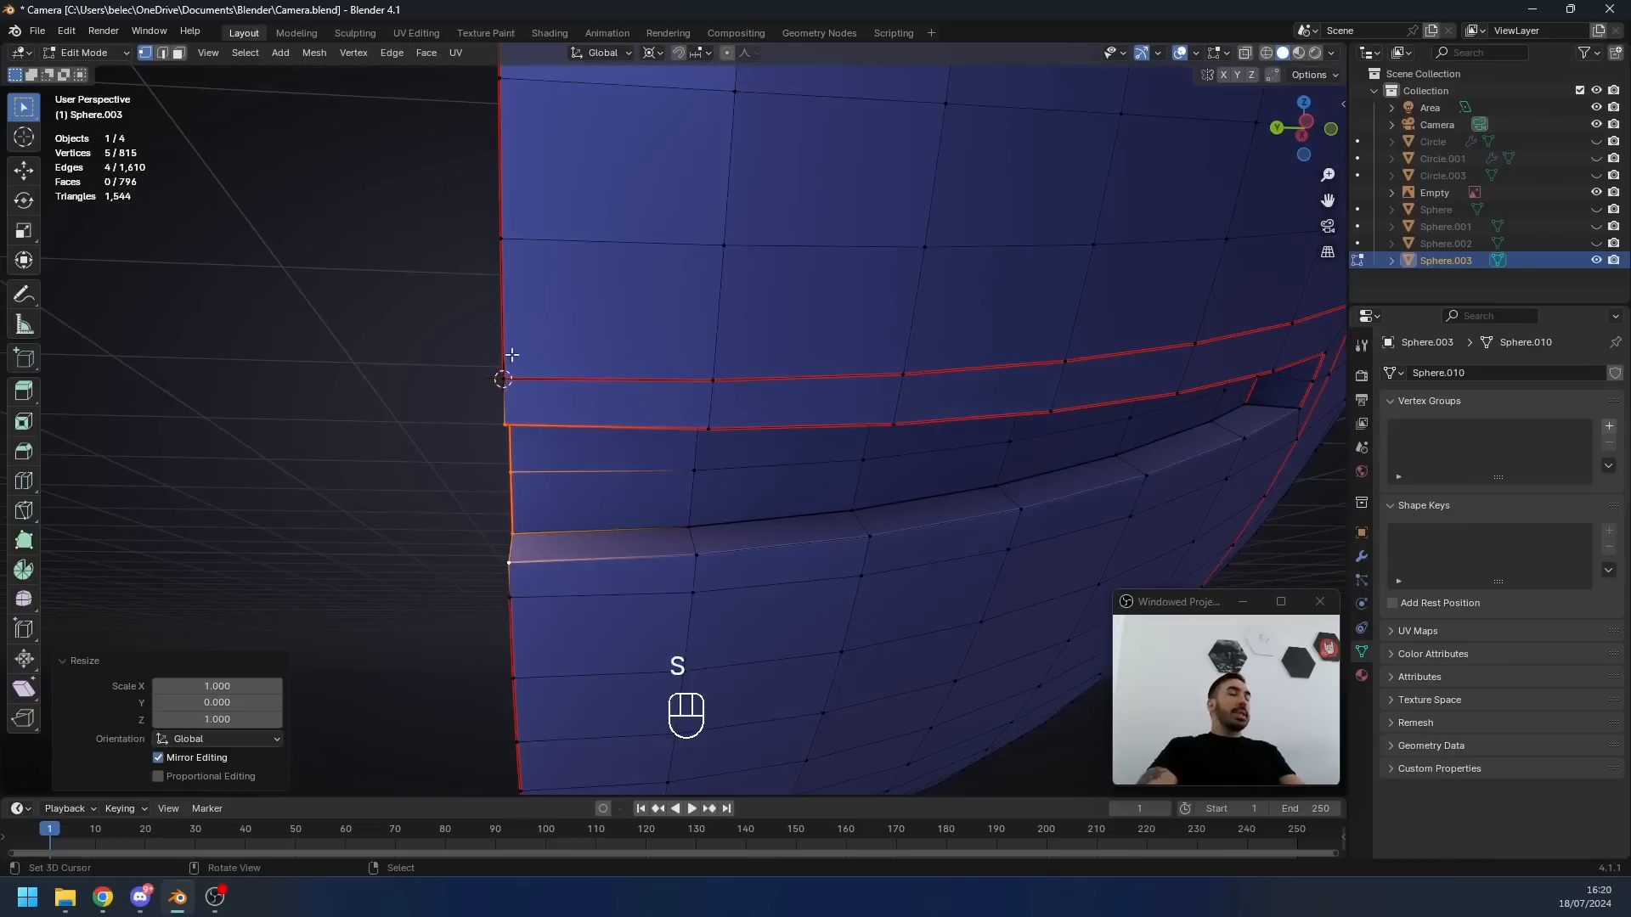
- Select the recessed slot together with its surrounding border faces and separate them into their own object
scroll(531, 513, down, 4)
middle_drag(722, 425, 837, 372)
key(Tab)
key(Tab)
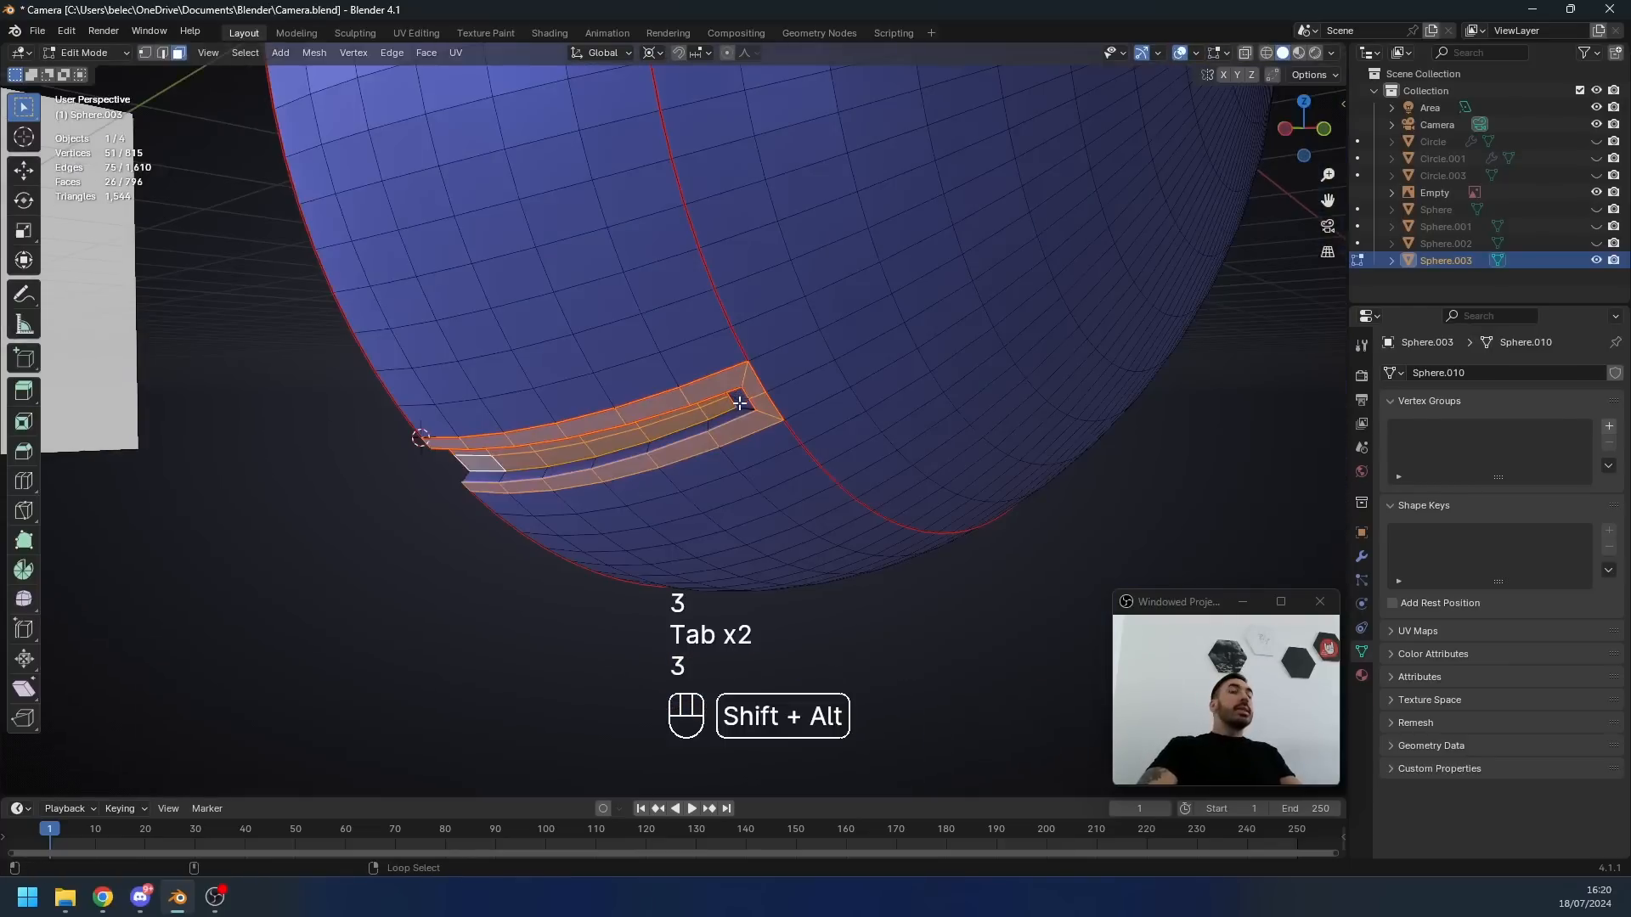
alt+shift+click(739, 403)
scroll(578, 446, down, 3)
scroll(586, 444, up, 3)
middle_drag(586, 444, 1052, 248)
key(p)
click(712, 429)
- Snap the 3D cursor to the bowl's pole vertex, where the radial edges converge
key(Tab)
key(Tab)
key(1)
key(shift+s)
click(991, 244)
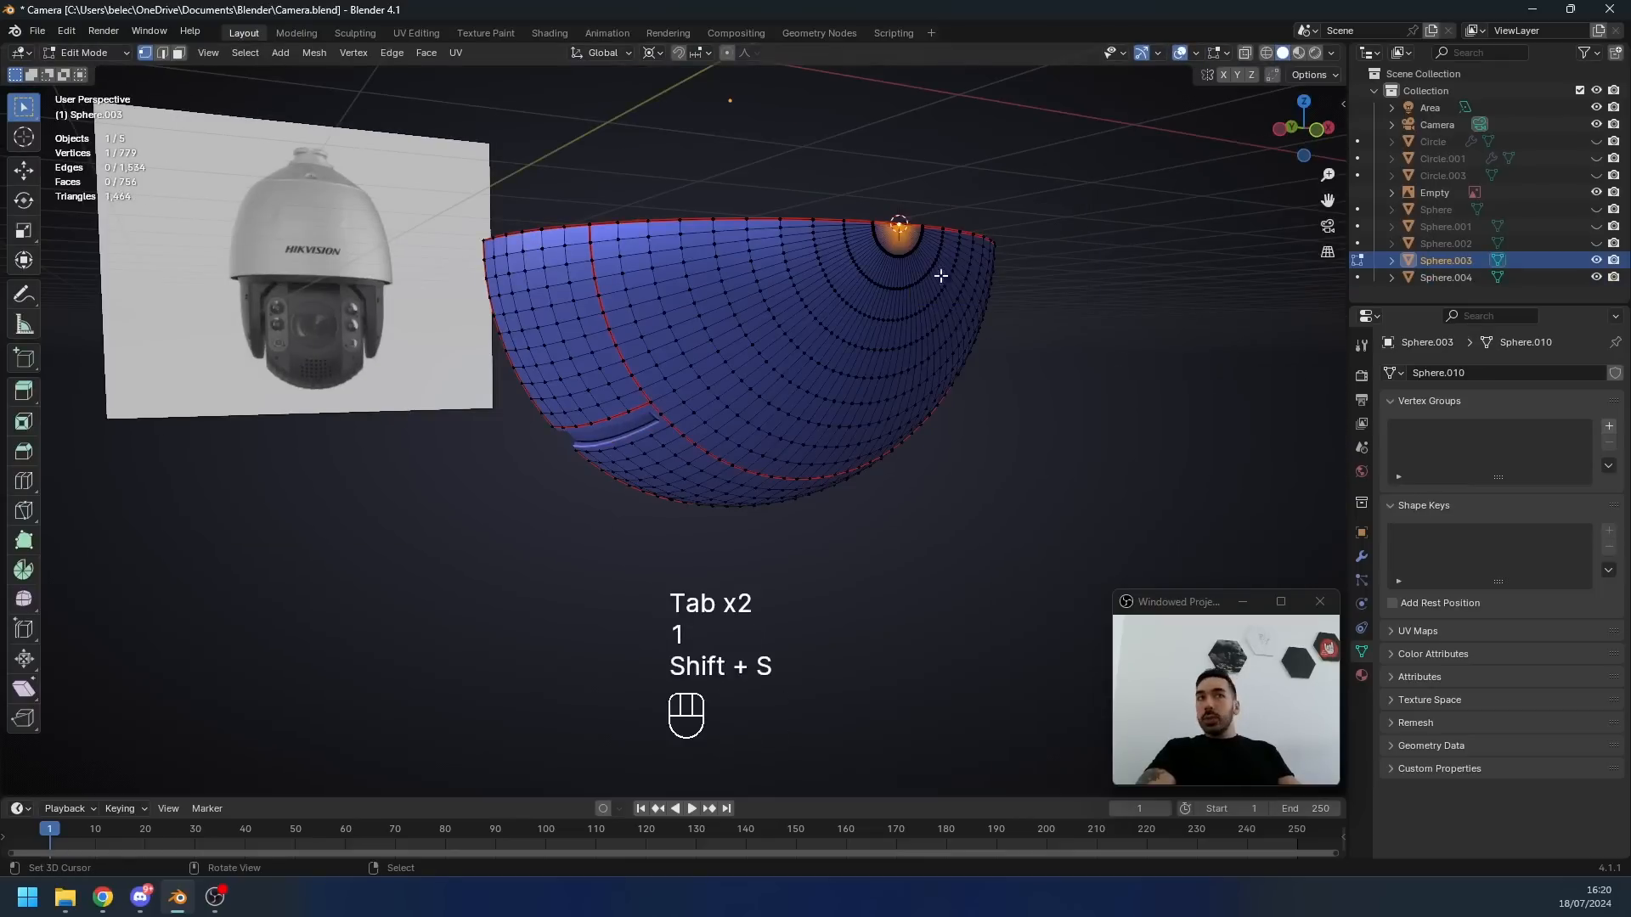
- Set the separated slot object's origin to the 3D cursor
key(Tab)
click(594, 437)
middle_drag(654, 470, 603, 427)
key(Tab)
key(a)
key(Tab)
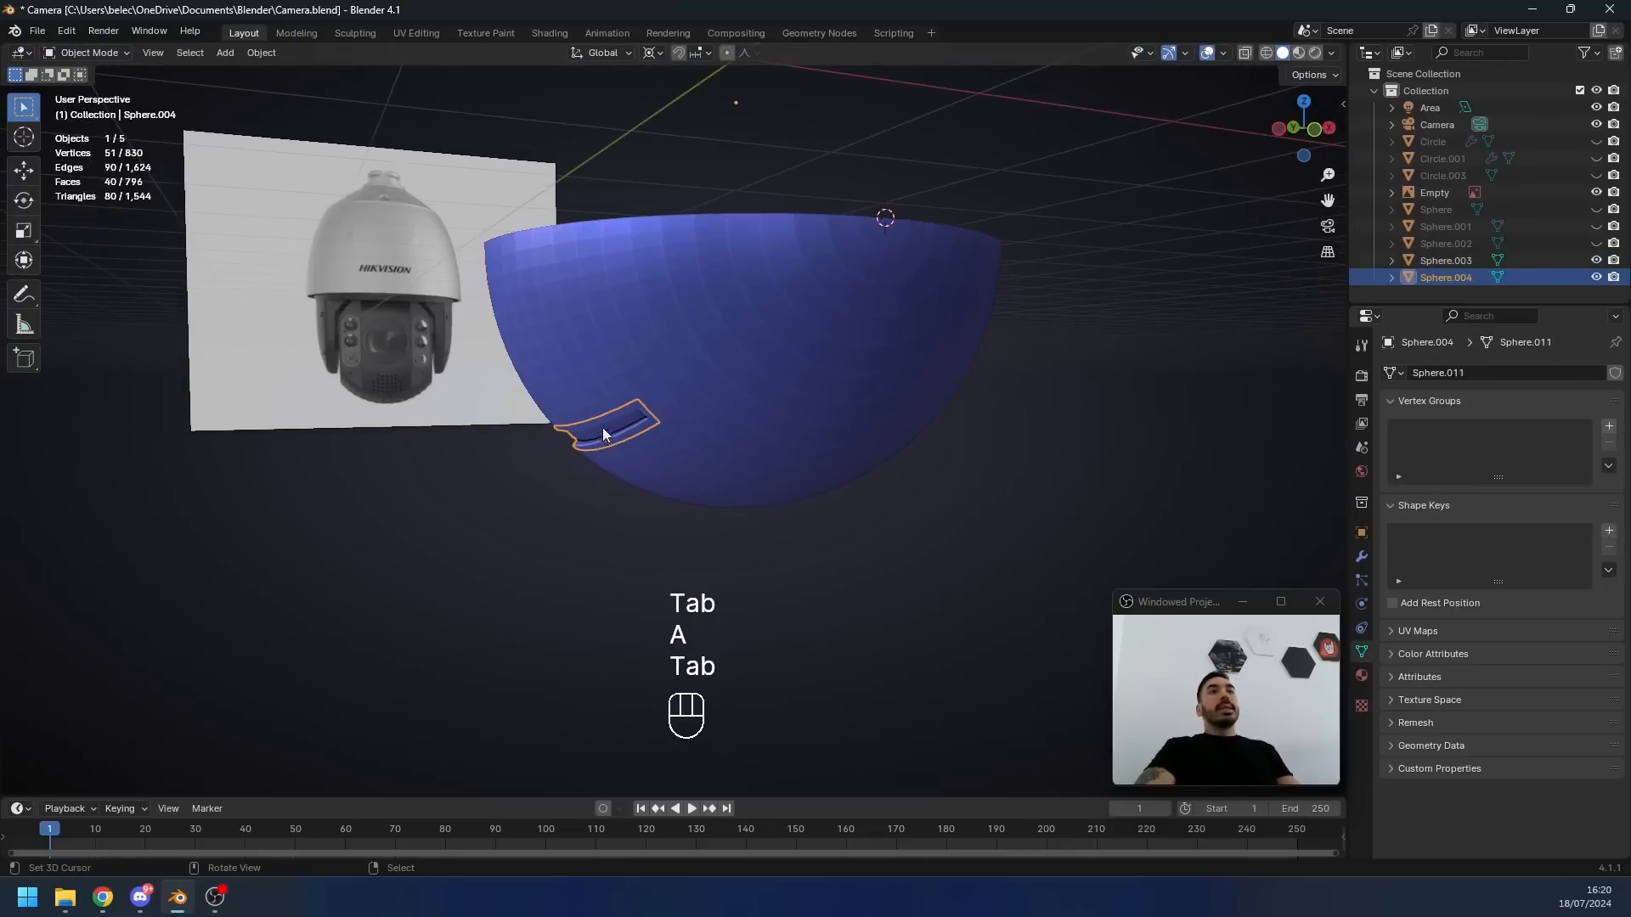
click(261, 52)
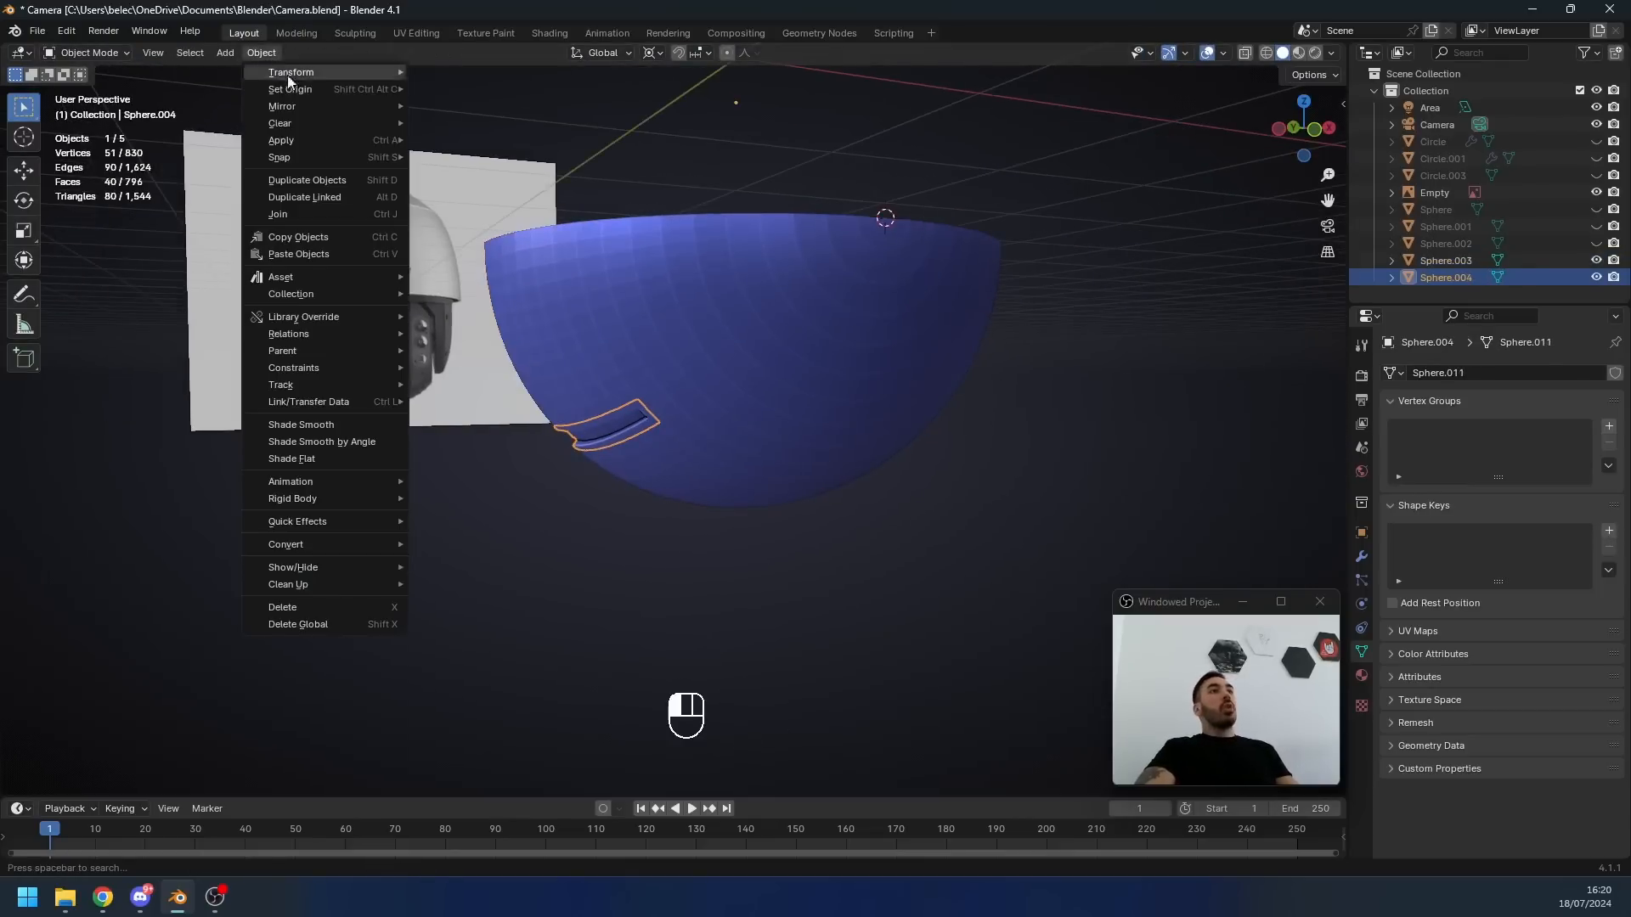
mouse_move(293, 85)
click(586, 126)
middle_drag(749, 306, 695, 300)
key(r)
key(y)
right_click(845, 271)
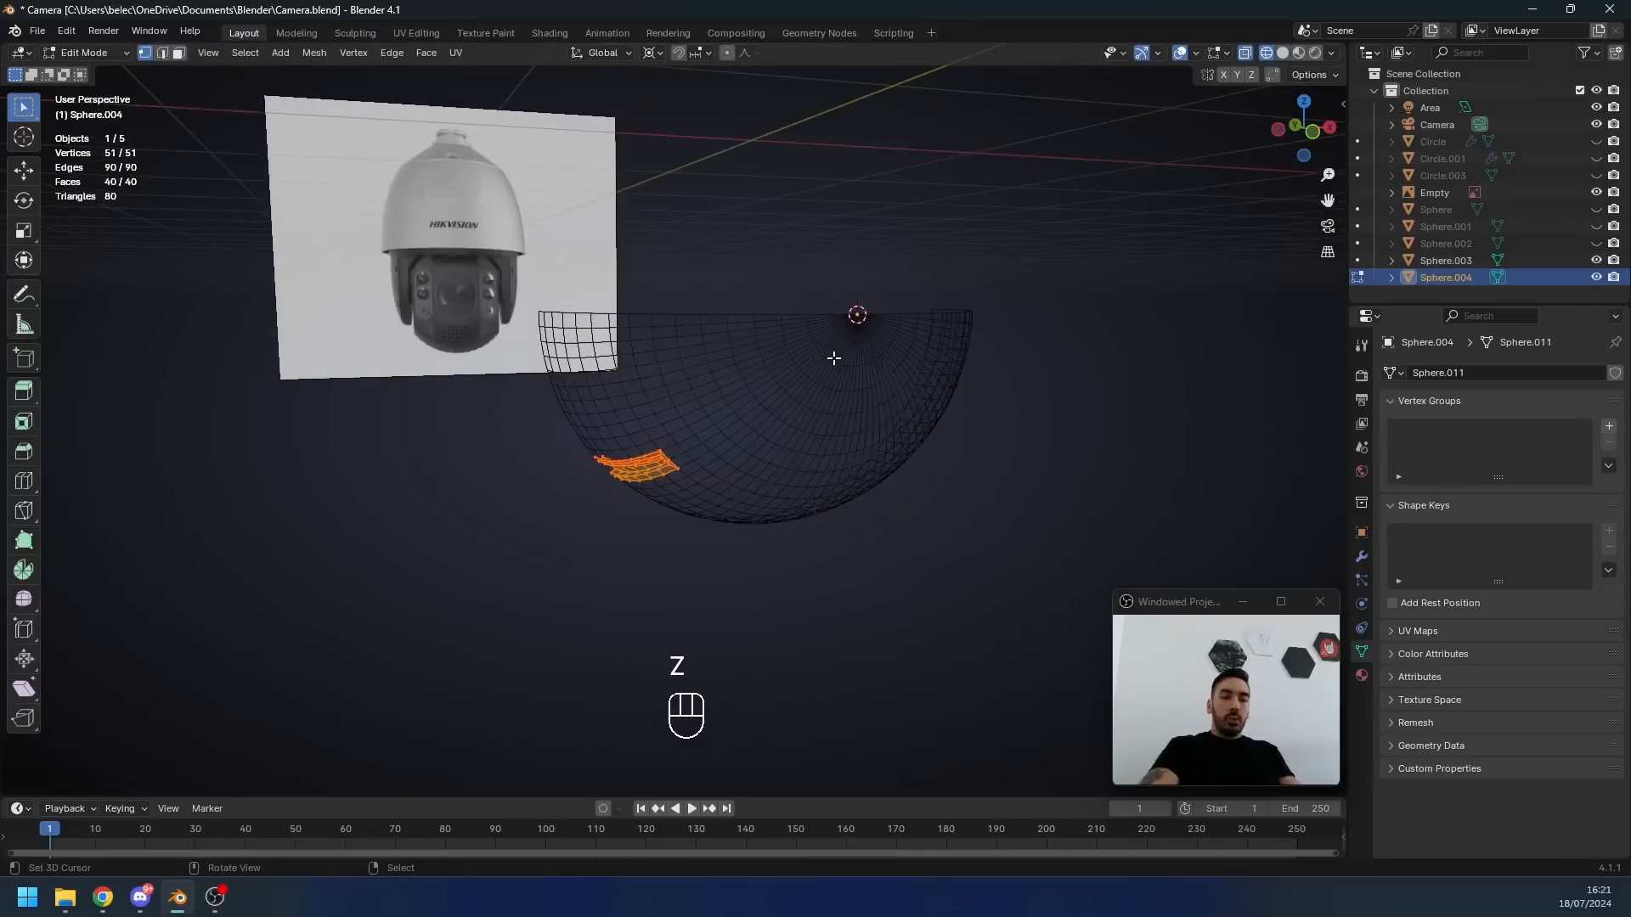
- In front view, spin the whole slot mesh 360° around the 3D cursor with 48 steps, using duplicates
key(KP_1)
key(Tab)
key(Tab)
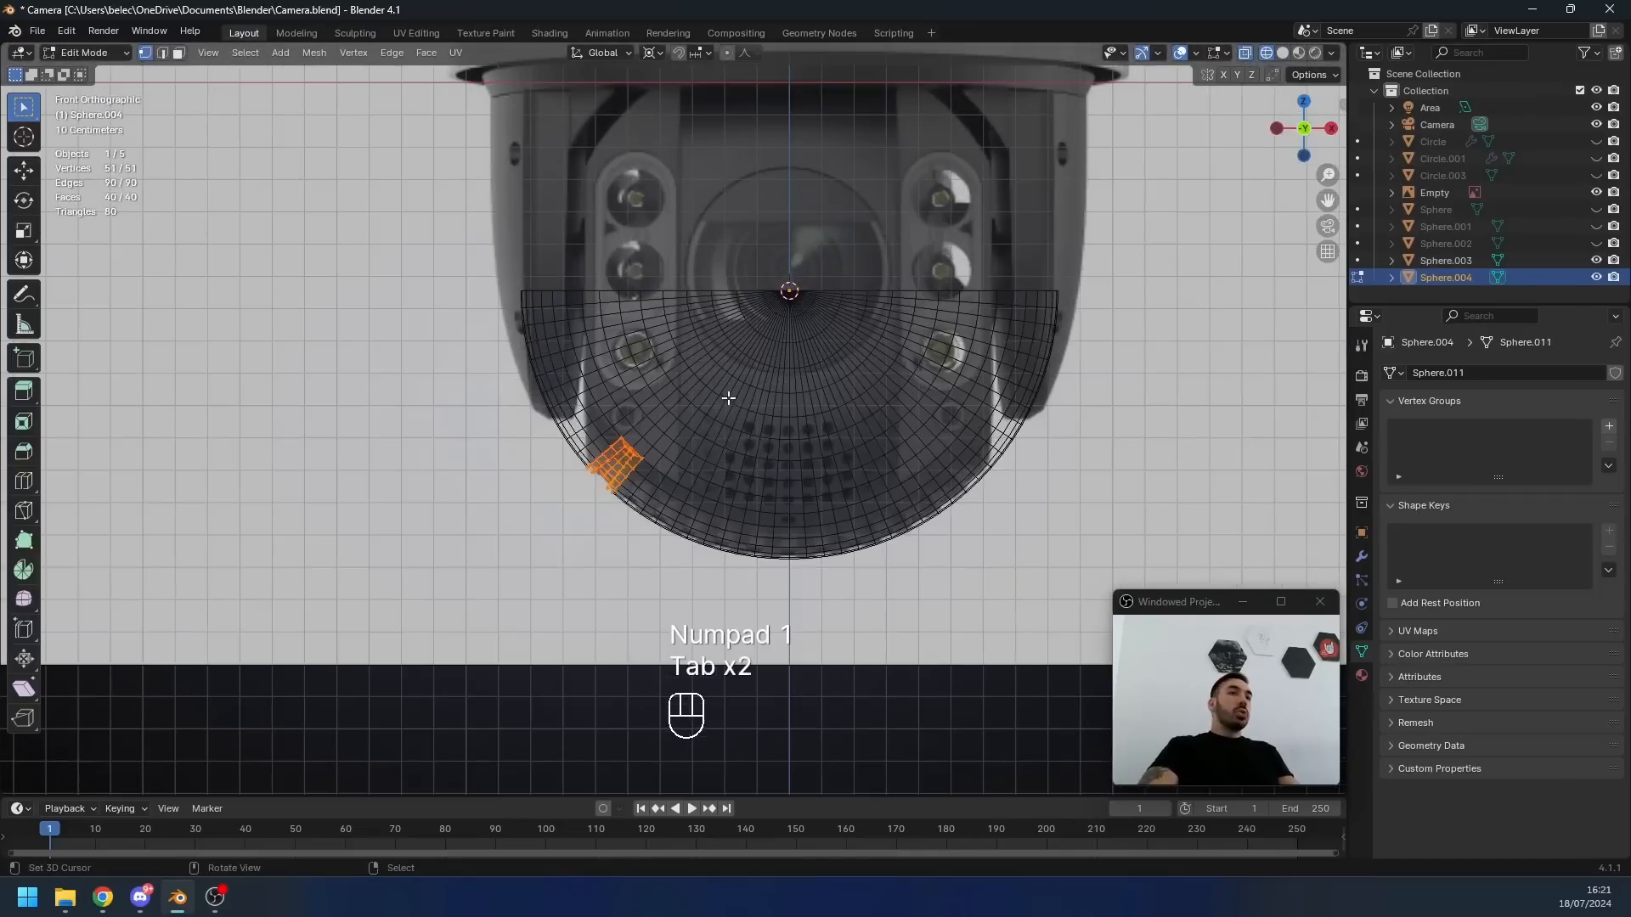
scroll(688, 440, up, 3)
key(a)
key(a)
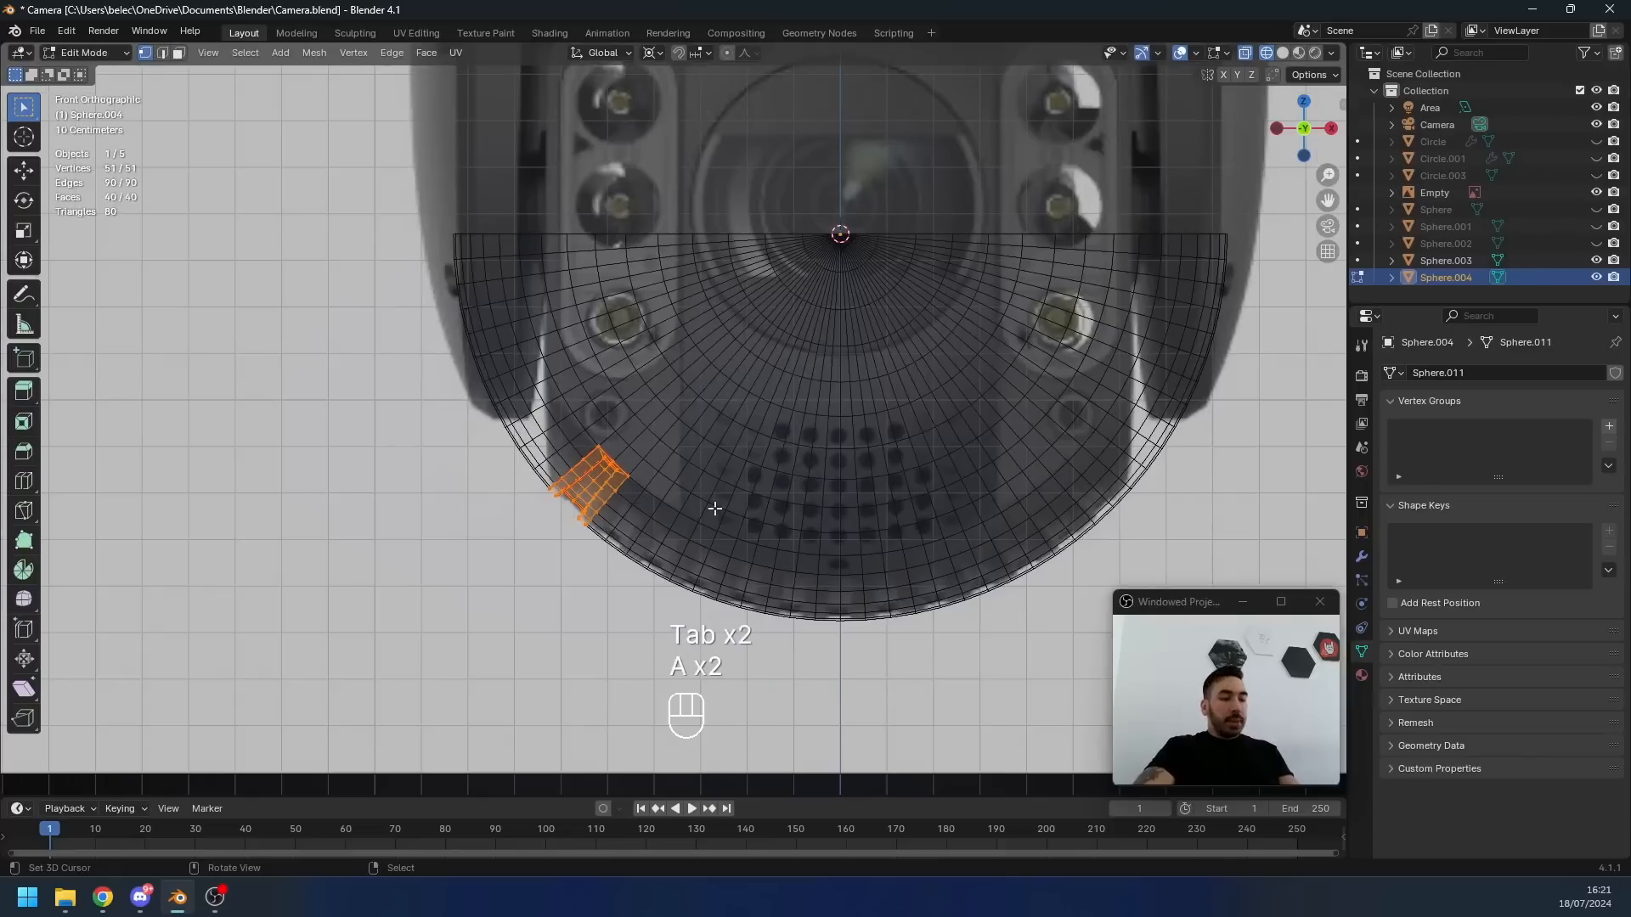
key(alt+e)
click(755, 506)
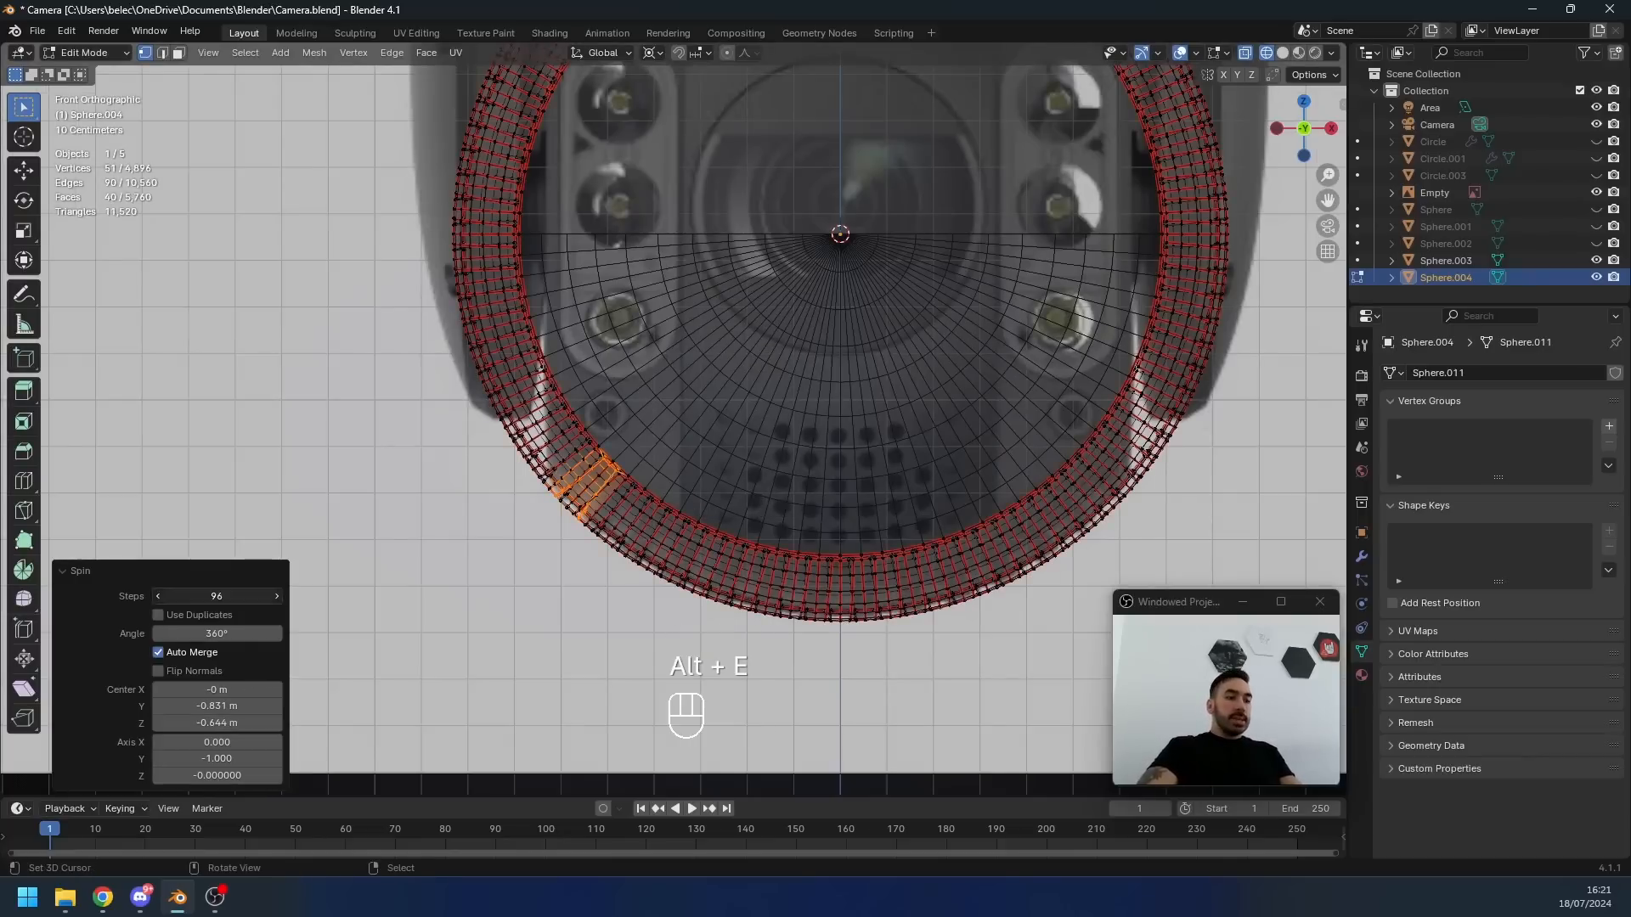
click(218, 593)
text(48)
key(Return)
click(241, 613)
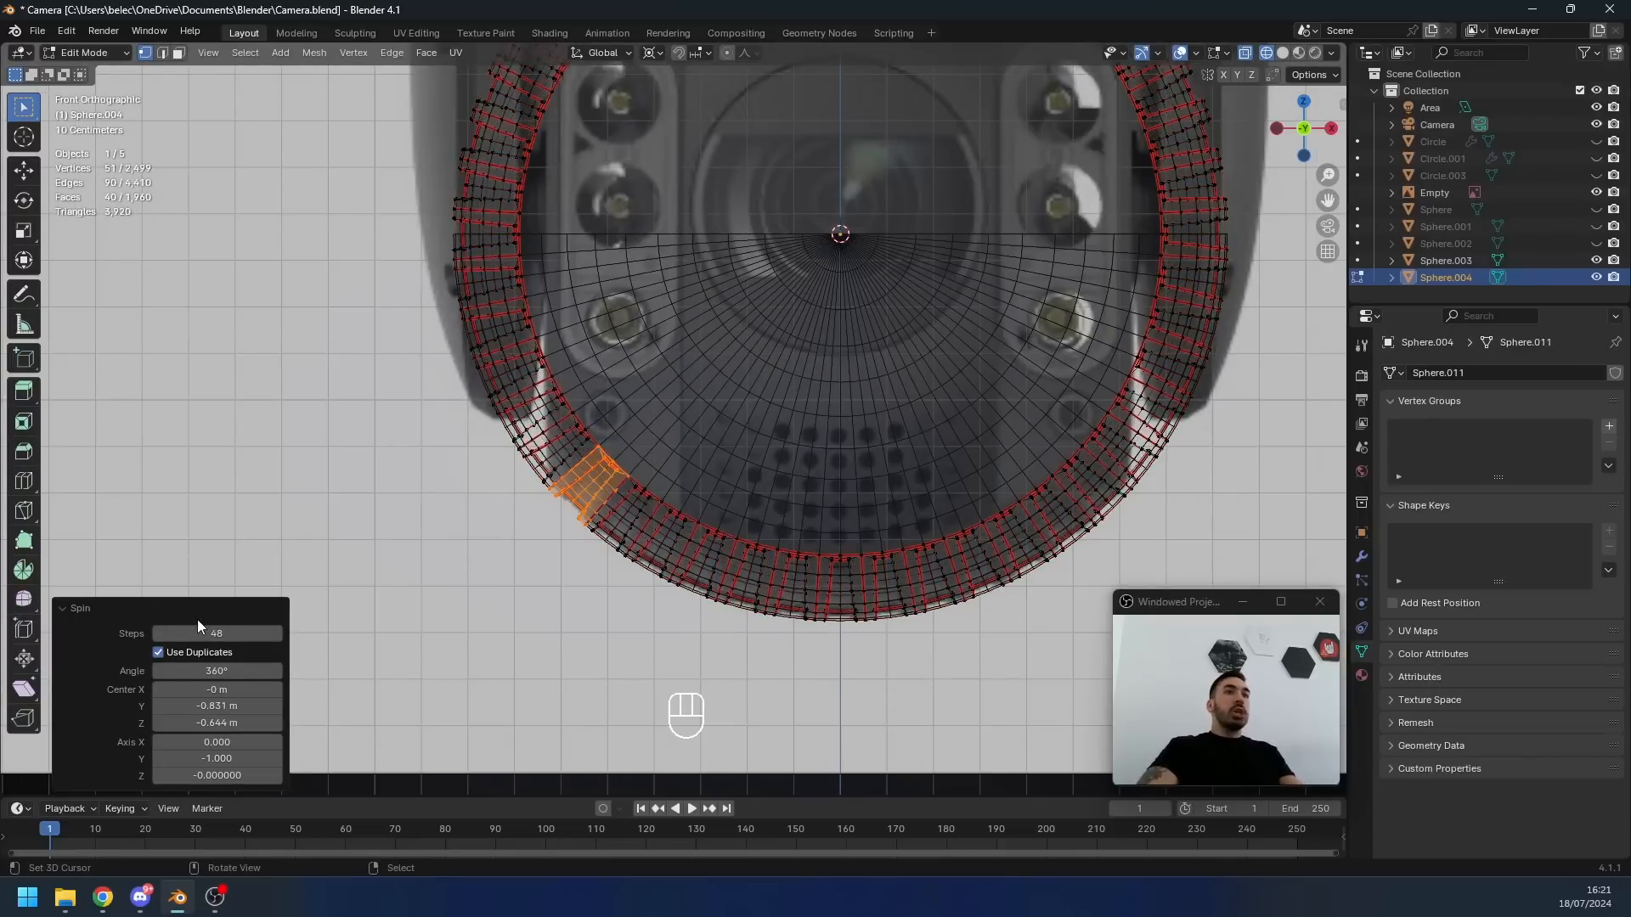
- Keep the slot copies along the bowl's lower arc, from the original to its mirrored position, and delete all the others
shift+middle_drag(613, 565, 548, 532)
key(l)
key(l)
key(l)
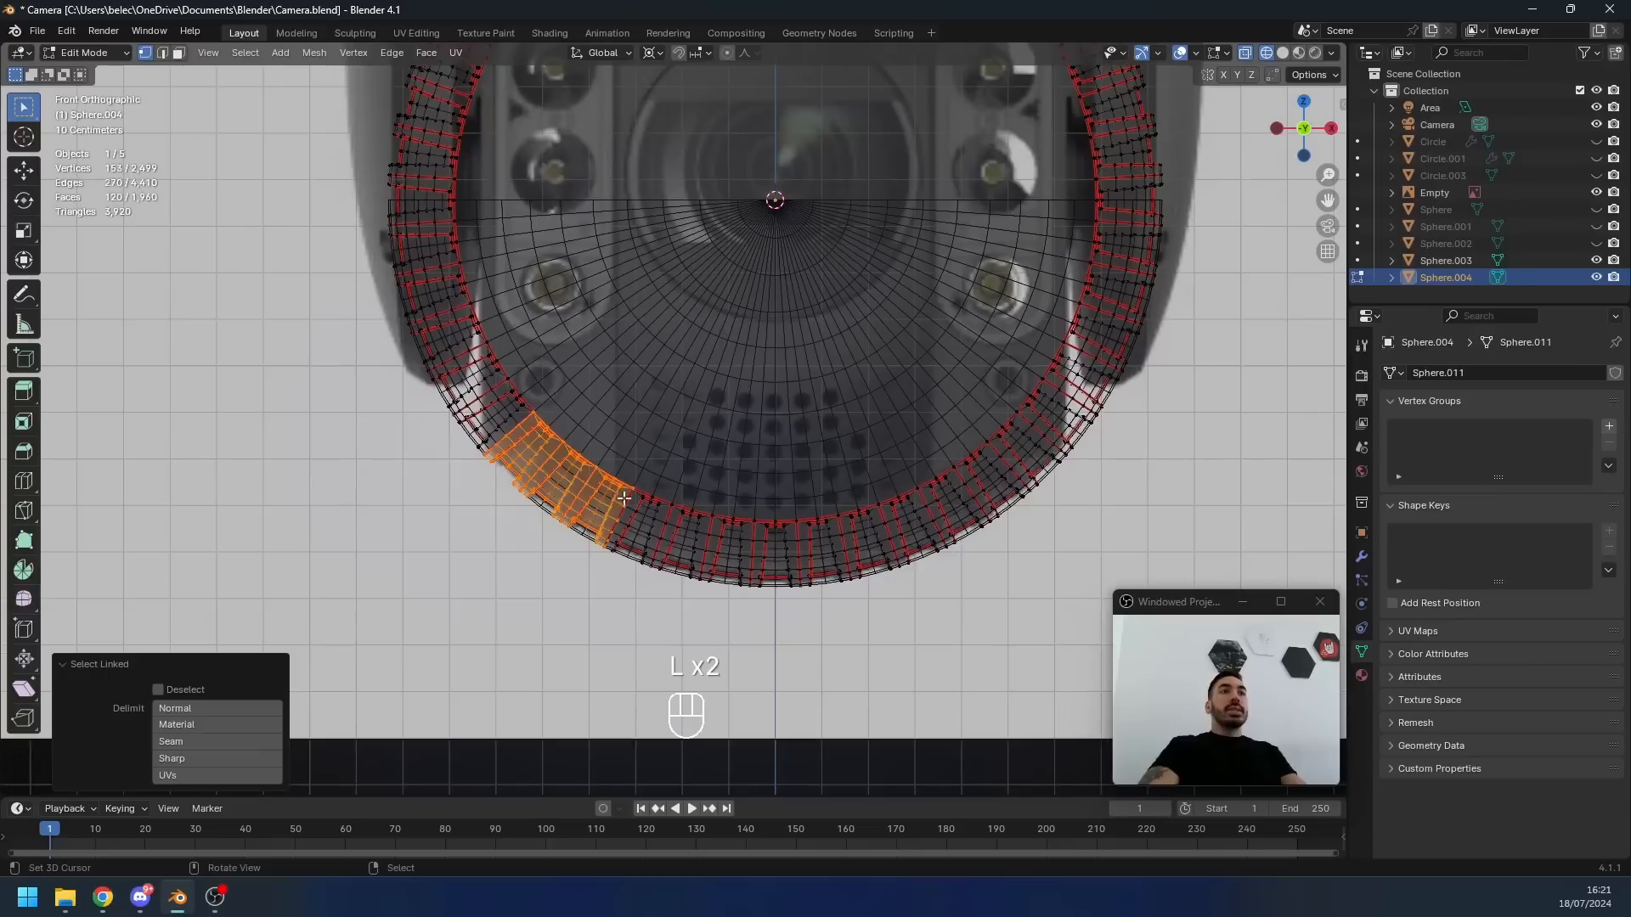
key(l)
key(l)
key(l)
key(l)
key(l)
key(l)
key(l)
key(l)
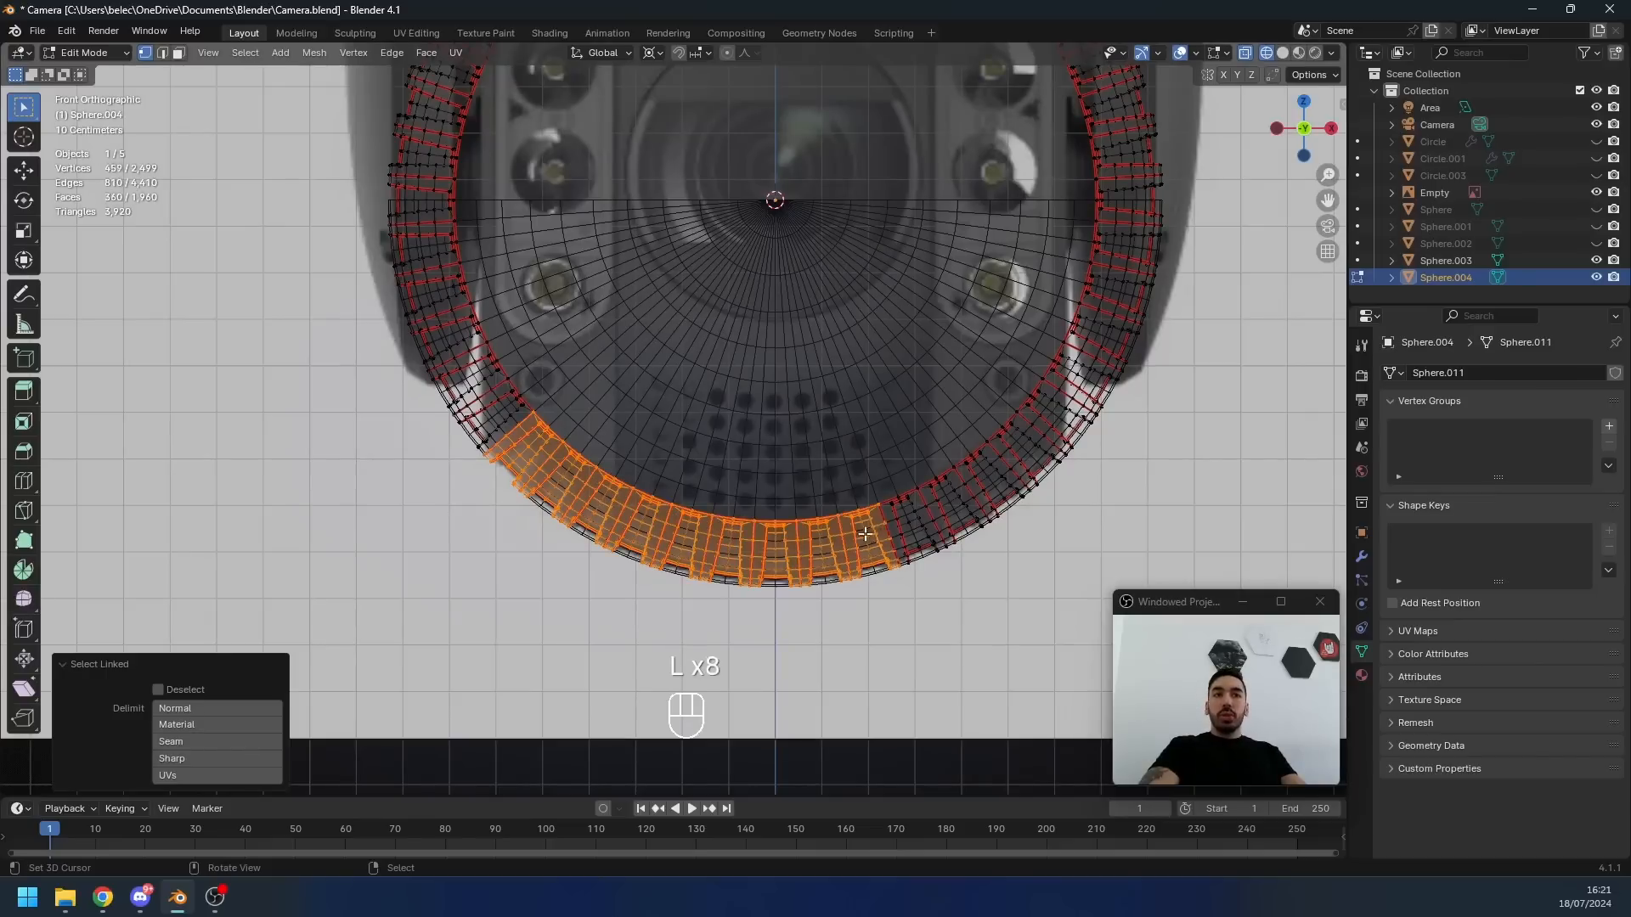
key(l)
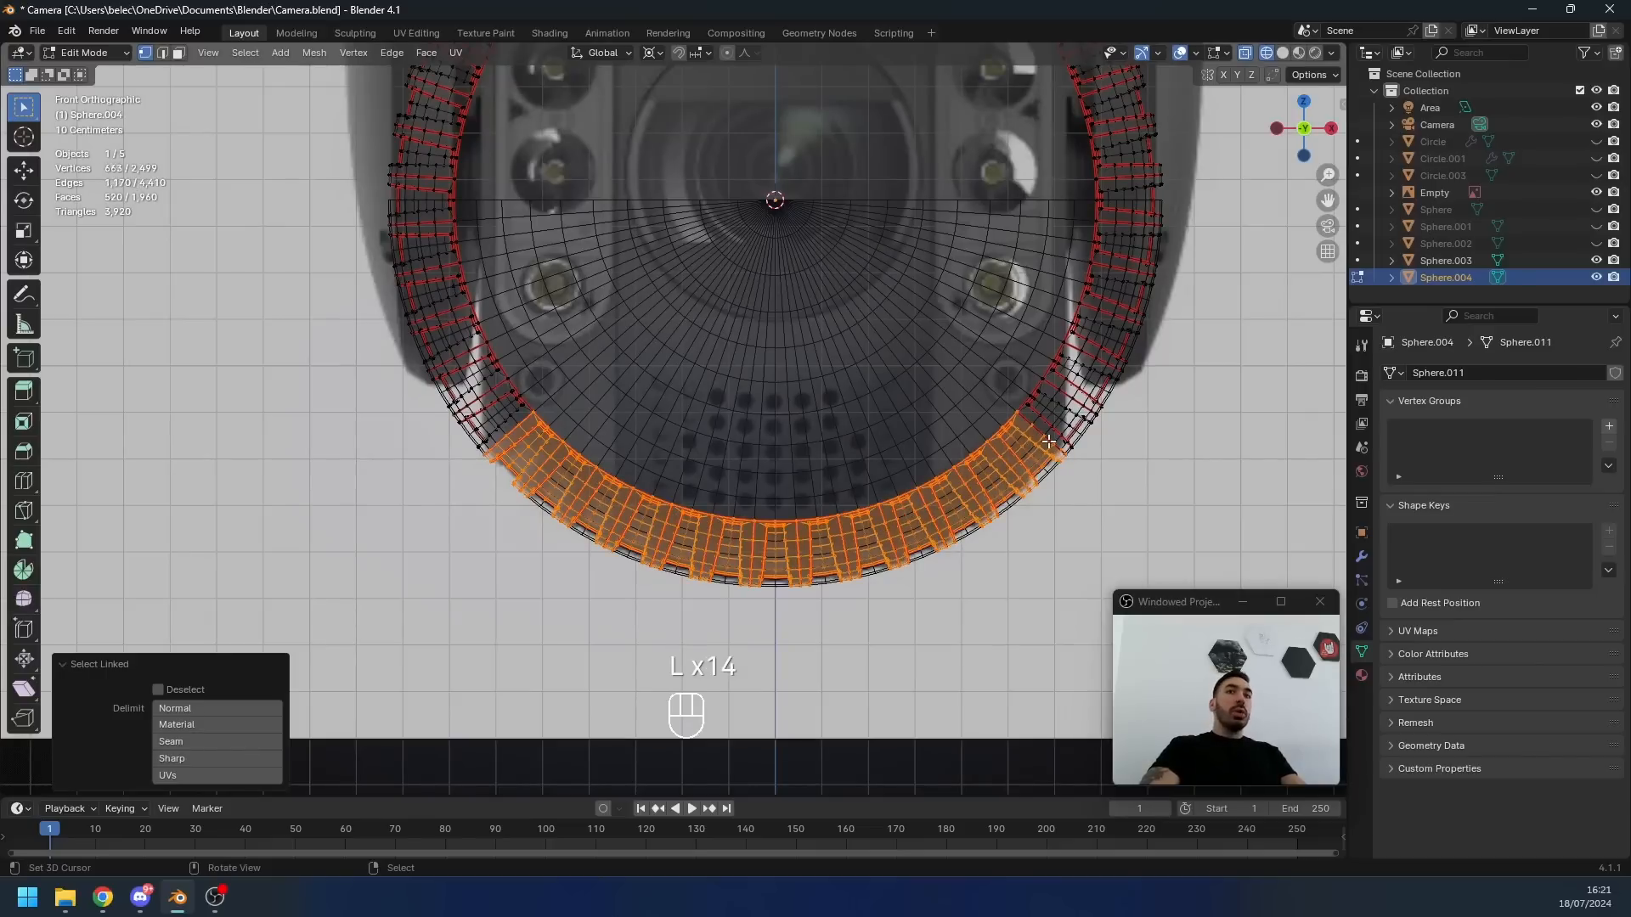
key(ctrl+i)
key(x)
click(1015, 452)
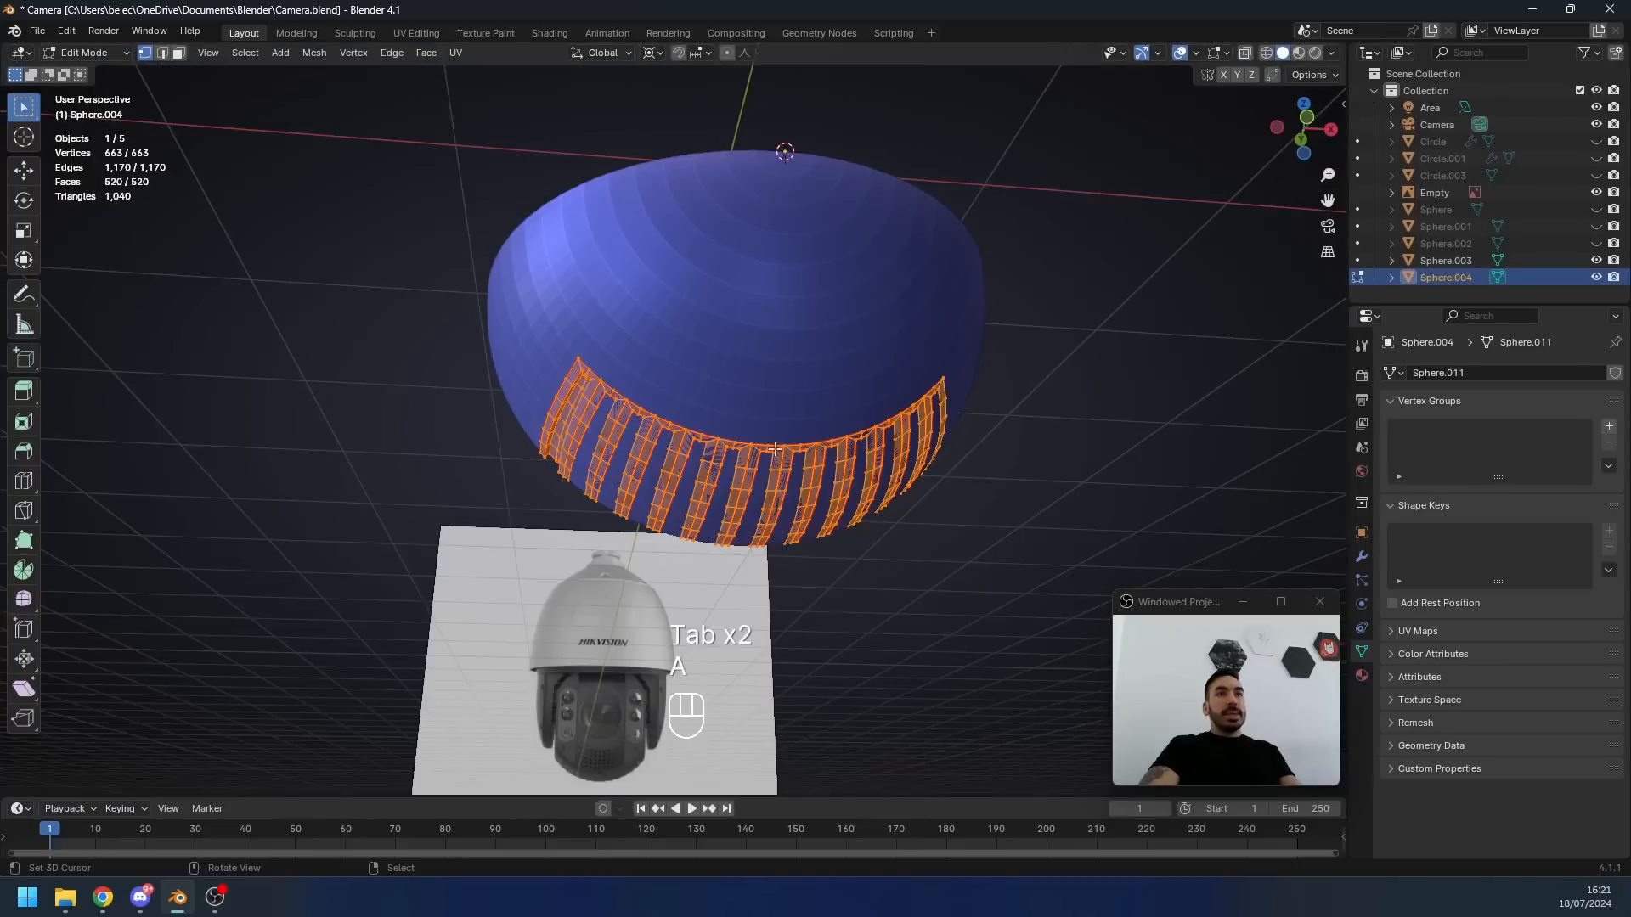
- Select all the remaining slot copies and merge their overlapping vertices by distance
key(a)
key(shift+w)
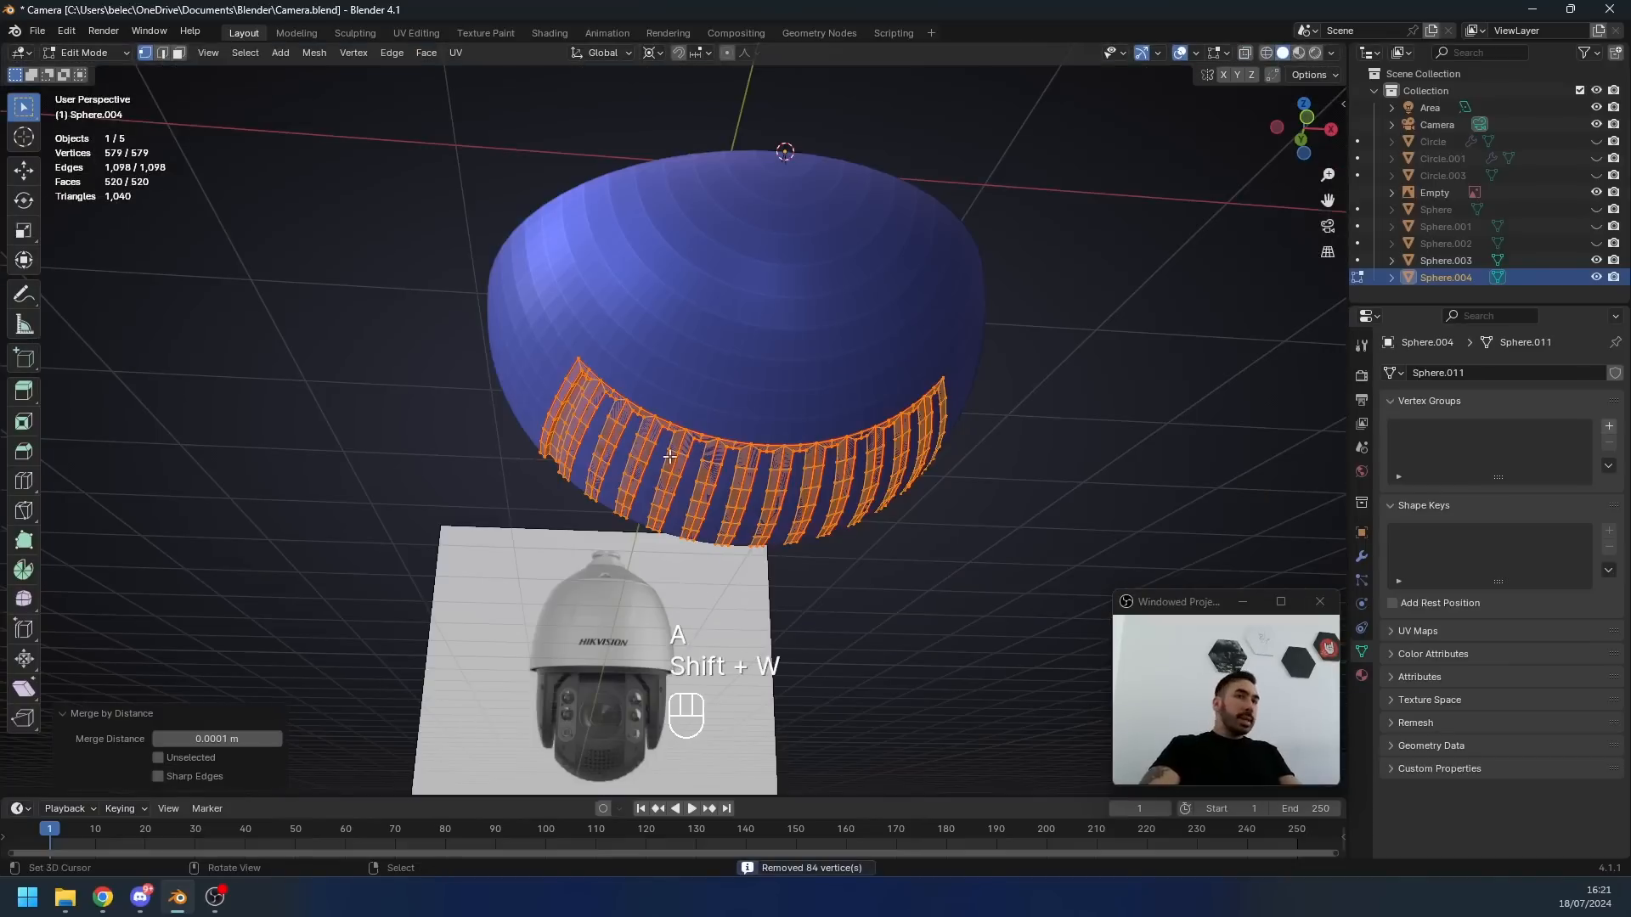
key(Tab)
key(Tab)
key(m)
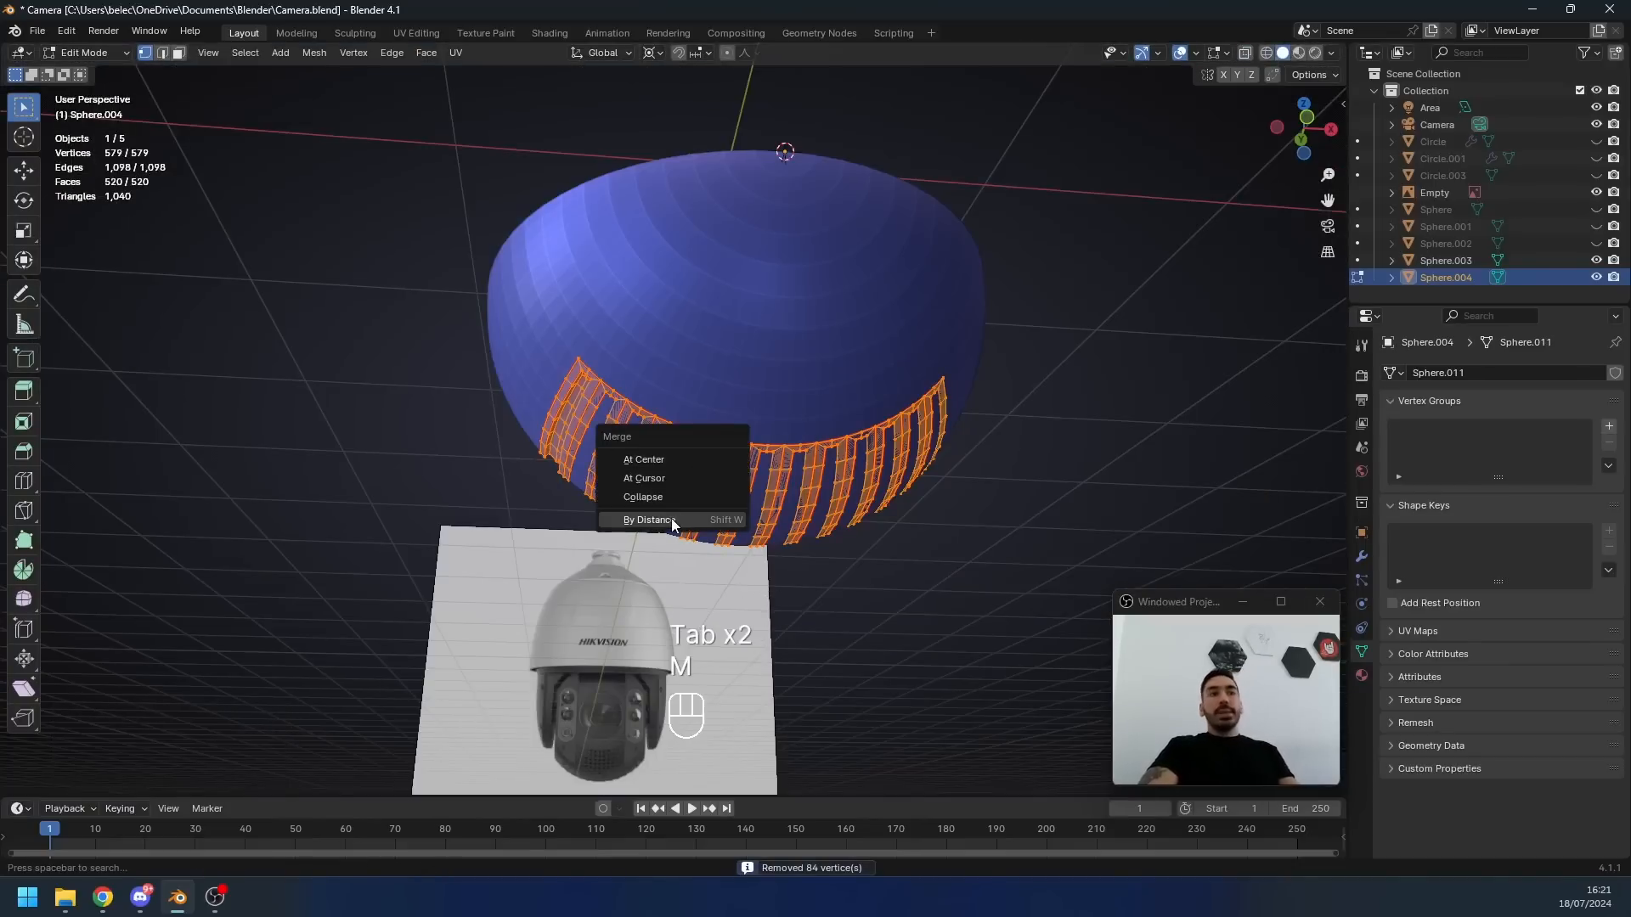
- Delete the bowl's seam-bounded lower region that lies behind the row of slots
right_click(620, 288)
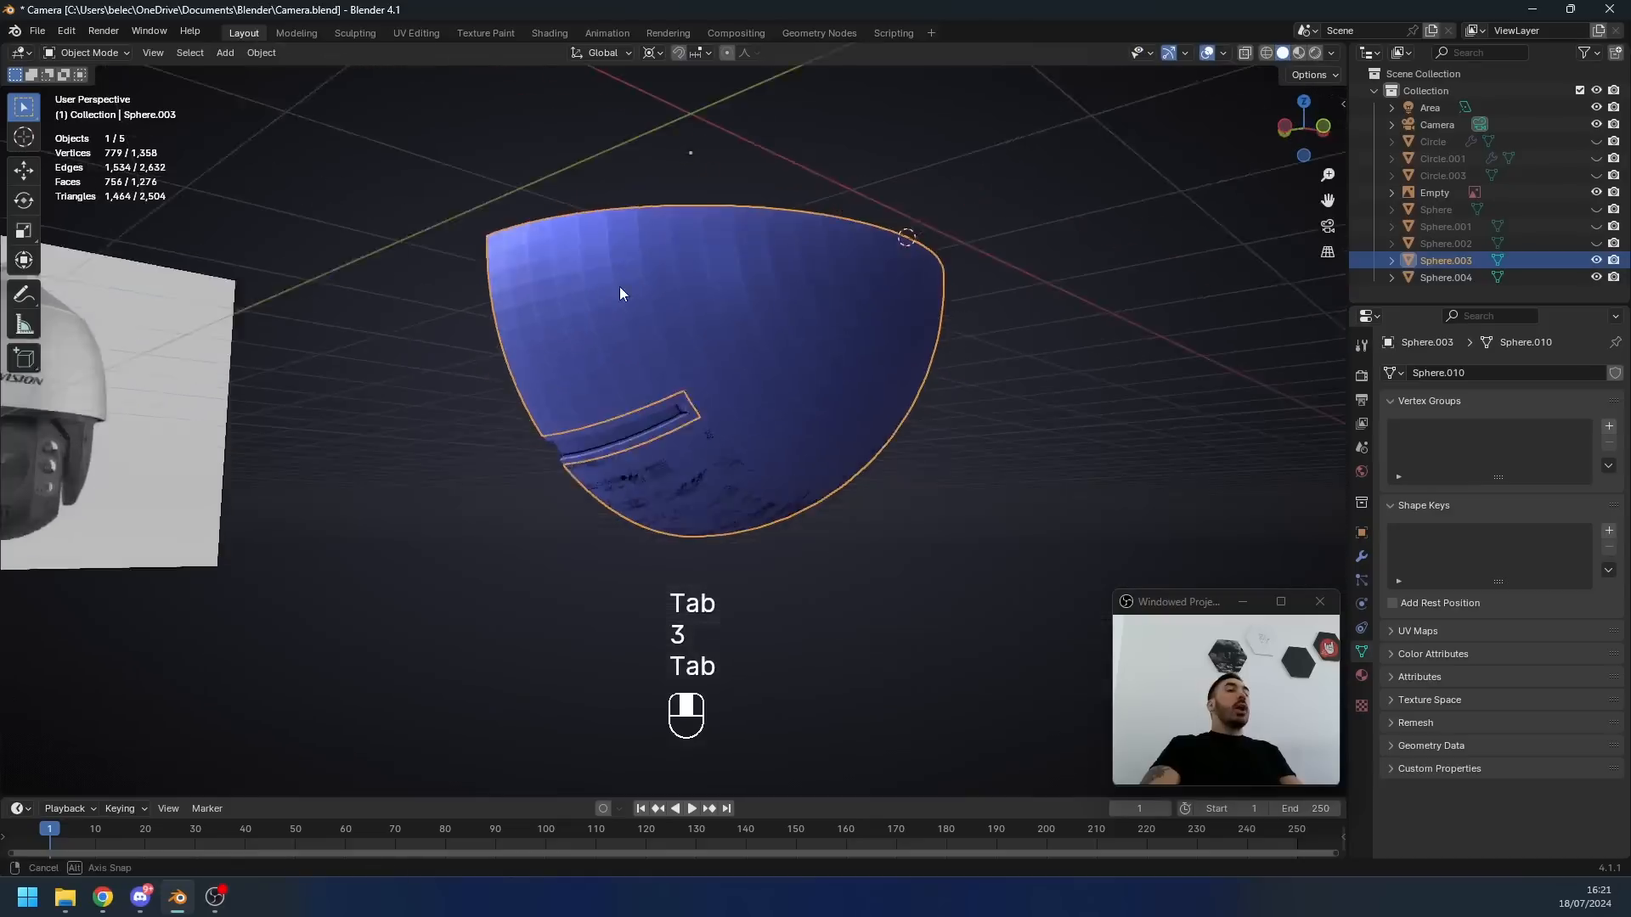
middle_drag(619, 287, 712, 340)
key(Tab)
key(3)
right_click(688, 426)
middle_drag(760, 458, 845, 387)
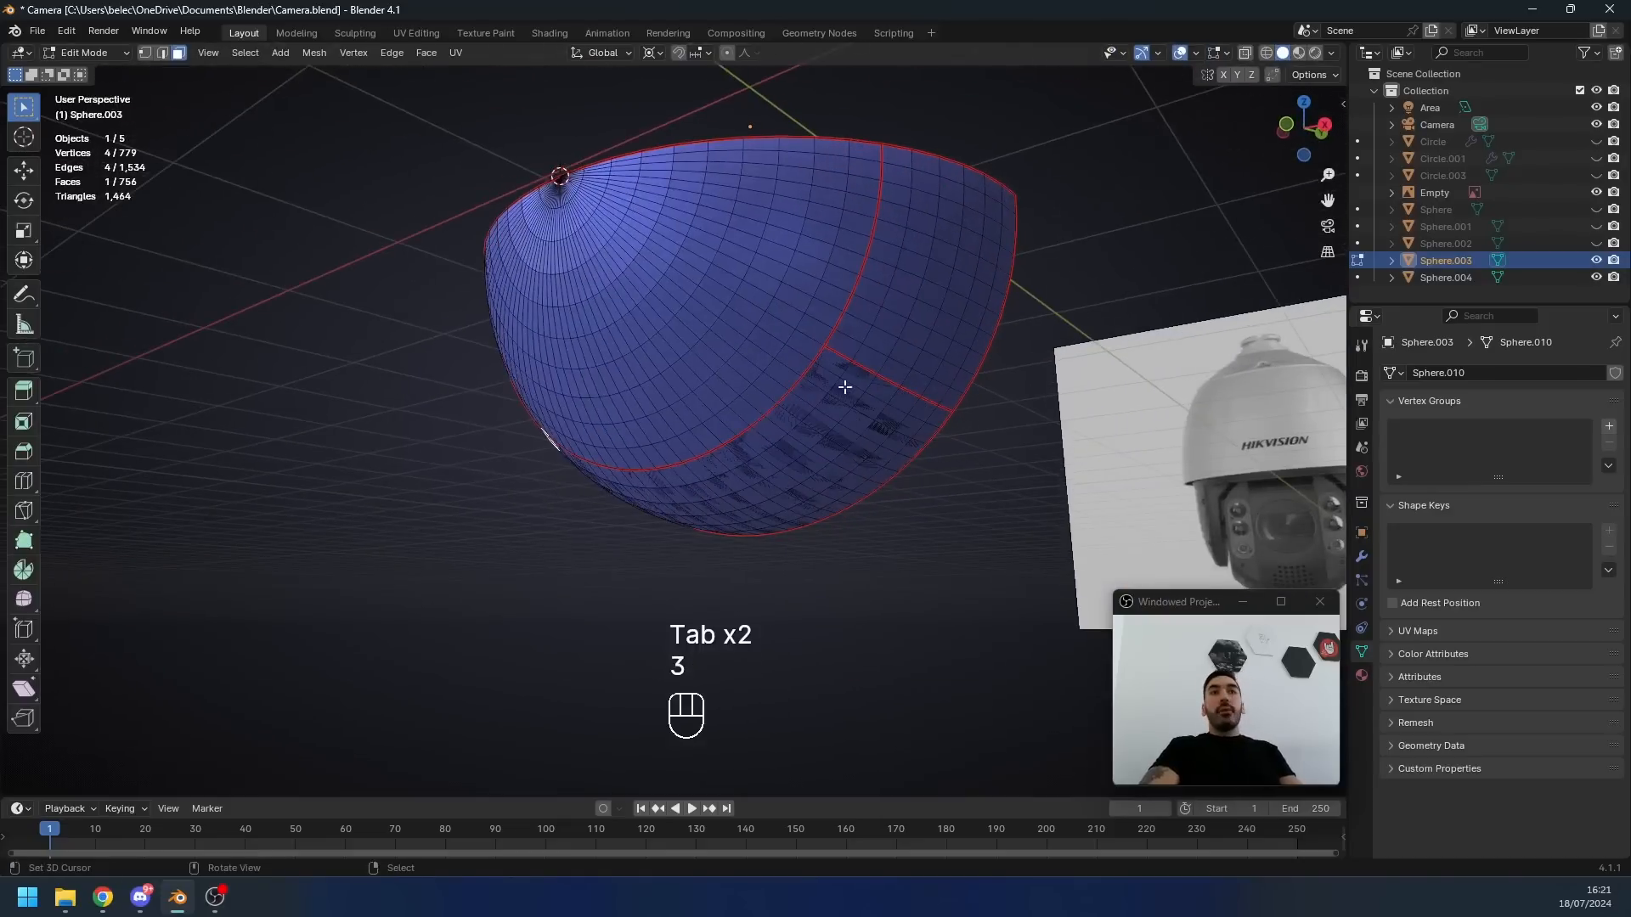
ctrl+shift+click(891, 423)
key(3)
key(a)
key(a)
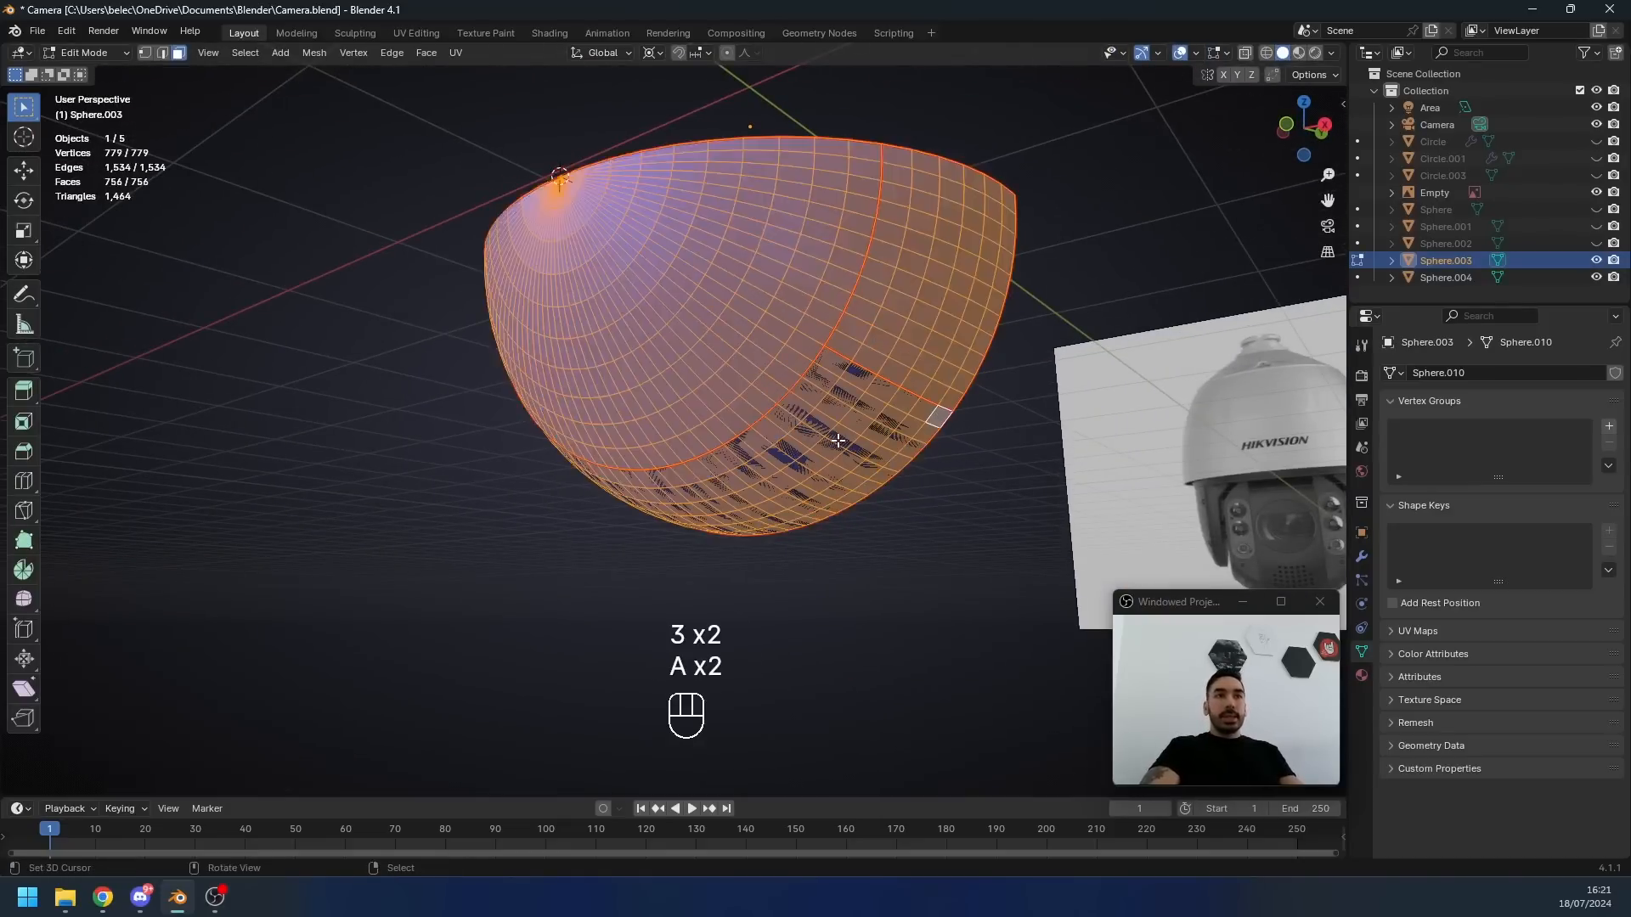
key(a)
middle_drag(838, 440, 987, 424)
key(l)
key(x)
click(985, 428)
key(Tab)
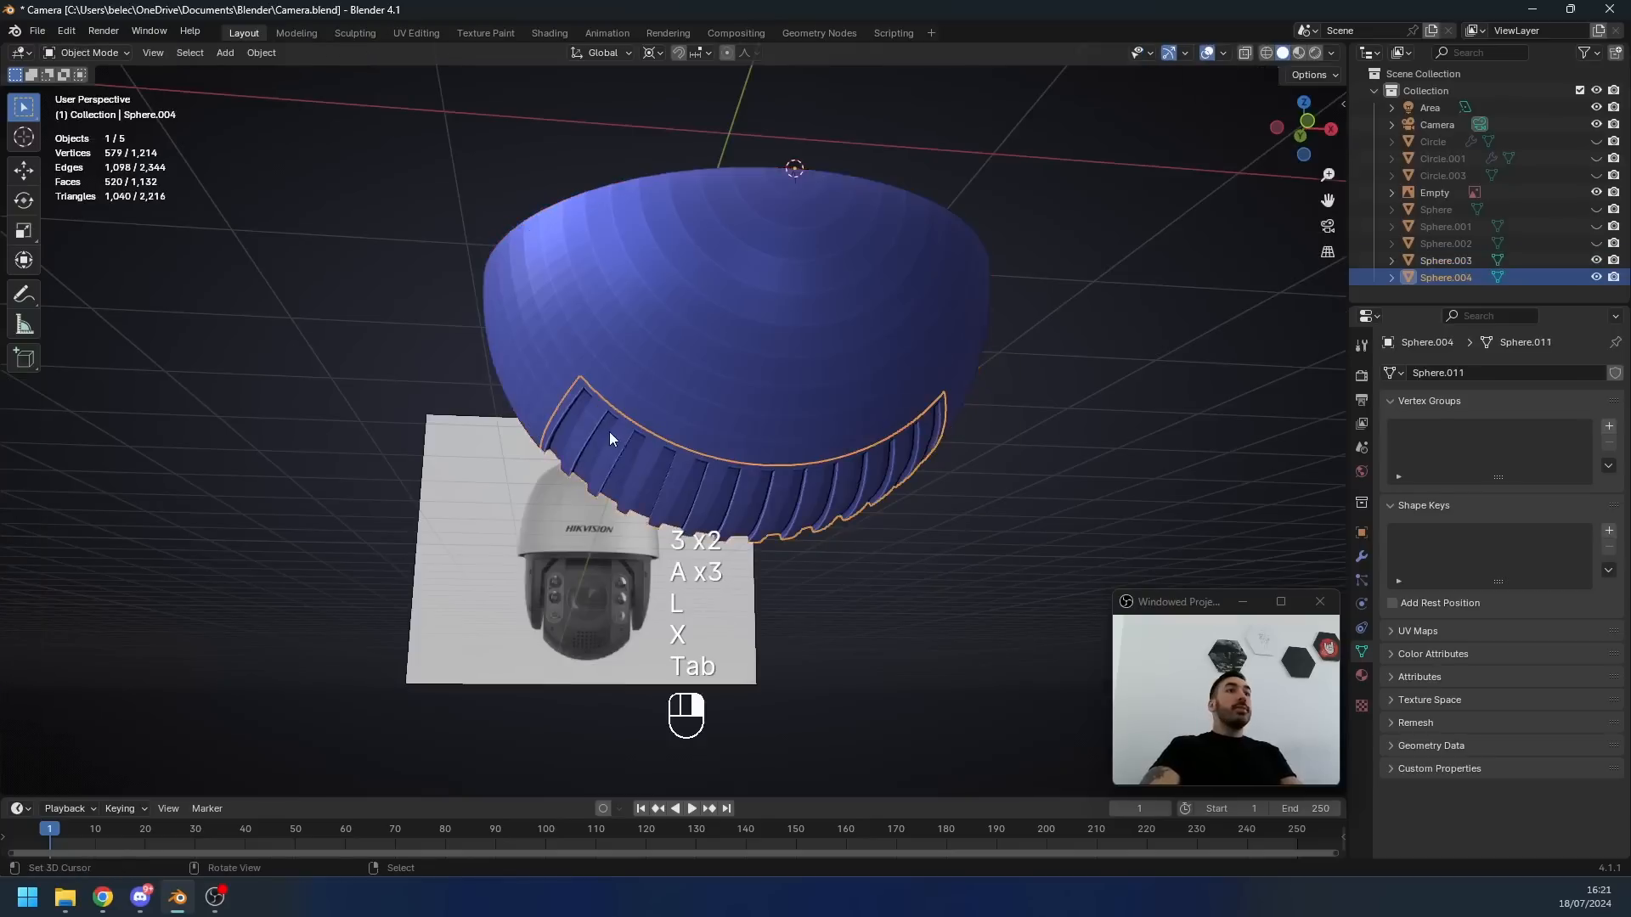
- Join the row of slots with the bowl into one object and merge the overlapping vertices by distance
shift+click(710, 379)
key(ctrl+j)
key(Tab)
key(a)
key(a)
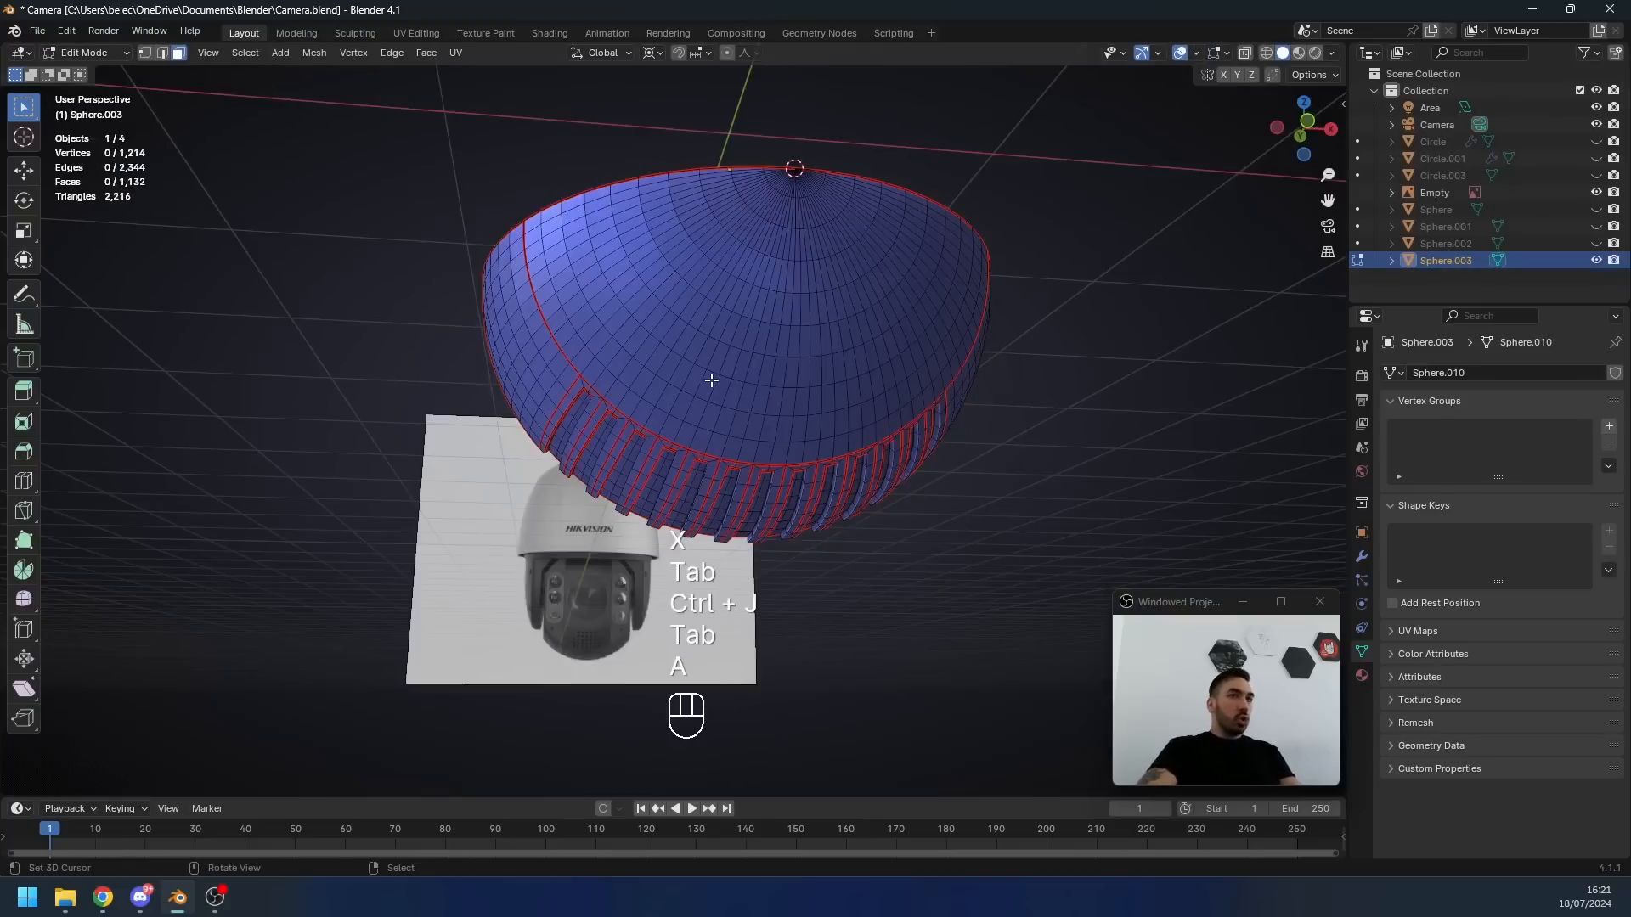
key(m)
click(683, 441)
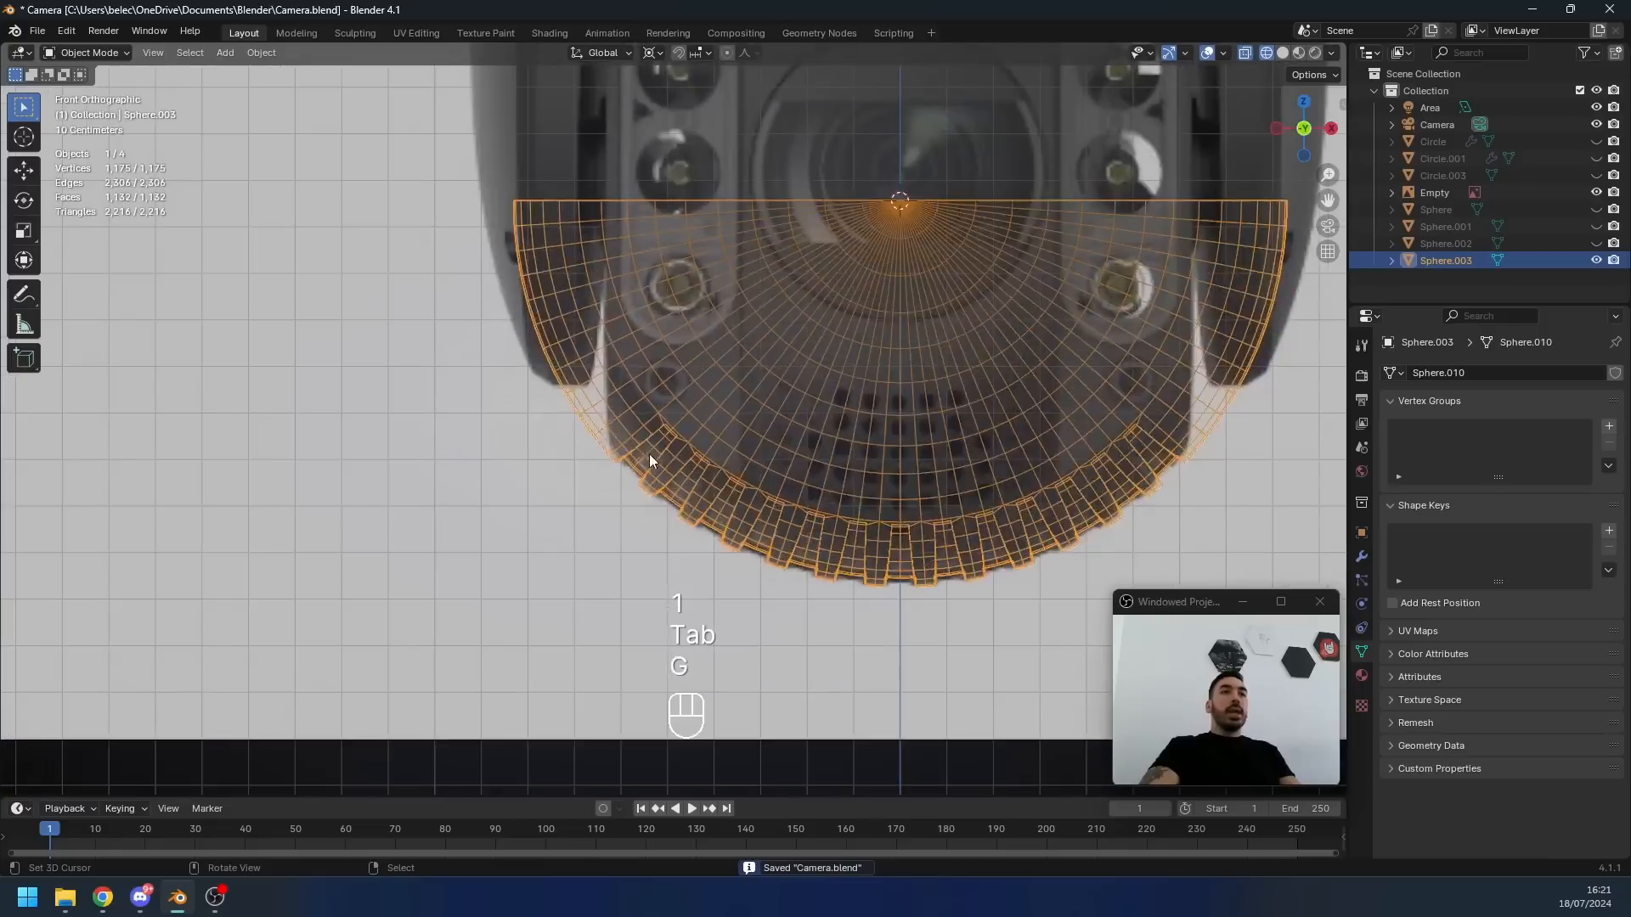
- Save the Camera.blend file
key(z)
scroll(694, 451, down, 2)
key(ctrl+s)
- Knife-cut the bowl vertically through all layers, following the straight left side of the camera housing in the reference image
key(z)
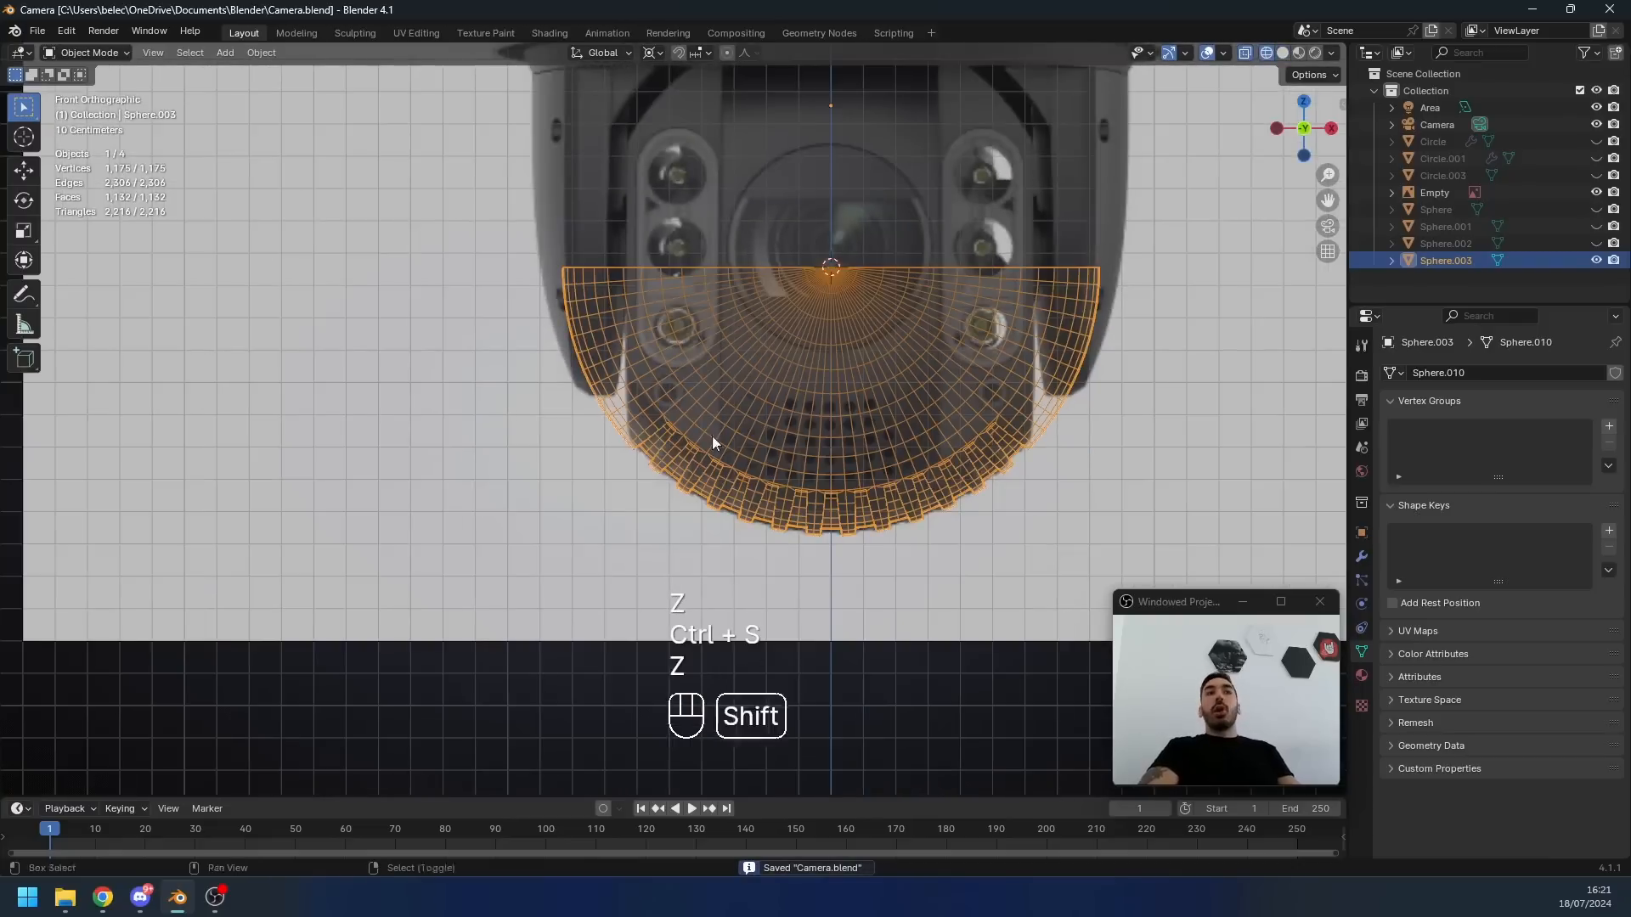
shift+middle_drag(711, 437, 752, 474)
scroll(715, 465, up, 2)
key(Tab)
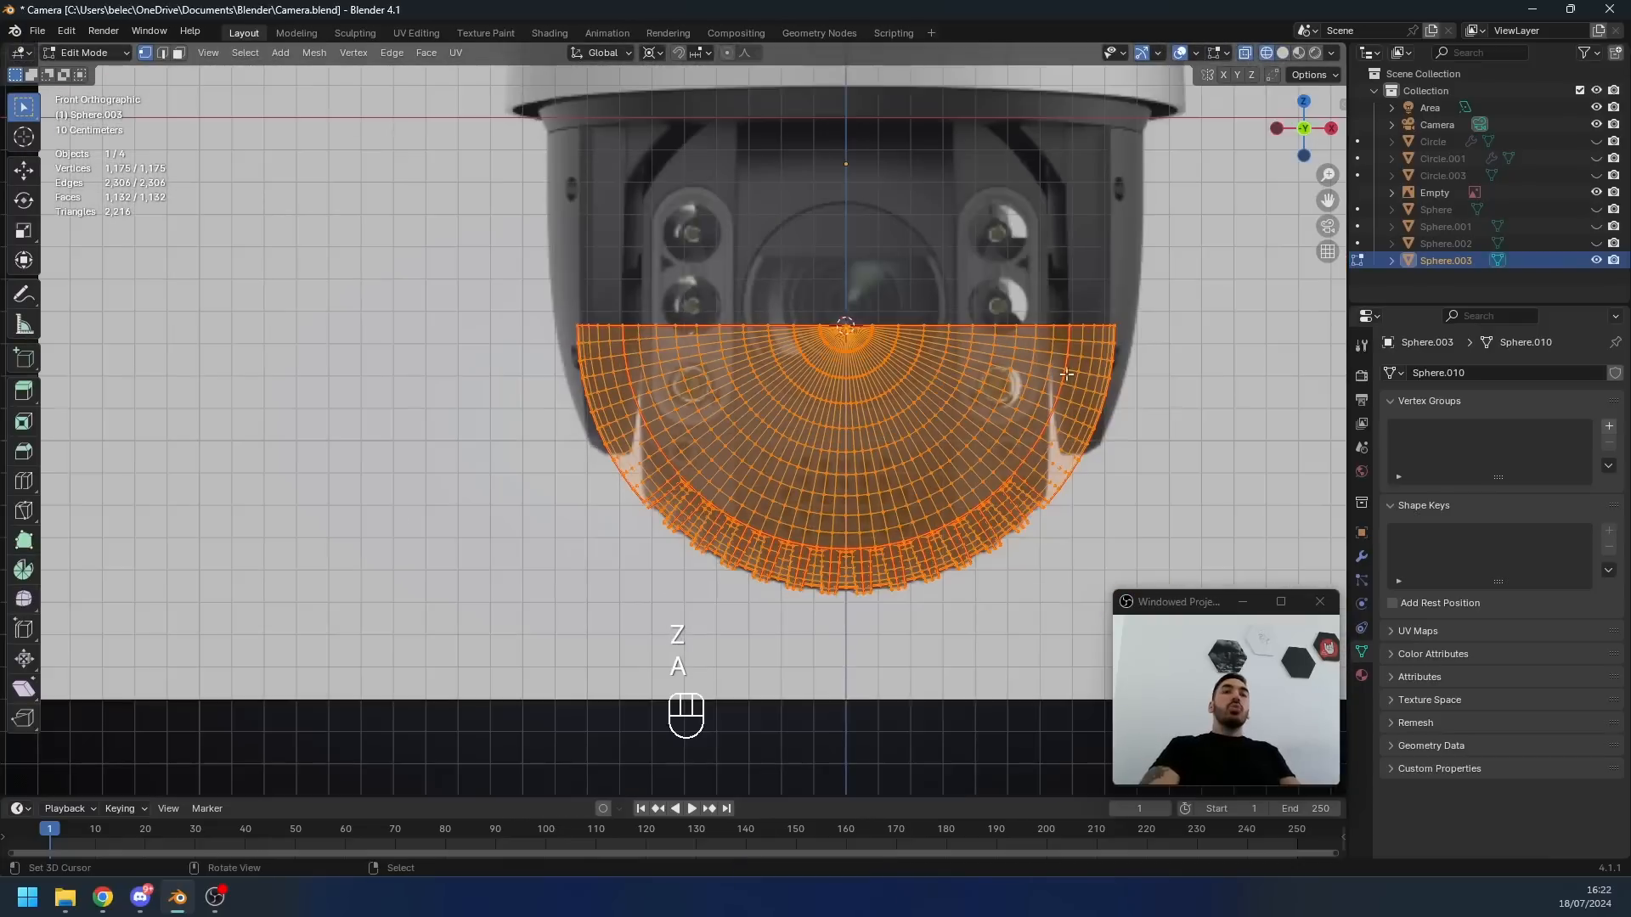
scroll(642, 566, up, 3)
scroll(641, 566, up, 3)
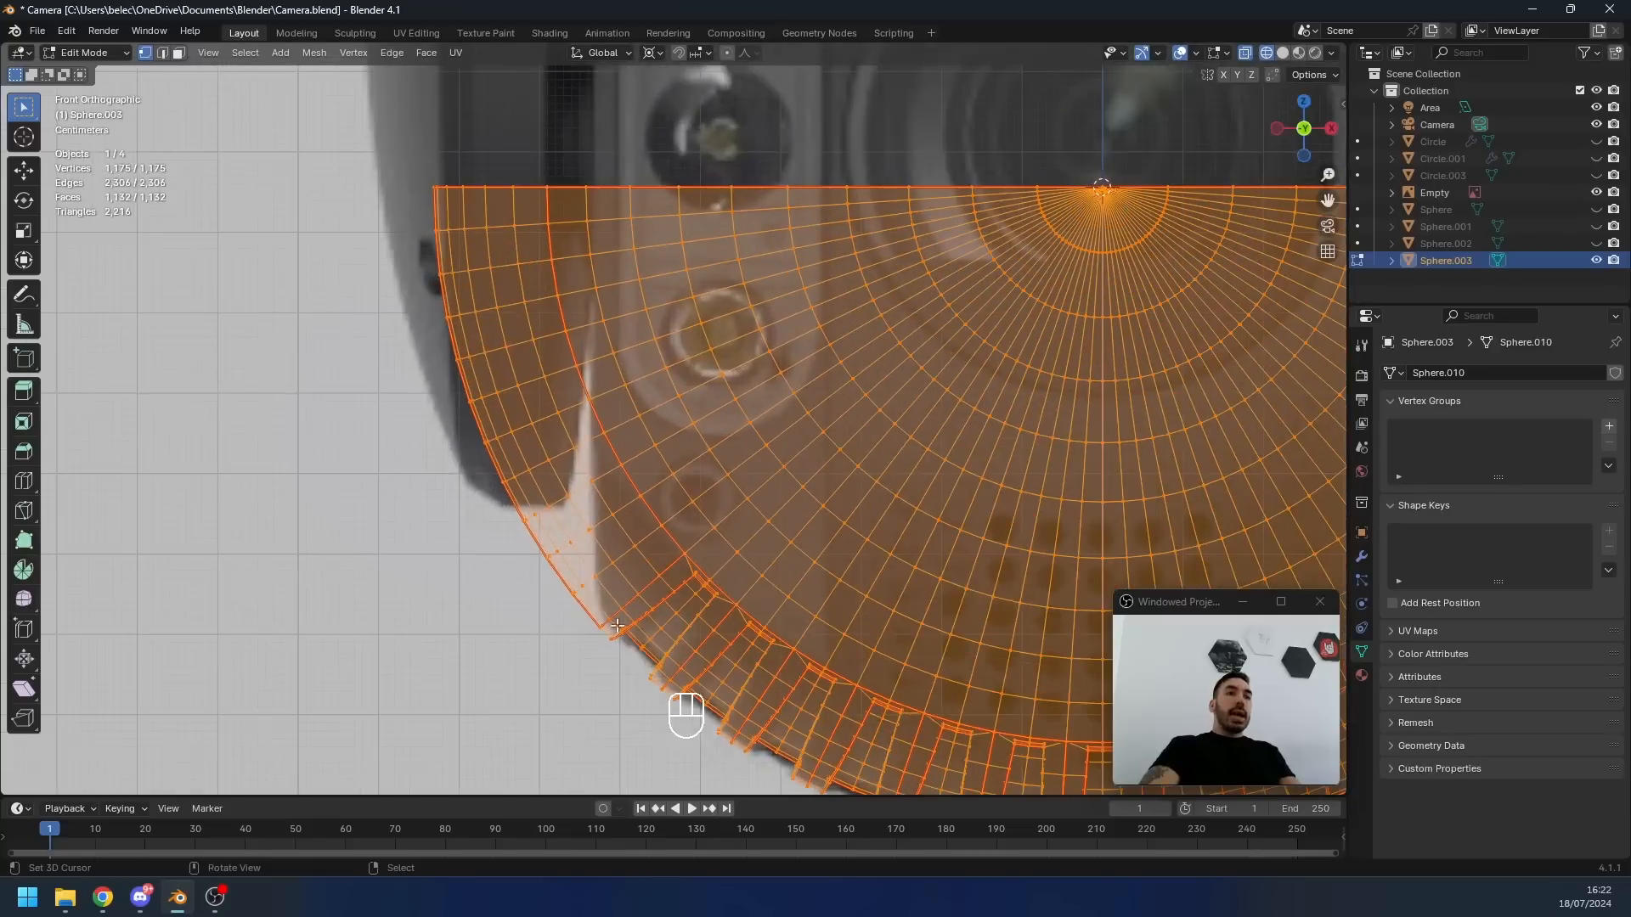
key(alt+a)
key(k)
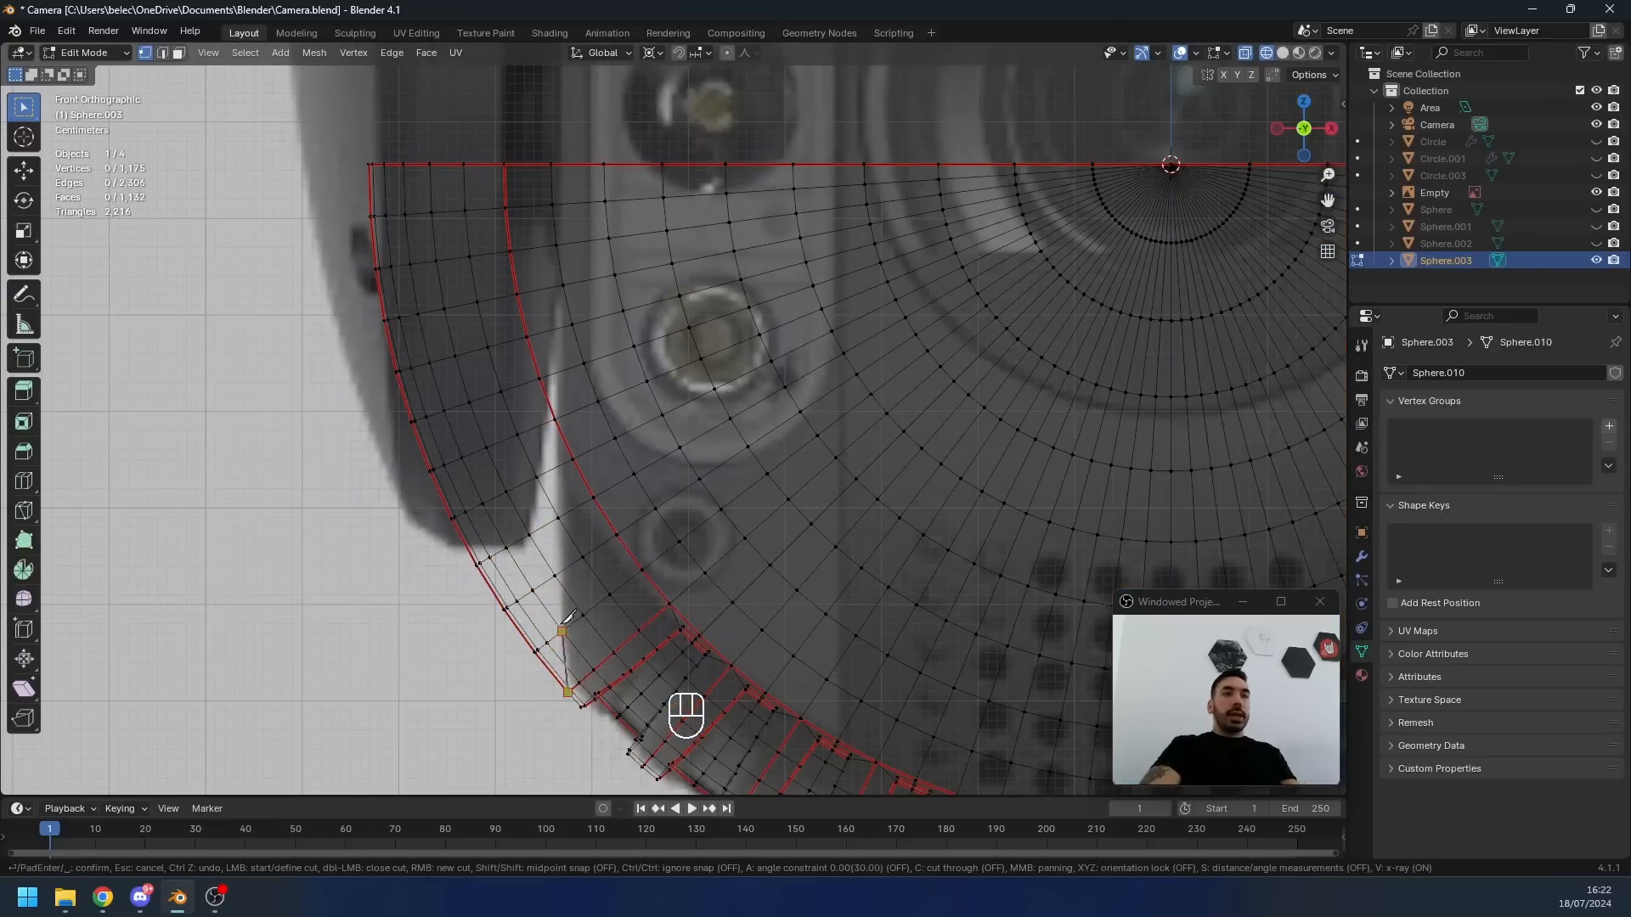
key(z)
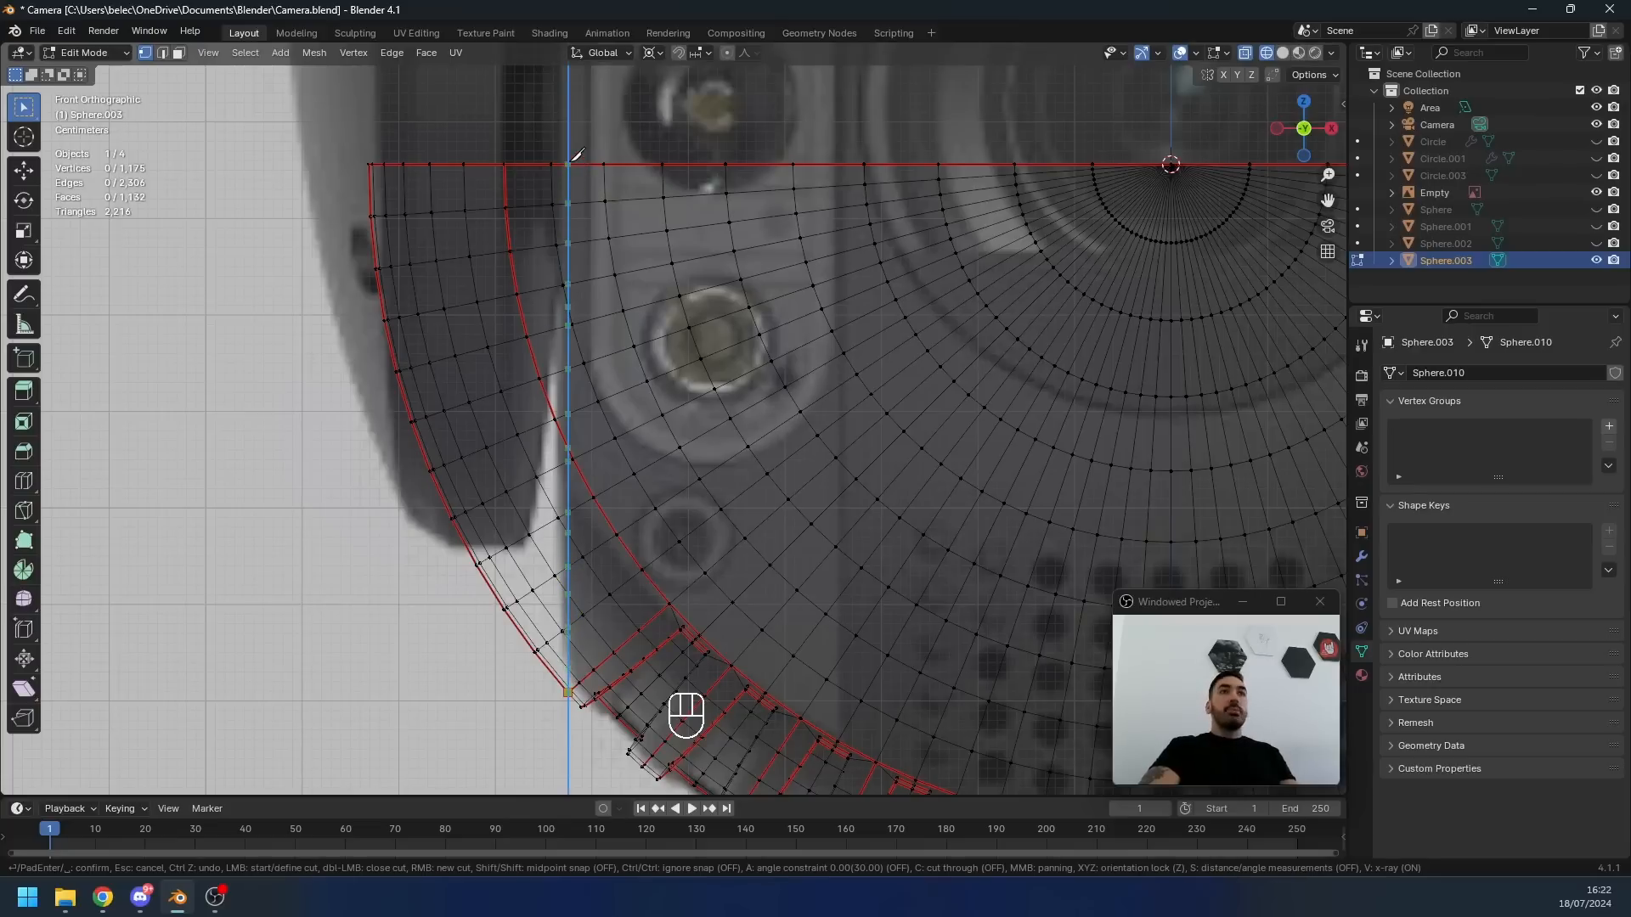
click(574, 103)
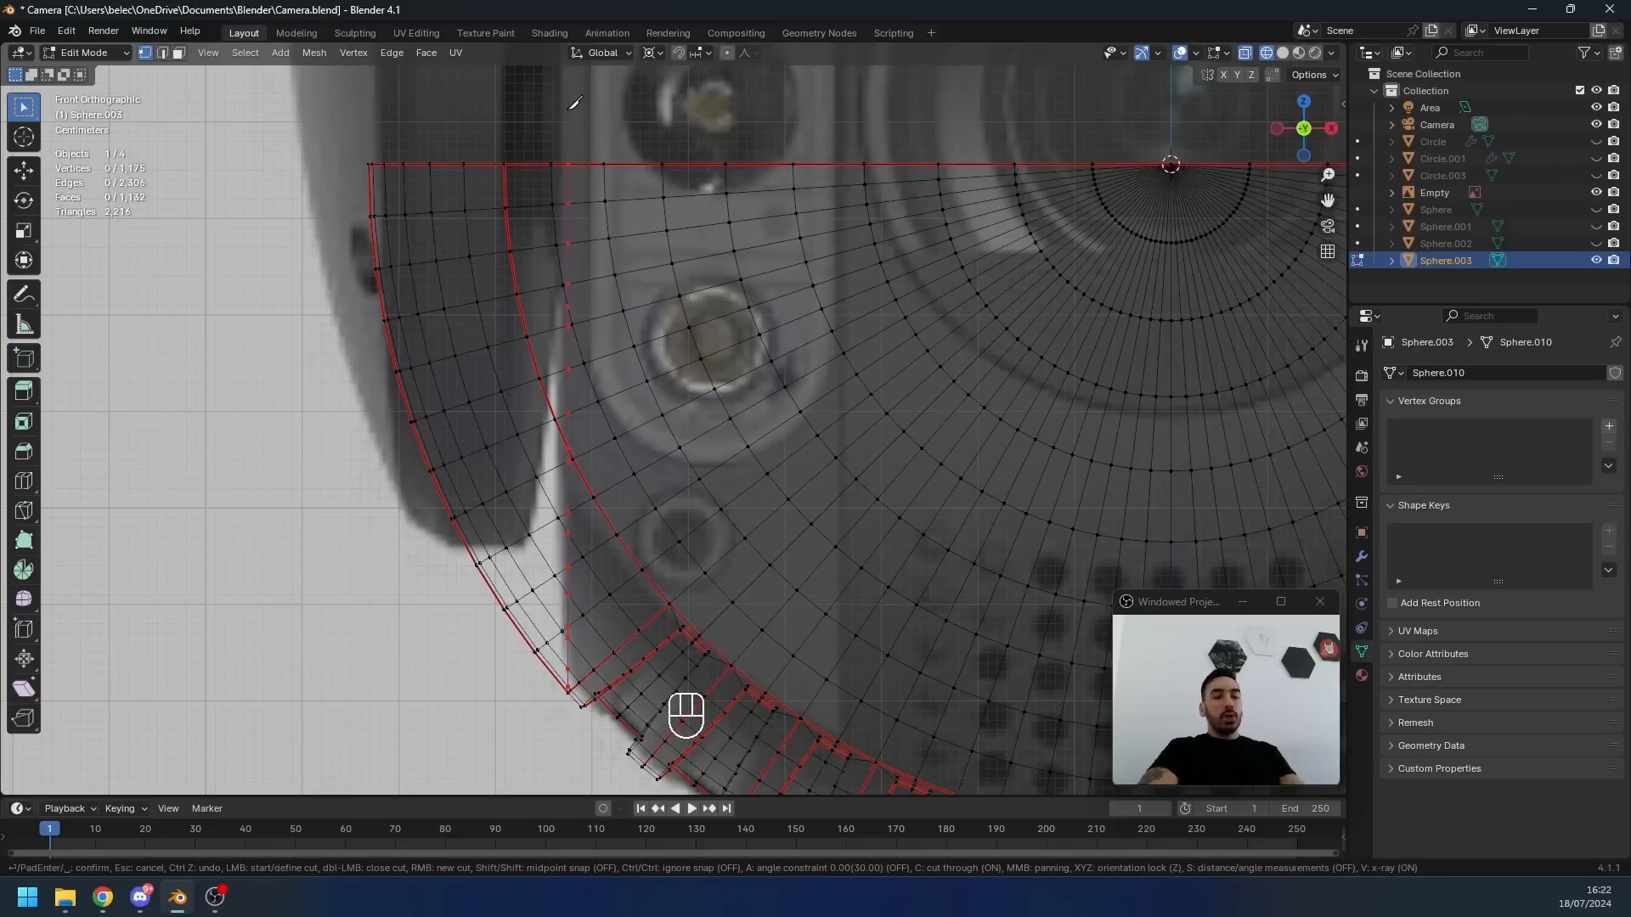
key(Return)
- Mark the new vertical cut as a seam and delete the seam-bounded faces outside it on the bowl's left side
key(ctrl+e)
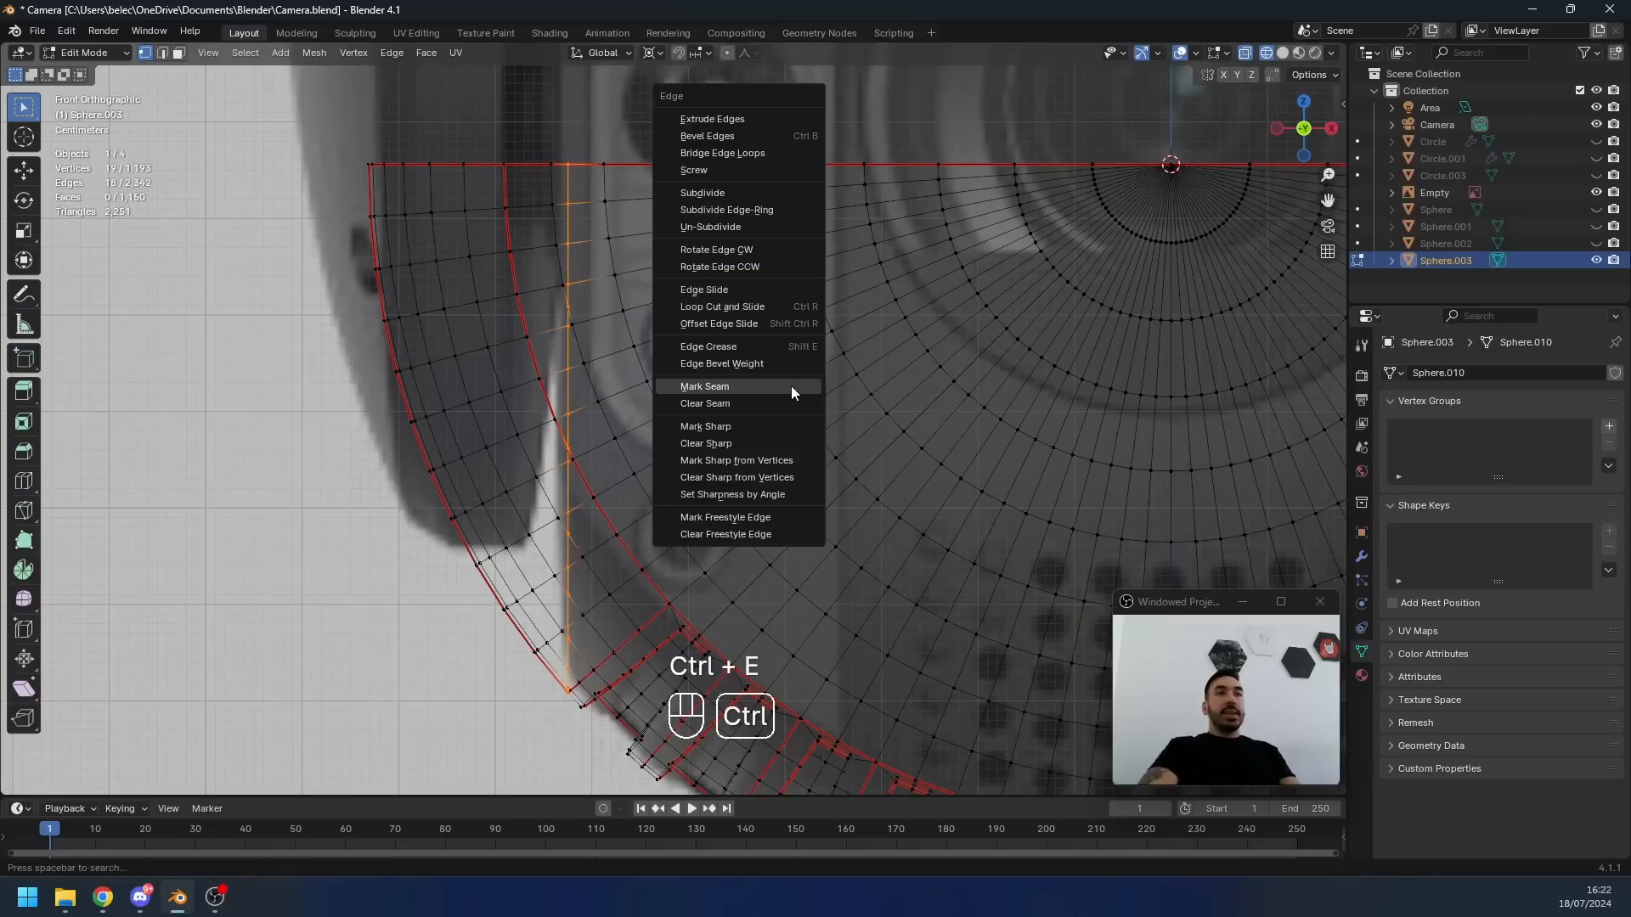
click(791, 386)
key(3)
key(a)
key(a)
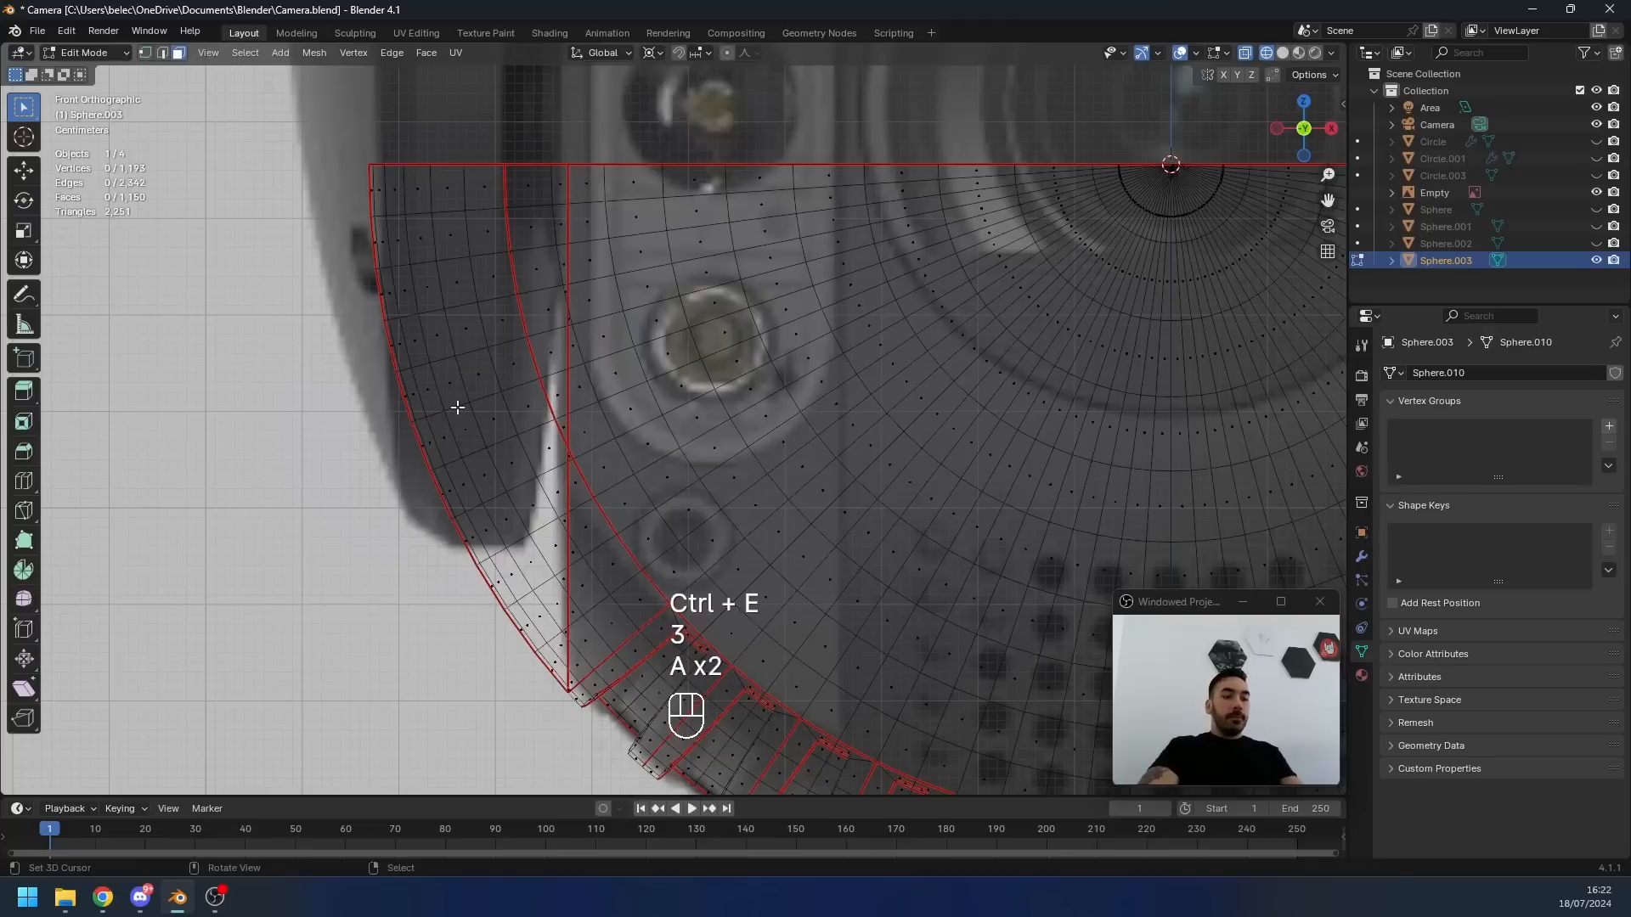
key(l)
key(l)
scroll(778, 304, down, 1)
key(x)
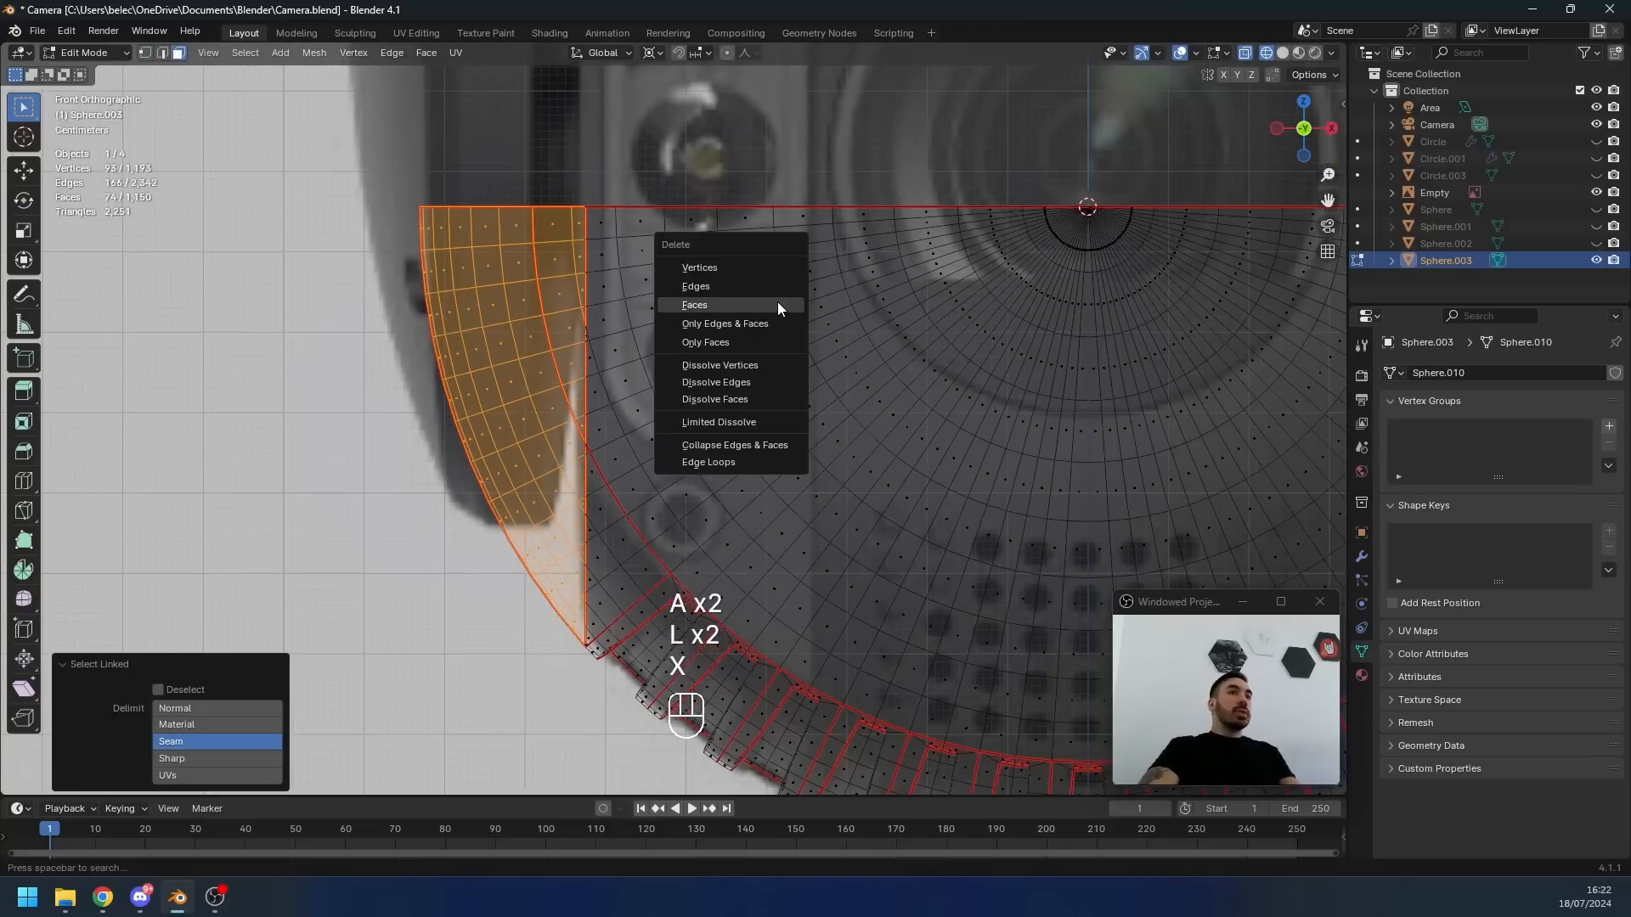
click(777, 302)
- Delete all vertices of the bowl's right half and display the remaining half in solid shading
scroll(778, 302, down, 2)
key(b)
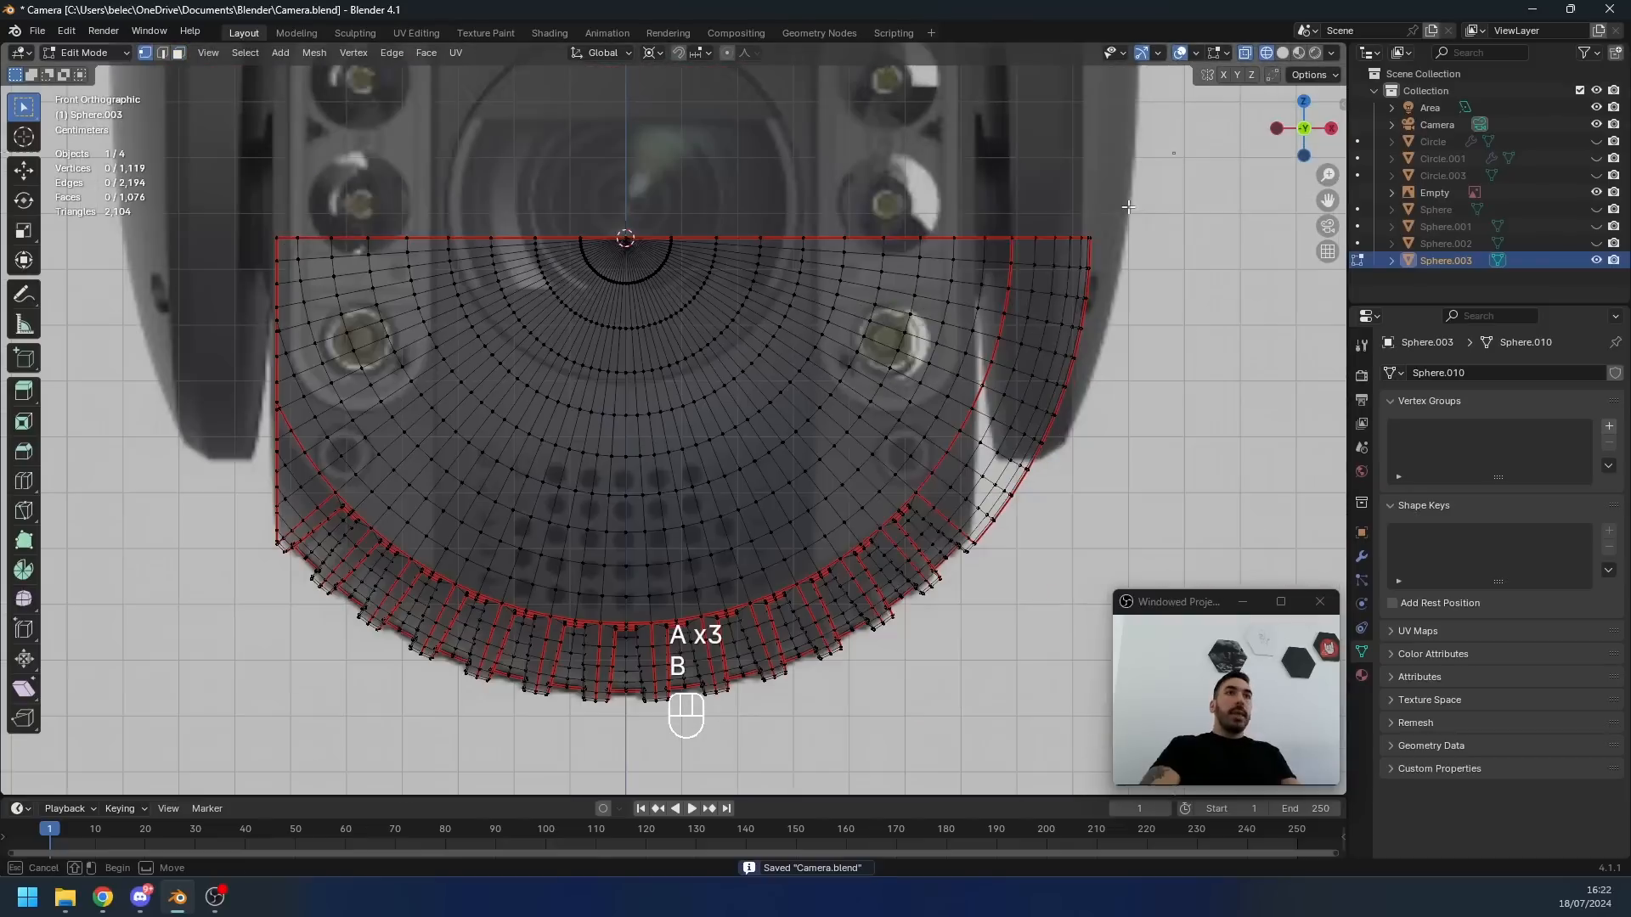
drag(1174, 153, 629, 835)
key(x)
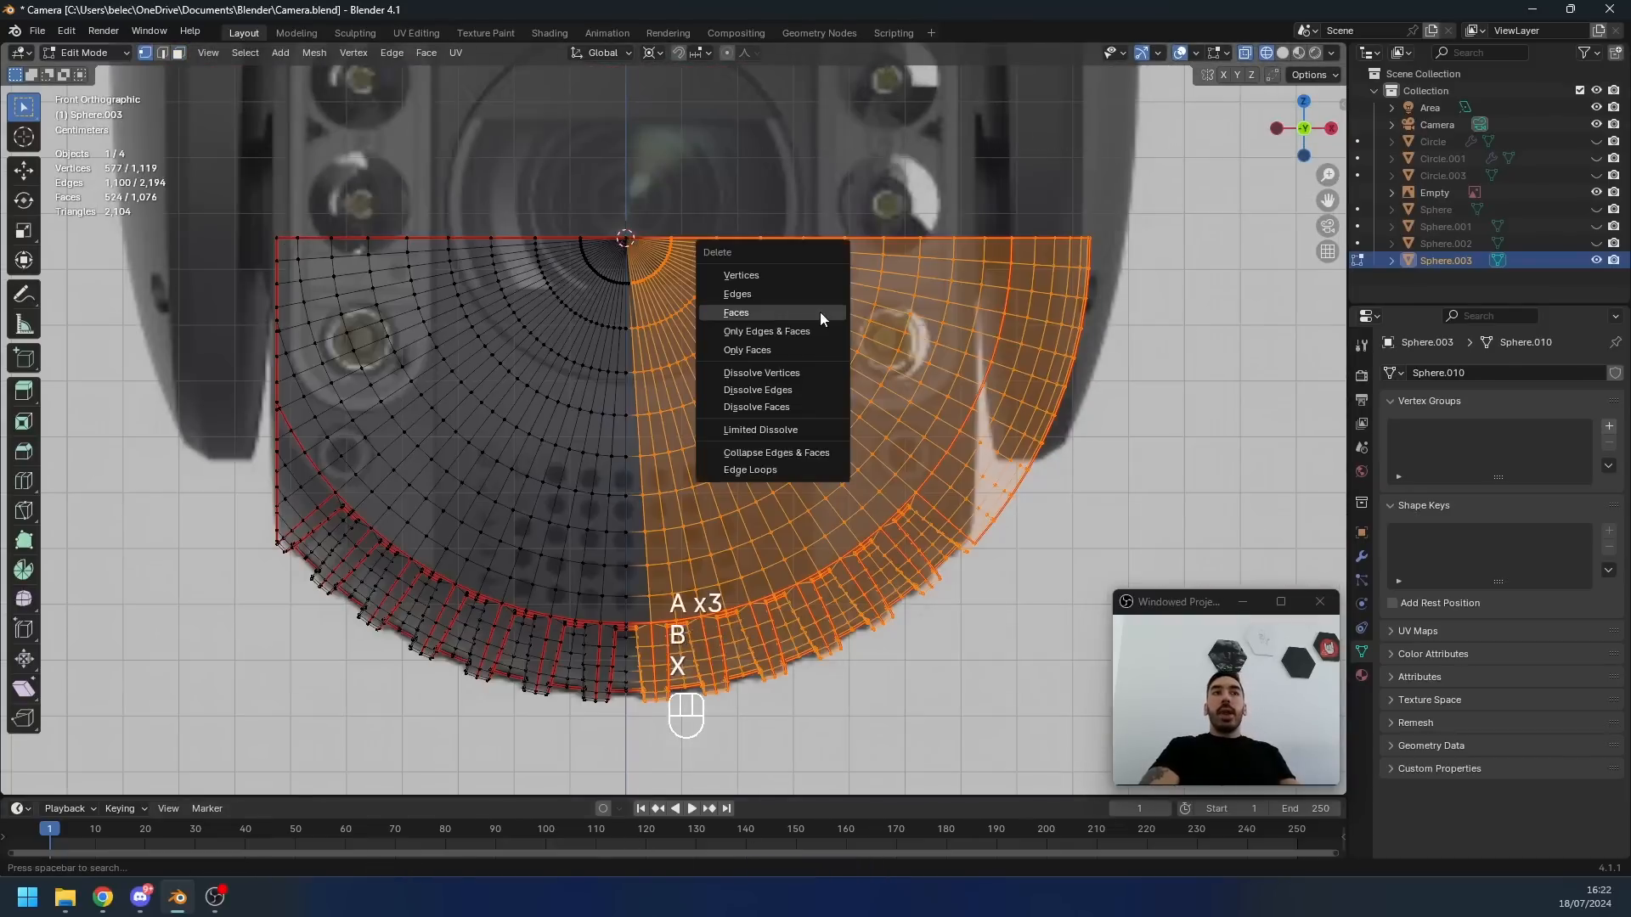
click(788, 275)
key(Tab)
key(z)
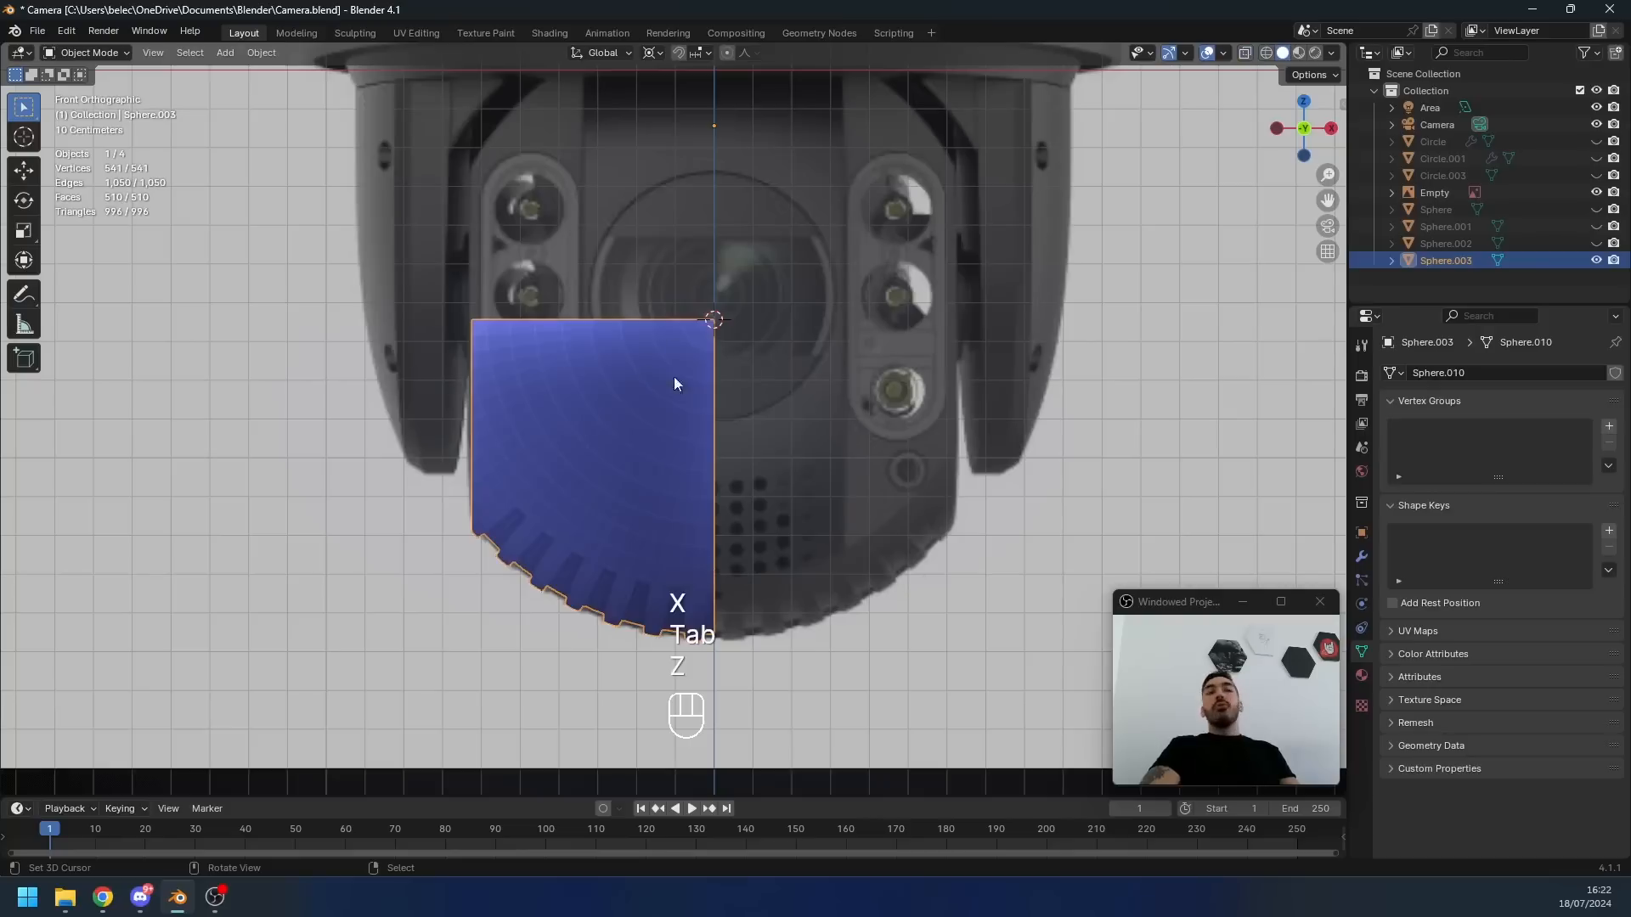
- Examine the trimmed side of the half bowl and the mesh where it meets the recessed slots
middle_drag(695, 438, 678, 455)
key(Tab)
middle_drag(554, 488, 724, 256)
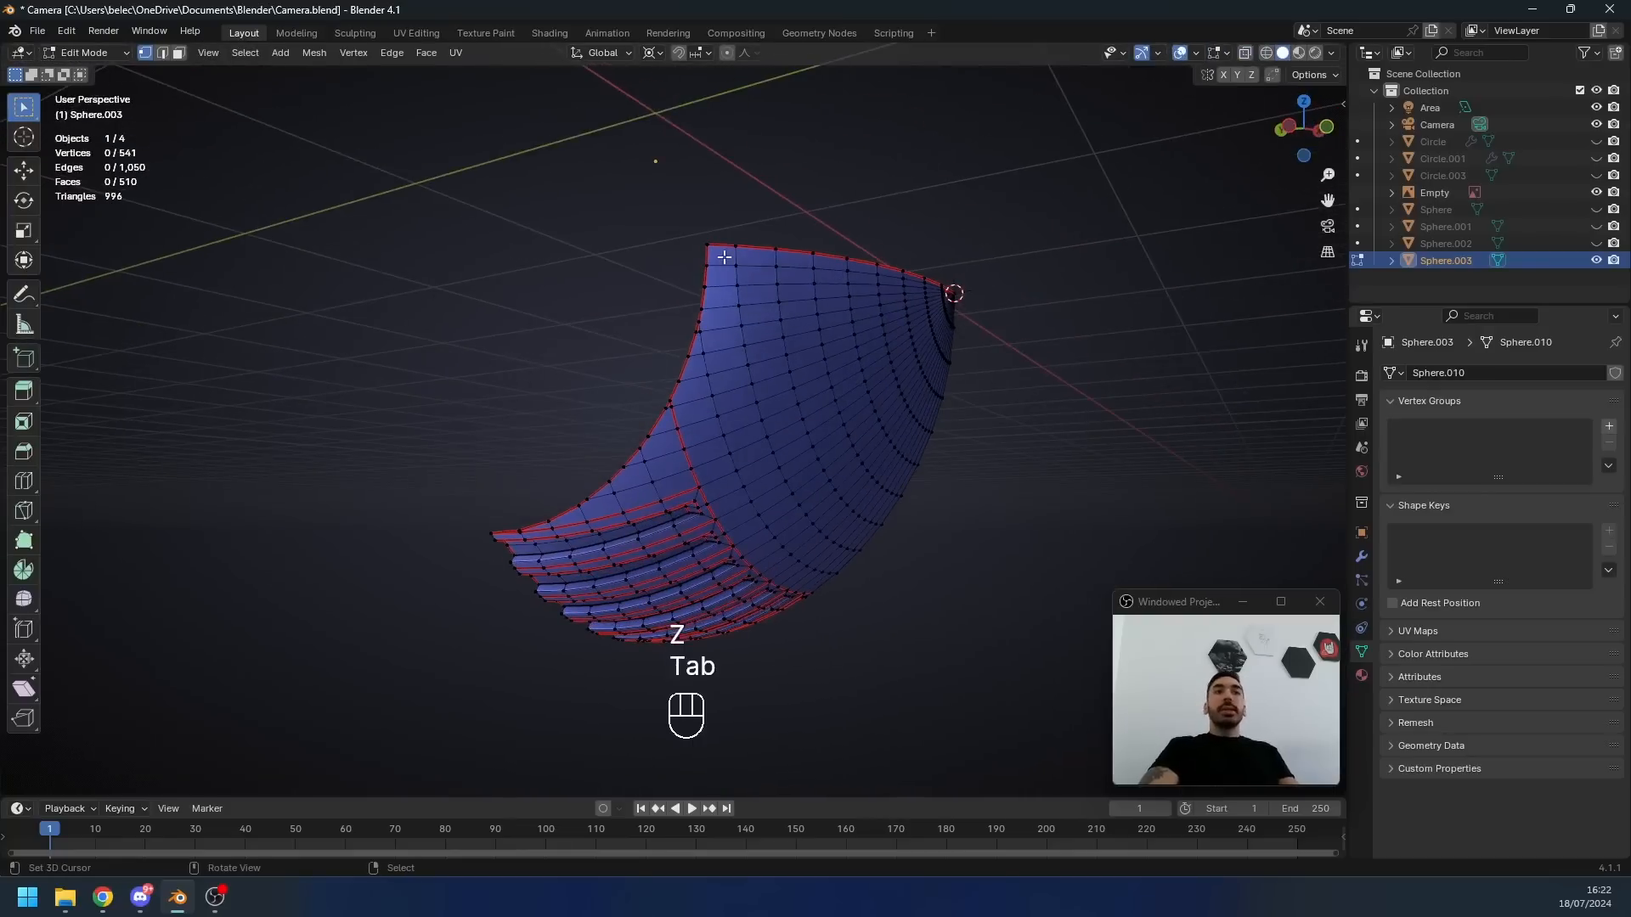
scroll(676, 357, up, 6)
key(Tab)
key(Tab)
key(Tab)
key(2)
middle_drag(670, 365, 816, 244)
key(Tab)
key(1)
key(Tab)
key(1)
key(a)
scroll(802, 314, down, 3)
scroll(827, 235, up, 3)
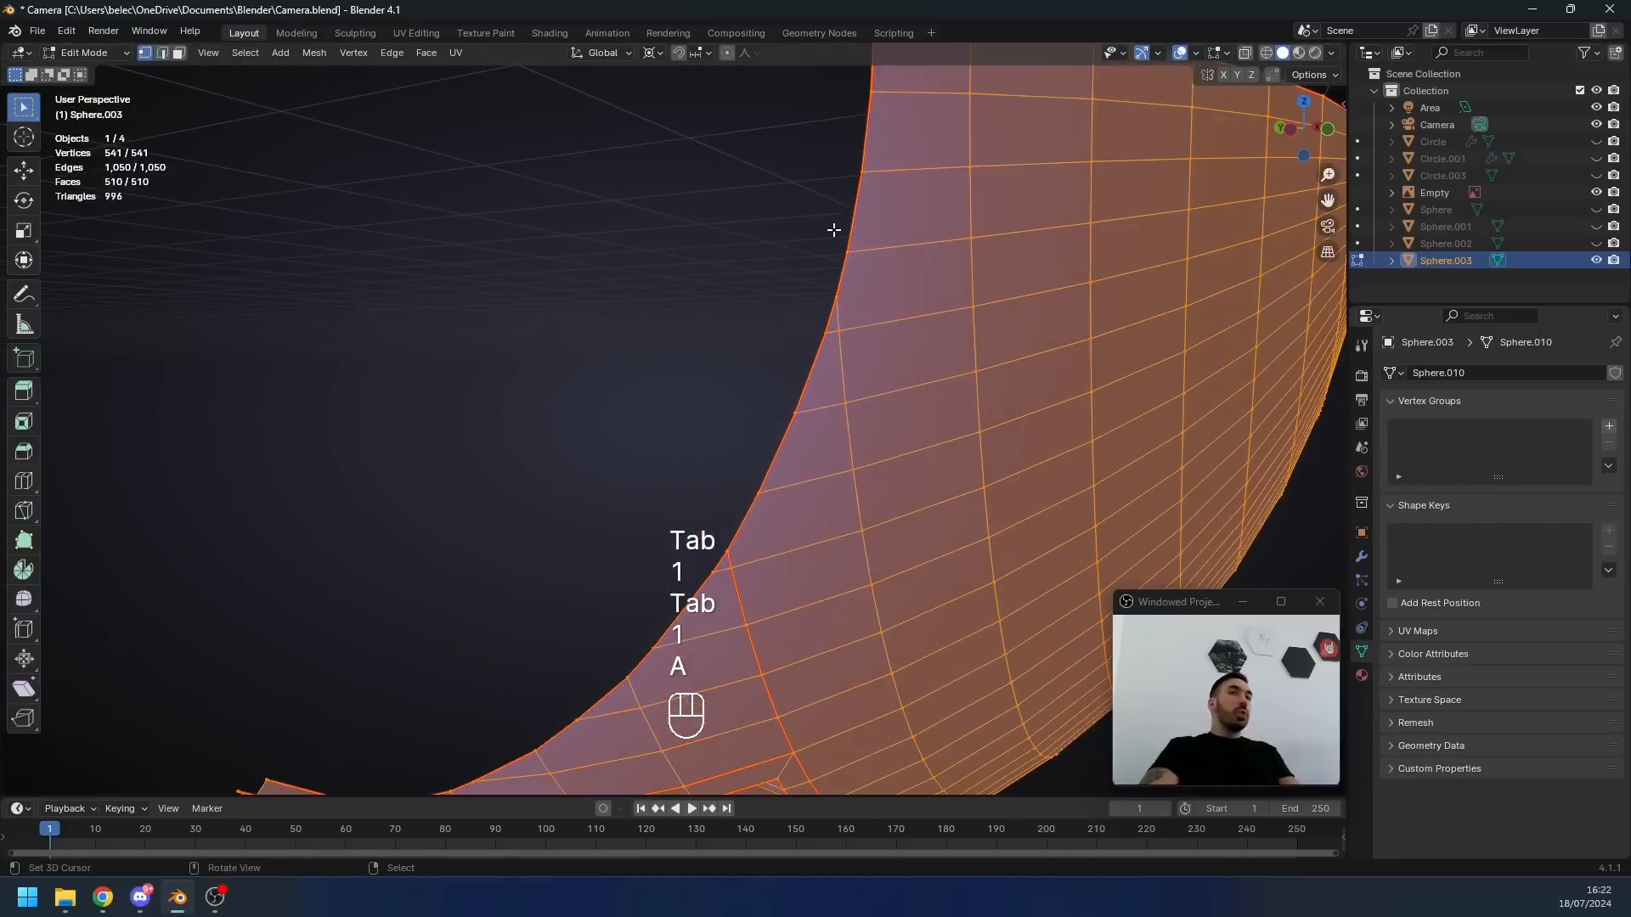
key(2)
middle_drag(782, 425, 803, 367)
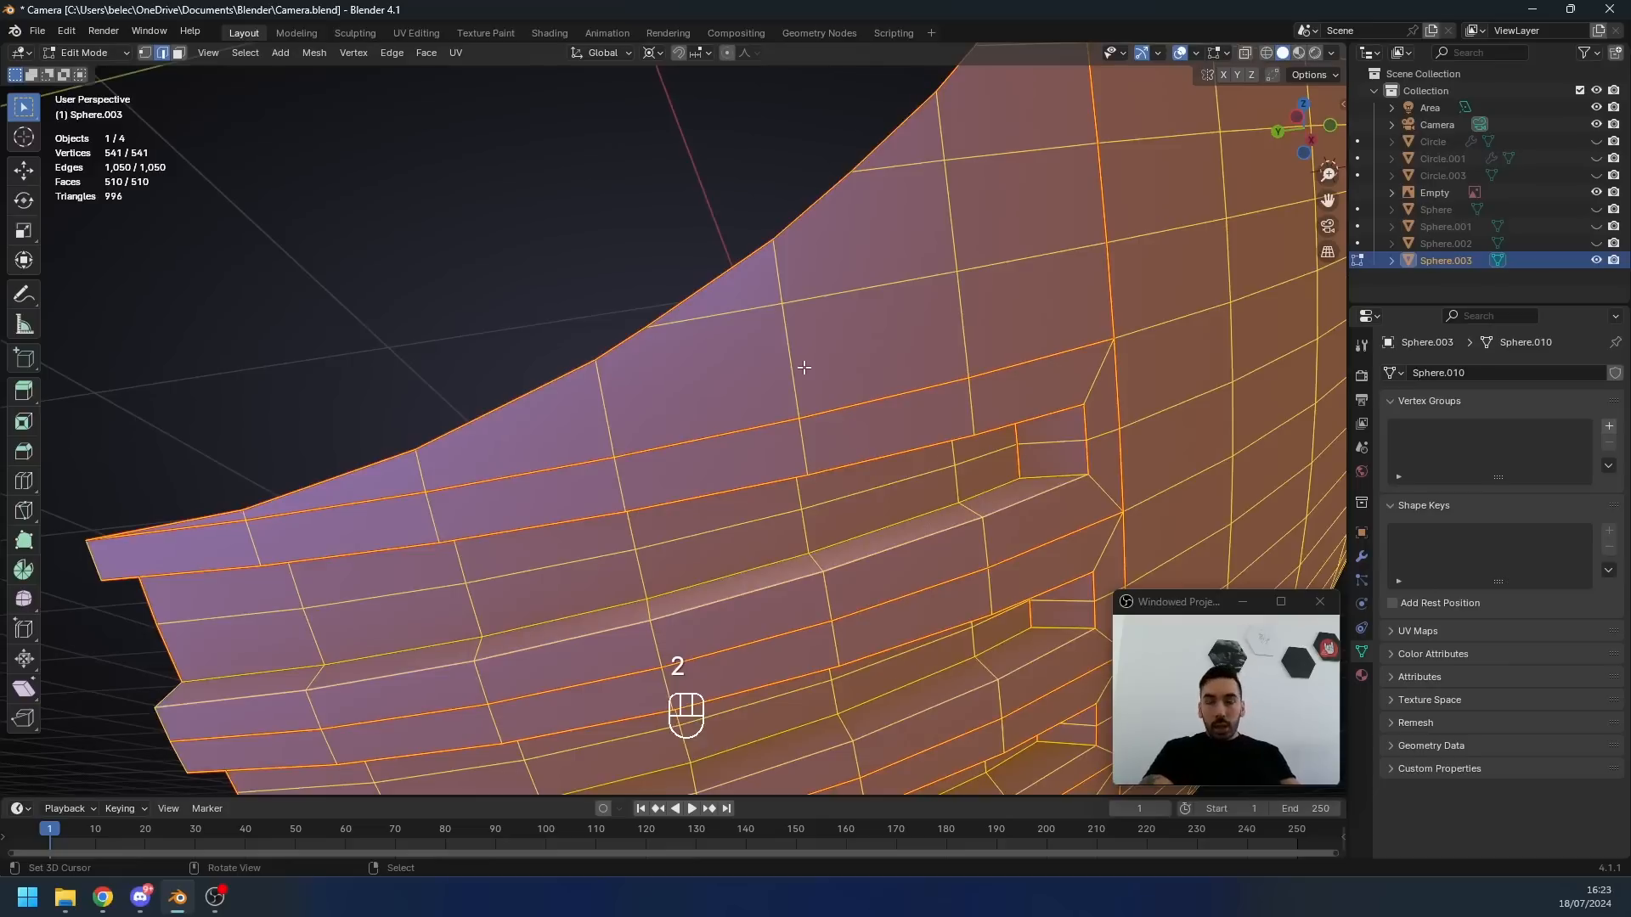
scroll(746, 363, down, 4)
- Inspect individual vertices and edges along the cut rim above the first slot
key(1)
click(662, 404)
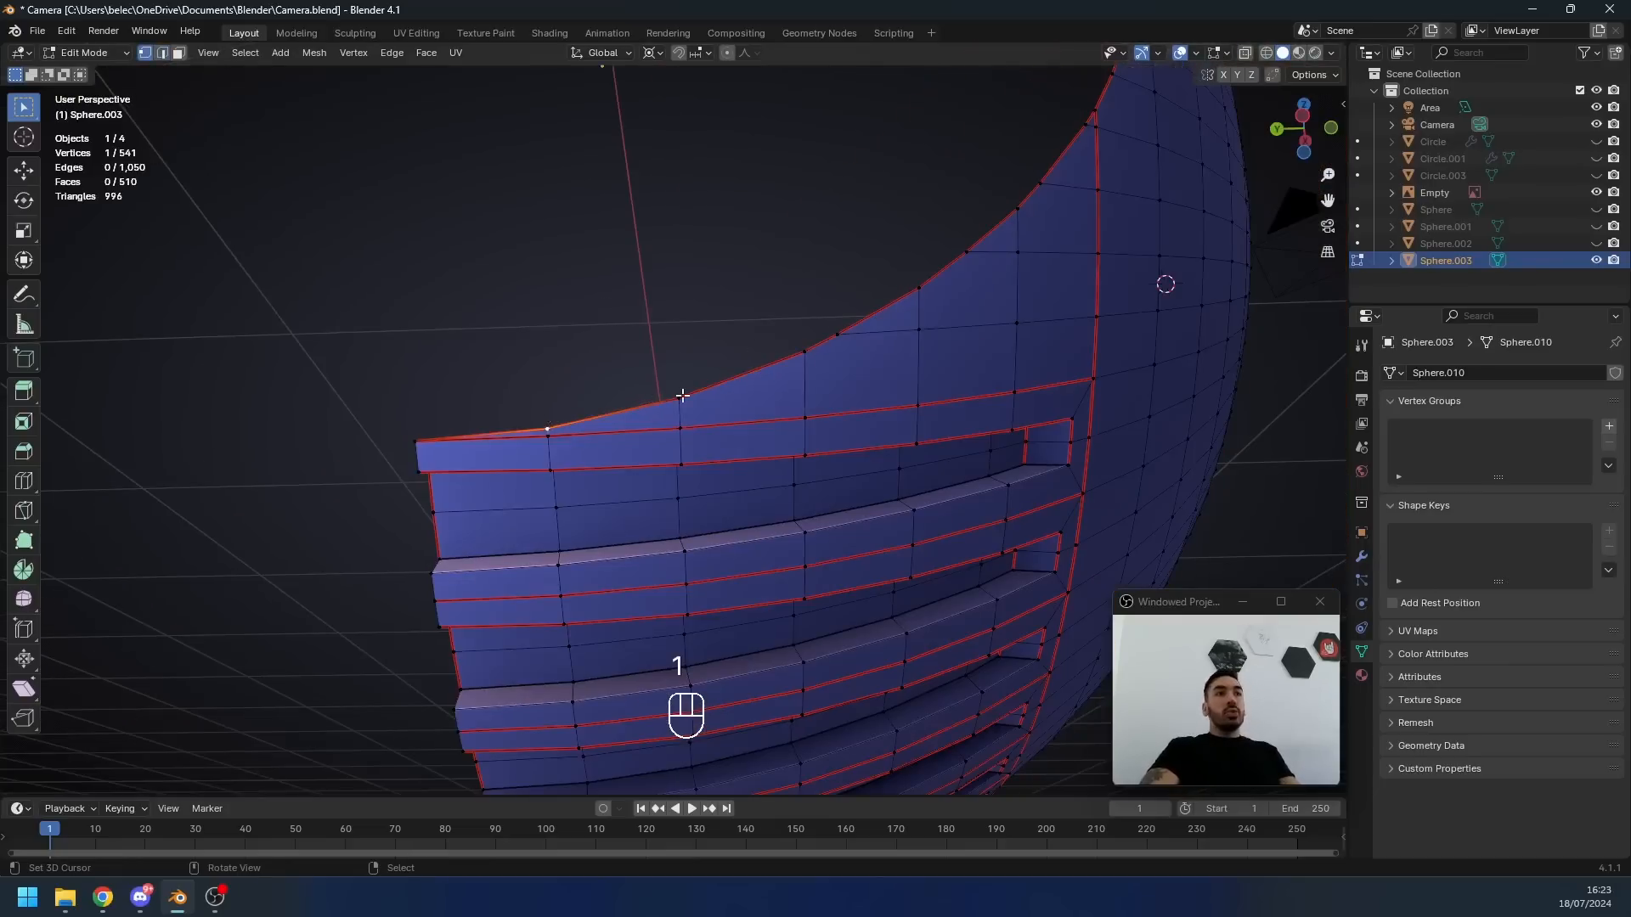
scroll(615, 416, up, 2)
key(2)
shift+click(445, 443)
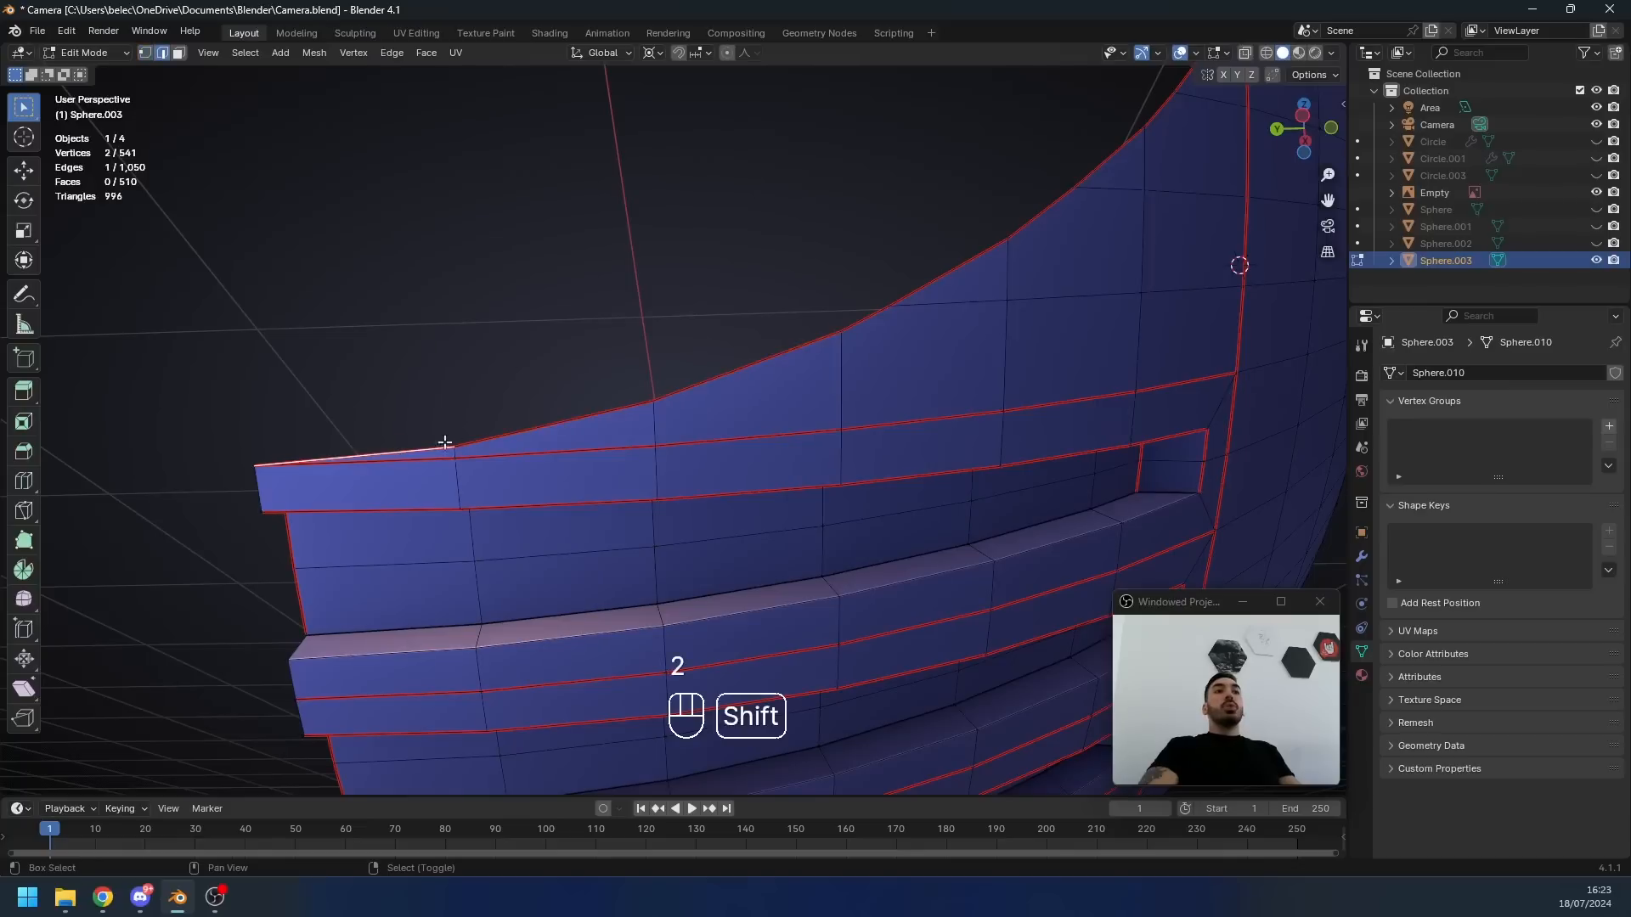
key(1)
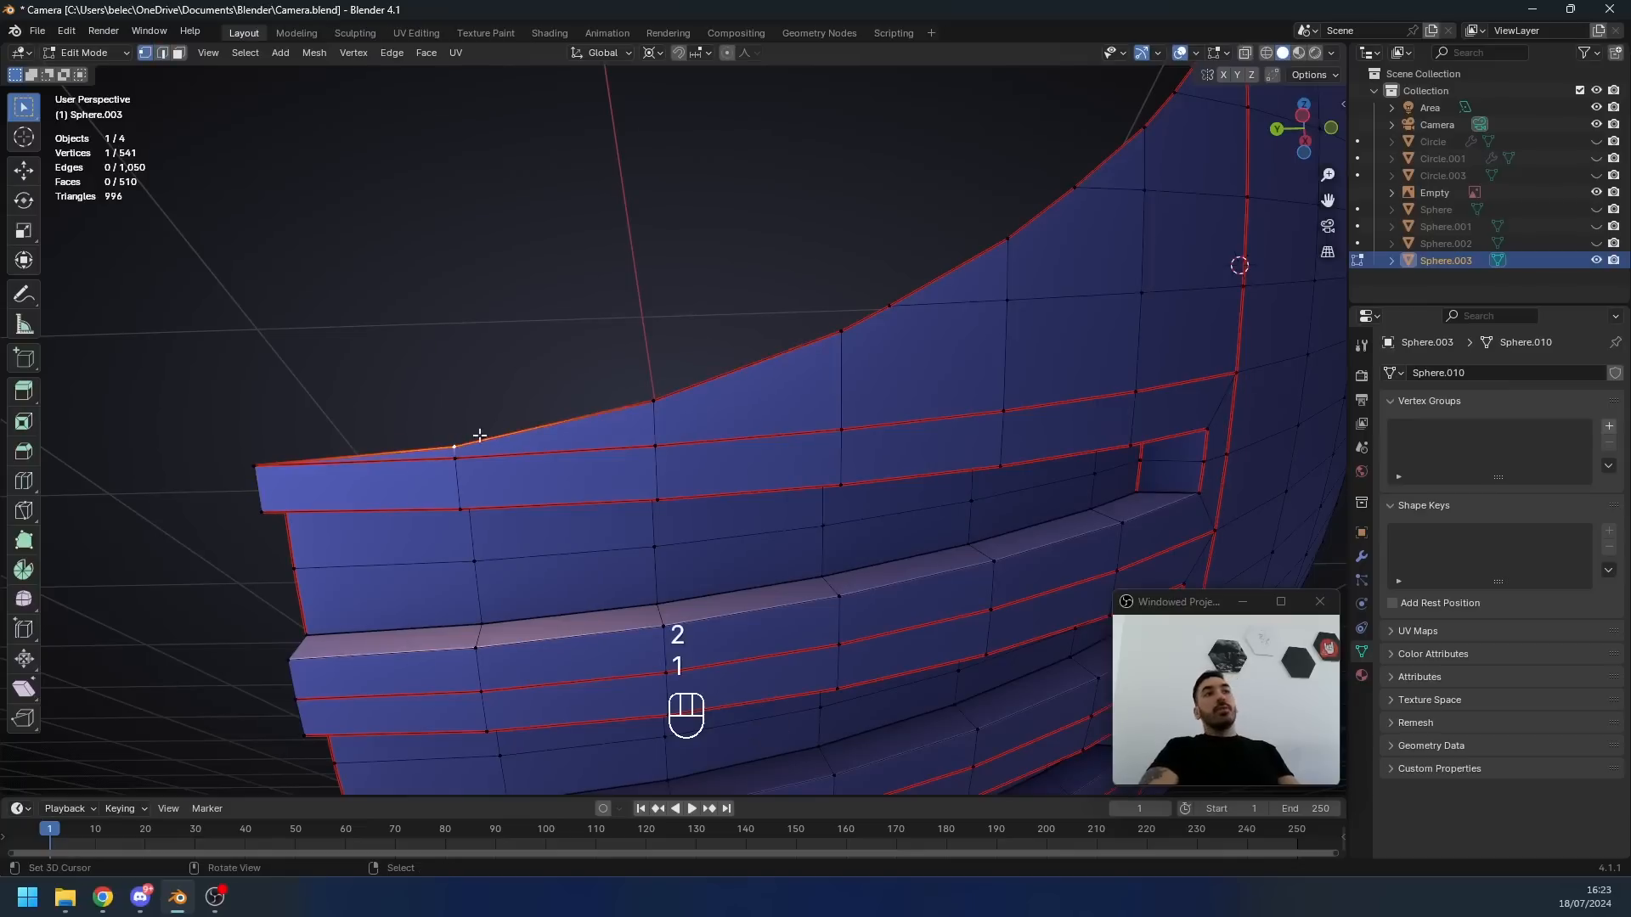
shift+middle_drag(565, 417, 365, 482)
key(2)
right_click(655, 379)
shift+right_click(692, 367)
key(1)
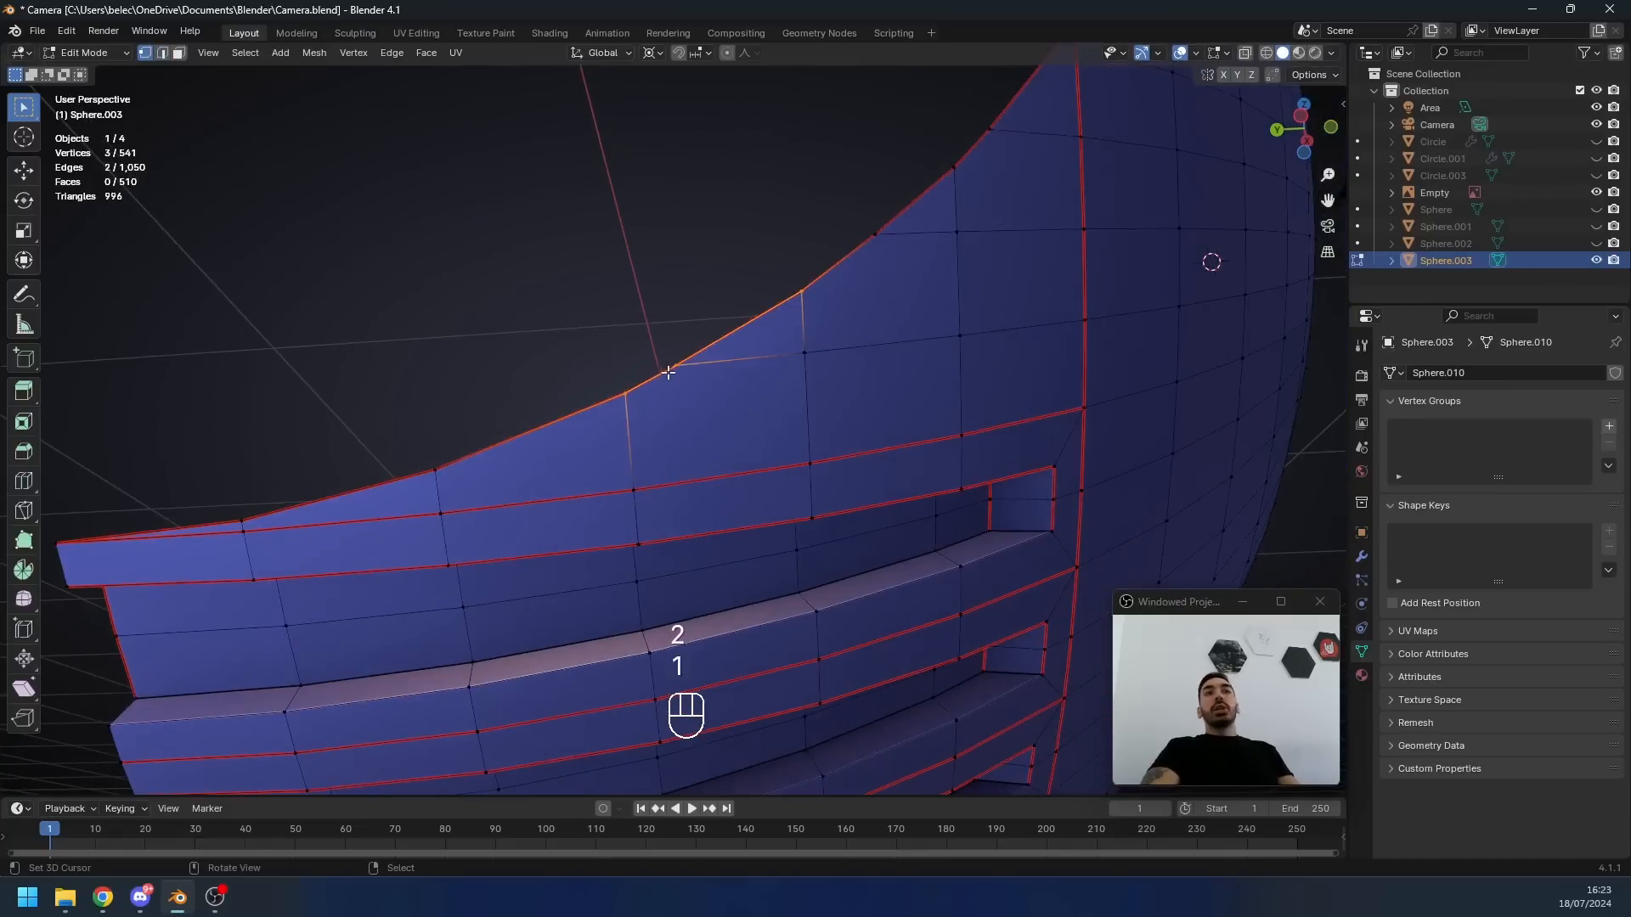
- Try sliding surplus vertices on the cut rim along their edges onto the neighbouring rim vertices
middle_drag(671, 371, 651, 400)
key(2)
shift+click(643, 414)
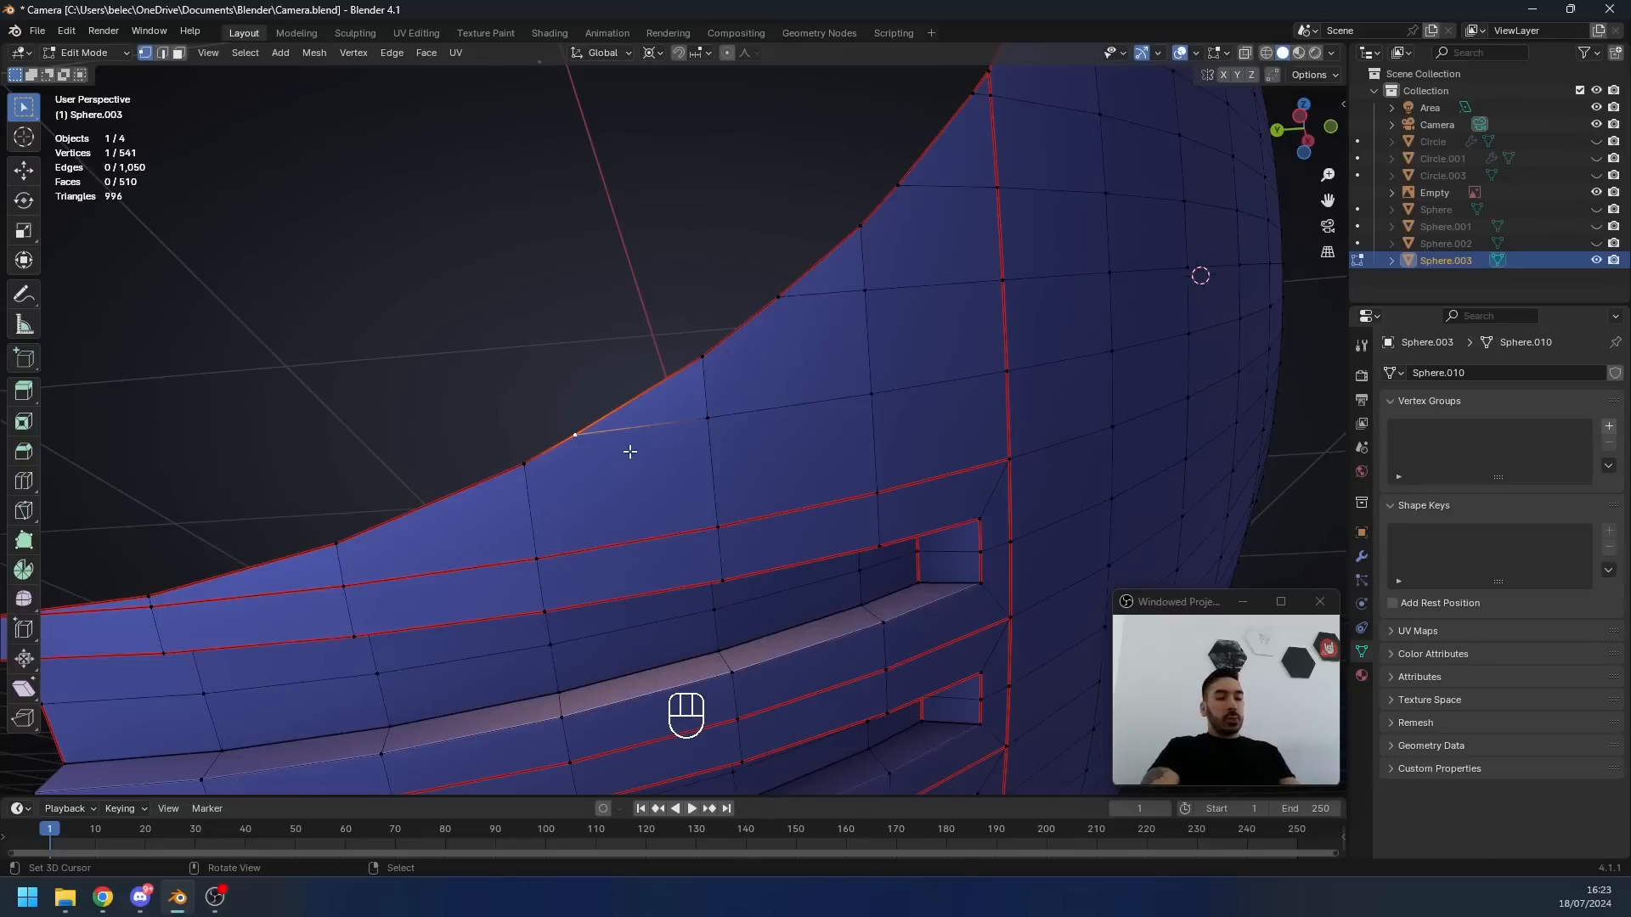
key(g)
key(g)
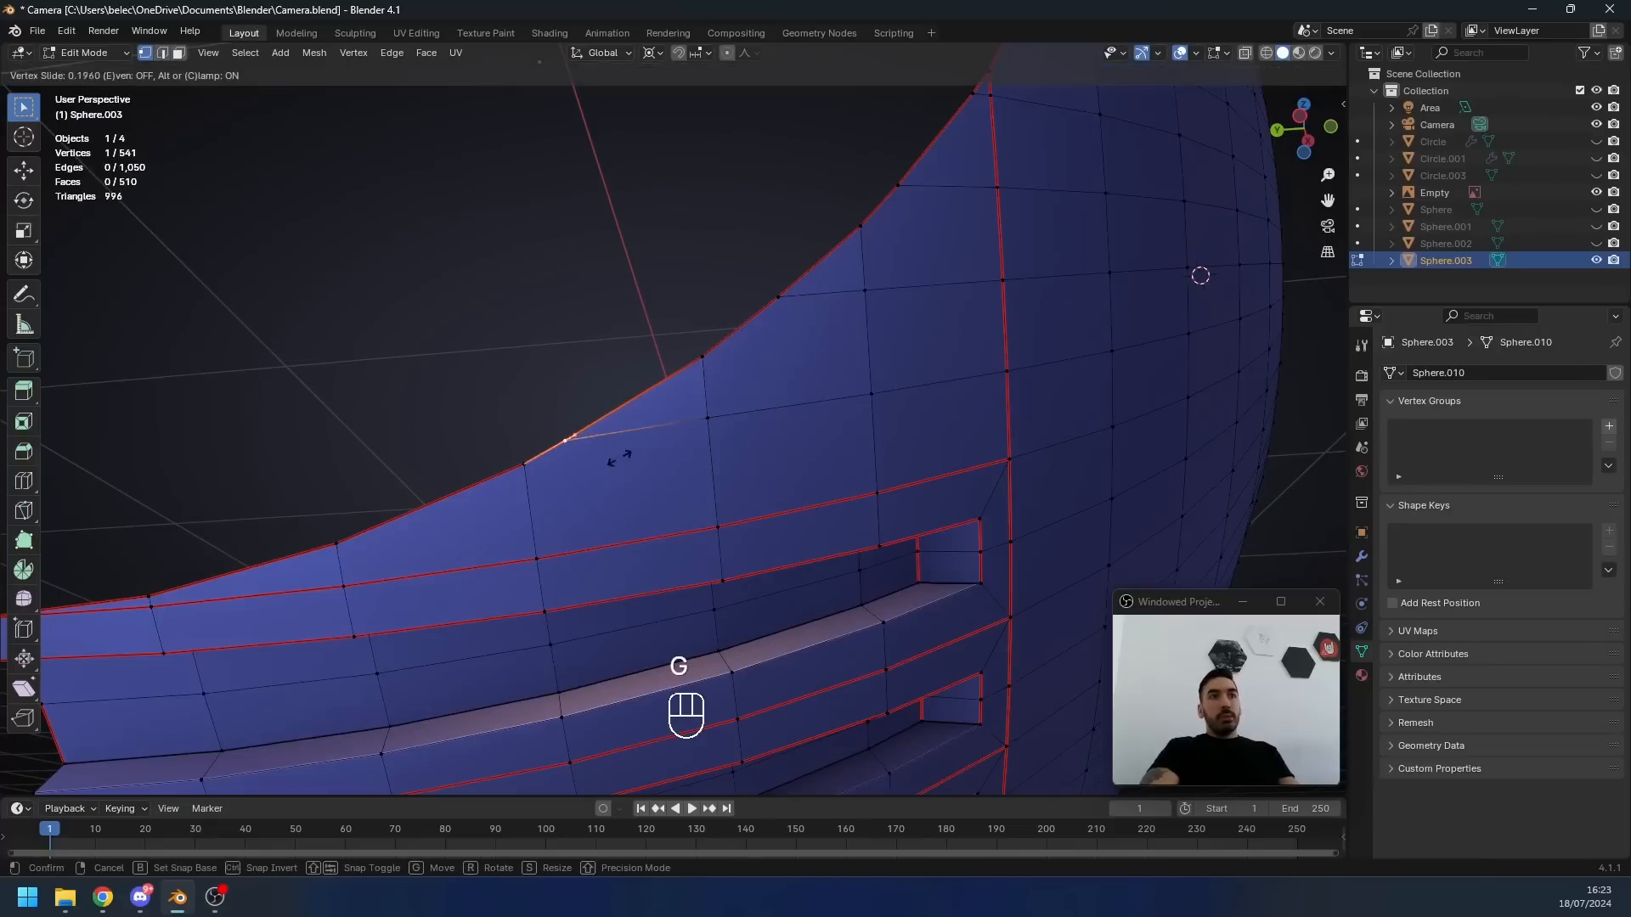
click(574, 486)
key(ctrl+z)
key(g)
key(g)
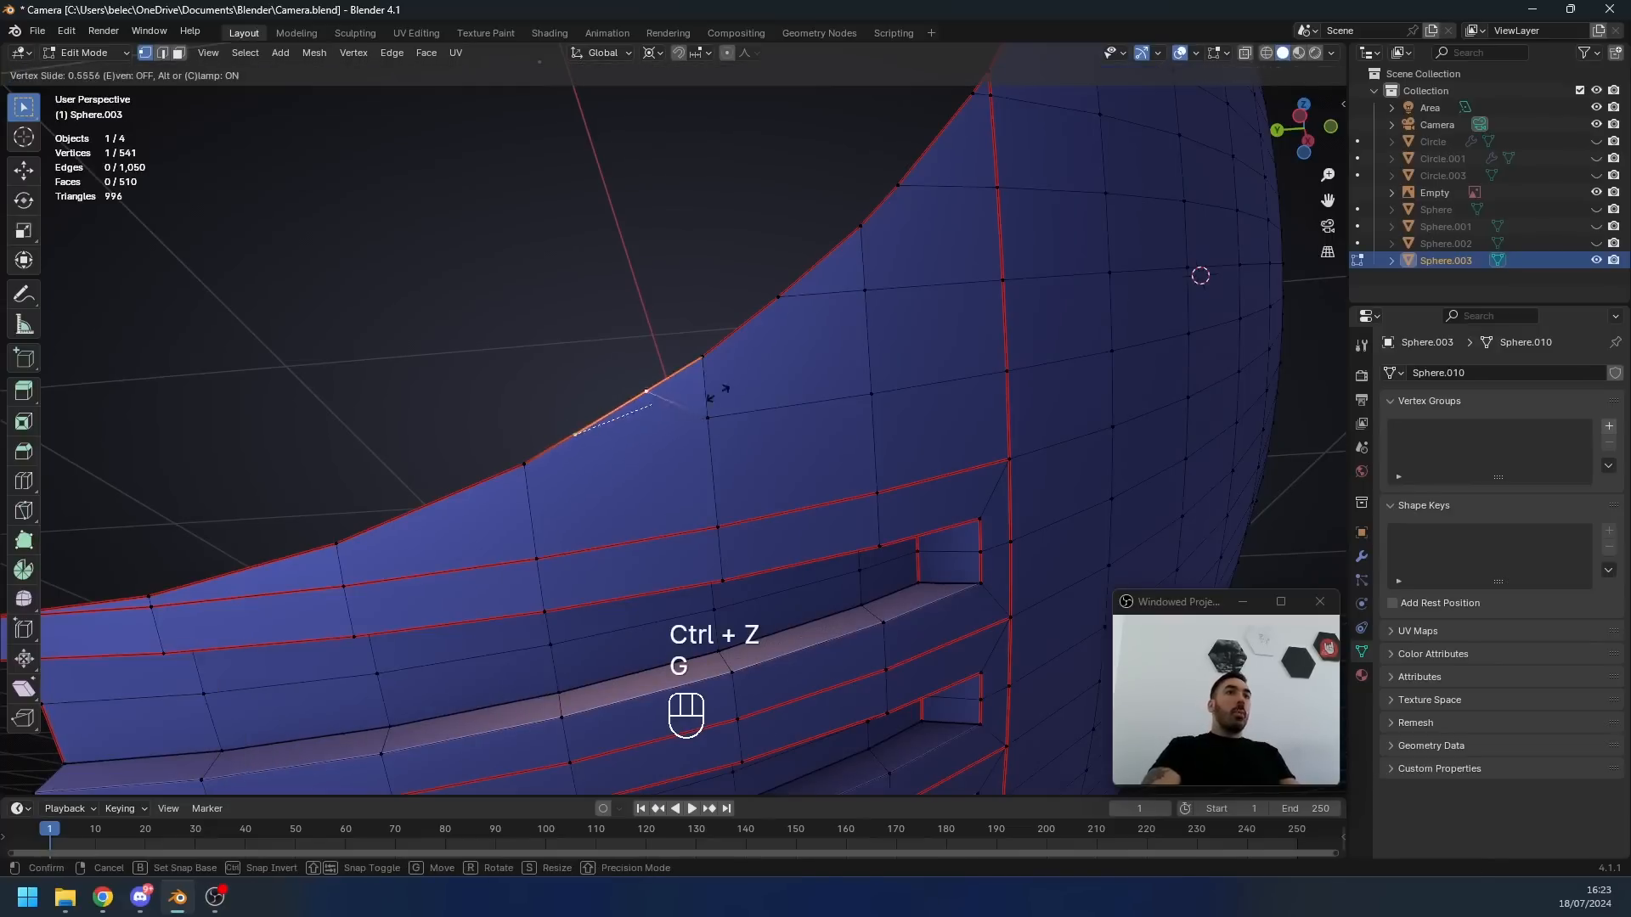
click(704, 367)
key(g)
key(g)
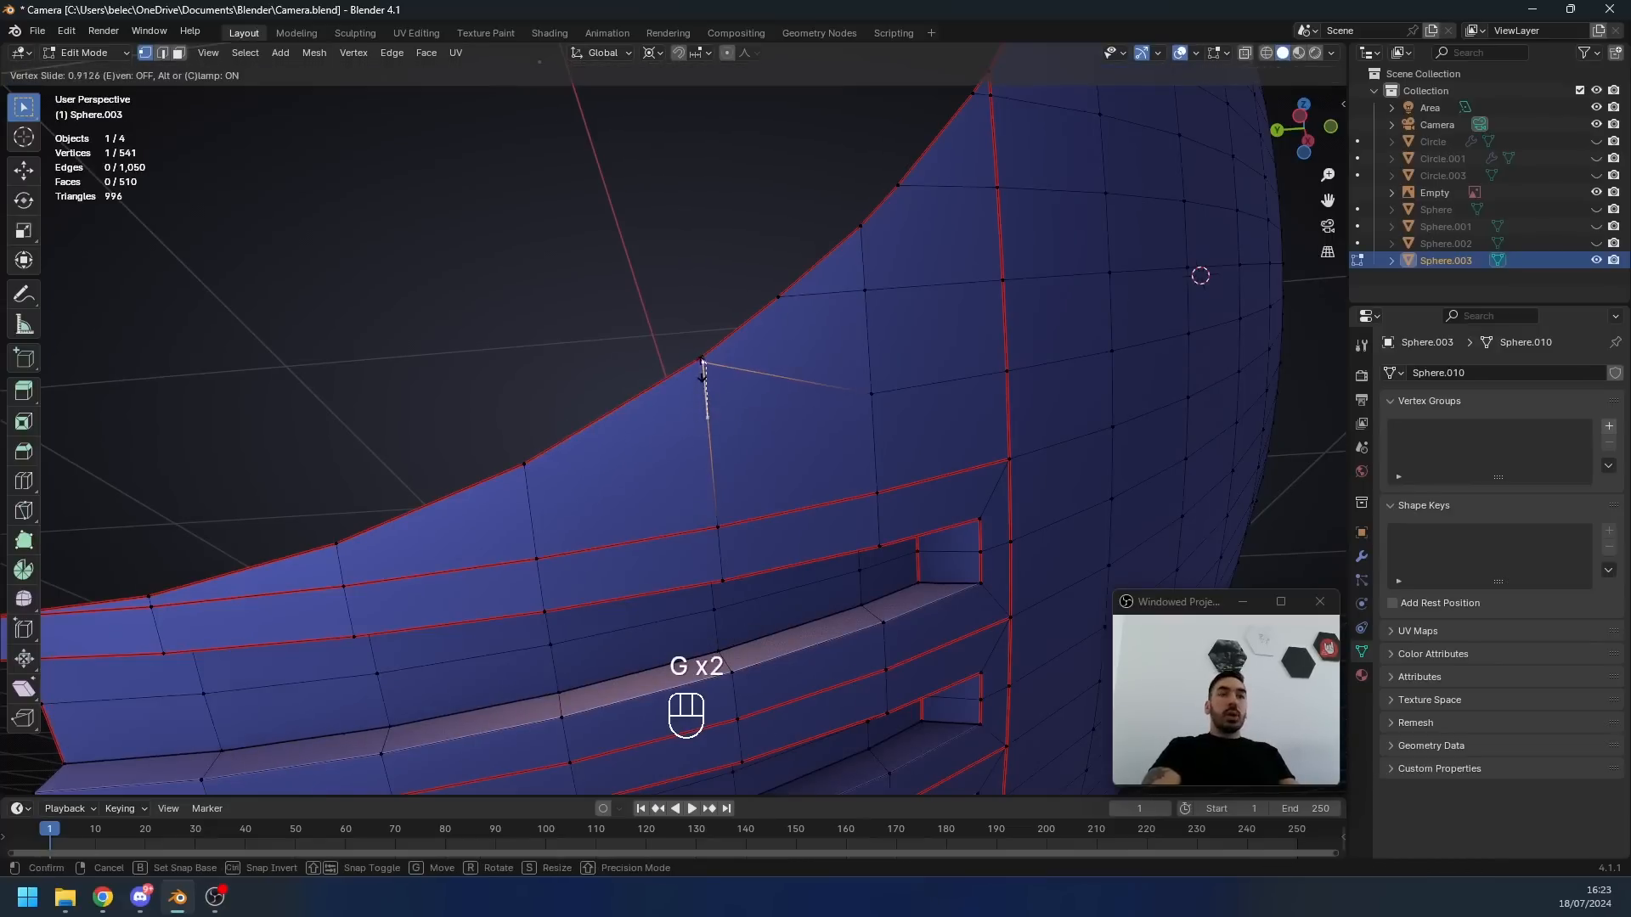
click(699, 348)
- Undo the trial vertex slides on the cut rim
key(ctrl+z)
key(ctrl+z)
key(ctrl+z)
key(ctrl+z)
key(ctrl+z)
key(ctrl+z)
key(ctrl+z)
key(ctrl+z)
- Slide the surplus rim vertex down onto its lower neighbour with factor 1 and merge overlapping vertices by distance
key(g)
key(g)
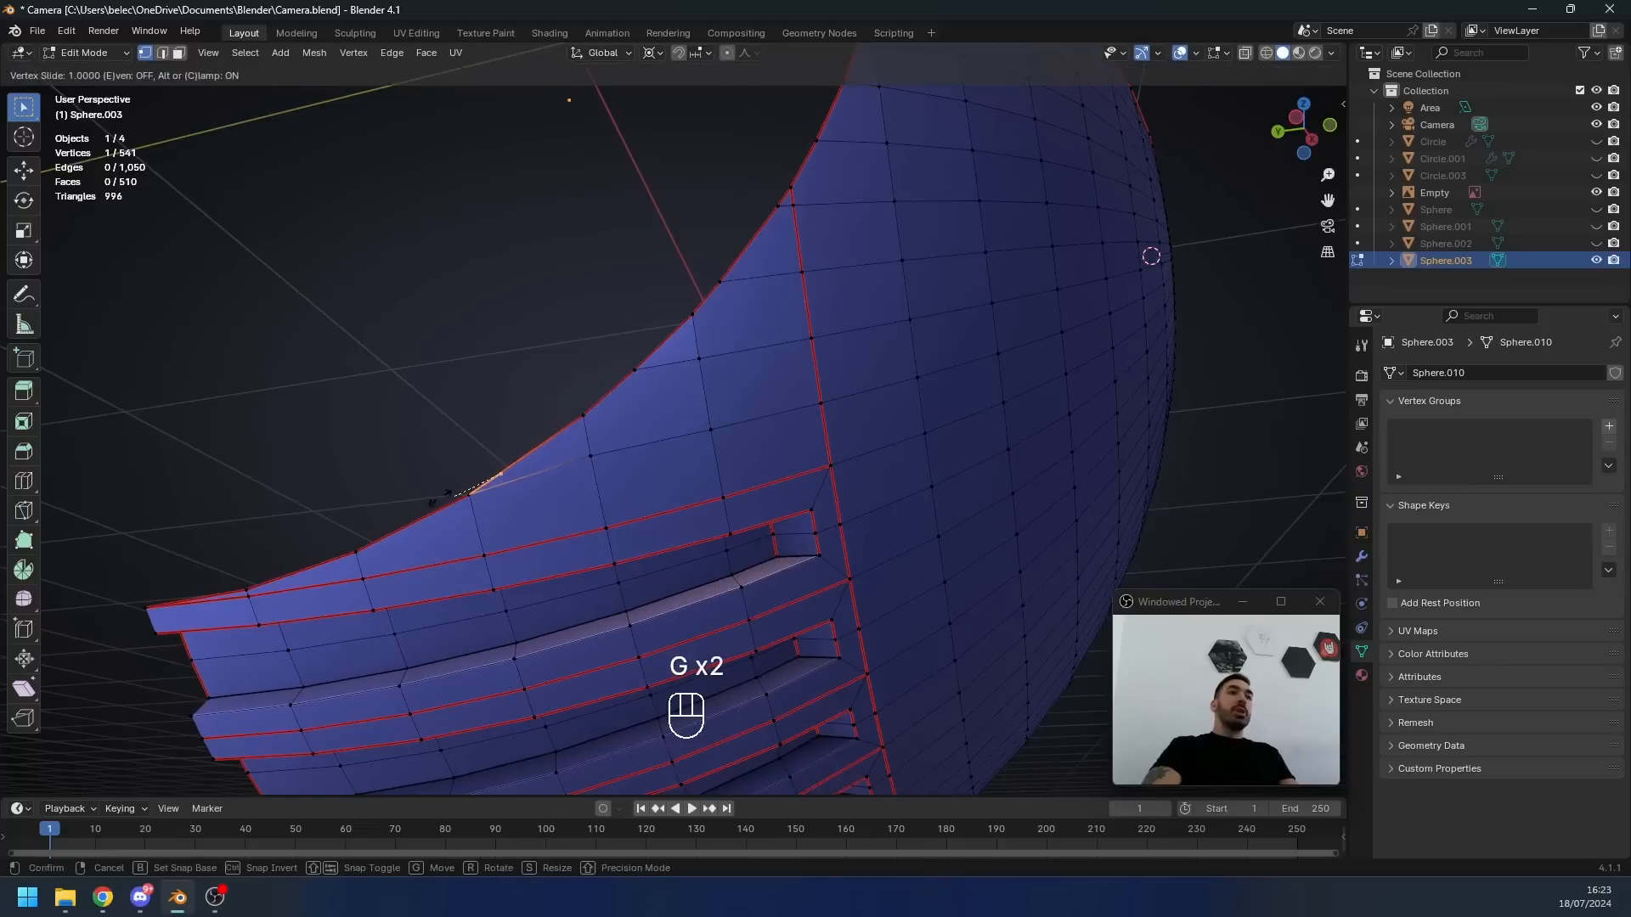
click(439, 498)
key(a)
key(a)
key(shift+w)
- Slide the next surplus rim vertex up onto its upper neighbour with factor 1, and clear the overlap by merging by distance
click(546, 447)
key(g)
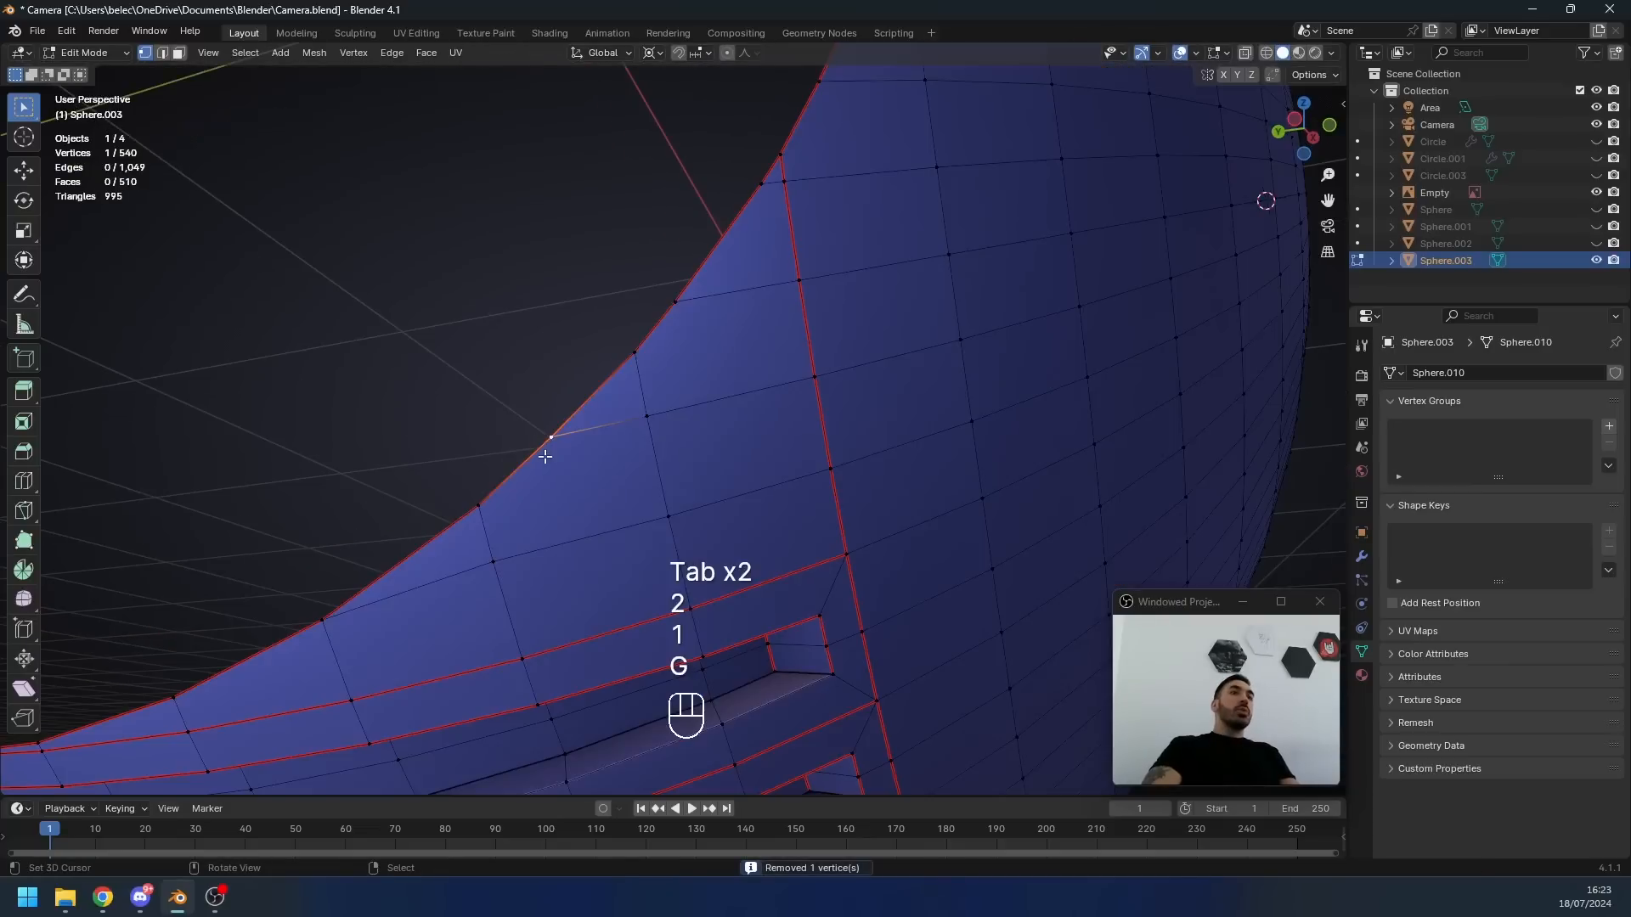
key(g)
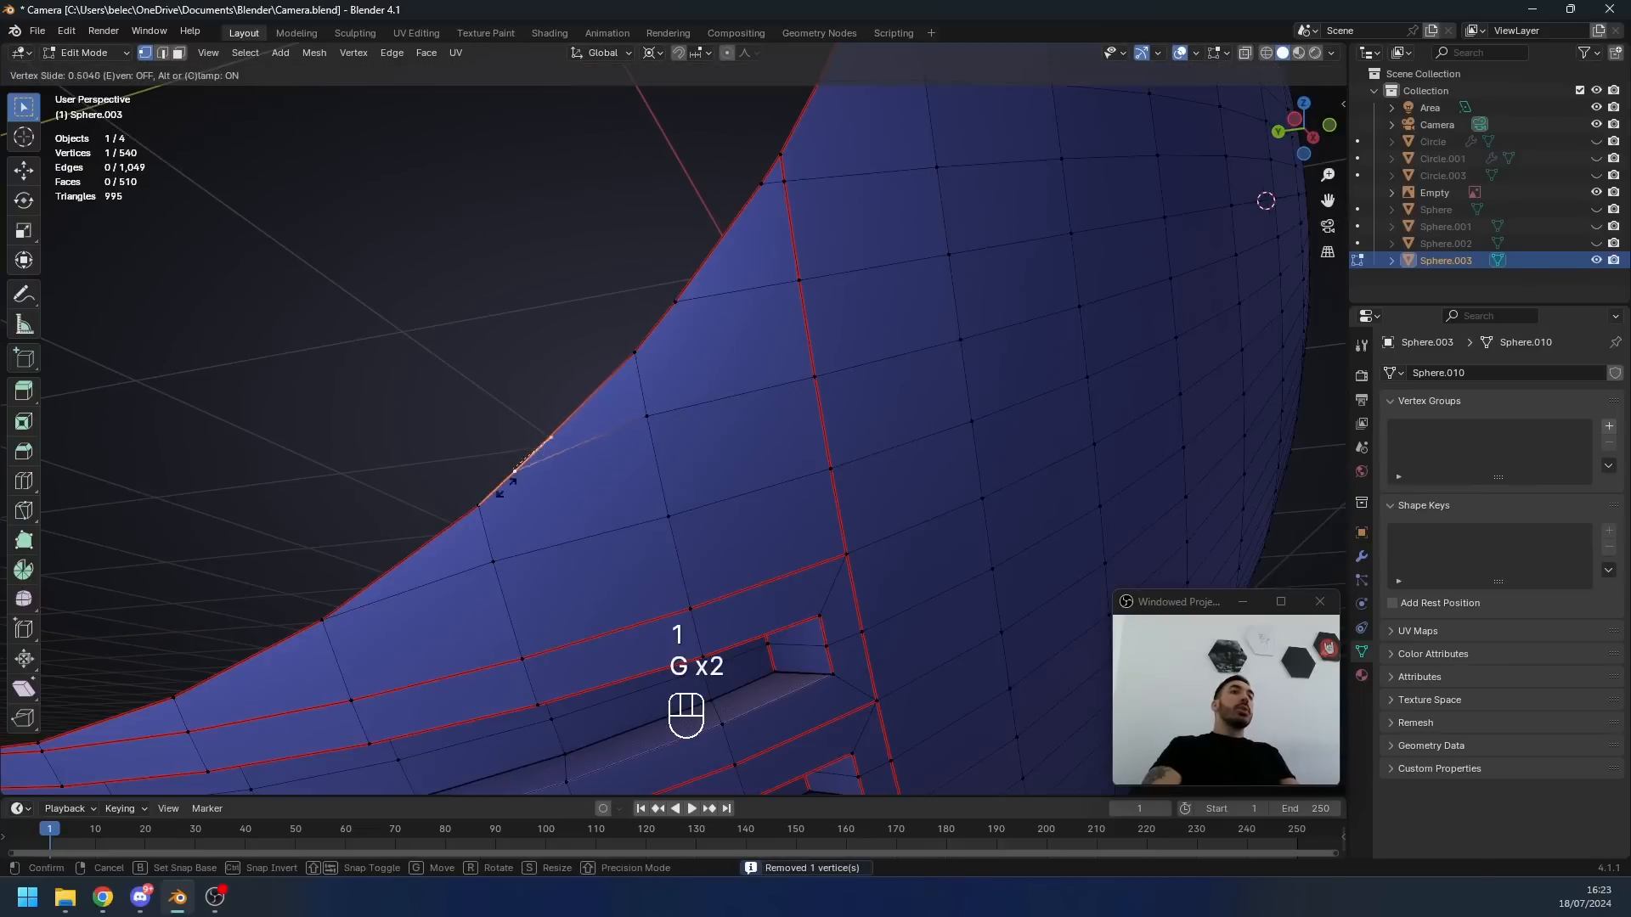
click(611, 339)
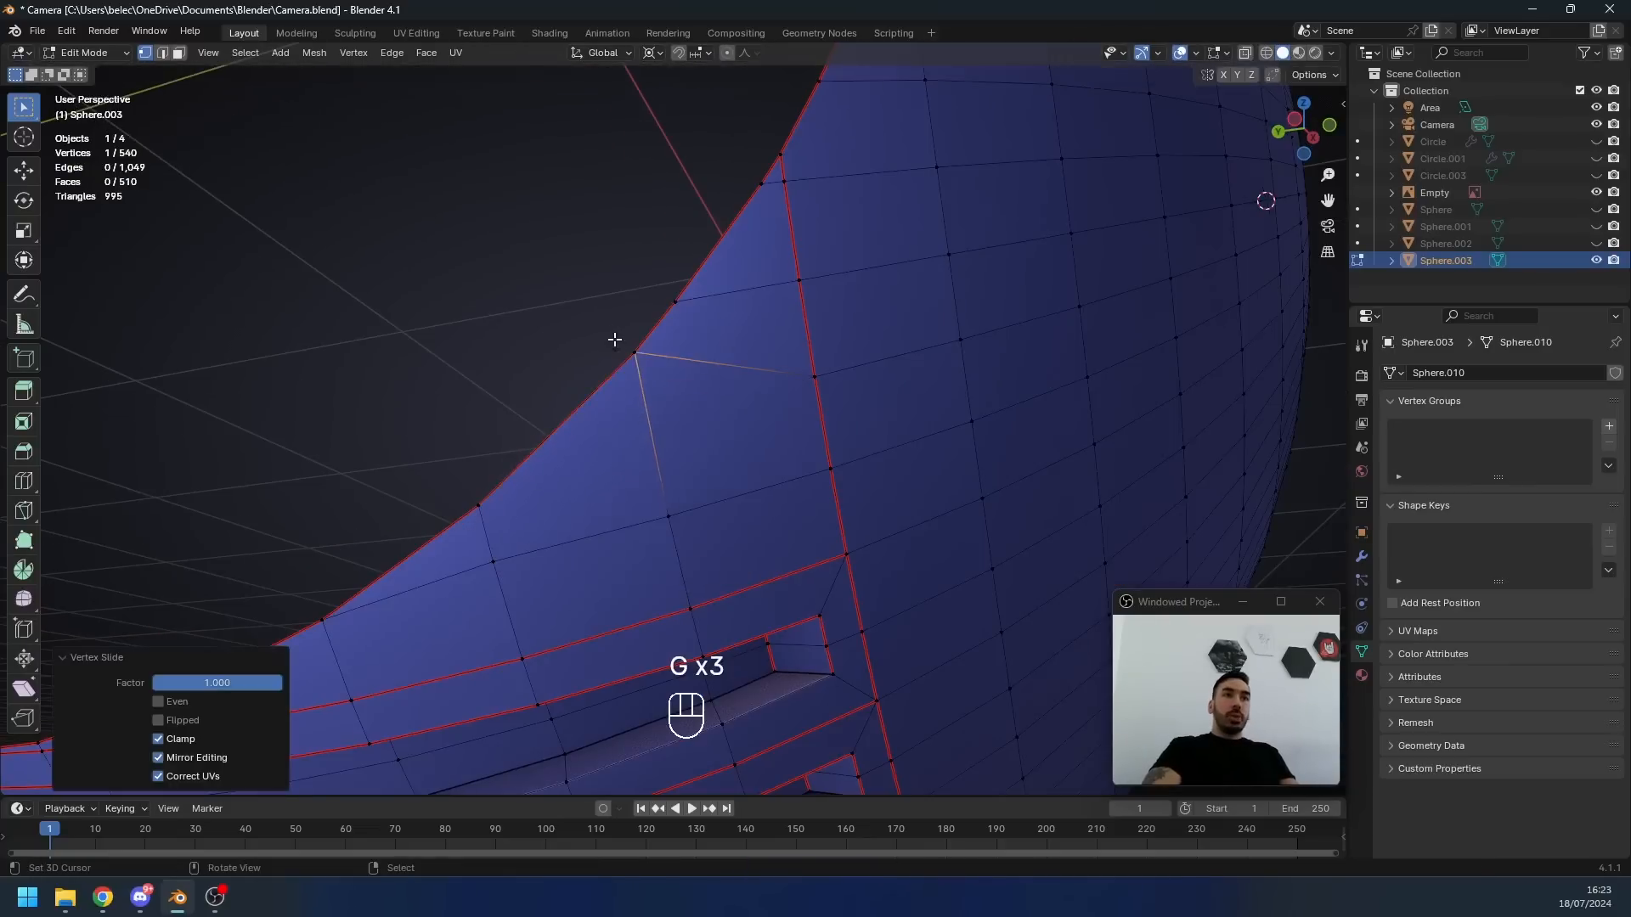
key(a)
key(a)
- Slide the vertices near the upper end of the slot-side seam onto their neighbours and merge the overlaps by distance
key(g)
key(g)
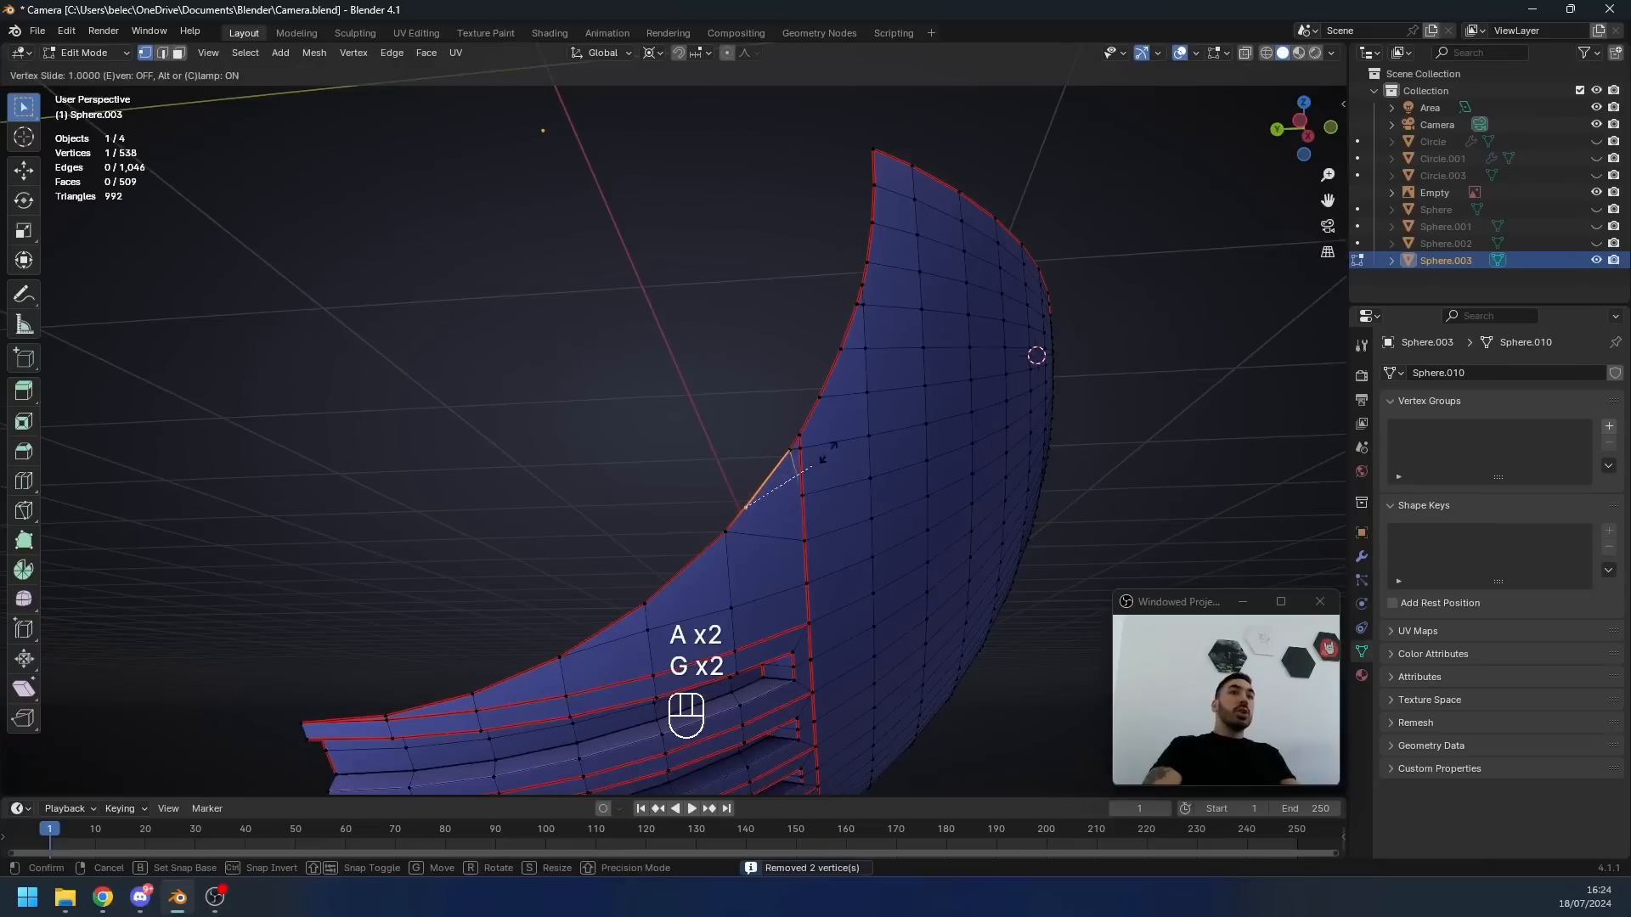
click(828, 453)
shift+middle_drag(805, 436, 668, 427)
scroll(667, 450, up, 4)
click(666, 531)
key(g)
key(g)
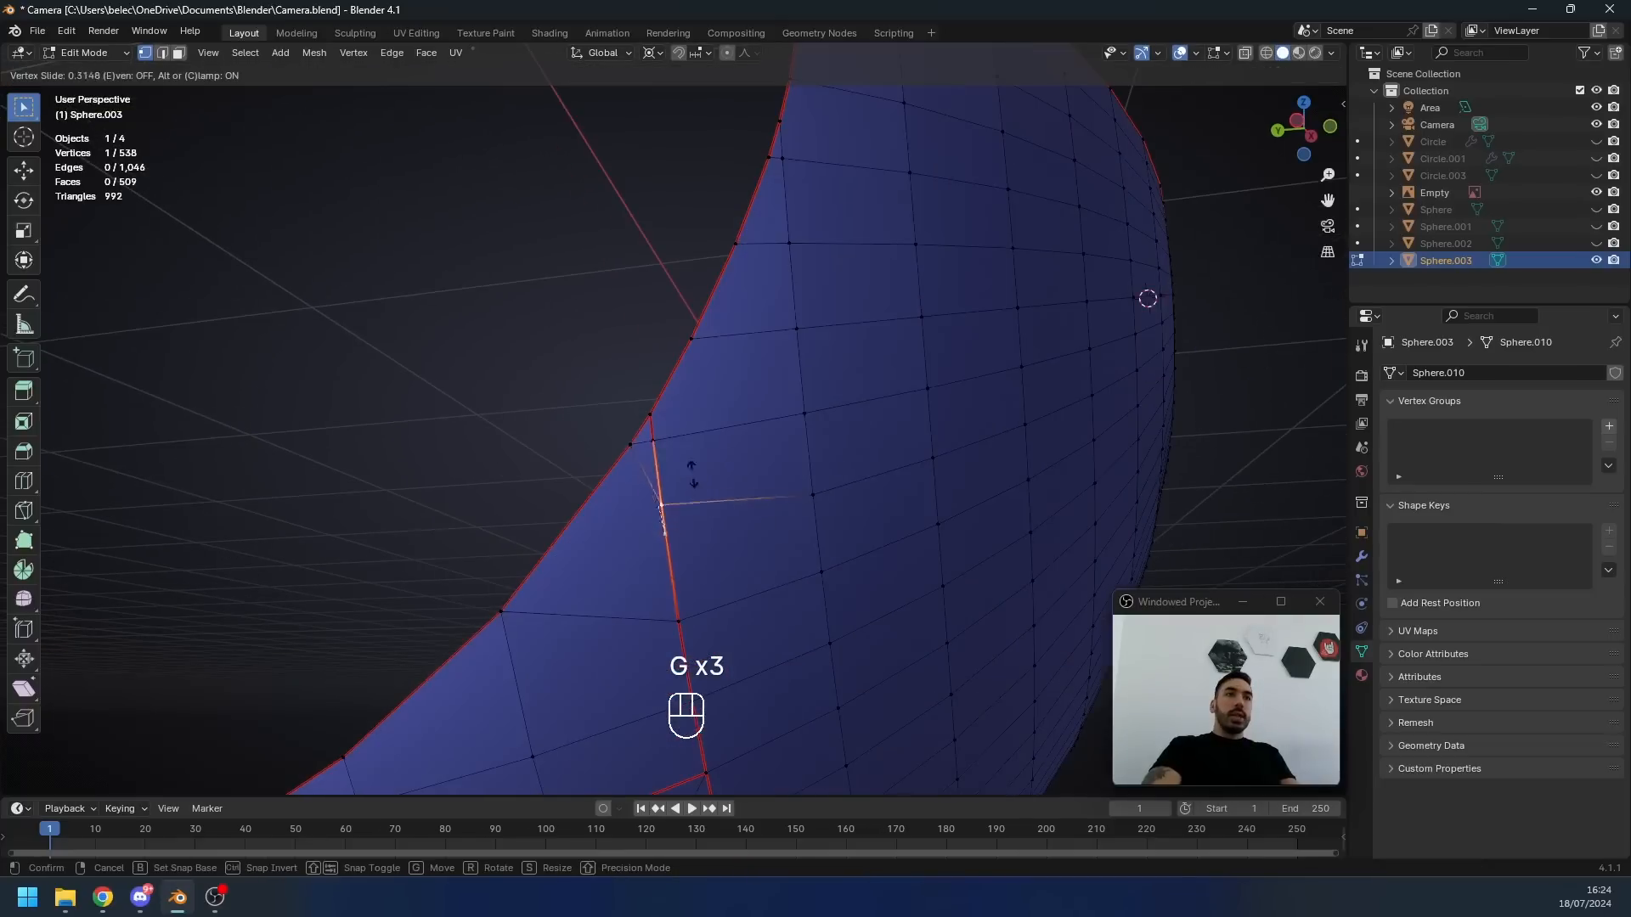
click(666, 450)
key(a)
key(a)
key(shift+w)
- Try sliding the top vertex of the slot-side seam up to the seam's end on the cut rim
right_click(656, 439)
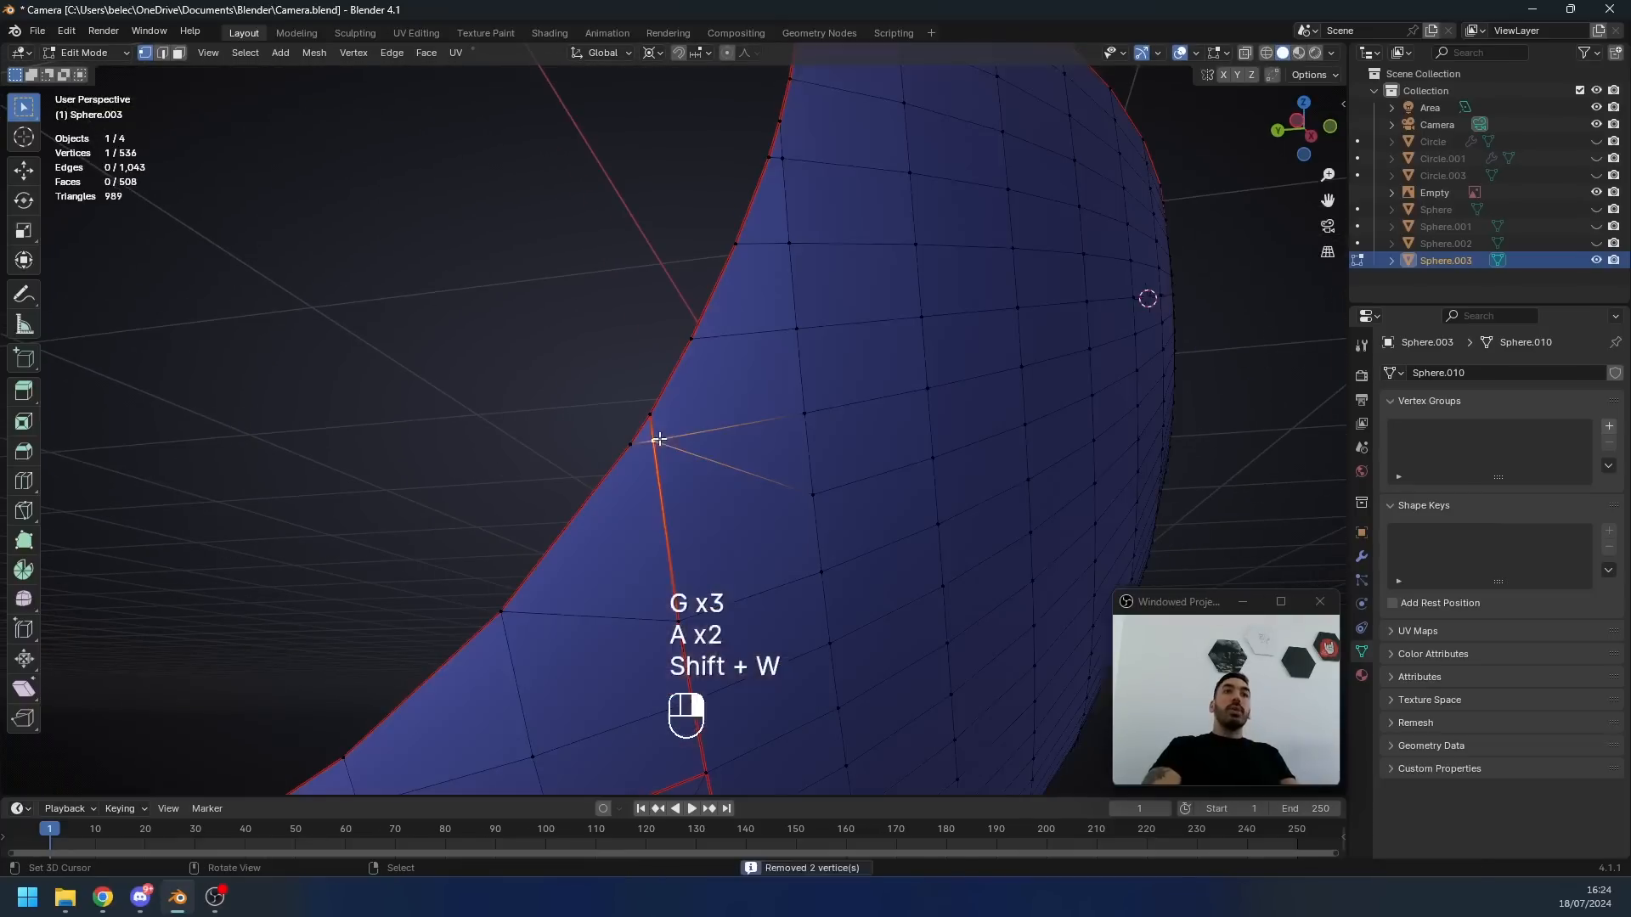
key(g)
key(g)
click(650, 420)
key(g)
- Slide the surplus cut-rim vertices onto their neighbours again, merge the overlaps by distance and select the whole mesh
key(a)
key(a)
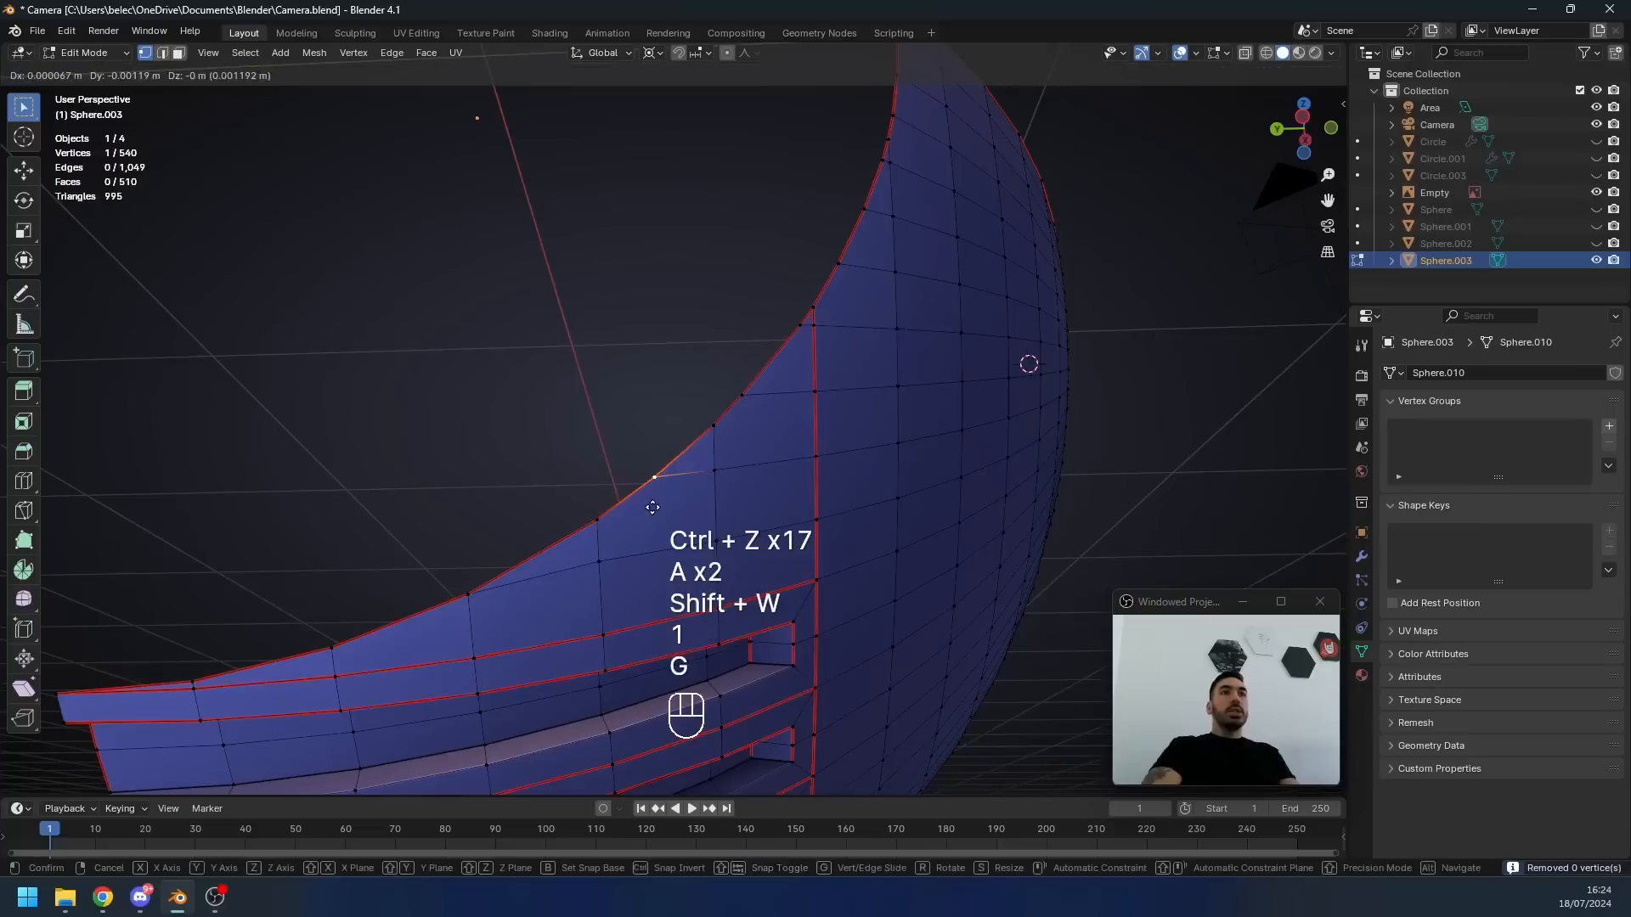
click(739, 414)
key(g)
click(714, 444)
key(a)
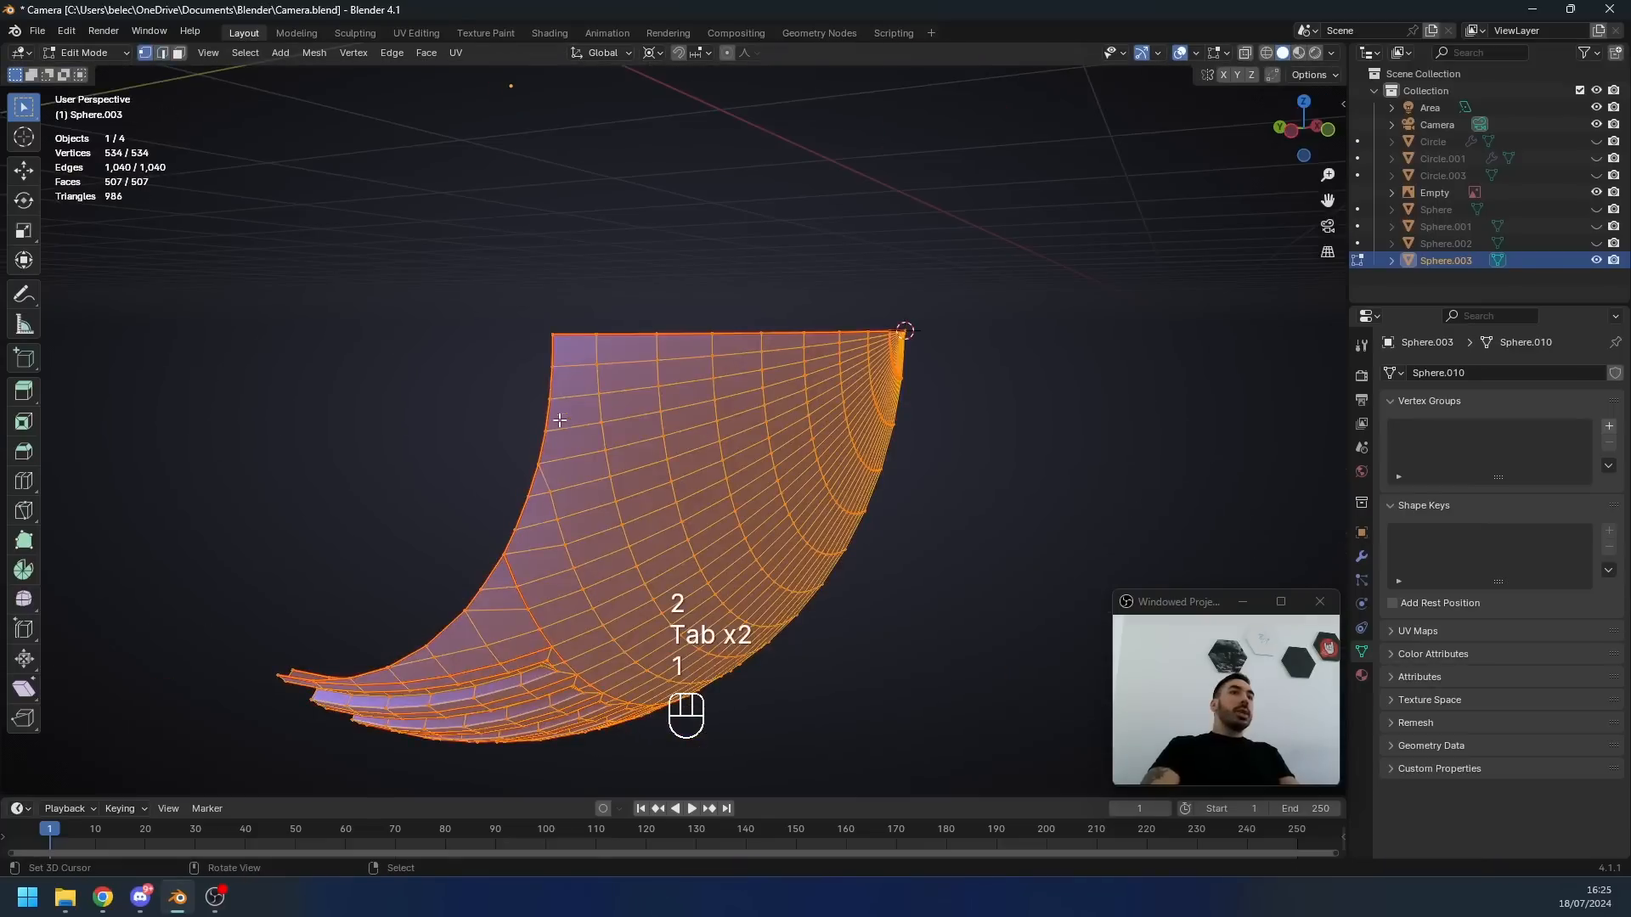
- Check the cleaned cut rim near the slot-side seam and switch the mesh to face selection
middle_drag(536, 413, 691, 411)
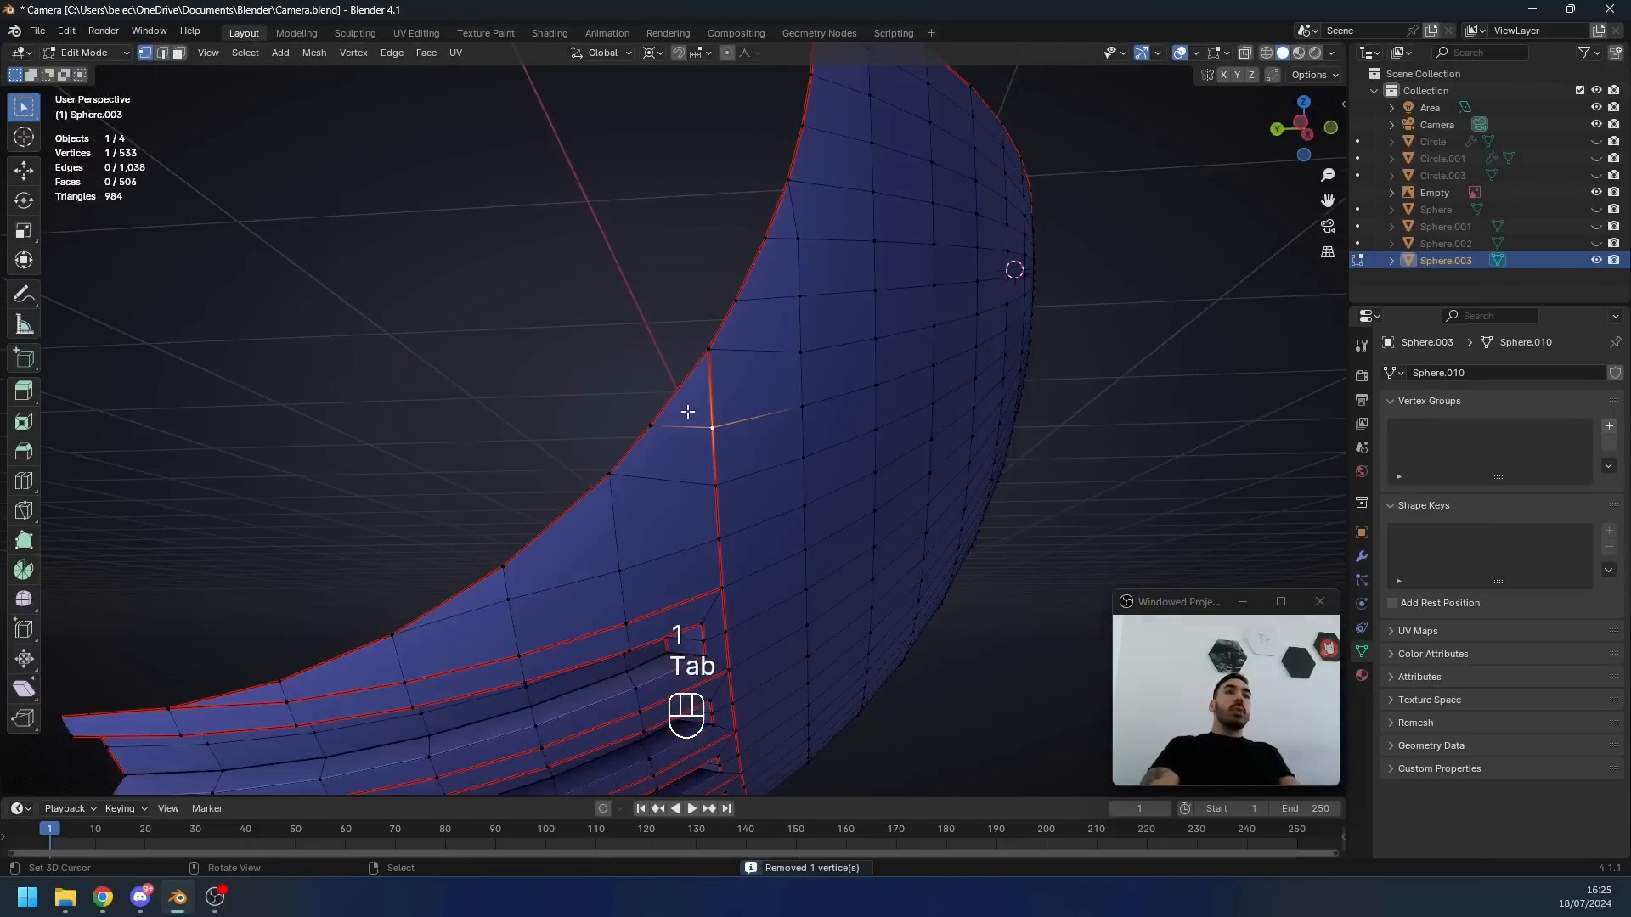
key(Tab)
key(Tab)
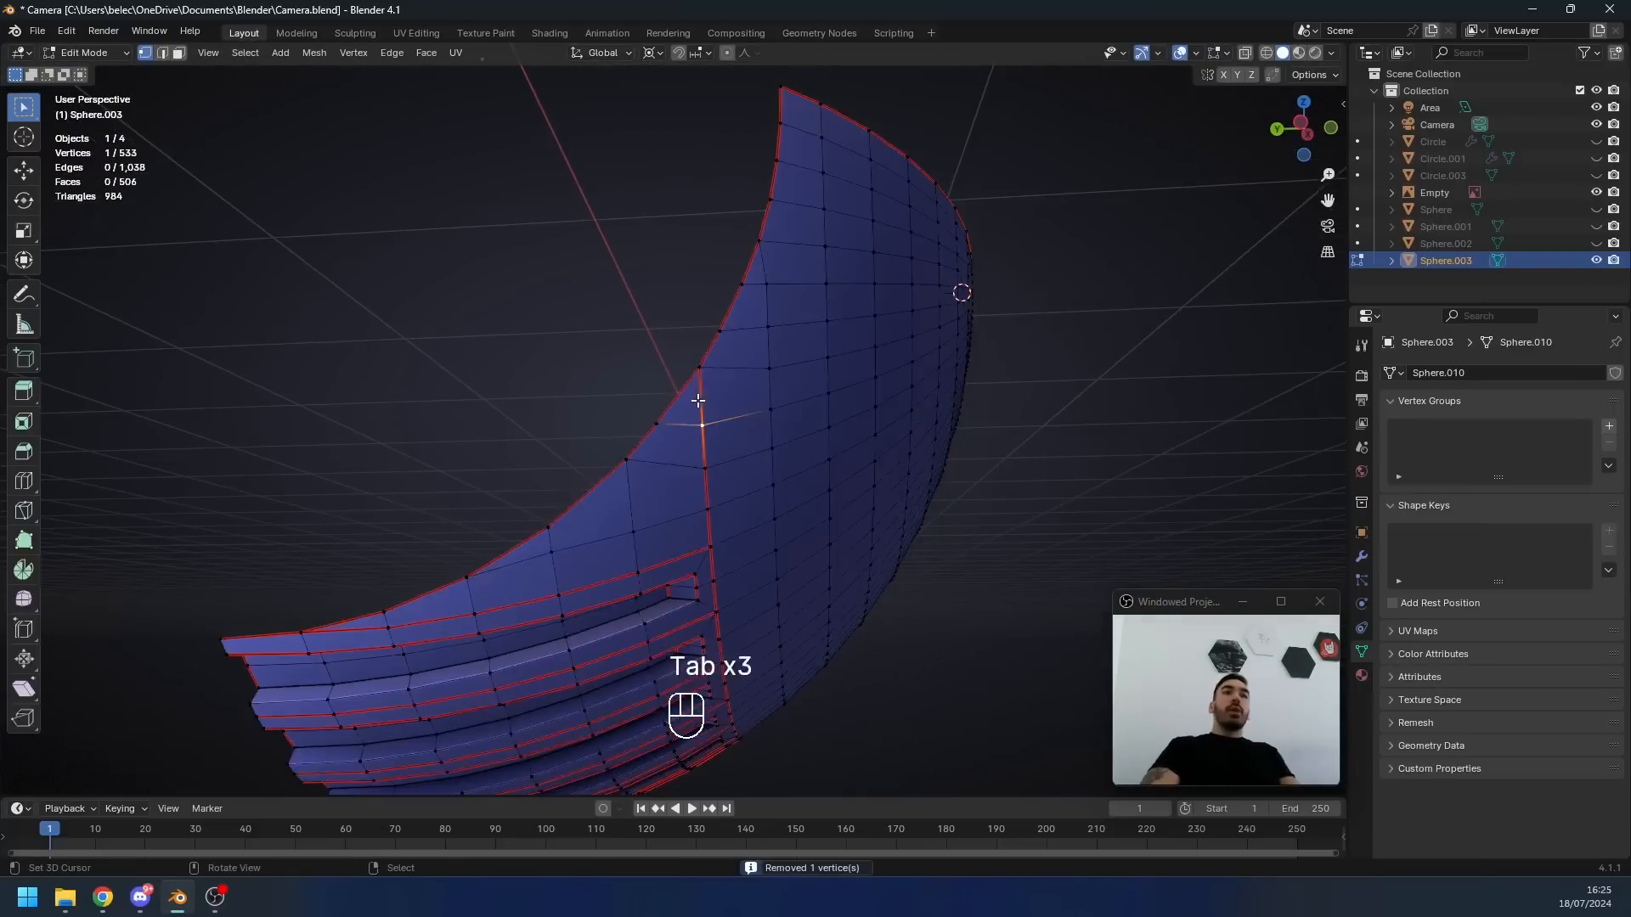
key(3)
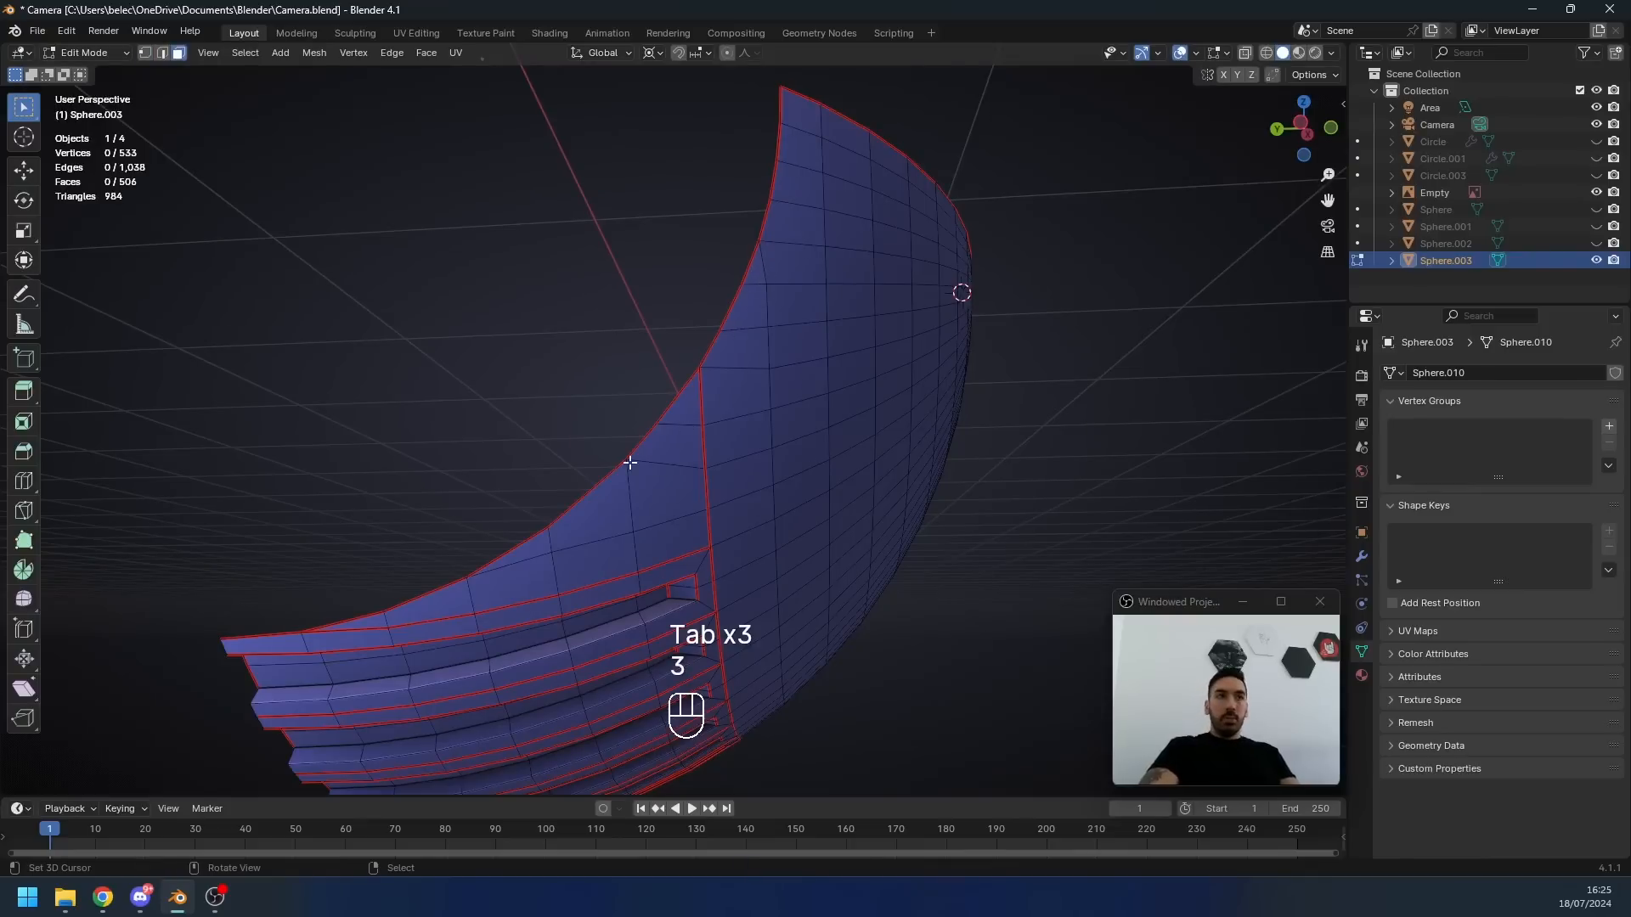
- Merge the whole bowl mesh's overlapping vertices by distance and save the file
key(1)
scroll(635, 469, up, 2)
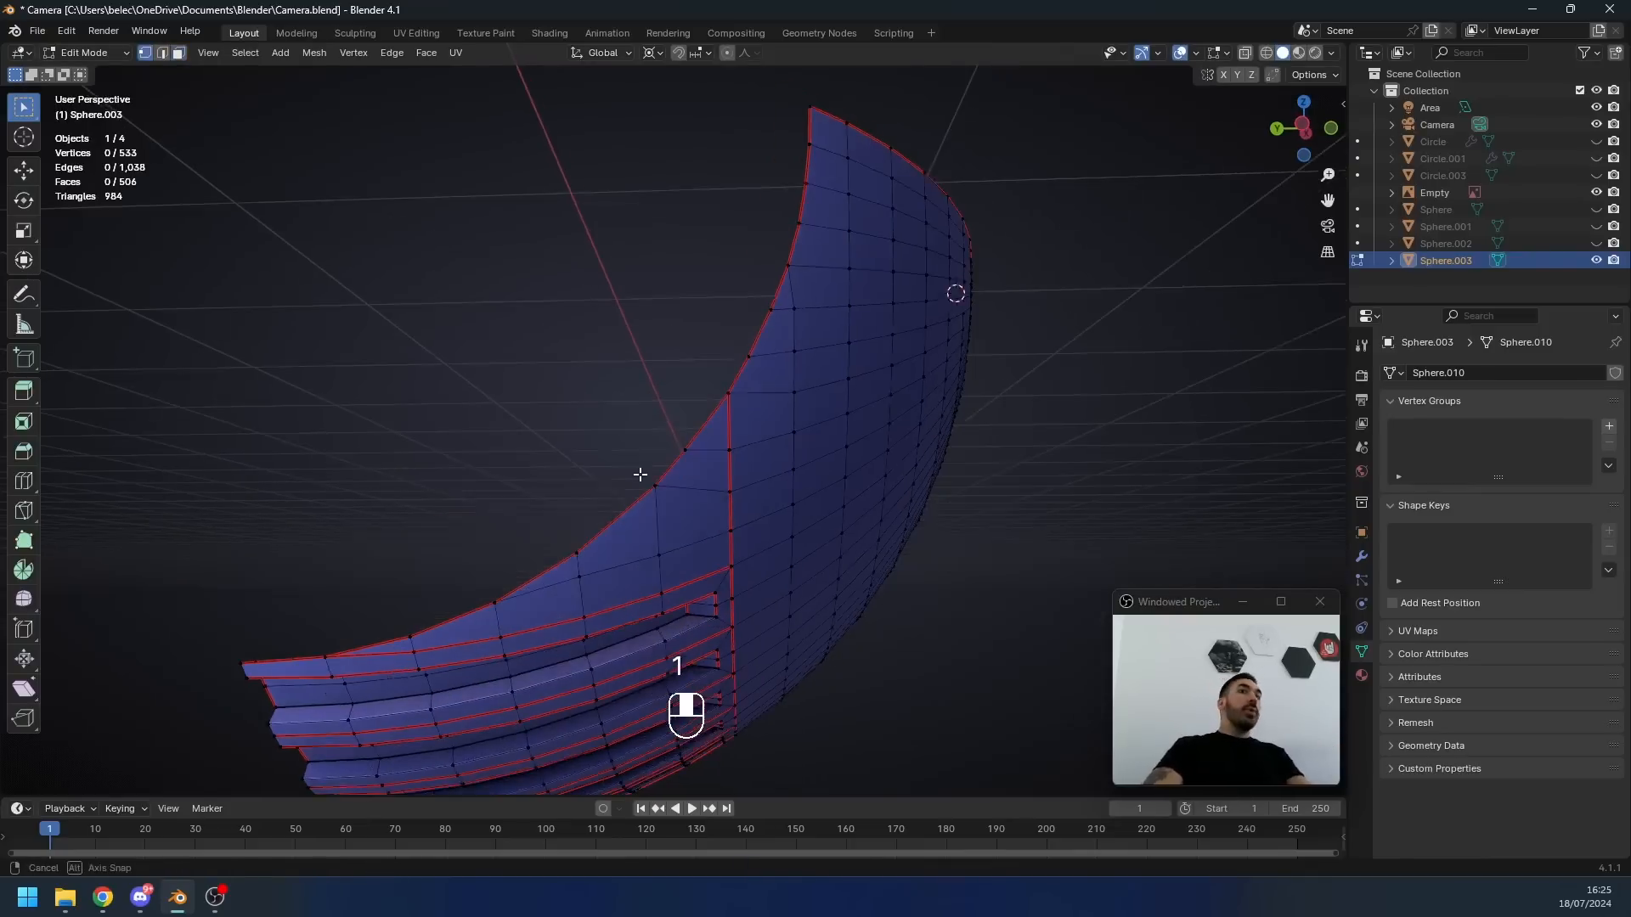
scroll(653, 497, up, 2)
key(a)
key(shift+w)
scroll(679, 489, down, 4)
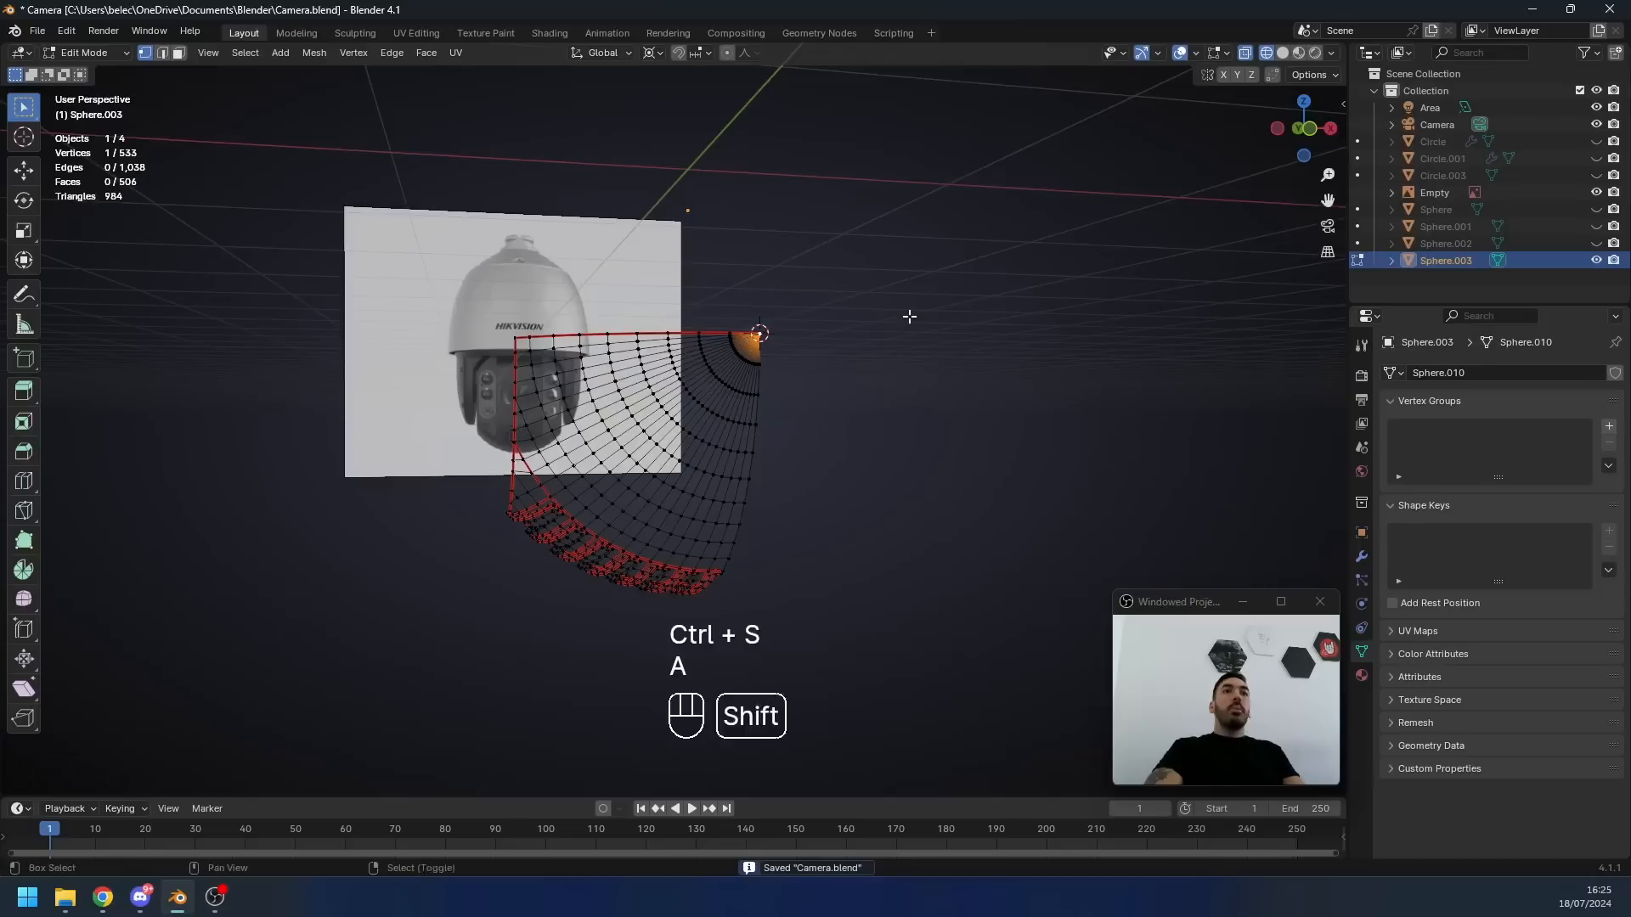
- Snap the 3D cursor to the vertex at the smooth panel's pole and select the whole mesh
key(shift+s)
click(904, 326)
key(z)
key(a)
key(a)
middle_drag(789, 410, 895, 476)
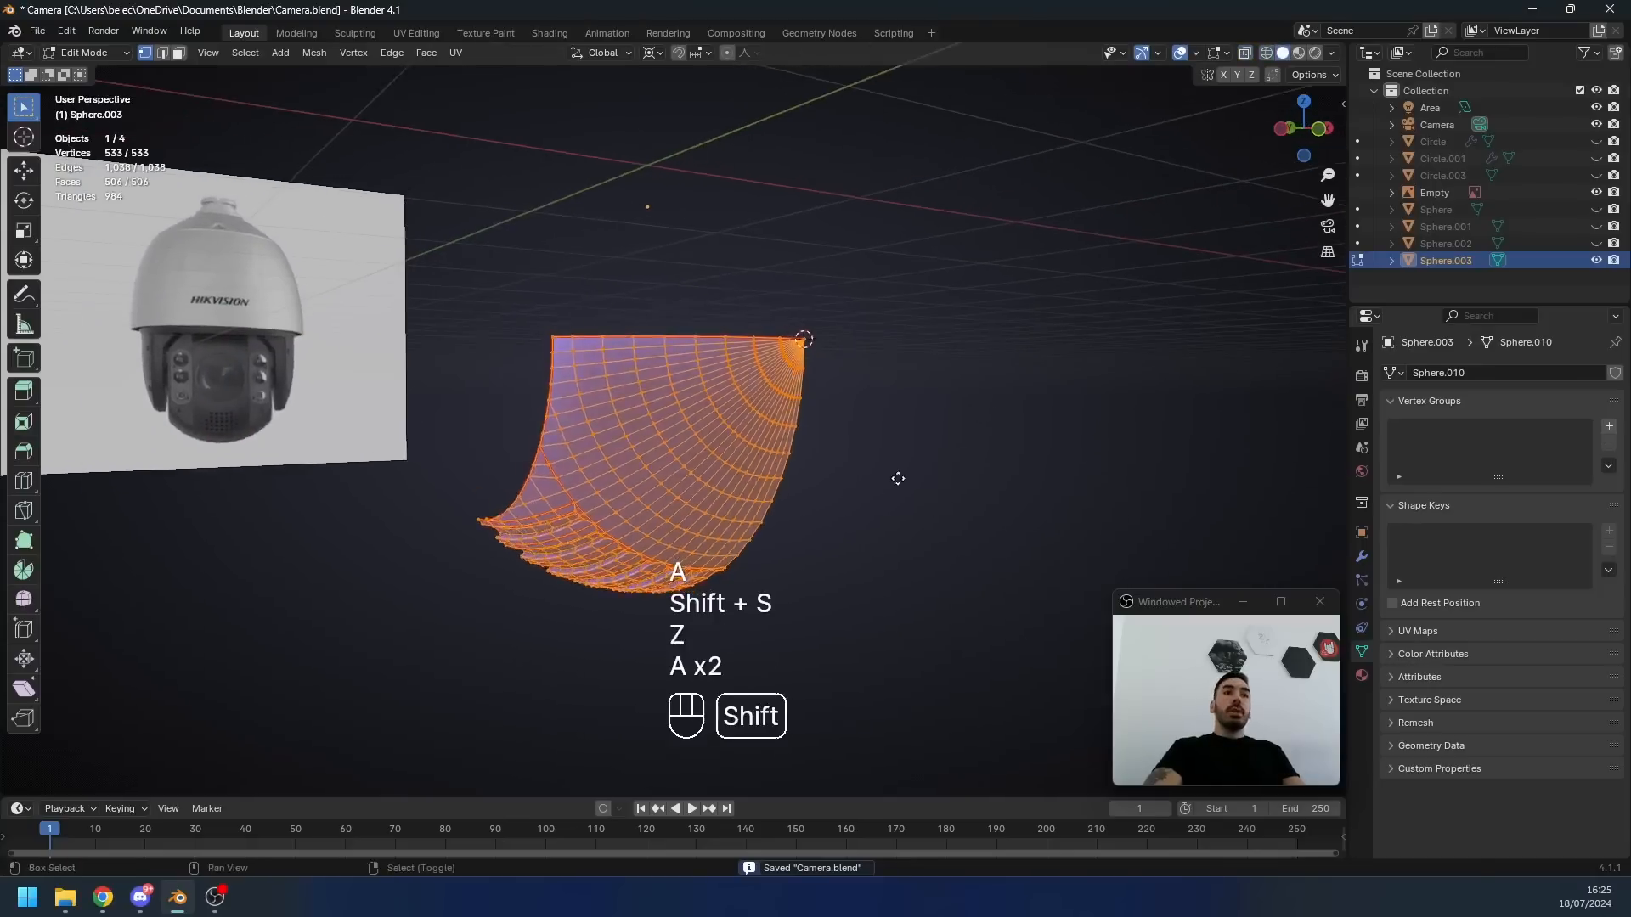
- Duplicate the bowl section, mirror the copy with X scale -1 and recalculate its normals
key(shift+d)
text(sx-1)
key(Return)
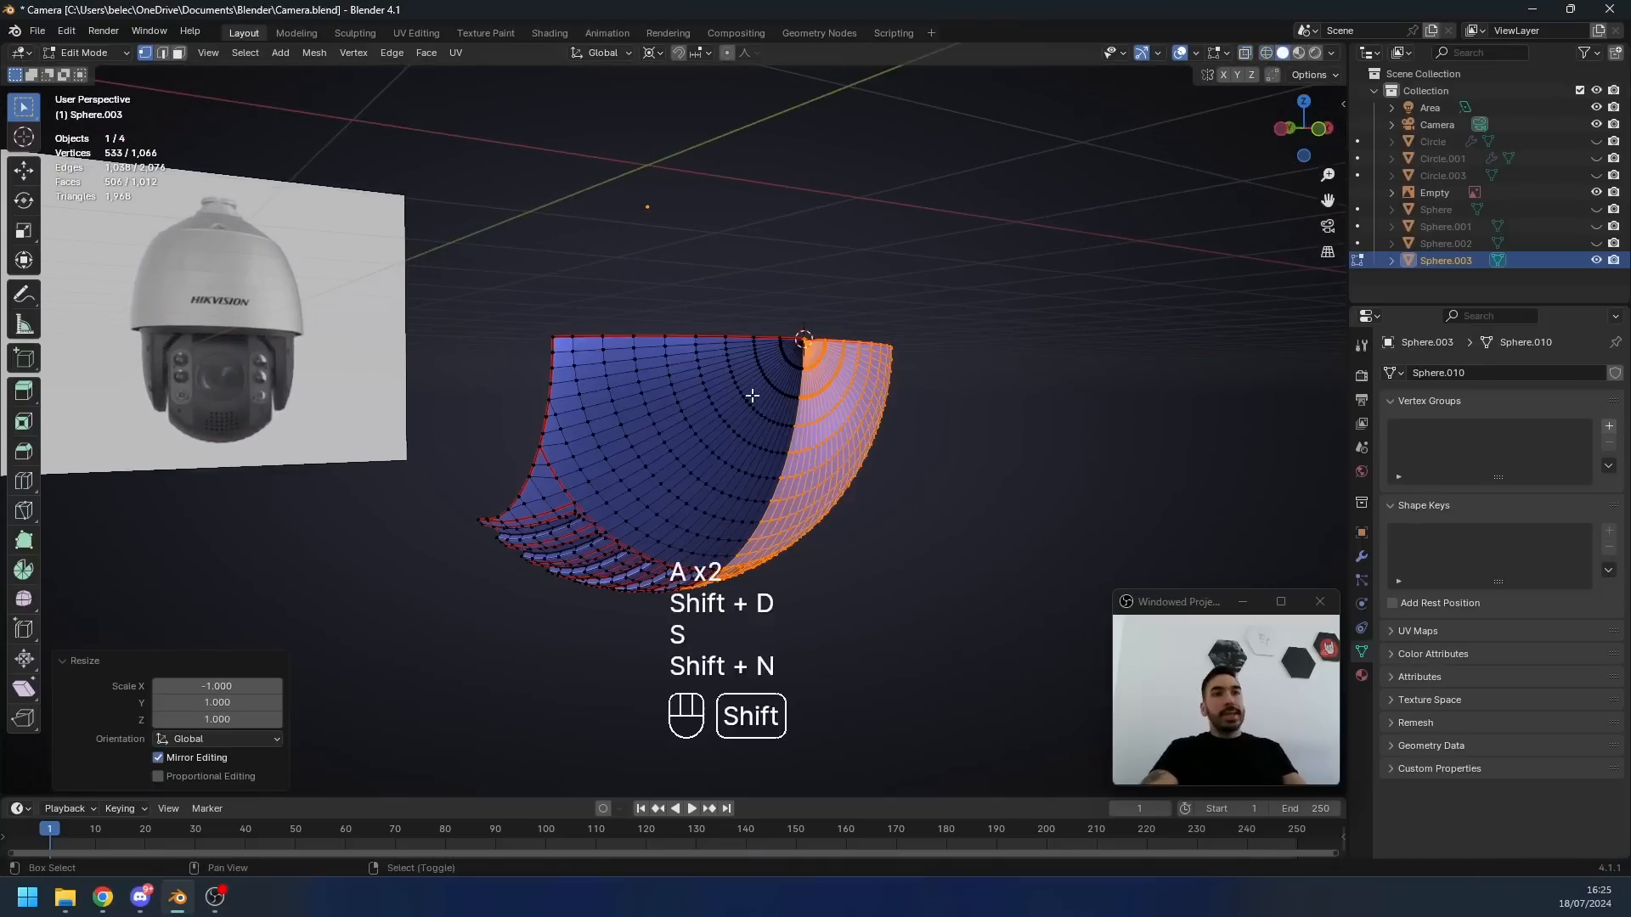
key(ctrl+n)
middle_drag(847, 412, 775, 416)
- Select both halves of the bowl section and merge their overlapping vertices by distance
key(a)
key(a)
key(shift+w)
key(Tab)
- Snap the 3D cursor to the top corner vertex of the slotted strip's open edge on the cut rim
middle_drag(766, 484, 986, 469)
key(Tab)
key(1)
right_click(642, 383)
scroll(642, 383, up, 4)
right_click(643, 349)
key(shift+s)
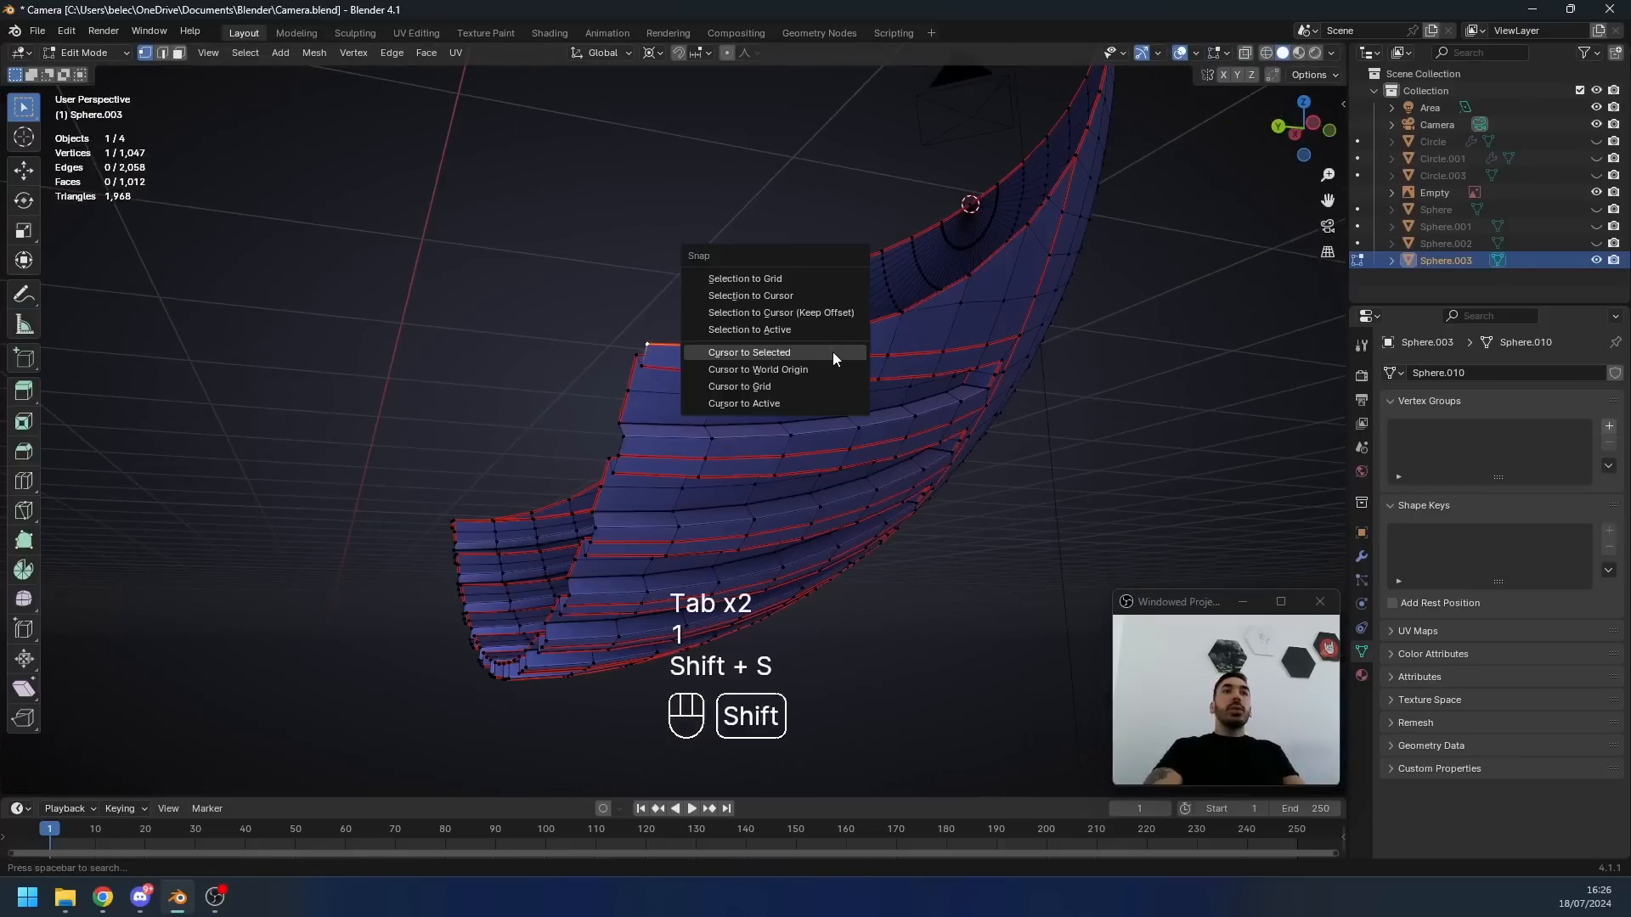
click(832, 352)
scroll(642, 350, down, 3)
- Duplicate the whole mesh, mirror the copy with Y scale -1 and recalculate its normals
key(a)
middle_drag(642, 350, 606, 416)
key(a)
key(shift+d)
right_click(786, 453)
key(s)
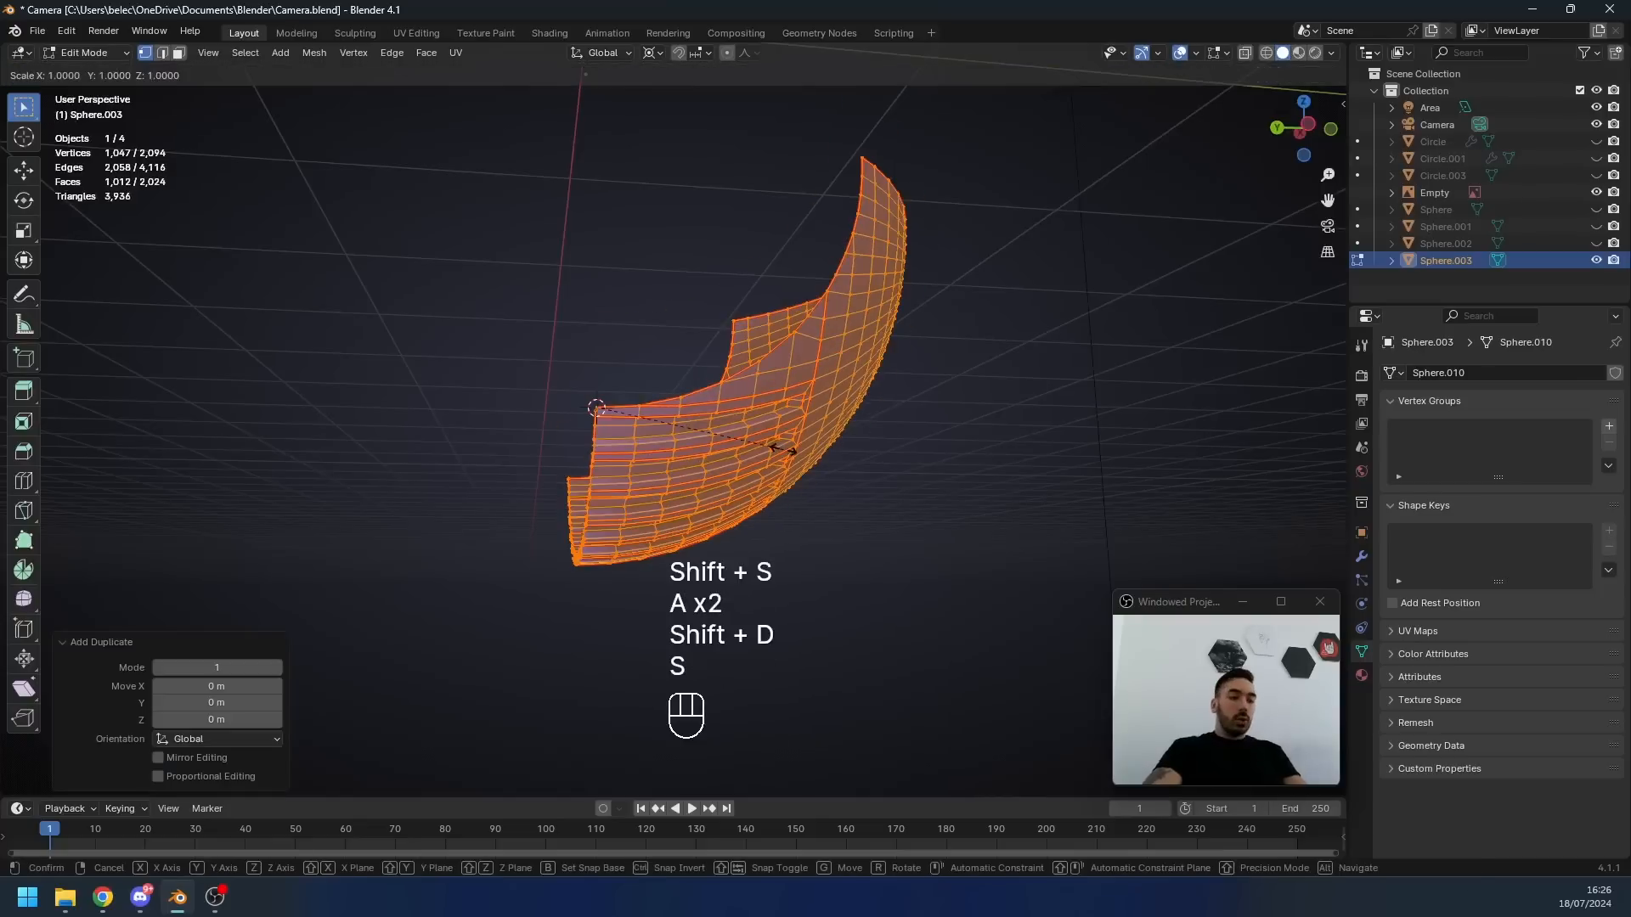
key(y)
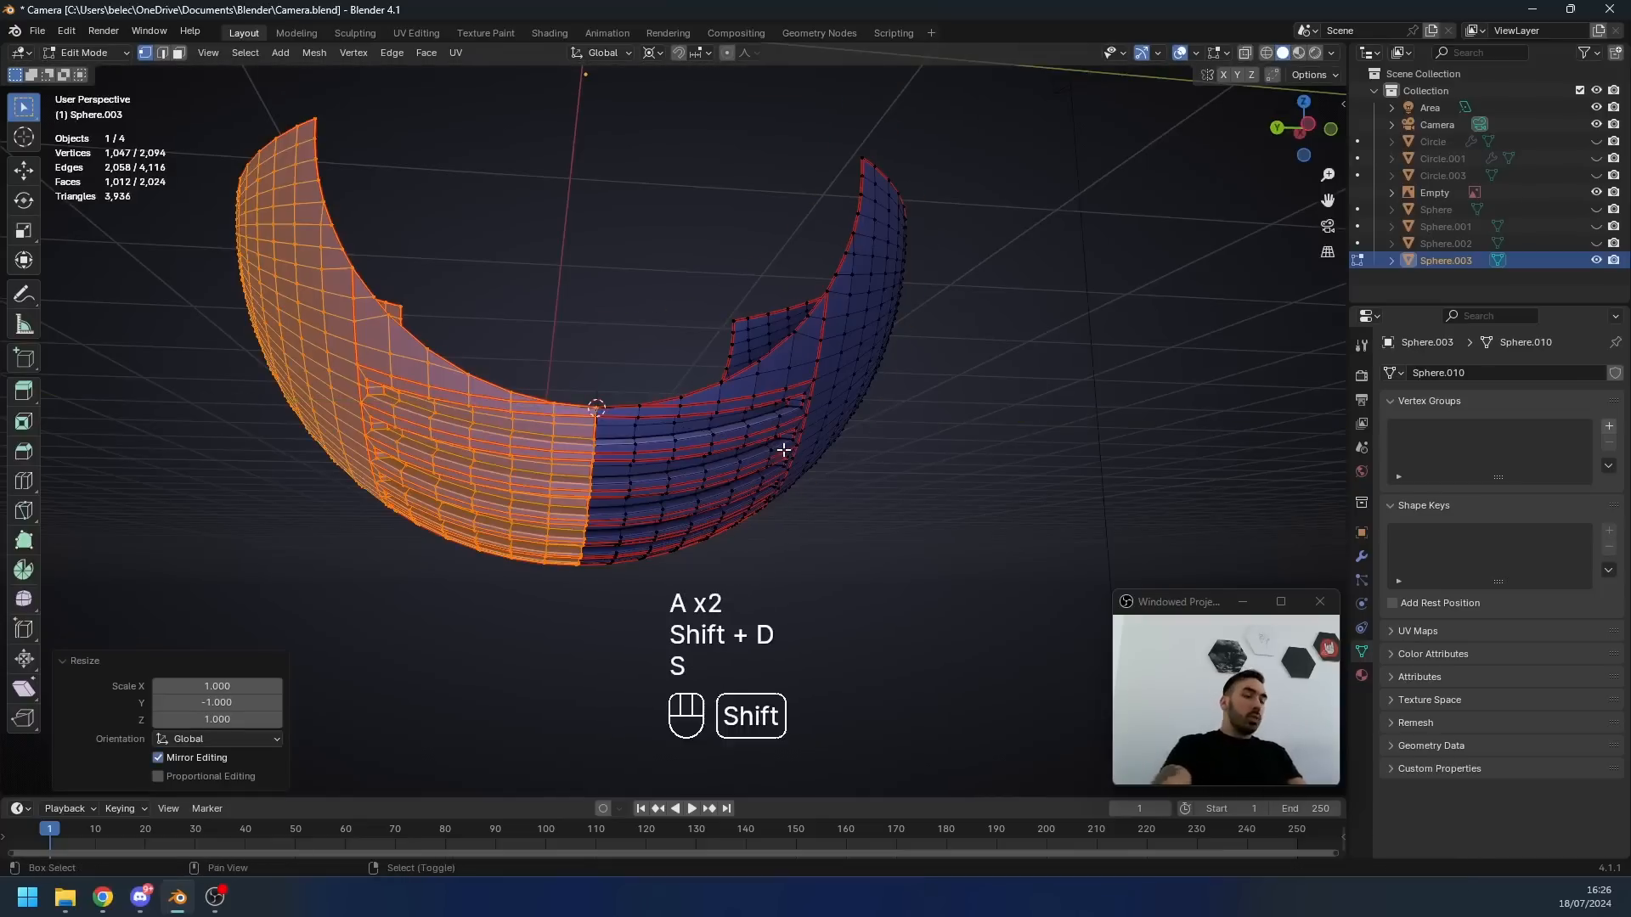
key(shift+n)
- Merge the overlapping vertices along the new Y mirror line by distance
key(a)
key(a)
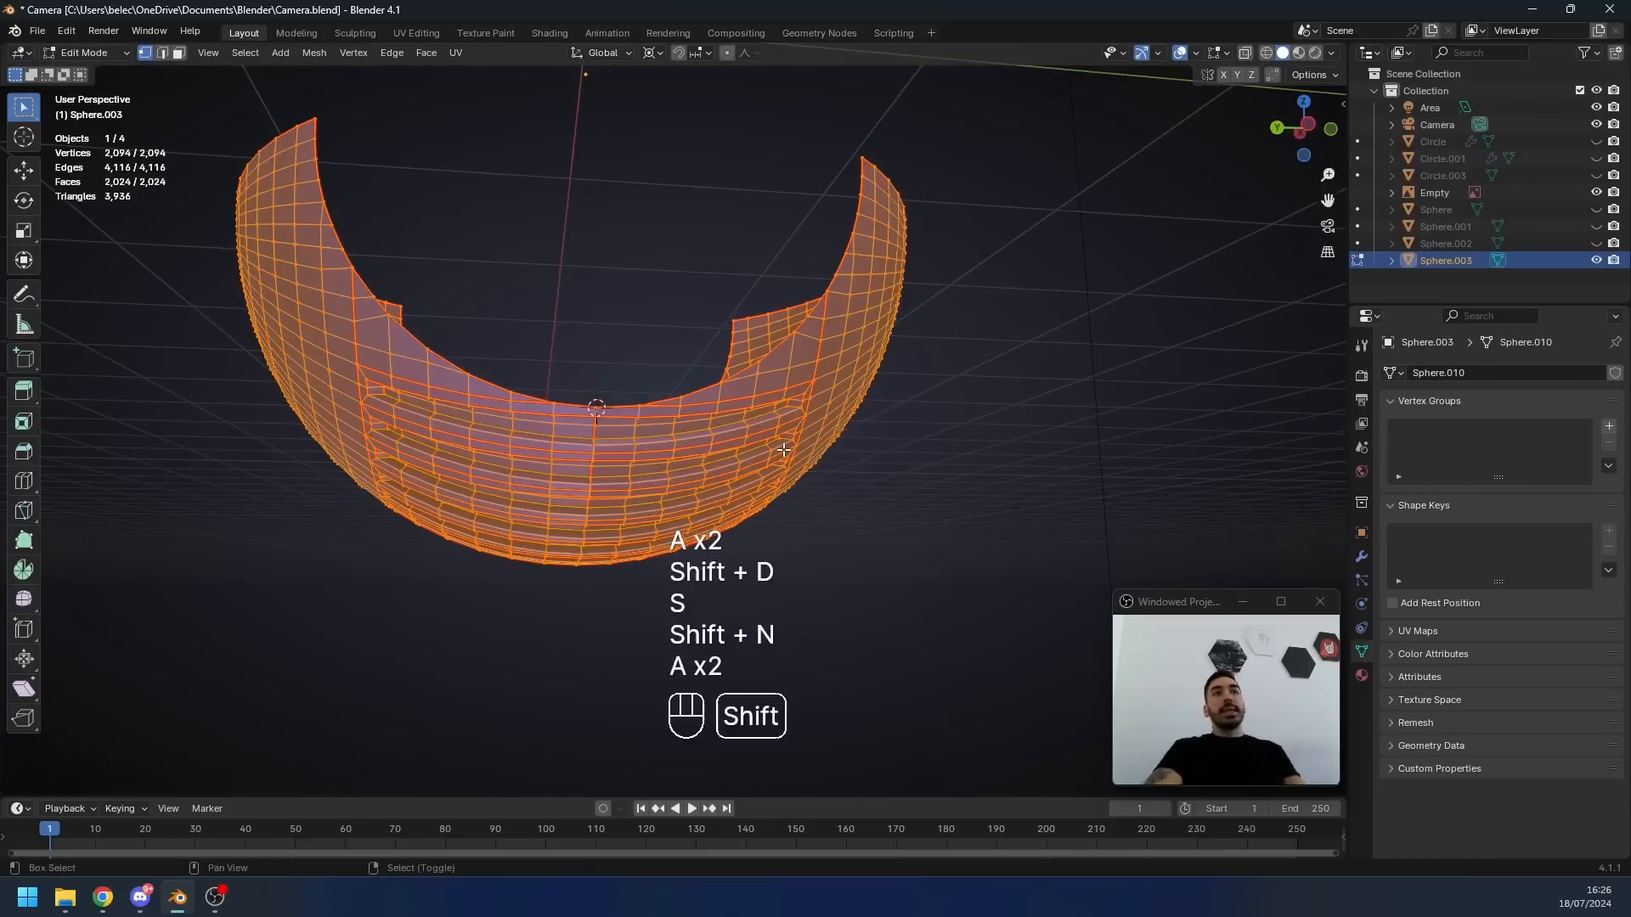
key(shift+w)
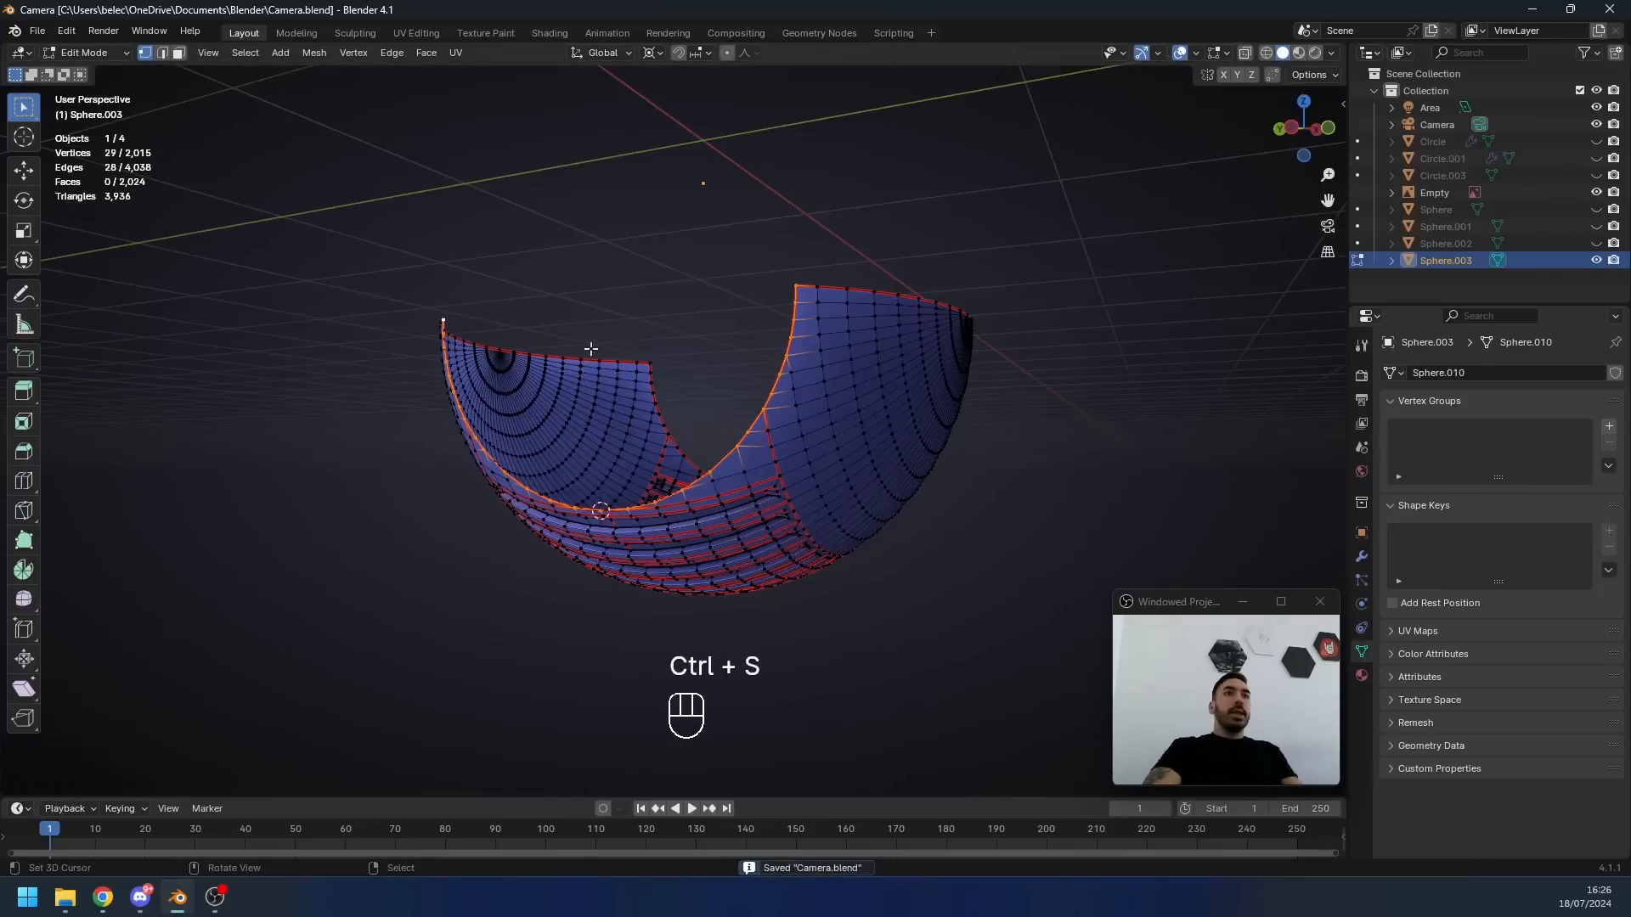
- Fill the bowl's two cut side openings with flat cap faces
key(f)
middle_drag(590, 348, 634, 404)
key(f)
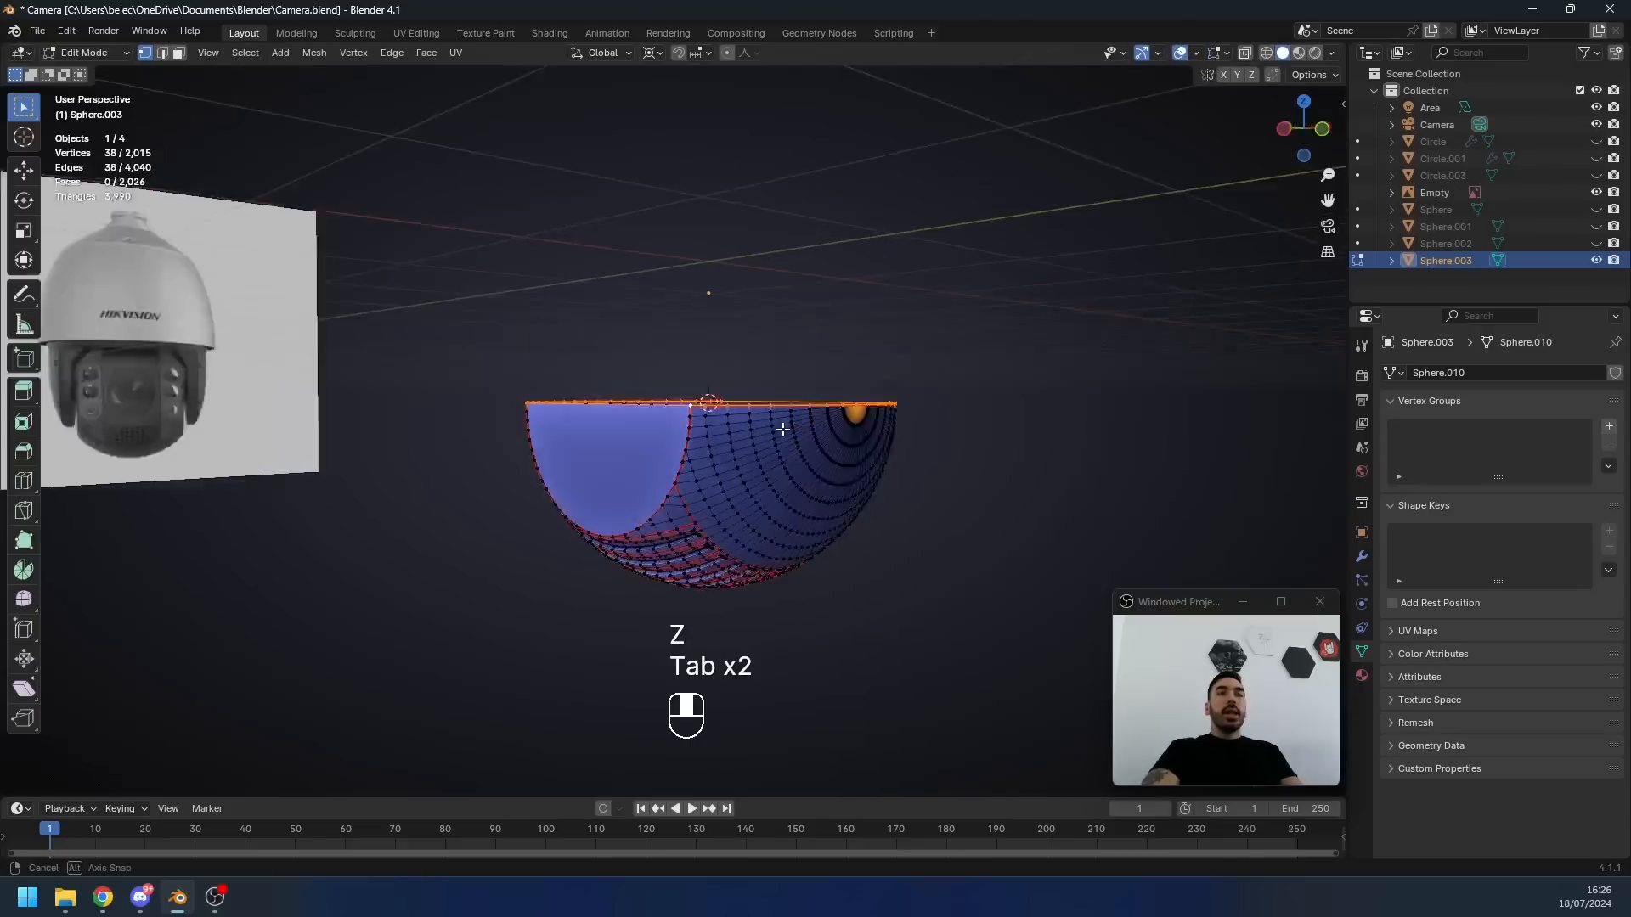
middle_drag(779, 430, 779, 465)
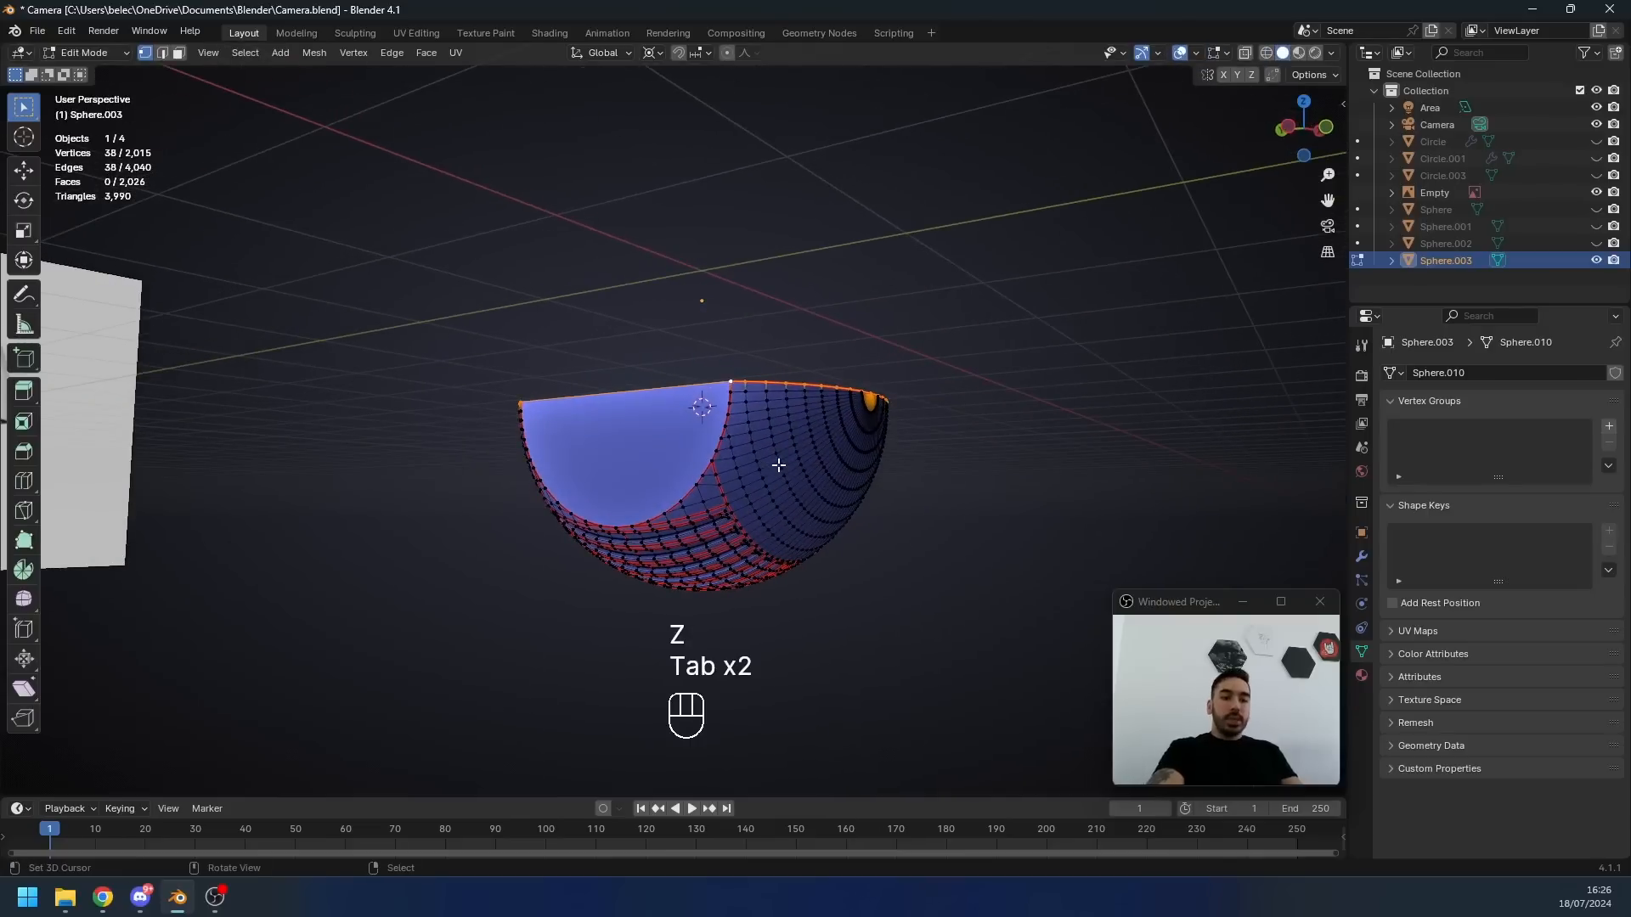
- Compare the capped bowl with the front reference, switch to face selection and save the file
key(KP_1)
scroll(351, 442, up, 3)
key(a)
key(a)
key(a)
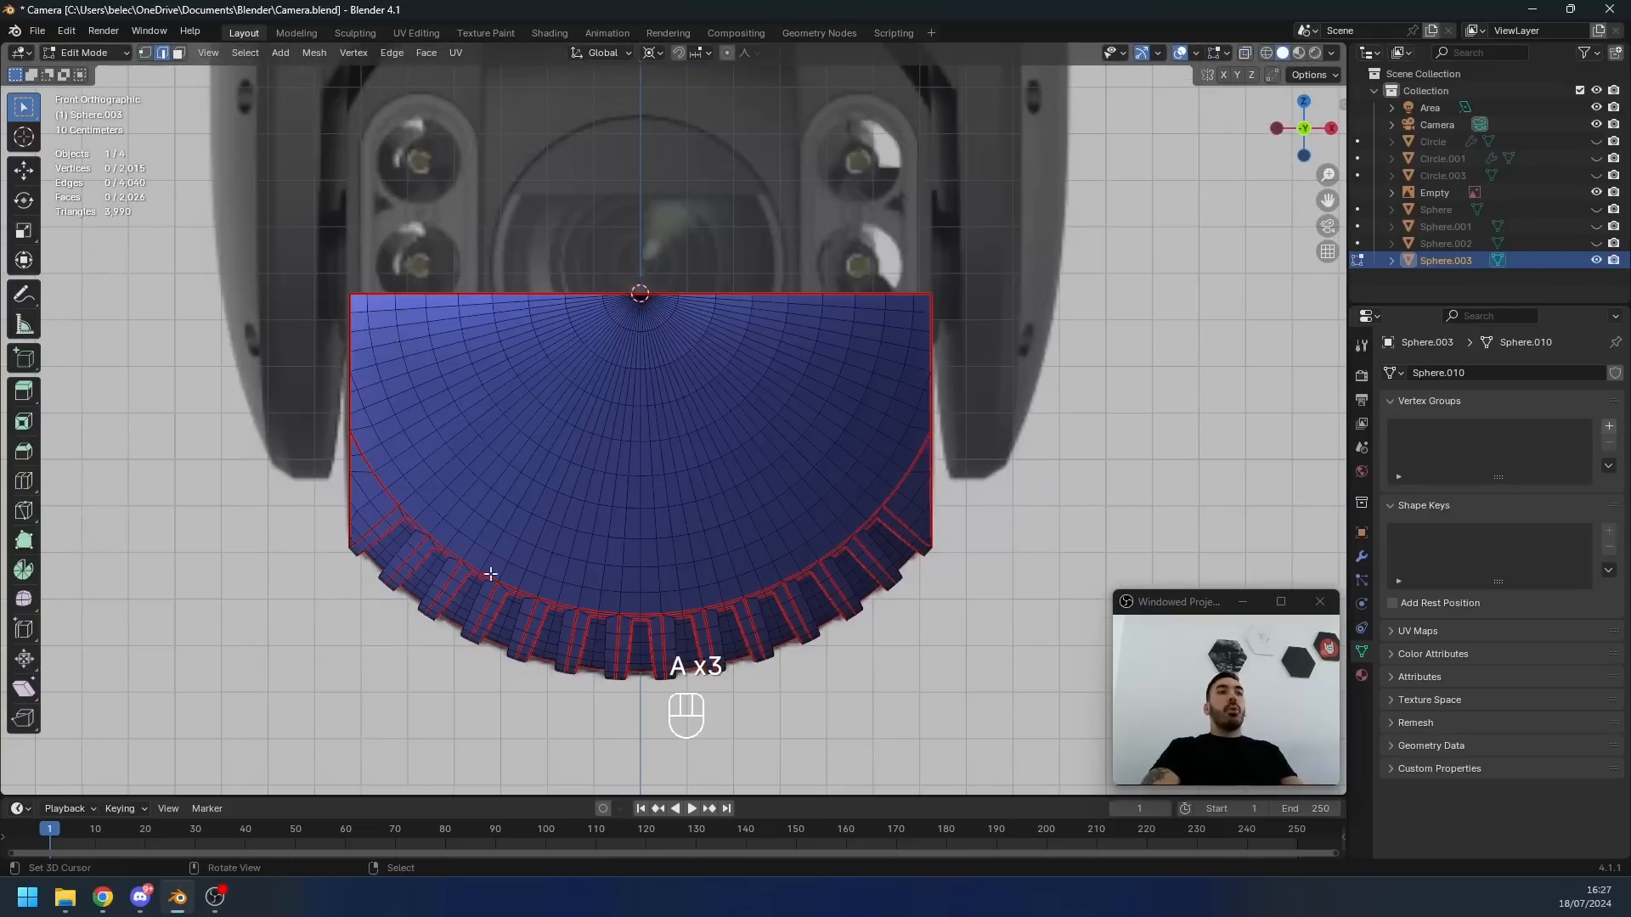
key(3)
middle_drag(711, 426, 671, 422)
key(ctrl+s)
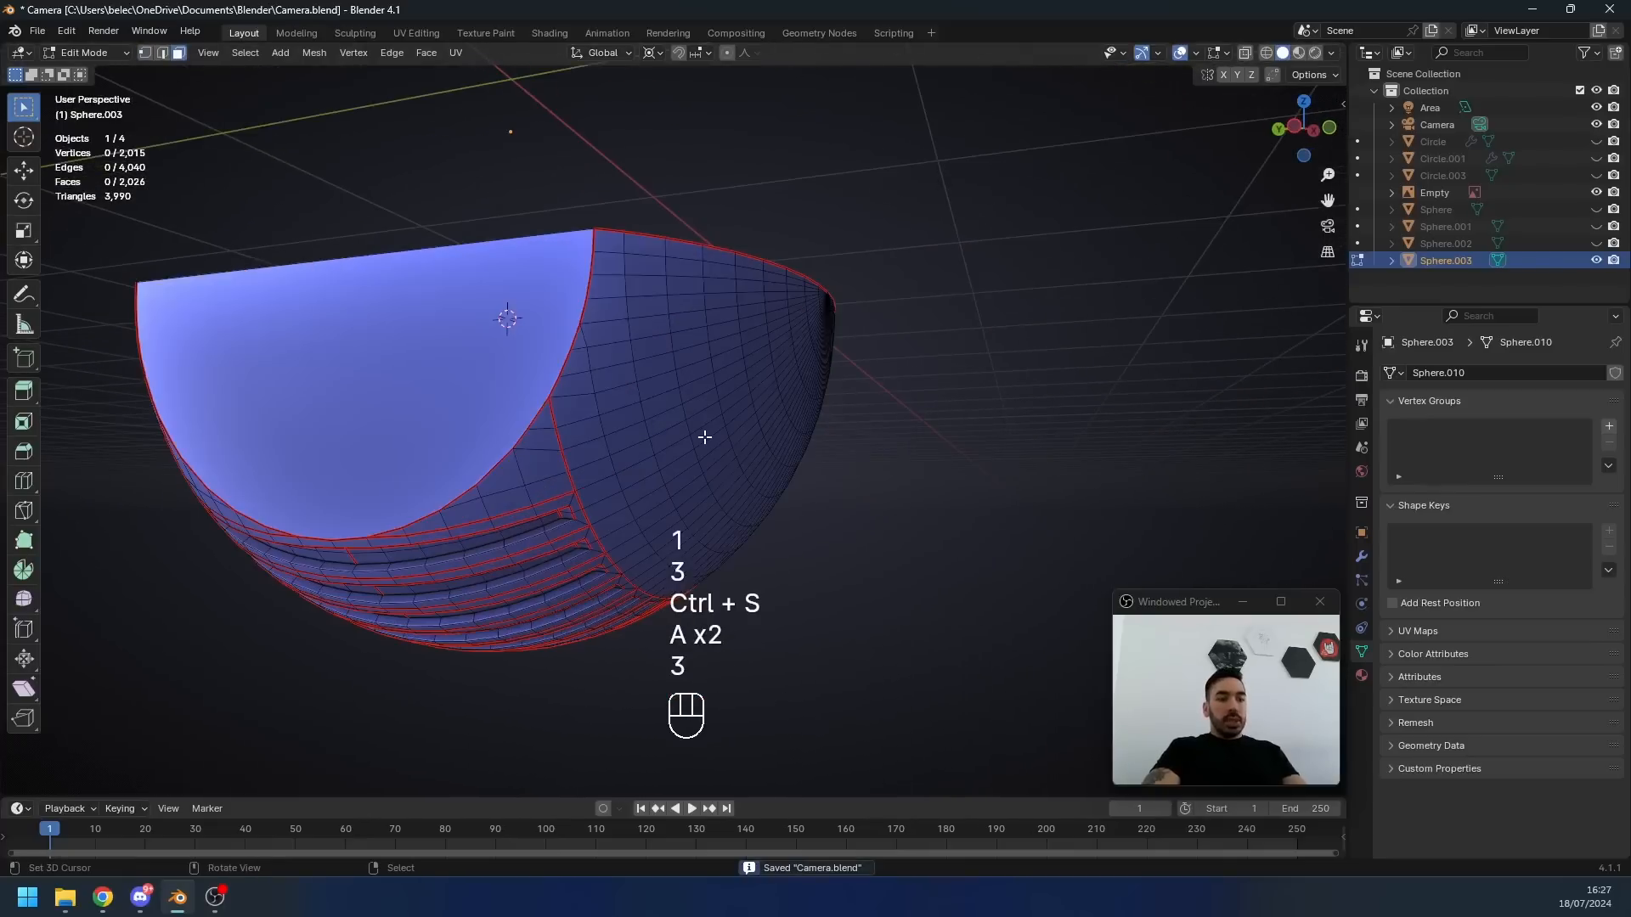
- Delete the smooth front panel bounded by the slot-side seam
key(l)
key(x)
click(866, 448)
- Snap the 3D cursor to the vertex where the front seam meets the side cap's cut rim
key(1)
click(548, 398)
key(shift+s)
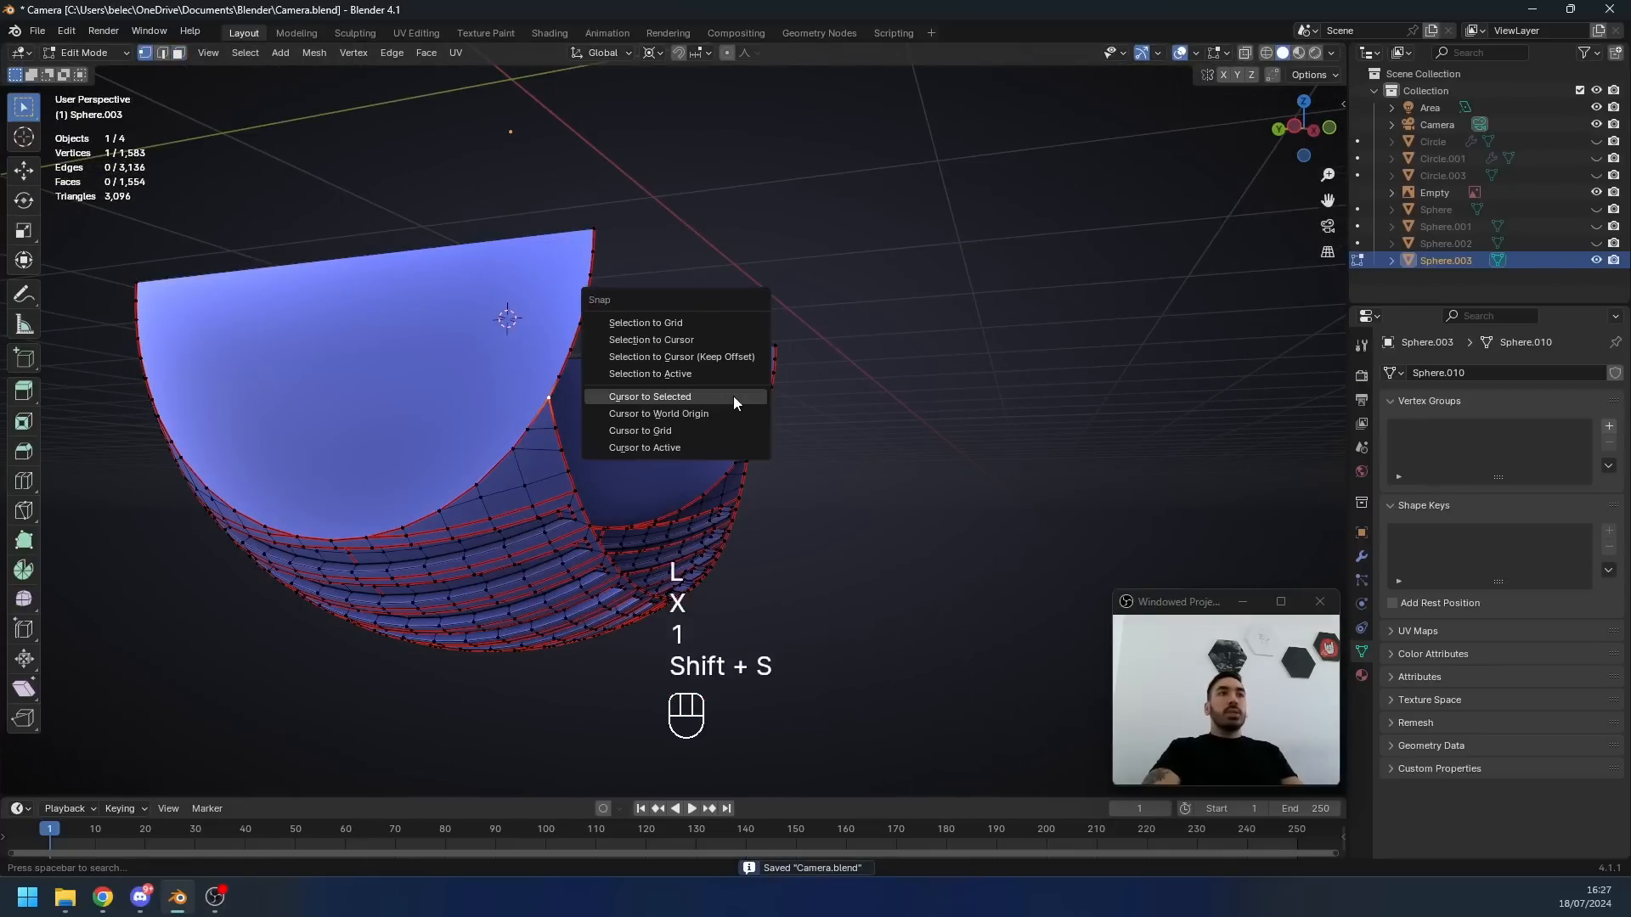
click(649, 396)
- Flatten the rim vertices above the front seam on both side caps with Y scale 0 and merge by distance
ctrl+click(598, 212)
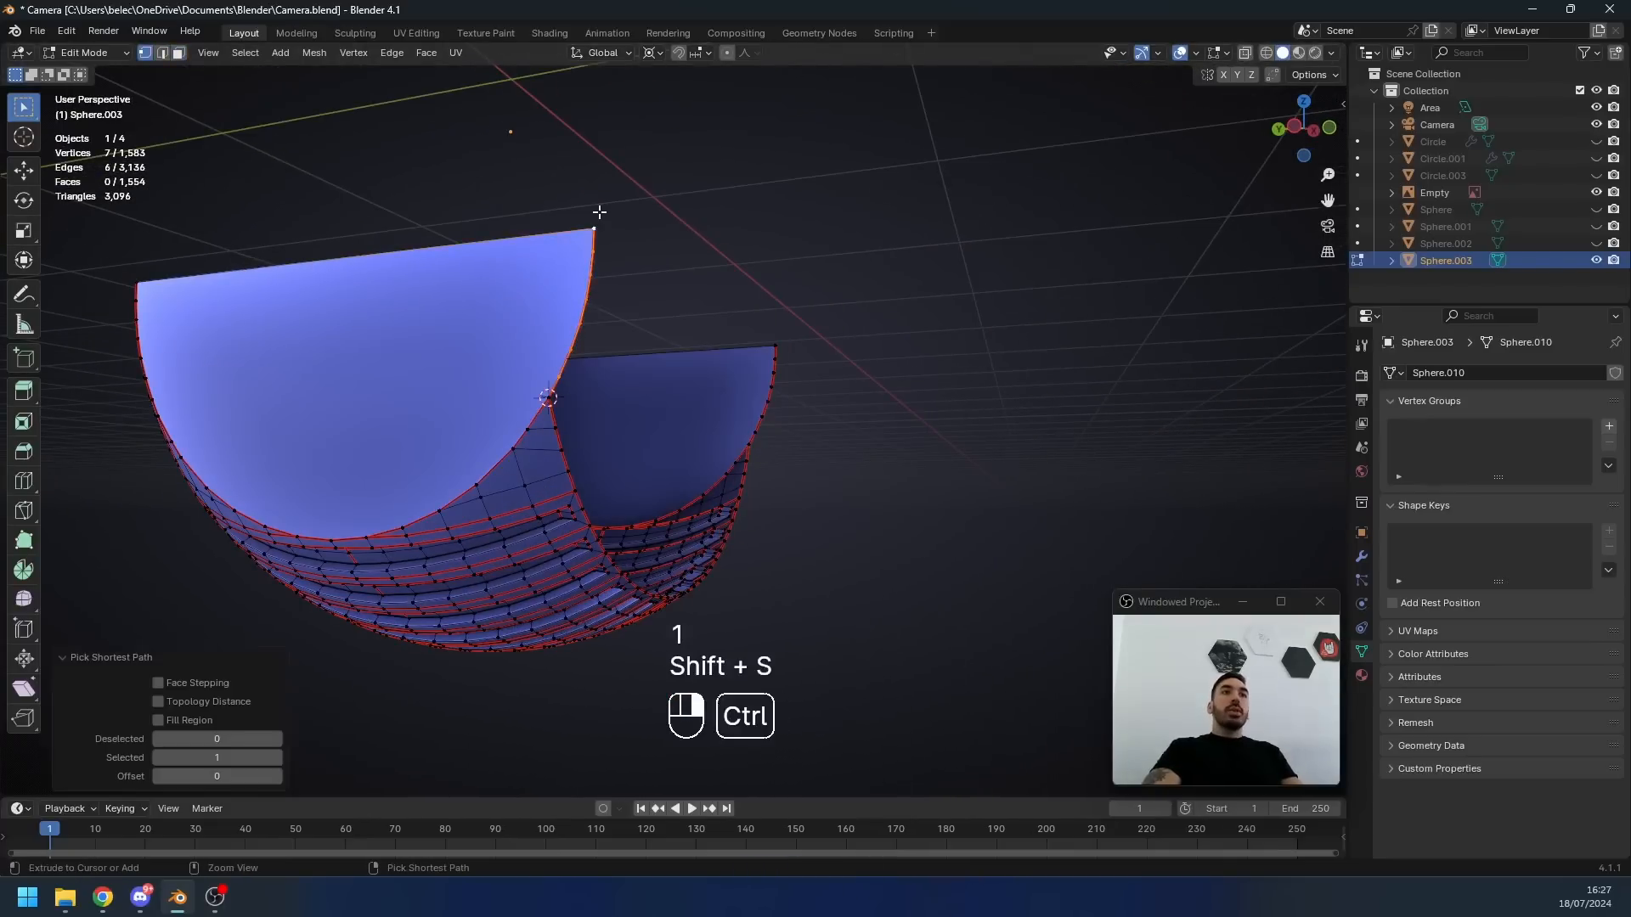
ctrl+click(772, 343)
middle_drag(753, 441, 898, 353)
key(s)
key(x)
key(y)
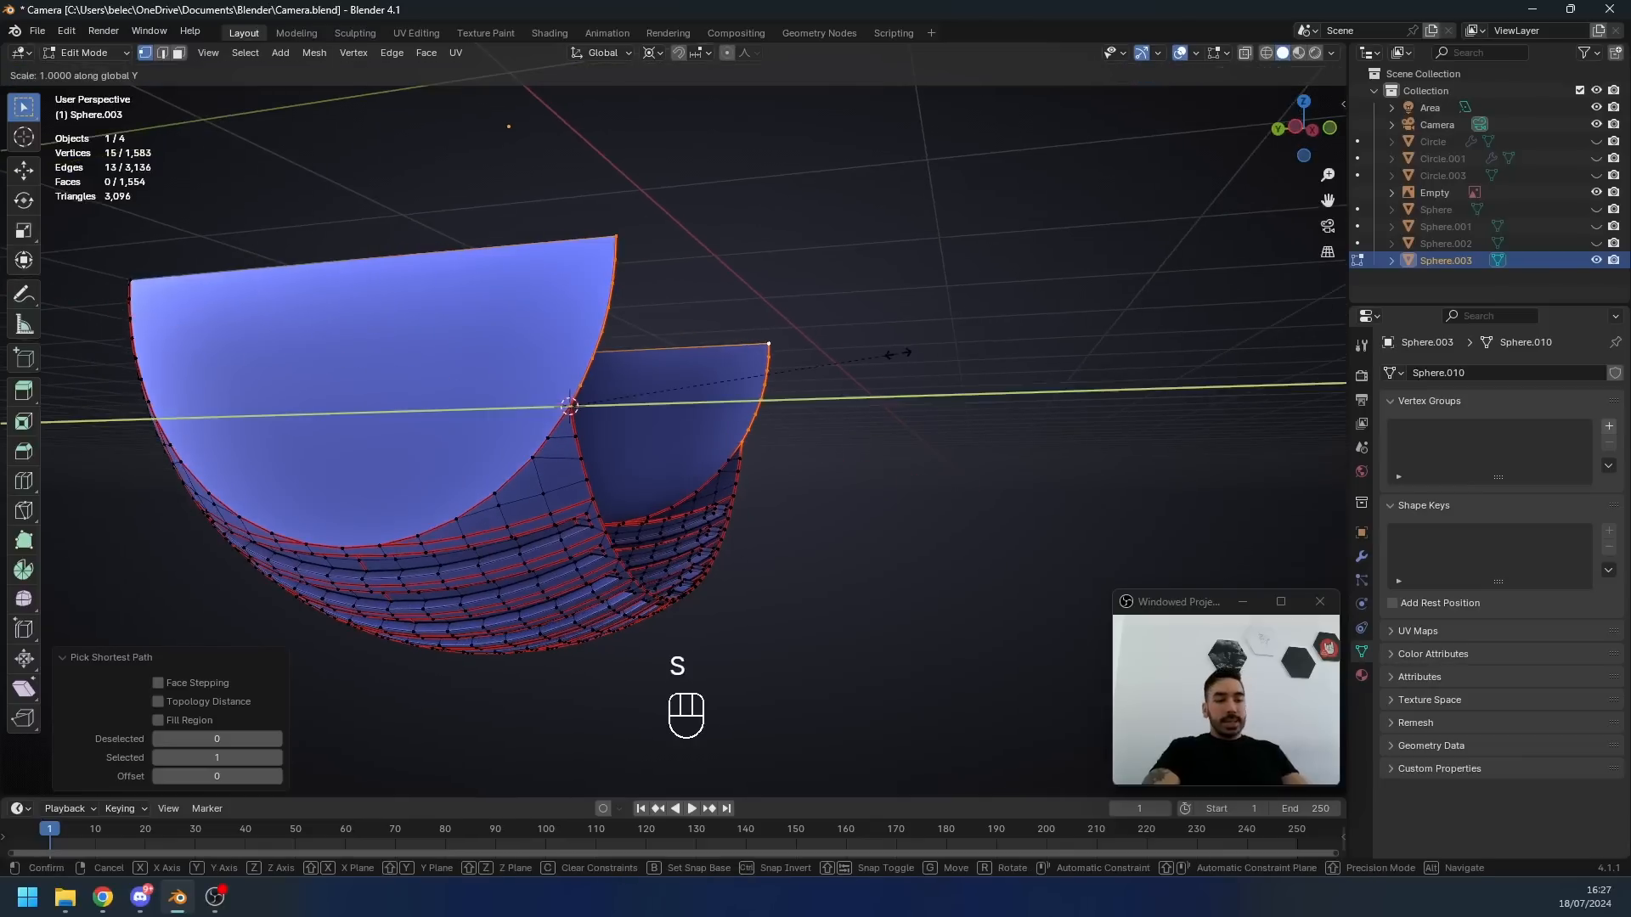
key(0)
click(898, 353)
key(a)
key(a)
key(shift+w)
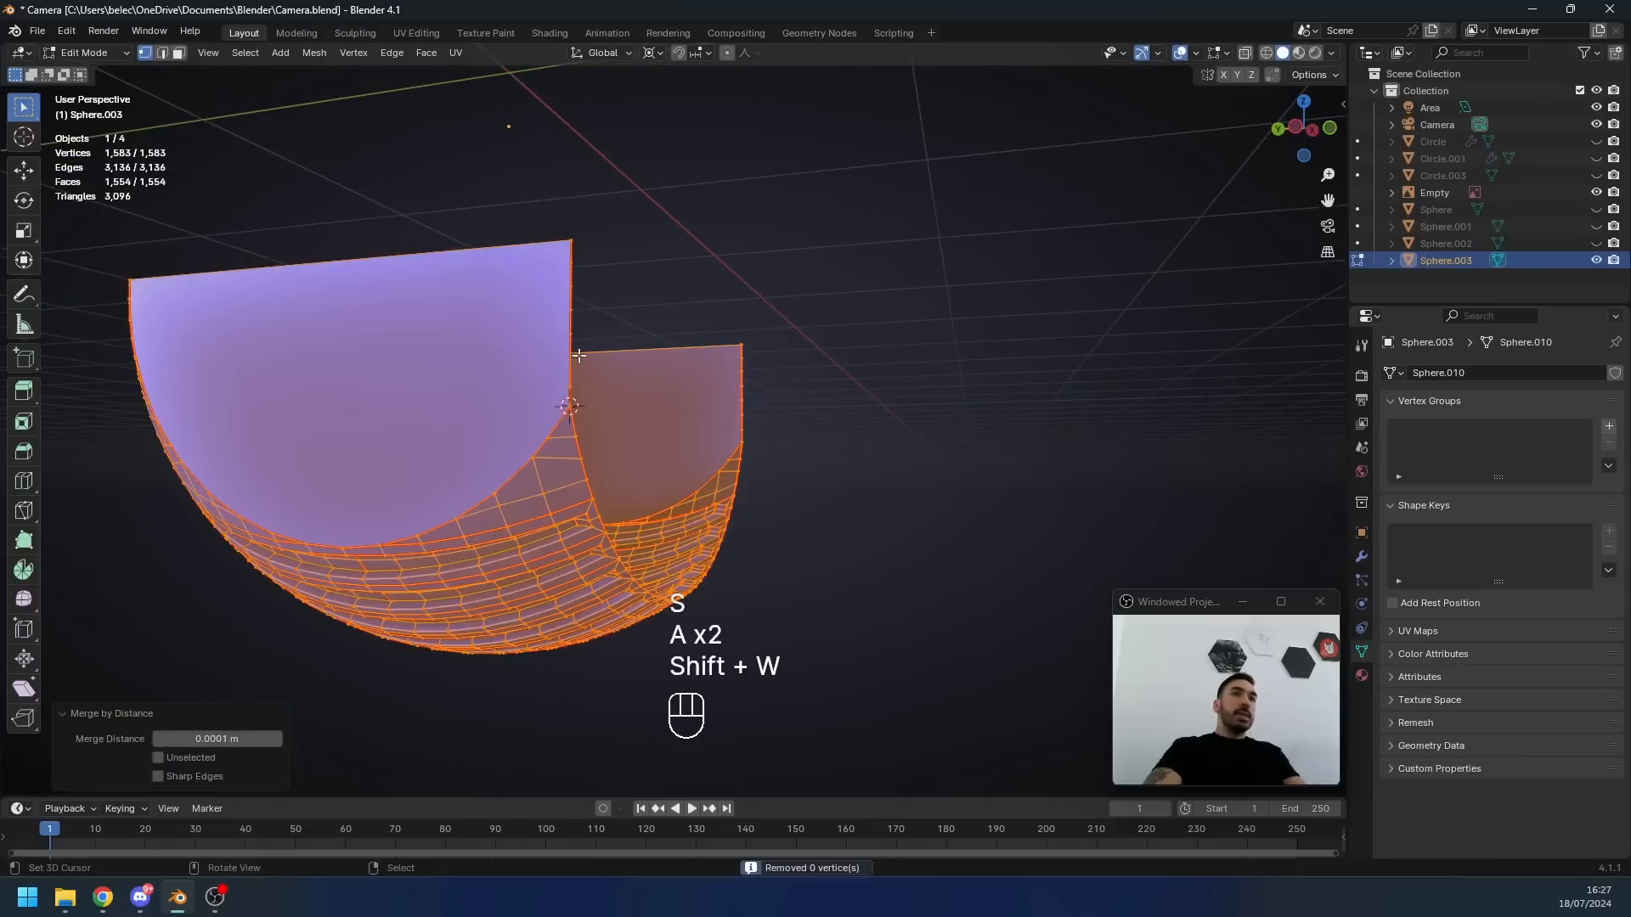
- Try to fill the open front between the two side caps with a face
alt+right_click(575, 355)
alt+shift+right_click(581, 448)
alt+shift+right_click(745, 385)
middle_drag(846, 391, 833, 341)
key(f)
key(1)
key(ctrl+z)
key(ctrl+z)
- Delete the flattened rim vertices above the front seam on both side caps, together with the cap faces
key(x)
key(1)
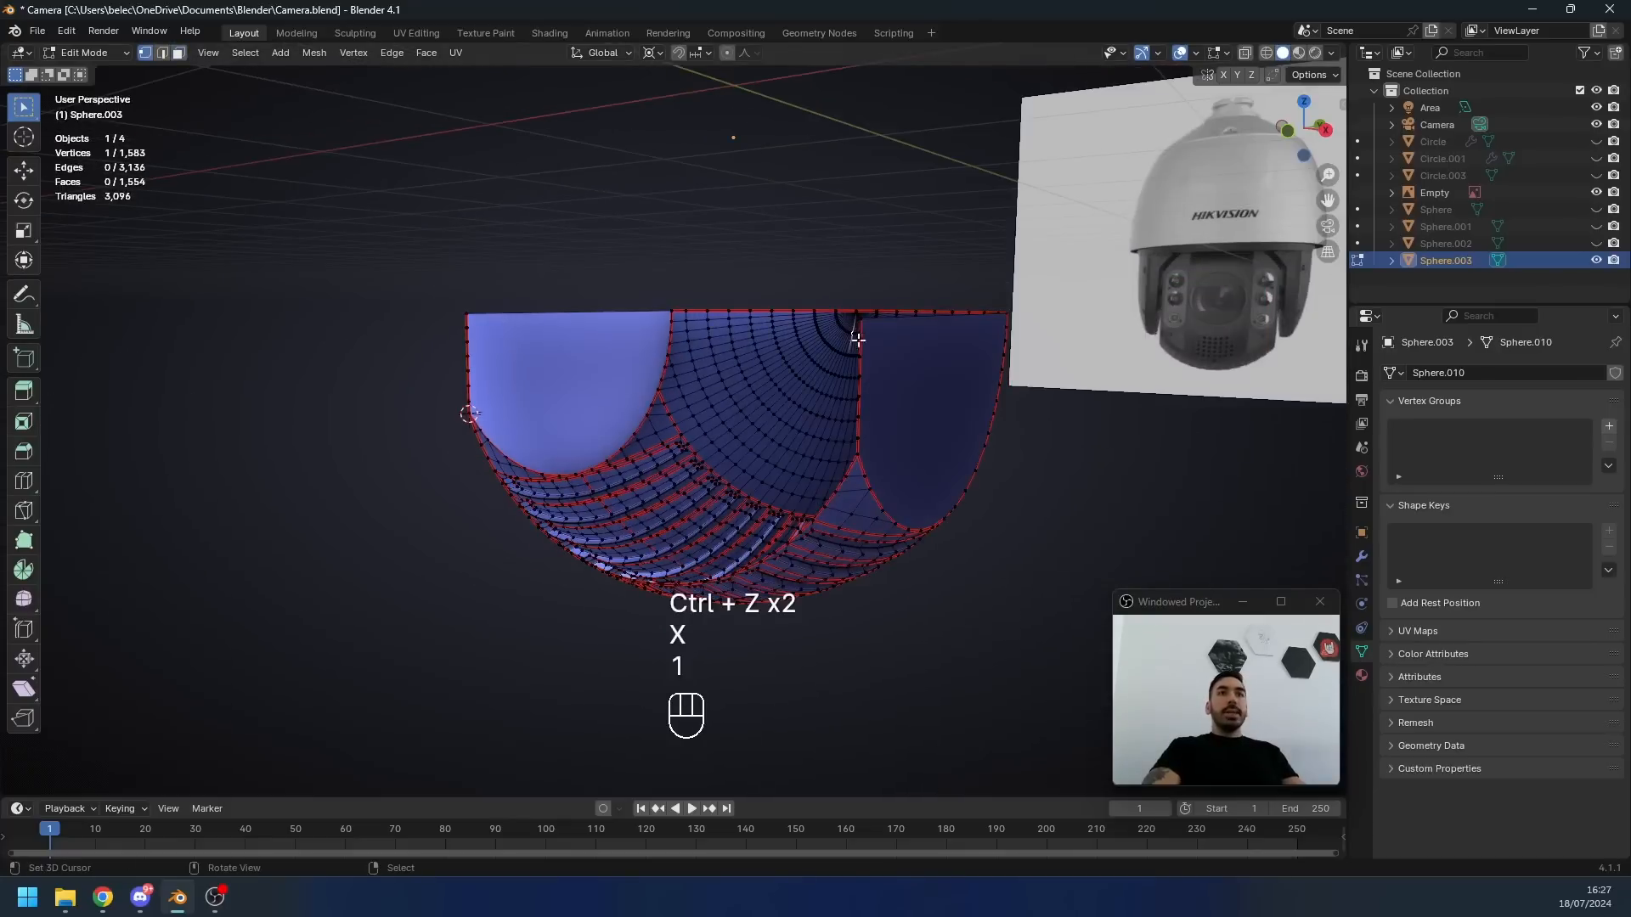
middle_drag(861, 437, 861, 460)
ctrl+right_click(863, 347)
shift+right_click(469, 391)
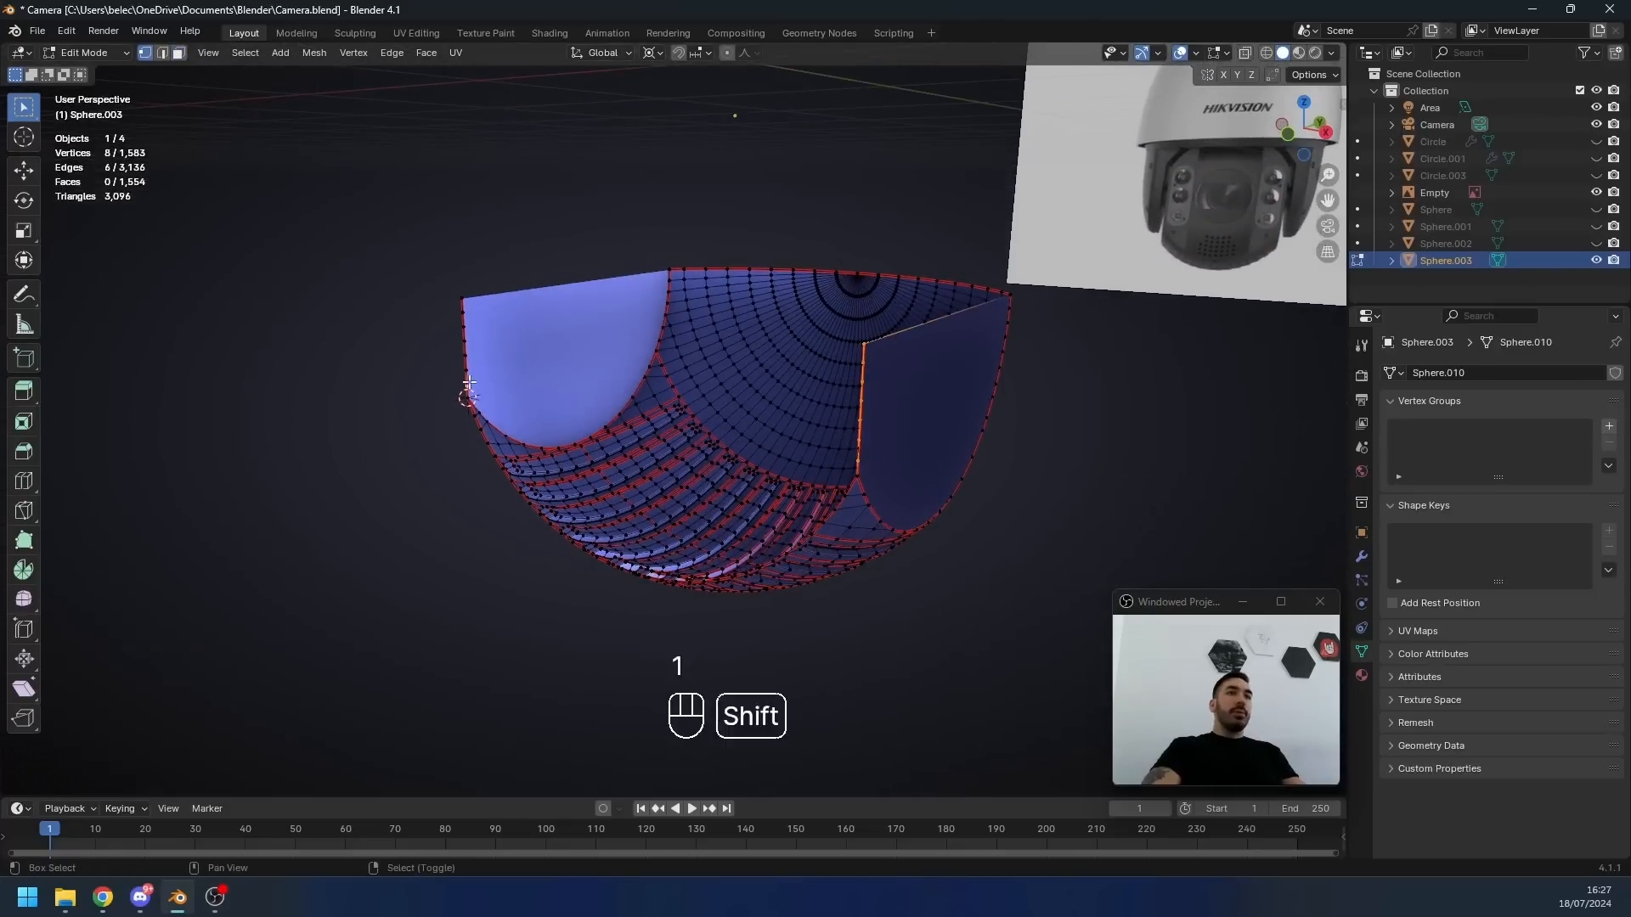
ctrl+right_click(466, 300)
key(x)
click(623, 249)
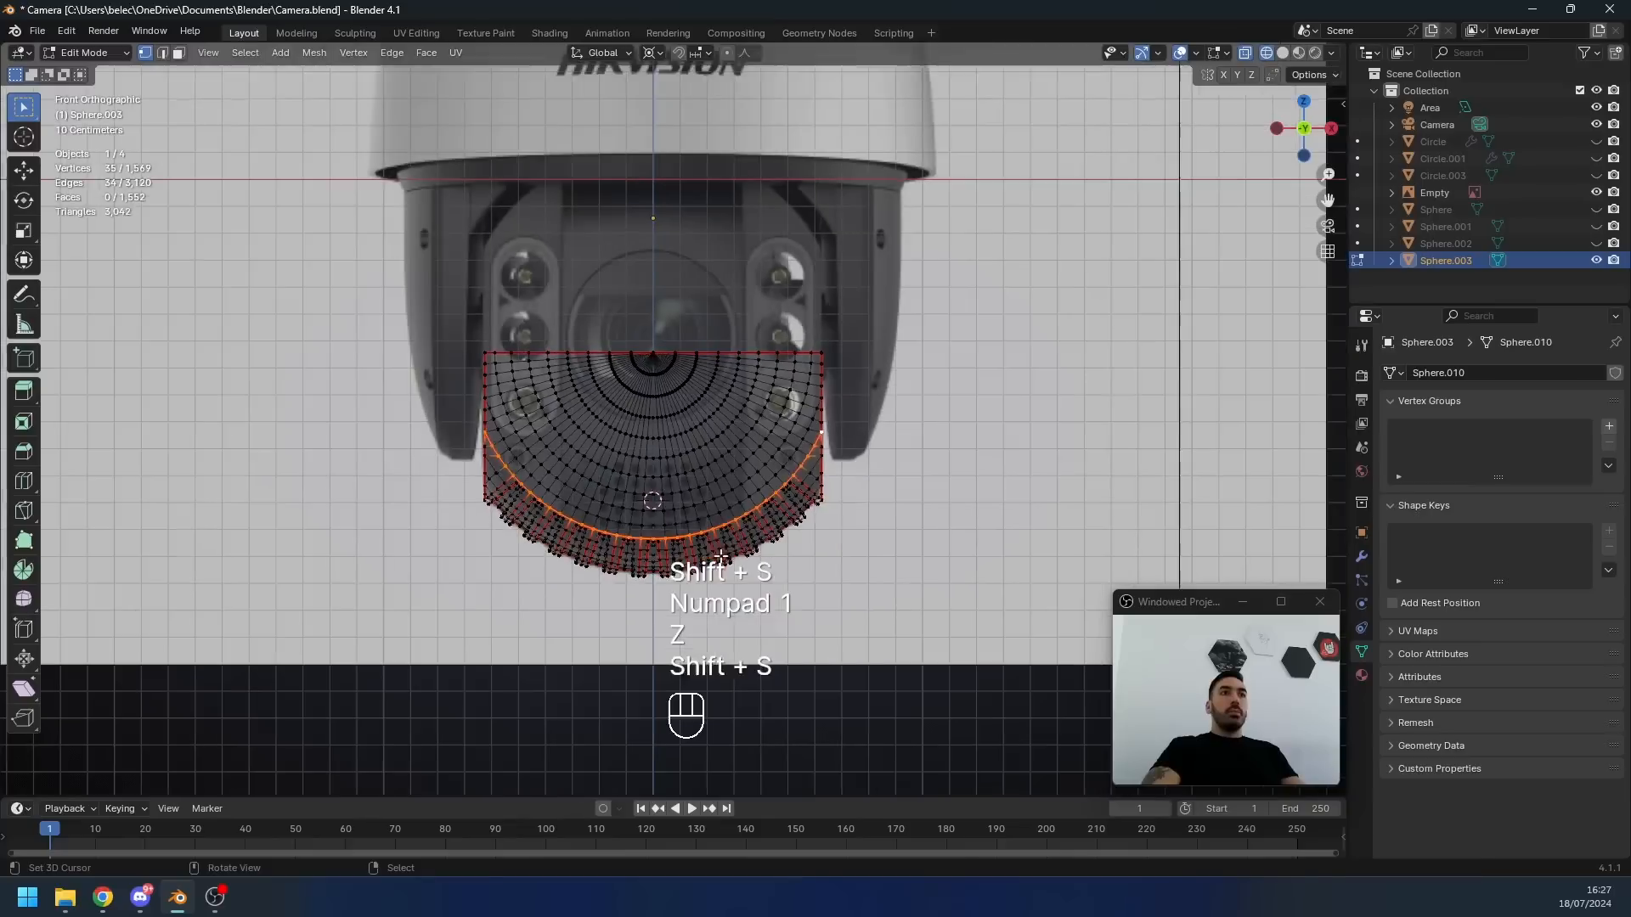
- Extrude the front seam arc in place and move the new edge up along Z
key(e)
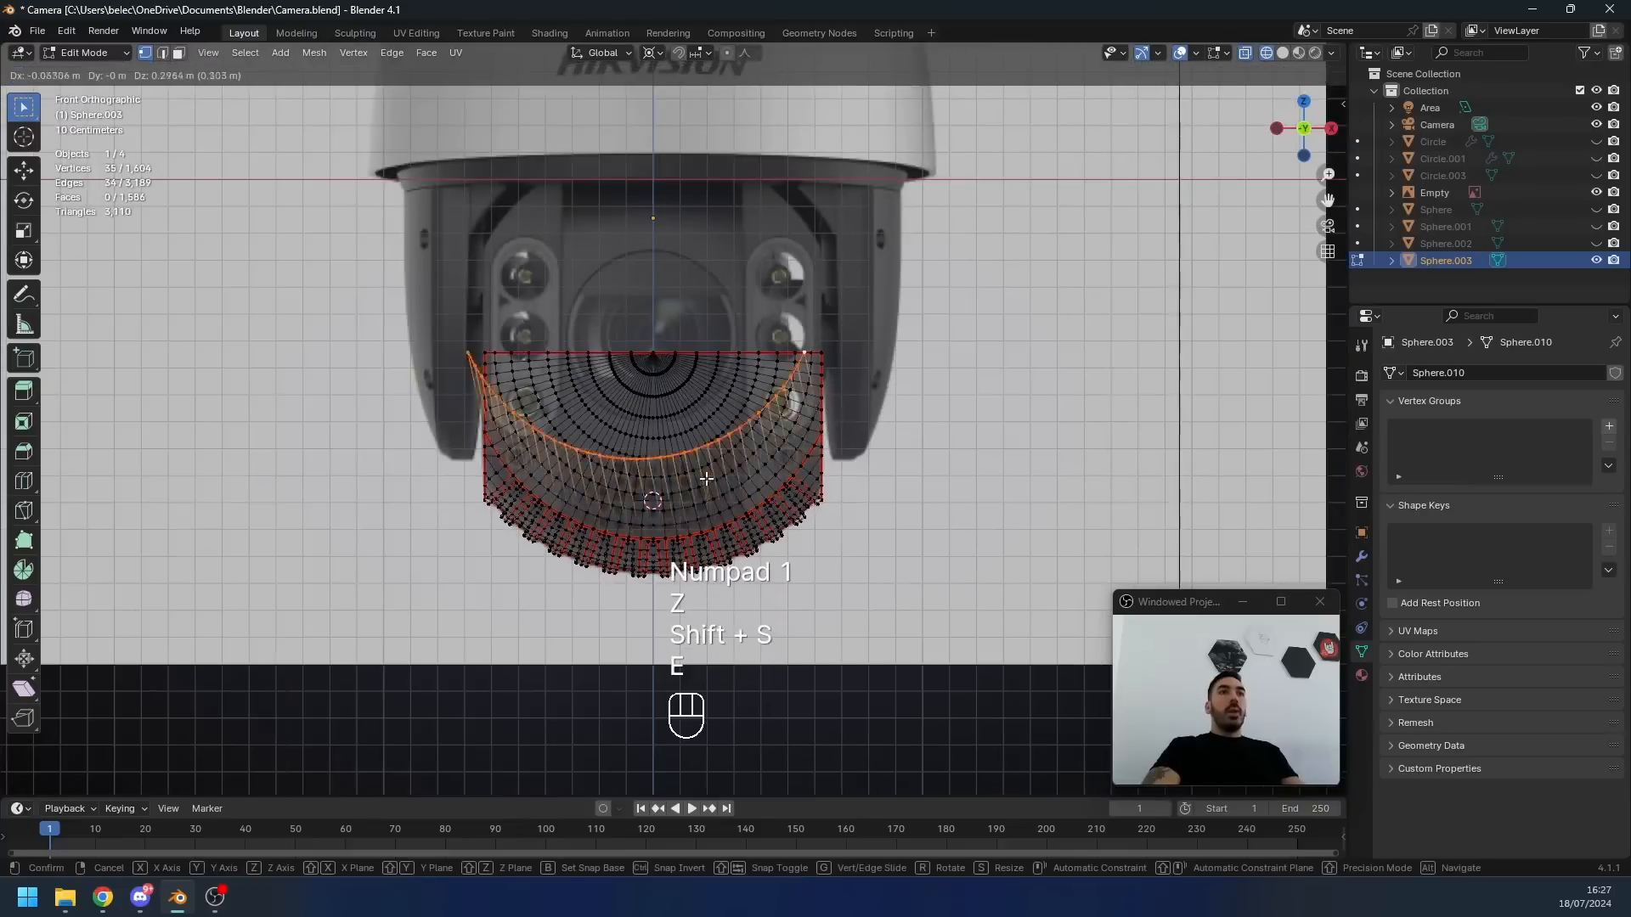
right_click(722, 536)
key(g)
key(z)
click(720, 441)
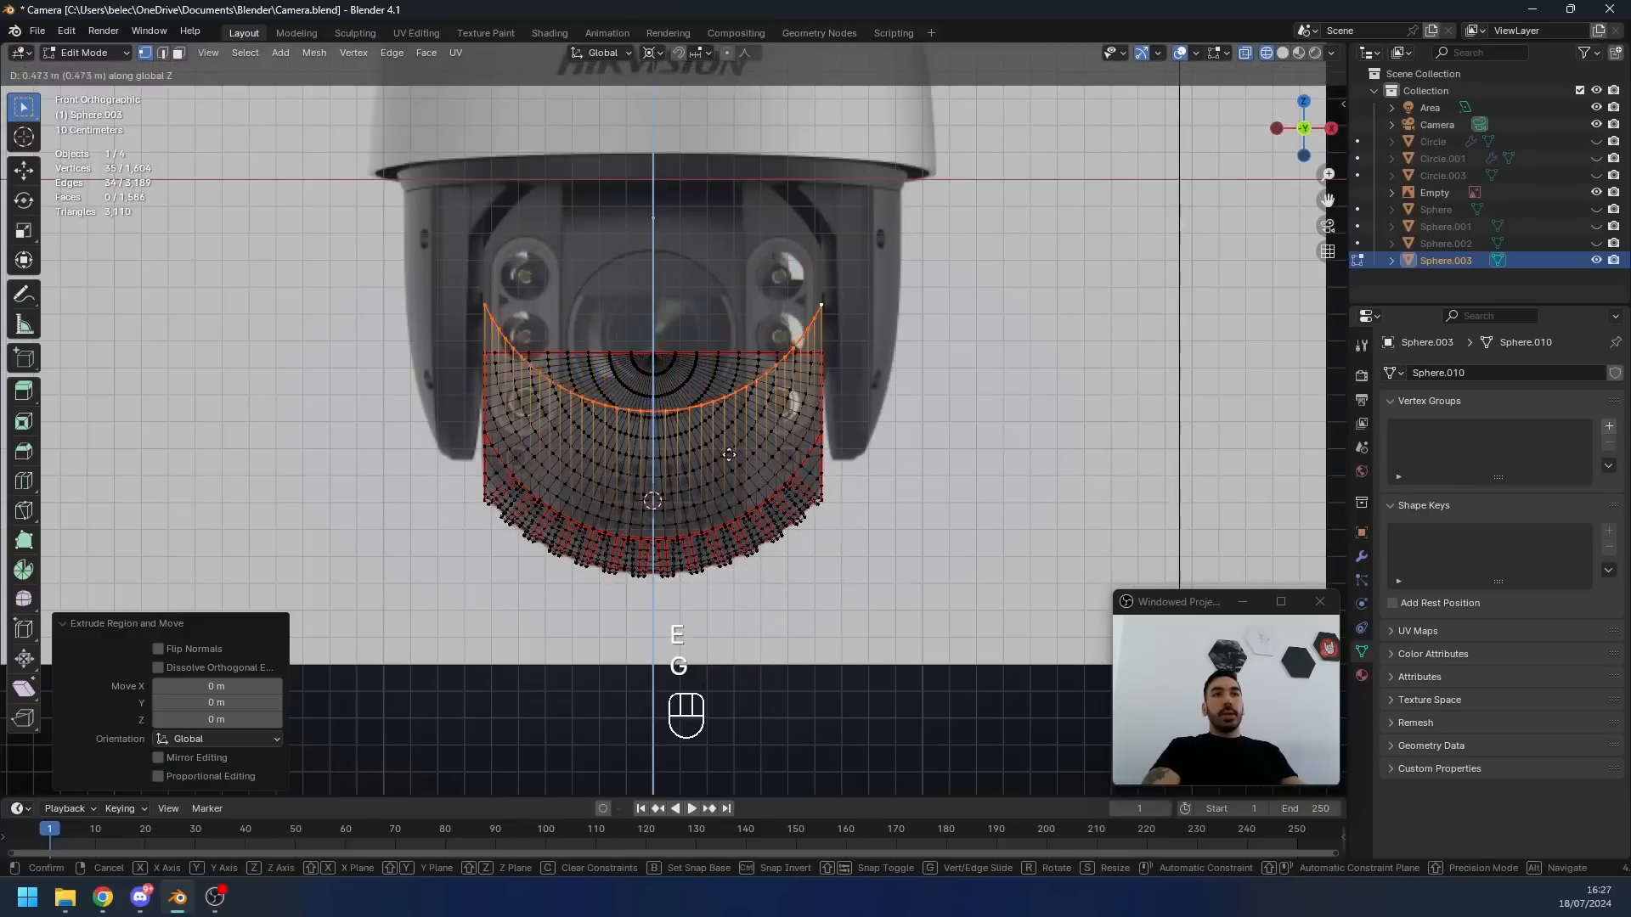
middle_drag(720, 441, 716, 496)
- Raise the extruded front arc about 0.413 m along Z and flip it vertically with Z scale -1
key(g)
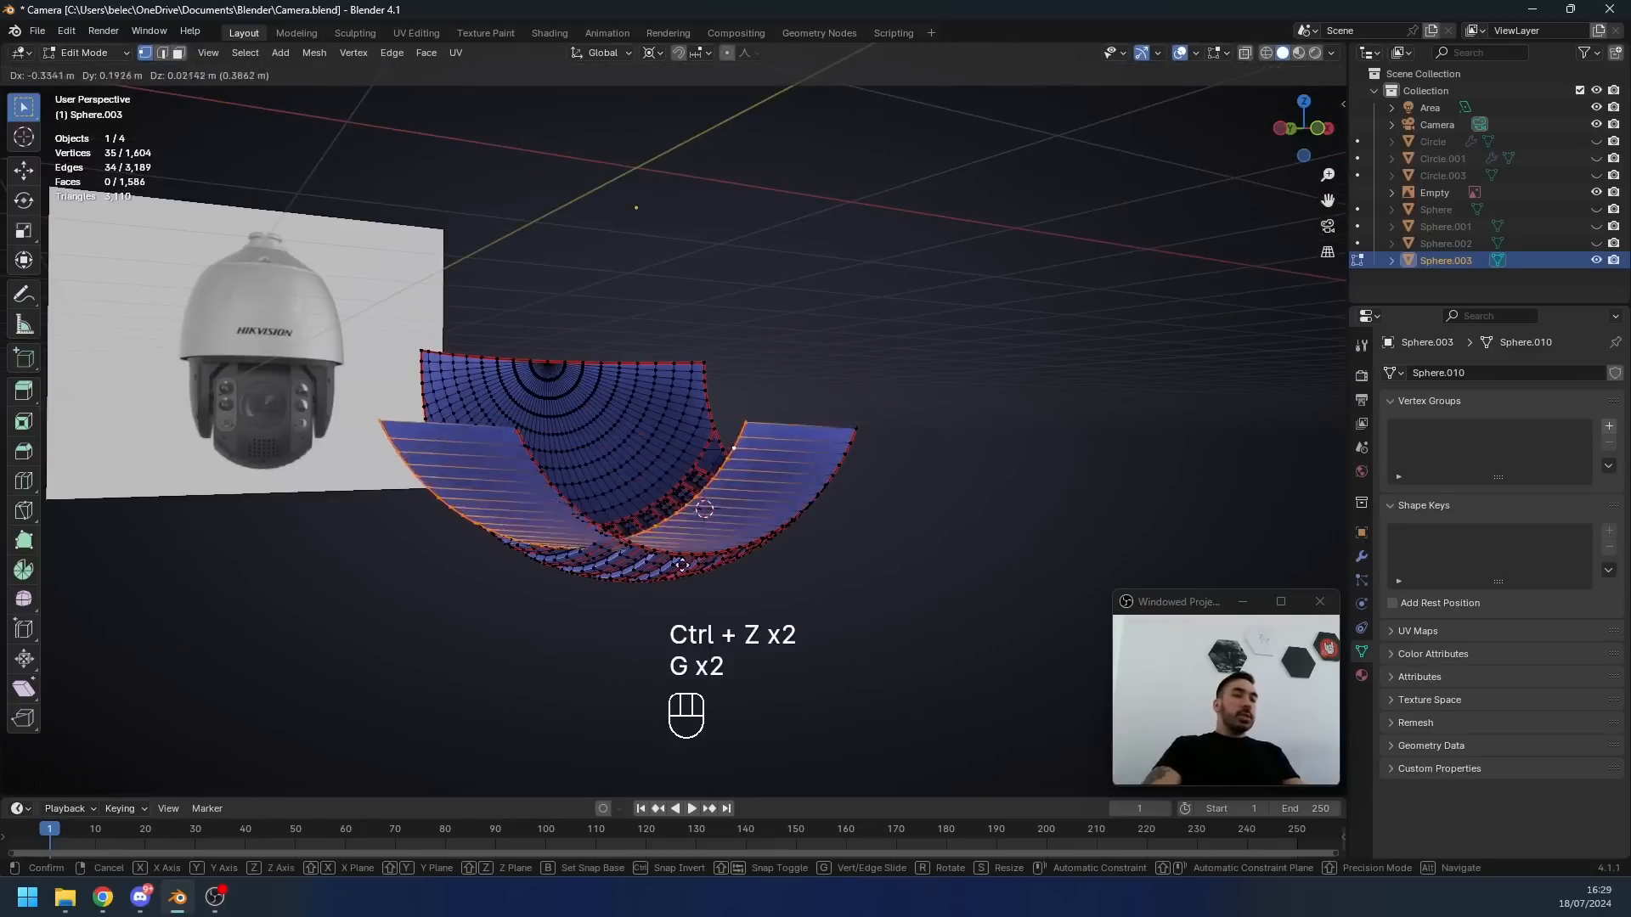
right_click(731, 603)
key(g)
key(z)
click(775, 484)
text(sz)
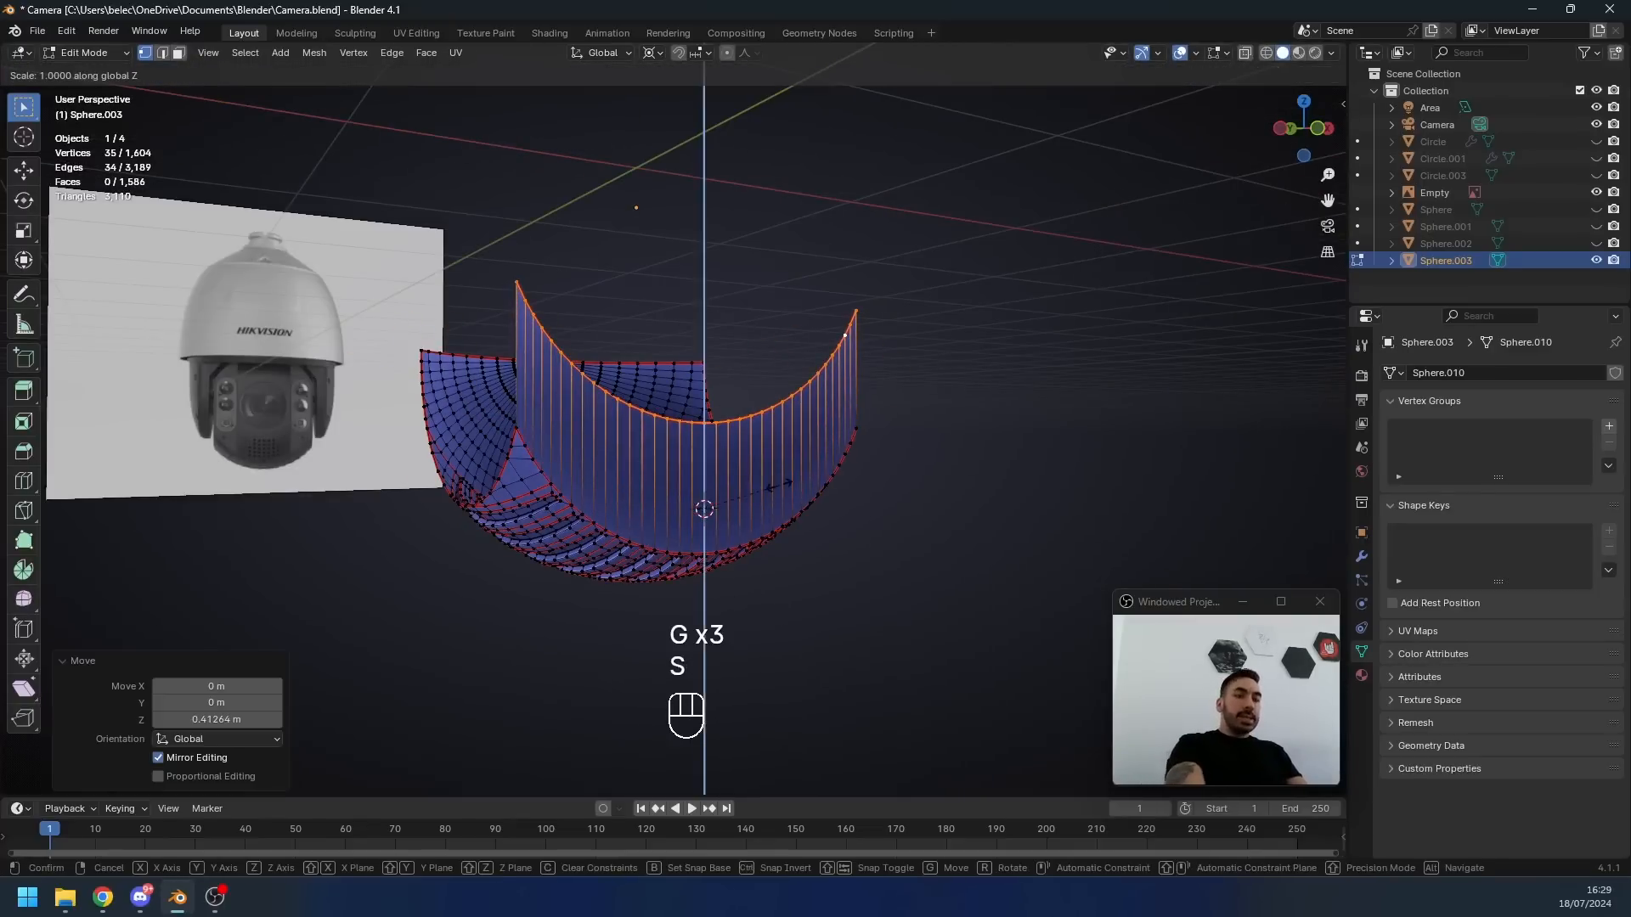
text(-1)
key(Return)
- Move the flipped arc up along Z to the underside of the upper housing in the front reference
key(g)
key(z)
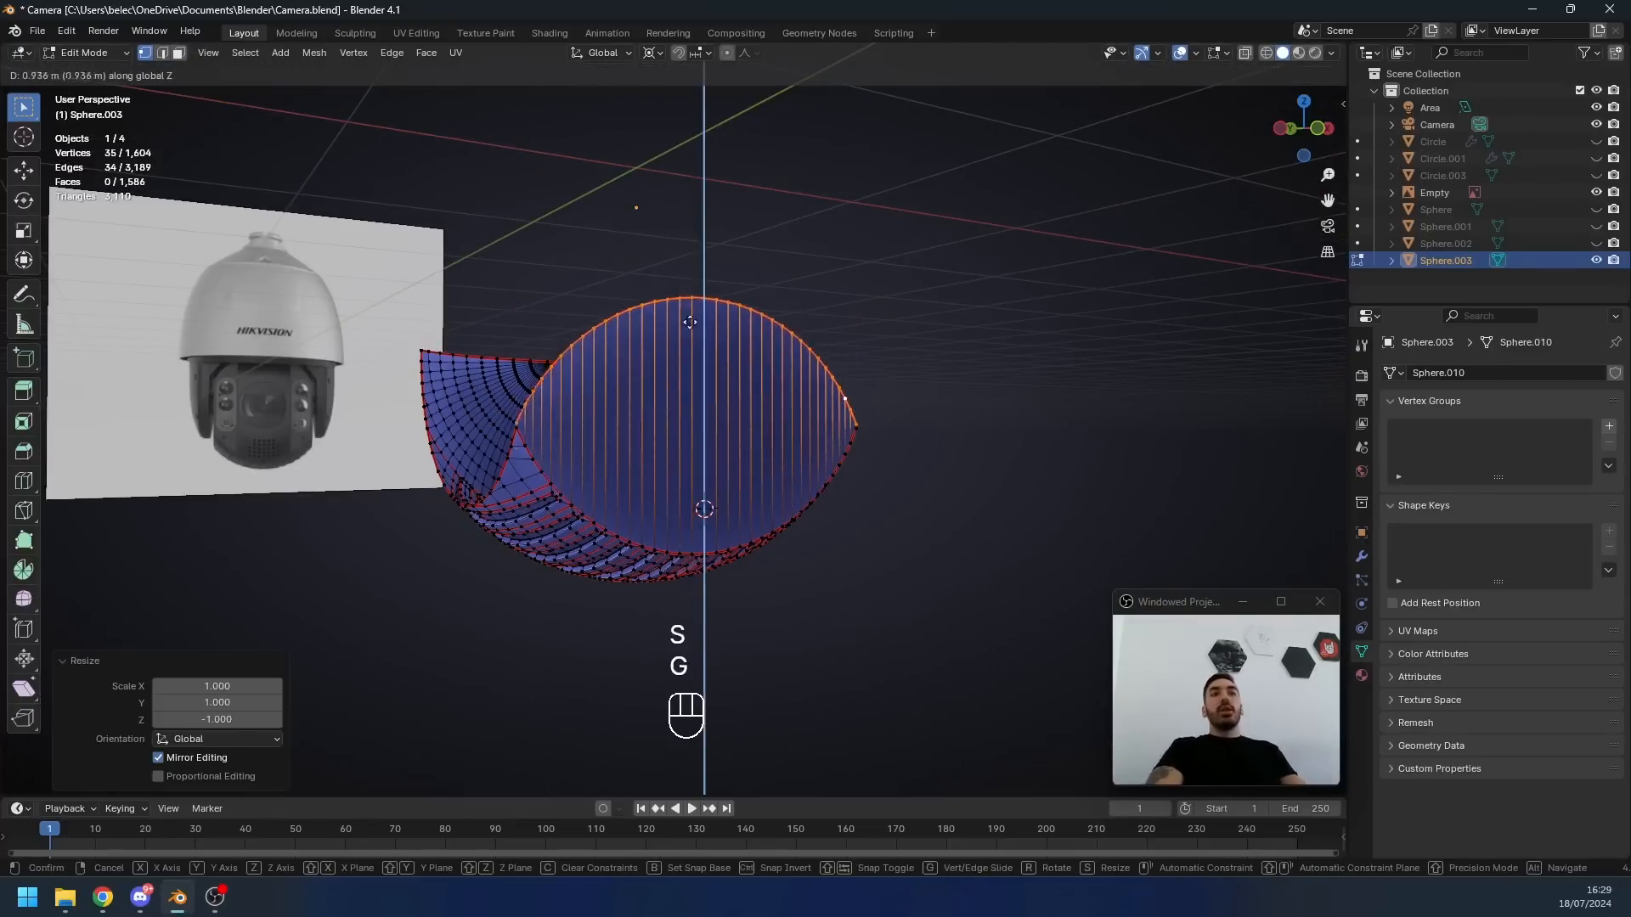
click(671, 237)
key(KP_0)
key(KP_1)
key(z)
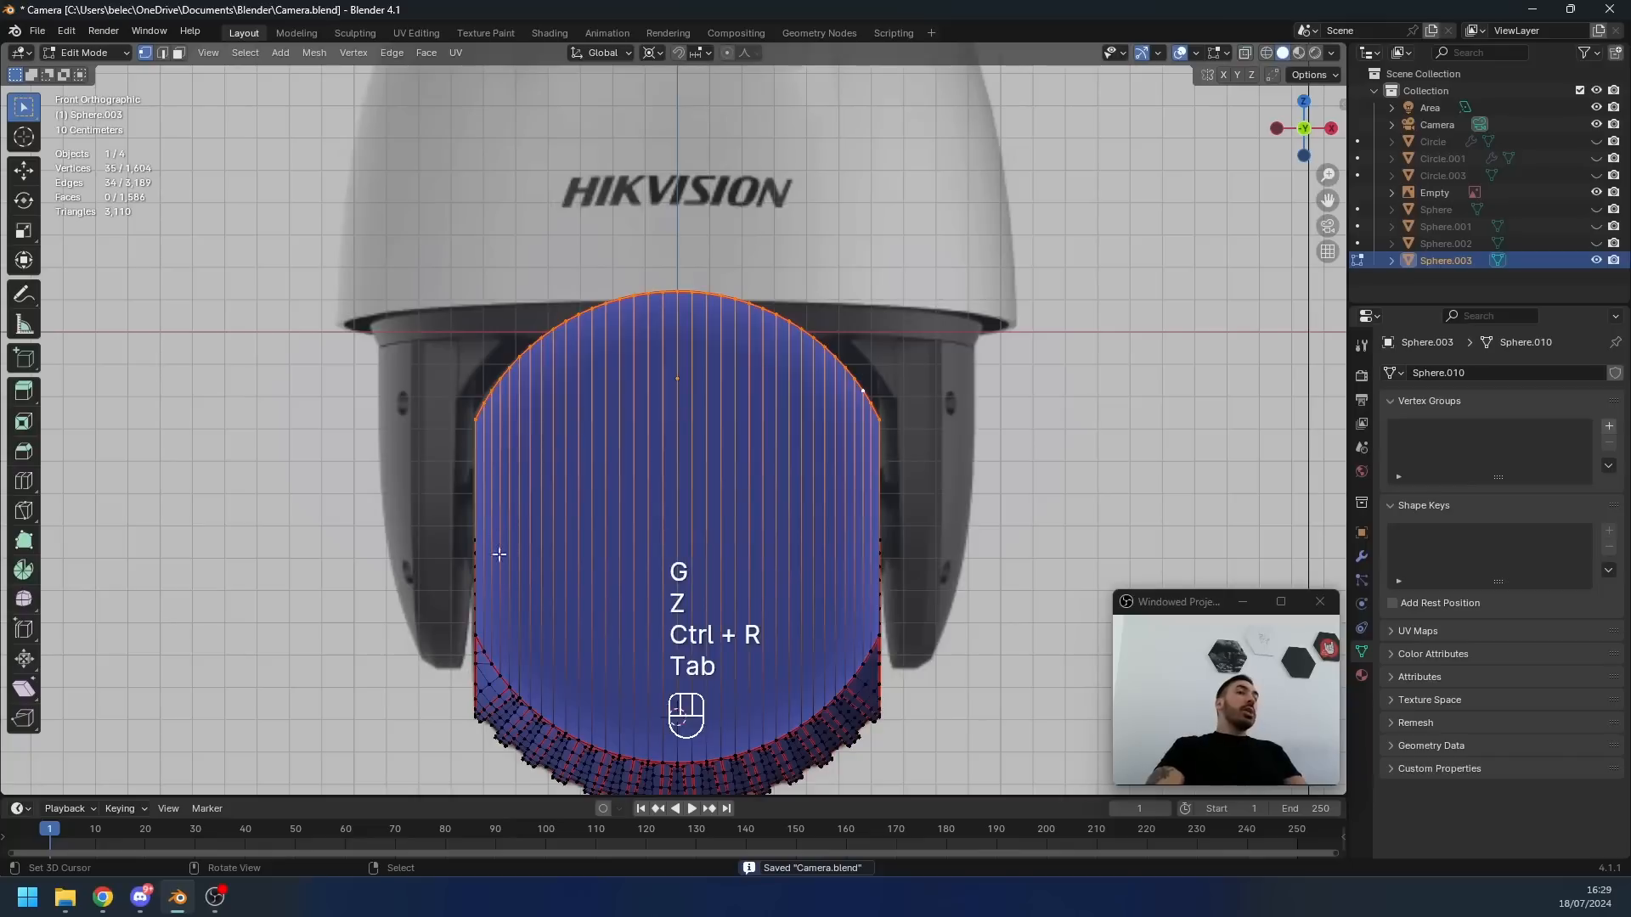
- Try 29 horizontal loop cuts across the extruded front wall
key(ctrl+r)
scroll(611, 552, up, 8)
scroll(628, 560, up, 19)
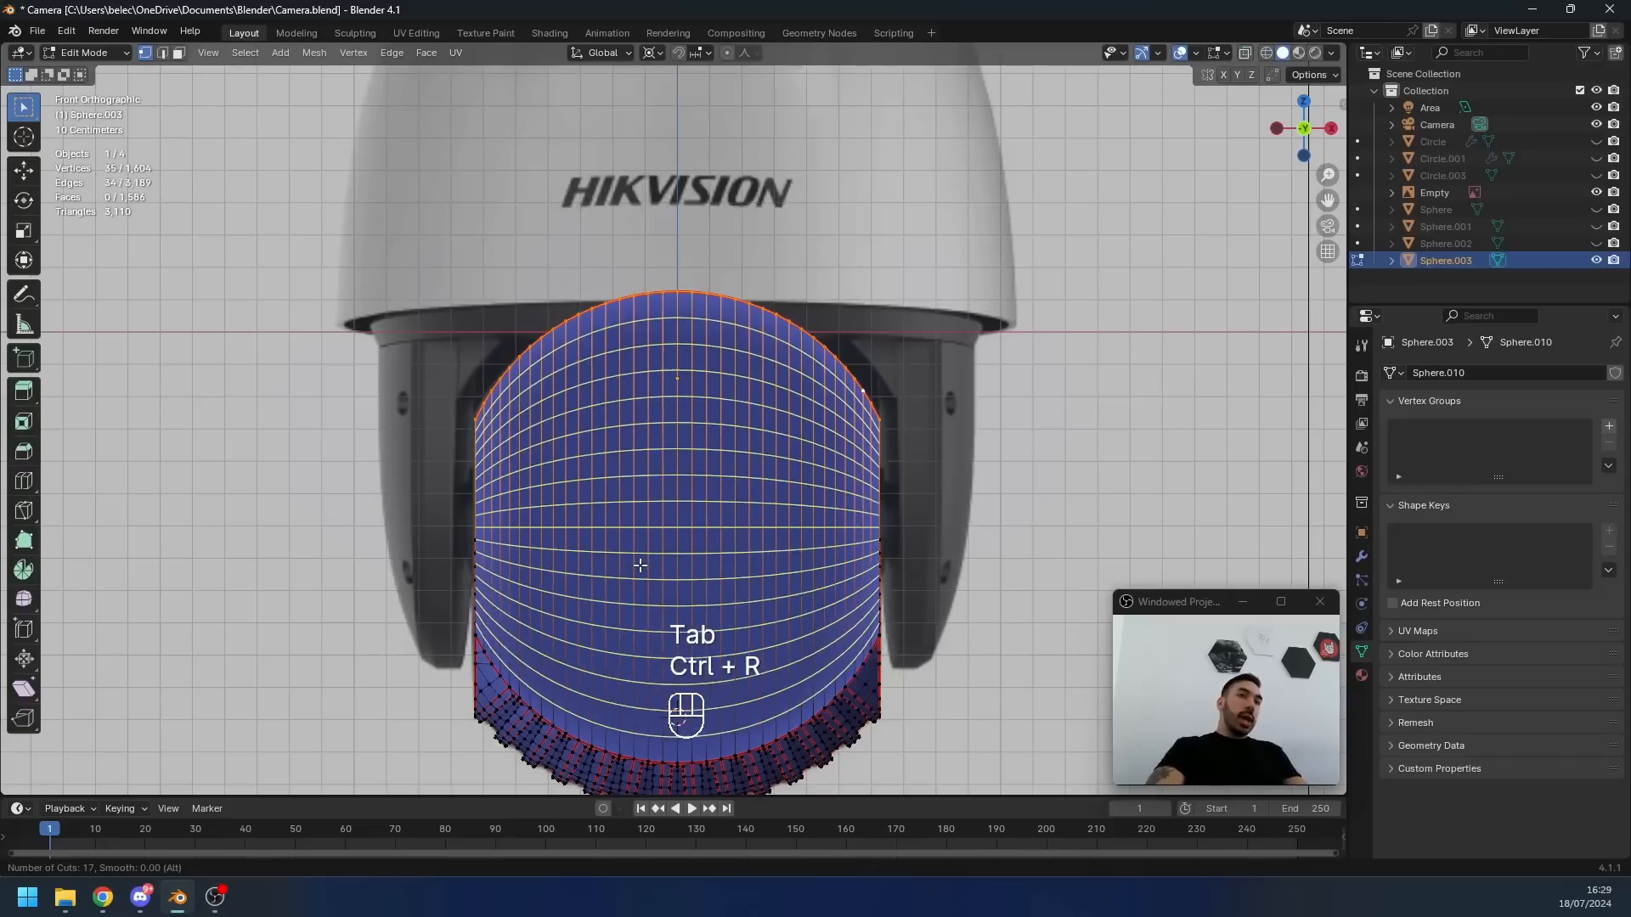
scroll(640, 566, up, 1)
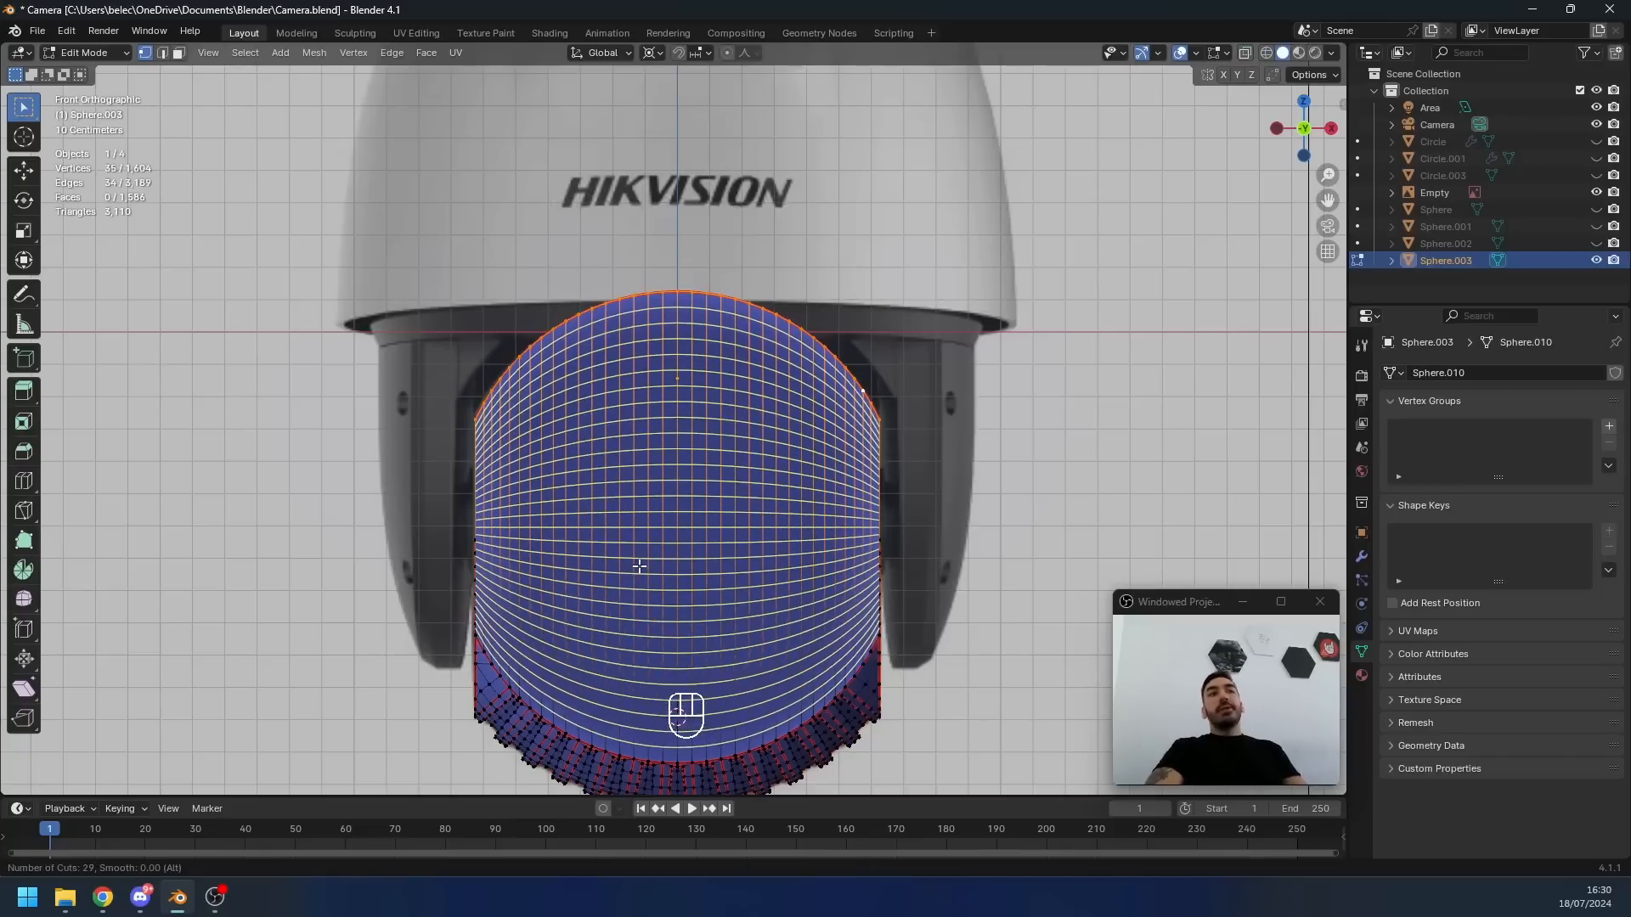
click(640, 566)
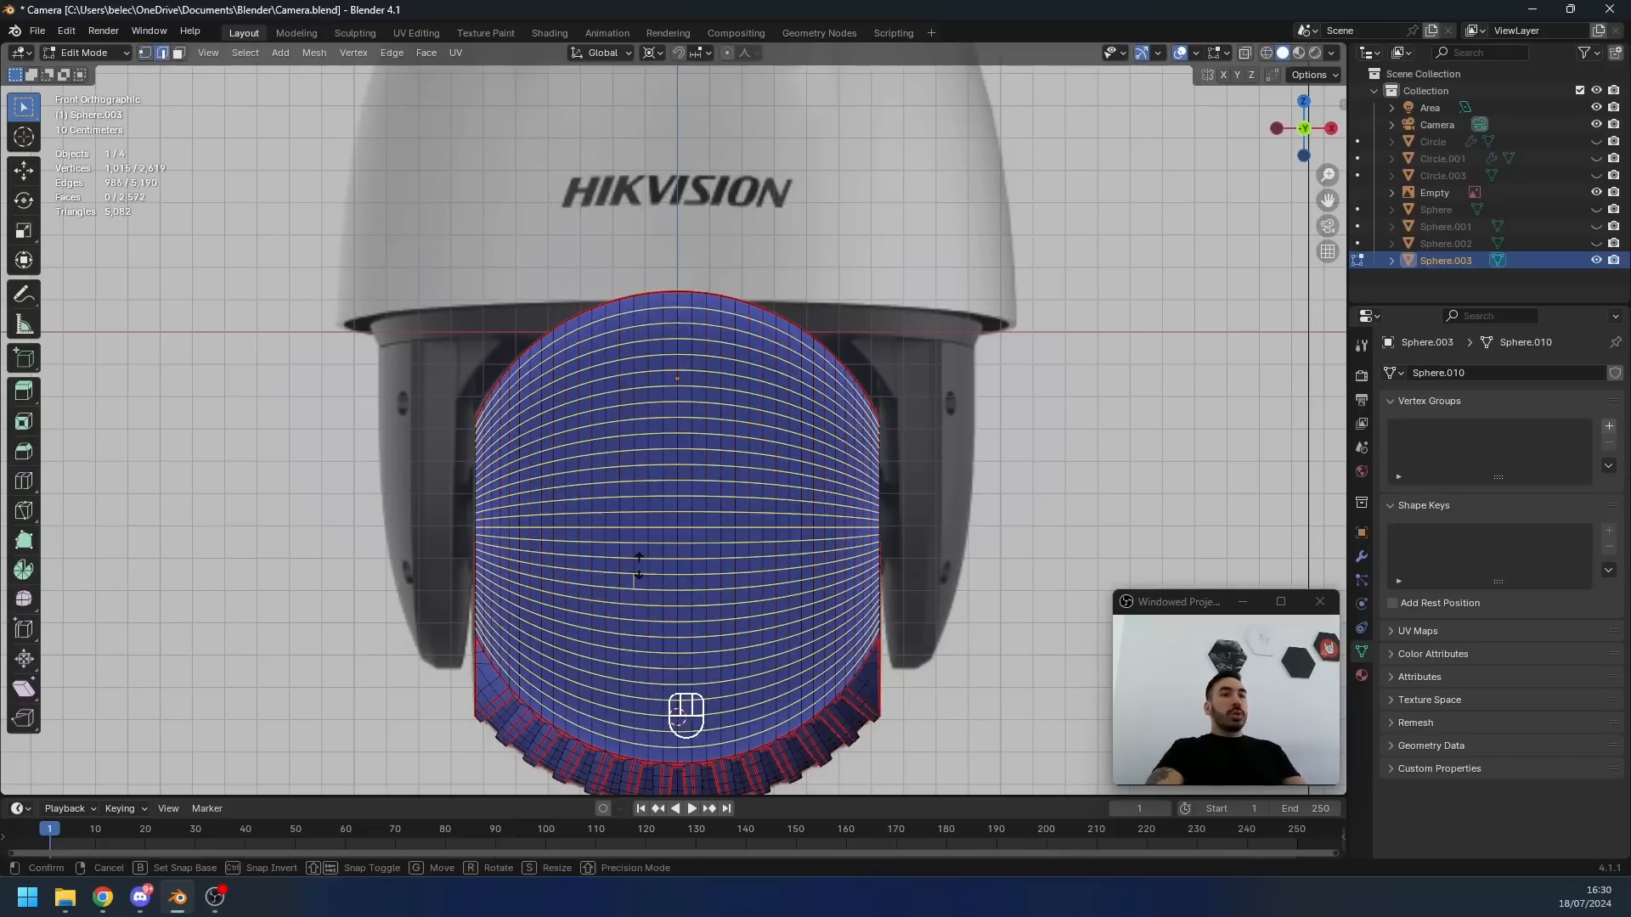
right_click(646, 564)
scroll(944, 364, up, 2)
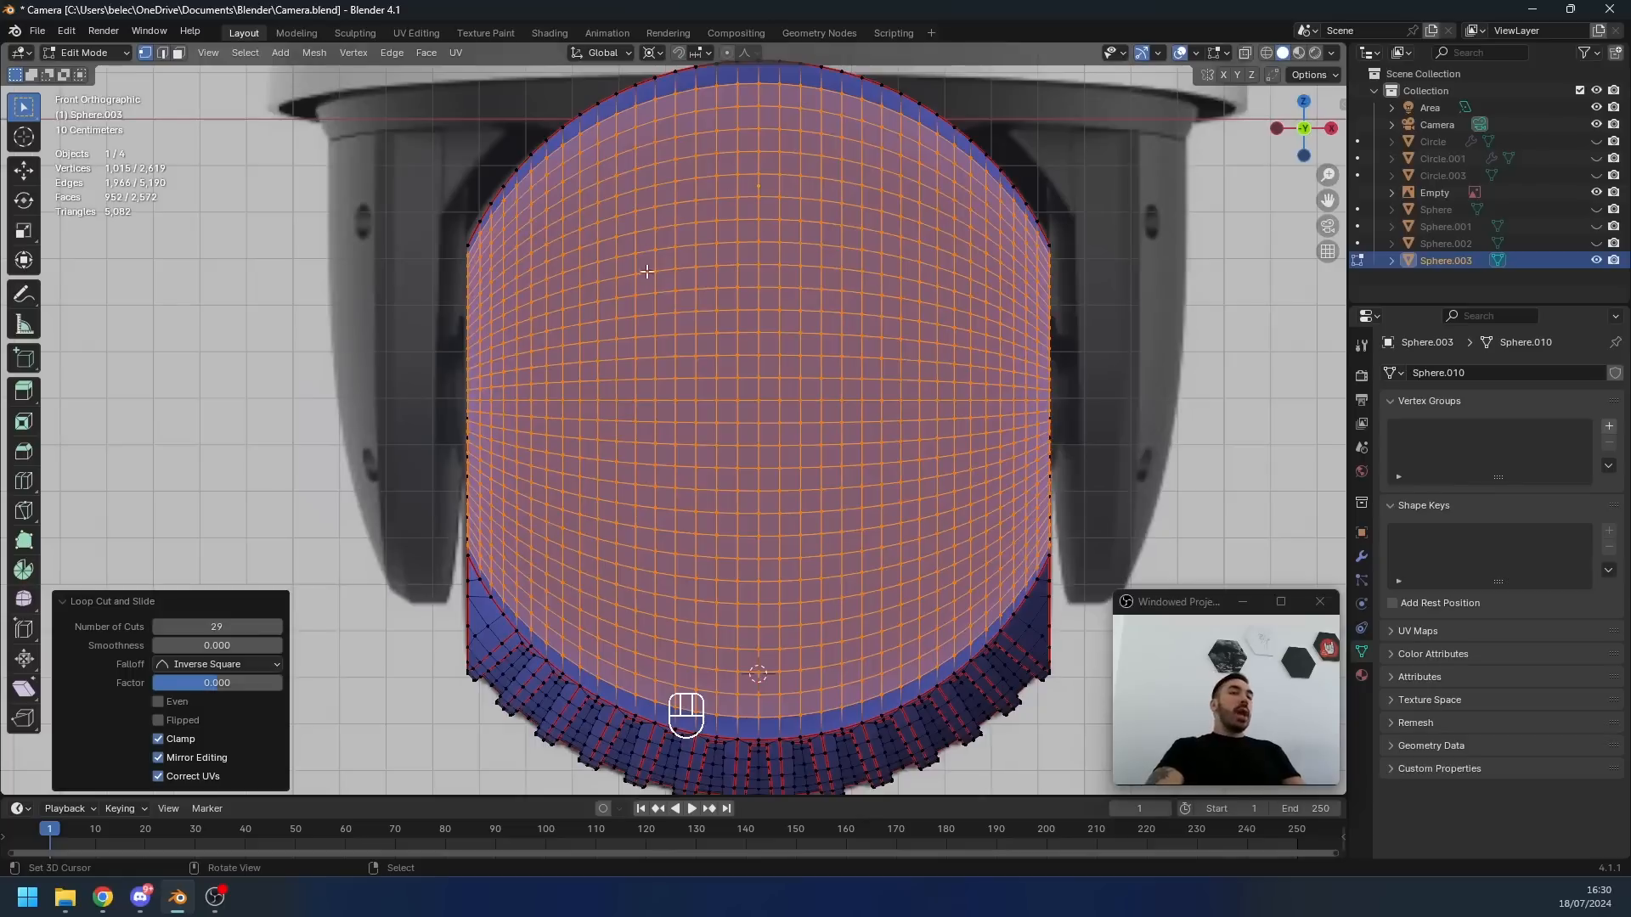
key(ctrl+z)
- Add 31 evenly spaced horizontal loop cuts across the front wall
key(ctrl+r)
scroll(734, 393, up, 4)
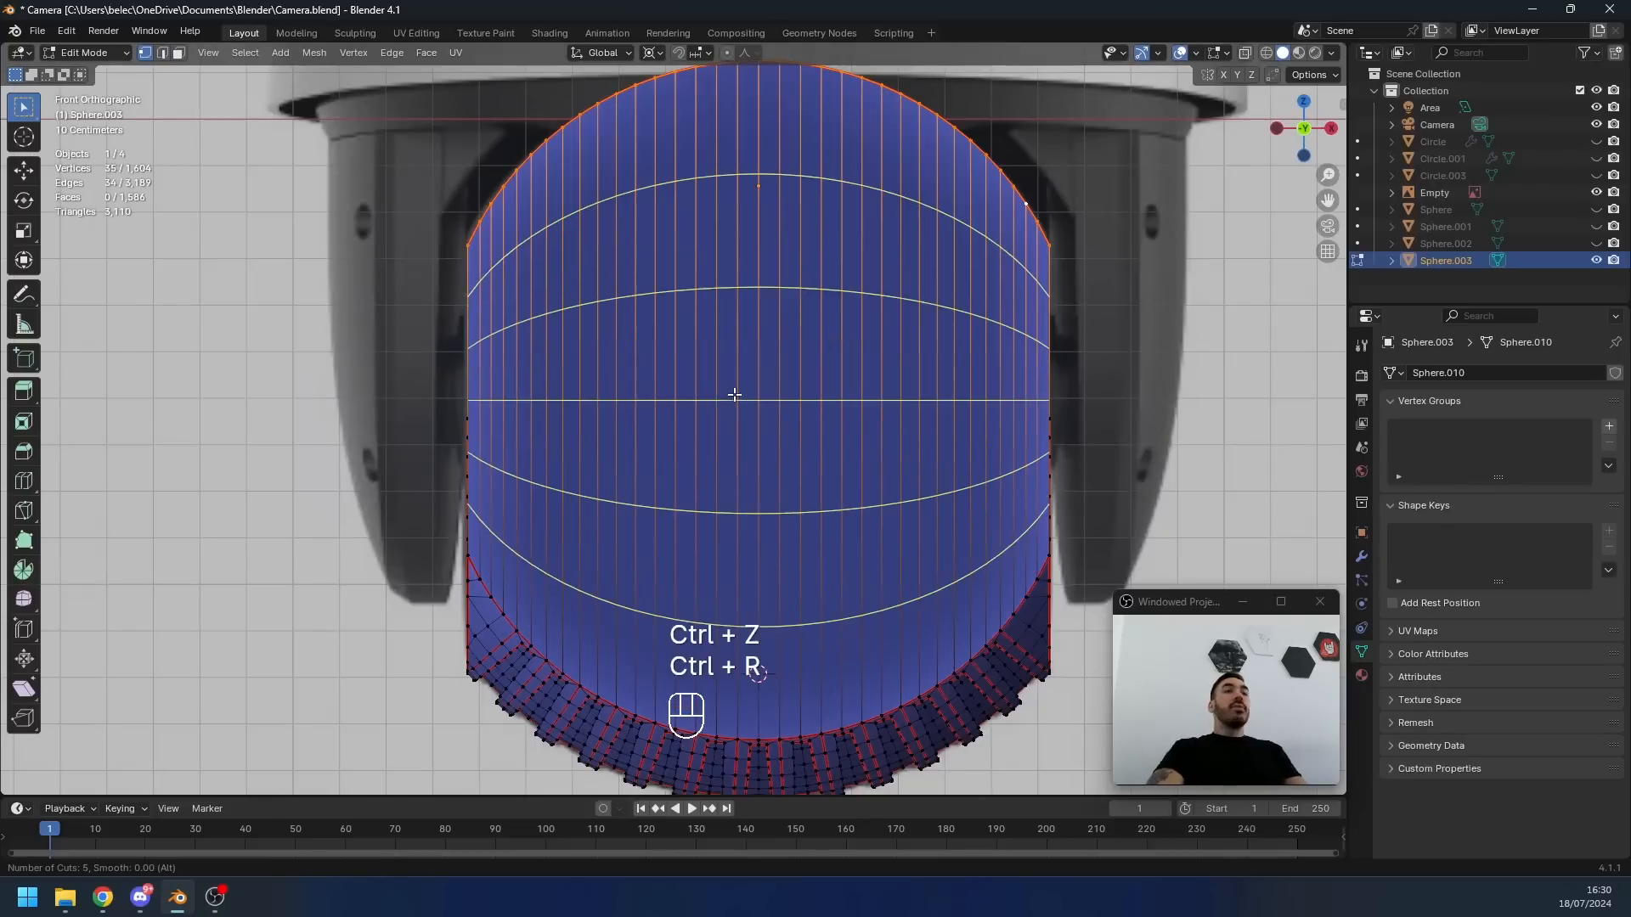
click(733, 394)
right_click(735, 393)
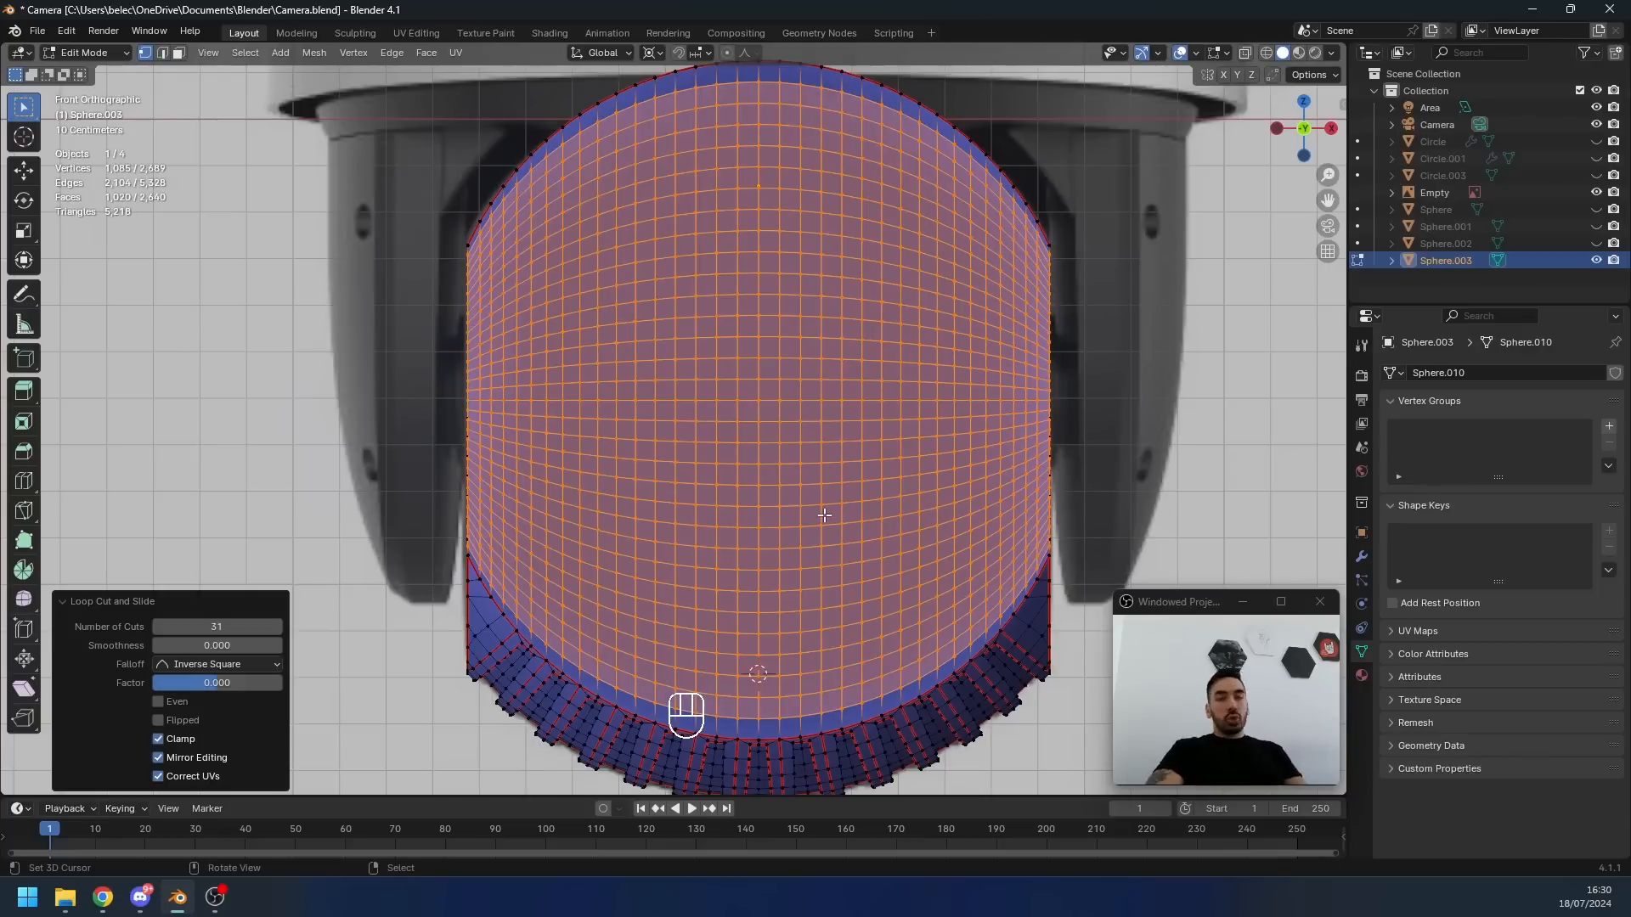
- Extrude the front wall's upper arc edge in place and move it along Y towards the rear of the bowl
alt+right_click(699, 357)
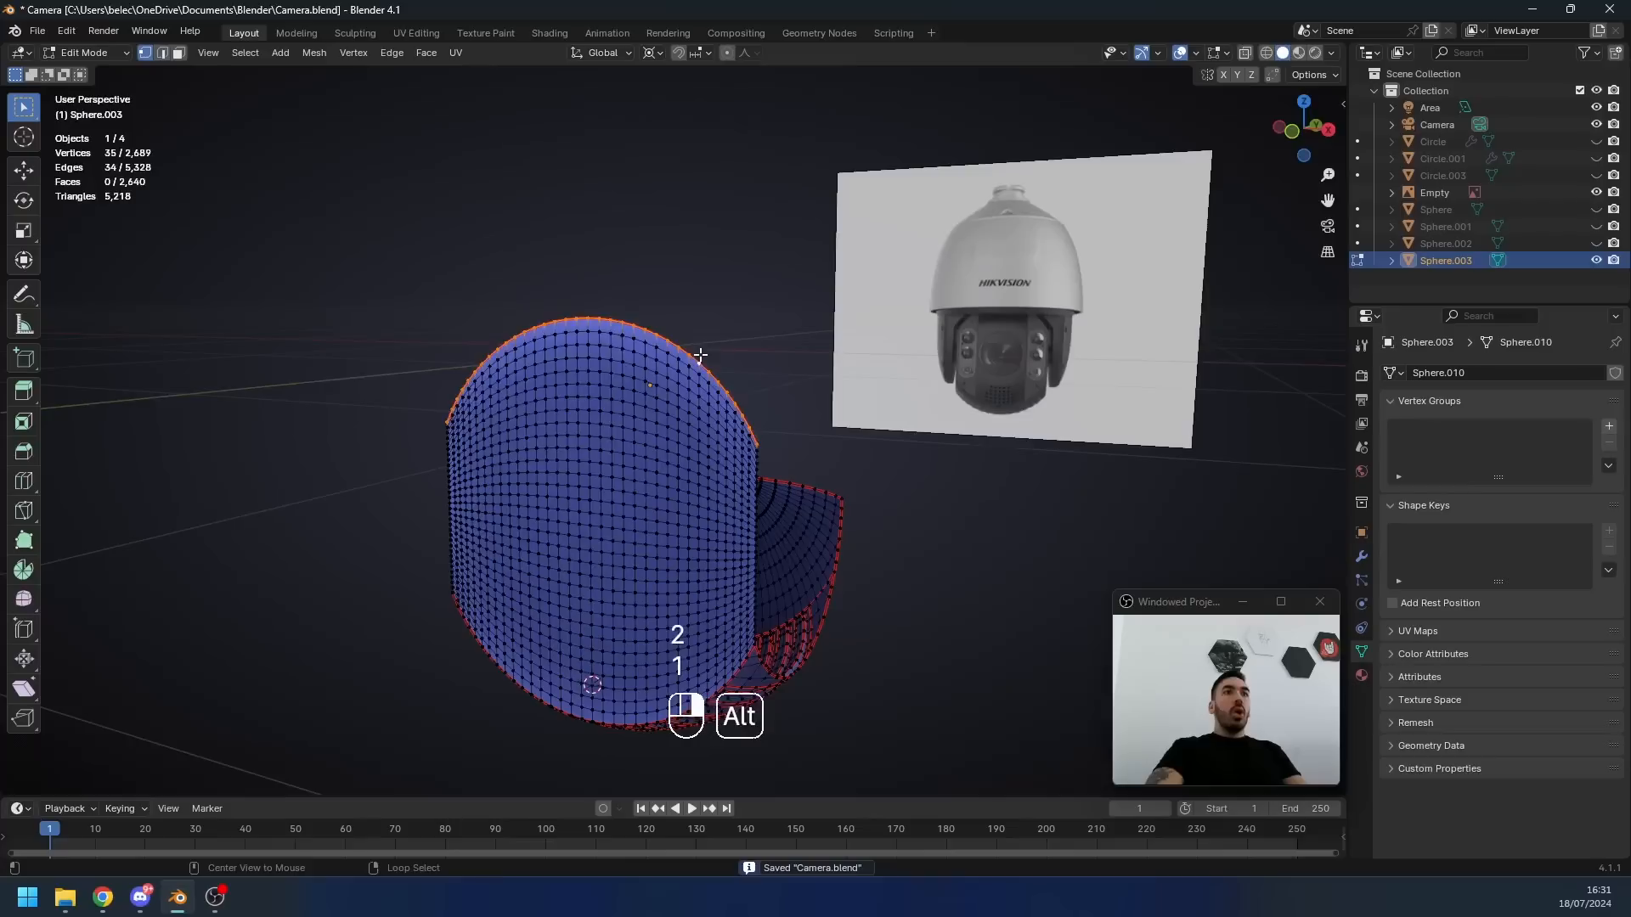
middle_drag(698, 357, 596, 368)
key(e)
right_click(637, 333)
middle_drag(635, 454, 608, 473)
key(g)
key(y)
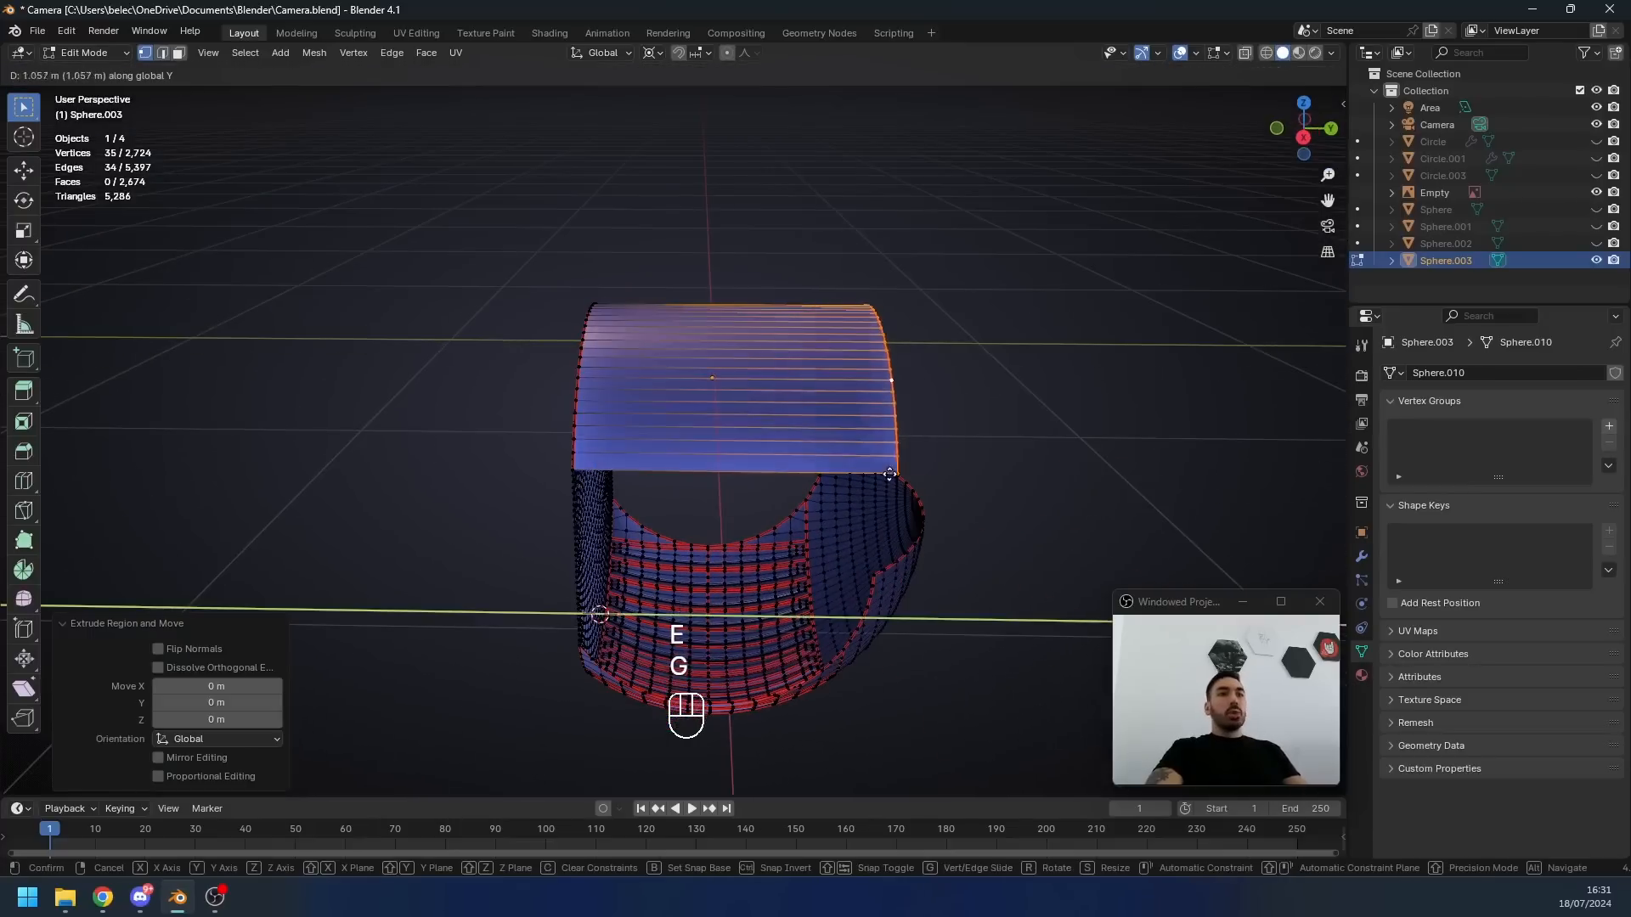
click(851, 475)
- Snap the 3D cursor to the bowl's rear rim corner and scale the arched top's rear edge to 0 along Y about it
shift+middle_drag(852, 475, 768, 451)
key(1)
right_click(766, 451)
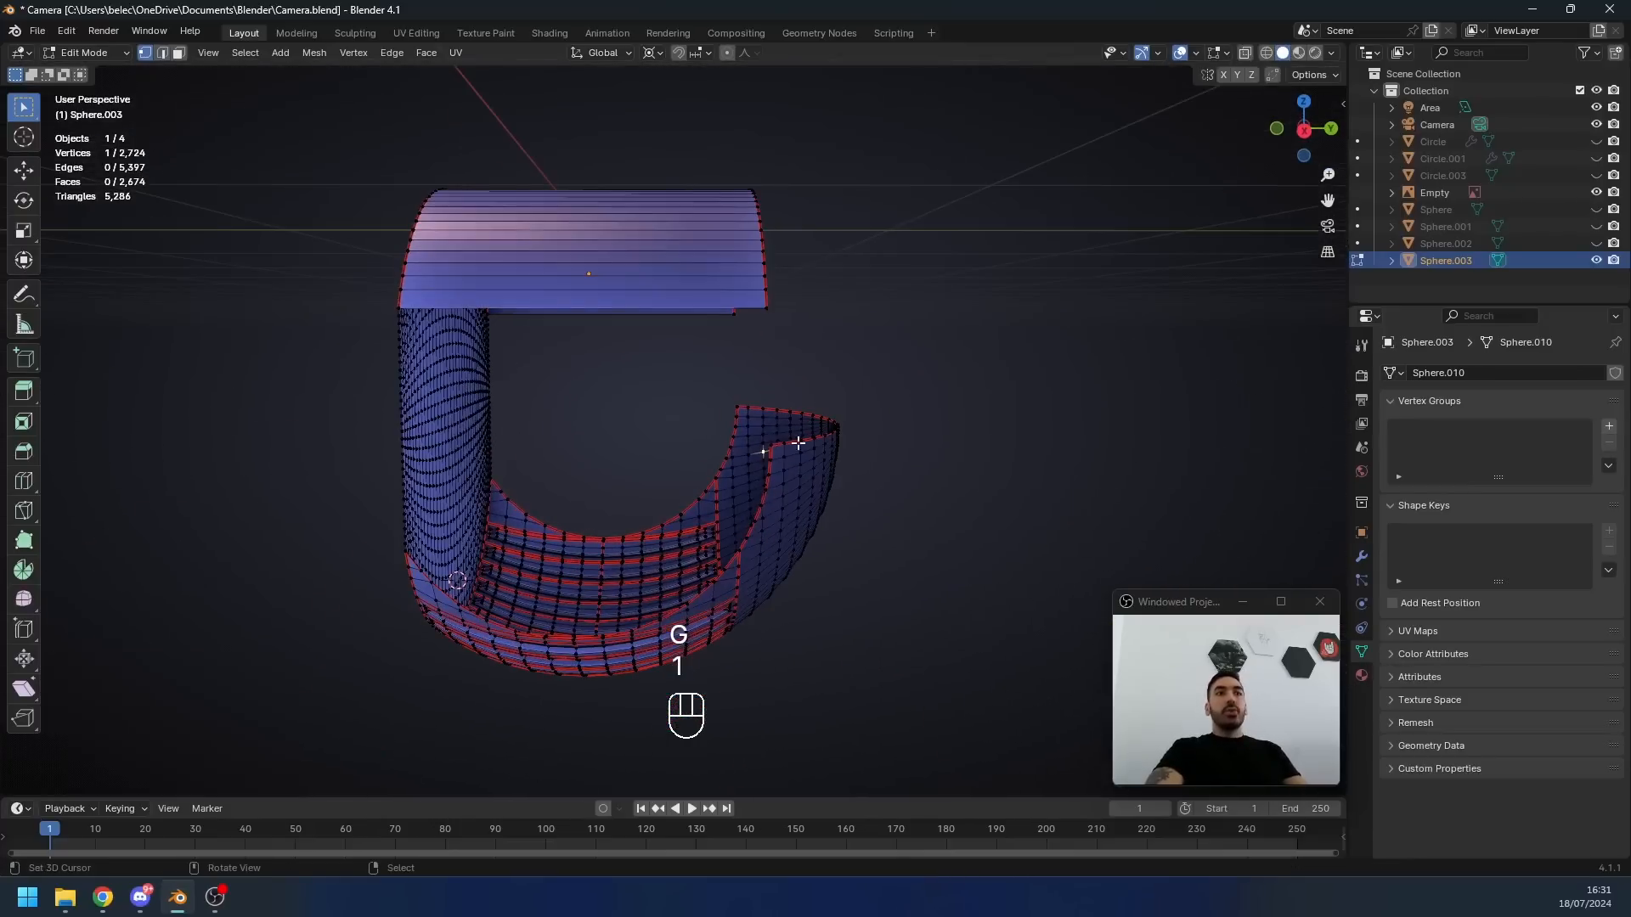
scroll(868, 387, up, 2)
key(shift+s)
click(797, 404)
alt+right_click(815, 197)
scroll(832, 255, down, 3)
key(s)
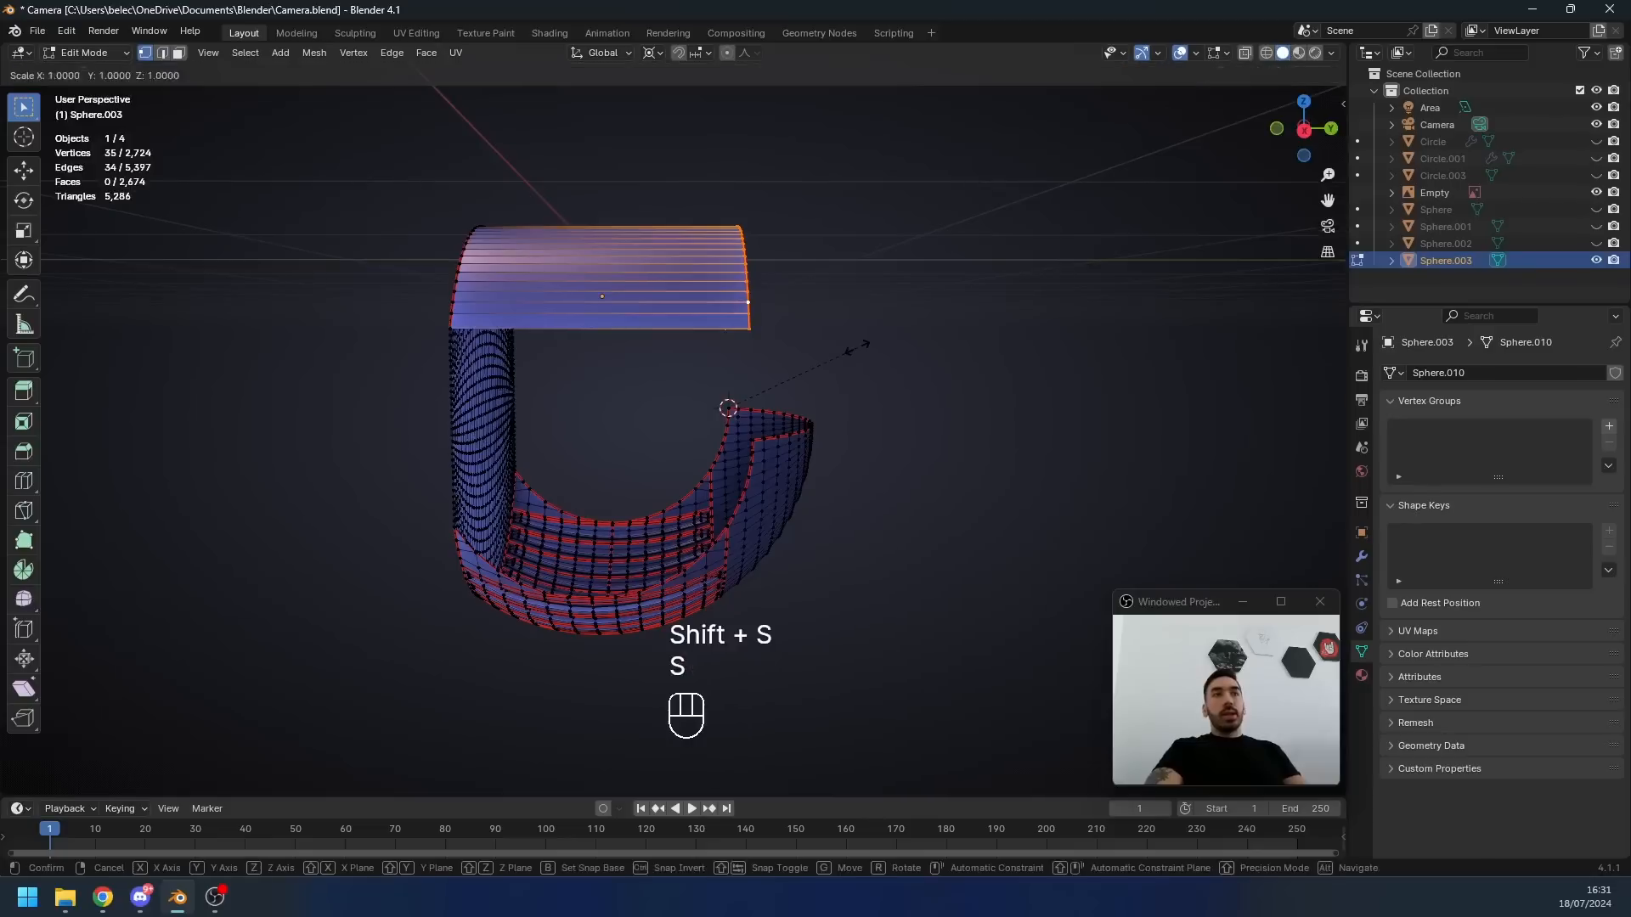
key(x)
key(y)
key(0)
click(855, 349)
- Snap the 3D cursor between the arch's lower rear corners, extrude the bowl's rear rim and scale it to 0 along Z to that height
middle_drag(786, 351, 732, 344)
right_click(693, 344)
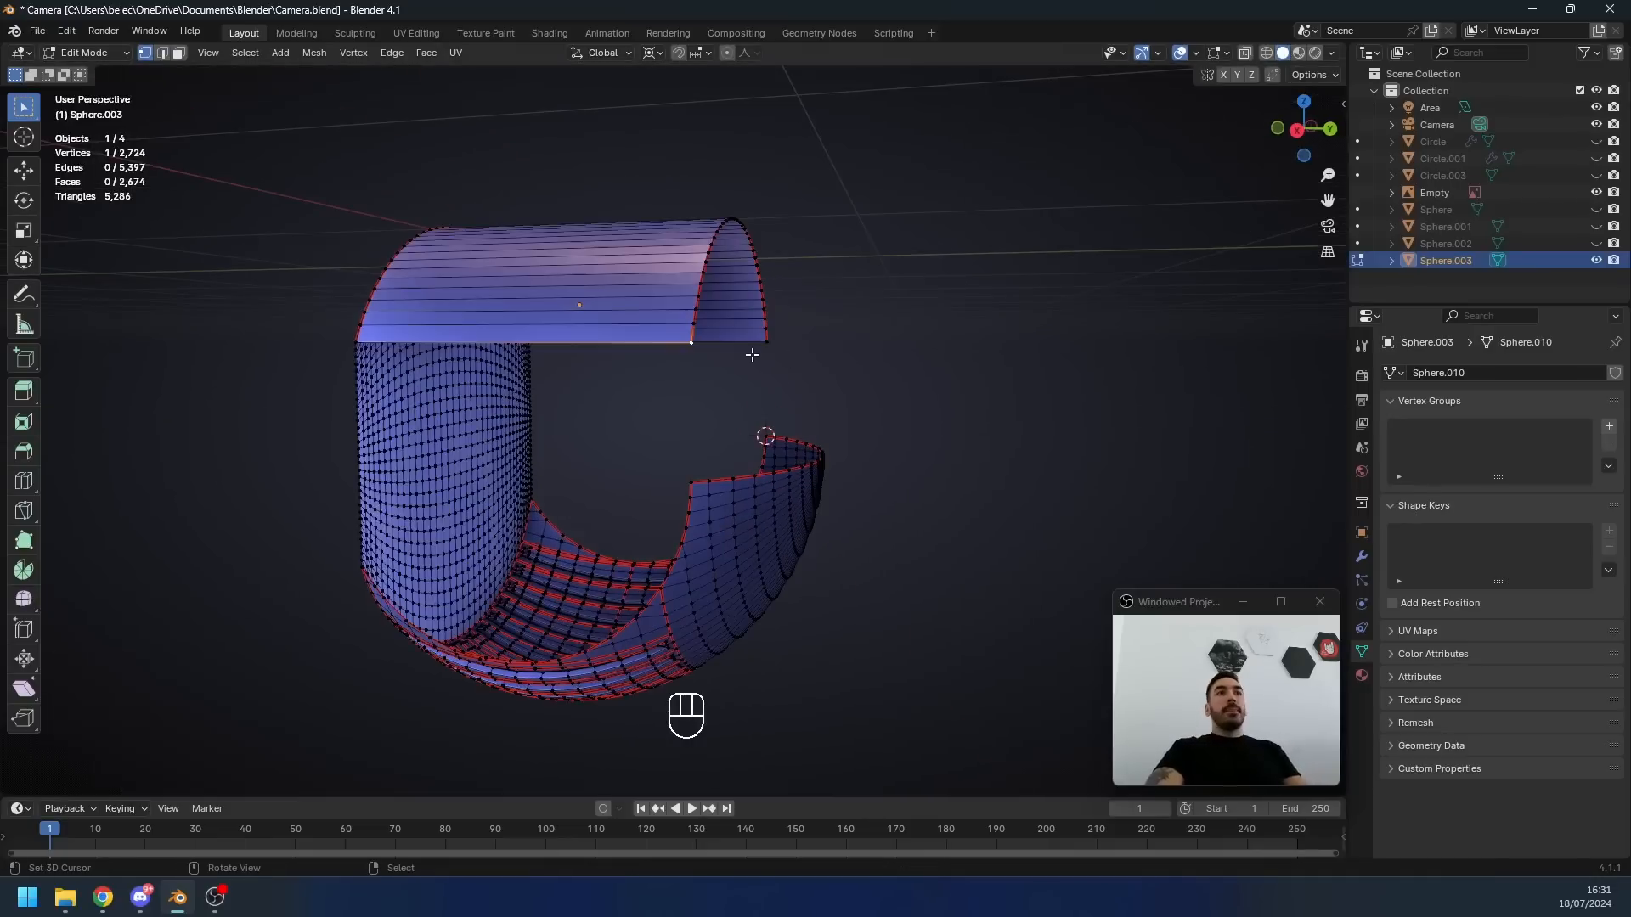
shift+right_click(764, 344)
key(shift+s)
click(906, 365)
alt+right_click(724, 472)
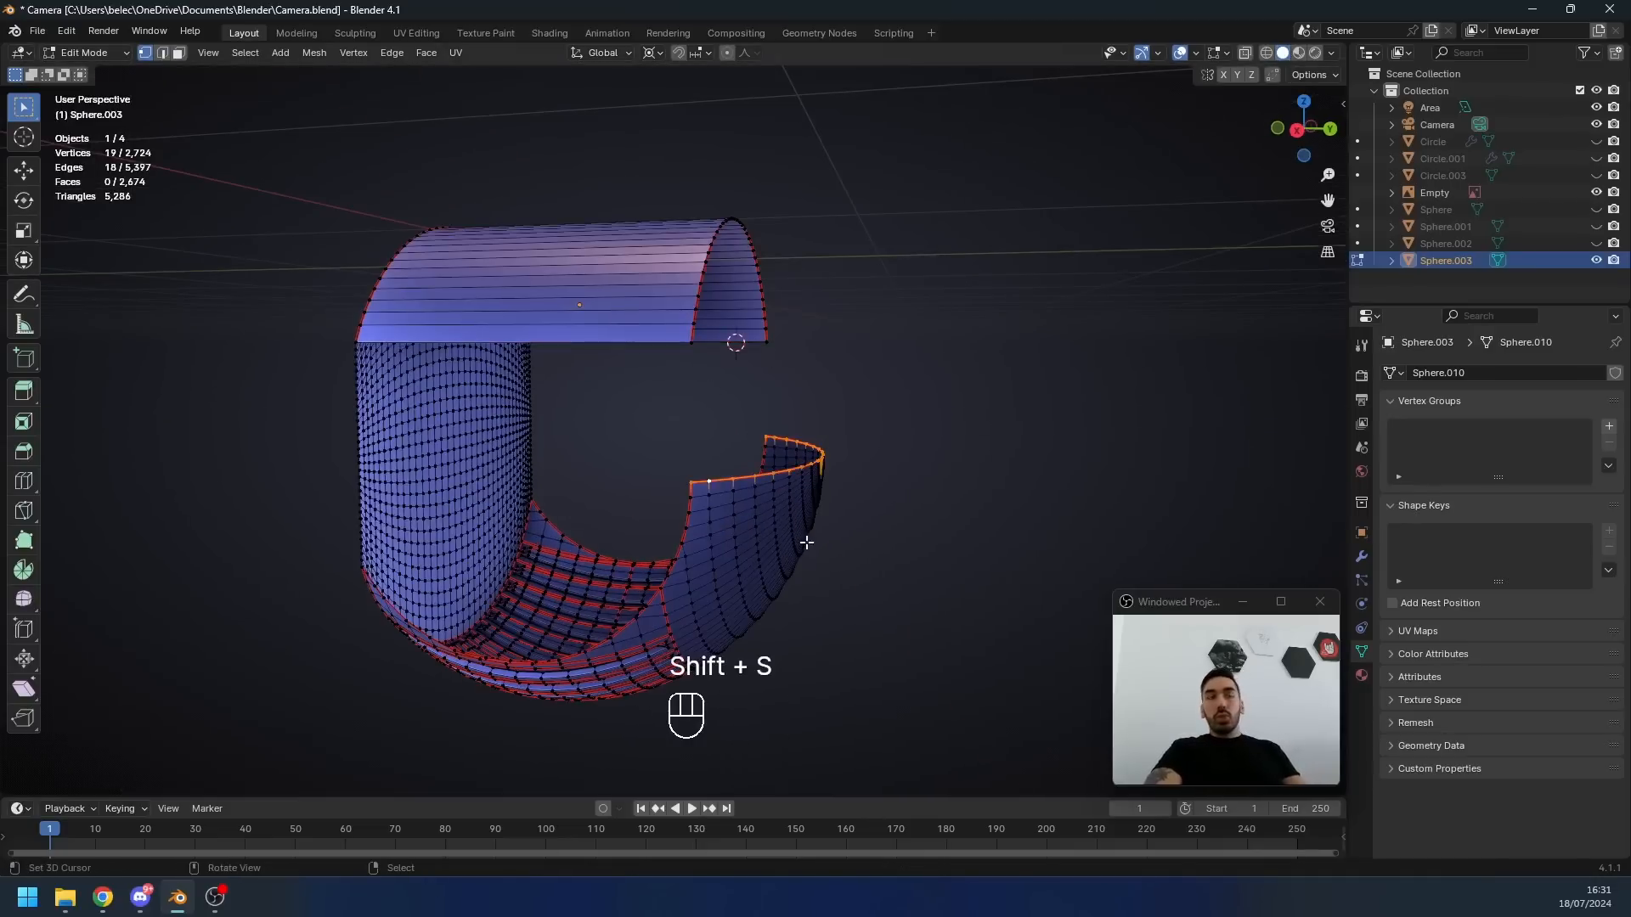
key(e)
right_click(832, 437)
key(s)
key(z)
key(0)
click(713, 373)
middle_drag(698, 368, 686, 367)
key(a)
key(a)
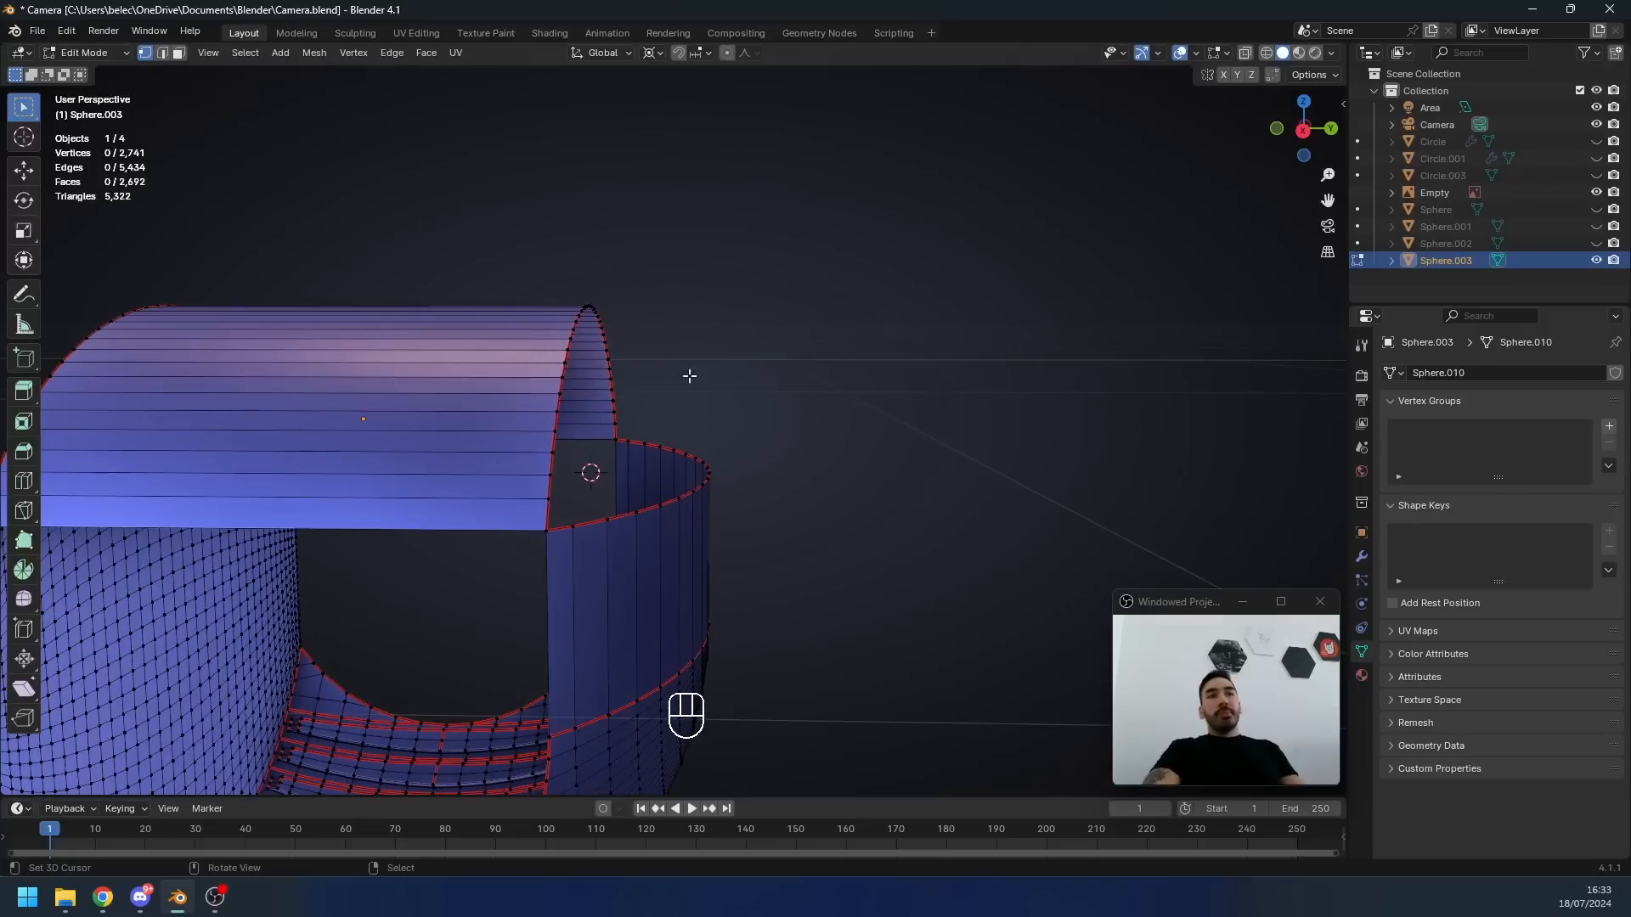
middle_drag(572, 308, 499, 322)
key(2)
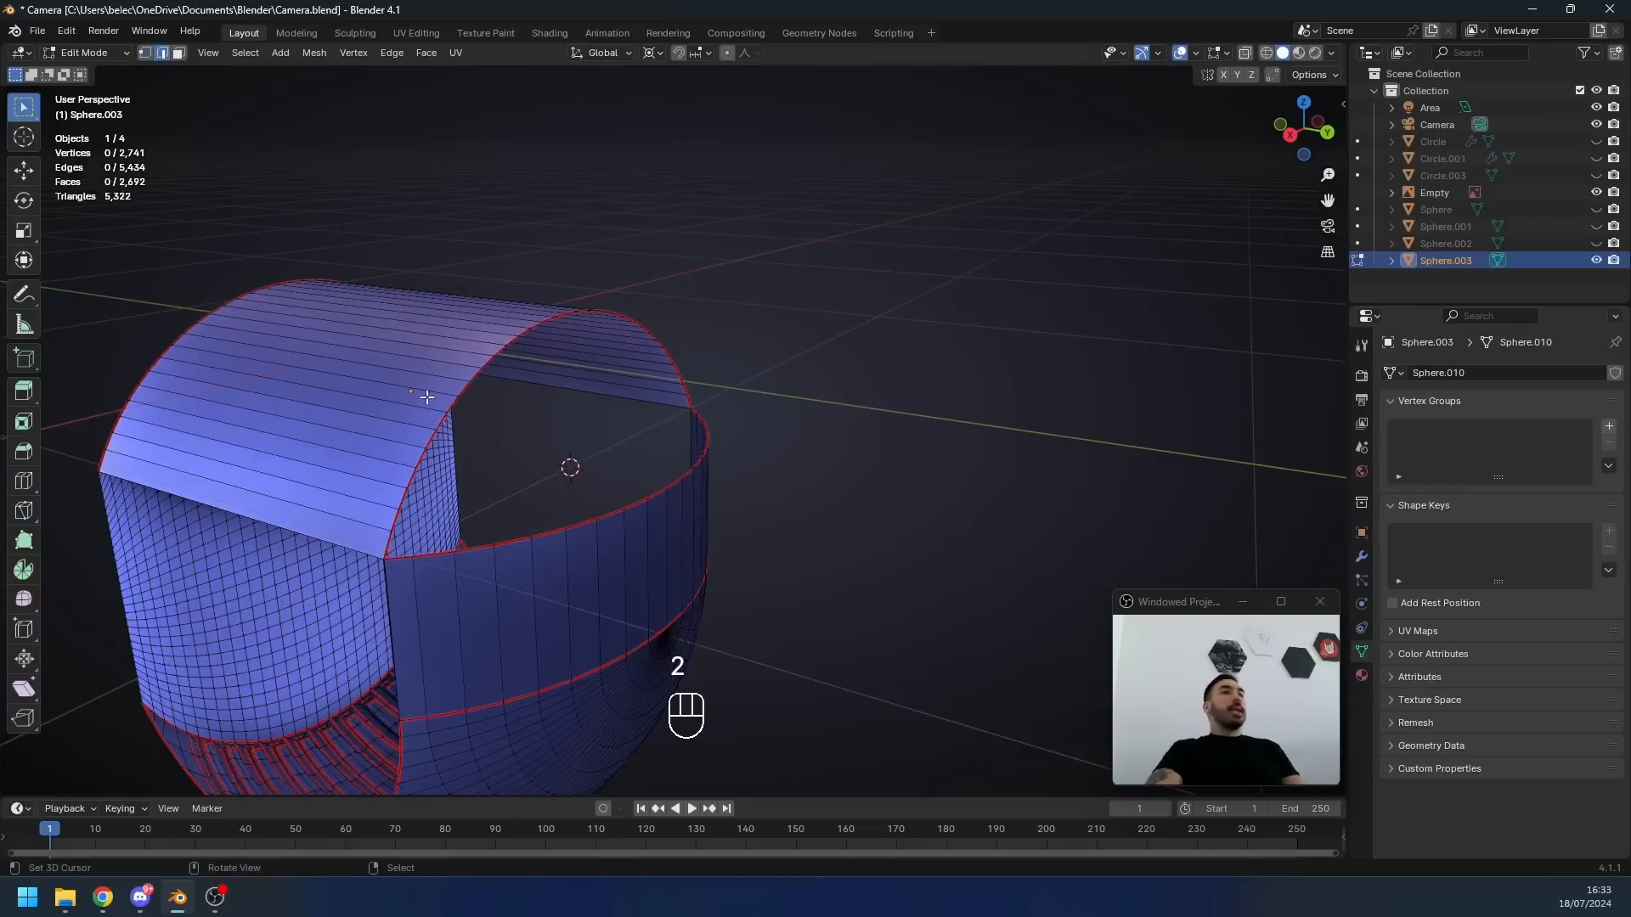
middle_drag(393, 528, 427, 552)
key(a)
right_click(432, 578)
ctrl+right_click(669, 387)
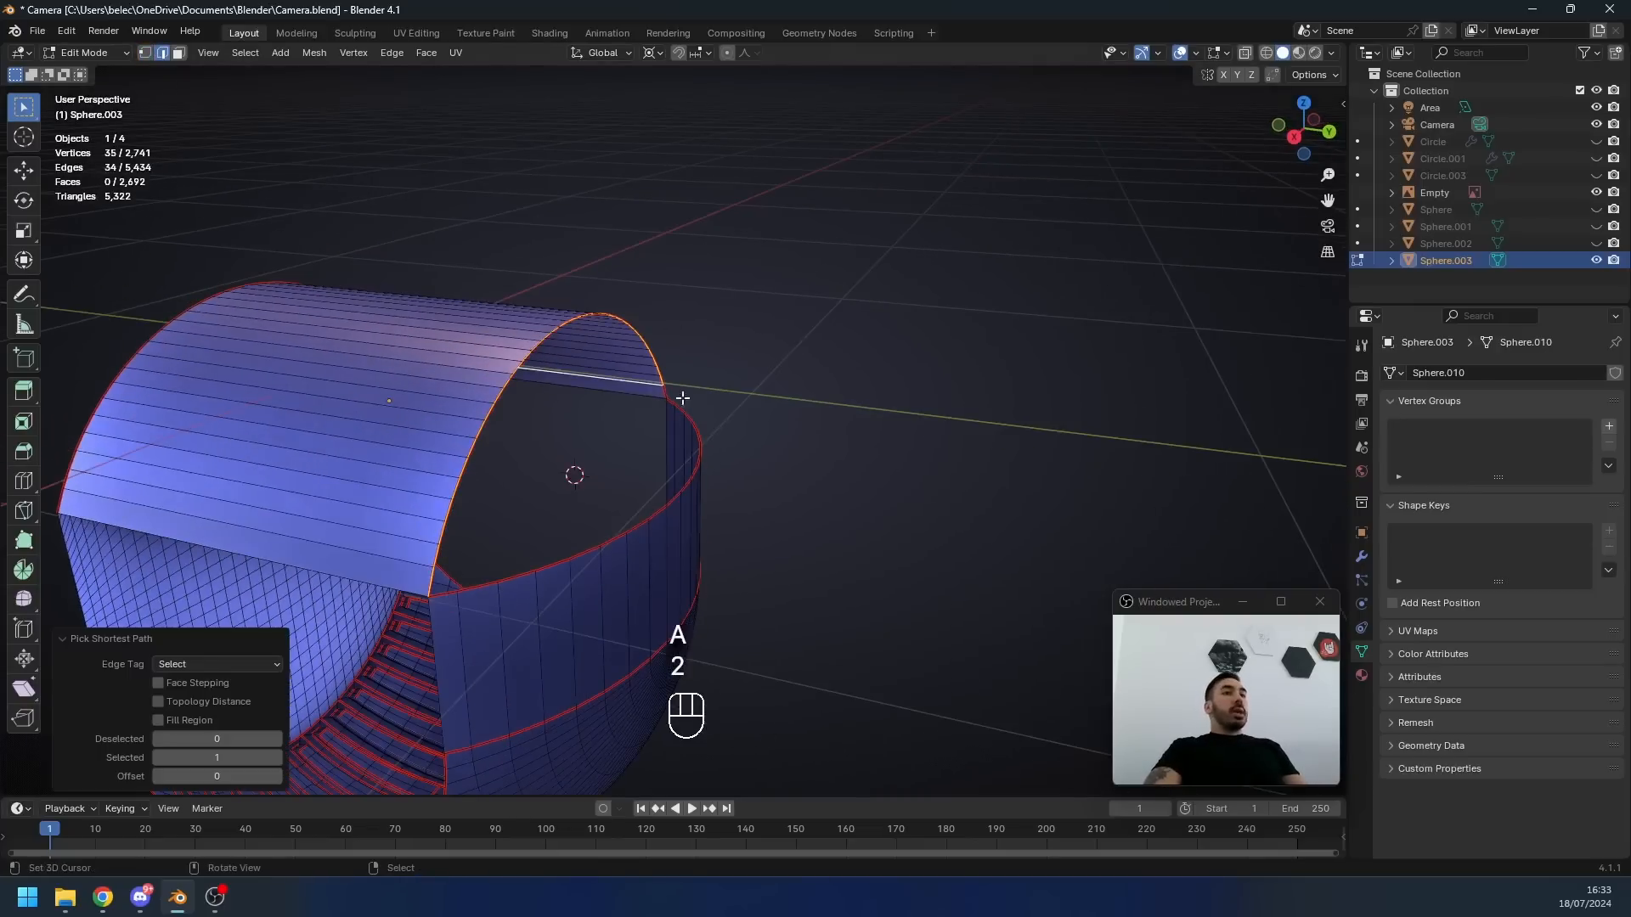
right_click(660, 372)
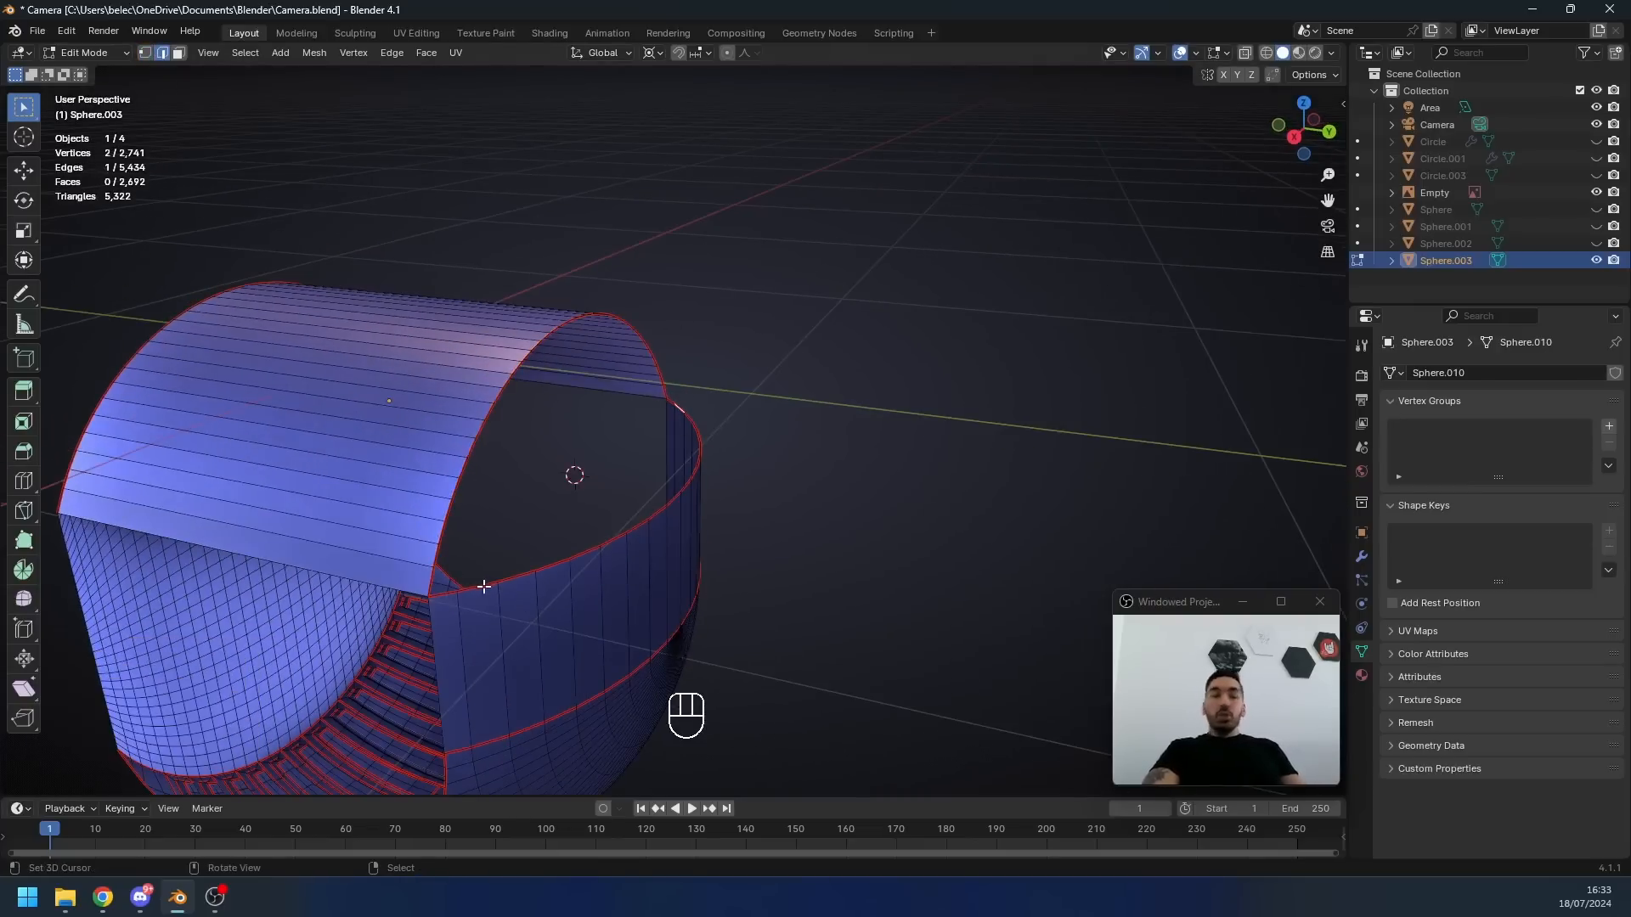
middle_drag(484, 586, 546, 540)
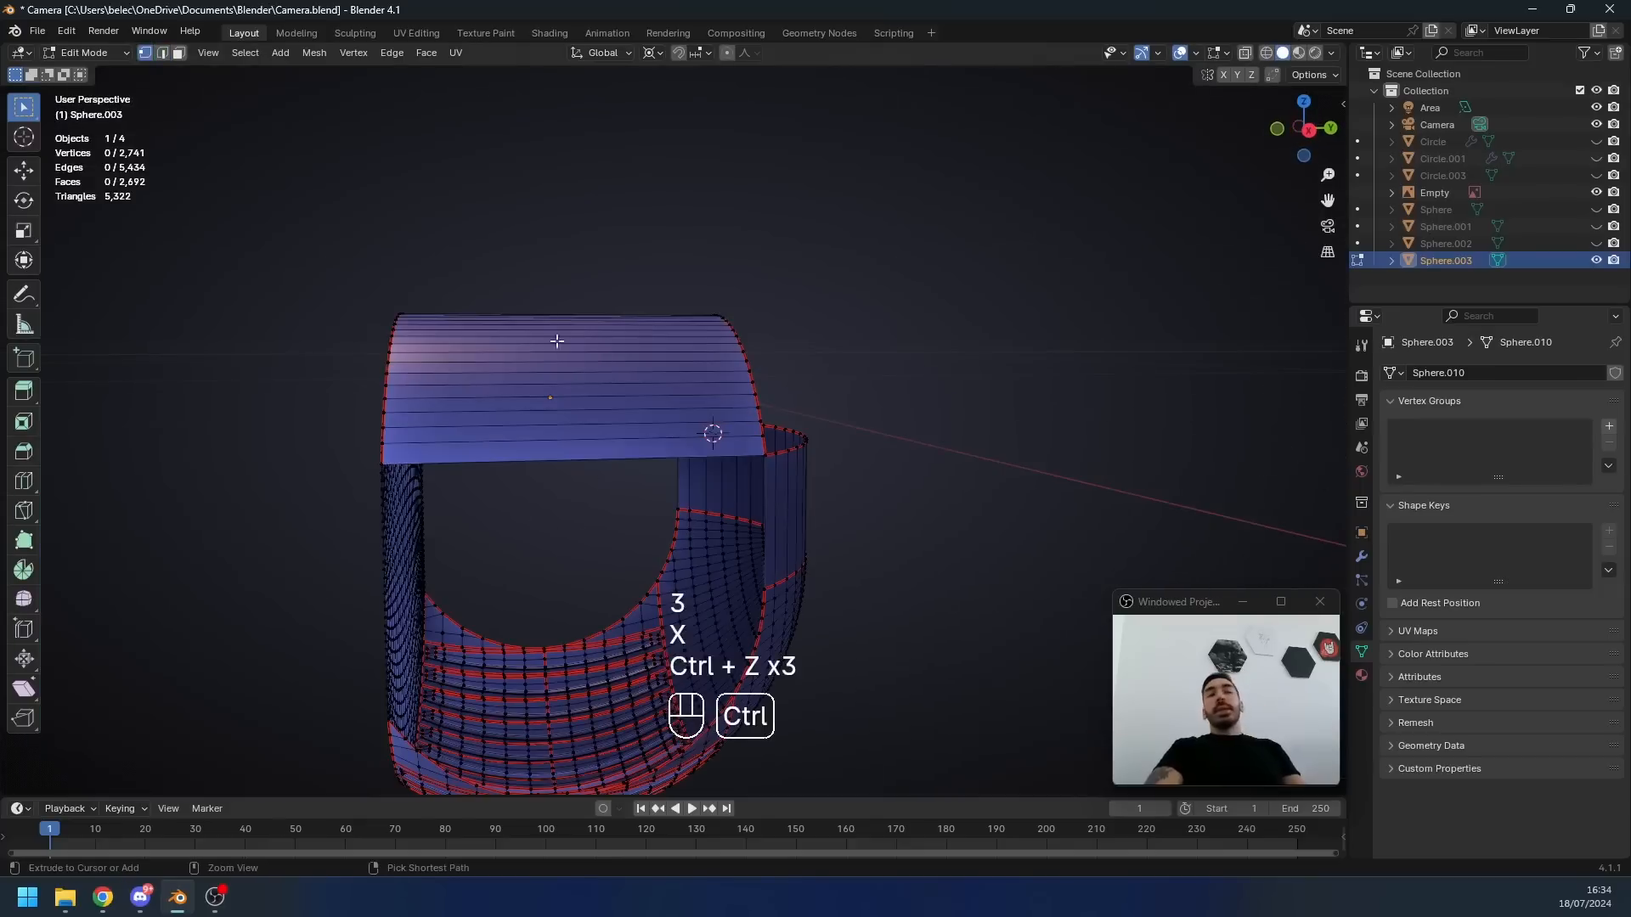
- Add a loop cut across the arched top, slide it towards the front wall and delete the strip of faces behind it
key(ctrl+r)
click(591, 337)
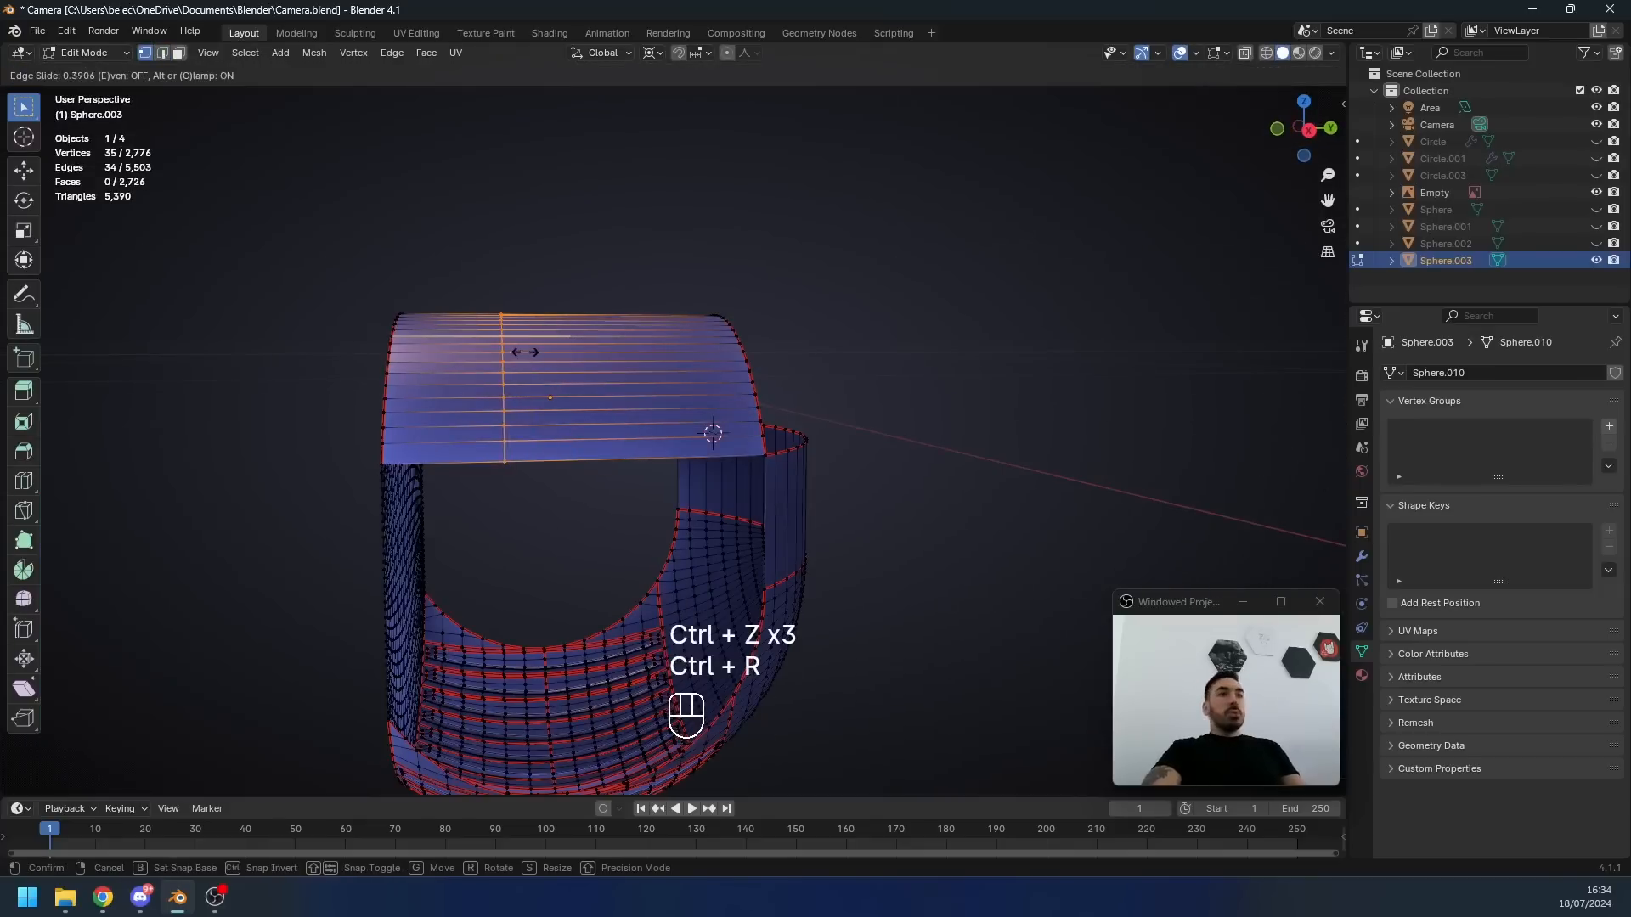
click(525, 352)
key(3)
alt+right_click(577, 333)
key(x)
click(882, 433)
middle_drag(592, 457, 617, 465)
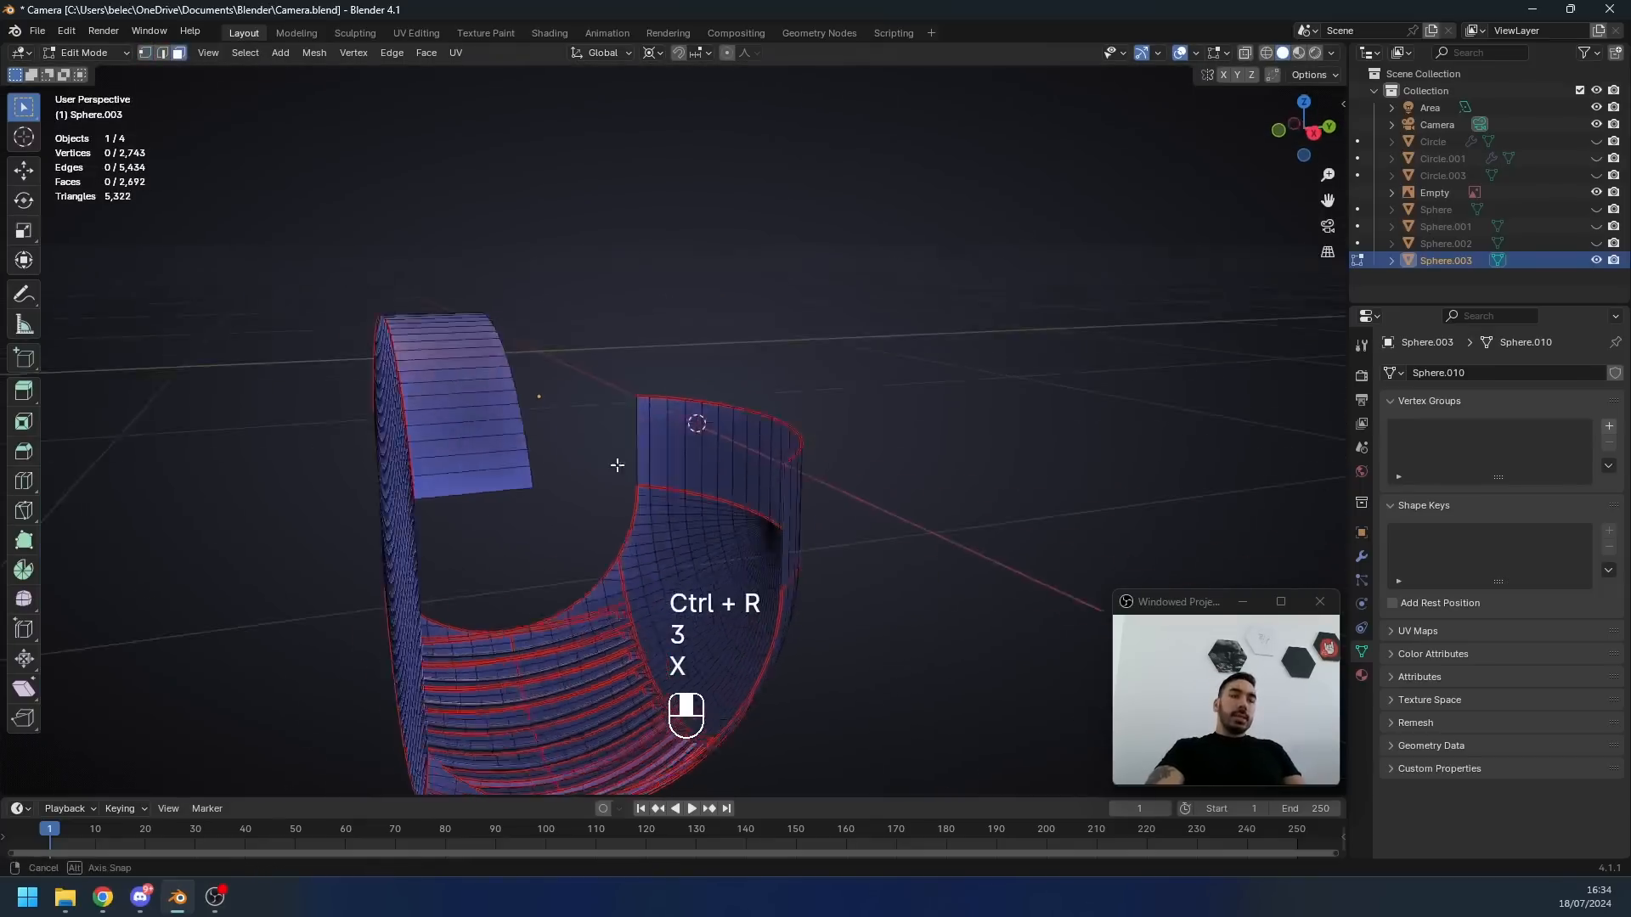
- Extrude the lower part of the shortened arch's rear edge on both sides and flatten each extrusion along X to its bottom corner
key(1)
key(1)
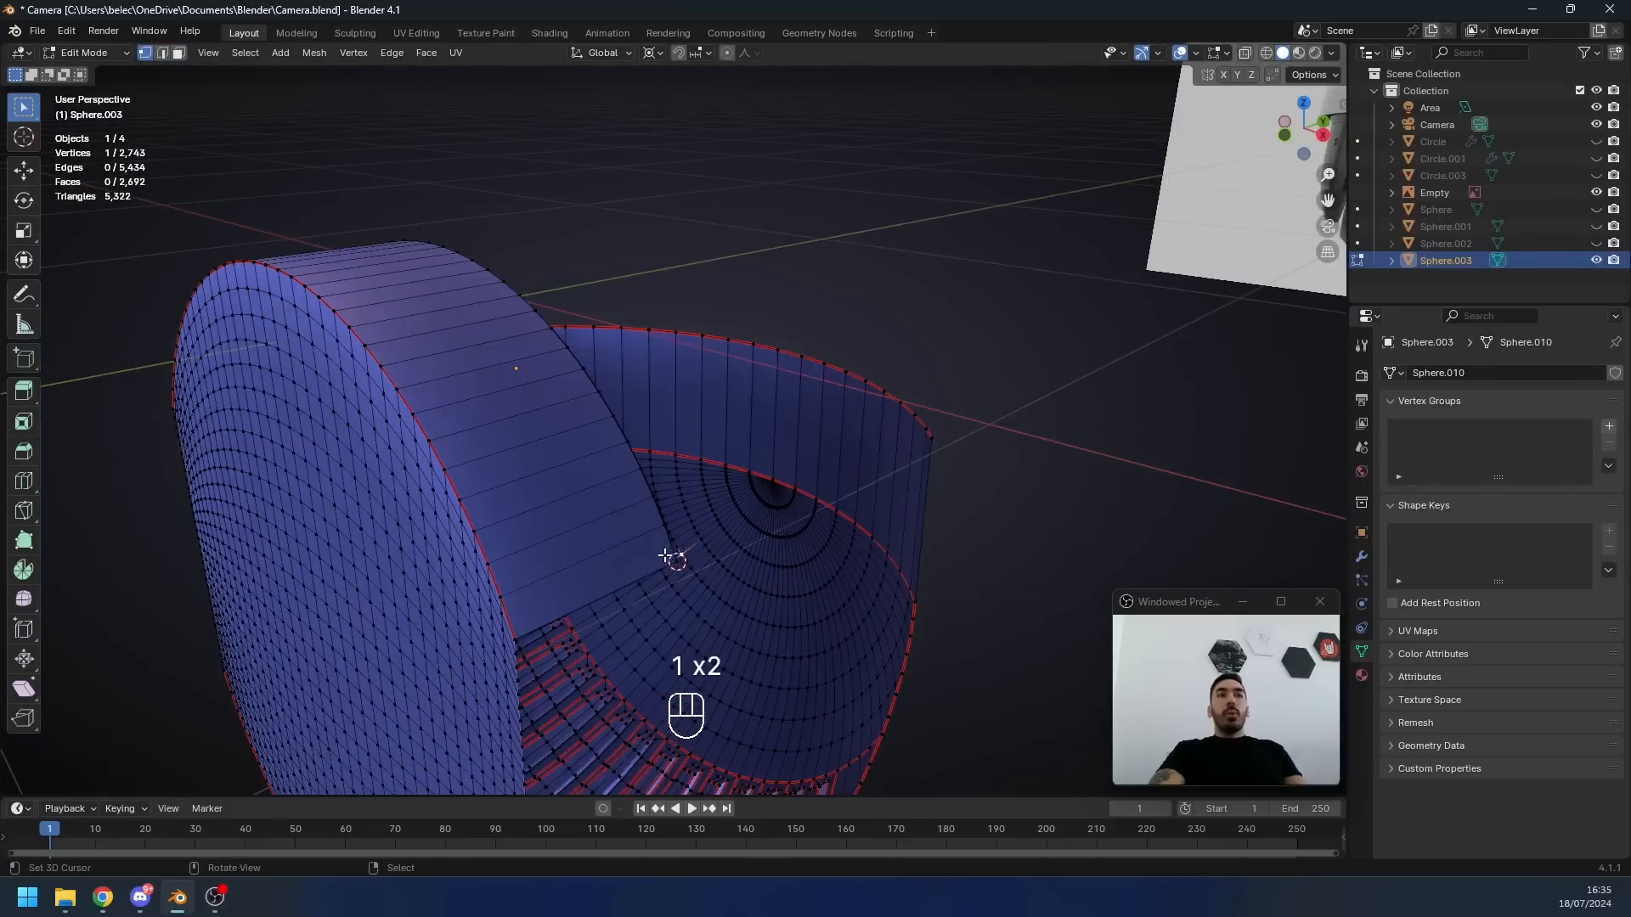
click(669, 553)
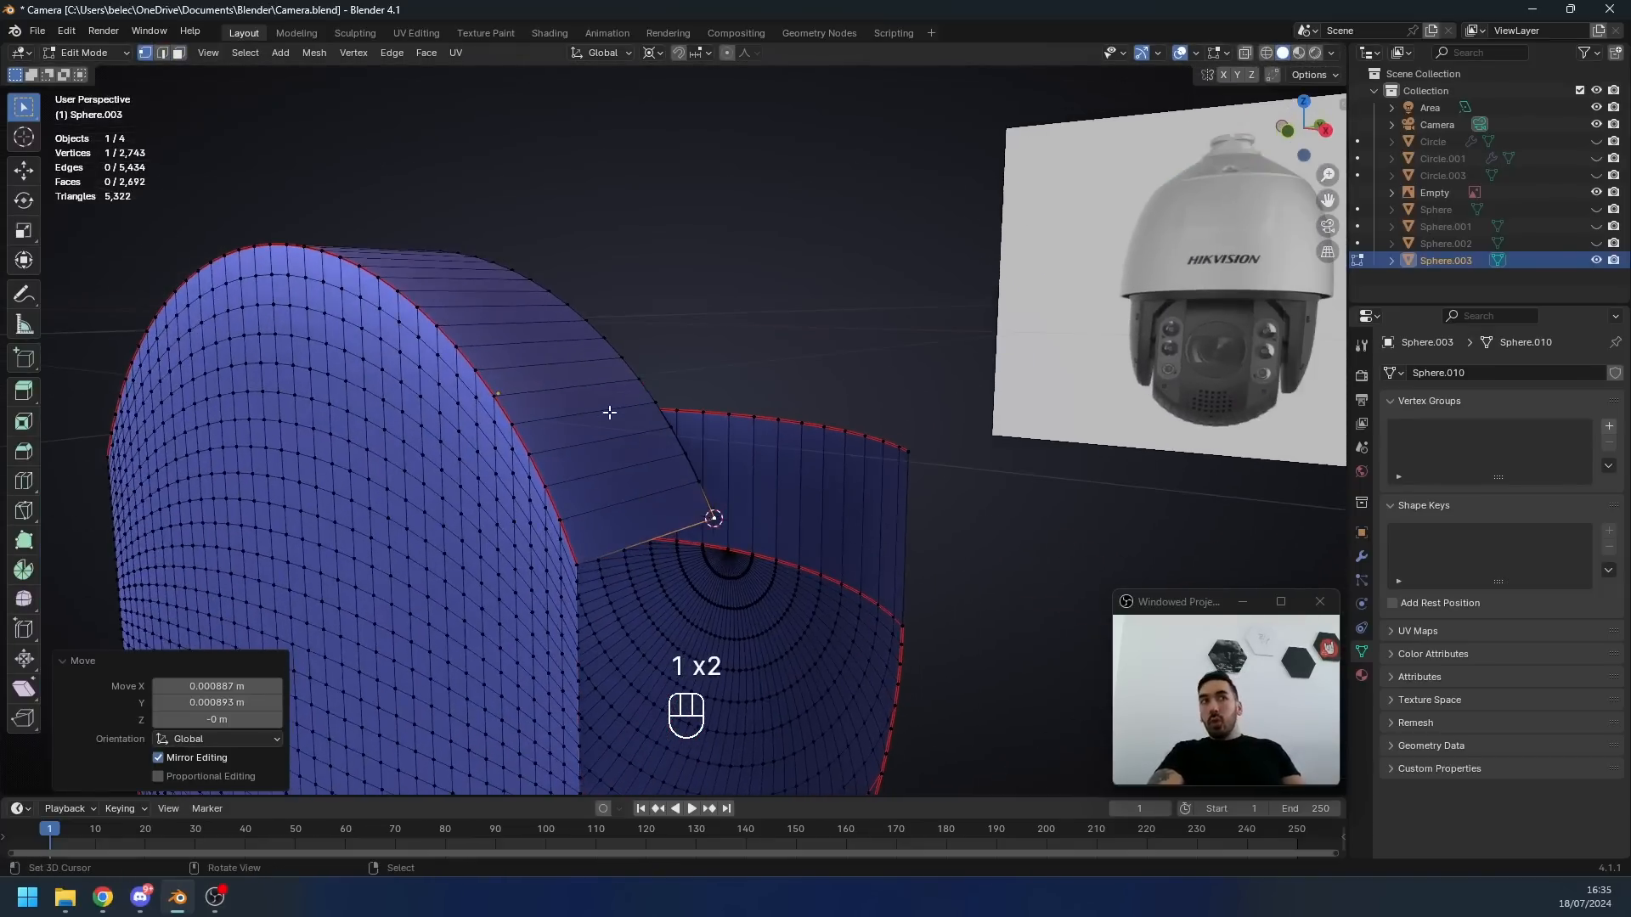
ctrl+click(600, 330)
middle_drag(601, 329, 761, 473)
key(e)
key(s)
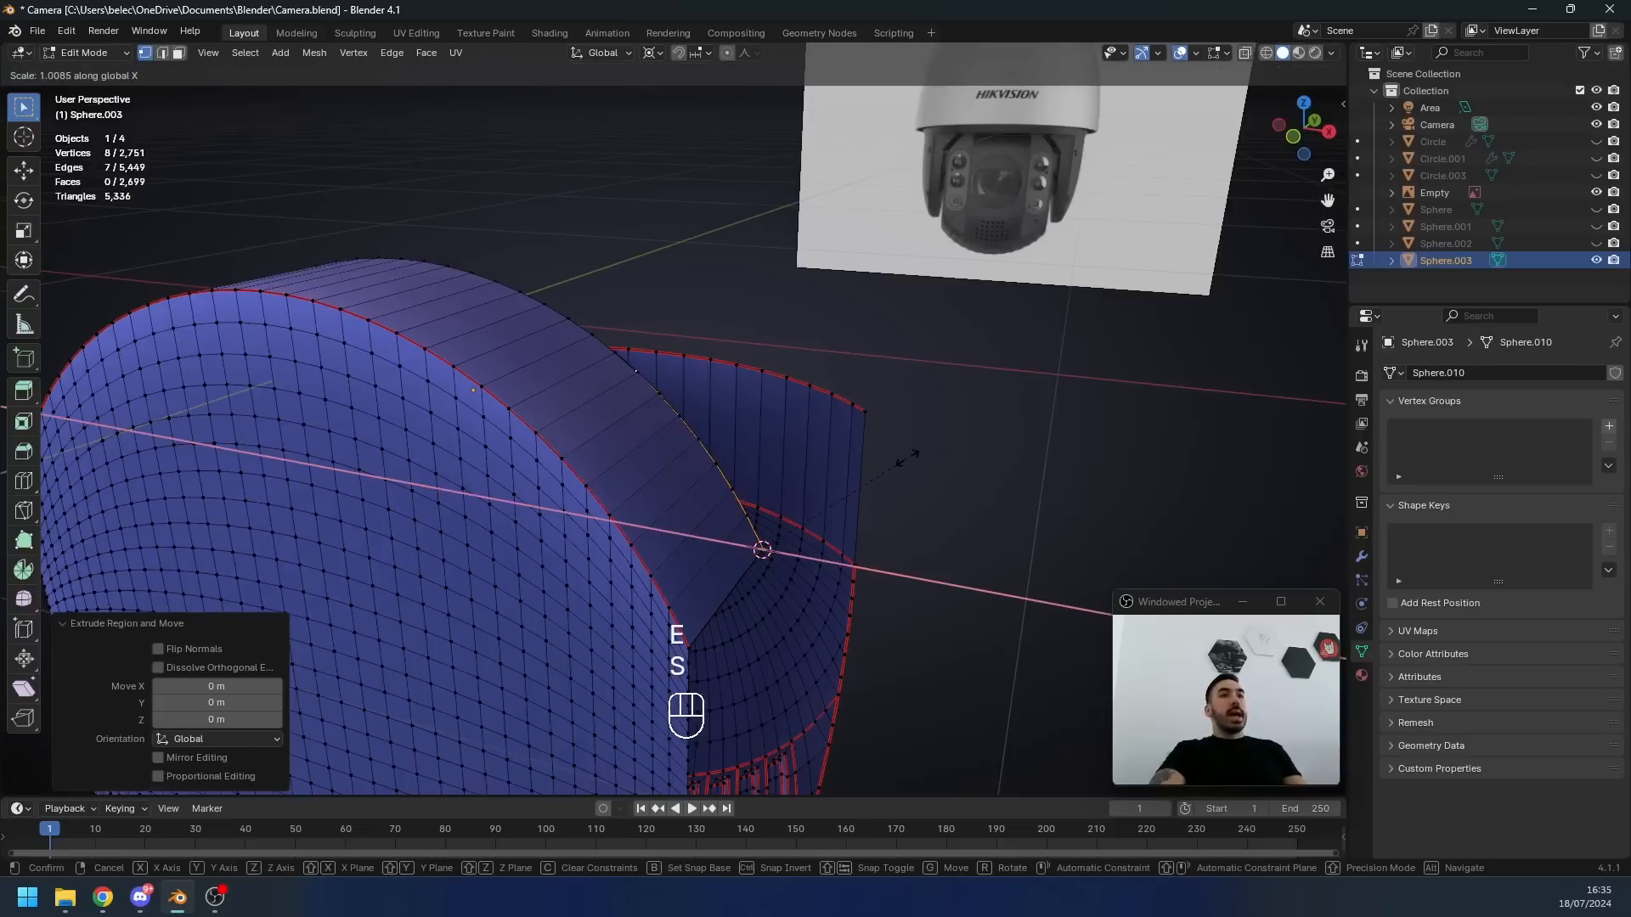
key(0)
key(Return)
key(a)
key(a)
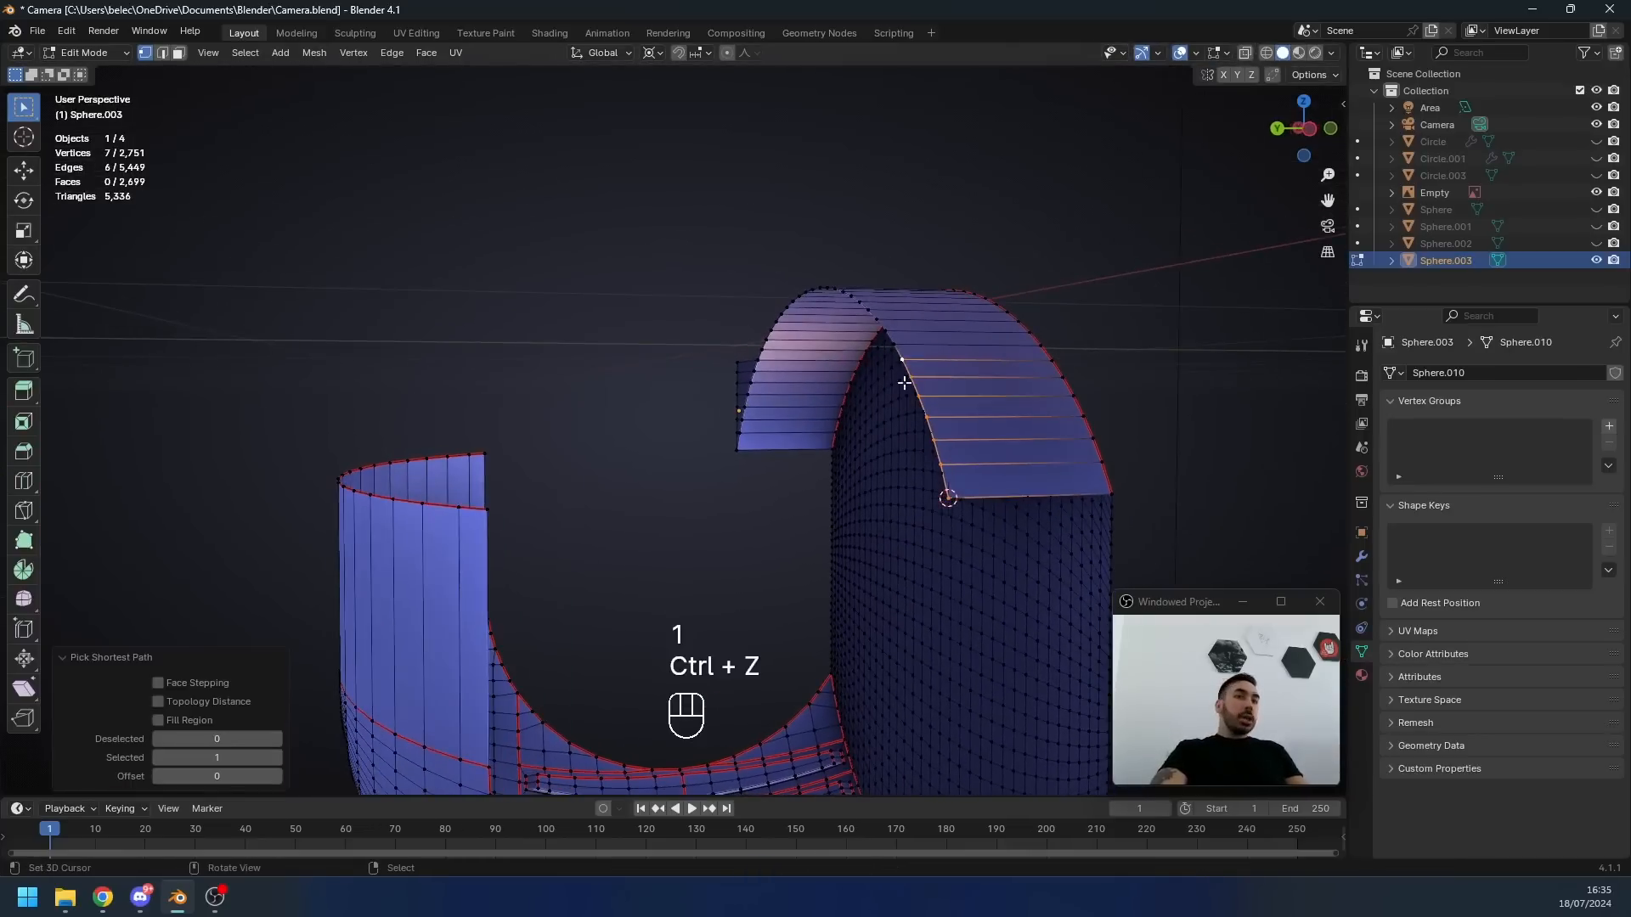
key(e)
key(s)
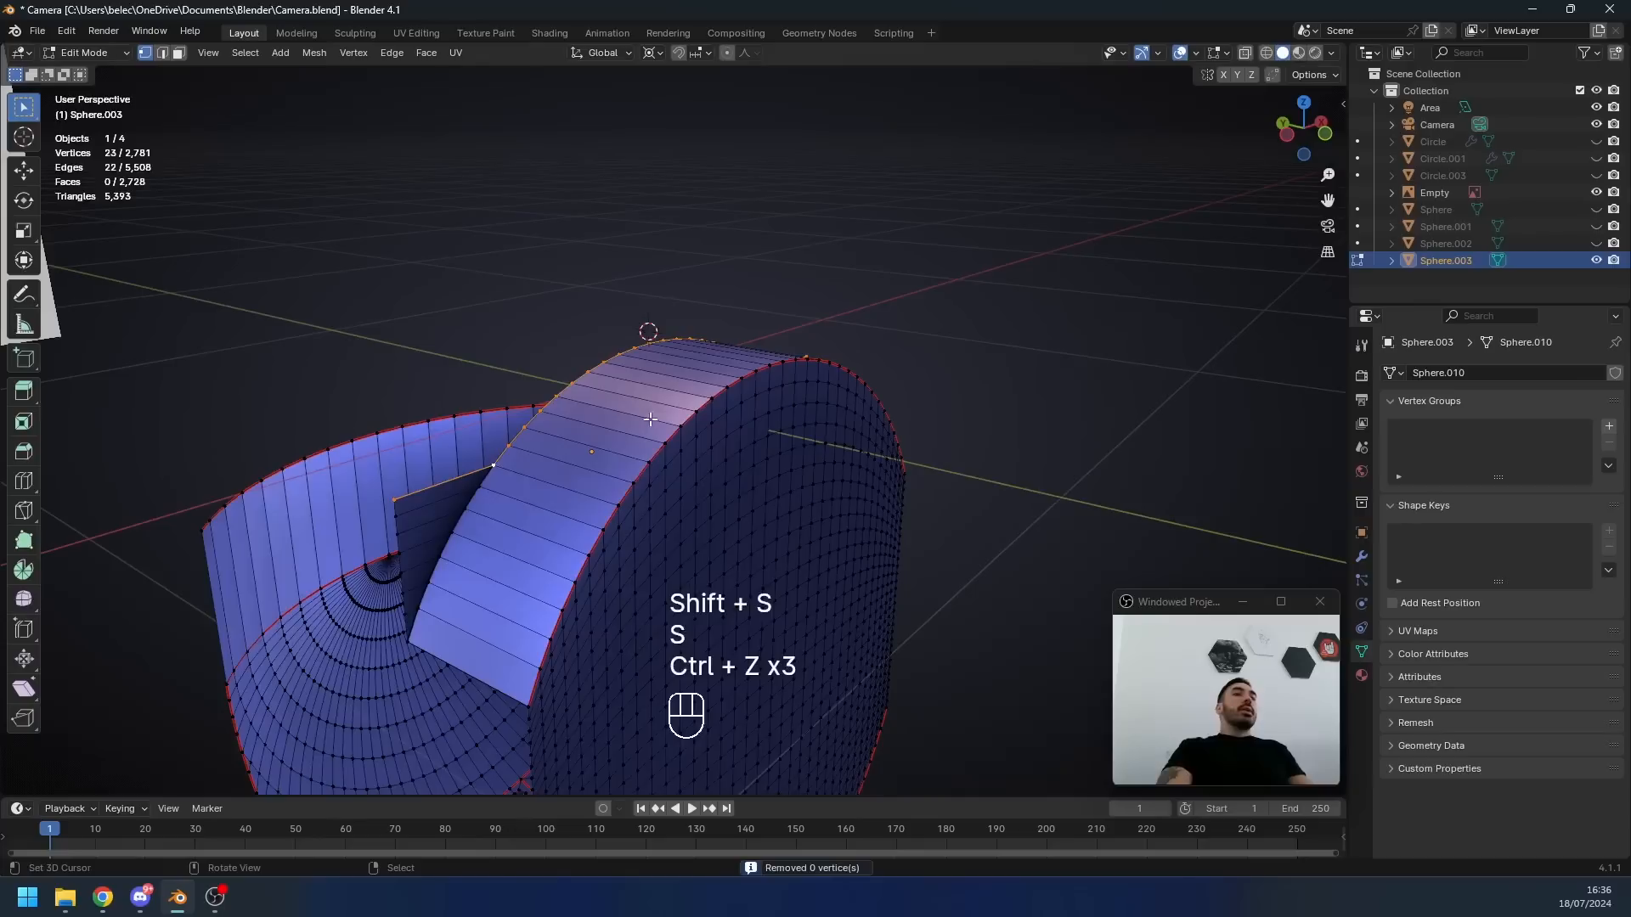
- Raise the arch's extruded rear edge along Z above the arch and flatten it to a level line about the repositioned 3D cursor
key(g)
right_click(702, 433)
key(g)
middle_click(705, 391)
click(710, 355)
key(shift+s)
click(713, 374)
key(s)
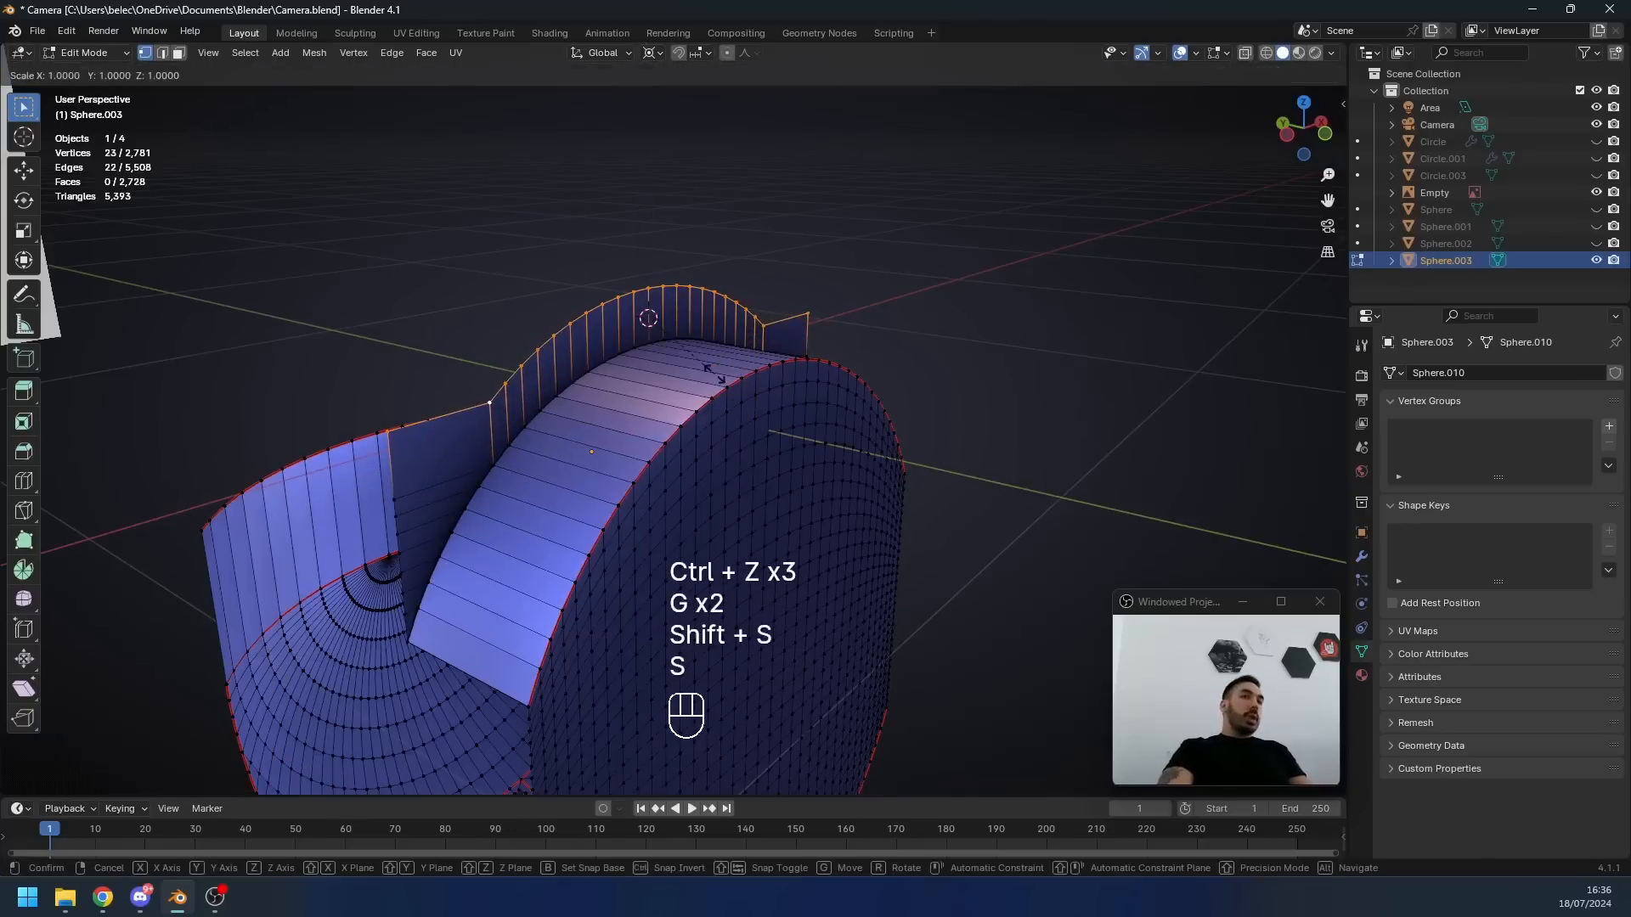
middle_click(648, 317)
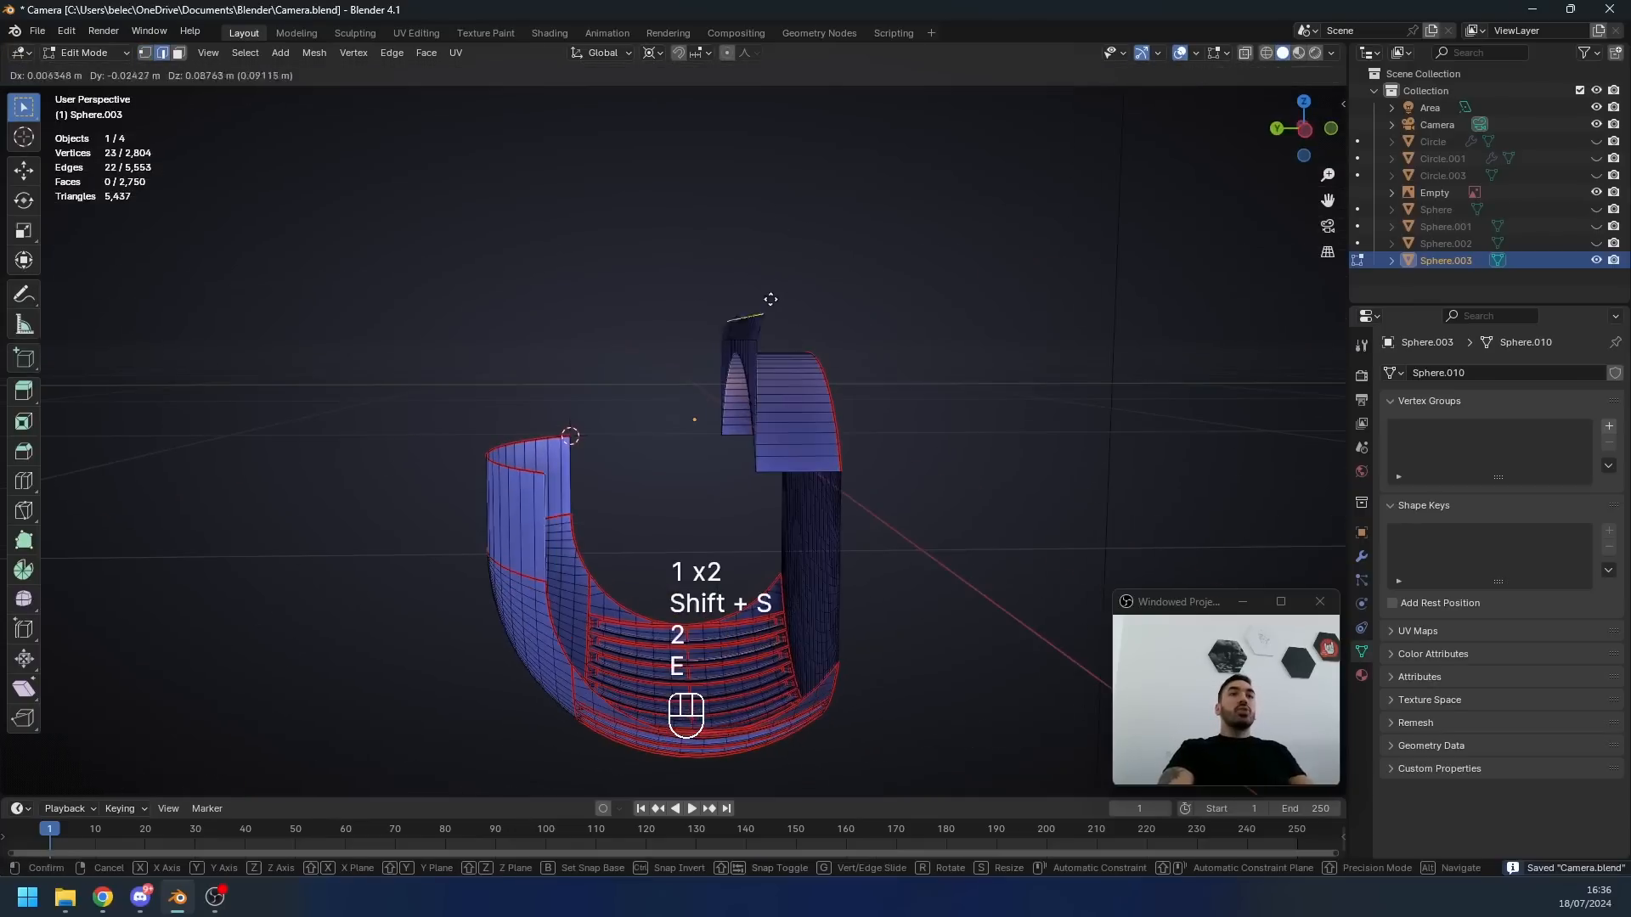
- Scale the extruded top edge back to the bowl's rear, and extrude the rear rim up to its height with a Z scale of 0
key(s)
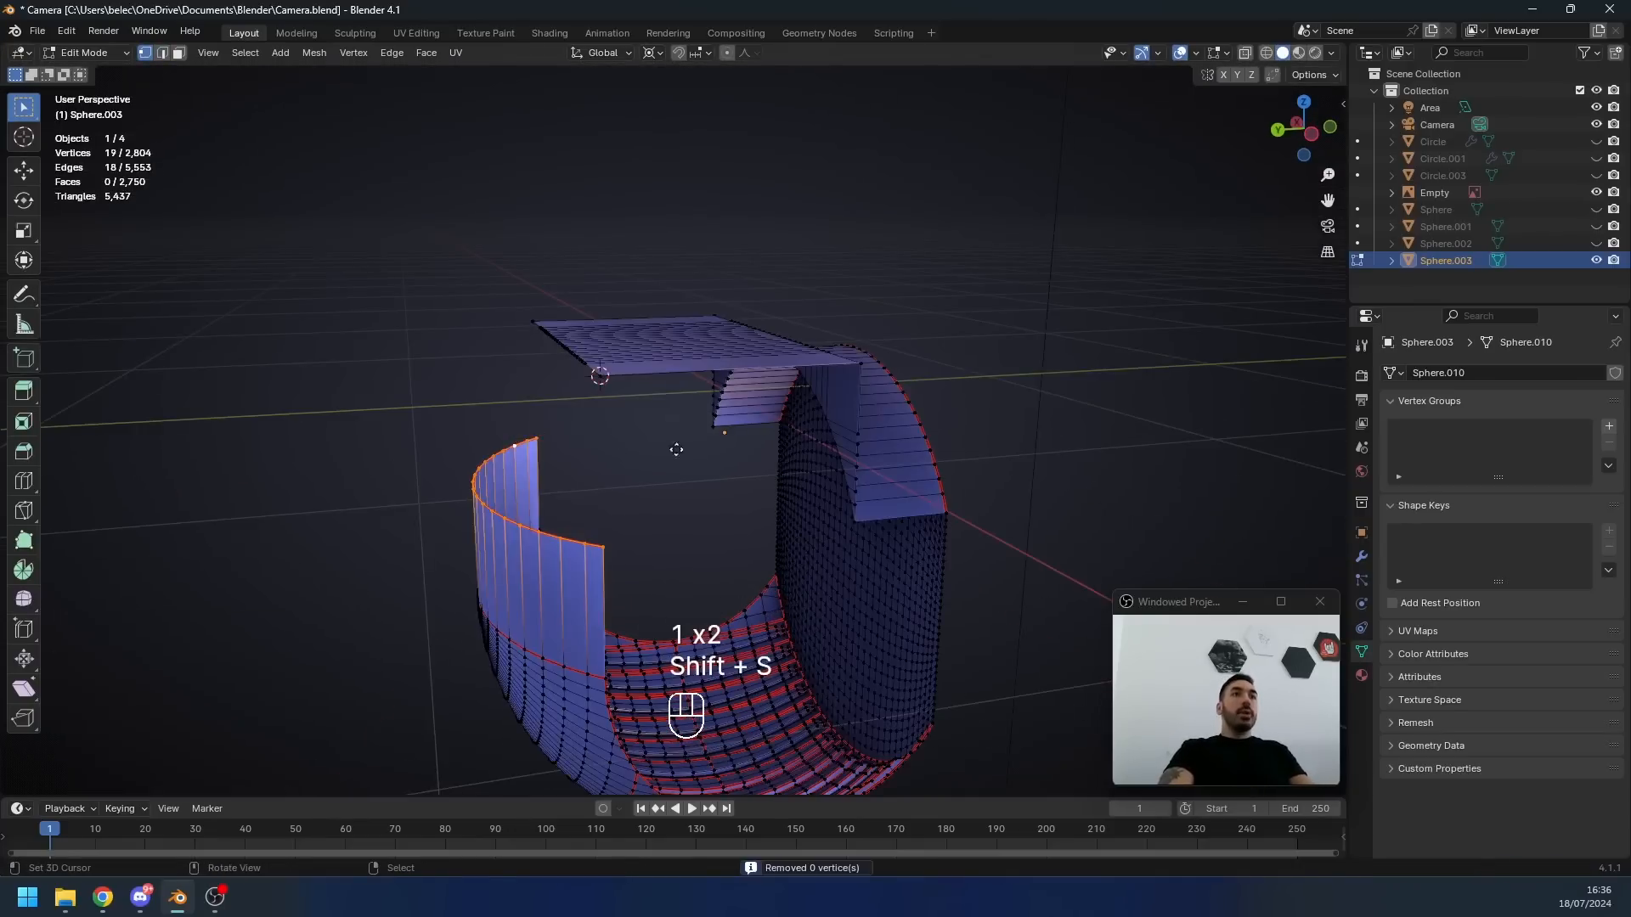
middle_click(647, 431)
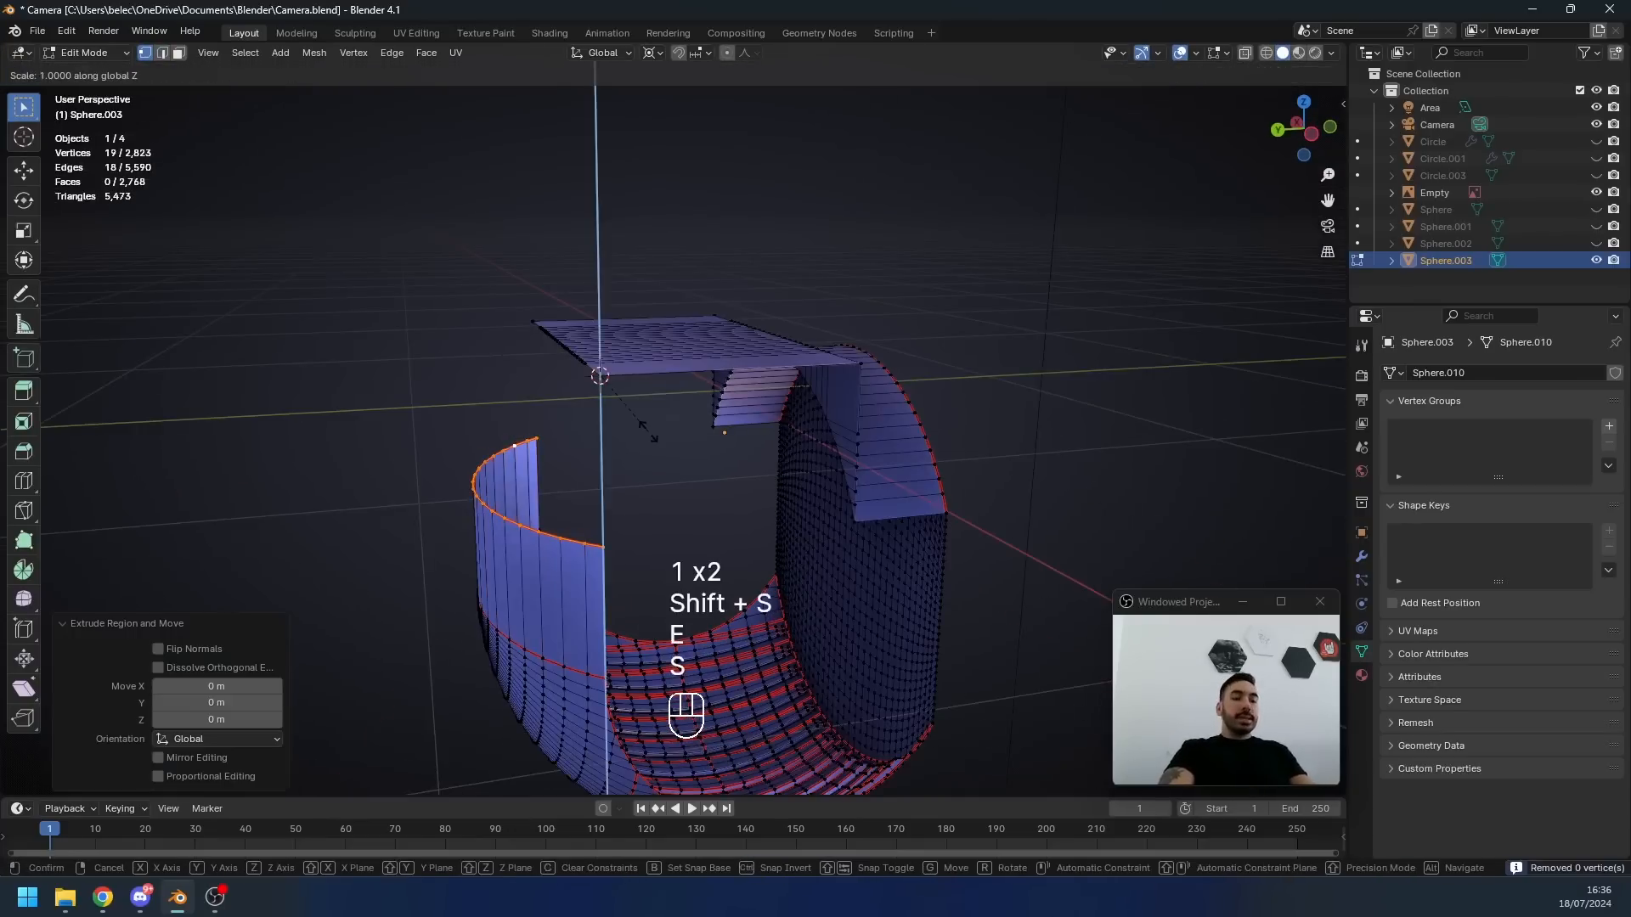
key(0)
key(Return)
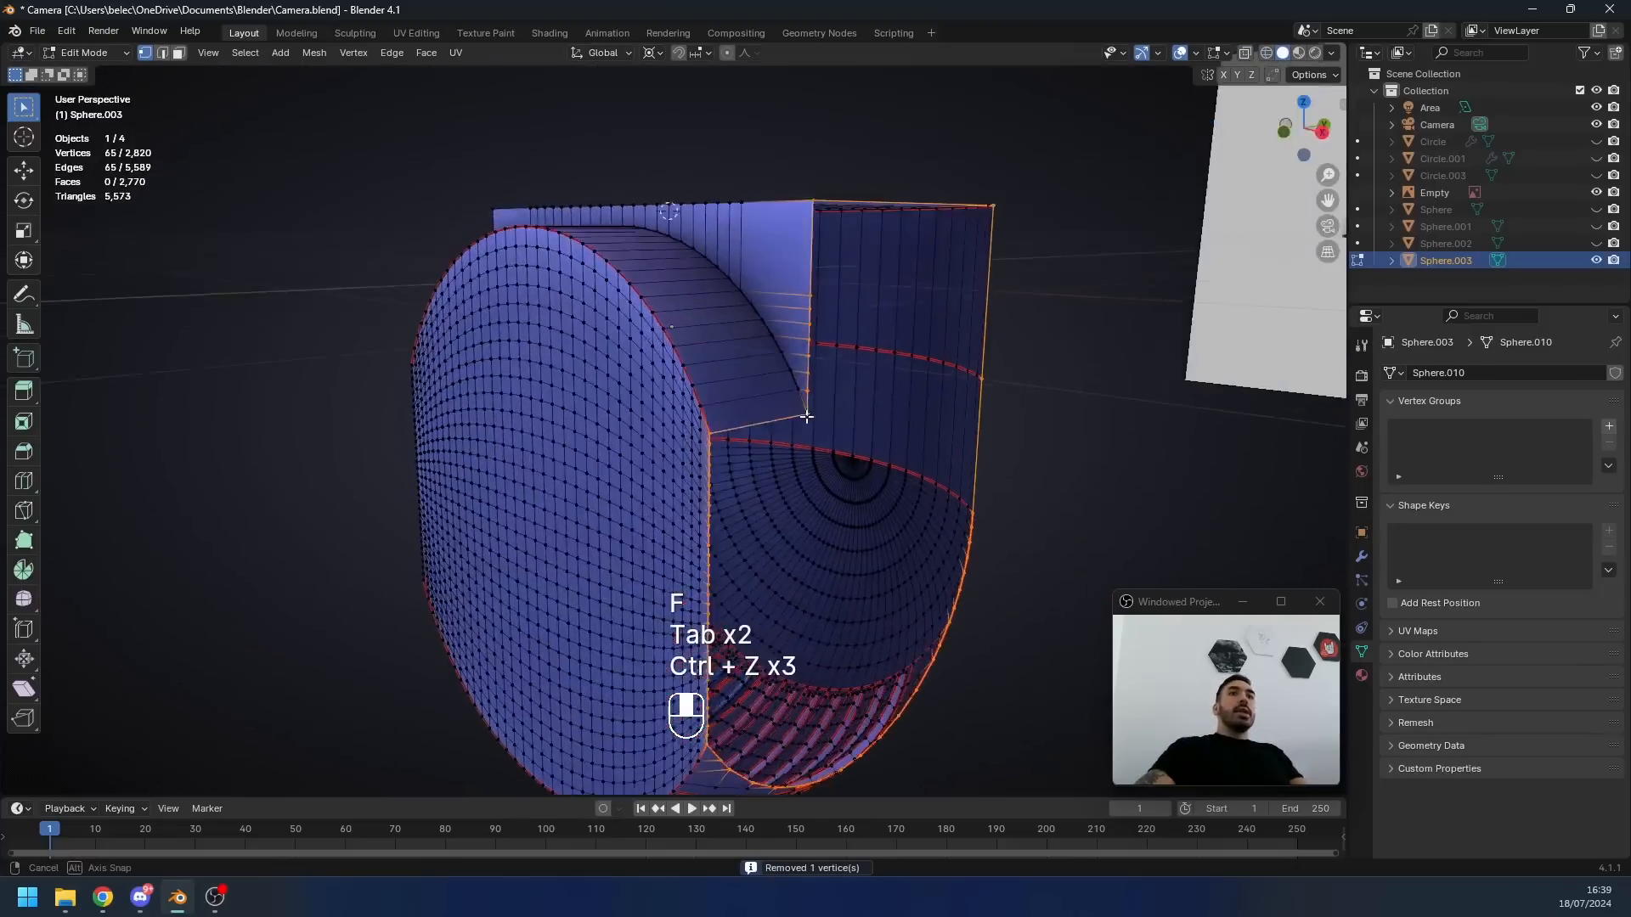
- Fill the selected boundary loop on the side of the camera ball with a face and clear the selection
middle_drag(806, 417, 756, 383)
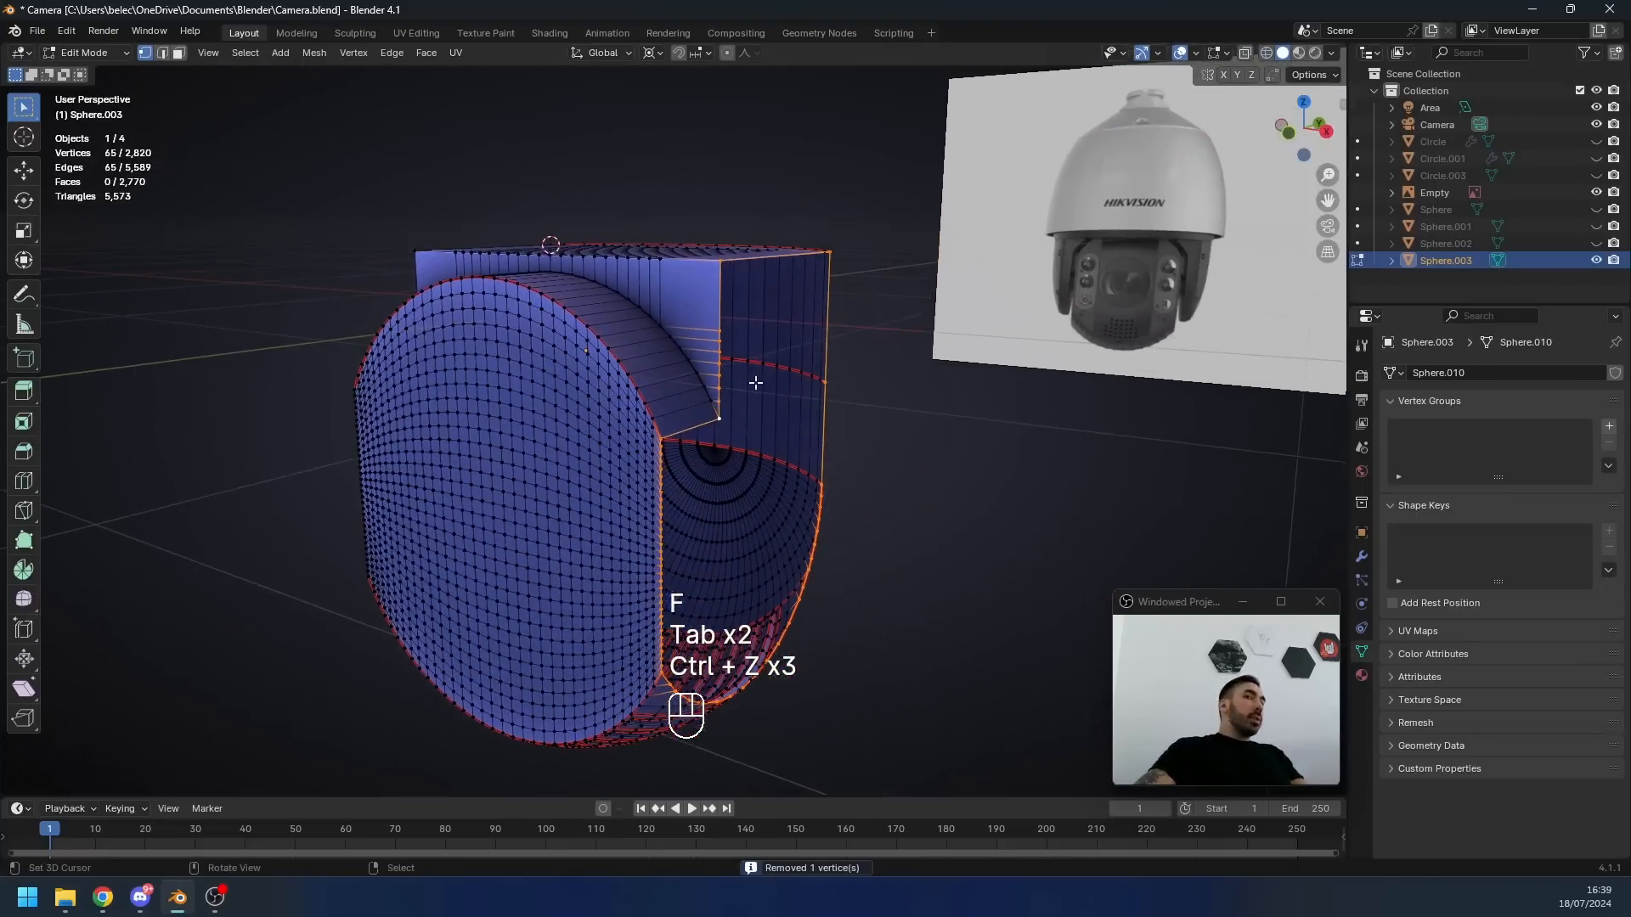
key(f)
key(a)
scroll(665, 468, down, 2)
middle_drag(678, 453, 801, 419)
scroll(740, 446, up, 3)
scroll(743, 446, down, 4)
- Select the region of front wall faces inside the lowest curved row and move it slightly forward along Y
right_click(998, 604)
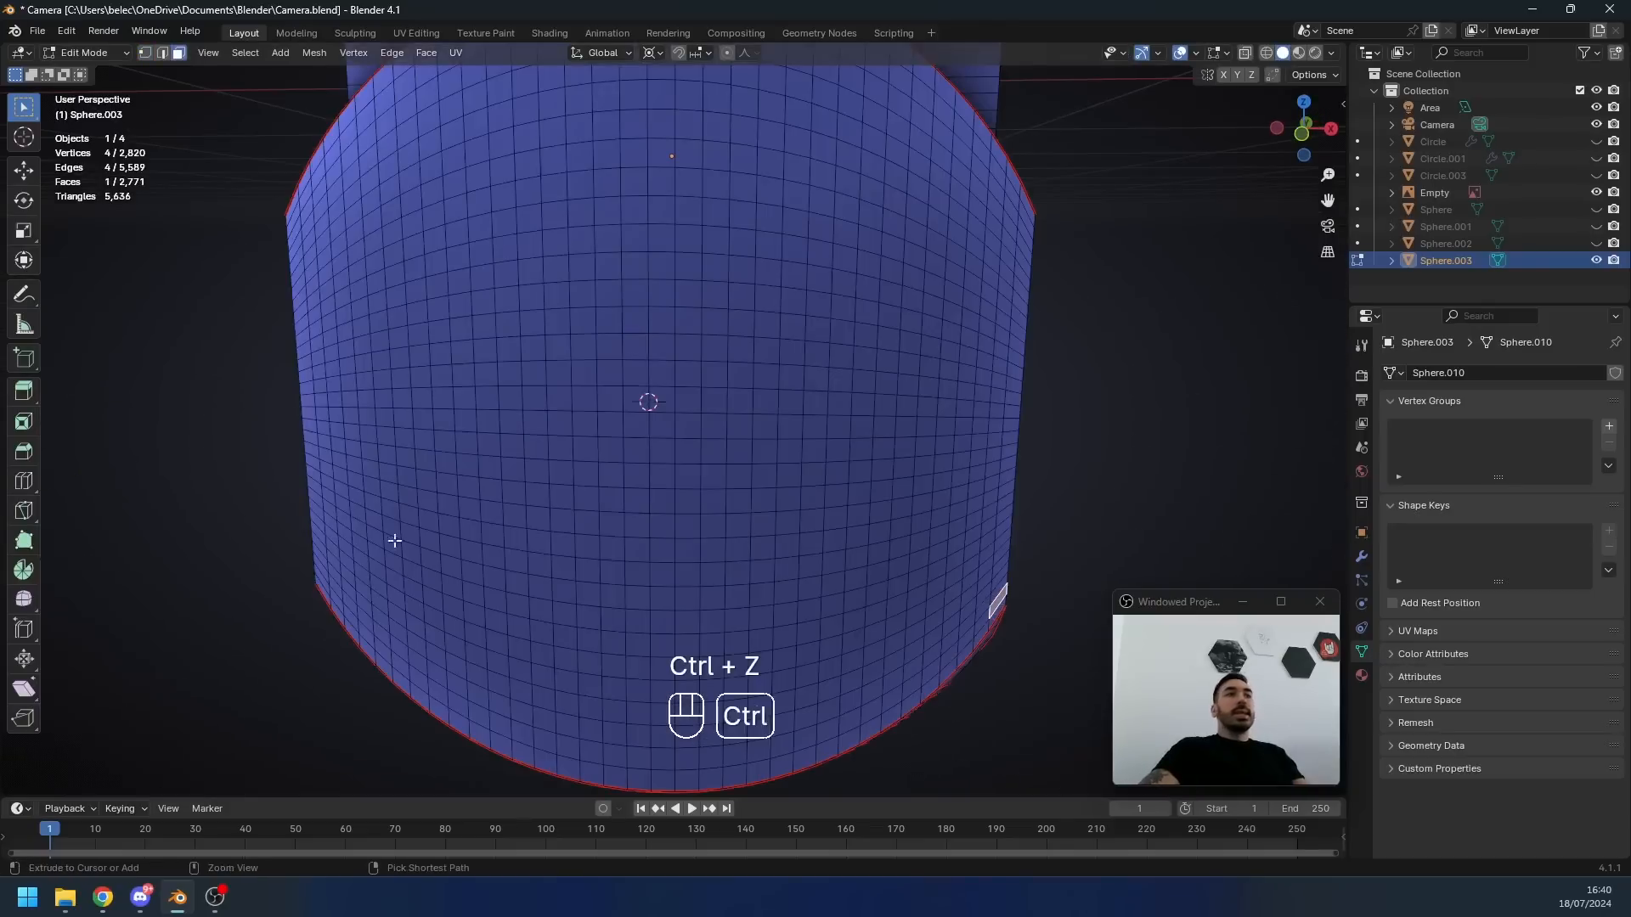
ctrl+shift+click(319, 486)
ctrl+shift+click(1016, 221)
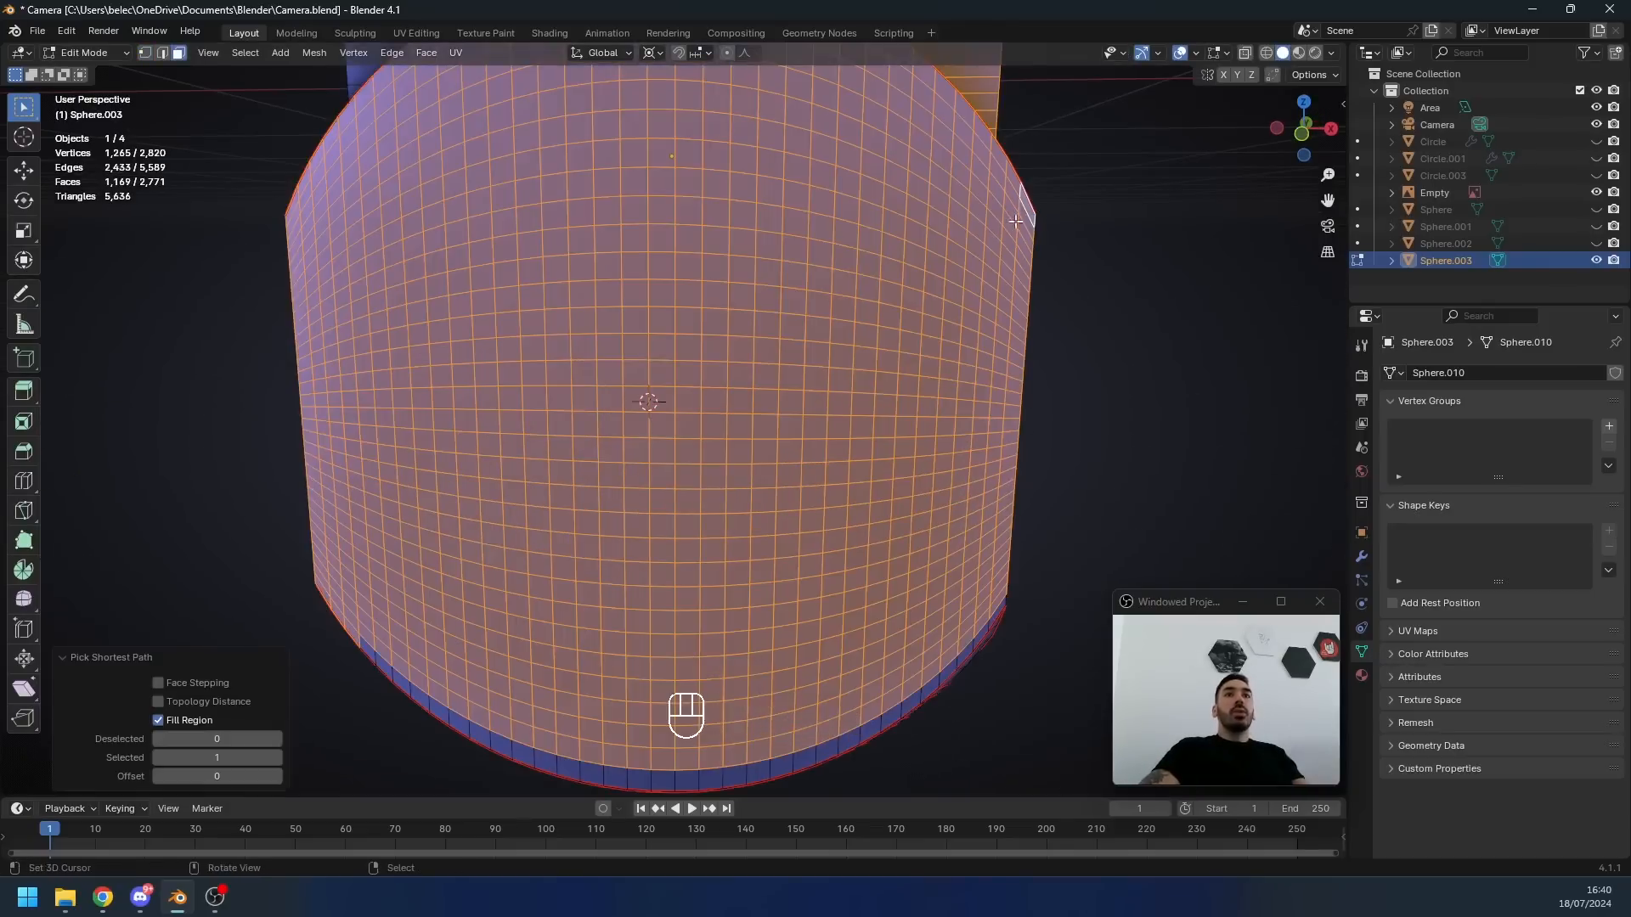
key(ctrl+z)
ctrl+shift+click(1019, 238)
ctrl+shift+click(293, 206)
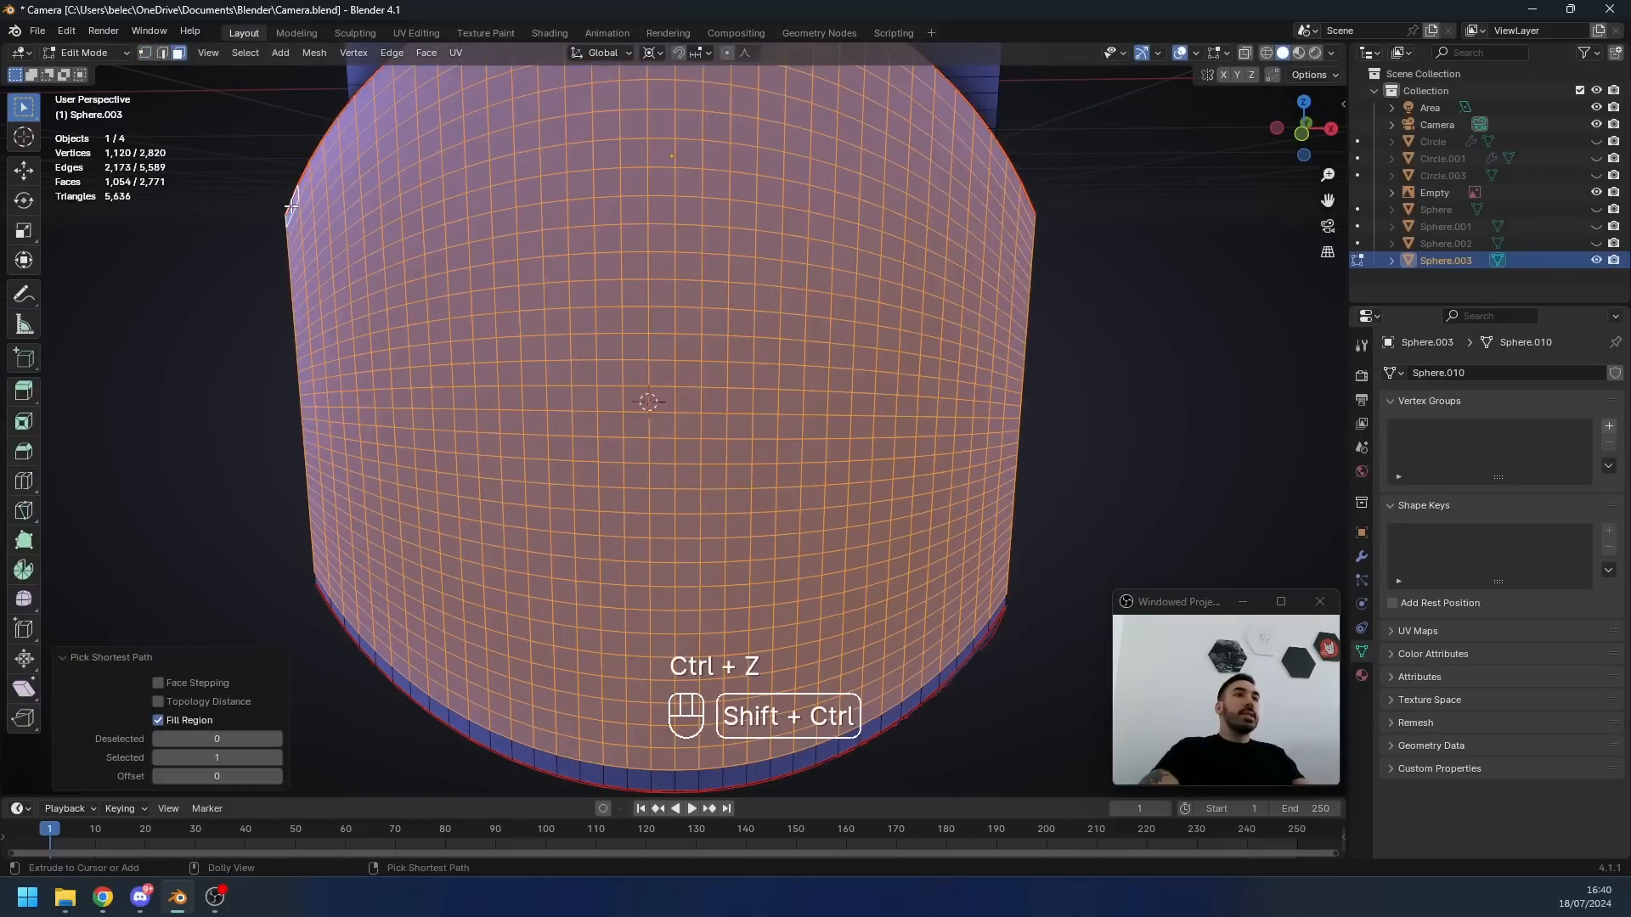
middle_drag(851, 724, 738, 686)
shift+middle_drag(738, 686, 830, 441)
key(g)
key(y)
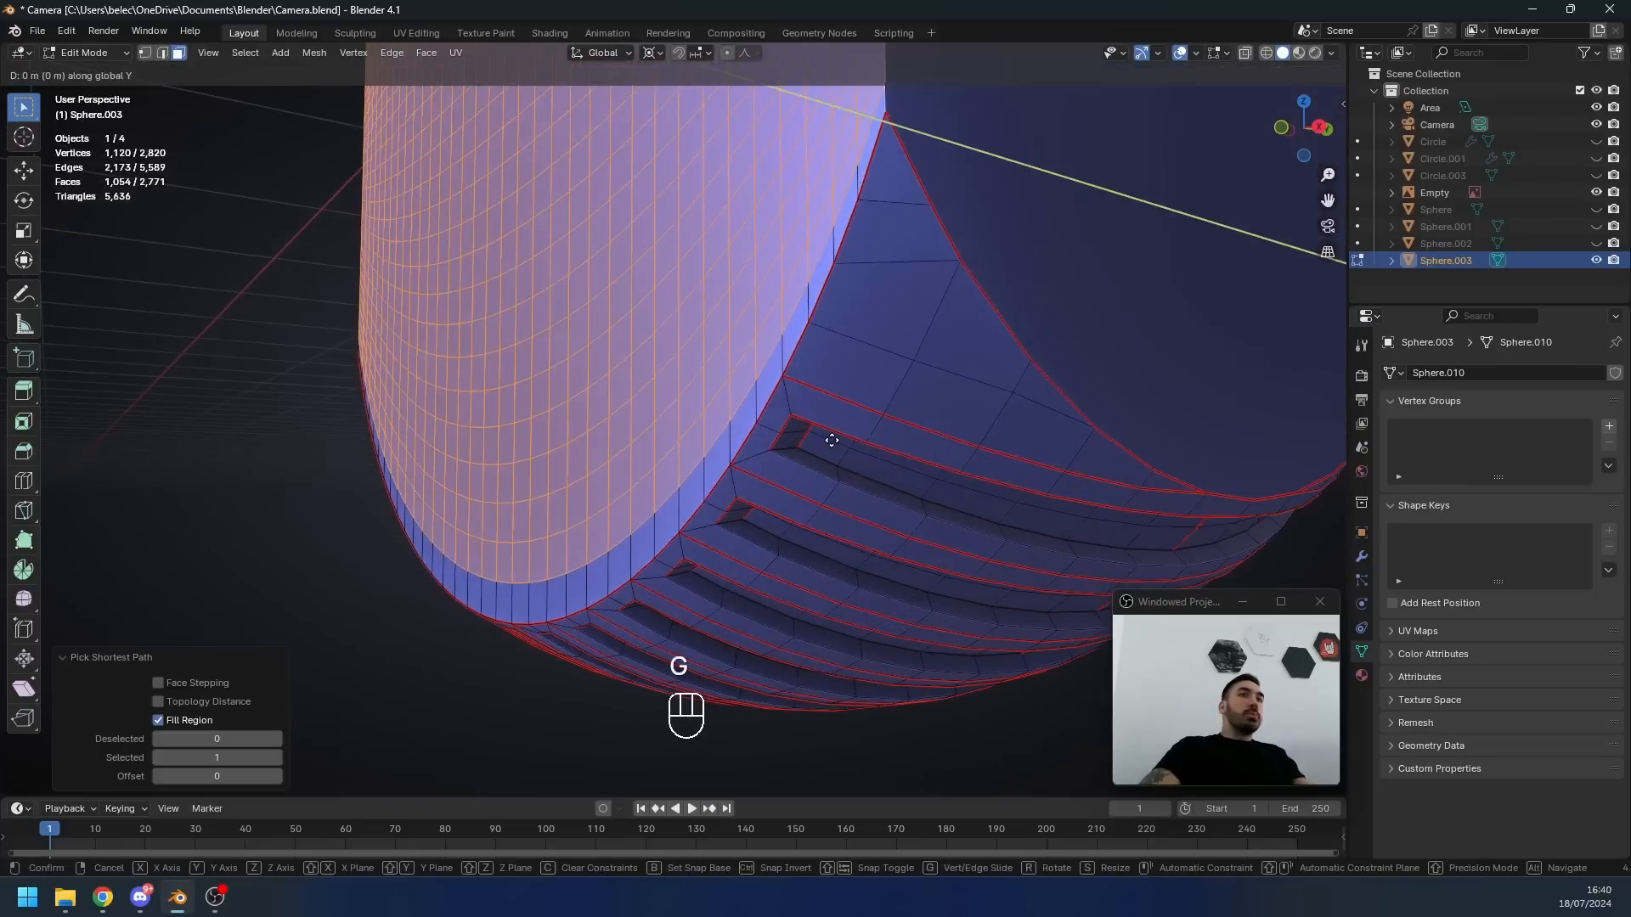
click(787, 444)
- Deselect the lowest selected row of front wall faces and move the remaining faces -0.001209 m along Y
alt+shift+click(645, 493)
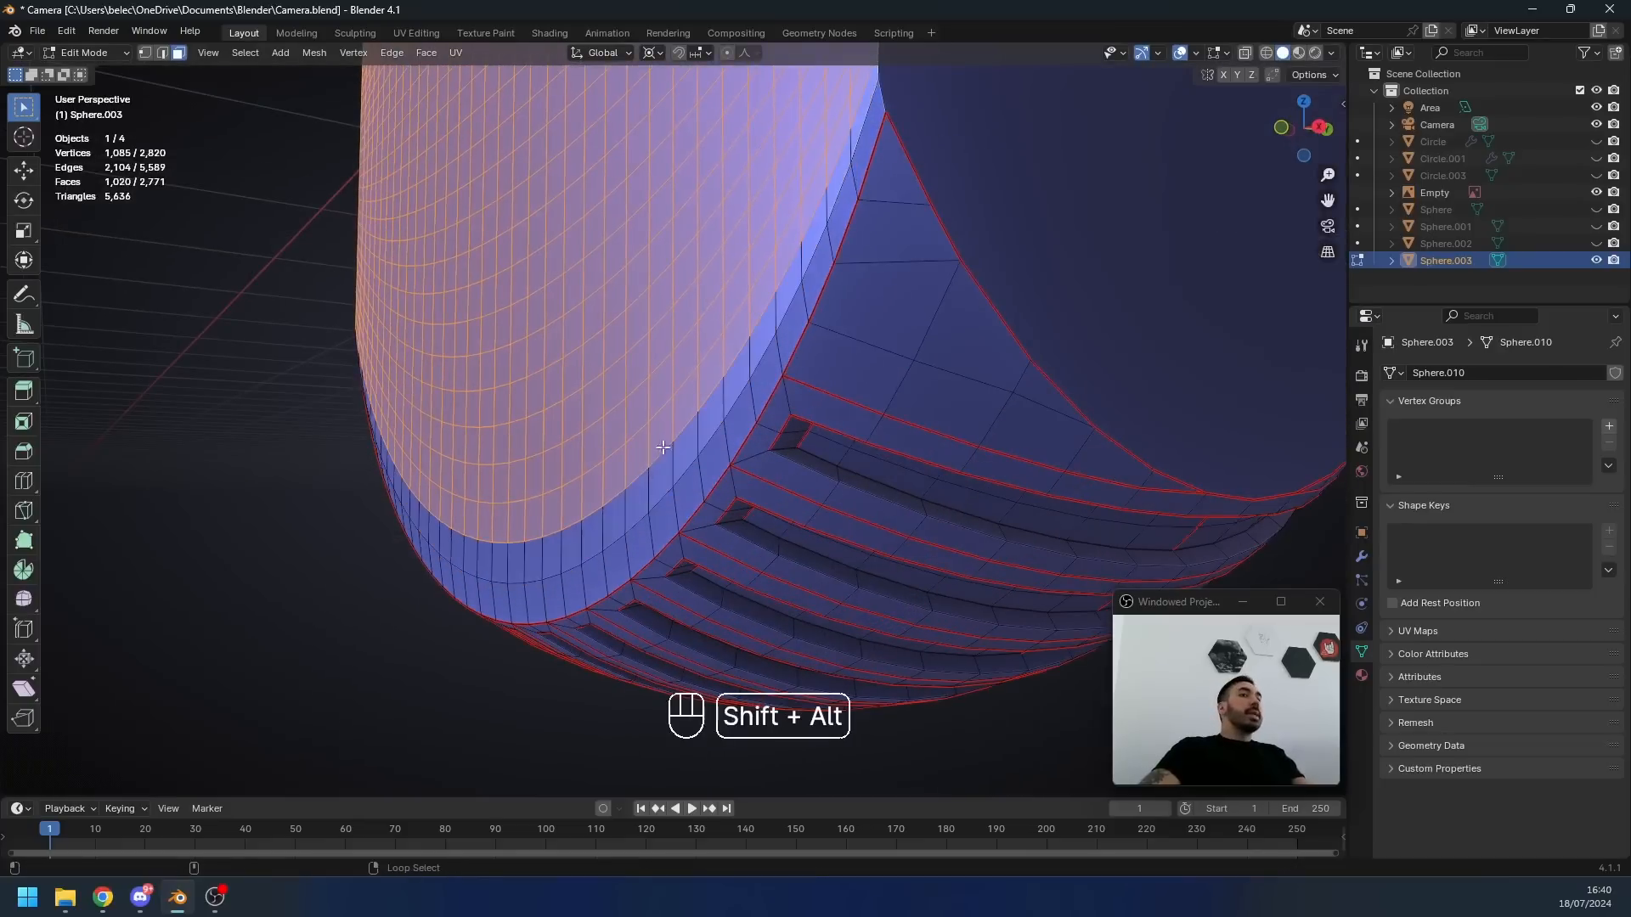
shift+middle_drag(749, 384, 735, 480)
key(g)
key(y)
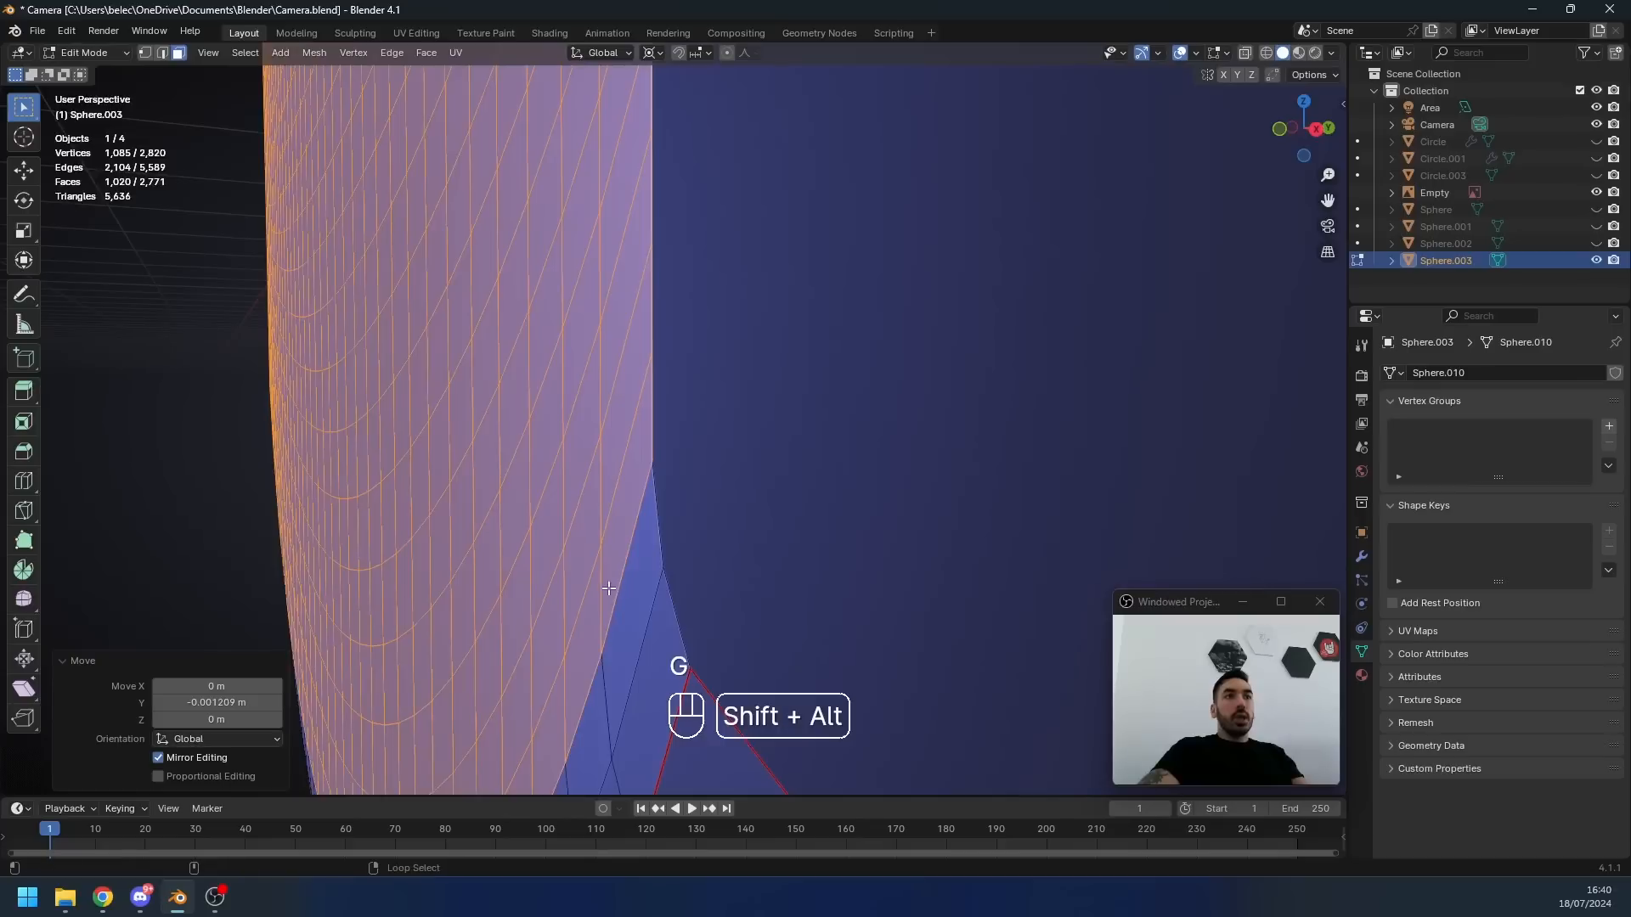
- Deselect one more lower row of front wall faces, move the rest slightly forward along Y with fine precision and save the file
alt+shift+click(601, 601)
key(g)
key(y)
key(shift)
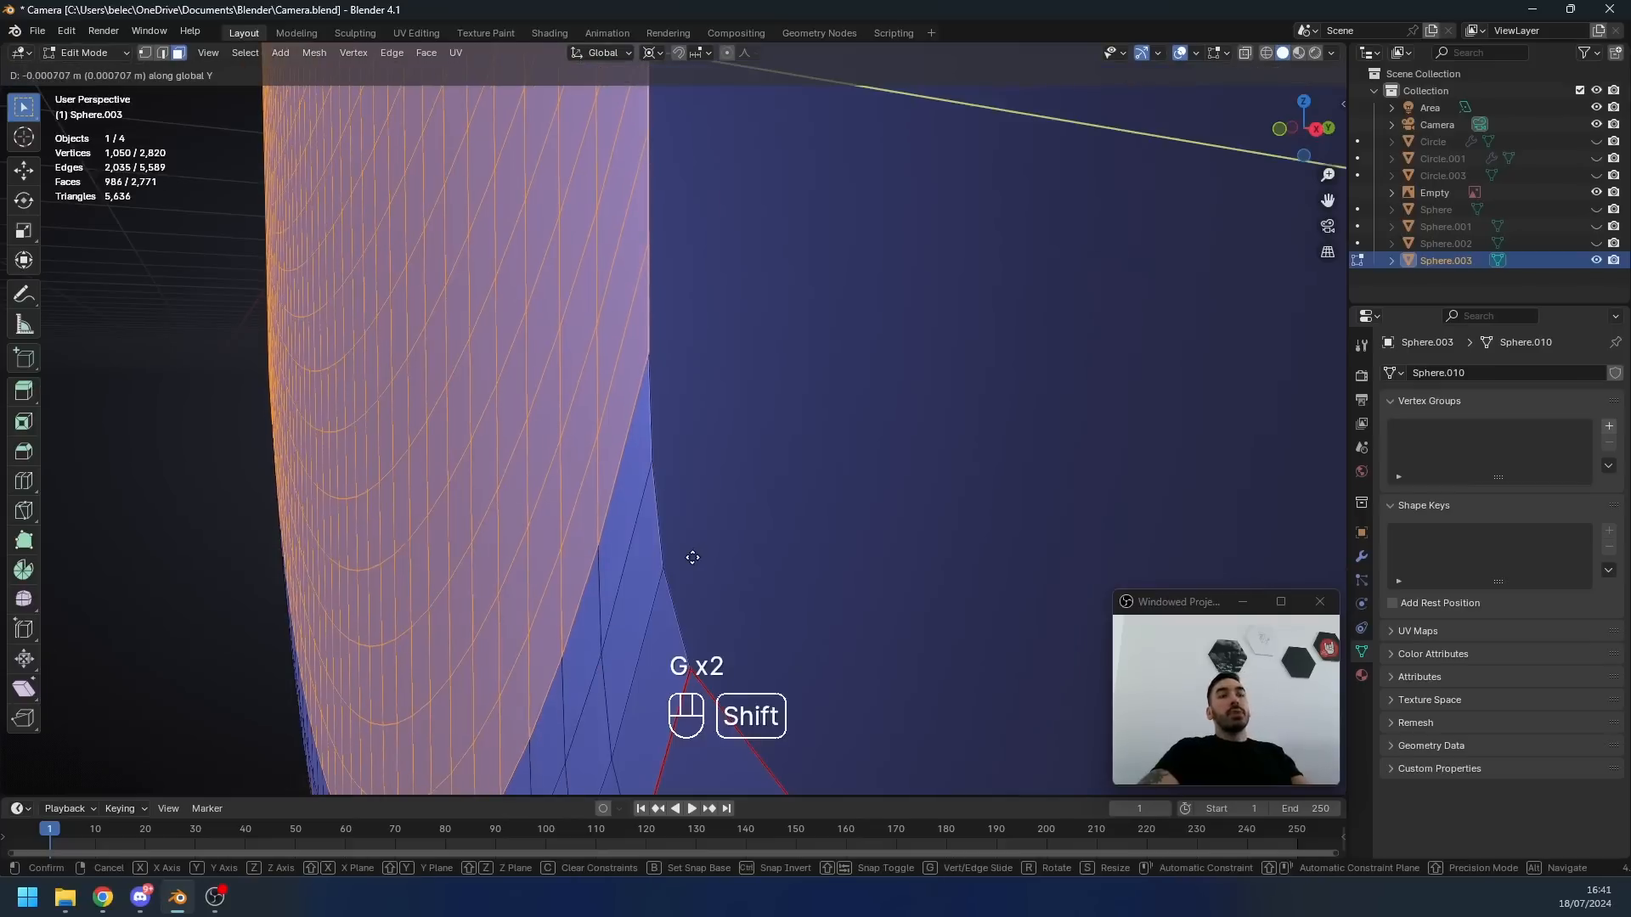
key(ctrl+s)
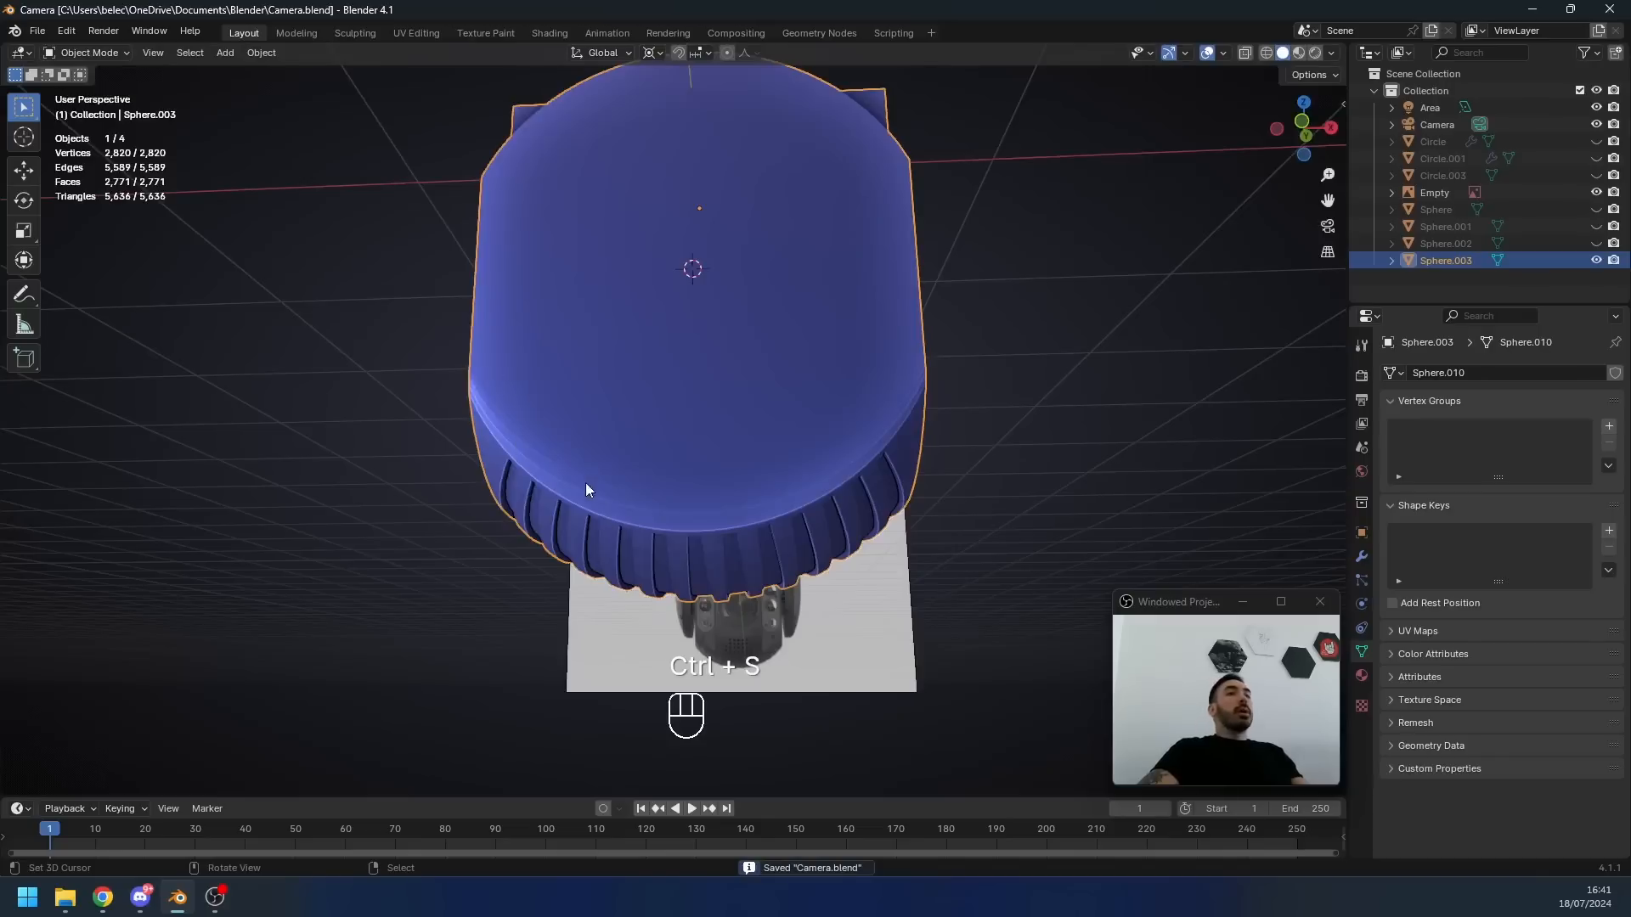
mouse_move(717, 644)
middle_down()
mouse_move(788, 649)
mouse_move(812, 670)
mouse_move(687, 595)
mouse_move(747, 670)
mouse_move(690, 646)
middle_up()
key(ctrl+s)
- Examine the rounded front wall and the camera ball's overall shape from several angles in Object and Edit Mode
key(KP_5)
scroll(734, 666, down, 2)
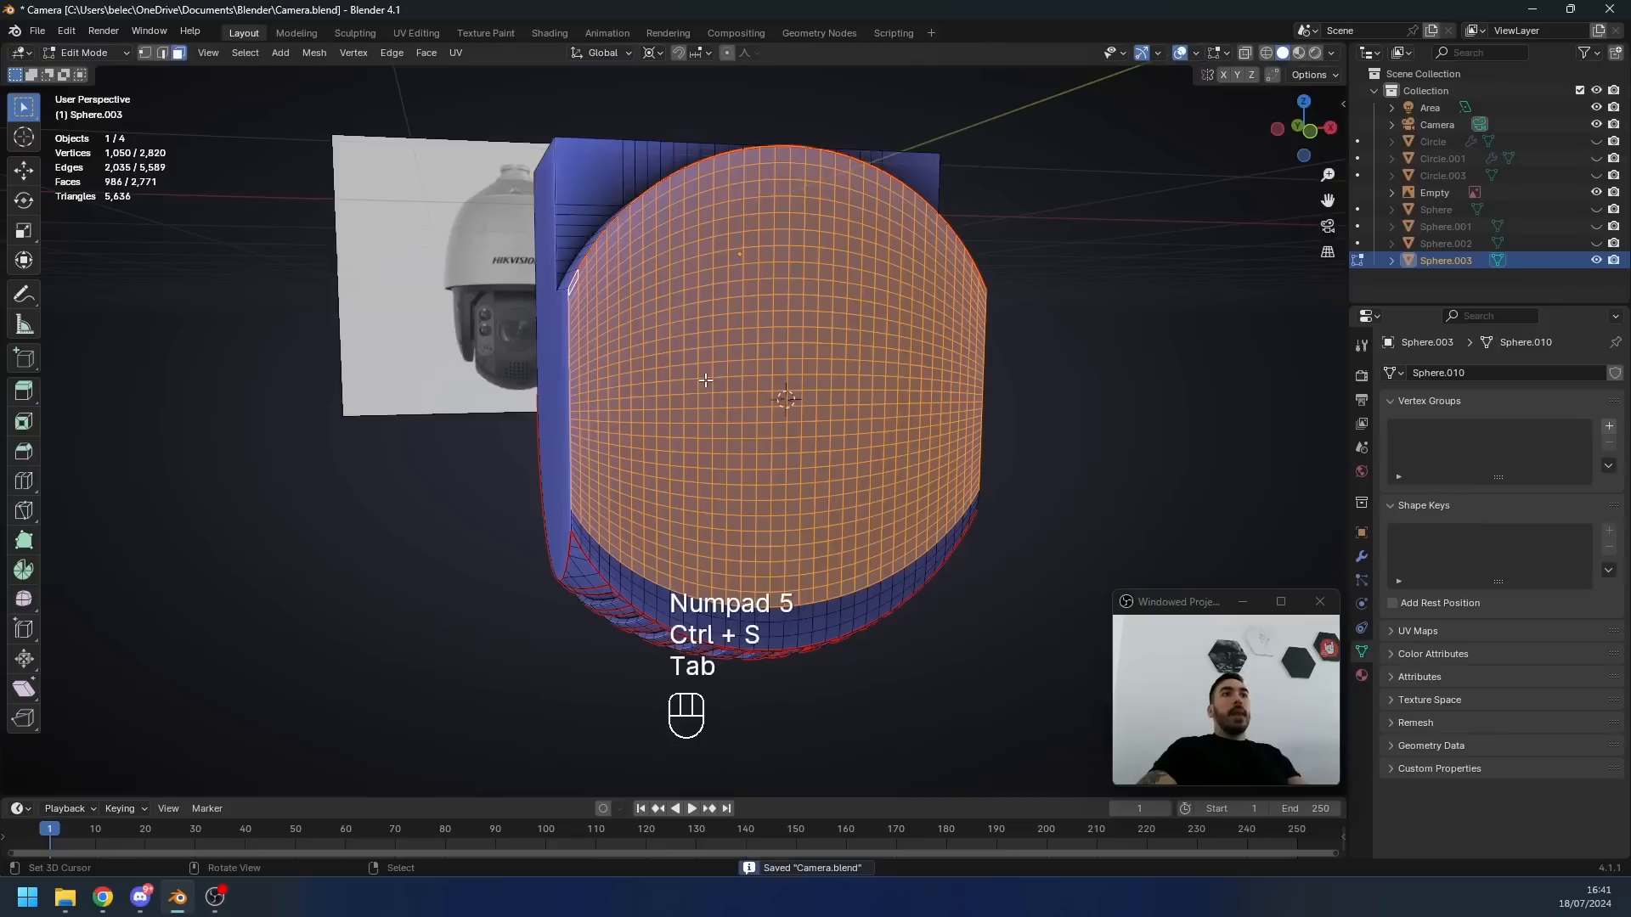
key(2)
key(Tab)
middle_drag(769, 378, 435, 282)
scroll(600, 362, down, 2)
key(Tab)
key(2)
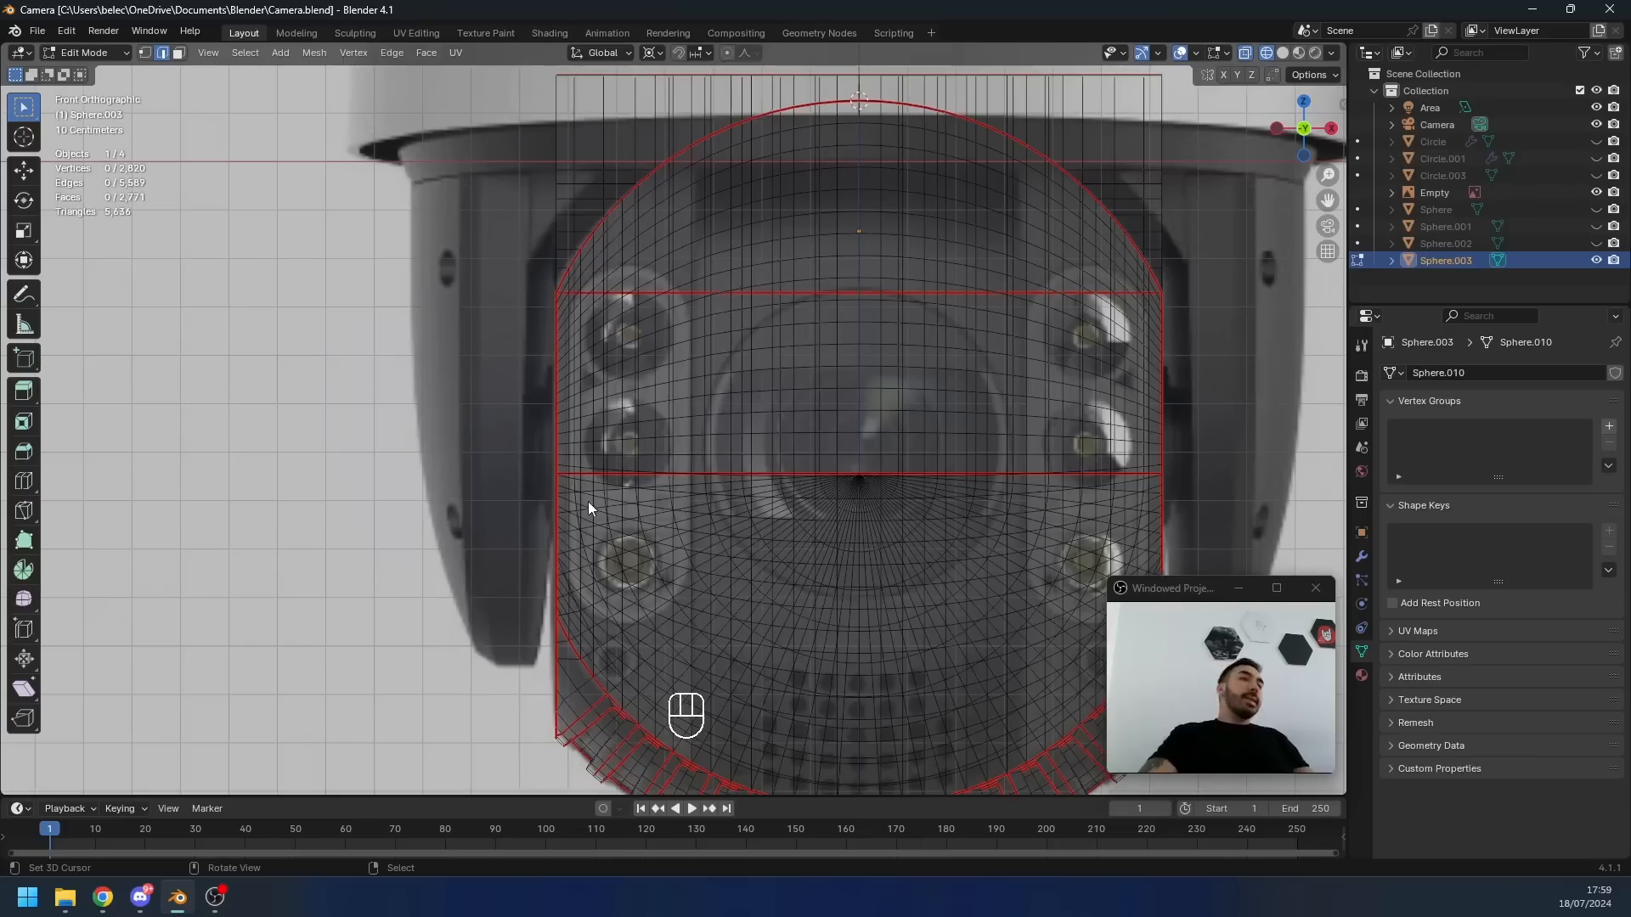
- Select the region of front wall faces covering the left column of lights in the reference and delete those faces
key(z)
key(z)
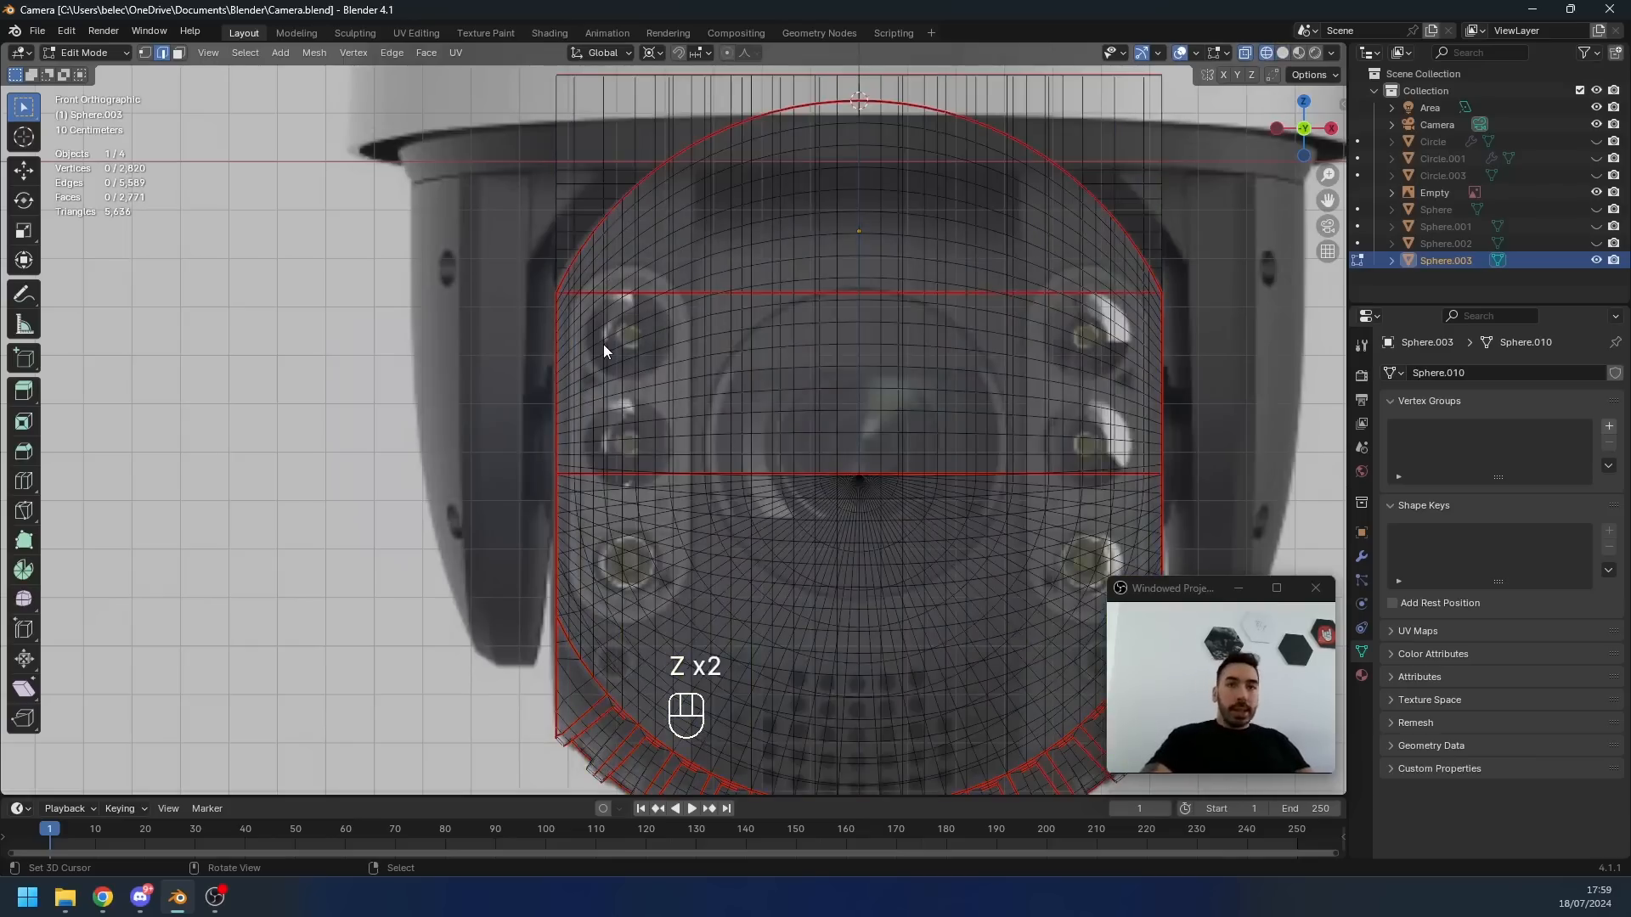
key(Tab)
key(Tab)
key(3)
scroll(603, 344, up, 2)
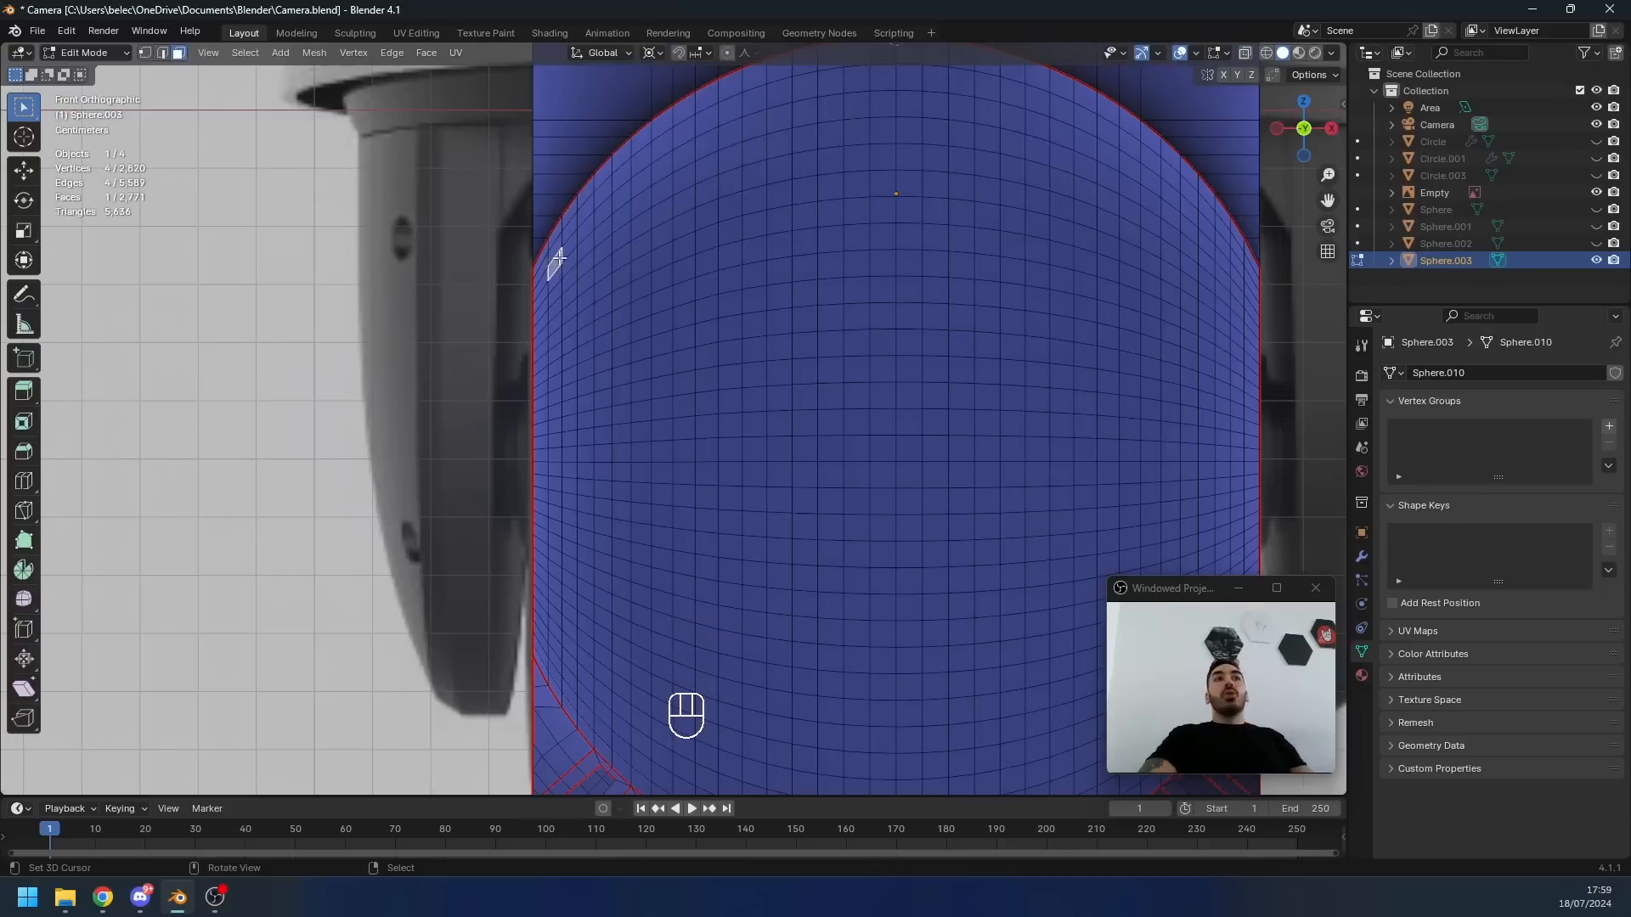
shift+middle_drag(553, 255, 560, 284)
scroll(561, 285, up, 2)
key(z)
key(z)
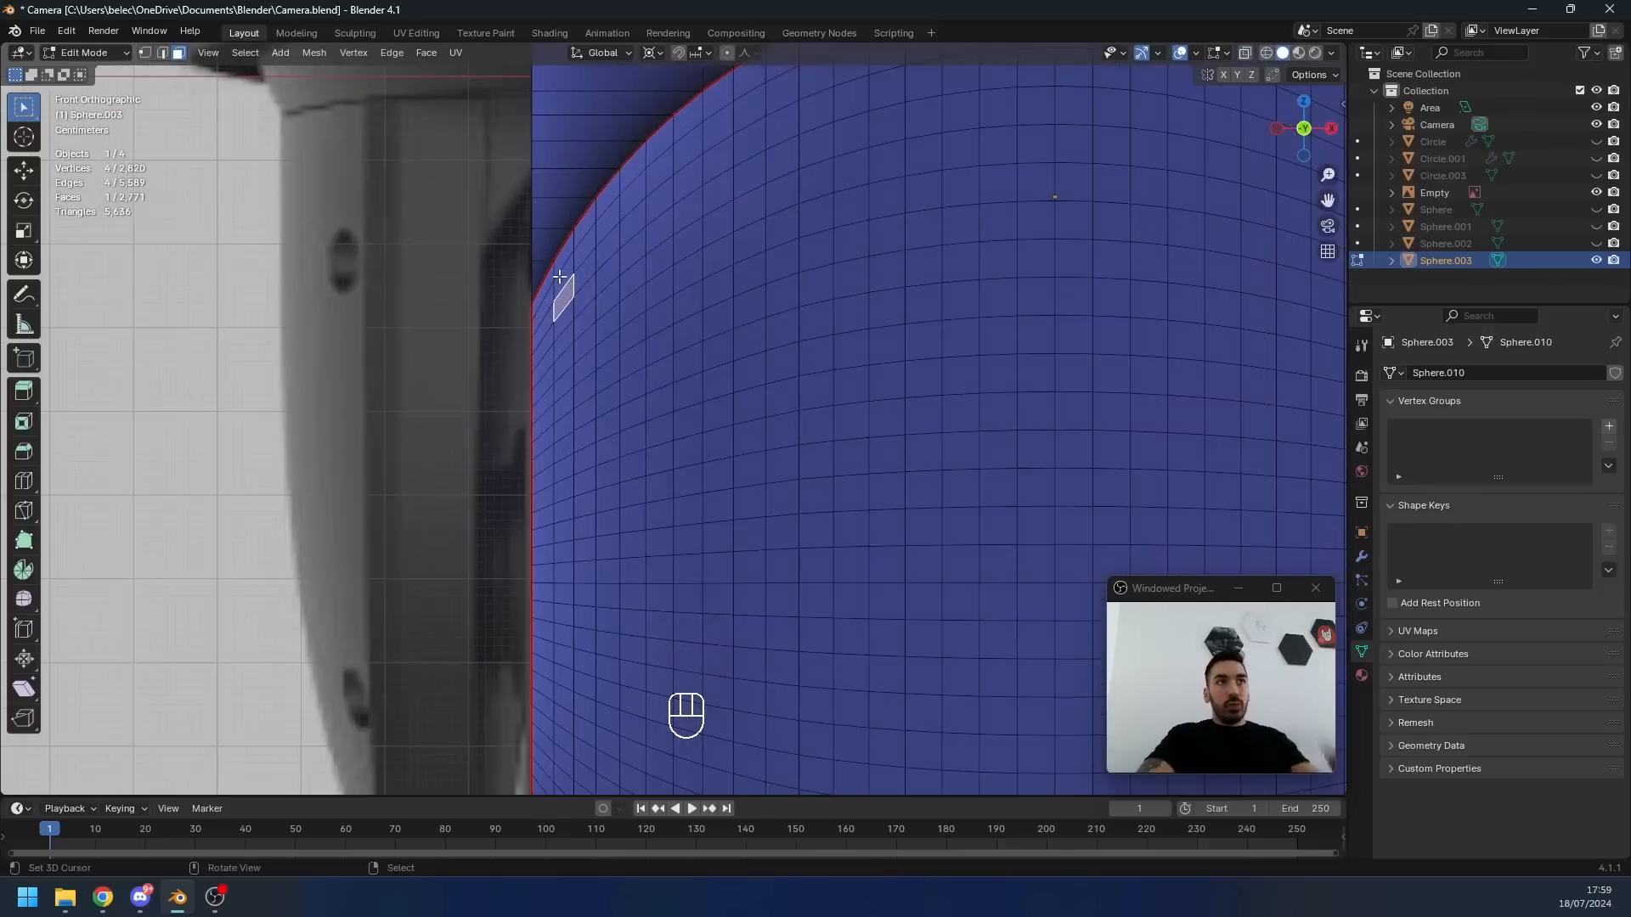
scroll(559, 277, down, 3)
key(z)
key(z)
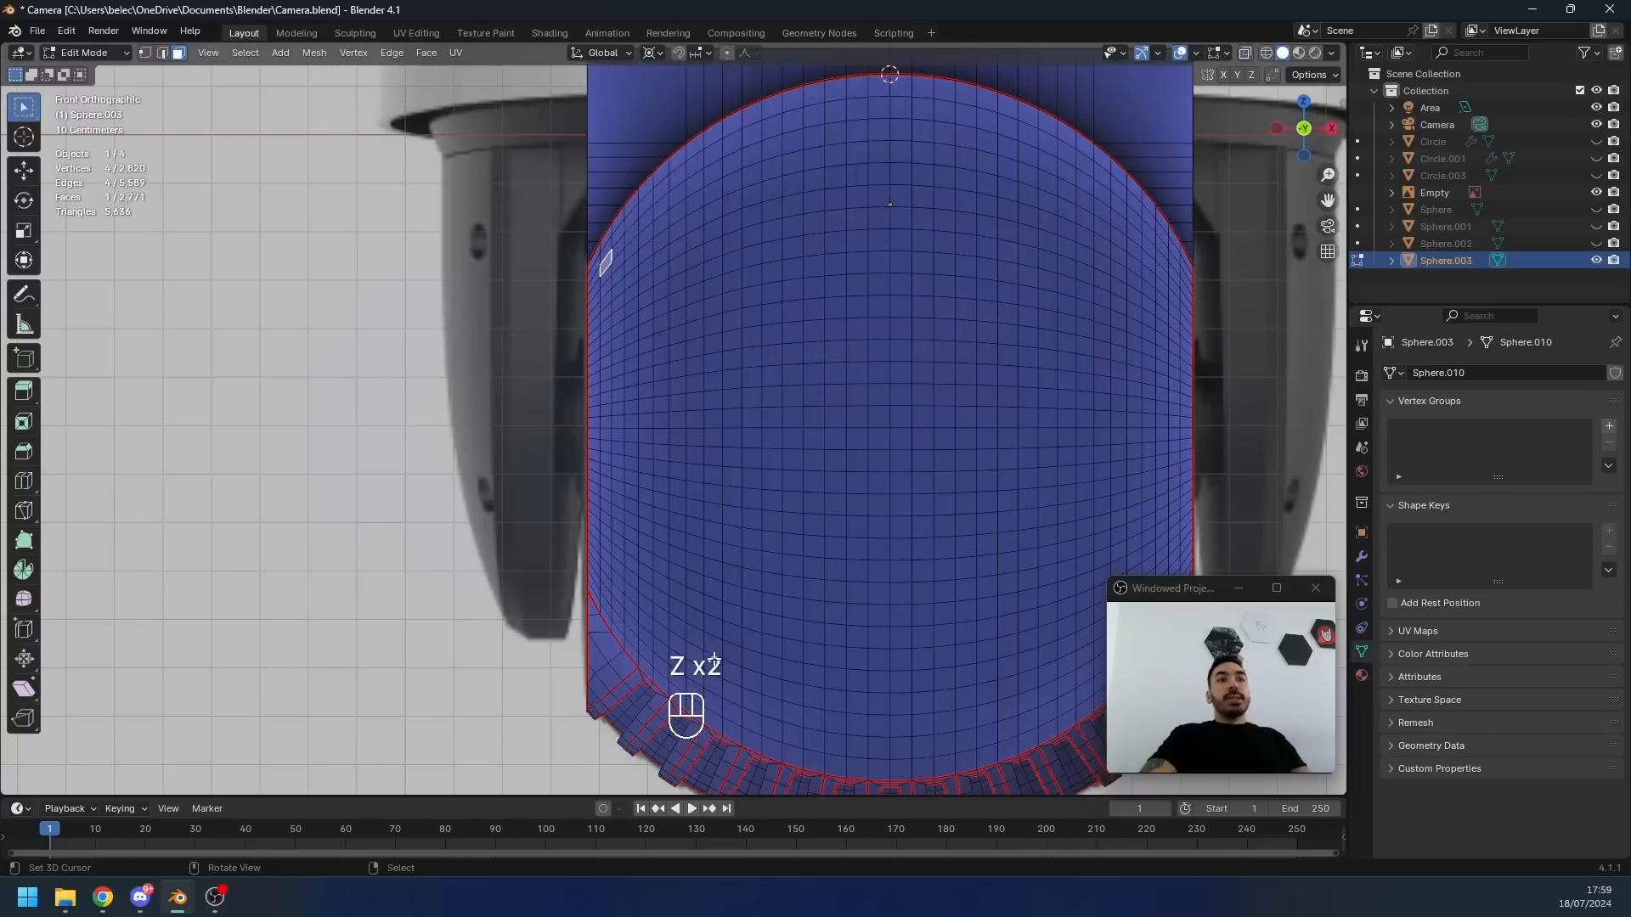
key(shift)
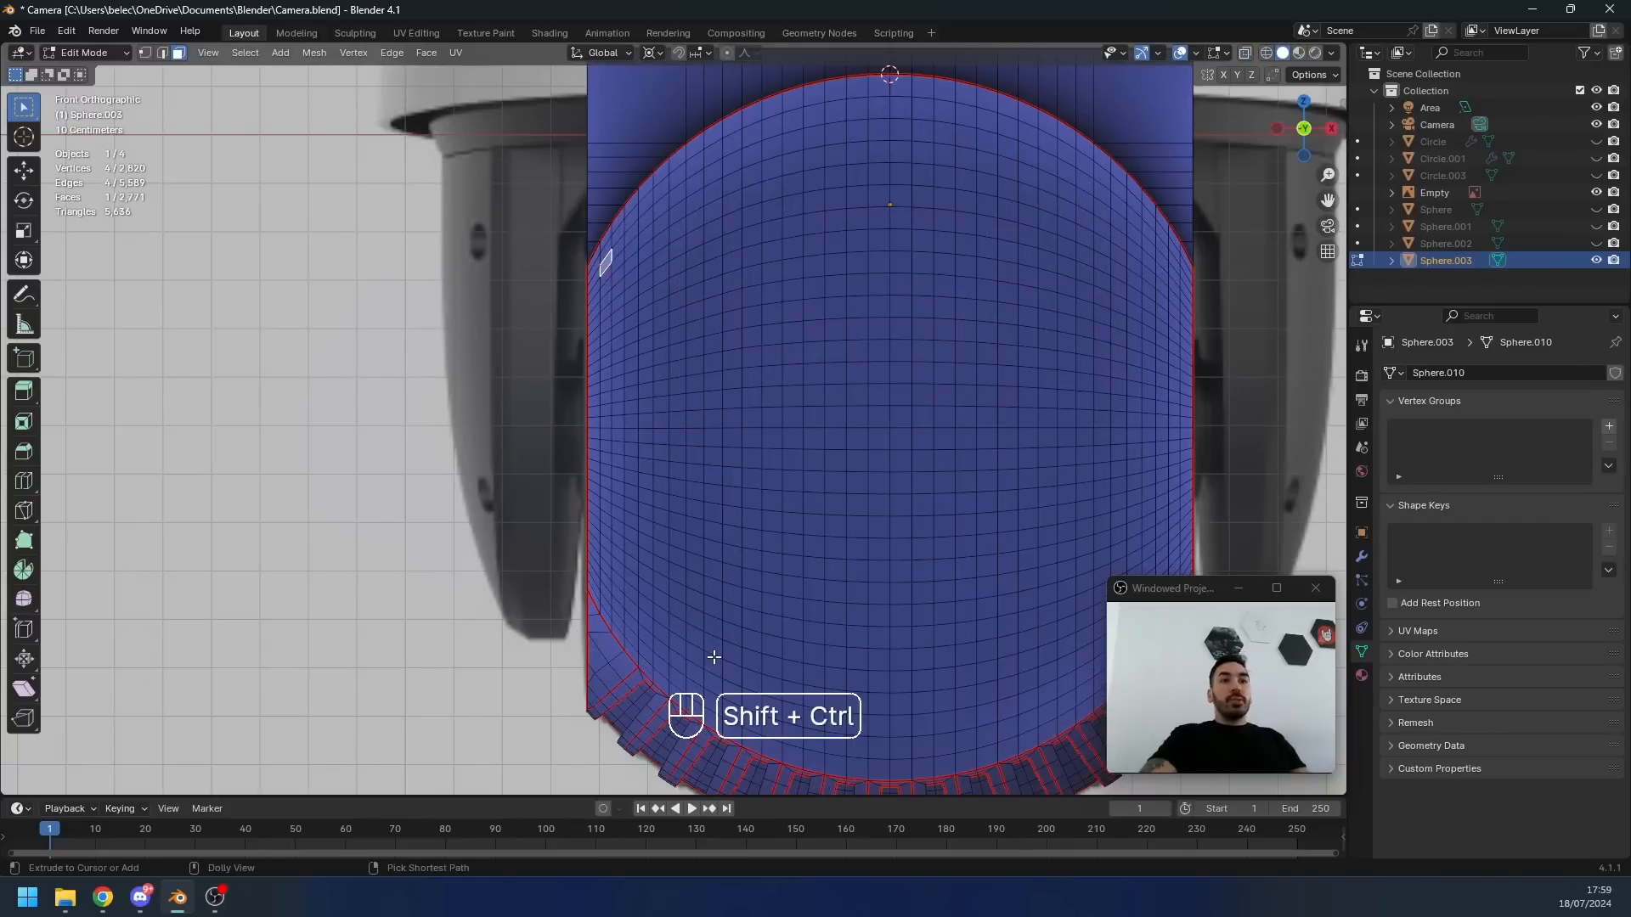
ctrl+shift+right_click(714, 658)
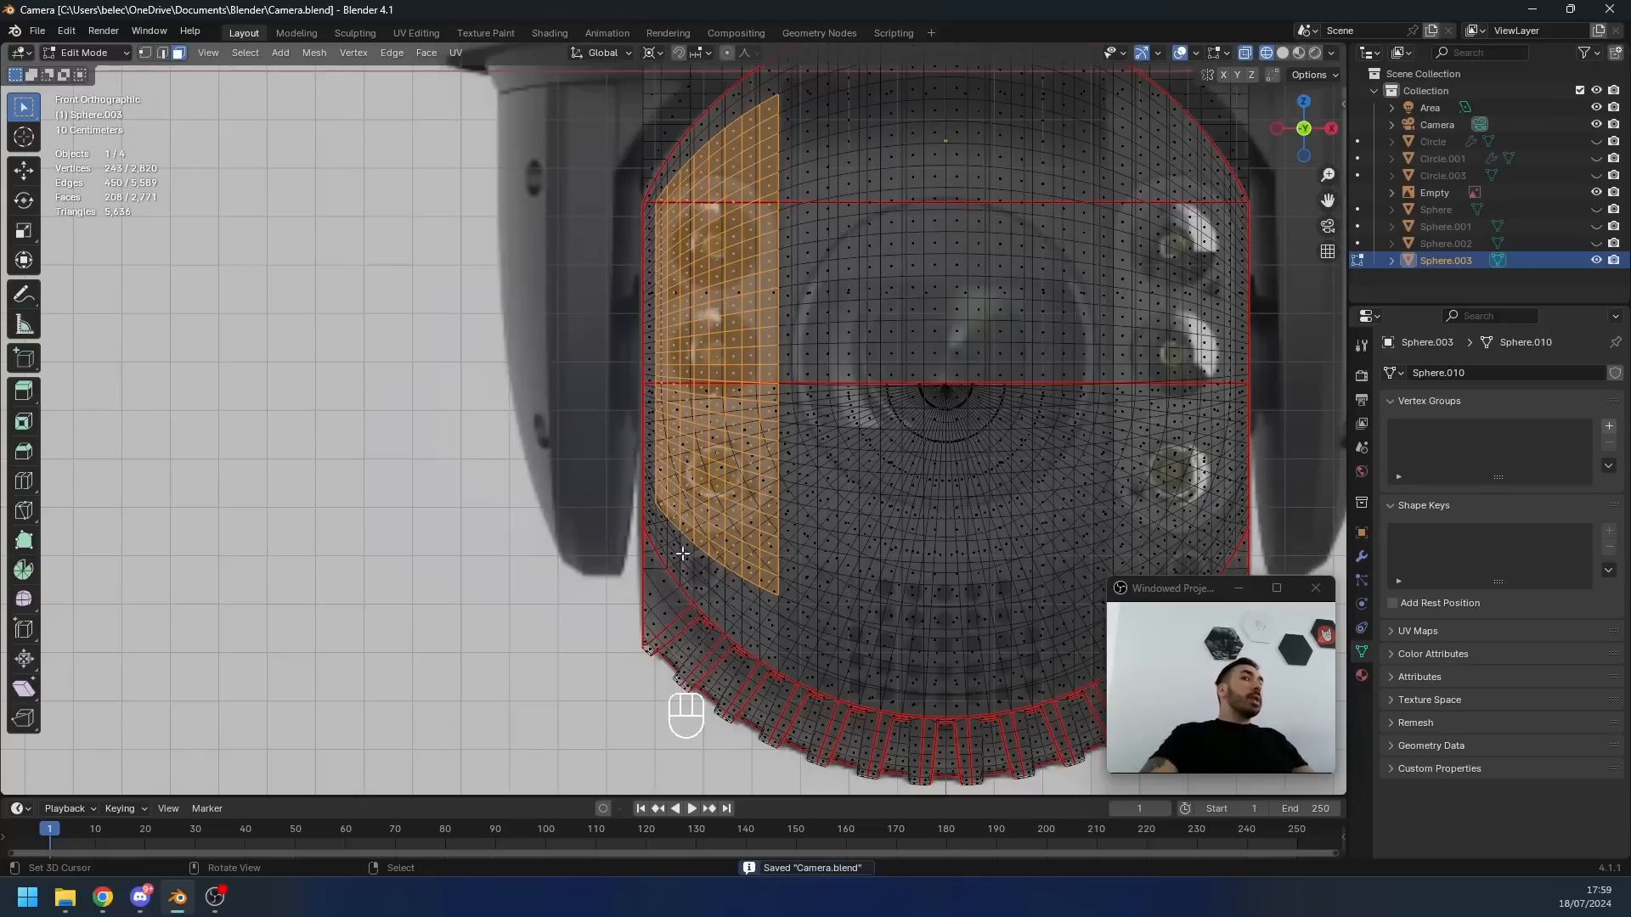
key(z)
scroll(692, 582, up, 2)
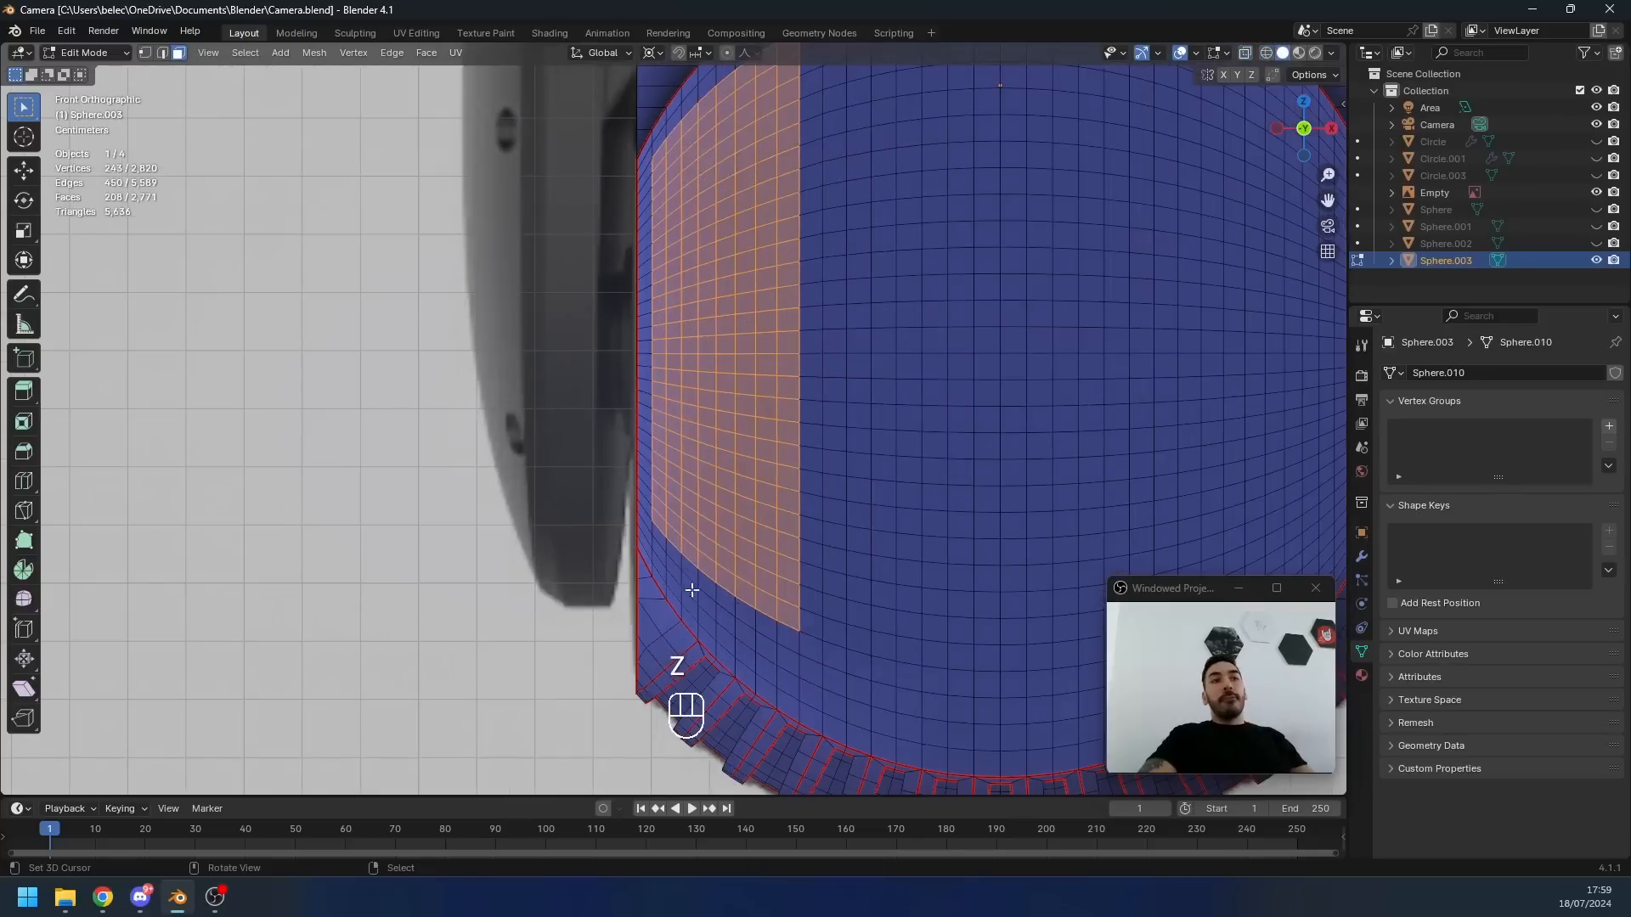
scroll(734, 653, down, 2)
shift+middle_drag(850, 307, 804, 390)
scroll(803, 390, up, 1)
key(x)
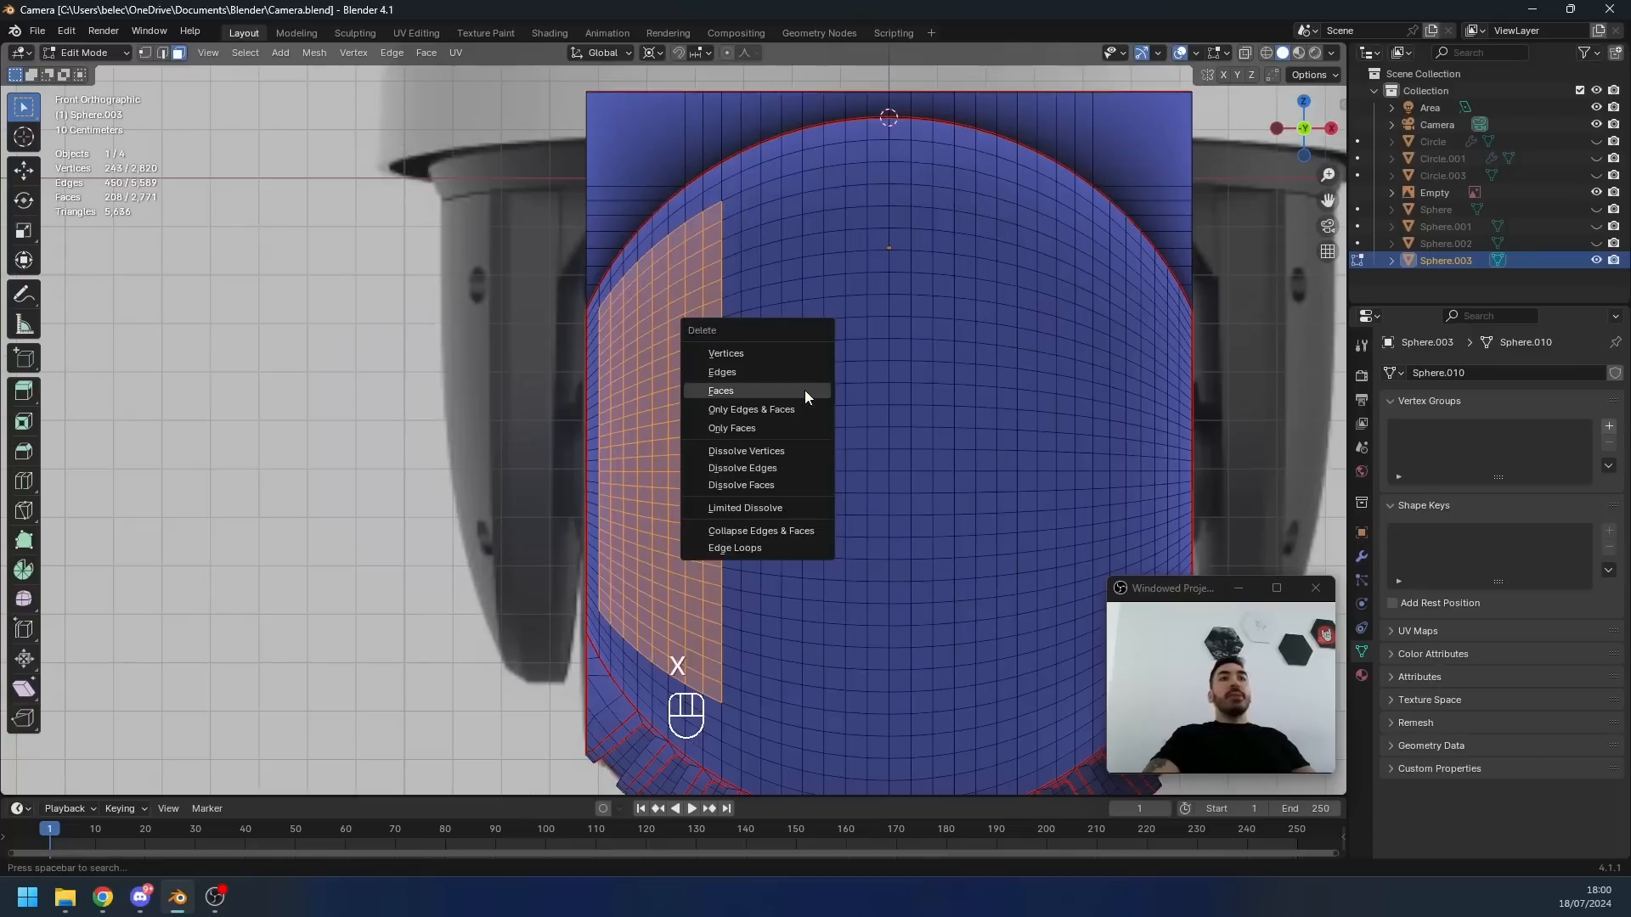
click(803, 389)
- Select the opening's upper boundary edges, ending just below the seam on both sides, to check their edge count
shift+middle_drag(615, 282, 623, 428)
scroll(624, 428, up, 2)
scroll(624, 428, up, 2)
key(2)
click(538, 540)
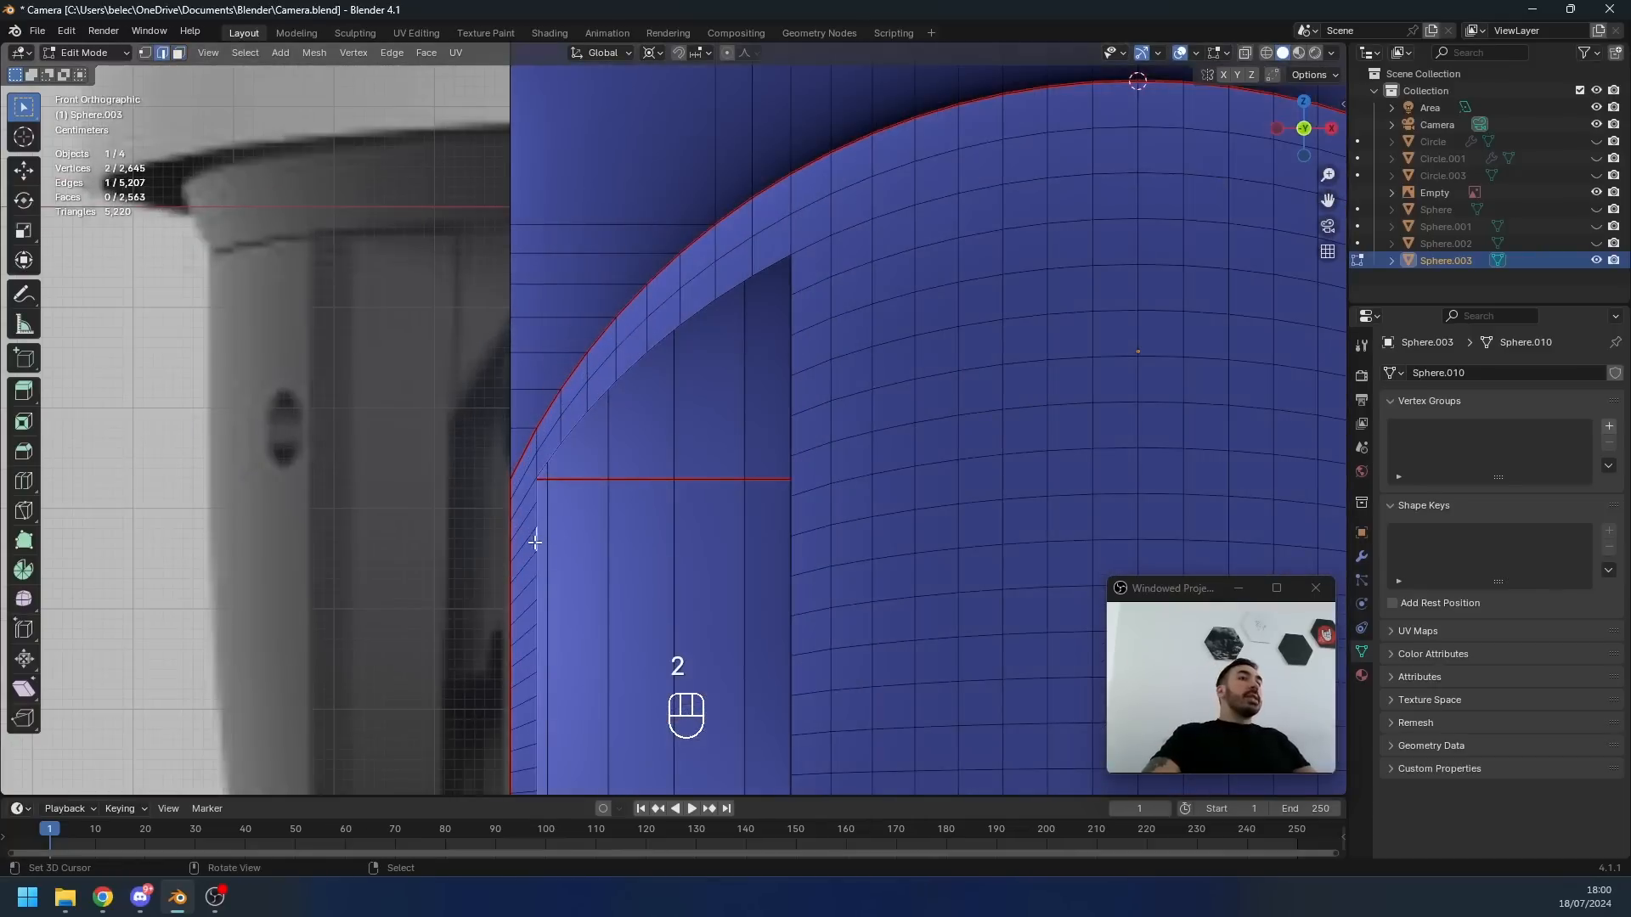
ctrl+click(793, 515)
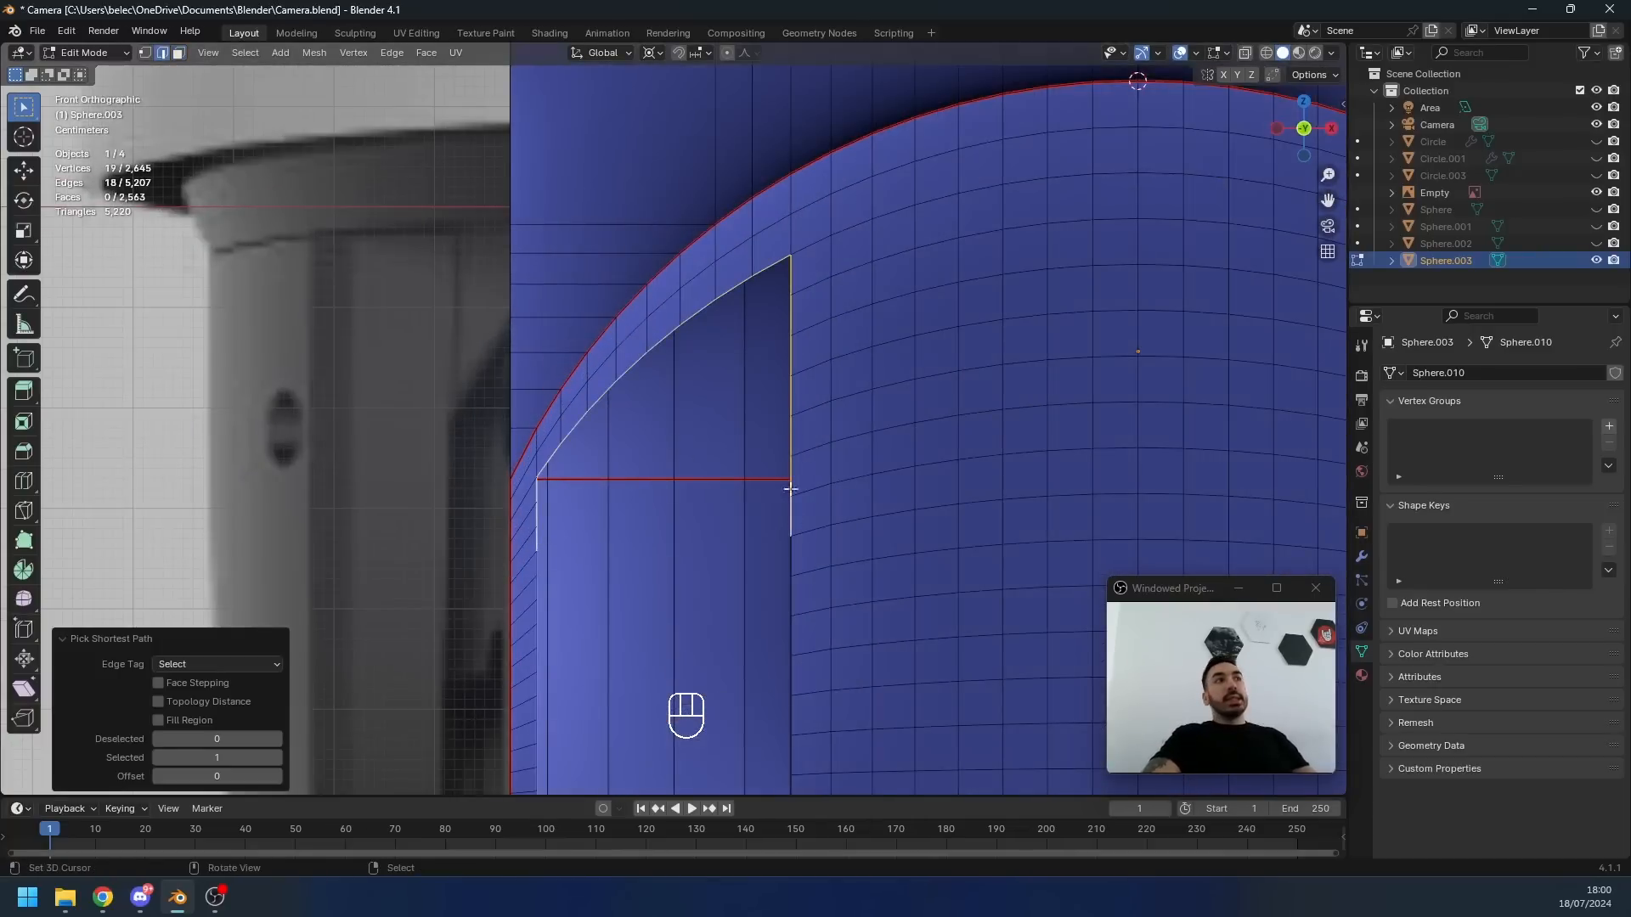
key(1)
key(ctrl+z)
key(2)
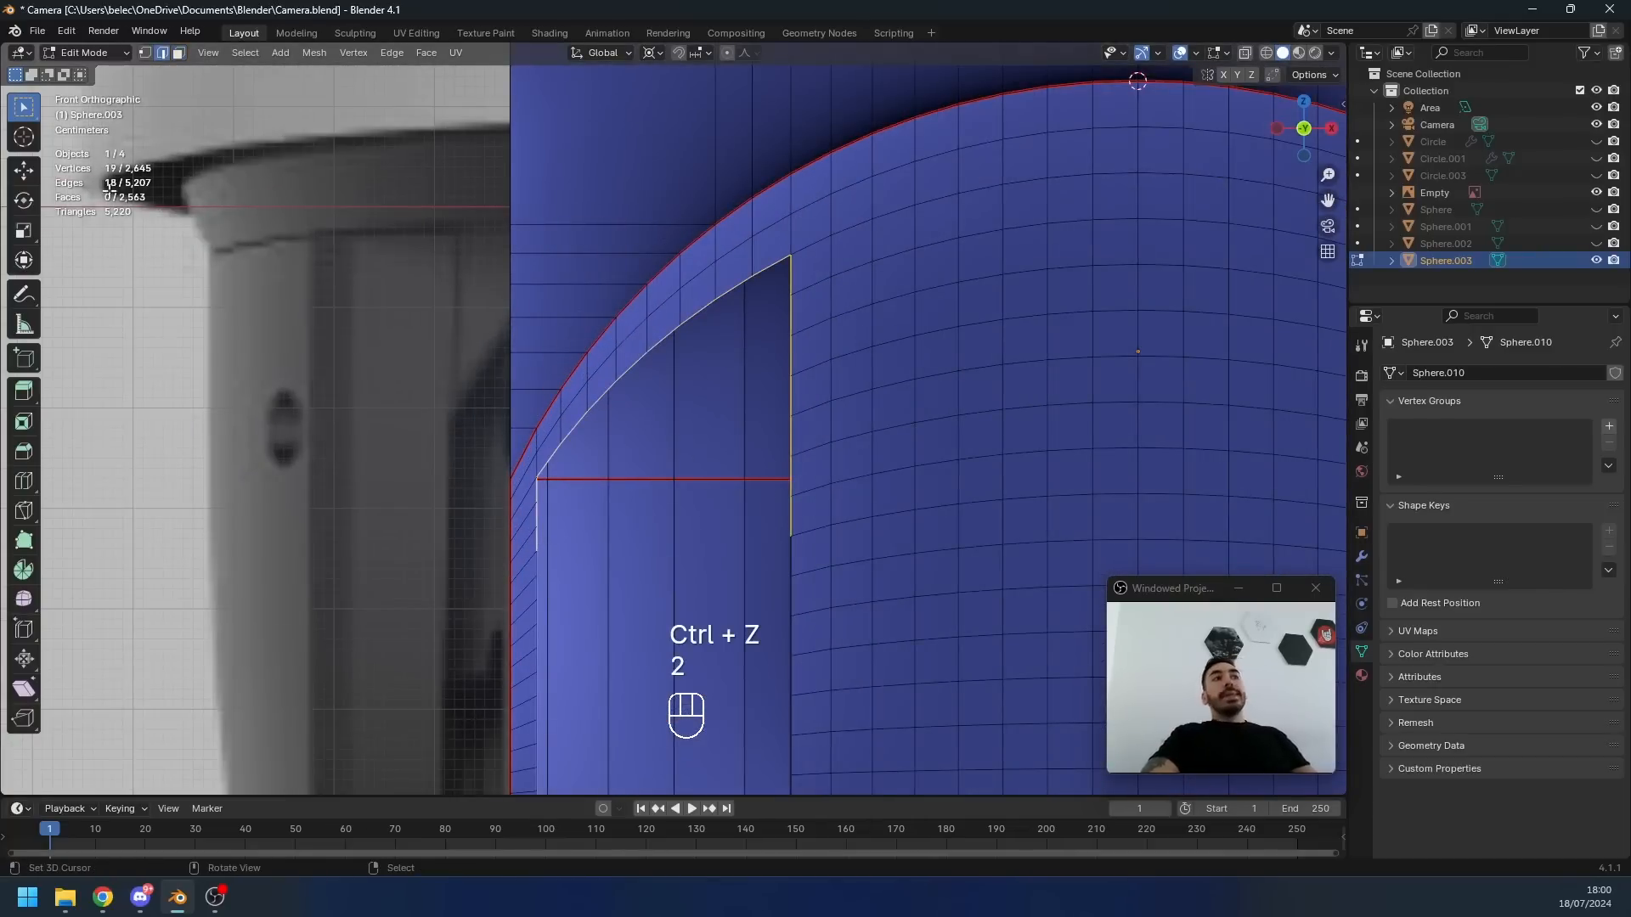
- Select the opposite vertices just below the seam on the opening's two sides, snap the 3D cursor midway between them and save the file
key(1)
click(536, 551)
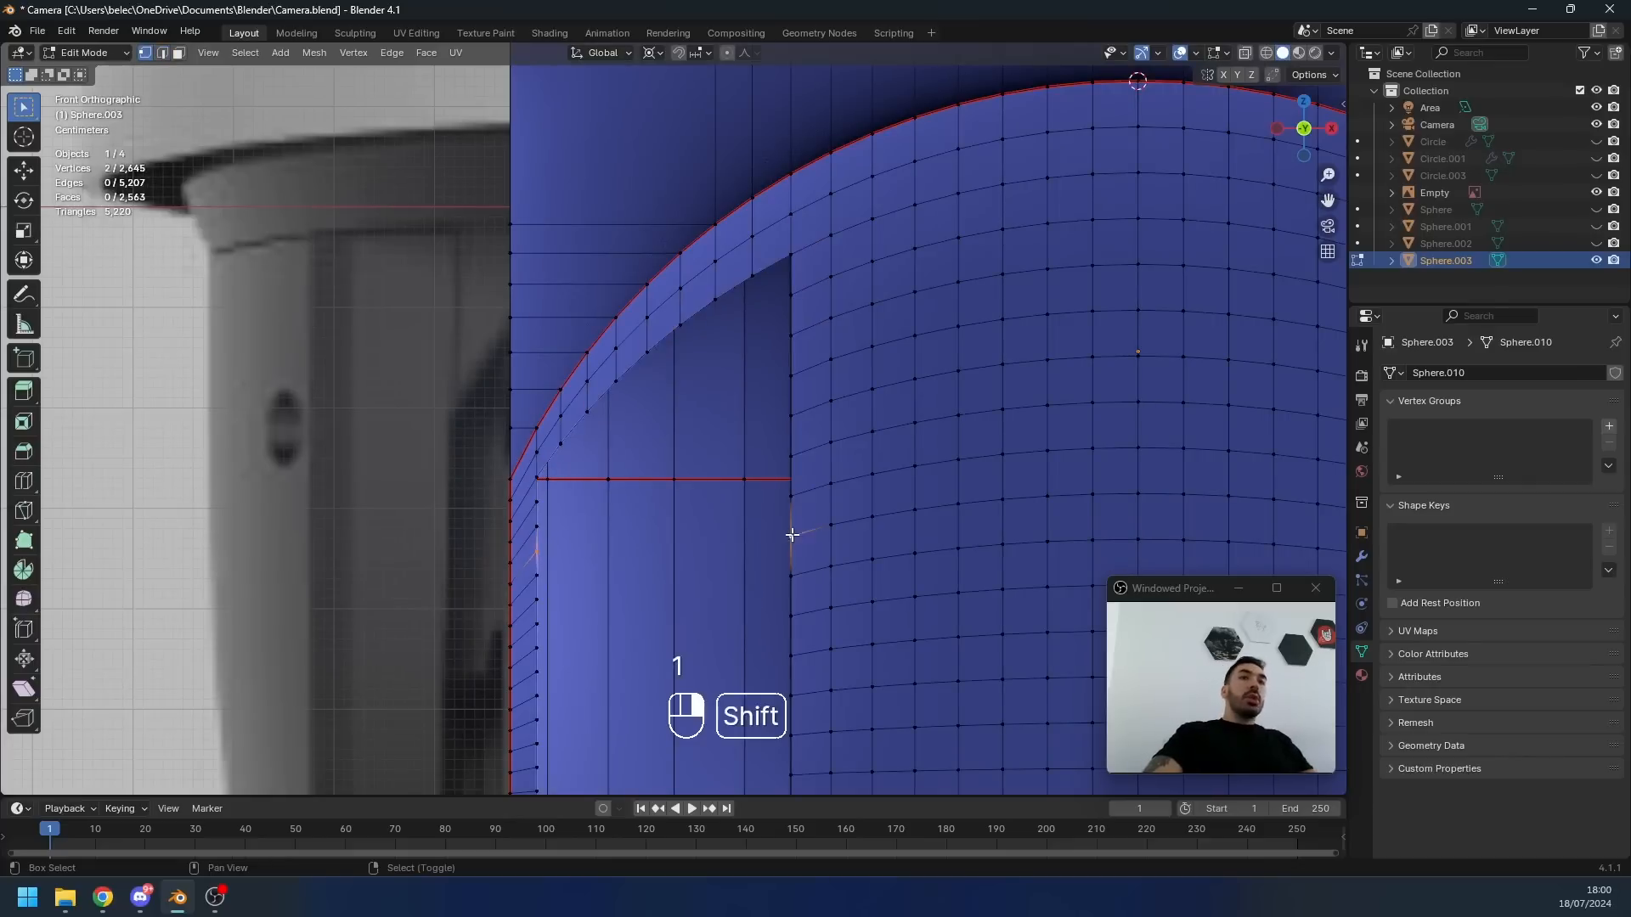
key(shift+s)
click(855, 533)
scroll(695, 502, down, 2)
scroll(686, 504, up, 1)
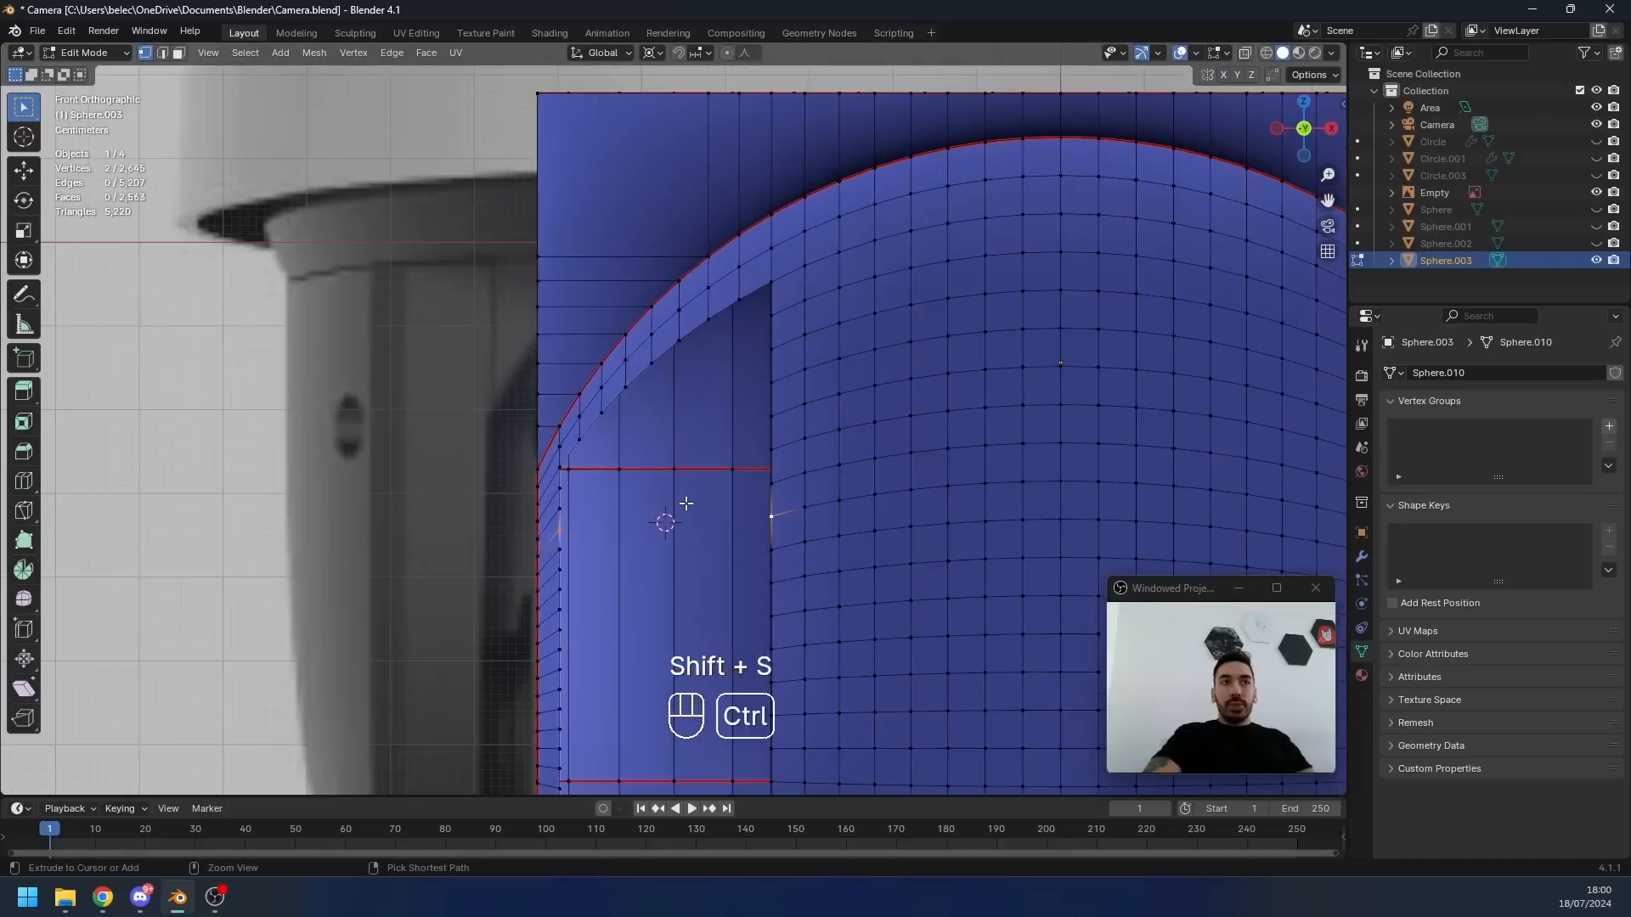
key(ctrl+s)
- Add a 36-vertex circle at the 3D cursor and scale it to 0.309
scroll(679, 484, up, 1)
key(shift+a)
click(675, 463)
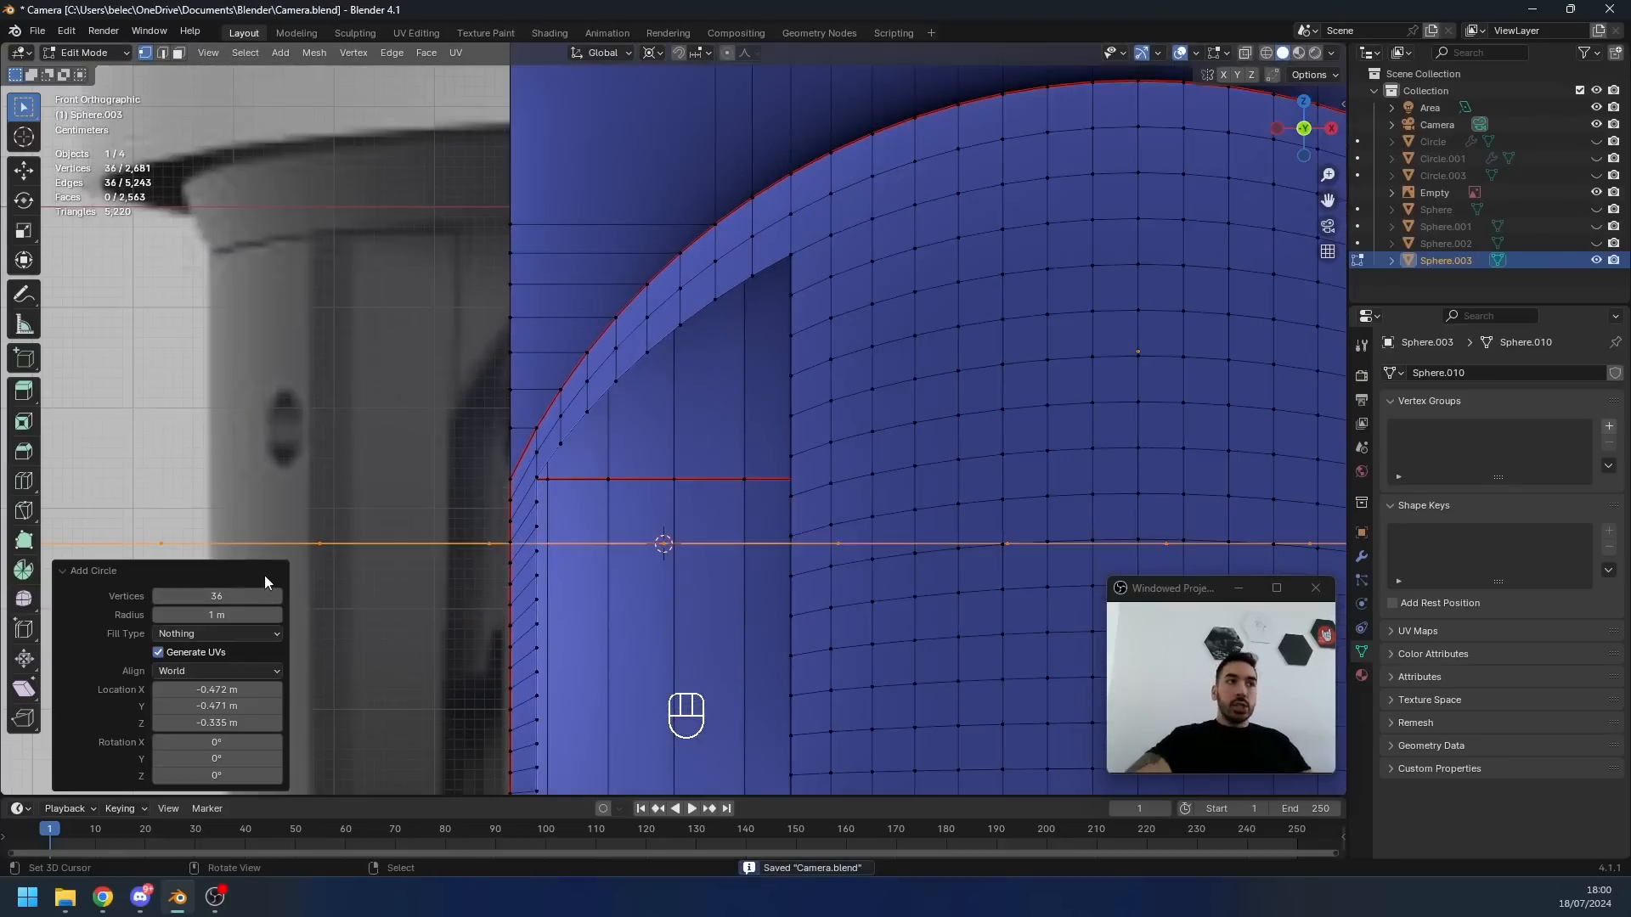
scroll(849, 627, down, 2)
key(s)
click(741, 542)
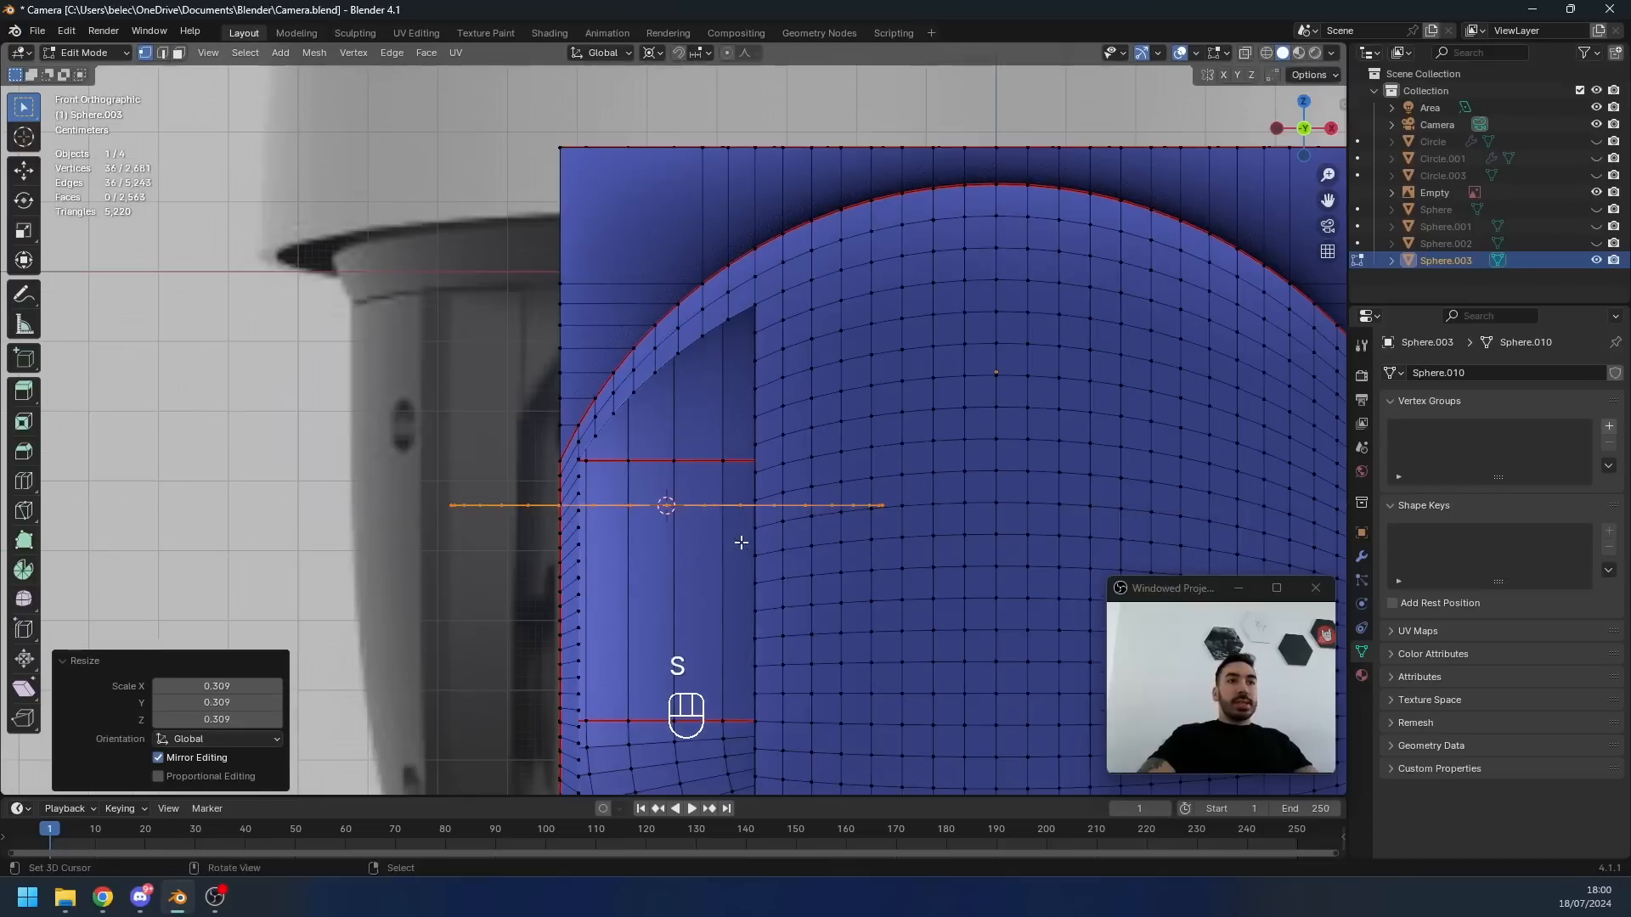
- Rotate the circle 90° about X and scale it down to fit between the opening's two sides
key(r)
key(x)
key(9)
key(0)
key(Return)
key(s)
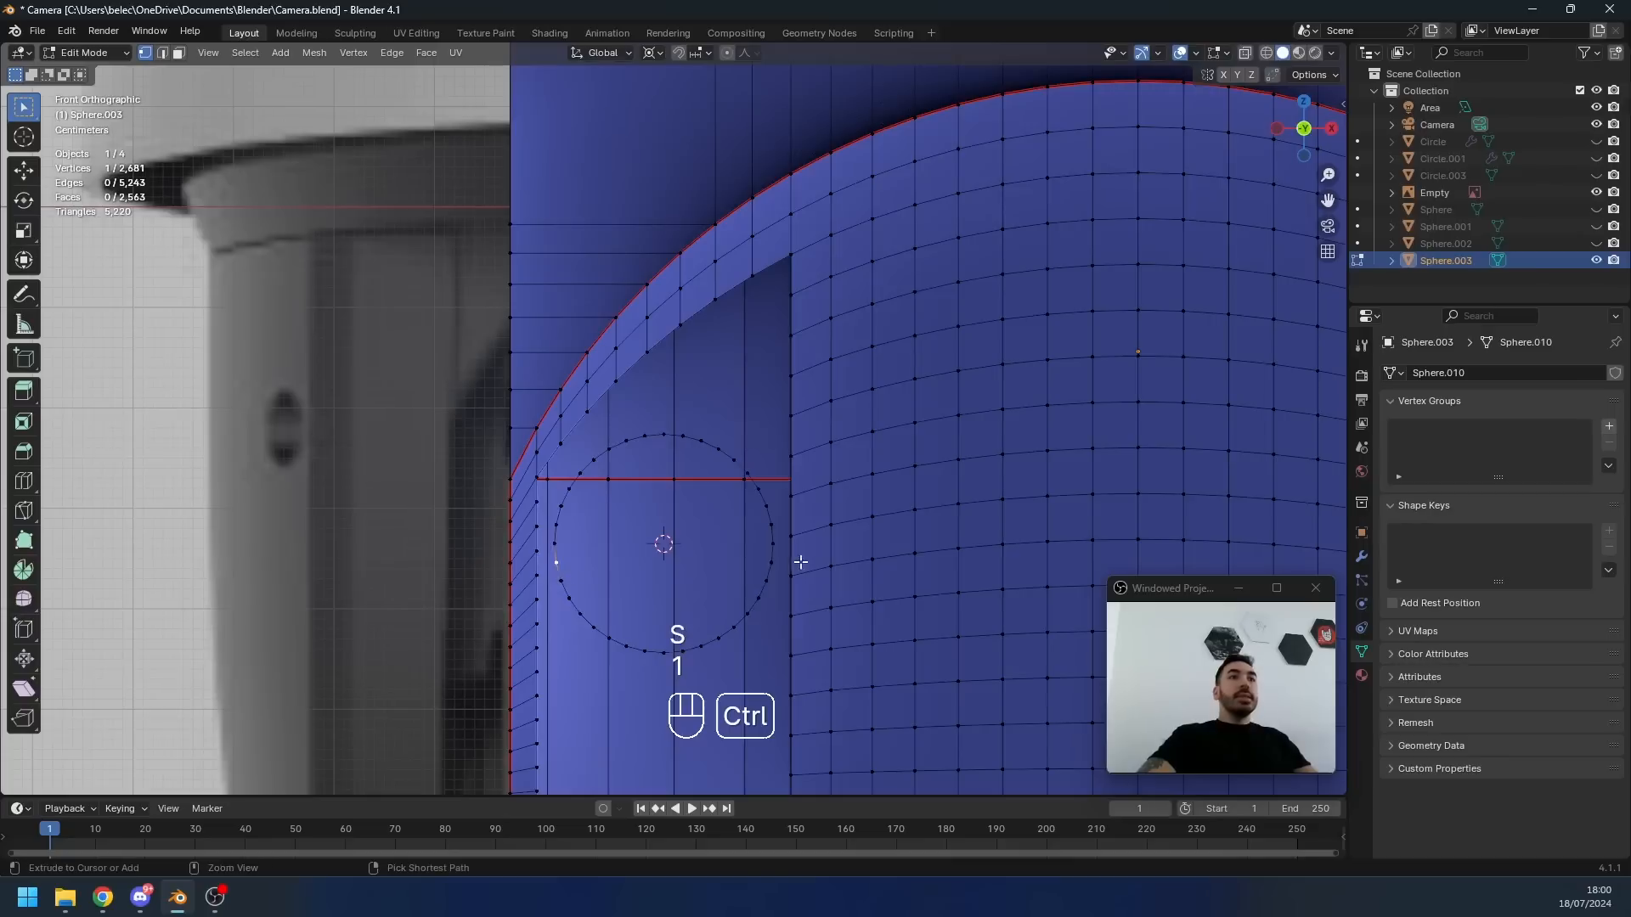
- Delete the vertices of the circle's lower half, leaving an upper arc
ctrl+click(763, 562)
key(x)
click(879, 440)
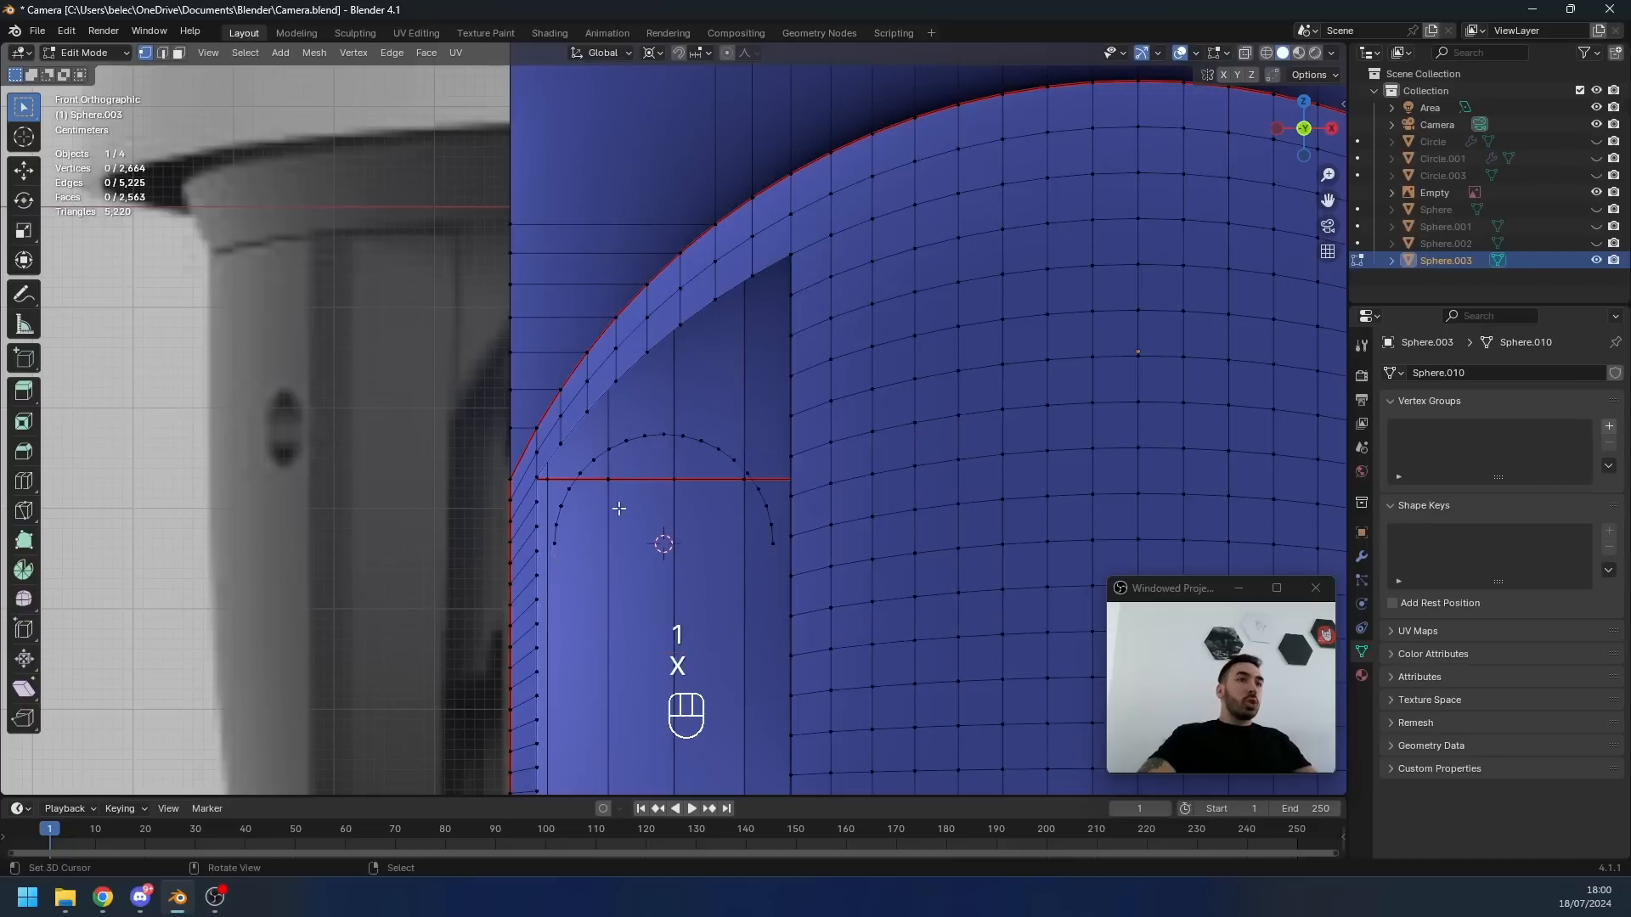
- Select the arc and the opening's upper boundary edges down to the arc's ends and bridge the two edge loops
key(2)
alt+click(556, 528)
shift+click(540, 537)
key(ctrl+z)
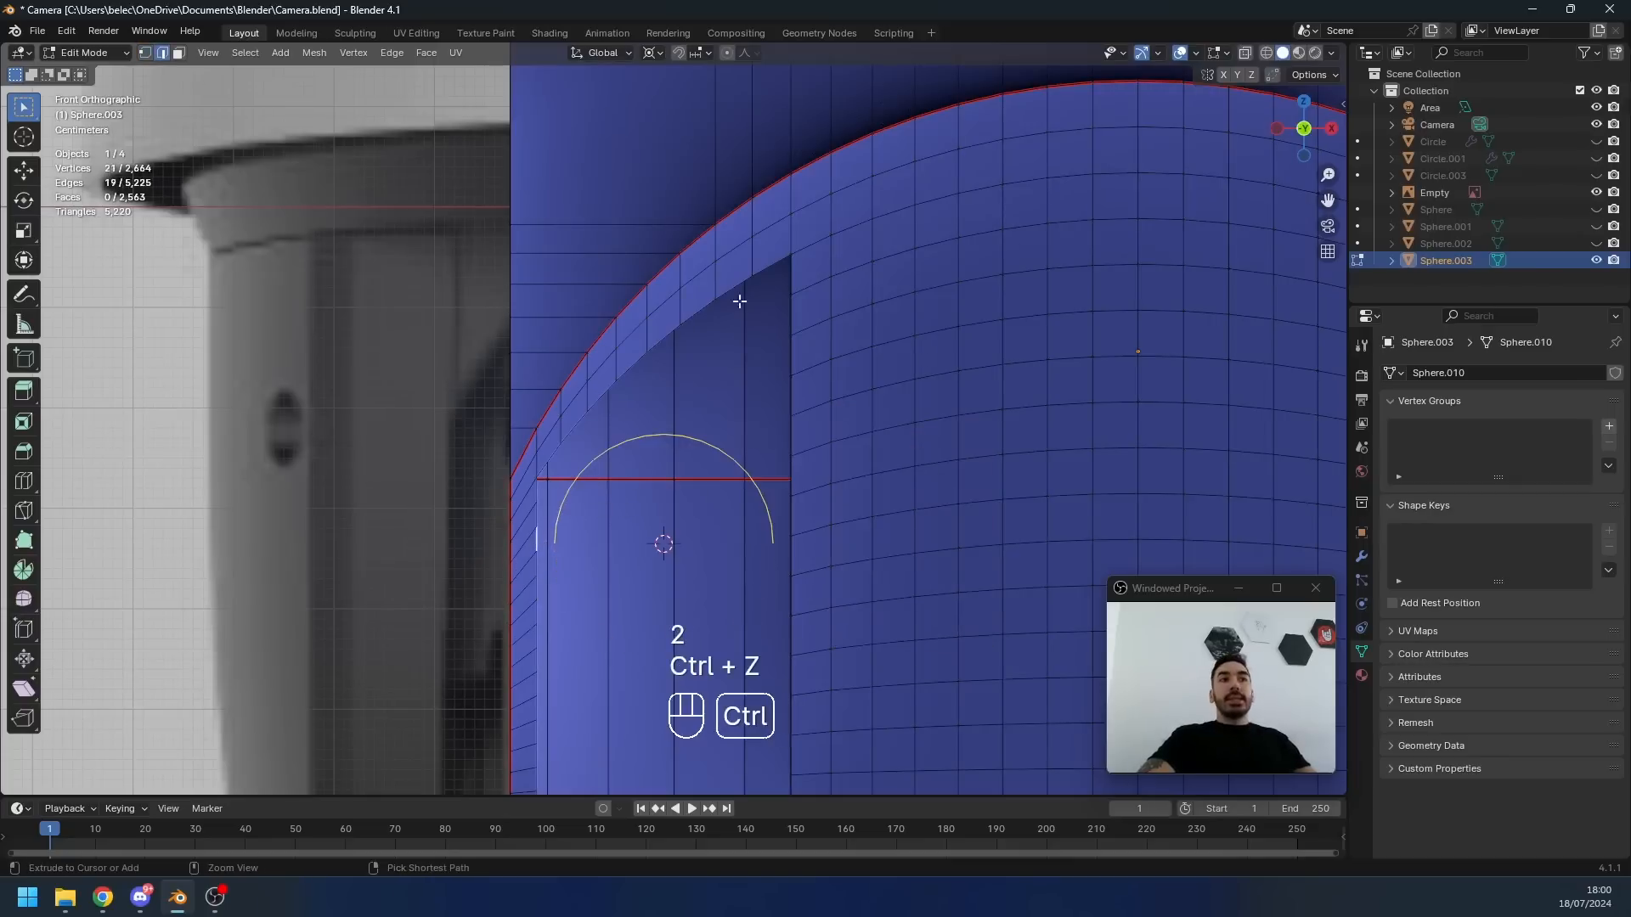
ctrl+click(754, 277)
ctrl+click(785, 515)
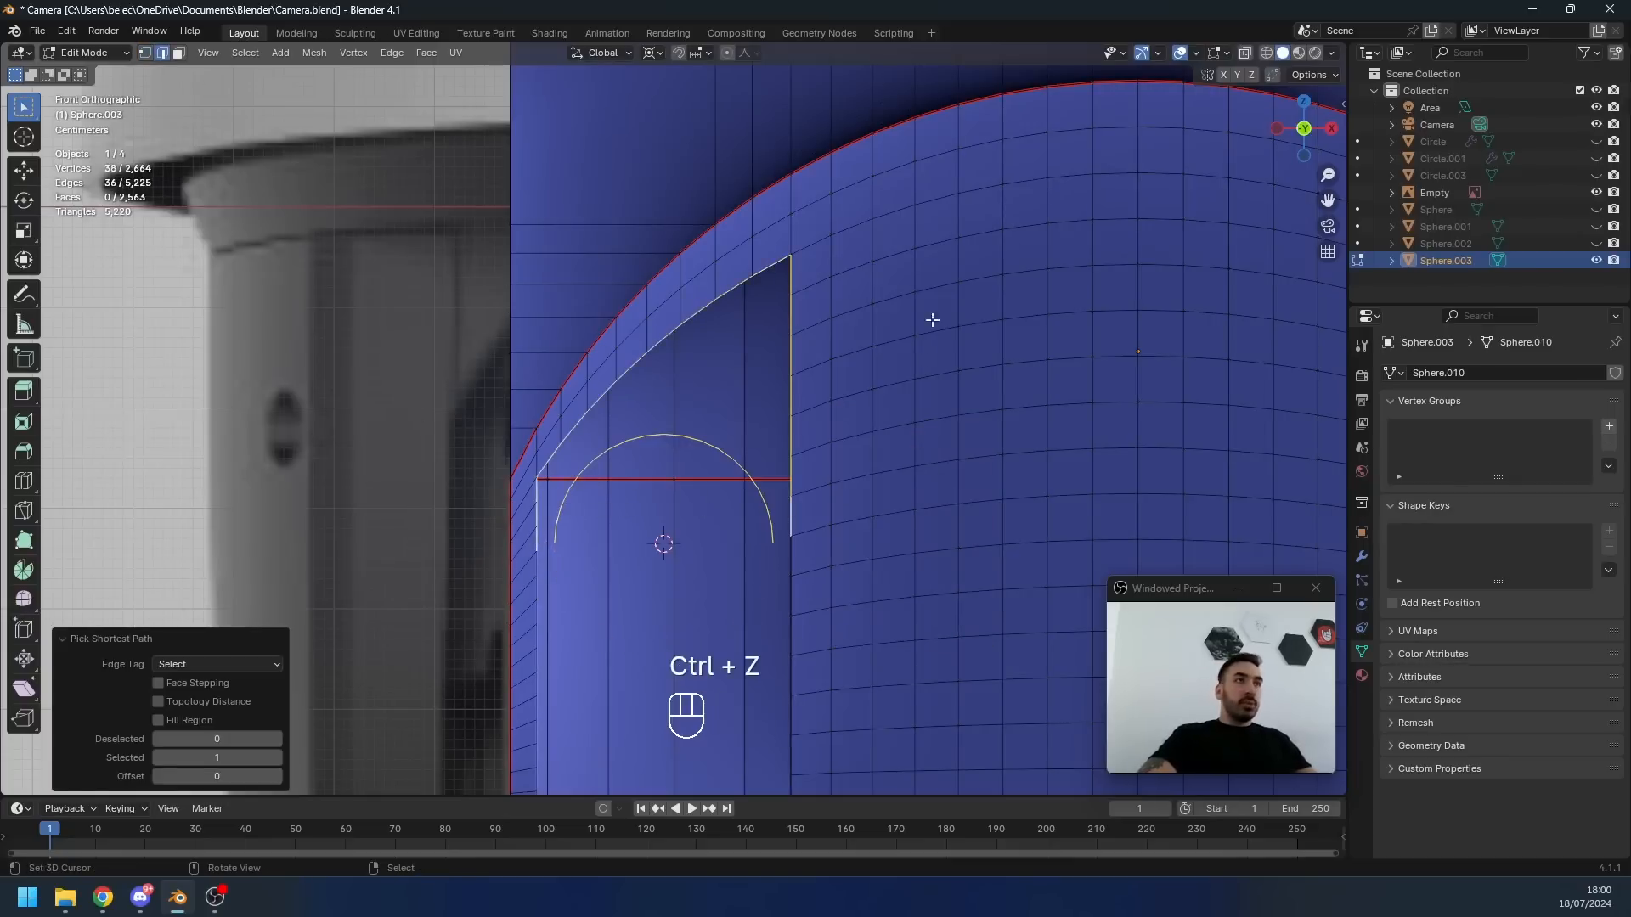
key(w)
click(702, 399)
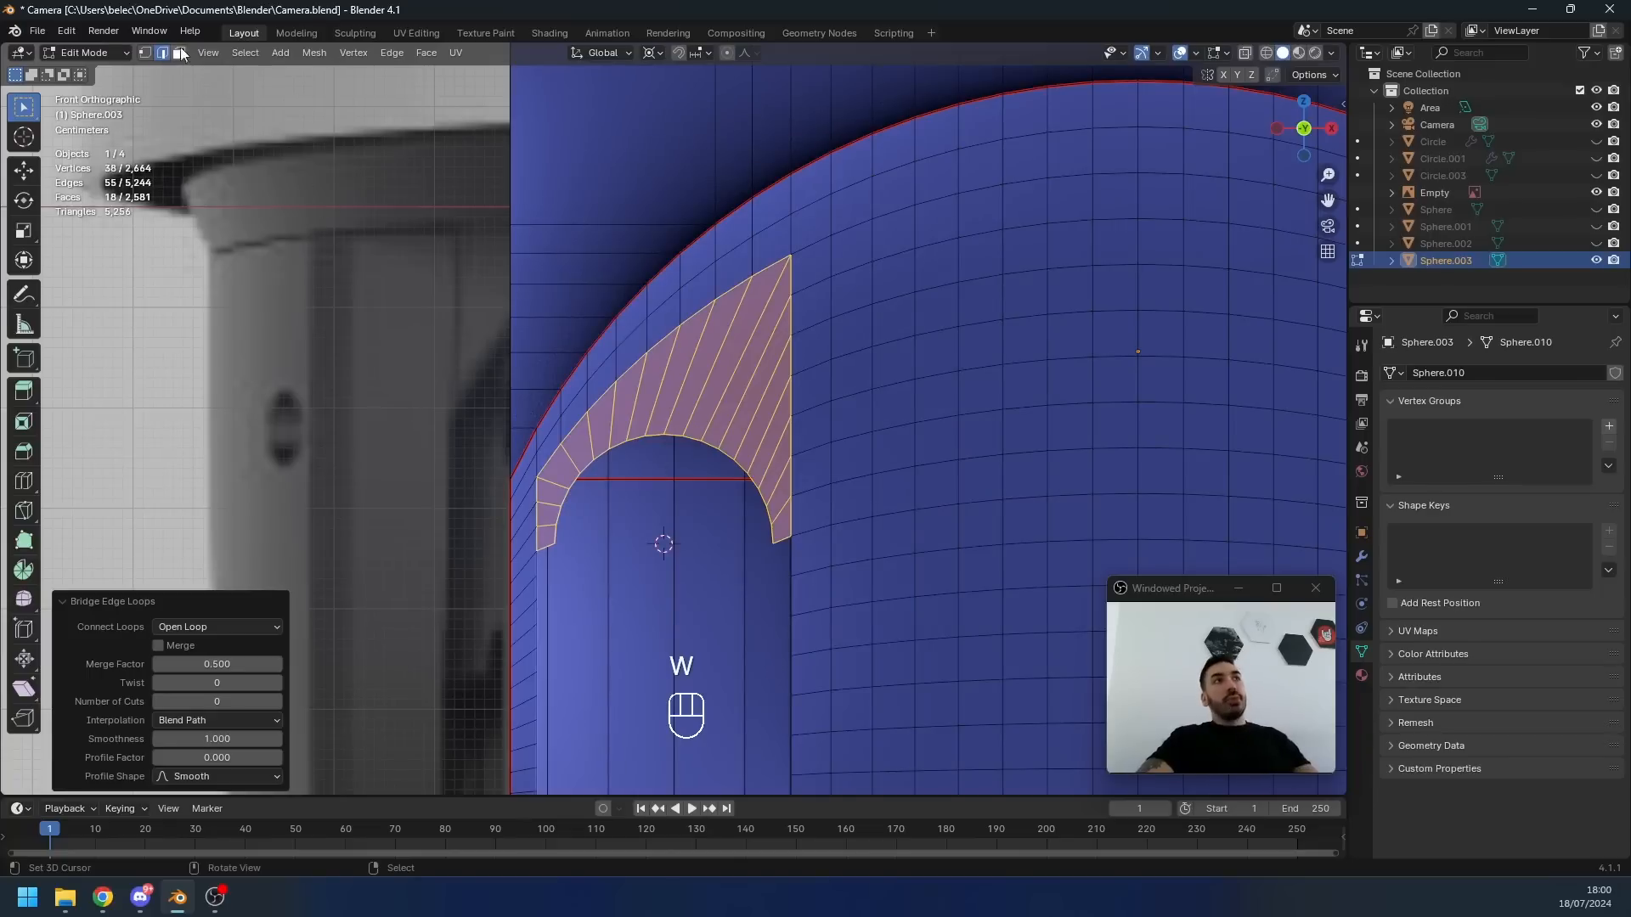
key(w)
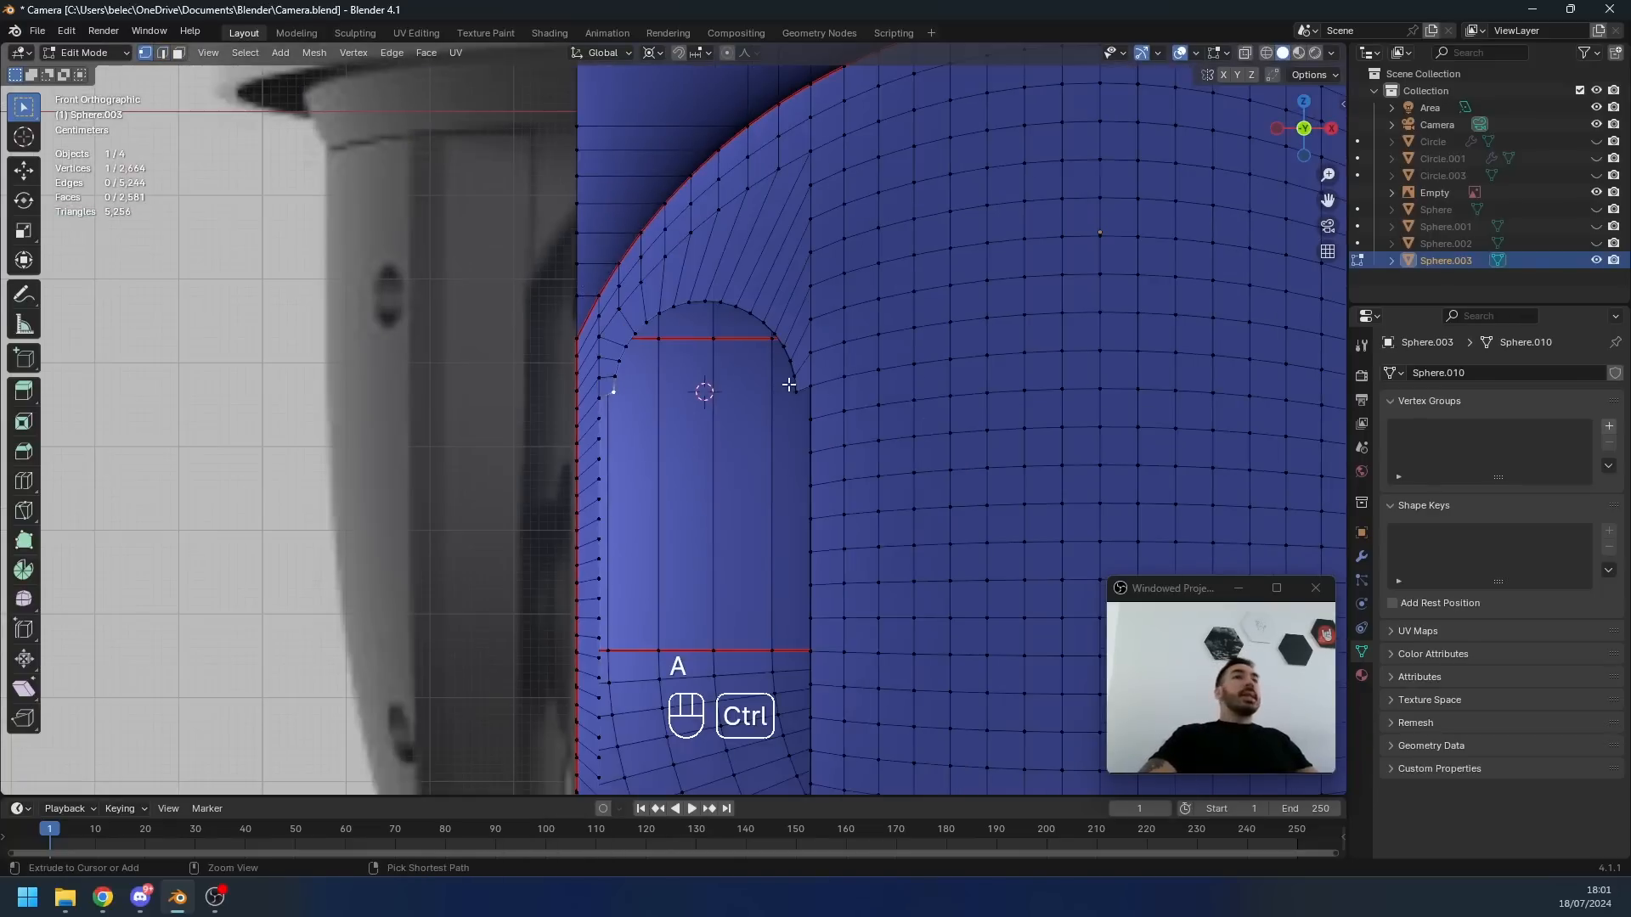
- Duplicate the upper arc in place, scale the copy by -1 along Z and move it down to the opening's lower end
ctrl+click(794, 389)
scroll(805, 409, down, 1)
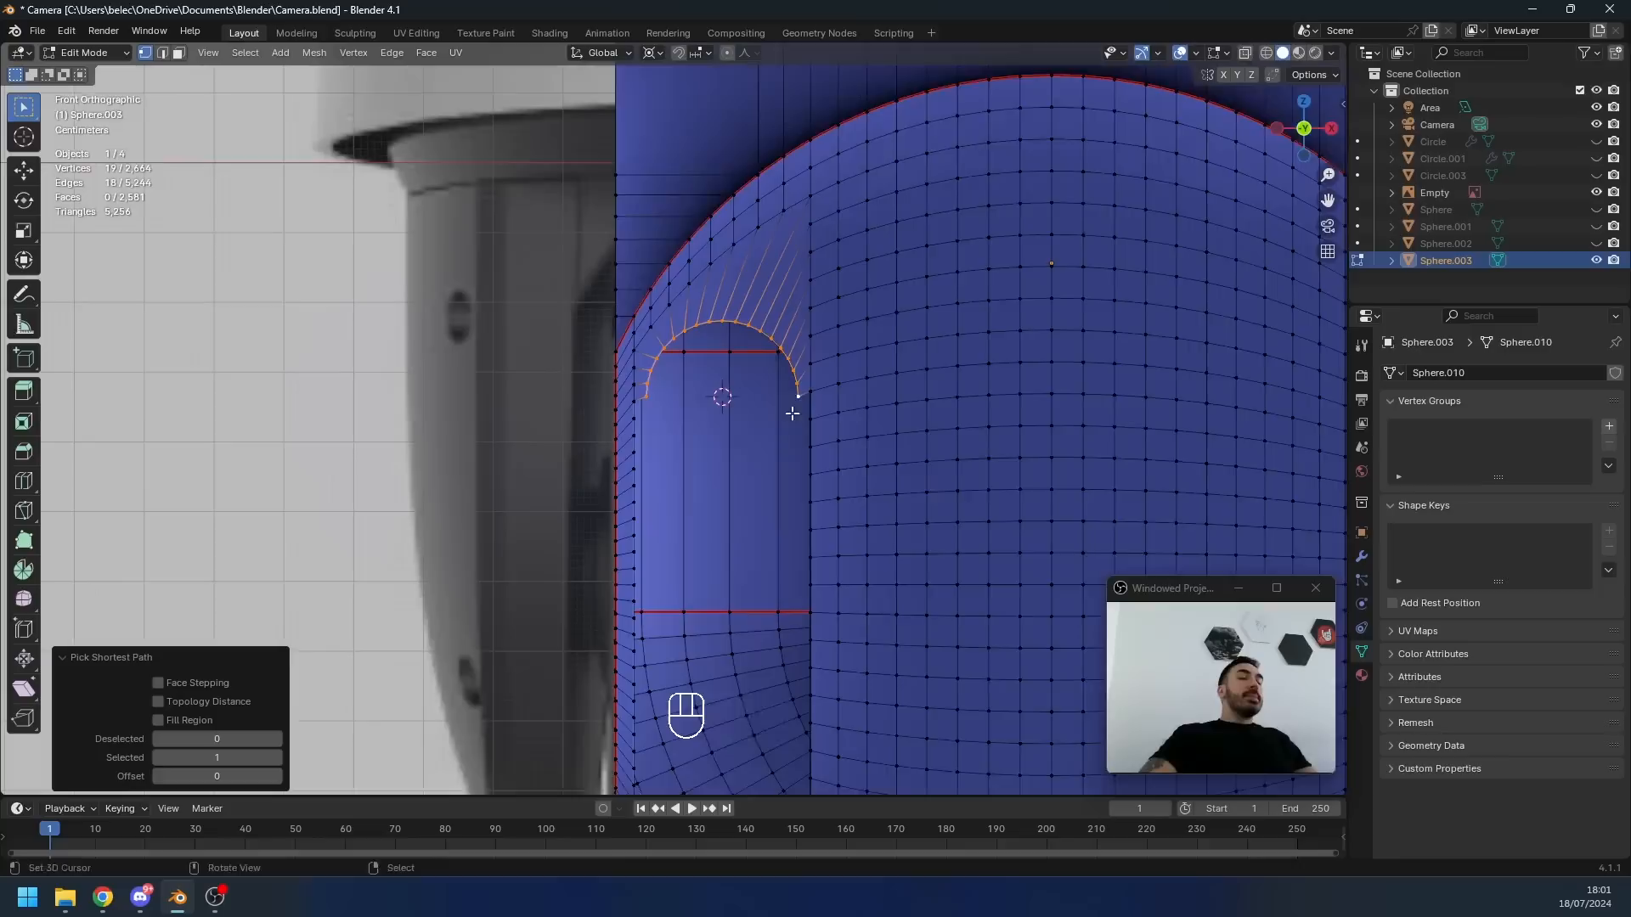
shift+scroll(795, 413, down, 1)
key(shift+d)
right_click(797, 425)
key(s)
key(z)
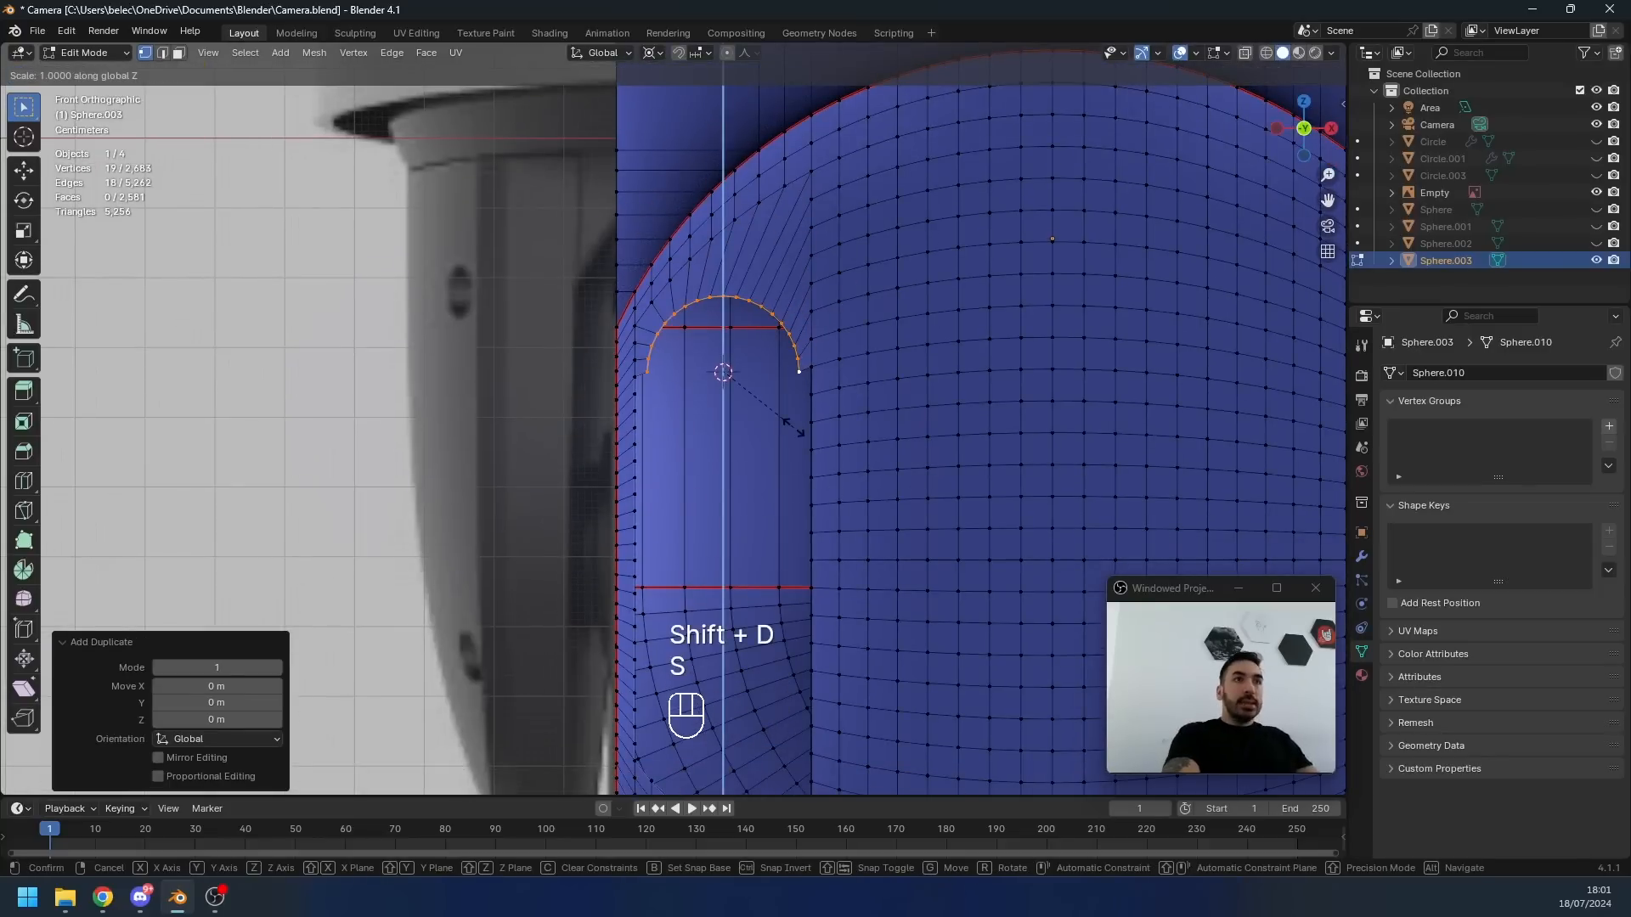
key(Return)
text(1sz-1)
key(Return)
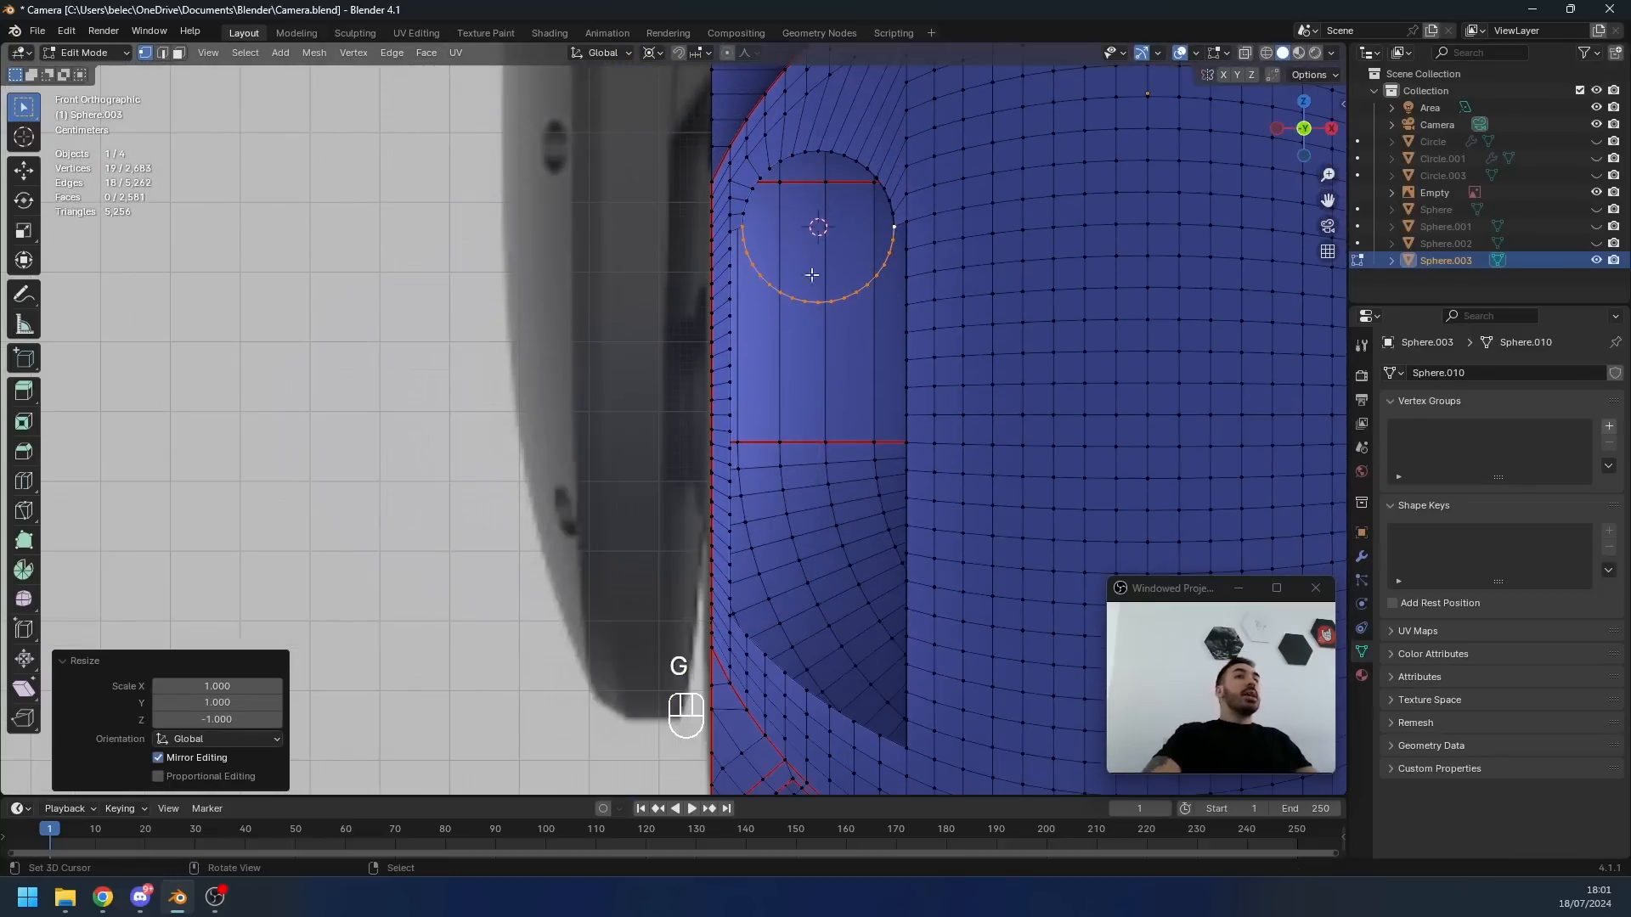
key(g)
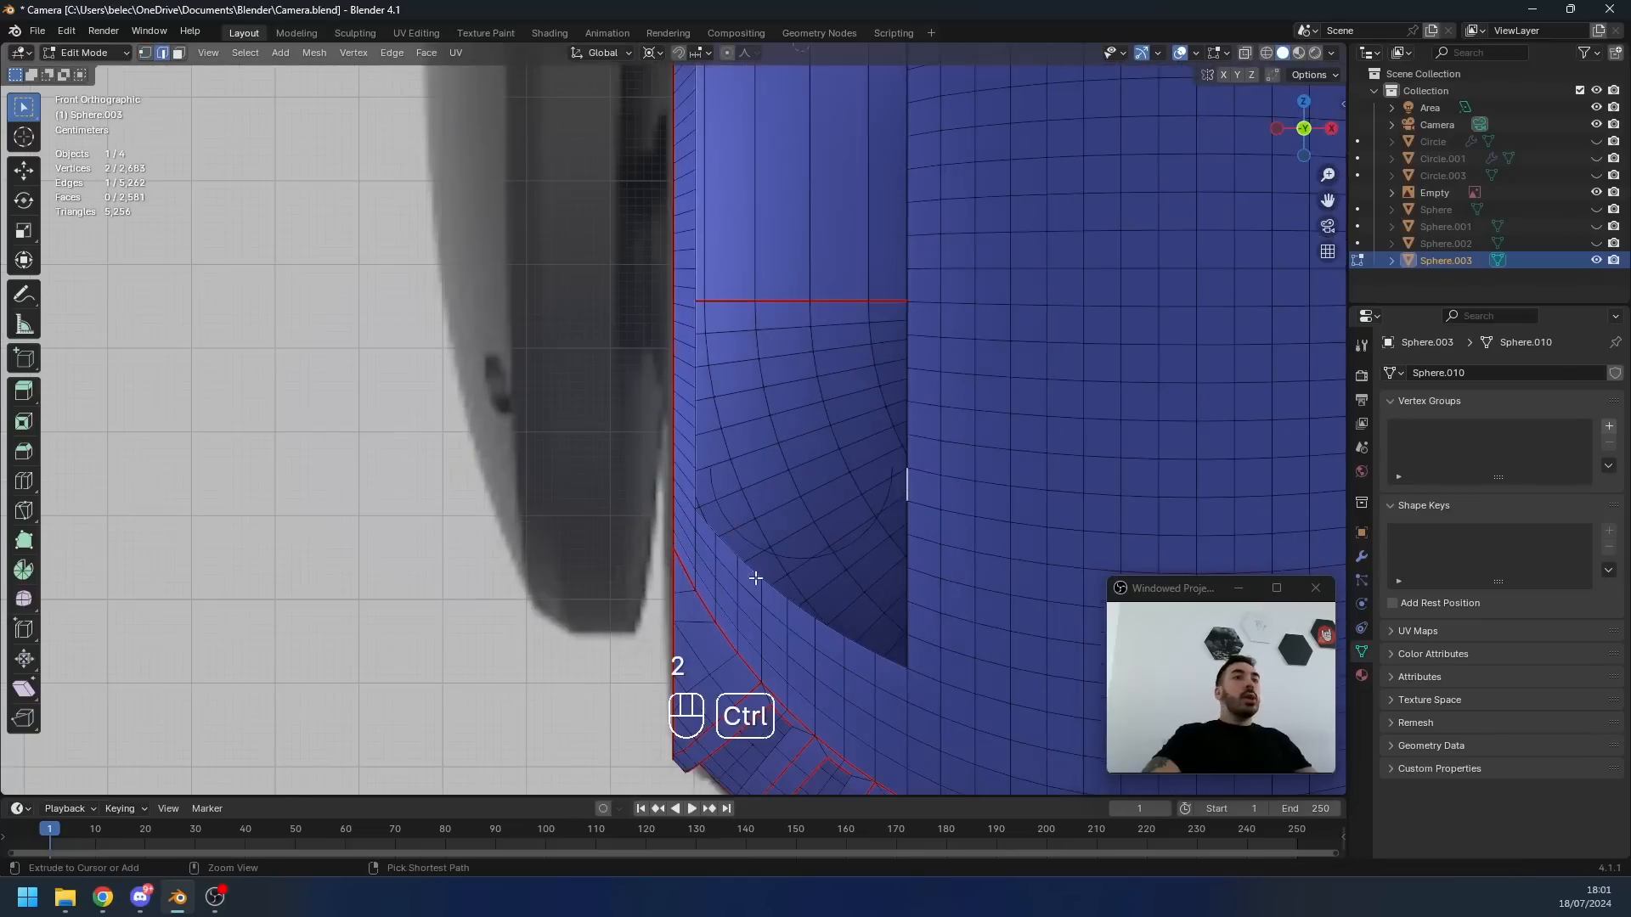
- Try to bridge the flipped arc to the opening's lower boundary edges, and undo the attempt
ctrl+click(907, 480)
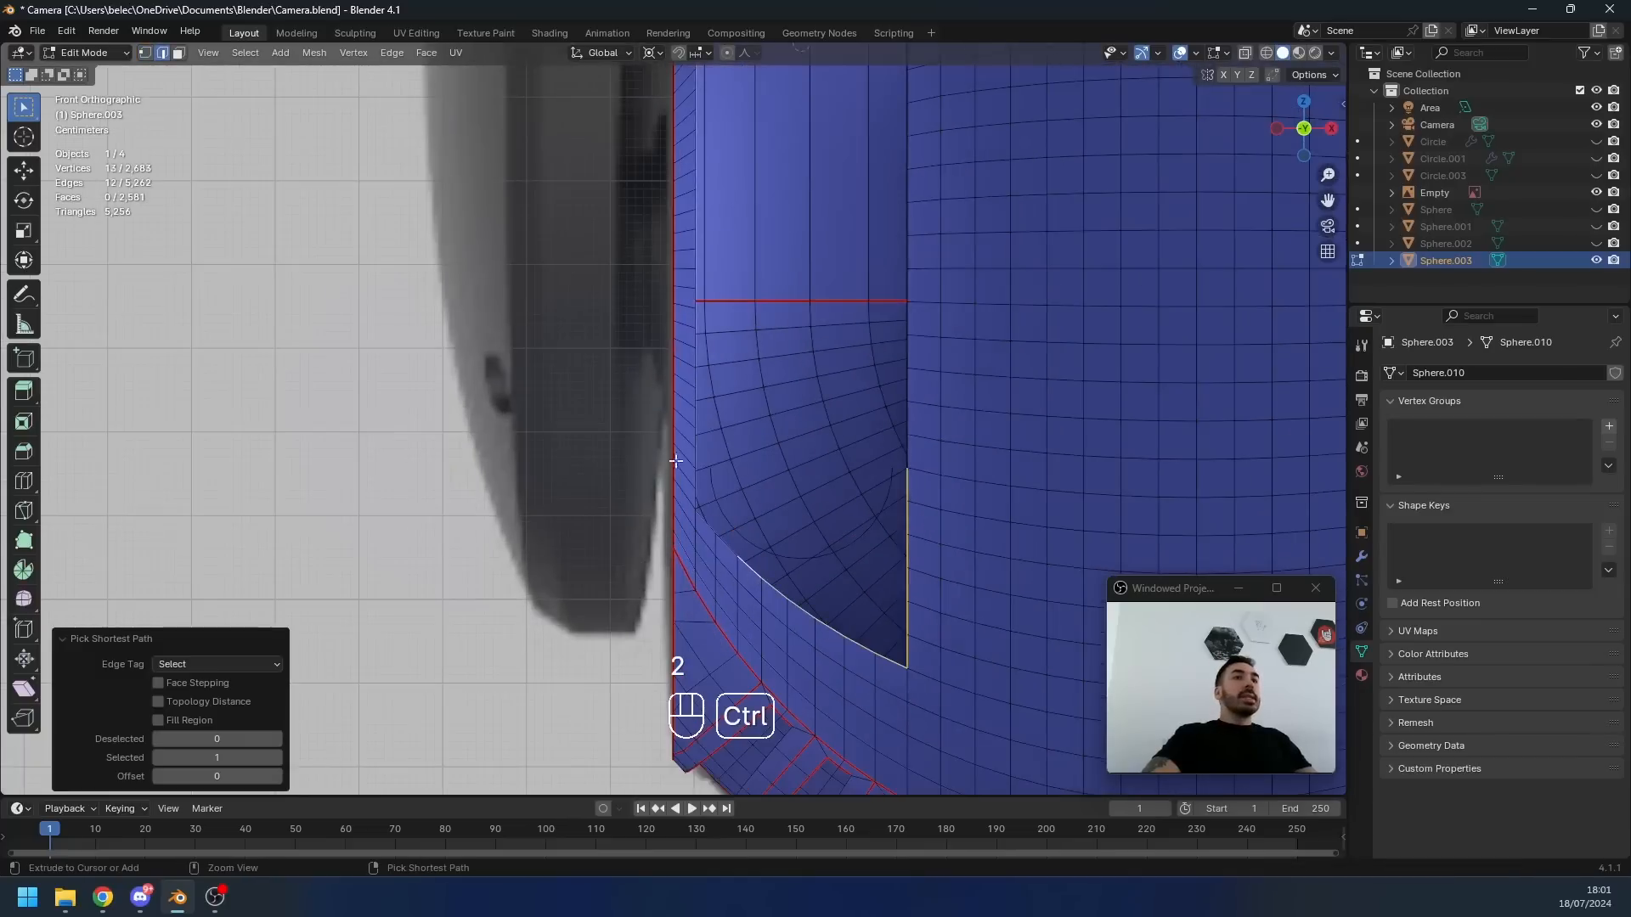
alt+shift+right_click(786, 567)
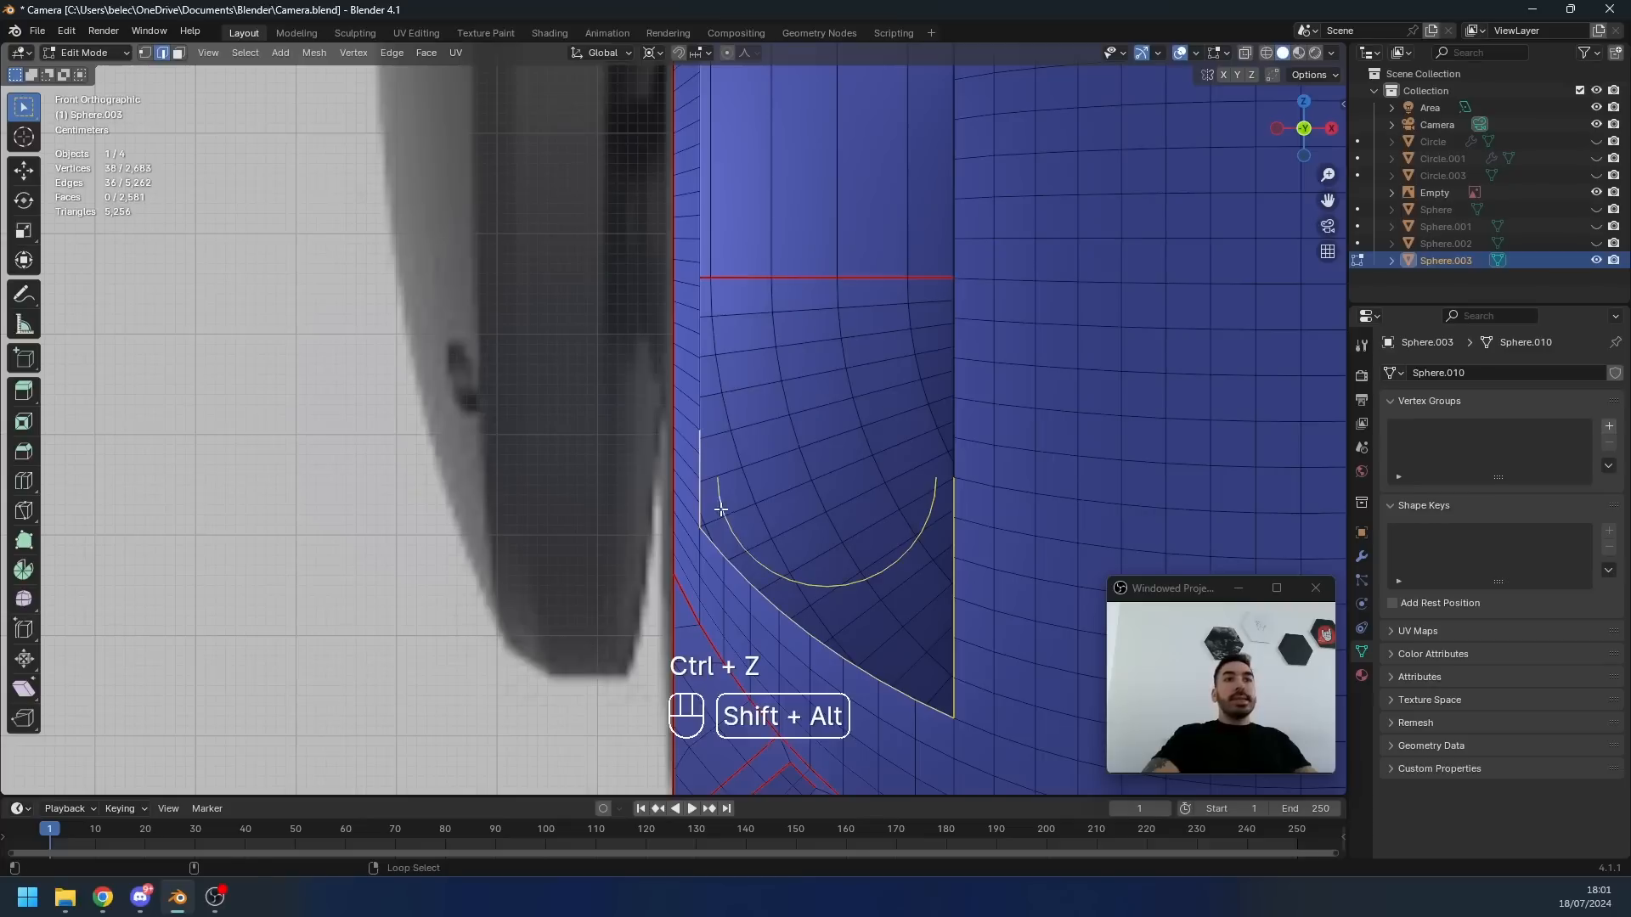
key(w)
click(1027, 420)
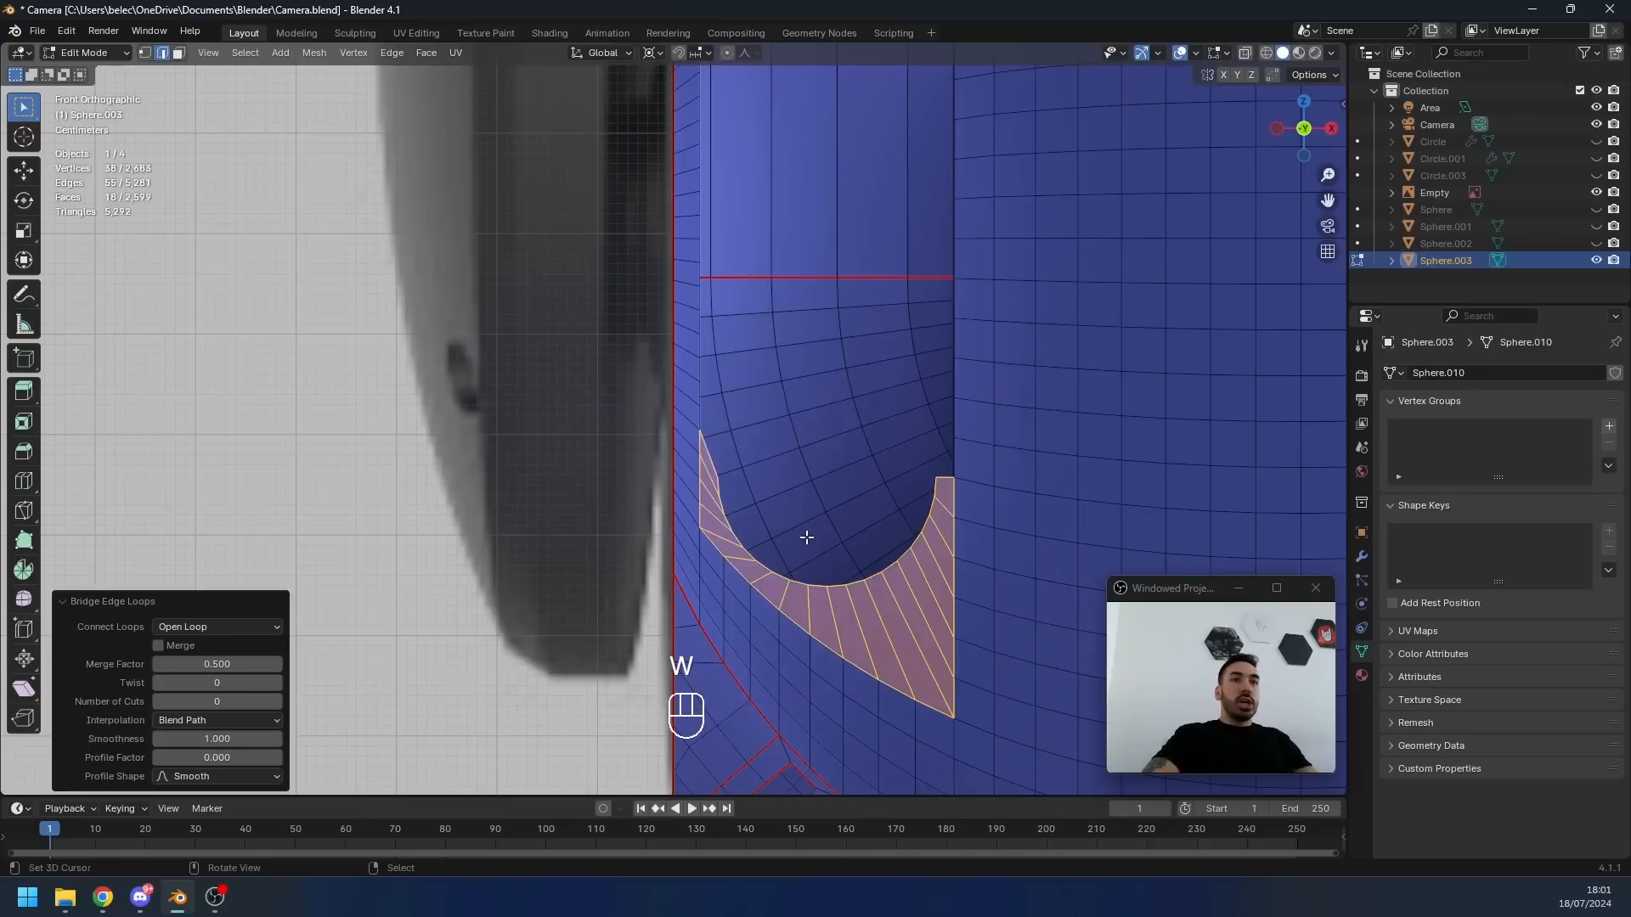
ctrl+click(943, 483)
key(1)
key(g)
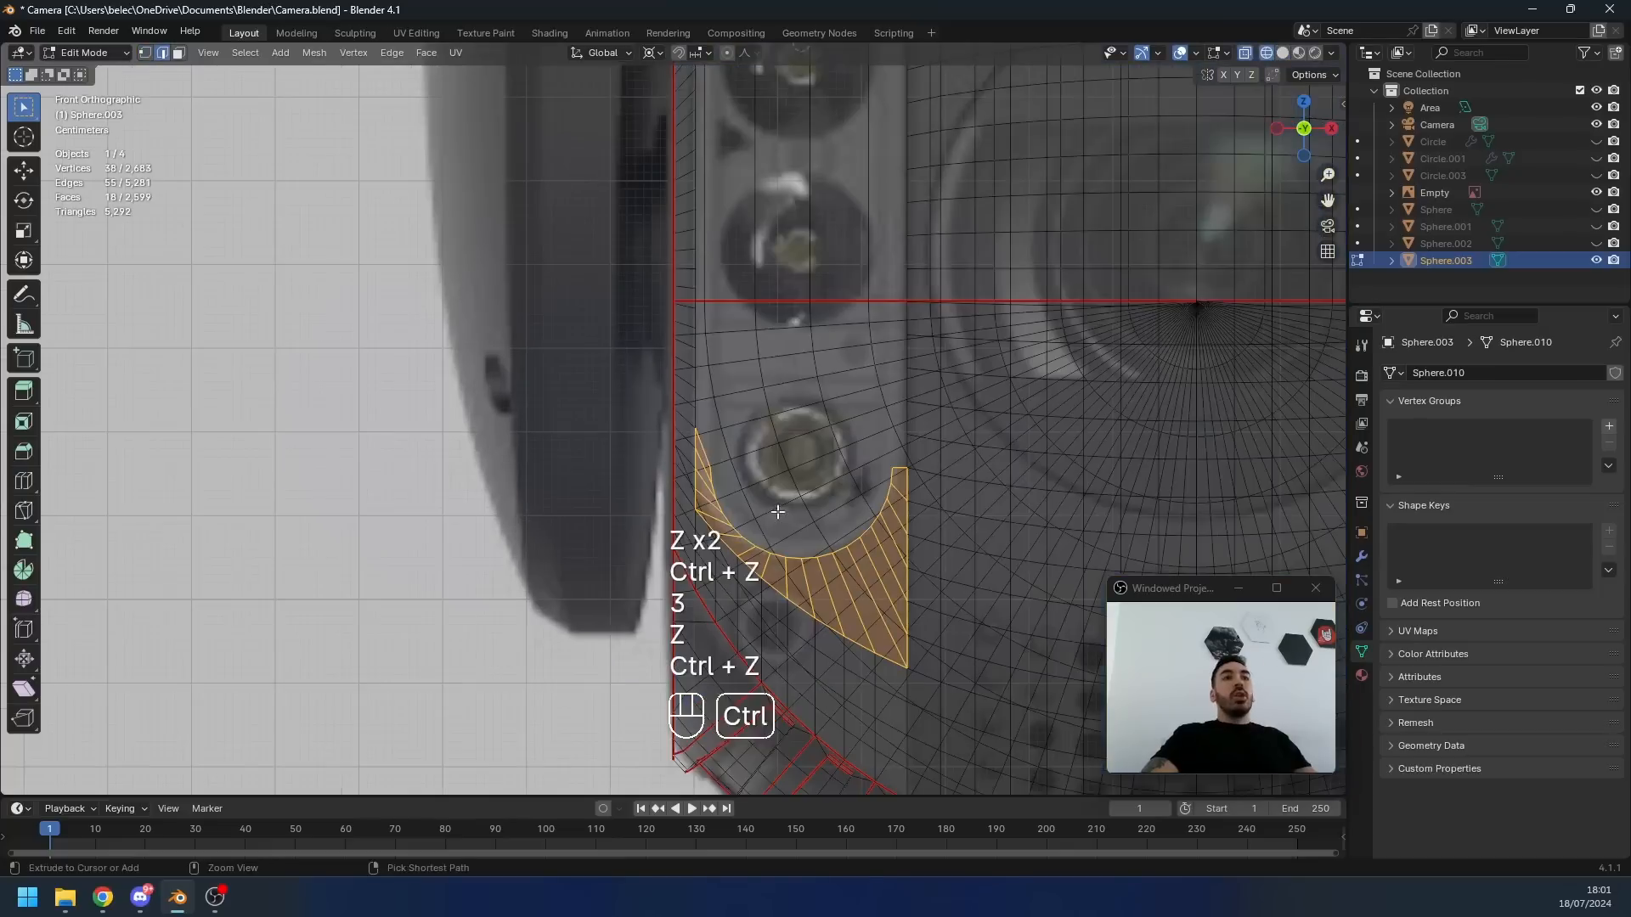
key(ctrl+z)
key(ctrl+z)
- Delete the row of faces along the opening's slanted lower edge to extend the opening downward
key(z)
key(3)
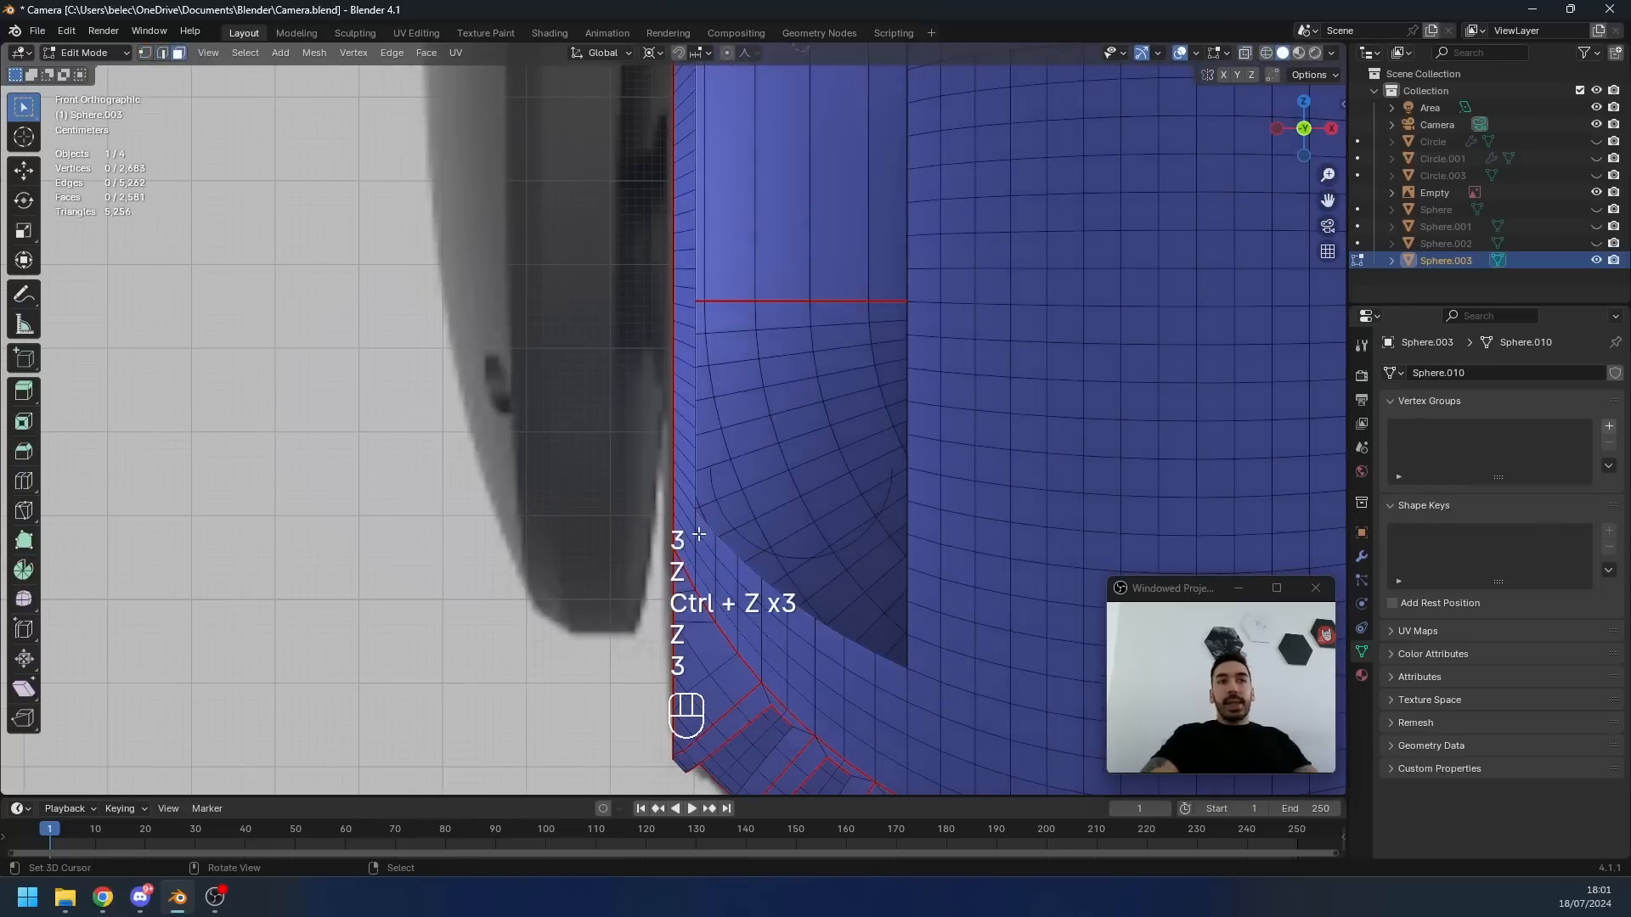
click(704, 533)
mouse_move(781, 458)
shift+middle_down()
mouse_move(794, 434)
mouse_move(884, 539)
shift+middle_up()
ctrl+click(952, 559)
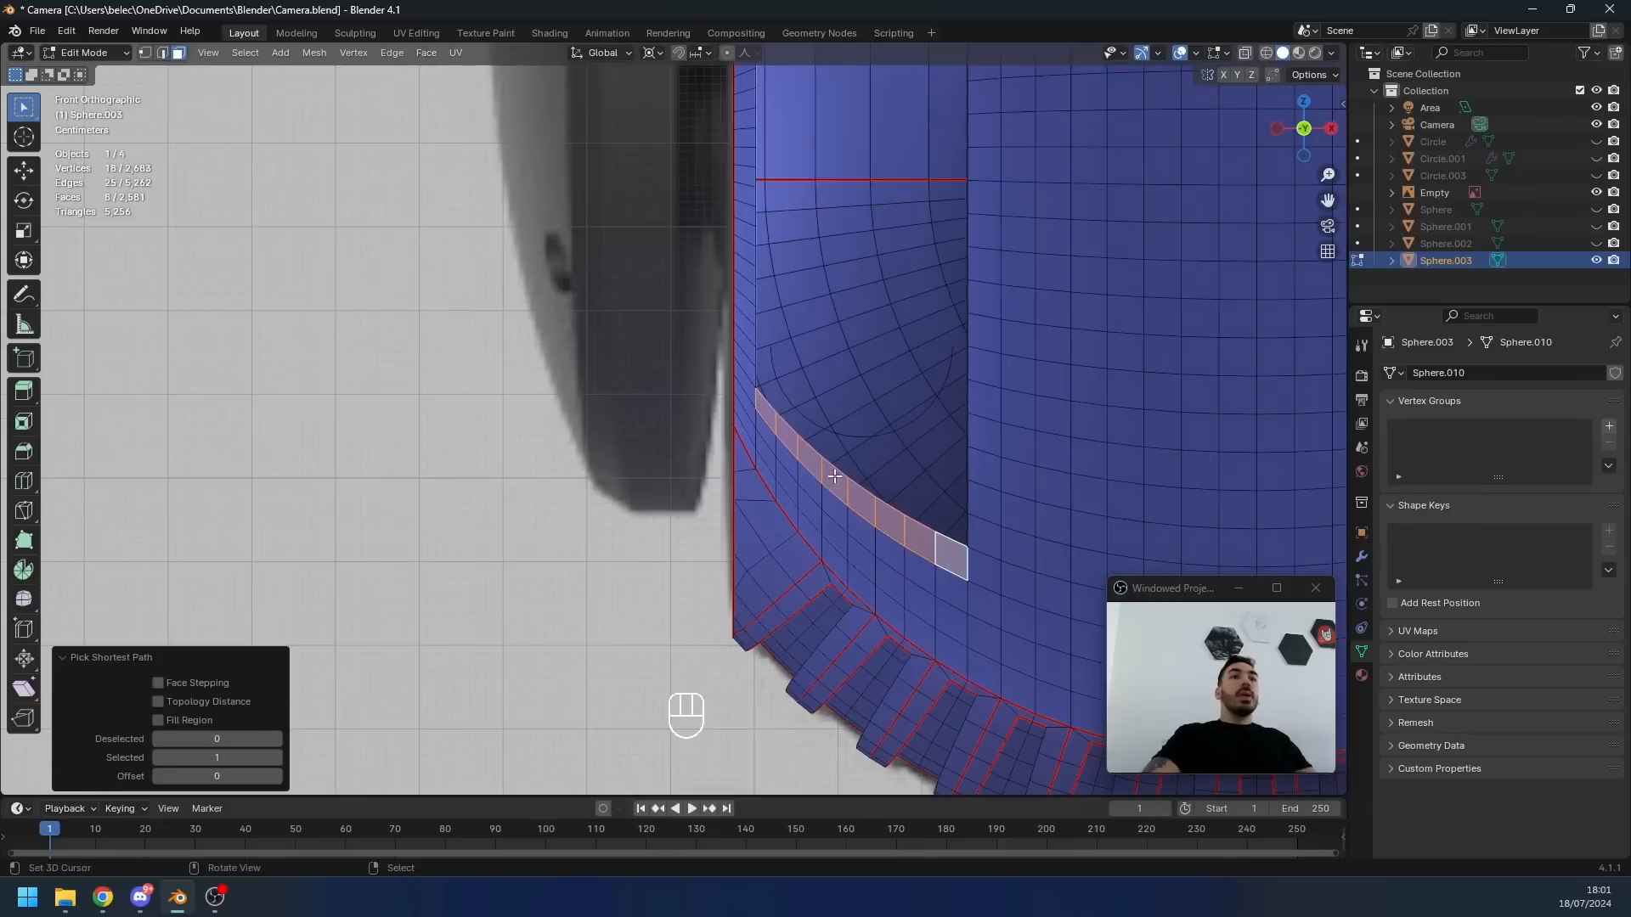
key(x)
click(977, 591)
- Select the flipped arc and move it further down along Z inside the enlarged opening
key(1)
alt+right_click(830, 435)
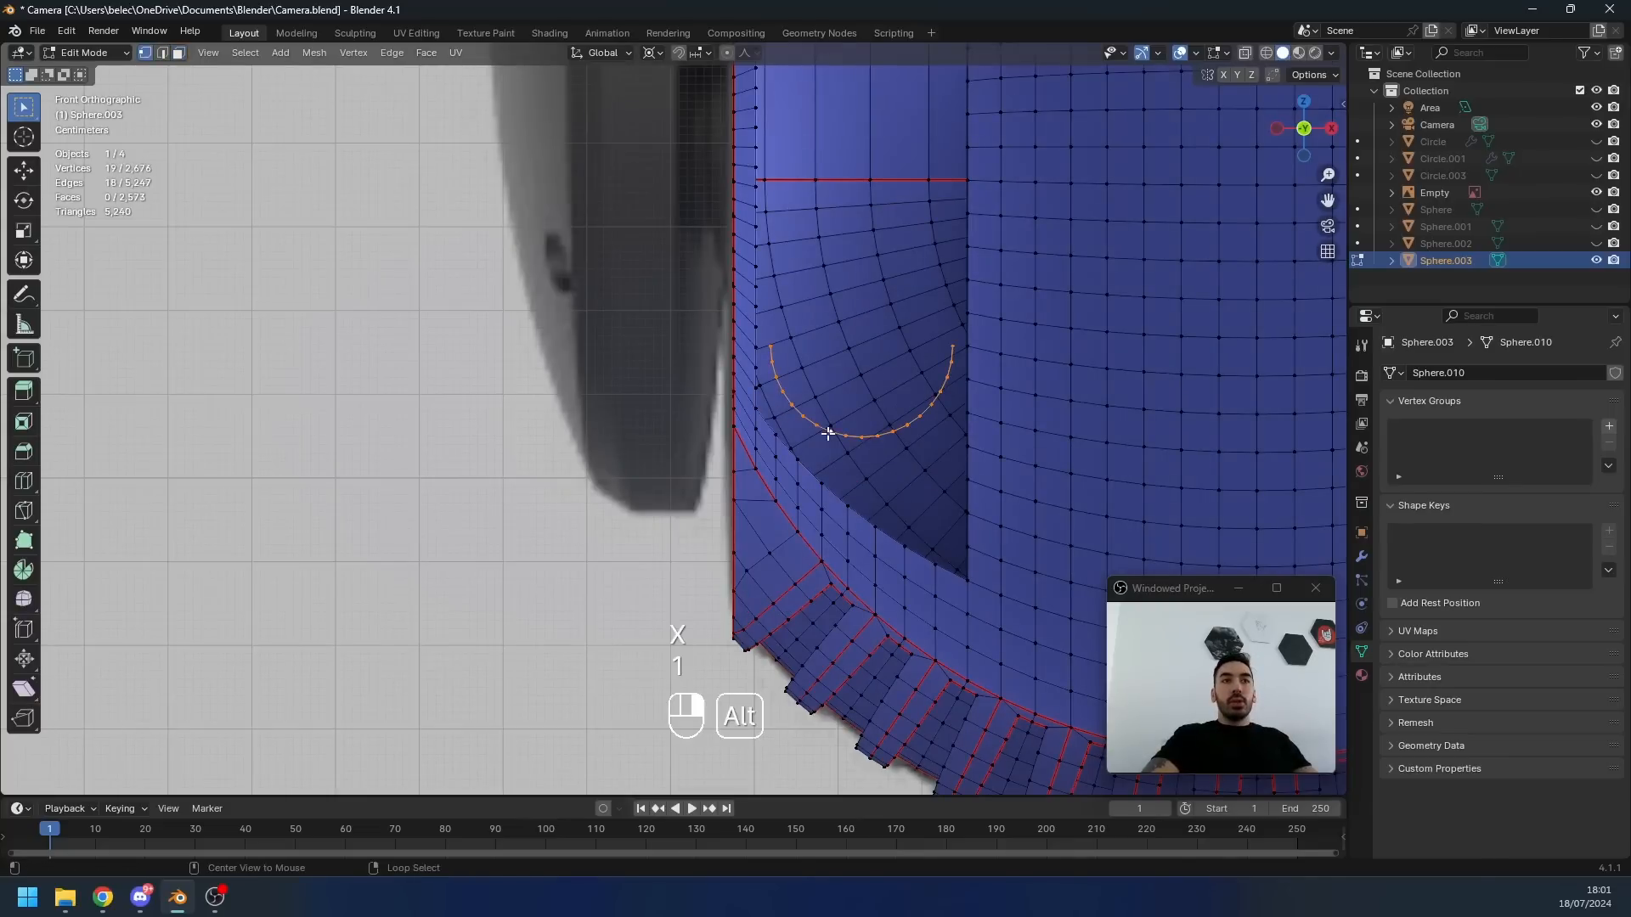
key(g)
key(z)
click(874, 420)
- Select the opening's lower boundary edges together with the flipped arc, bridge the edge loops and save the file
key(2)
right_click(749, 361)
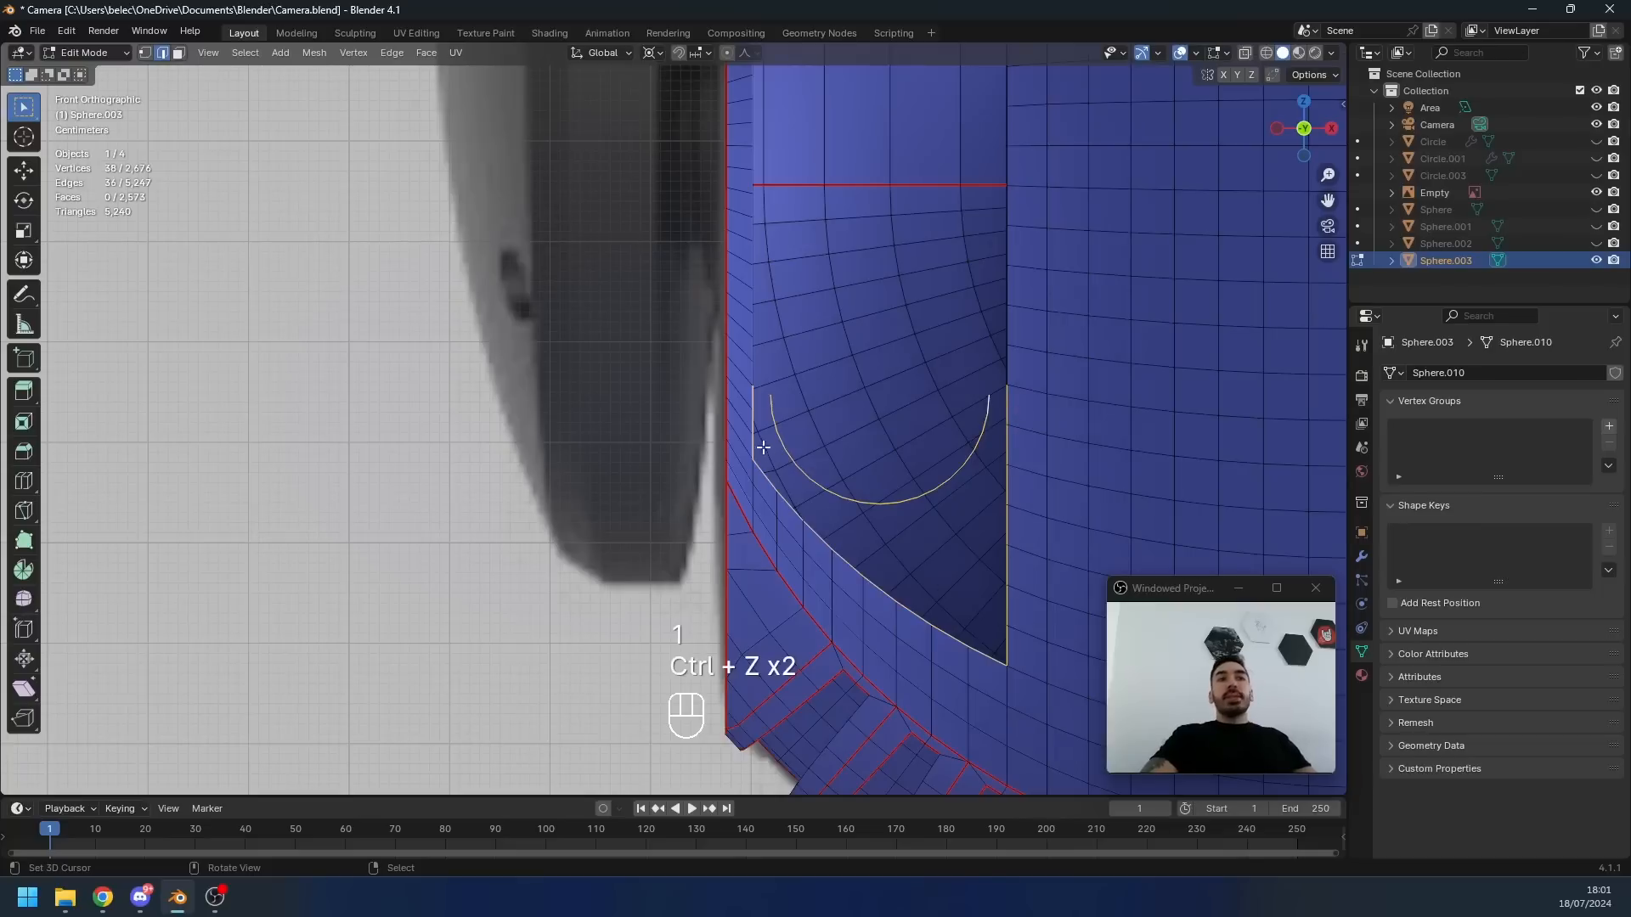
key(w)
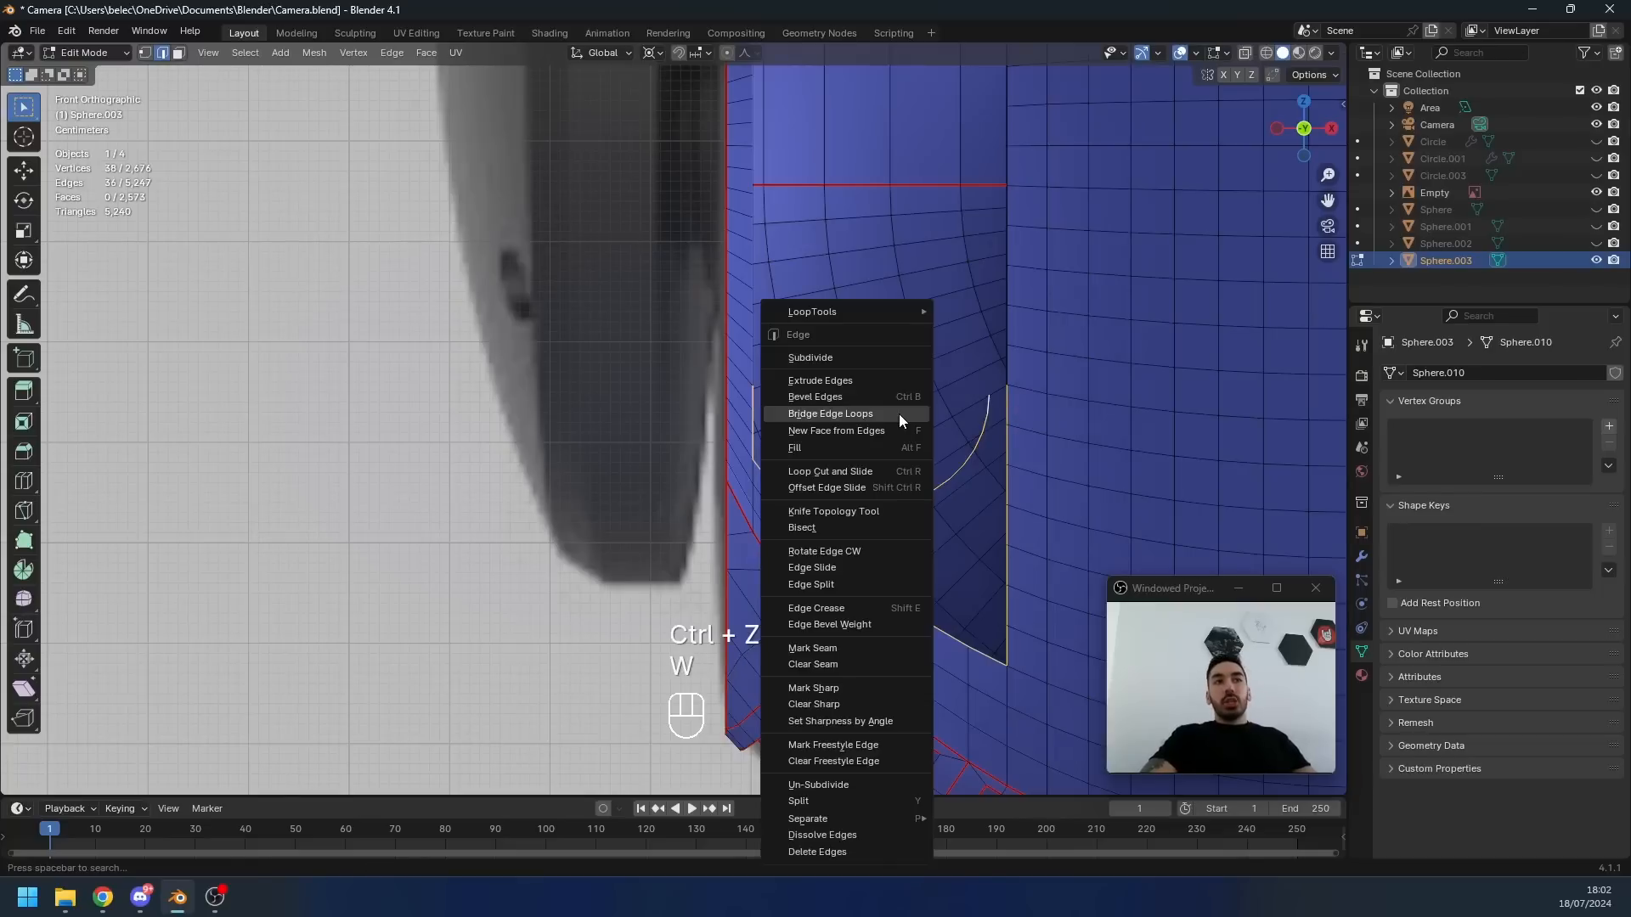
click(899, 416)
key(1)
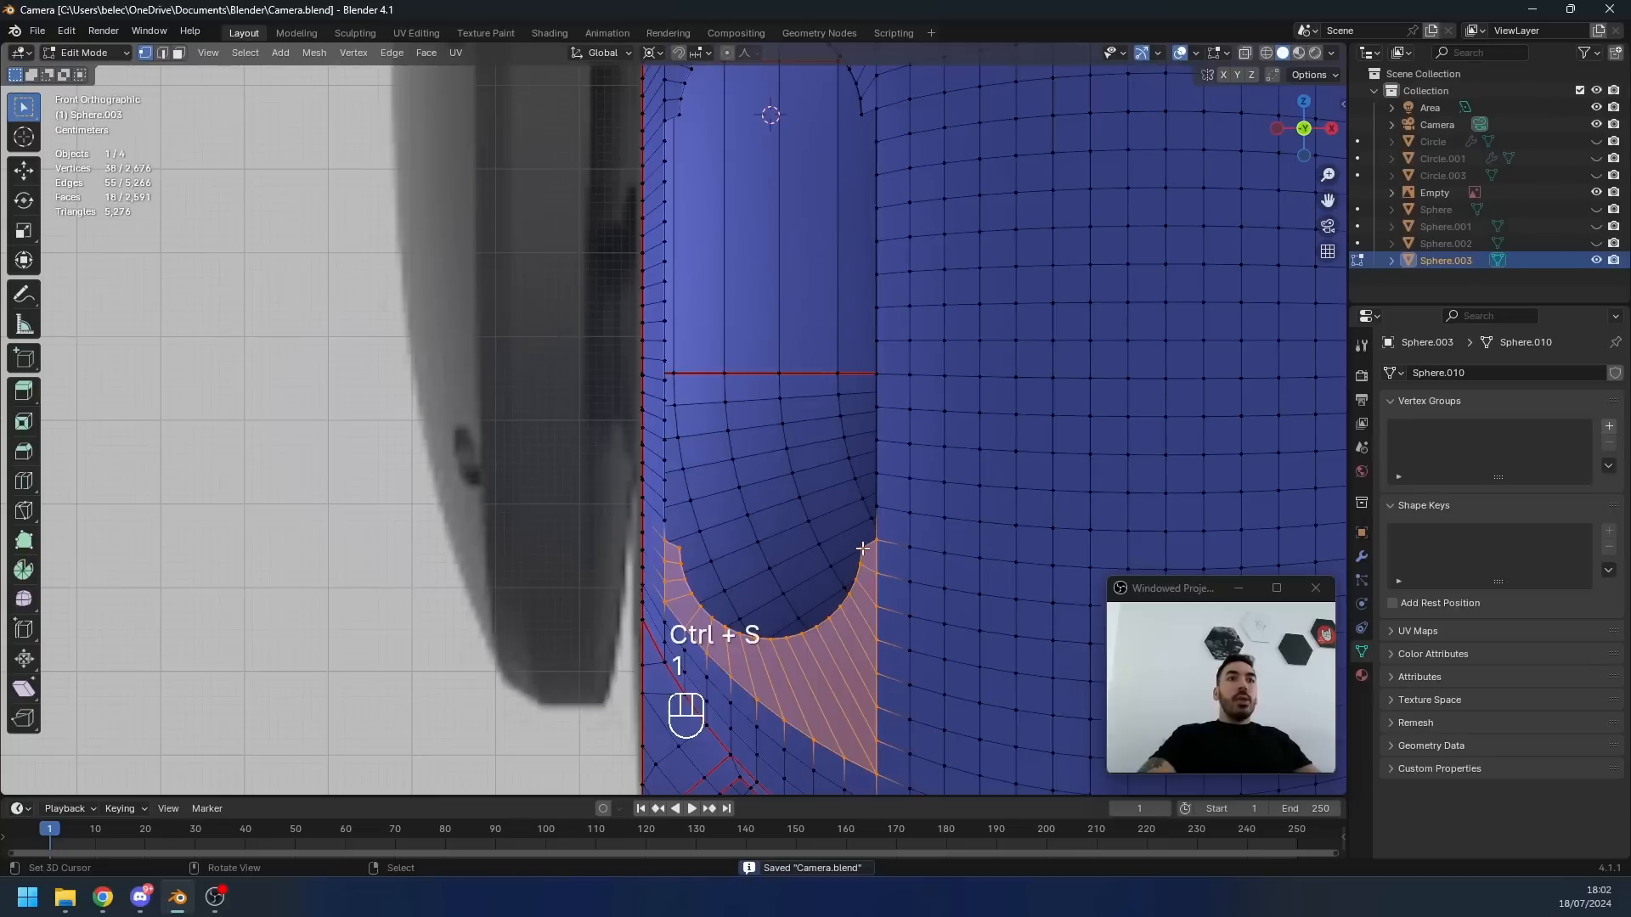
- Snap the 3D cursor to the vertex at the right end of the slot's lower arc
right_click(862, 548)
shift+middle_drag(892, 360, 895, 392)
key(shift+s)
click(976, 532)
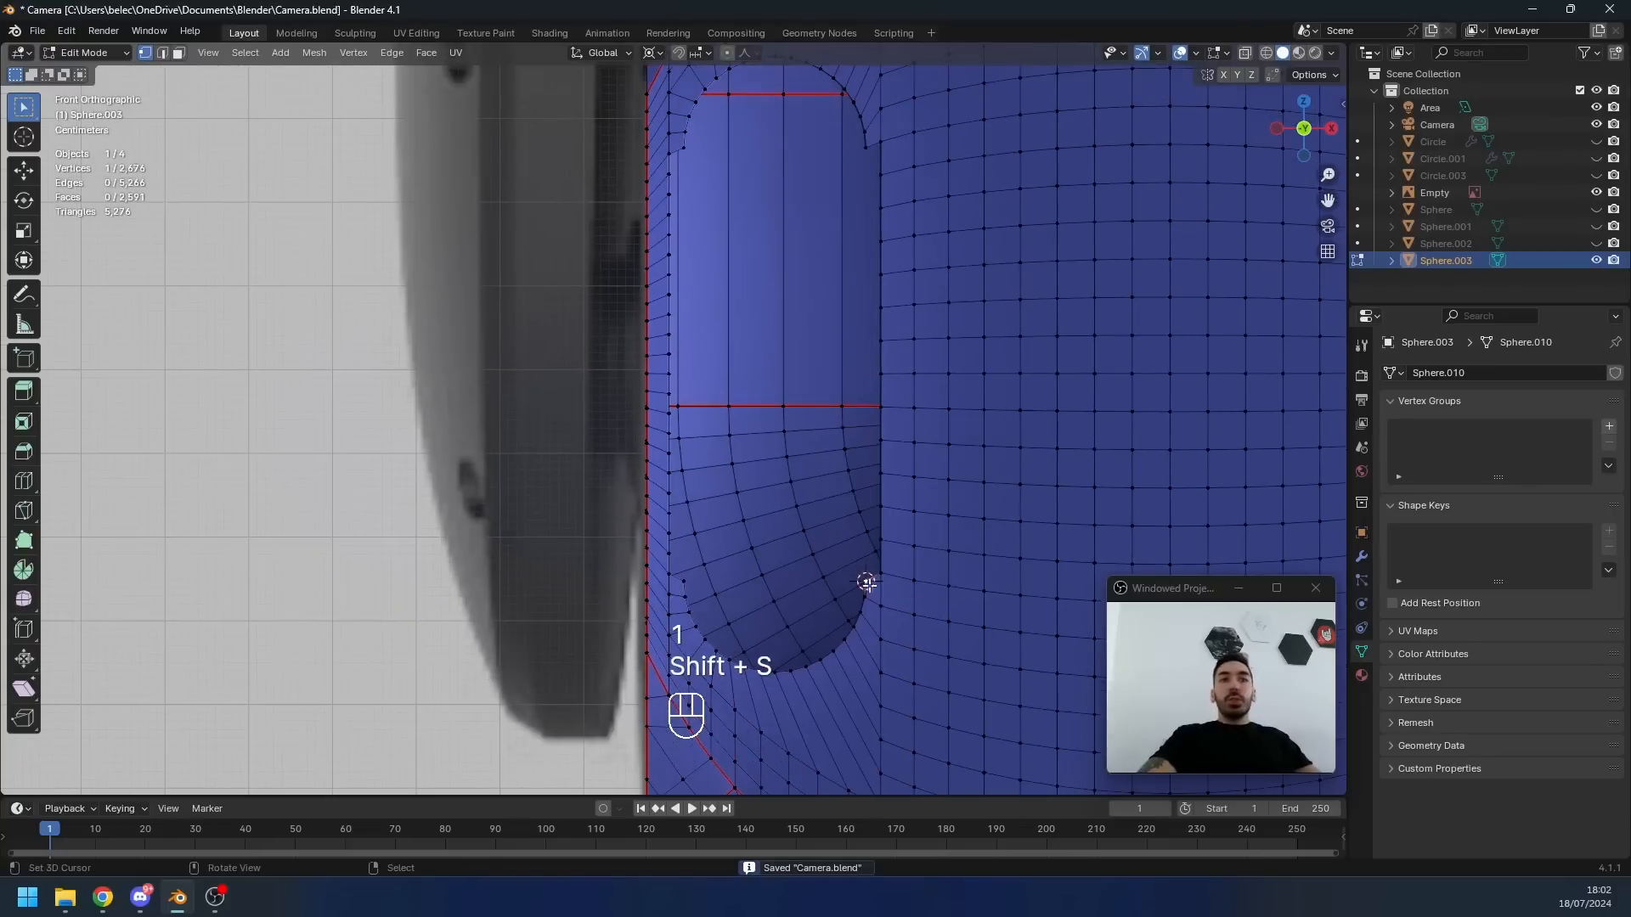
- Extrude the opening's straight right boundary edges and scale them to 0 along X, aligning them with the arc end at the 3D cursor
shift+middle_drag(856, 584, 841, 549)
shift+middle_drag(872, 496, 860, 529)
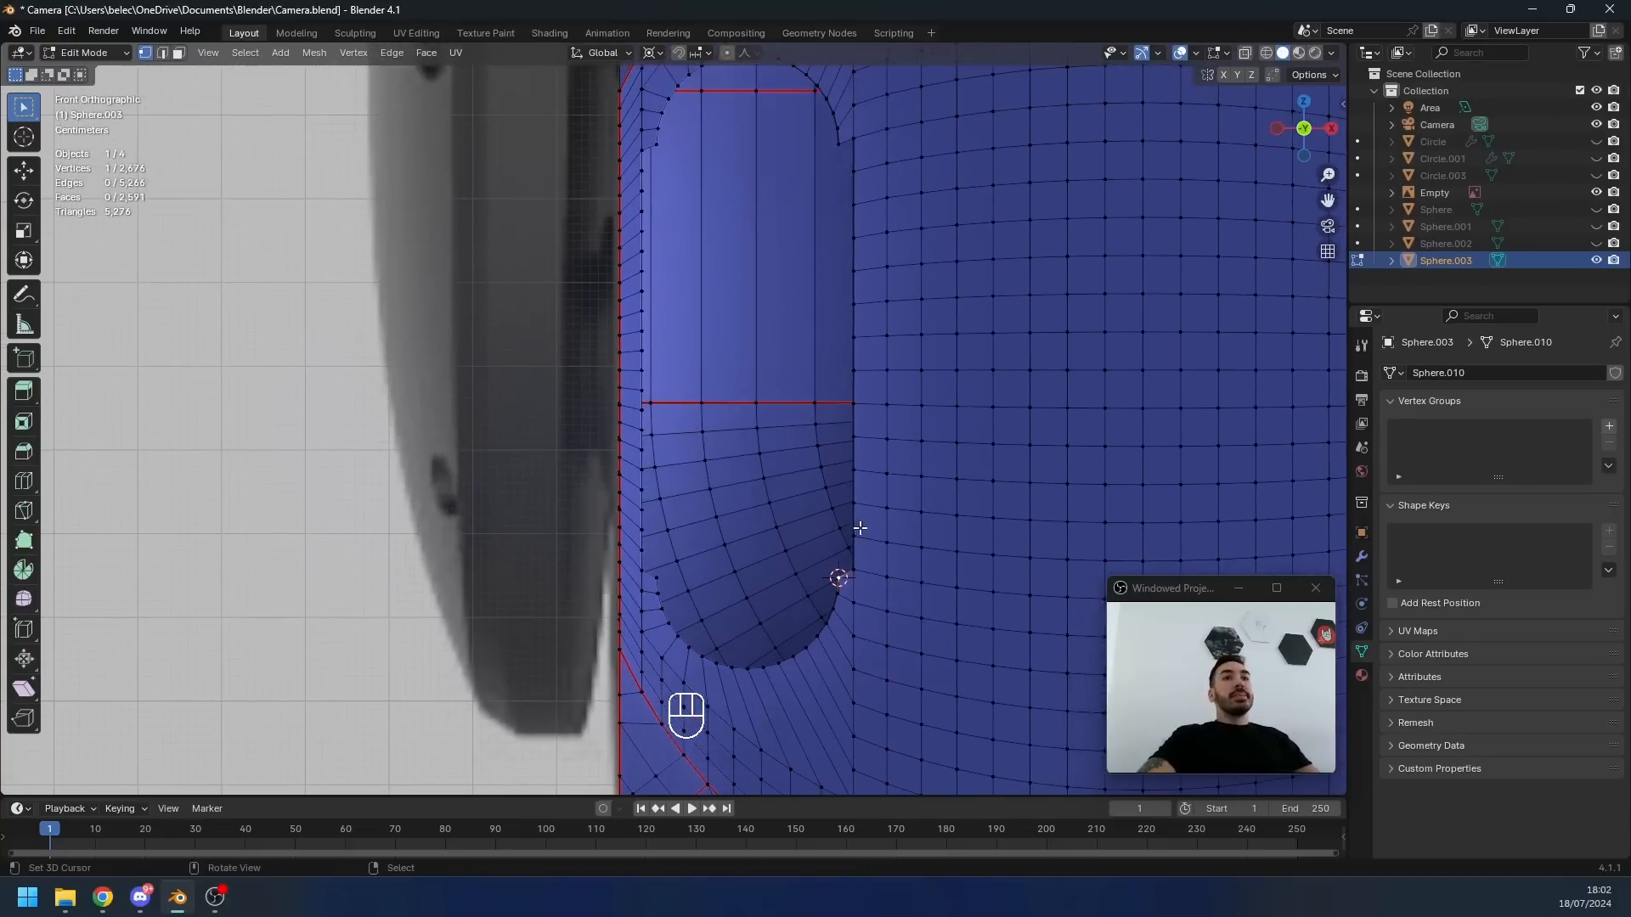
ctrl+click(853, 169)
shift+middle_drag(826, 106, 835, 132)
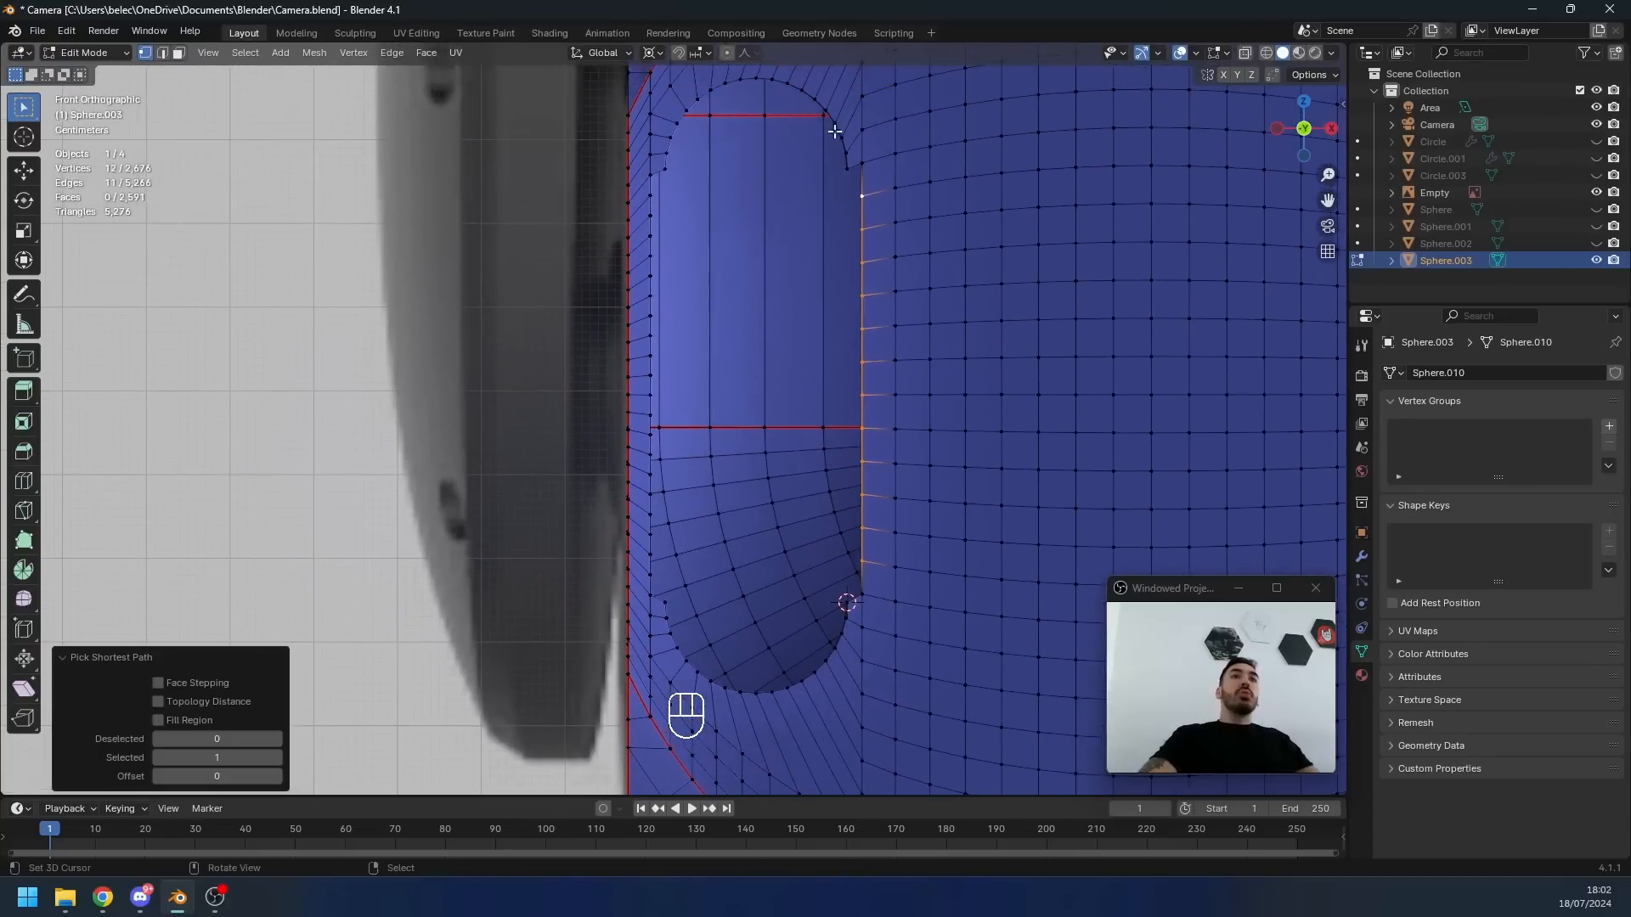
key(e)
key(s)
key(x)
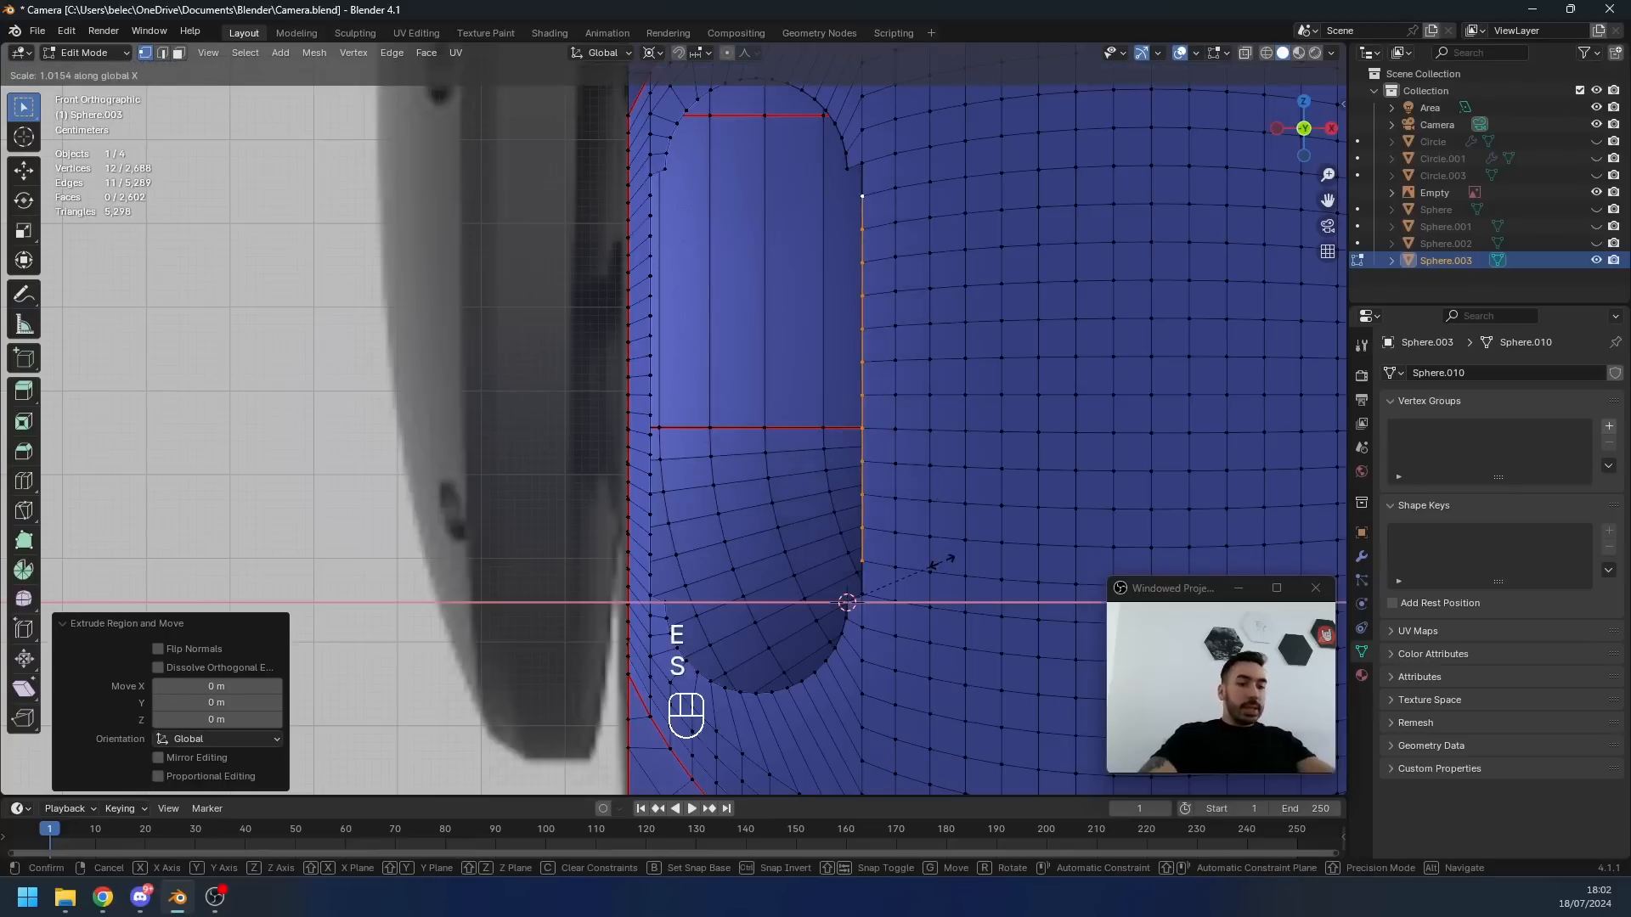
key(0)
key(Return)
- Fill the two small gaps at the lower and upper ends of the slot's right side with faces
key(2)
right_click(854, 600)
key(ctrl+z)
shift+right_click(857, 564)
key(f)
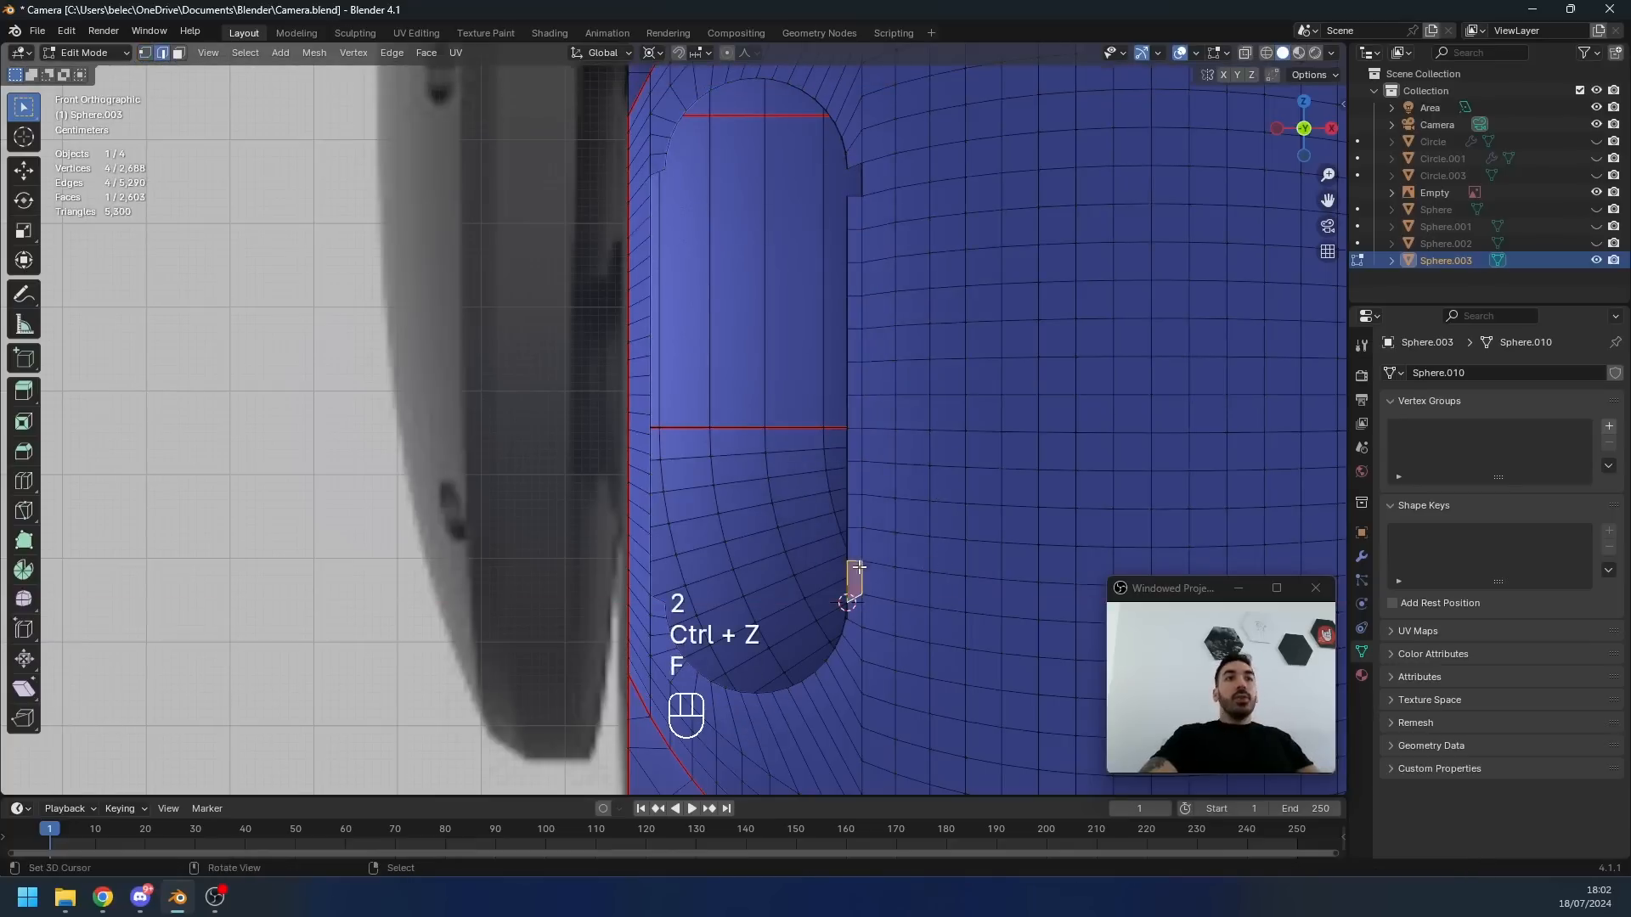
right_click(853, 197)
shift+right_click(854, 166)
key(f)
shift+middle_drag(817, 175, 860, 169)
- Snap the 3D cursor to the vertex at the left end of the slot's upper arc
key(1)
right_click(709, 159)
key(shift+s)
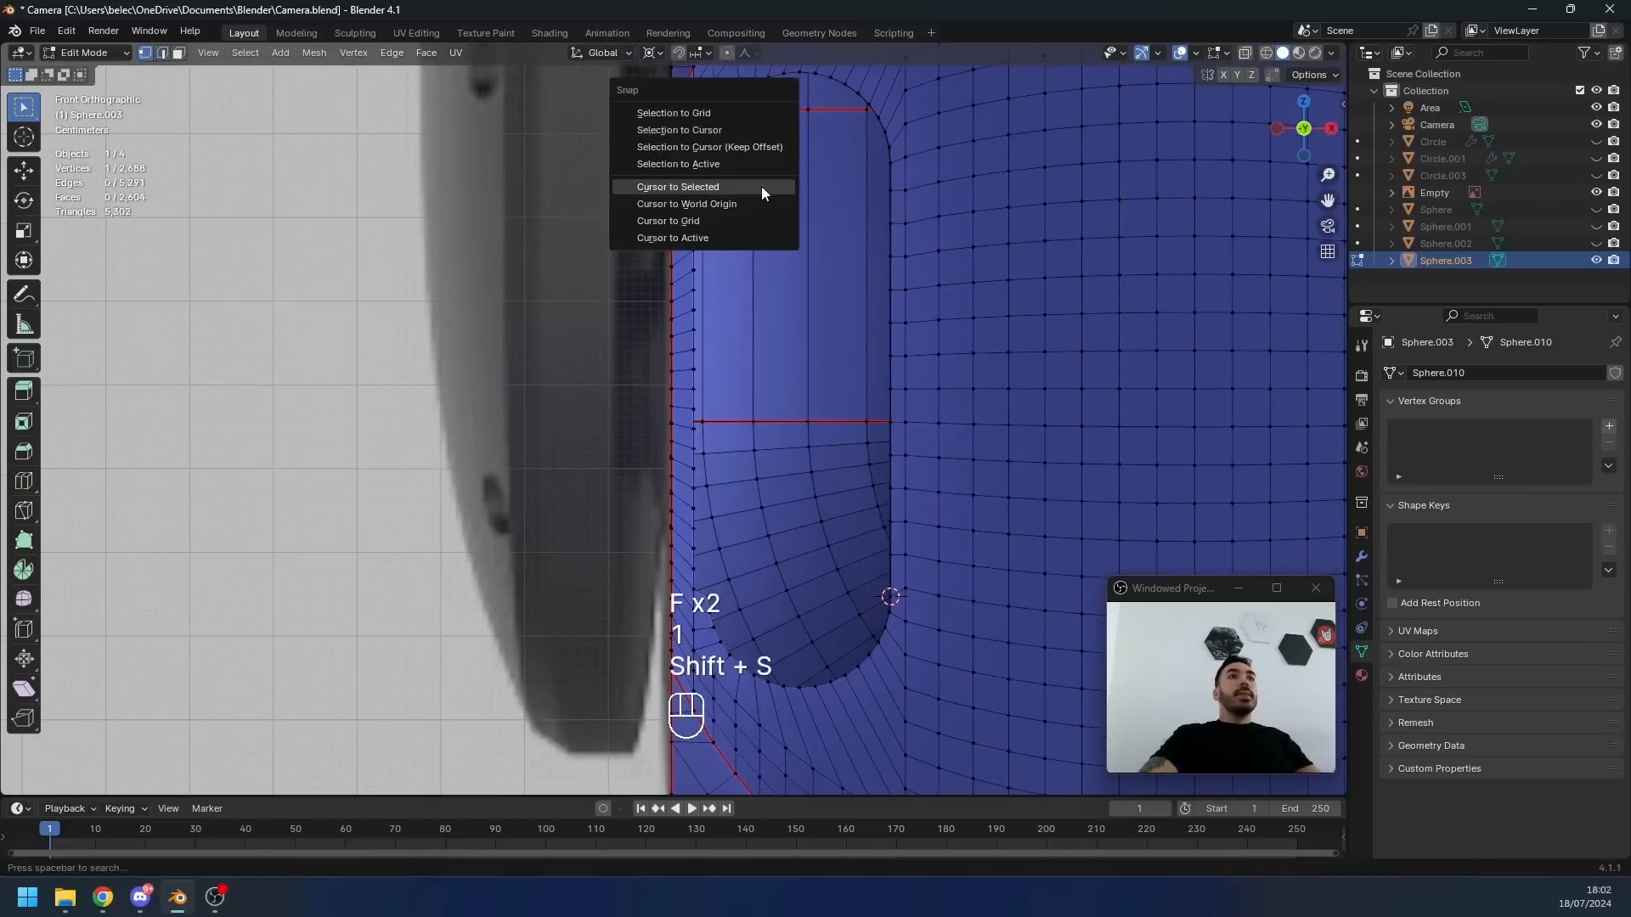
click(762, 188)
- Extrude the opening's straight left boundary edges and scale them to 0 along X at the 3D cursor
right_click(694, 186)
ctrl+right_click(696, 569)
shift+middle_drag(764, 501, 887, 493)
key(e)
right_click(905, 483)
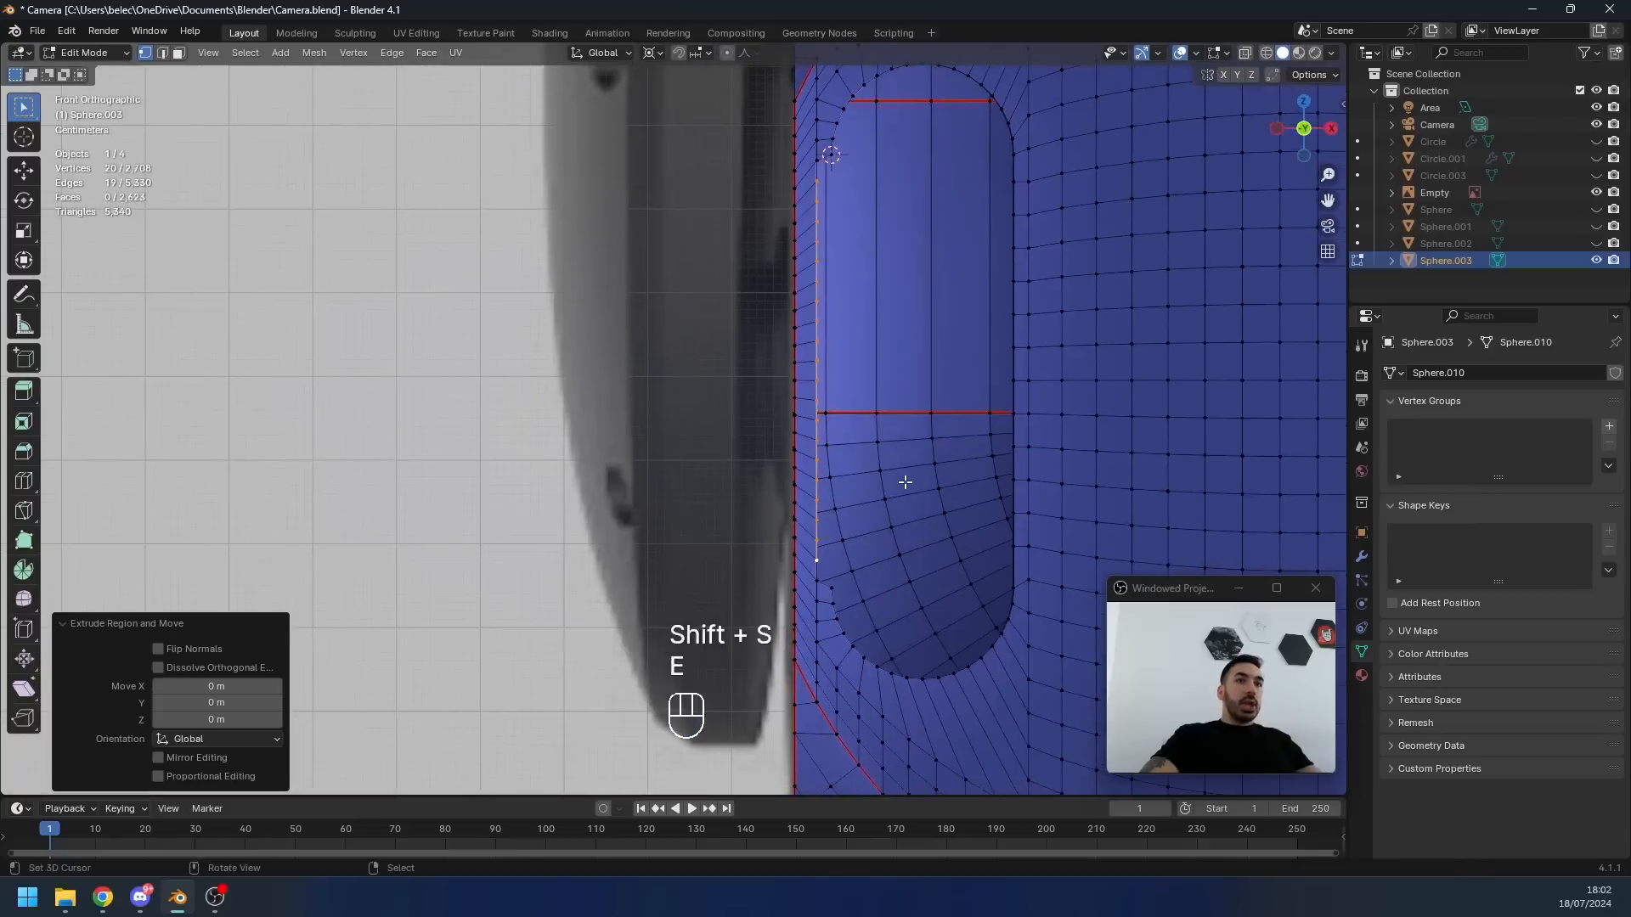
key(s)
key(x)
key(0)
key(Return)
- Fill the two small gaps at the lower and upper ends of the slot's left side with faces
scroll(900, 527, up, 2)
key(2)
right_click(892, 620)
shift+right_click(890, 659)
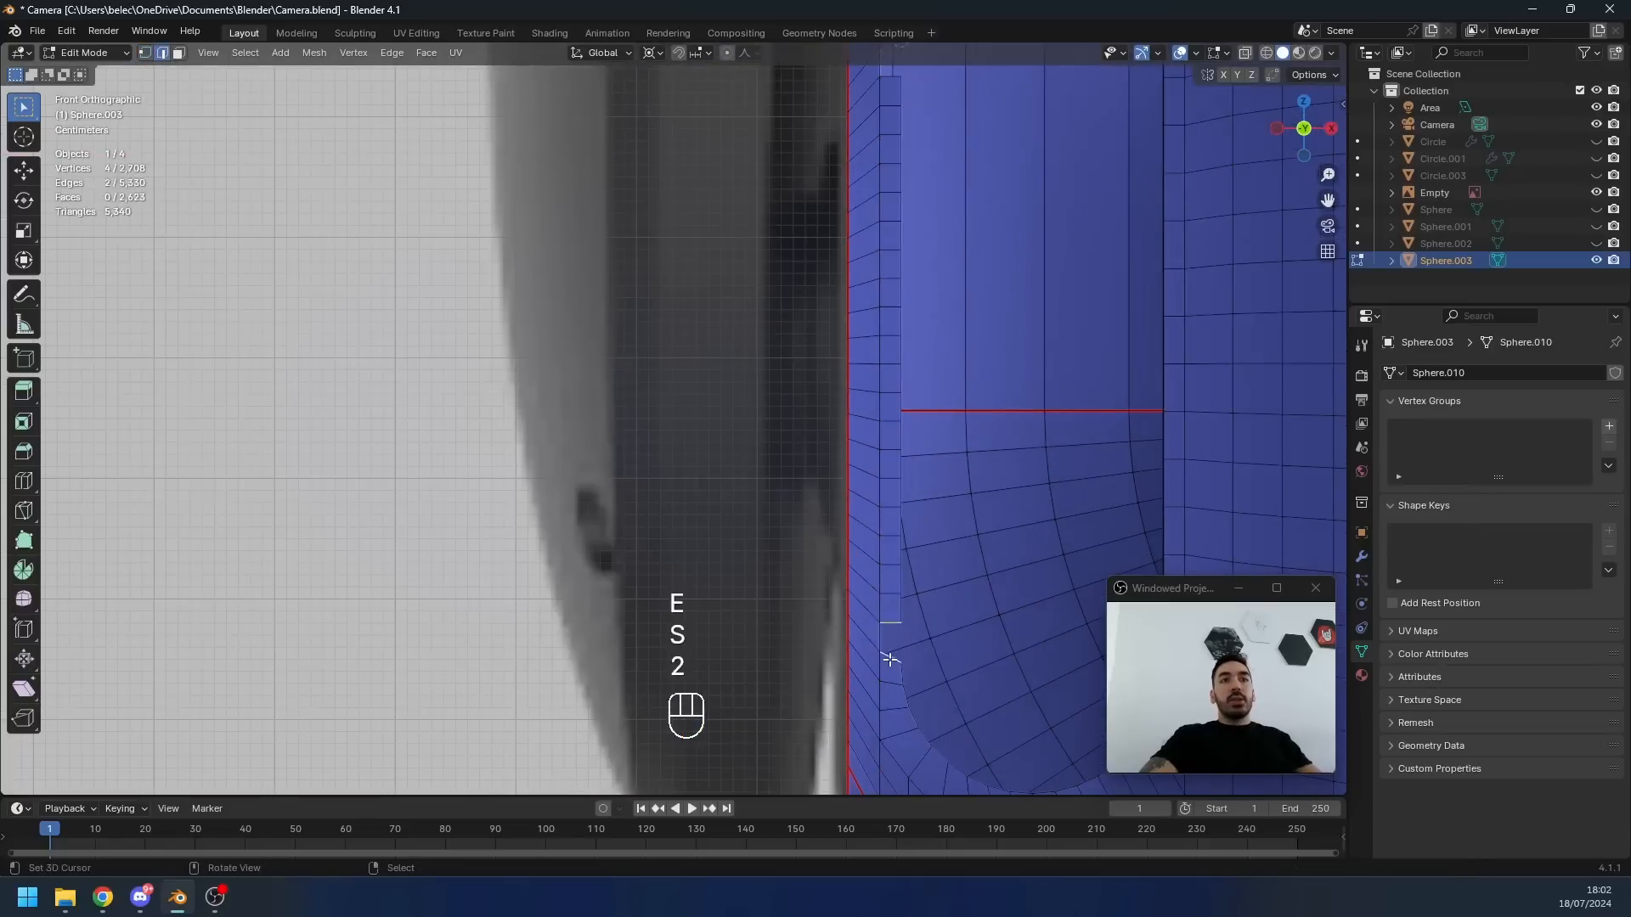
key(f)
shift+middle_drag(879, 156, 768, 338)
right_click(782, 256)
shift+right_click(782, 226)
key(f)
scroll(844, 306, down, 1)
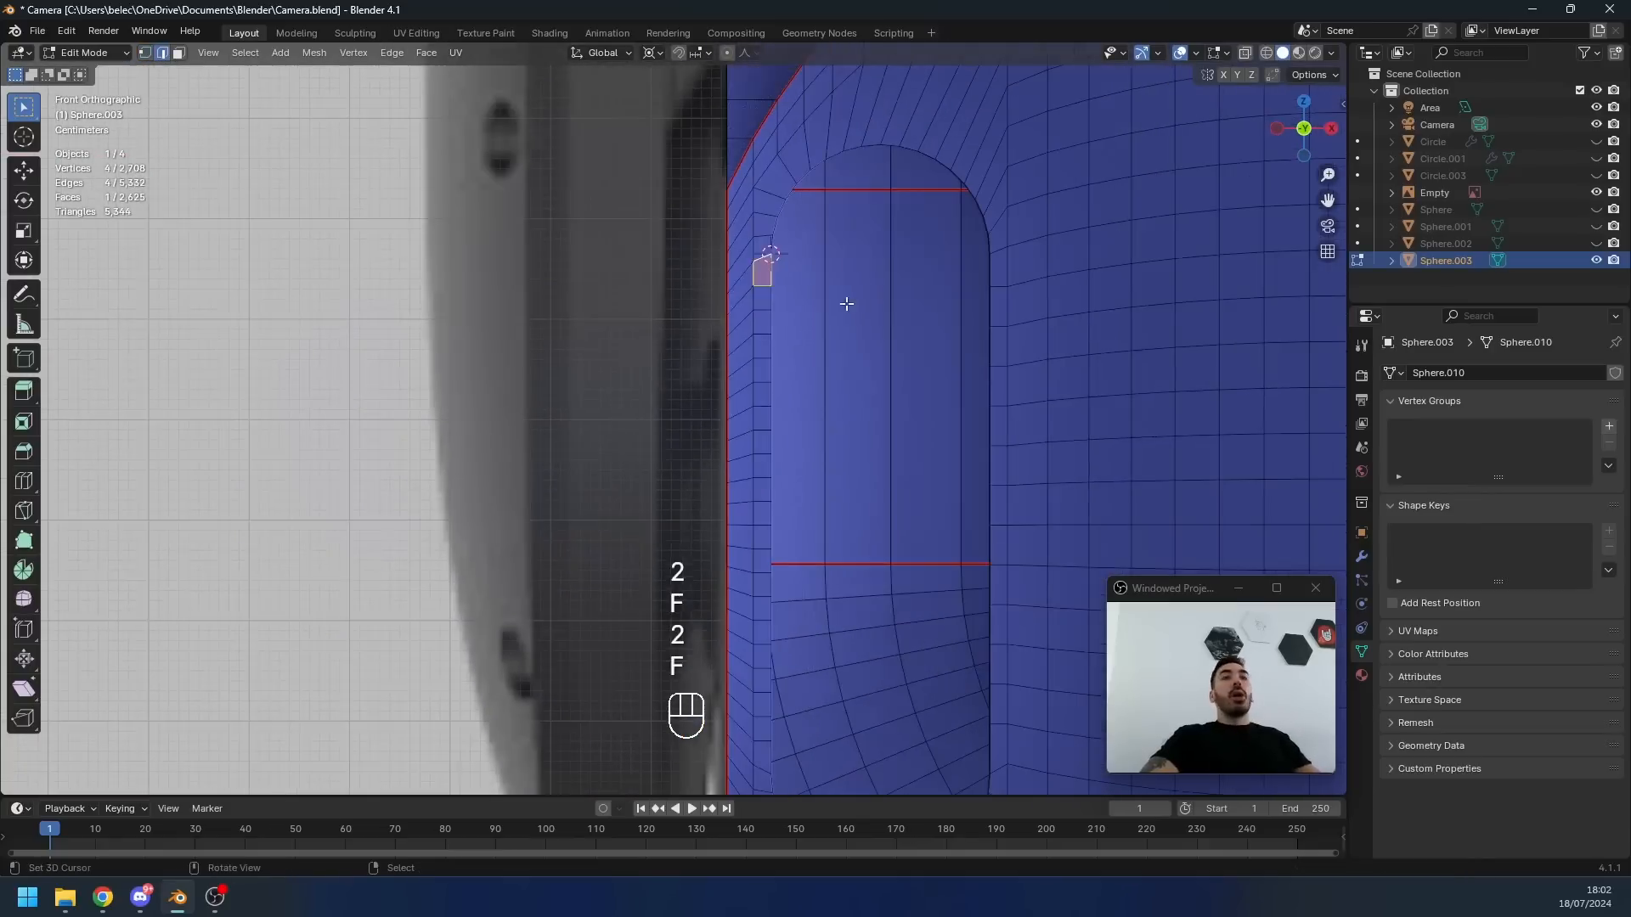
- Select the slot's boundary loop and compare its outline with the left lights in the reference image
key(1)
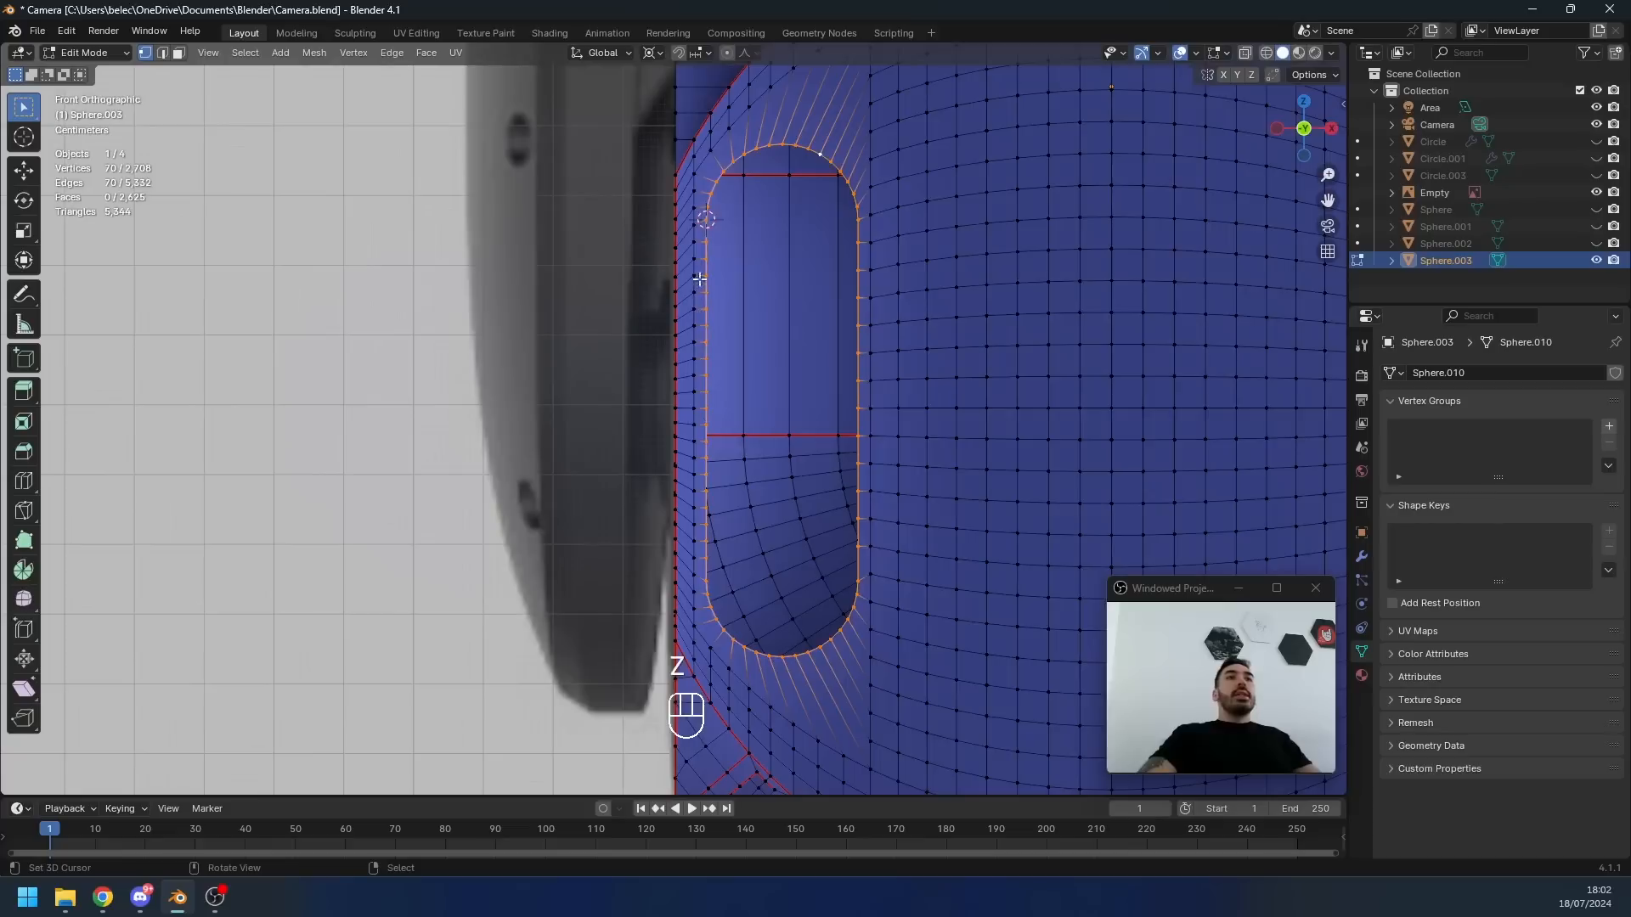
key(z)
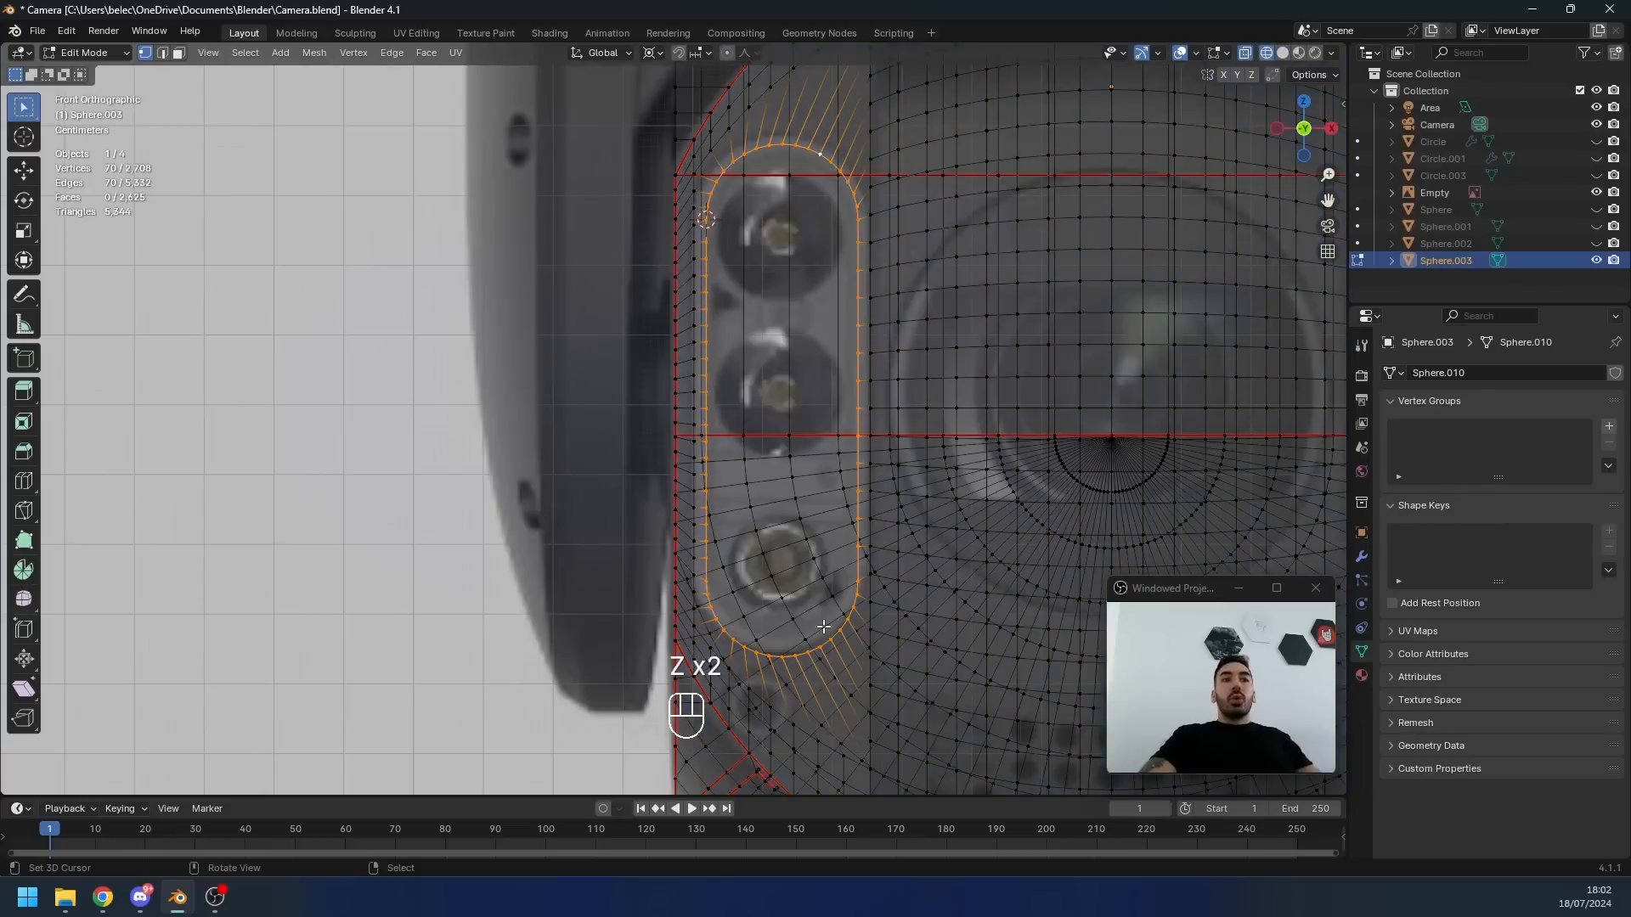
key(z)
shift+middle_drag(846, 414, 842, 488)
key(Tab)
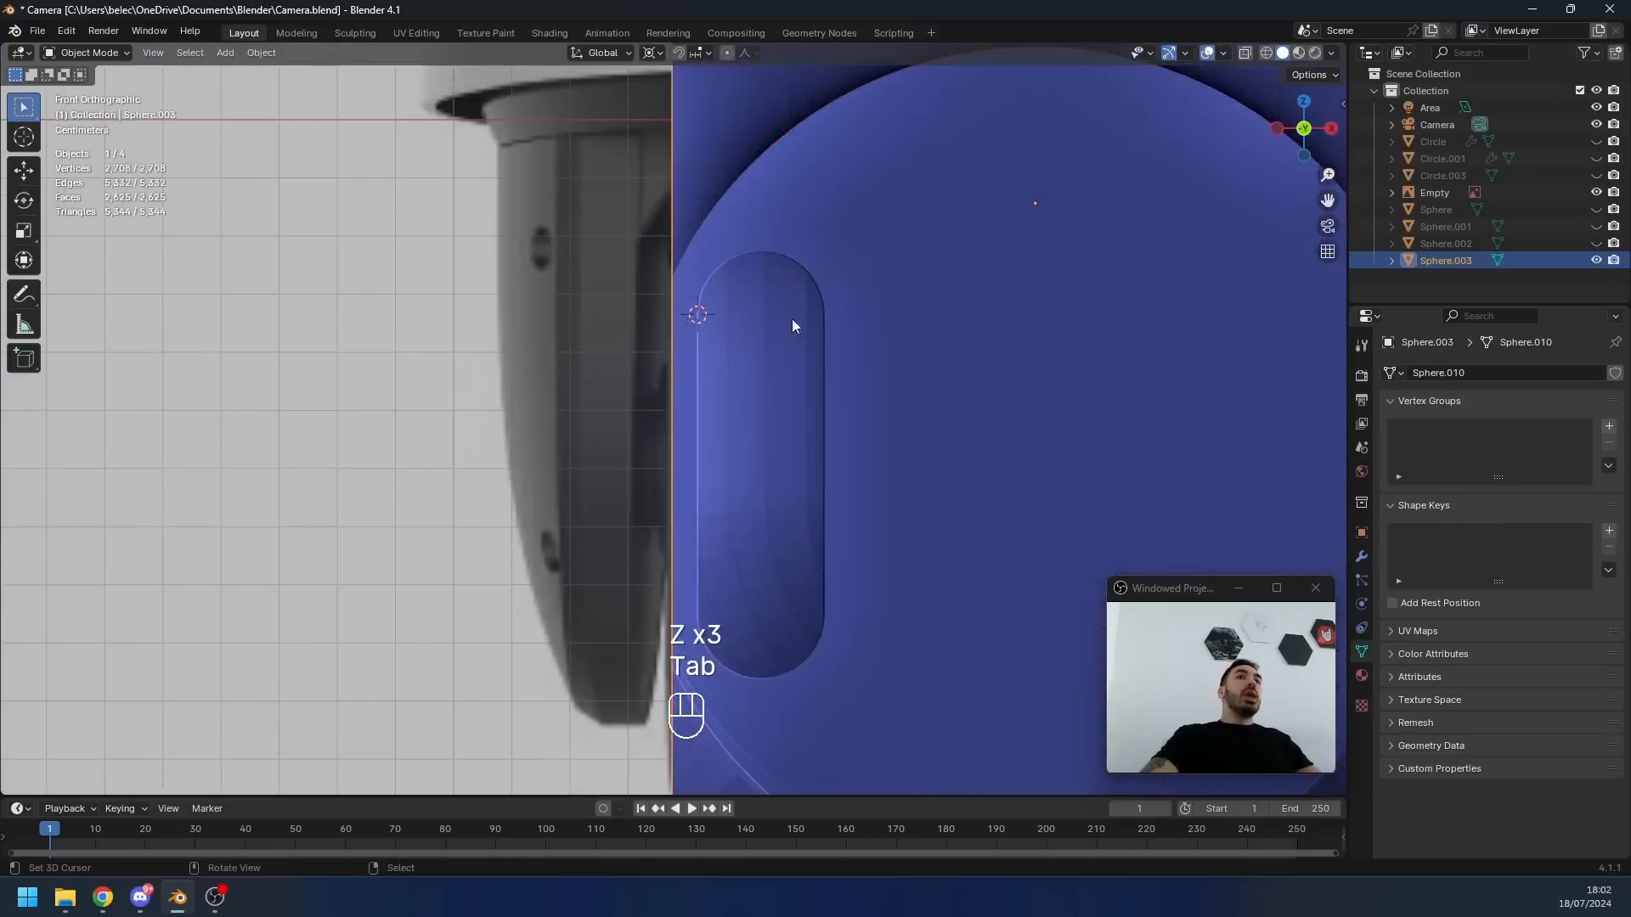
key(Tab)
key(s)
right_click(910, 510)
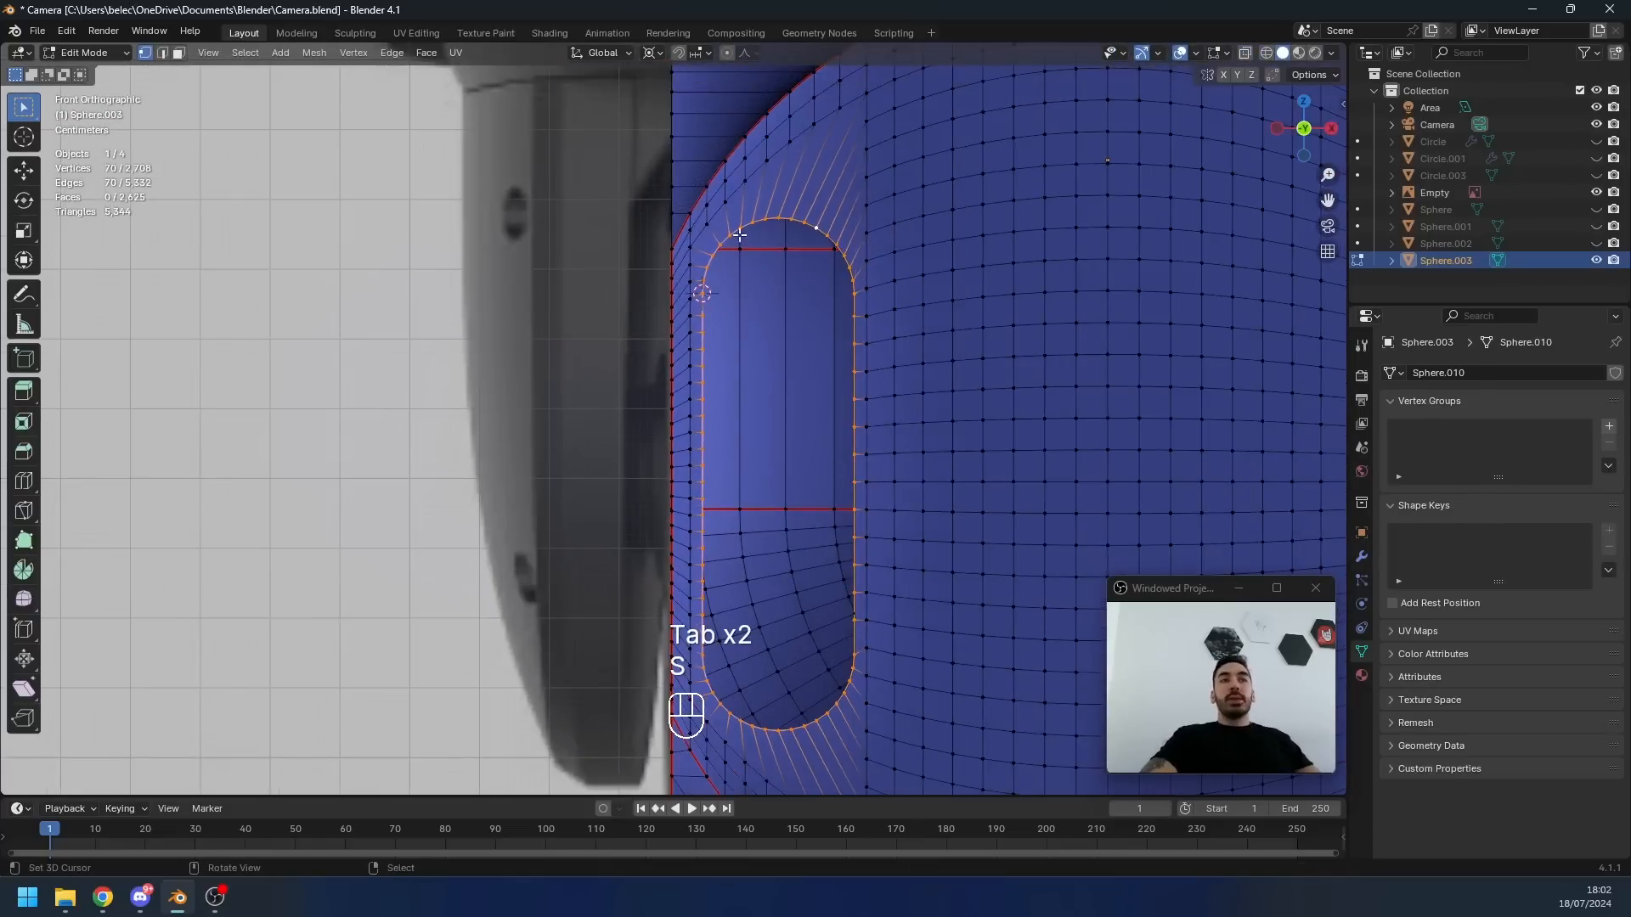
- Edge-slide the vertex column left of the slot about halfway toward the wall's left edge
shift+middle_drag(761, 318, 794, 272)
scroll(732, 187, up, 2)
key(1)
right_click(770, 264)
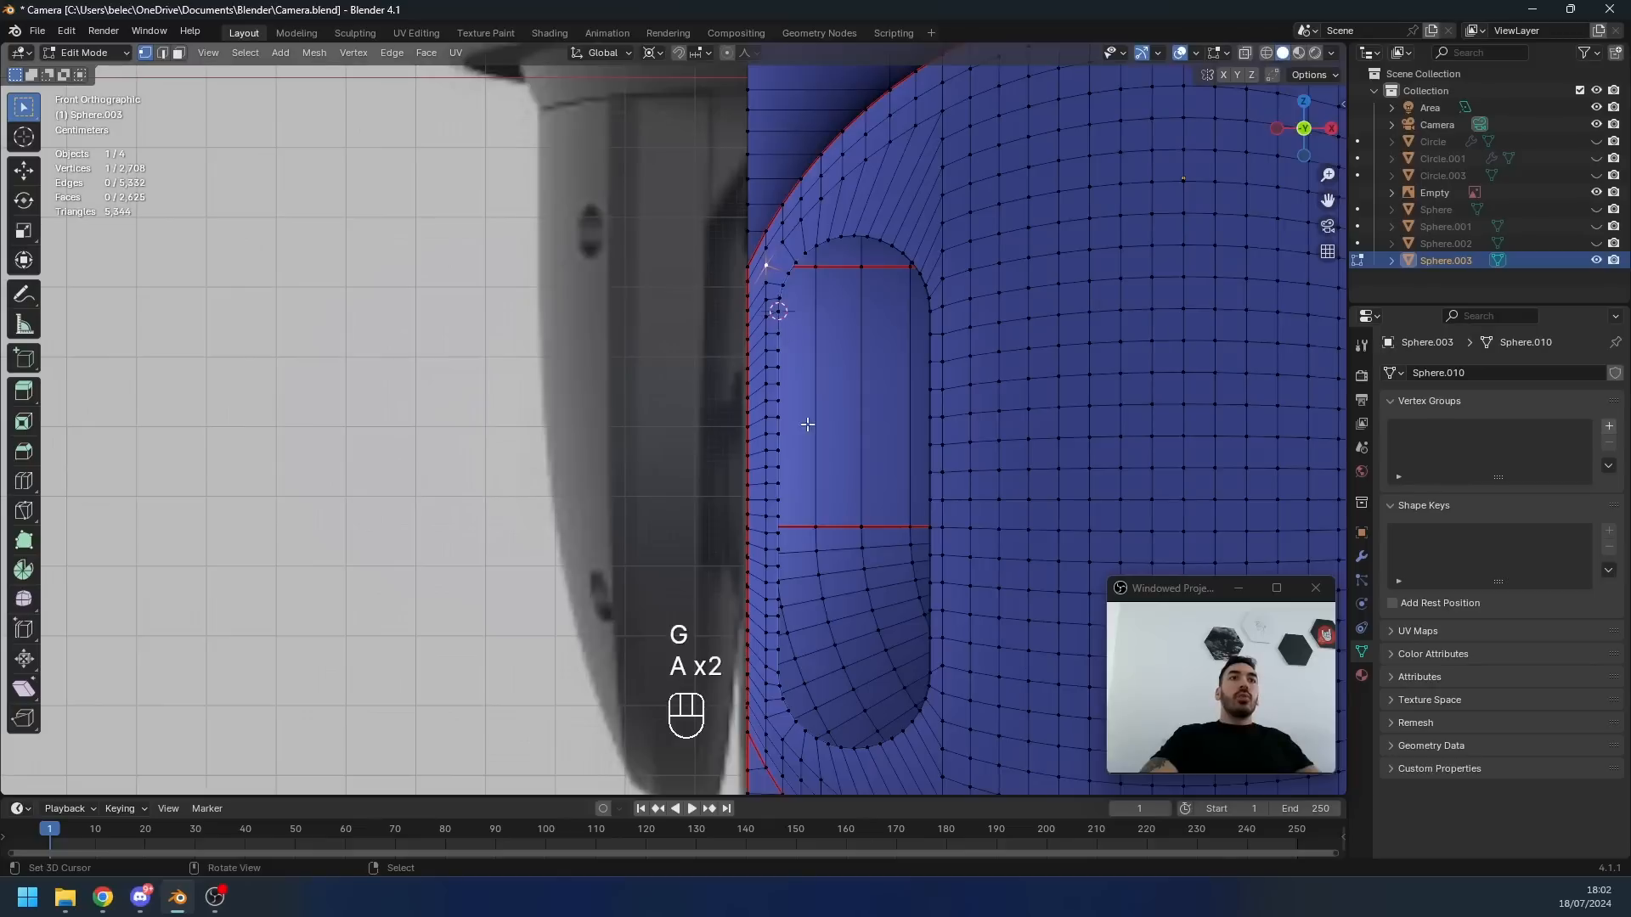
shift+middle_drag(808, 425, 836, 398)
ctrl+right_click(775, 598)
scroll(837, 397, up, 1)
key(g)
key(g)
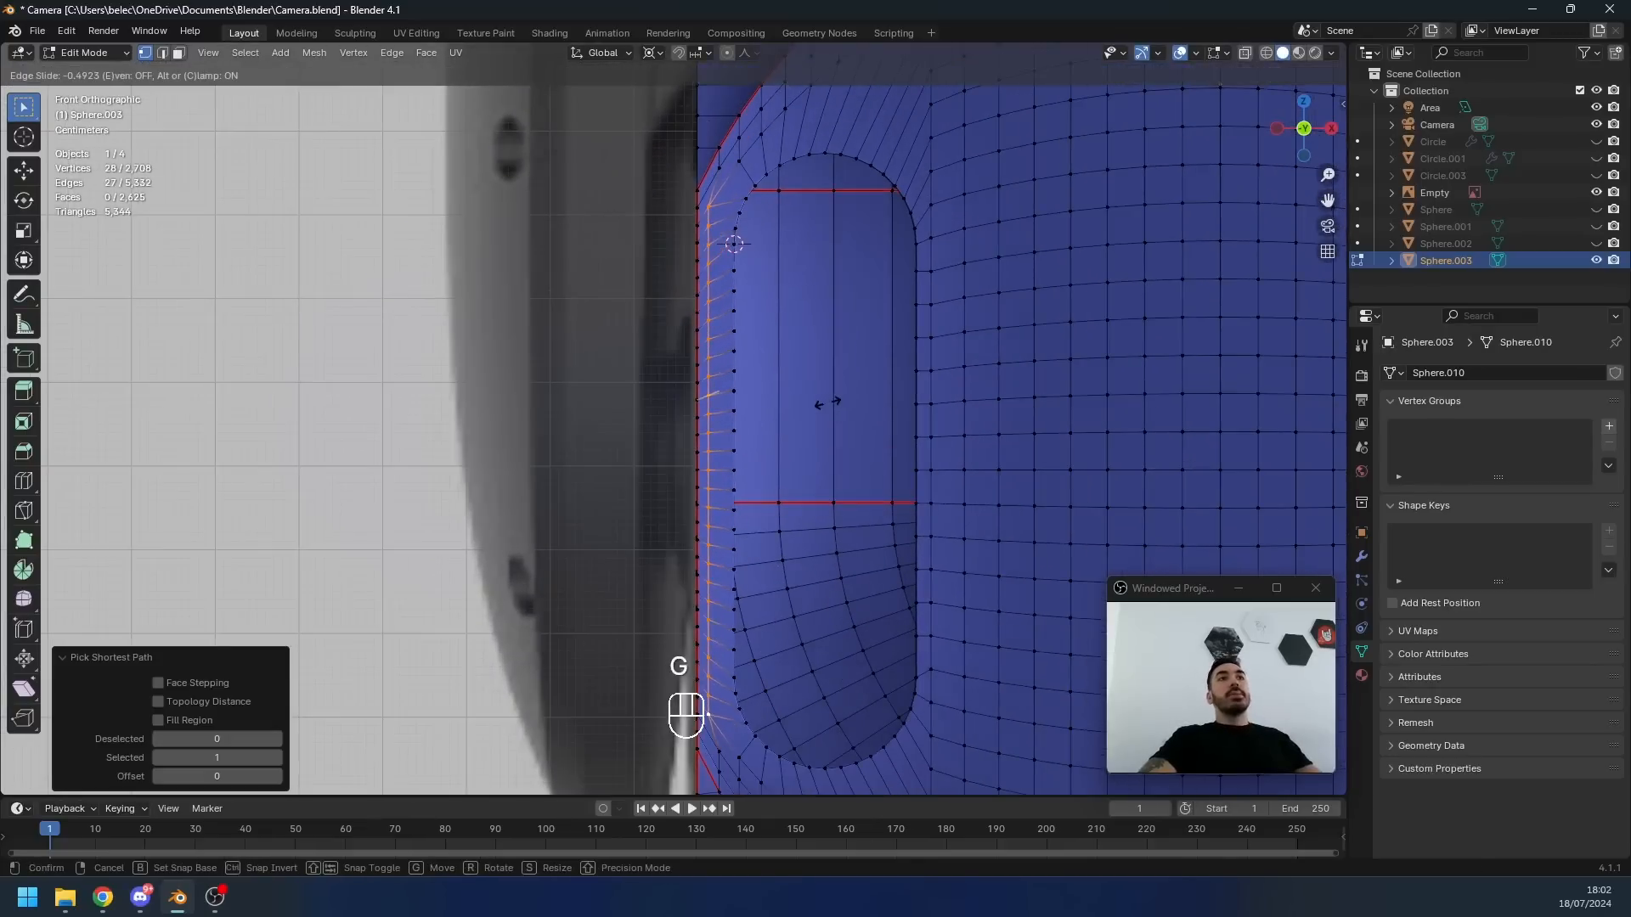
click(830, 403)
key(z)
- Select the vertex column right of the slot and edge-slide it away from the slot by a factor of -0.425
right_click(826, 201)
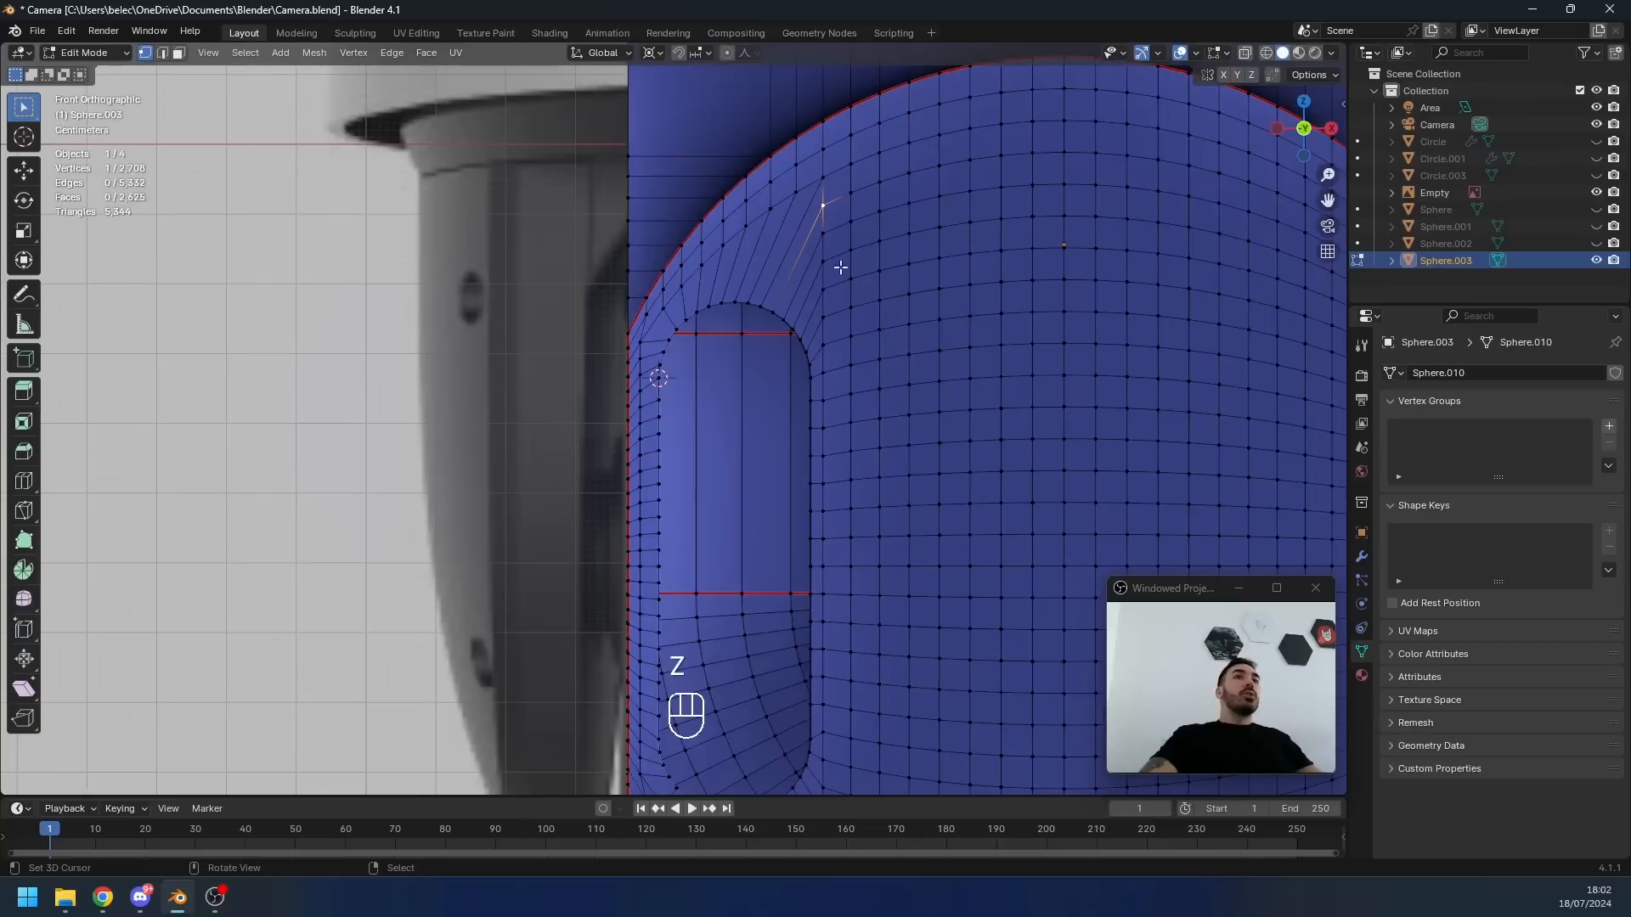
shift+middle_drag(849, 476, 868, 264)
ctrl+right_click(852, 688)
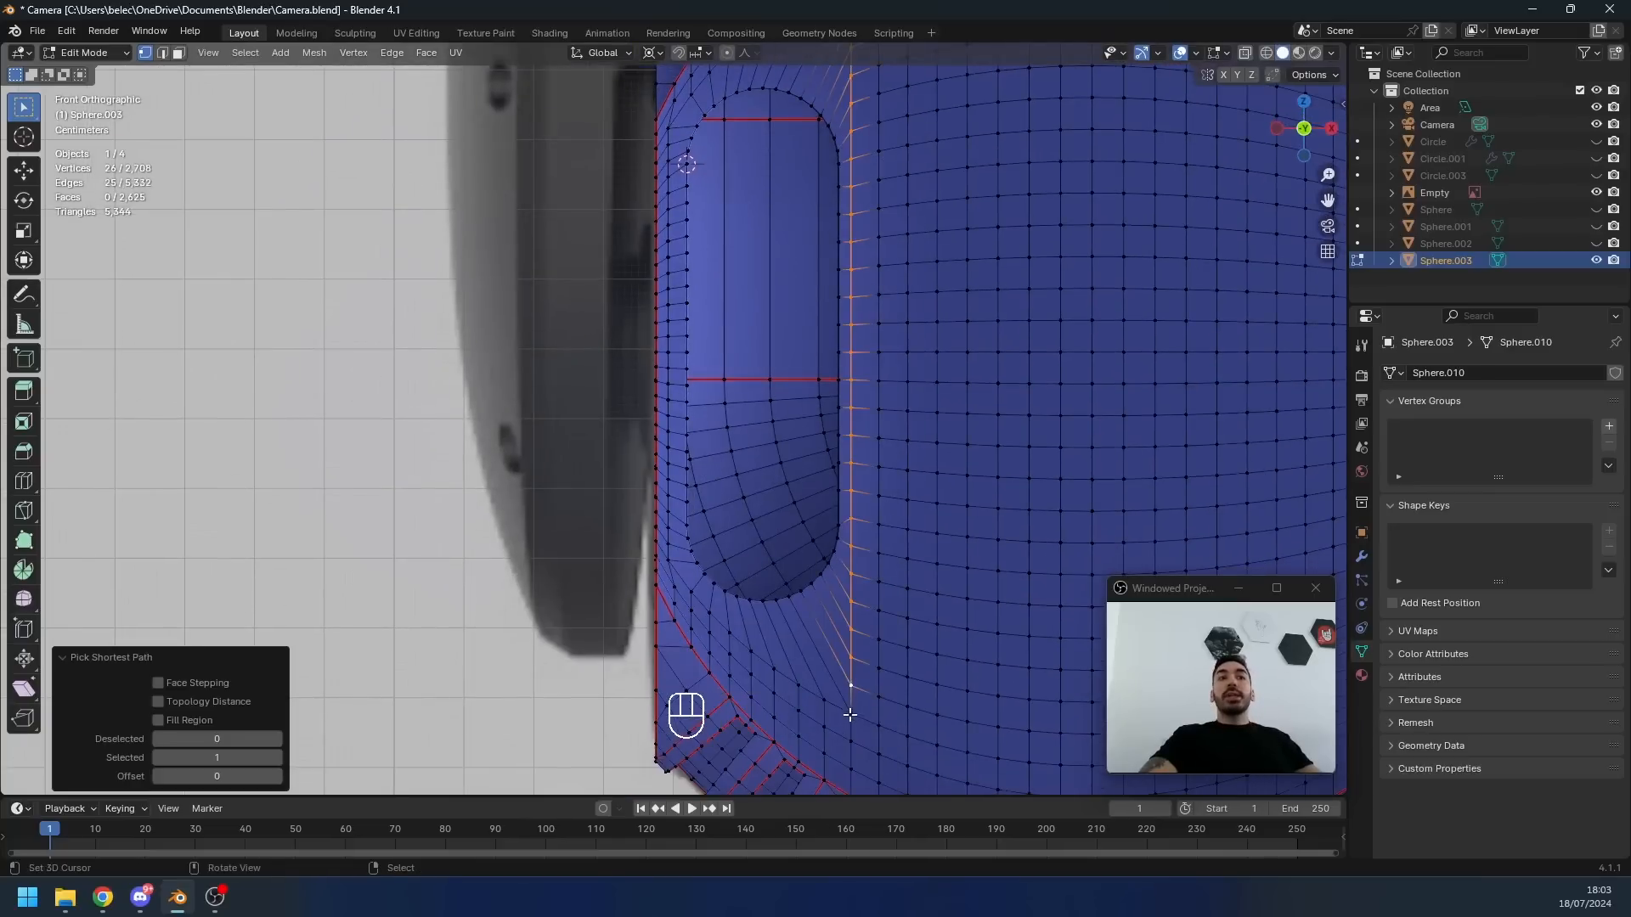
scroll(850, 714, down, 2)
shift+middle_drag(849, 712, 797, 693)
scroll(802, 176, up, 1)
shift+middle_drag(802, 176, 813, 112)
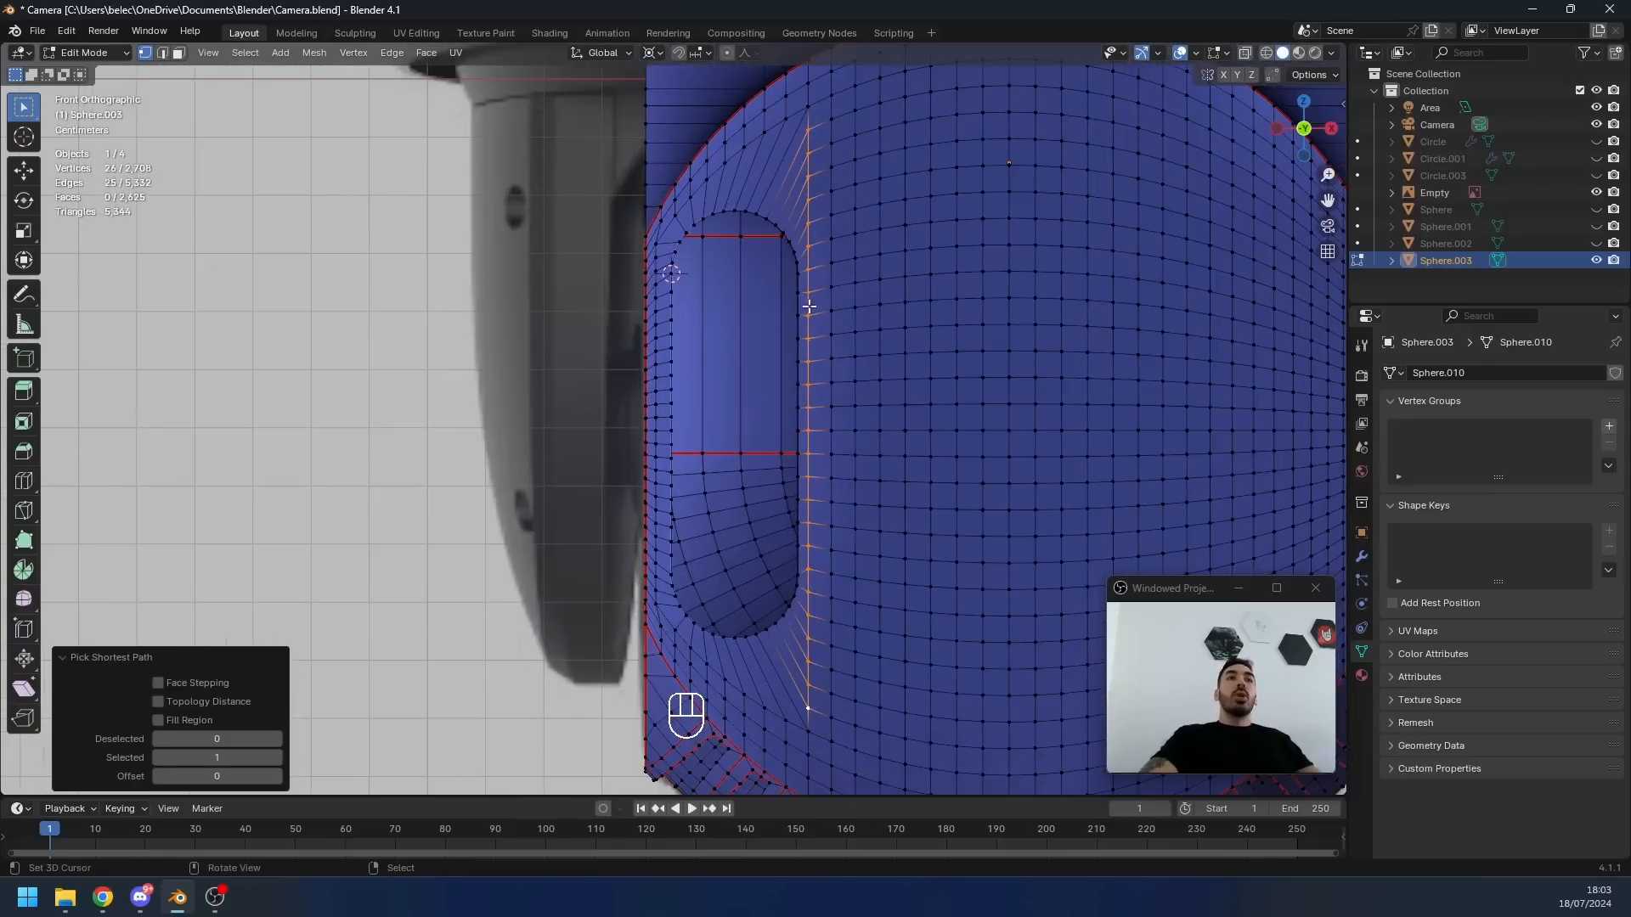
scroll(809, 705, up, 2)
shift+middle_drag(809, 705, 842, 530)
key(g)
key(g)
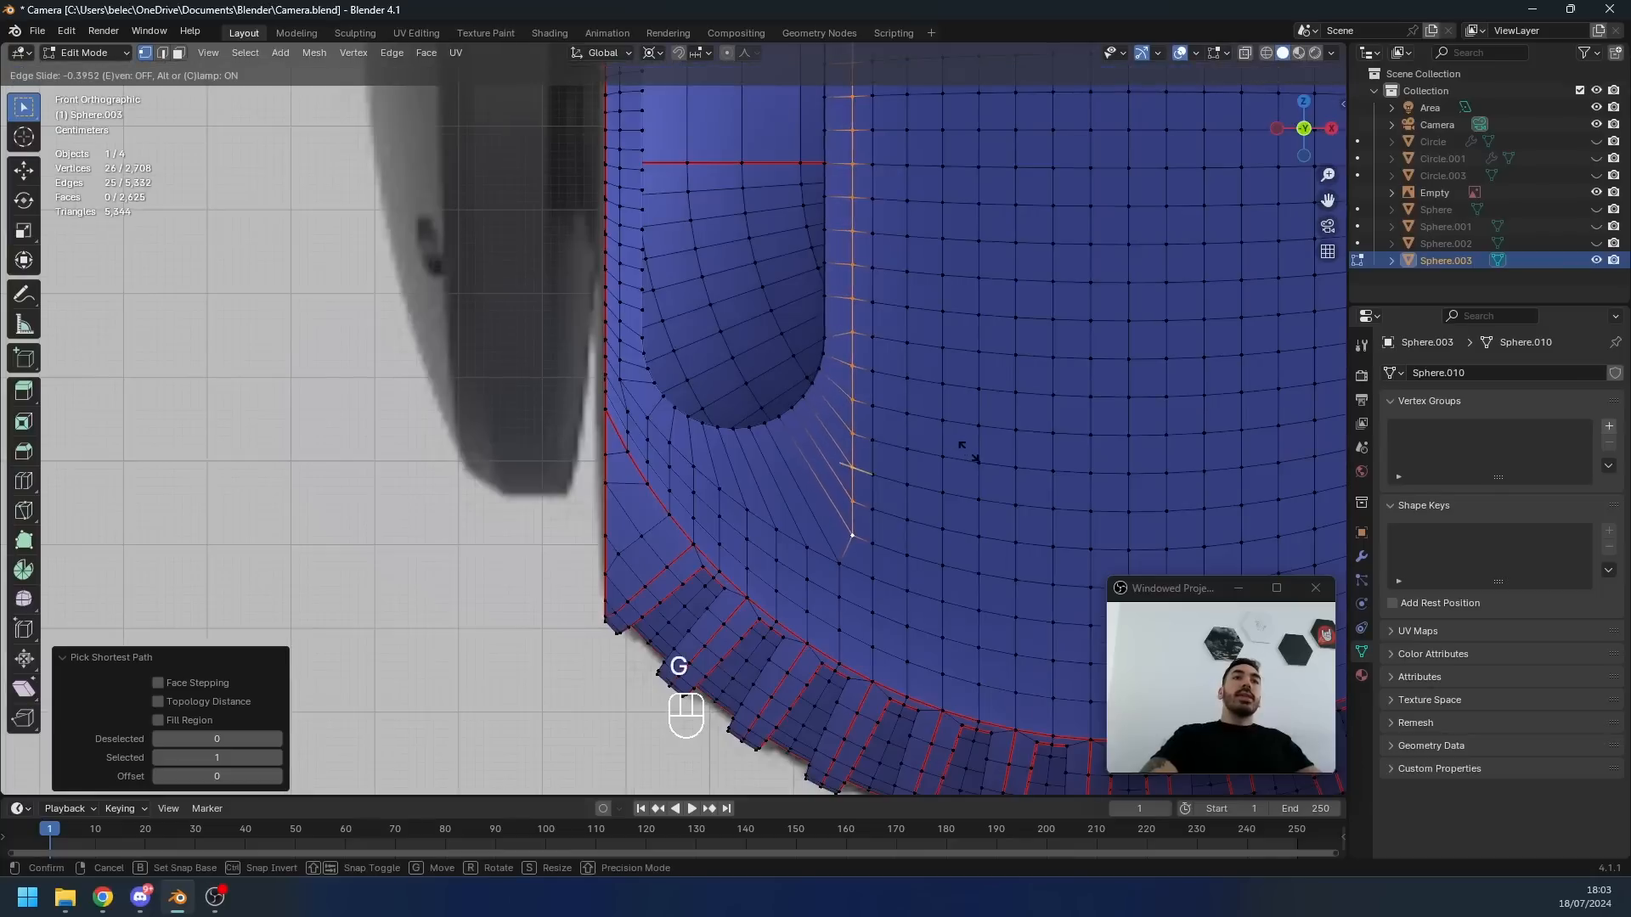
click(969, 452)
- Select the slot's whole boundary loop and fill it with a single face
key(z)
mouse_move(915, 403)
shift+middle_down()
mouse_move(915, 430)
mouse_move(853, 464)
mouse_move(867, 507)
shift+middle_up()
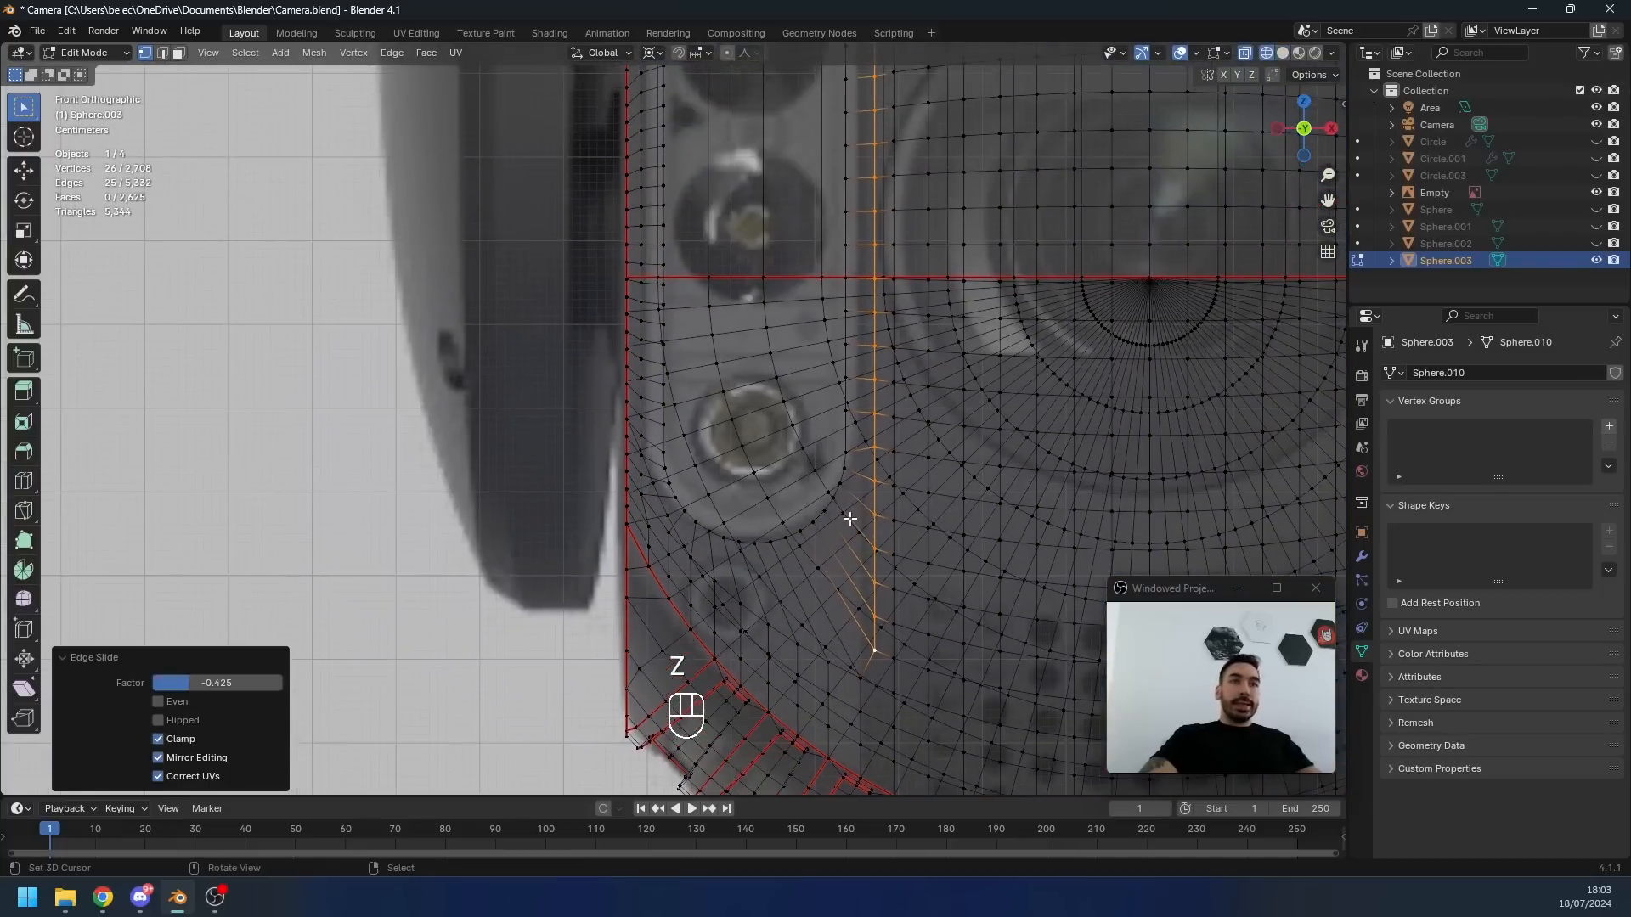
alt+right_click(829, 507)
key(z)
key(1)
scroll(790, 203, down, 2)
shift+middle_drag(705, 87, 713, 222)
key(f)
shift+middle_drag(815, 360, 800, 370)
scroll(830, 422, up, 2)
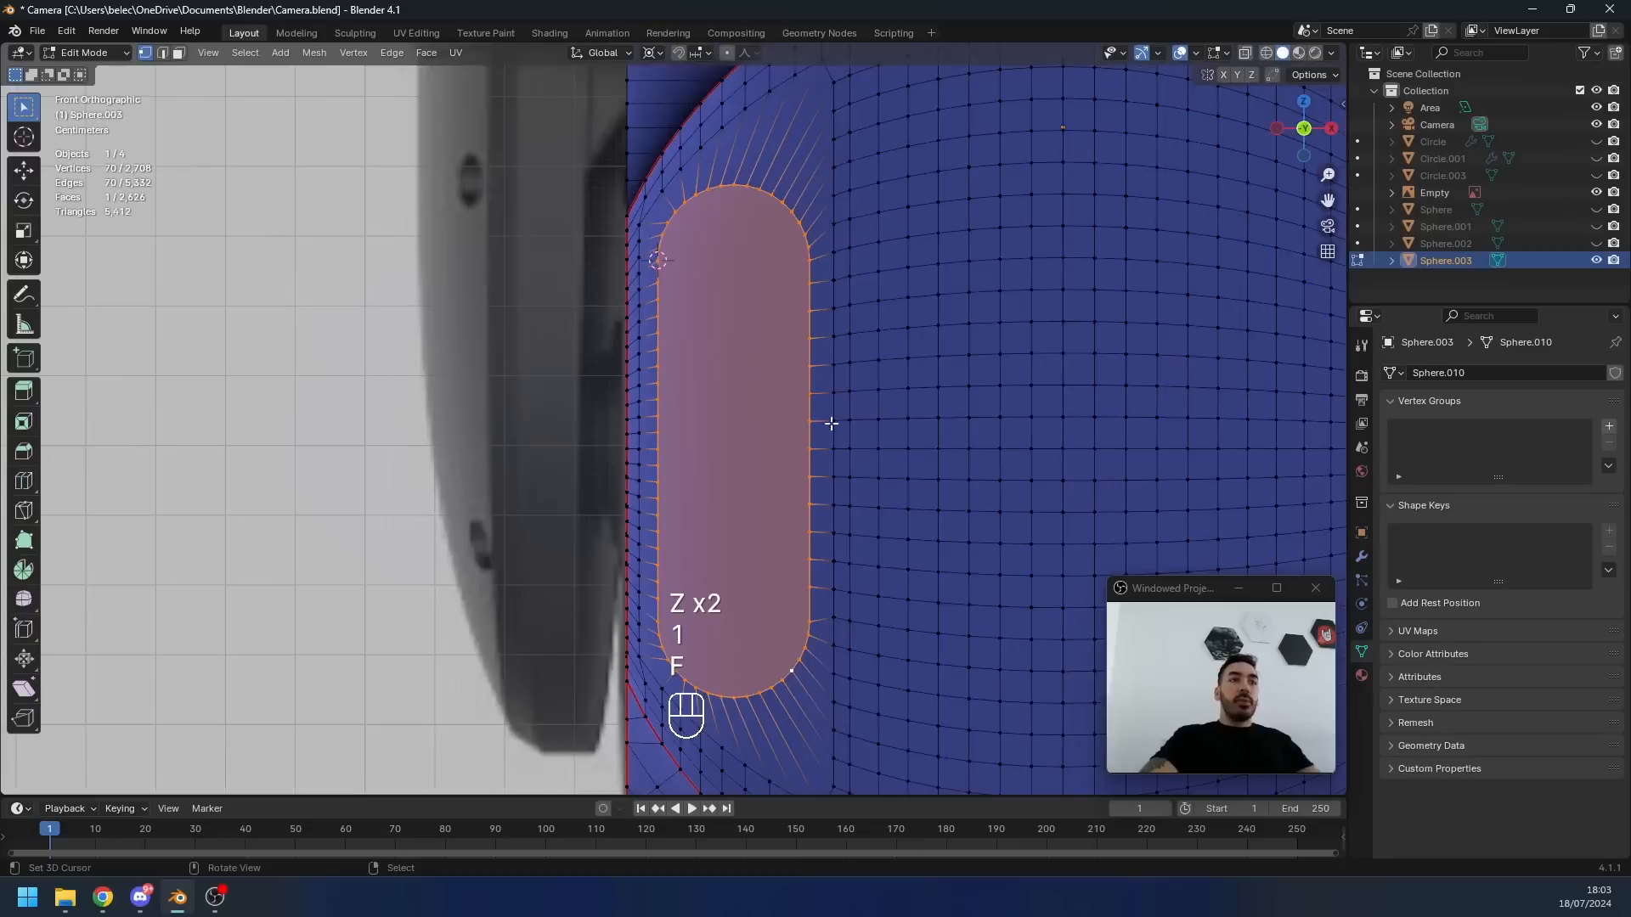
- Inset the slot face outward with Outset at a thickness of 0.01092 m and dissolve its inner border edges to widen the slot
key(i)
key(o)
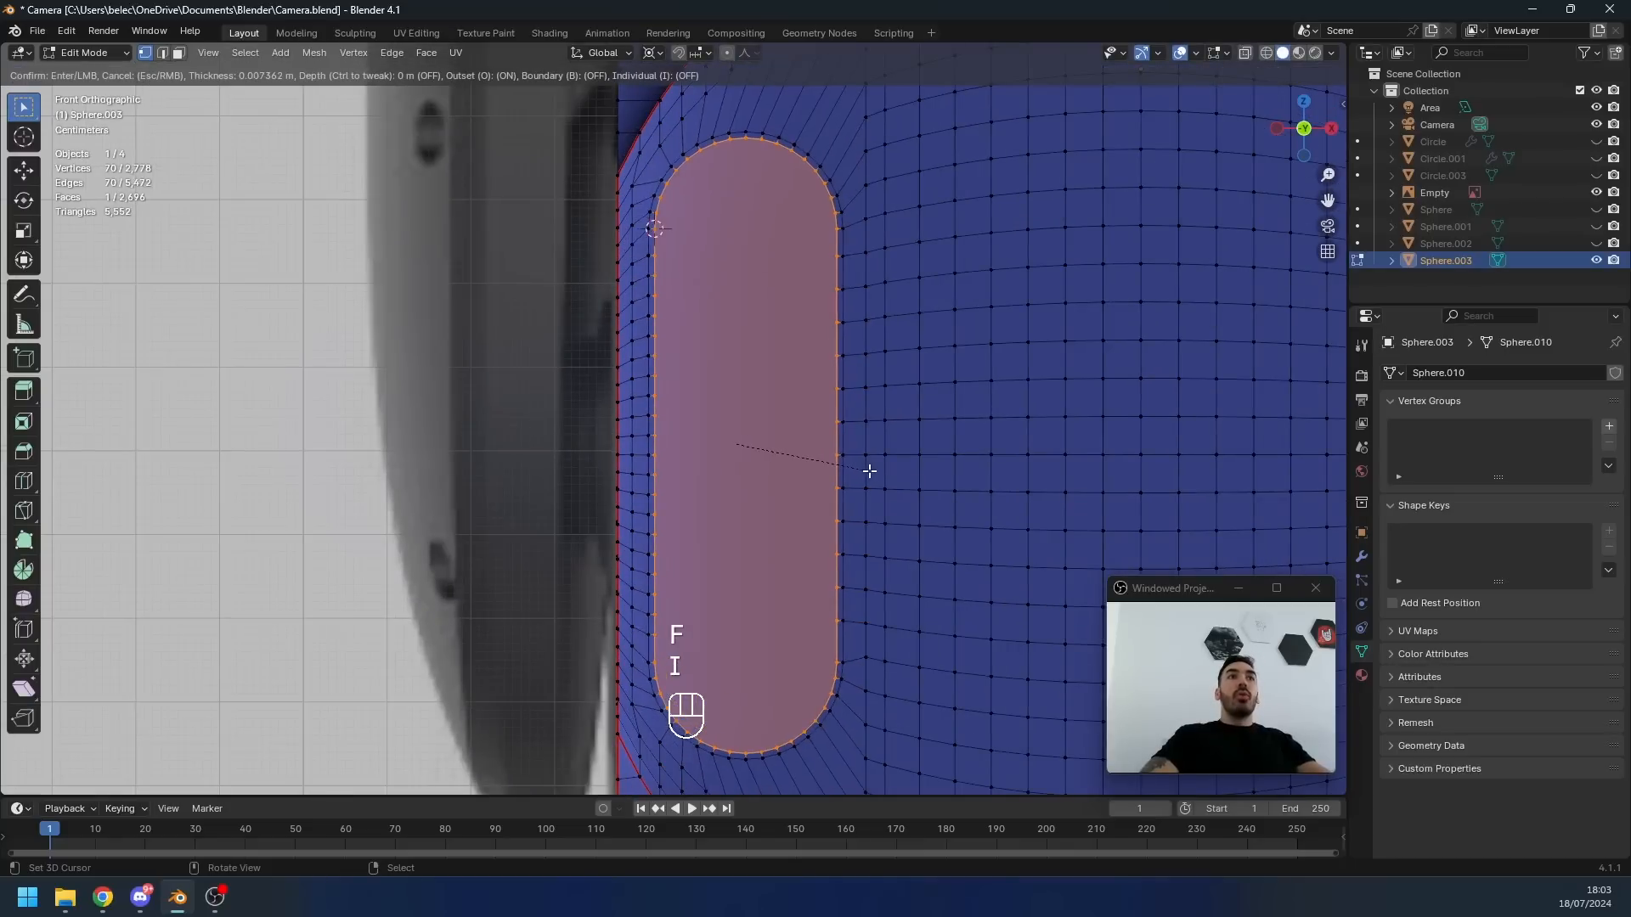
click(831, 418)
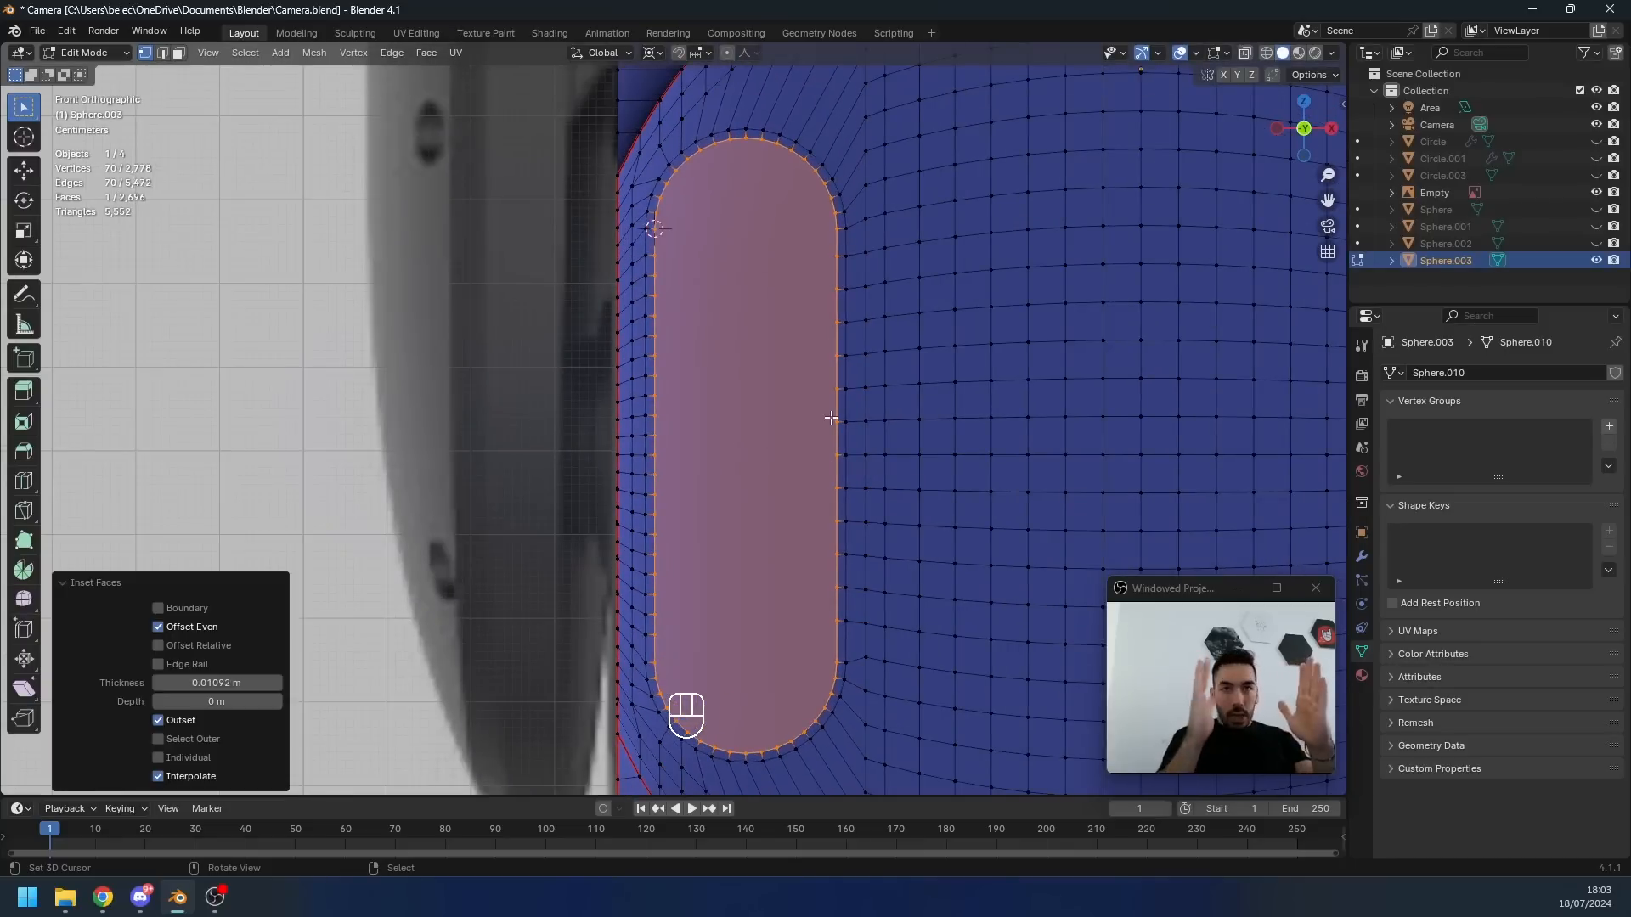
key(z)
key(z)
key(2)
key(x)
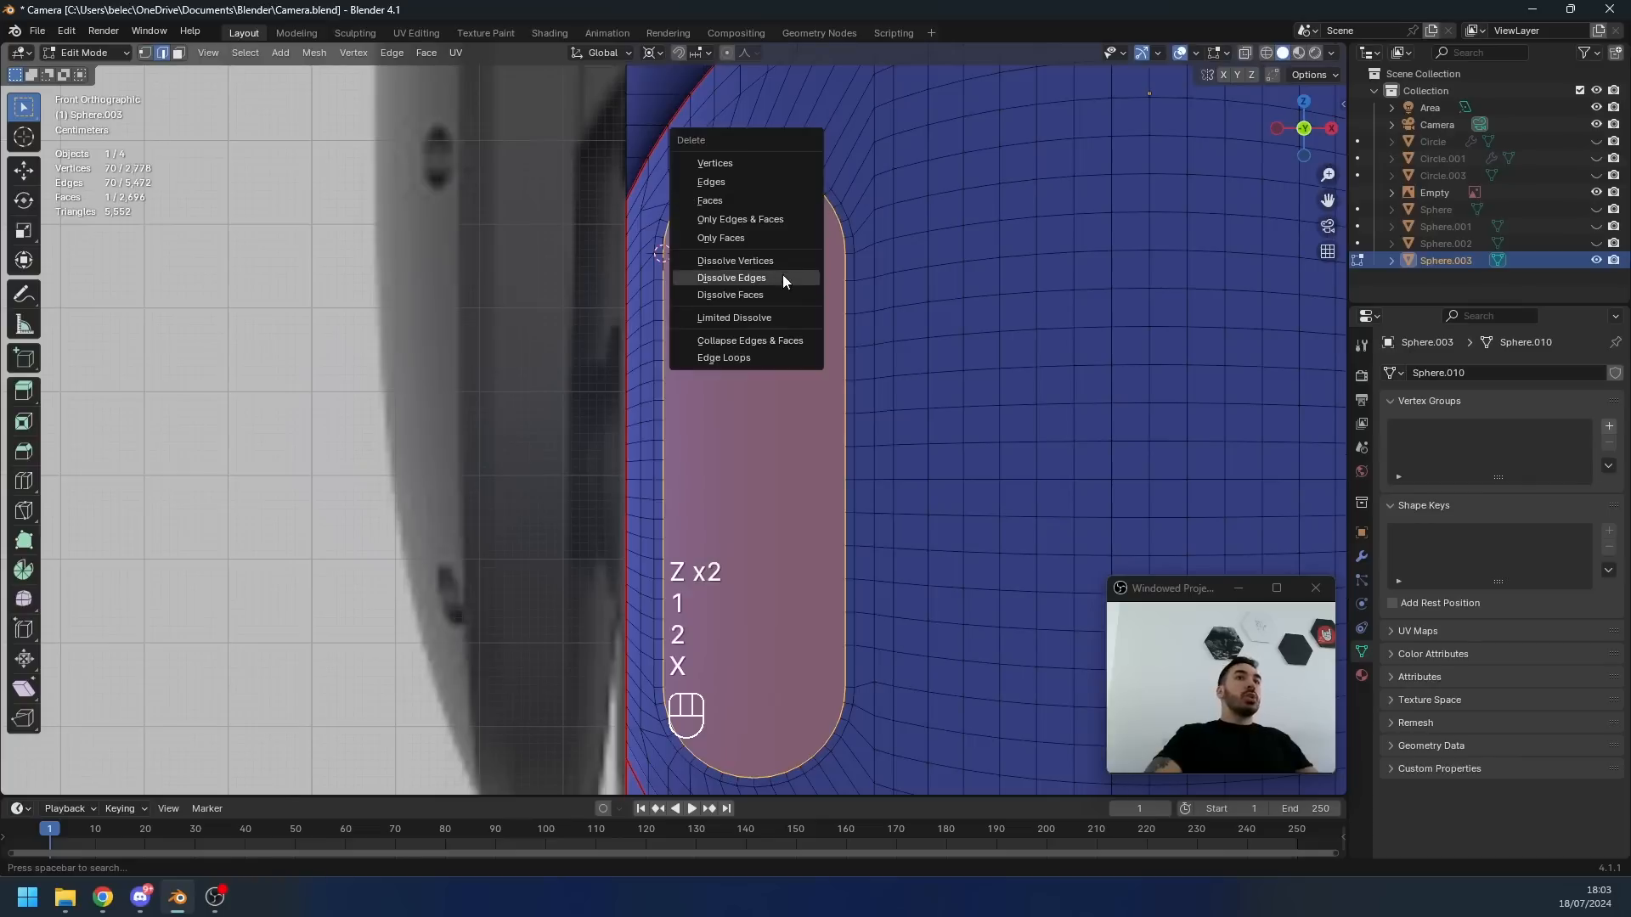
click(782, 274)
key(1)
key(ctrl+z)
- Inset the slot face inward by 0.001217 m to form a very thin ring of faces around it
scroll(886, 224, up, 5)
key(i)
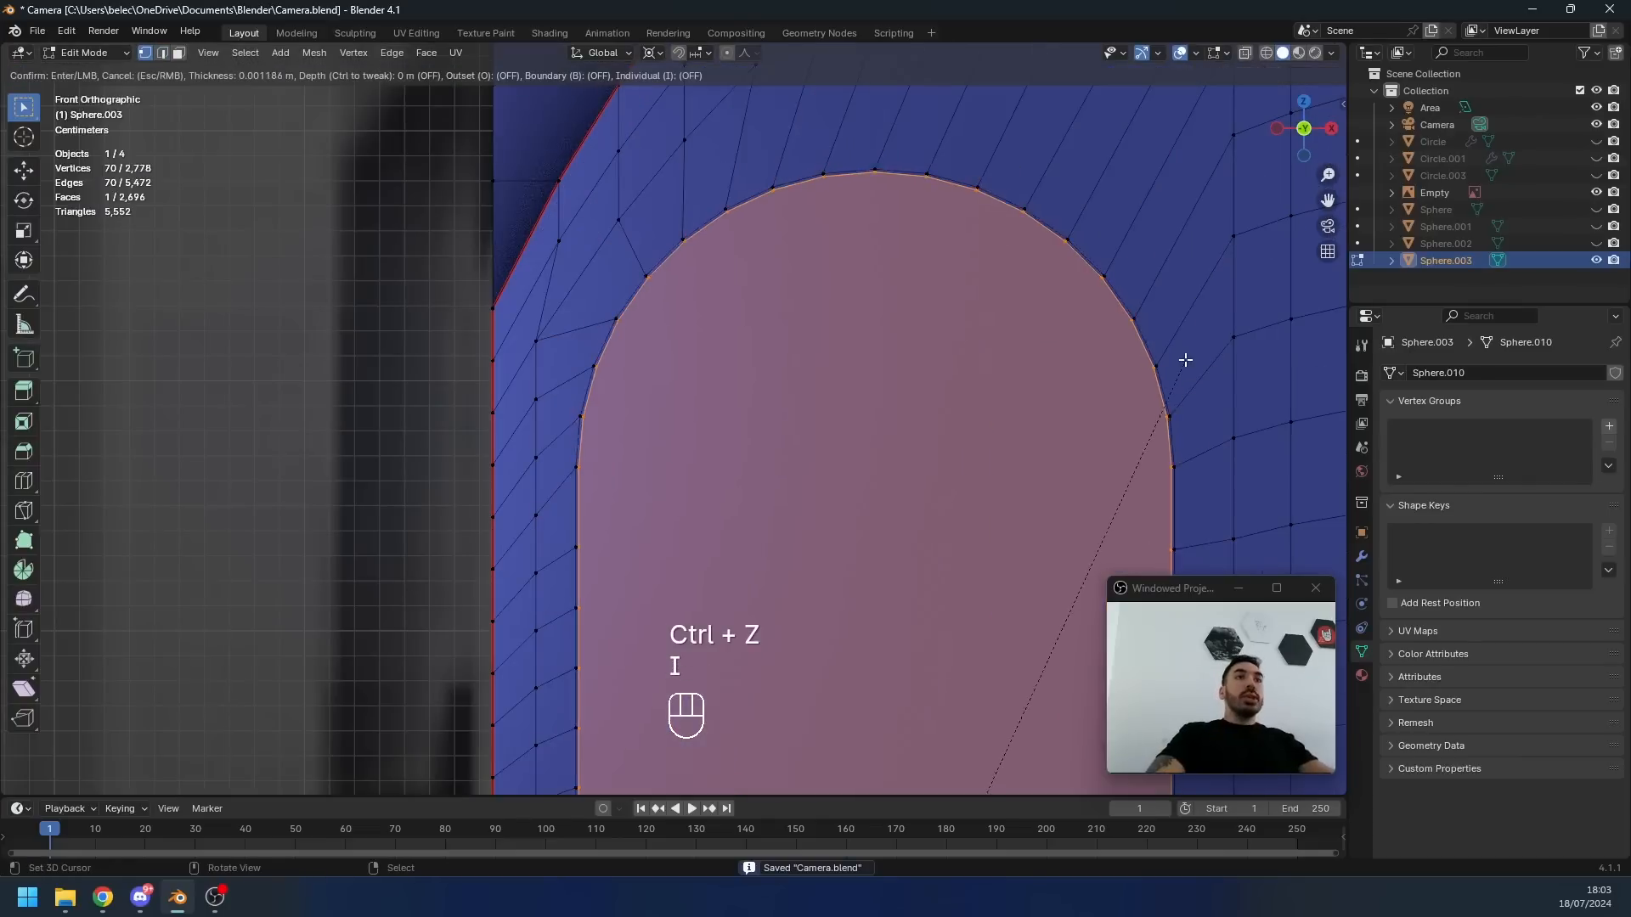
click(1187, 357)
middle_drag(1187, 357, 724, 358)
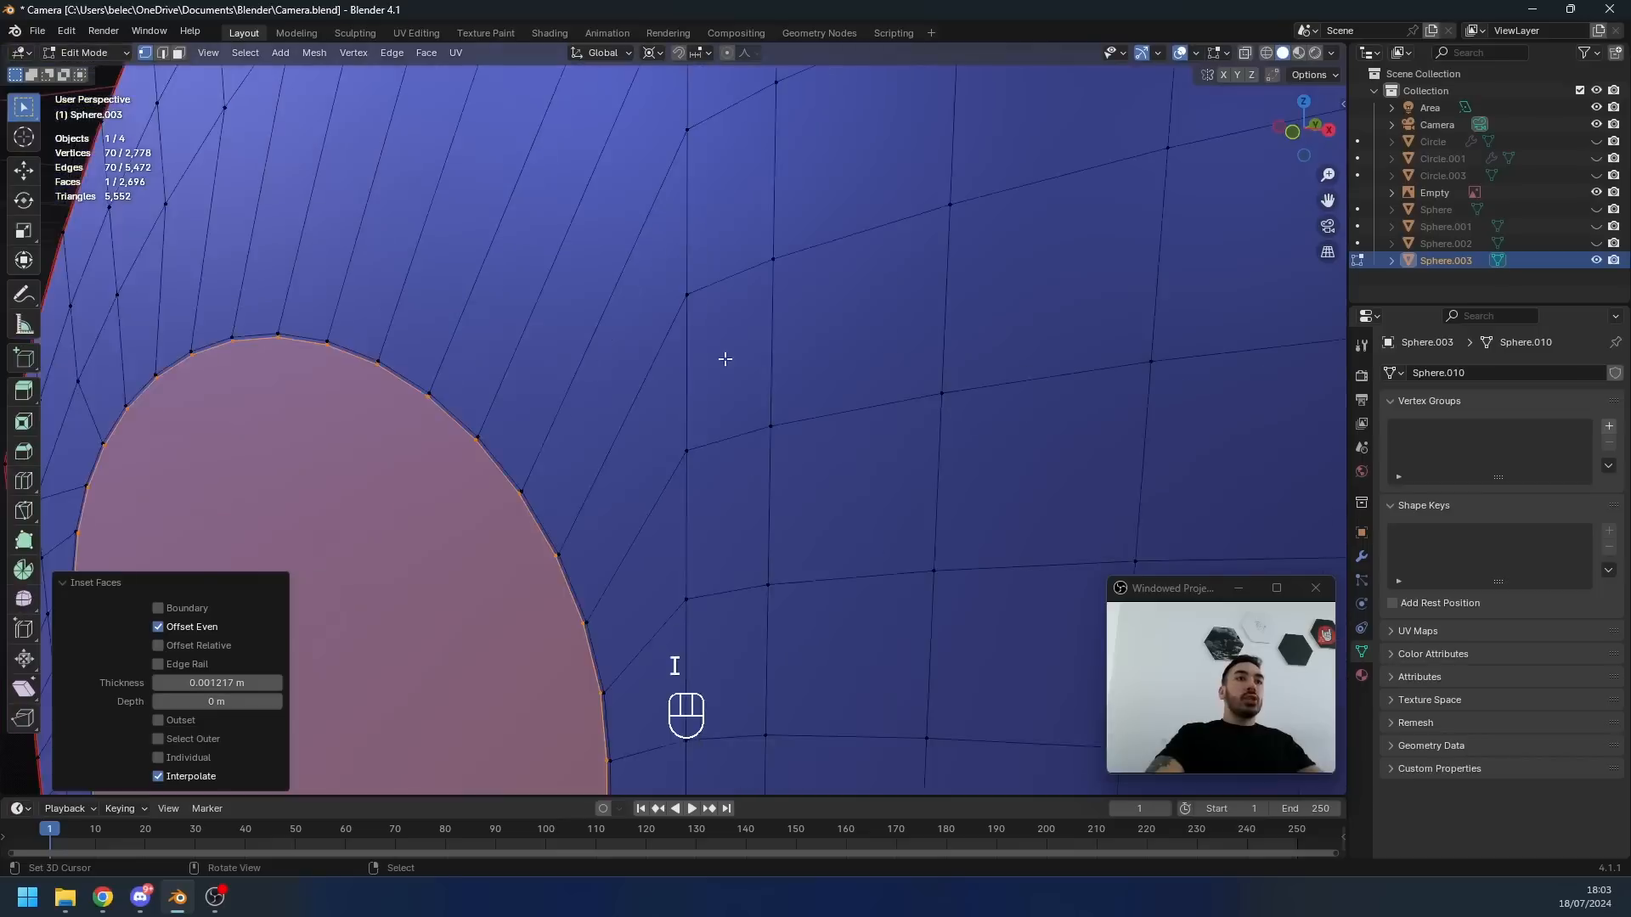
scroll(757, 304, up, 3)
scroll(722, 299, down, 3)
- Select the thin ring of faces around the slot and extrude it inward by -0.022355 m to form a groove
key(3)
alt+right_click(703, 319)
alt+right_click(700, 321)
scroll(648, 441, down, 5)
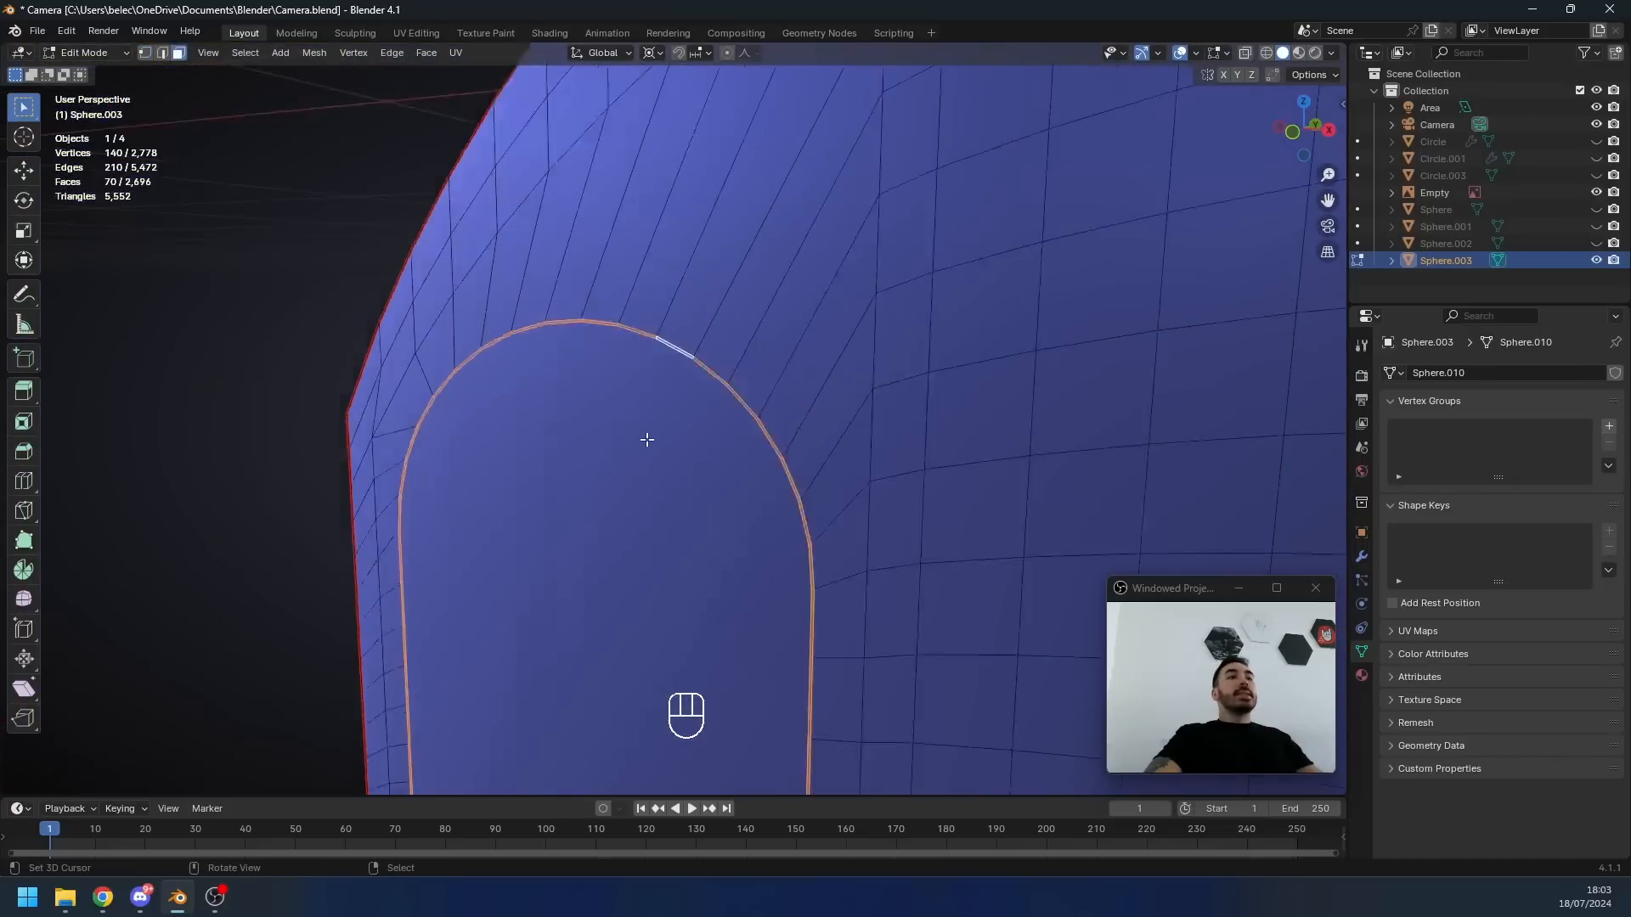
scroll(711, 403, up, 1)
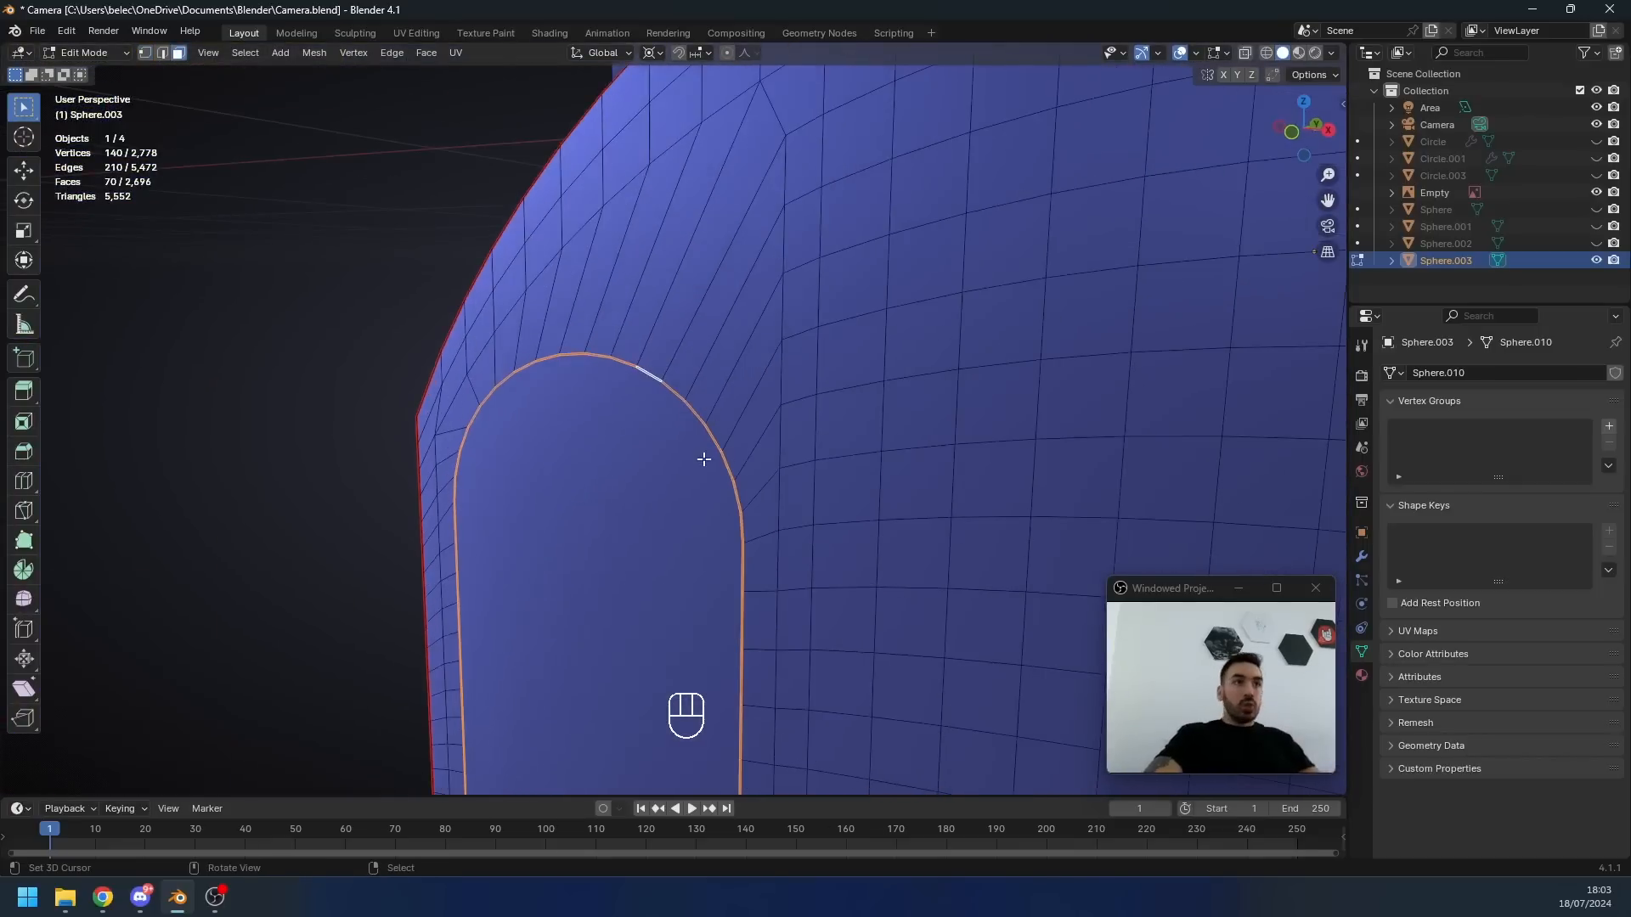
scroll(705, 460, up, 2)
key(e)
click(749, 491)
- Delete the faces at the bottom of the groove, return to Object Mode and save the file
key(x)
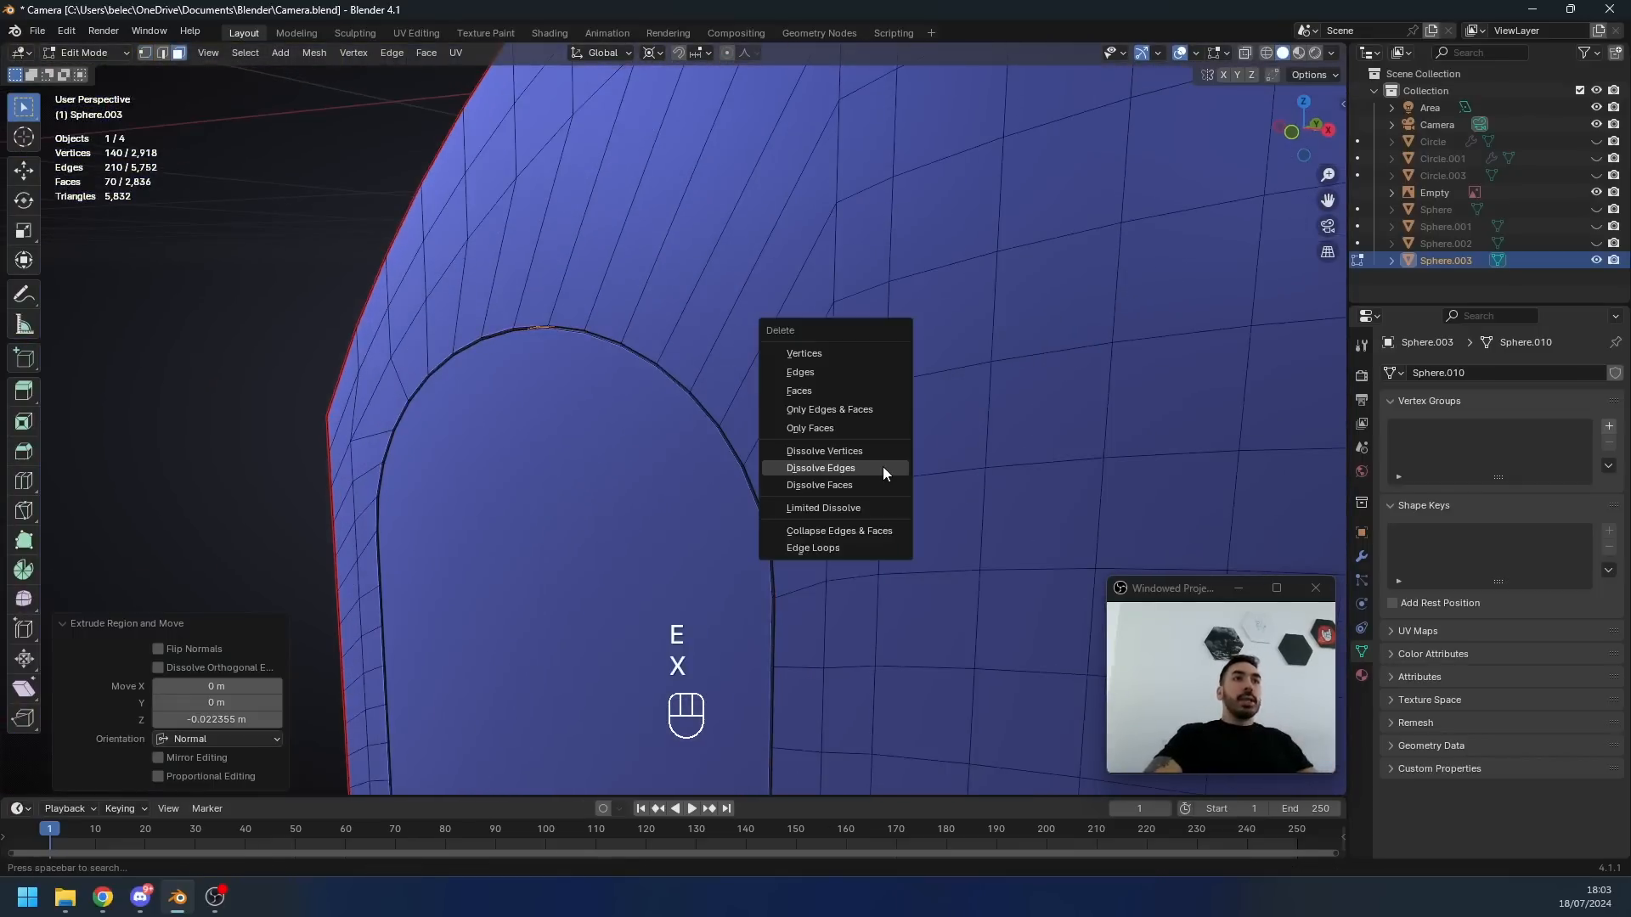
click(837, 392)
key(z)
key(Tab)
scroll(679, 404, down, 5)
key(z)
middle_drag(740, 425, 820, 412)
key(ctrl+s)
scroll(758, 463, up, 3)
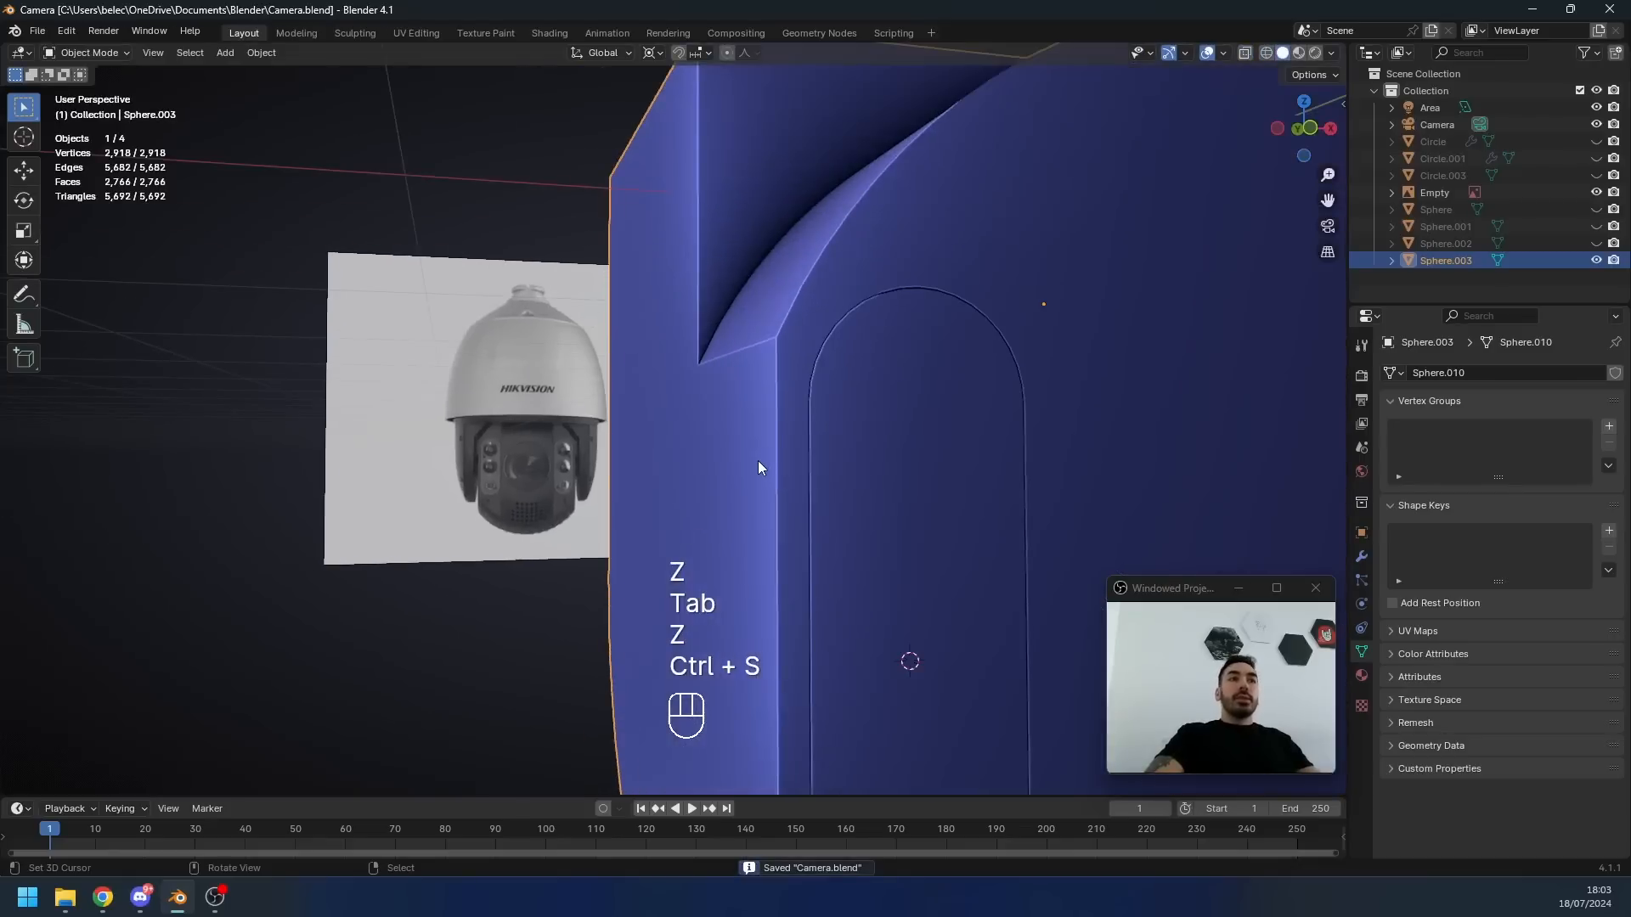
- Bevel the border edges of the slot's inner panel face with a width of 0.00299 m and 1 segment
key(Tab)
scroll(849, 384, up, 1)
scroll(660, 354, down, 3)
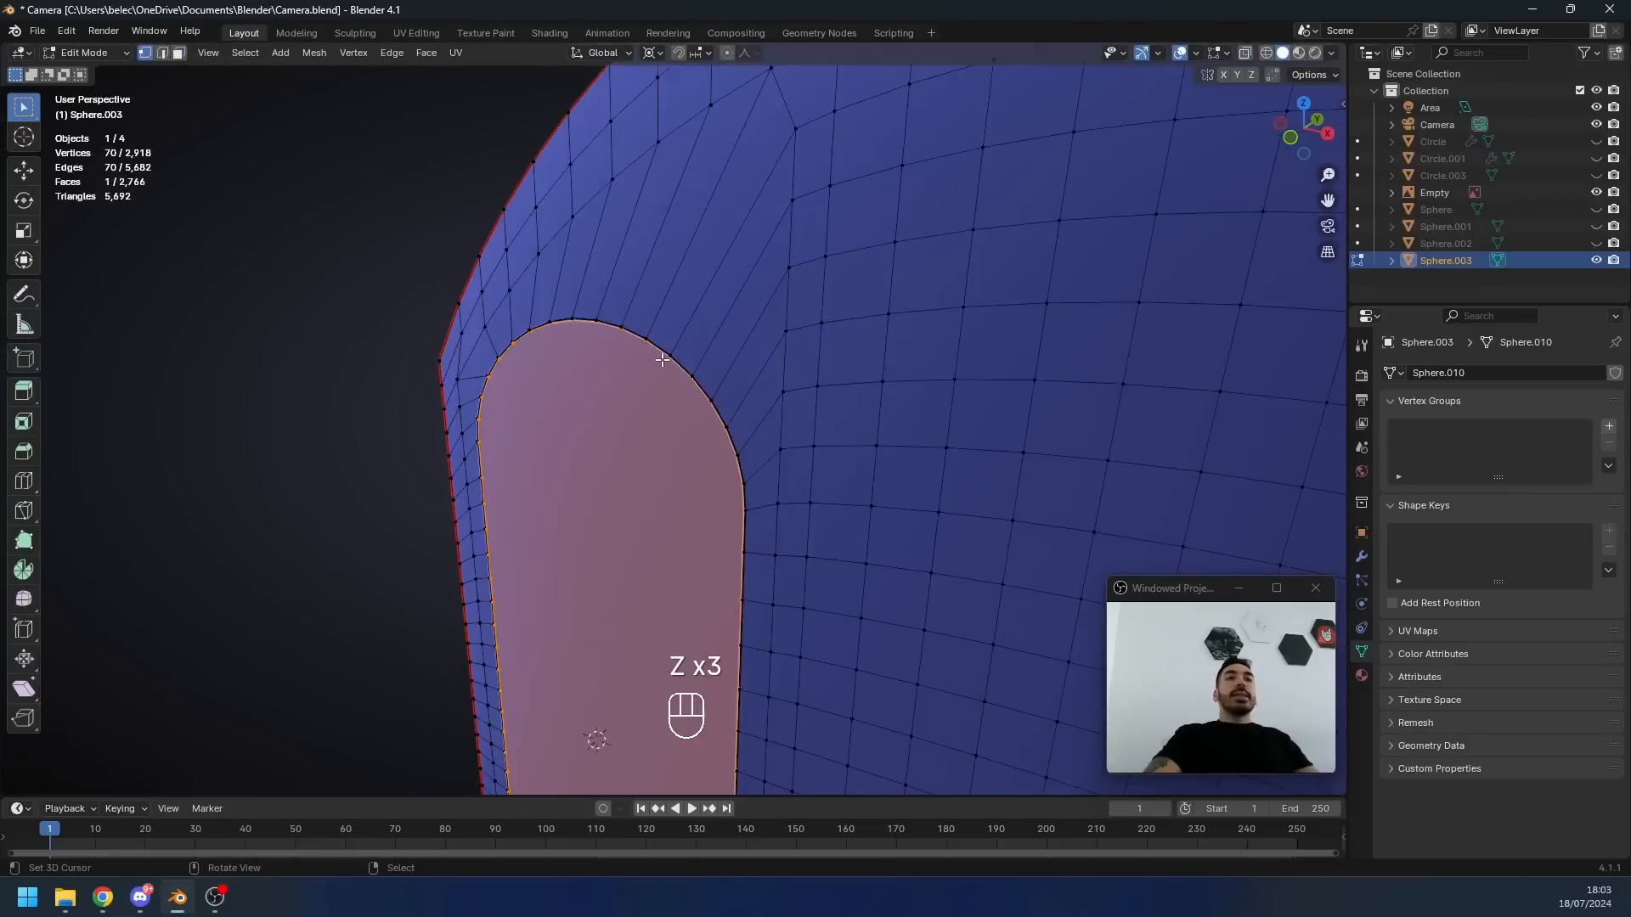
scroll(679, 357, up, 3)
key(z)
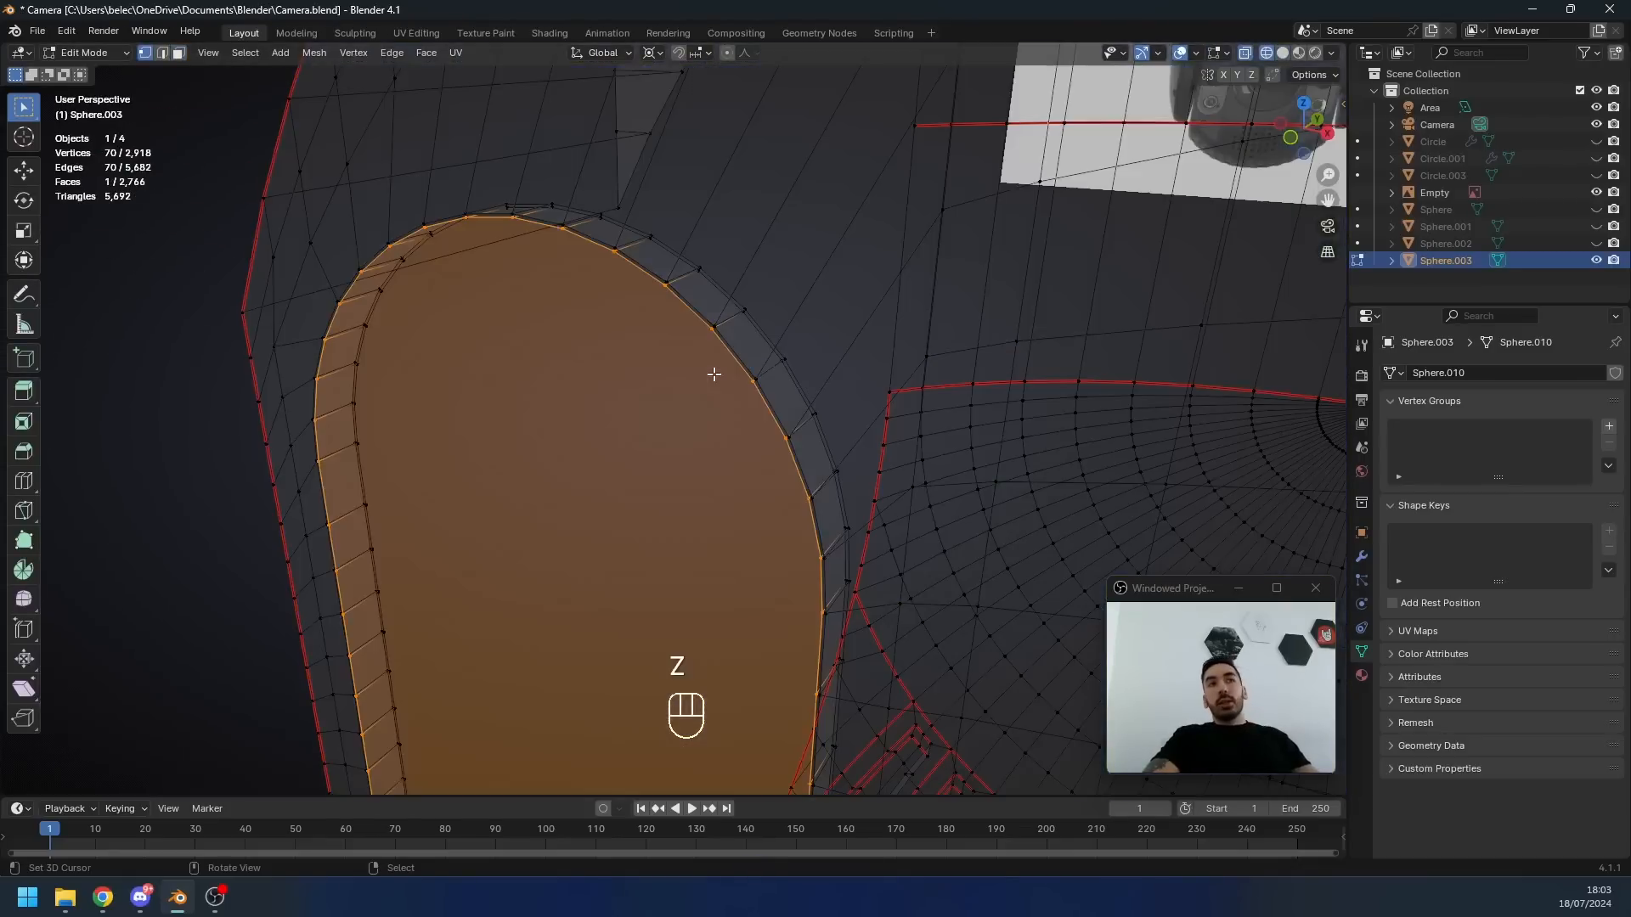
key(z)
key(ctrl+b)
click(931, 401)
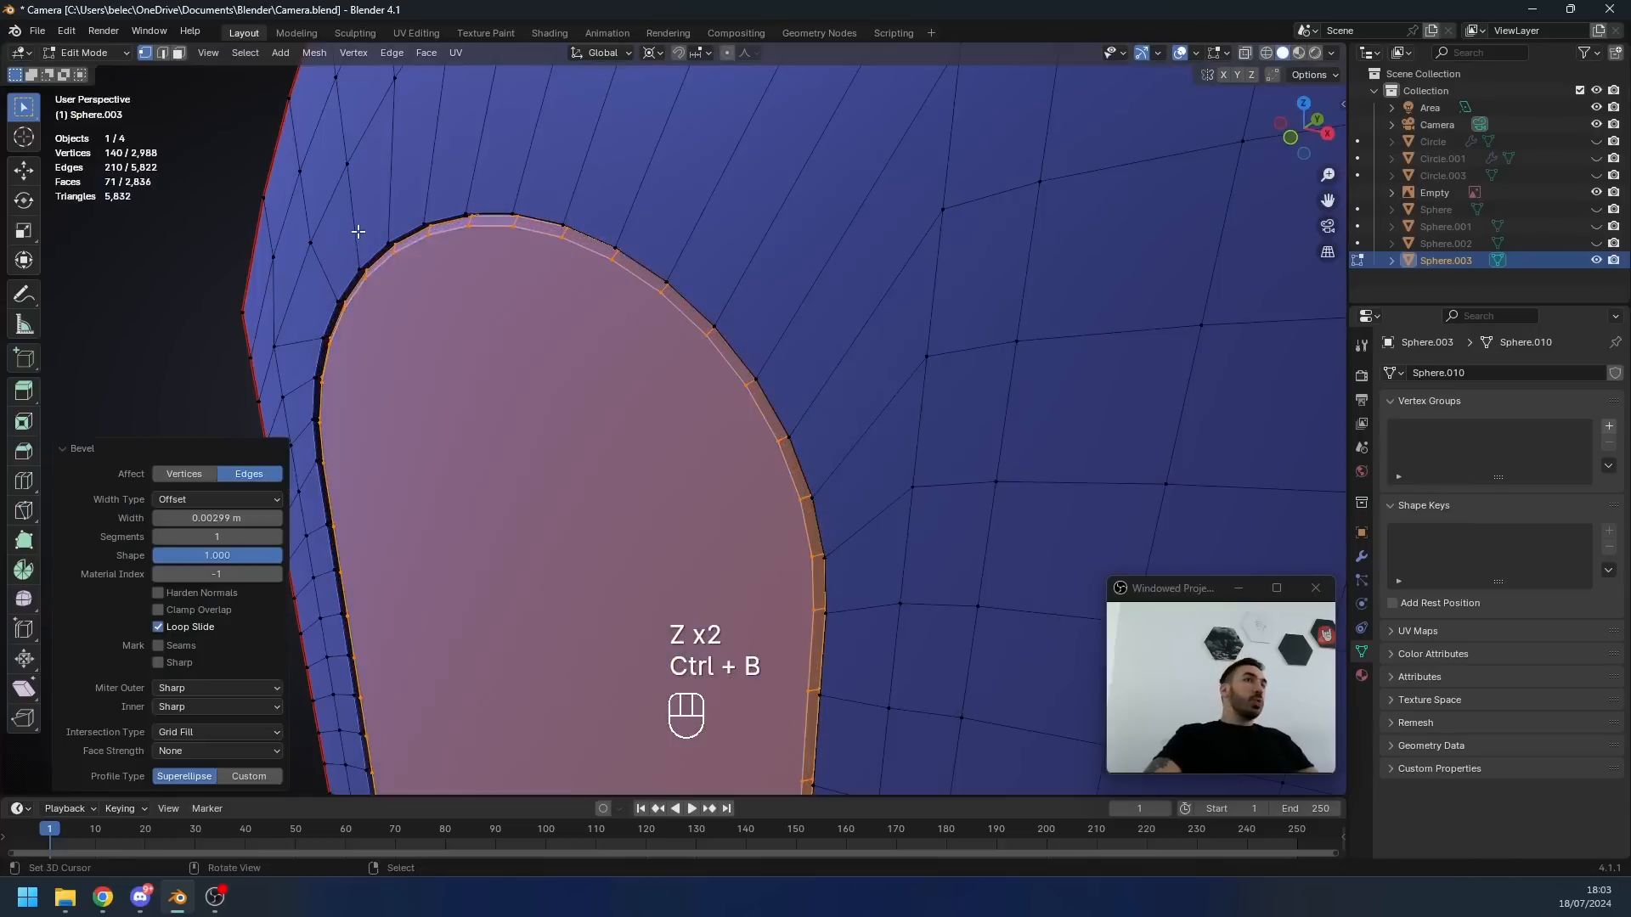
- Select the large flat face inside the slot's beveled border and delete it
key(Tab)
scroll(510, 263, down, 4)
key(Tab)
scroll(561, 285, down, 1)
middle_drag(554, 276, 688, 400)
scroll(696, 389, up, 3)
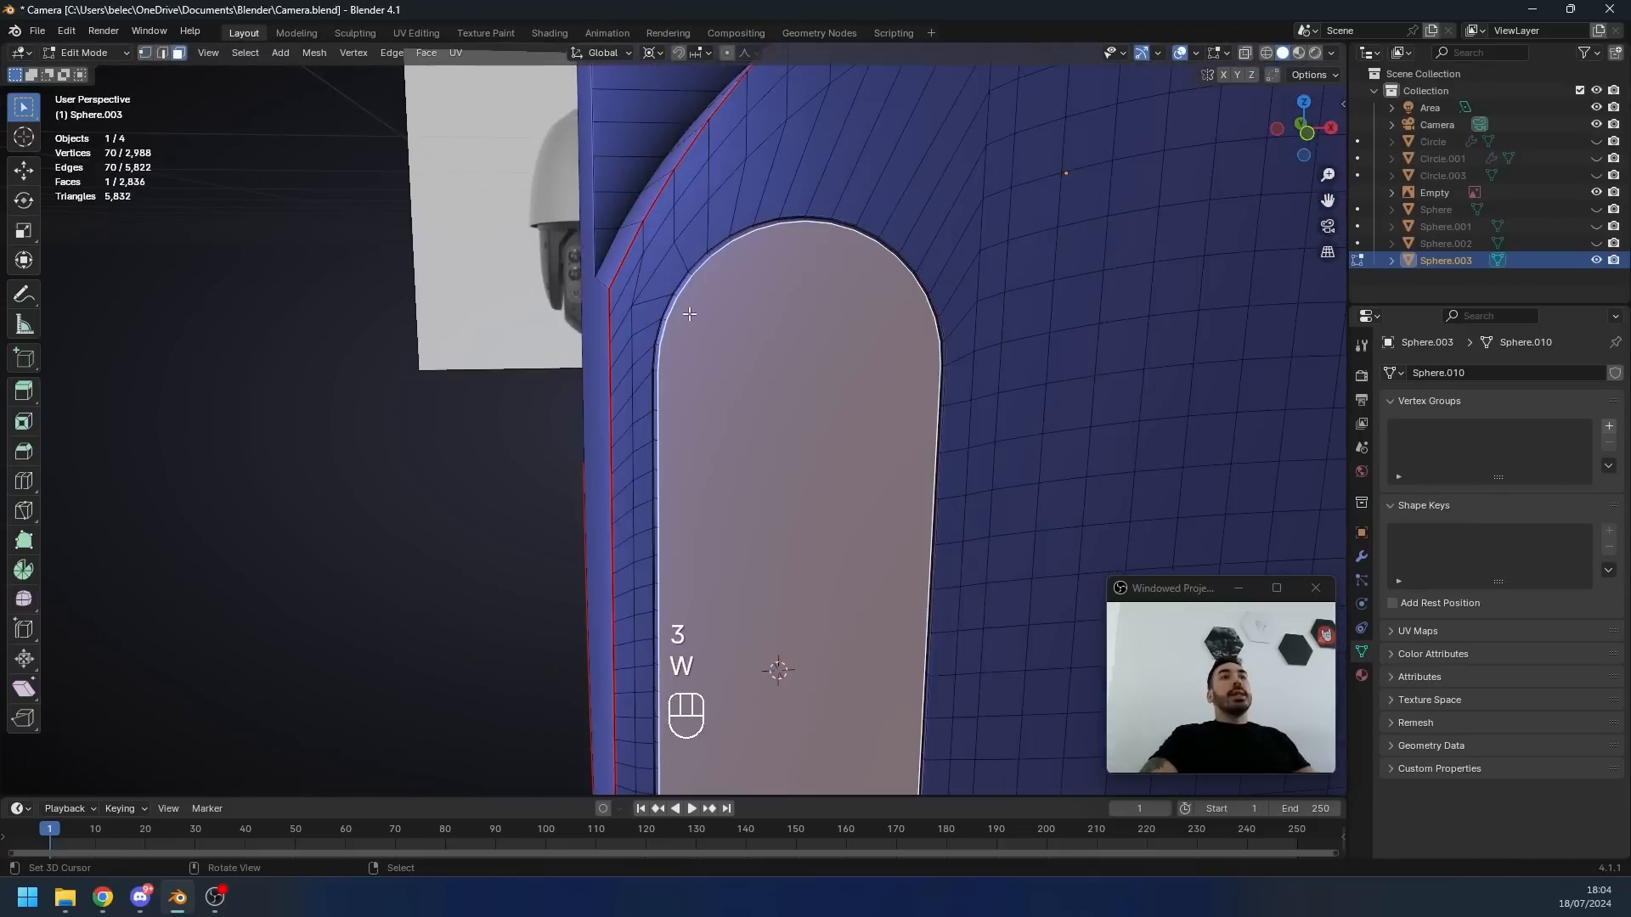
key(x)
click(910, 346)
key(1)
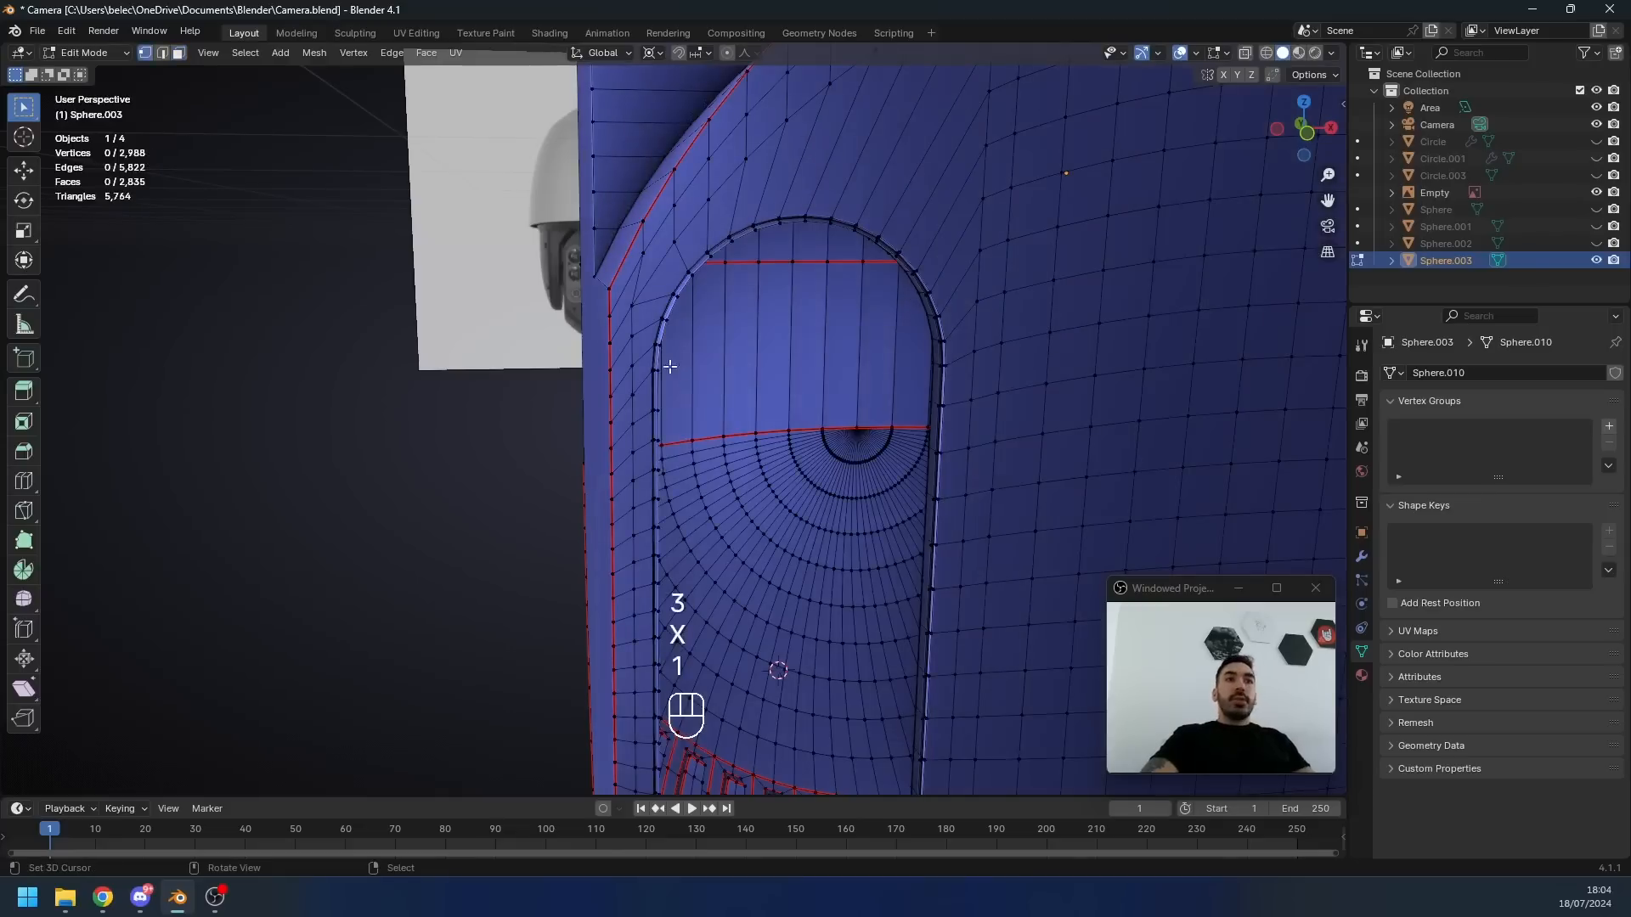
- Select the rounded upper edge of the slot, duplicate it in place and separate the copy into its own object
ctrl+click(931, 328)
middle_drag(932, 328, 802, 424)
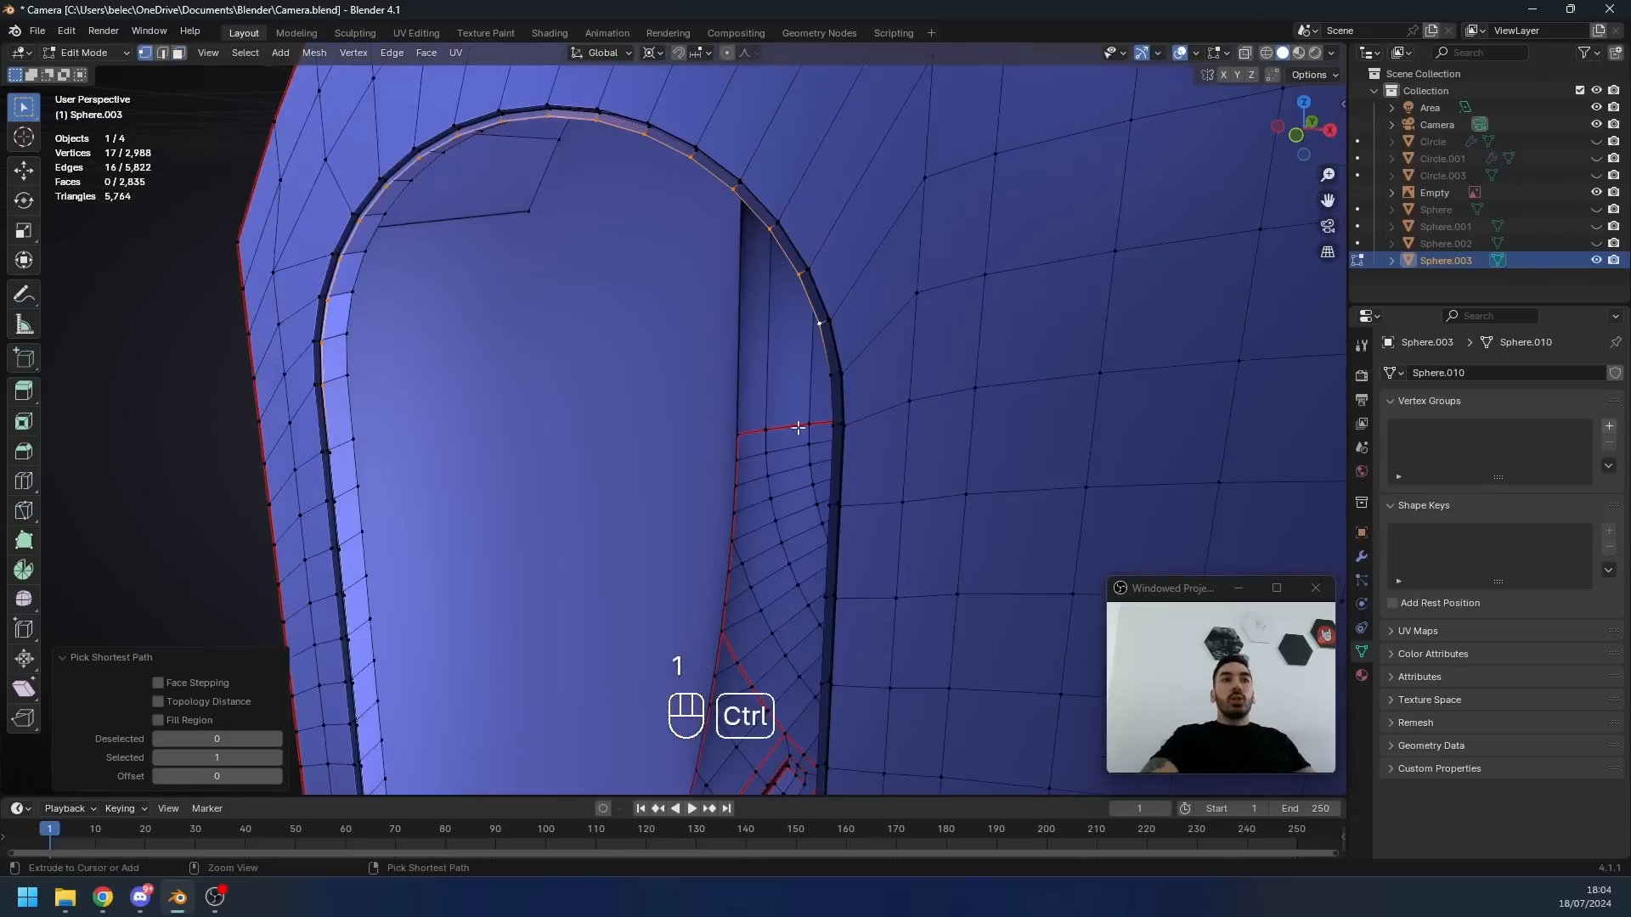
key(shift+d)
right_click(902, 349)
key(p)
click(890, 342)
key(Tab)
right_click(848, 315)
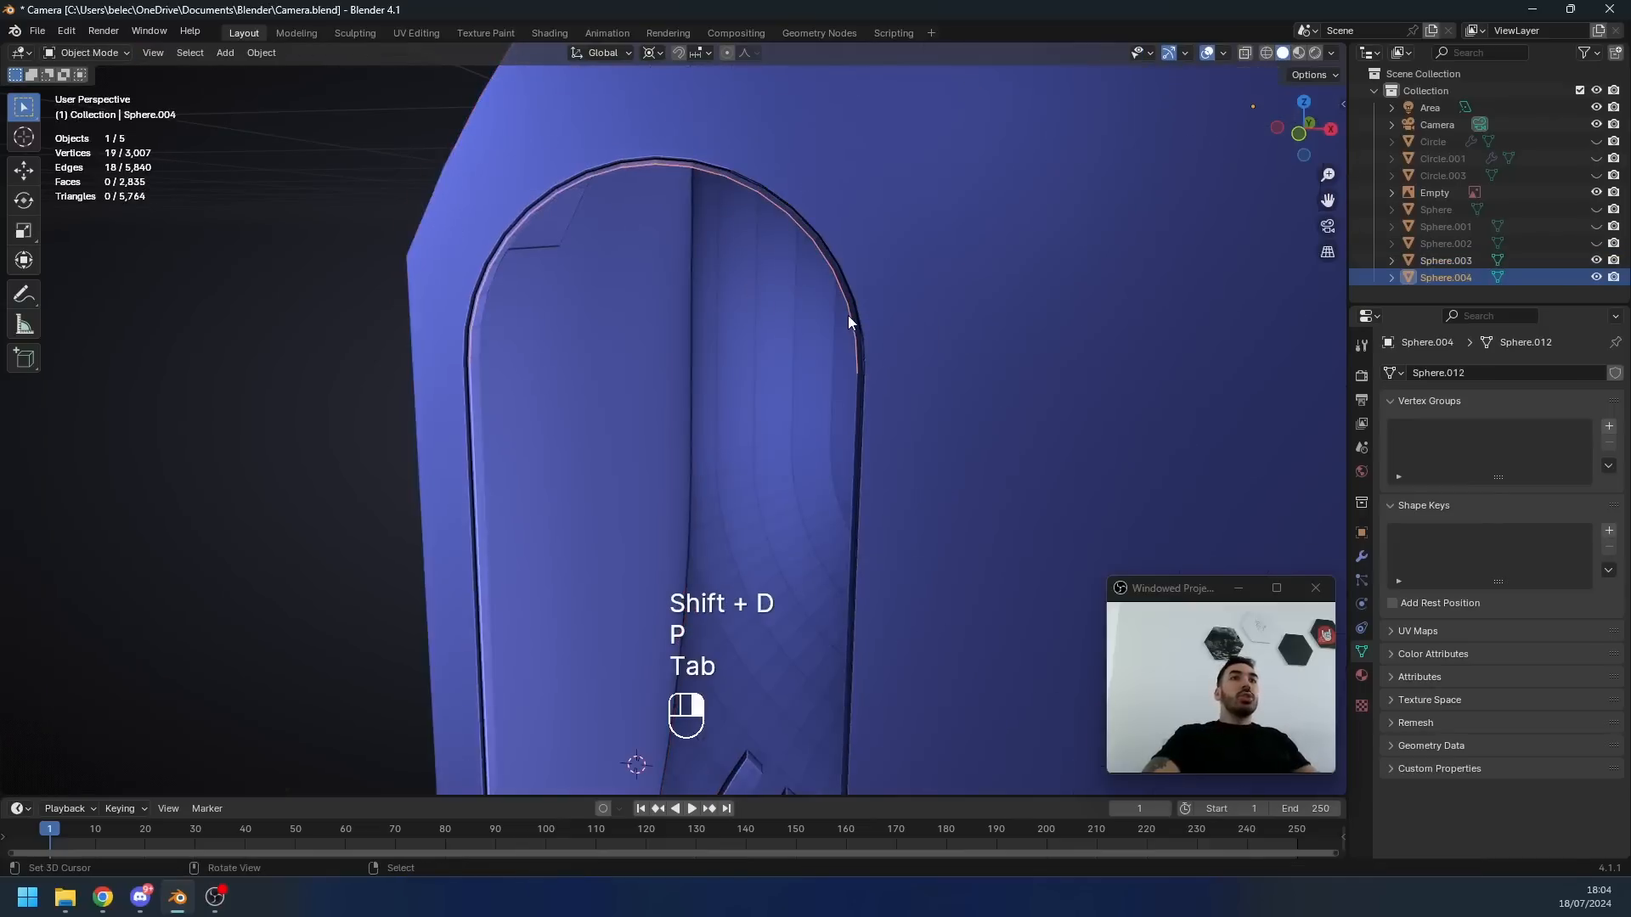
- Snap the 3D cursor to the midpoint between the separated arc's two end vertices
key(Tab)
key(1)
key(a)
key(1)
middle_drag(848, 315, 881, 317)
right_click(639, 358)
click(1087, 378)
- Duplicate the whole arc and rotate the copy 180 degrees around the global Y axis to form a circle
key(a)
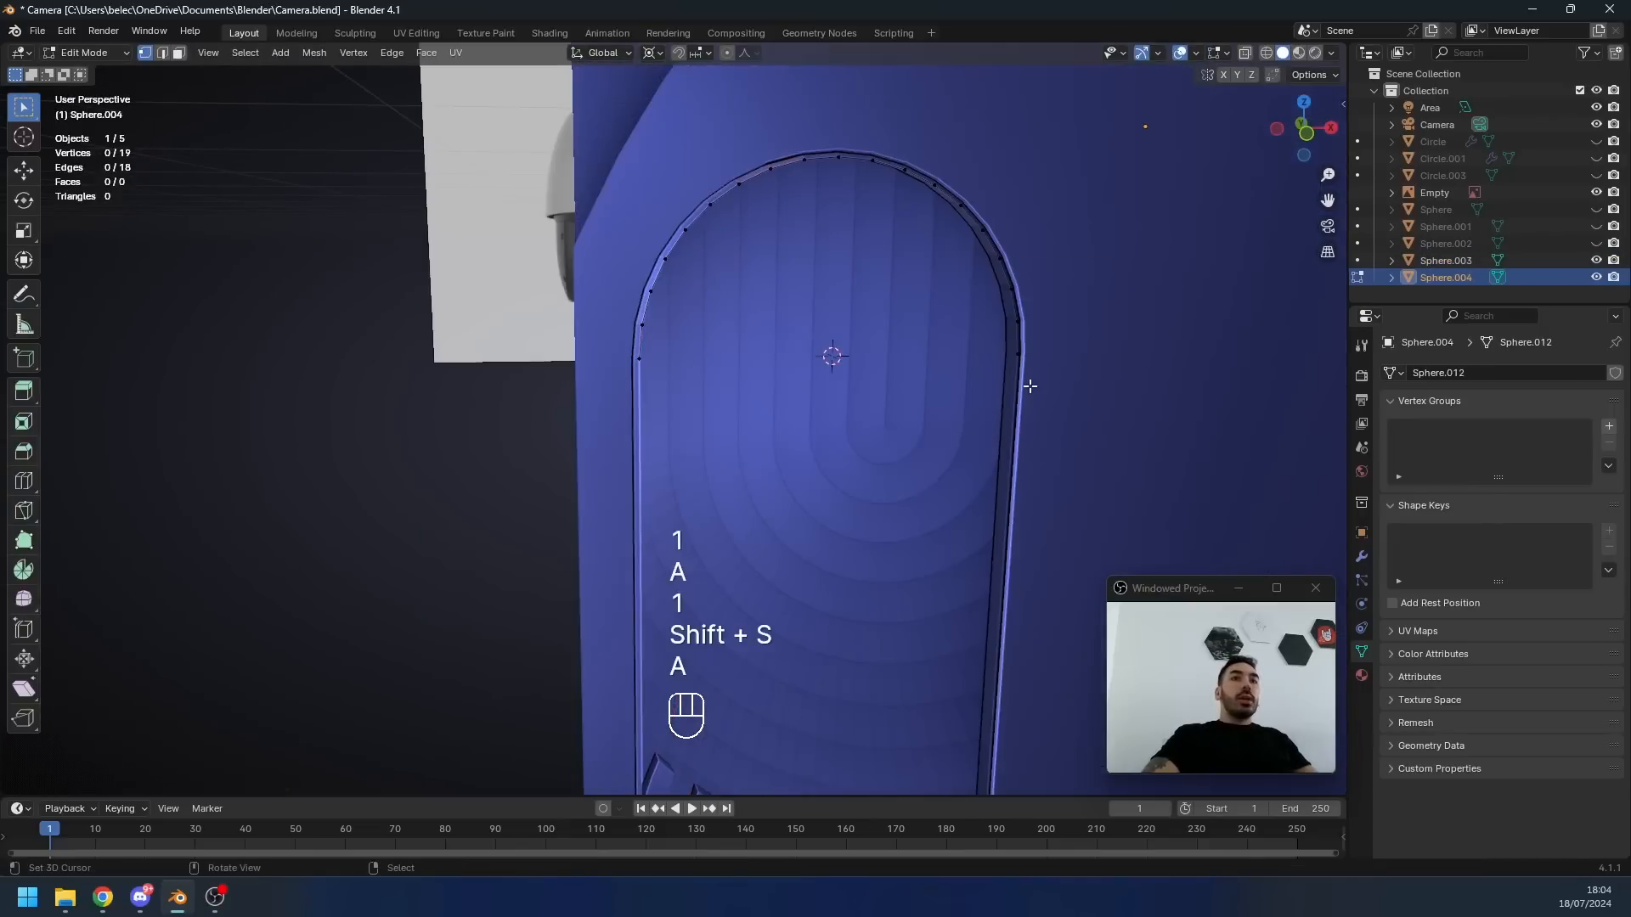
key(a)
key(shift+d)
text(rxy)
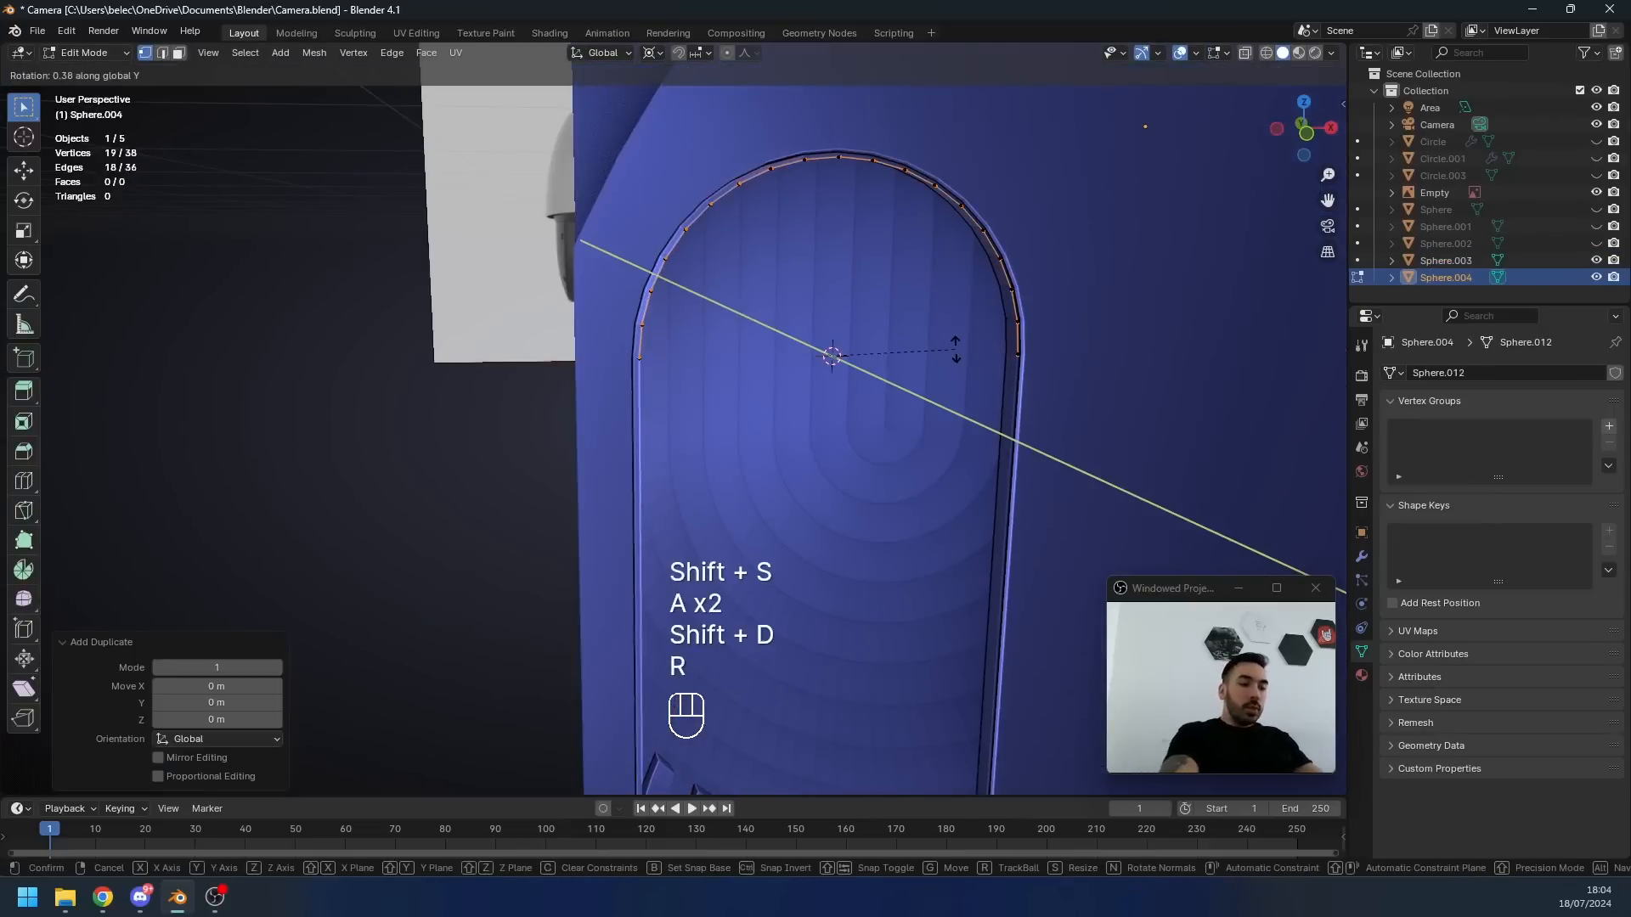
text(180)
key(Return)
- Merge the circle's overlapping vertices and scale the circle down slightly inside the slot's rounded end
key(a)
key(a)
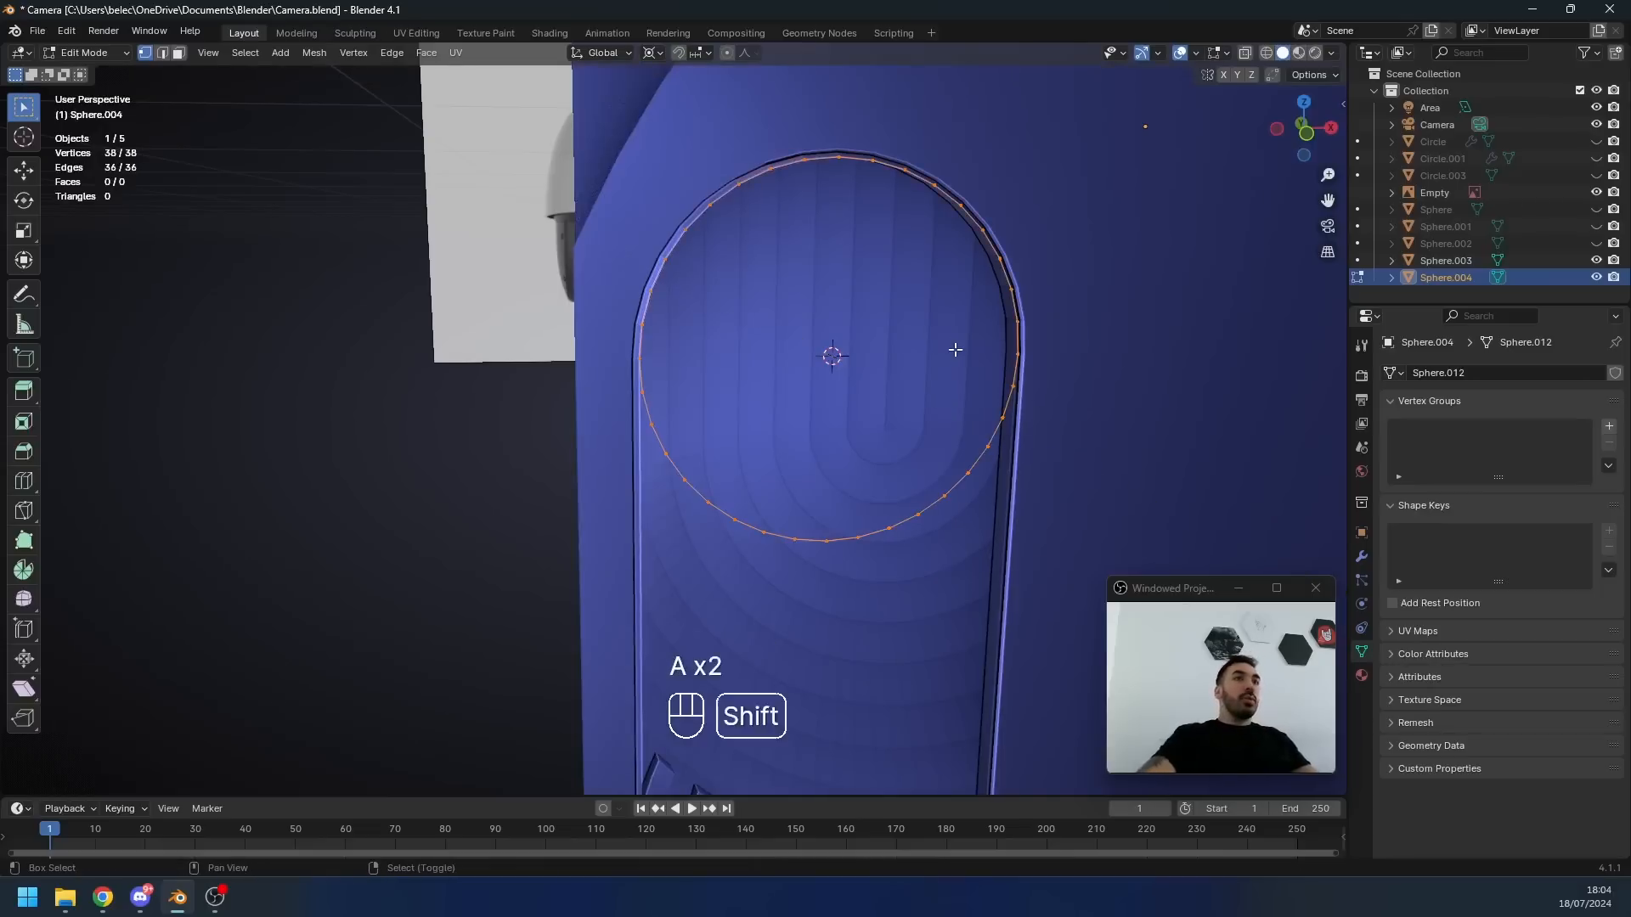
key(shift+w)
key(s)
click(1058, 503)
scroll(910, 419, down, 3)
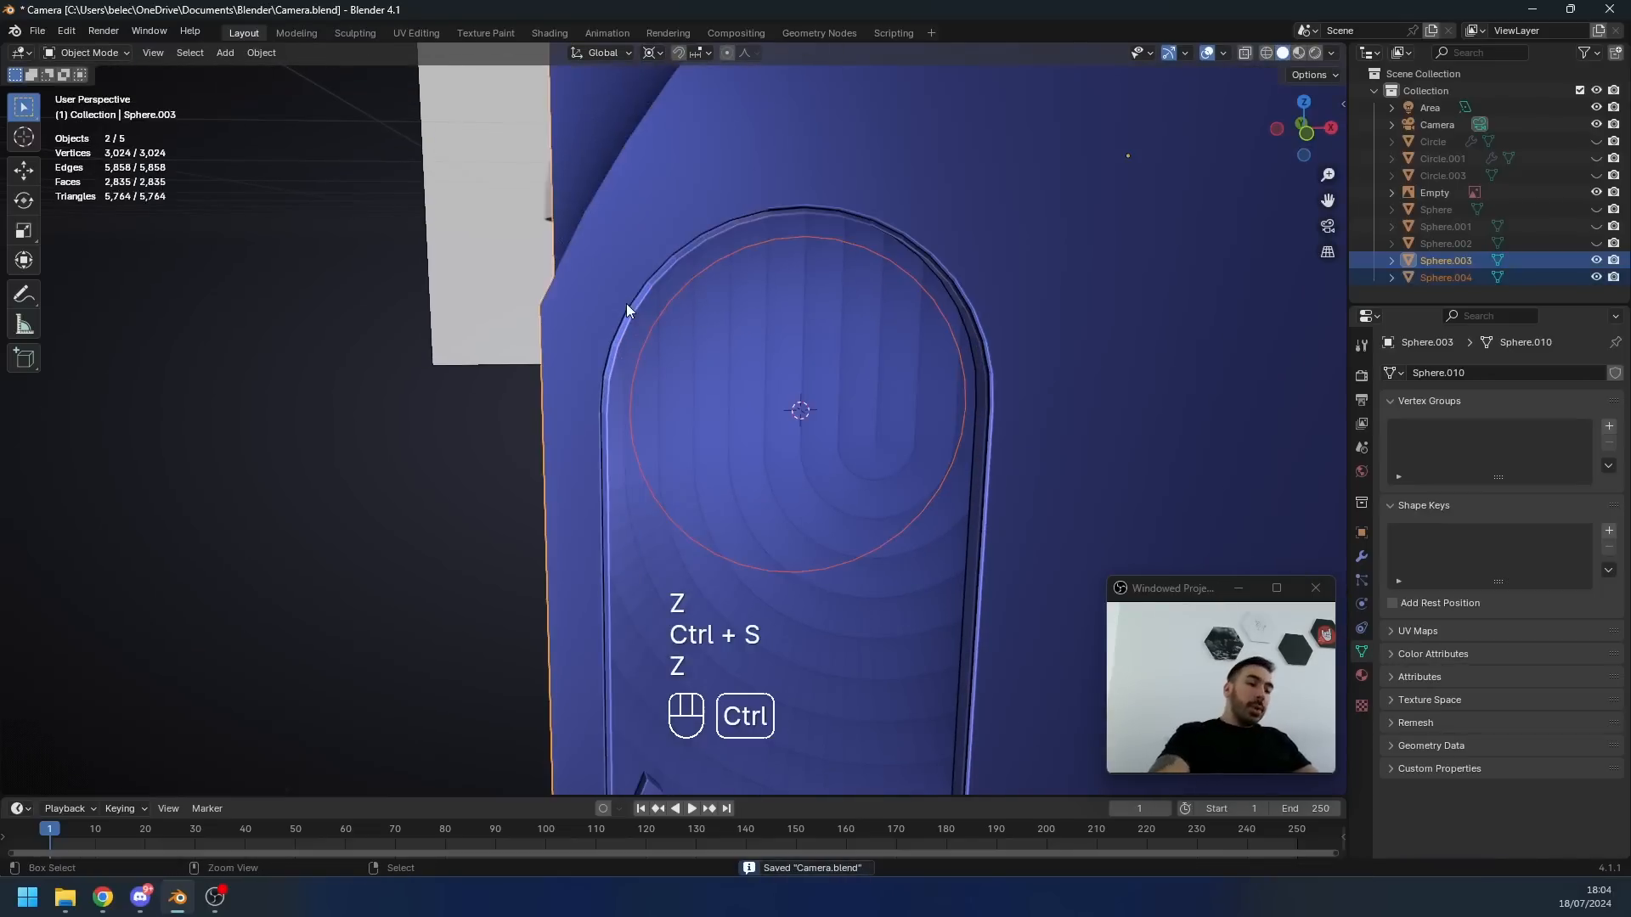
- Join the circle into the camera body mesh and edit the combined mesh in edge selection mode
key(ctrl+j)
key(Tab)
key(1)
key(2)
- Select the circle's upper arc and the slot's matching rounded edge, and bridge them with faces
right_click(631, 402)
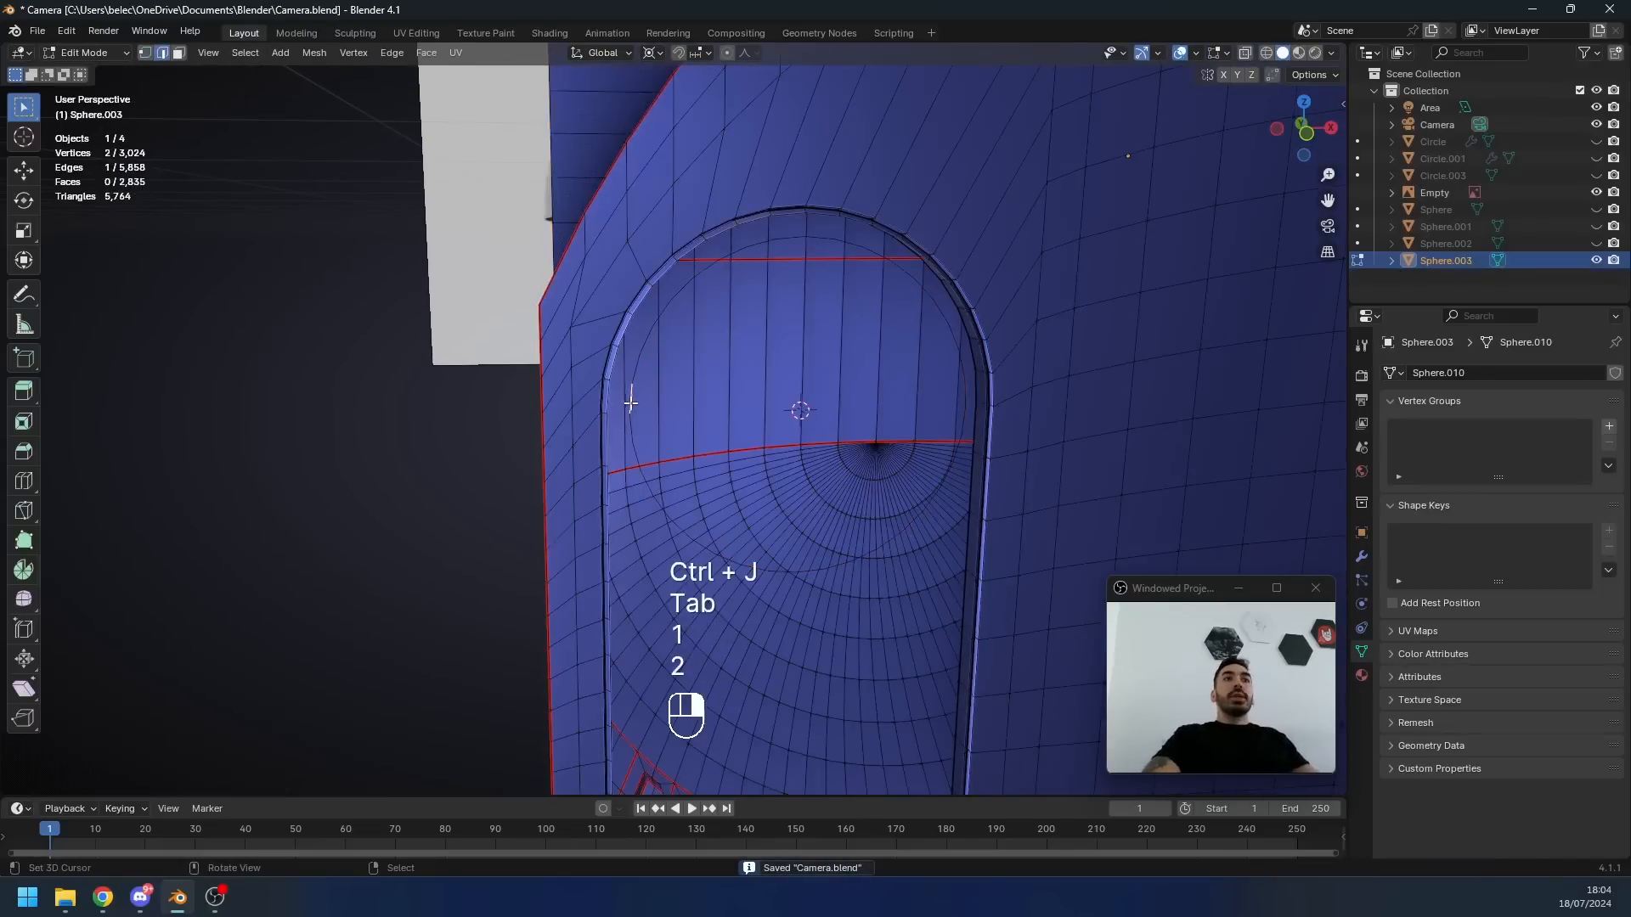
middle_drag(863, 327, 845, 335)
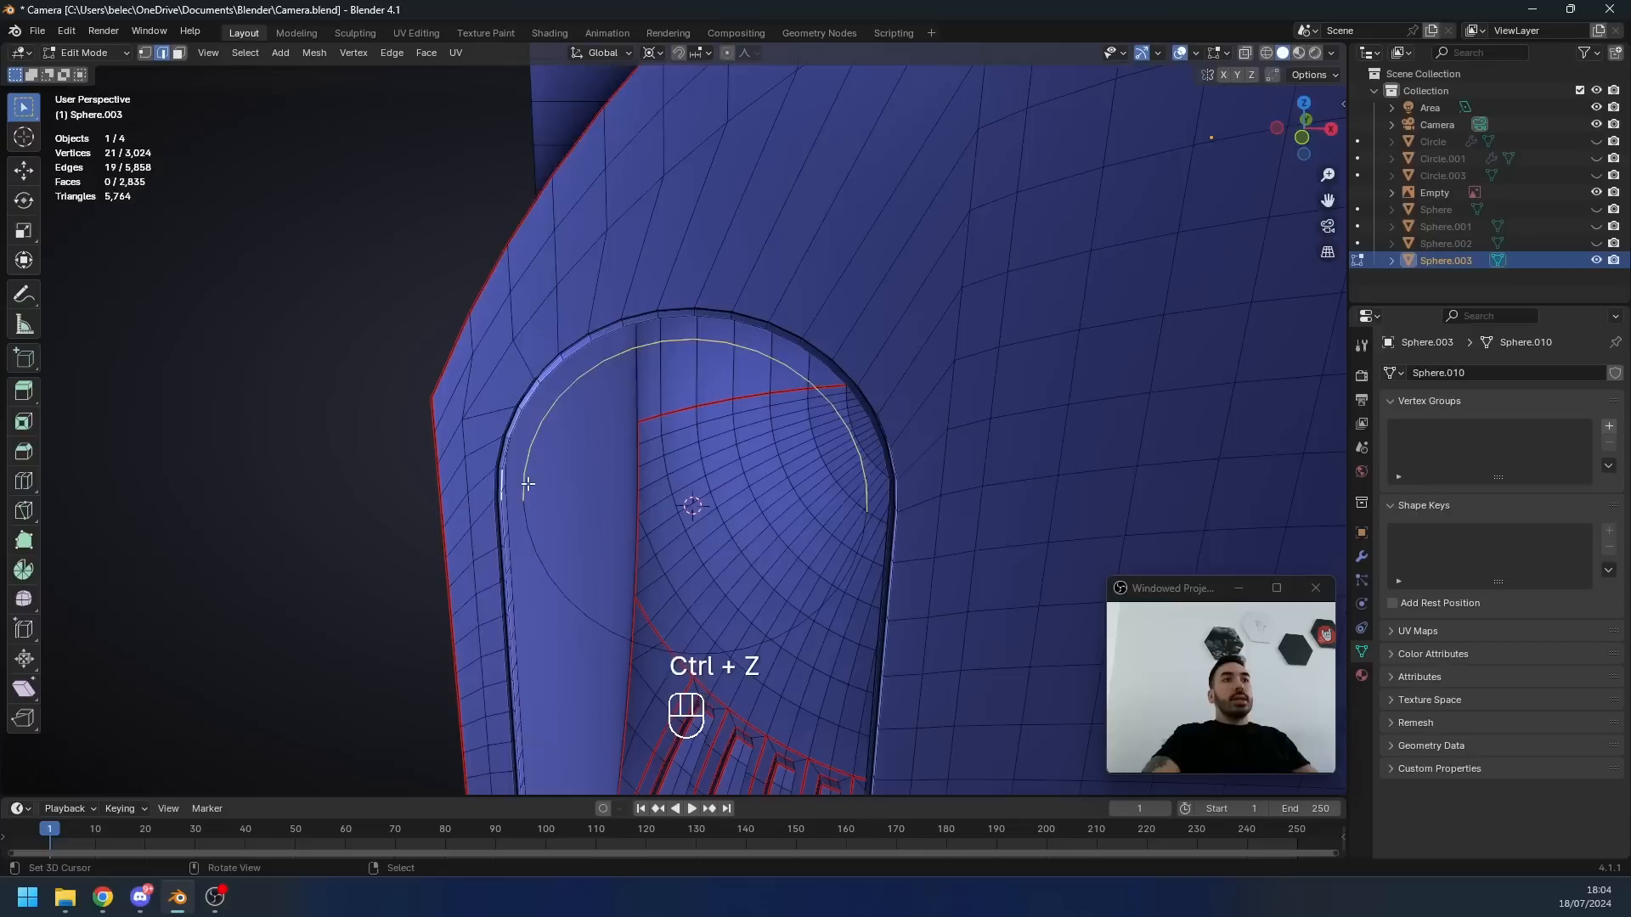
right_click(527, 484)
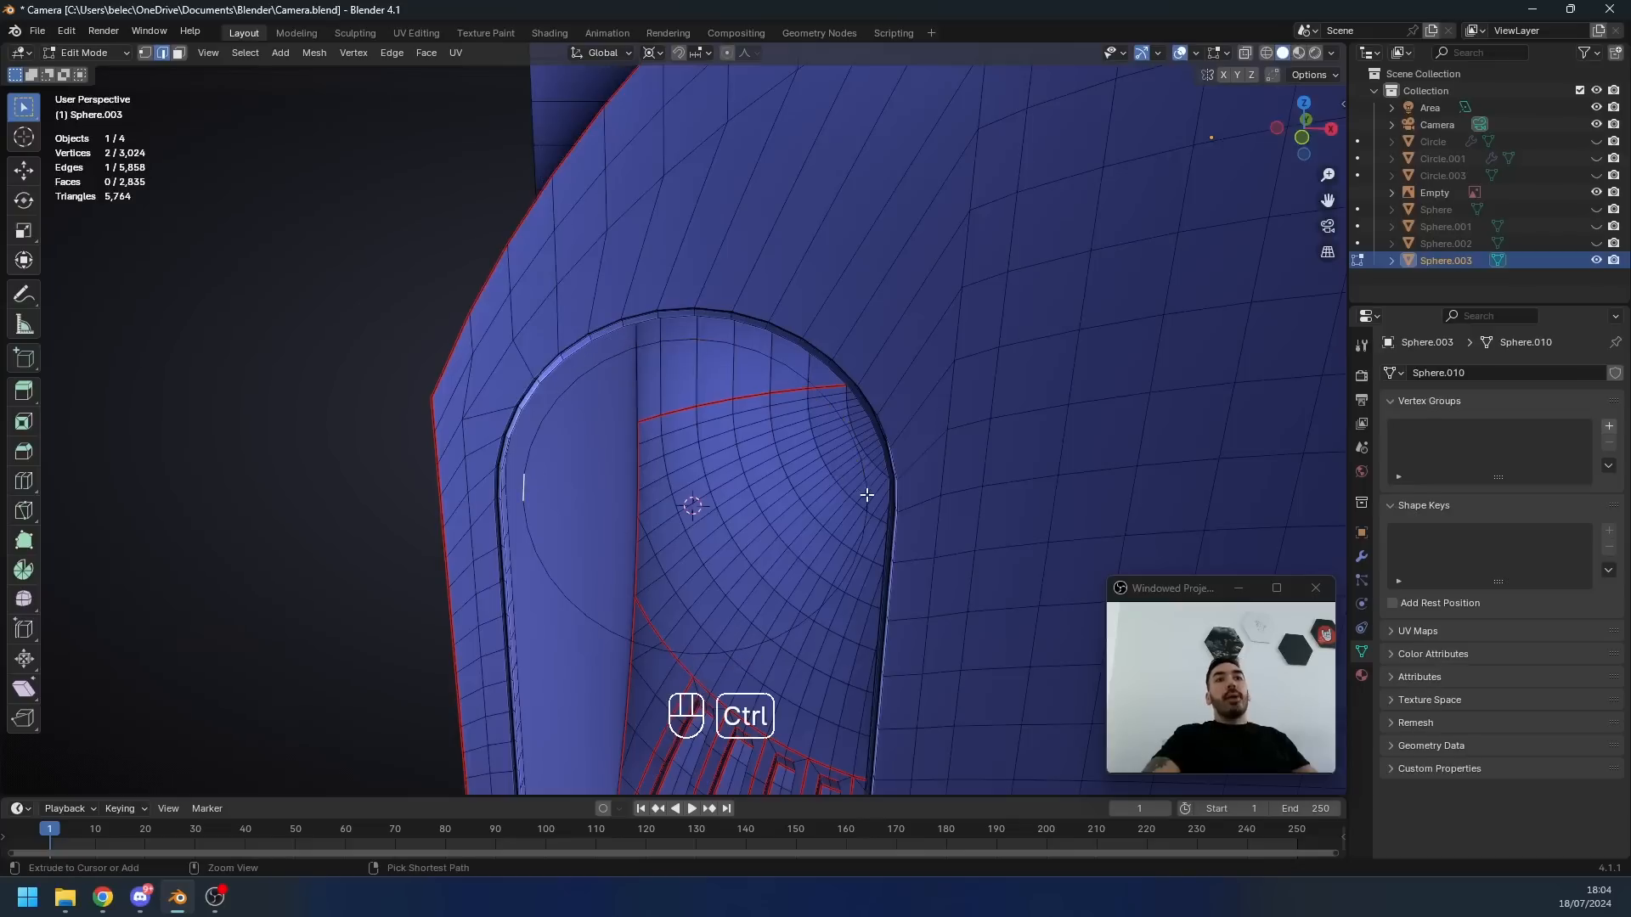
ctrl+right_click(866, 493)
shift+right_click(888, 488)
shift+right_click(500, 489)
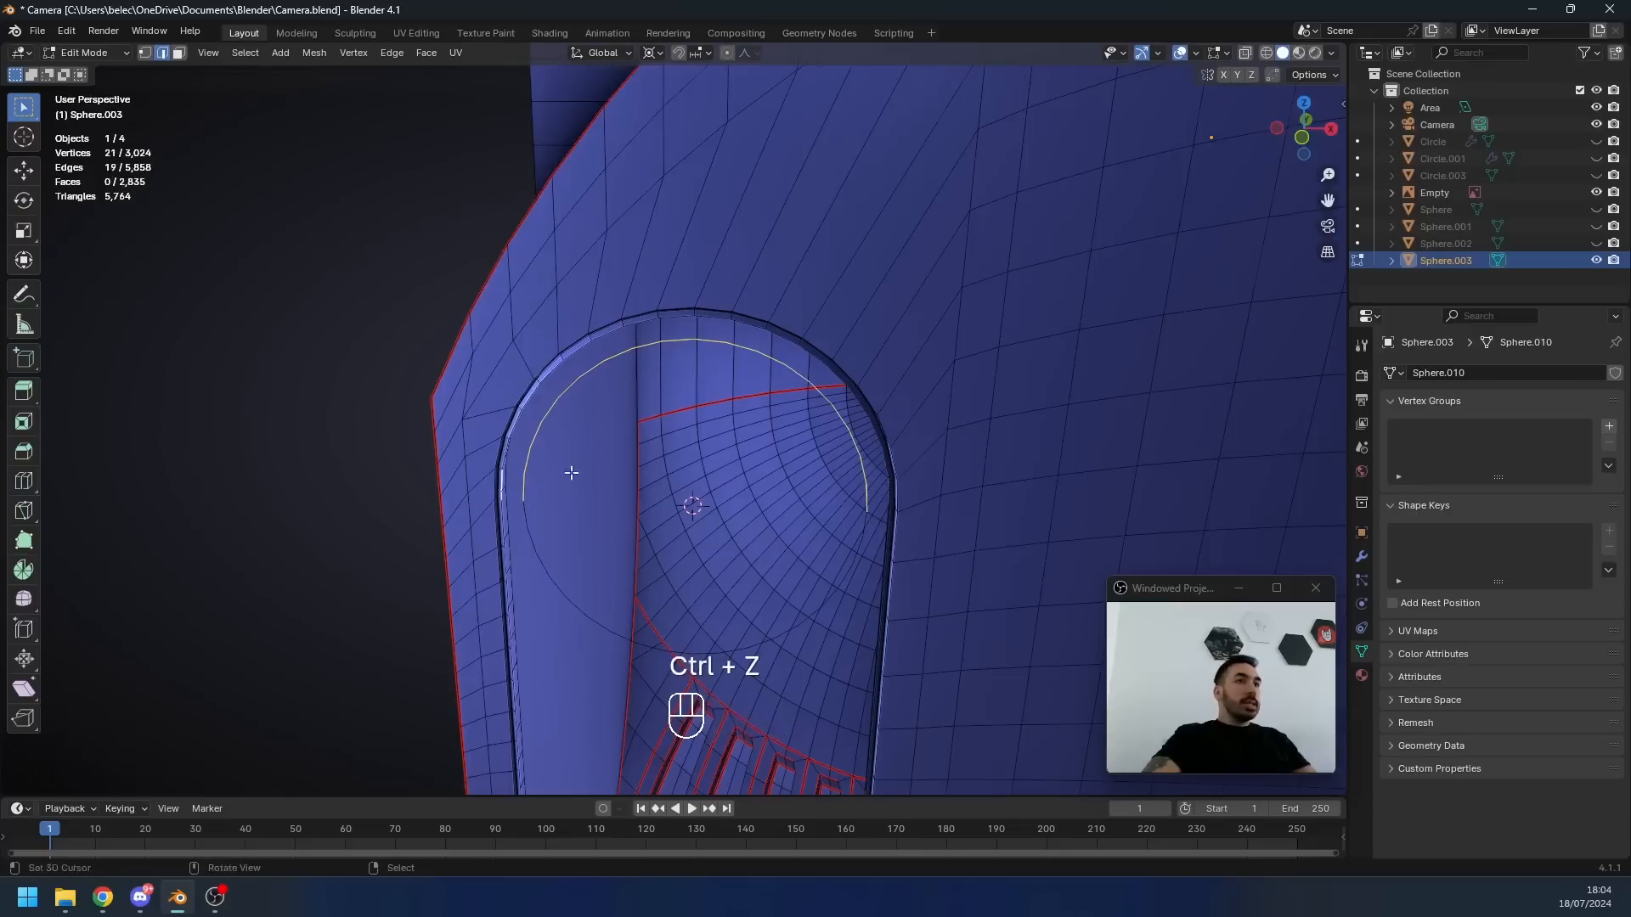
middle_drag(572, 473, 754, 413)
scroll(754, 412, up, 2)
ctrl+right_click(1099, 447)
scroll(786, 352, up, 2)
key(w)
middle_drag(1099, 448, 699, 390)
click(787, 352)
click(782, 365)
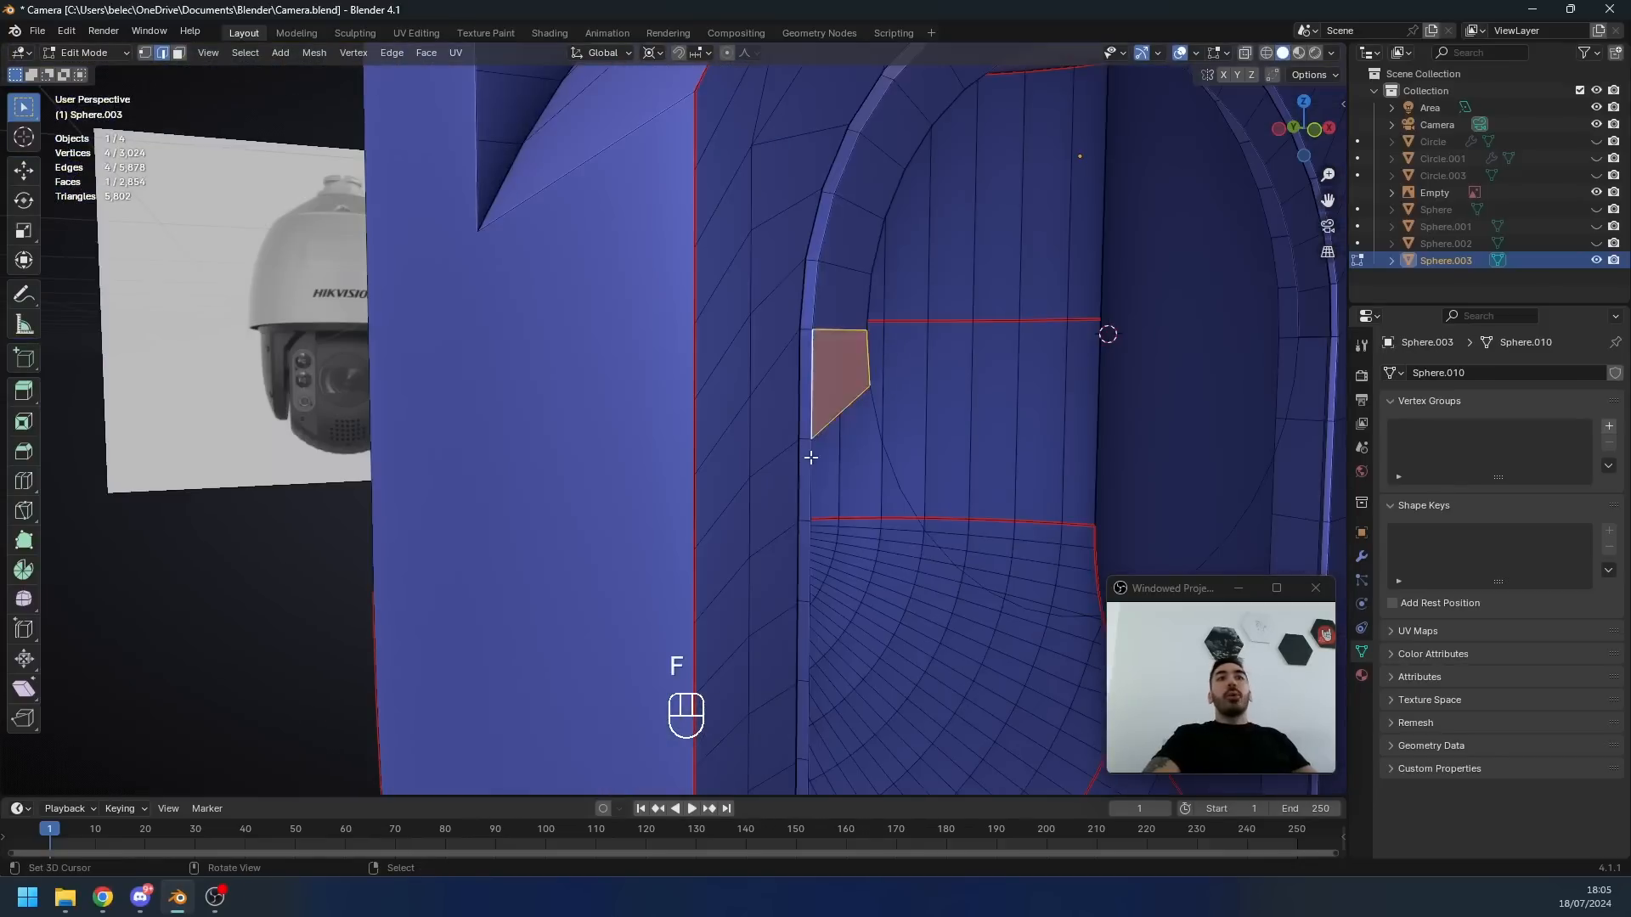
- Fill faces between the circle's lower side edges and the slot's straight sides to extend the bridged band
right_click(871, 413)
shift+right_click(872, 413)
key(f)
right_click(888, 472)
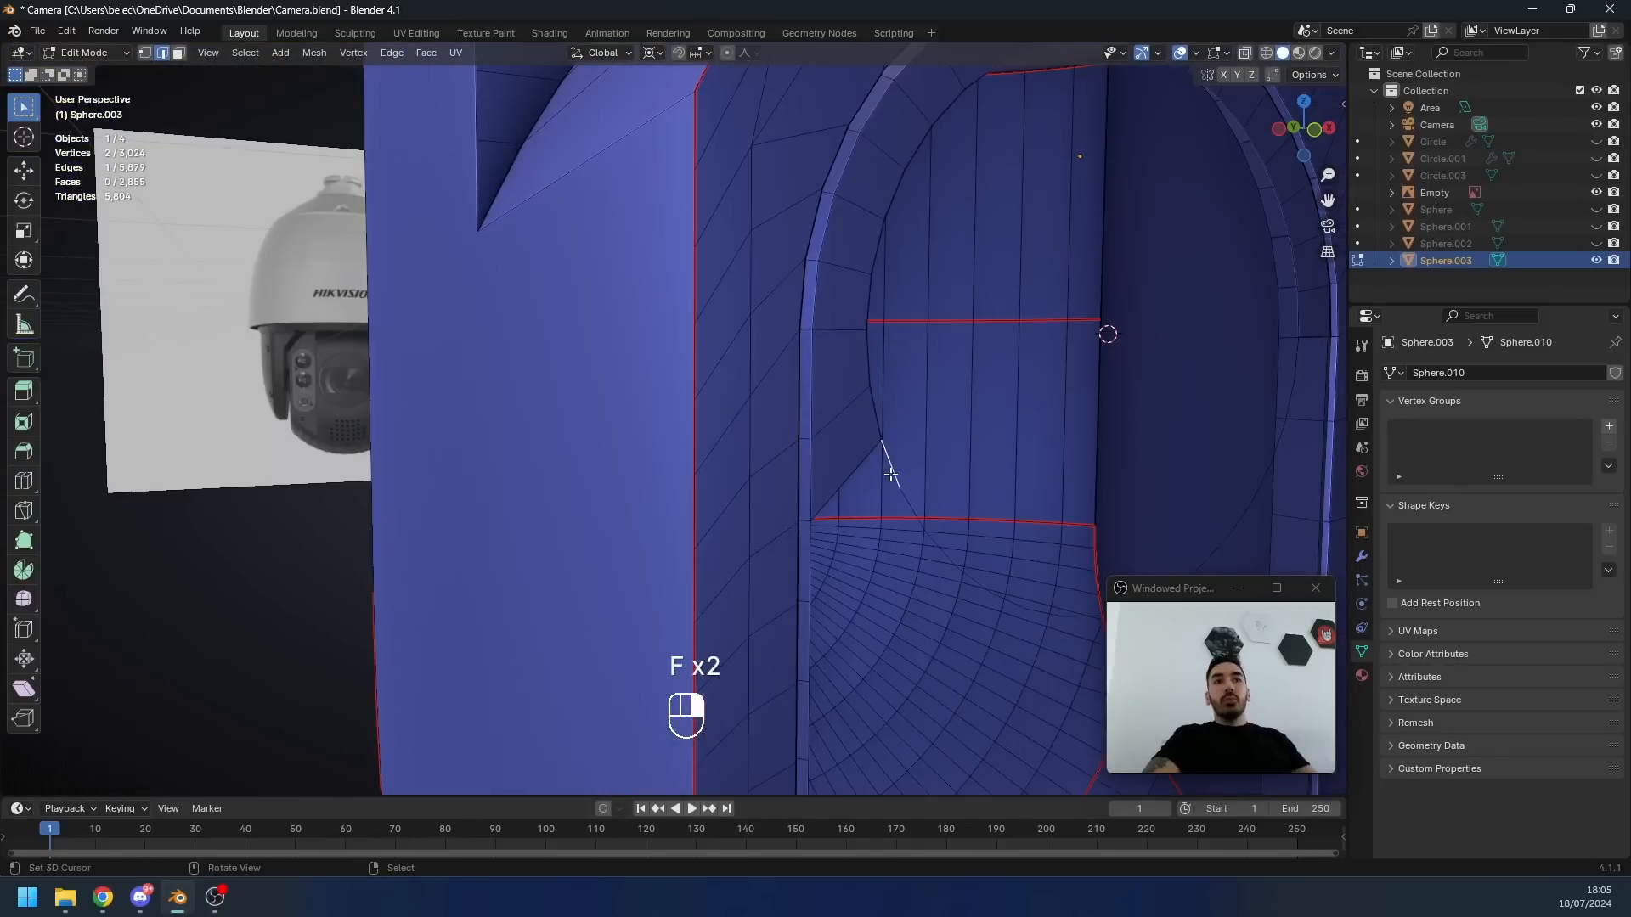
shift+right_click(812, 549)
key(f)
- Select the full circle loop and snap the 3D cursor to its center
middle_drag(994, 482, 892, 472)
right_click(819, 407)
alt+shift+right_click(546, 368)
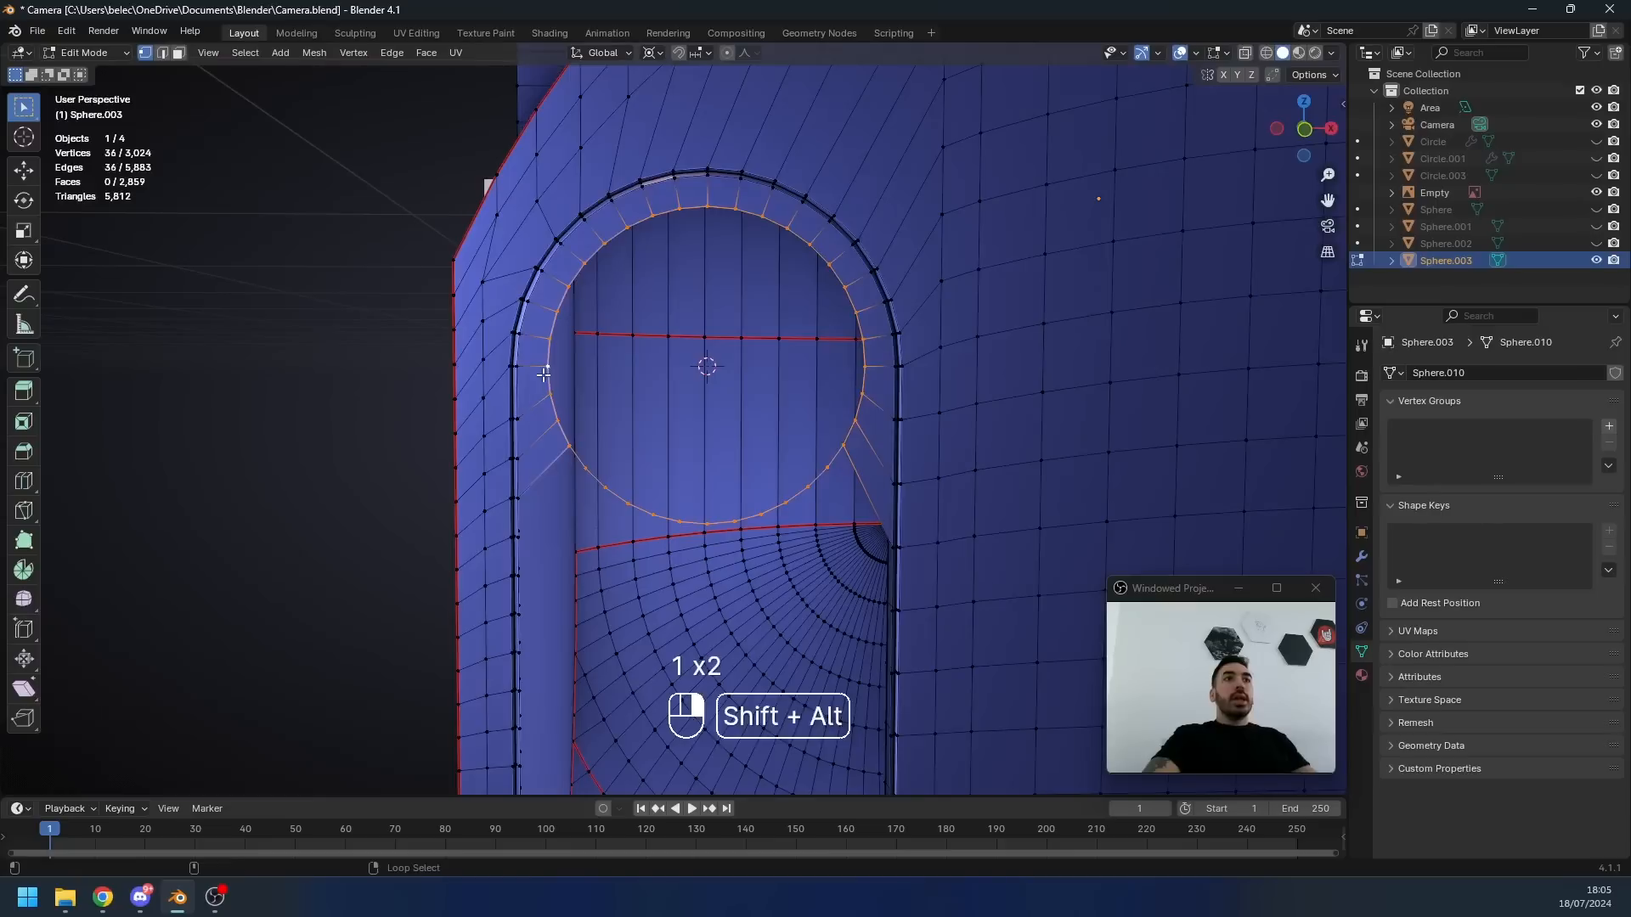
key(shift+s)
click(869, 372)
- Try to extrude the circle's open lower arc and scale it outward by about 1.3
scroll(581, 498, up, 2)
key(1)
right_click(557, 497)
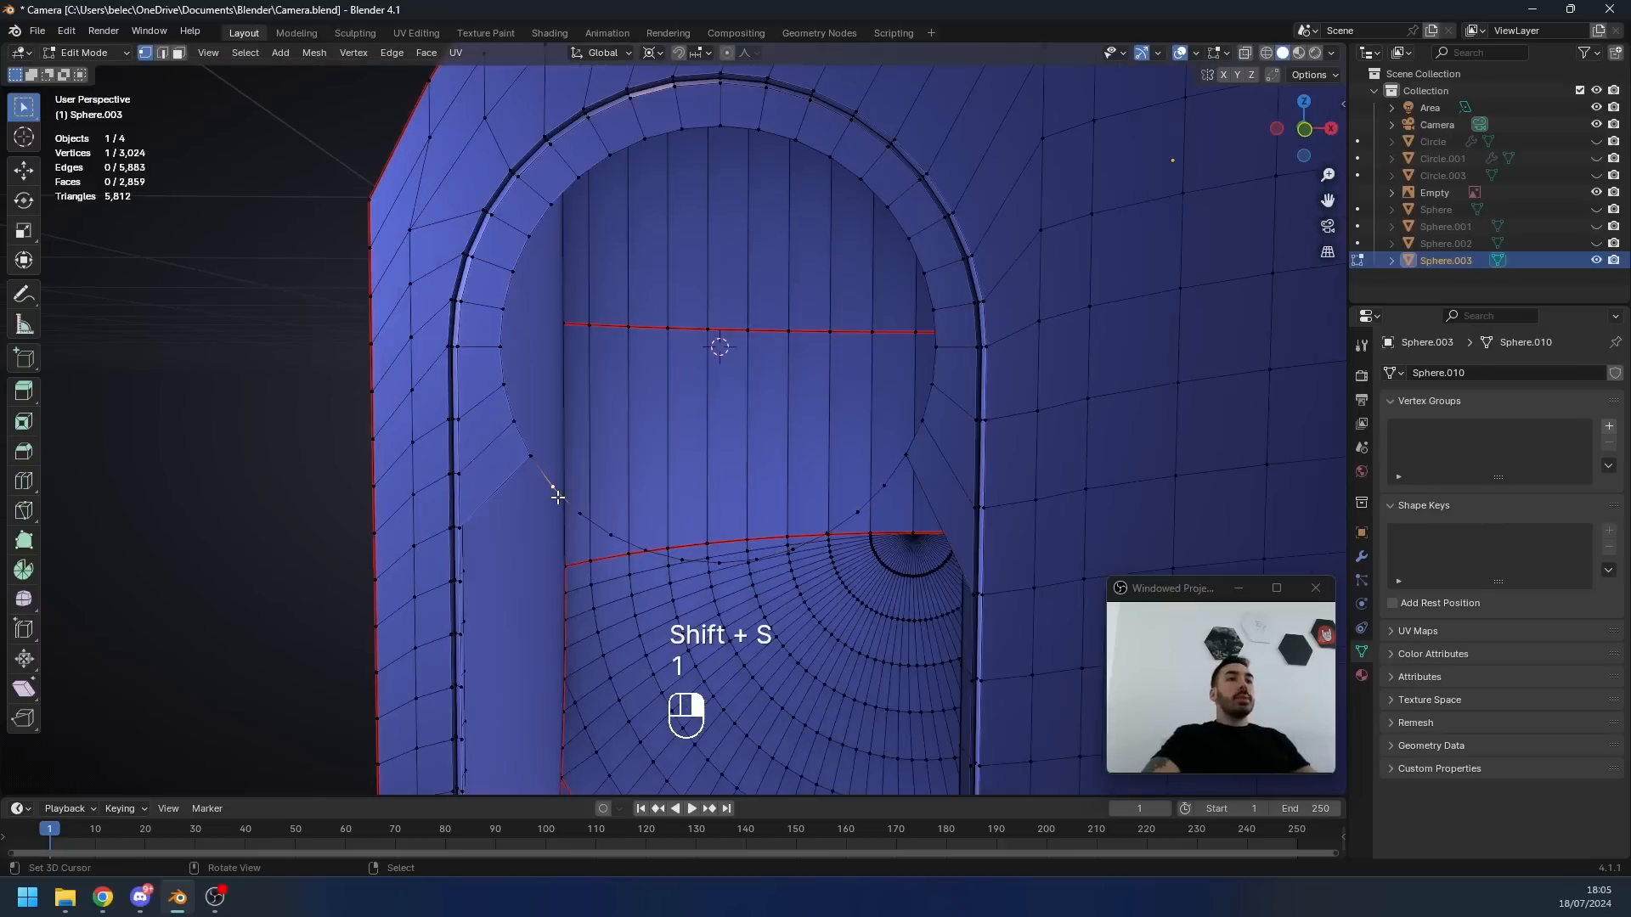
ctrl+right_click(865, 497)
scroll(865, 501, down, 3)
key(e)
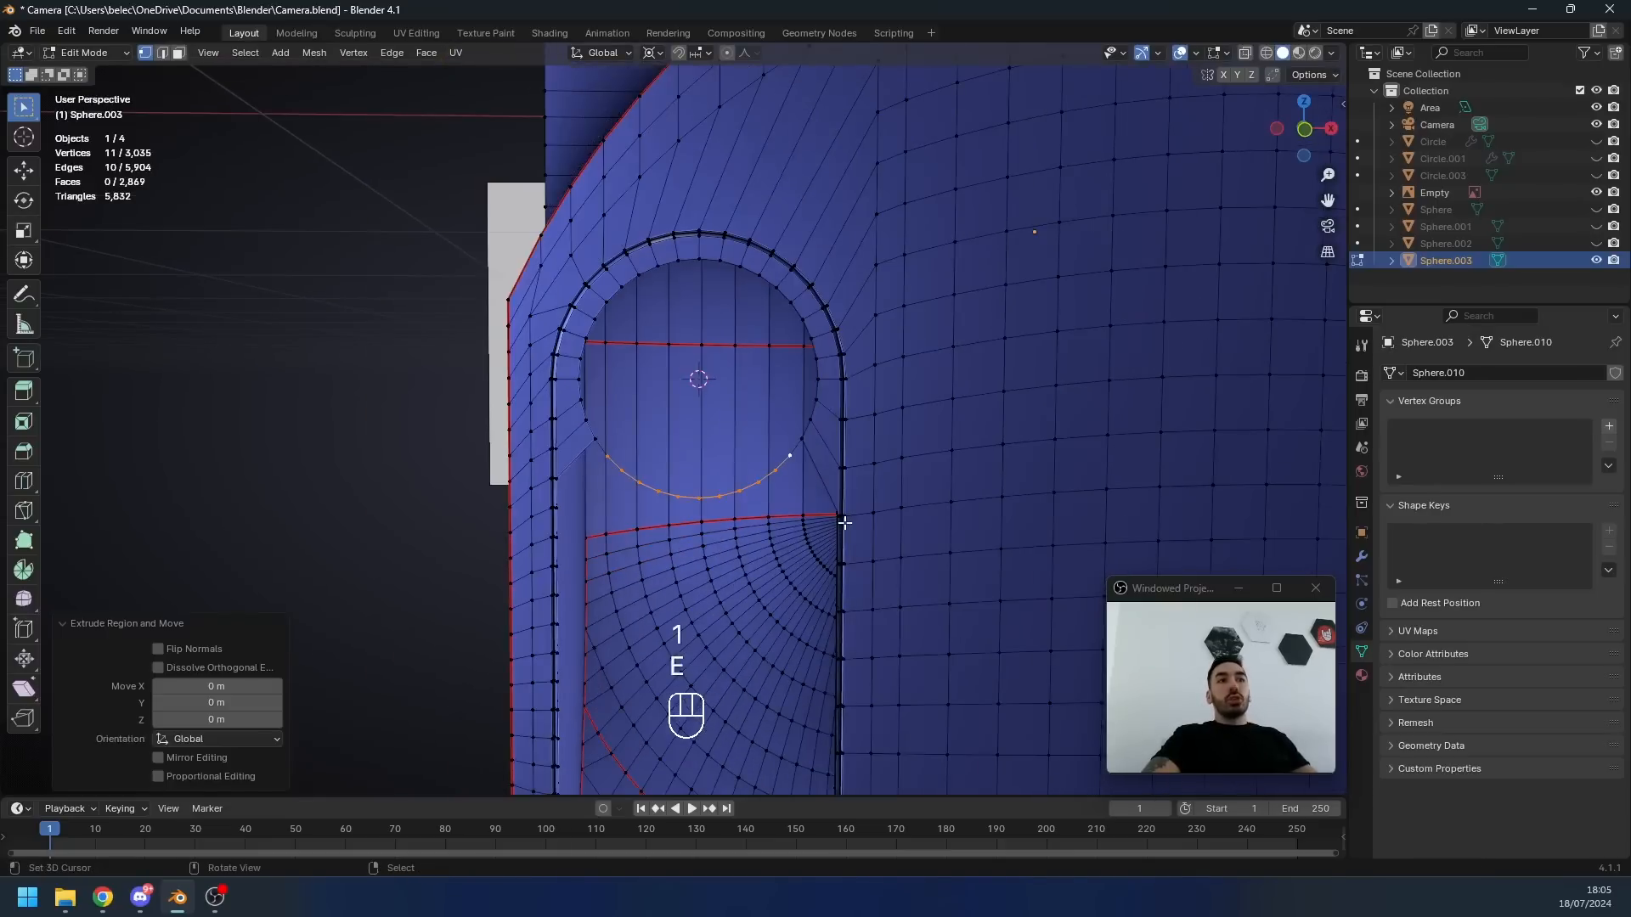
key(s)
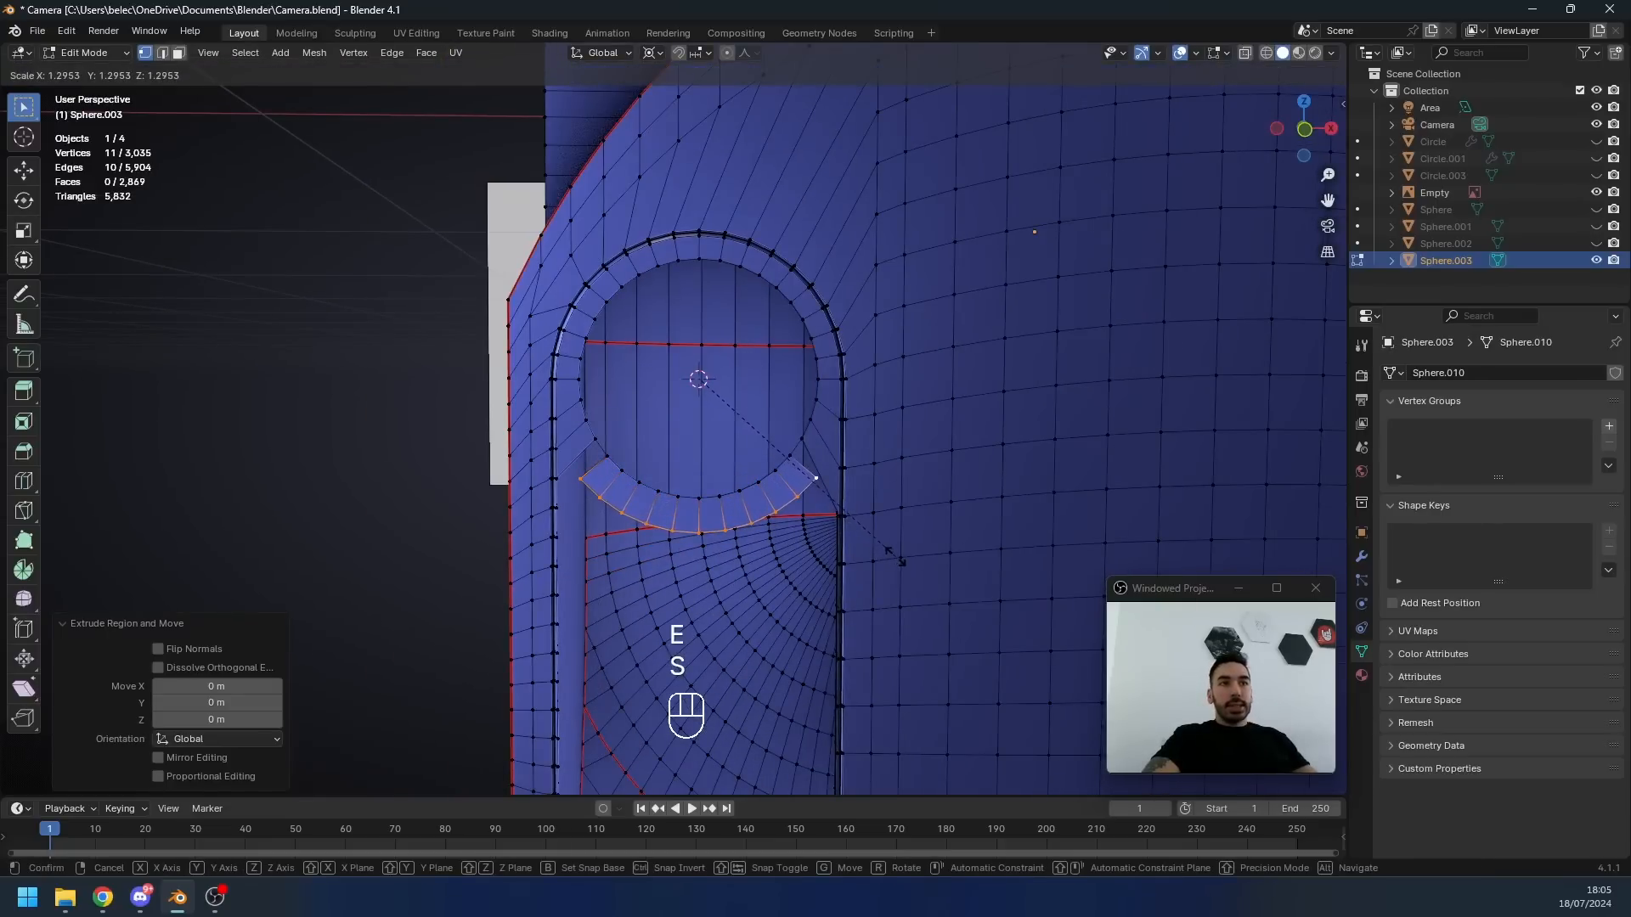
click(897, 556)
- Try adding one centered loop cut through the band of faces around the circle
scroll(1144, 476, up, 3)
key(a)
key(a)
key(2)
key(x)
key(ctrl+r)
click(941, 446)
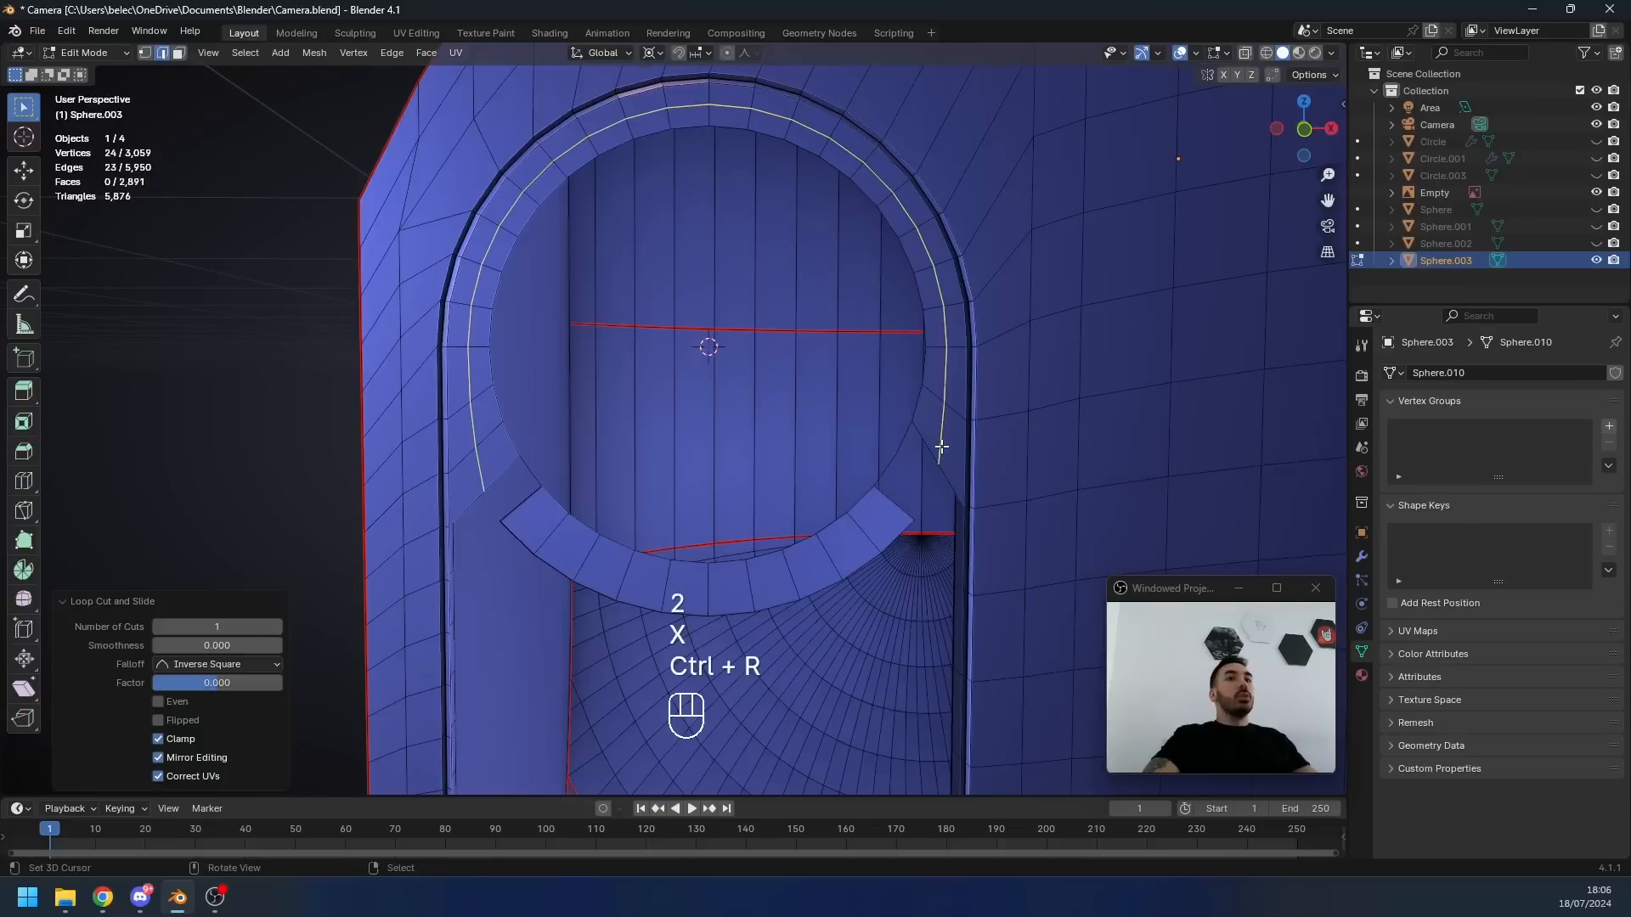
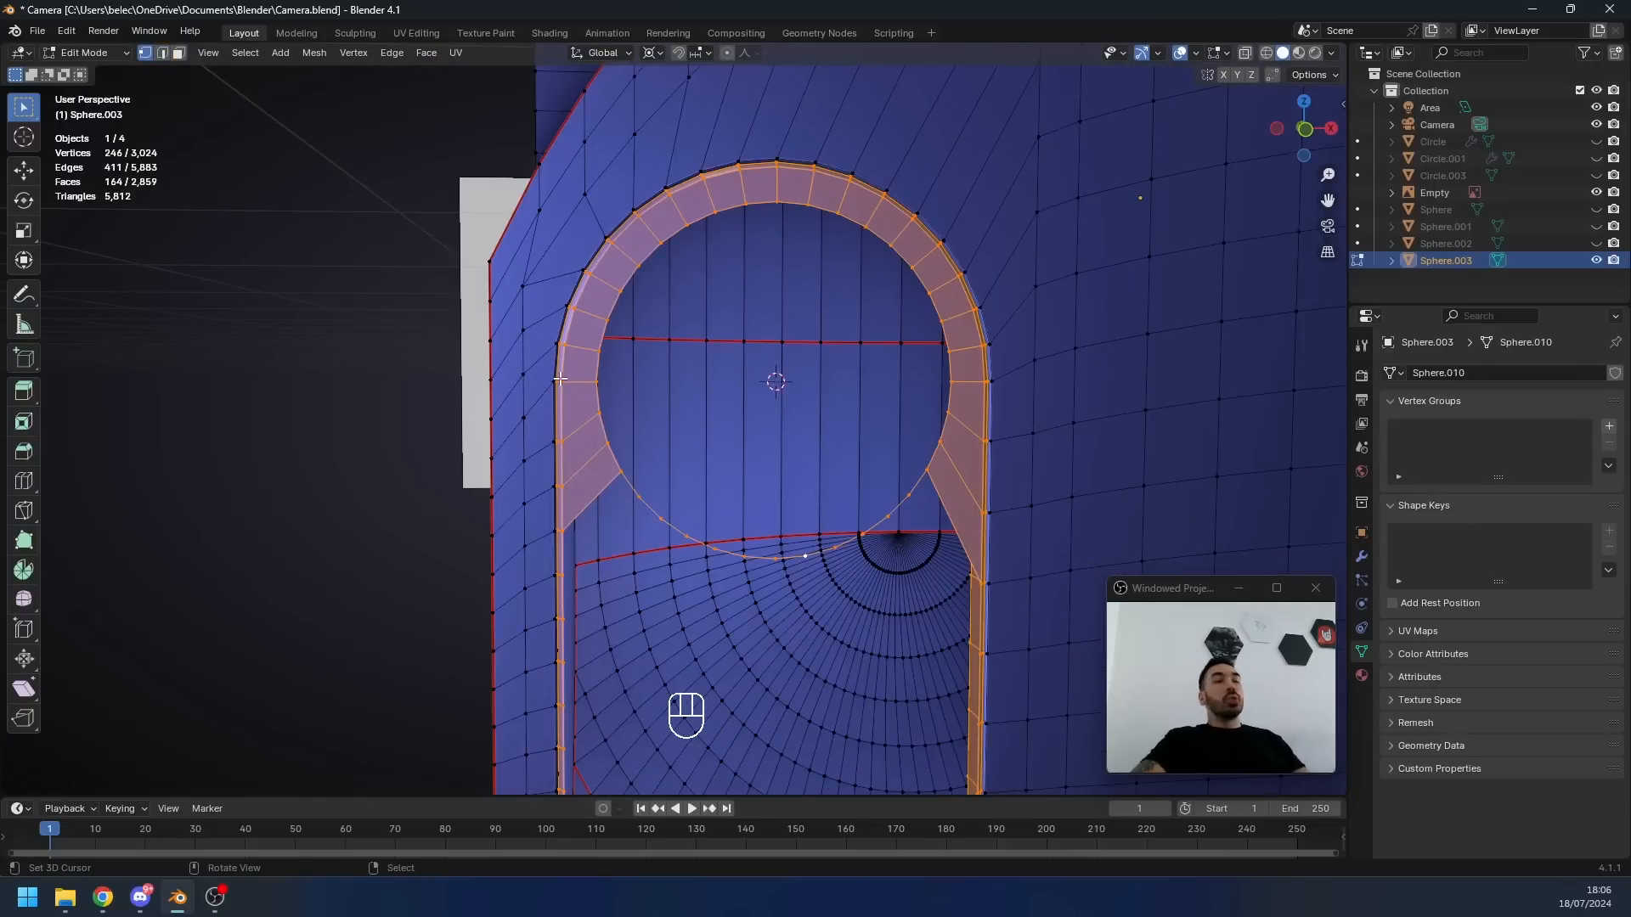
- Separate the slot's selected inner ring and circle into their own object and return to Object Mode
scroll(607, 397, up, 2)
scroll(577, 444, down, 5)
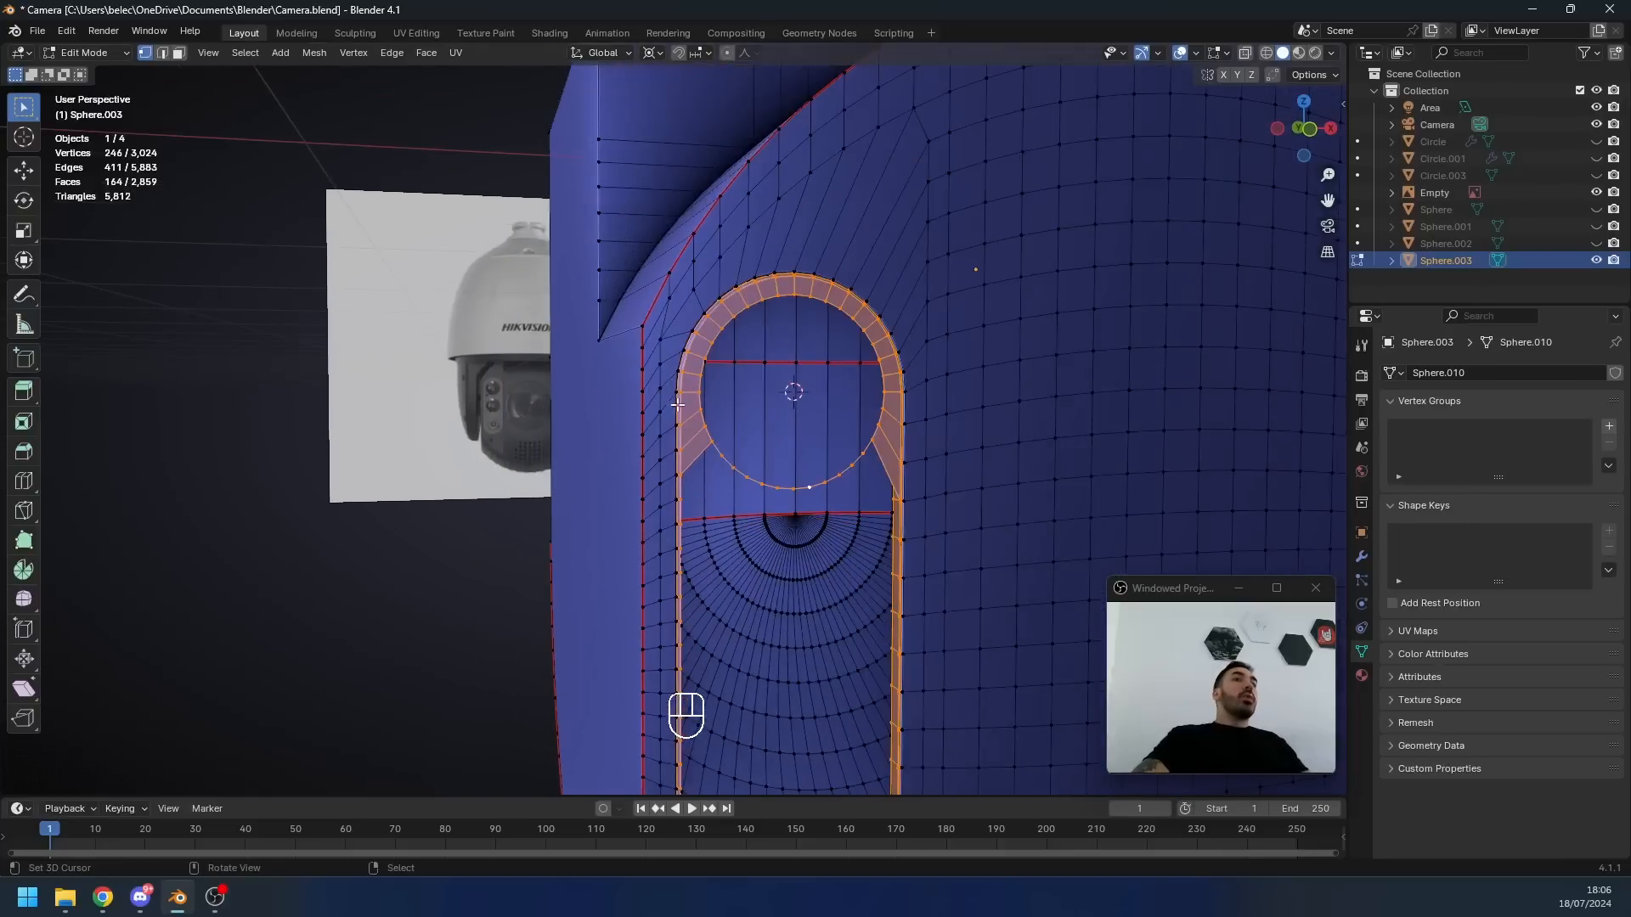
key(g)
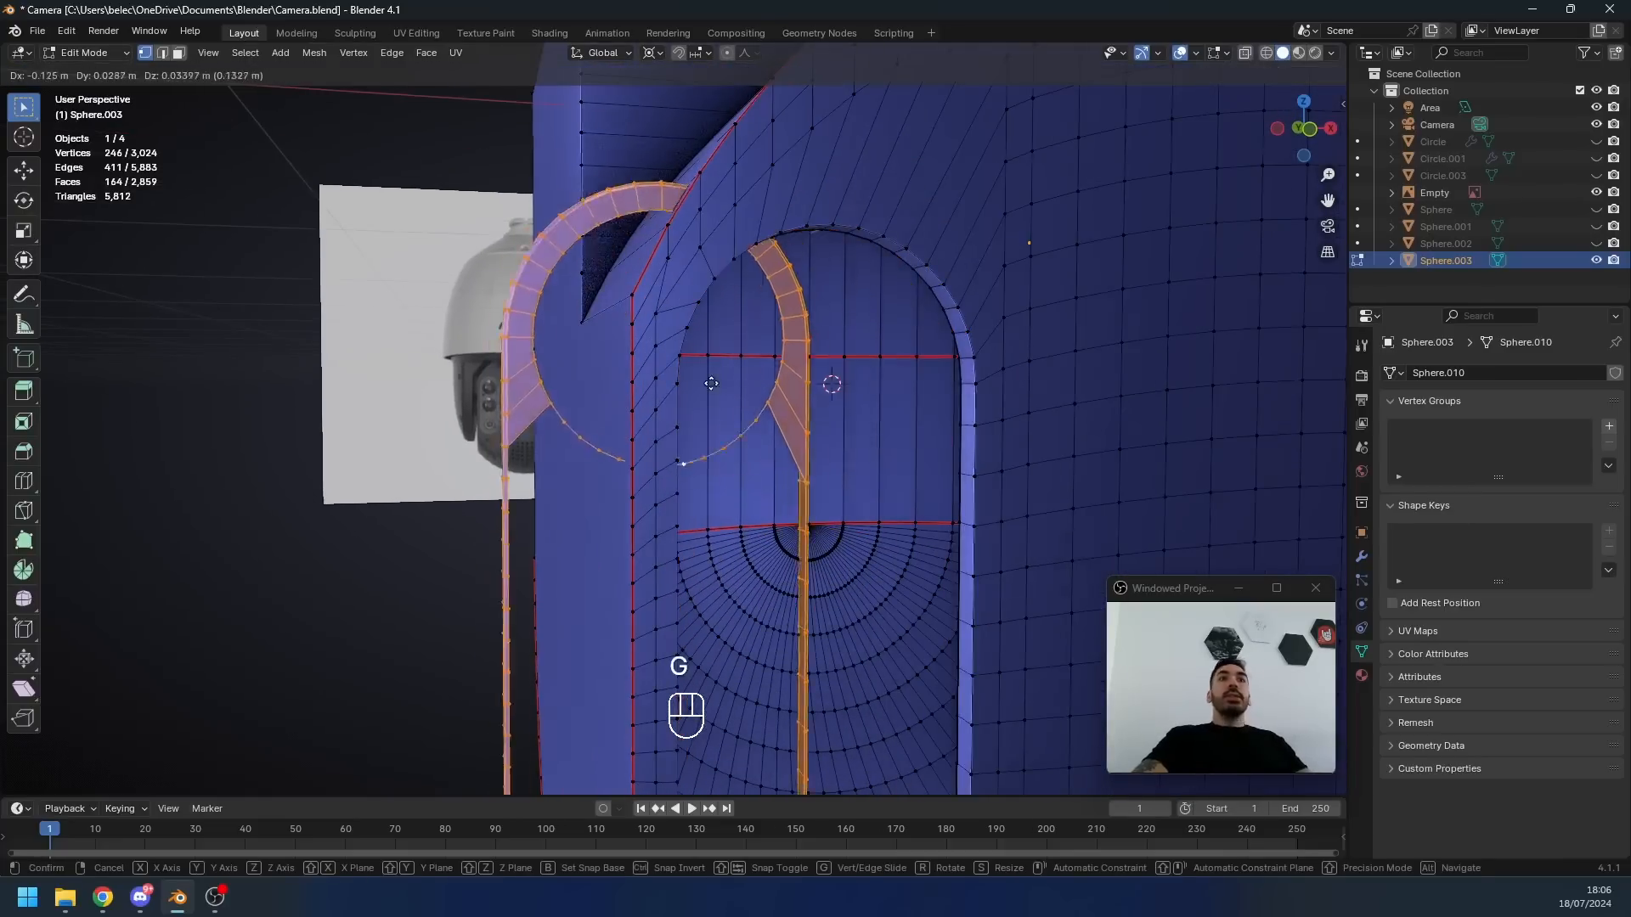
click(948, 434)
key(p)
click(923, 418)
key(Tab)
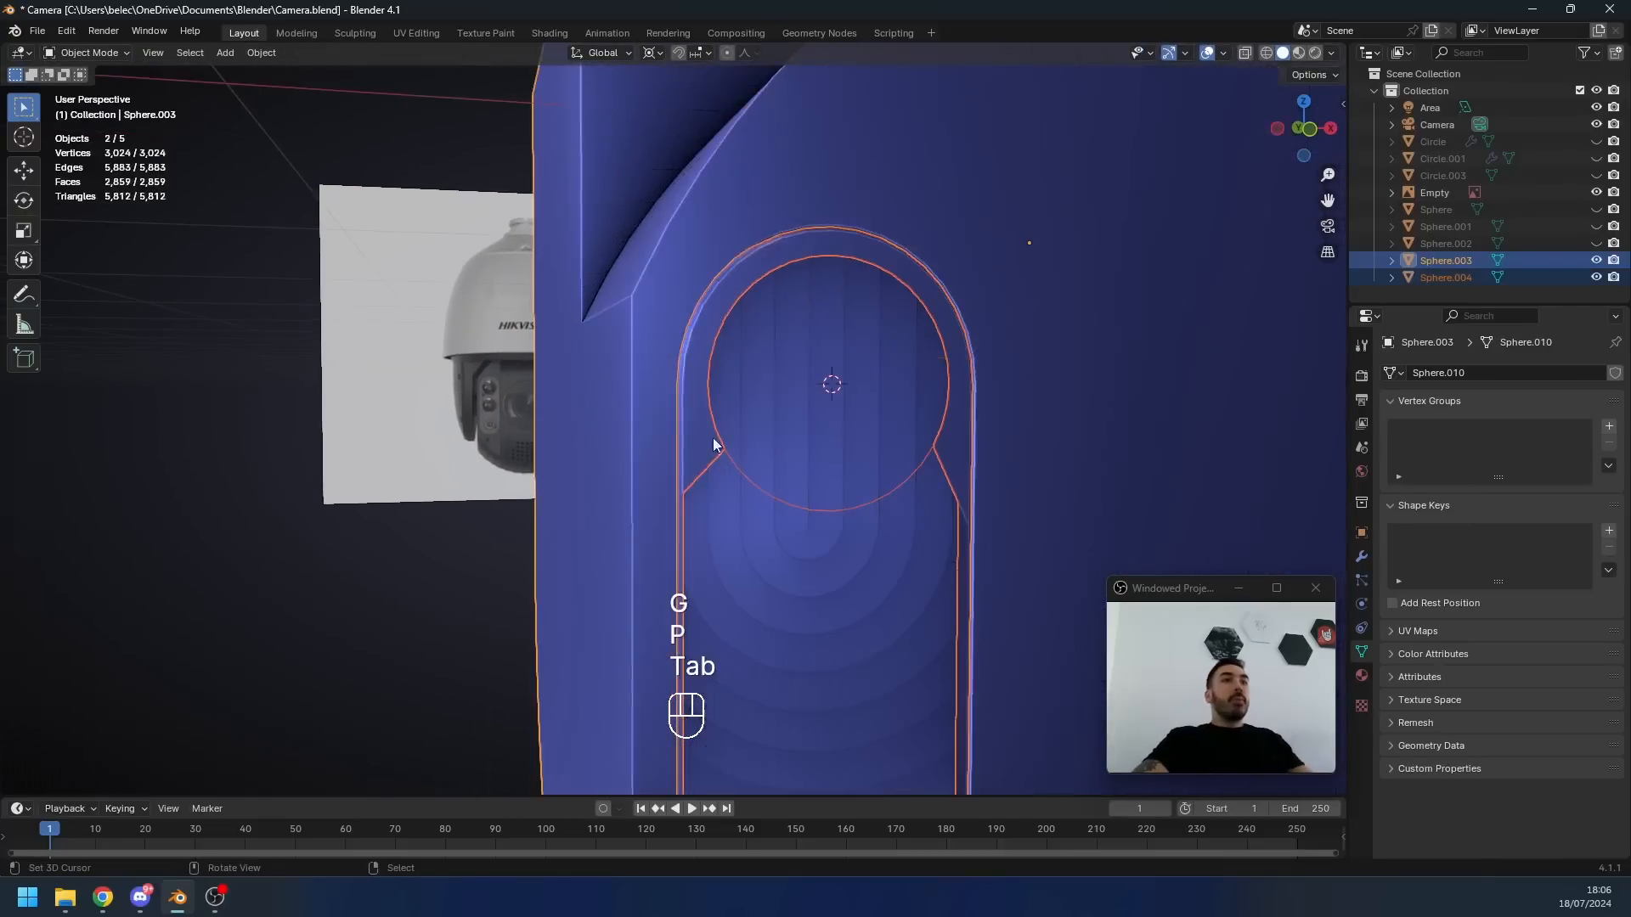
- Edit the separated ring and snap the 3D cursor to the circle vertex just below the leftmost point
right_click(700, 439)
right_click(698, 439)
key(Tab)
key(1)
scroll(701, 442, up, 4)
key(a)
shift+middle_drag(722, 437, 642, 402)
key(1)
right_click(665, 362)
key(shift+s)
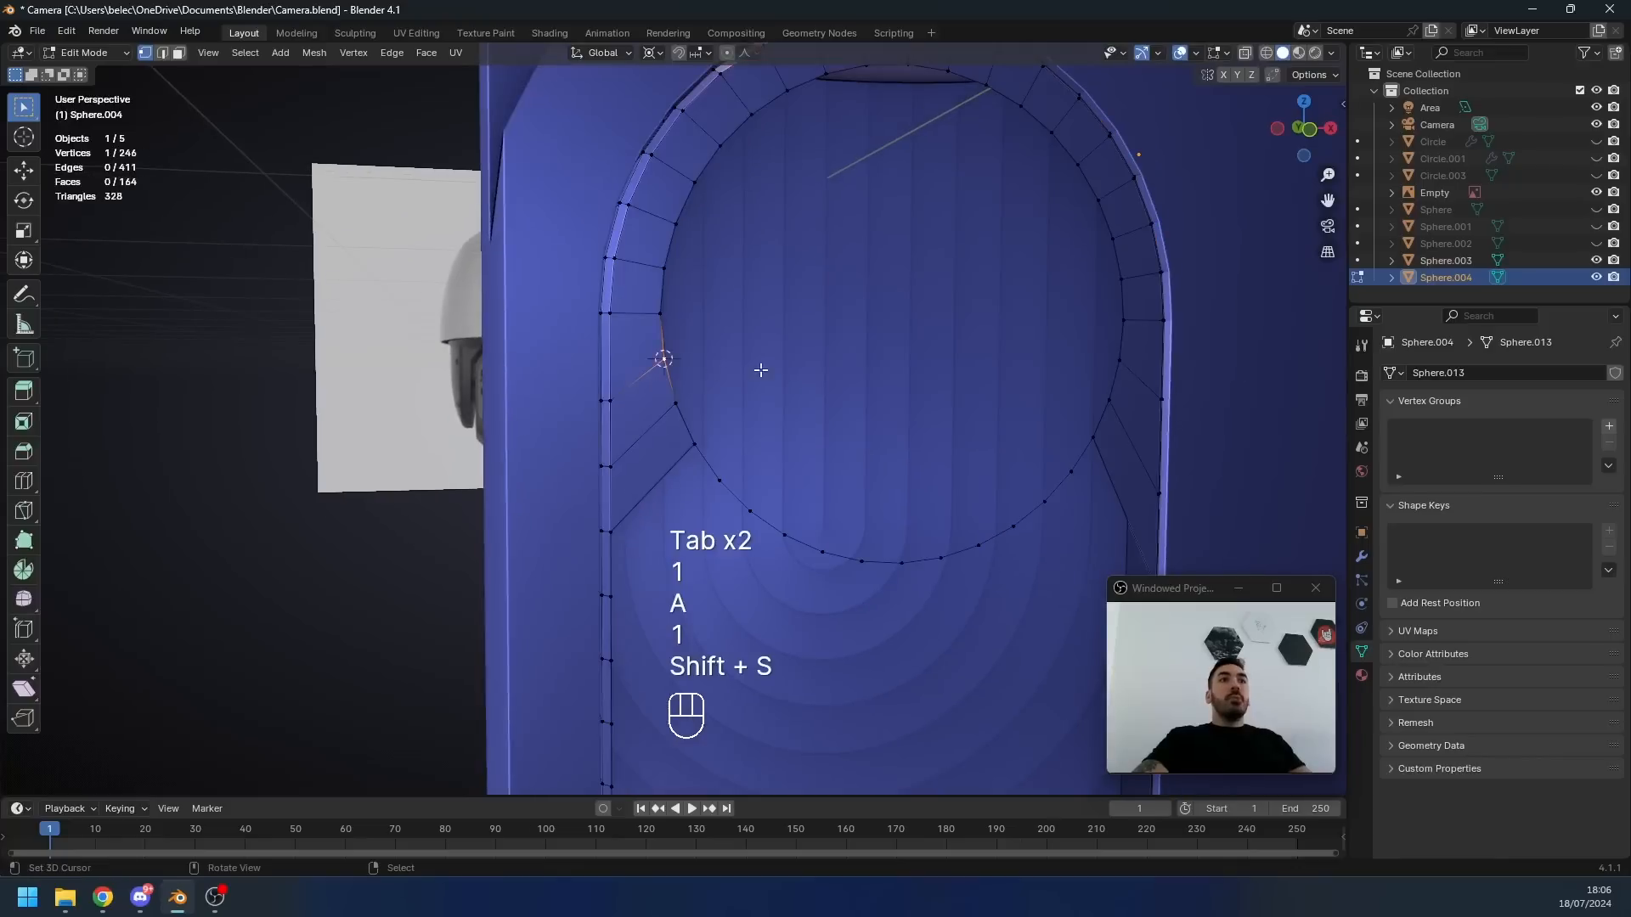
- Select the matching slanted edges on both sides of the circle and scale them to 0 along Z, level with the cursor
key(z)
alt+right_click(625, 389)
key(z)
alt+shift+right_click(1154, 382)
key(ctrl+z)
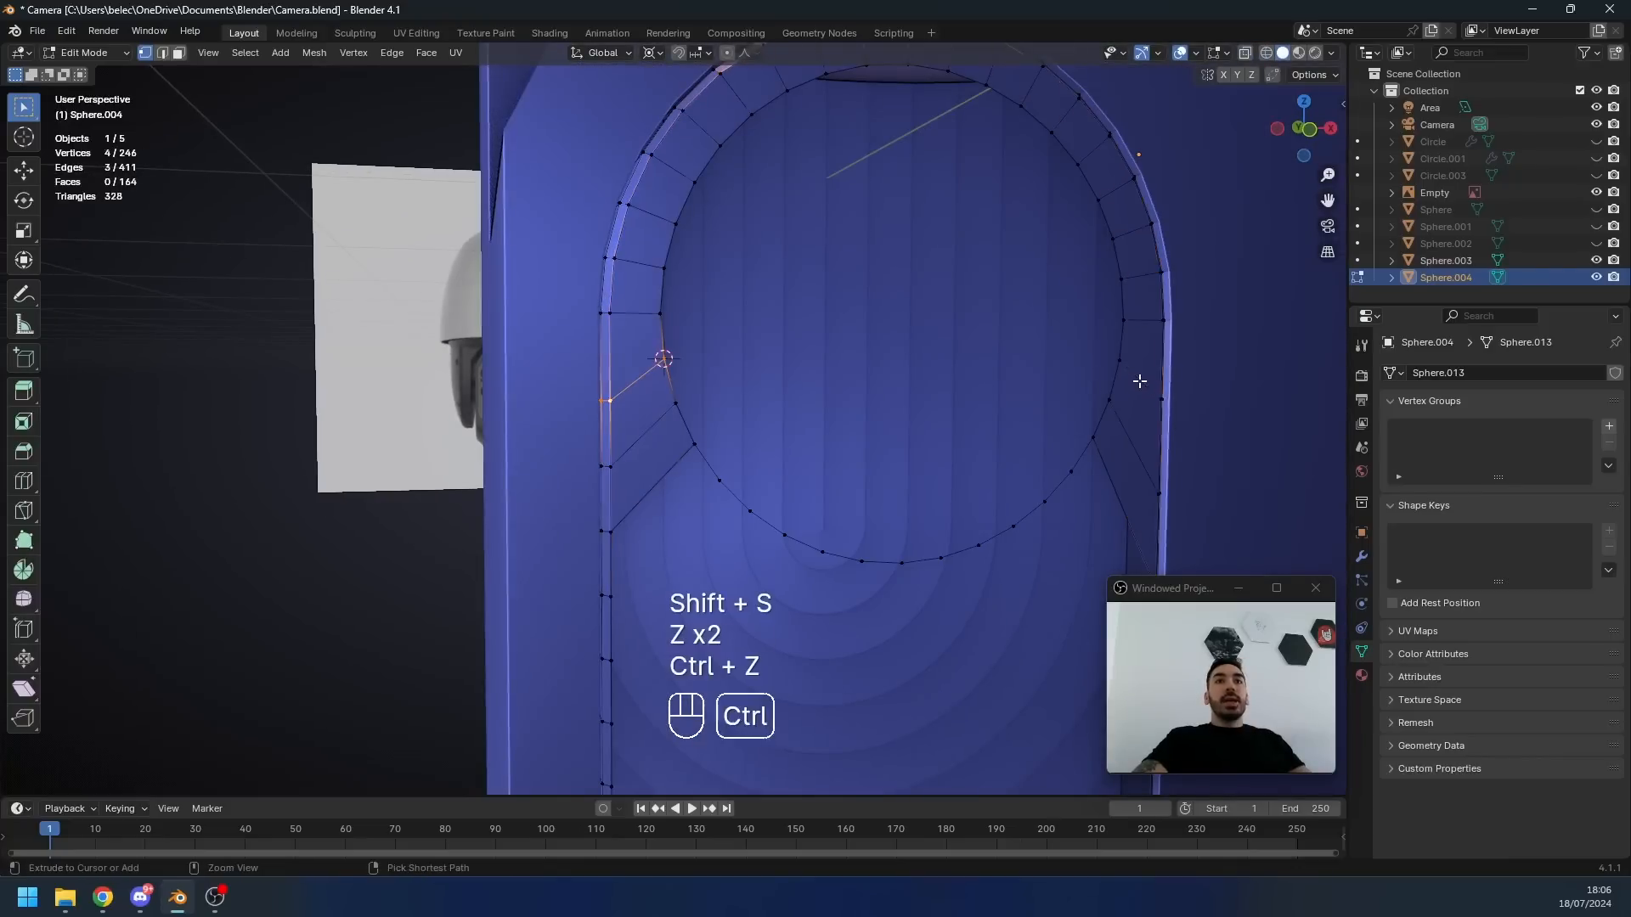
alt+shift+right_click(1139, 379)
key(s)
key(z)
key(0)
key(Return)
shift+middle_drag(1123, 435, 1121, 444)
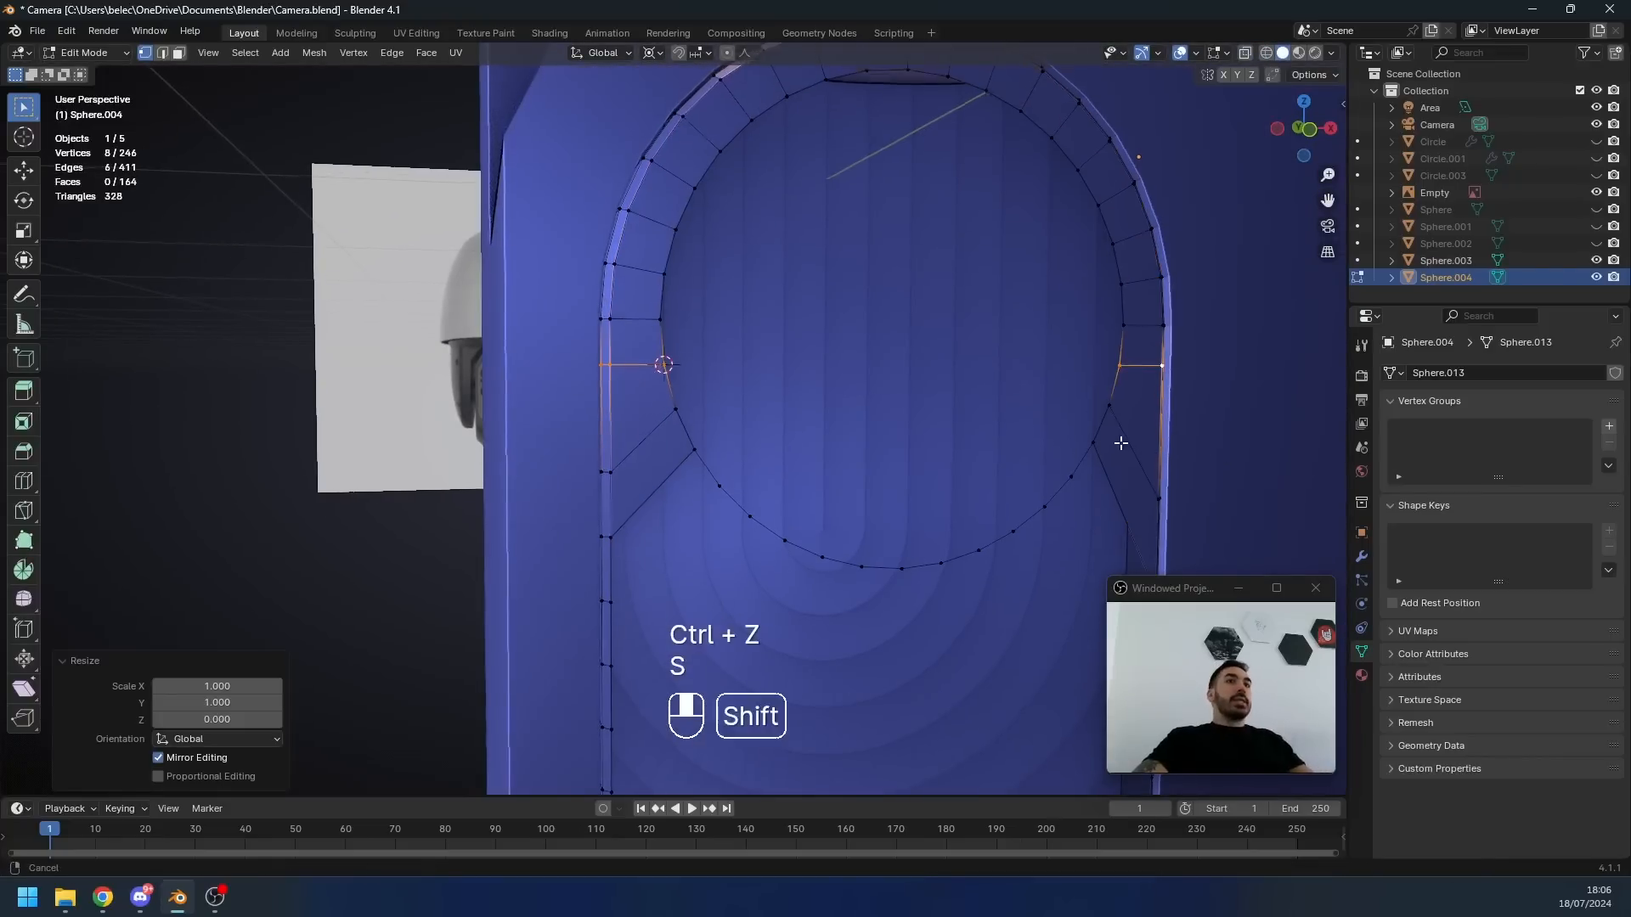
- Snap the 3D cursor to the next lower circle vertex and flatten that pair of side edges along Z
key(1)
right_click(674, 413)
key(shift+s)
alt+right_click(640, 445)
alt+shift+right_click(1117, 433)
key(s)
click(800, 458)
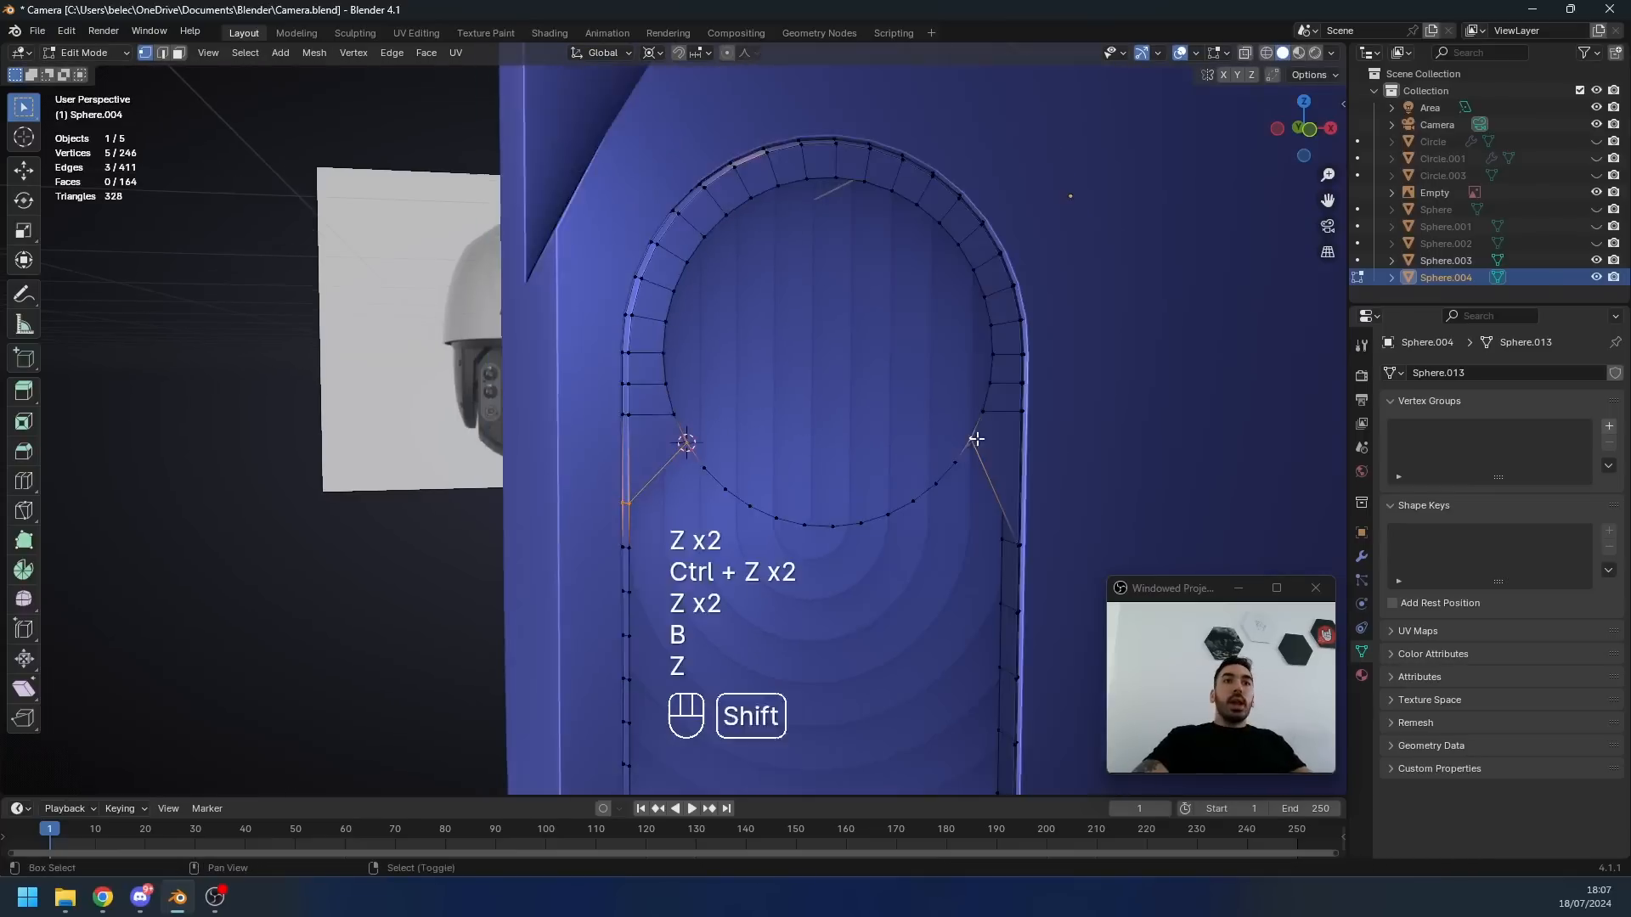
- Select the lowest pair of slanted side edges and flatten them along Z, level with the 3D cursor
key(z)
ctrl+right_click(993, 528)
key(z)
key(s)
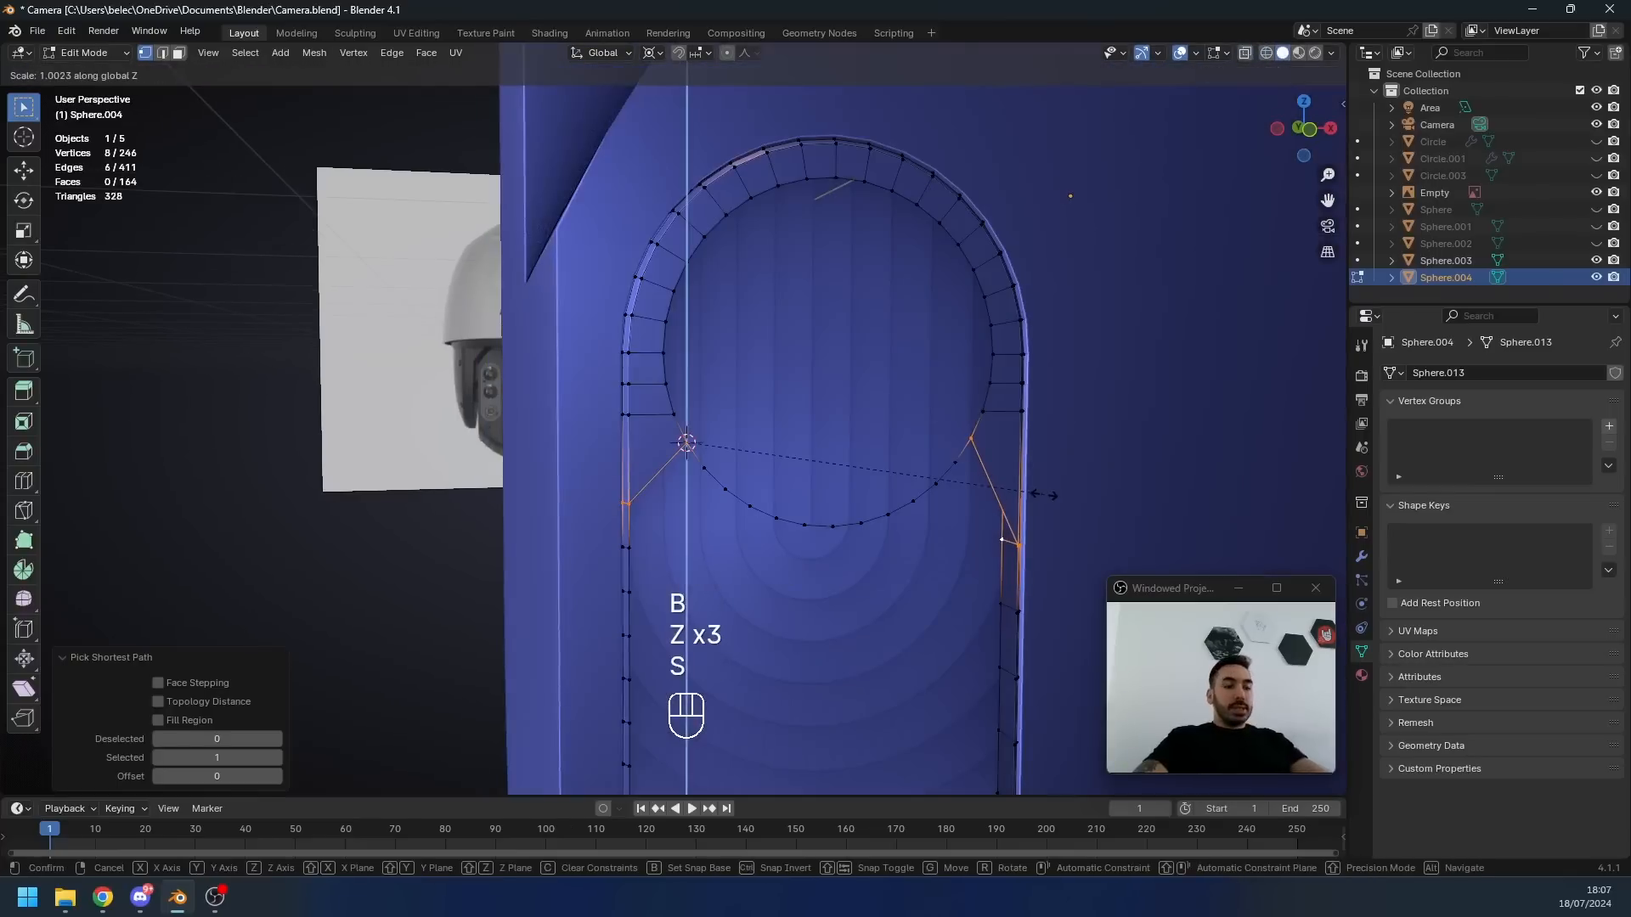
click(1036, 493)
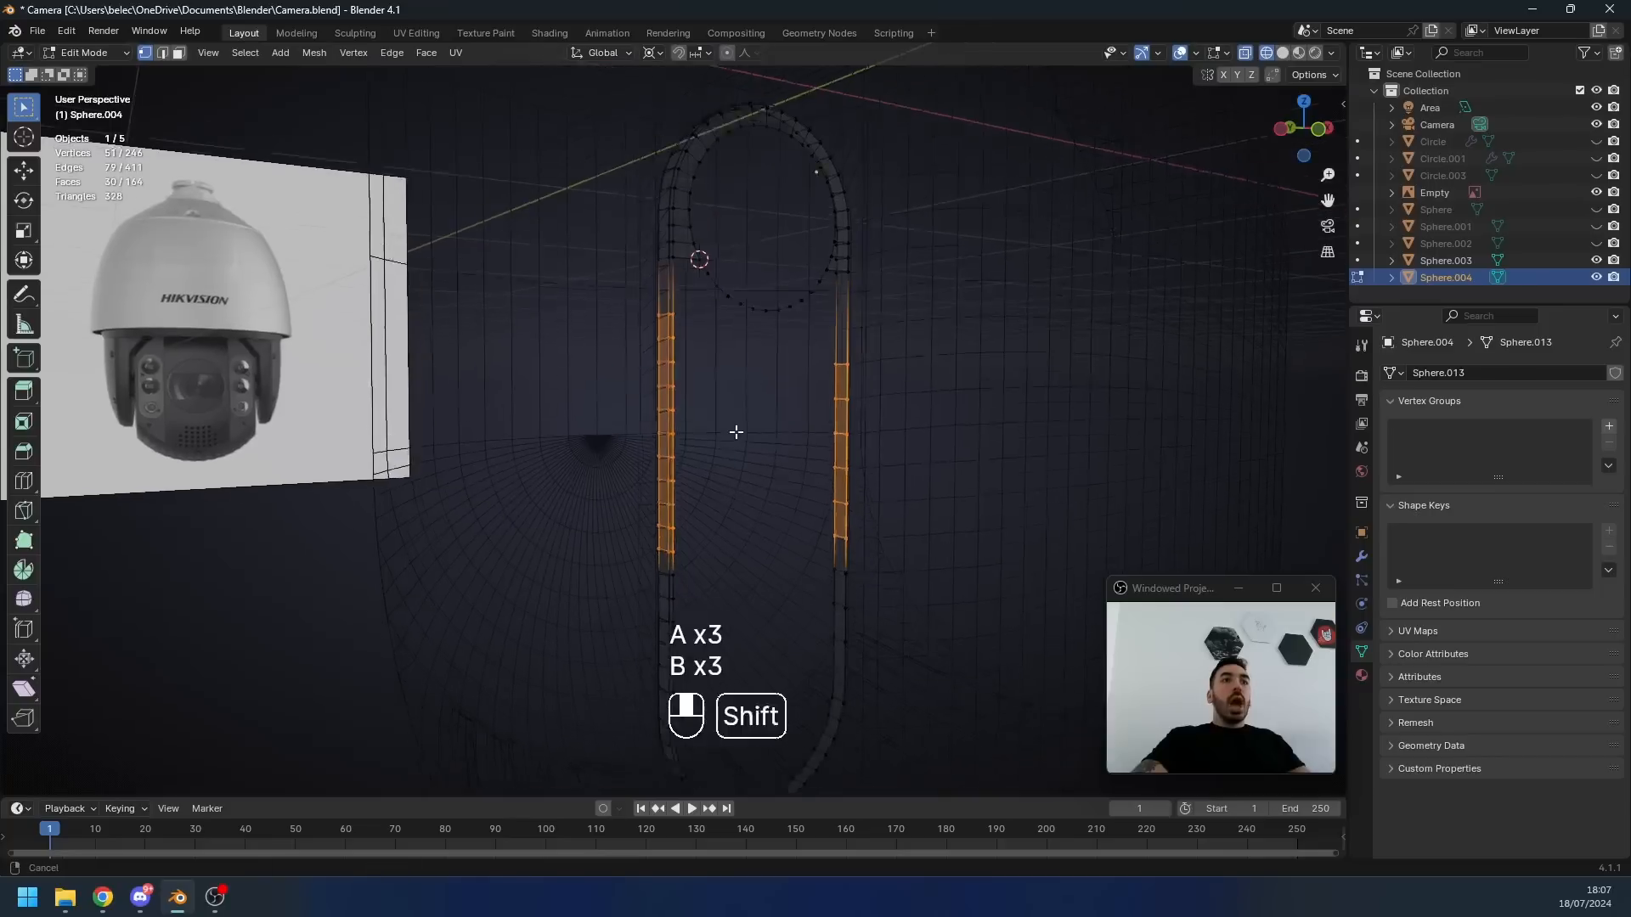
- Select only the short cross edges along both straight sides of the ring and dissolve them
shift+middle_drag(736, 432, 740, 355)
key(b)
drag(588, 372, 906, 608)
middle_drag(693, 552, 632, 537)
key(b)
drag(573, 510, 674, 596)
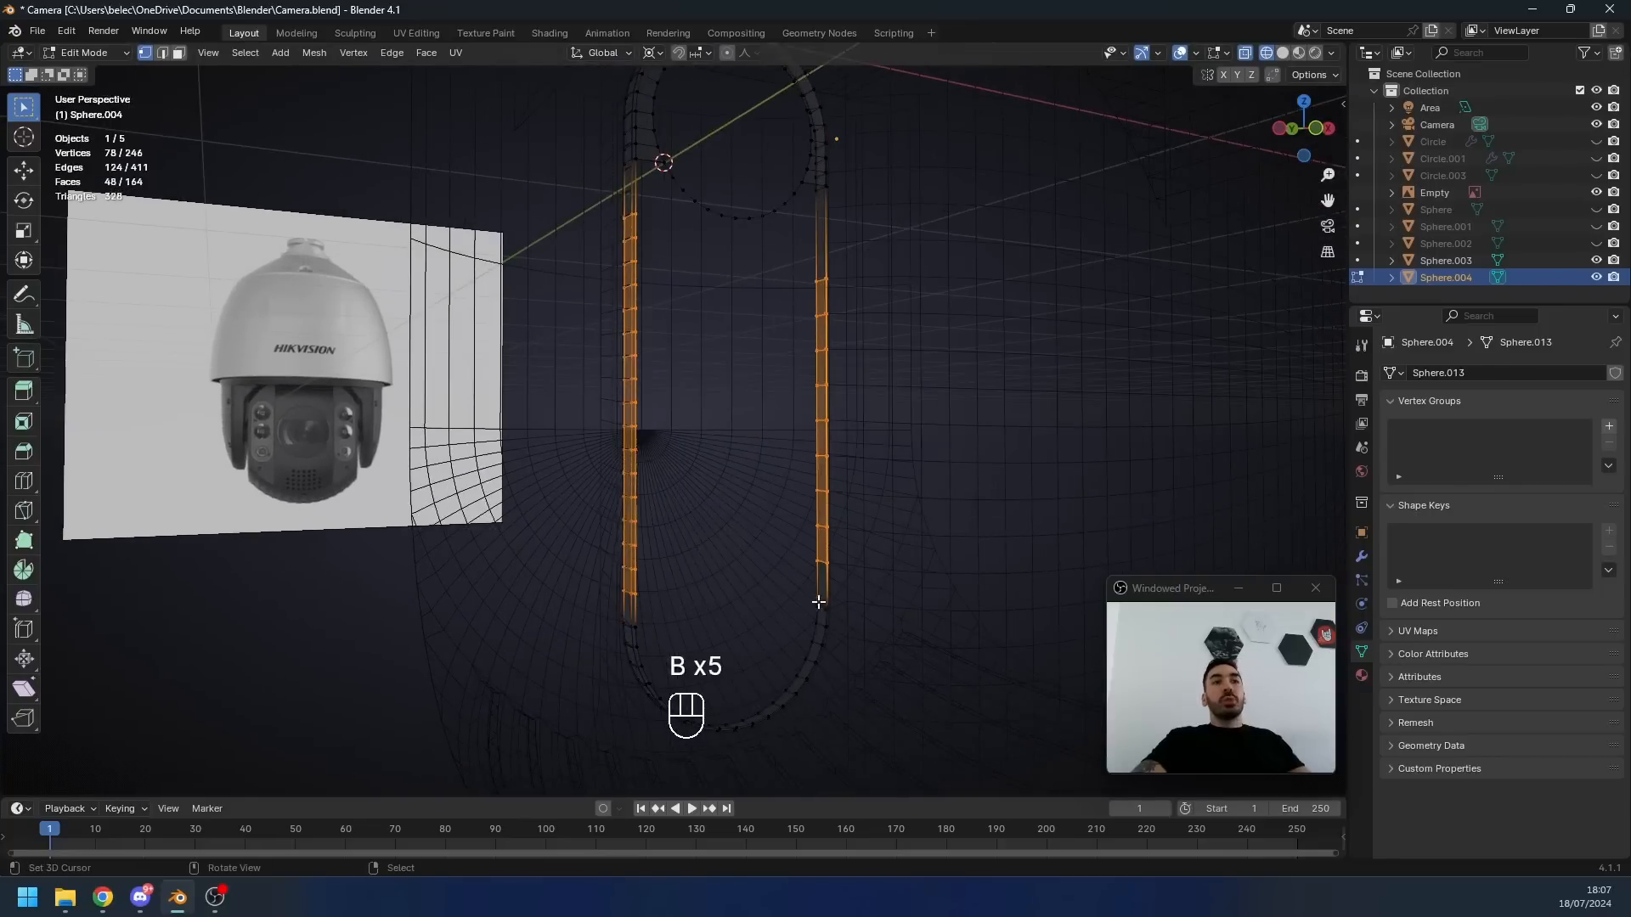
middle_drag(818, 603, 913, 499)
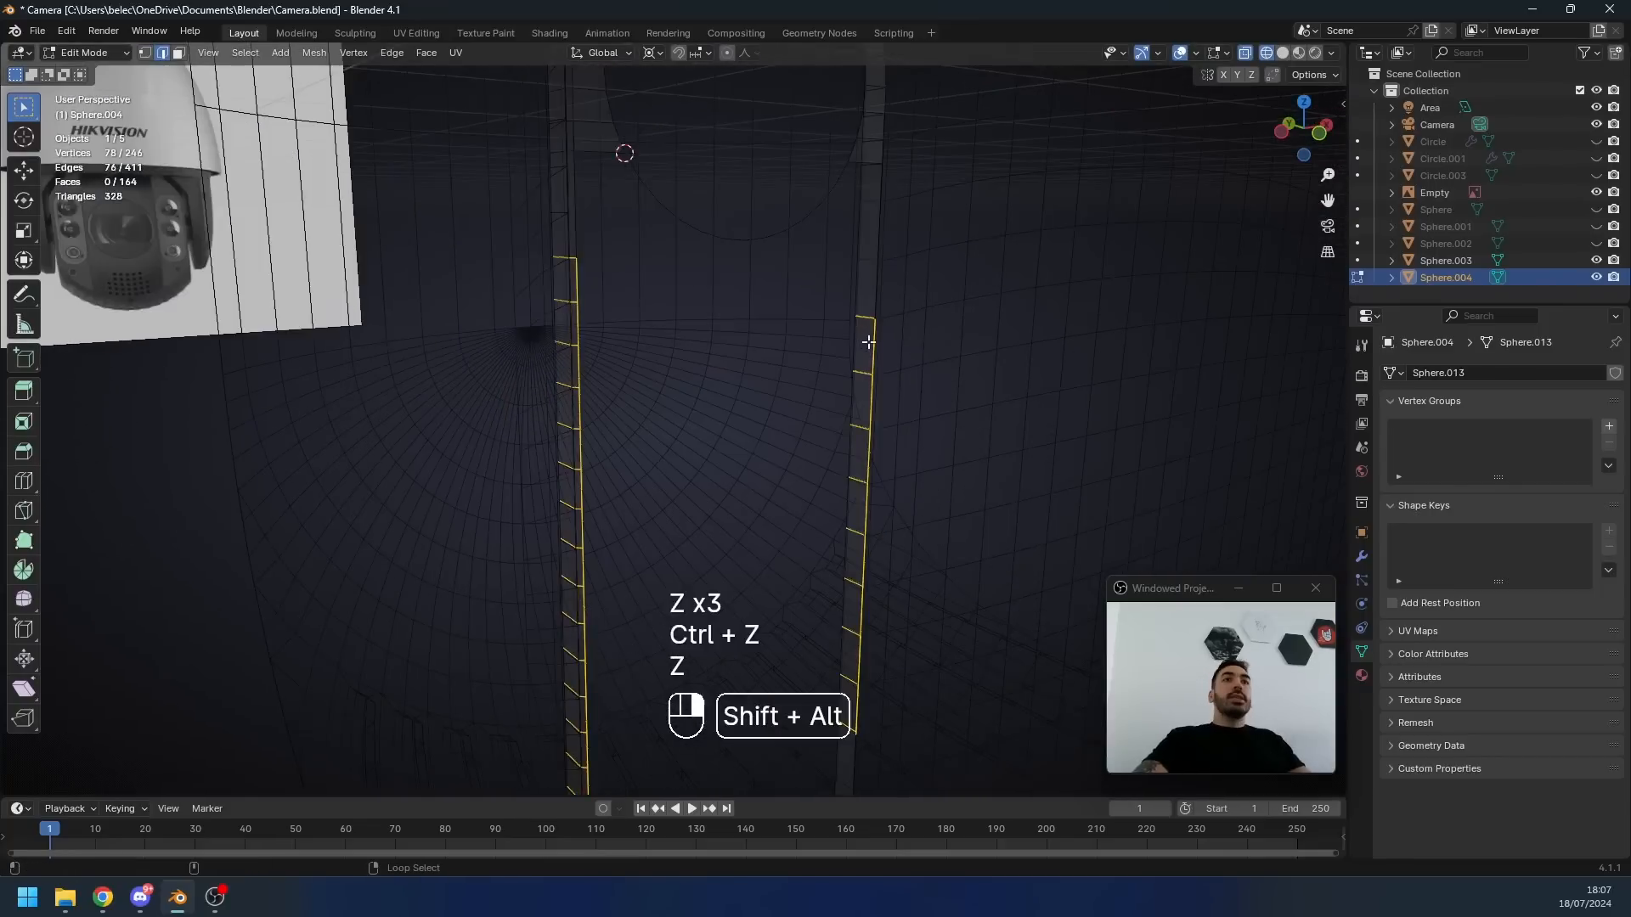
alt+shift+right_click(880, 346)
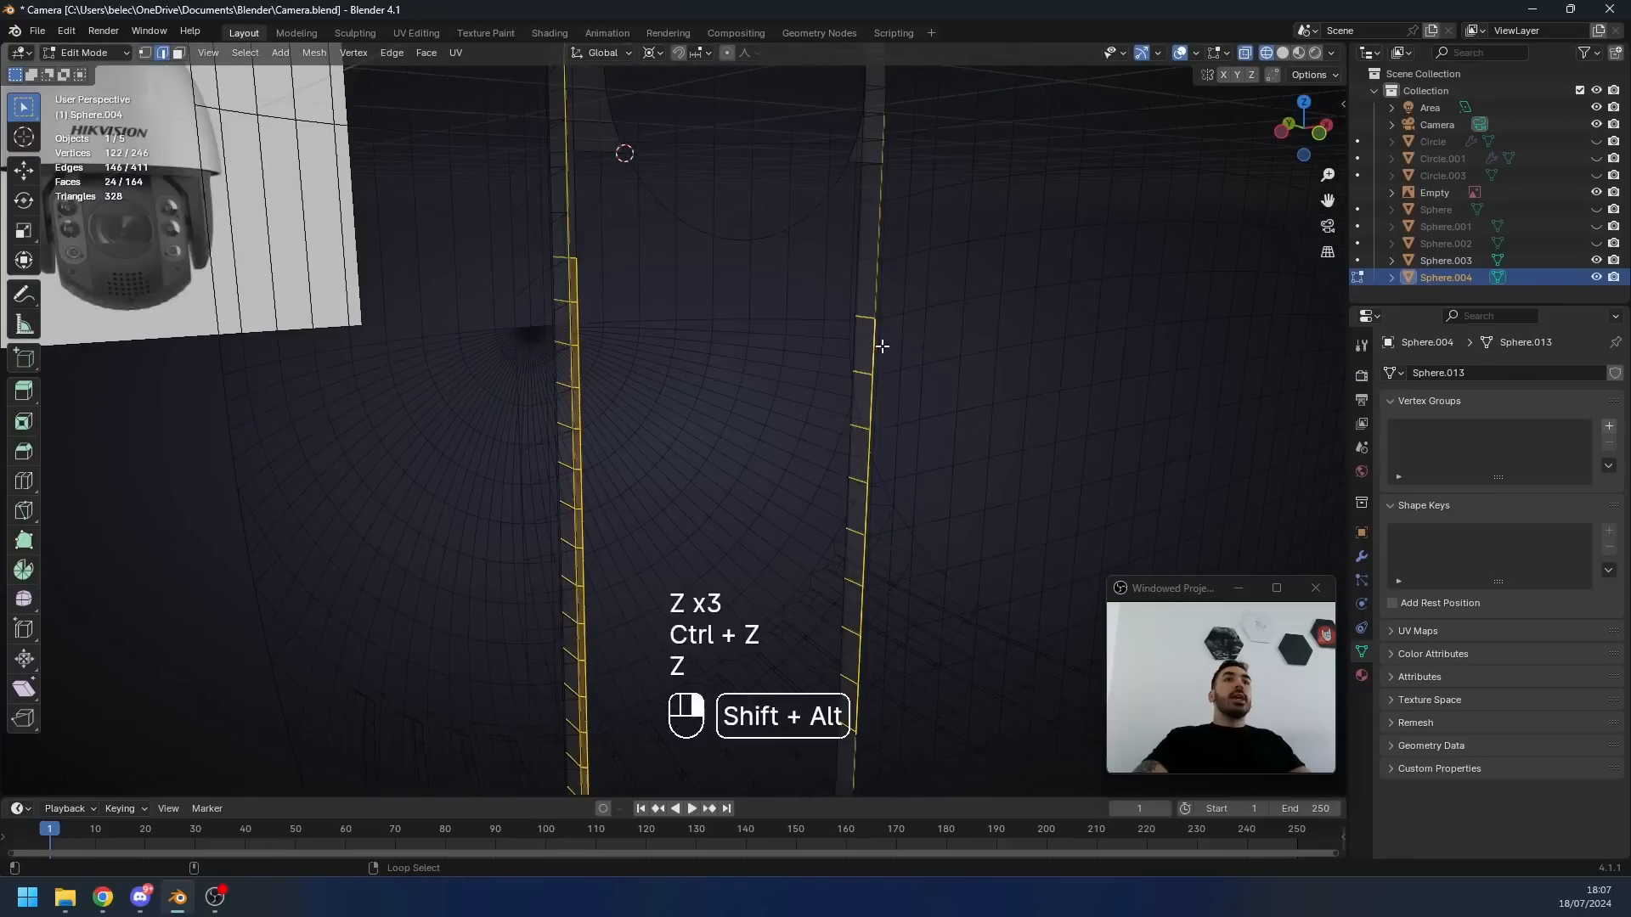
key(z)
key(z)
alt+shift+right_click(583, 282)
alt+shift+right_click(572, 279)
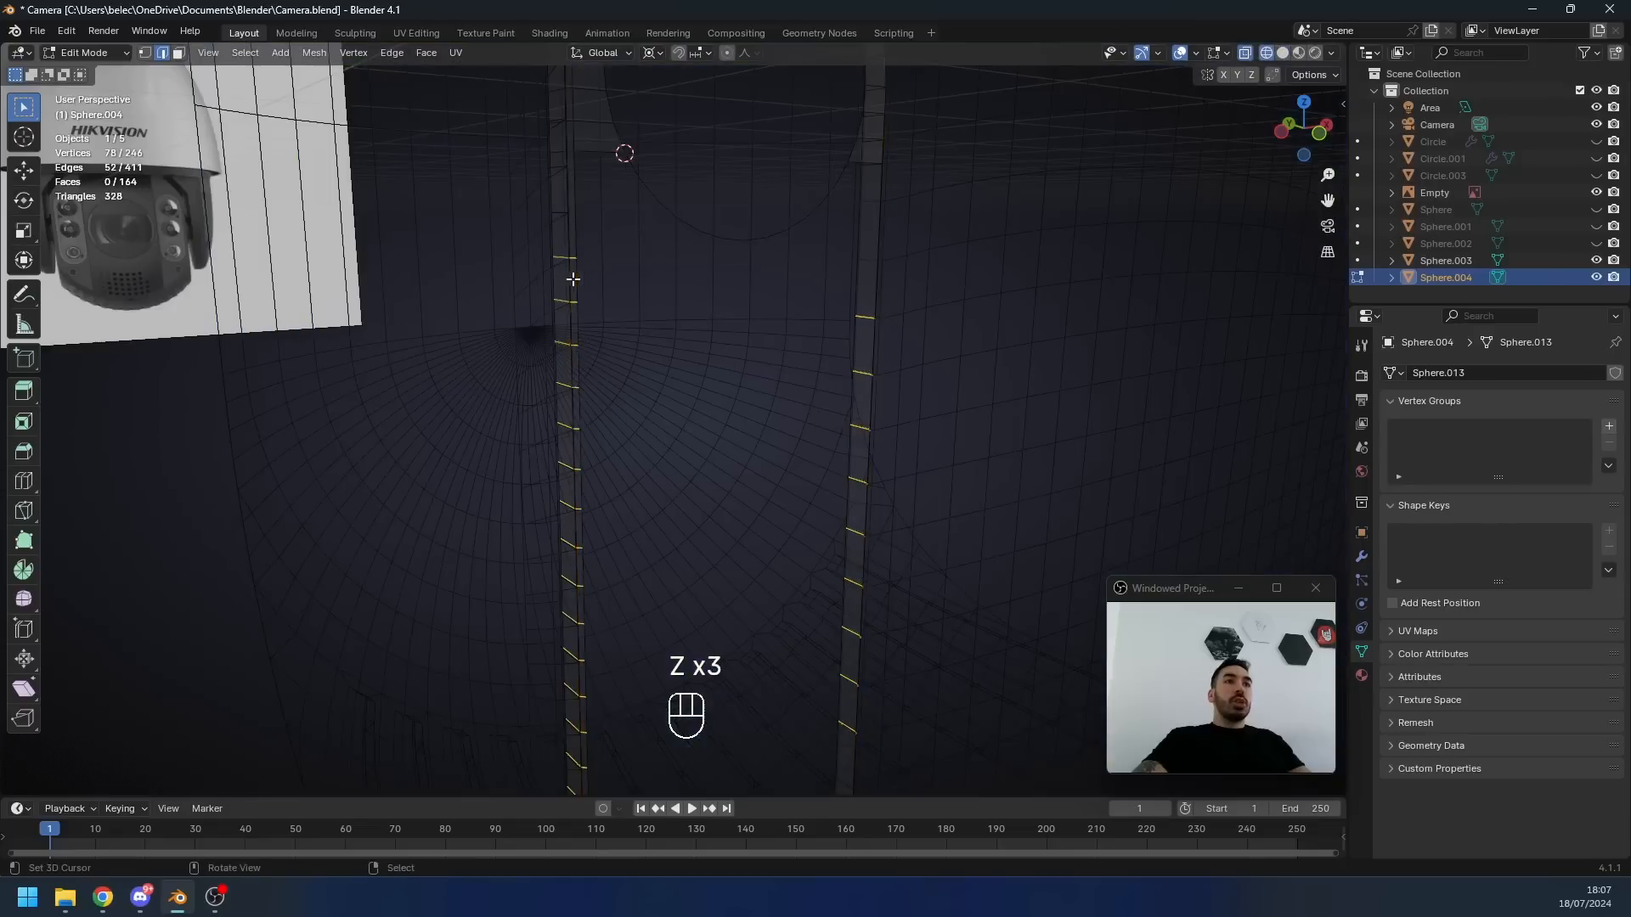
key(z)
key(x)
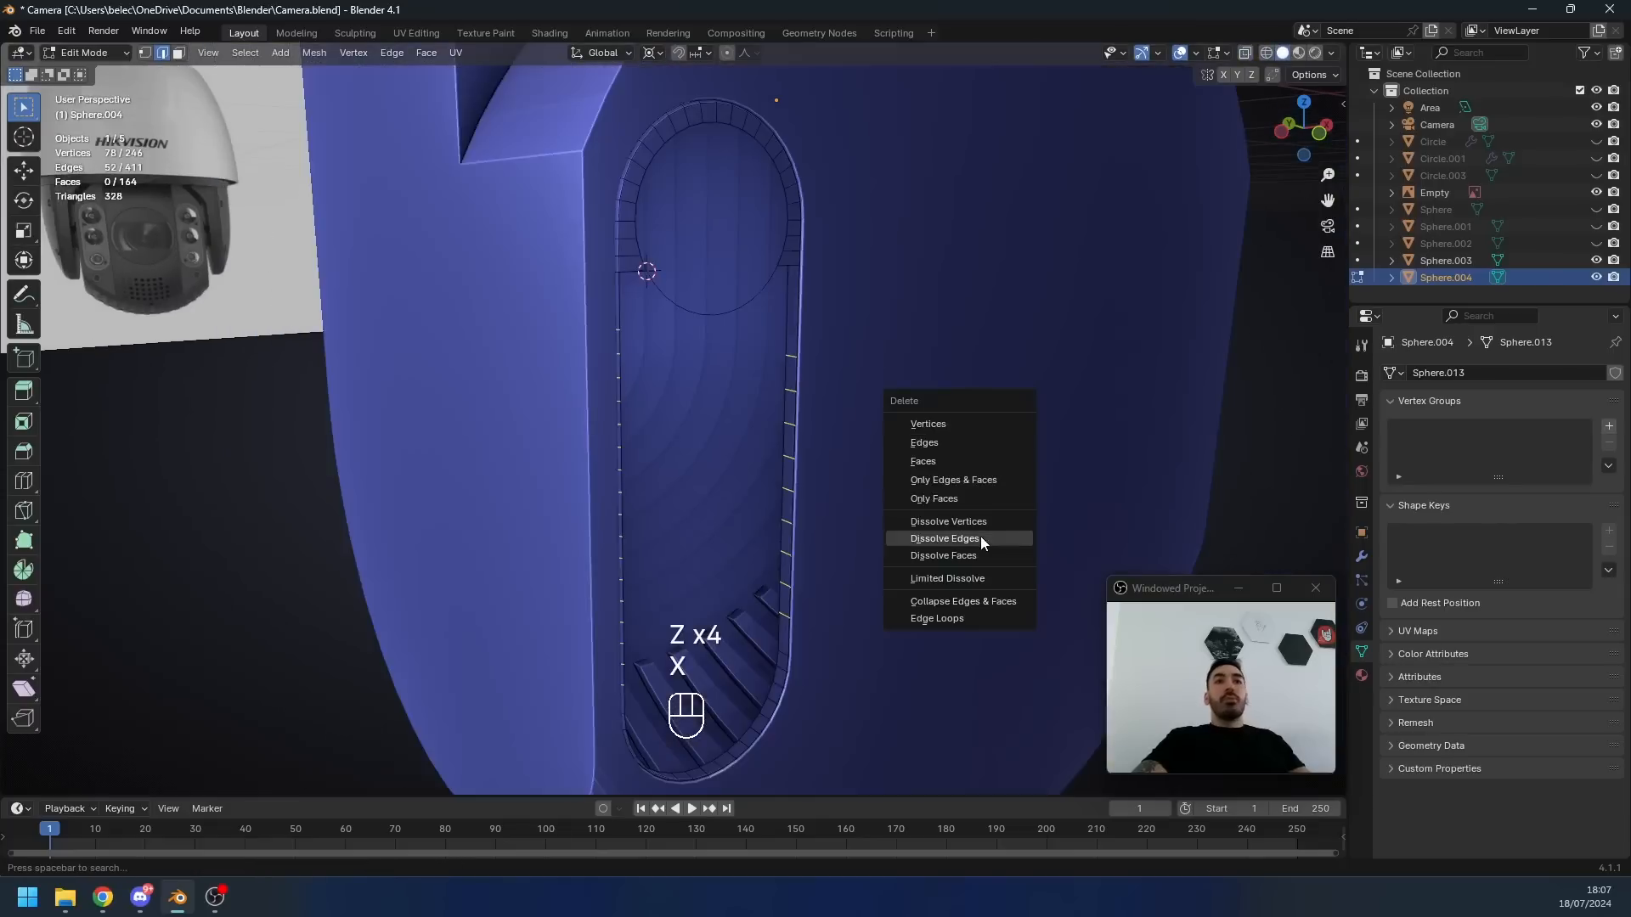
click(977, 536)
- Show the ring in wireframe with vertex selection and save the file
key(1)
key(z)
key(ctrl+s)
key(a)
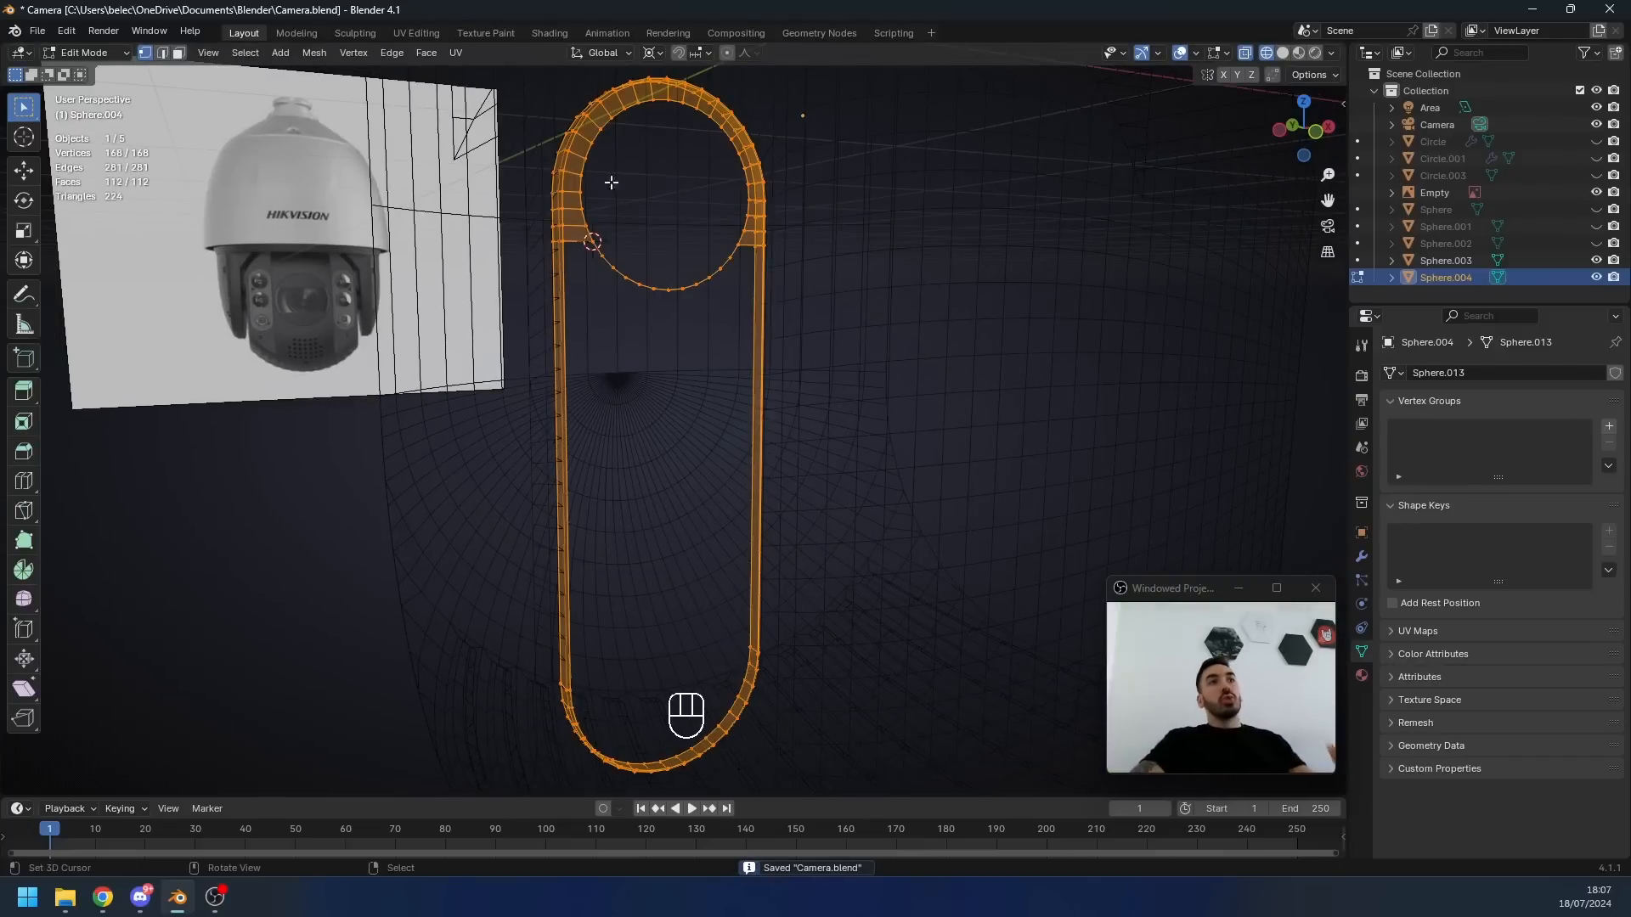
middle_drag(611, 182, 656, 324)
key(ctrl+s)
- Select the ring's top and bottom center vertices and snap the 3D cursor midway between them
click(659, 325)
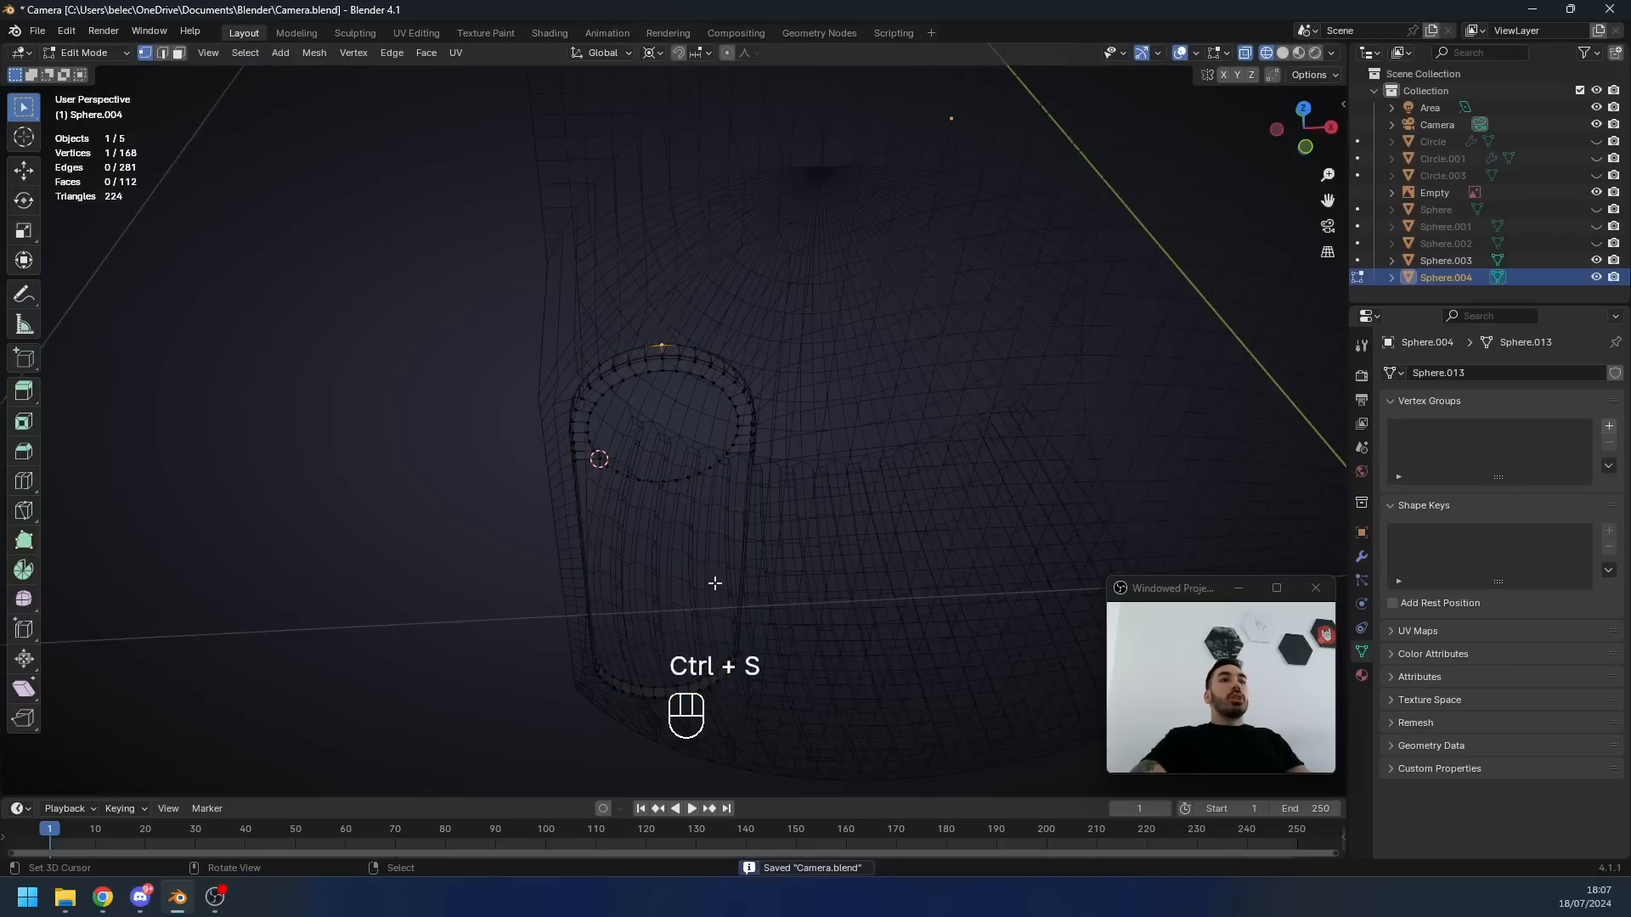
middle_drag(715, 583, 726, 526)
mouse_move(697, 196)
middle_down()
mouse_move(709, 507)
mouse_move(685, 549)
mouse_move(700, 607)
middle_up()
shift+right_click(706, 519)
key(shift+s)
click(960, 562)
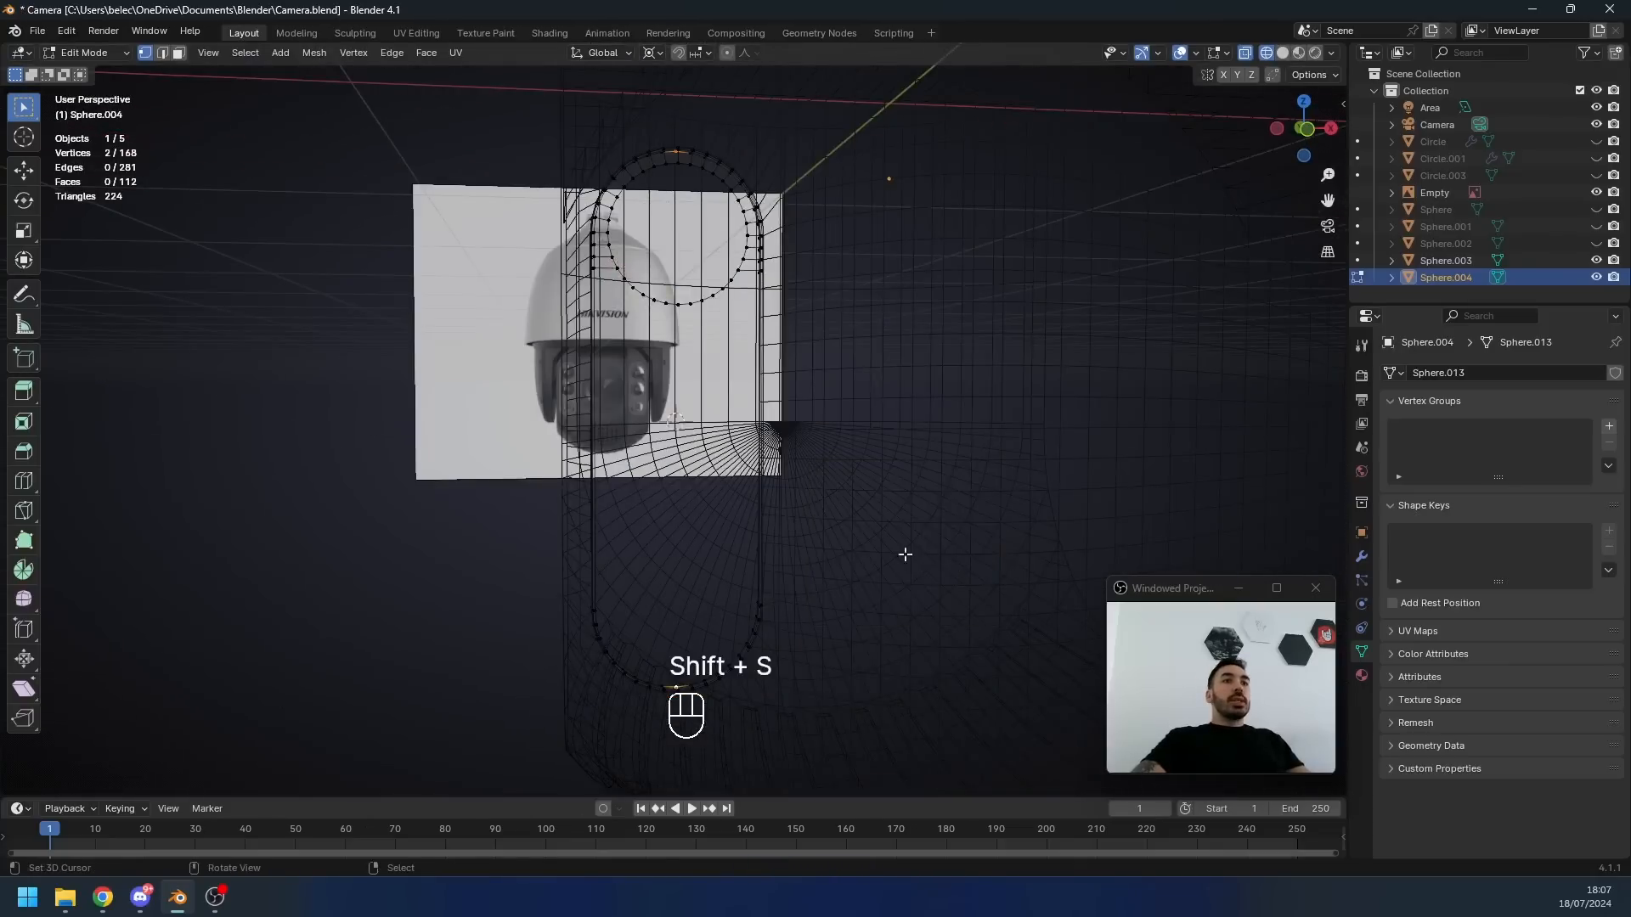
- Add a centered loop cut across each straight side of the ring in wireframe
middle_drag(594, 425, 624, 463)
key(z)
key(ctrl+r)
double_click(626, 463)
key(ctrl+r)
double_click(792, 477)
- Select the new middle cuts on both straight sides and scale them level with the 3D cursor
key(z)
key(a)
key(a)
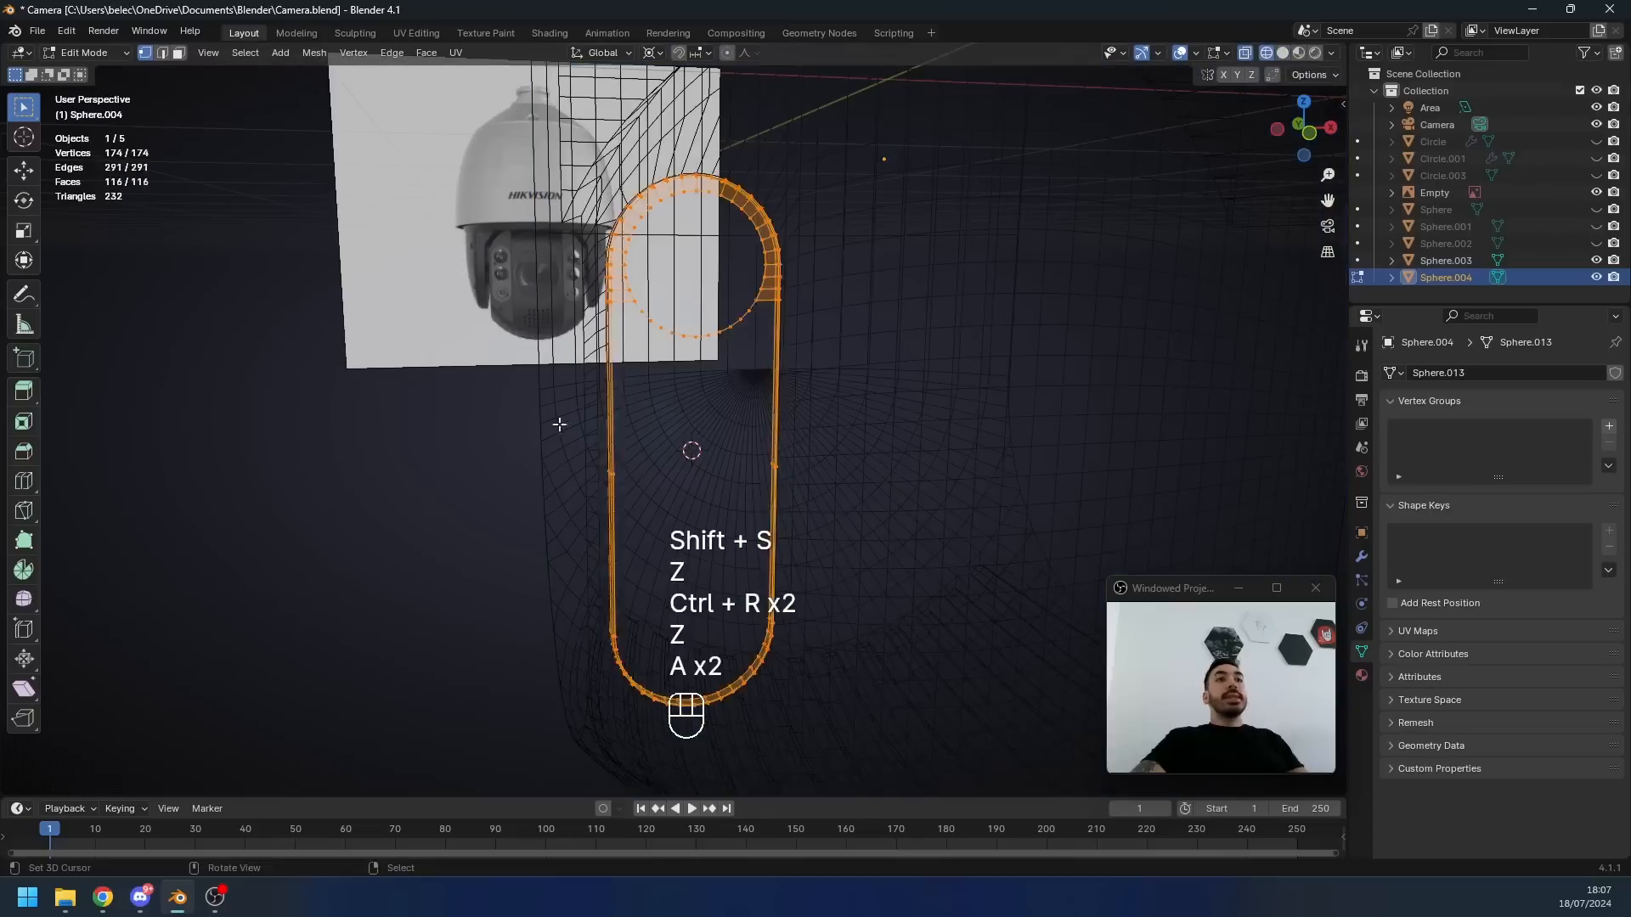
key(a)
key(b)
drag(557, 426, 849, 518)
key(s)
click(841, 513)
- Select everything below the ring's middle cuts and delete it, keeping the upper half
middle_drag(837, 510, 597, 448)
key(a)
key(a)
middle_drag(729, 450, 670, 503)
key(a)
key(a)
key(a)
key(b)
drag(520, 492, 922, 698)
key(x)
click(882, 365)
- Duplicate the upper half in place and rotate the copy 180 degrees about the global Y axis
key(a)
middle_drag(746, 386, 801, 404)
key(shift+d)
right_click(802, 424)
text(rxy)
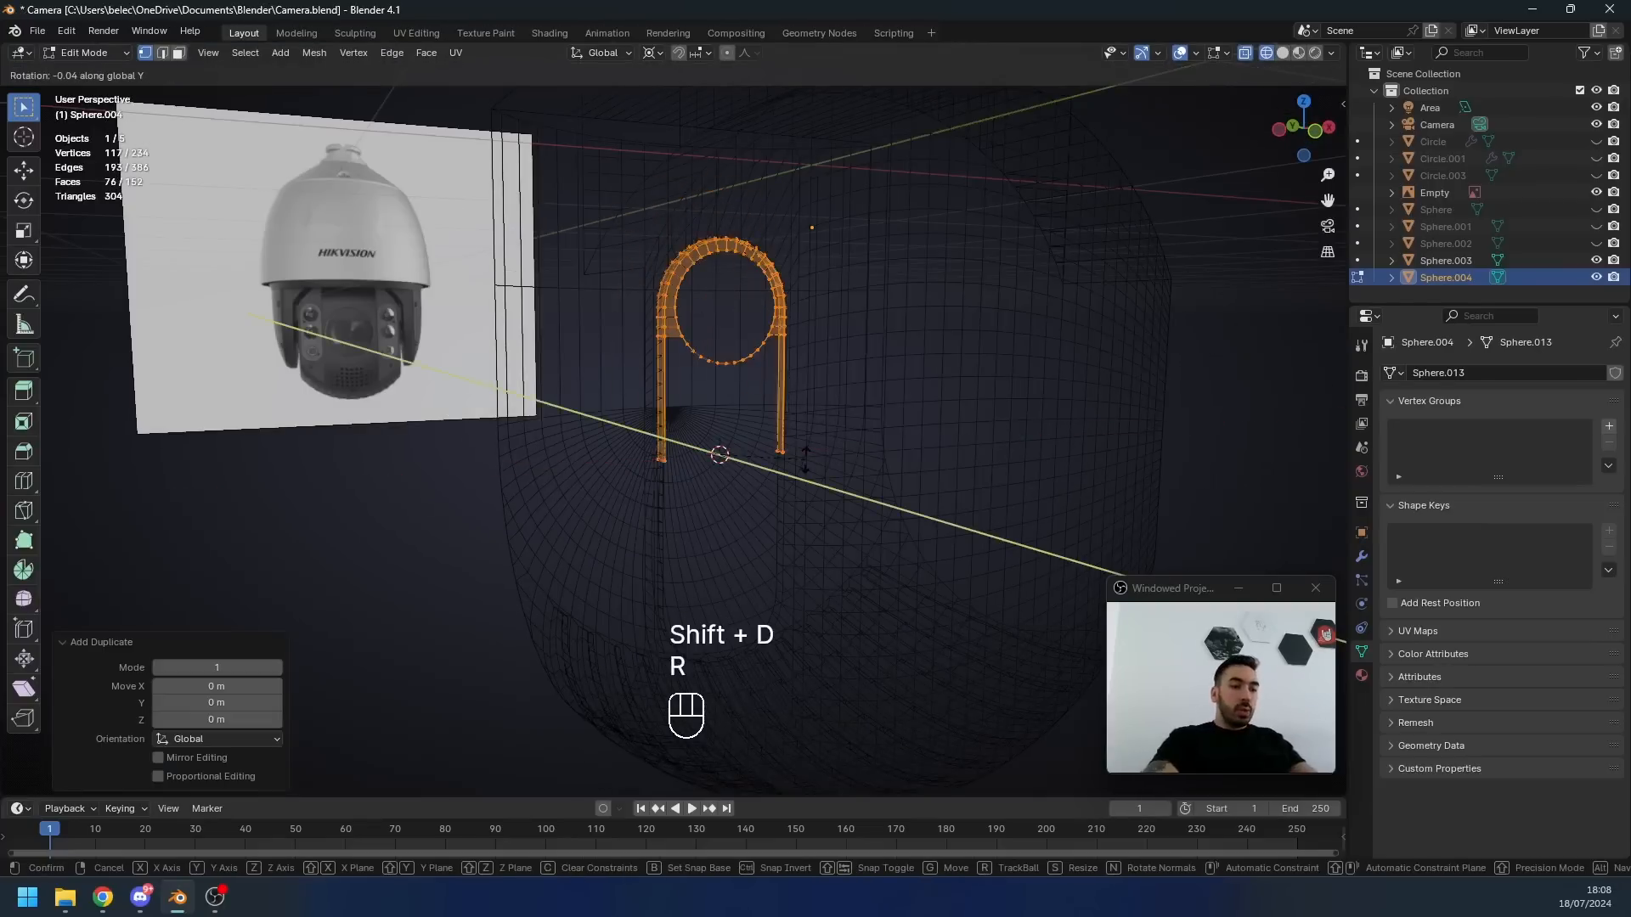
text(180)
key(Return)
- Merge all overlapping vertices by distance in solid shading and recalculate the normals of the joined panel
key(z)
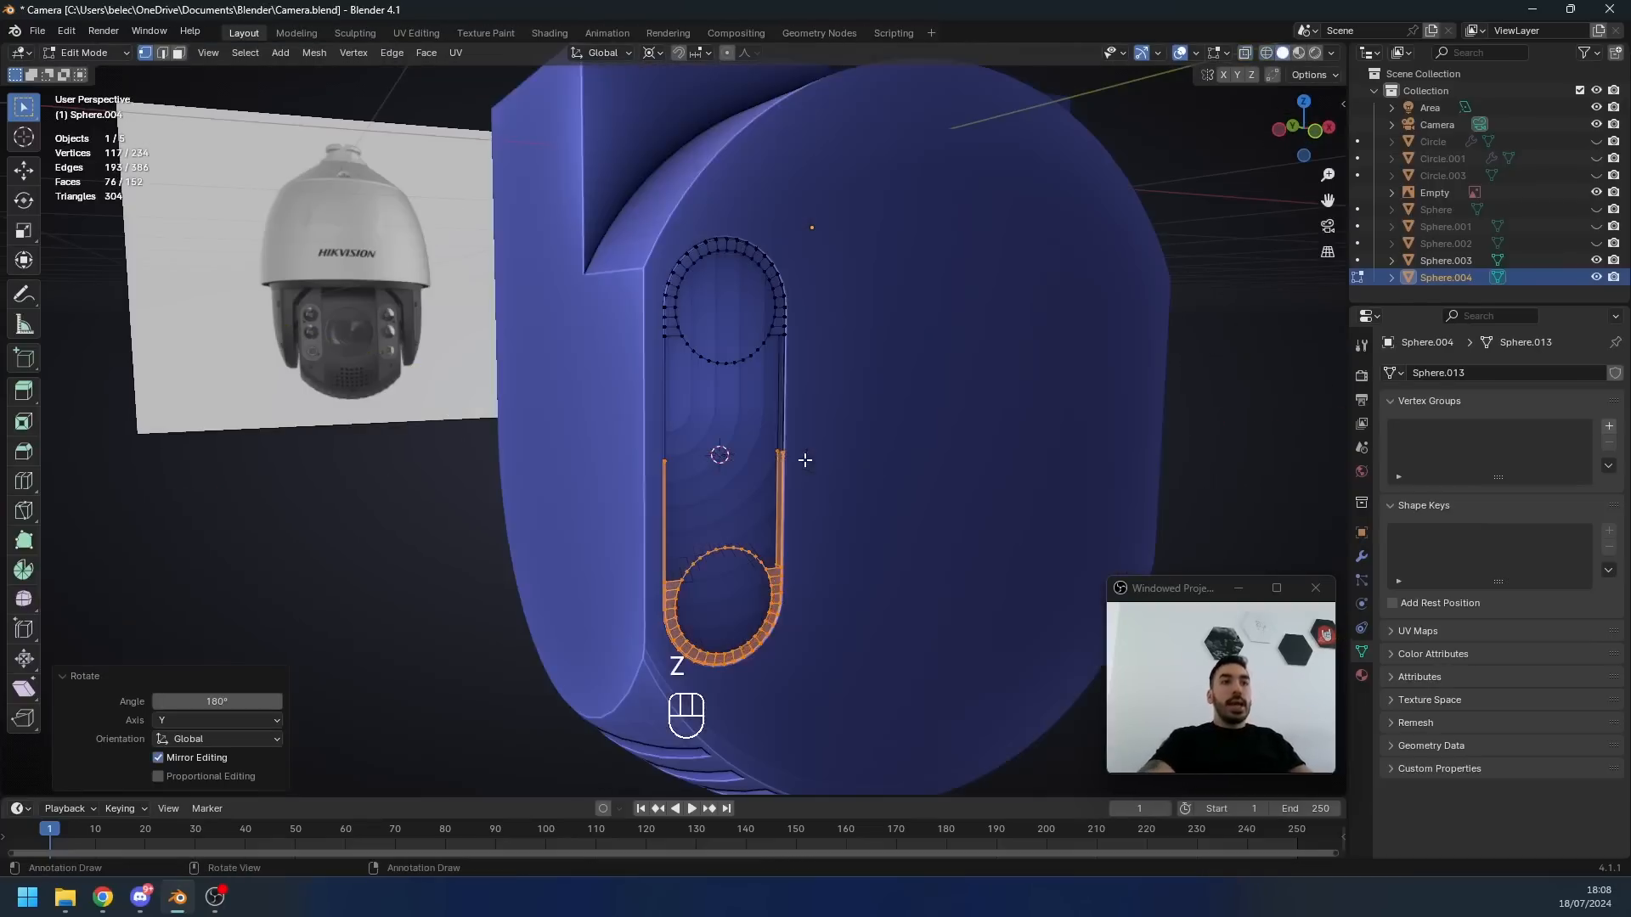
key(a)
key(a)
key(shift+w)
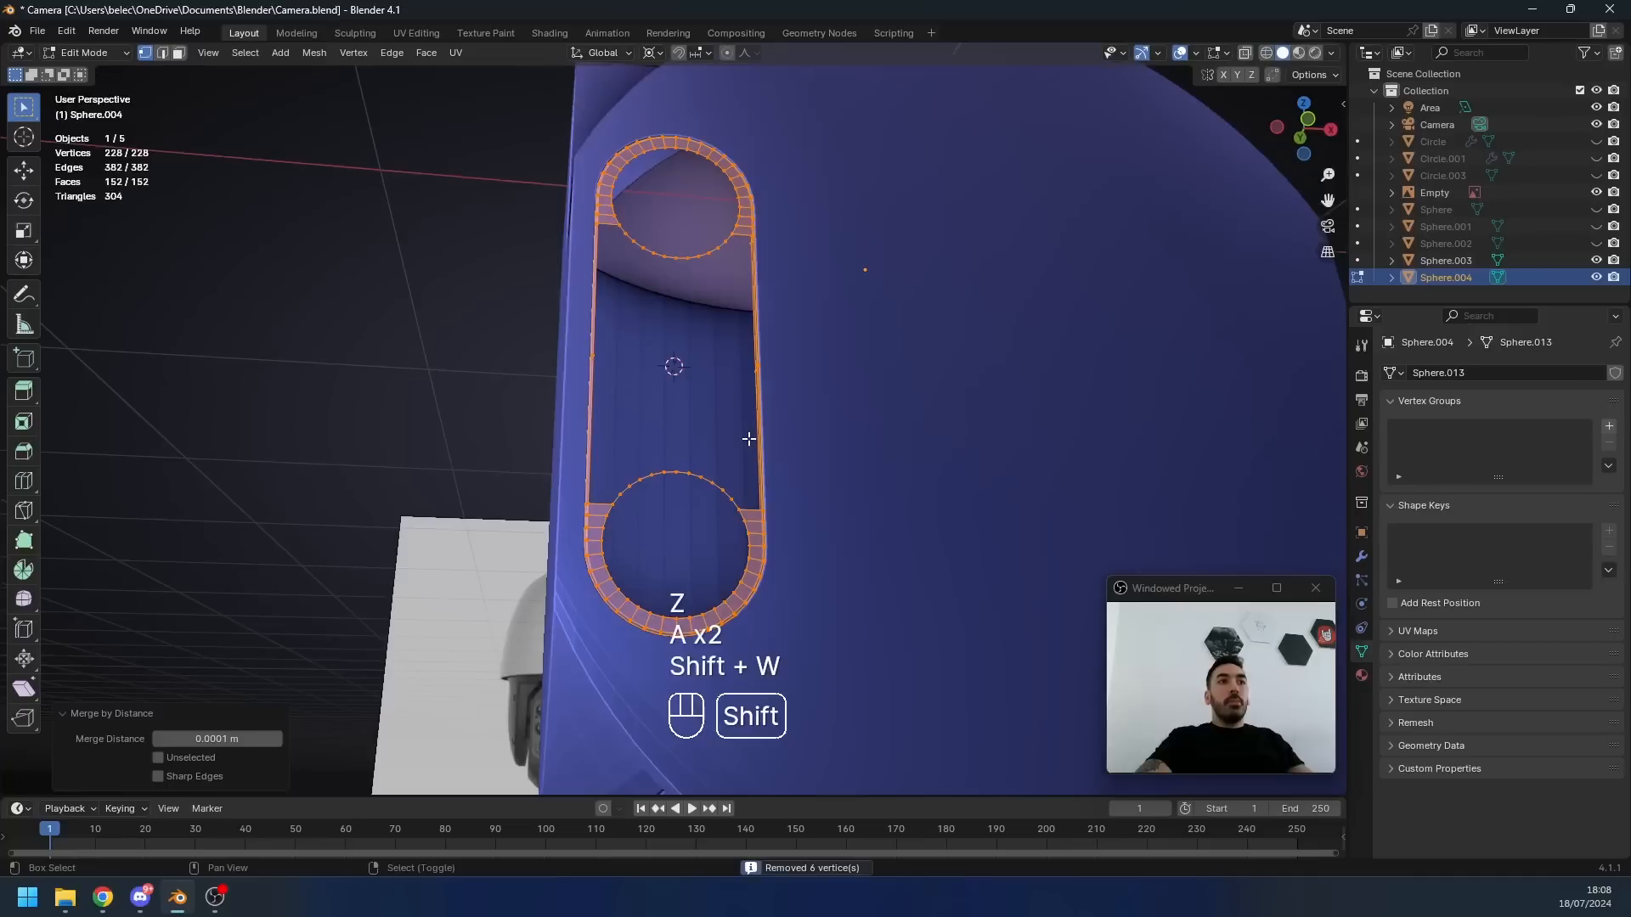
key(shift+n)
middle_drag(750, 441, 639, 556)
scroll(764, 444, up, 2)
key(1)
key(Tab)
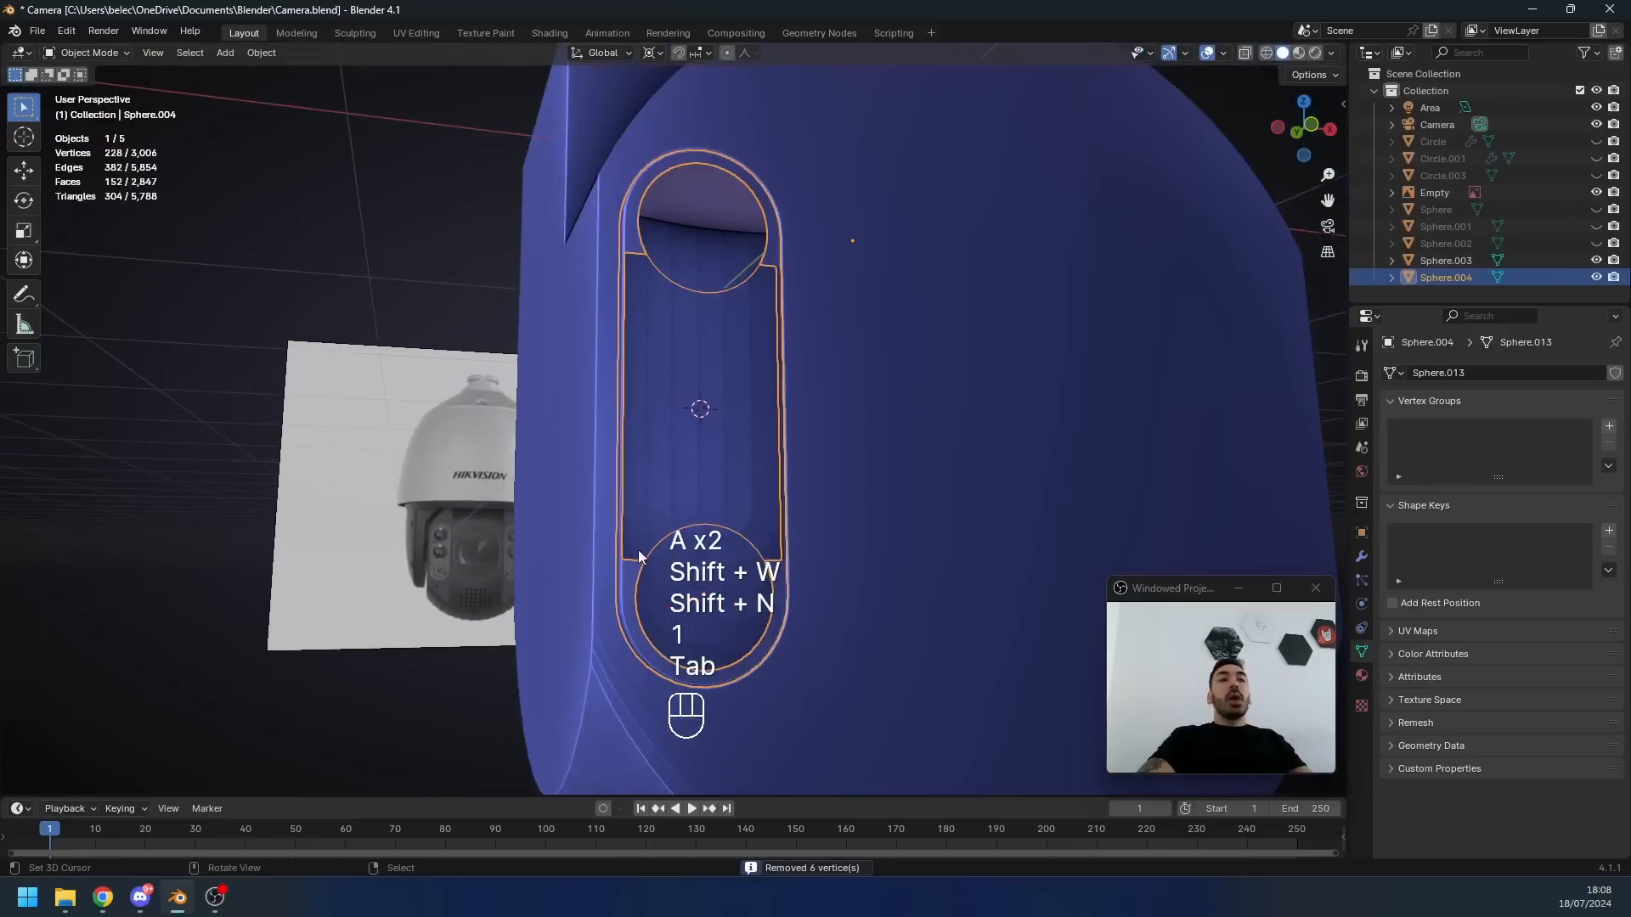
- Duplicate the upper opening's circular edge loop and move the copy -0.2377 m along Z to the panel's middle
key(Tab)
alt+click(673, 310)
key(1)
key(shift+d)
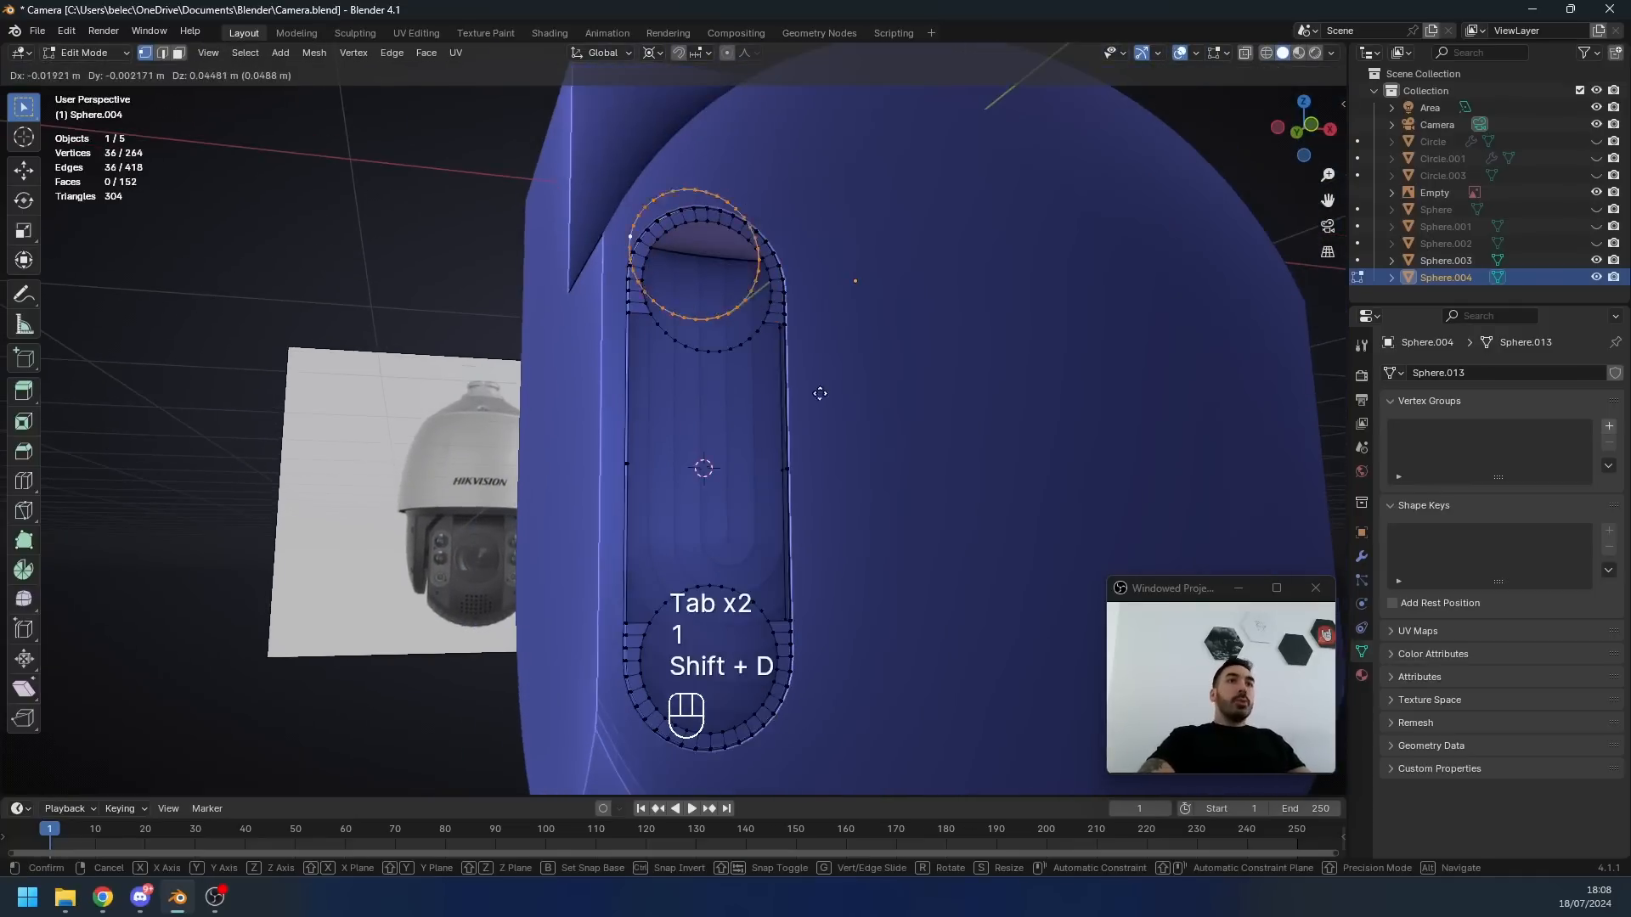
right_click(797, 337)
key(g)
middle_click(798, 340)
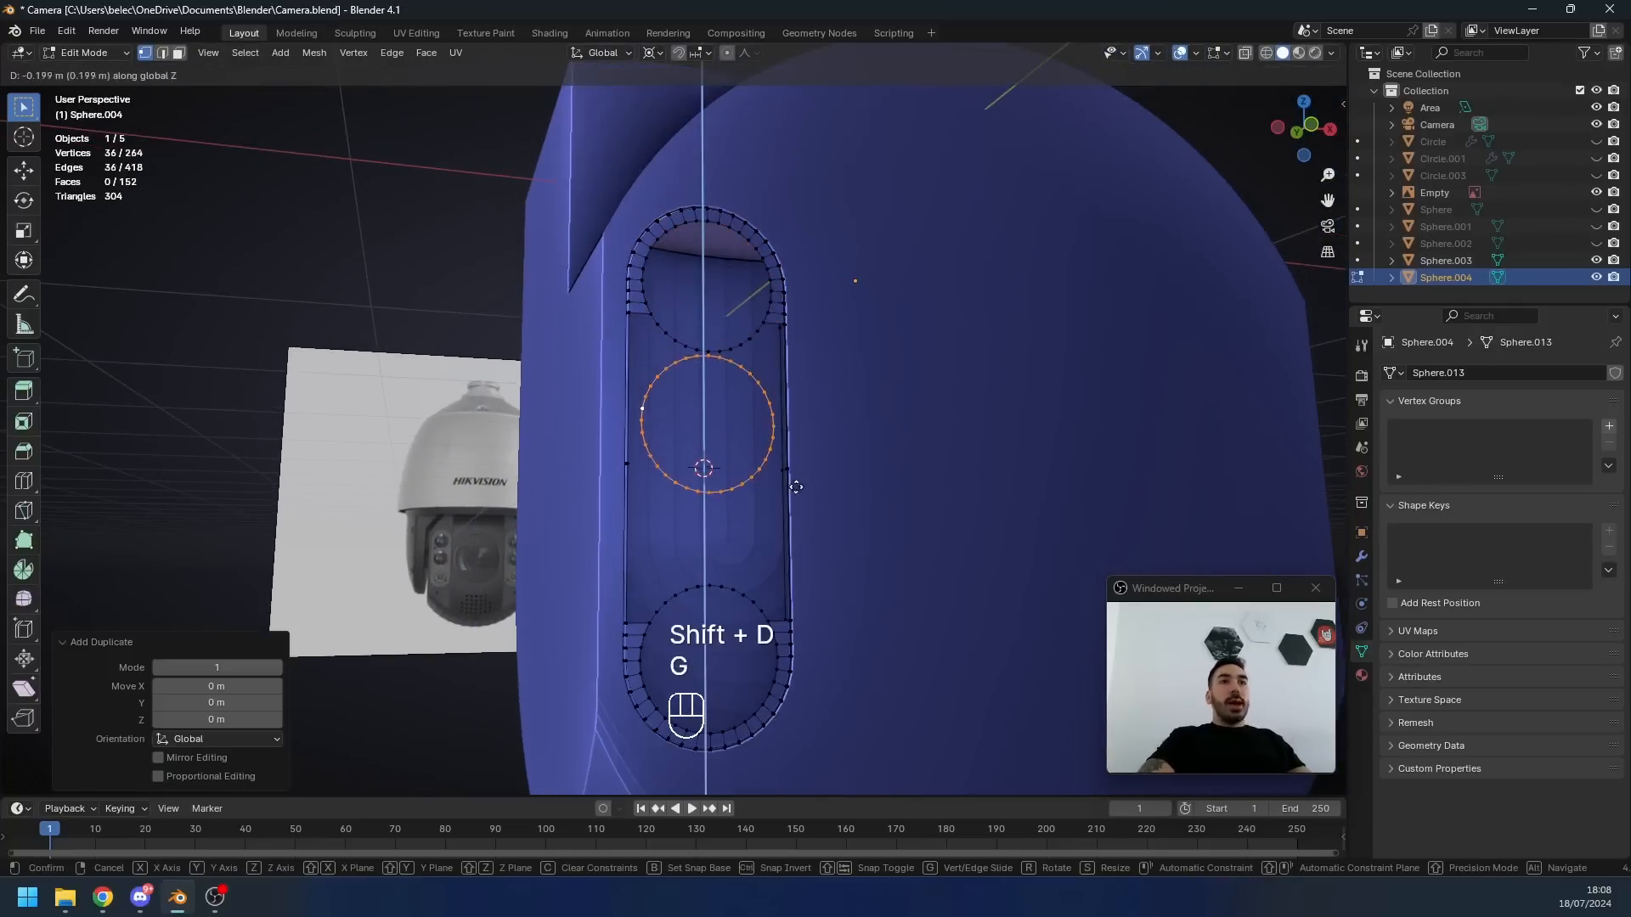
click(794, 509)
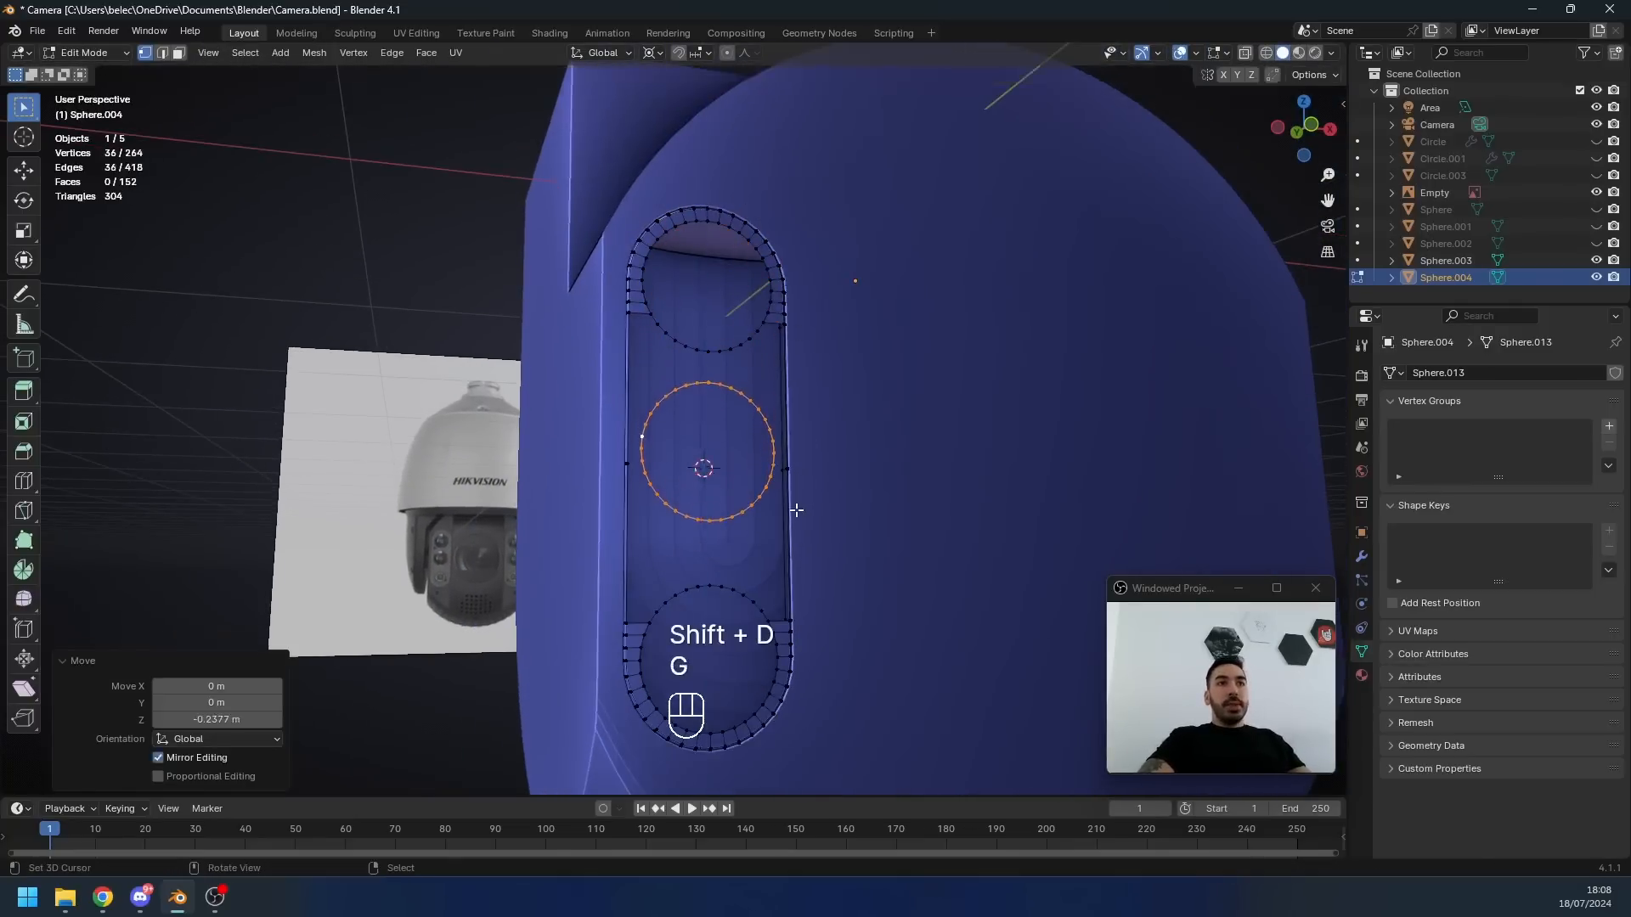
- Select the lowest opening's circular loop, snap the 3D cursor to its center and scale the loop to 0.884
alt+shift+right_click(656, 517)
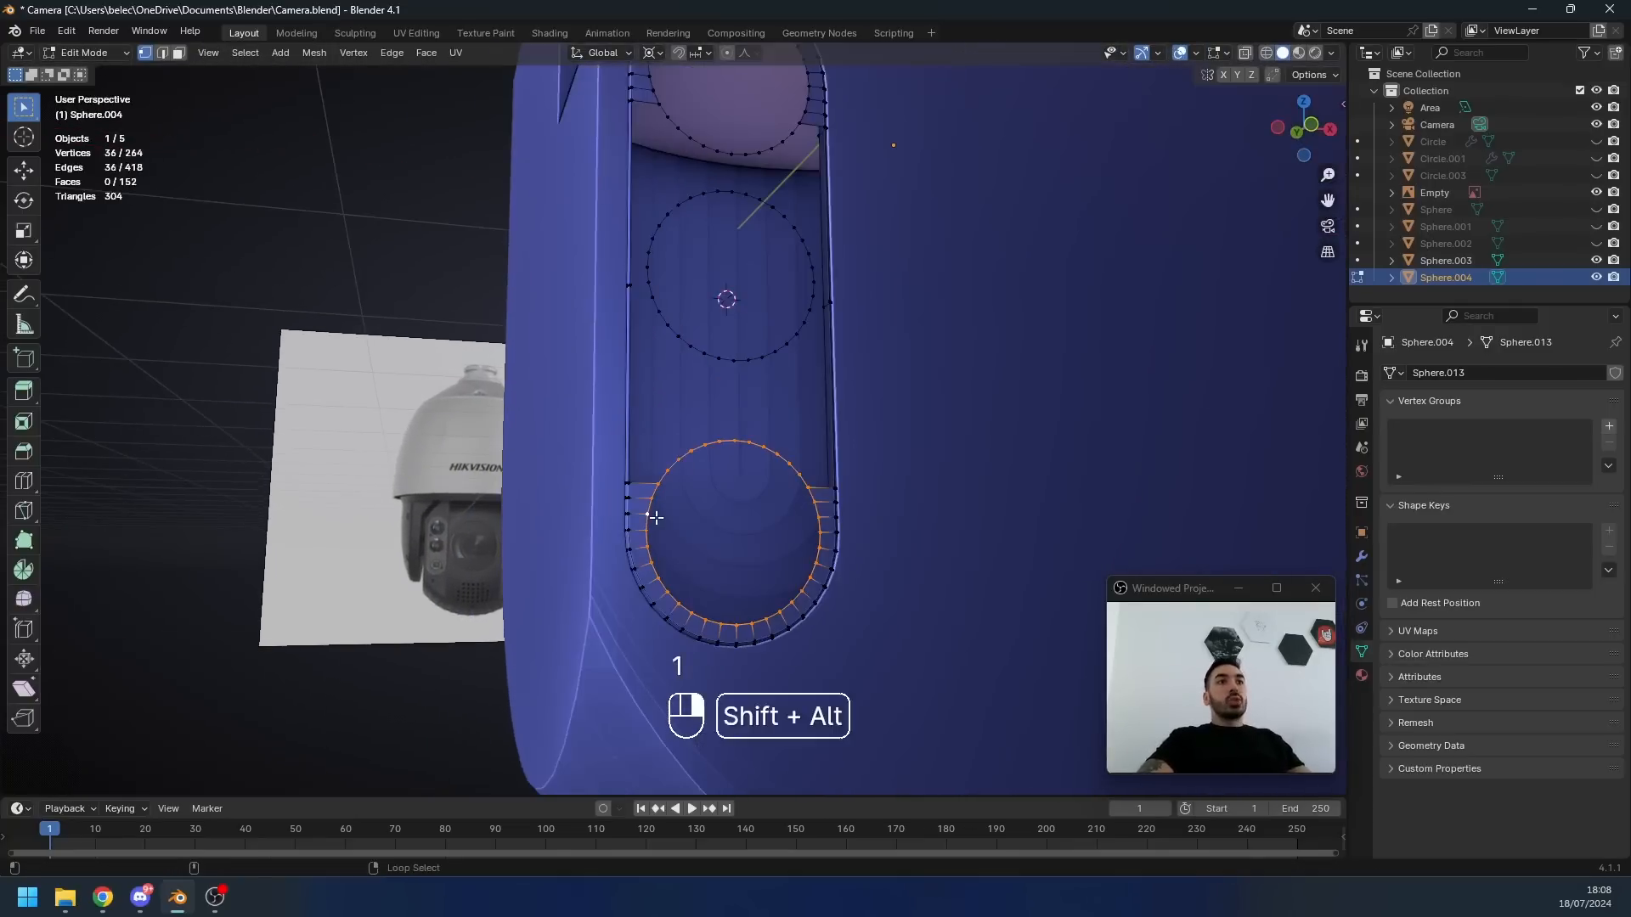
key(shift+s)
click(844, 539)
key(s)
click(866, 564)
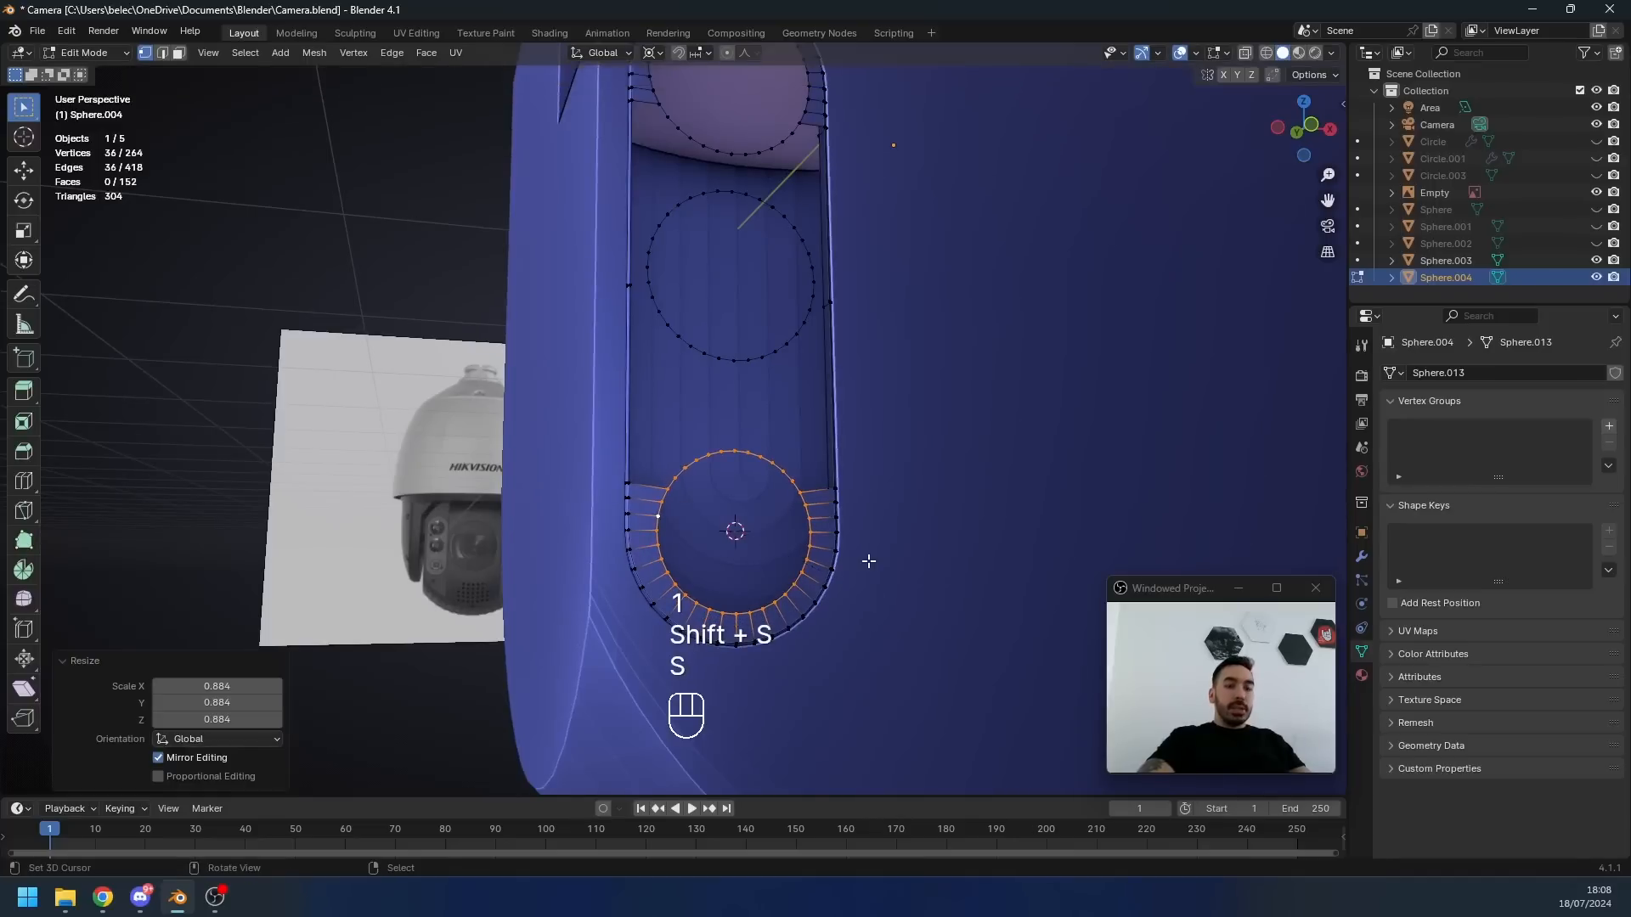
- In front wireframe view, move the lowest circle onto the reference's lowest light, recenter the 3D cursor and scale the circle to fit
key(KP_1)
key(z)
key(g)
click(788, 622)
key(shift+s)
click(791, 620)
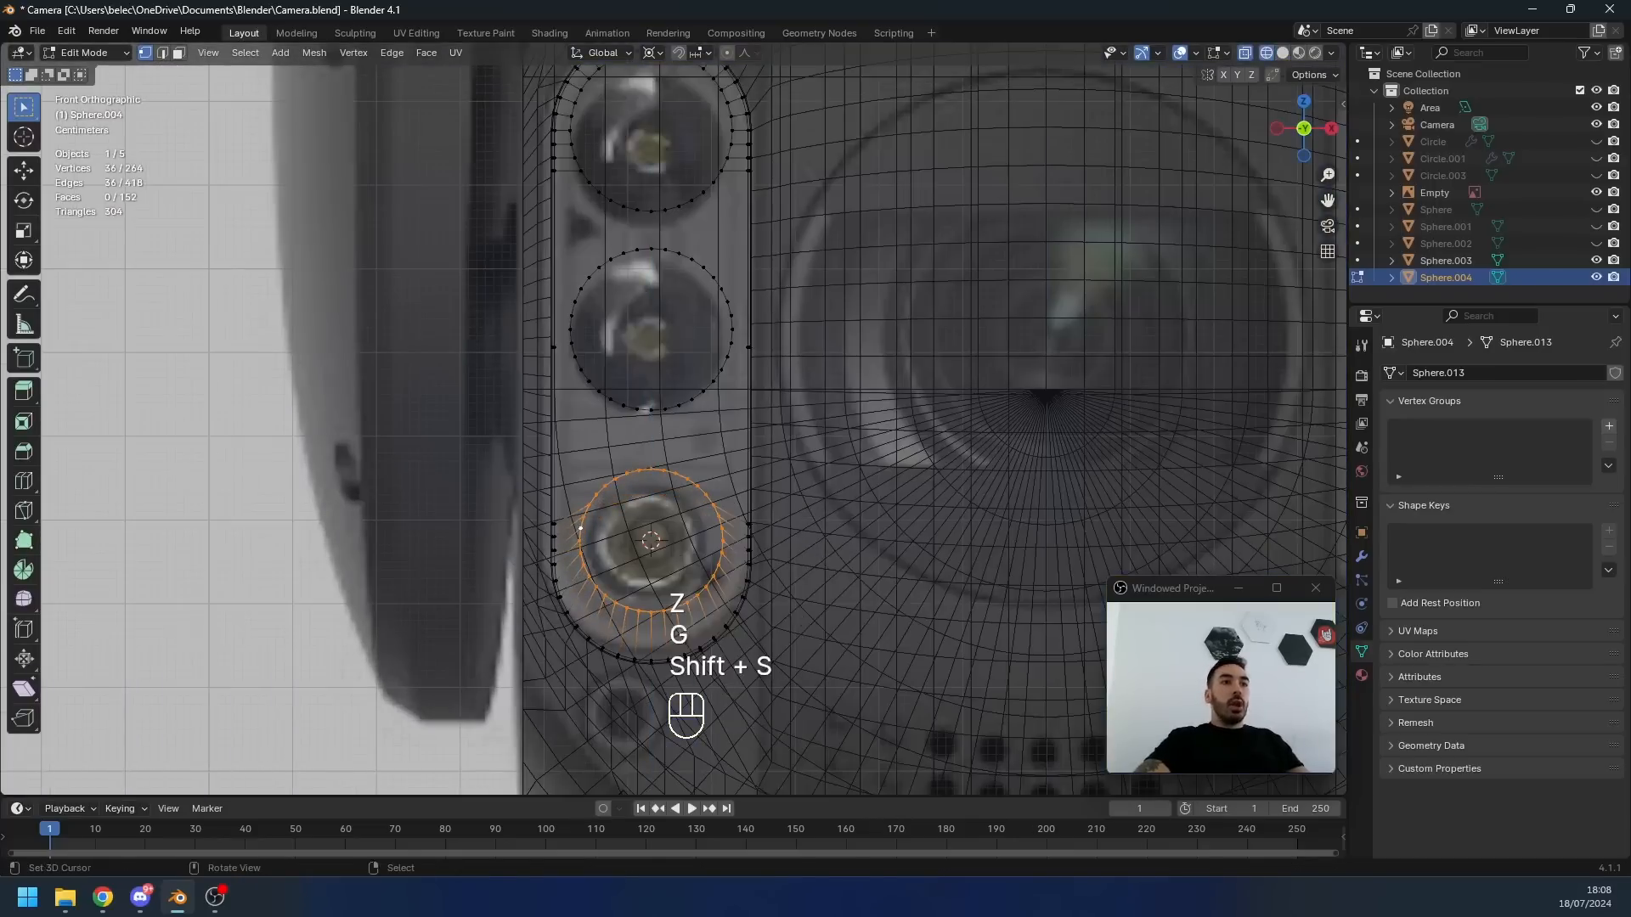
key(s)
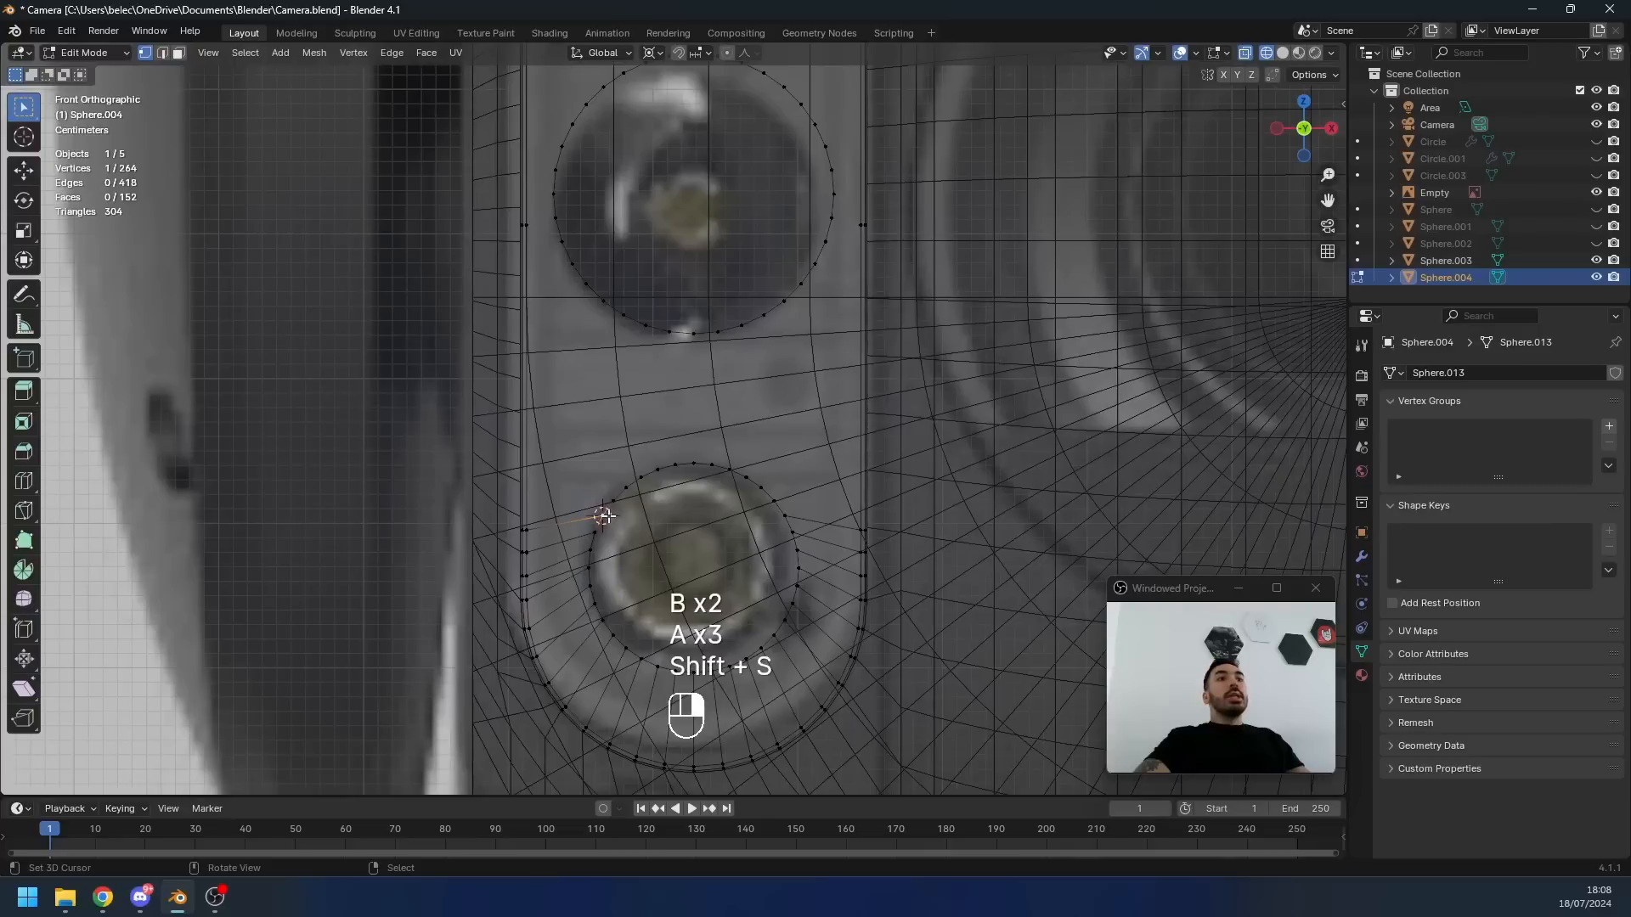
- Snap the 3D cursor to the lowest circle's upper corner vertex and flatten the uppermost side vertices along Z to its level
key(shift+s)
click(646, 659)
key(a)
key(a)
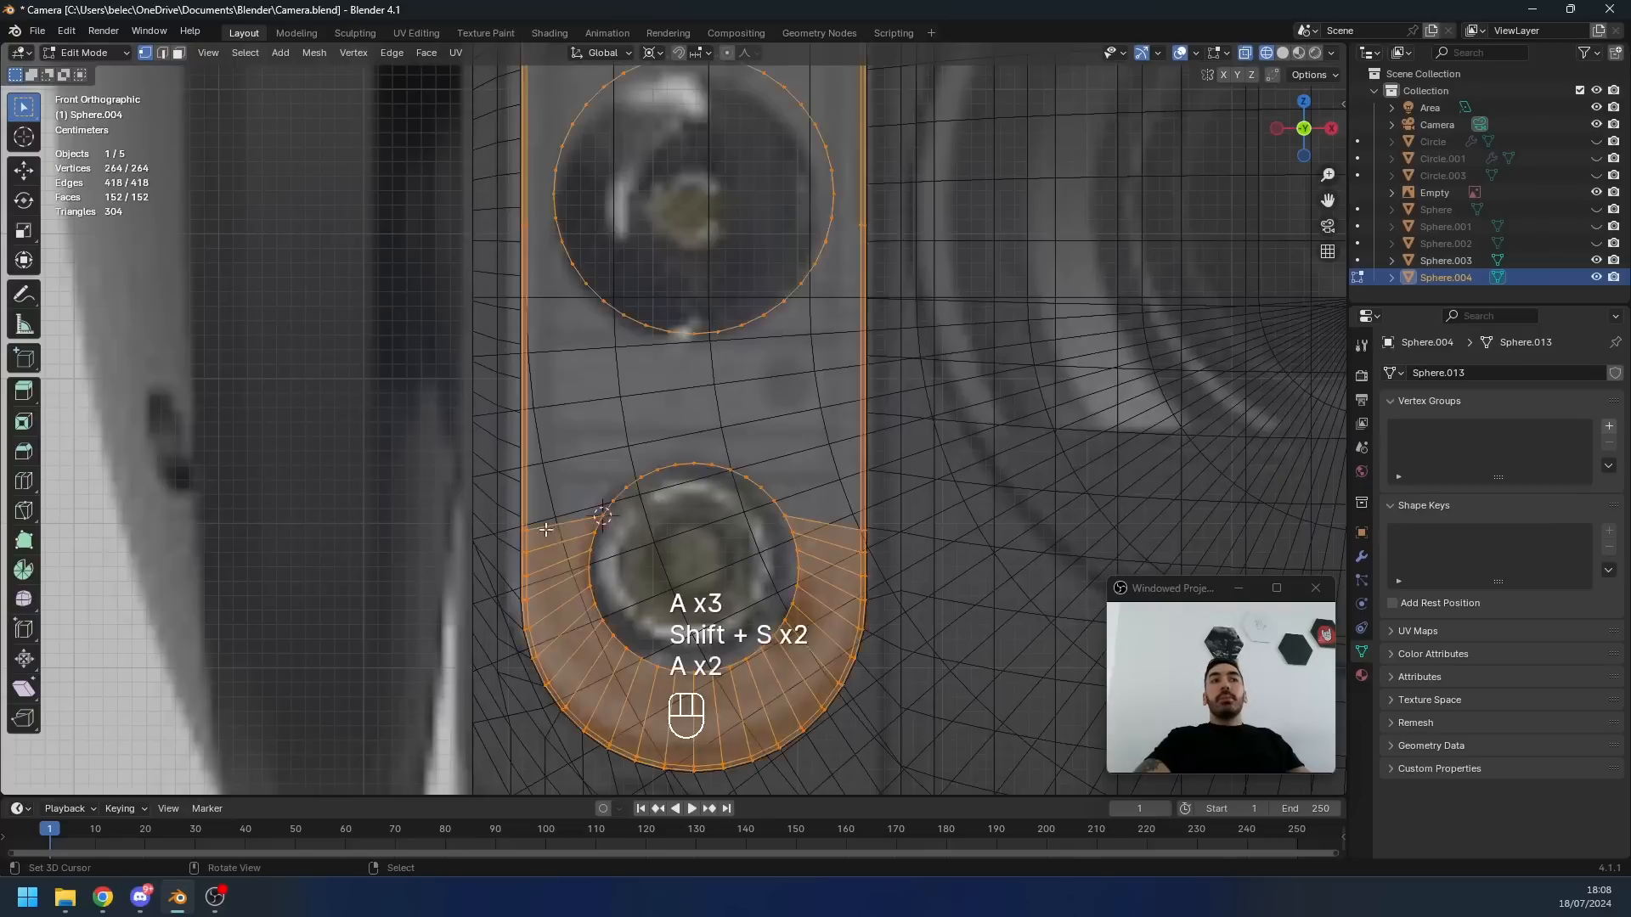
key(a)
key(b)
drag(536, 533, 546, 537)
key(b)
drag(845, 512, 911, 544)
key(s)
key(z)
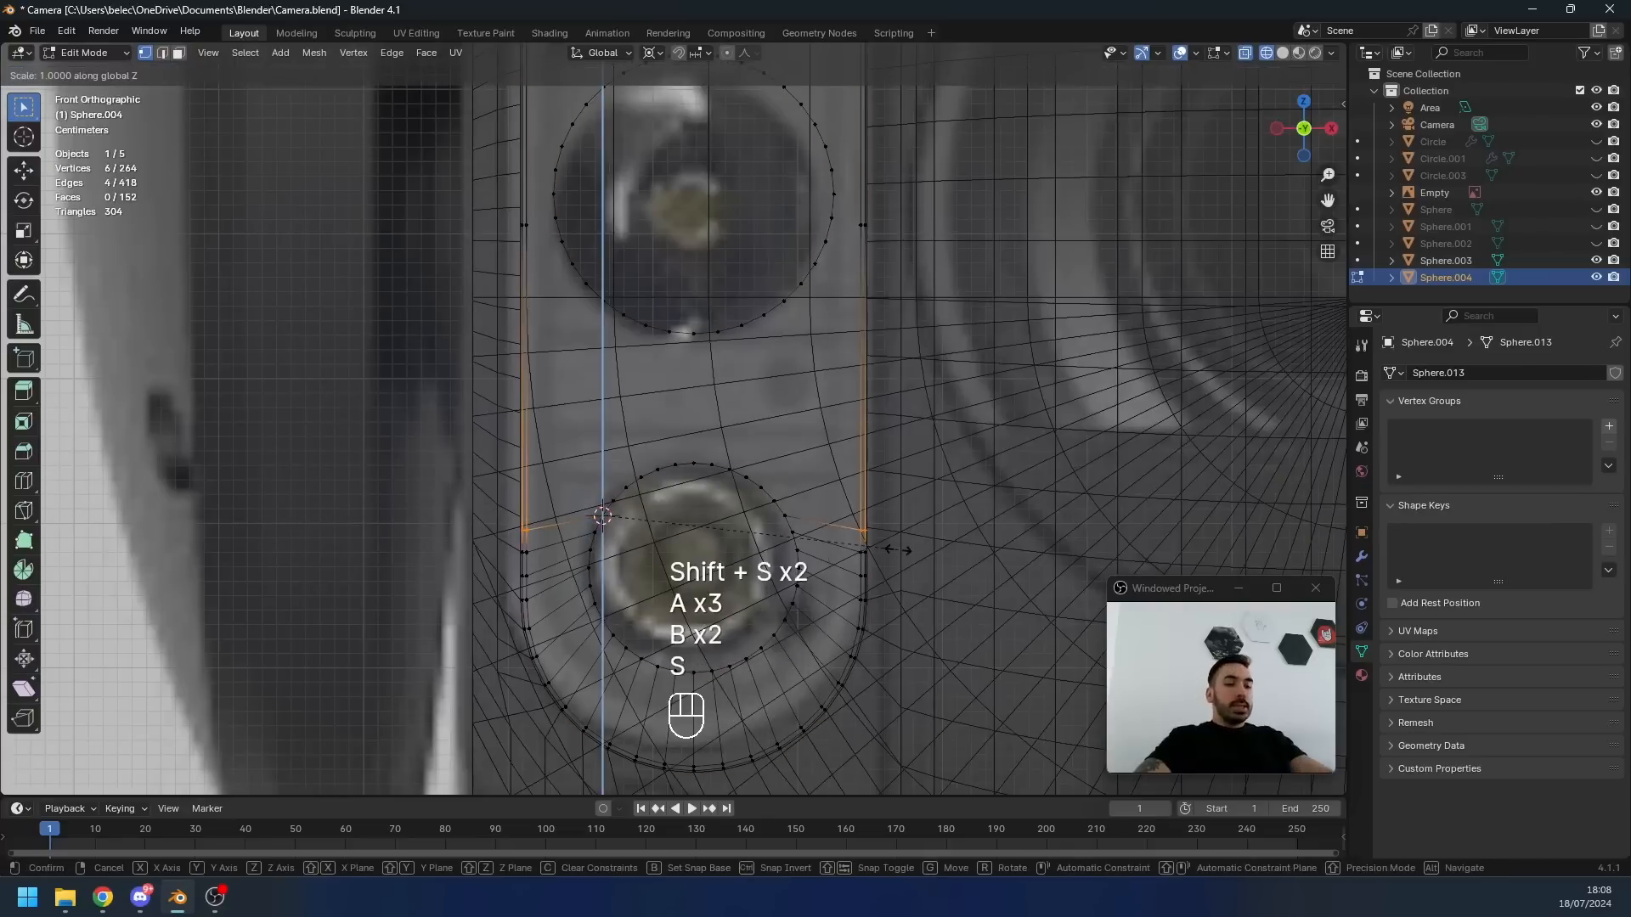
key(0)
key(Return)
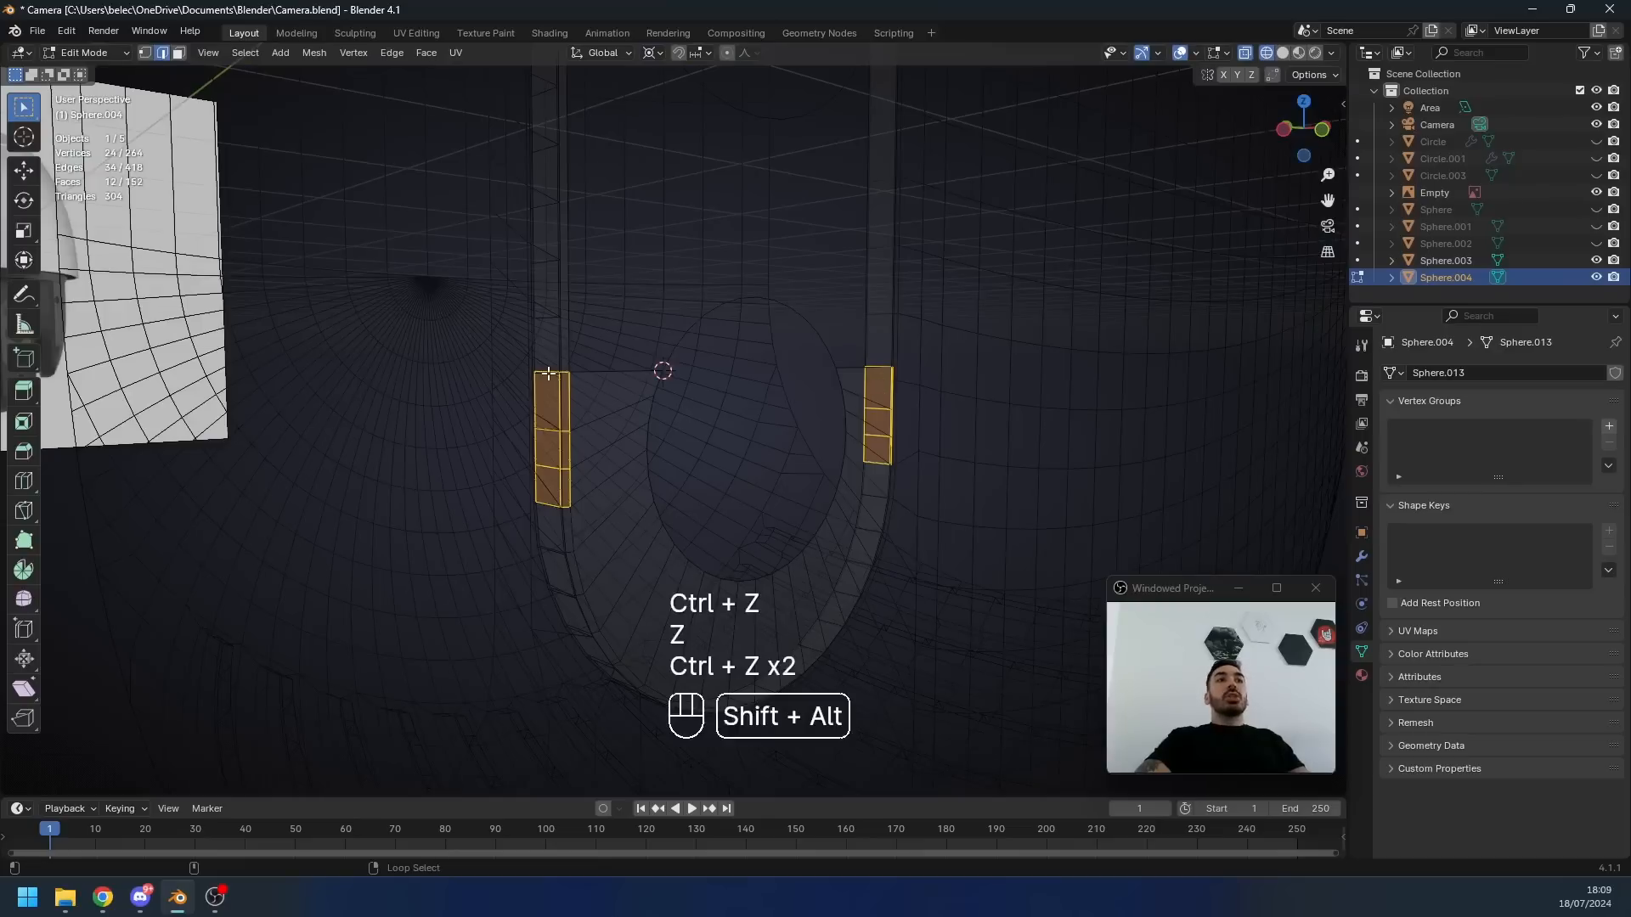
- Keep only the short vertical side edges beside the lowest opening selected and space them evenly with LoopTools Space
shift+click(553, 418)
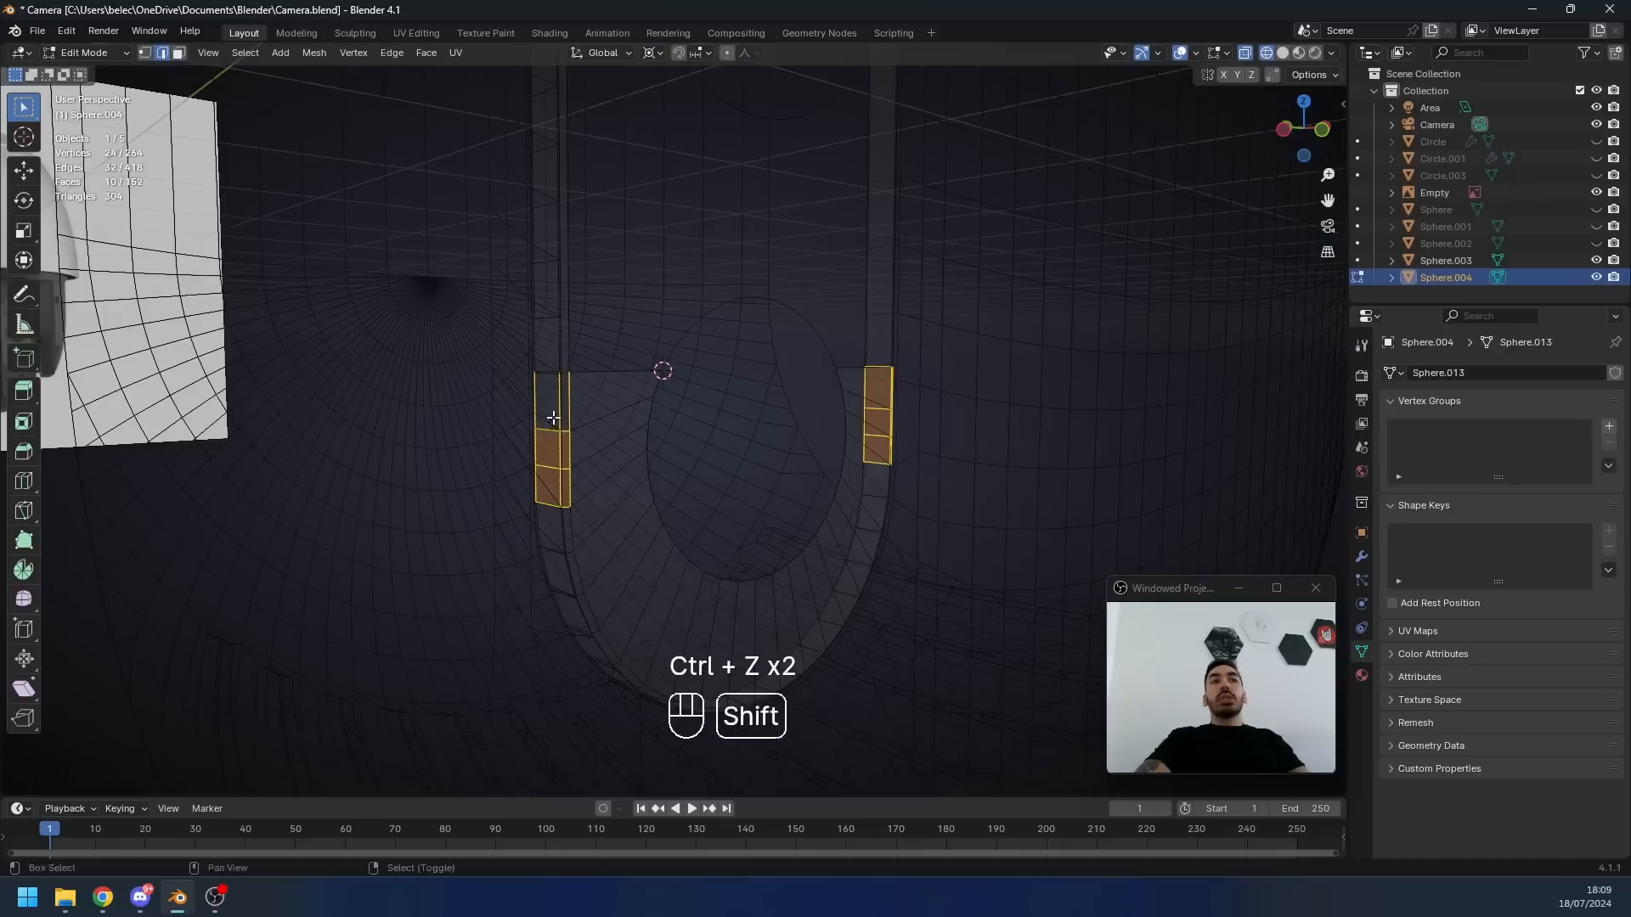
alt+shift+right_click(549, 430)
alt+shift+right_click(551, 469)
alt+shift+right_click(553, 509)
key(ctrl+z)
alt+shift+right_click(551, 505)
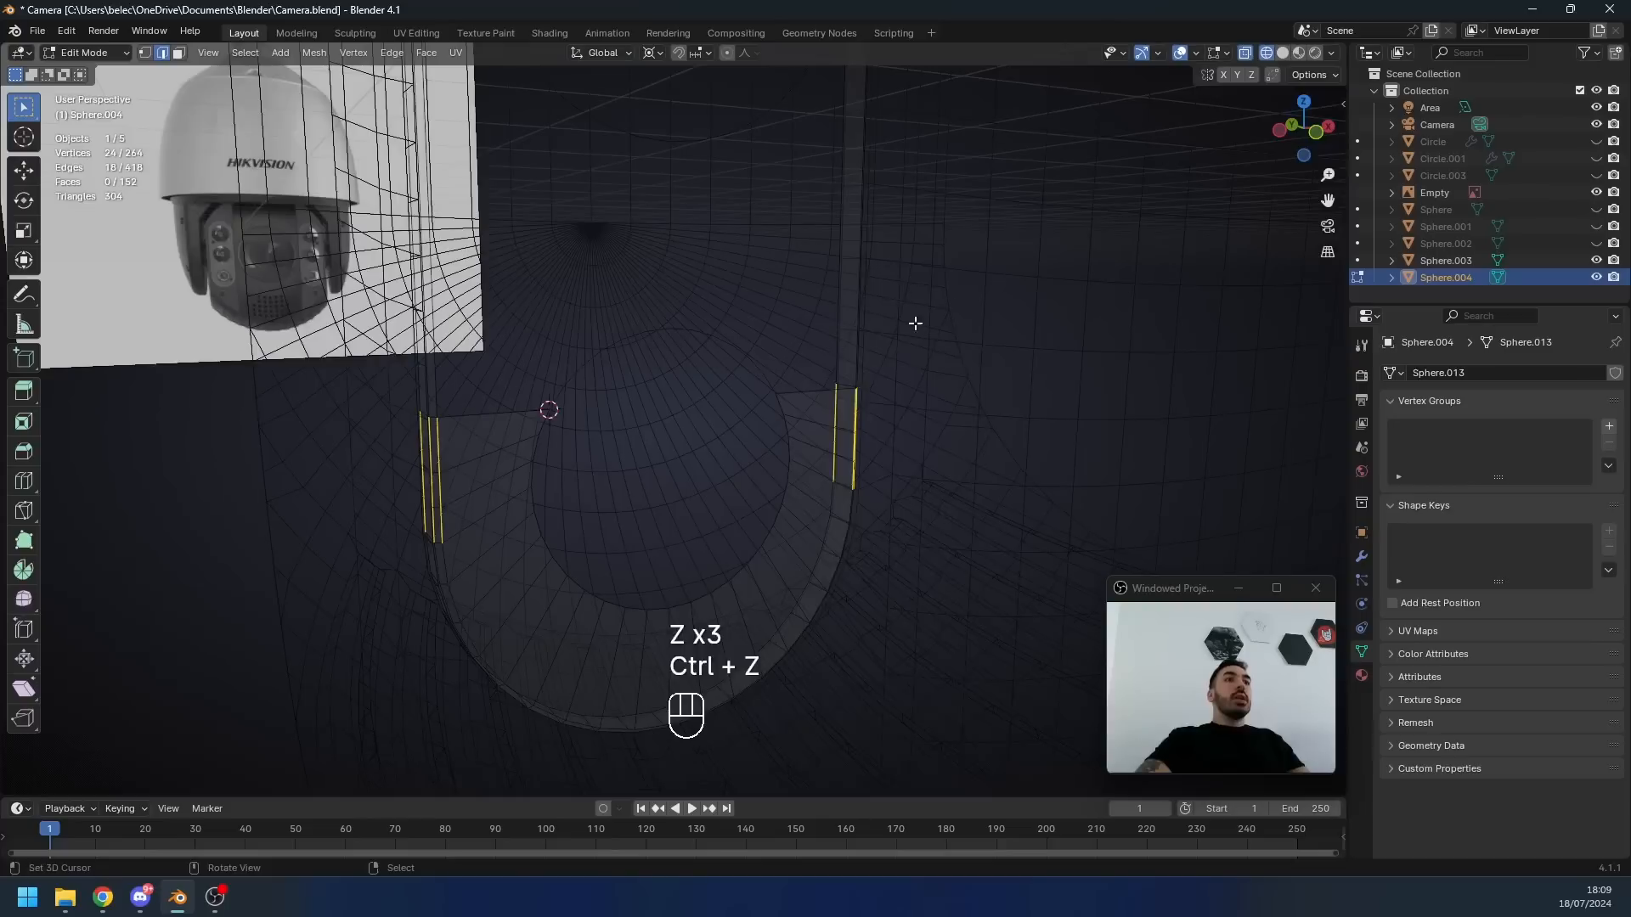
key(w)
mouse_move(932, 314)
click(1041, 425)
key(z)
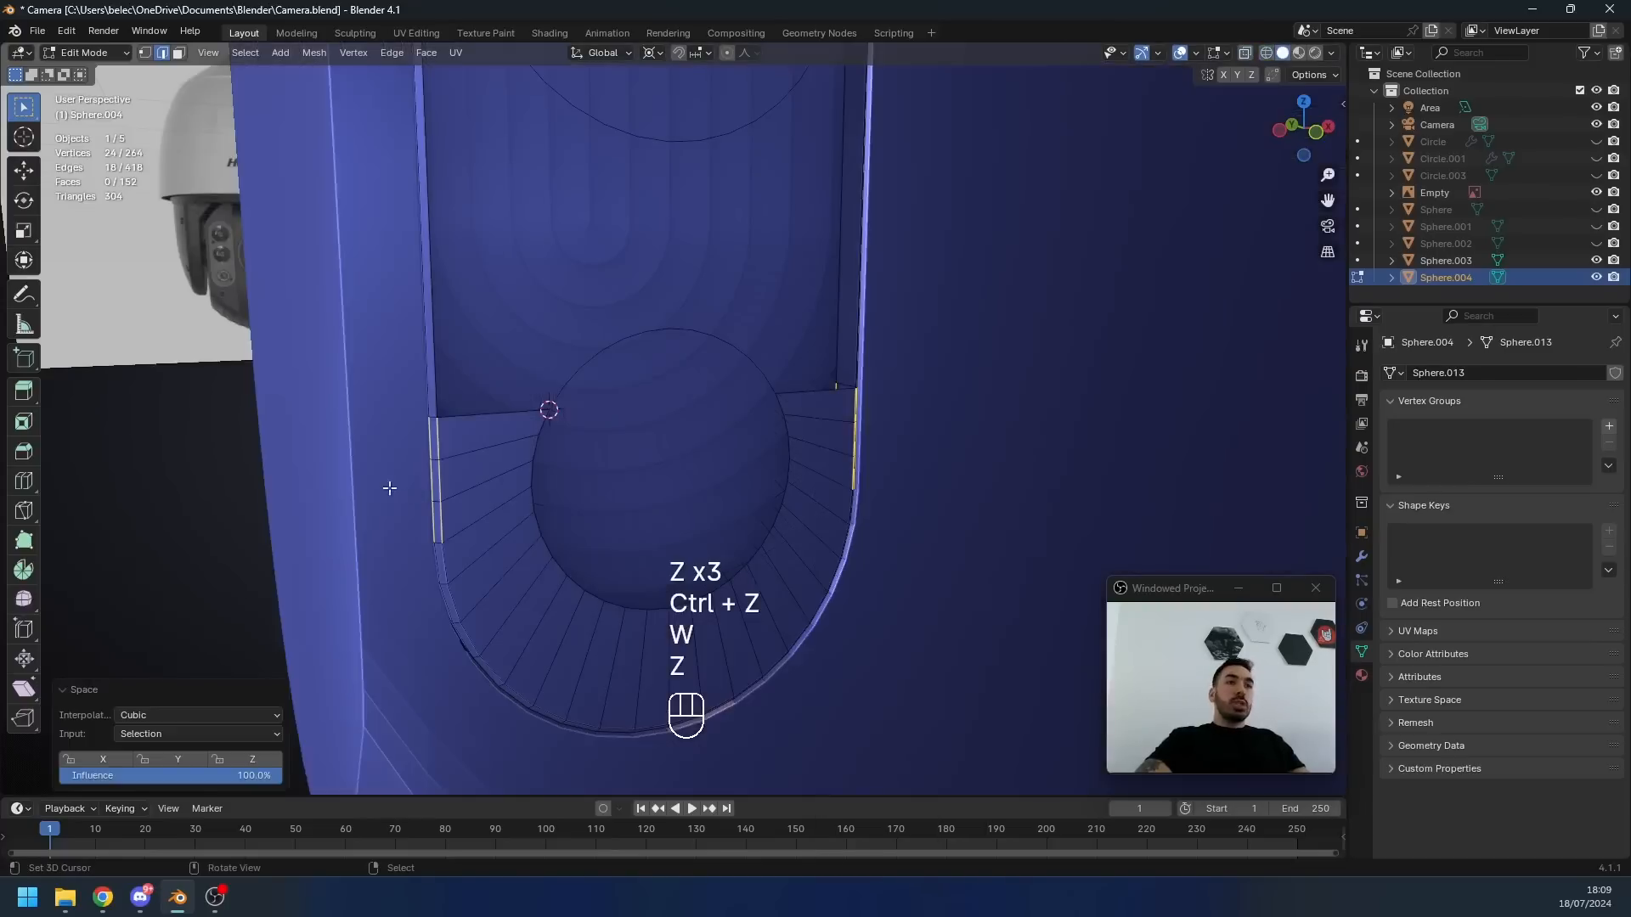
- Check the panel in solid shading outside Edit Mode and save the file
key(Tab)
middle_drag(664, 465, 657, 374)
key(ctrl+s)
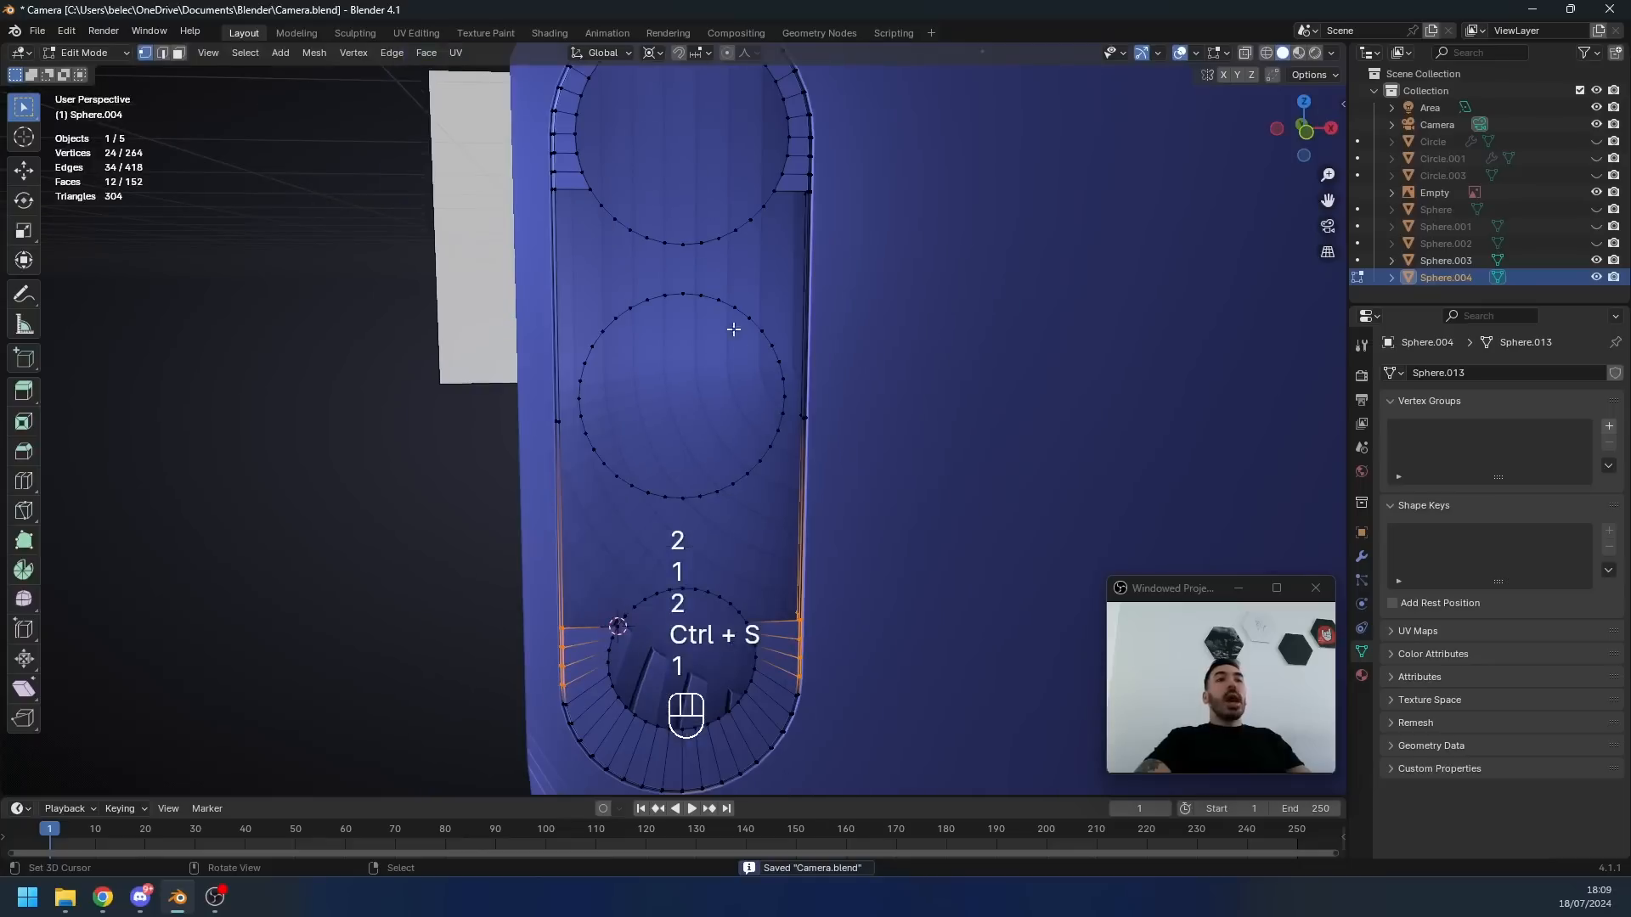
- Select the upper circle's lower arc and the middle circle's facing upper arc, and bridge the two edge paths
middle_drag(787, 422, 636, 338)
key(2)
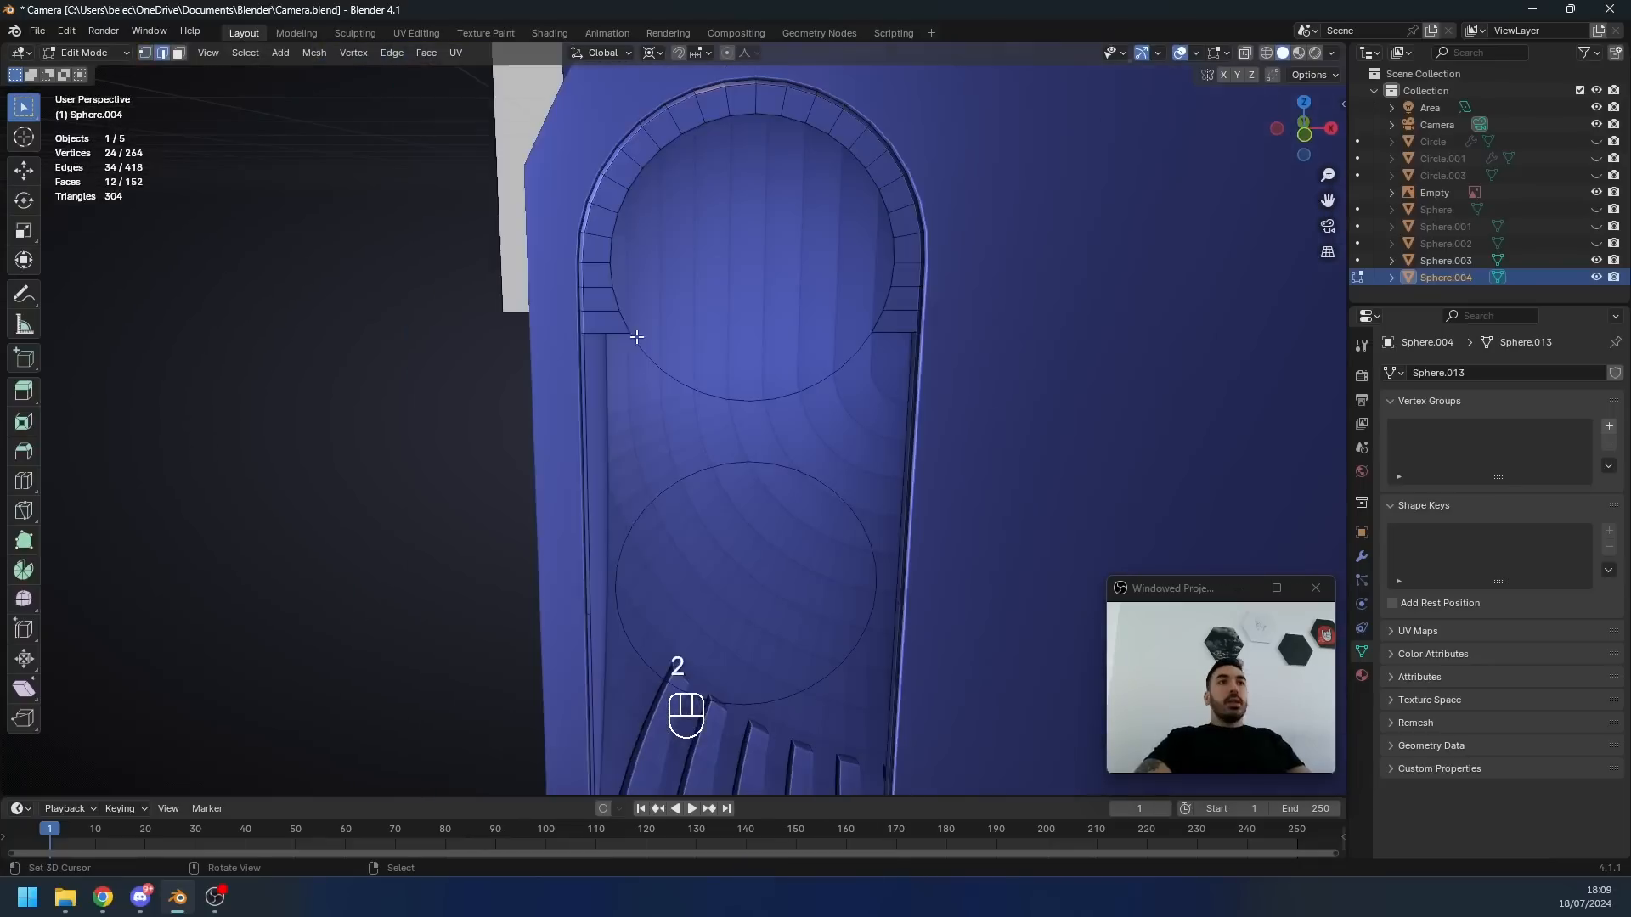
ctrl+click(868, 342)
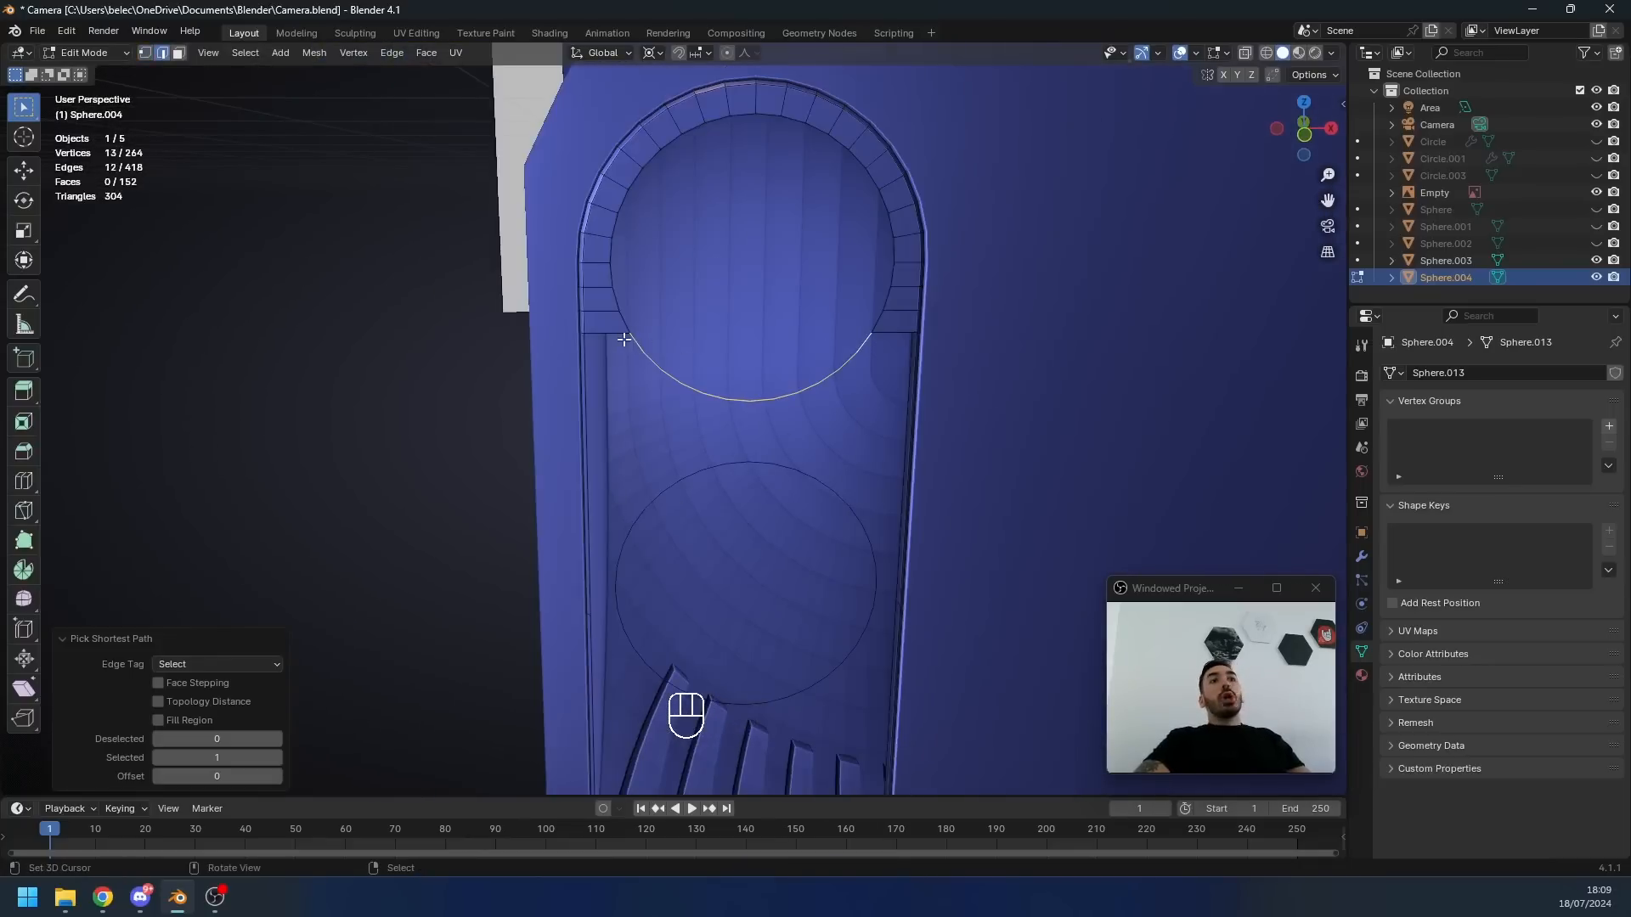
click(657, 497)
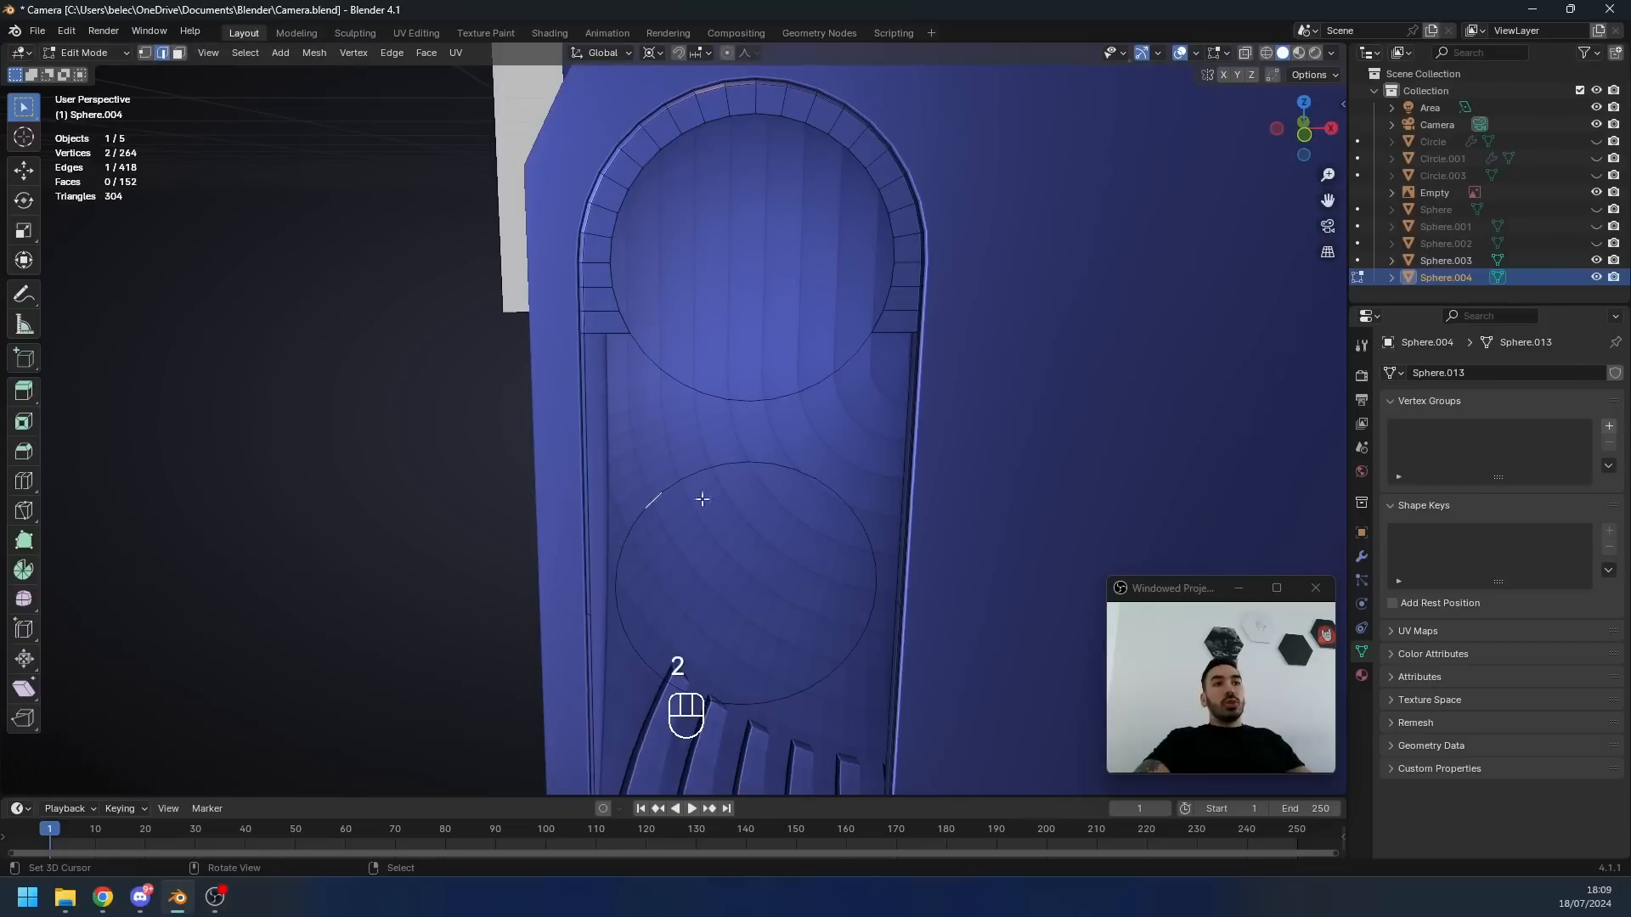
ctrl+click(840, 489)
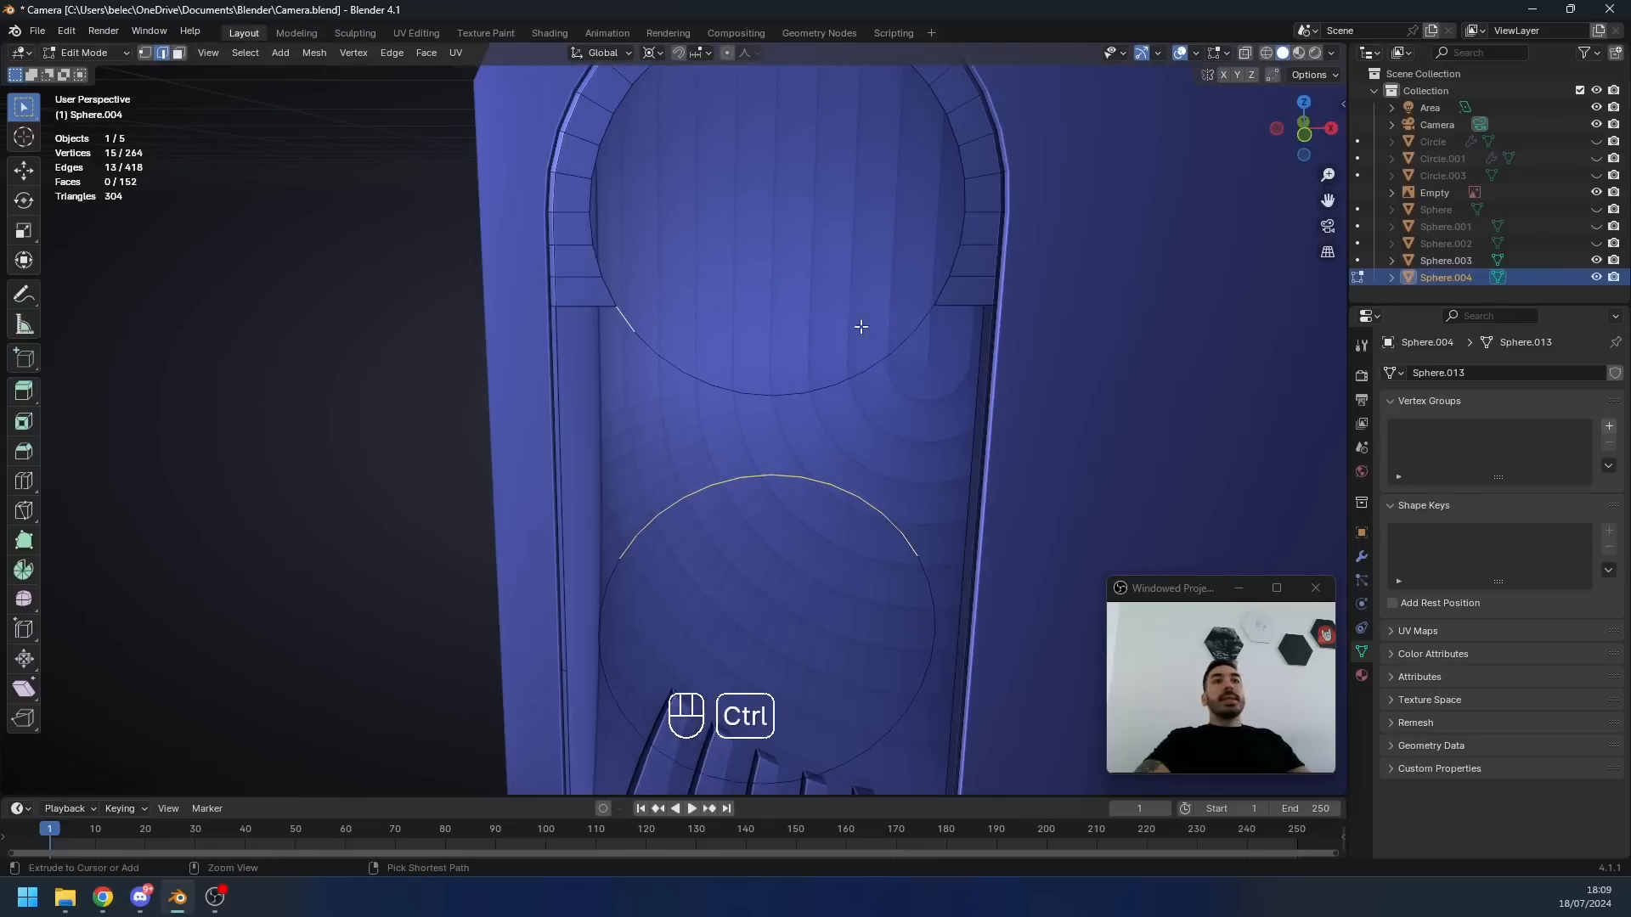
ctrl+click(909, 318)
key(w)
click(1027, 418)
scroll(715, 453, down, 1)
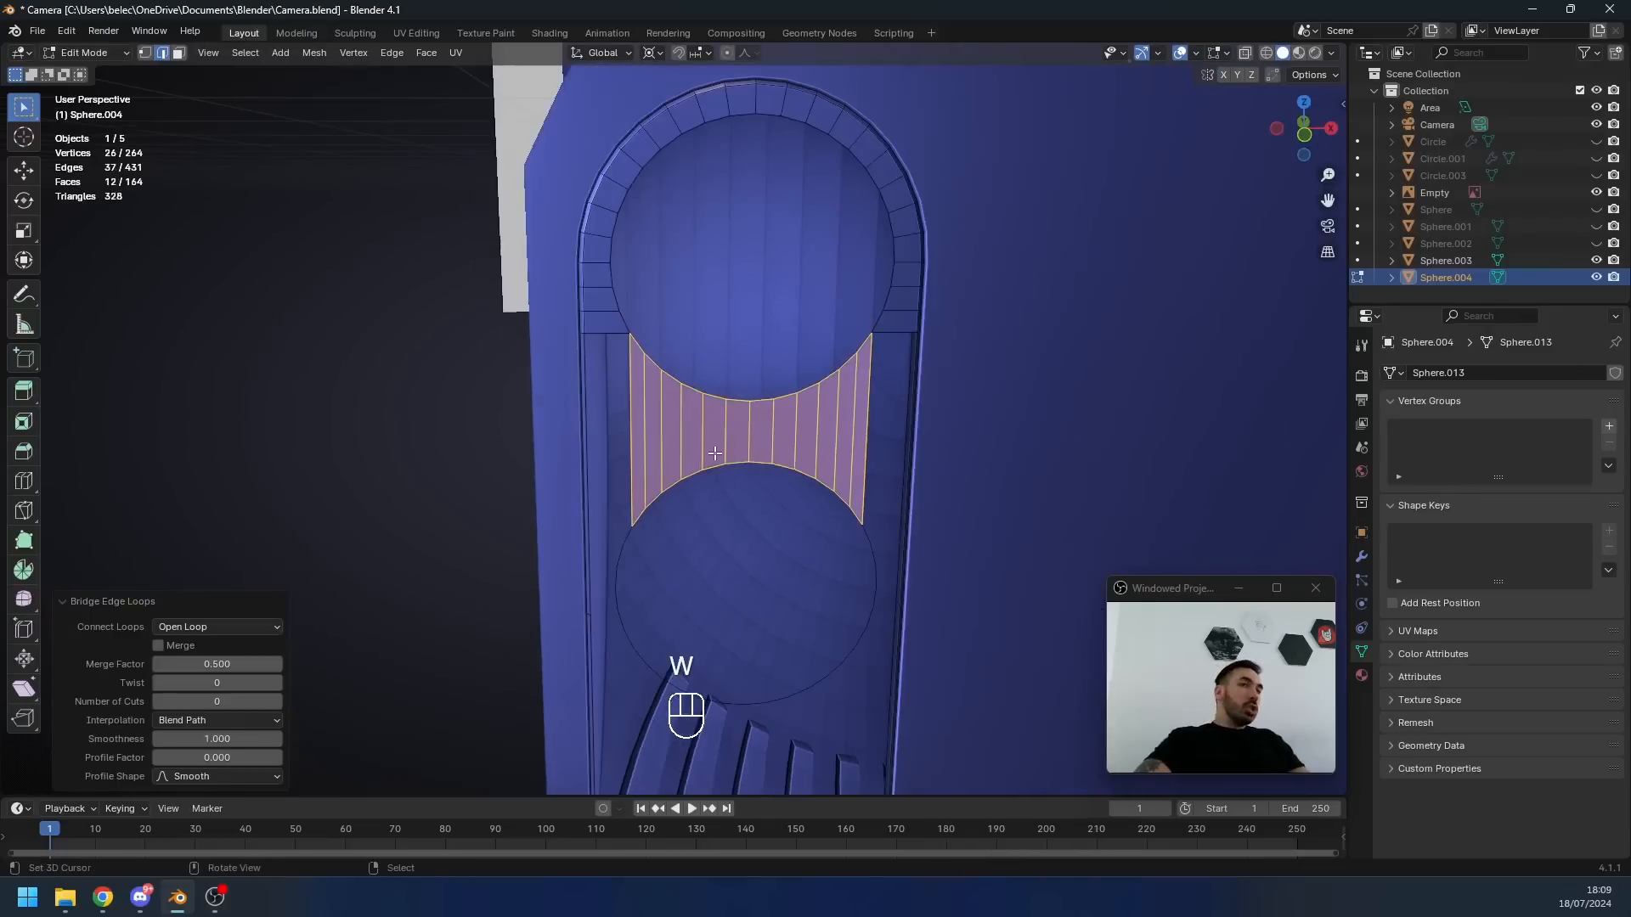
- Snap the 3D cursor to the middle circle's leftmost vertex and check the vertices along that side of the circle
middle_drag(715, 453, 756, 446)
scroll(770, 441, up, 2)
key(1)
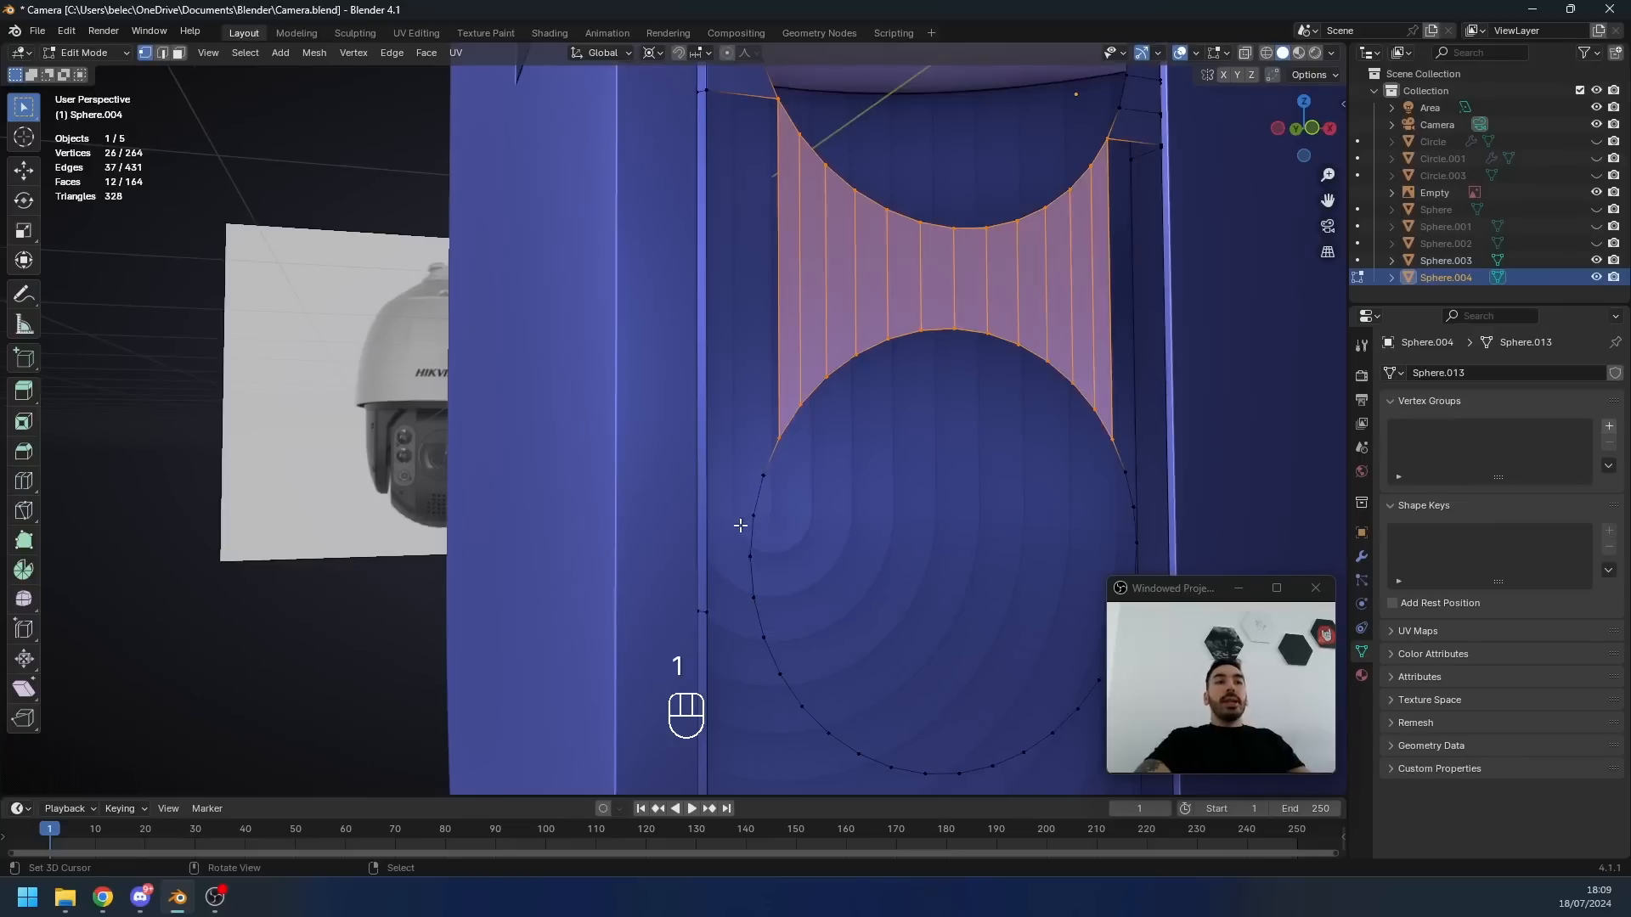
middle_drag(741, 525, 724, 528)
middle_drag(724, 527, 712, 528)
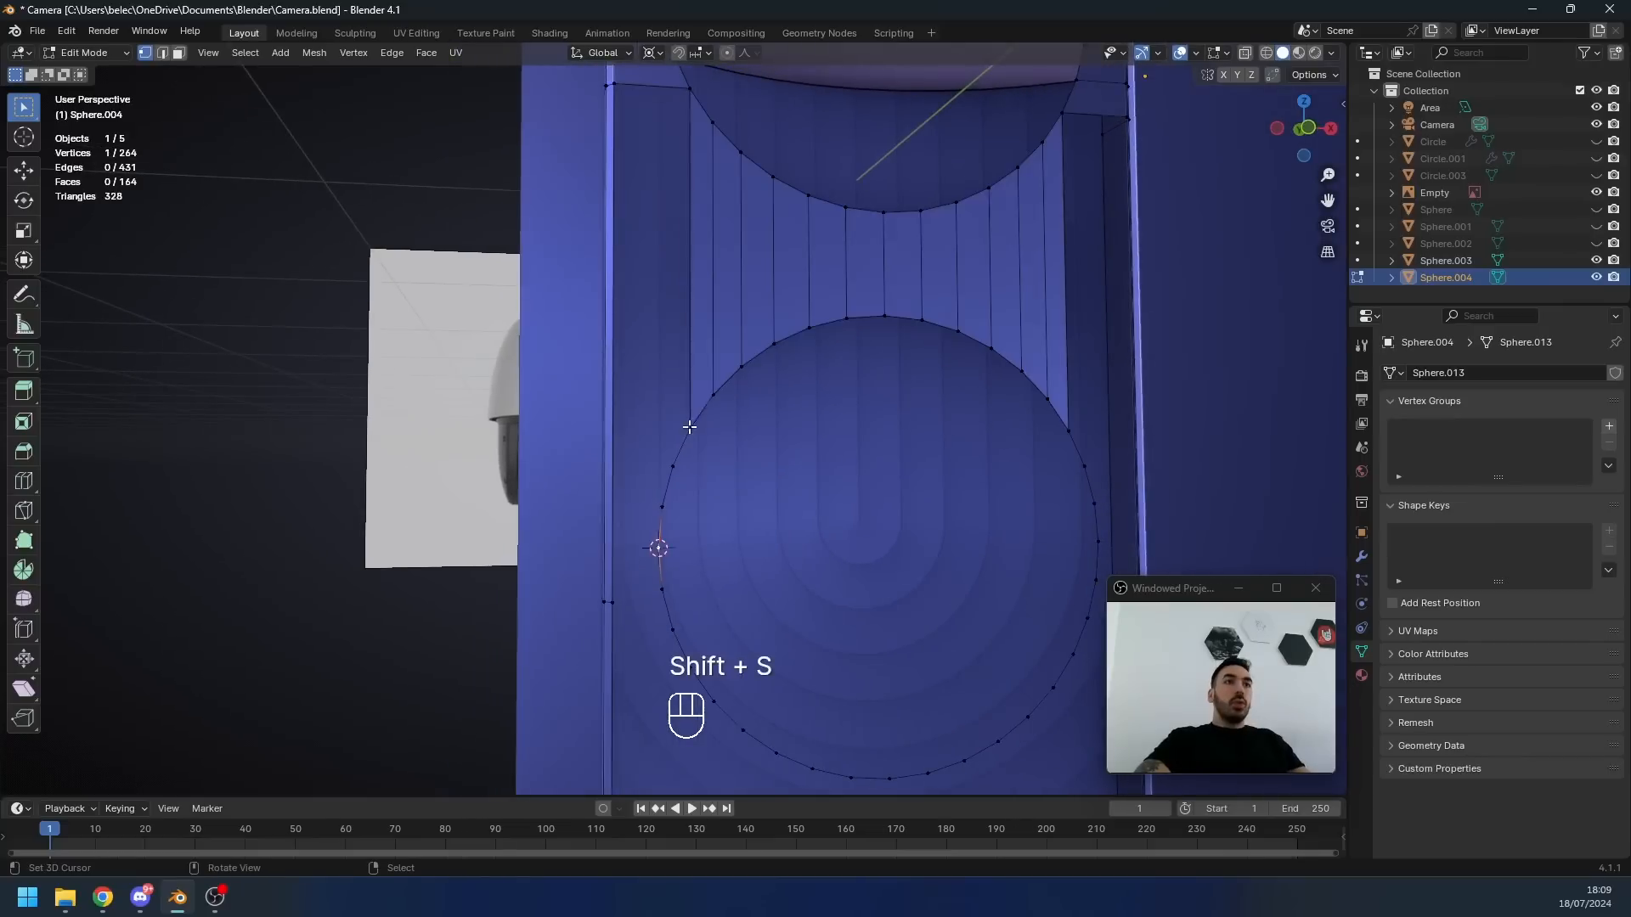
right_click(688, 426)
right_click(668, 476)
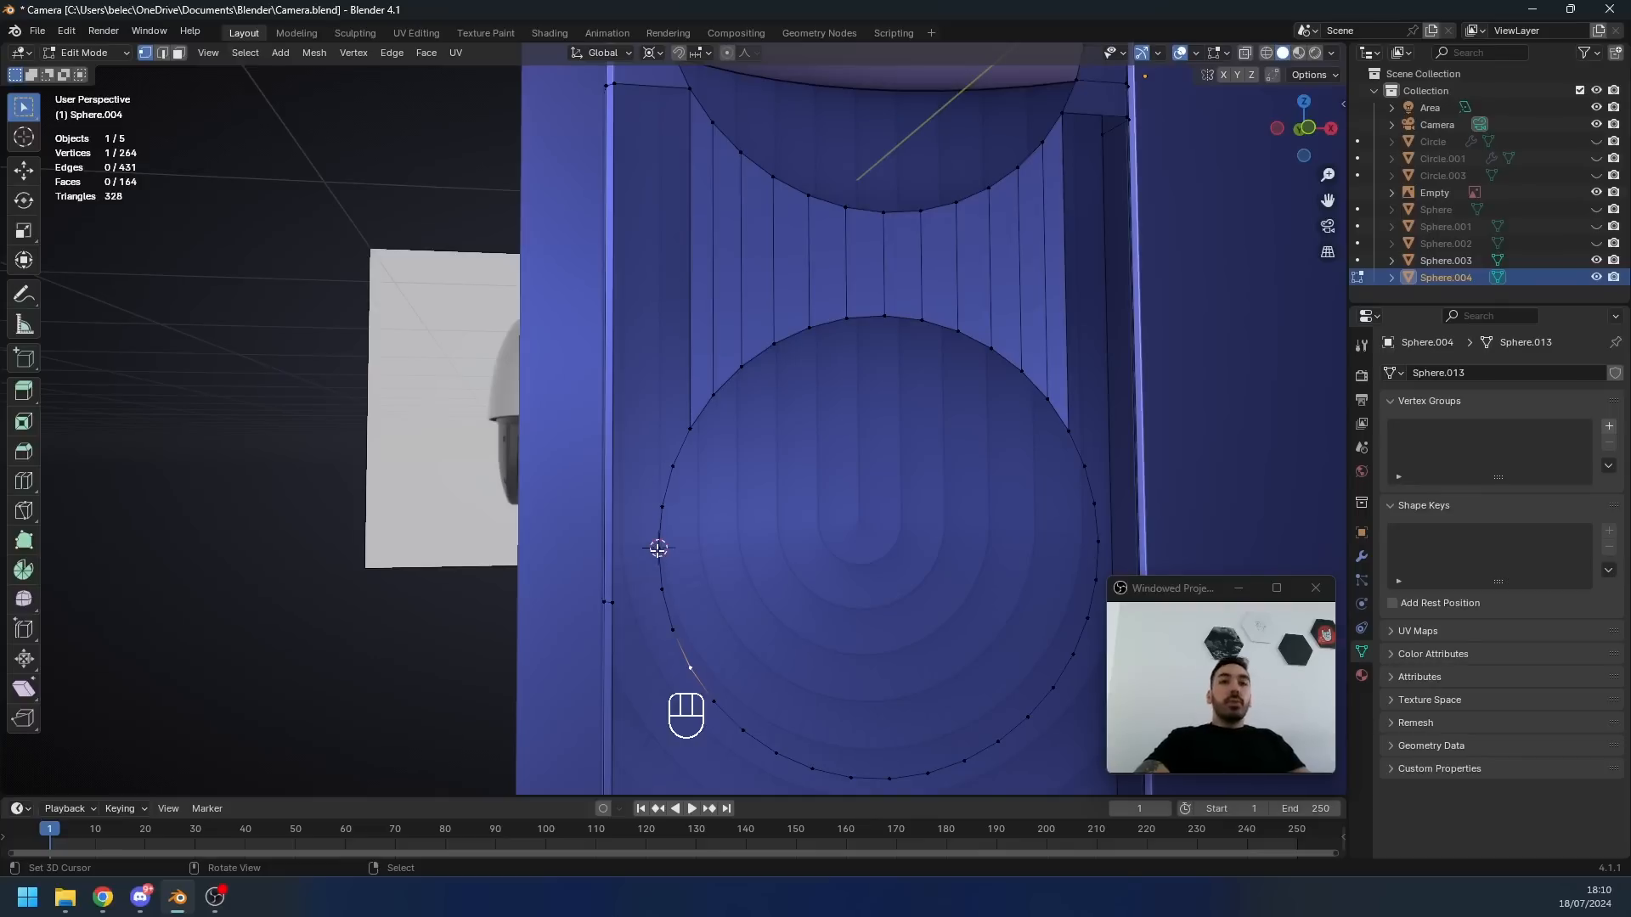
- Flatten the frame's left middle cross edges along Z level with the 3D cursor, and bevel them into 6 segments about 0.0449 m wide
alt+right_click(606, 601)
middle_drag(606, 601, 645, 586)
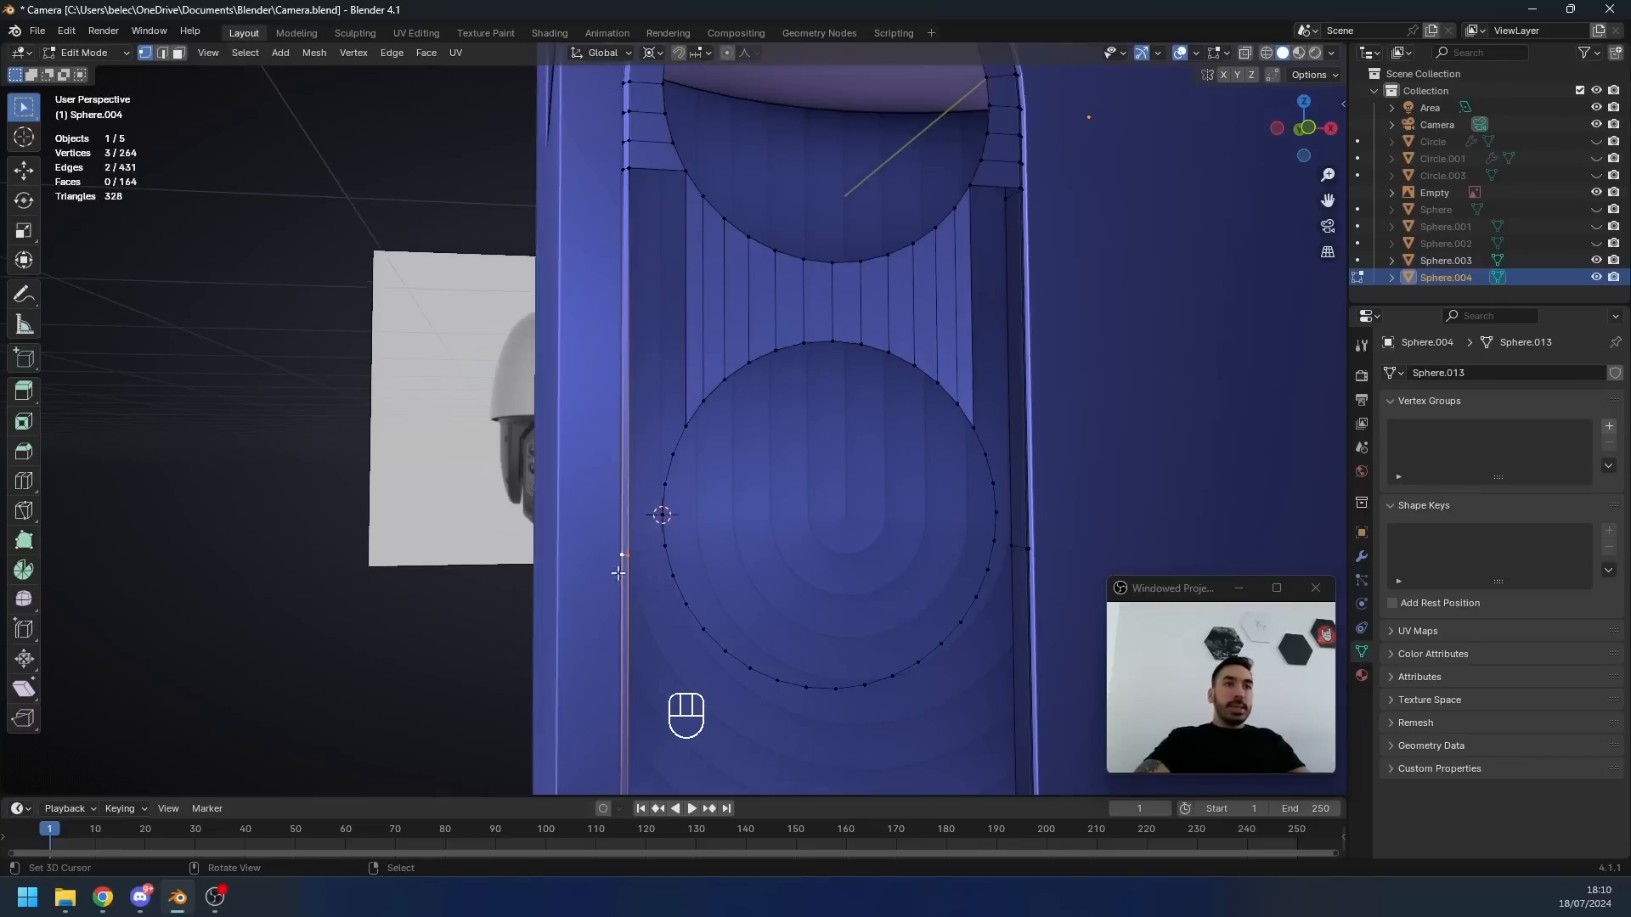
key(s)
key(z)
key(0)
key(Return)
scroll(714, 535, up, 2)
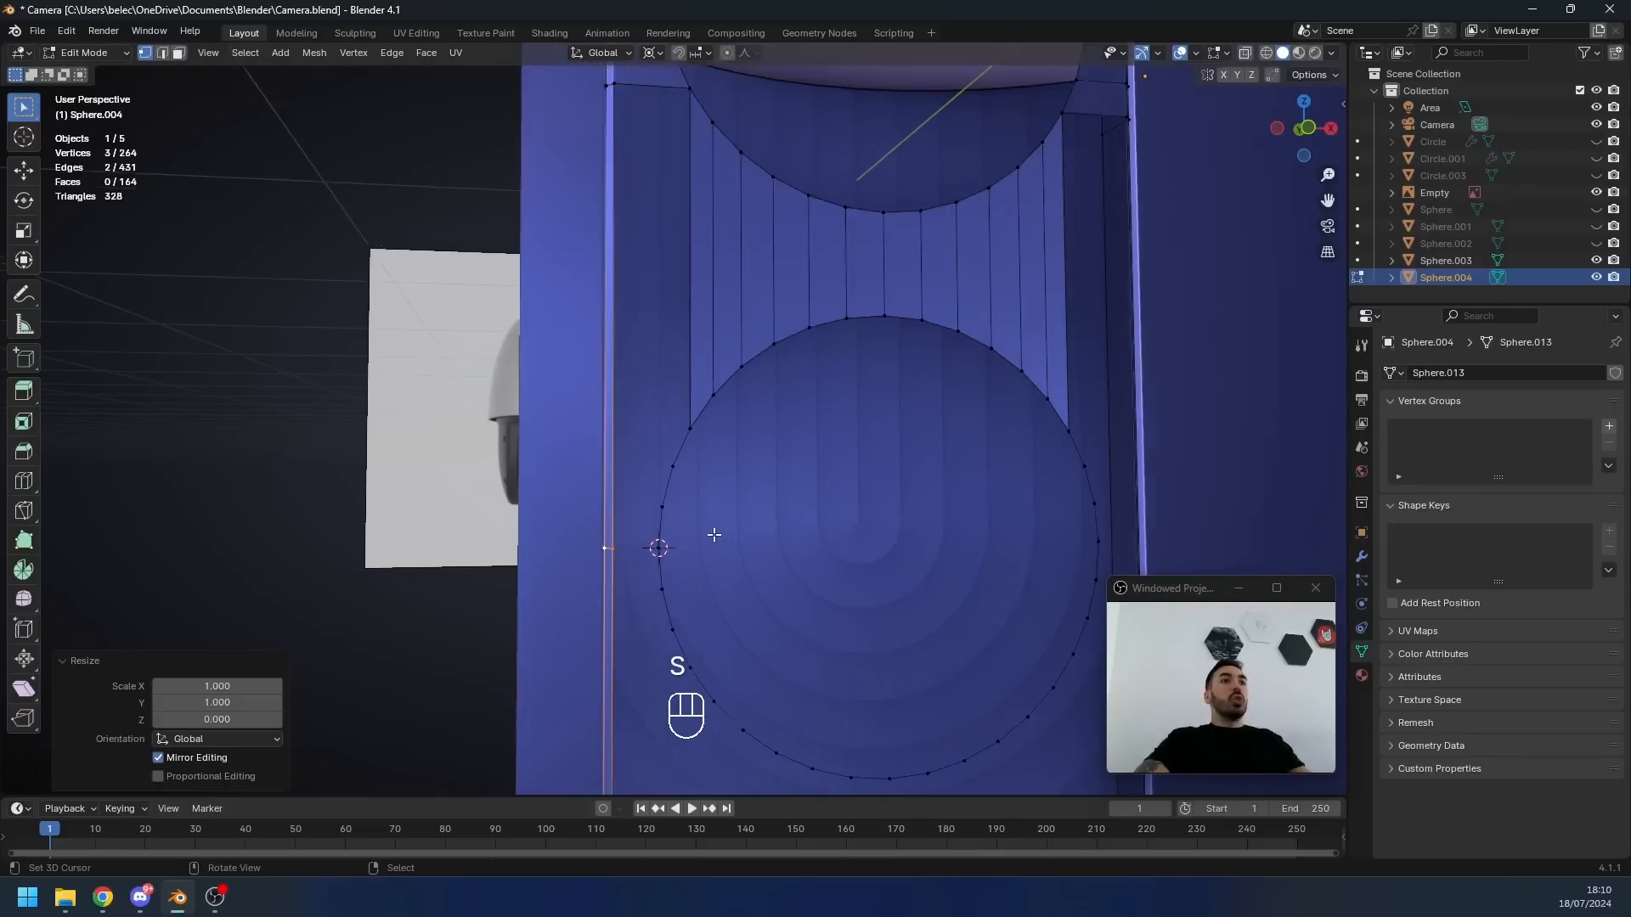
key(ctrl+b)
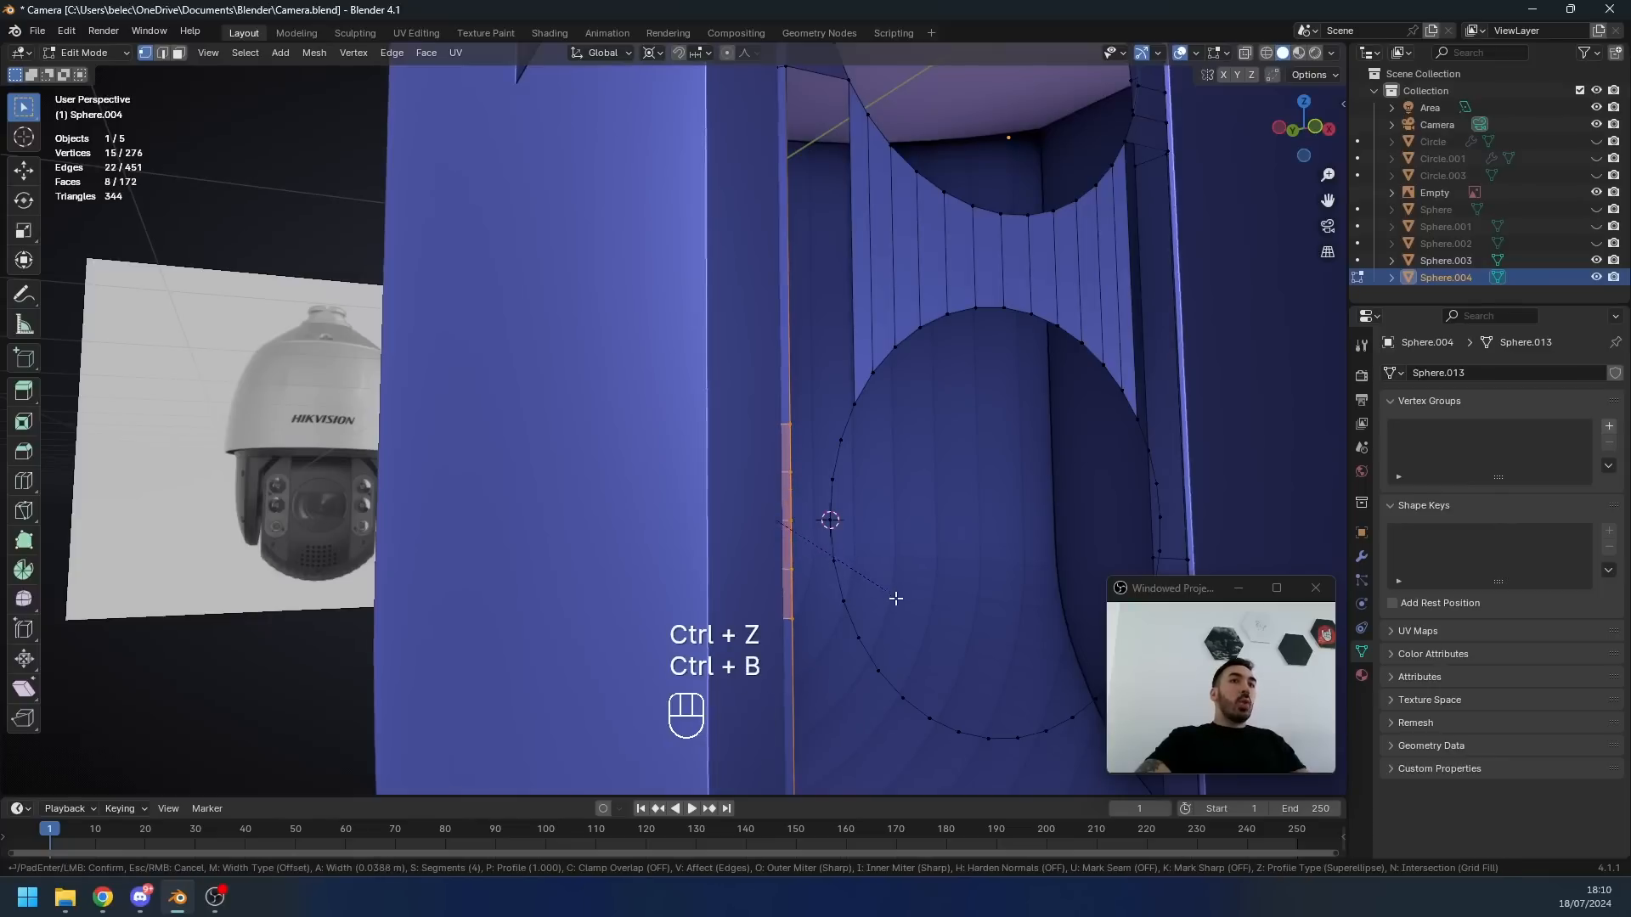
click(907, 607)
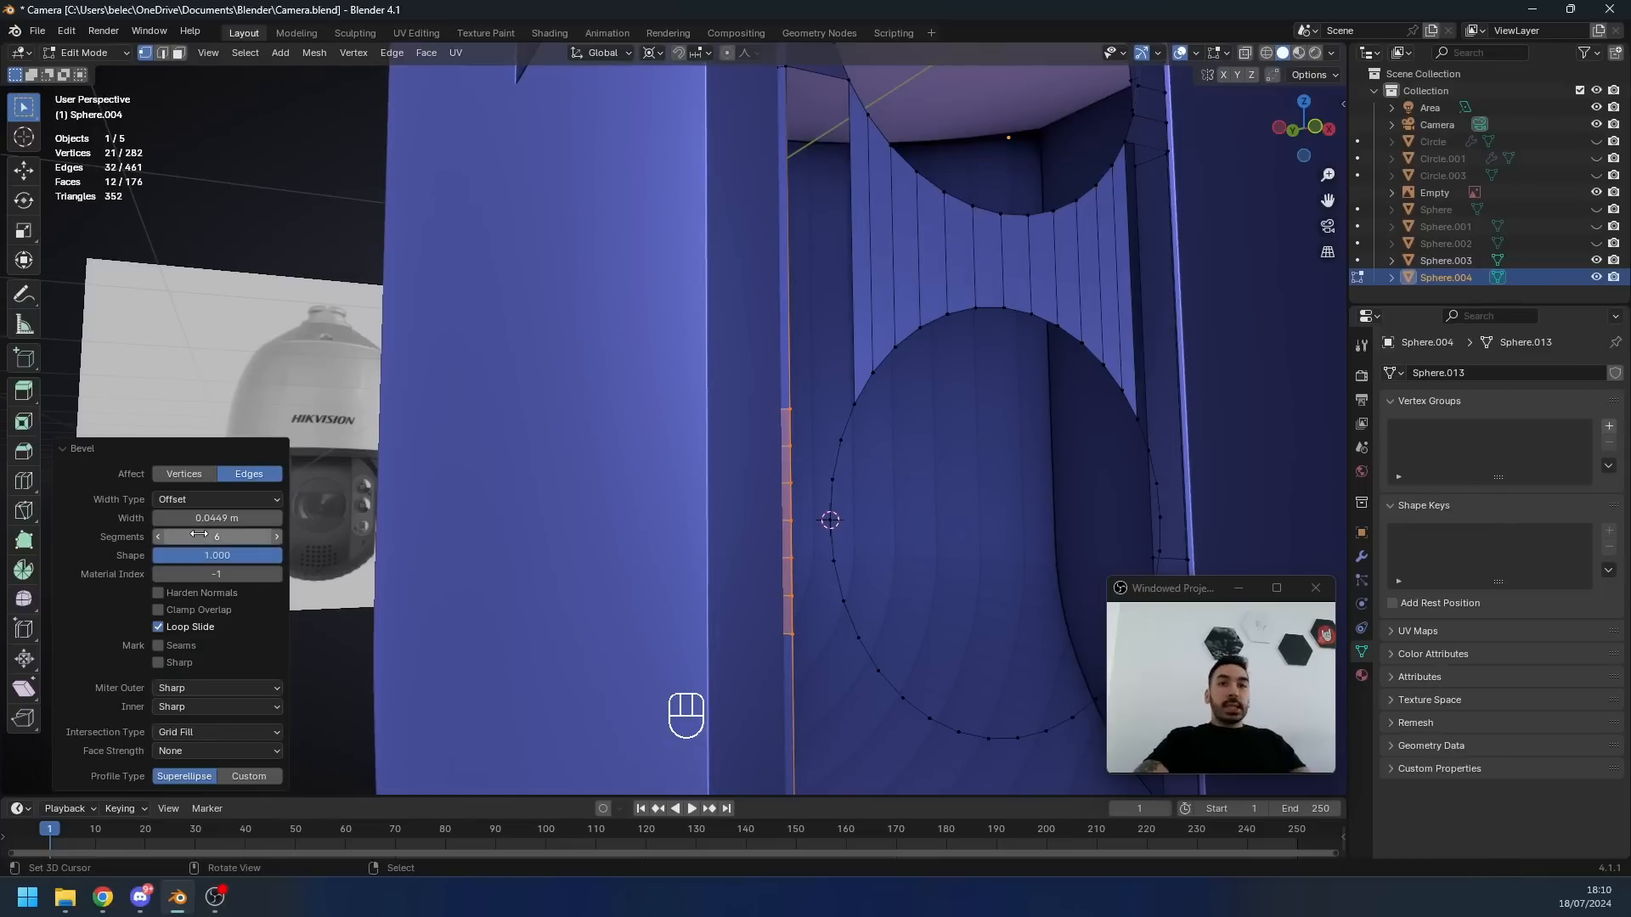
- Select the beveled inner edges of the left frame side and the middle circle's left arc, and bridge them
right_click(716, 423)
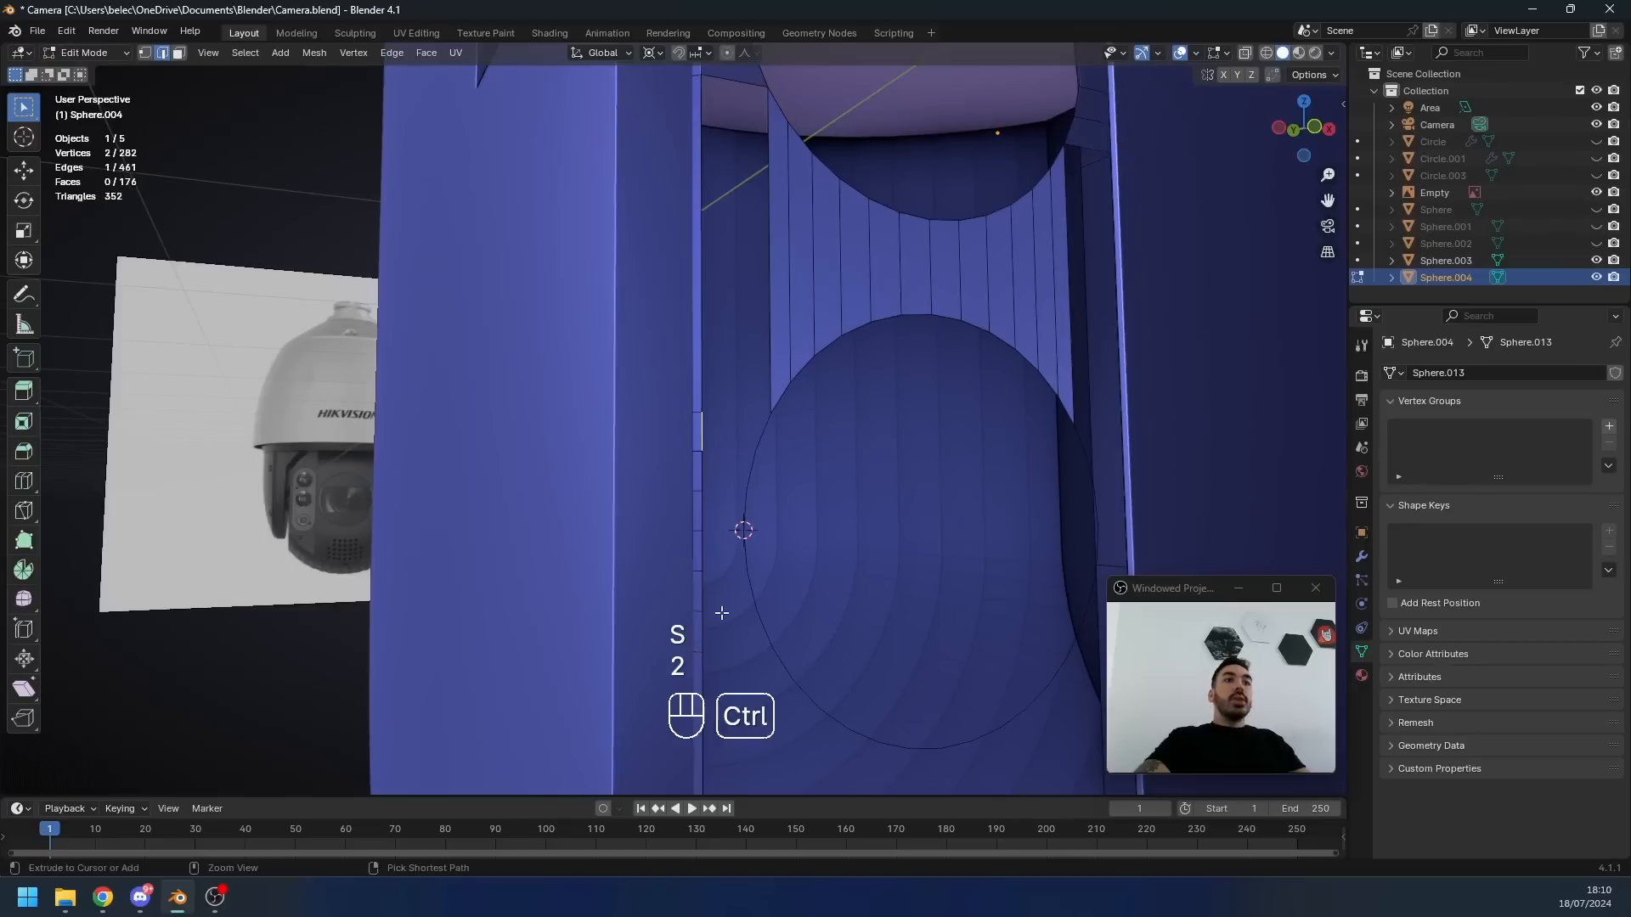
ctrl+right_click(709, 634)
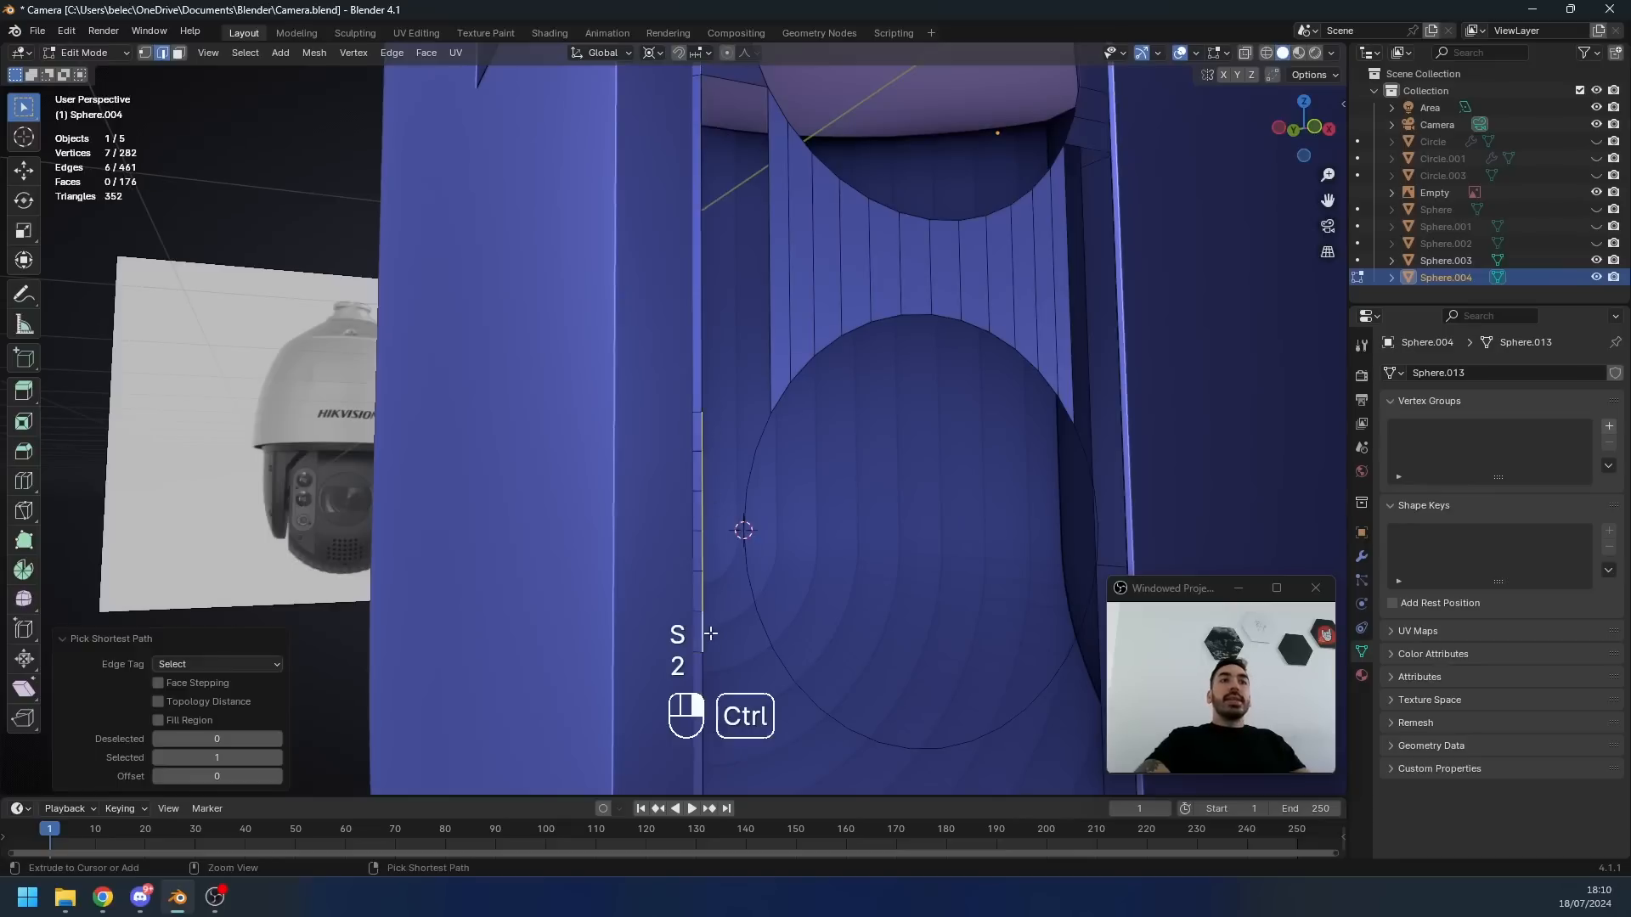
shift+right_click(763, 628)
ctrl+right_click(771, 433)
key(w)
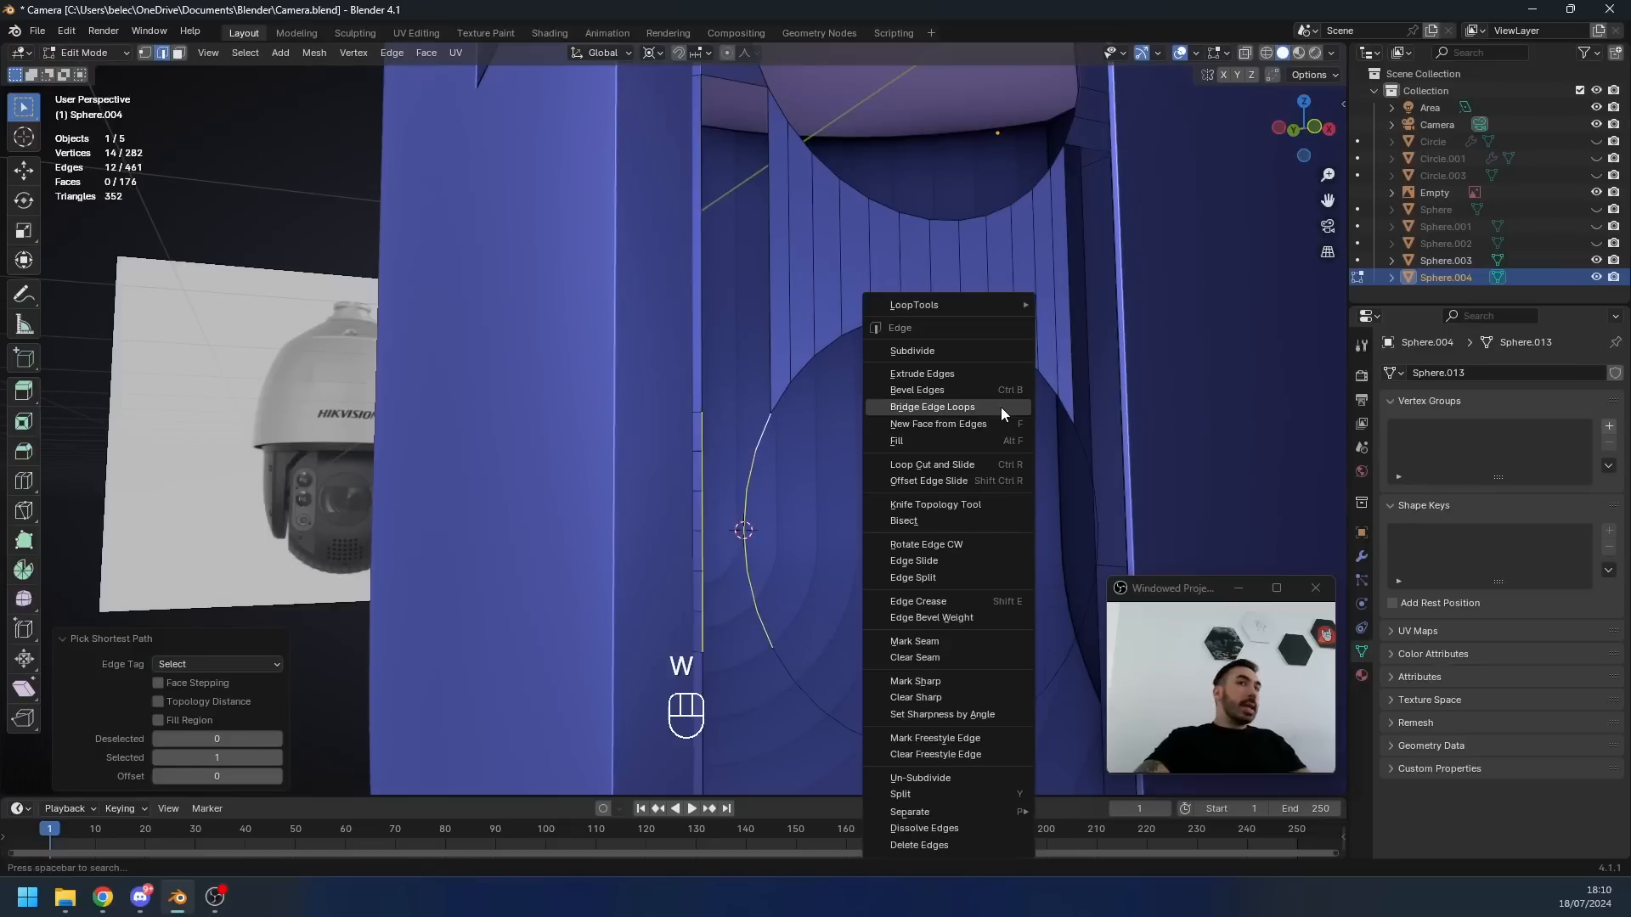
click(1000, 407)
- Fill the open gap on the frame's left side between the upper and middle circles with a face
scroll(860, 434, down, 4)
middle_drag(860, 434, 819, 448)
alt+right_click(569, 263)
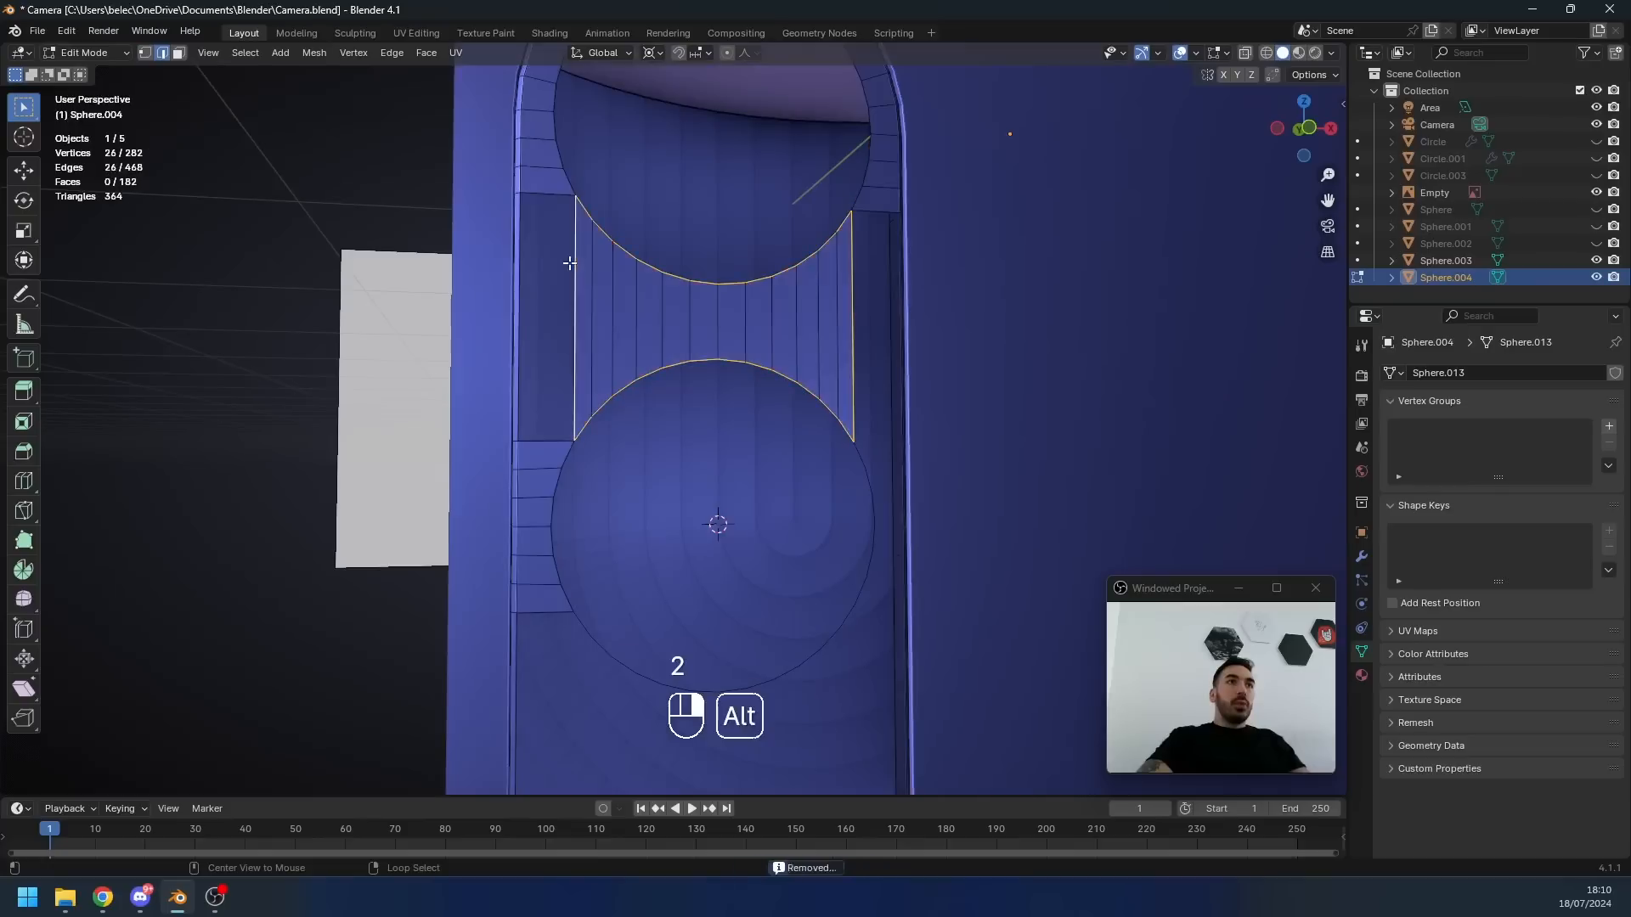
right_click(553, 350)
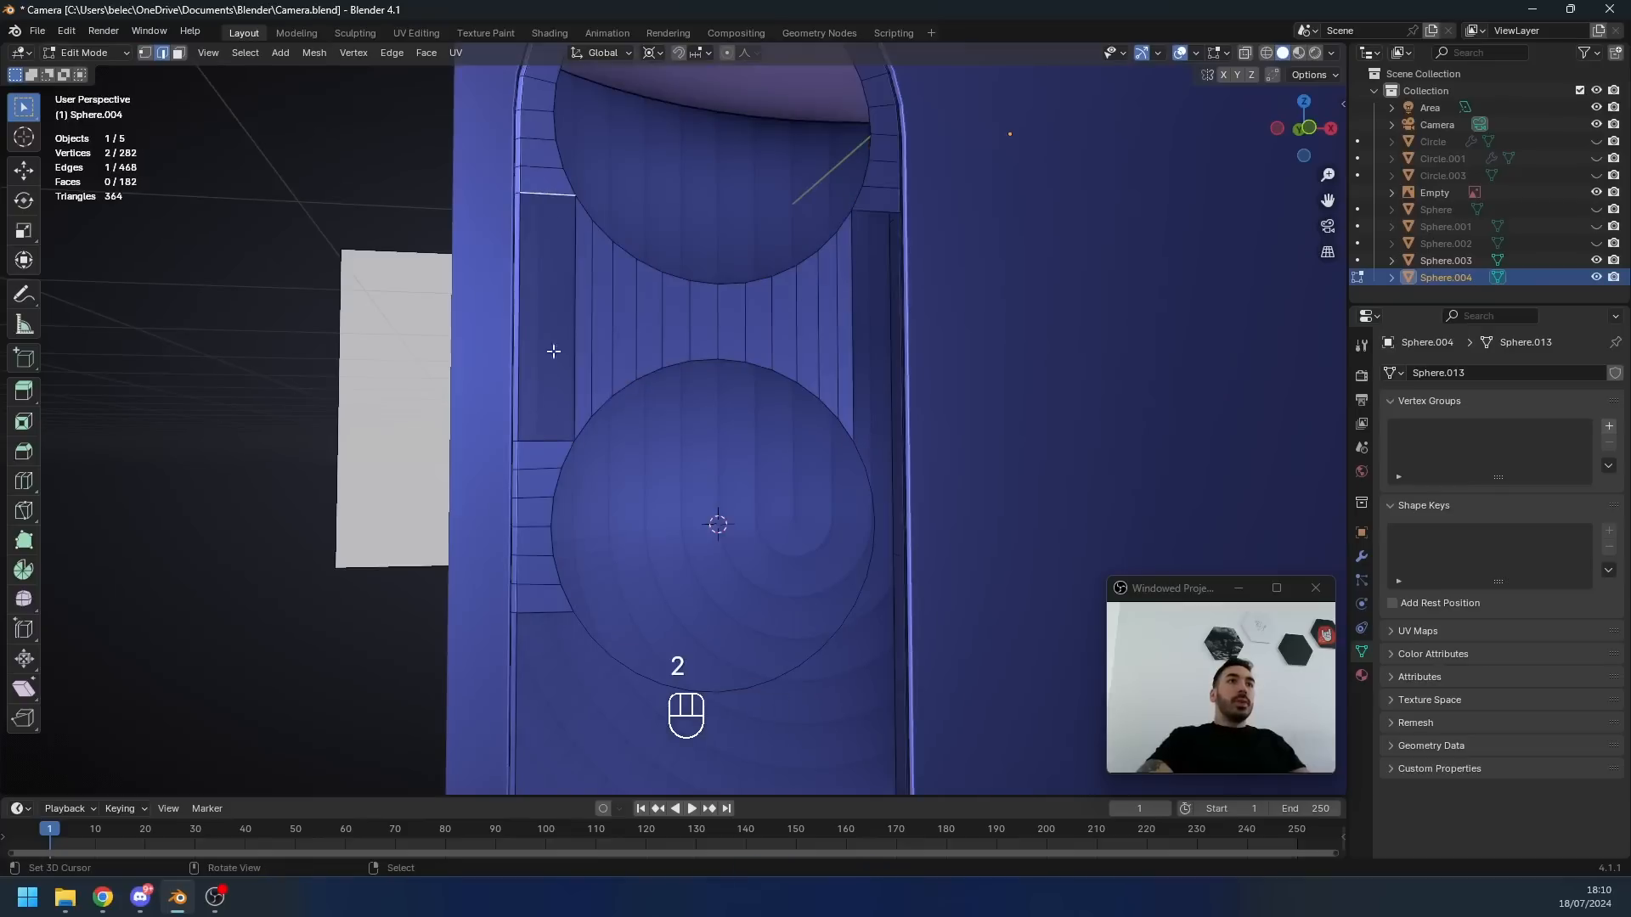
key(f)
- Select the lowest circle's upper arc and the middle circle's lower arc, and bridge the two edge paths
key(1)
scroll(651, 476, down, 4)
shift+middle_drag(651, 476, 659, 406)
scroll(658, 406, up, 1)
key(2)
right_click(636, 647)
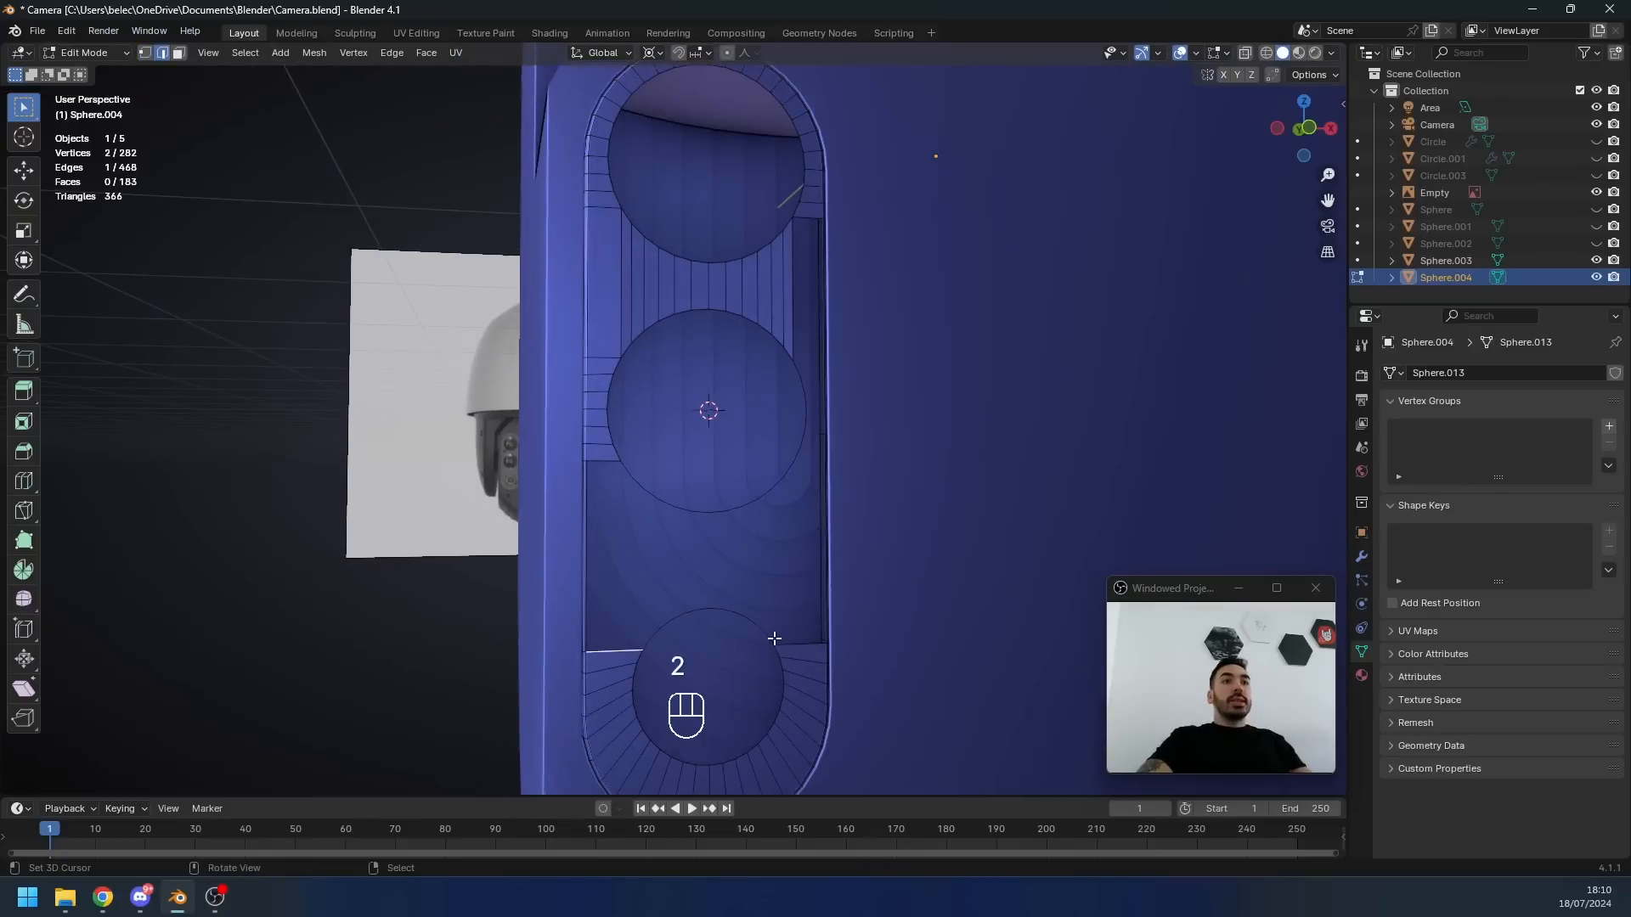
ctrl+right_click(658, 646)
scroll(658, 645, up, 2)
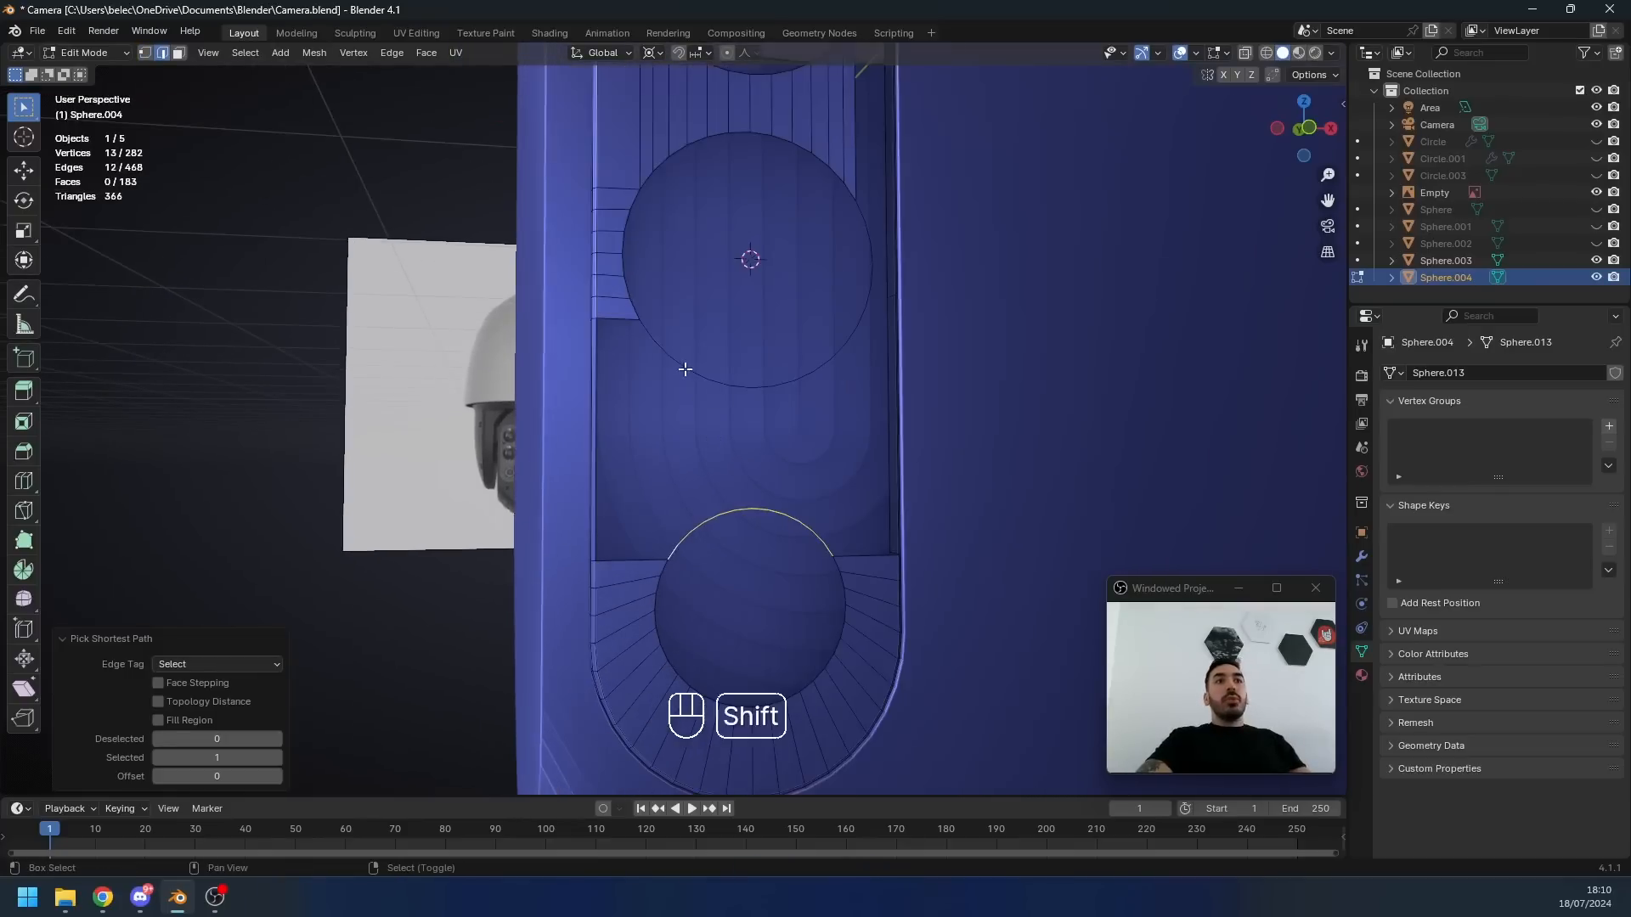
shift+middle_drag(681, 365, 685, 400)
key(ctrl+z)
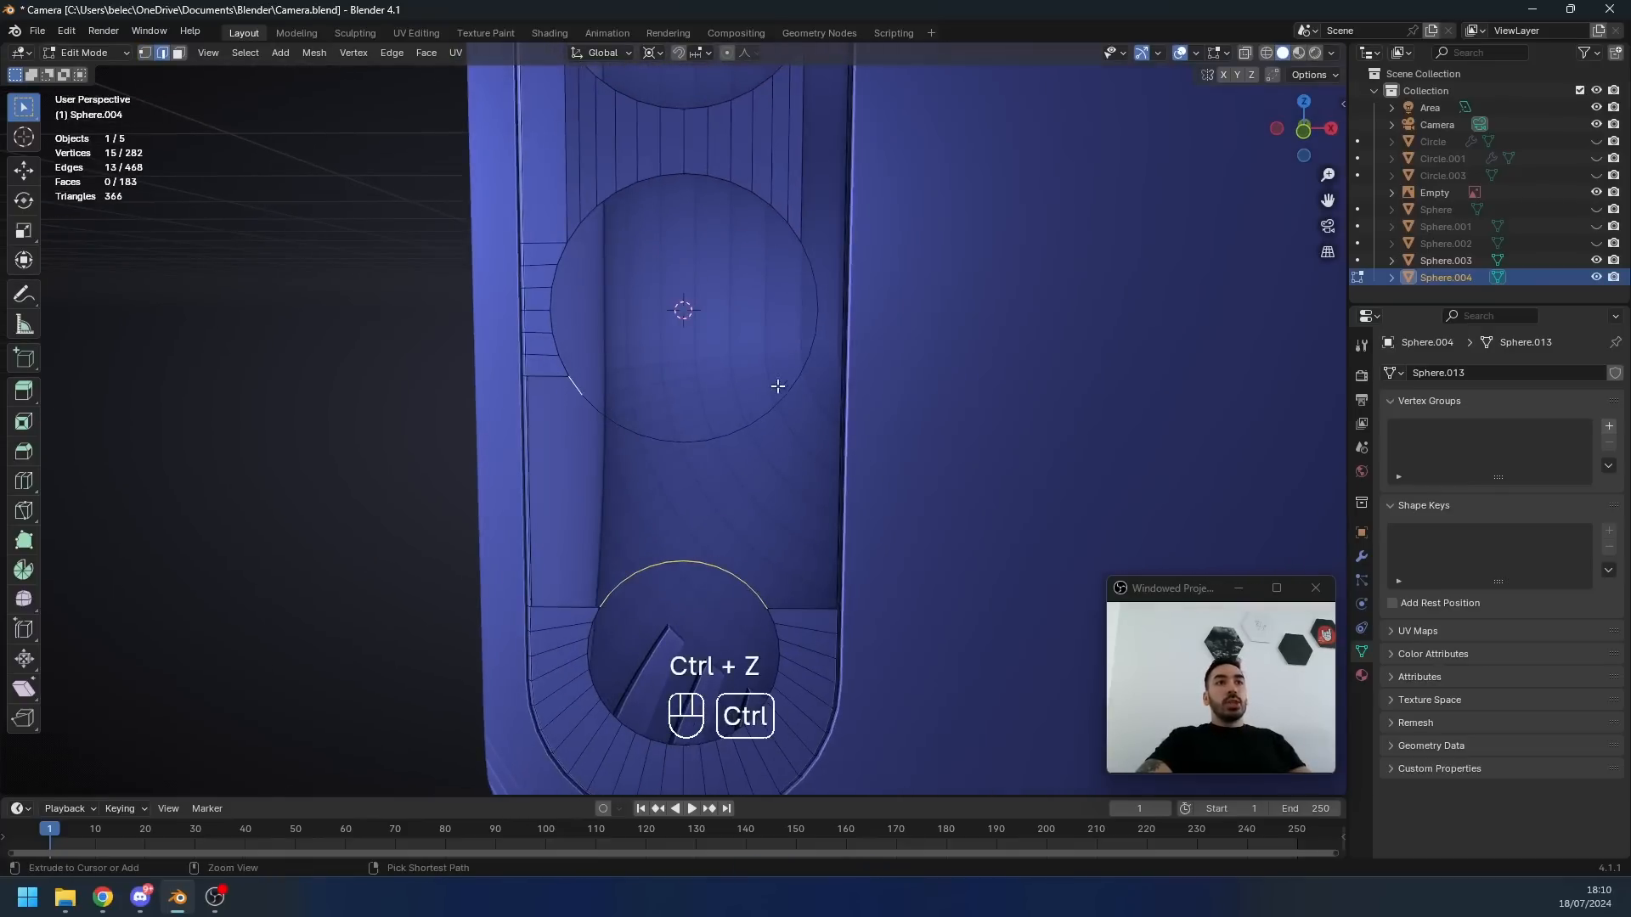
ctrl+right_click(789, 394)
key(w)
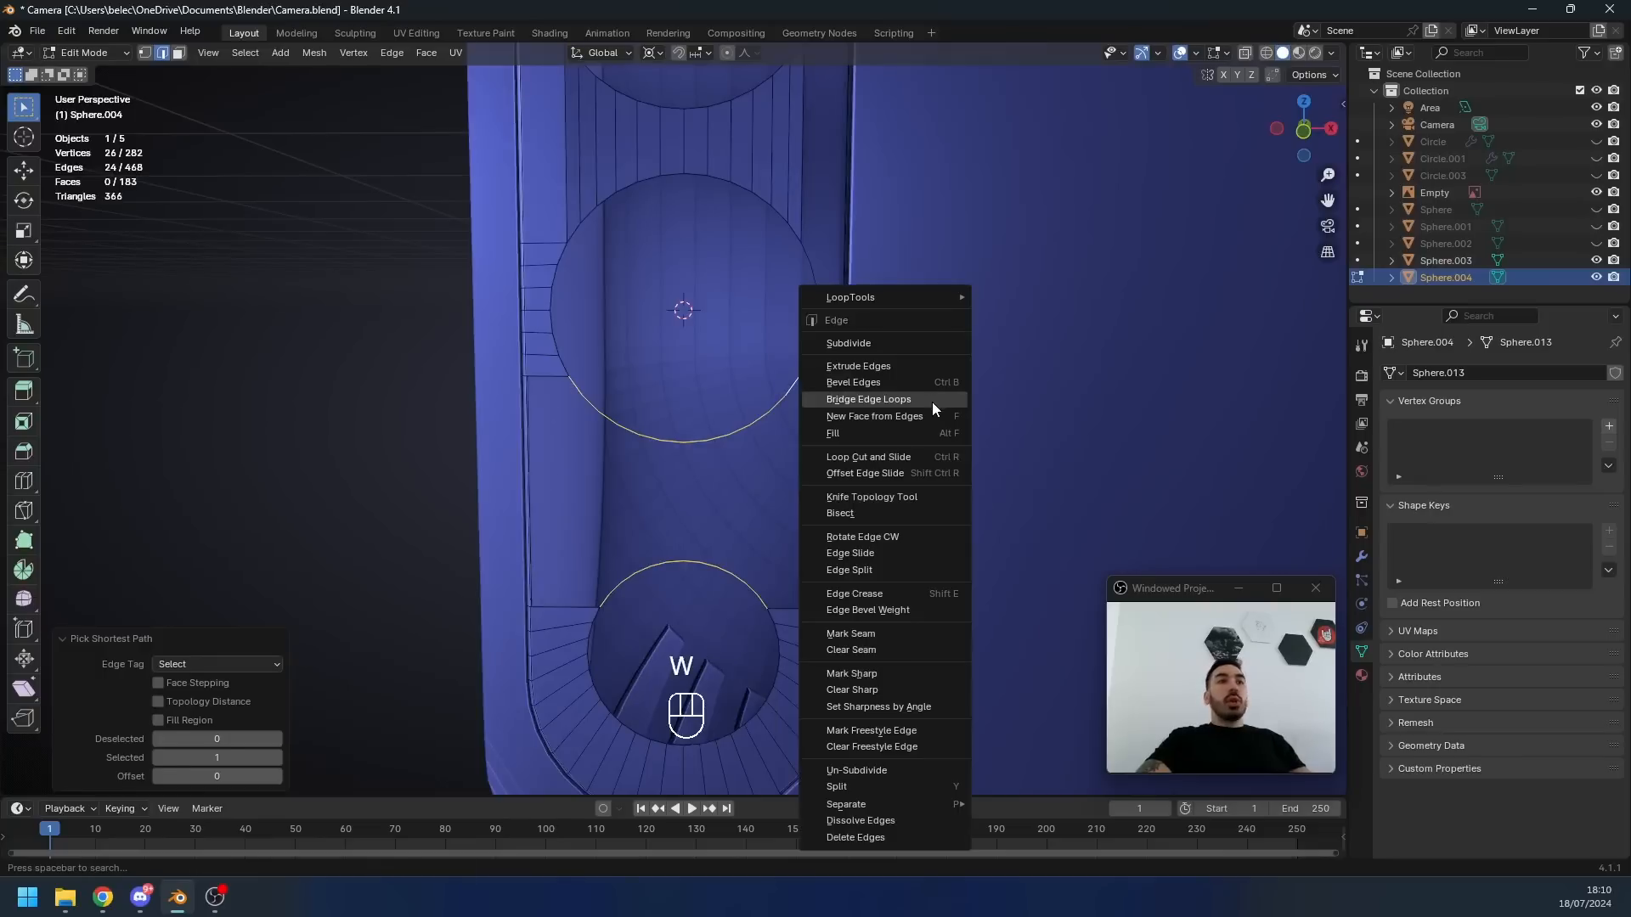
click(933, 401)
- Fill the open gap on the frame's left side between the middle and lowest circles with a face
key(1)
key(2)
key(f)
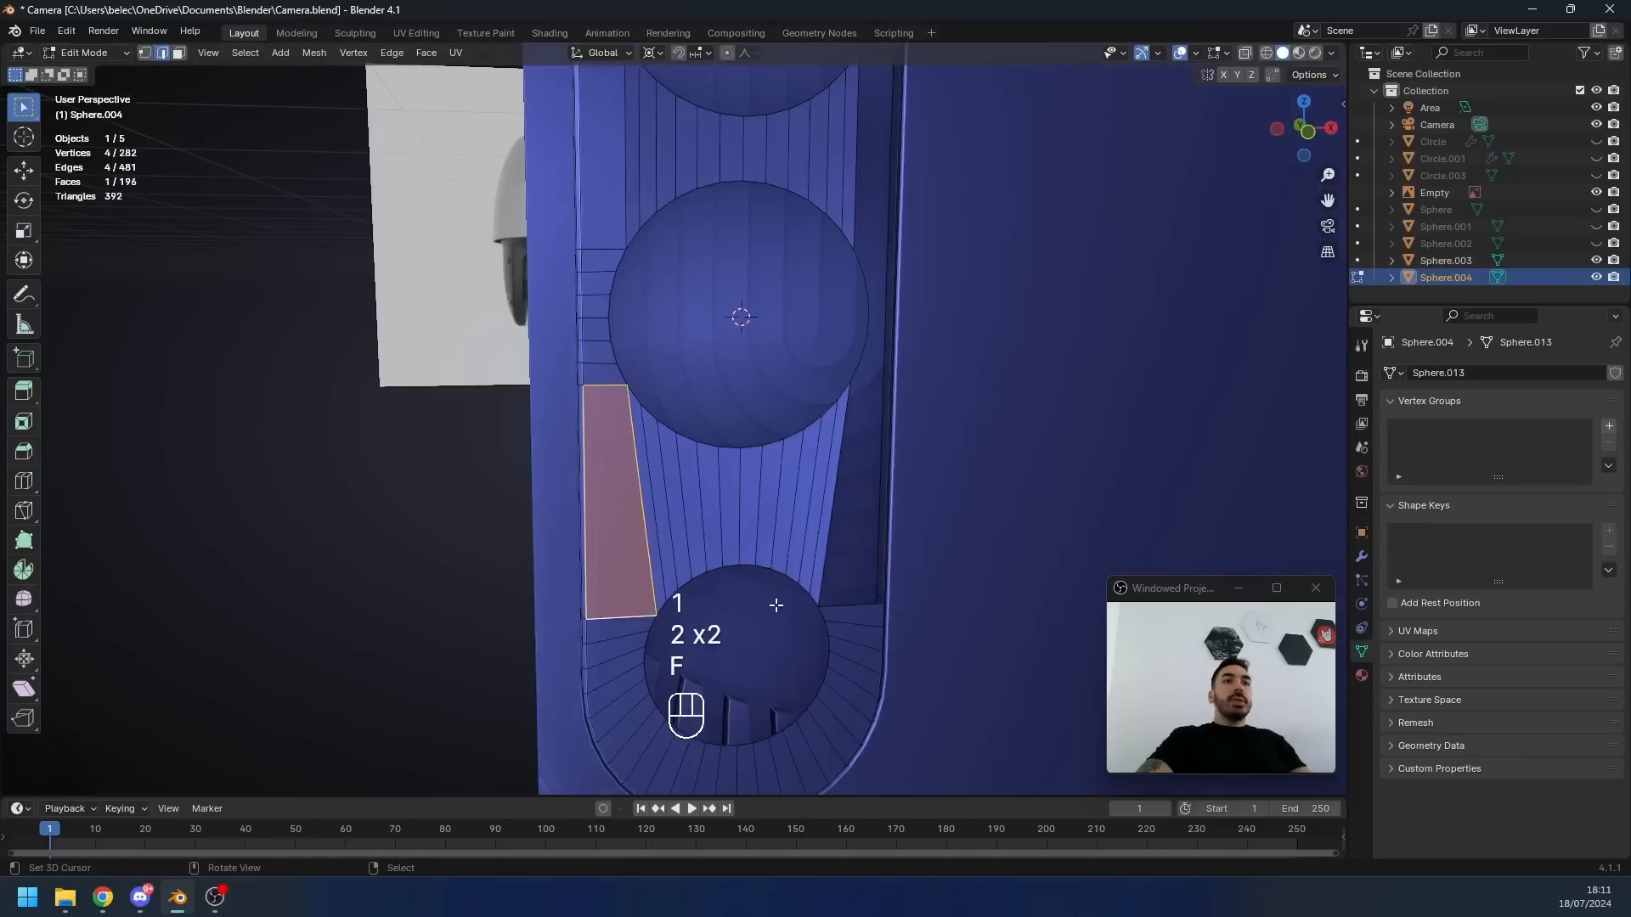
middle_drag(776, 606, 754, 600)
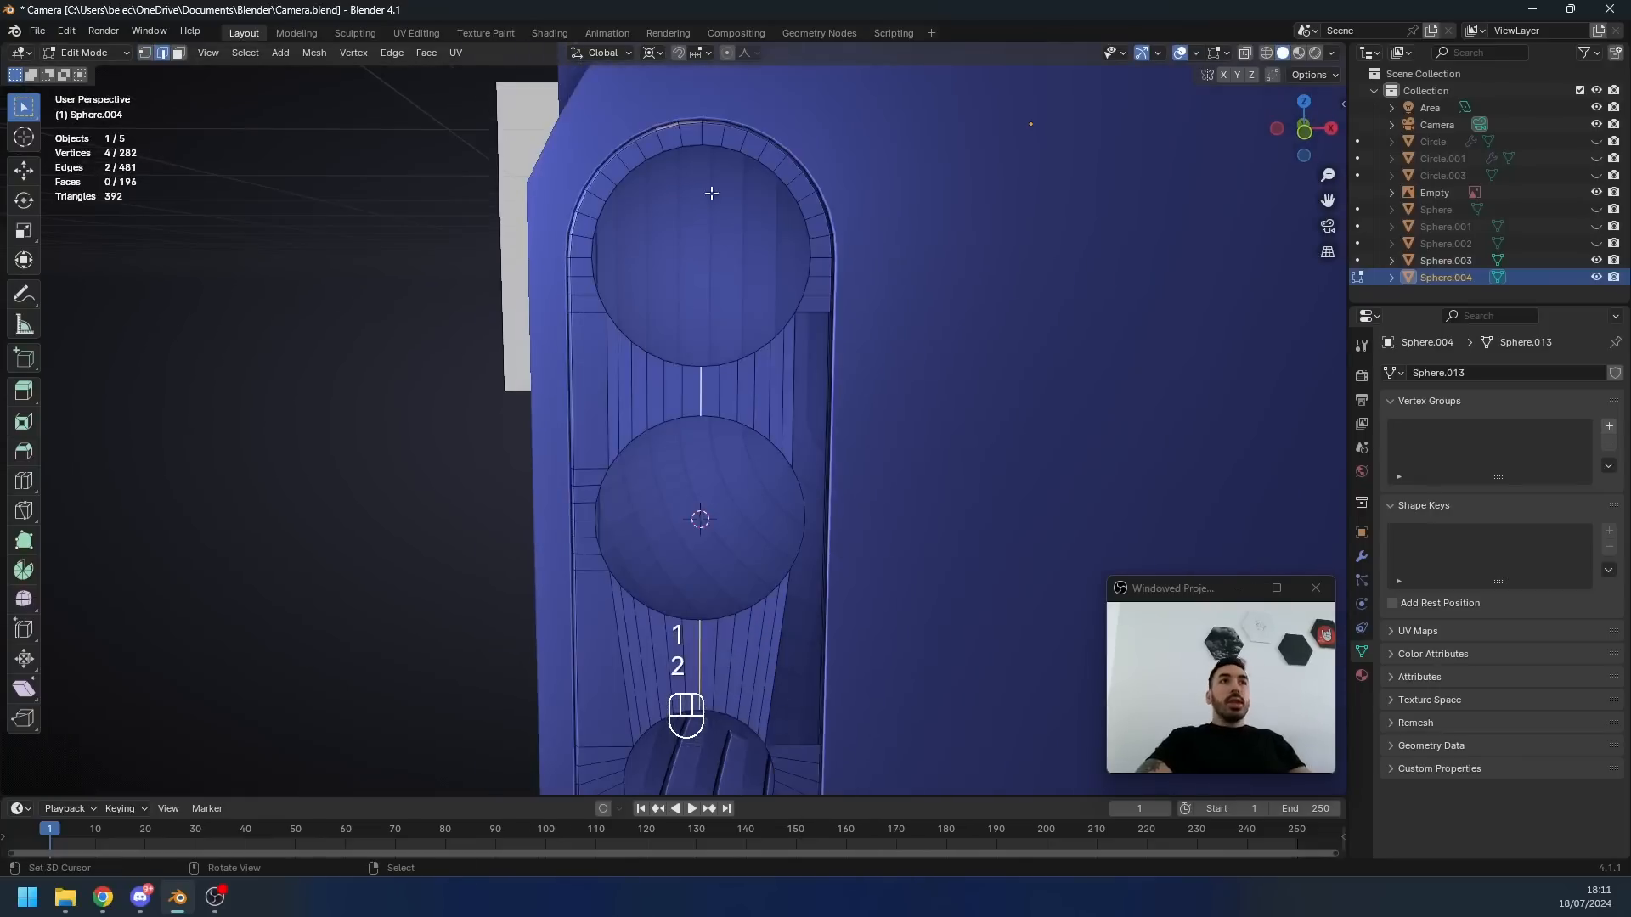
- Select the panel's vertical centre edges from the upper rim to the lower rim and mark them as seams
alt+shift+click(705, 134)
shift+middle_drag(754, 360, 777, 76)
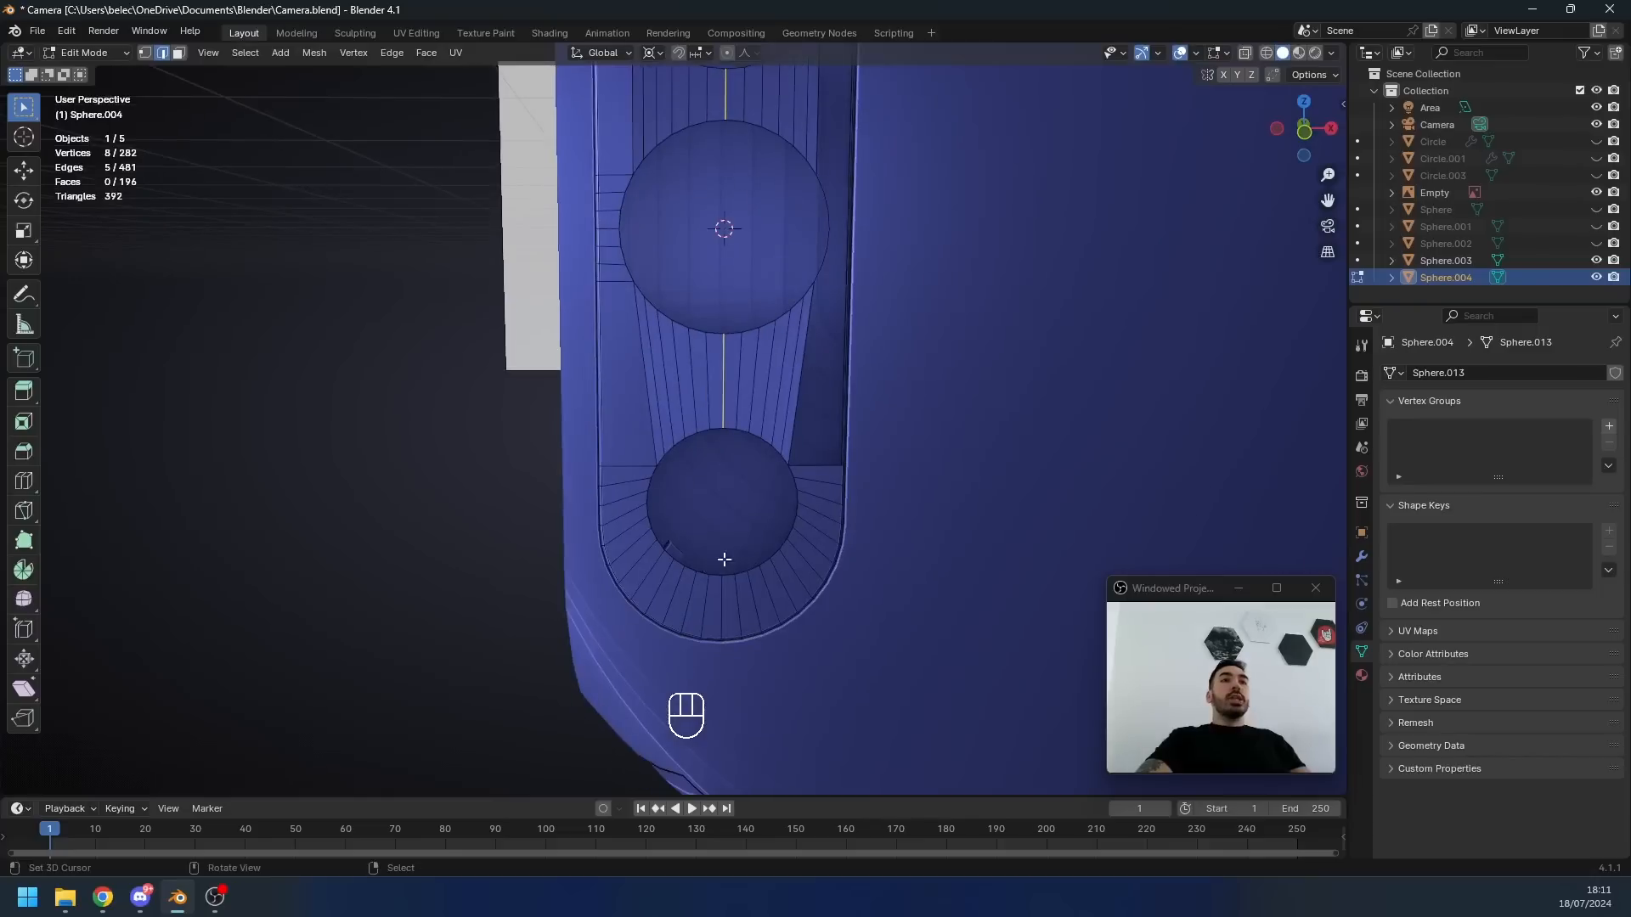
key(ctrl+e)
click(970, 489)
- Select the panel's left half up to the seam, invert the selection, and delete the right half
key(3)
scroll(678, 406, down, 2)
key(a)
key(a)
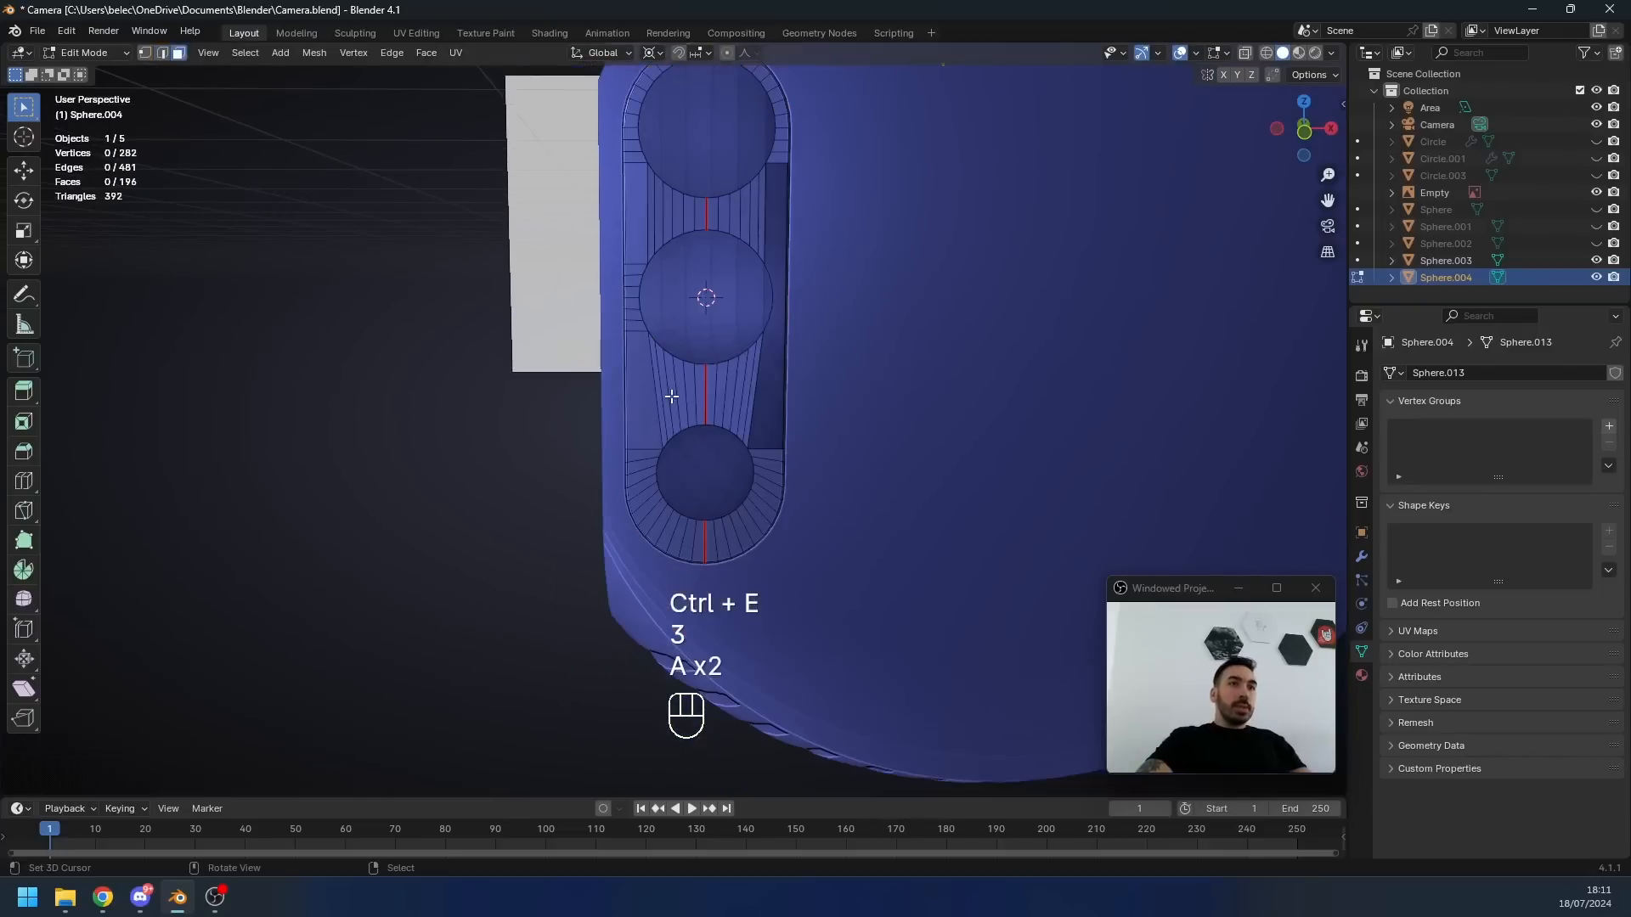
key(l)
key(ctrl+i)
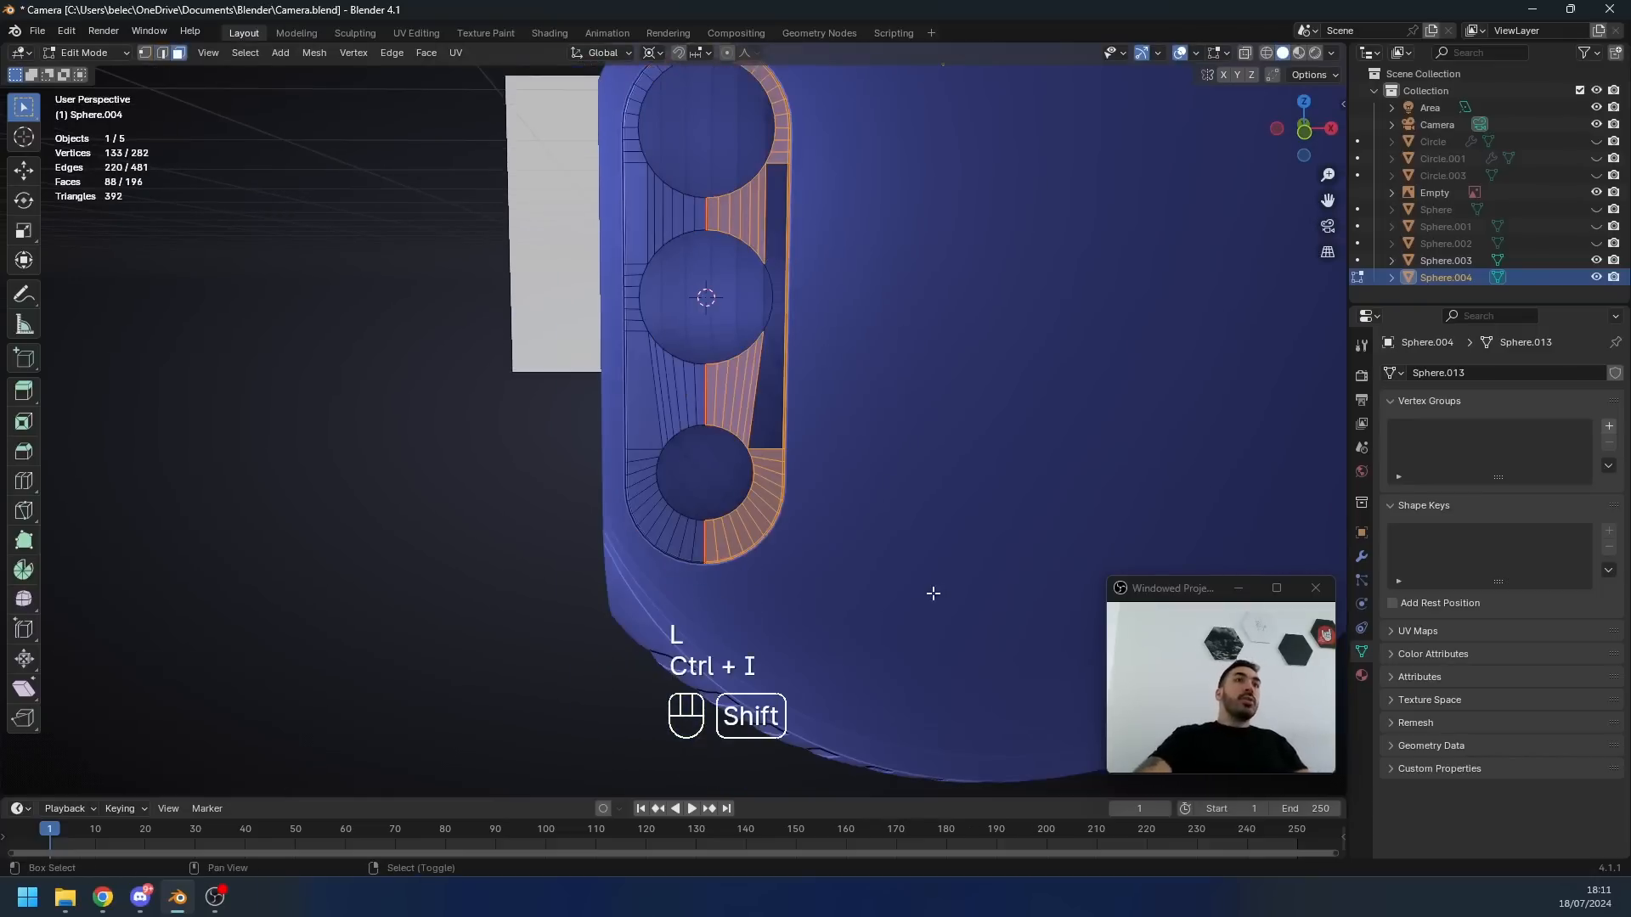
key(x)
click(857, 330)
- Duplicate the panel's left half in place and mirror the copy with an X scale of -1 about the 3D cursor
shift+middle_drag(845, 326, 851, 409)
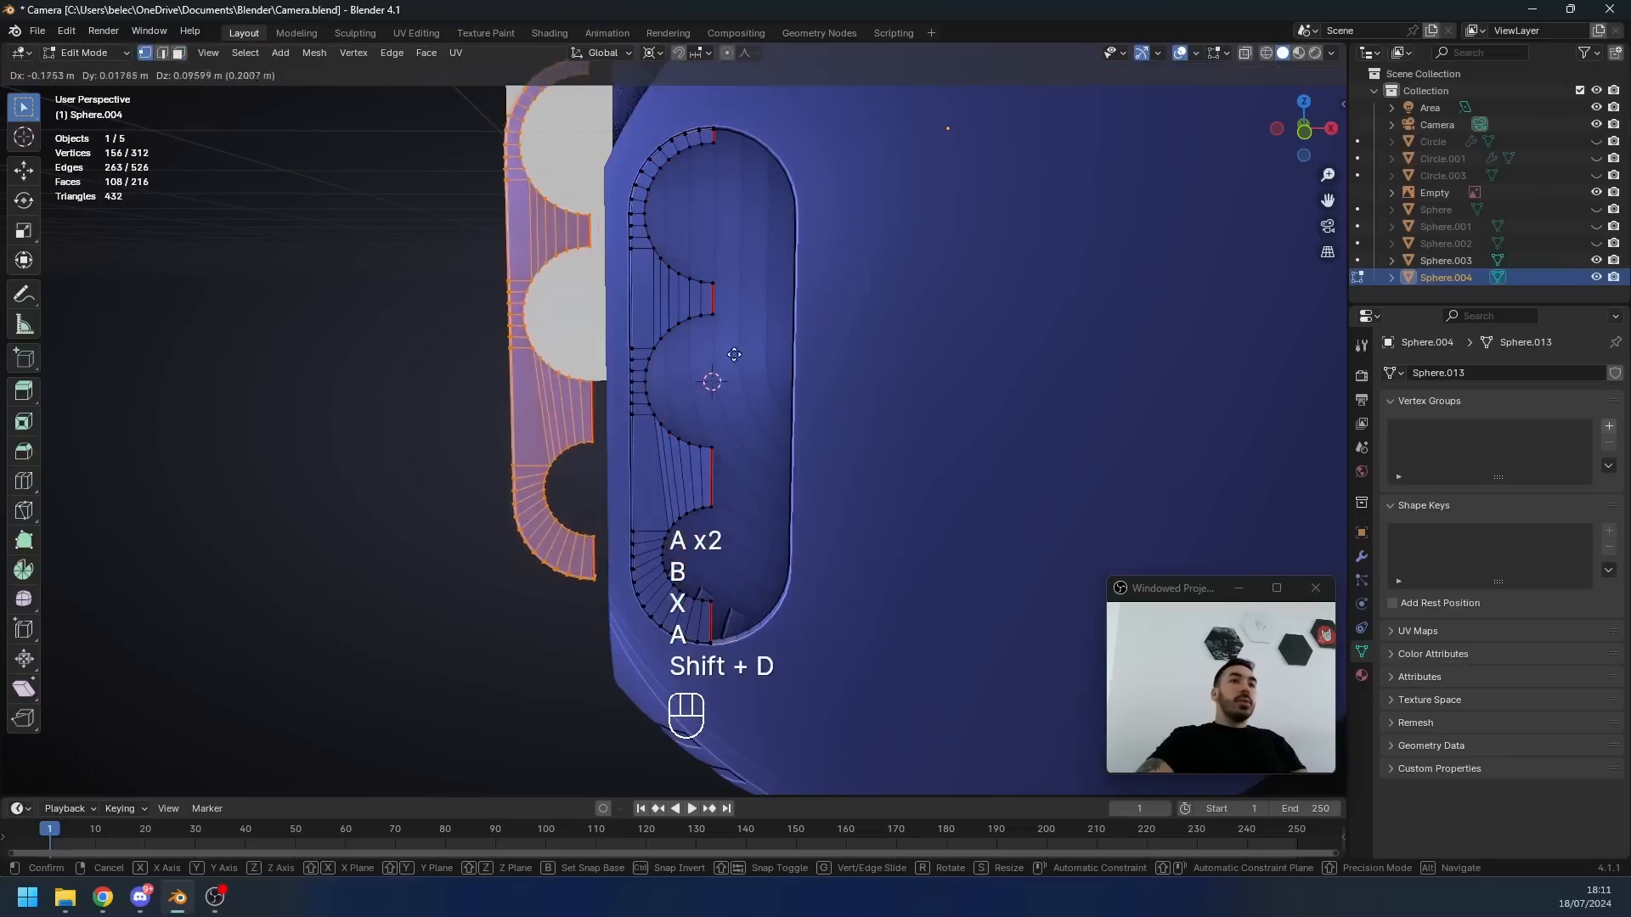
right_click(734, 354)
text(sx)
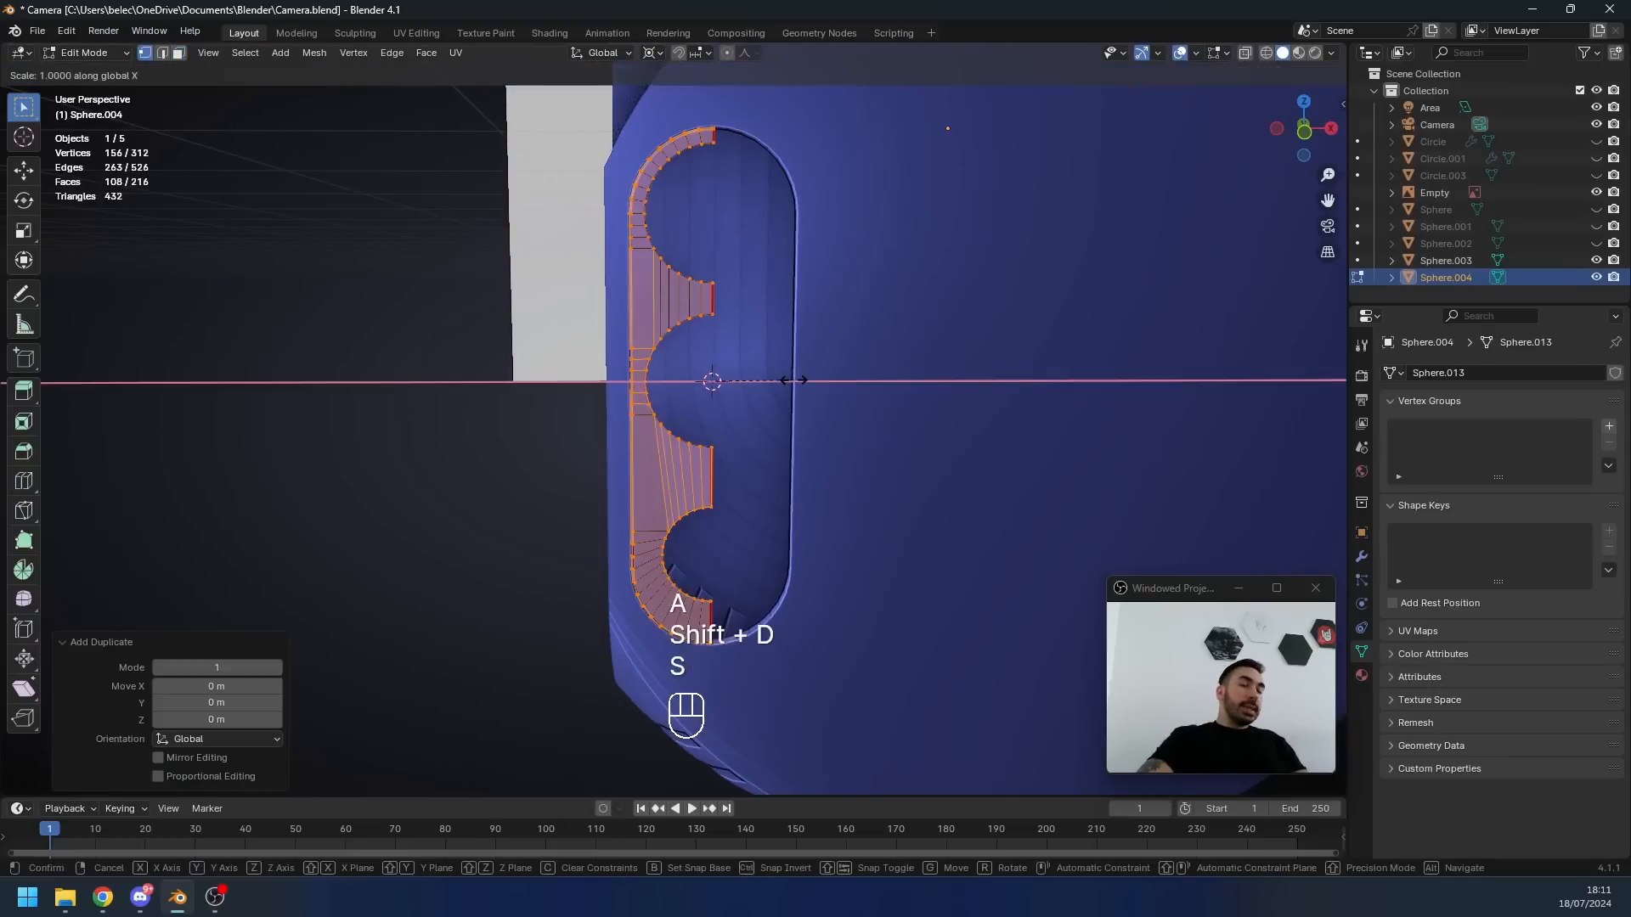
text(-1)
key(Return)
- Merge the panel's vertices by distance, recalculate its normals, and save the file
key(a)
key(a)
key(shift+w)
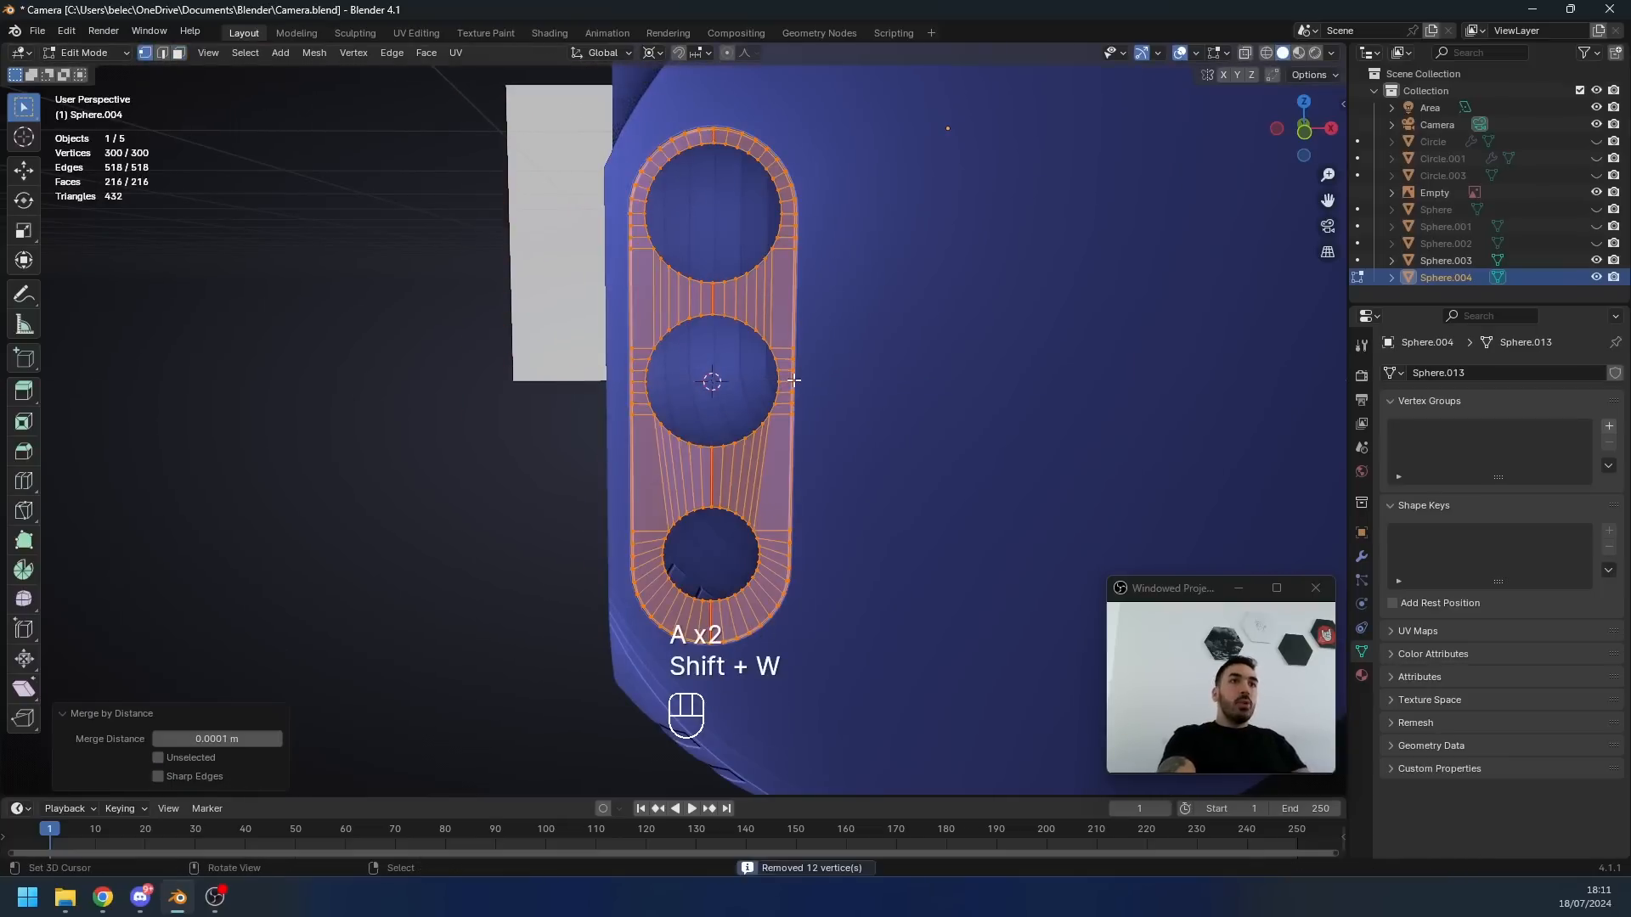
key(ctrl+n)
key(Tab)
middle_drag(793, 380, 705, 469)
key(ctrl+s)
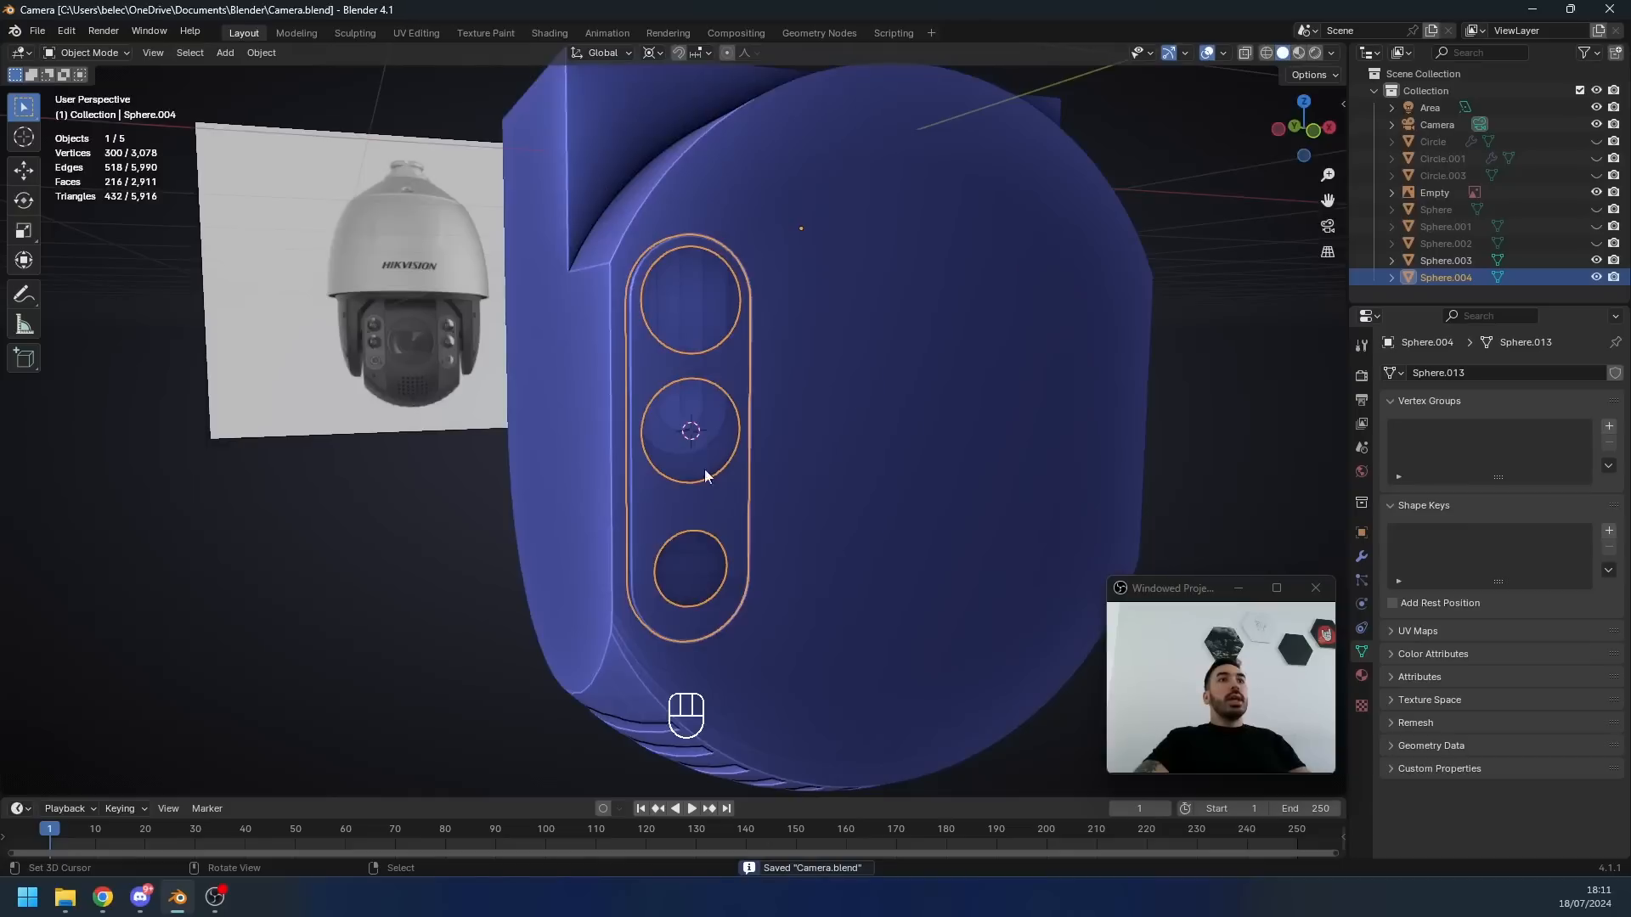
- Compare the panel with the front reference image, and open the camera body mesh for editing
middle_drag(665, 328, 689, 323)
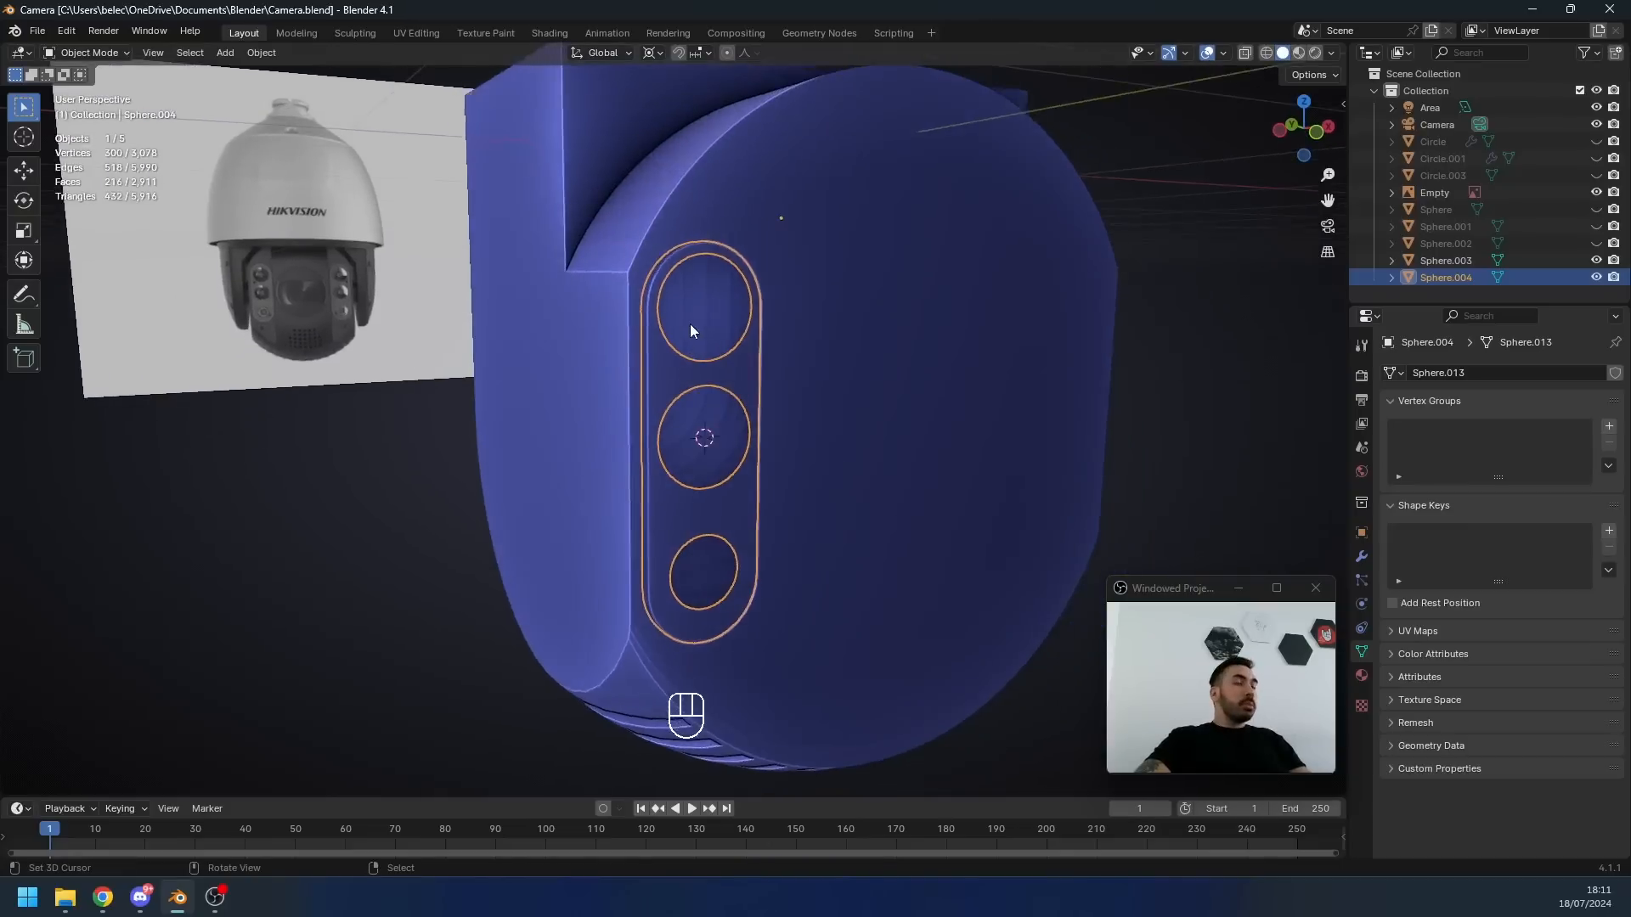
scroll(702, 349, up, 1)
scroll(703, 350, down, 2)
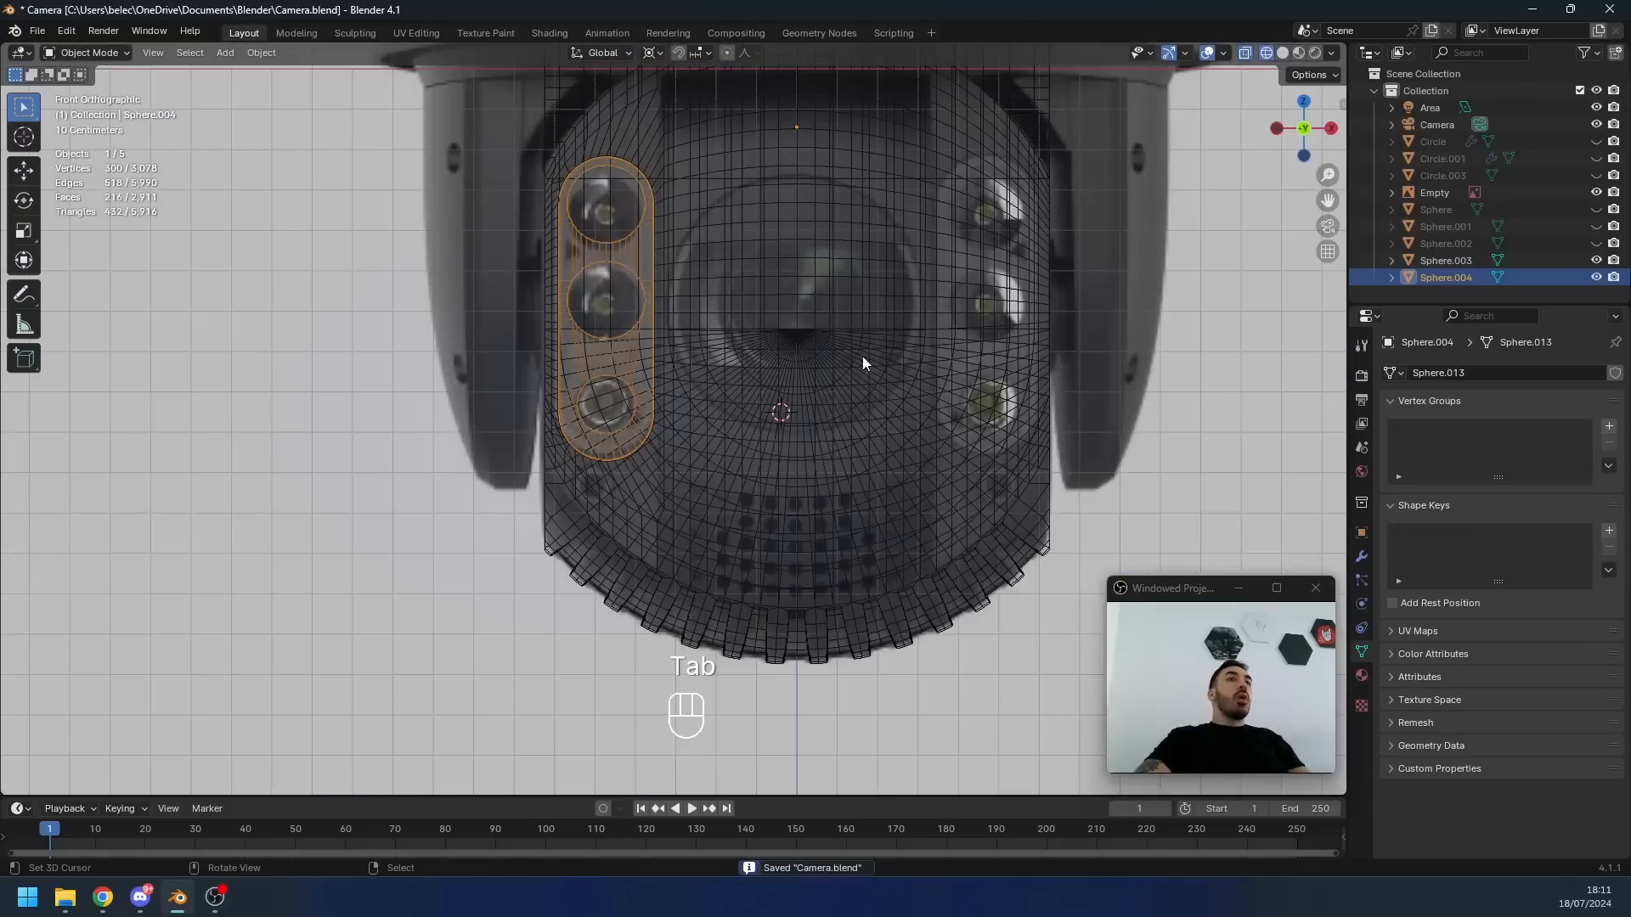
scroll(722, 425, up, 2)
click(559, 527)
key(z)
key(z)
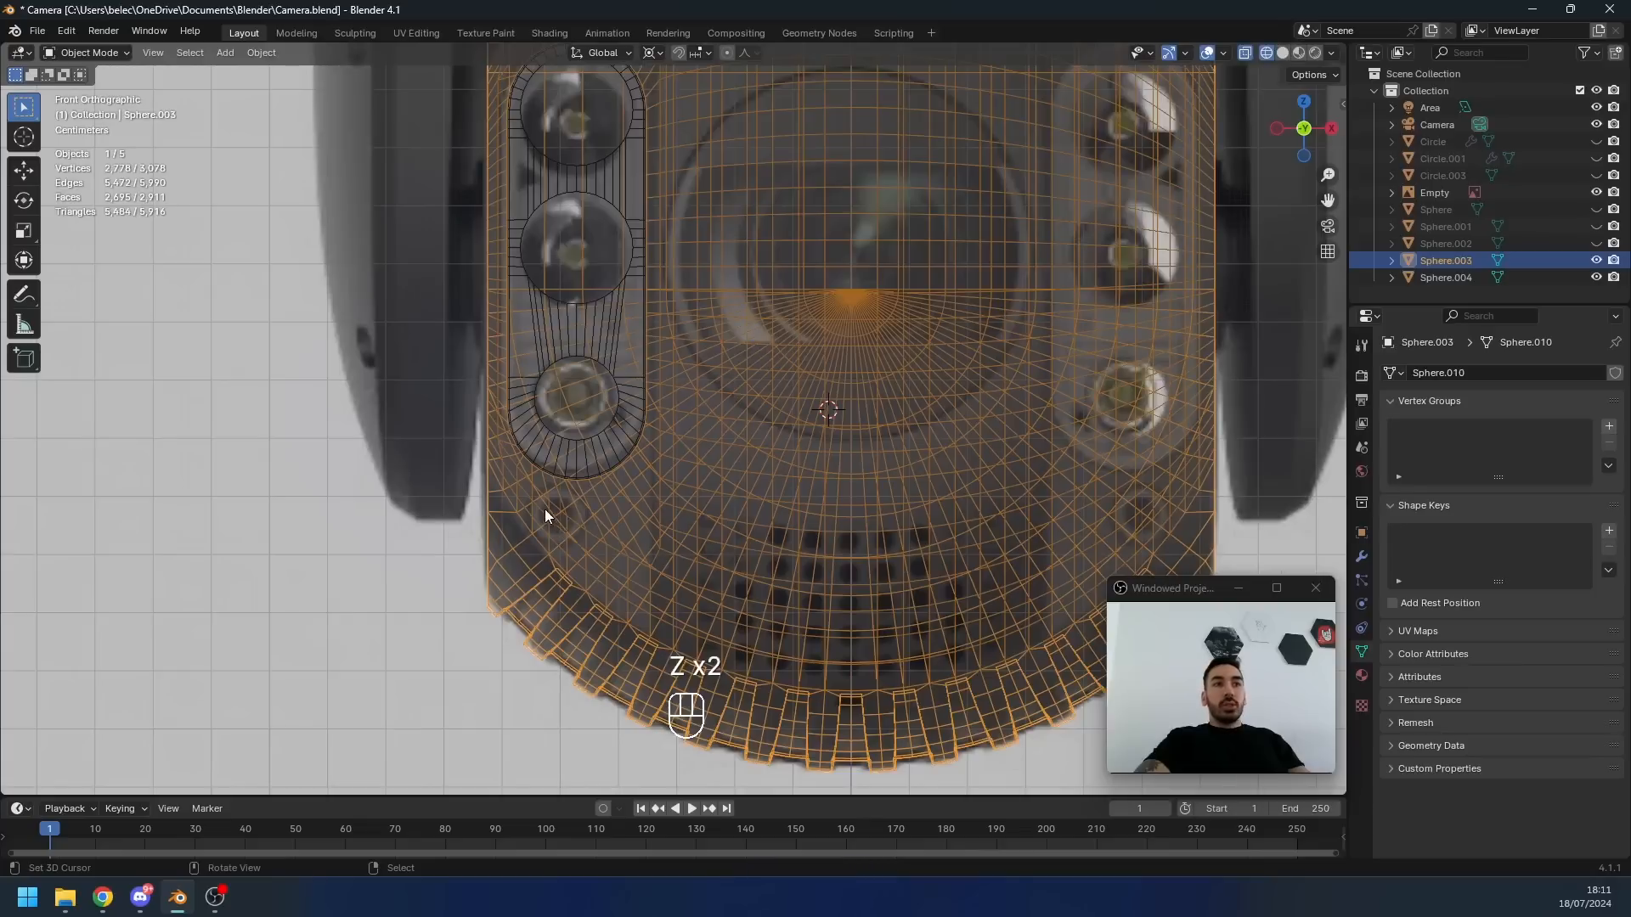
key(z)
key(Tab)
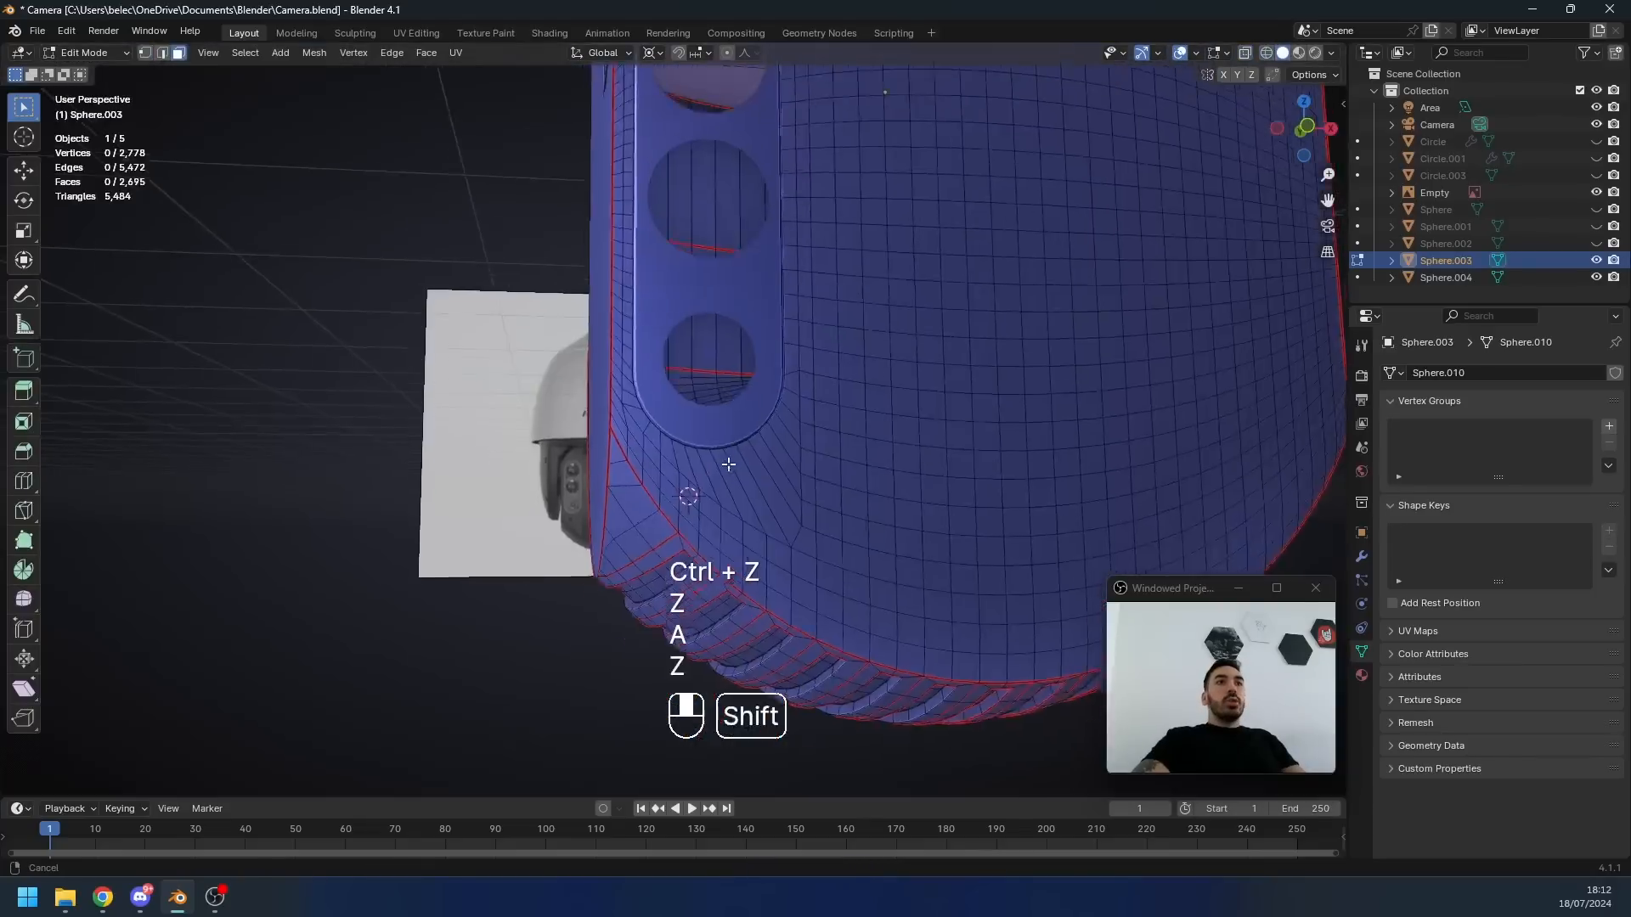
- Try a centred loop cut through the camera body's faces below the left slot
scroll(710, 498, up, 1)
key(2)
mouse_move(728, 462)
shift+middle_down()
mouse_move(710, 499)
mouse_move(727, 506)
shift+middle_up()
key(r)
key(ctrl+r)
click(731, 525)
right_click(731, 525)
scroll(692, 508, up, 2)
key(3)
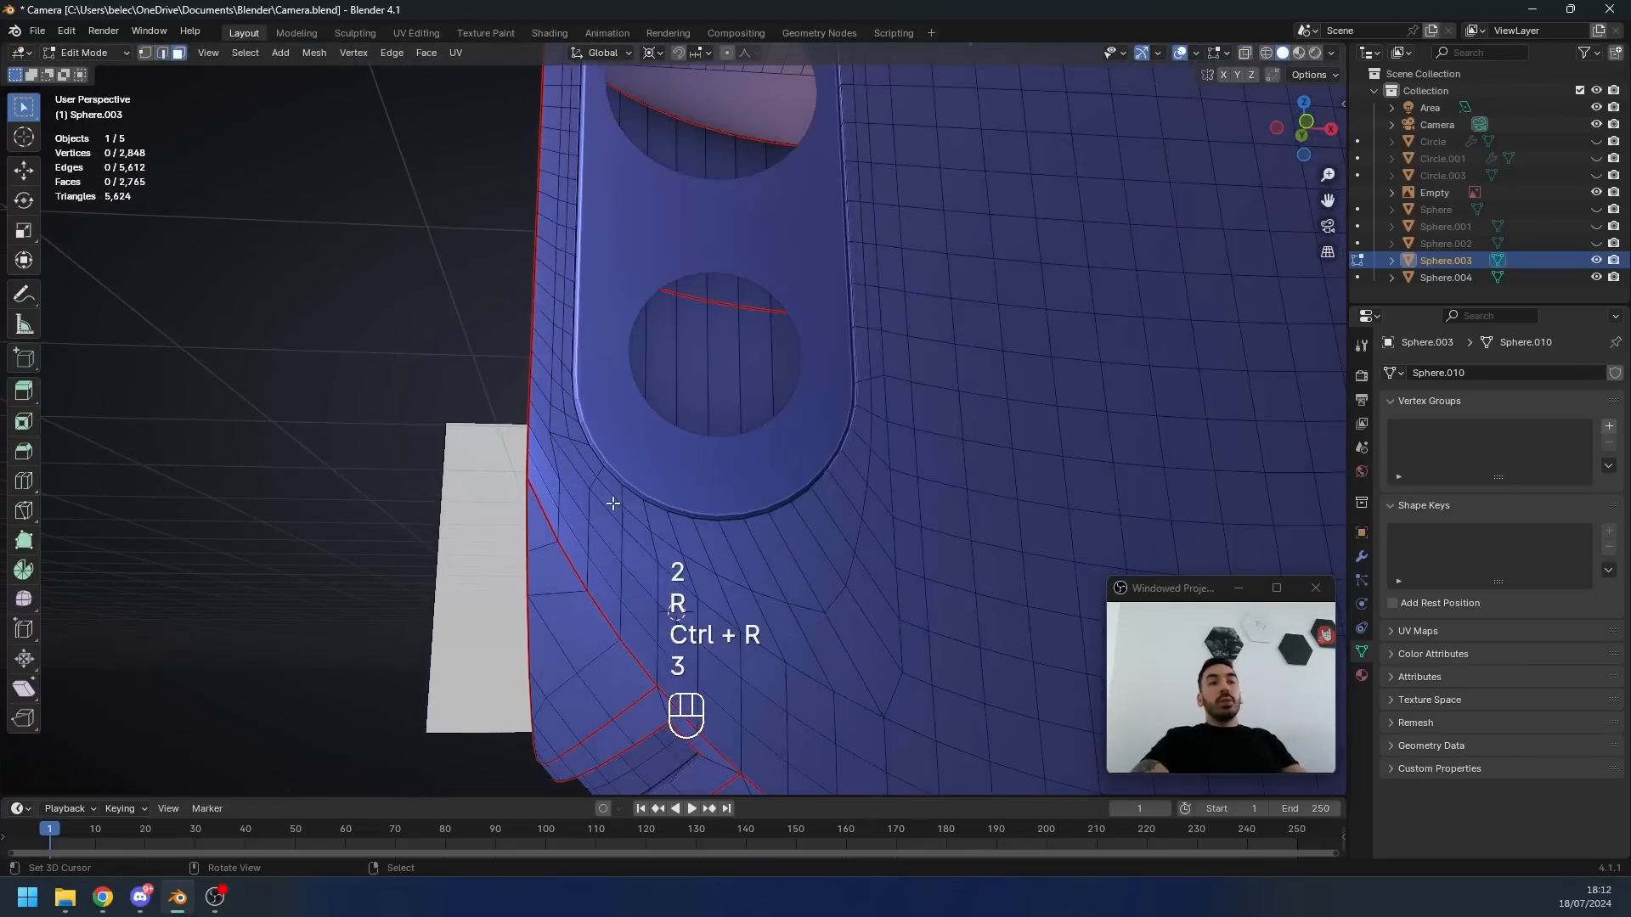
ctrl+click(715, 583)
click(714, 584)
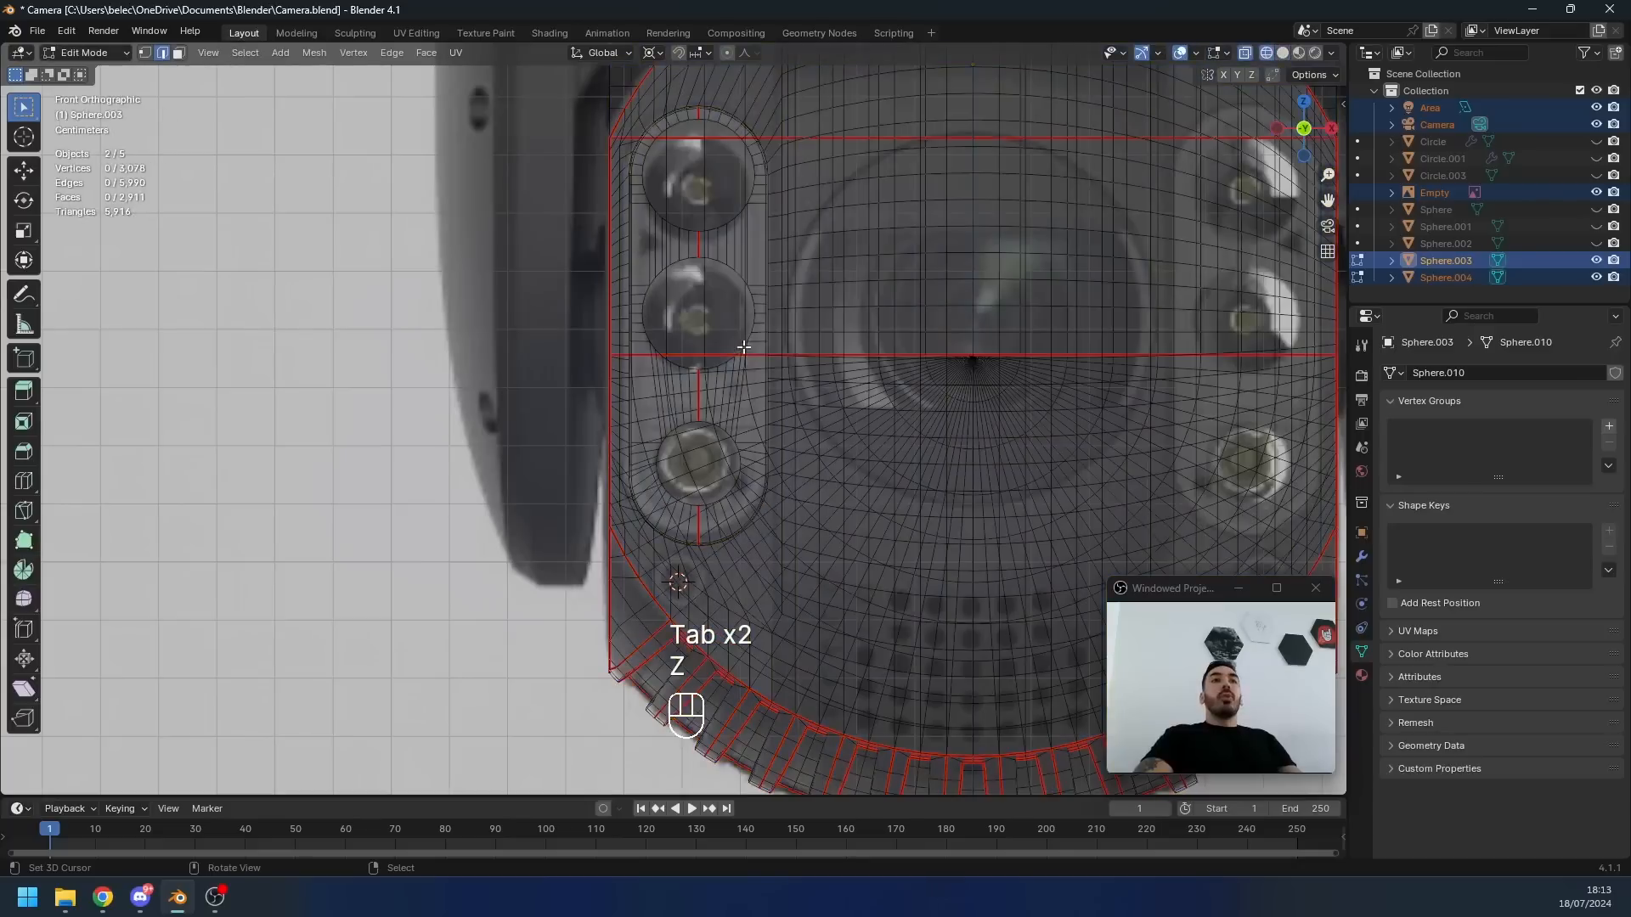
- Select the 4 by 4 face region between the left slot's lower end and the body's lower rim
key(Tab)
scroll(711, 323, up, 3)
mouse_move(753, 533)
shift+middle_down()
mouse_move(711, 323)
mouse_move(662, 485)
shift+middle_up()
scroll(662, 486, up, 2)
key(3)
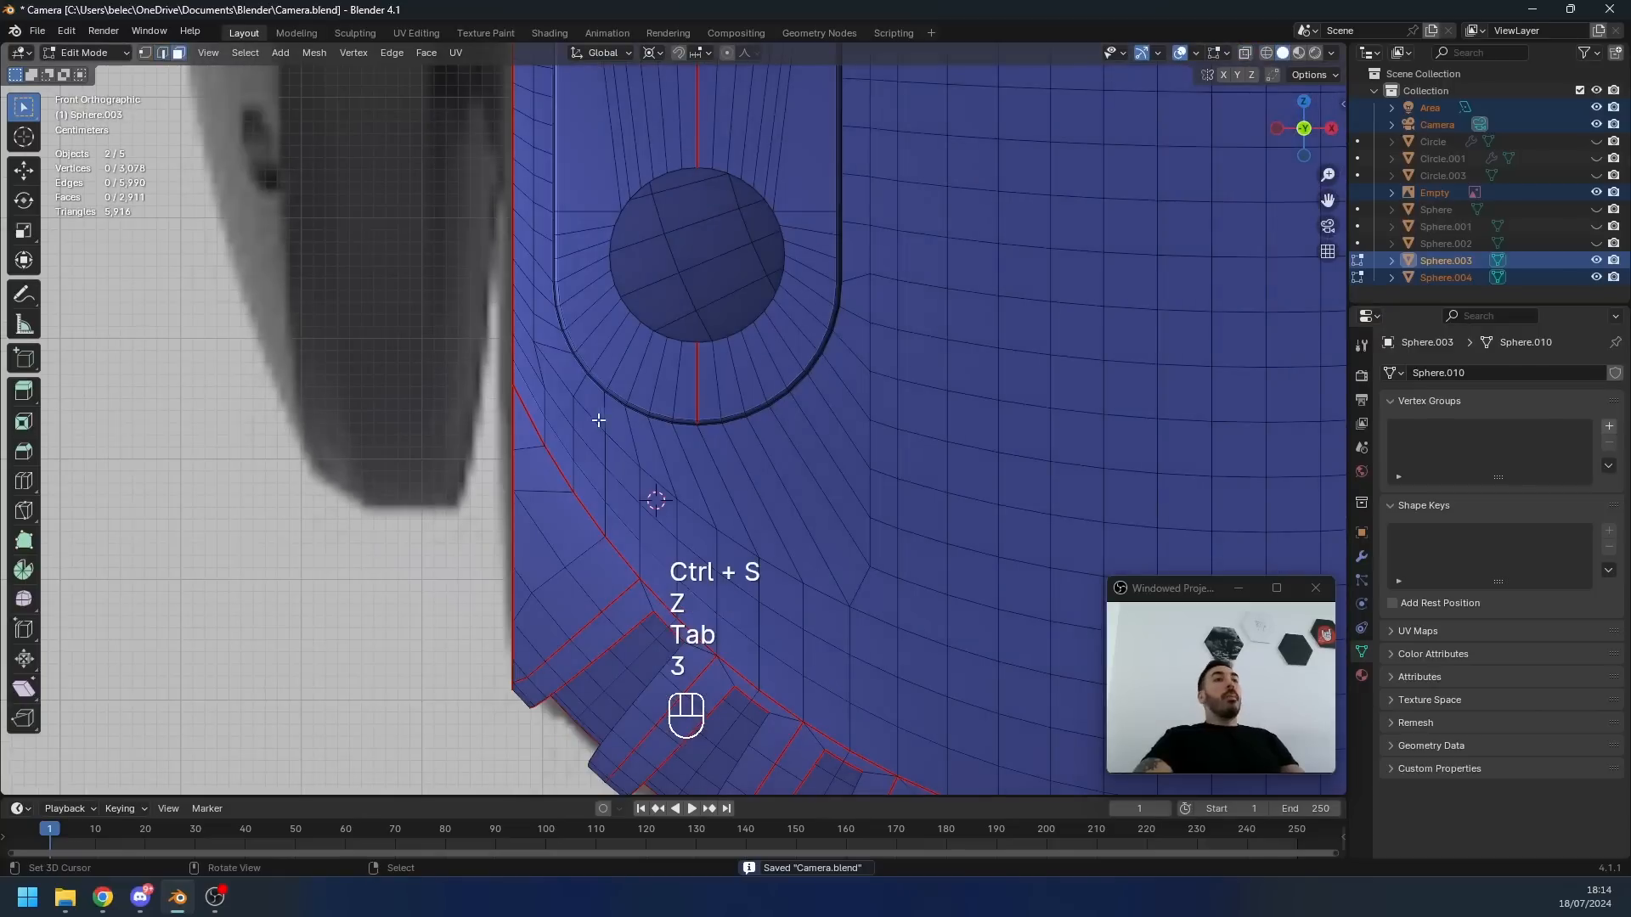
right_click(597, 411)
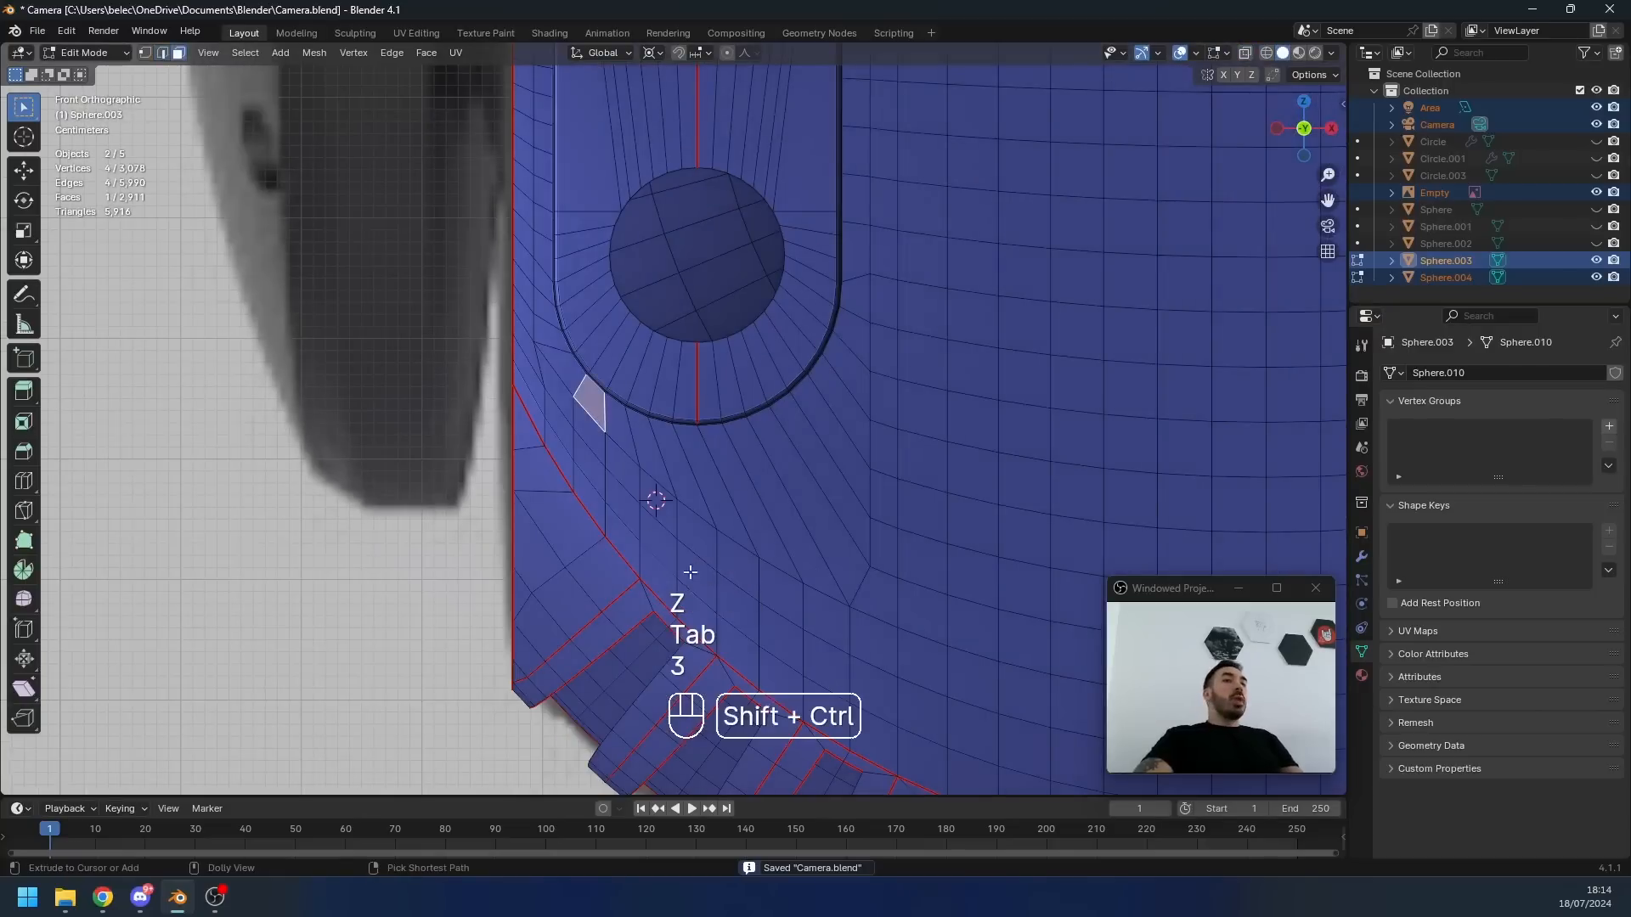
ctrl+shift+click(700, 613)
scroll(660, 463, down, 2)
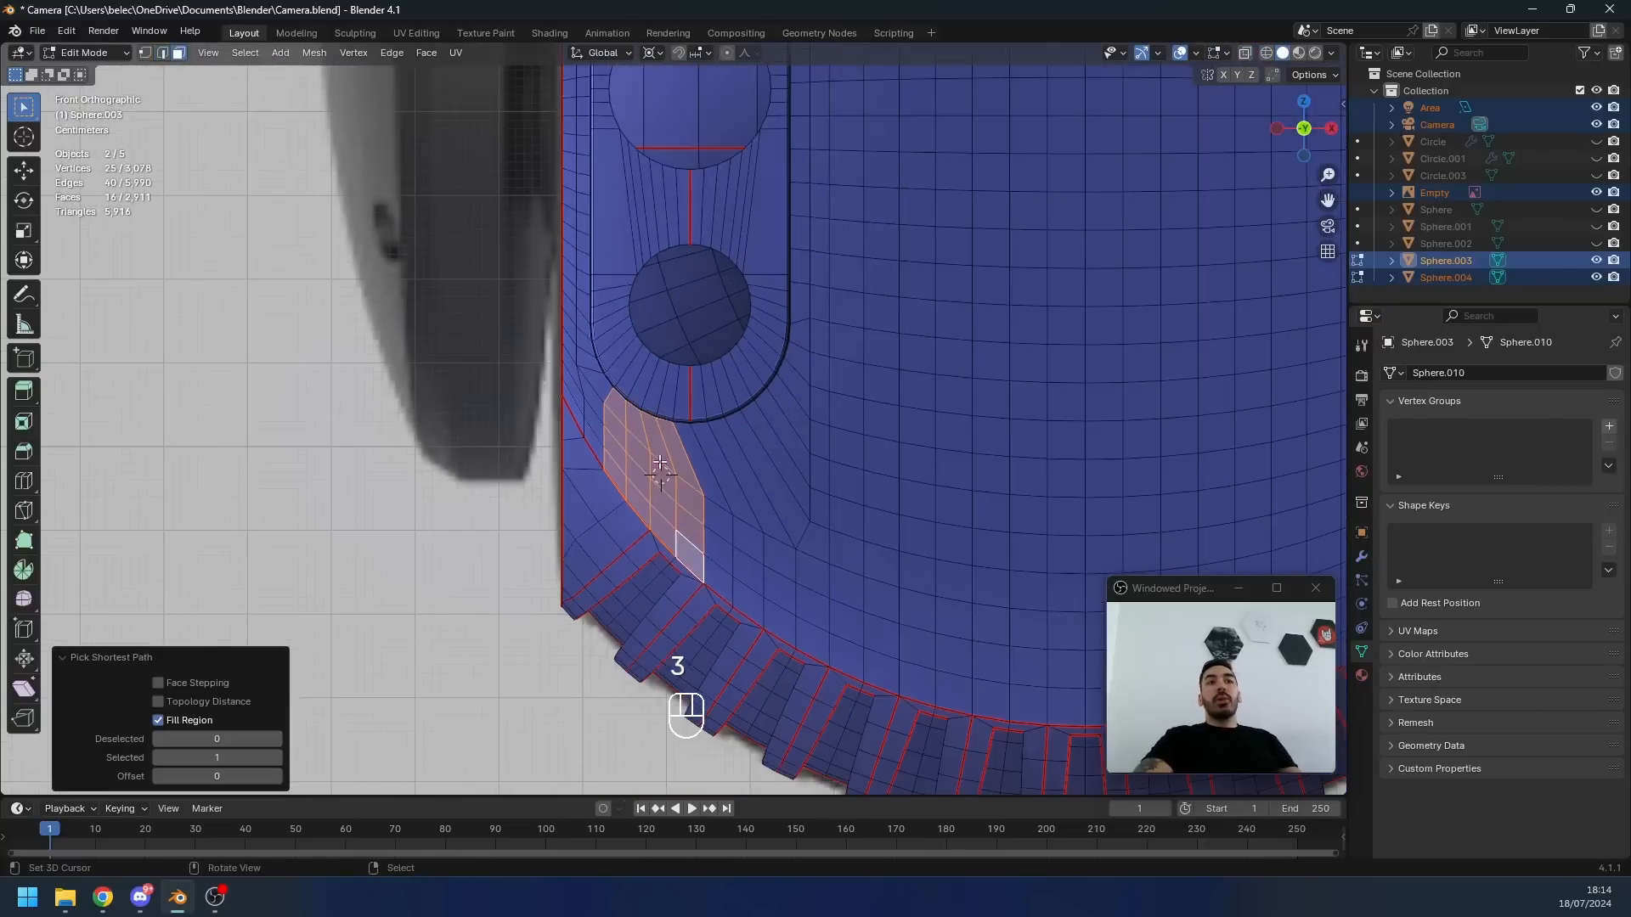
middle_drag(681, 482, 603, 408)
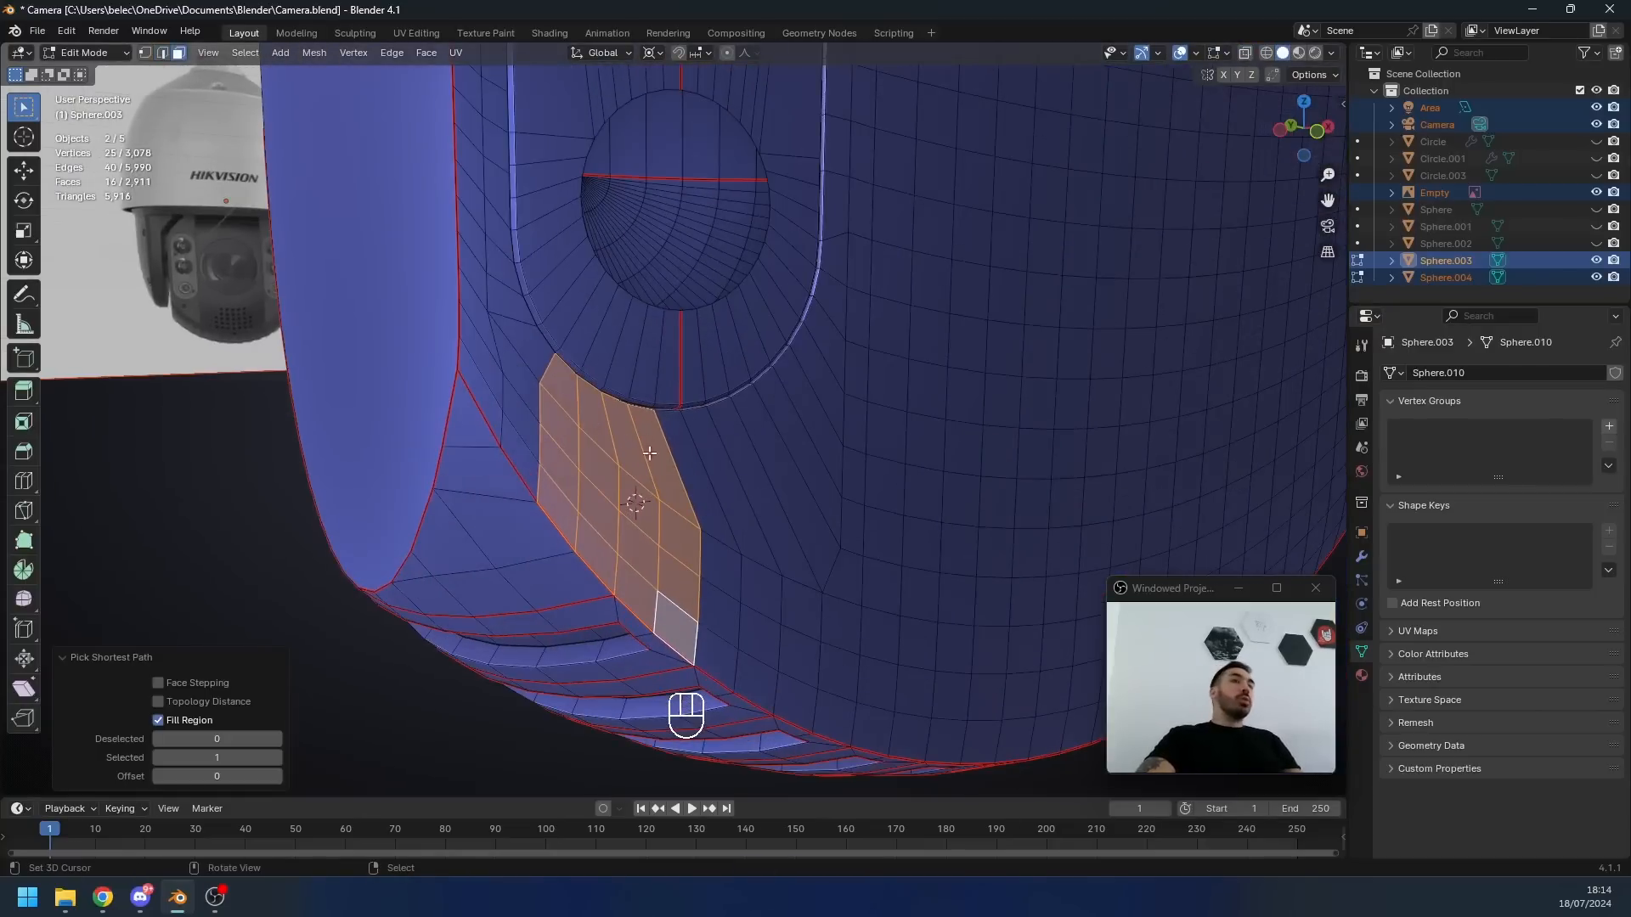
- Save the file and examine the small round detail below the left slot in the front reference image
middle_drag(682, 496, 780, 509)
key(Tab)
key(Tab)
key(ctrl+s)
key(z)
key(KP_1)
key(Tab)
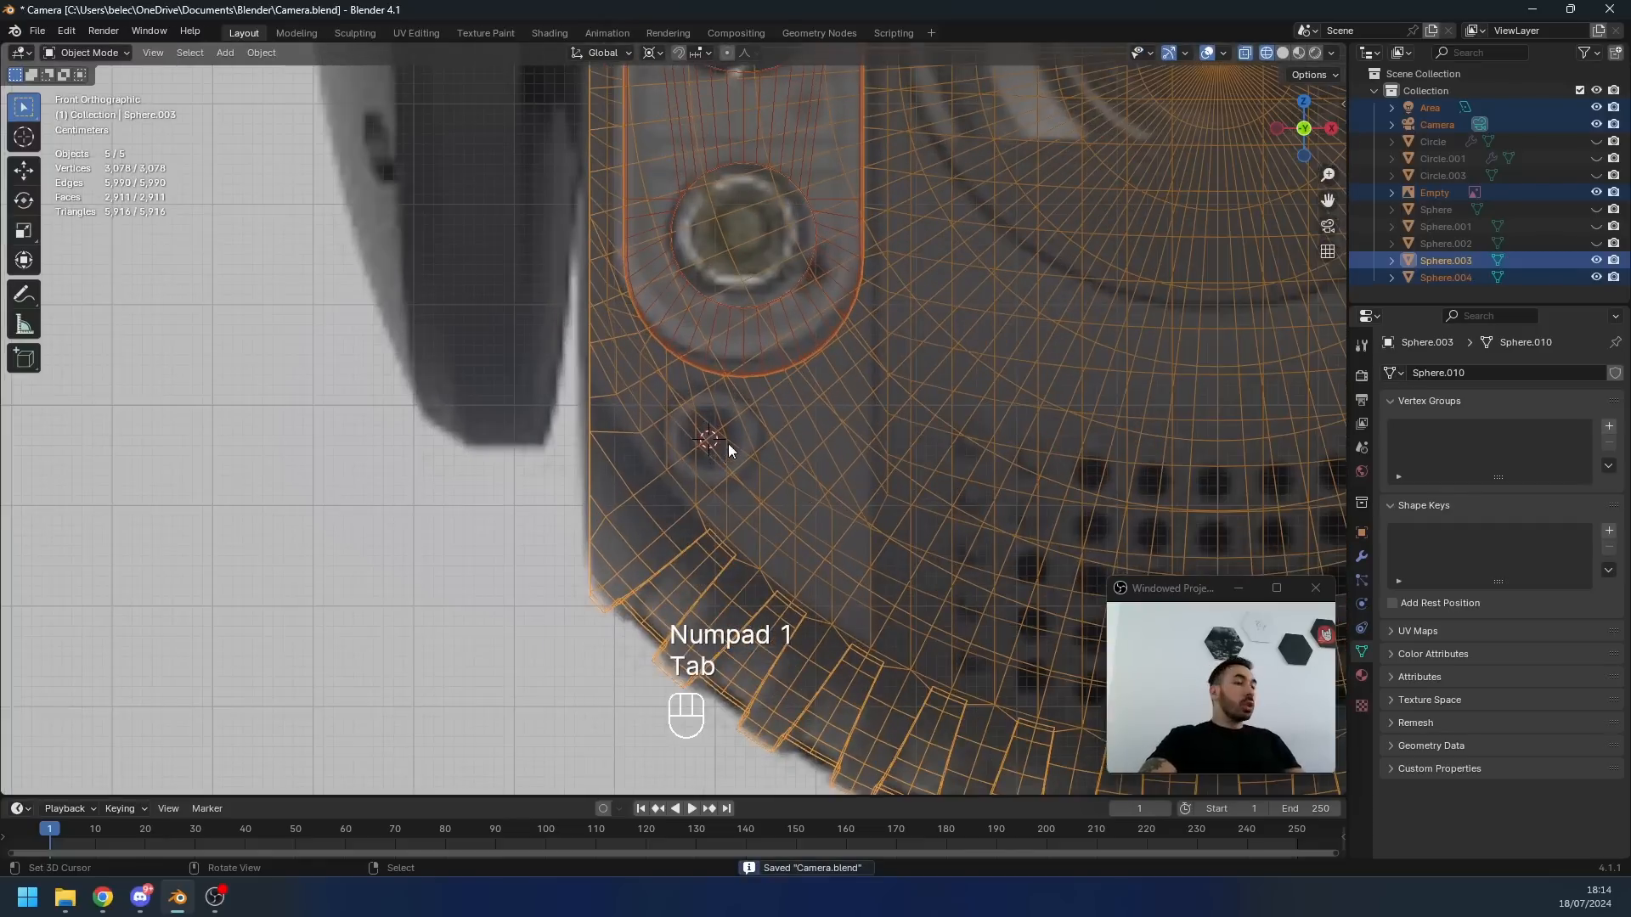
shift+middle_drag(727, 444, 648, 460)
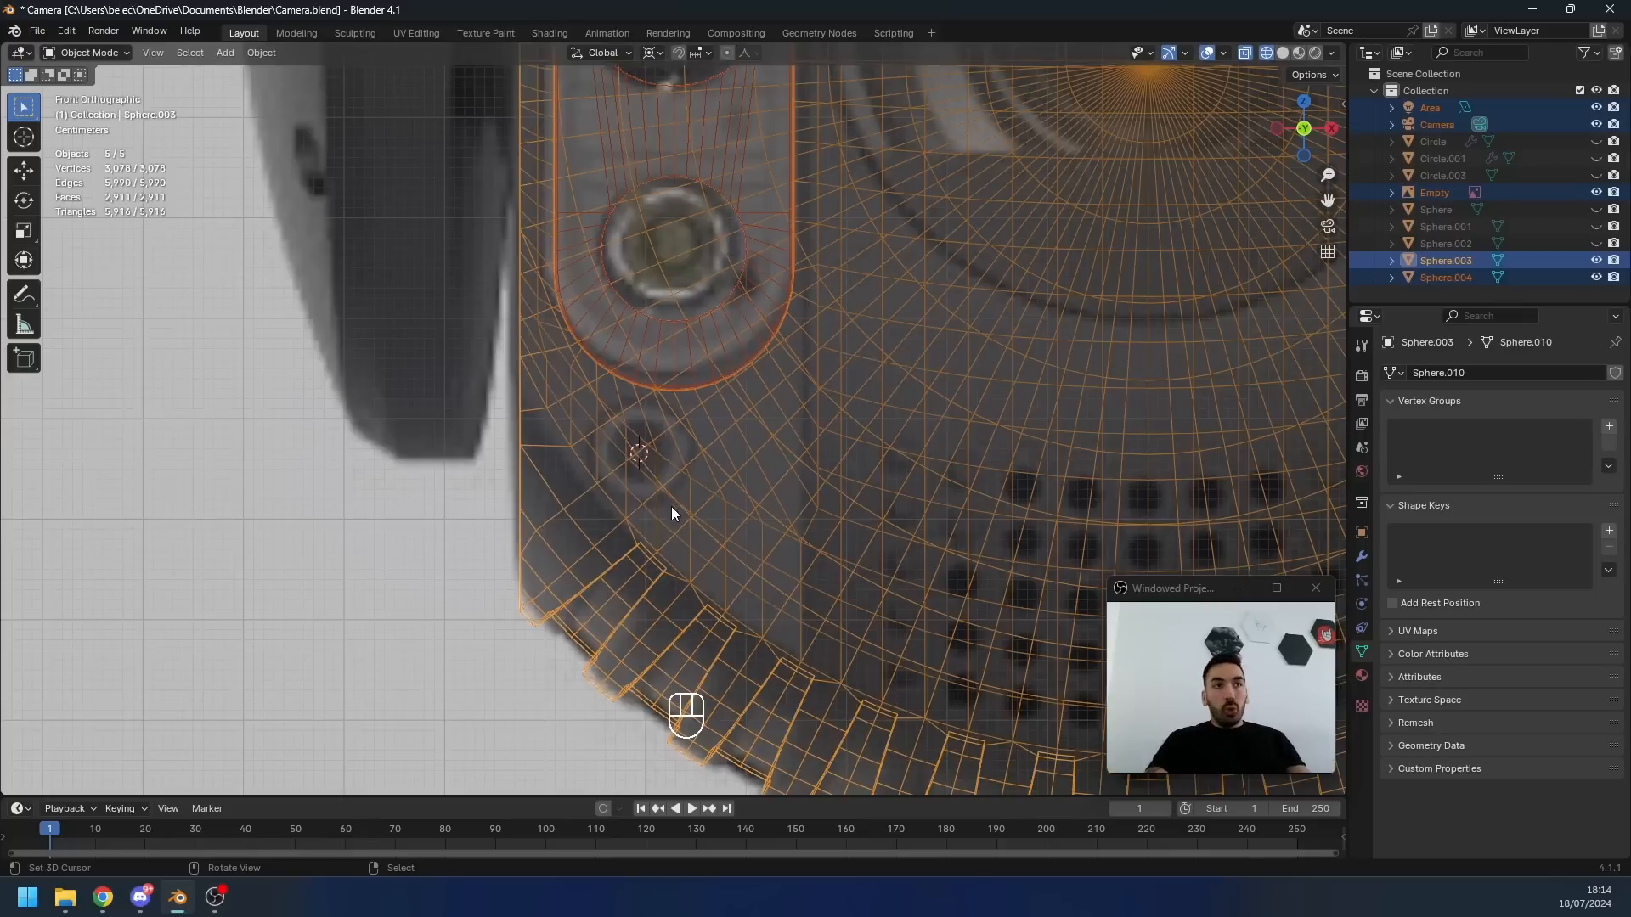
scroll(671, 506, down, 2)
shift+middle_drag(804, 433, 547, 387)
scroll(625, 412, up, 2)
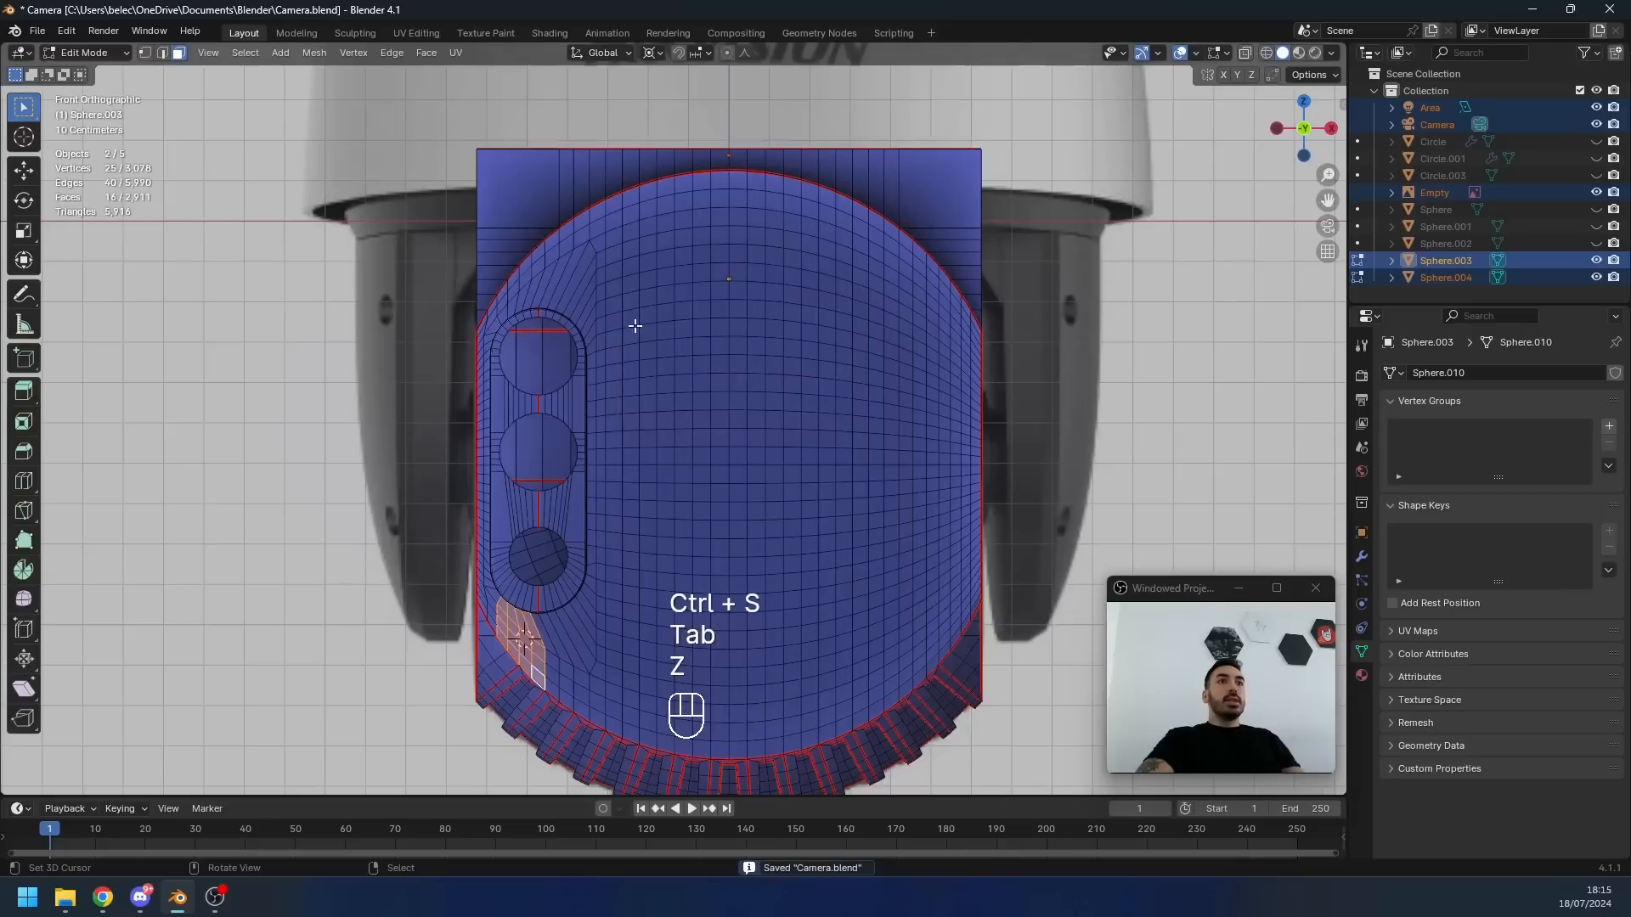
- Box-select the right half of the camera body in front wireframe view and delete it
key(z)
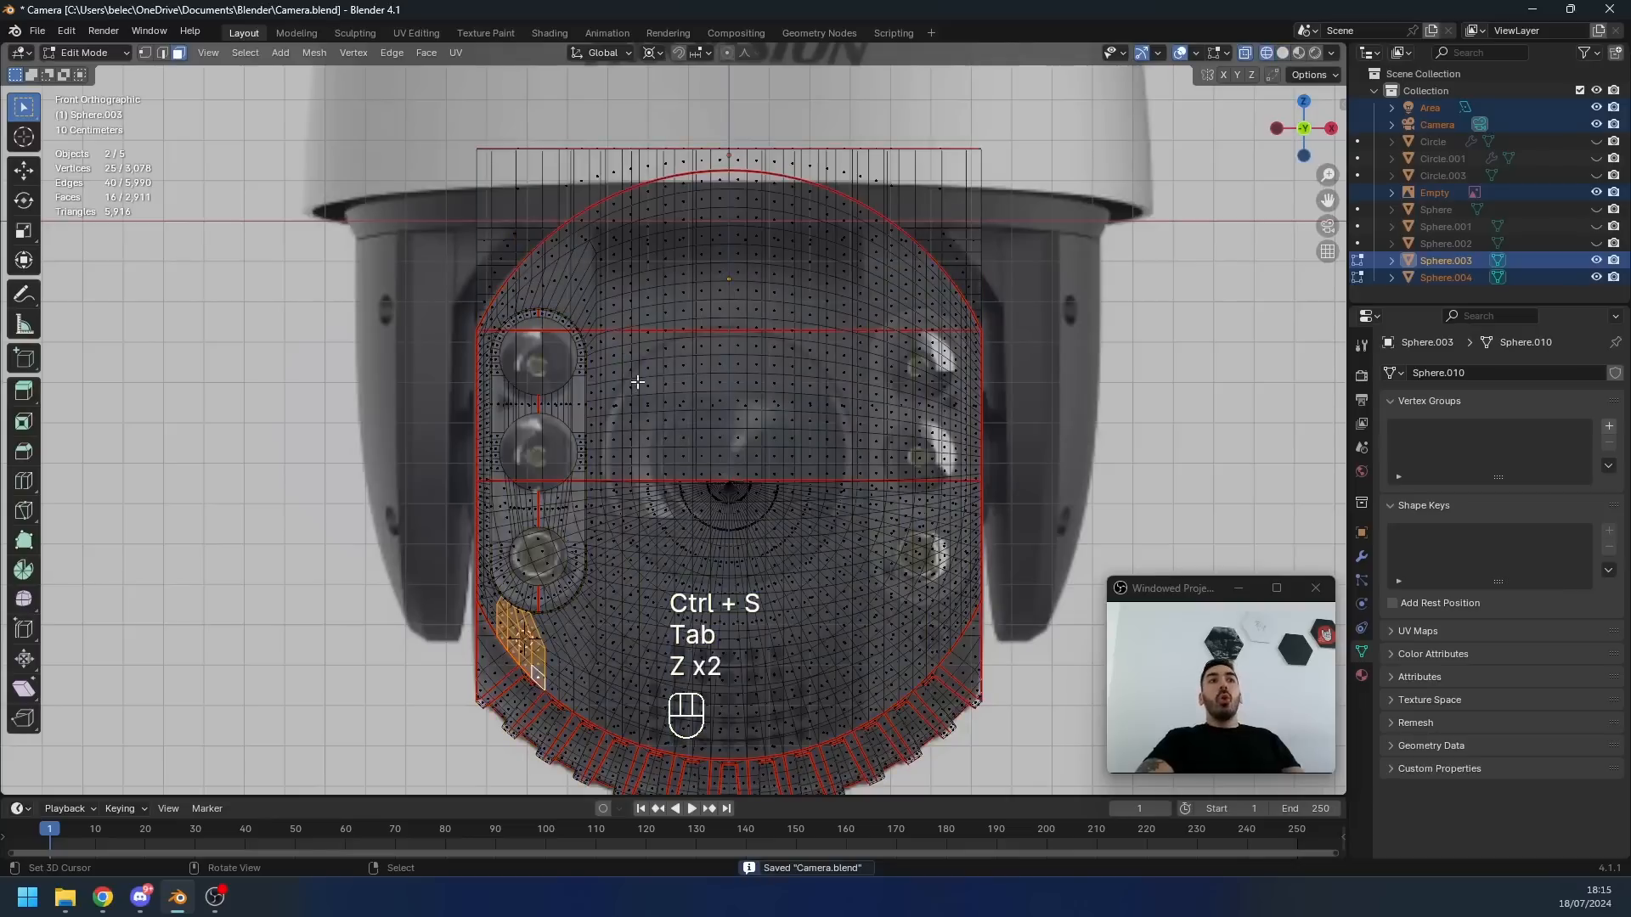
scroll(637, 382, up, 2)
key(z)
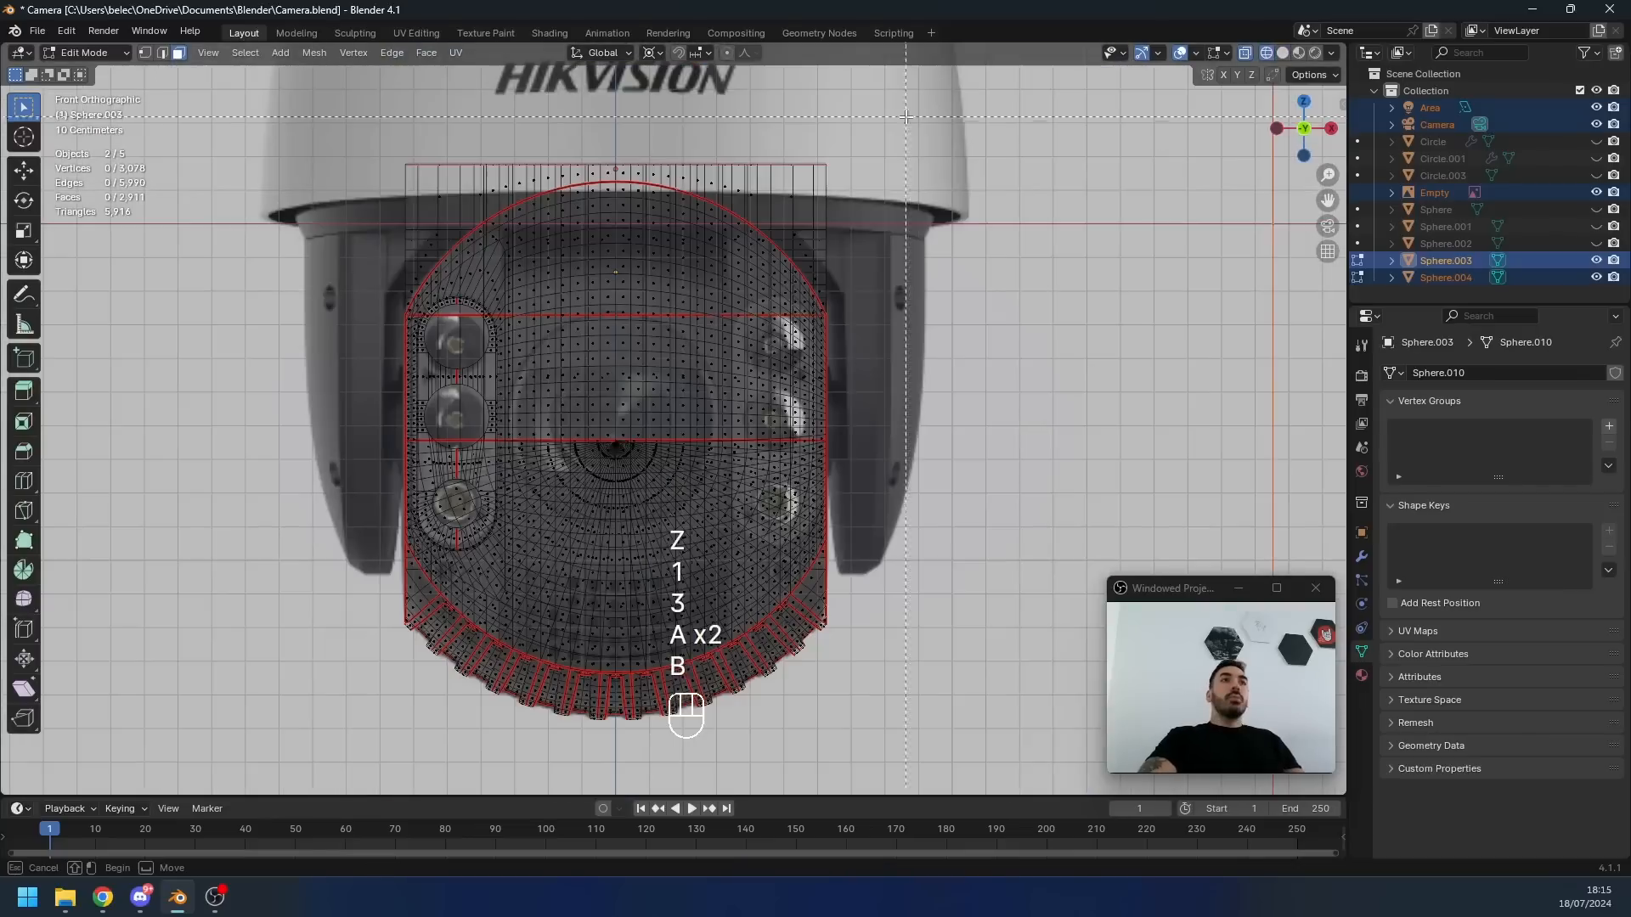
mouse_move(906, 116)
mouse_down()
mouse_move(782, 671)
mouse_move(619, 773)
mouse_up()
key(x)
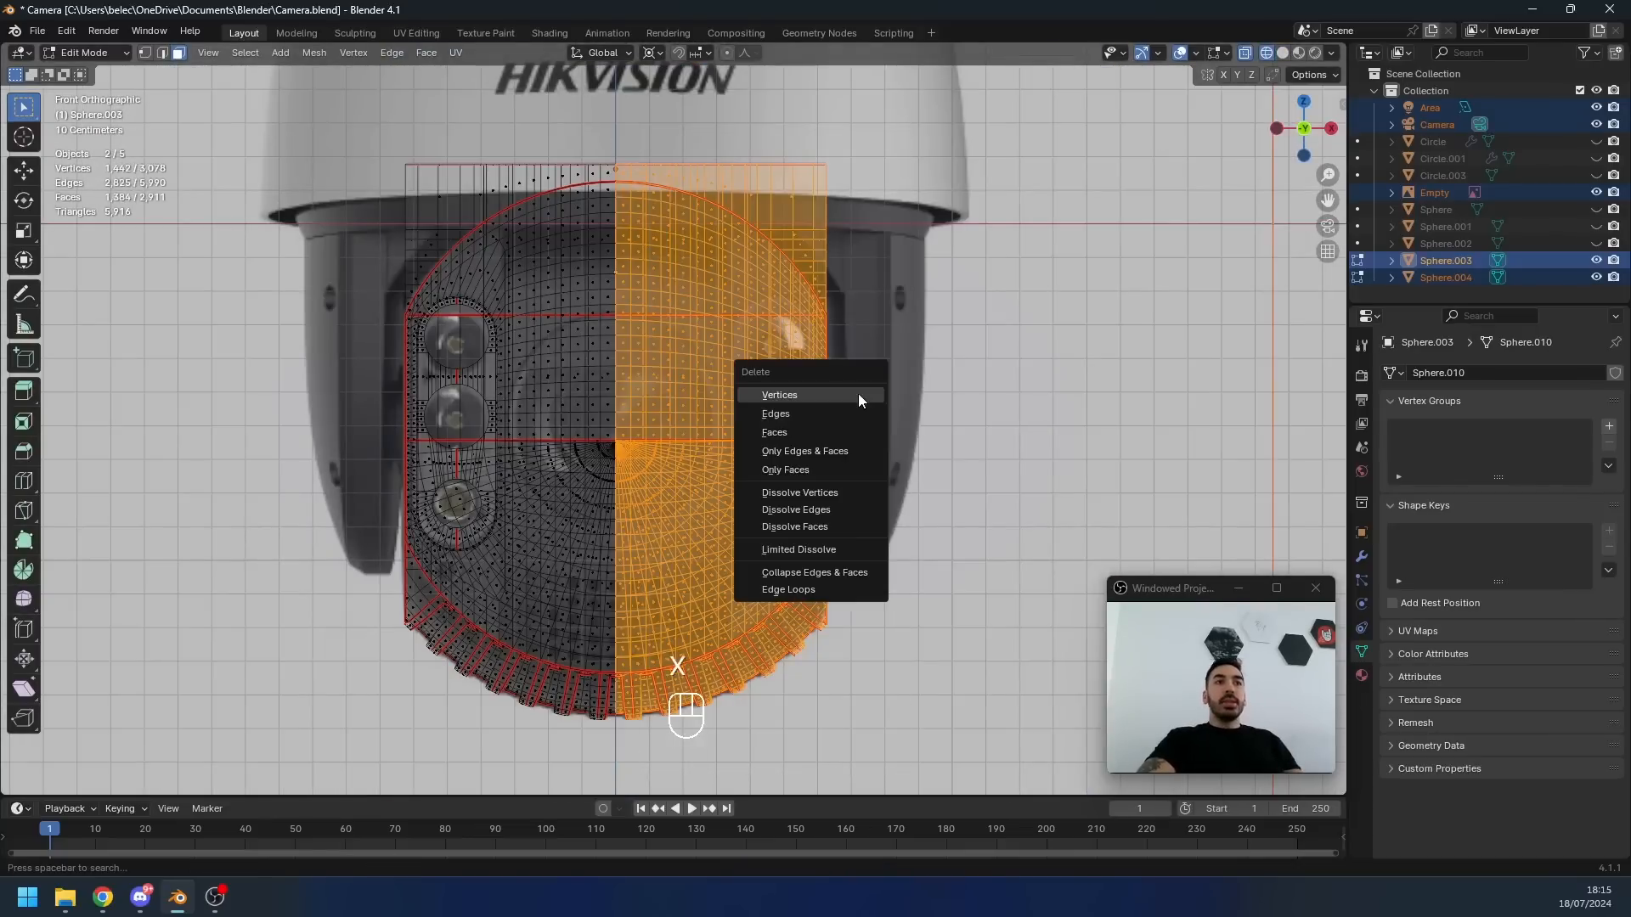
click(821, 427)
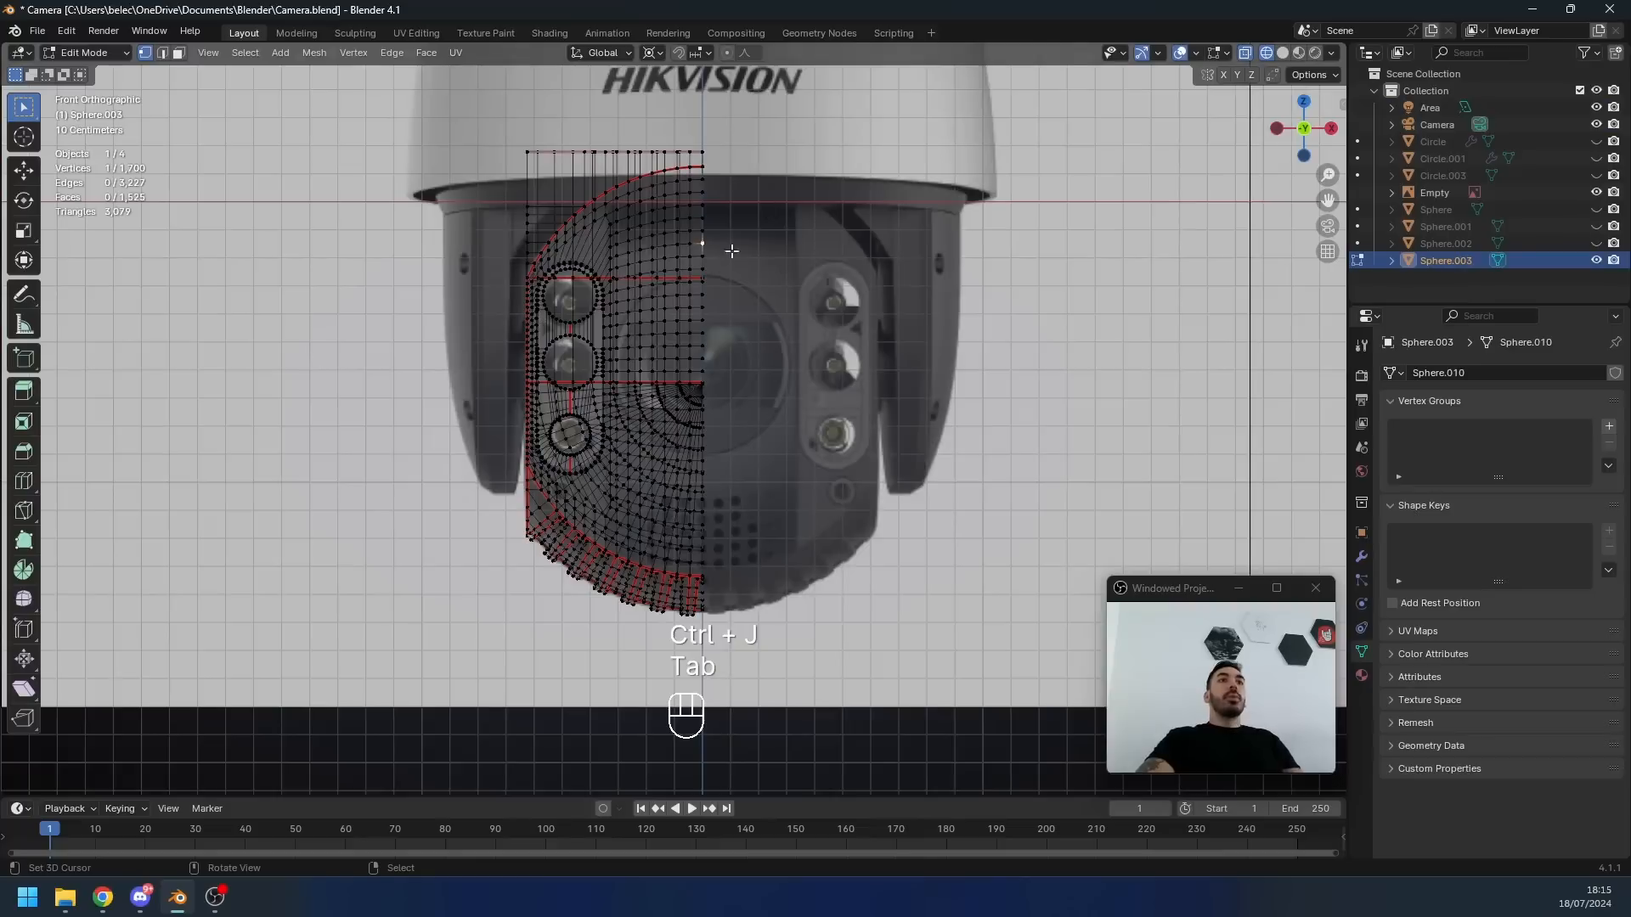
- Snap the 3D cursor to a centre-line vertex, mirror a duplicate of the half body with X scale -1, and recalculate the normals
key(shift+s)
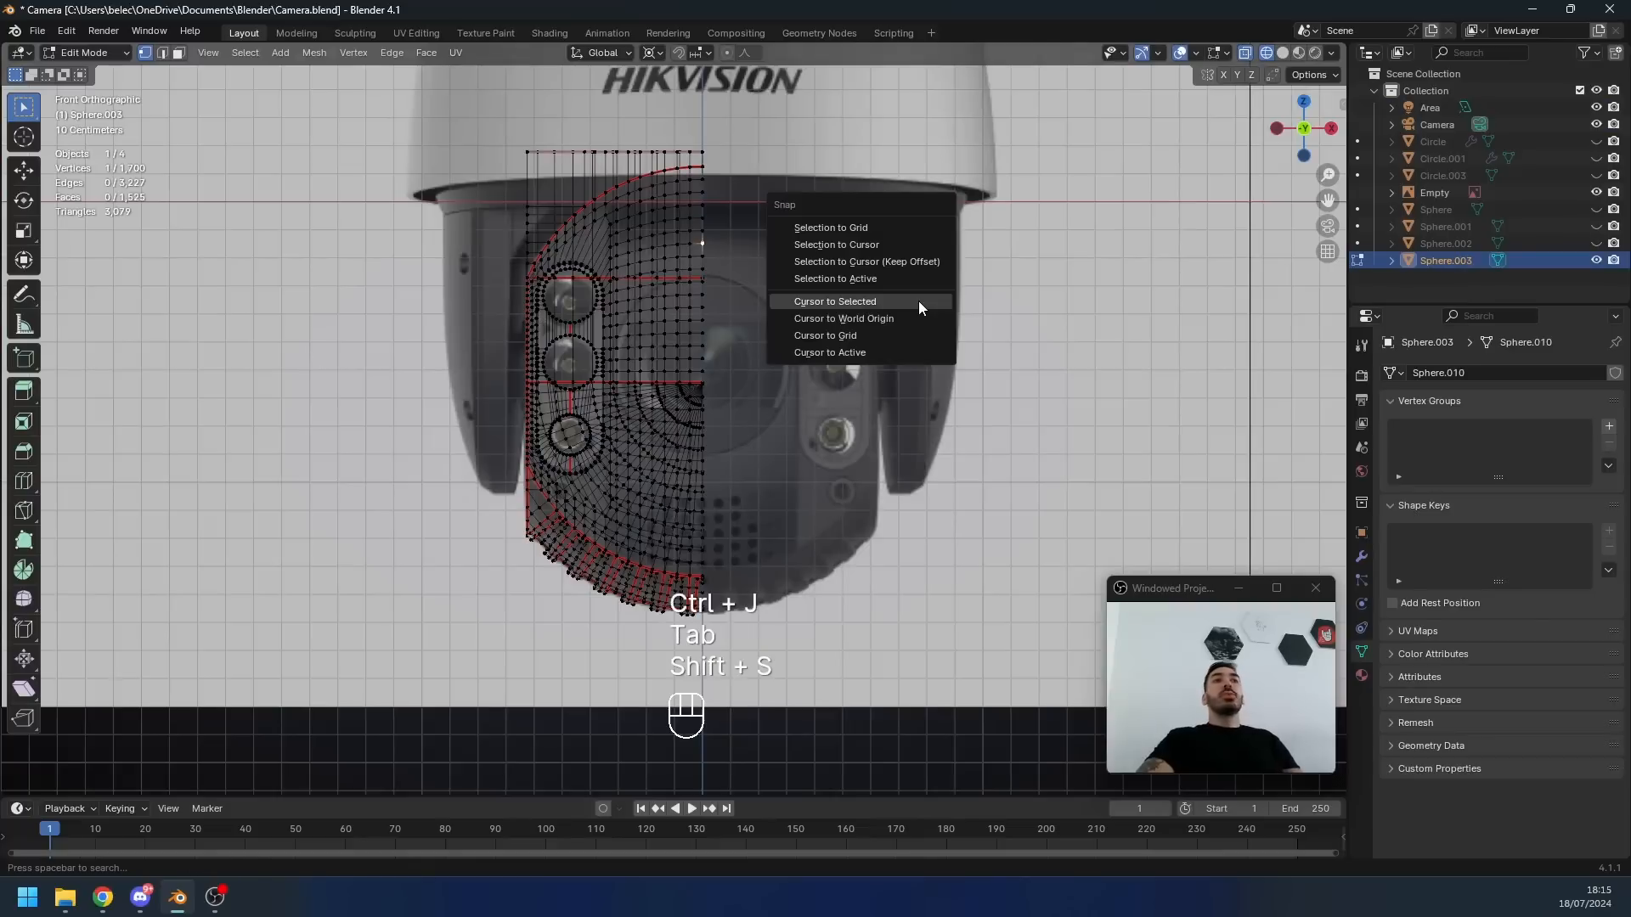
click(849, 301)
key(a)
key(a)
key(shift+d)
text(sx-1)
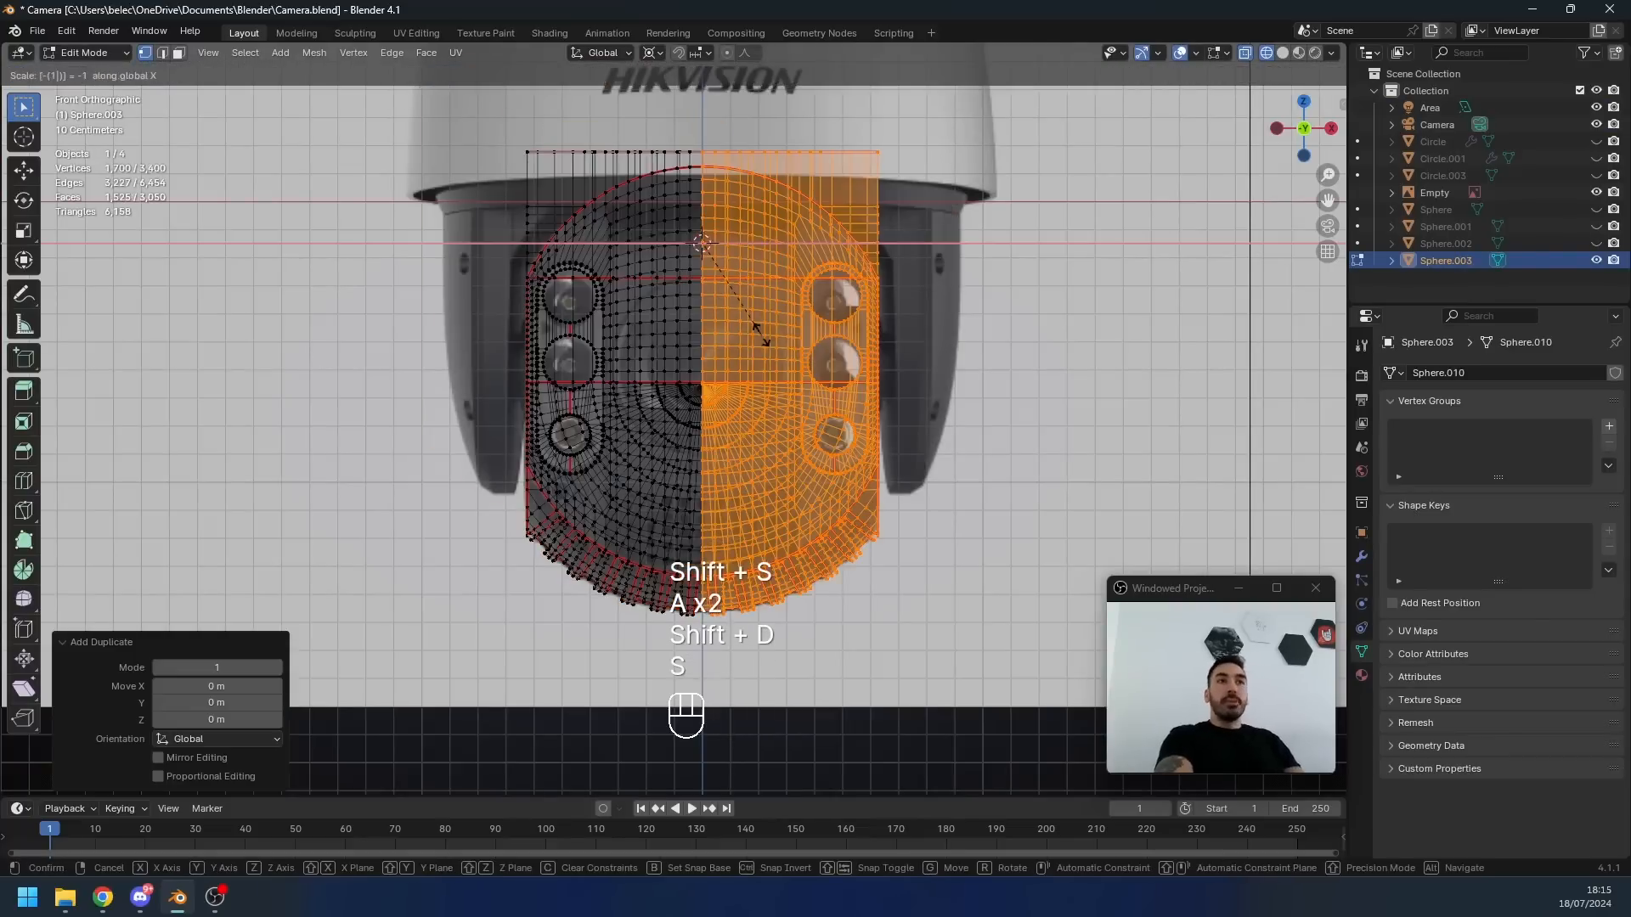
key(Return)
key(z)
key(ctrl+n)
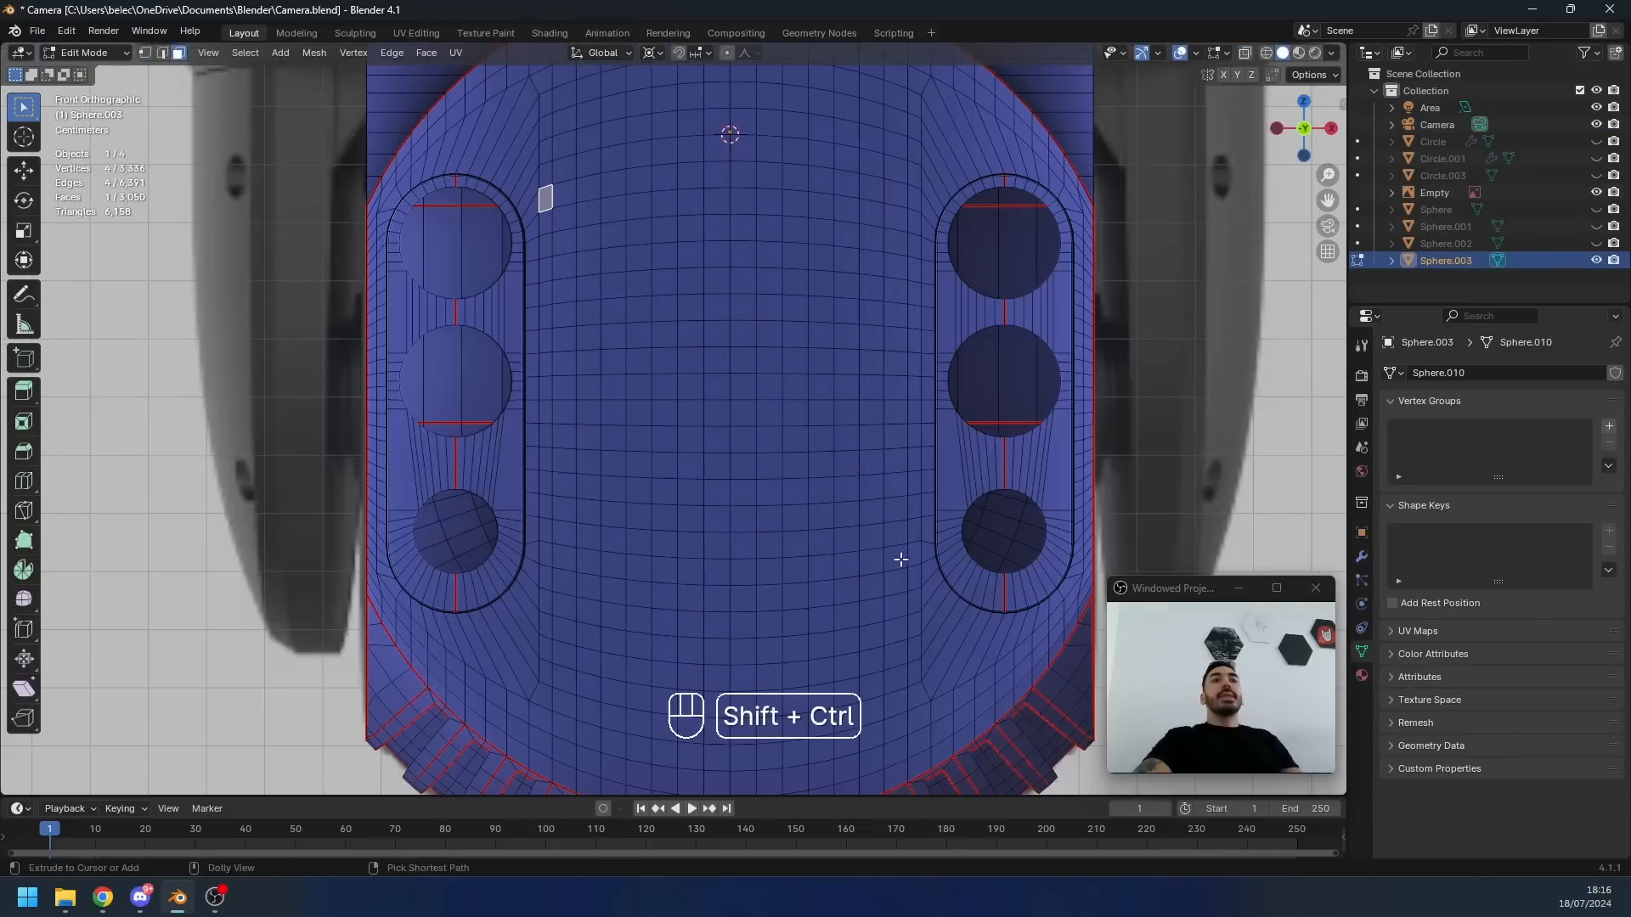
- Select the rectangular face region between the two slots, extrude it in place, and scale it to 0.829
ctrl+shift+right_click(906, 555)
key(z)
key(Tab)
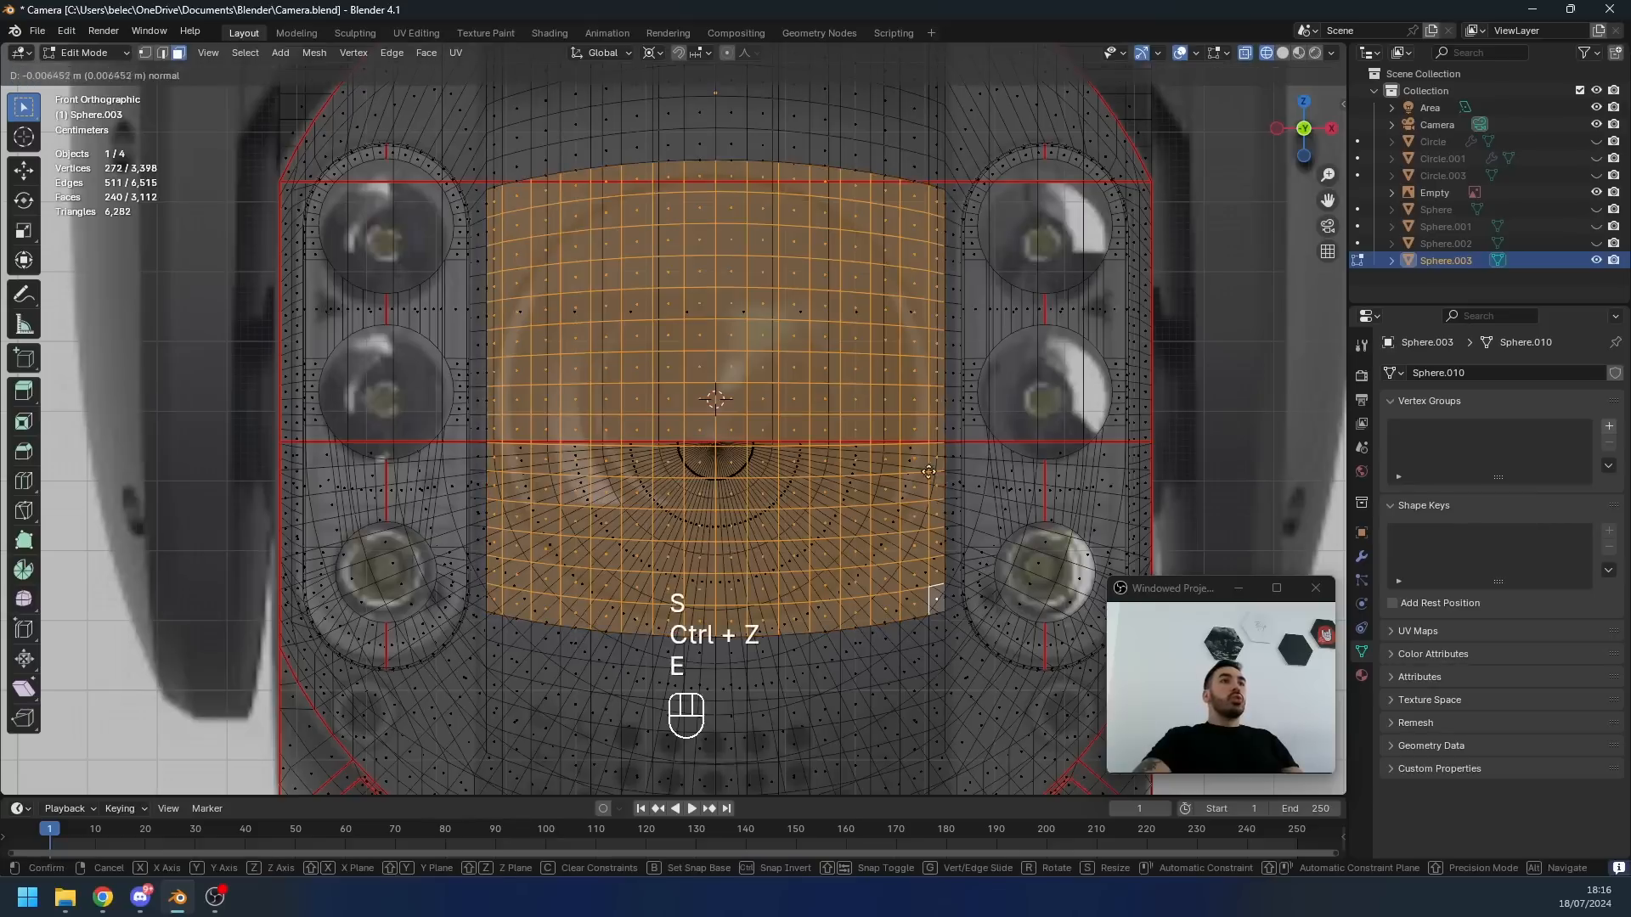
key(s)
click(903, 510)
- Reshape the central face region into a circle with LoopTools, and select the face at its lower-left corner
key(z)
right_click(786, 319)
mouse_move(786, 320)
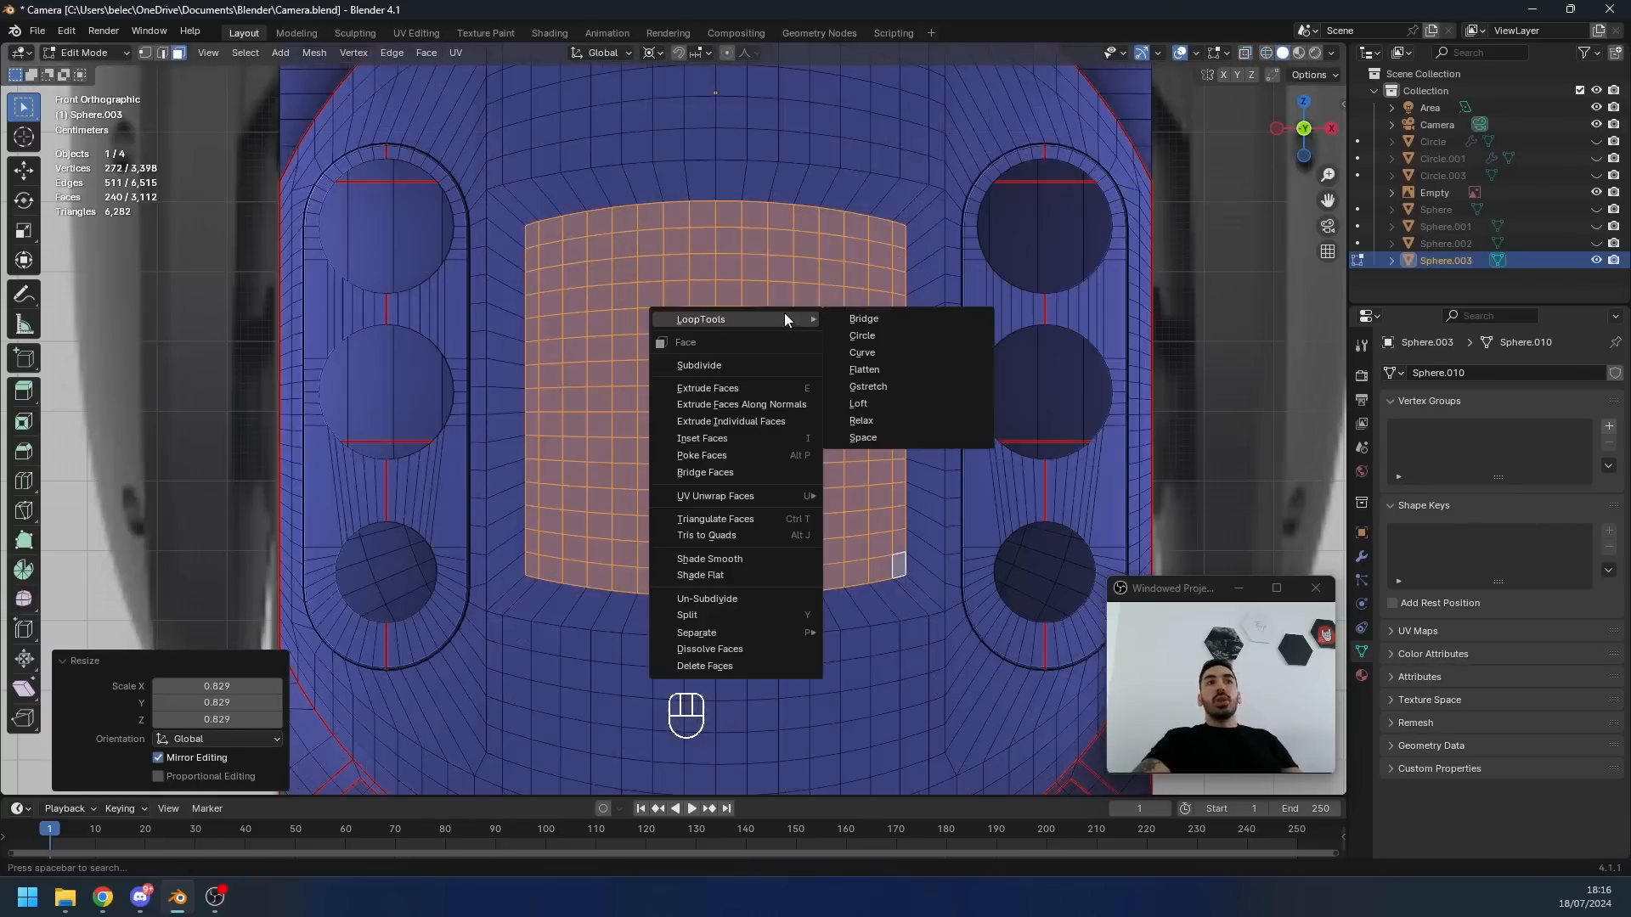
click(863, 338)
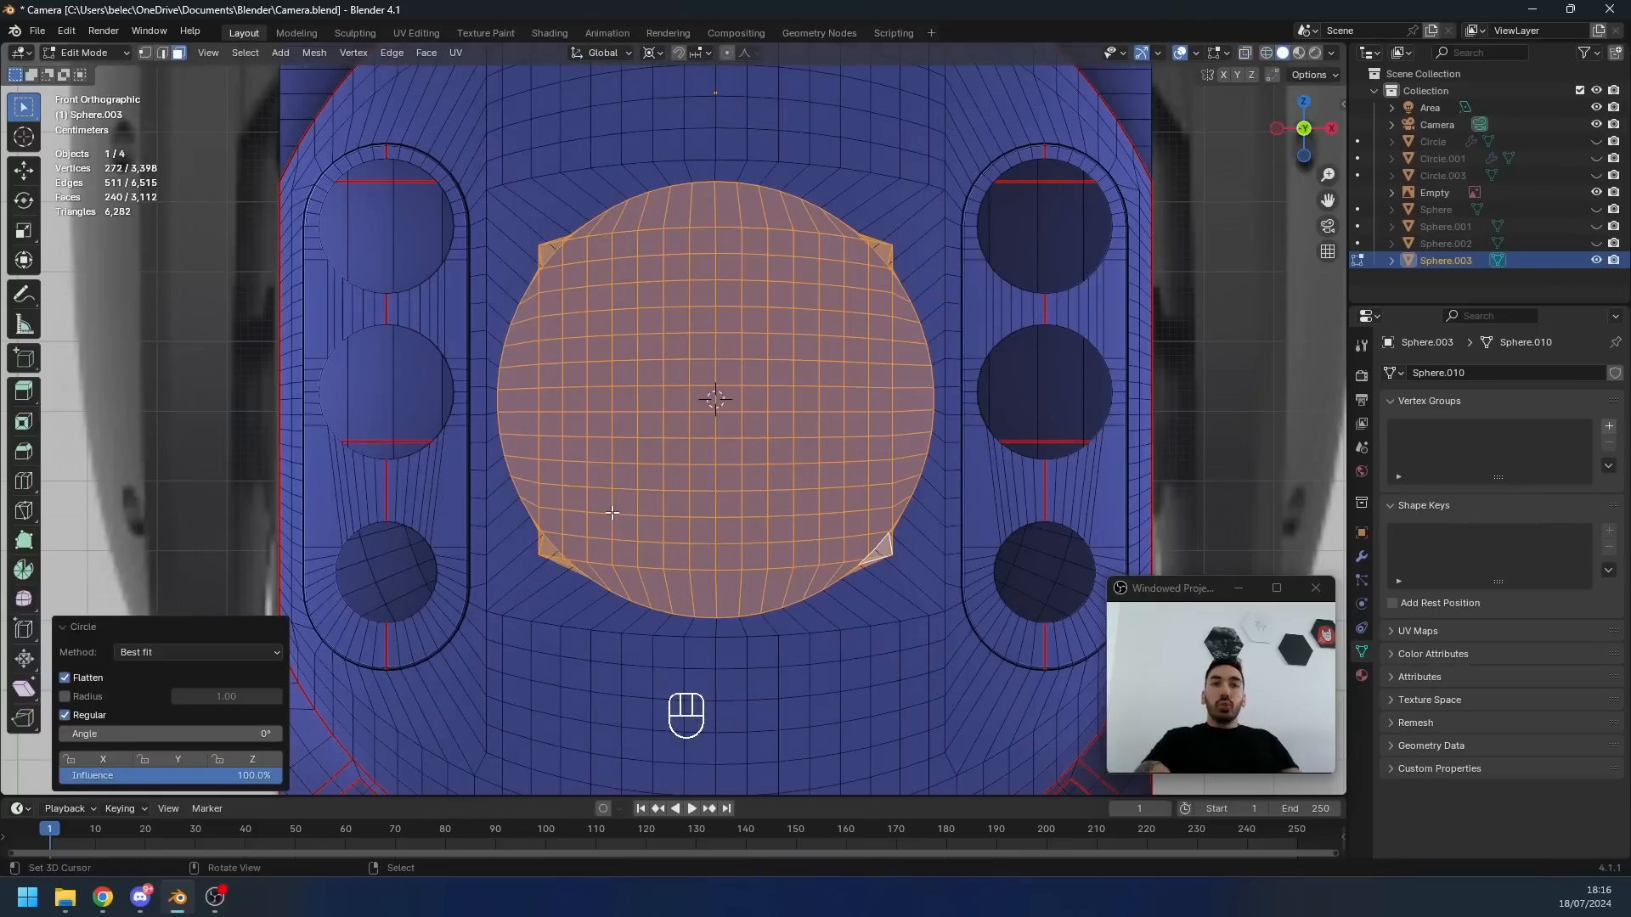
click(552, 538)
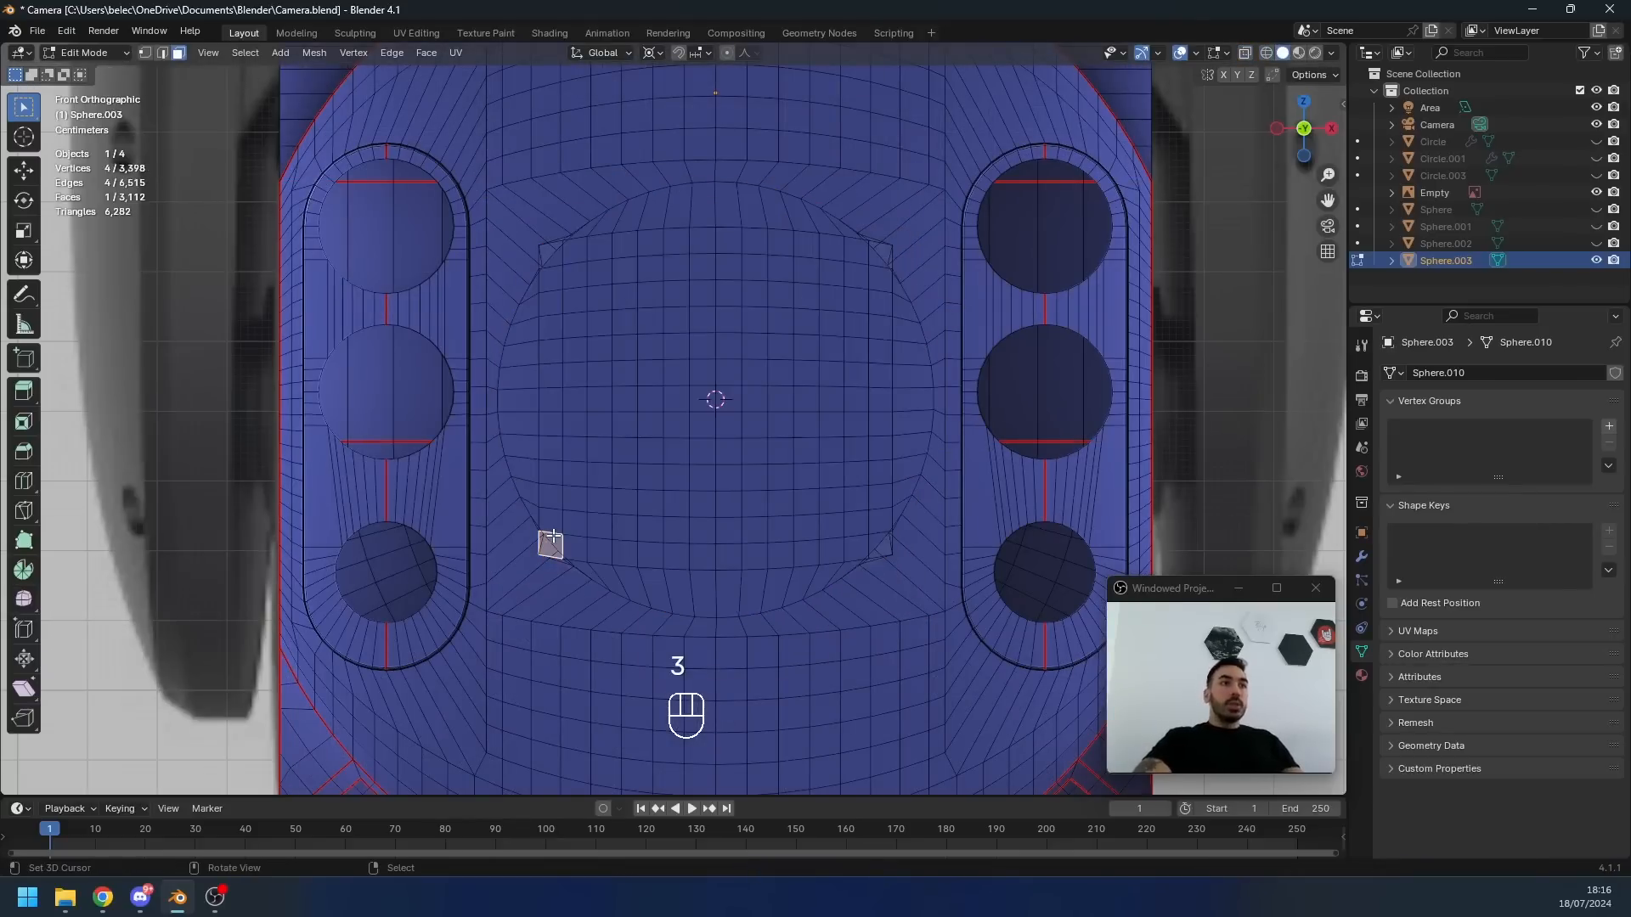
- Select the circular face patch at the centre of the camera front, extrude it inward about 0.055 m and delete the extruded end faces
ctrl+shift+click(871, 255)
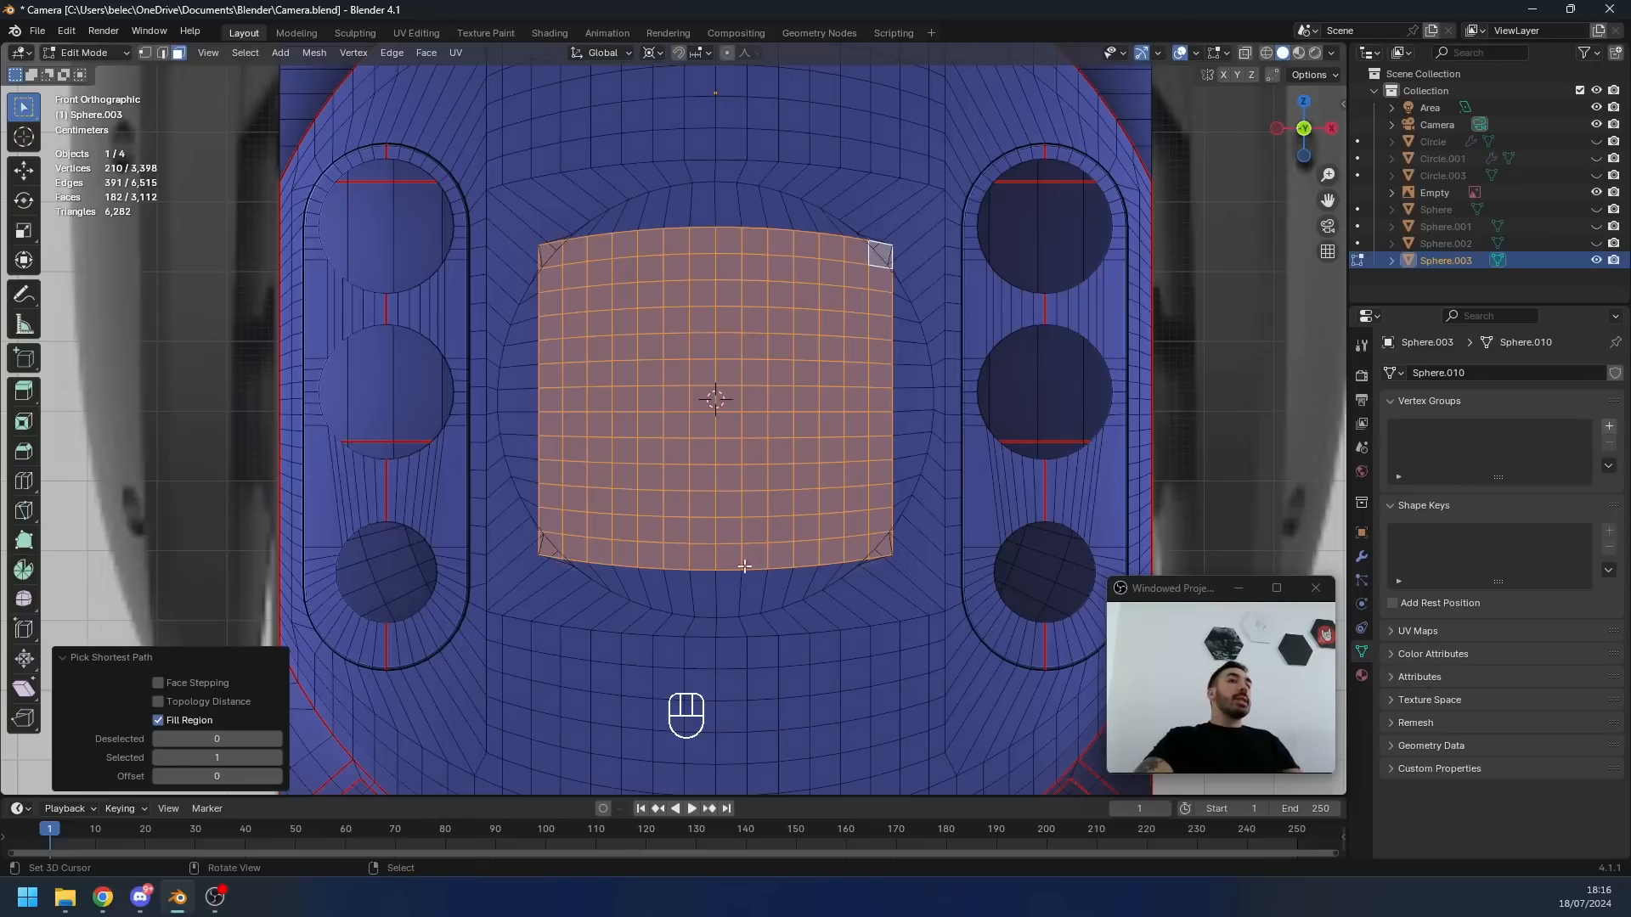
key(s)
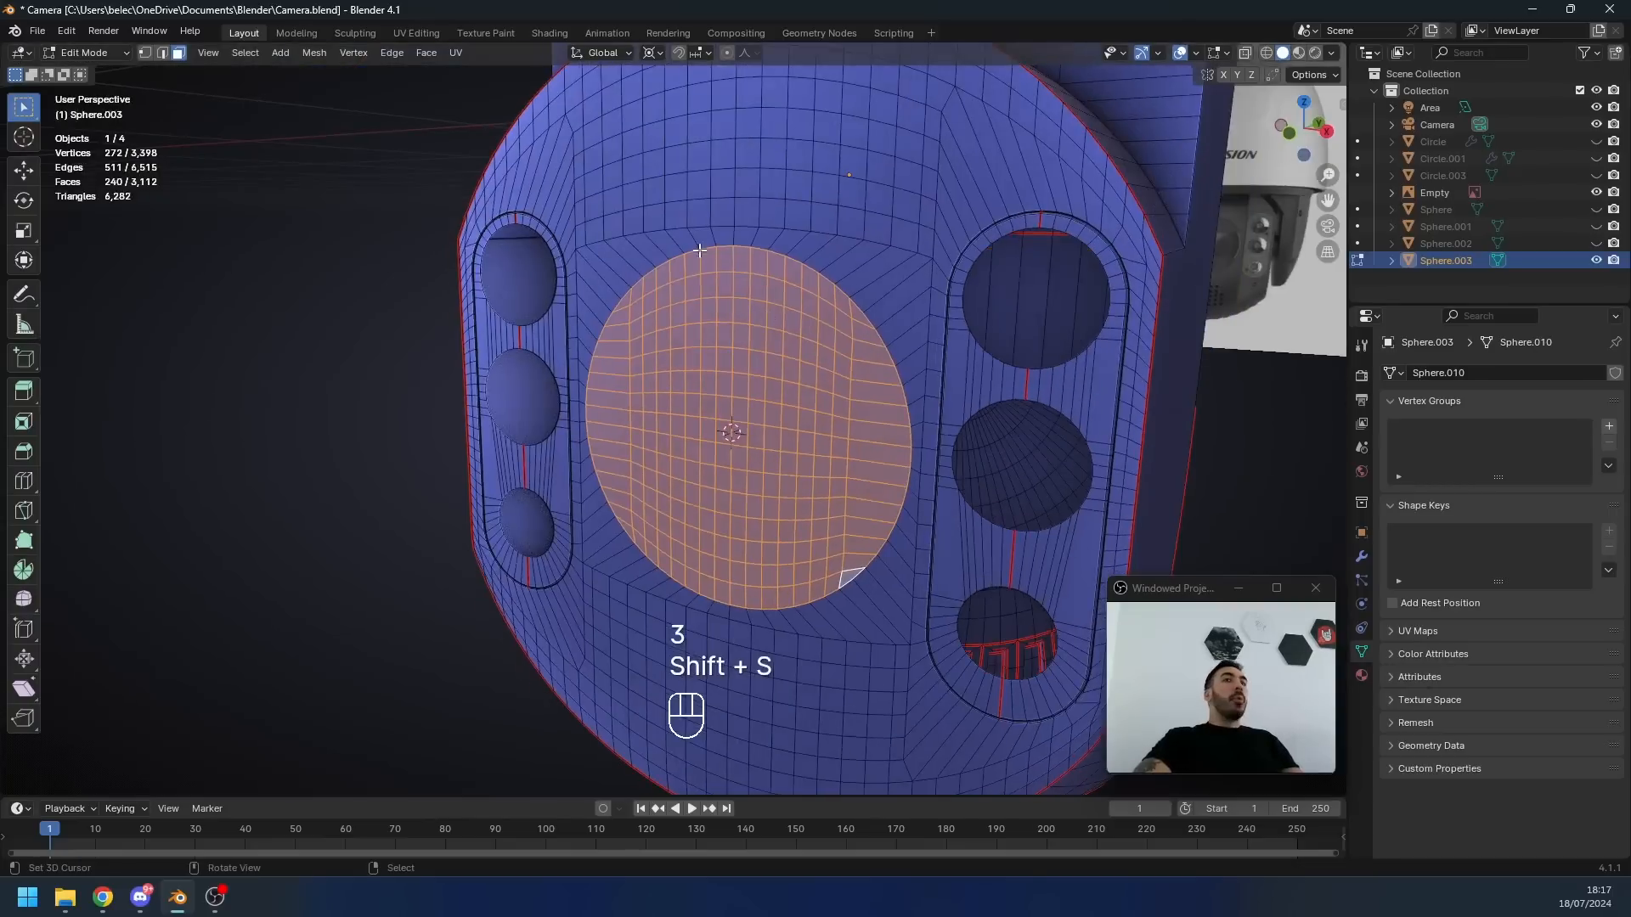
middle_drag(699, 250, 756, 487)
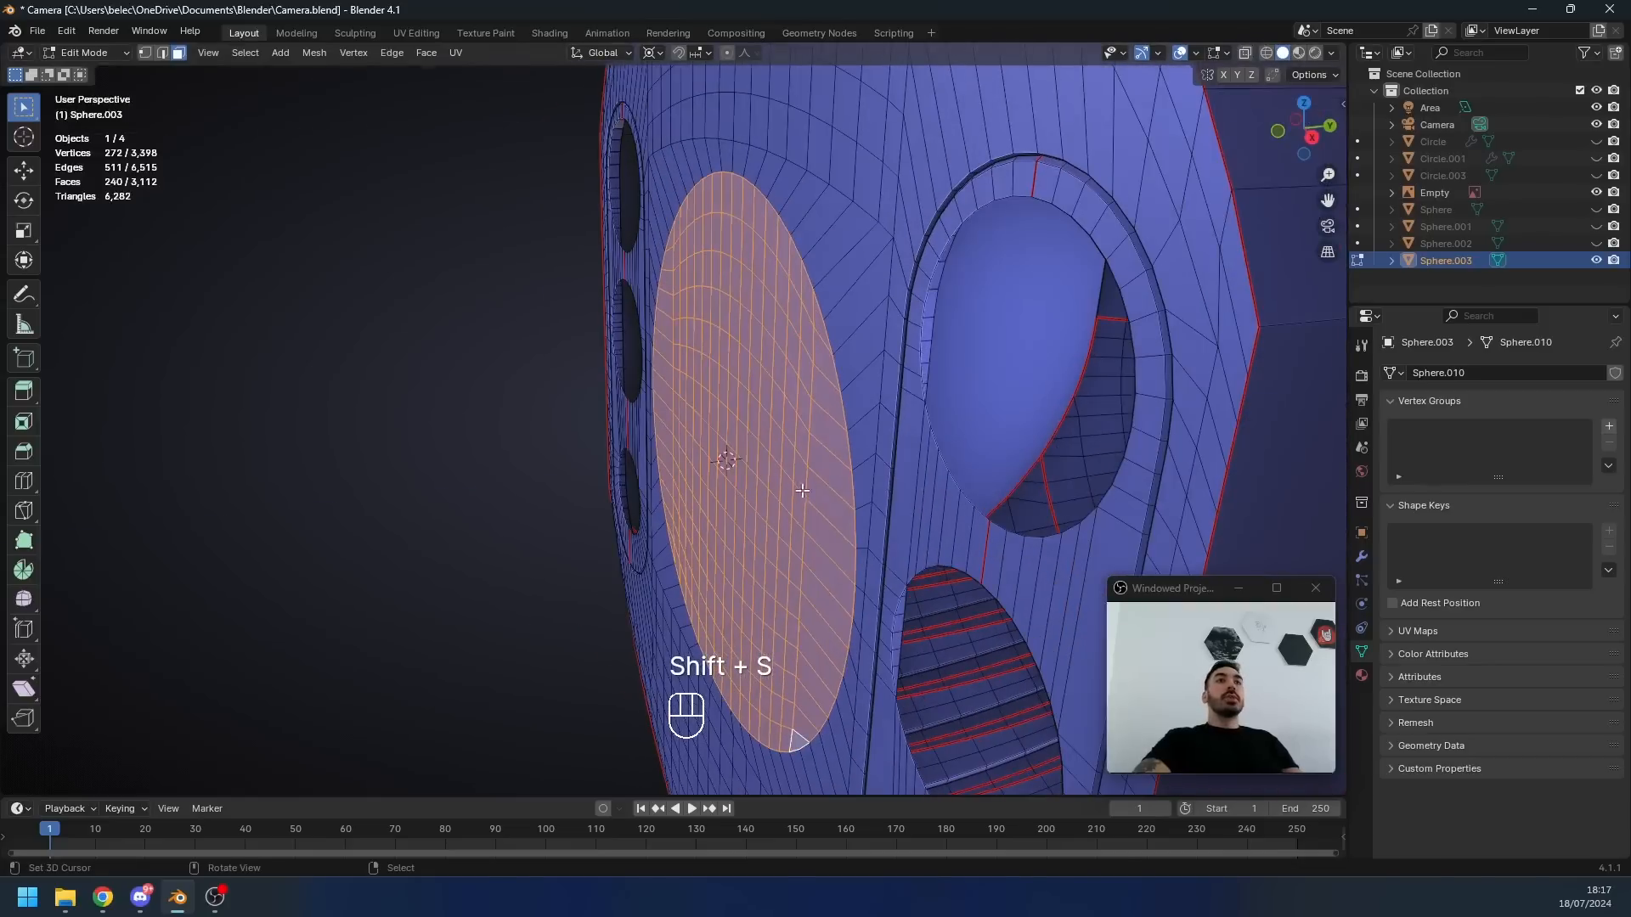
key(e)
click(877, 477)
middle_drag(877, 476, 794, 367)
key(x)
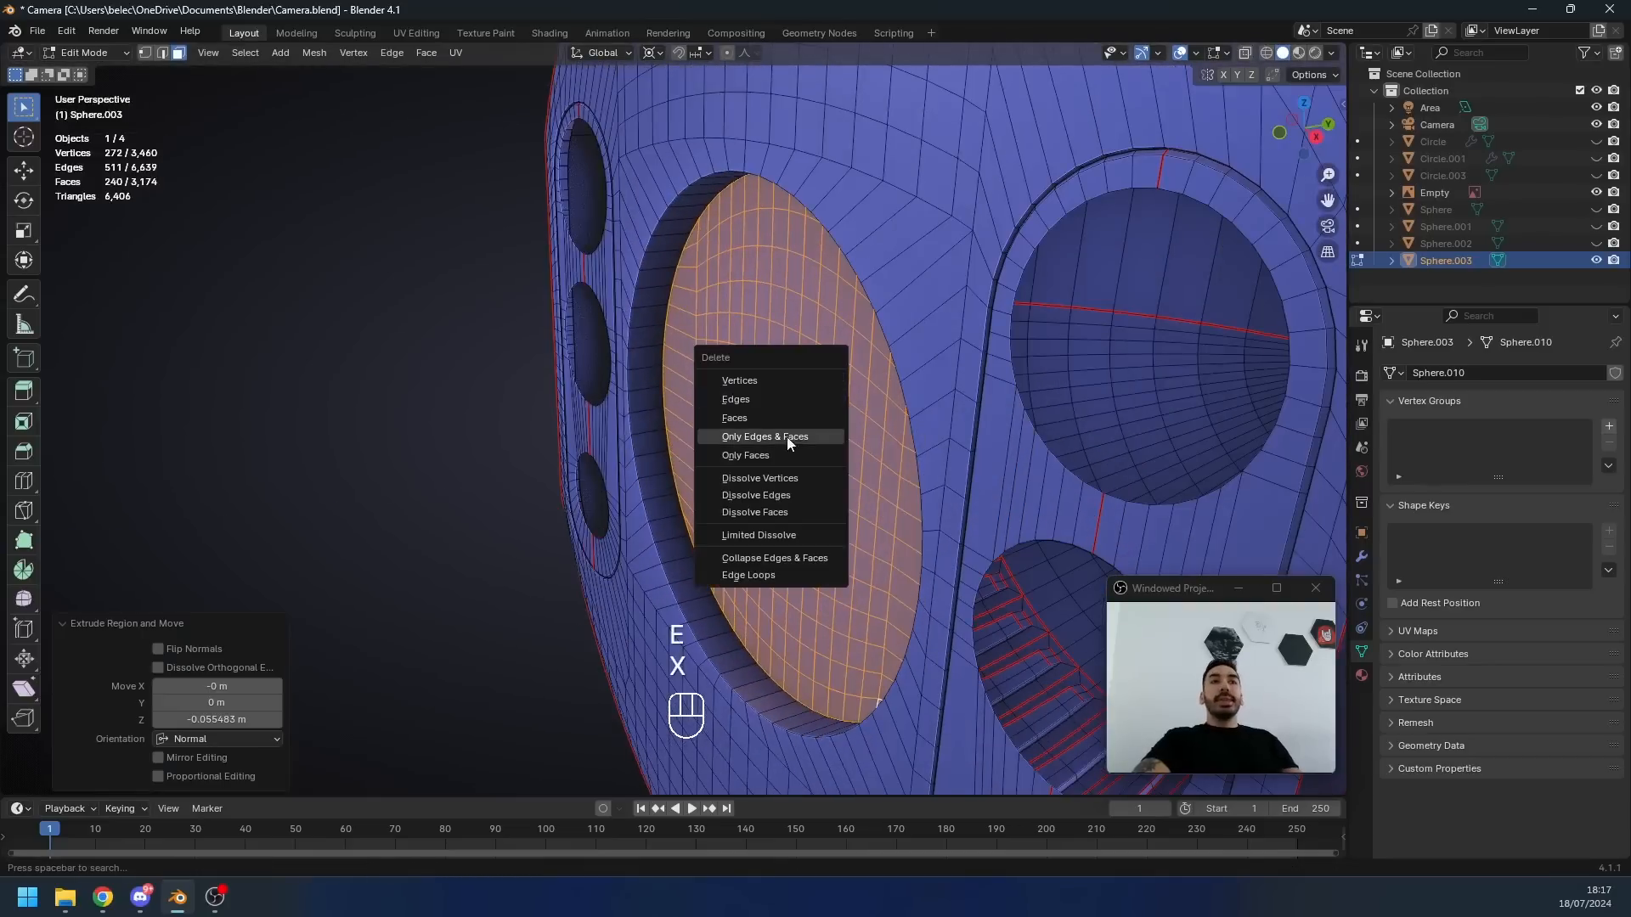
click(777, 416)
- Bevel the outer rim edge of the central circular opening about 0.007 m wide and save the file
key(1)
middle_drag(735, 455, 782, 365)
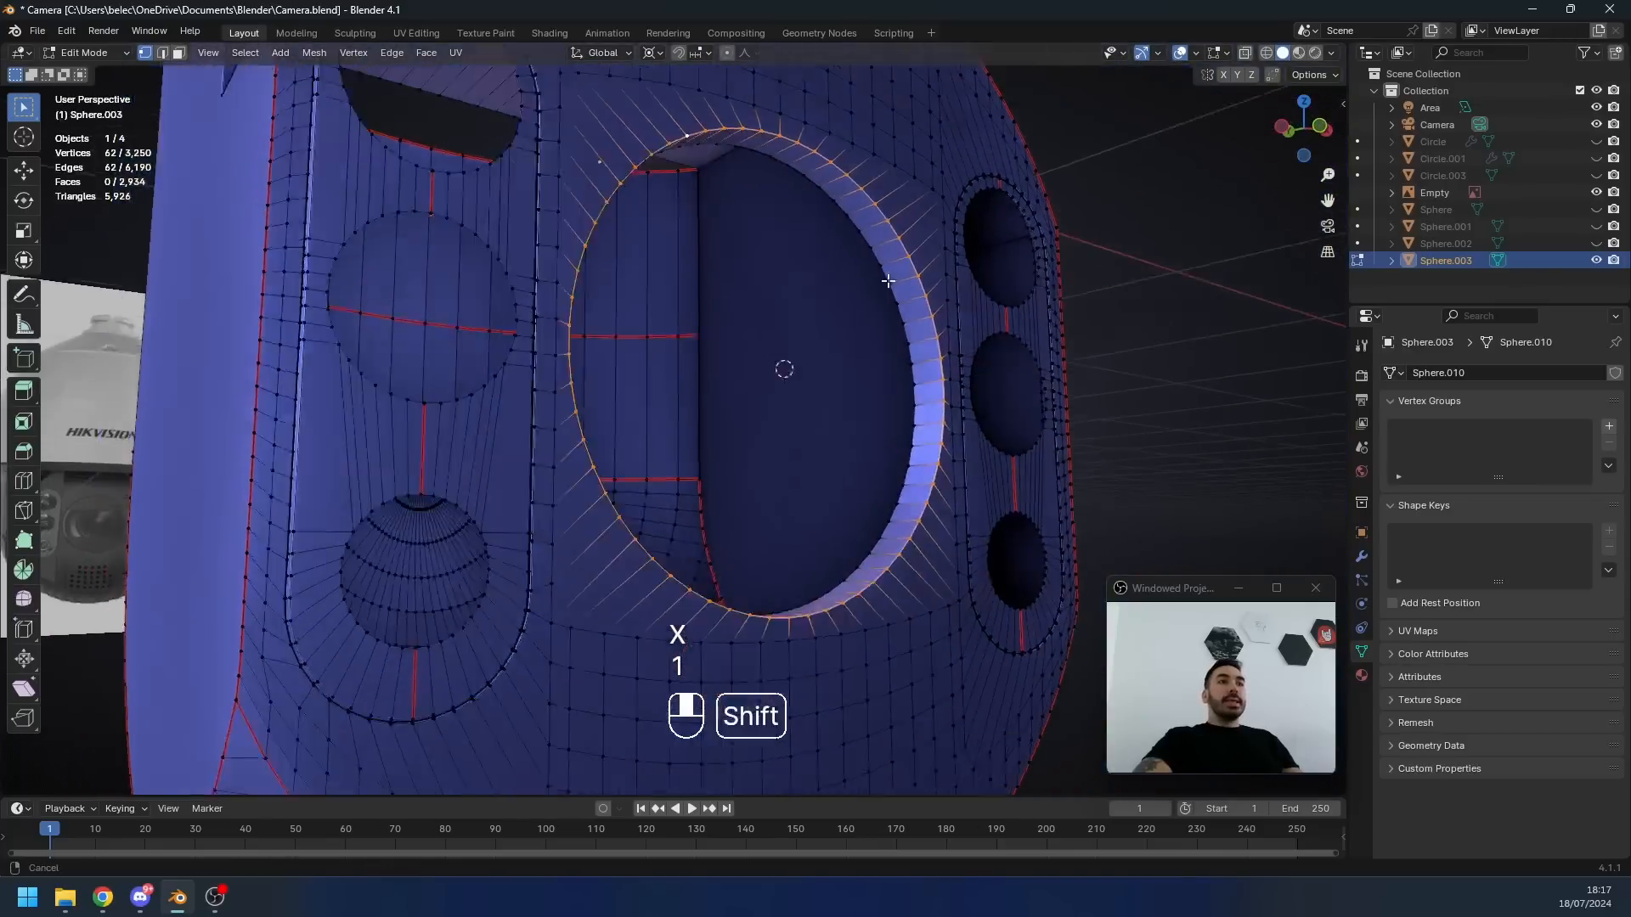
scroll(783, 364, up, 2)
key(ctrl+b)
click(833, 509)
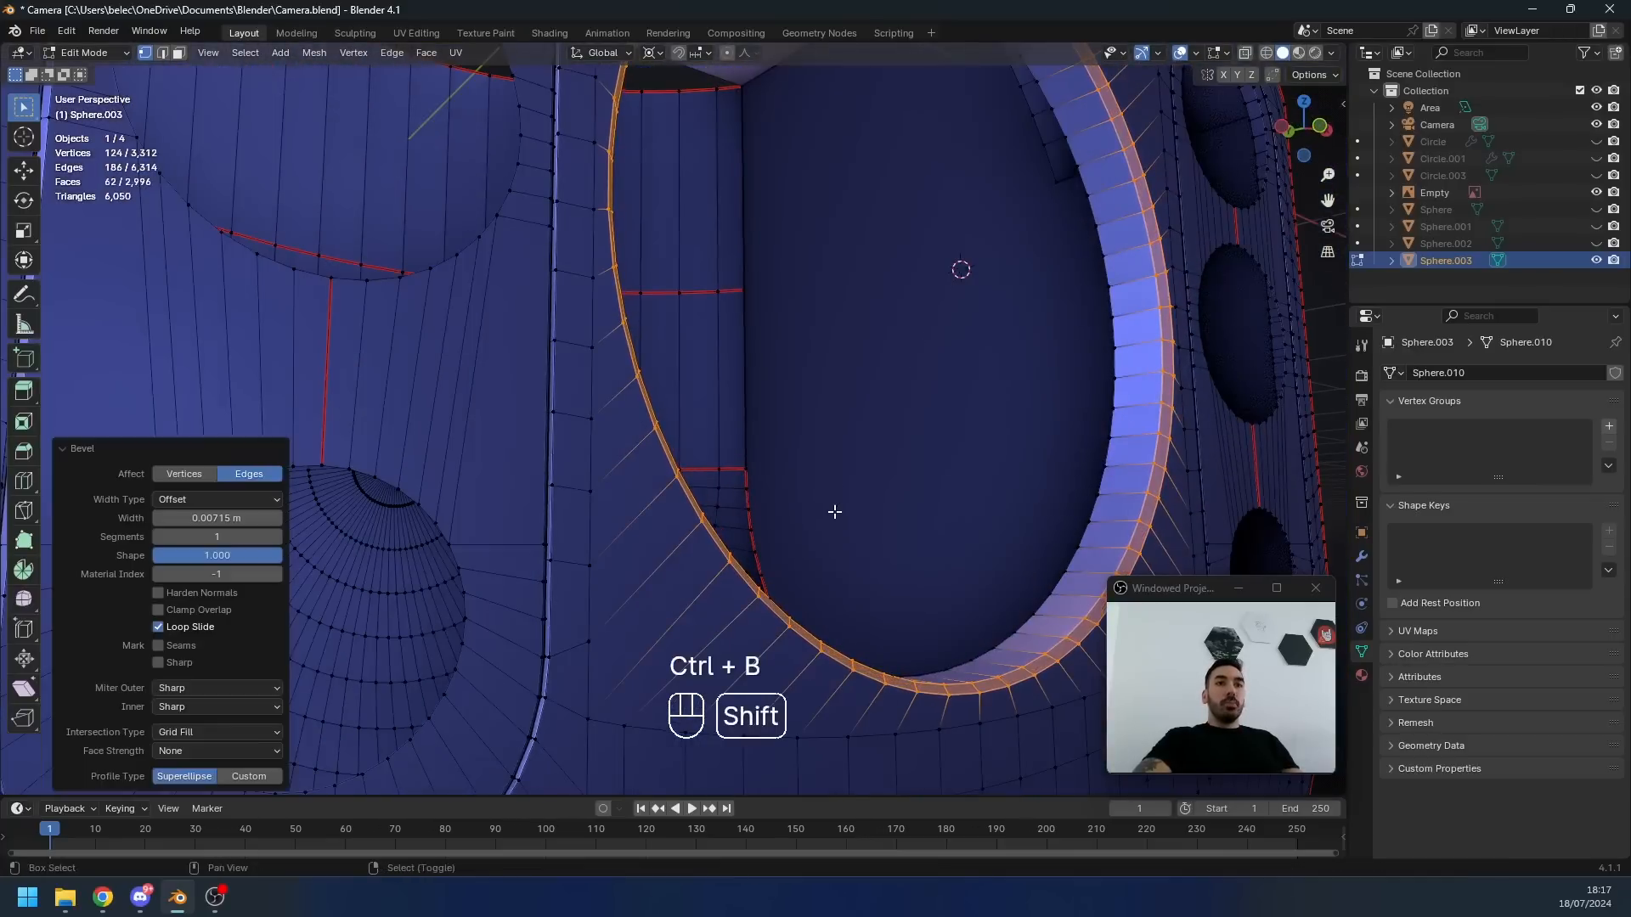
key(ctrl+s)
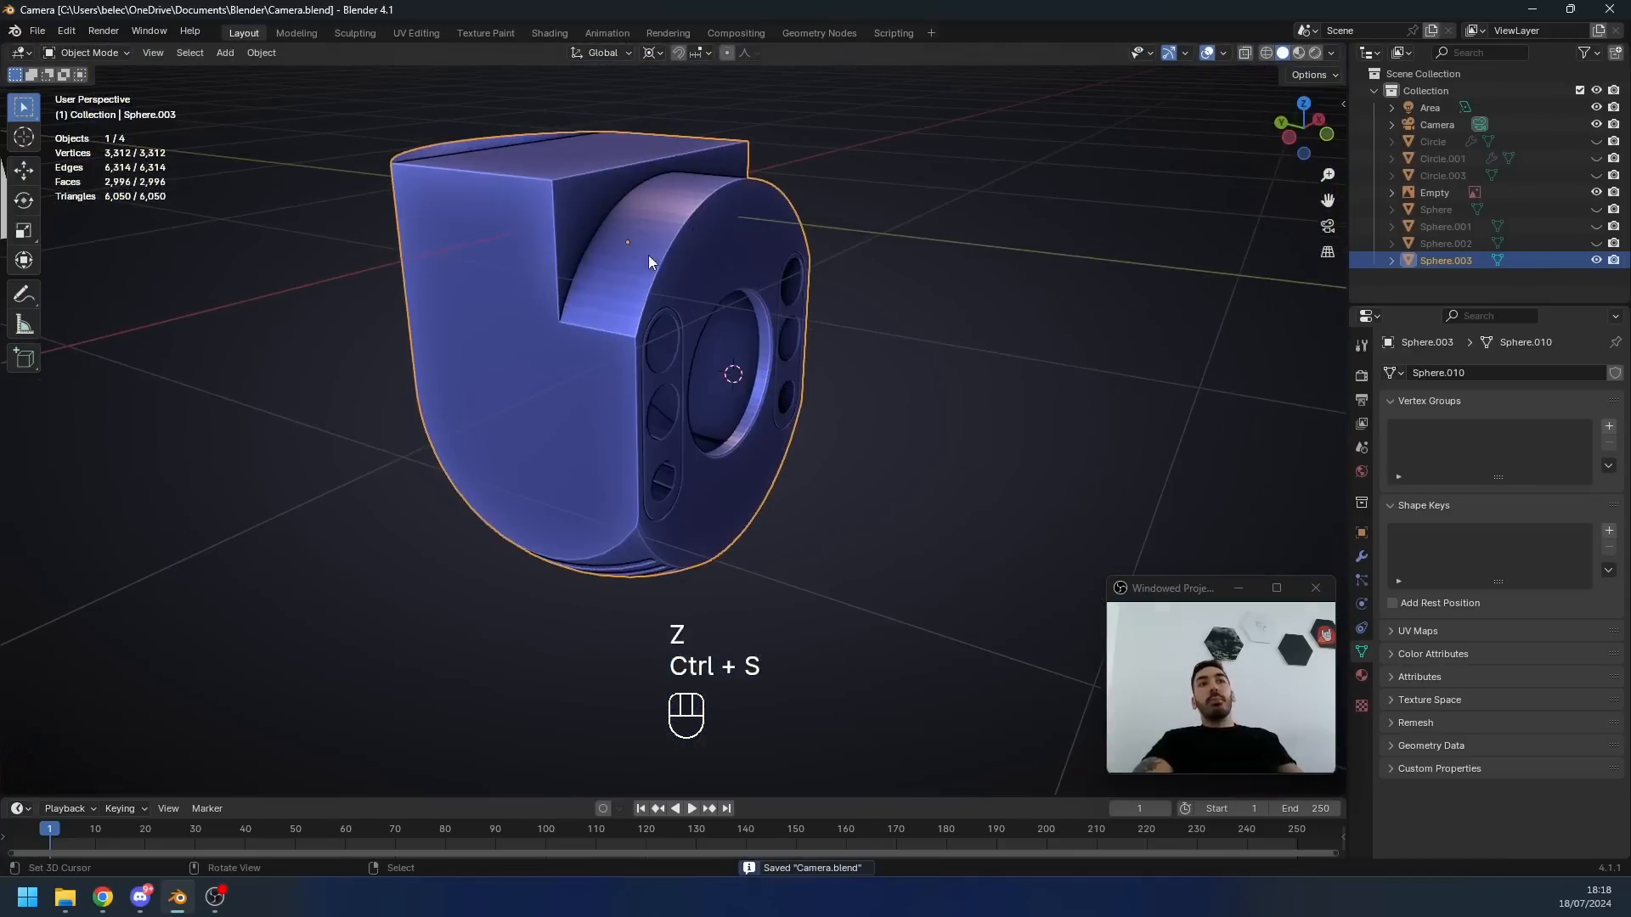
- Fill the upper hole of the left lamp panel with a face and extrude that face inward
middle_drag(649, 255, 645, 359)
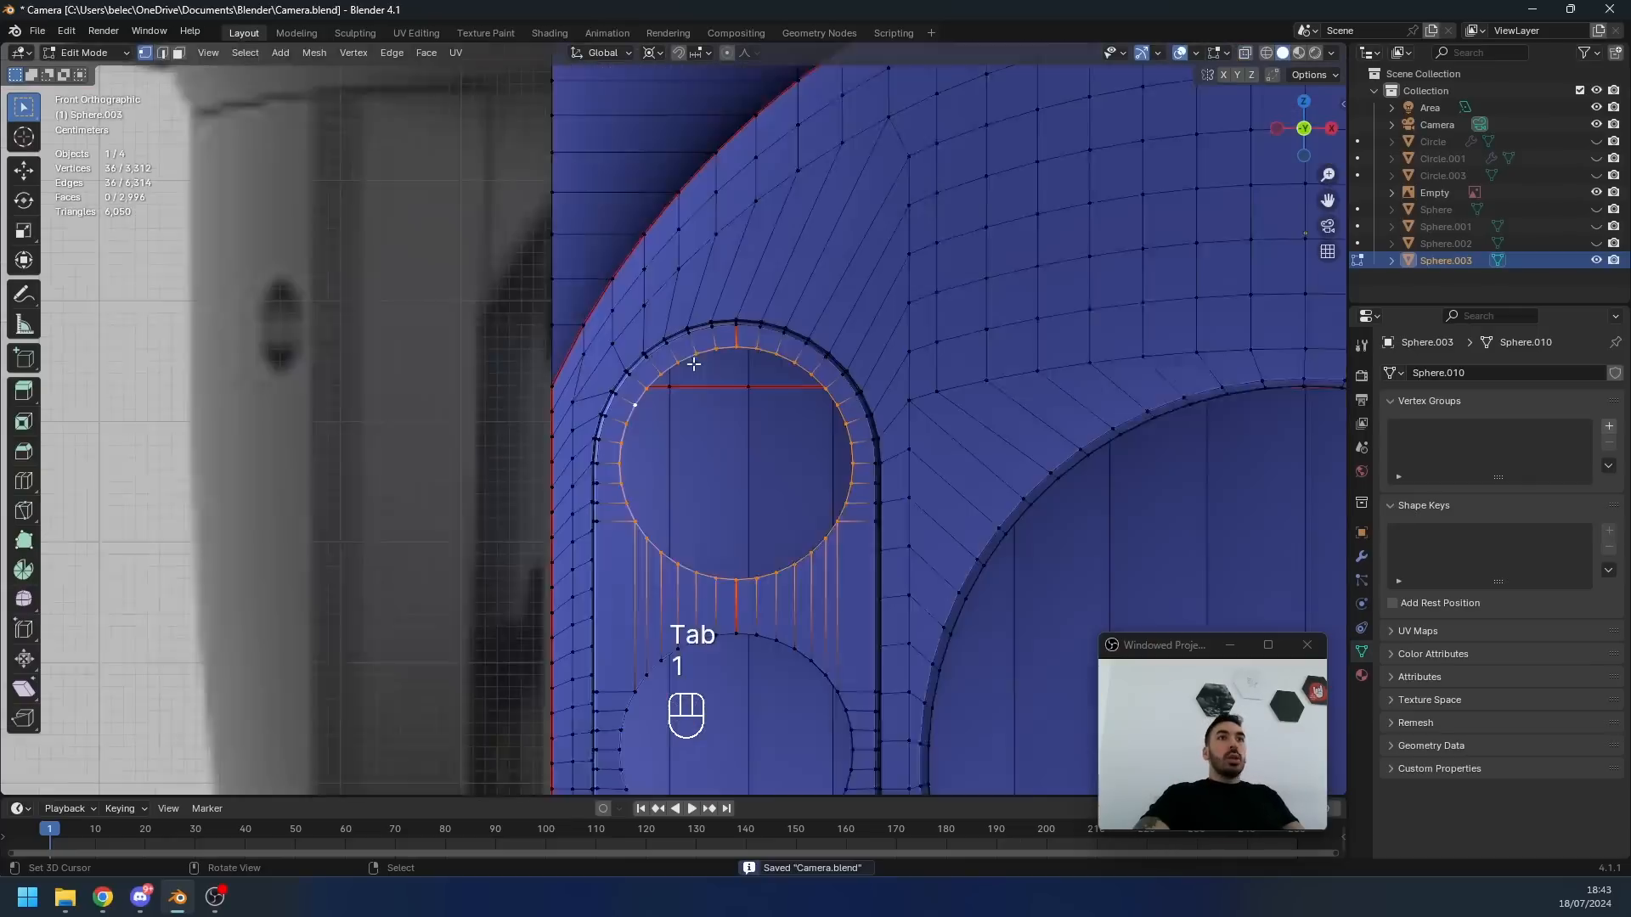
alt+click(665, 378)
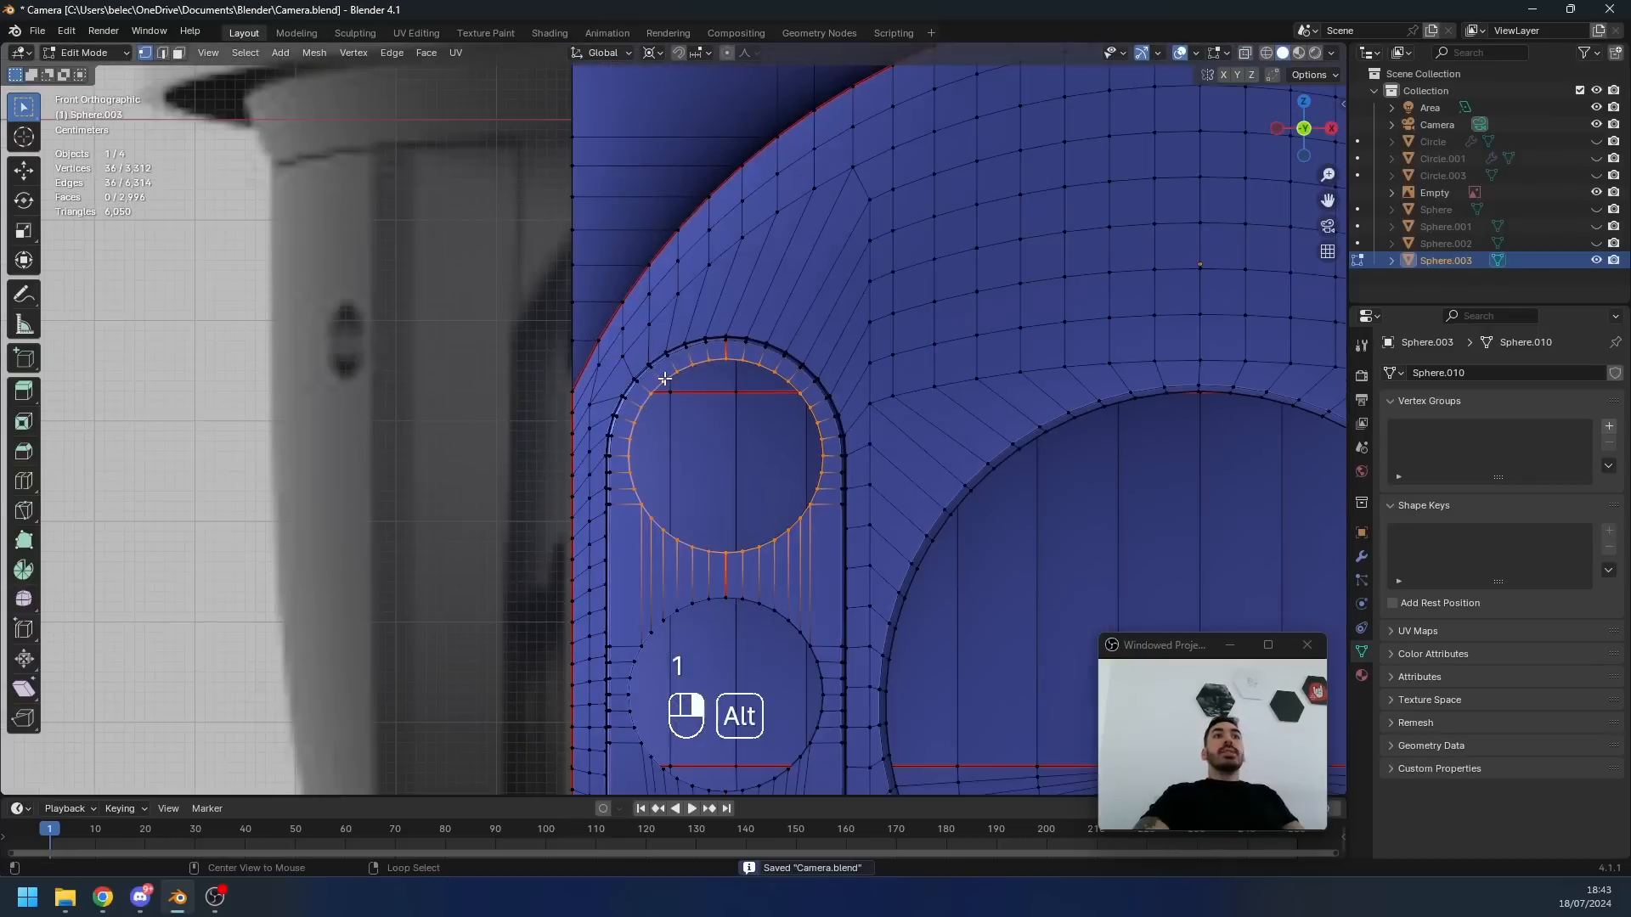
key(KP_Decimal)
middle_drag(724, 386, 769, 366)
key(ctrl+z)
key(ctrl+z)
key(f)
key(e)
click(906, 473)
- Inset the lamp hole's face slightly and extrude the inner face inward about 0.007 m
key(i)
click(946, 578)
key(e)
click(971, 592)
scroll(740, 363, down, 2)
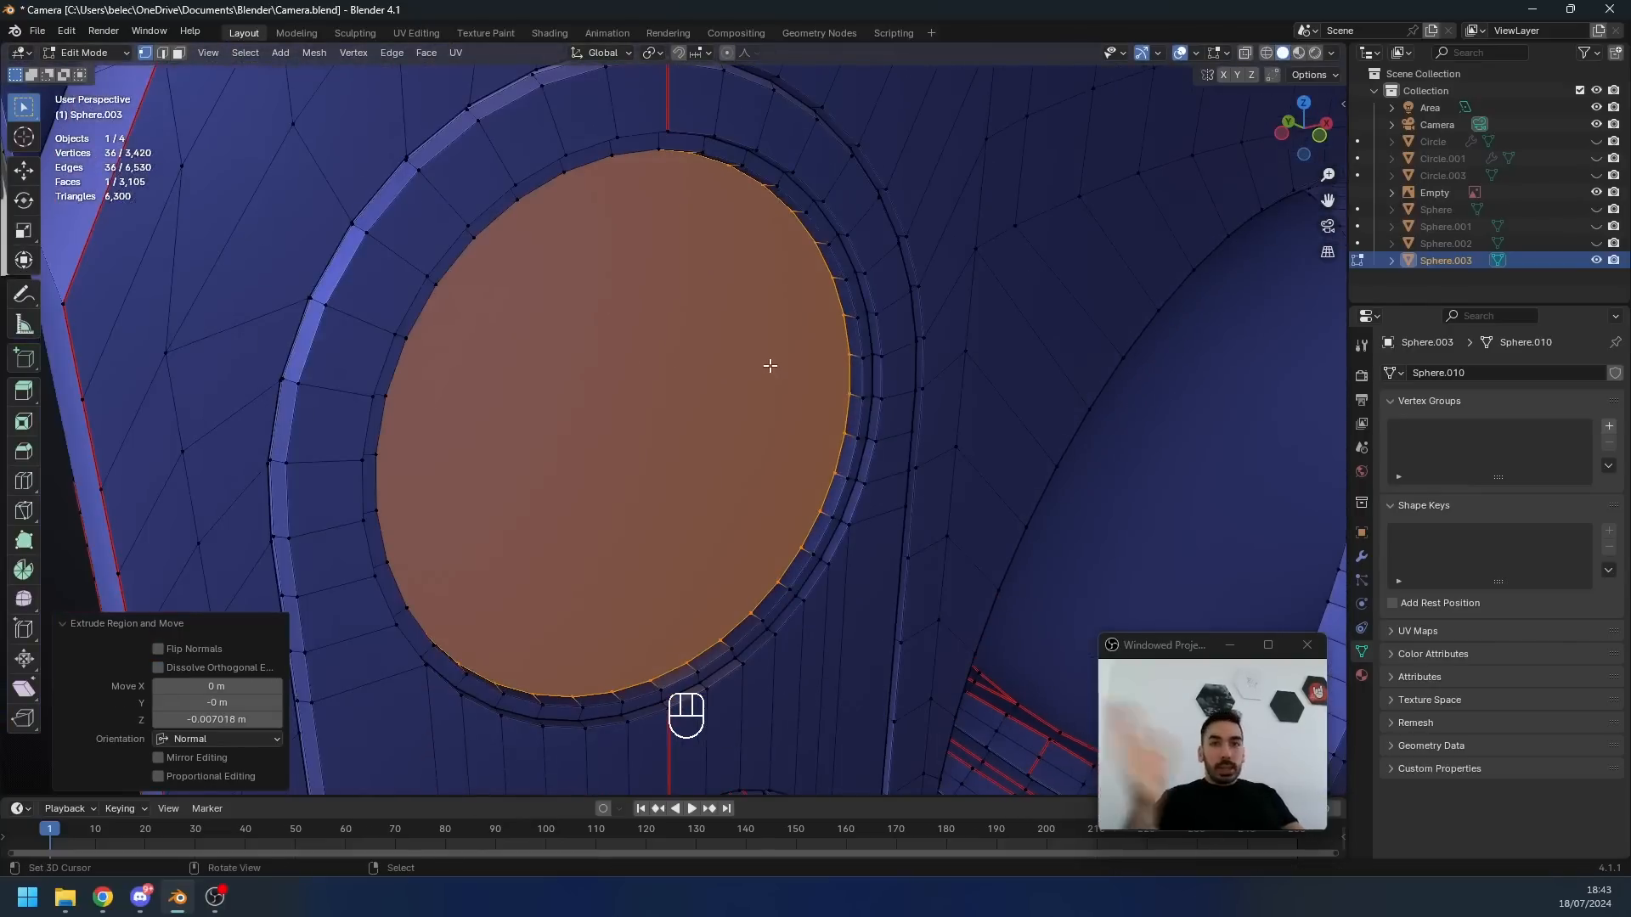
- Inset the recessed lamp face by about 0.03 m and scale the resulting inner face by 1.104
key(ctrl+z)
key(ctrl+z)
scroll(770, 365, up, 2)
key(i)
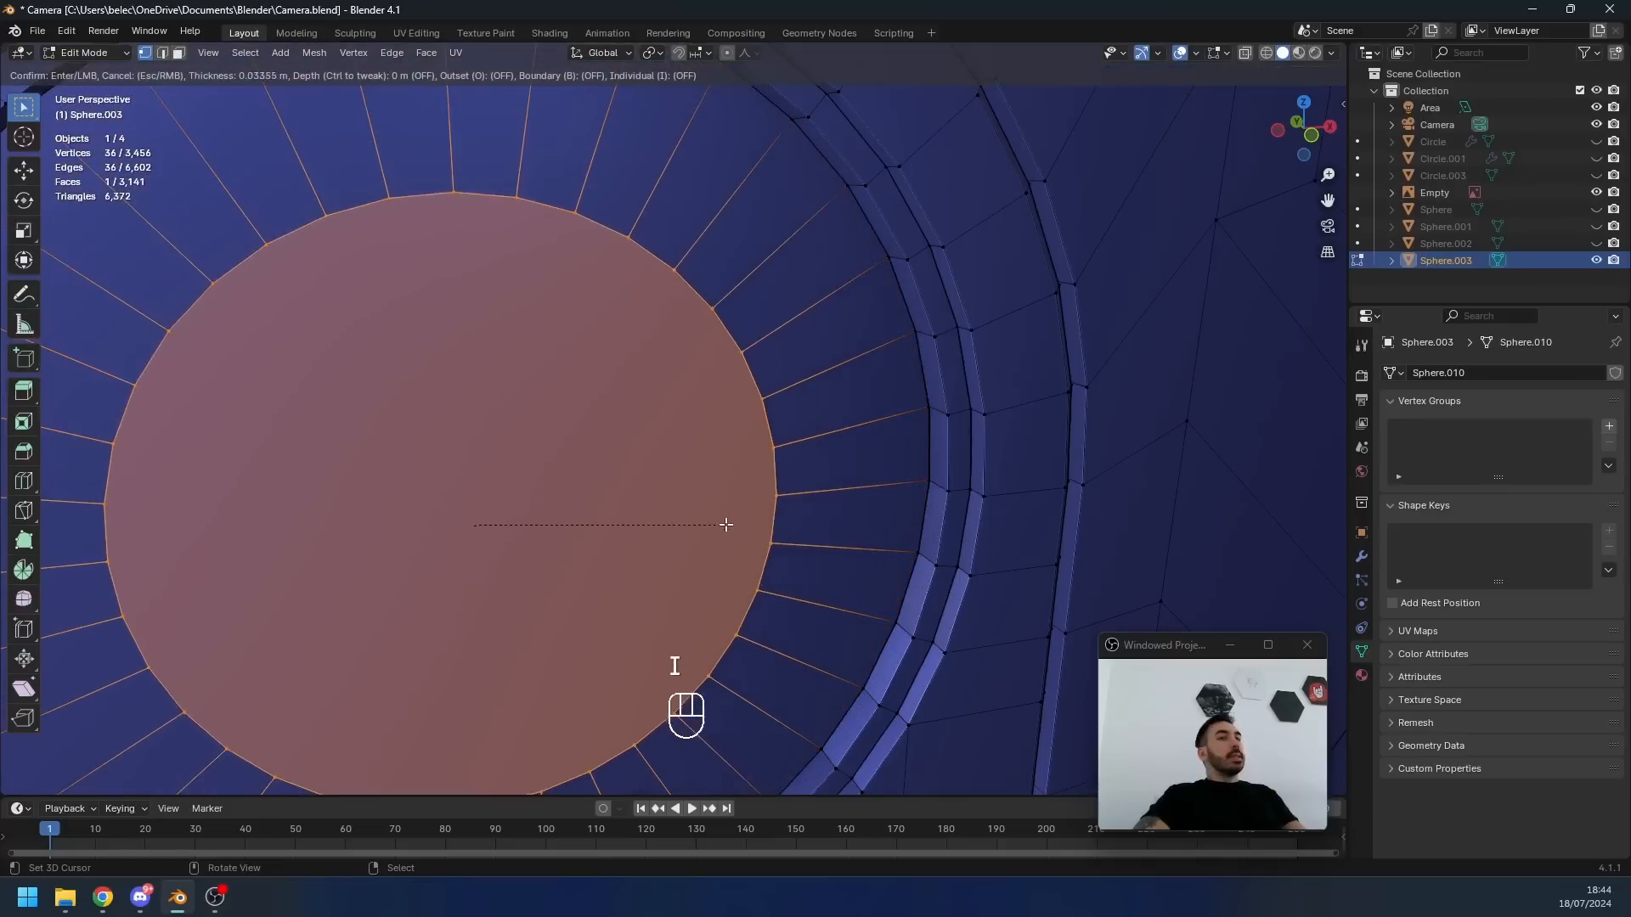
click(711, 531)
key(s)
click(739, 533)
scroll(739, 533, down, 4)
- Extrude the inner lamp face inward about 0.03 m and slide the circular edge loop of that recess by a factor of 0.581
middle_drag(739, 533, 807, 546)
key(e)
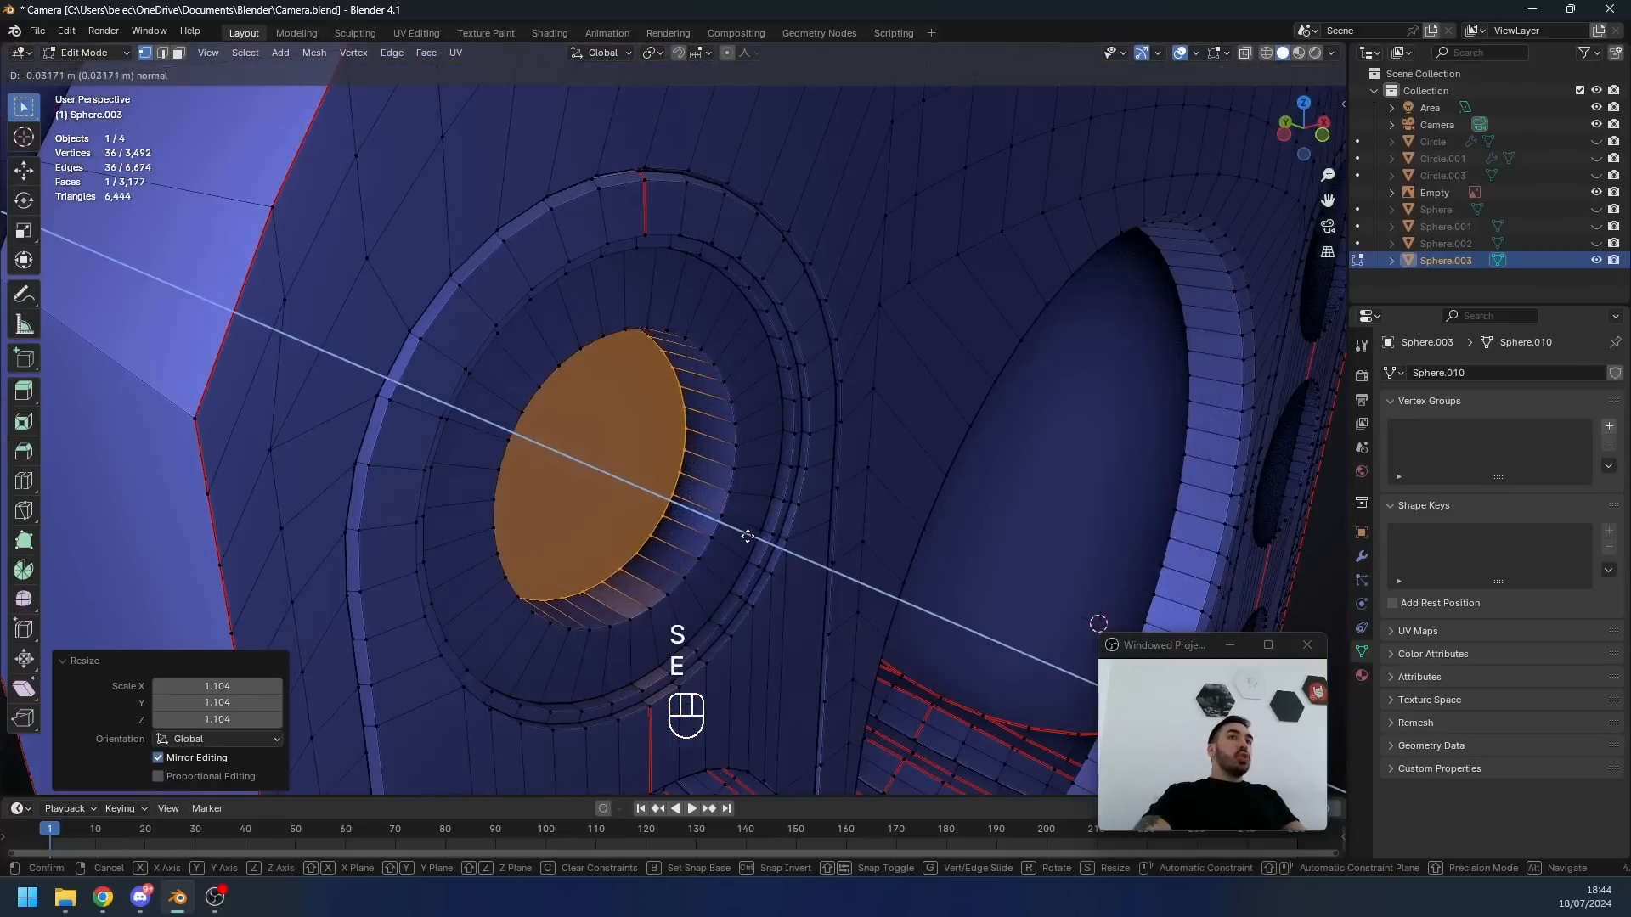
click(748, 530)
key(g)
key(g)
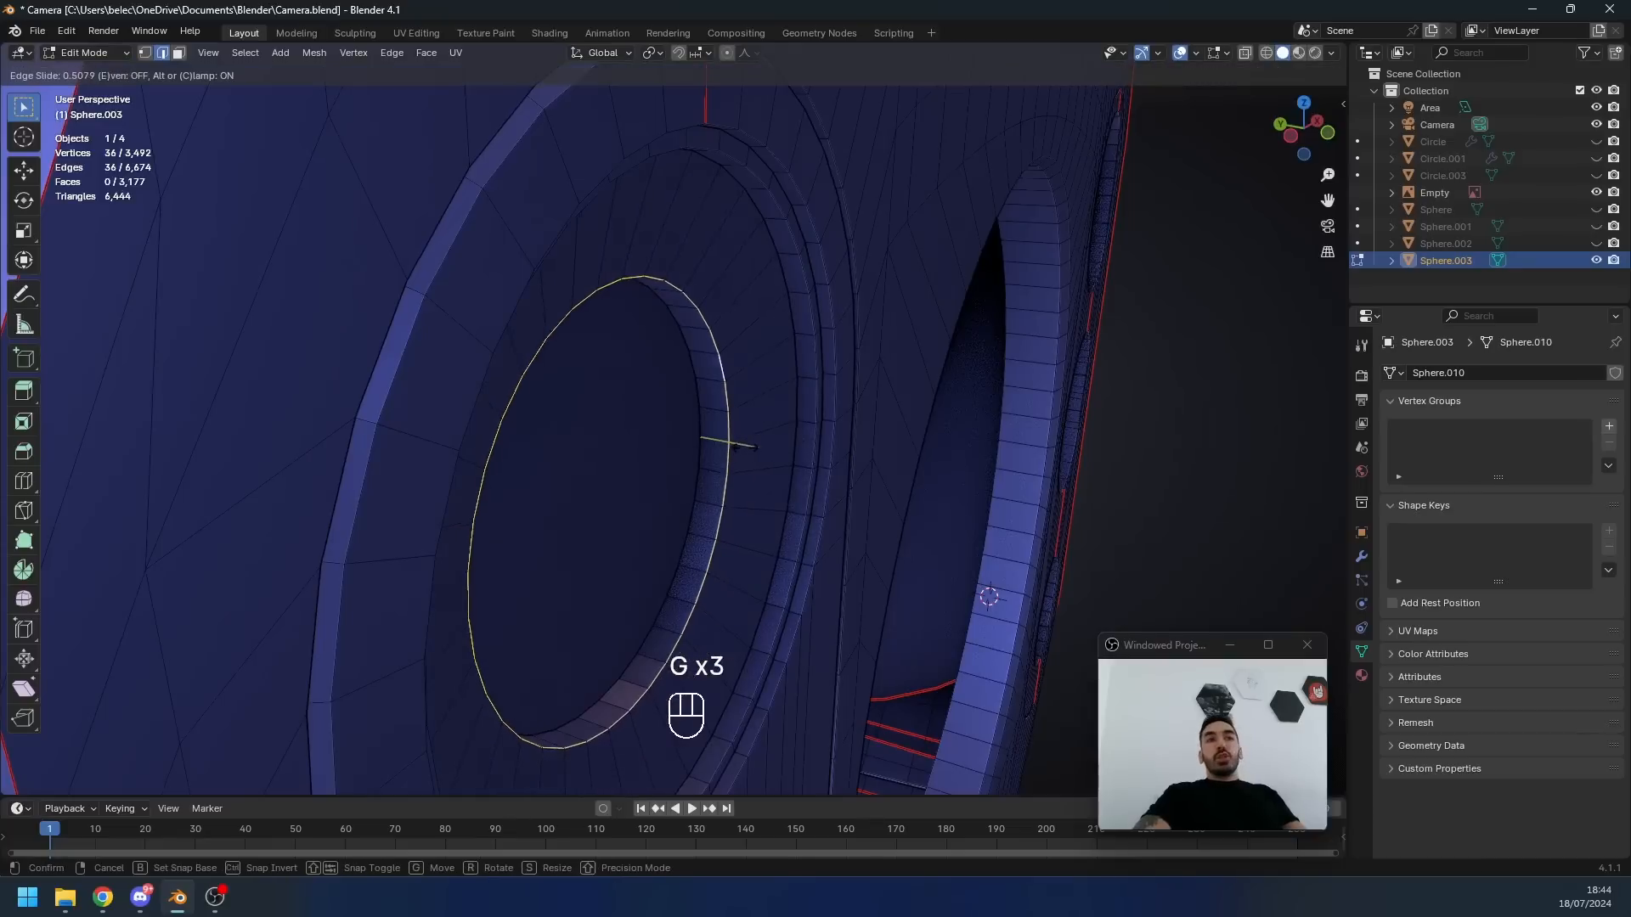
click(729, 415)
- Add five evenly spaced loop cuts to the flat ring around the inner lens recess
middle_drag(729, 415, 680, 371)
scroll(677, 365, up, 1)
key(ctrl+r)
scroll(662, 316, up, 4)
click(662, 316)
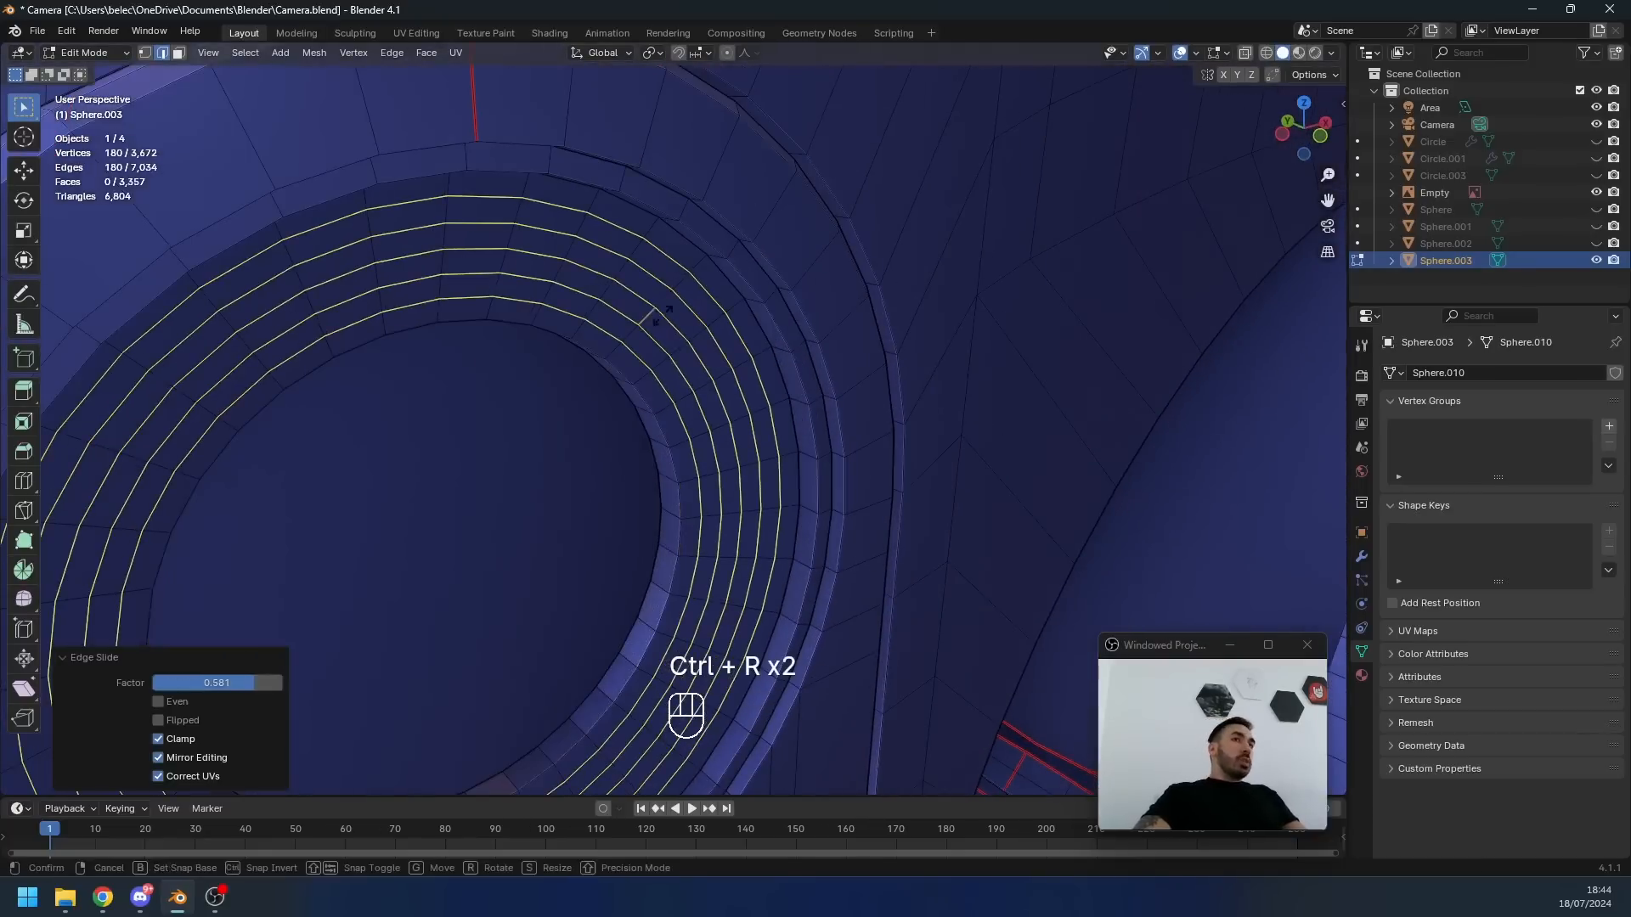
right_click(663, 316)
- Bevel the five concentric edge loops of the lamp ring to a width of about 0.00027 m
scroll(747, 374, up, 4)
key(ctrl+b)
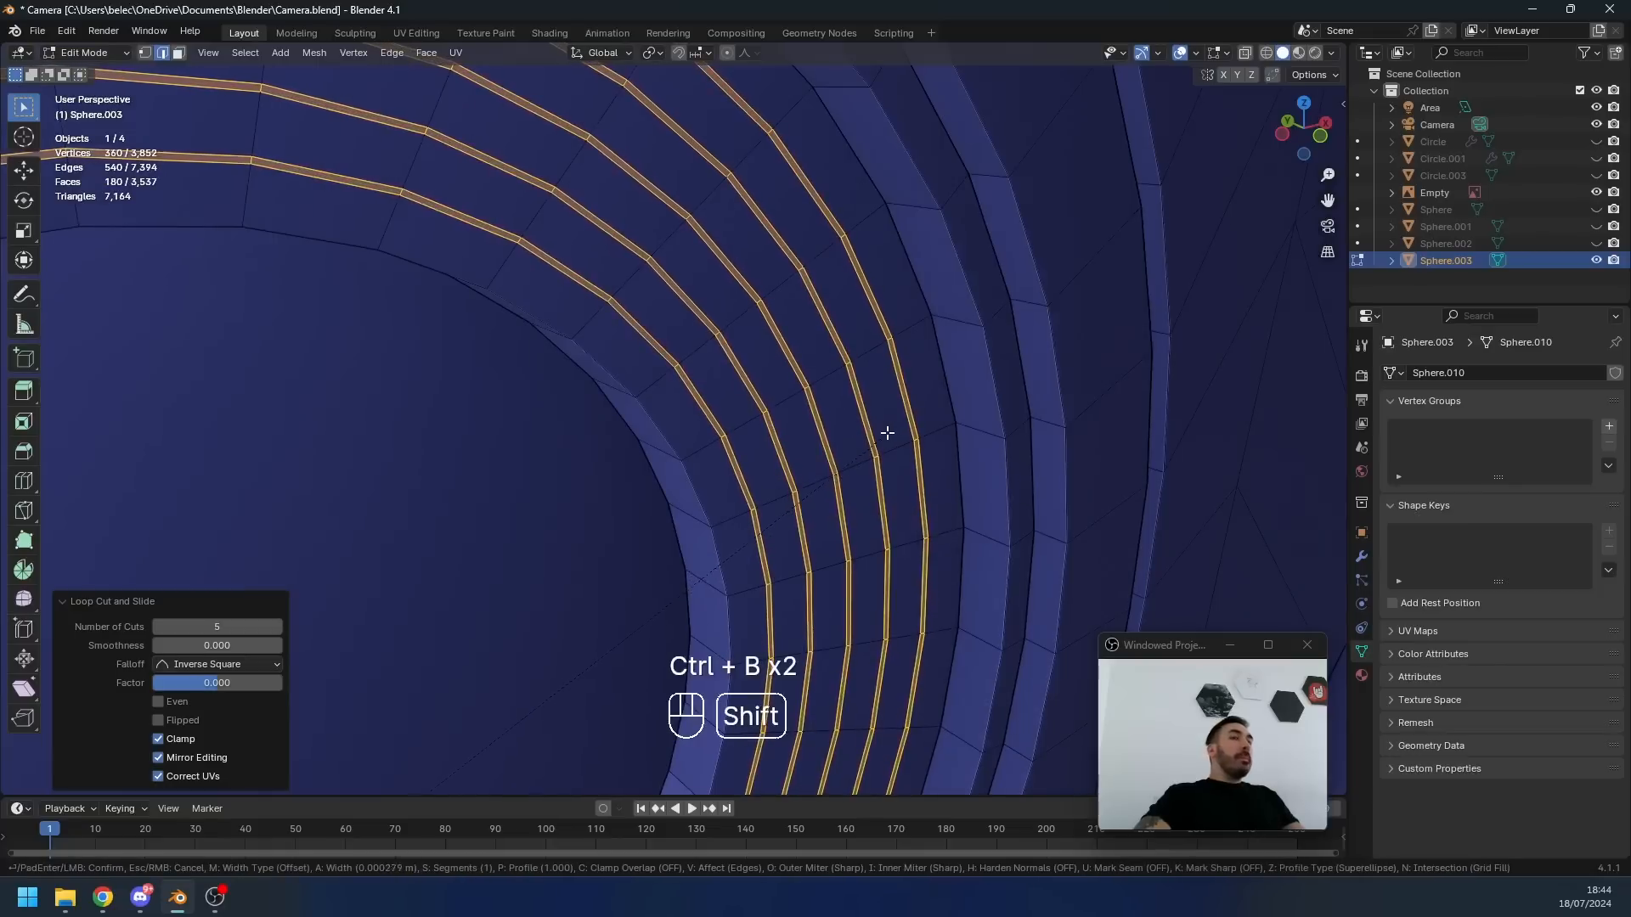
click(751, 458)
middle_drag(723, 447, 650, 293)
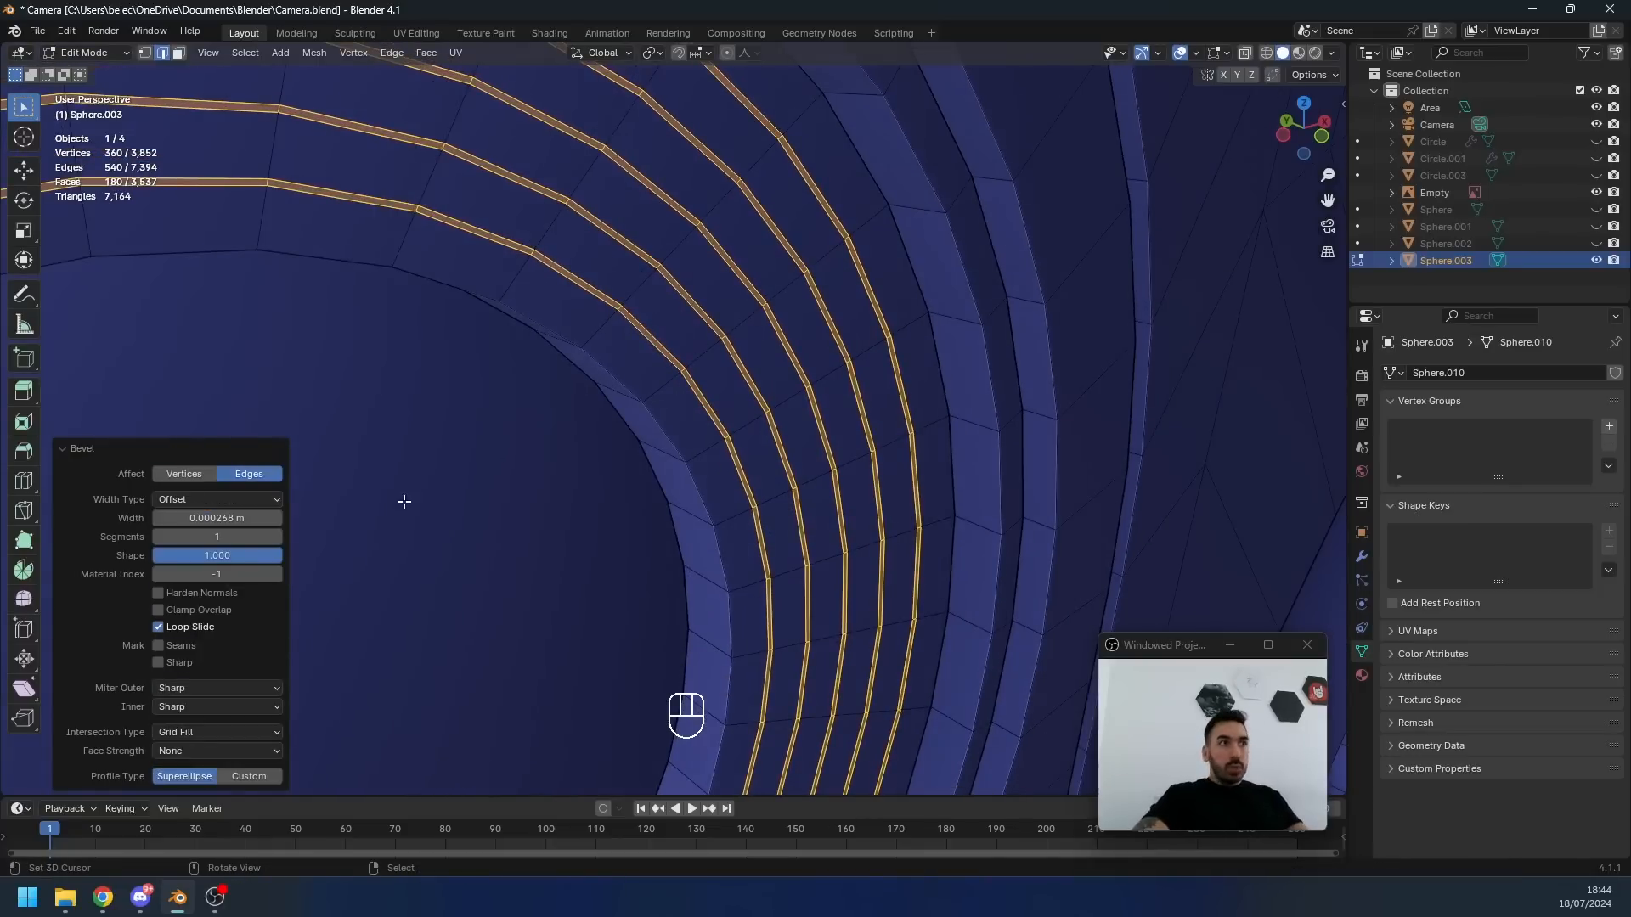
- Select the six wide face rings between the bevelled loops and set the transform pivot to Individual Origins
key(3)
alt+click(604, 332)
alt+shift+click(572, 244)
alt+shift+click(626, 218)
alt+shift+click(680, 161)
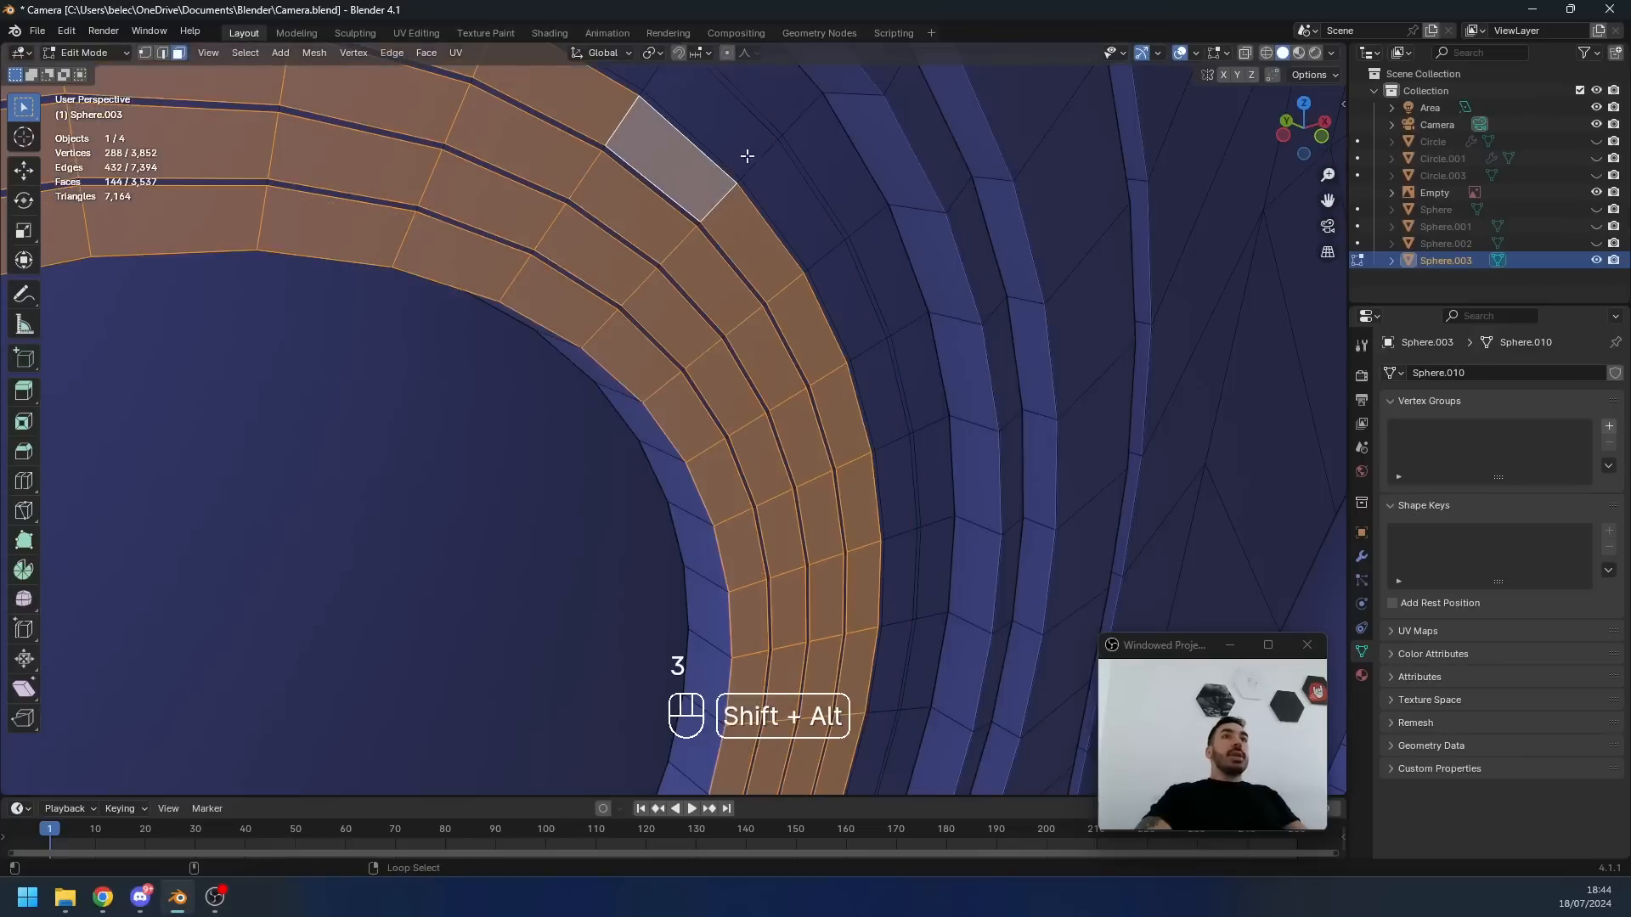
alt+shift+click(747, 156)
alt+shift+click(815, 117)
scroll(813, 117, down, 3)
click(653, 53)
click(678, 133)
middle_drag(888, 501, 953, 549)
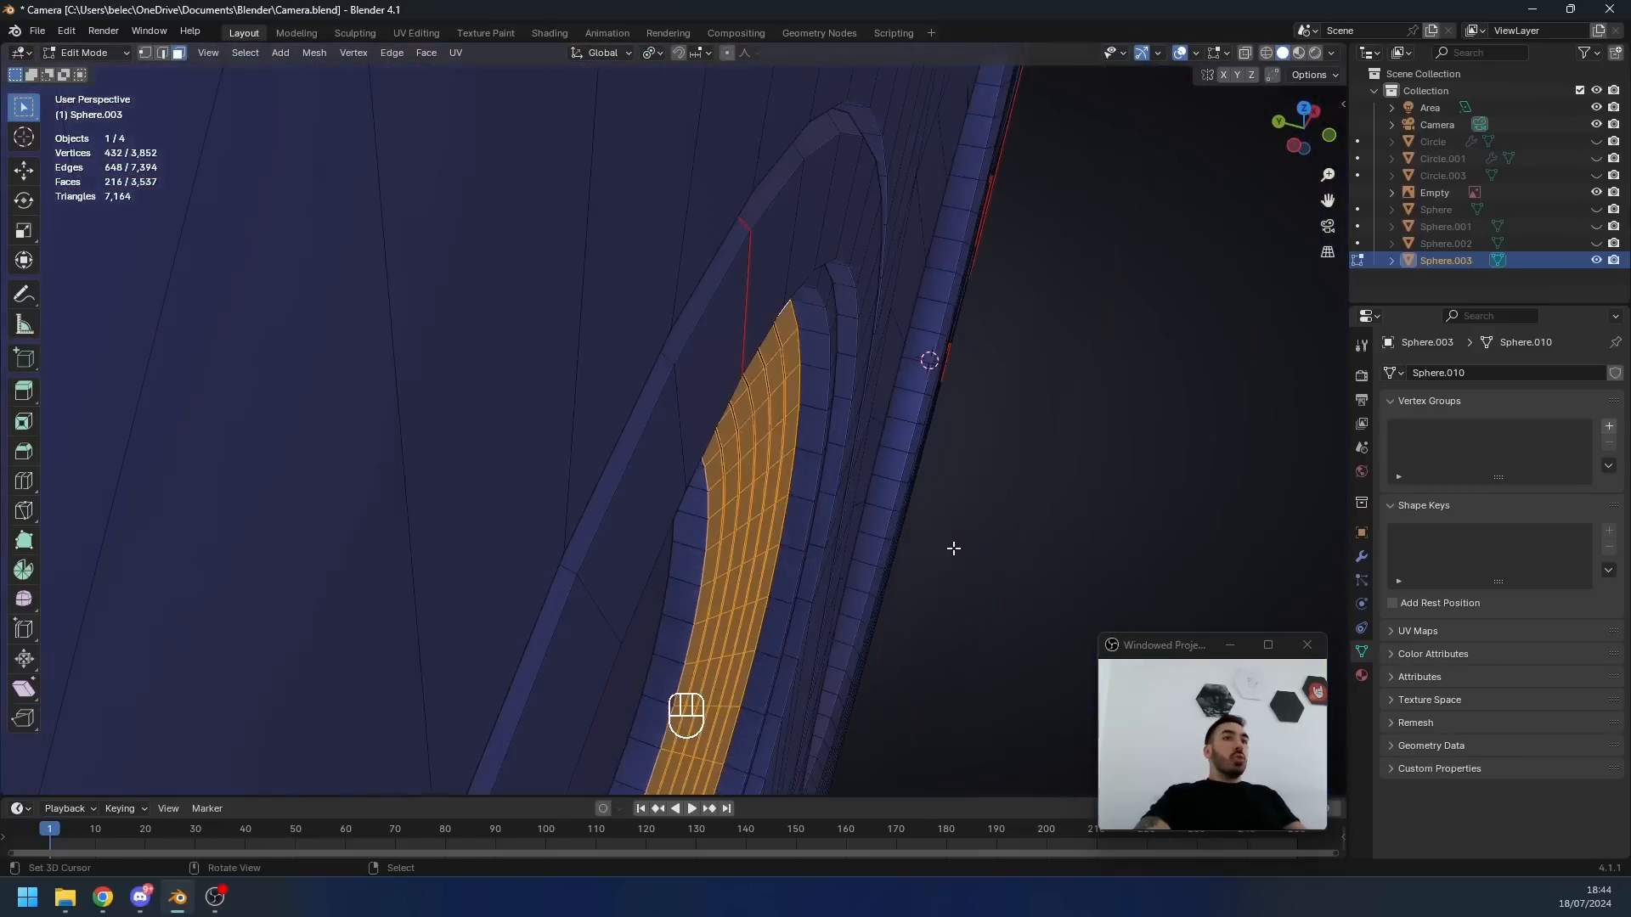
key(s)
key(y)
click(958, 565)
key(ctrl+z)
- Scale the selected face rings along Y to about 0.81 to form stepped ridges in the lamp recess
key(s)
key(y)
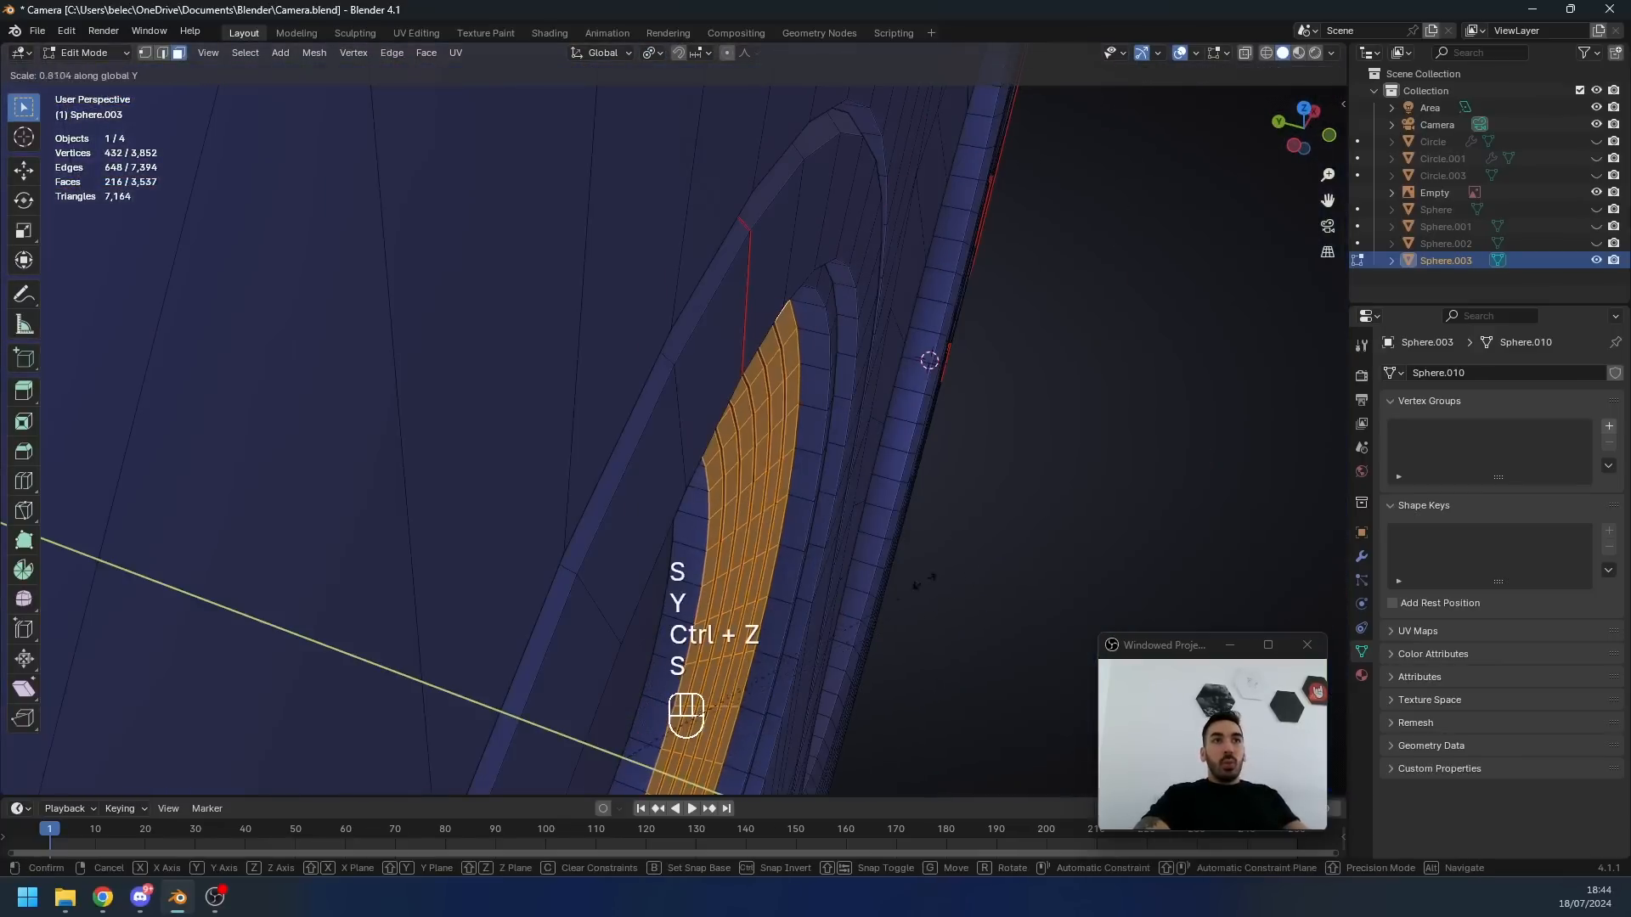
click(921, 580)
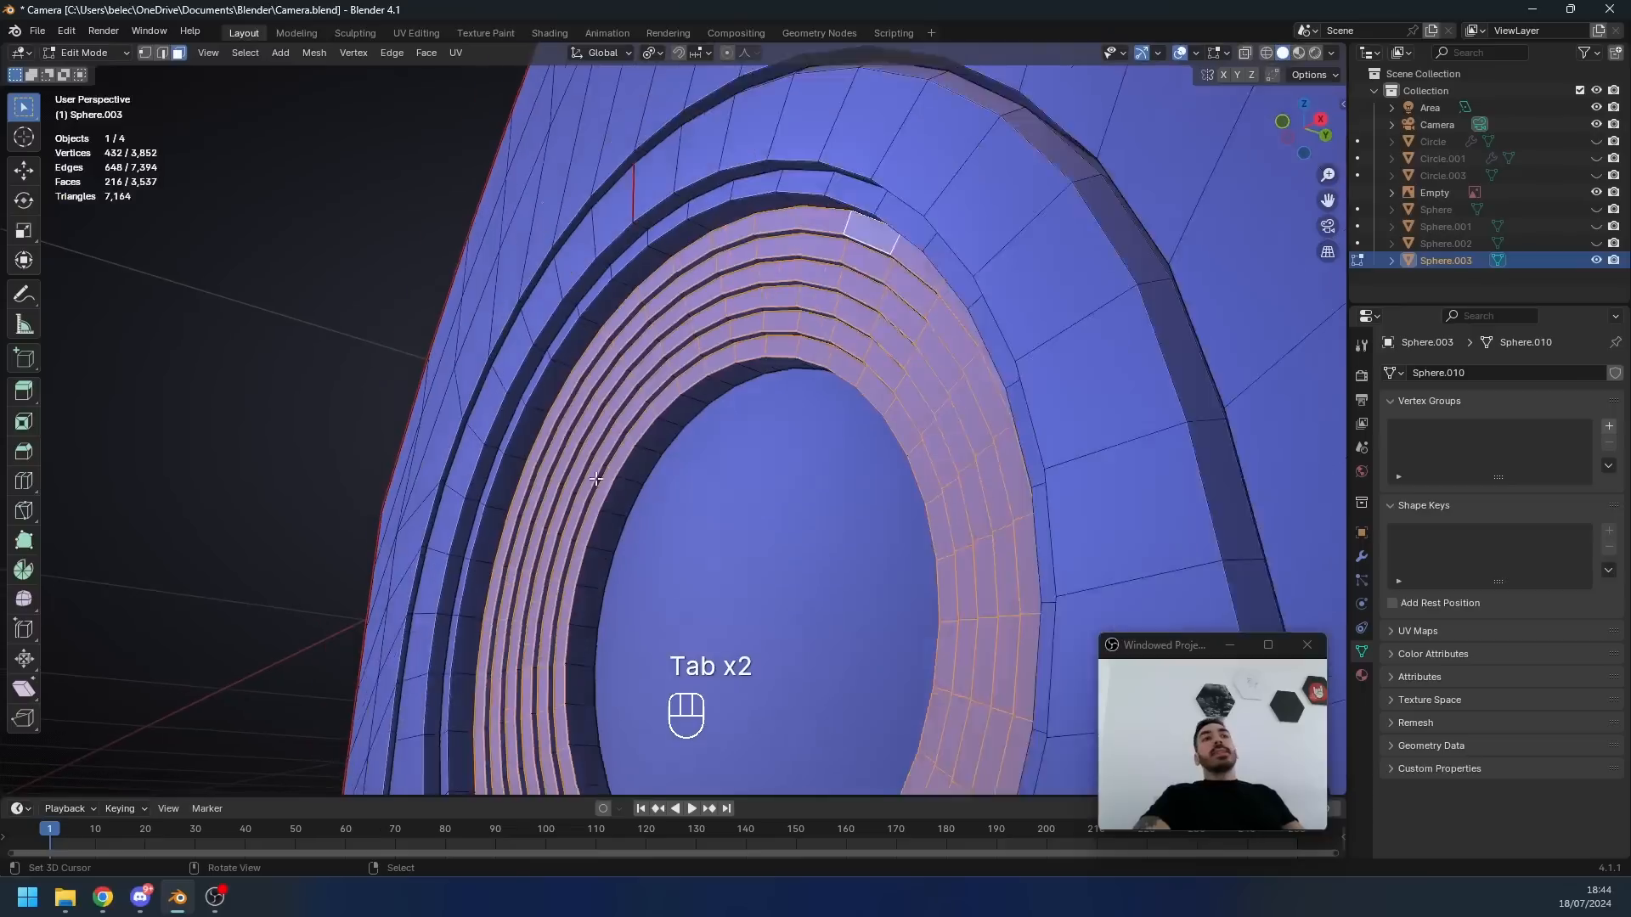
scroll(701, 428, down, 1)
key(Tab)
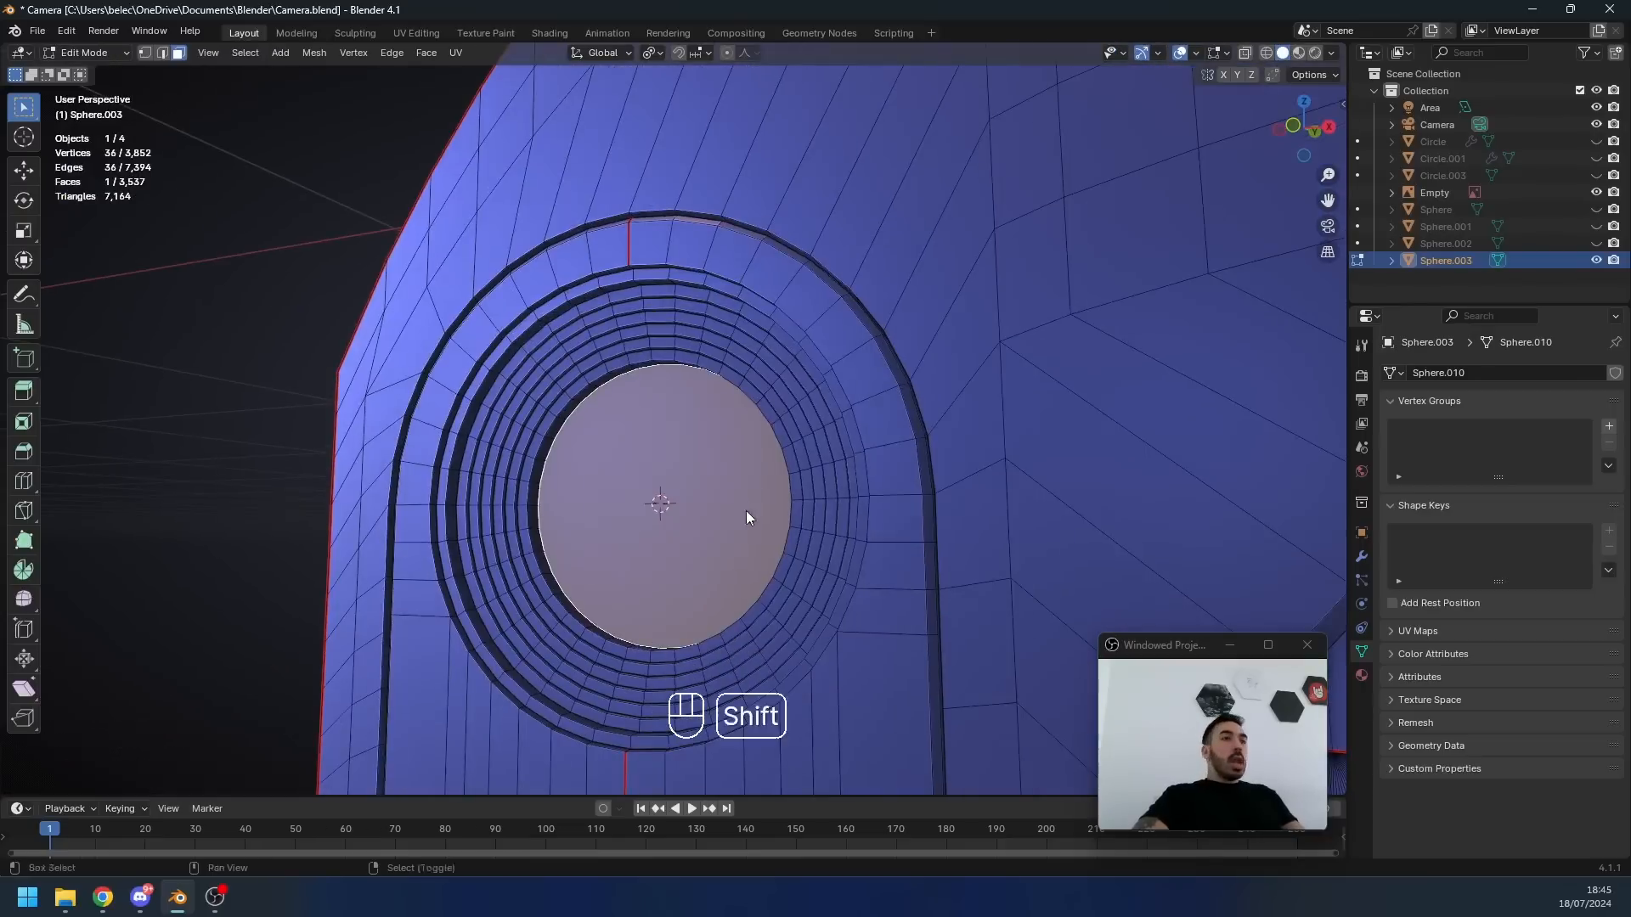
- Snap the 3D cursor to the inner lens face and add a loop cut around the wall of the lens recess
key(shift+s)
scroll(856, 607, up, 2)
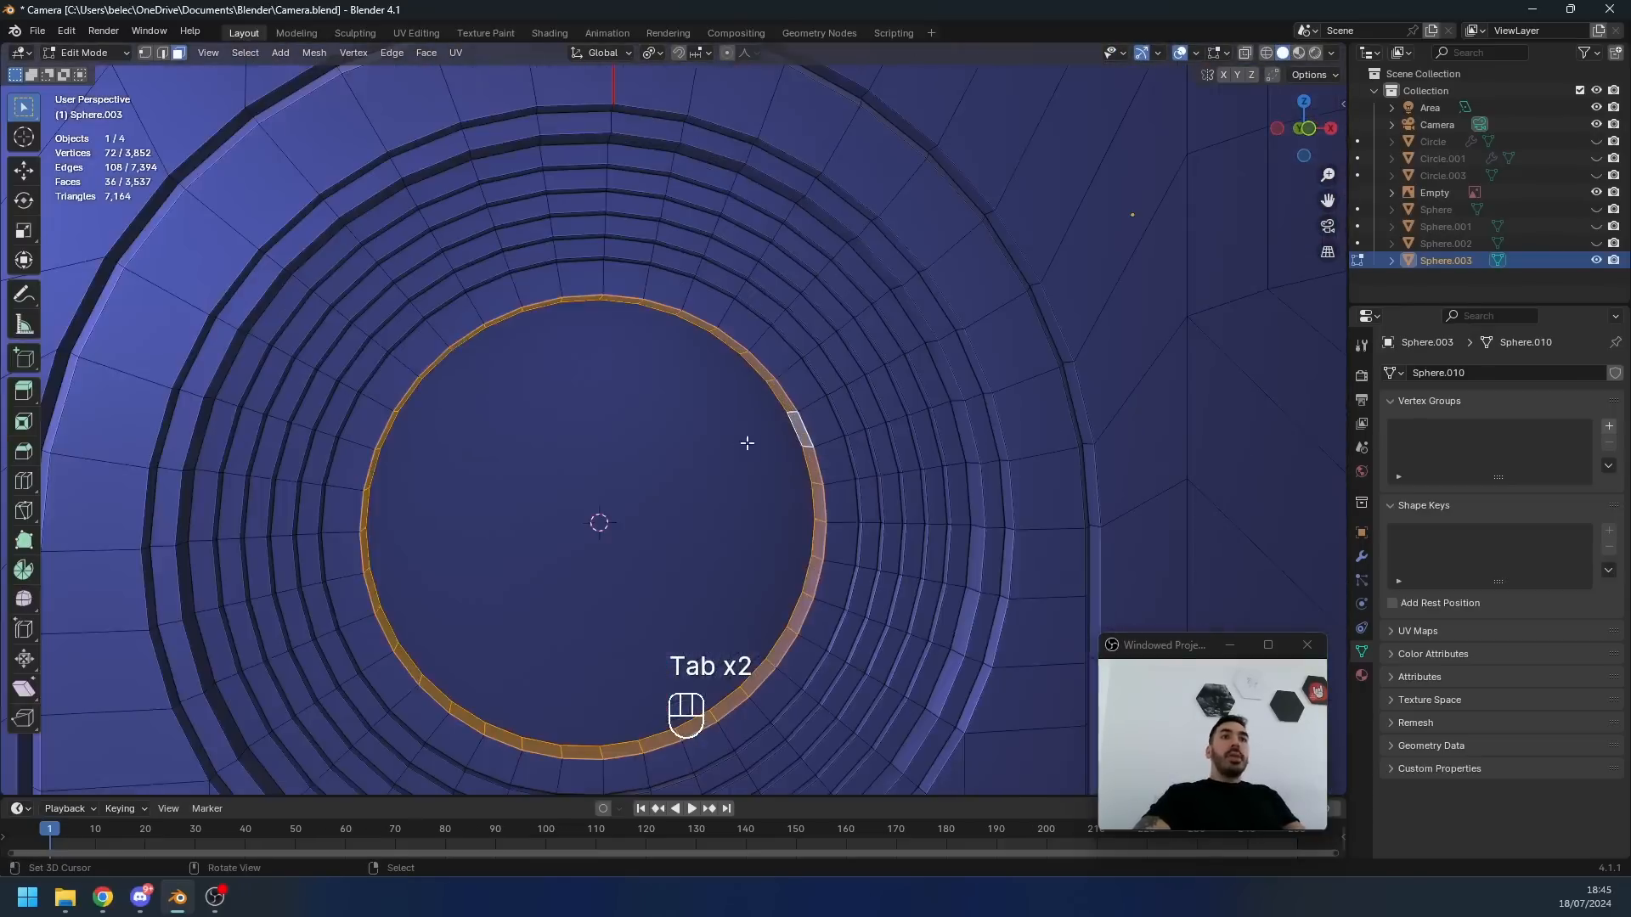
middle_drag(746, 444, 829, 474)
scroll(811, 466, up, 1)
key(ctrl+r)
click(831, 402)
click(820, 406)
- Extrude the narrow face ring at the rim of the inner lens recess along its normal
key(3)
alt+click(824, 416)
key(e)
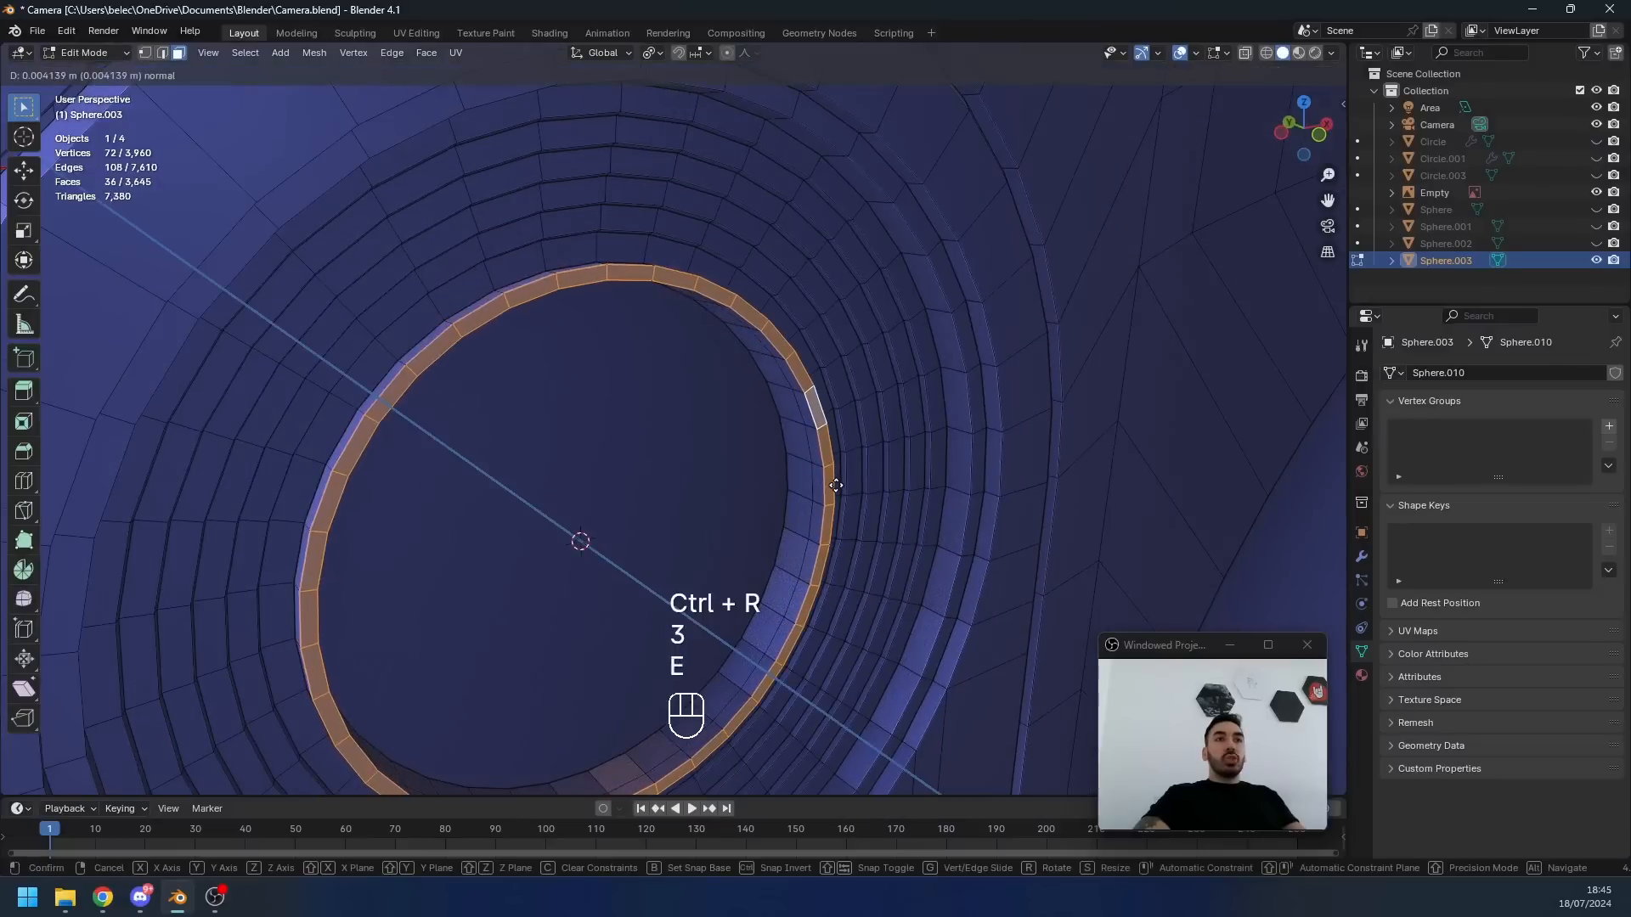
click(746, 457)
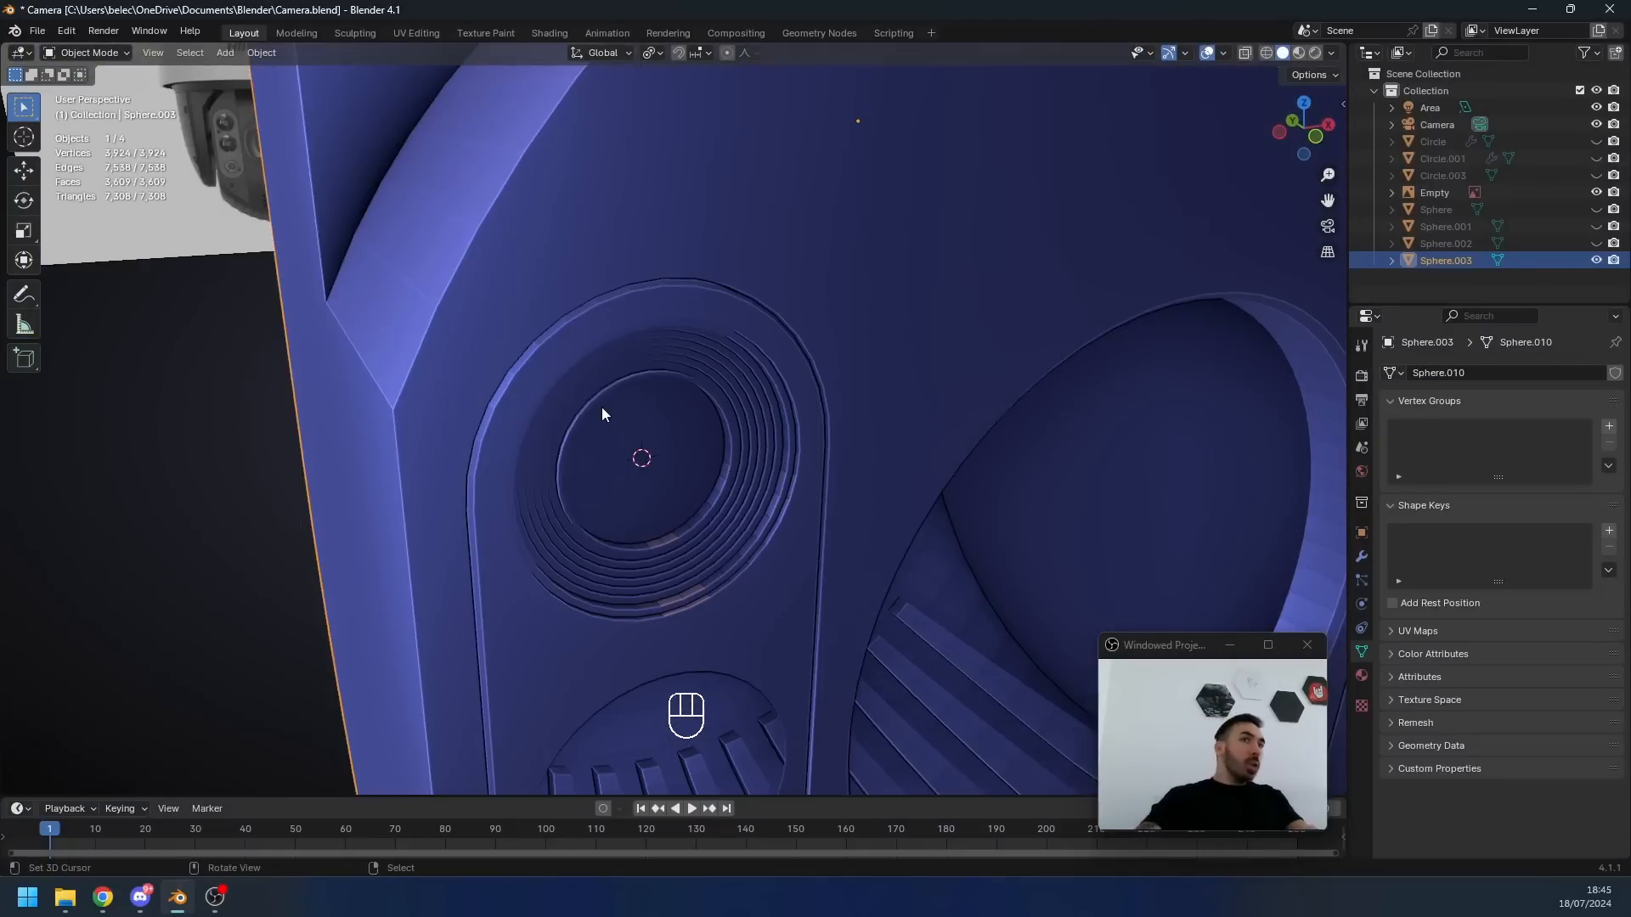
- Snap the 3D cursor to the lamp hole's selected outer edge loop, leave mesh editing and save the file
middle_drag(602, 415, 527, 535)
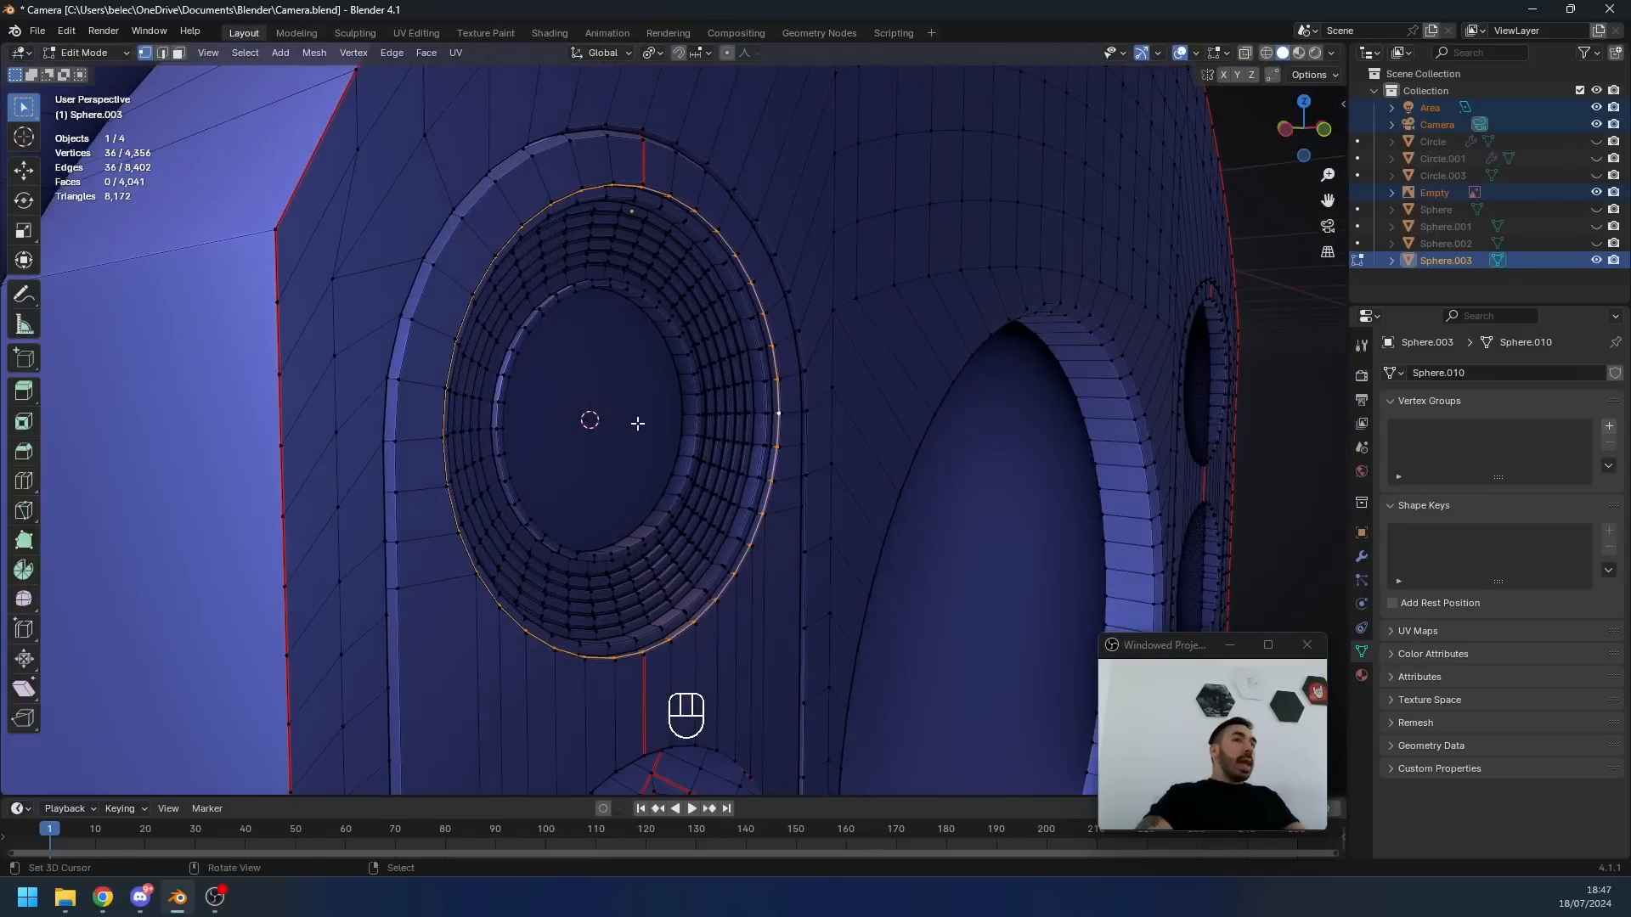
middle_drag(638, 423, 869, 411)
key(shift+s)
click(891, 433)
scroll(722, 304, up, 3)
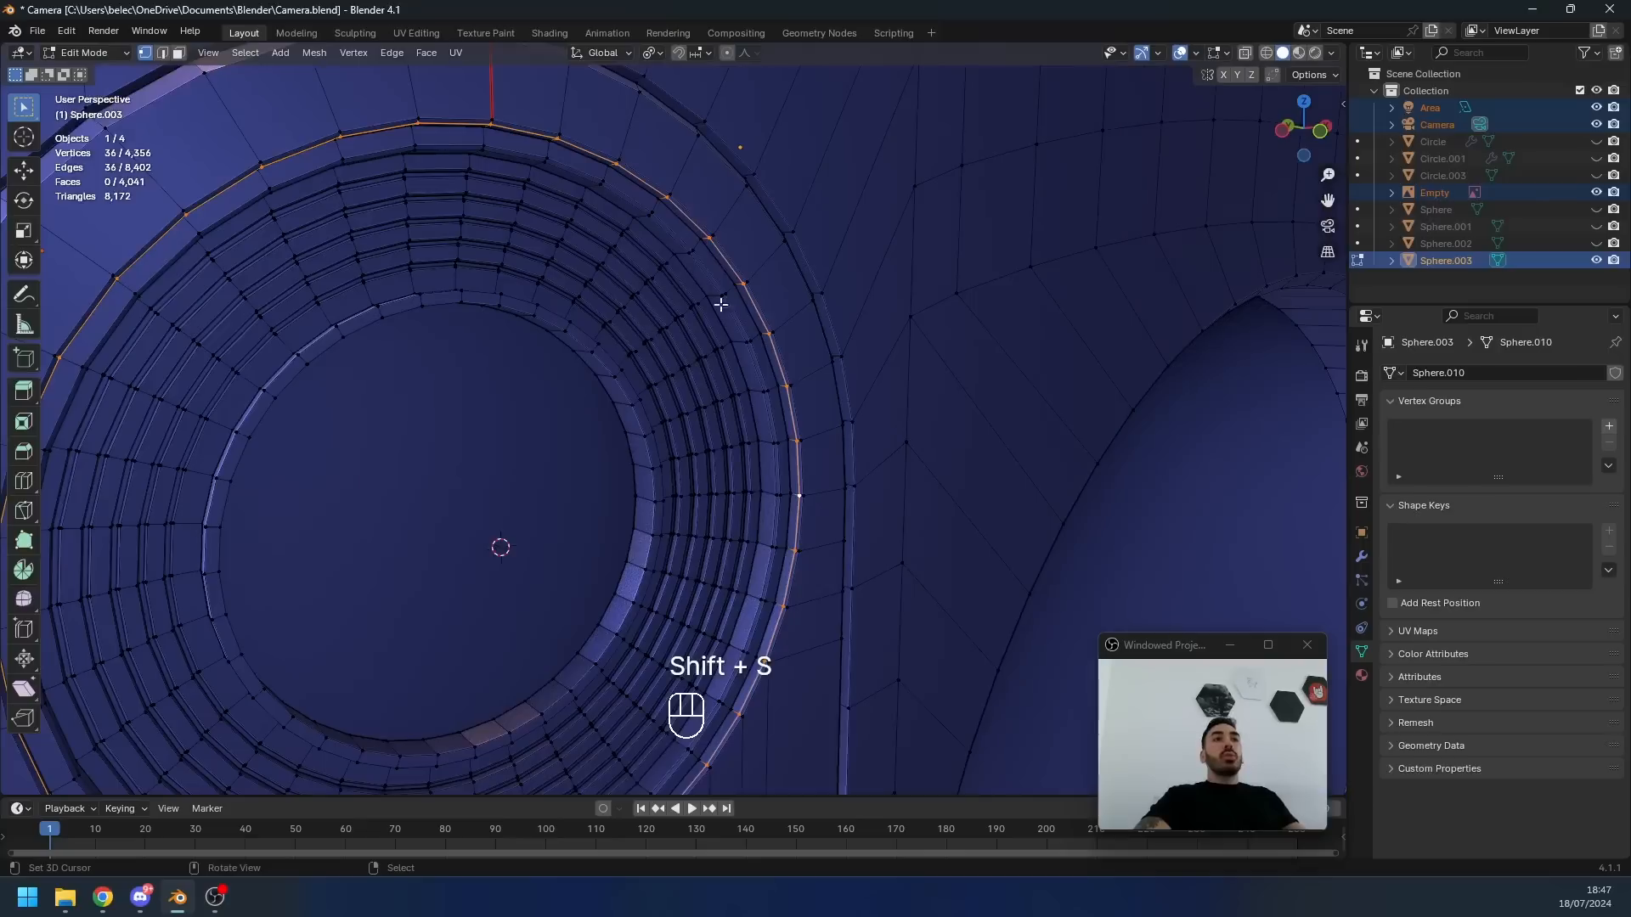
scroll(745, 565, down, 5)
key(Tab)
key(ctrl+s)
- Add a UV sphere with 36 segments at the 3D cursor
key(shift+a)
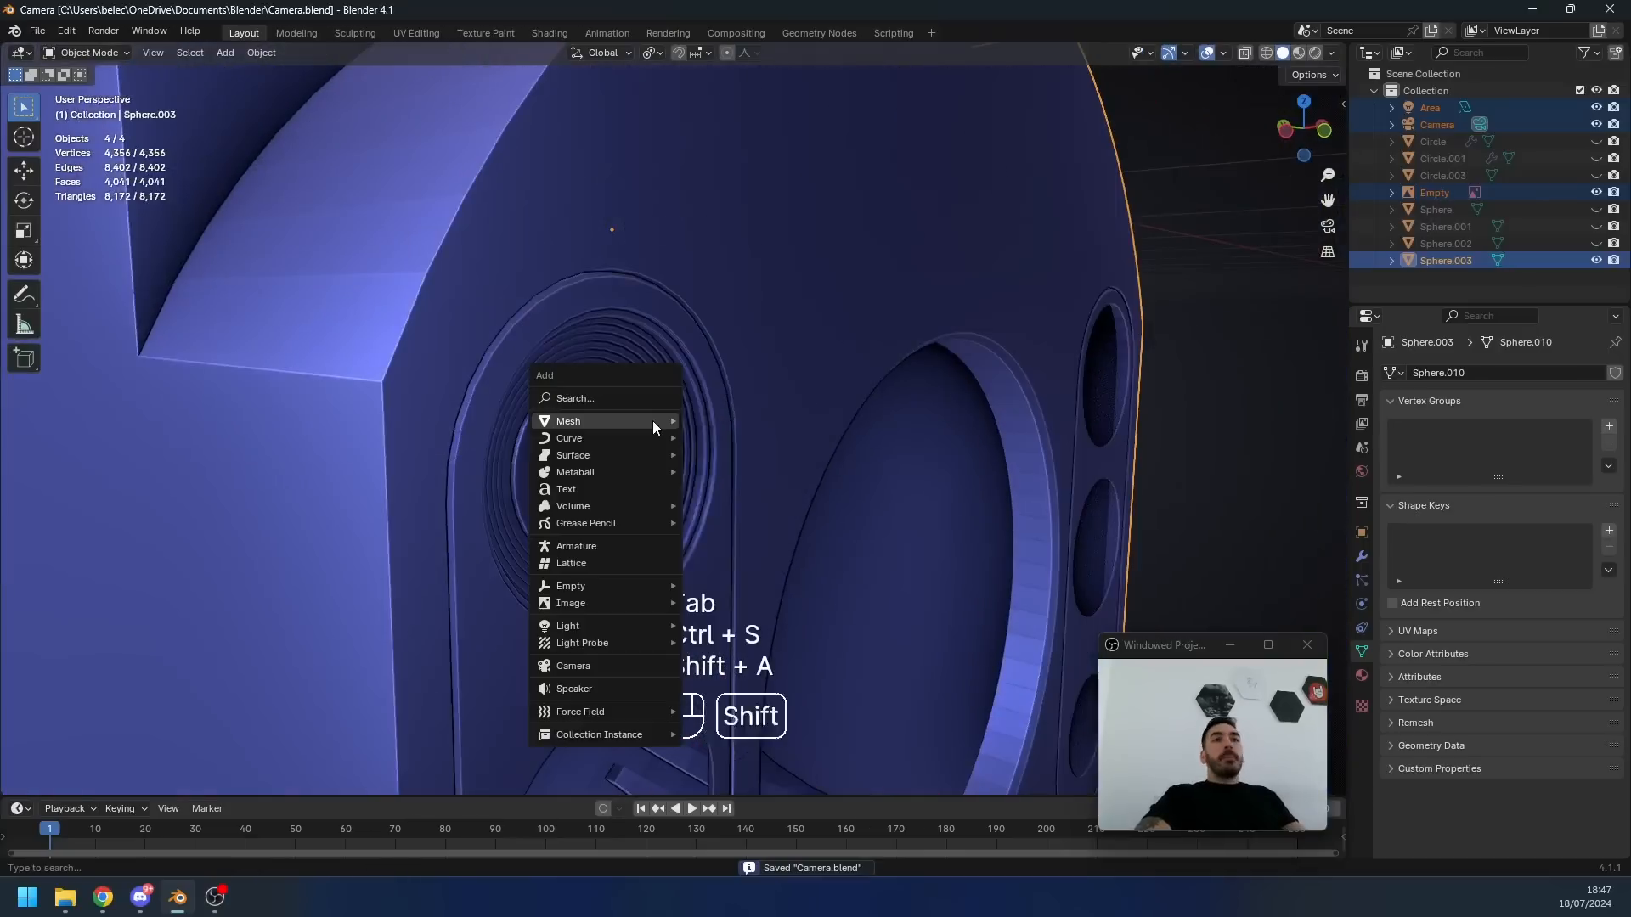
mouse_move(638, 421)
click(740, 477)
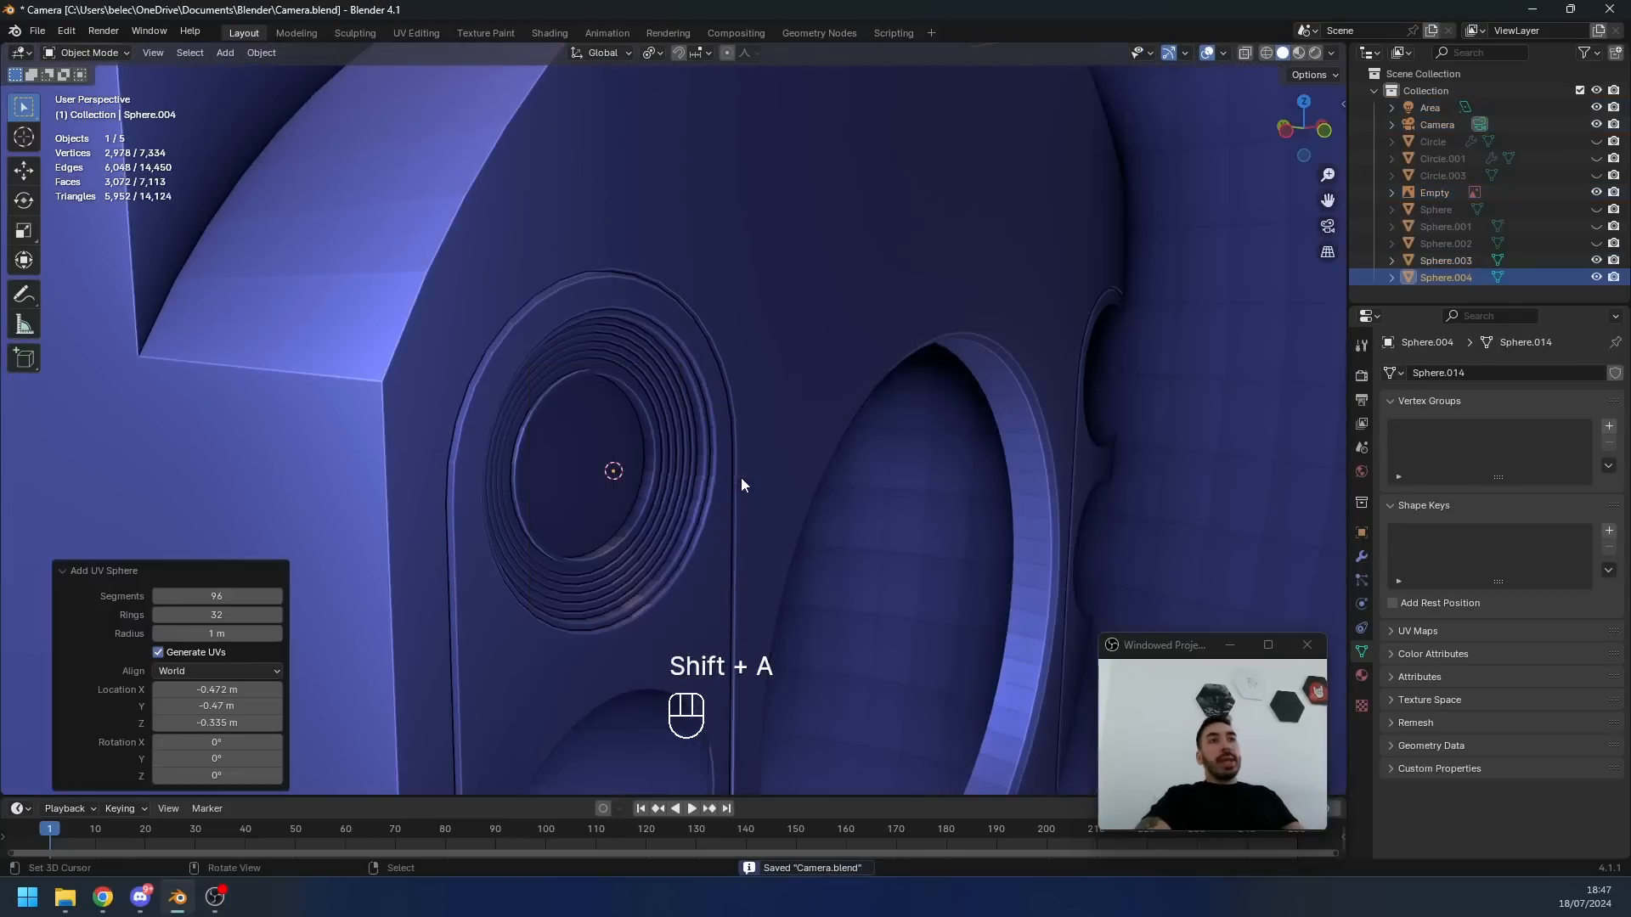
scroll(740, 477, down, 8)
middle_drag(683, 466, 705, 586)
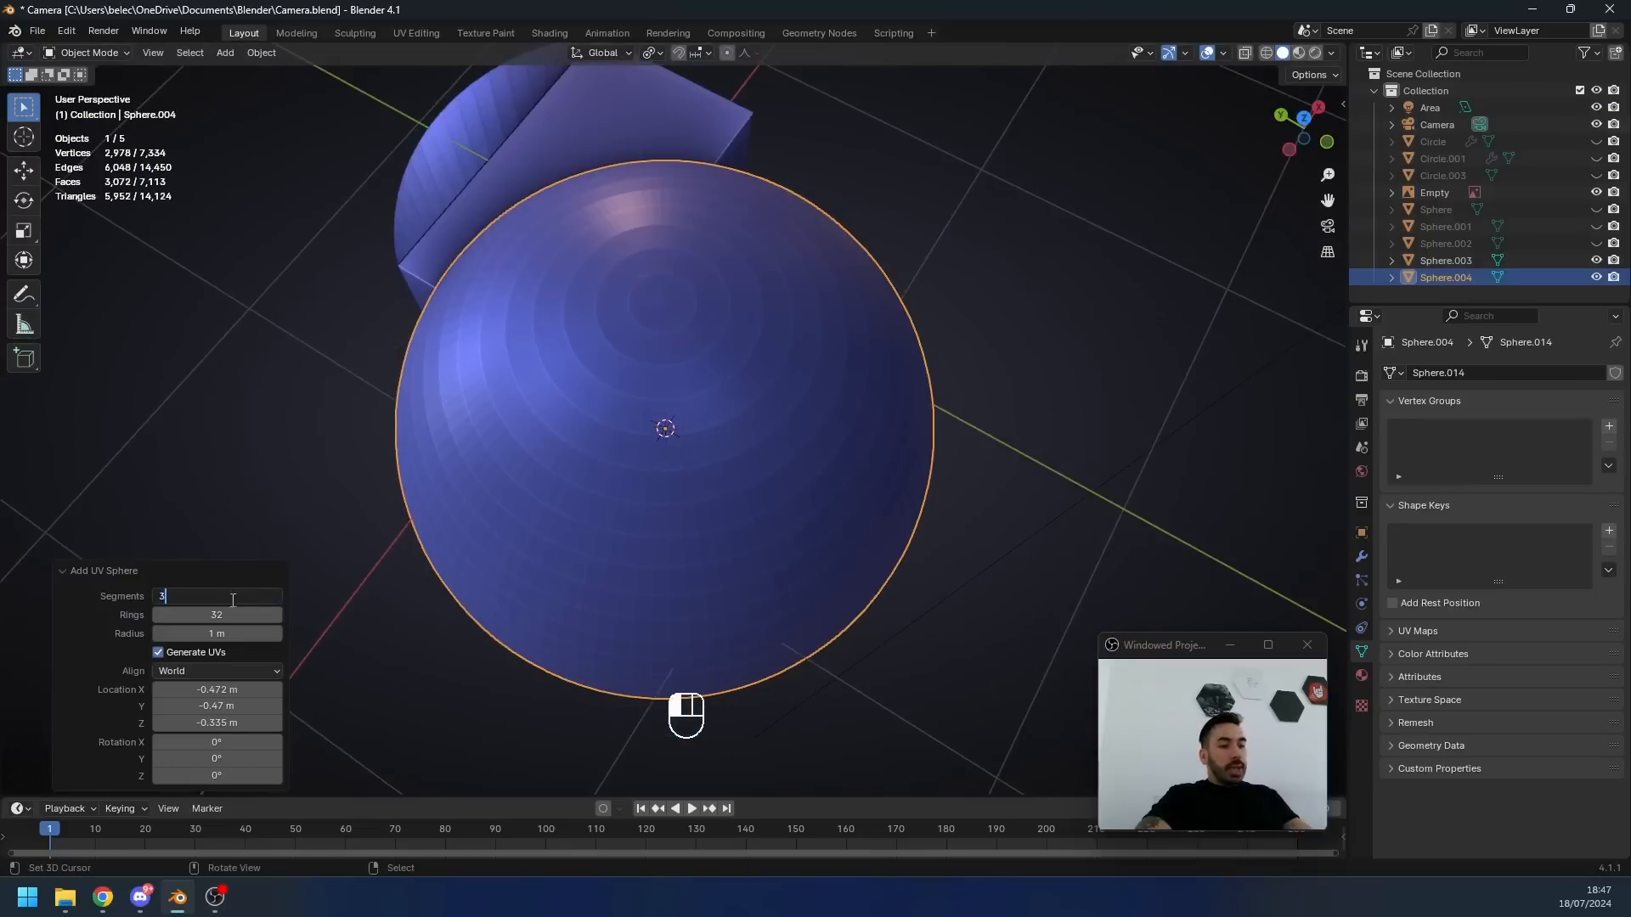
key(Return)
middle_drag(455, 345, 603, 372)
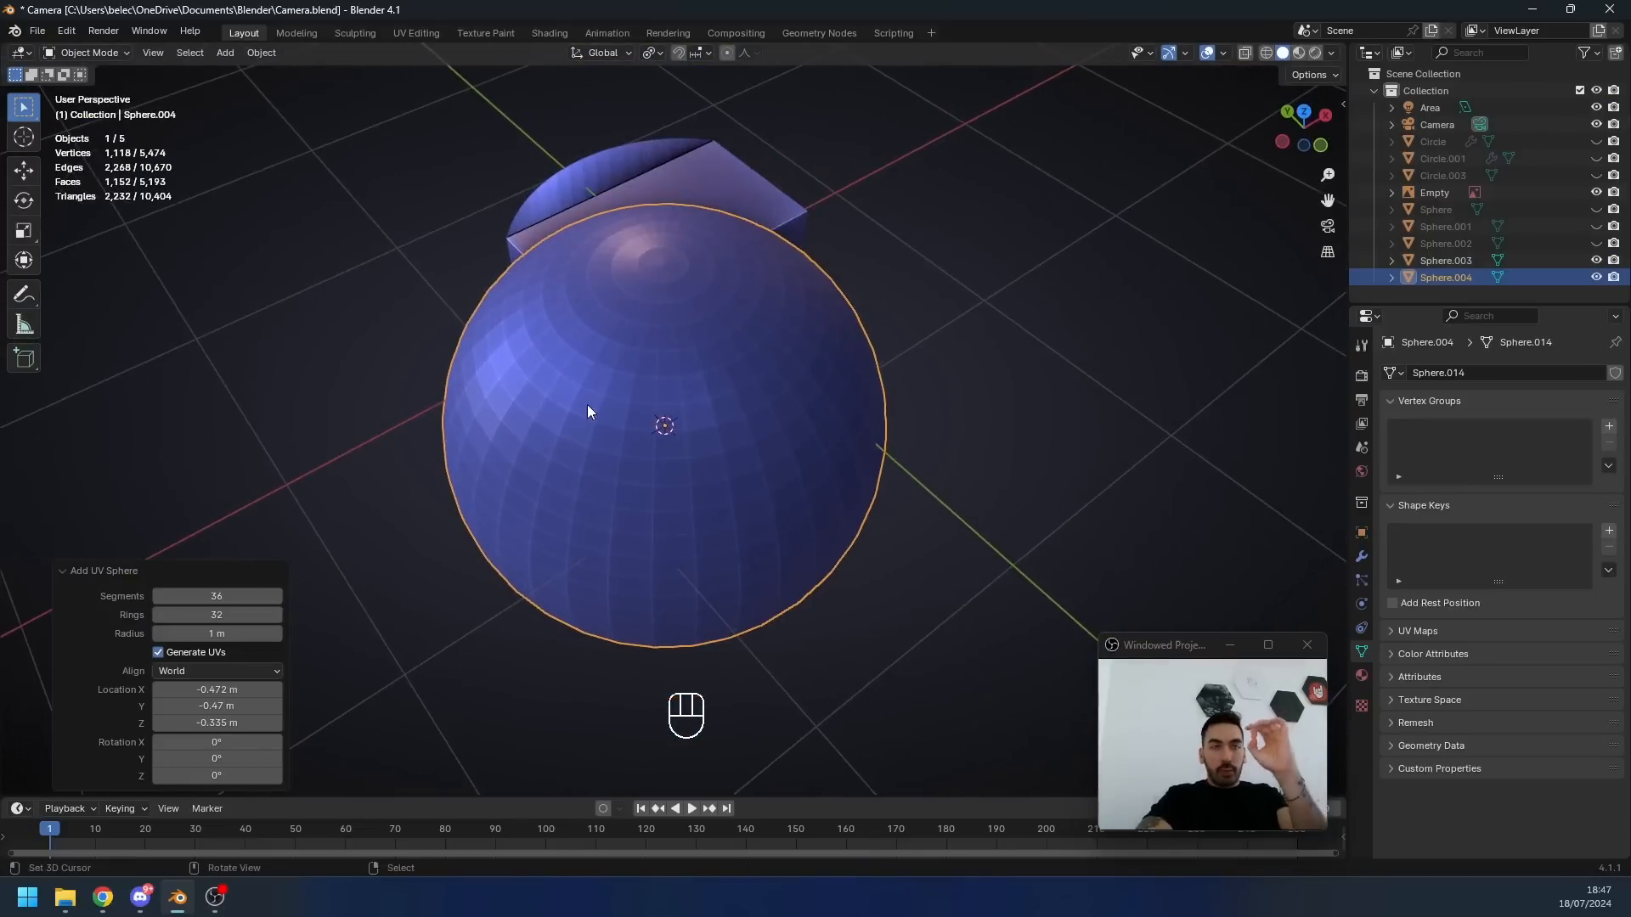
- Delete the vertices of the sphere's lower half, leaving an upper dome
middle_drag(639, 480, 671, 533)
key(b)
drag(394, 429, 999, 644)
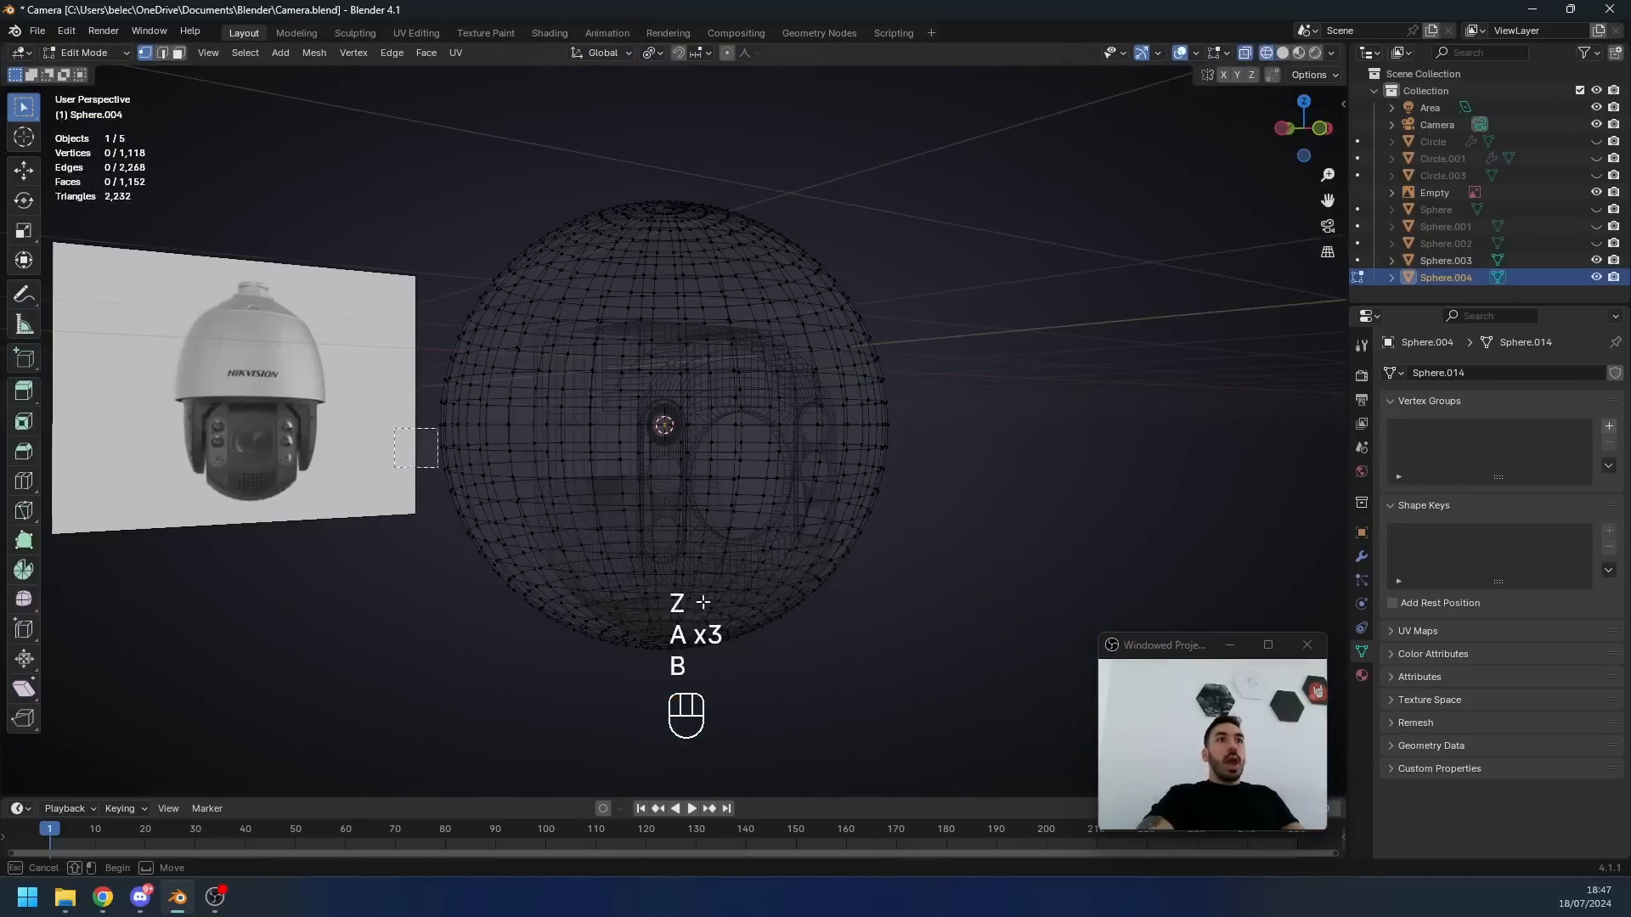
key(x)
click(868, 340)
- Scale the whole dome to 0.064 and enlarge it again by 1.337 to roughly fit the lamp hole
key(a)
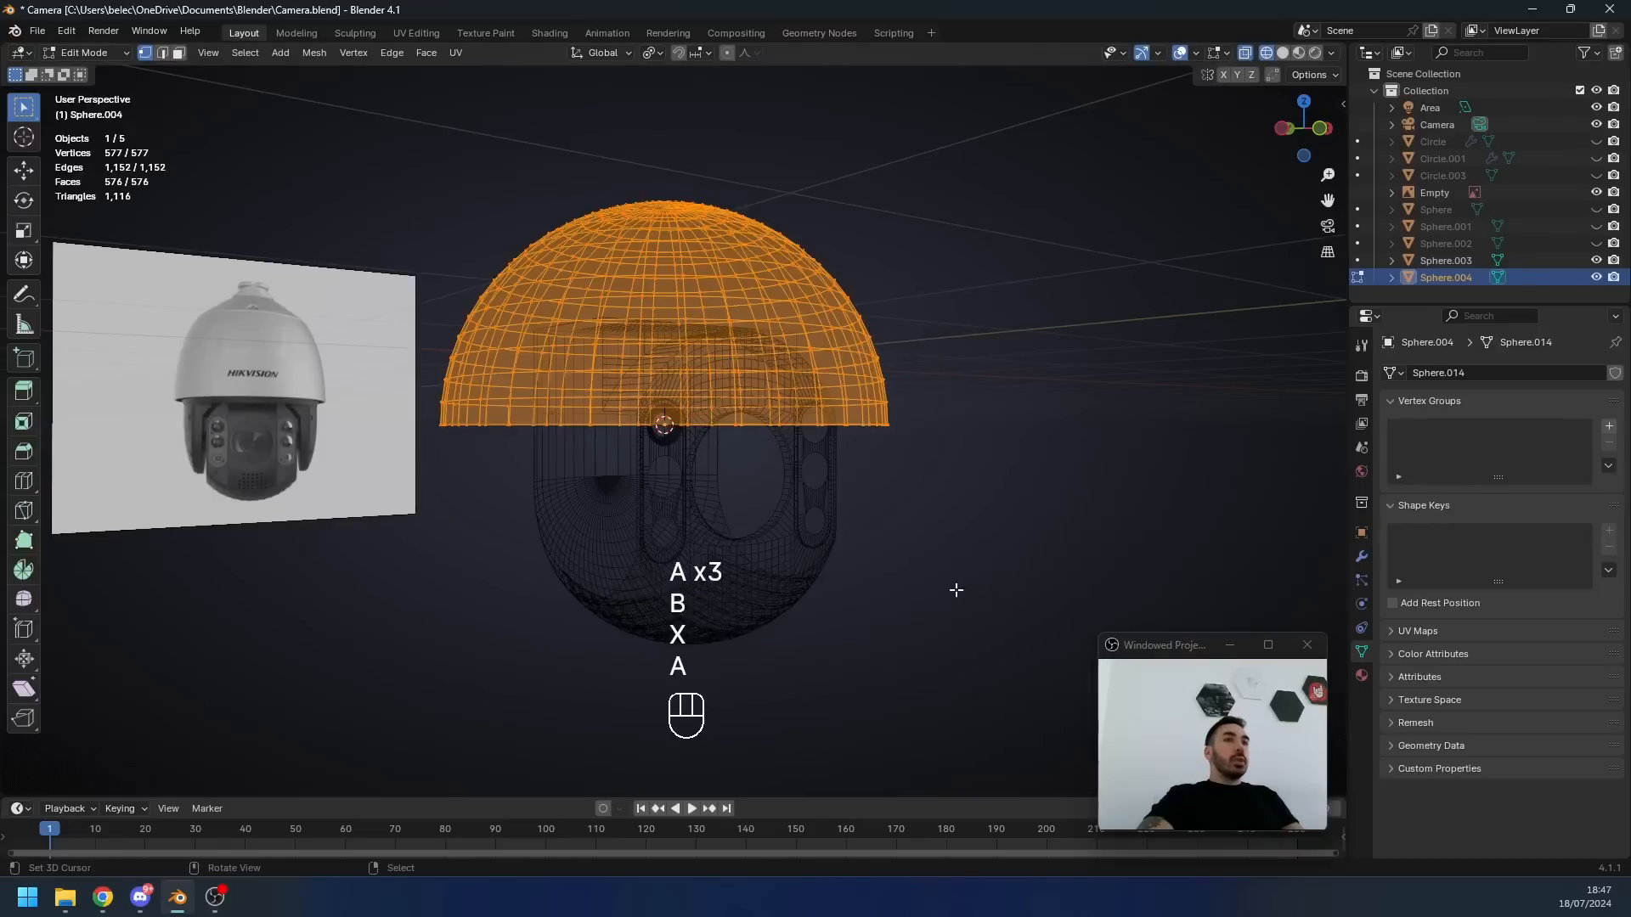
key(s)
key(s)
click(680, 439)
scroll(681, 446, up, 7)
key(z)
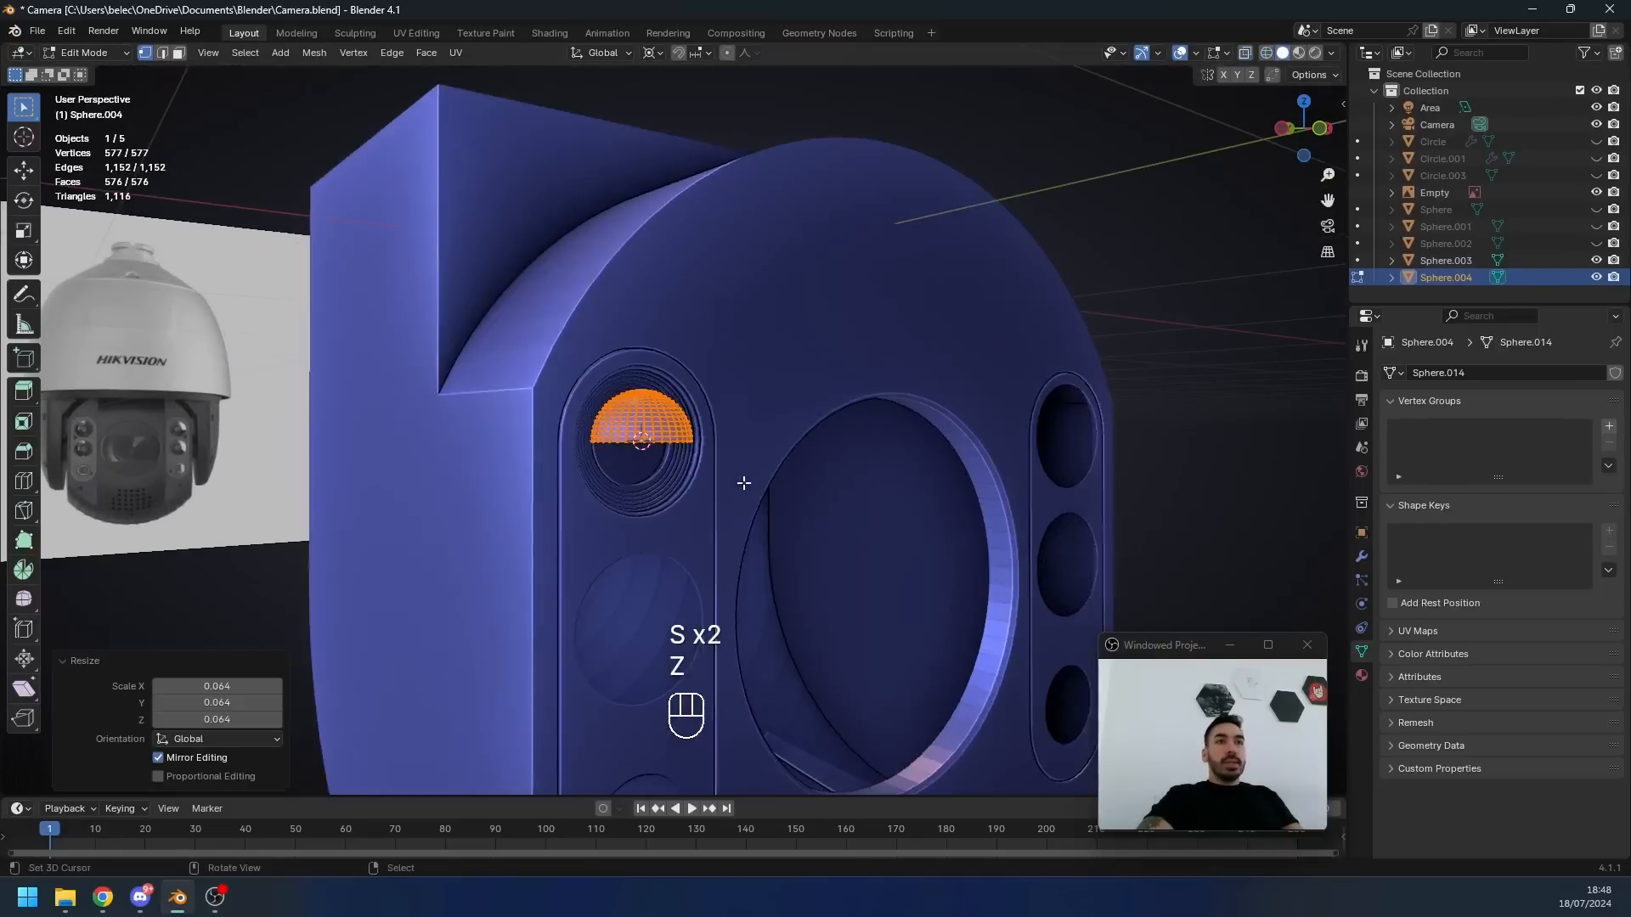
key(s)
click(777, 501)
scroll(710, 522, down, 3)
- Rotate the dome 90° about the X axis
text(r)
text(x)
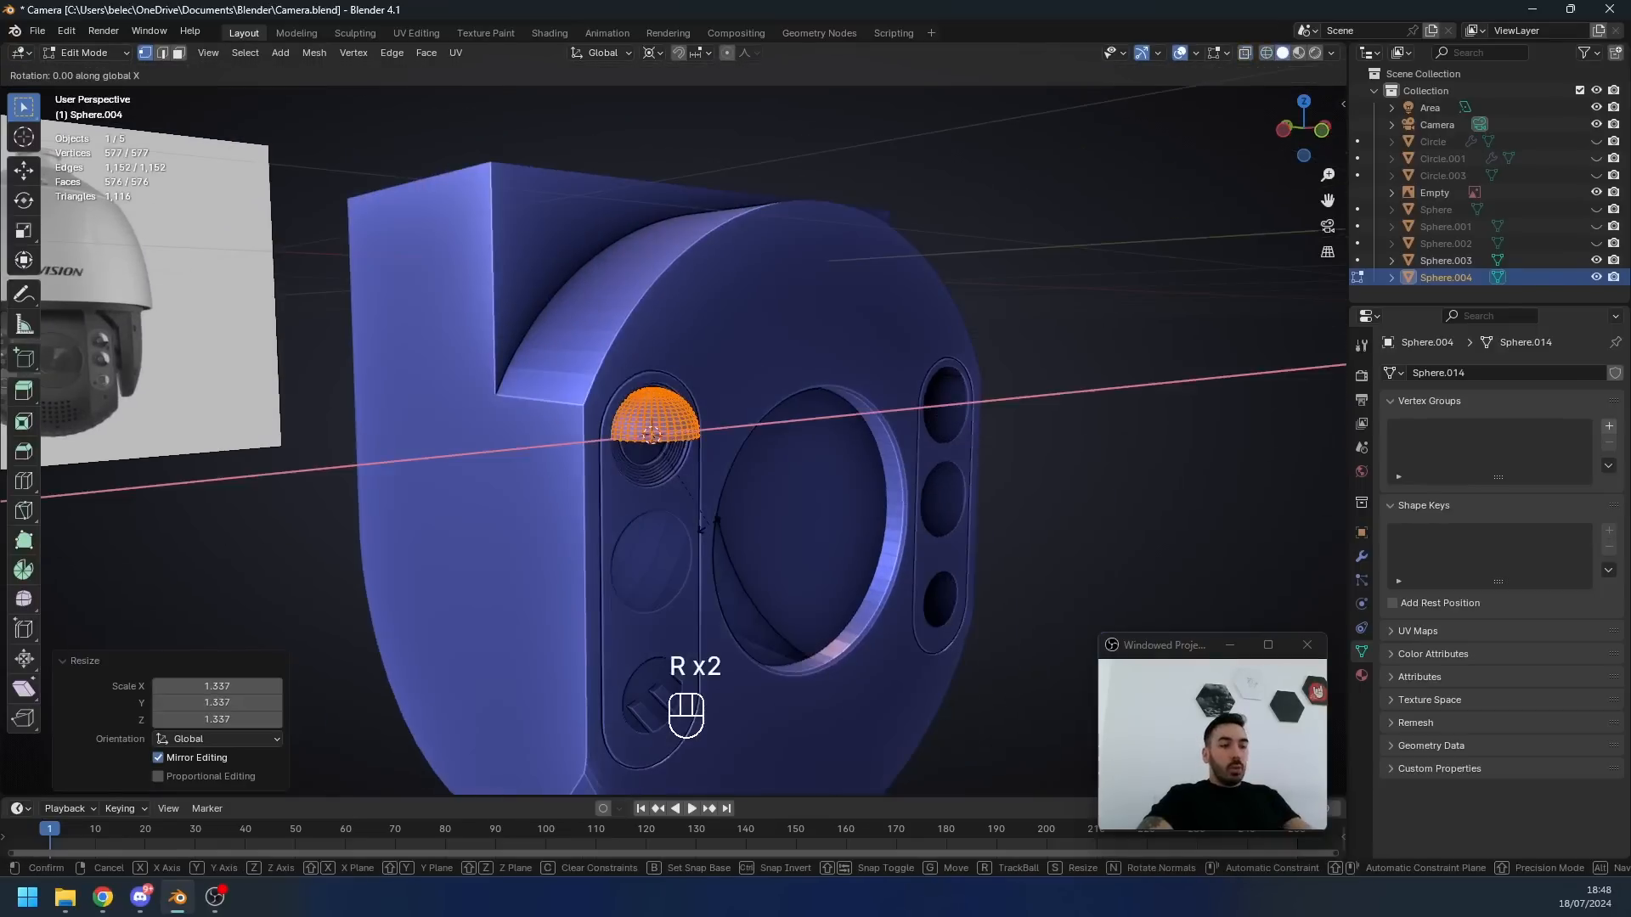
text(90)
key(Return)
scroll(710, 523, up, 5)
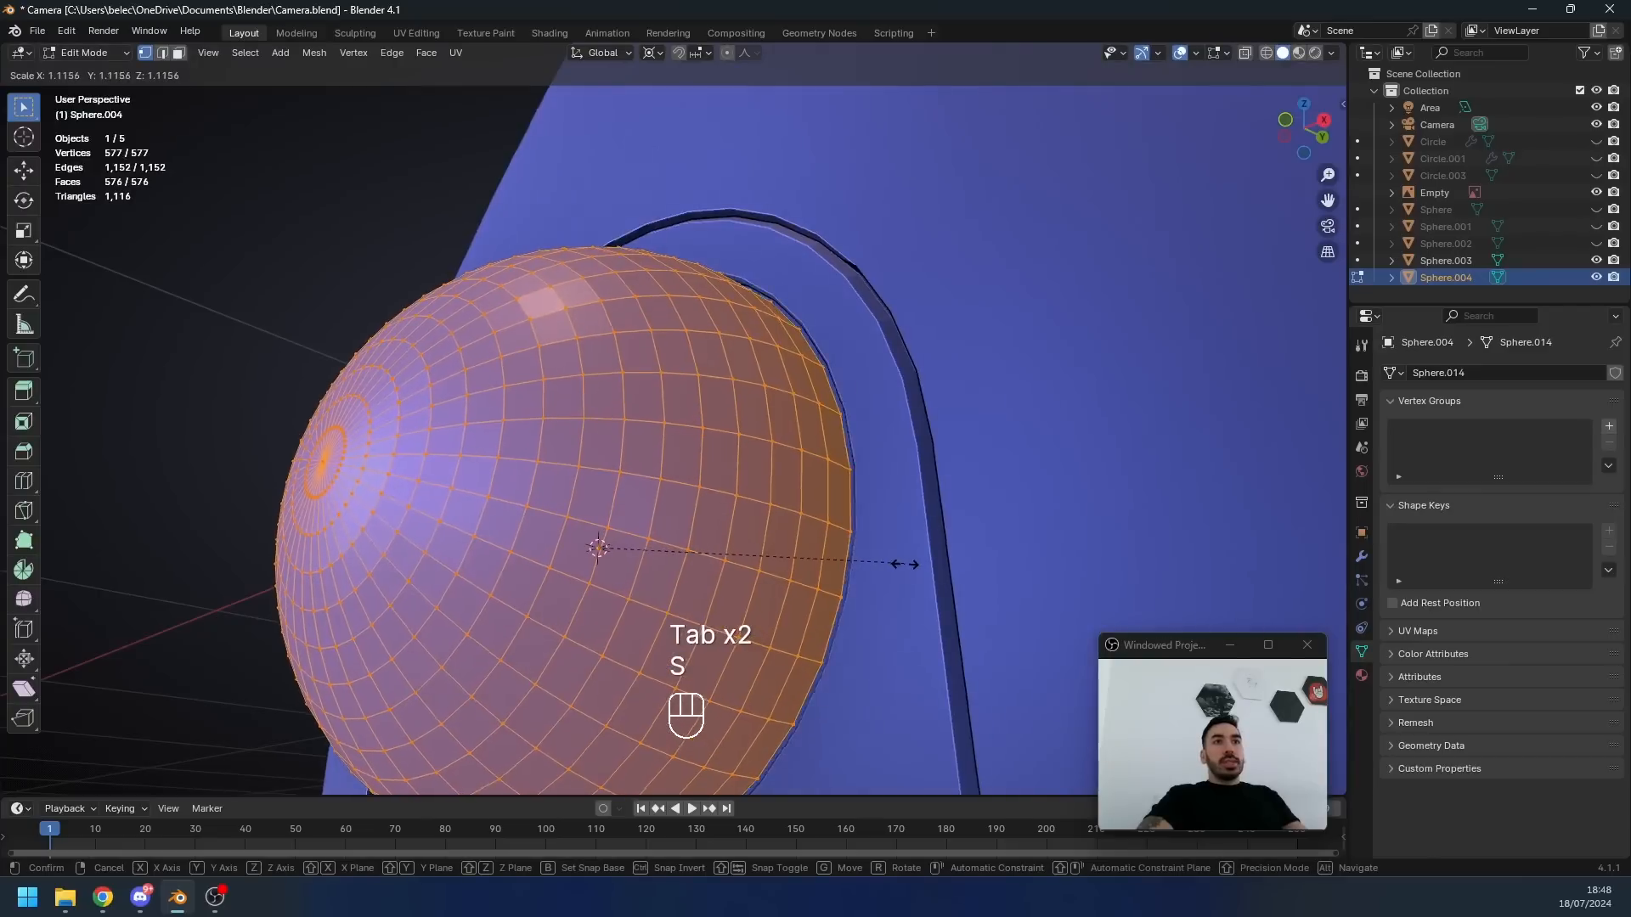
- Enlarge the dome by 1.135 to cover the top lamp hole and flatten it along Y to roughly 0.2
click(900, 567)
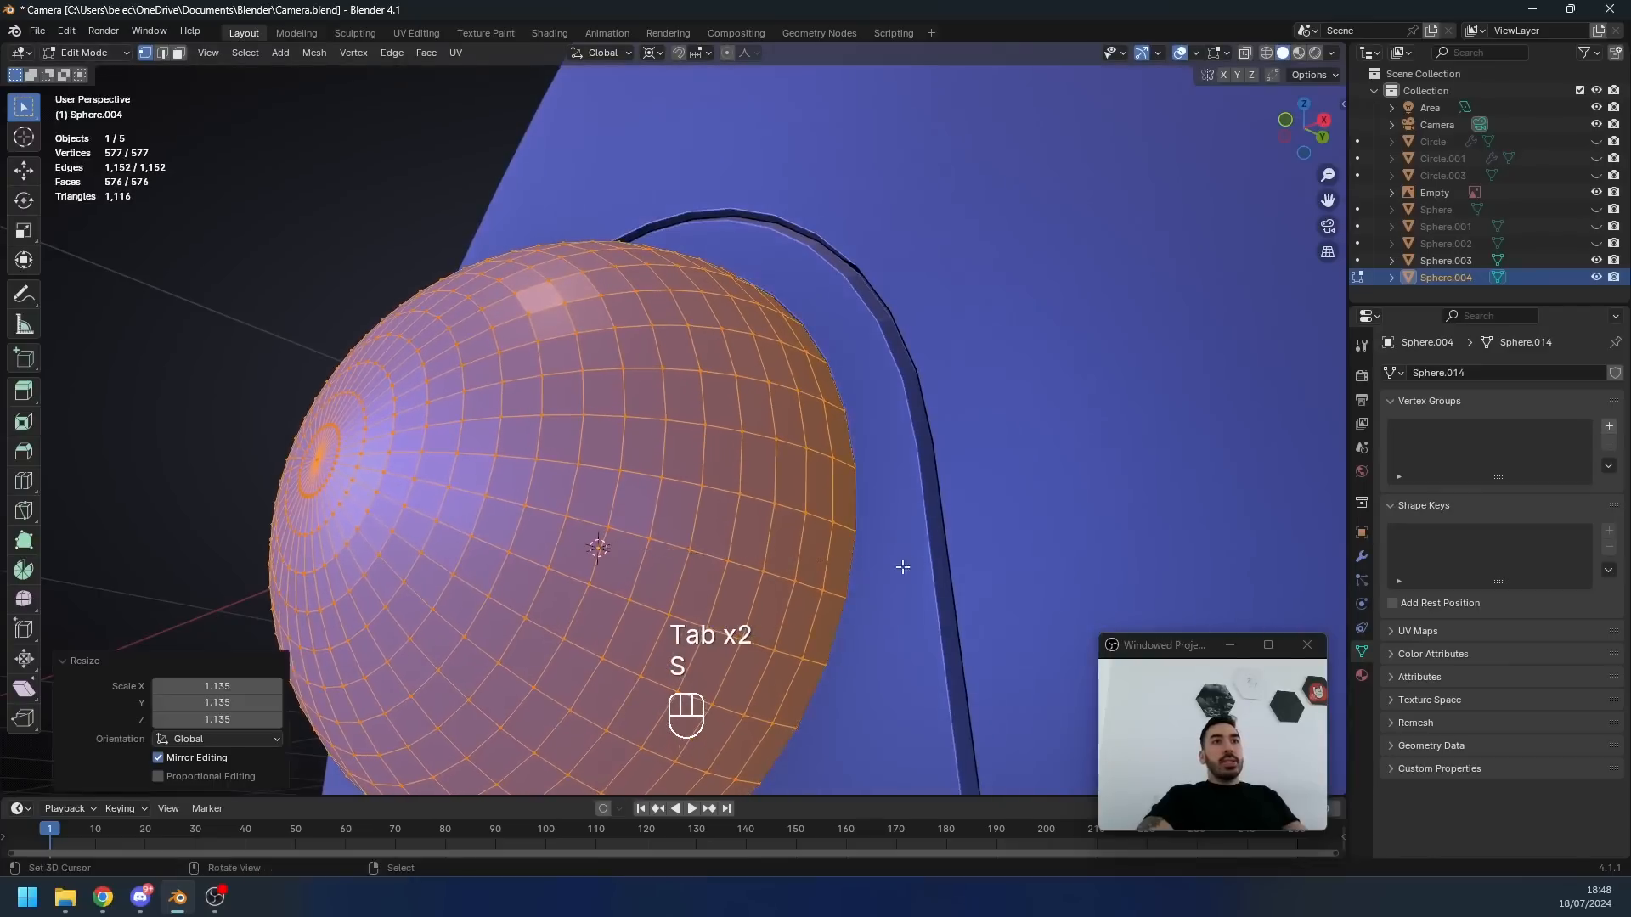
key(s)
key(y)
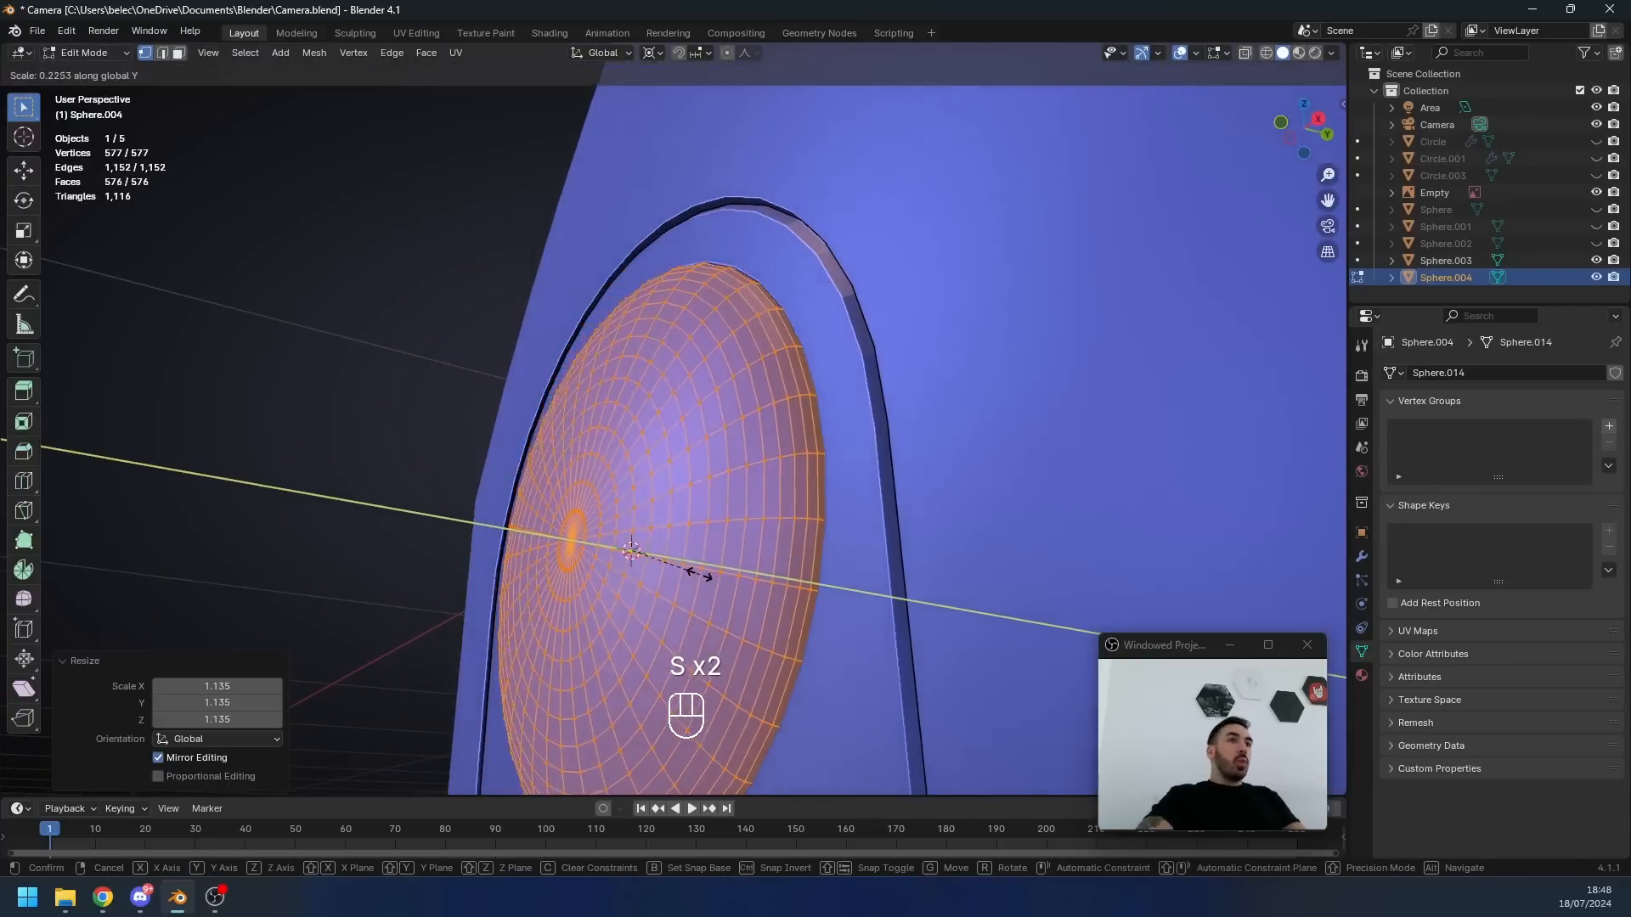
click(682, 568)
key(Tab)
middle_drag(682, 568, 798, 623)
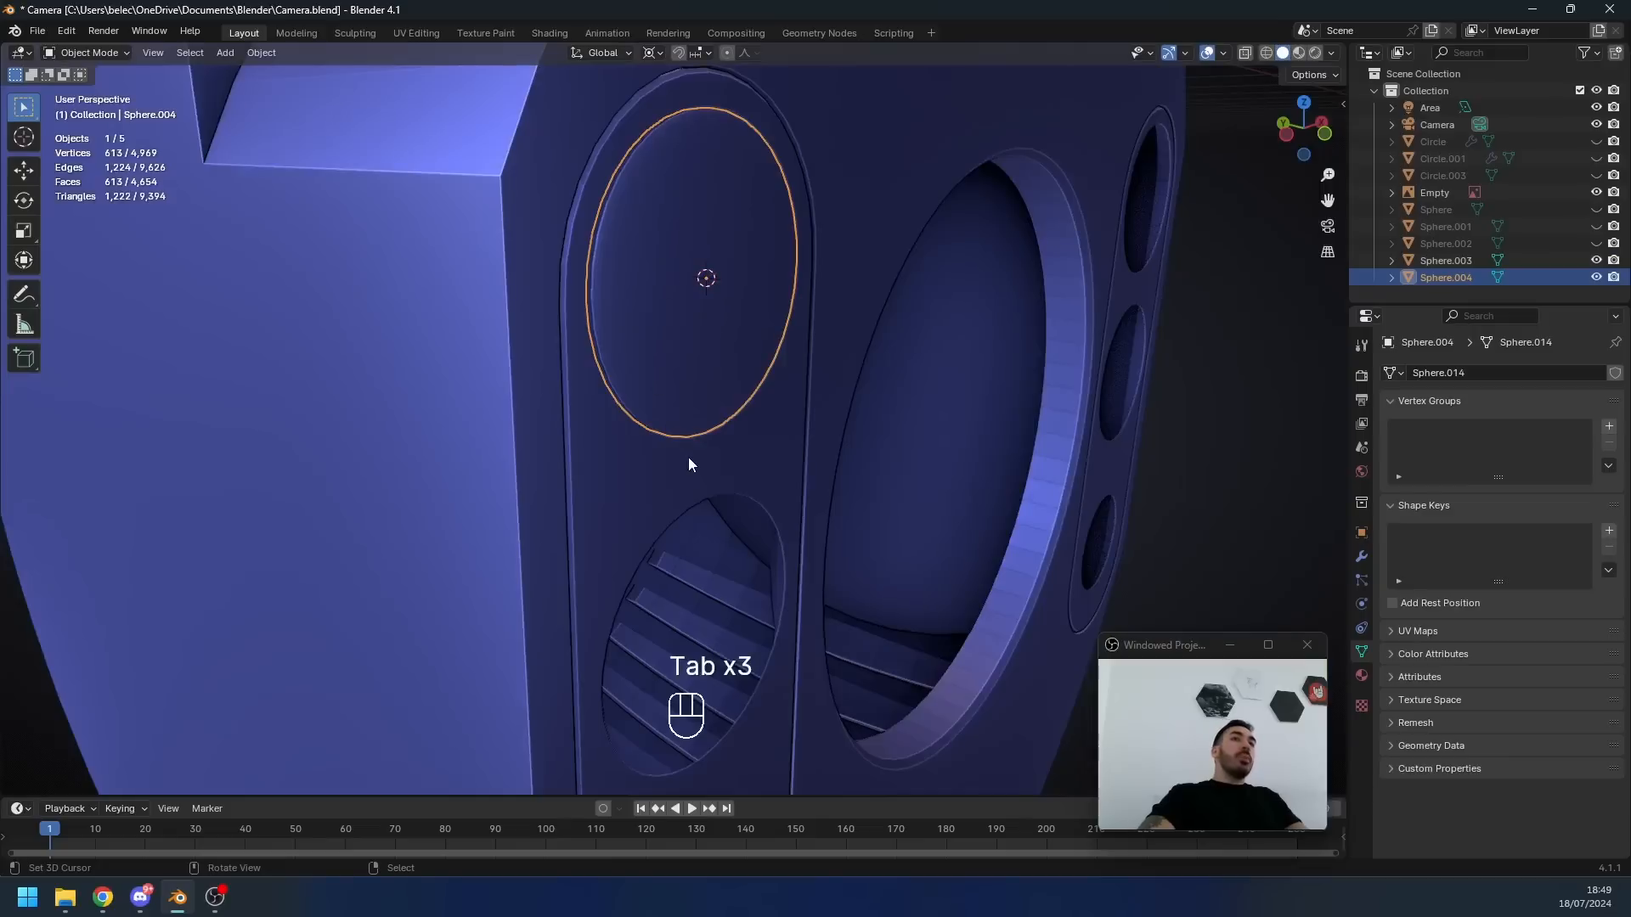
- Duplicate the dome and snap the copy to the centre of the middle lamp hole using the 3D cursor
click(689, 465)
key(Tab)
middle_drag(689, 464, 862, 442)
key(shift+s)
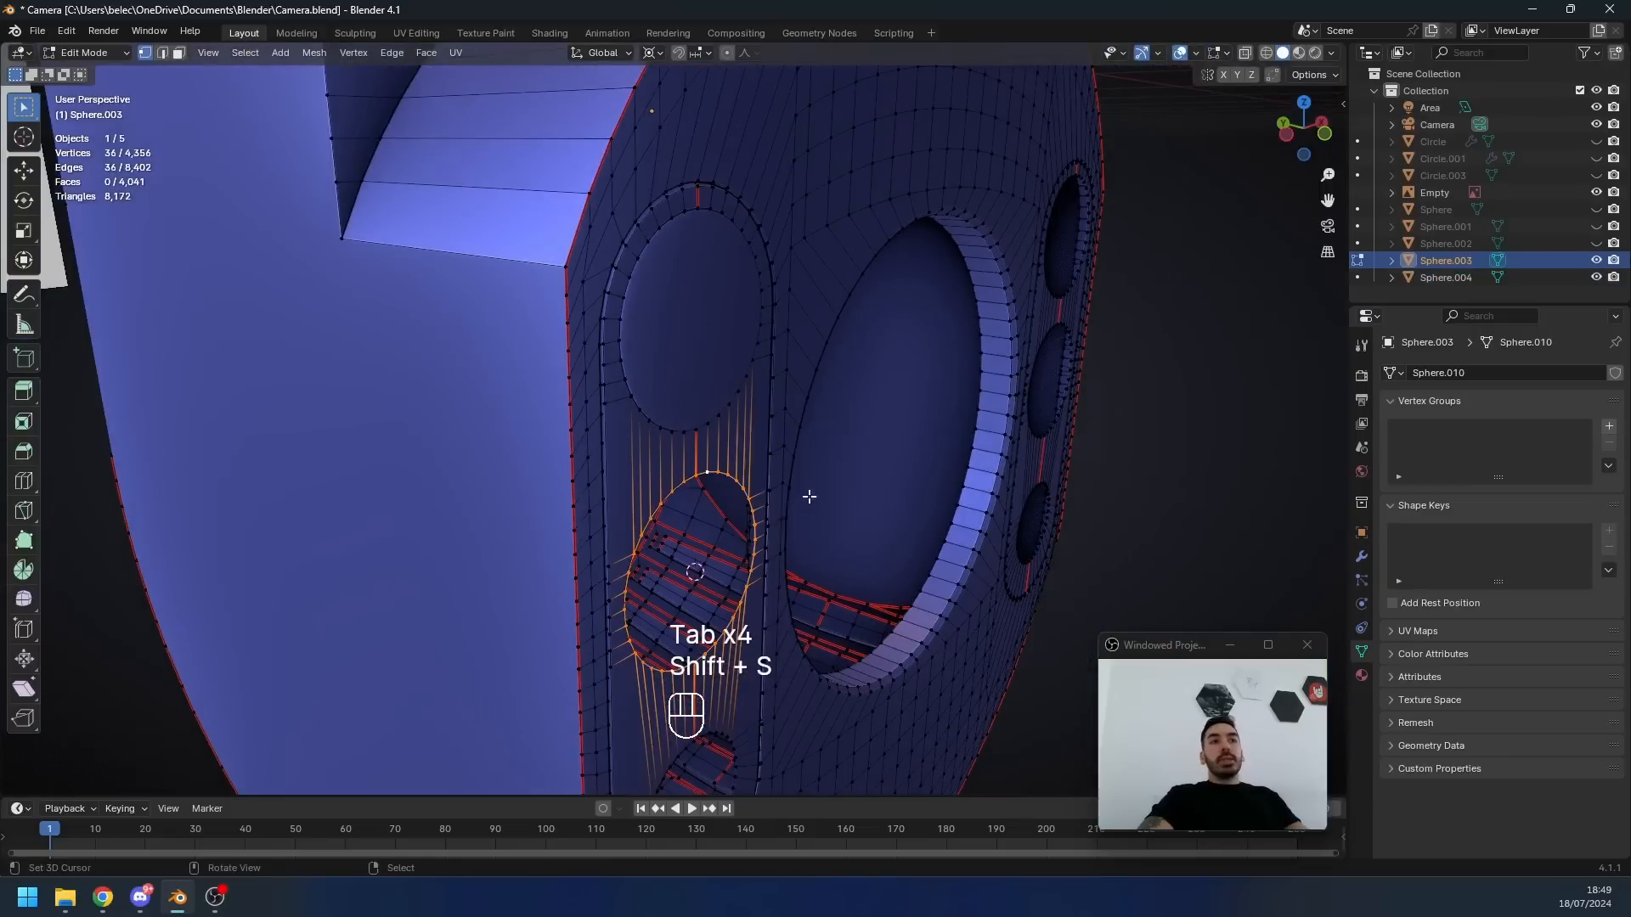
key(Tab)
right_click(680, 349)
middle_drag(680, 349, 721, 448)
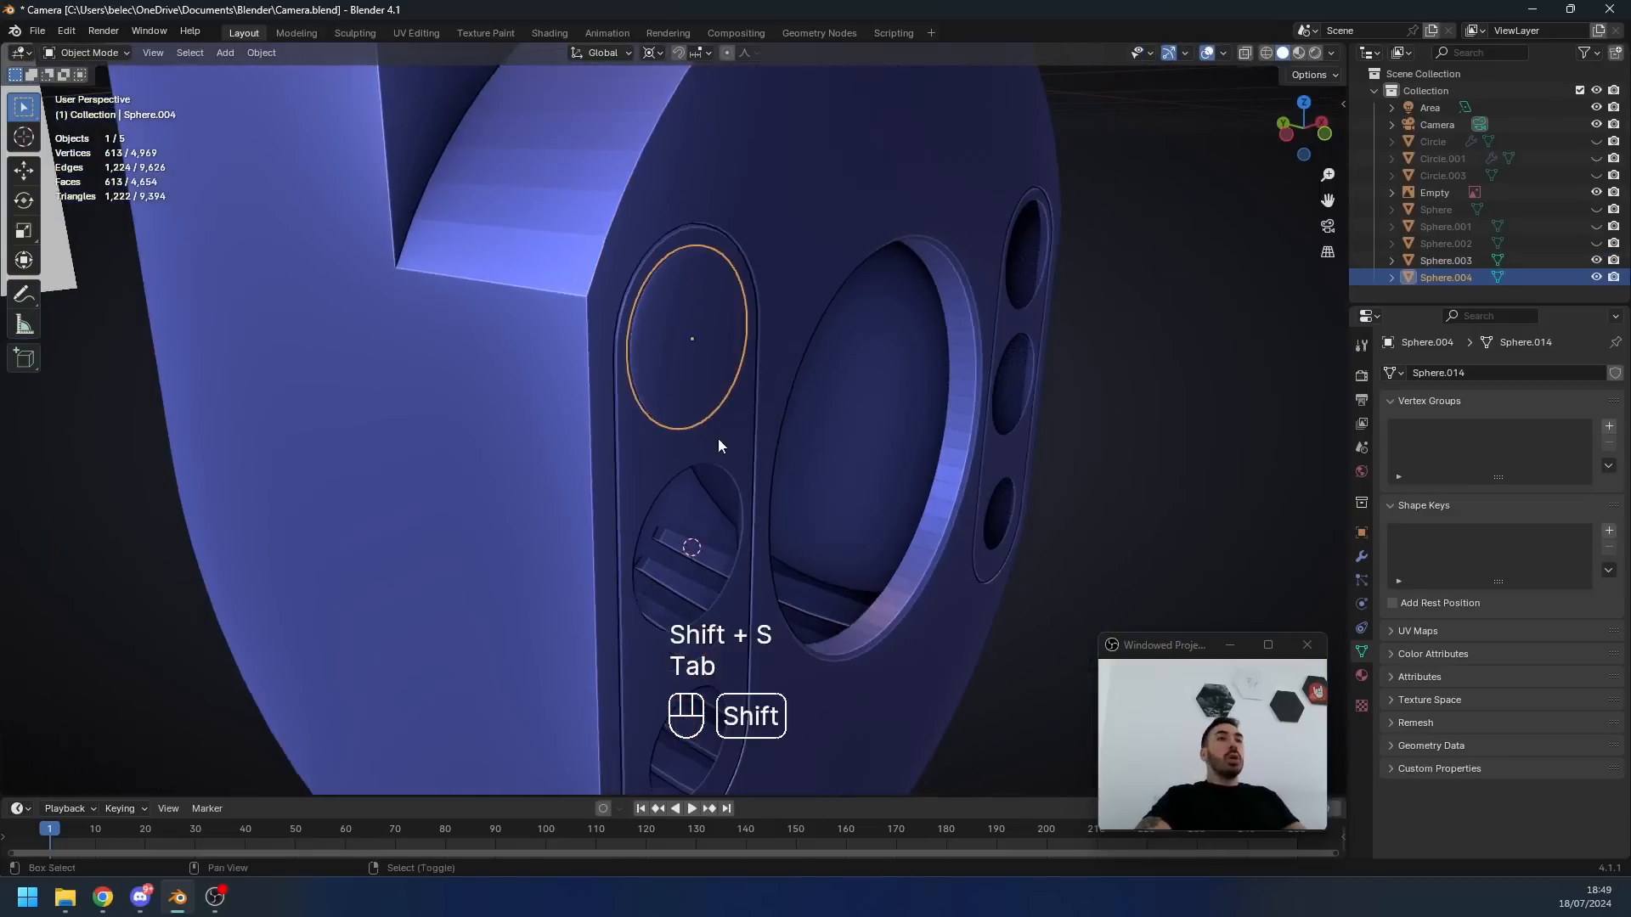
key(shift+d)
right_click(893, 396)
key(shift+s)
click(812, 333)
- Duplicate the middle dome and snap the copy to the 3D cursor at the centre of the bottom lamp hole
shift+middle_drag(737, 537, 806, 433)
middle_drag(806, 434, 747, 406)
key(shift+s)
click(839, 586)
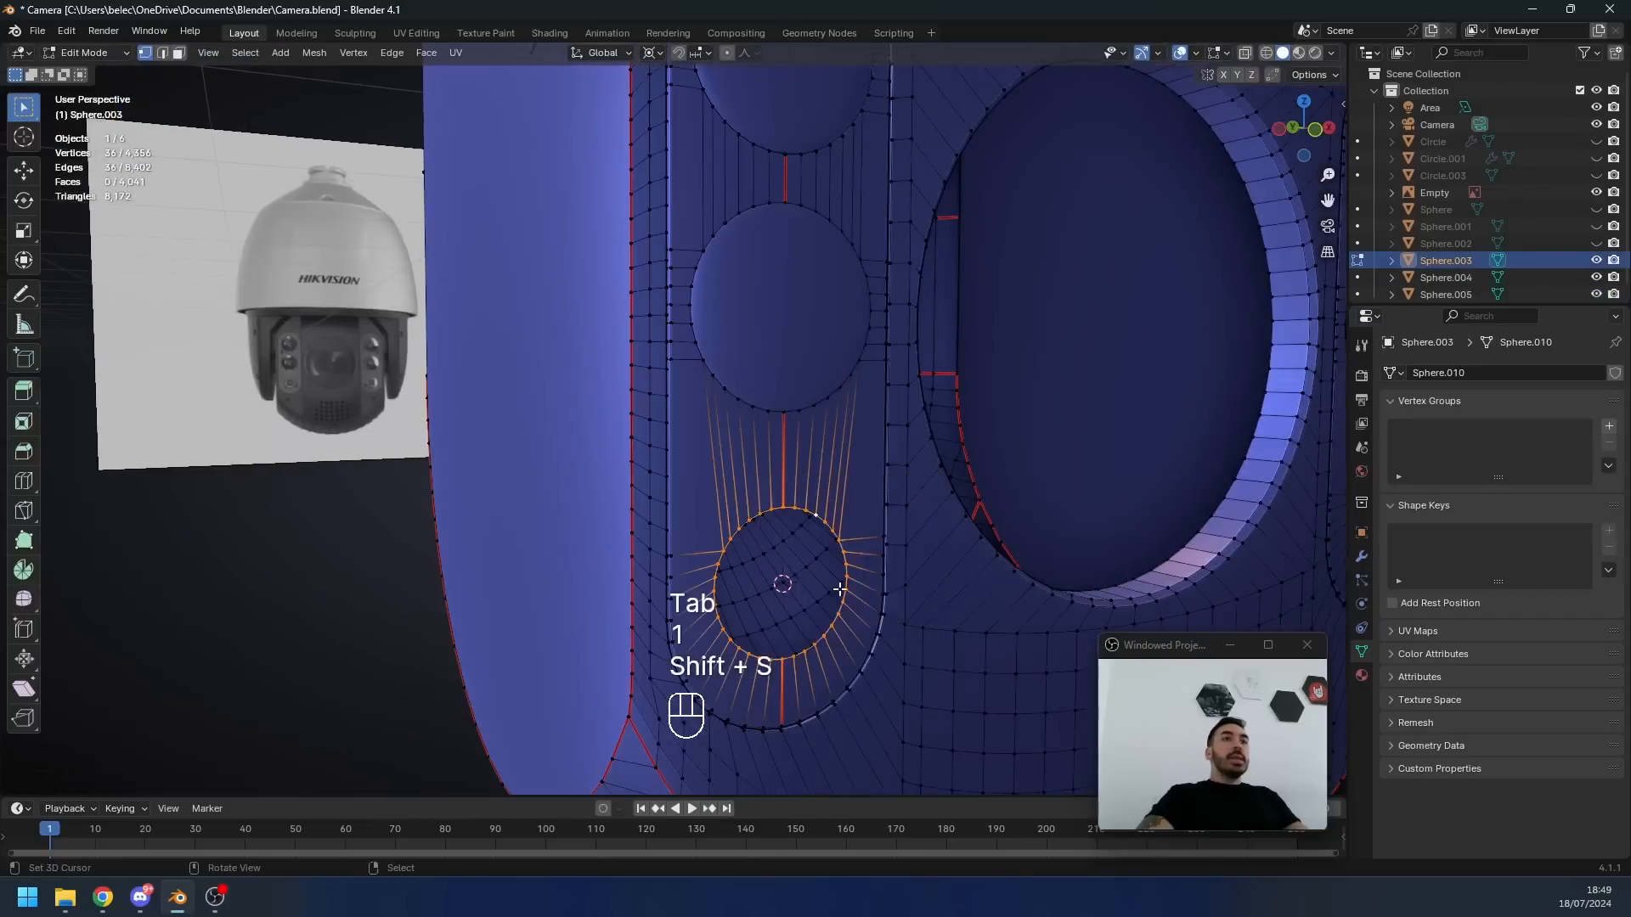
key(Tab)
right_click(825, 366)
key(shift+d)
right_click(910, 435)
key(shift+s)
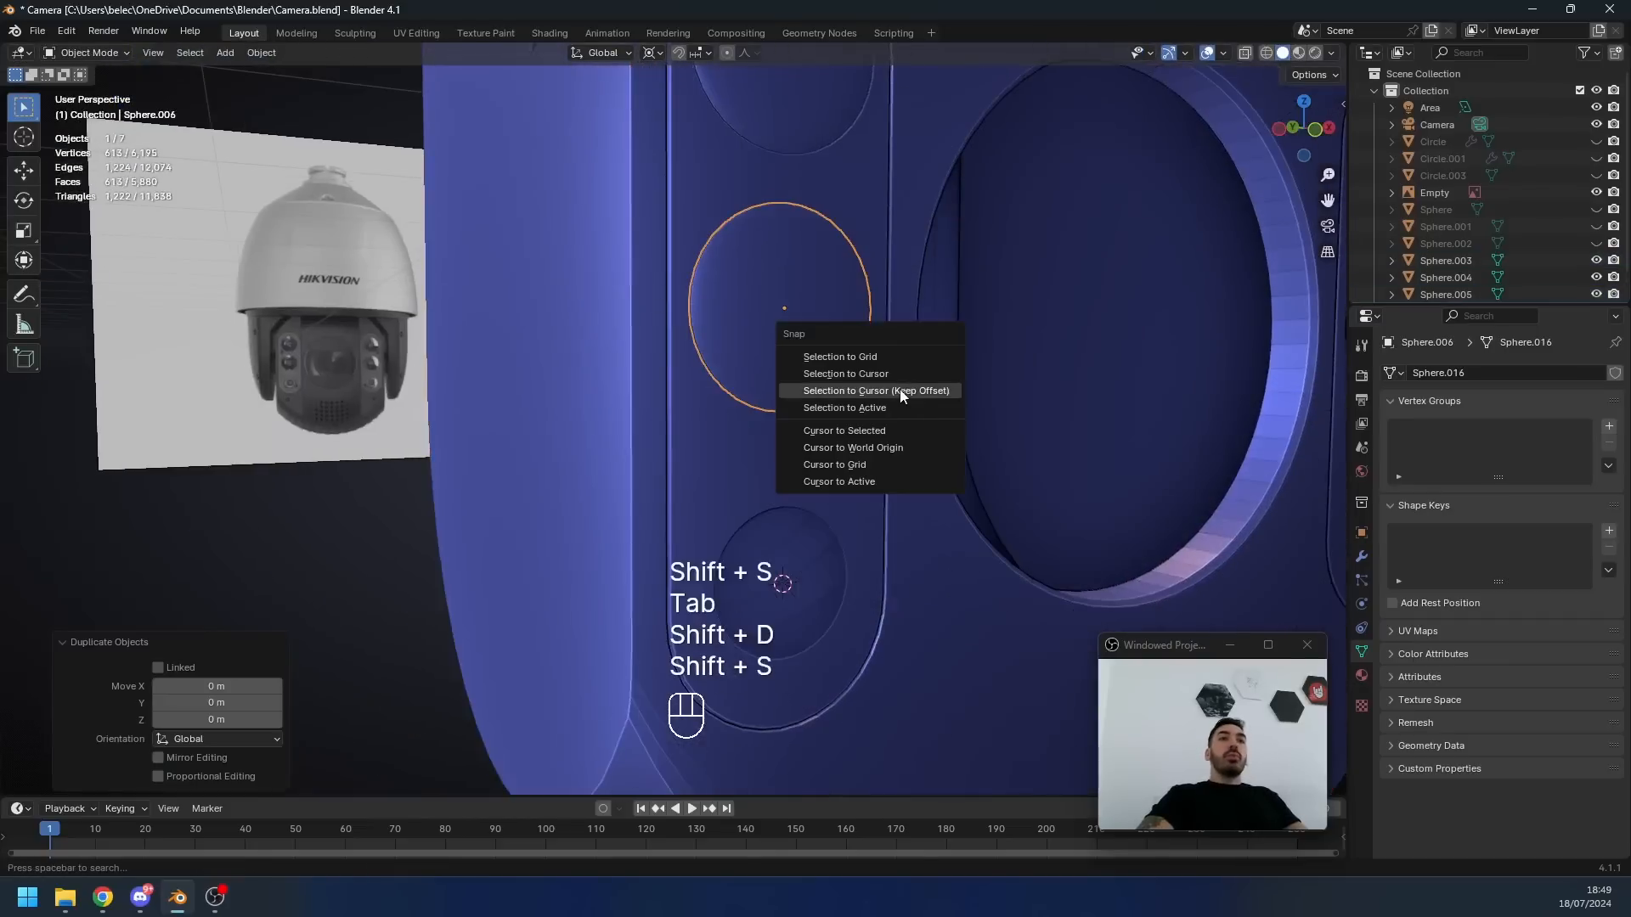
click(897, 375)
- Scale the bottom dome's mesh down to fit the smaller lamp hole
middle_drag(897, 423, 815, 407)
scroll(680, 323, up, 1)
key(Tab)
key(s)
key(a)
key(a)
key(s)
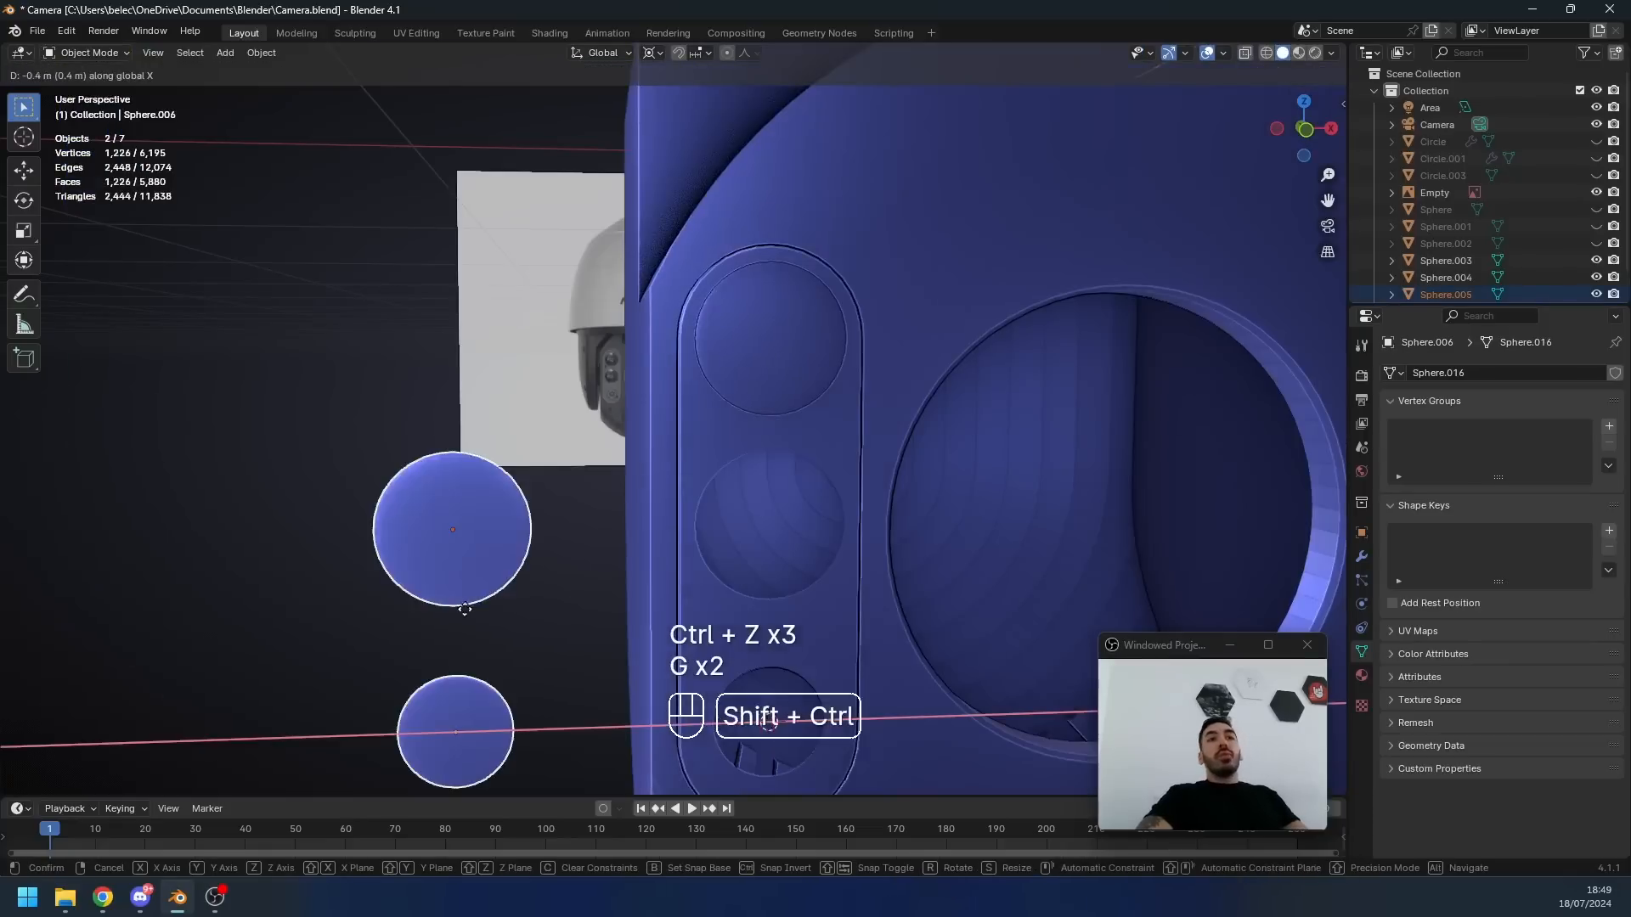
- Move the three lamp domes aside along the X axis, clear of the camera front
click(757, 561)
middle_drag(696, 547, 727, 537)
right_click(777, 374)
key(g)
middle_drag(844, 481, 756, 482)
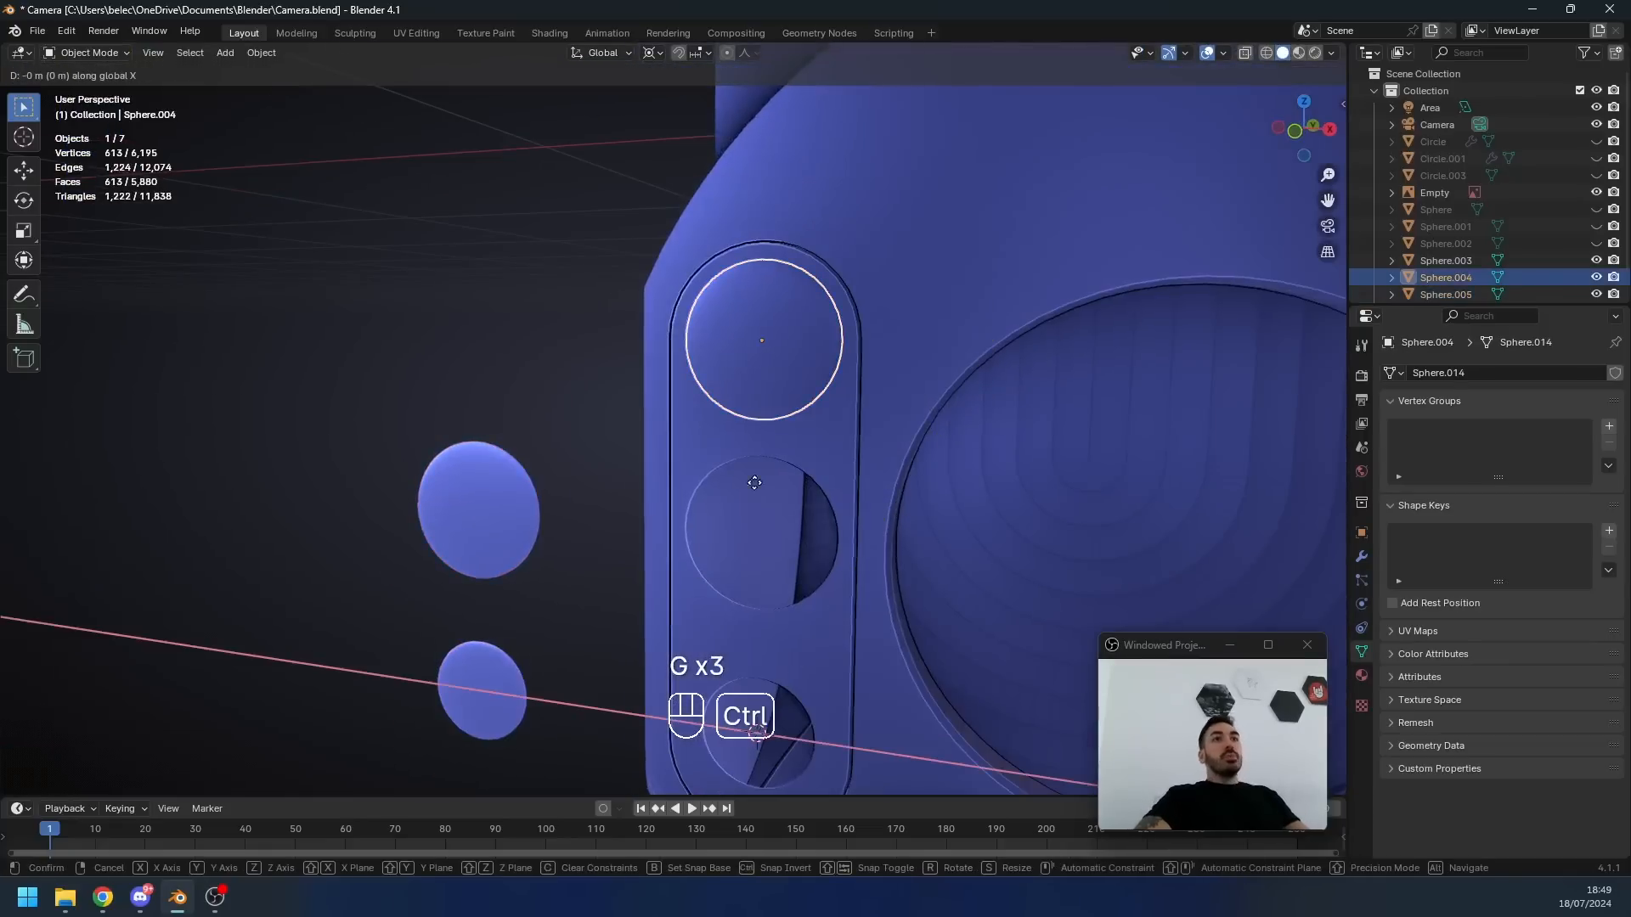
ctrl+click(481, 476)
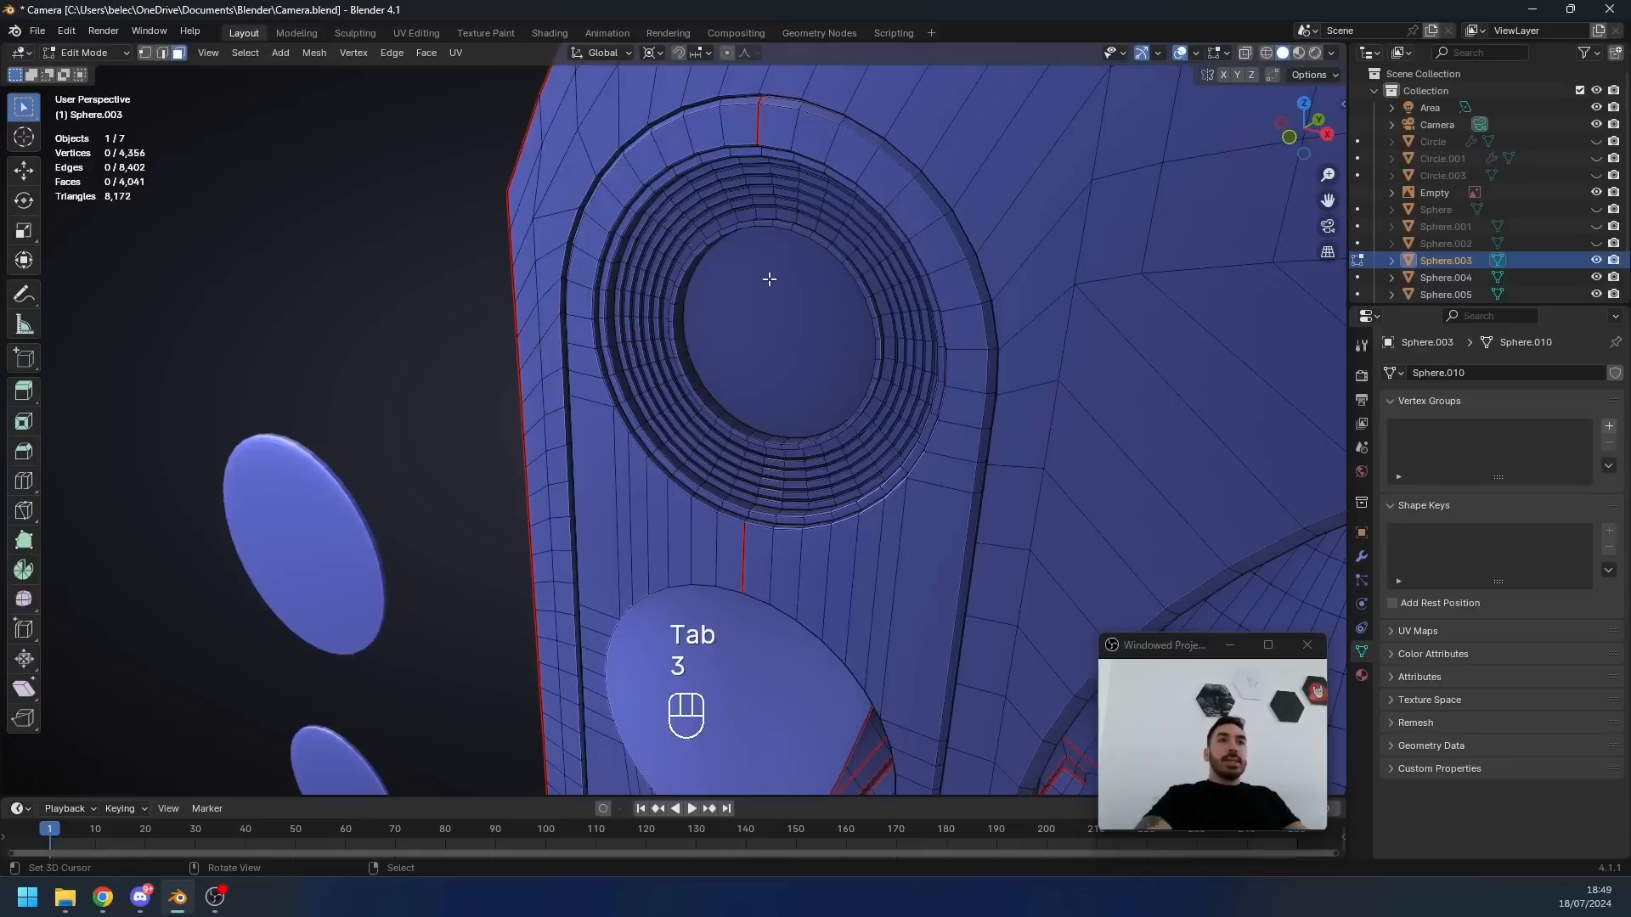
- Select the top recess's inner face and grow the selection to cover the whole ridged recess up to its rim
click(768, 281)
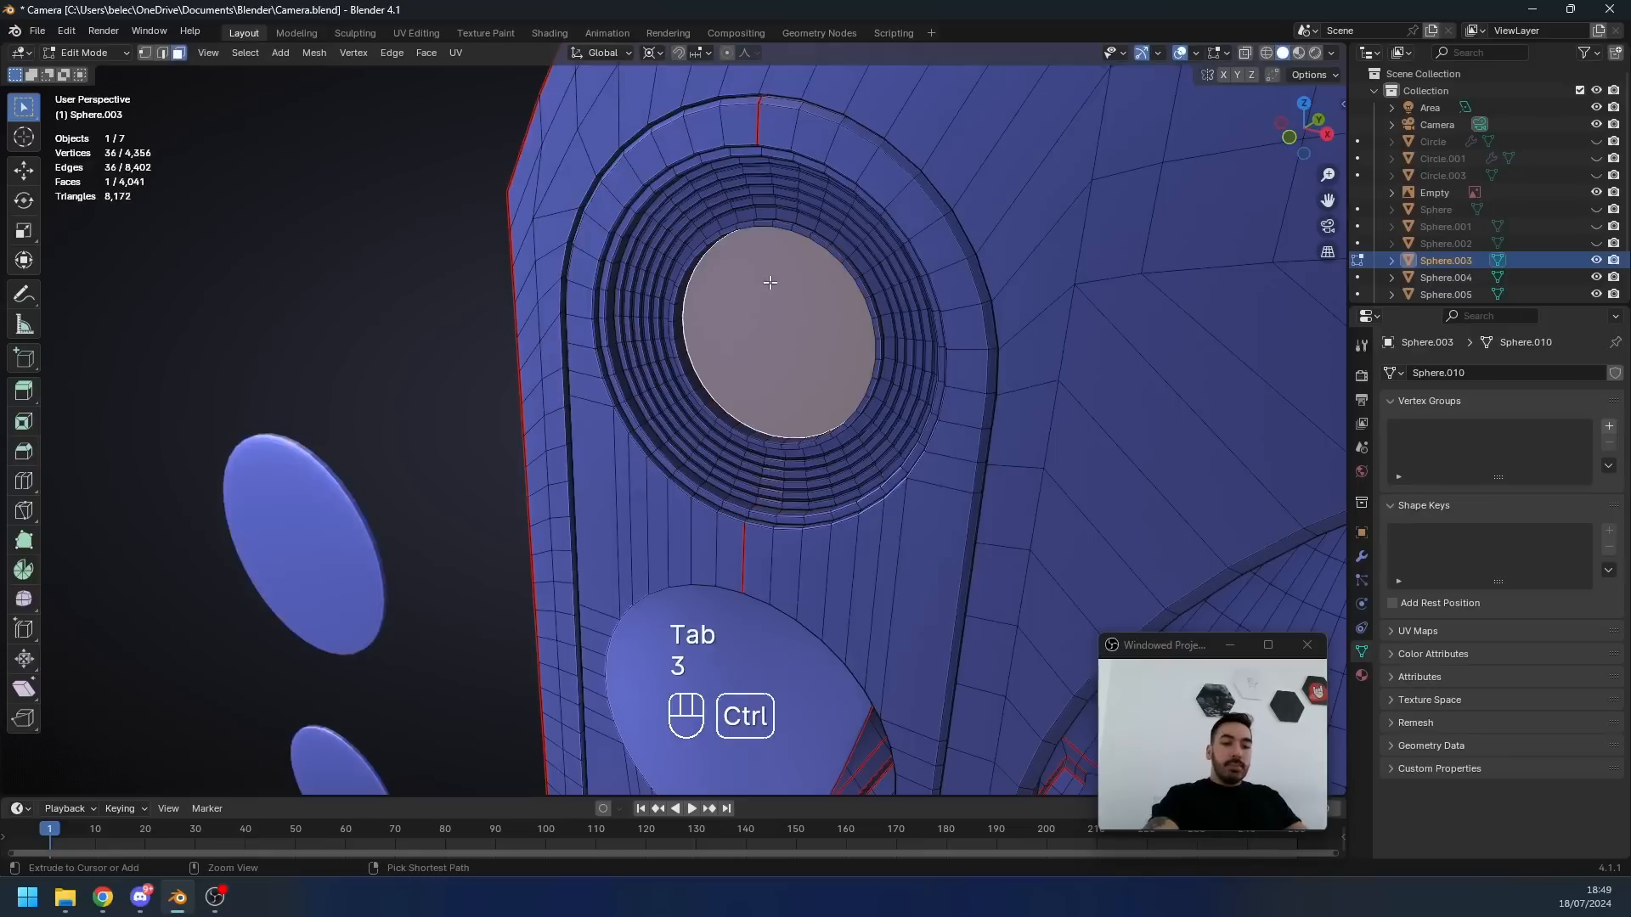
key(ctrl+KP_Add)
key(ctrl+KP_Add)
key(ctrl+KP_Add)
key(ctrl+KP_Add)
key(ctrl+KP_Add)
key(ctrl+KP_Add)
key(ctrl+KP_Add)
key(ctrl+KP_Add)
key(ctrl+KP_Add)
key(ctrl+KP_Add)
key(ctrl+KP_Add)
key(ctrl+KP_Add)
key(ctrl+KP_Add)
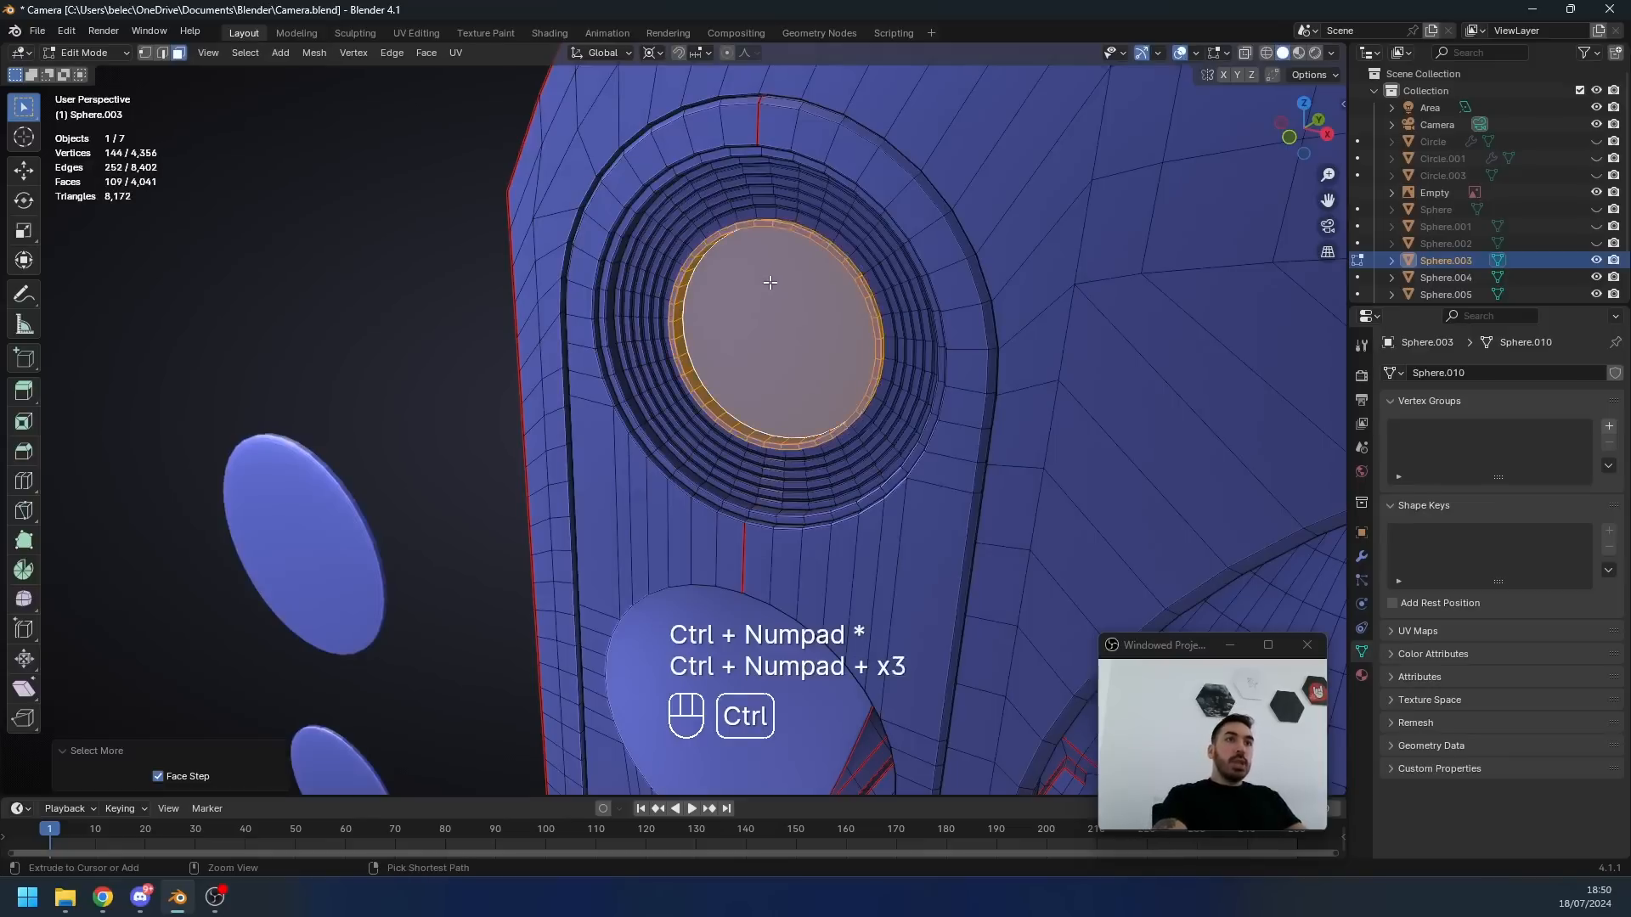
key(ctrl+KP_Add)
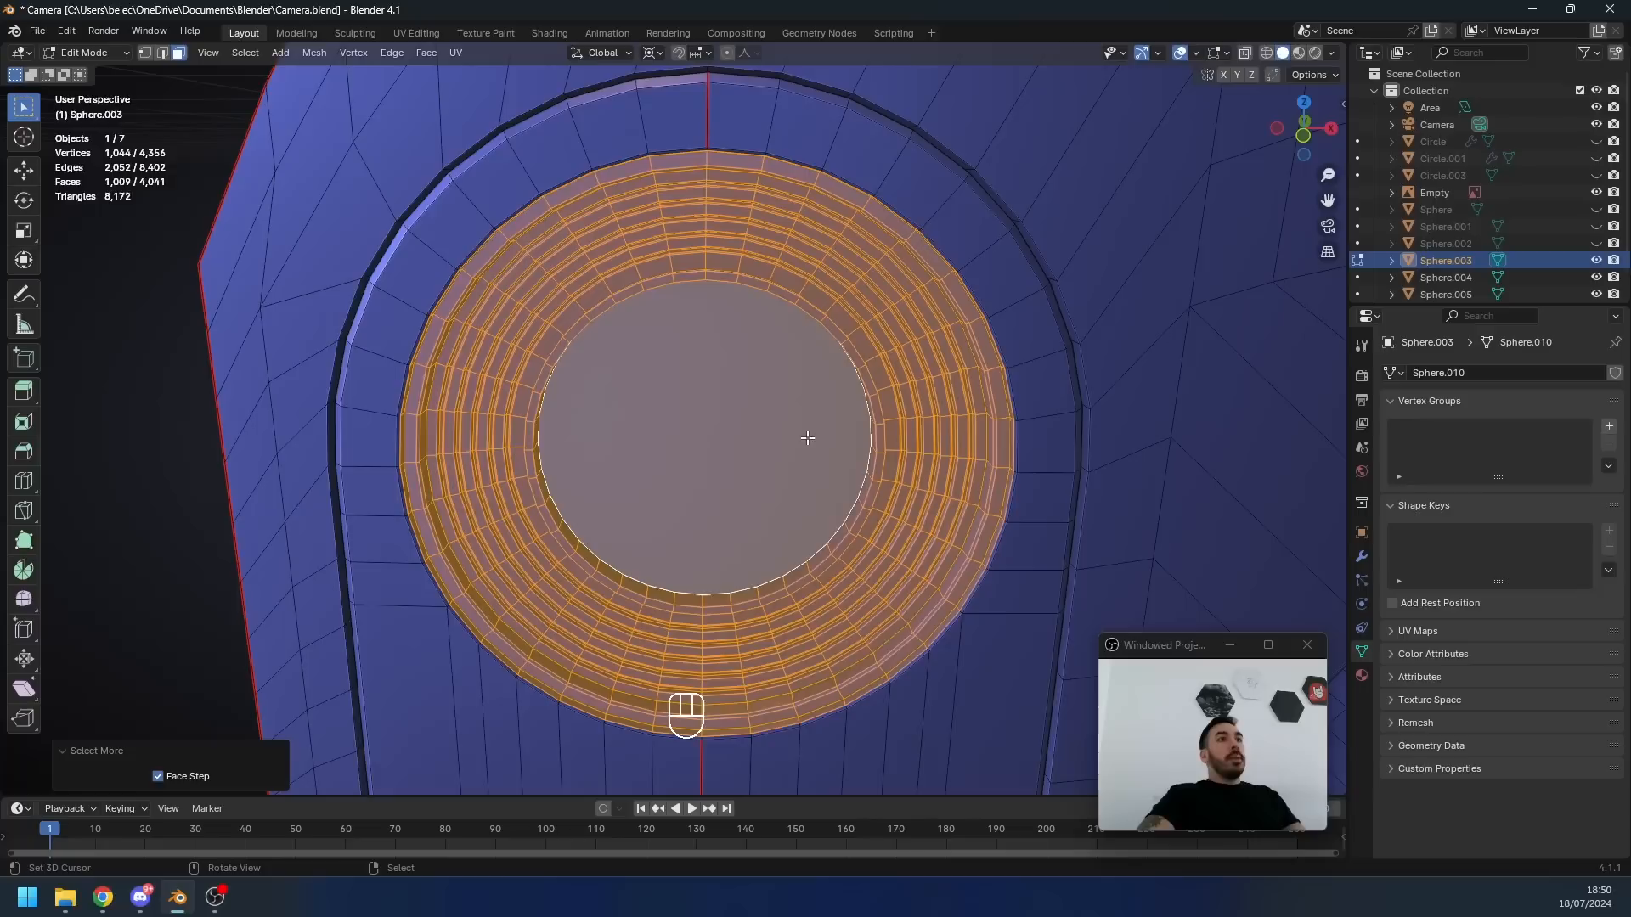
- Duplicate the selected ridged recess in place and separate the copy into its own object
key(shift+d)
right_click(698, 448)
key(p)
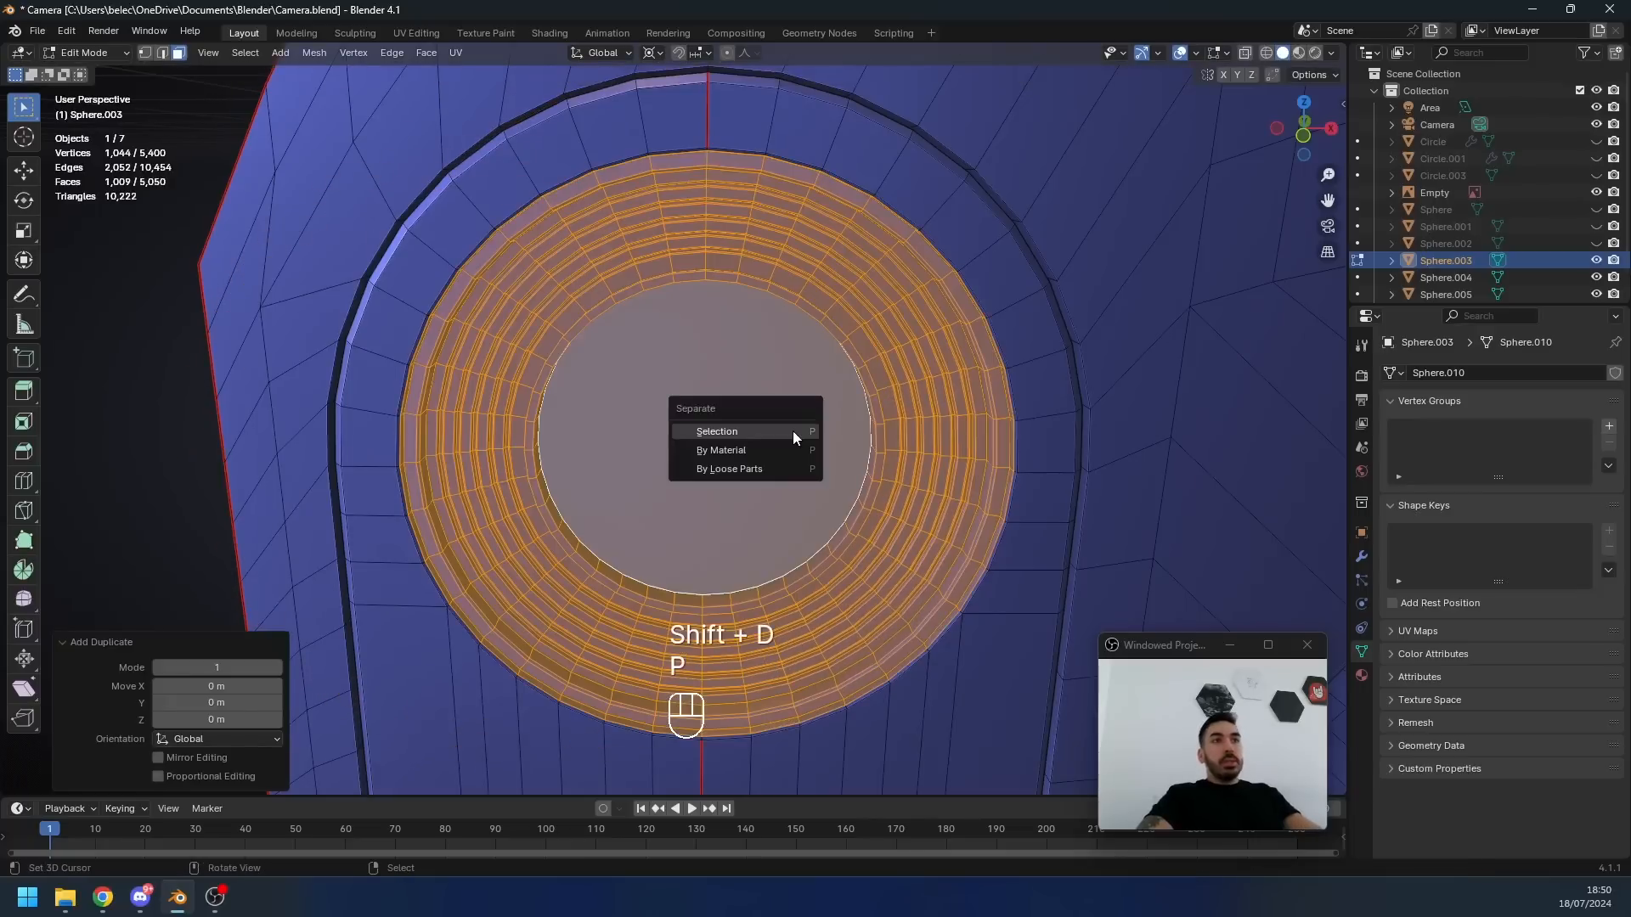
click(793, 438)
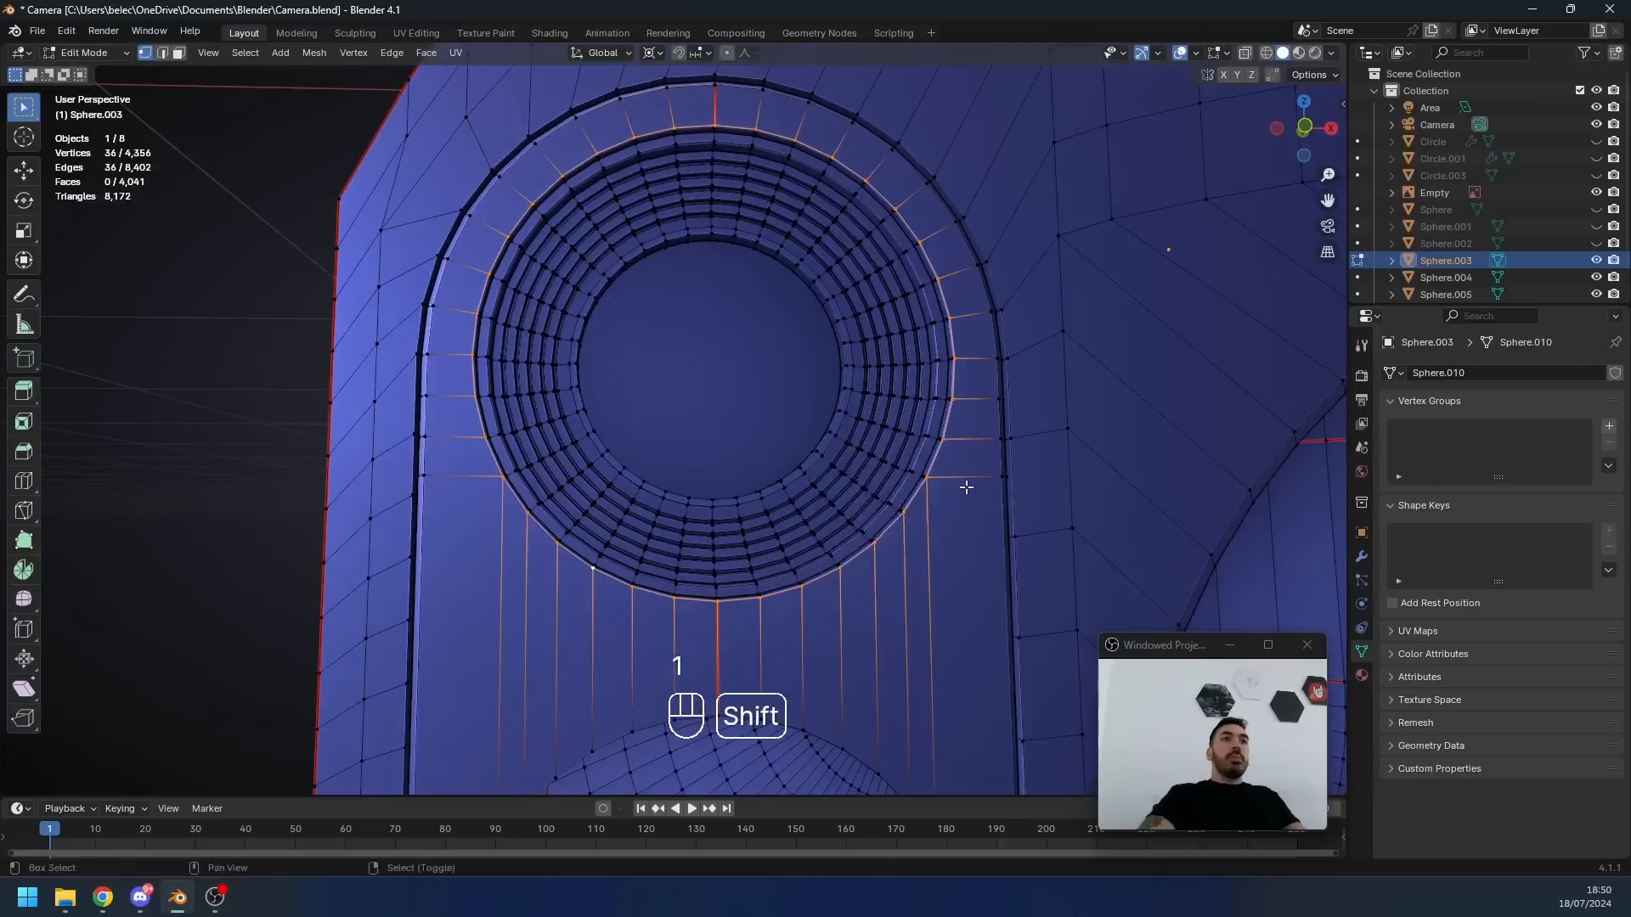
- Snap the 3D cursor to the top recess rim's centre and set the separated recess copy's origin there
key(shift+s)
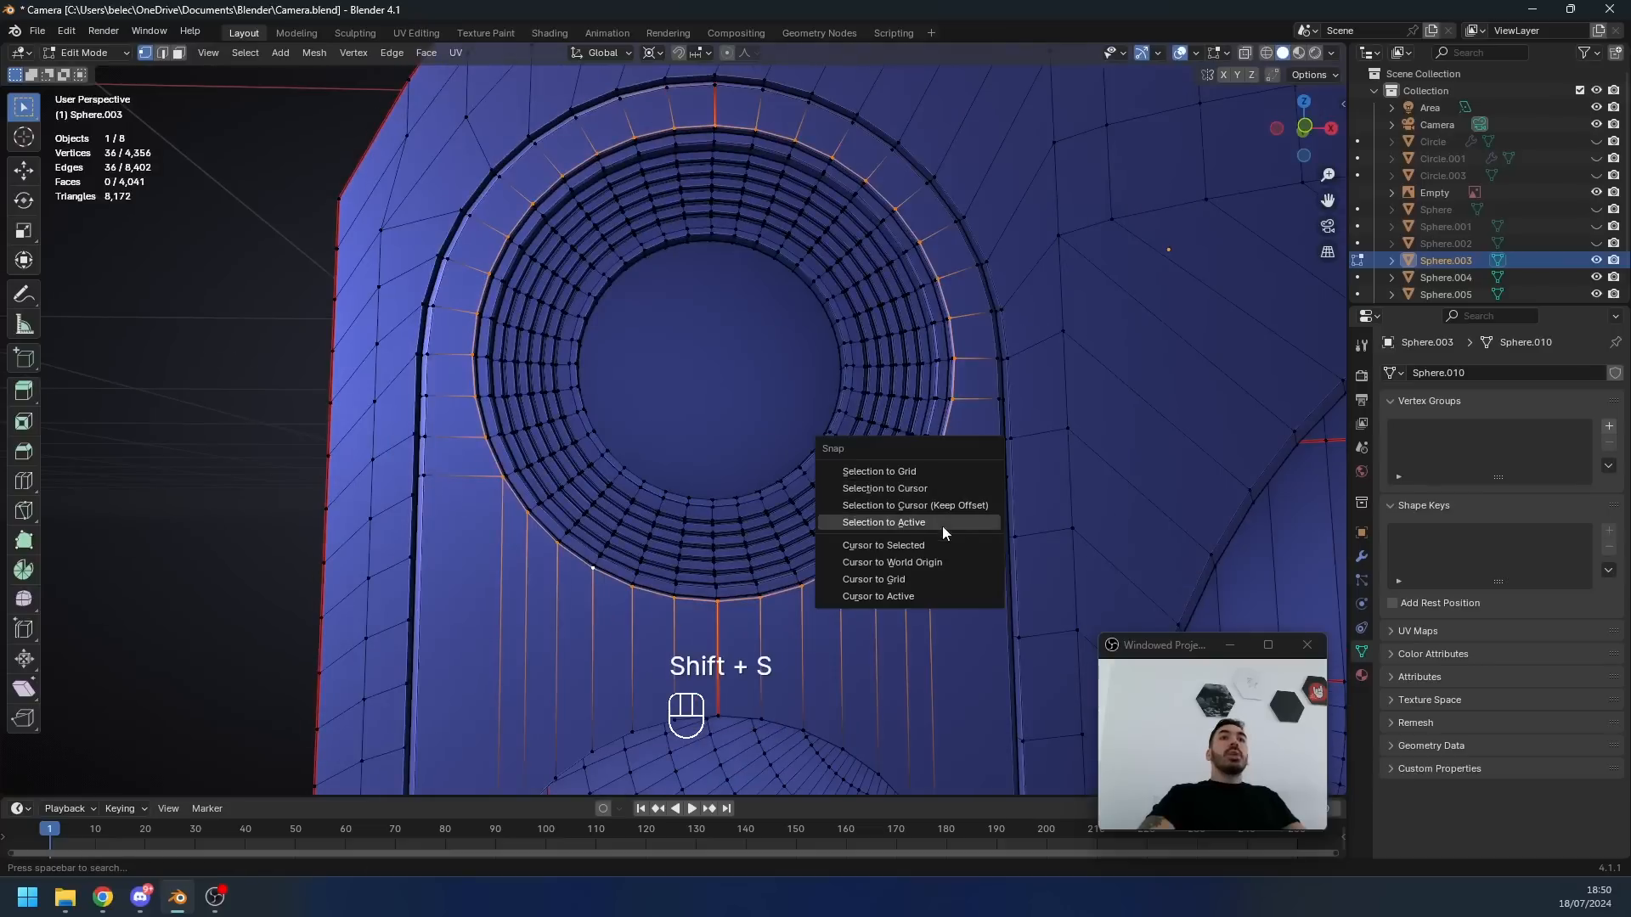
click(937, 544)
key(Tab)
right_click(847, 460)
scroll(764, 461, down, 5)
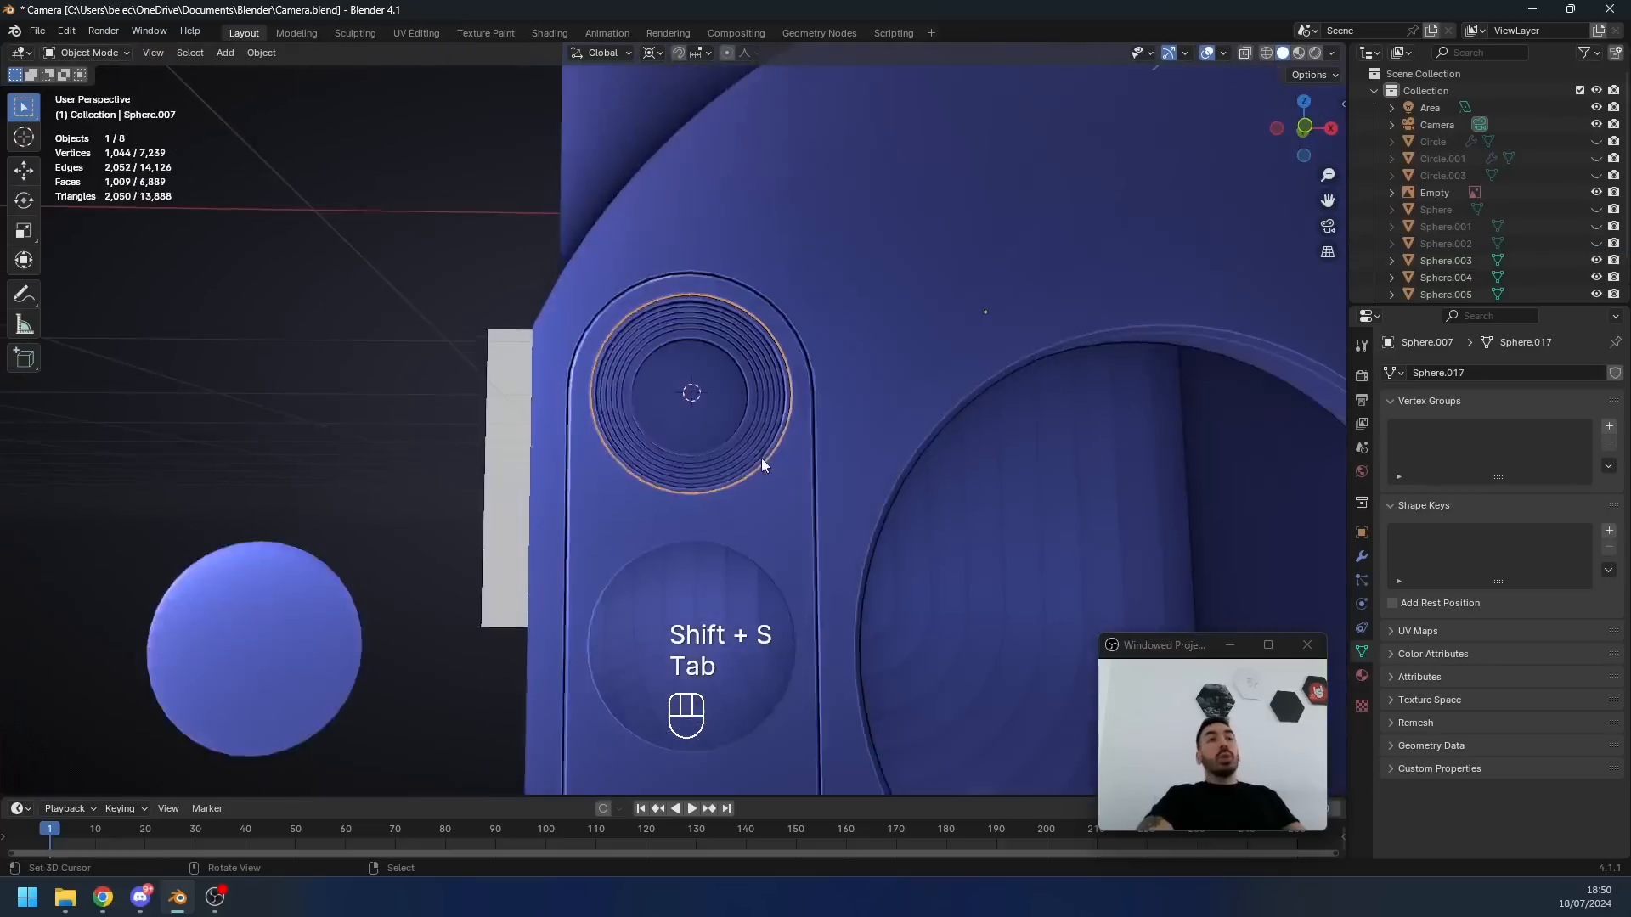
middle_drag(762, 460, 785, 481)
scroll(778, 442, up, 2)
scroll(780, 446, up, 1)
key(g)
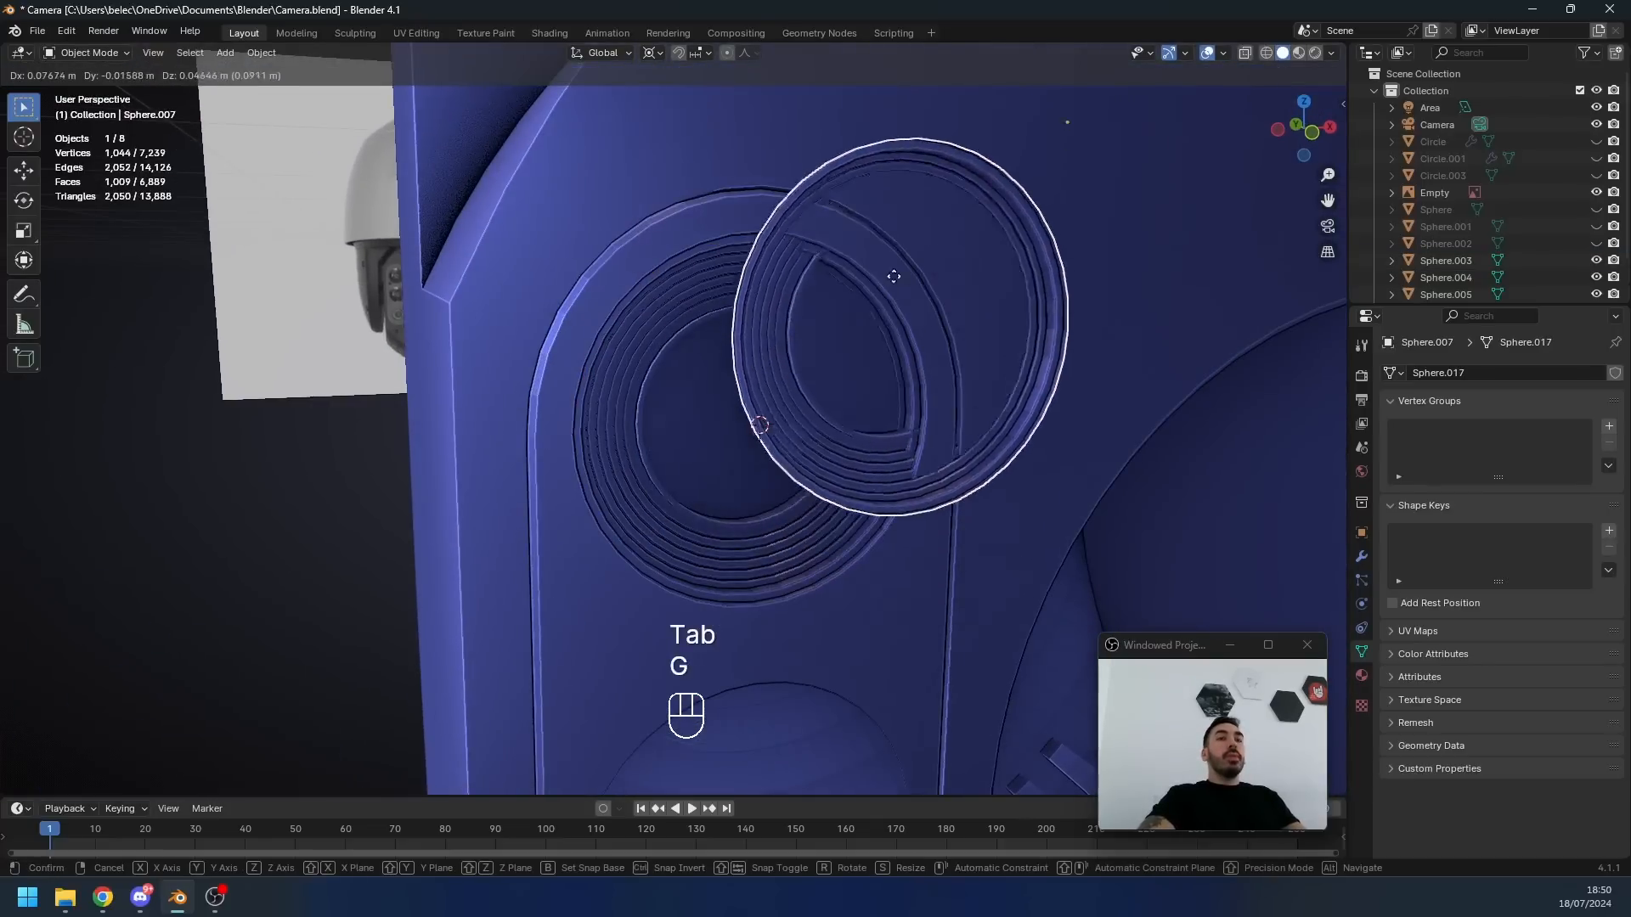
right_click(672, 257)
click(265, 52)
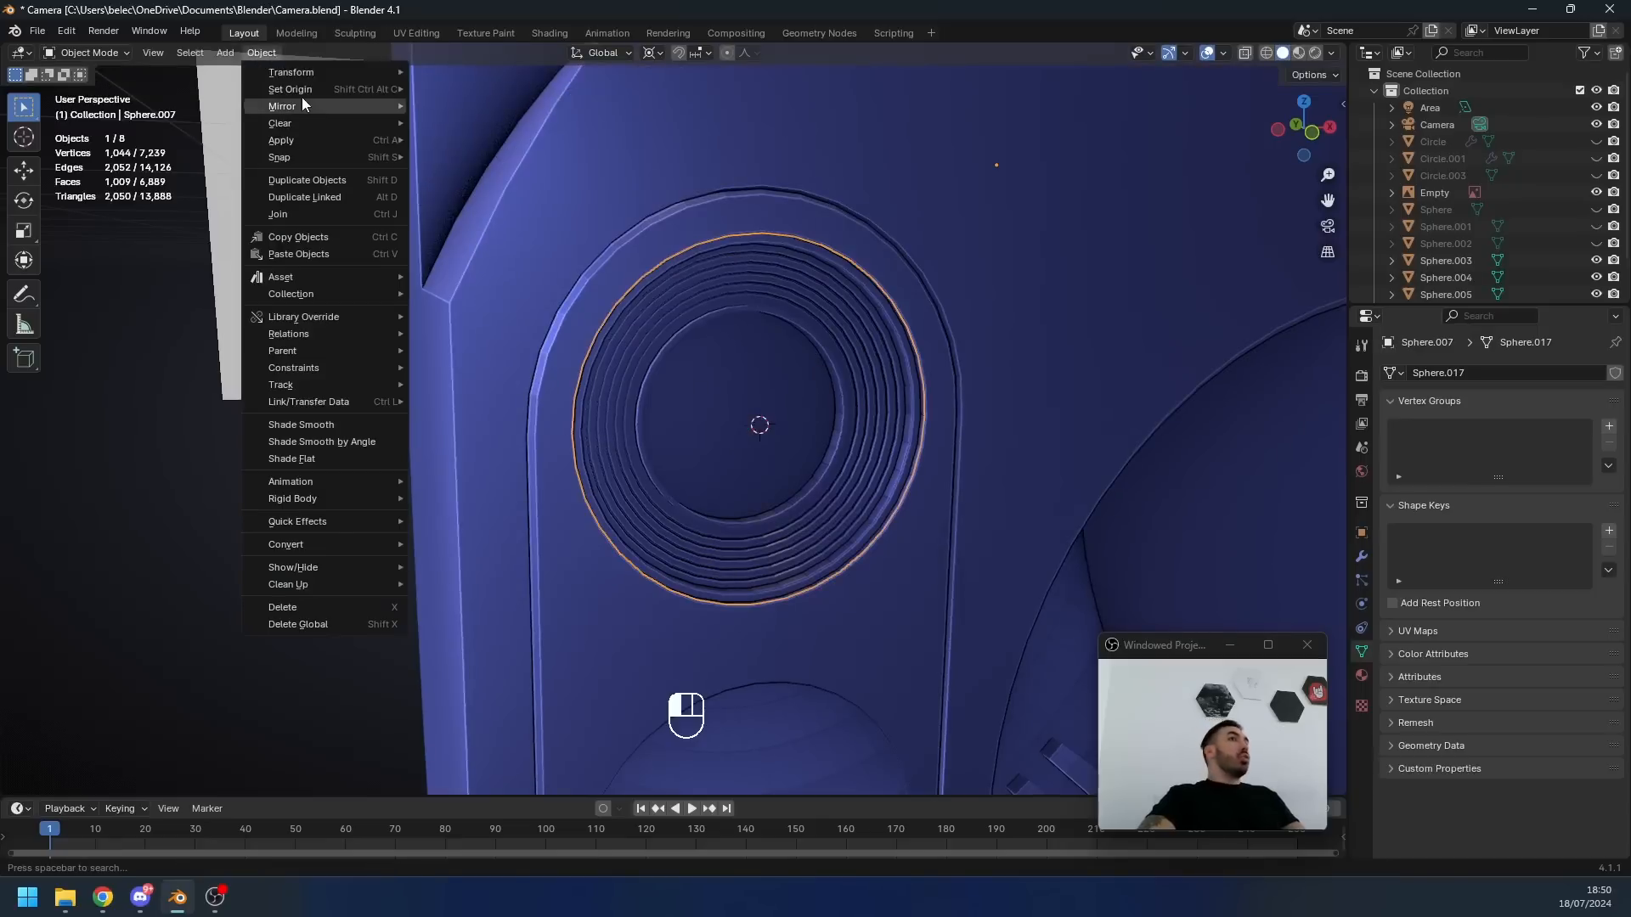
mouse_move(302, 95)
click(496, 124)
- Snap the ridged recess copy to the 3D cursor at the centre of the middle lamp hole
scroll(715, 374, down, 3)
shift+middle_drag(715, 374, 653, 135)
scroll(714, 384, up, 1)
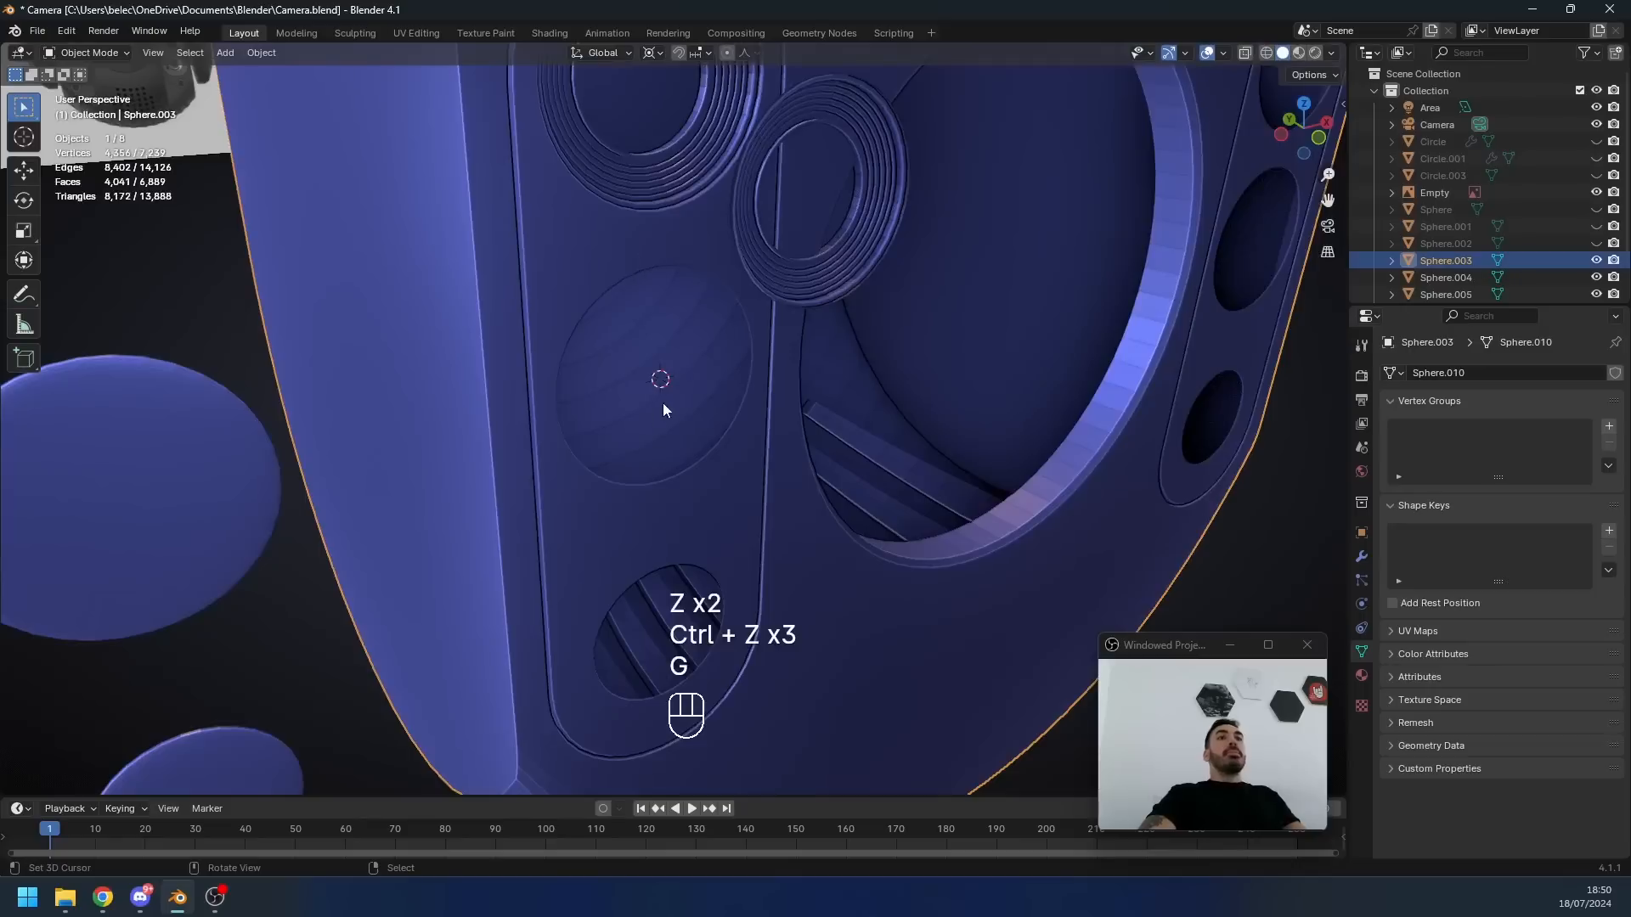
key(Tab)
key(Tab)
right_click(792, 264)
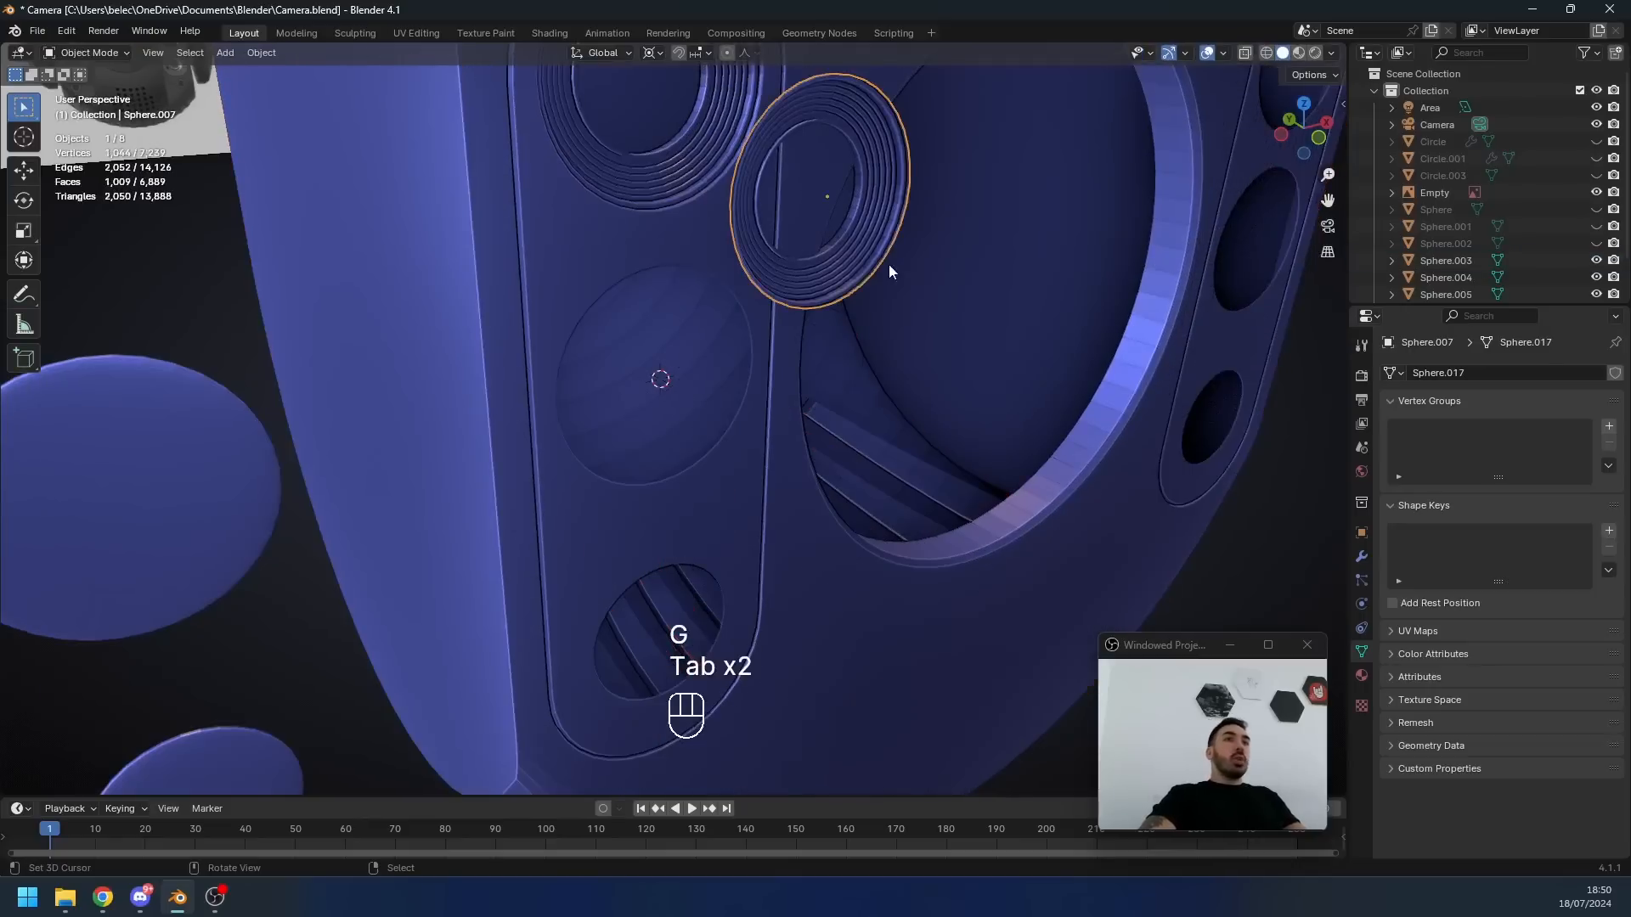
key(shift+s)
click(827, 232)
- Duplicate the ridged recess and snap the copy to the centre of the bottom lamp hole
shift+middle_drag(674, 567, 688, 453)
key(shift+s)
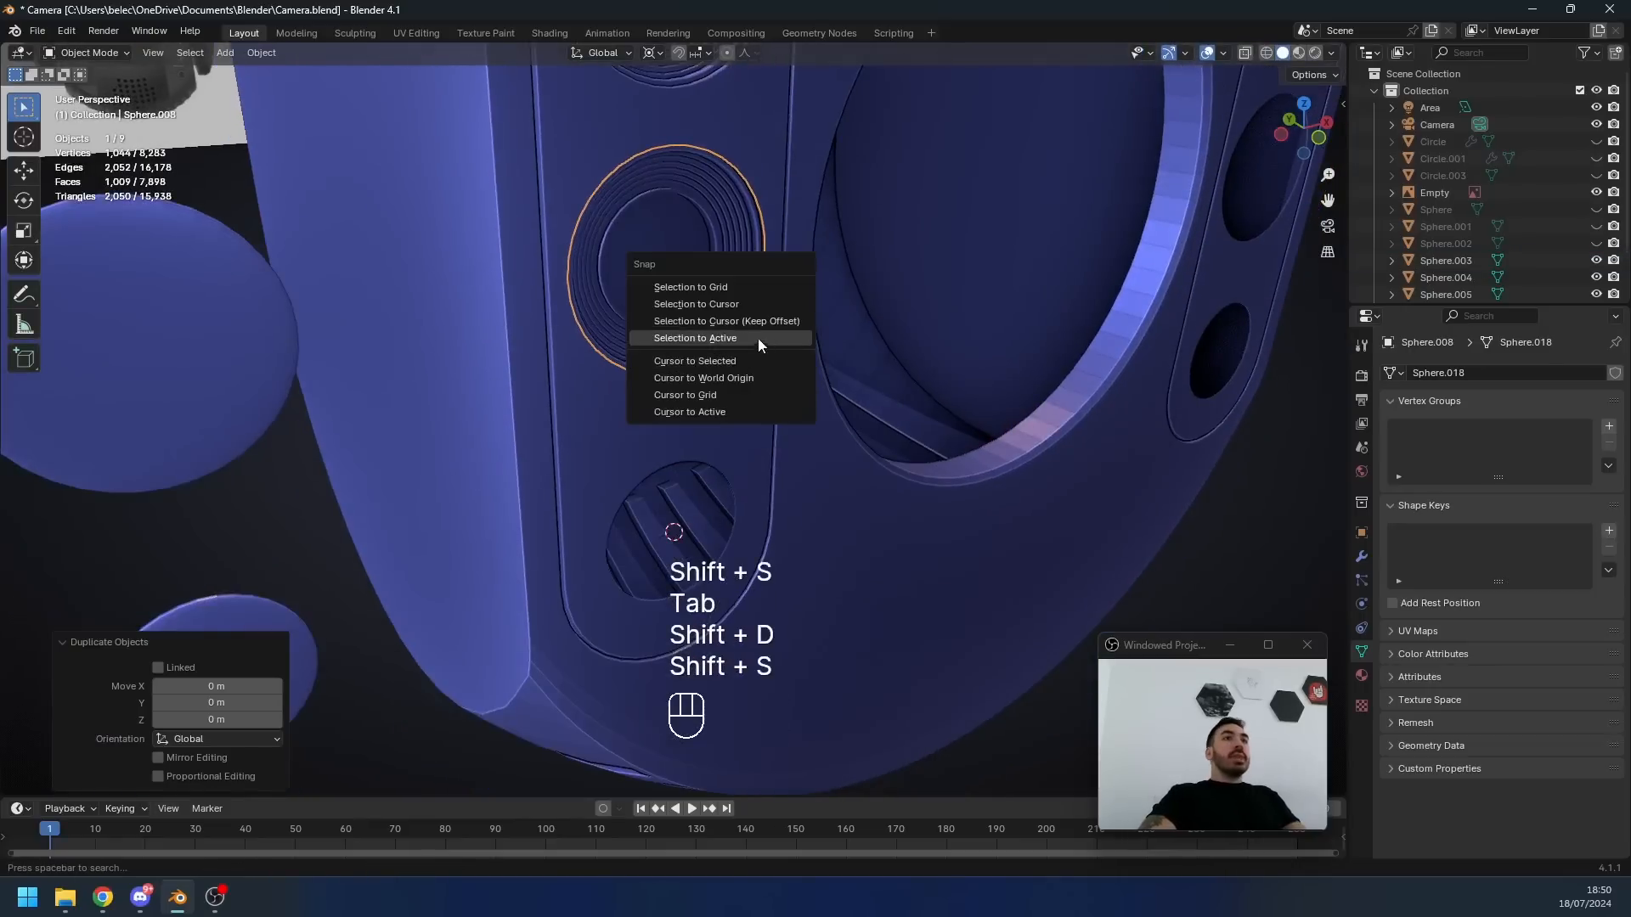
click(761, 305)
middle_drag(828, 488, 755, 385)
scroll(764, 399, up, 3)
key(Tab)
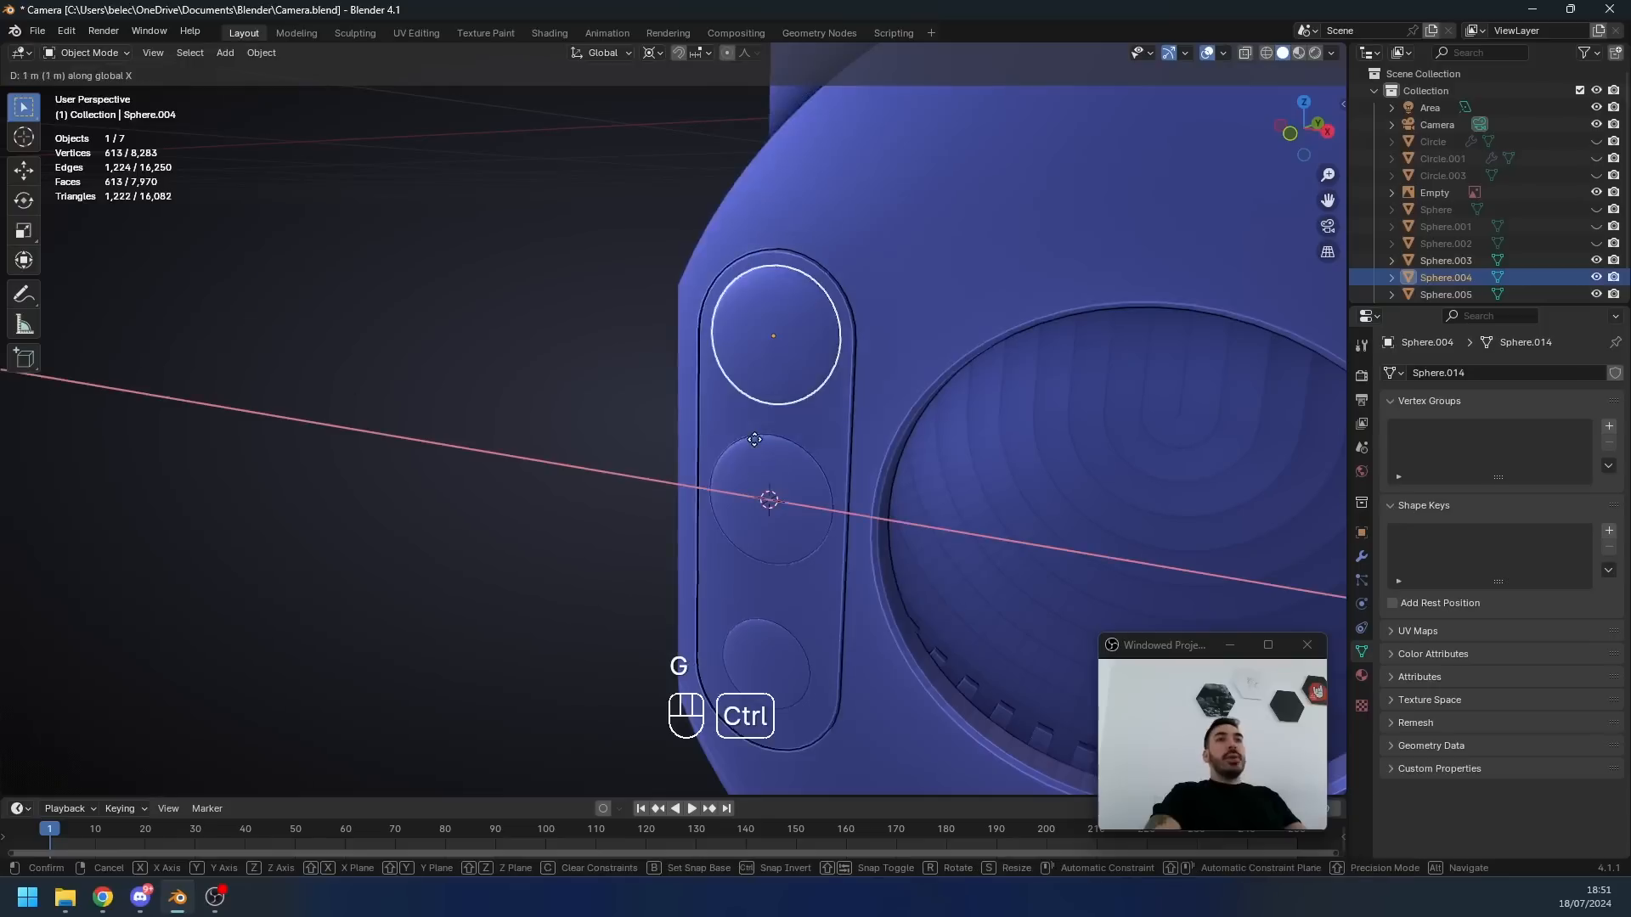
- Join the three lamp domes with the camera body and mirror a duplicate of the lamp panel with an X scale of -1
shift+click(832, 501)
shift+click(808, 667)
key(ctrl+j)
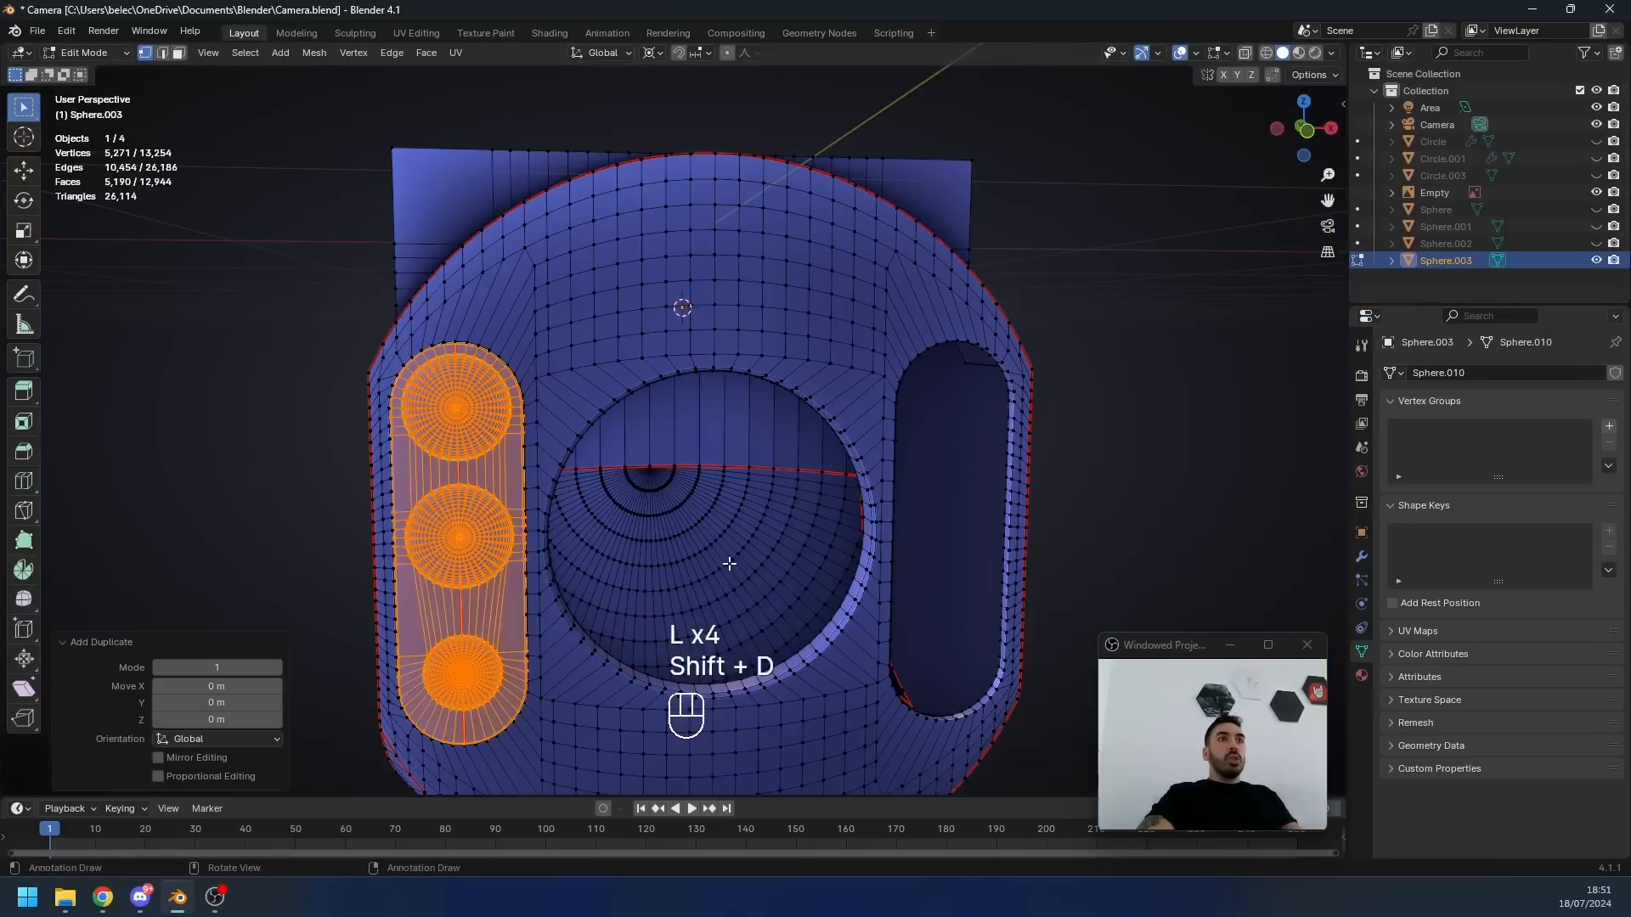
text(sx-1)
key(Return)
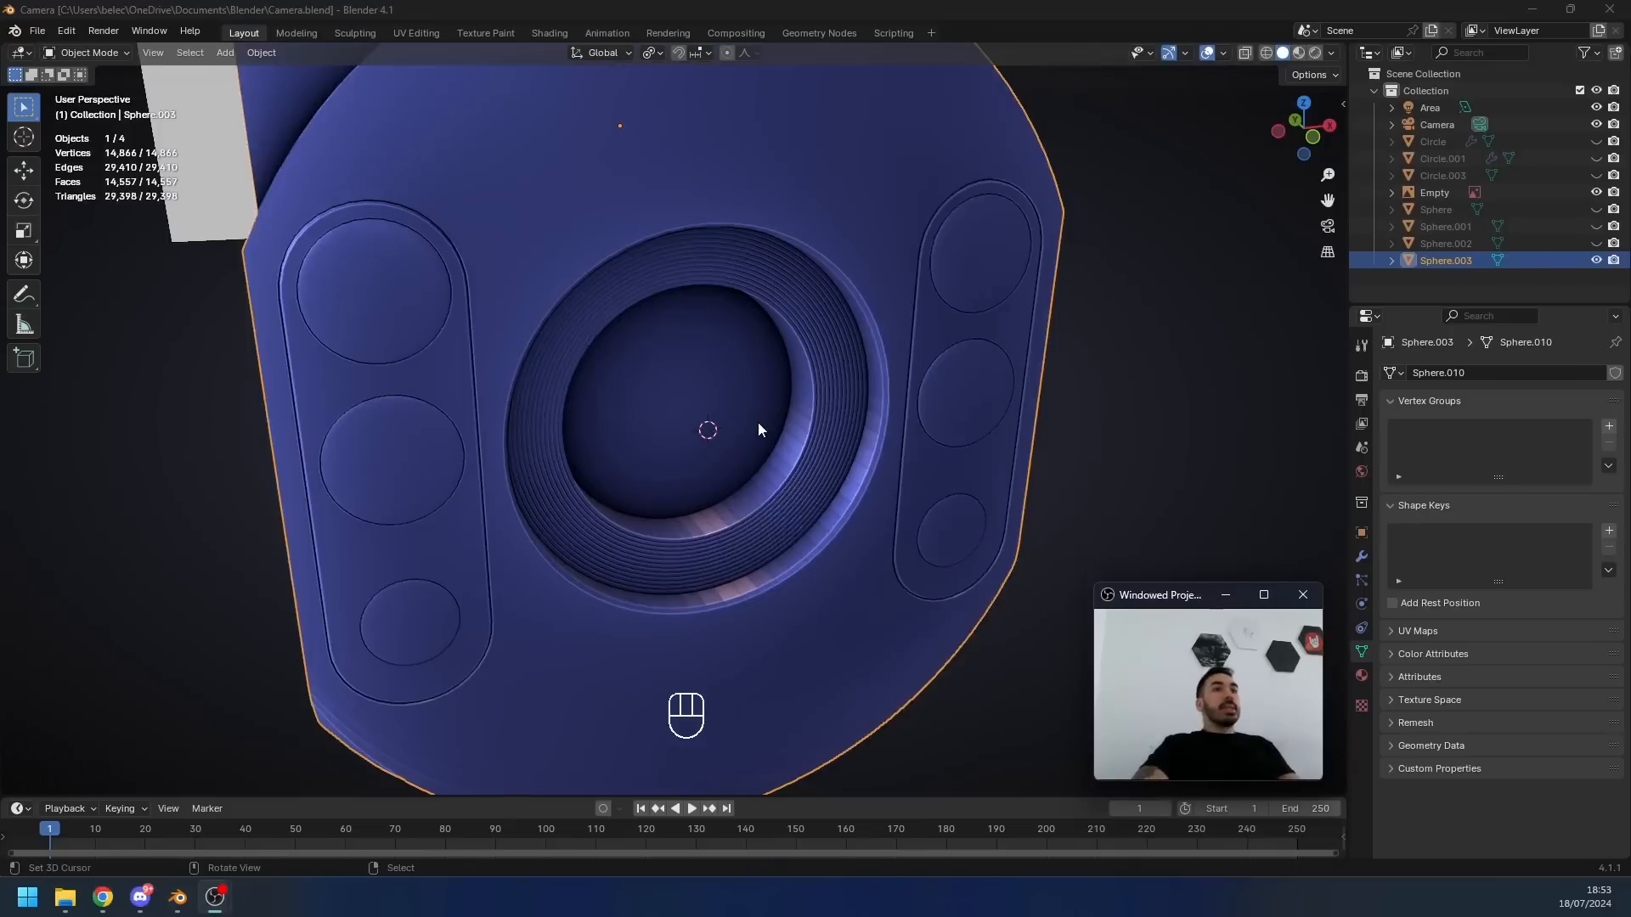
- Add a UV sphere with 62 segments at the 3D cursor as the central lens cover and start scaling its mesh
middle_drag(789, 415, 798, 415)
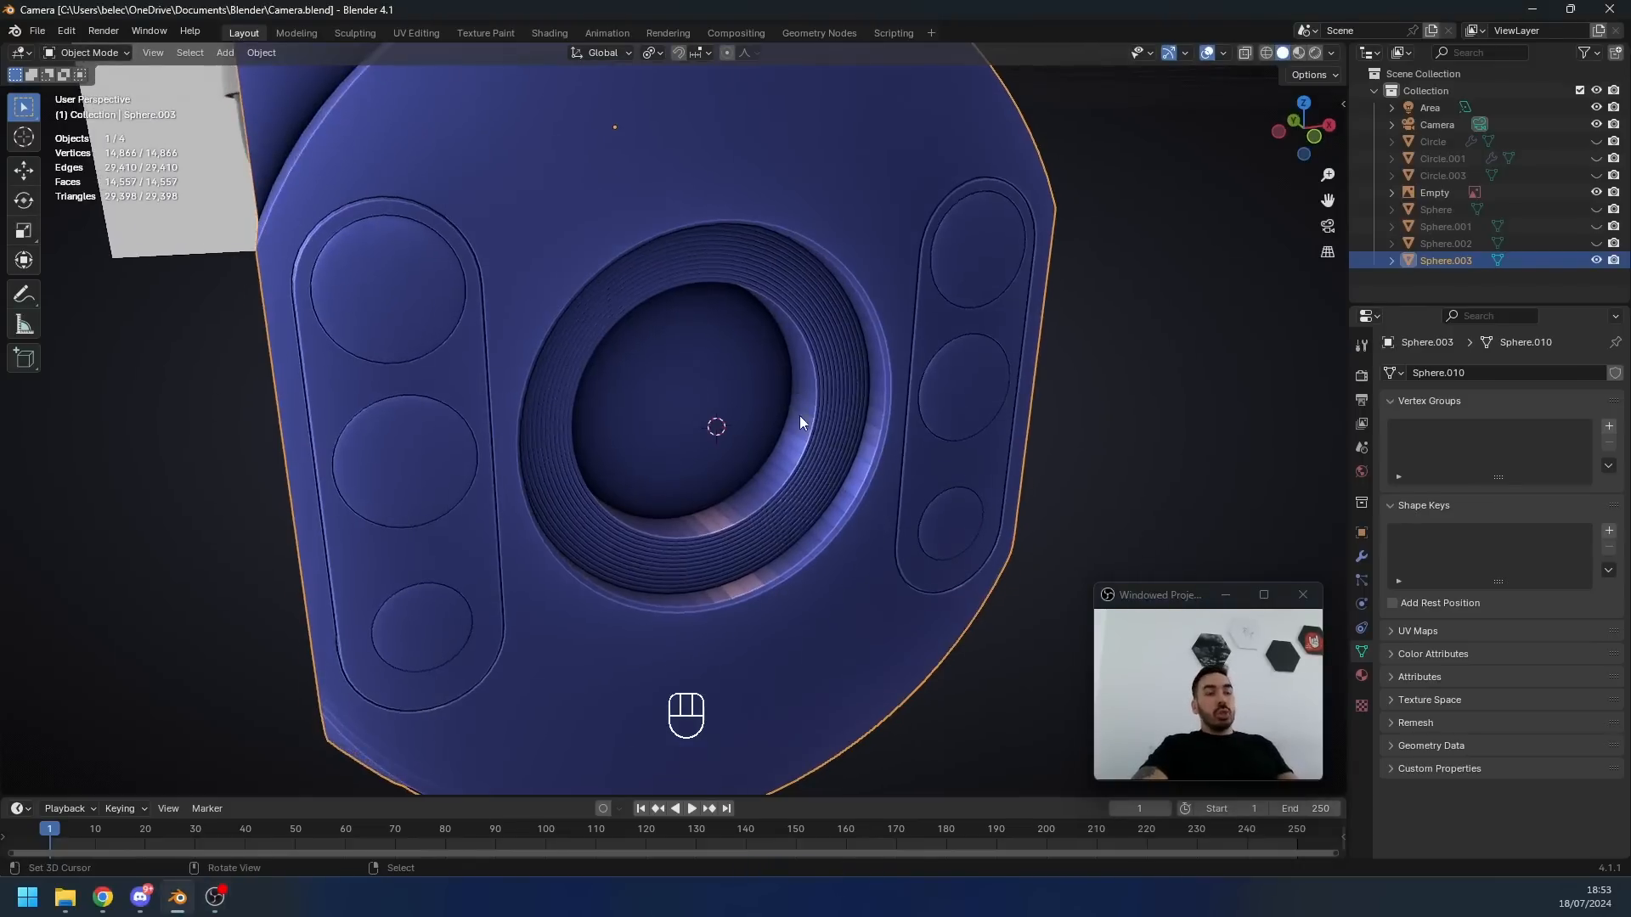
key(Tab)
key(2)
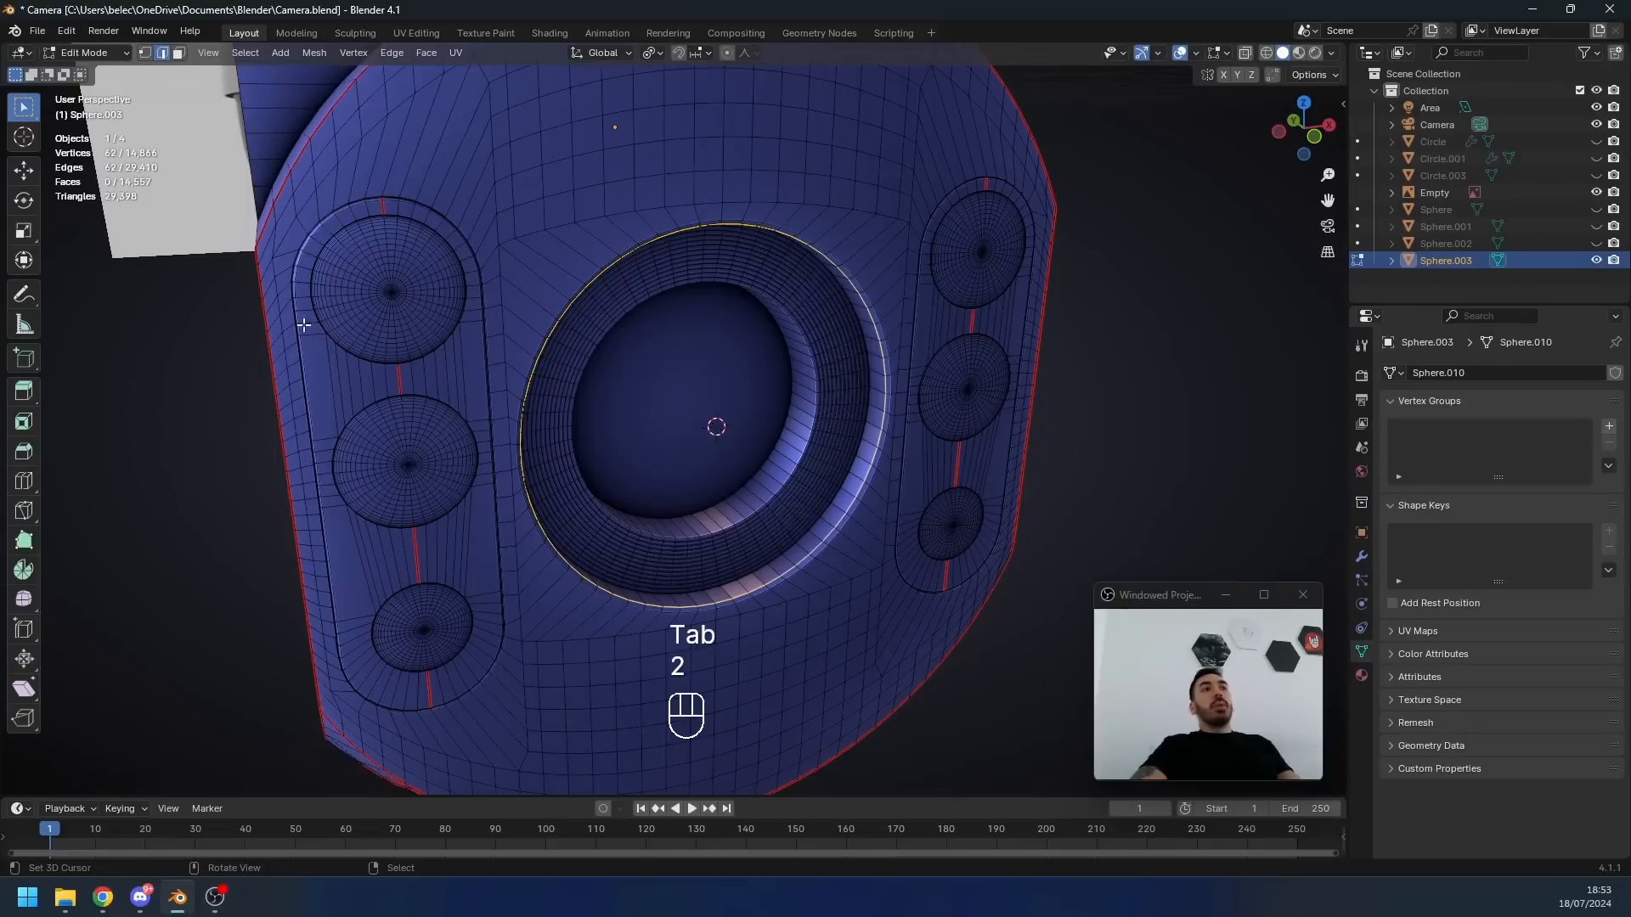
key(Tab)
key(shift+a)
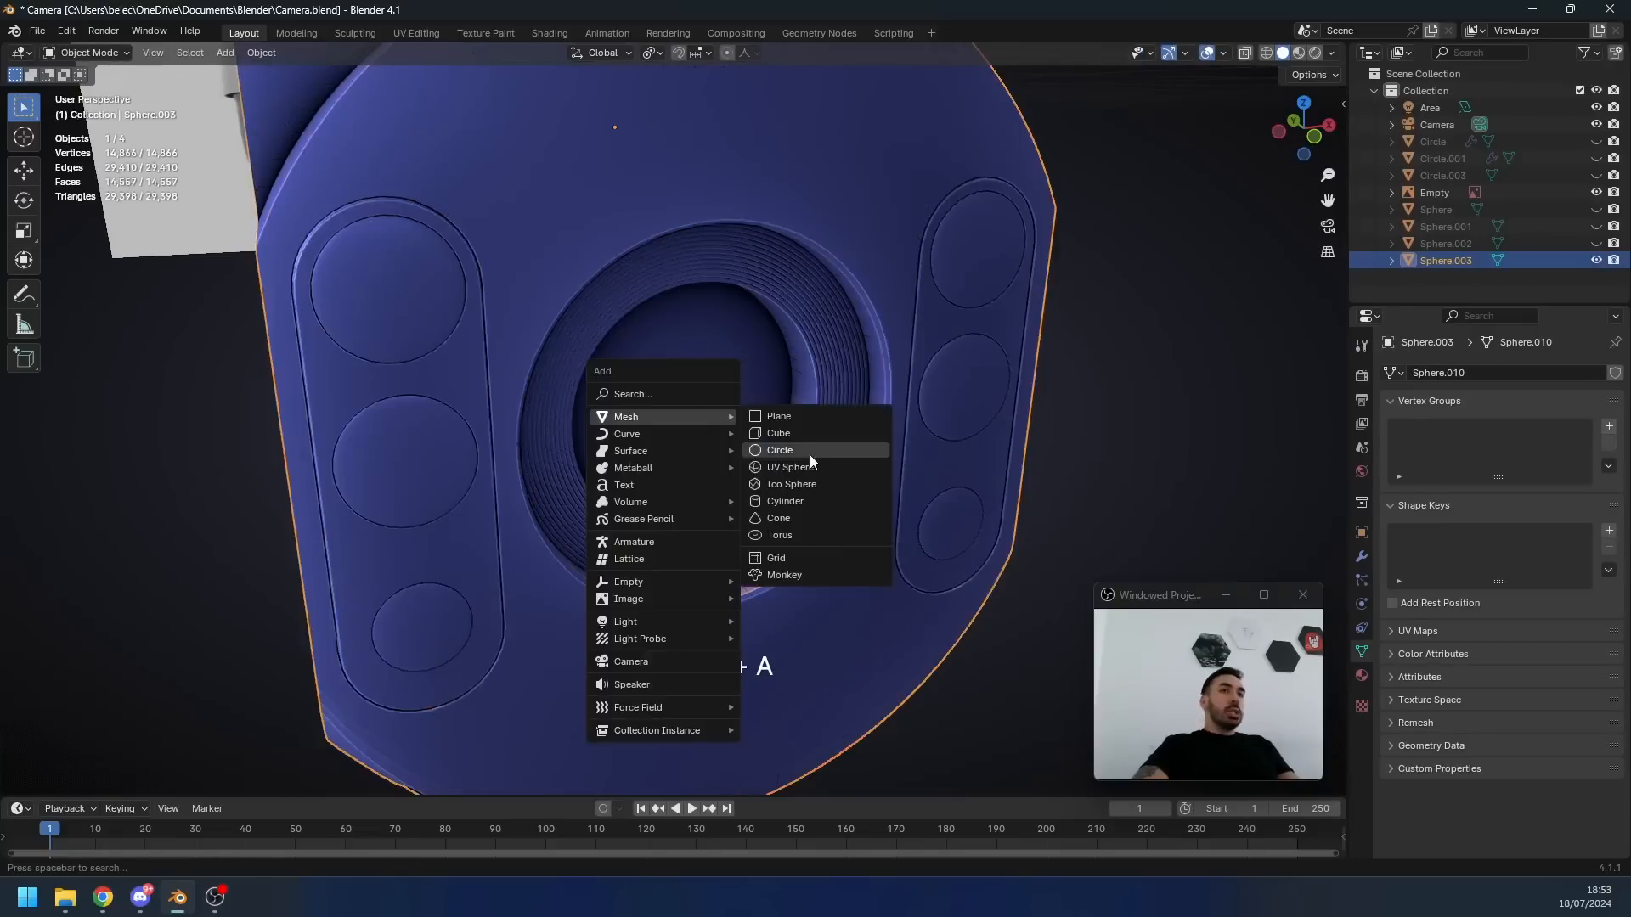
click(806, 459)
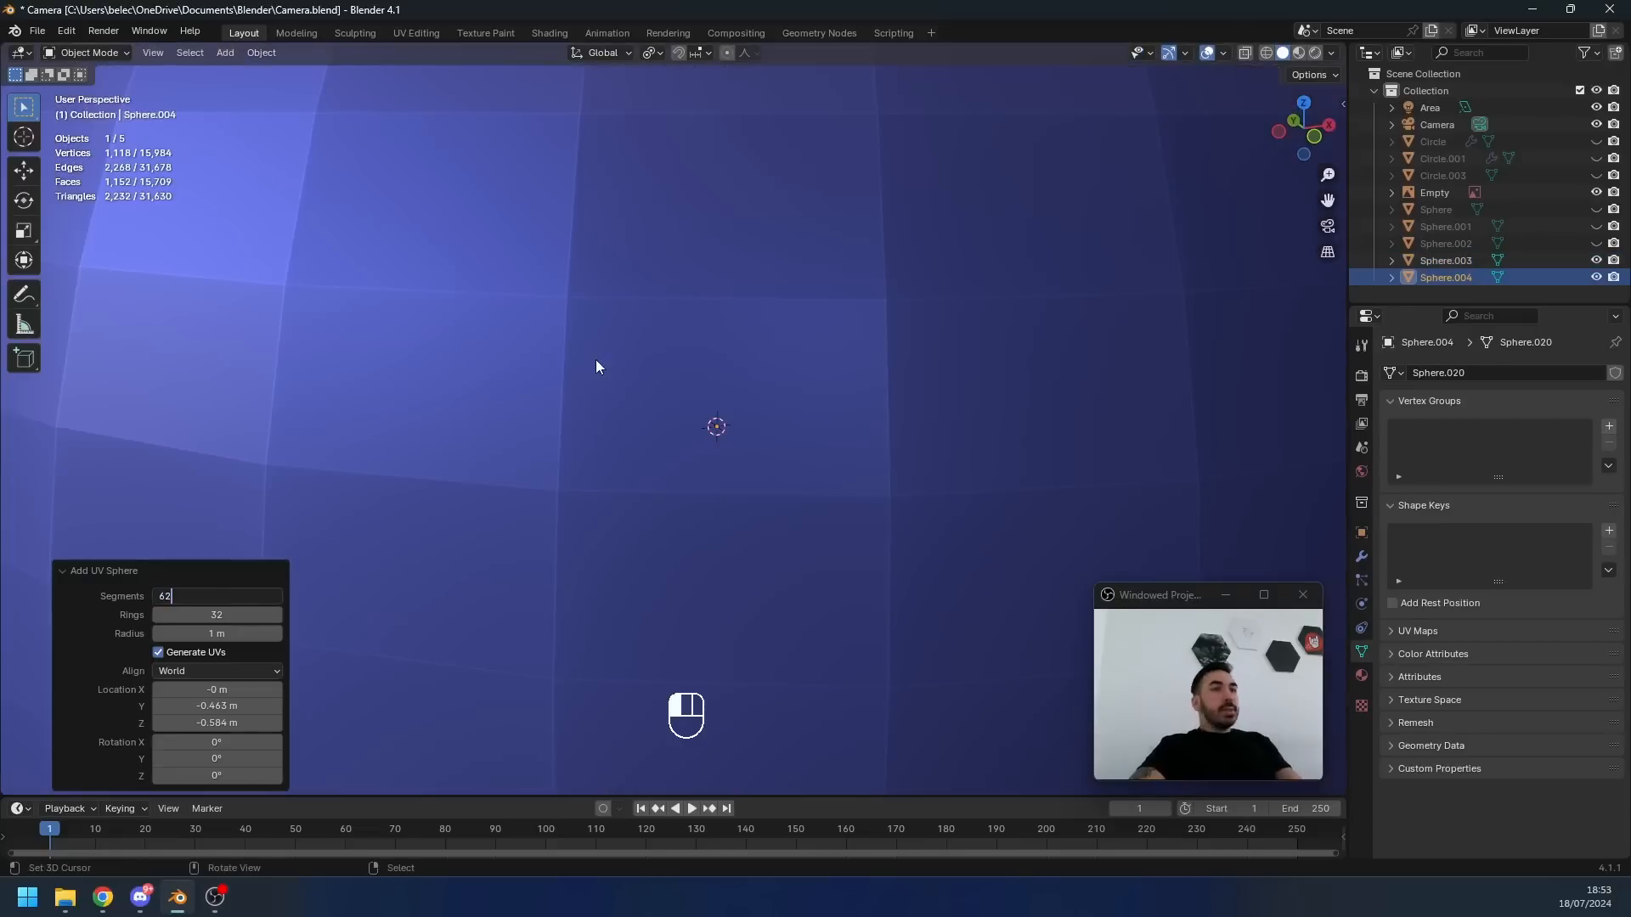
key(Tab)
key(1)
key(s)
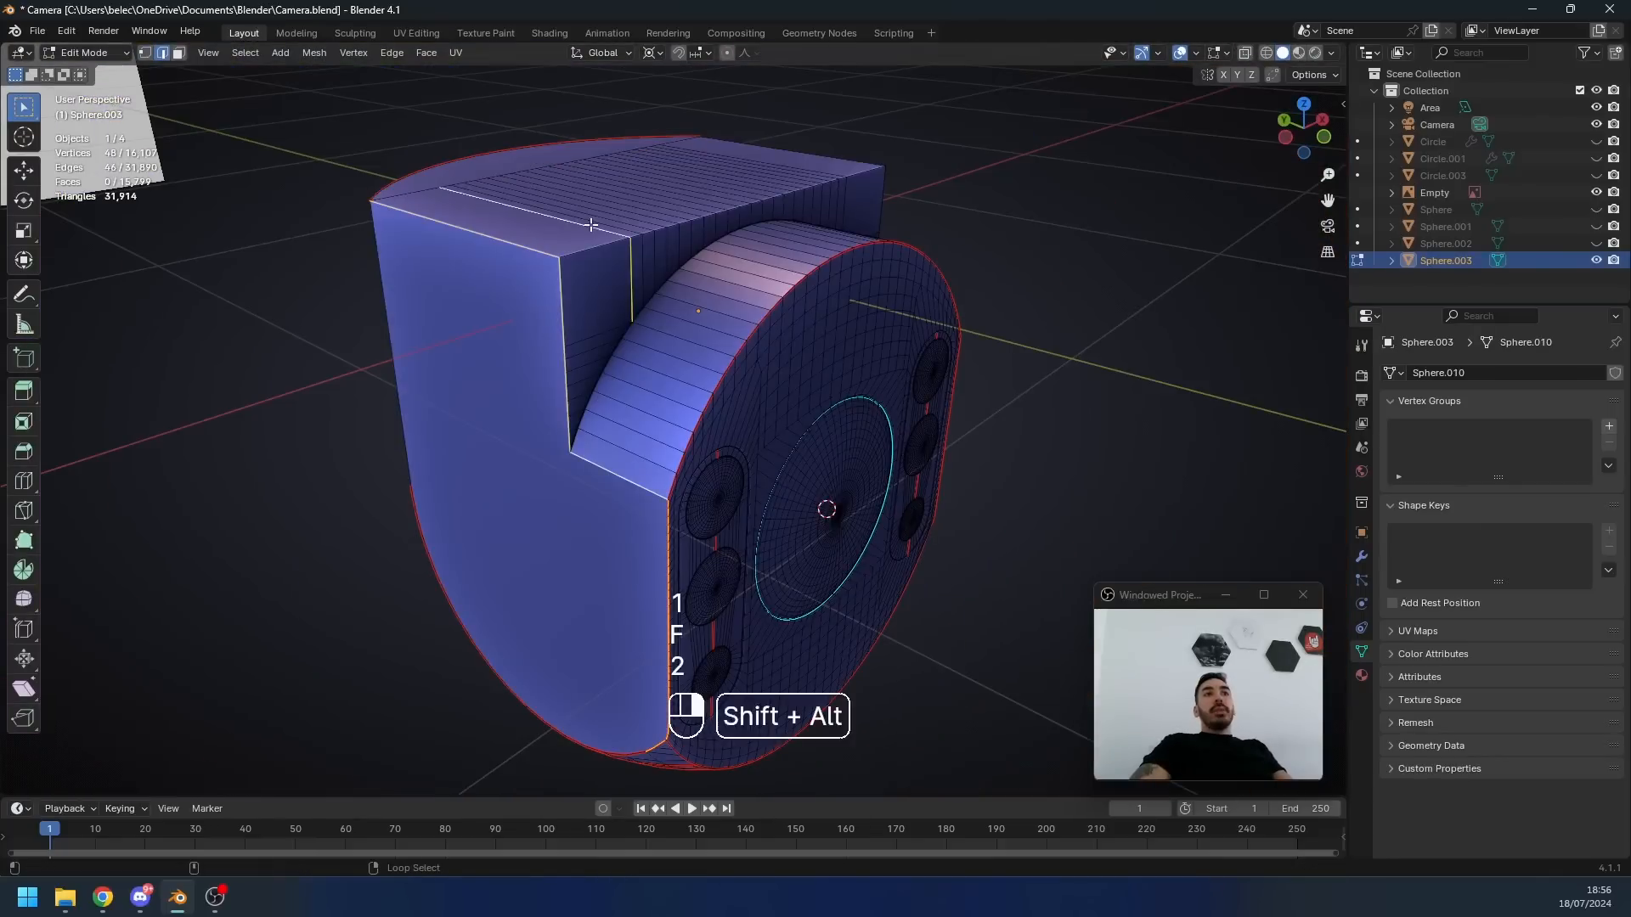
- Bevel the body's outer edges around the side panel and front by 0.00364 m with 2 segments and shape 1.000
key(ctrl+z)
alt+shift+right_click(593, 244)
alt+shift+right_click(613, 326)
key(z)
alt+shift+right_click(632, 328)
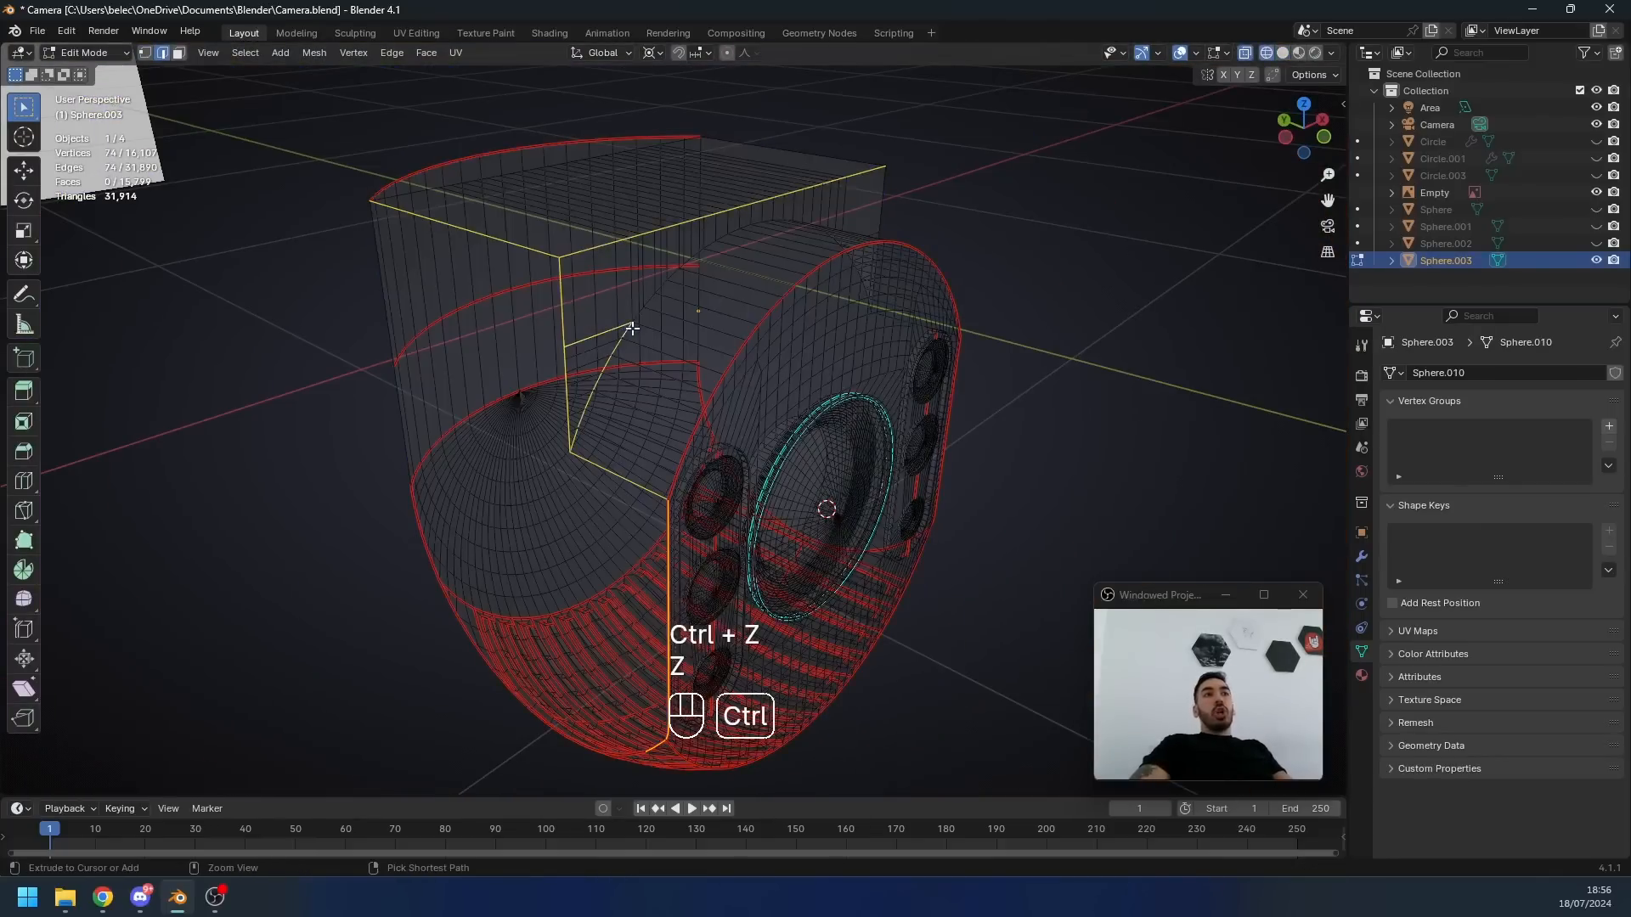
key(ctrl+z)
key(ctrl+z)
alt+shift+right_click(630, 328)
key(z)
alt+shift+right_click(739, 353)
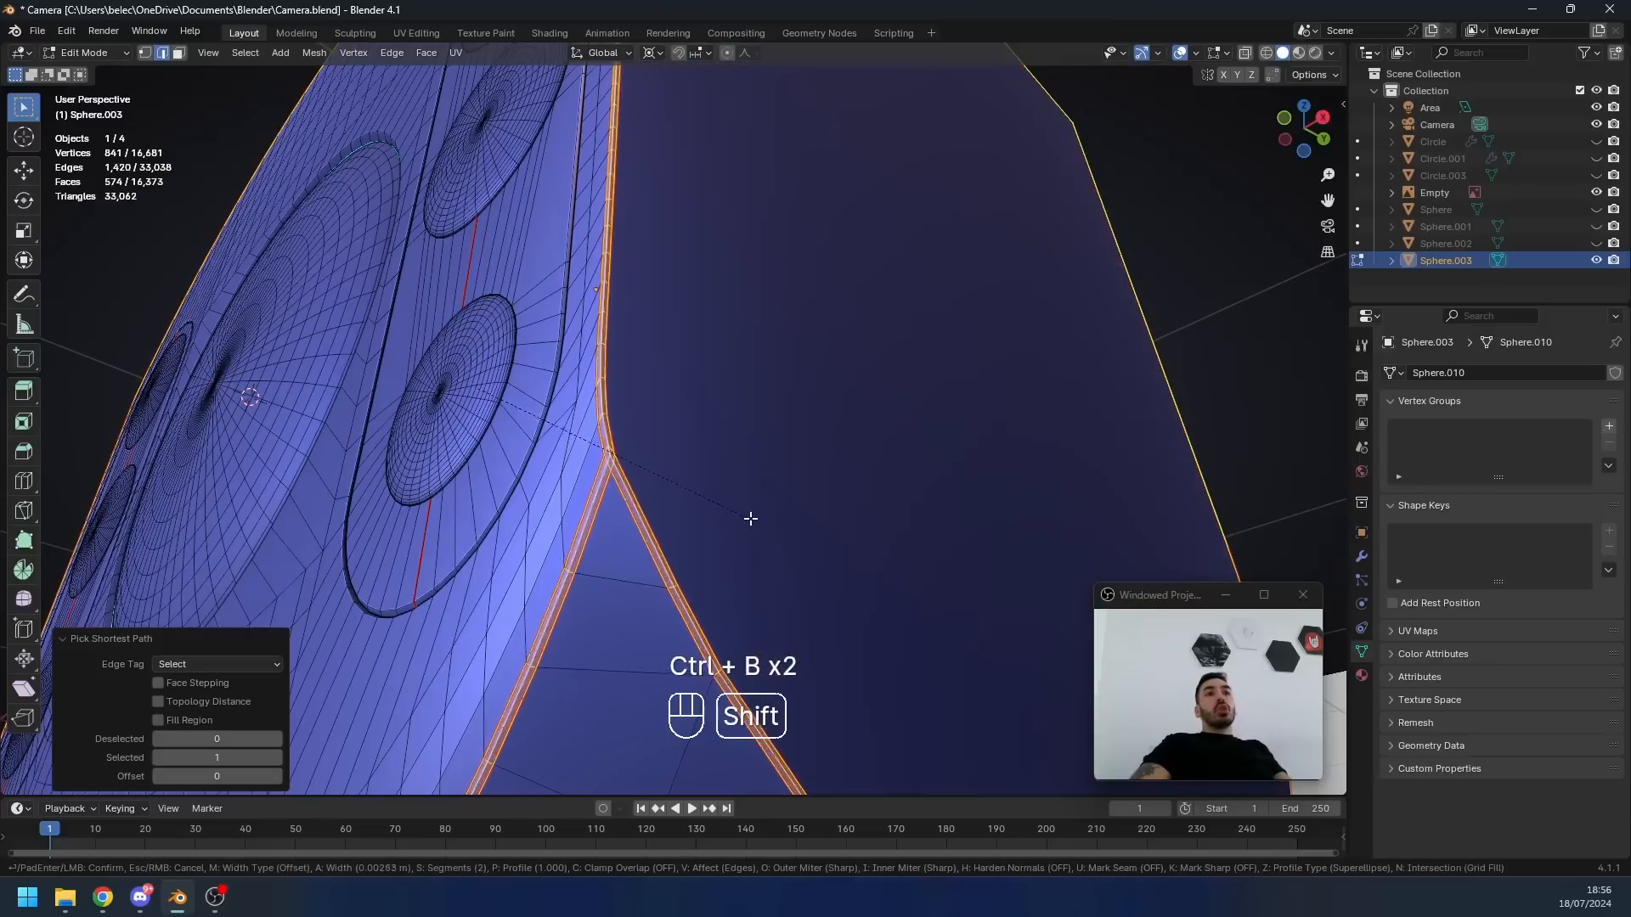
click(757, 514)
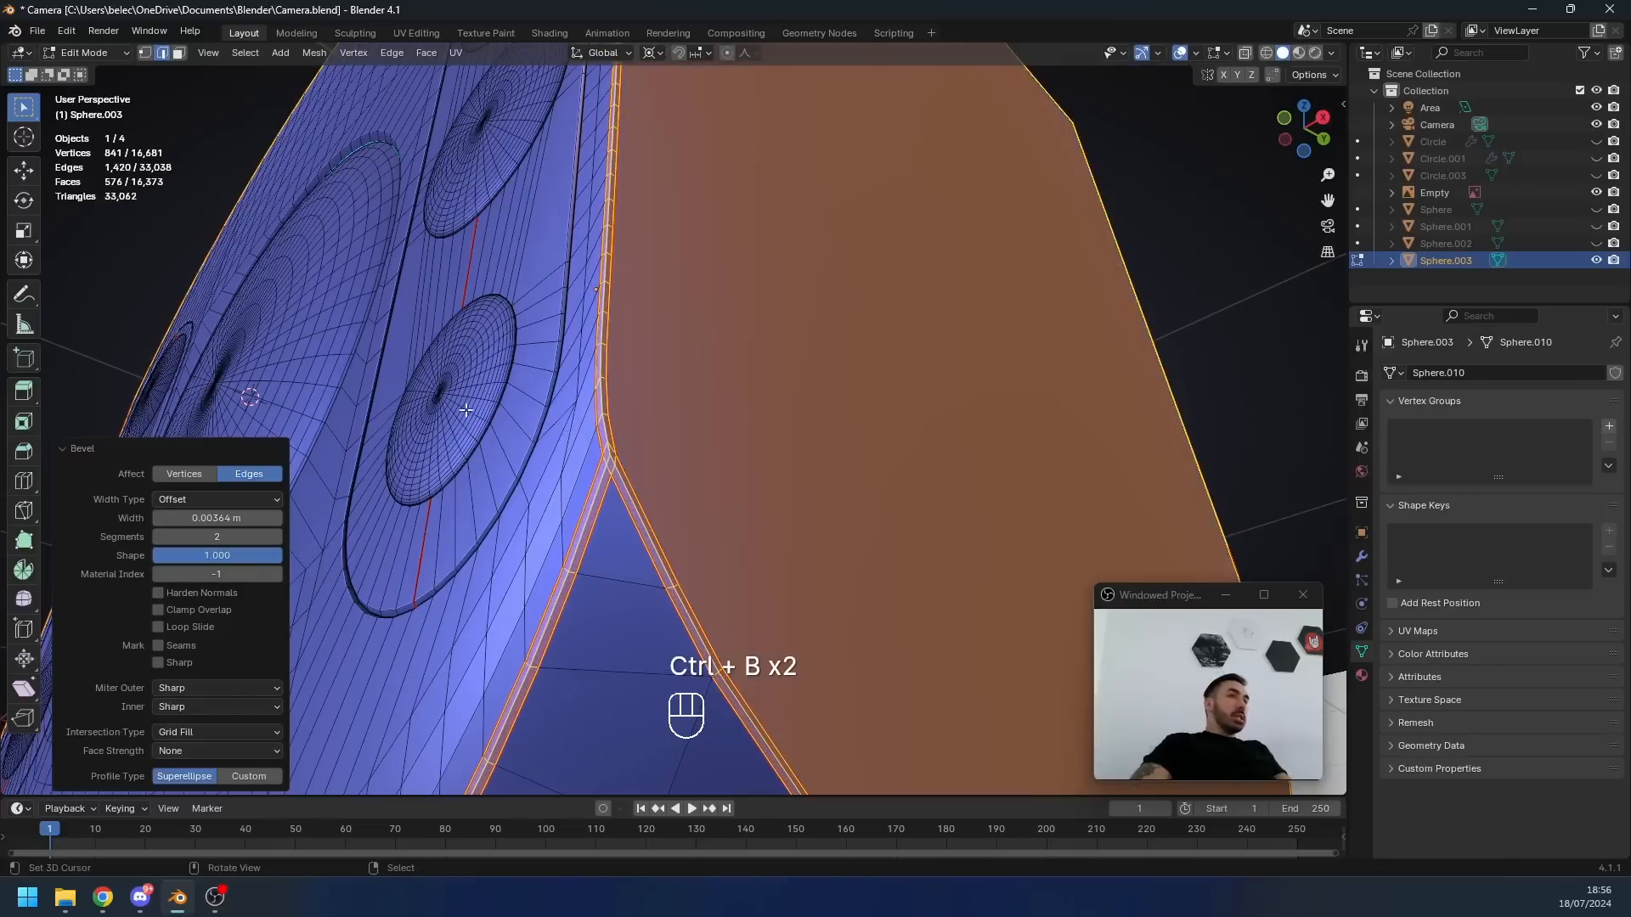
middle_drag(465, 410, 203, 538)
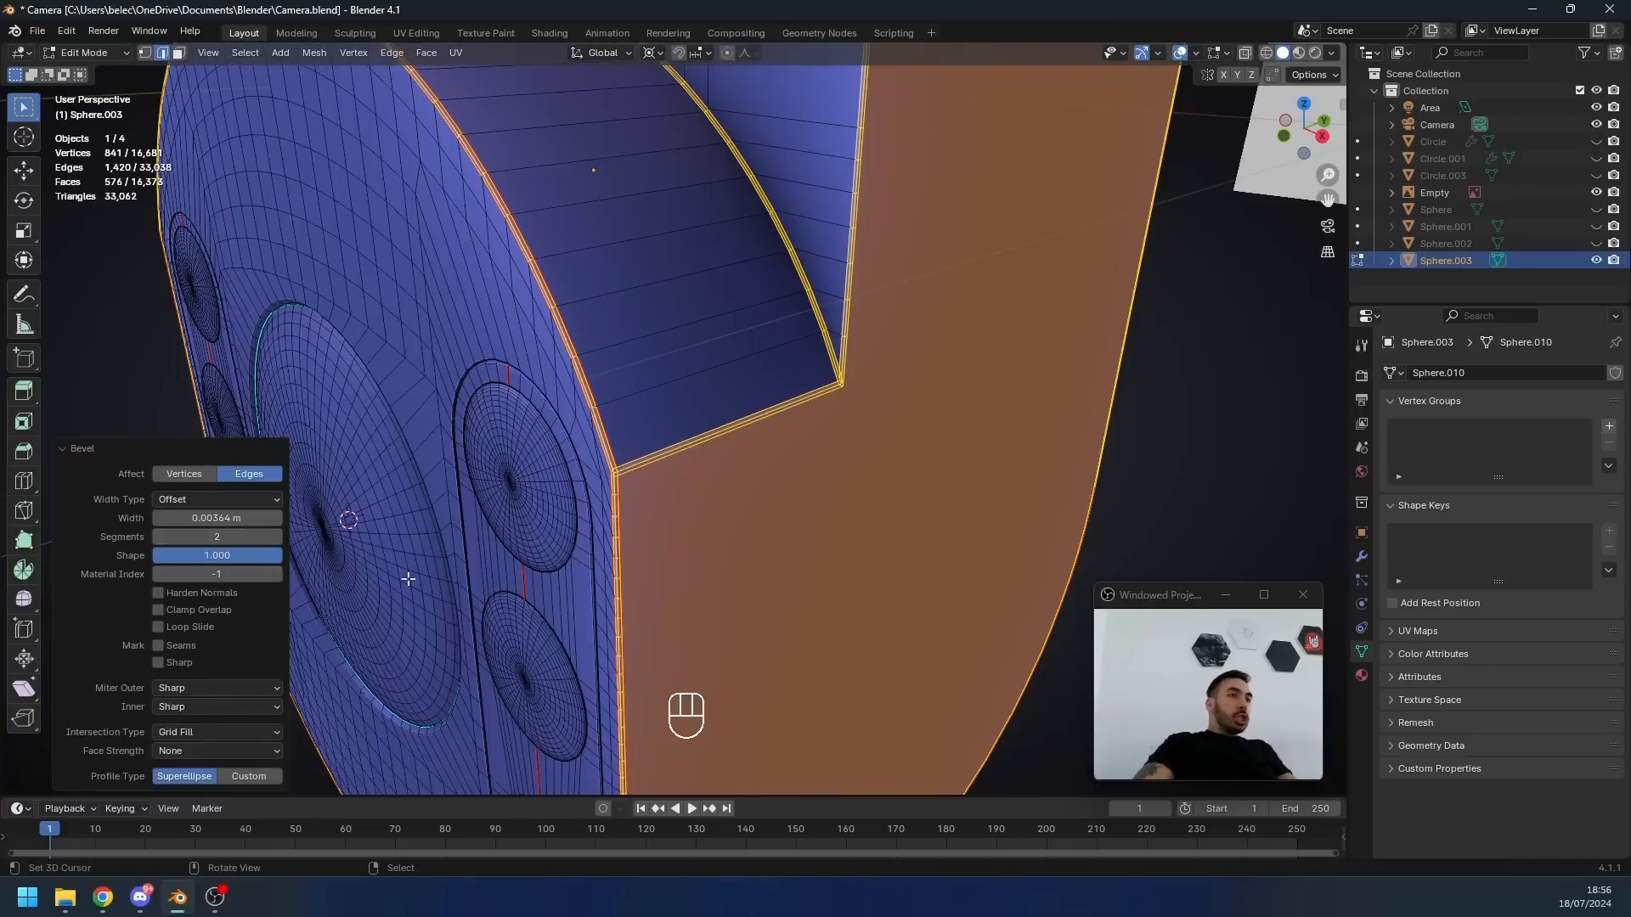
middle_drag(735, 362, 826, 311)
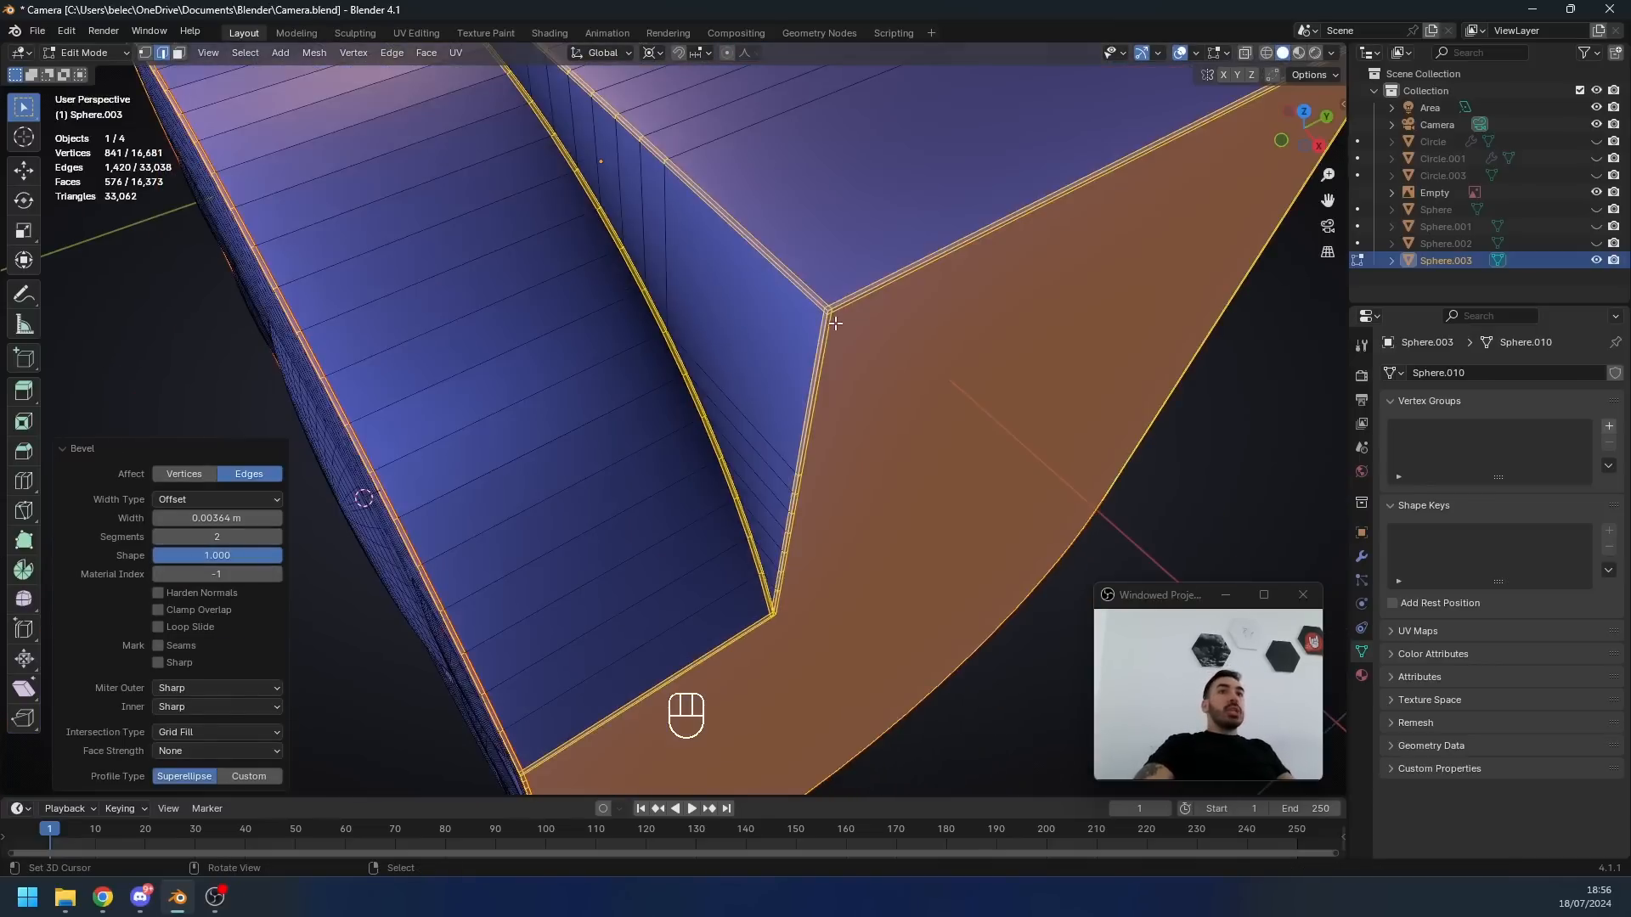
- Check the bevelled body corners, save the file and shade the camera body smooth with sharp edges kept
key(Tab)
scroll(816, 338, up, 2)
key(Tab)
key(1)
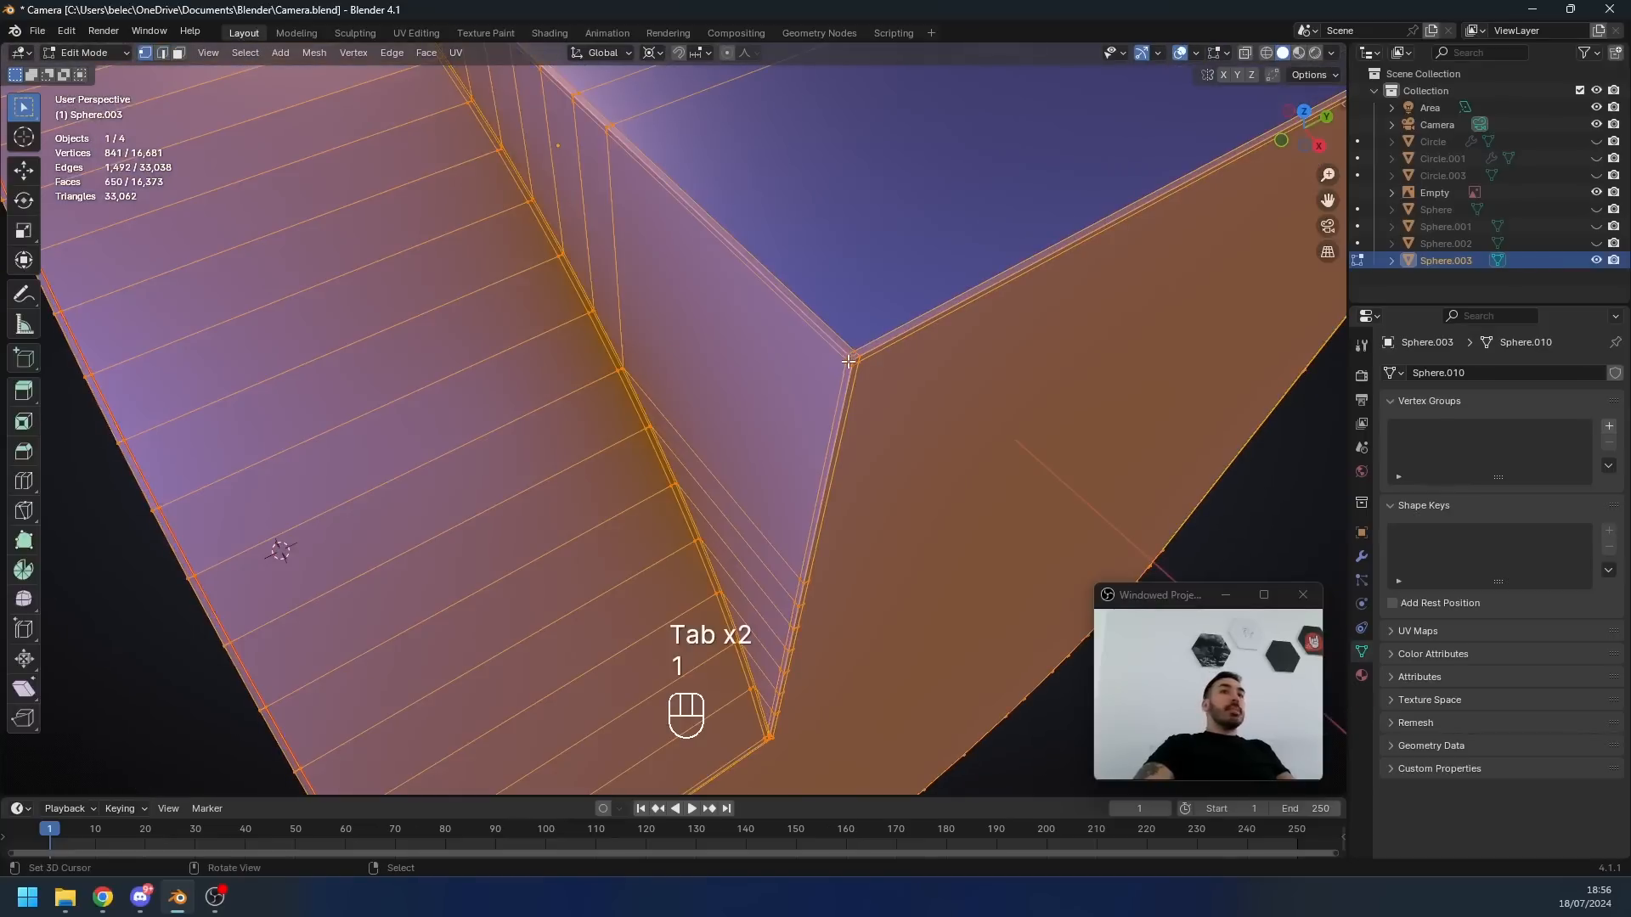
key(Tab)
scroll(507, 287, down, 3)
key(ctrl+s)
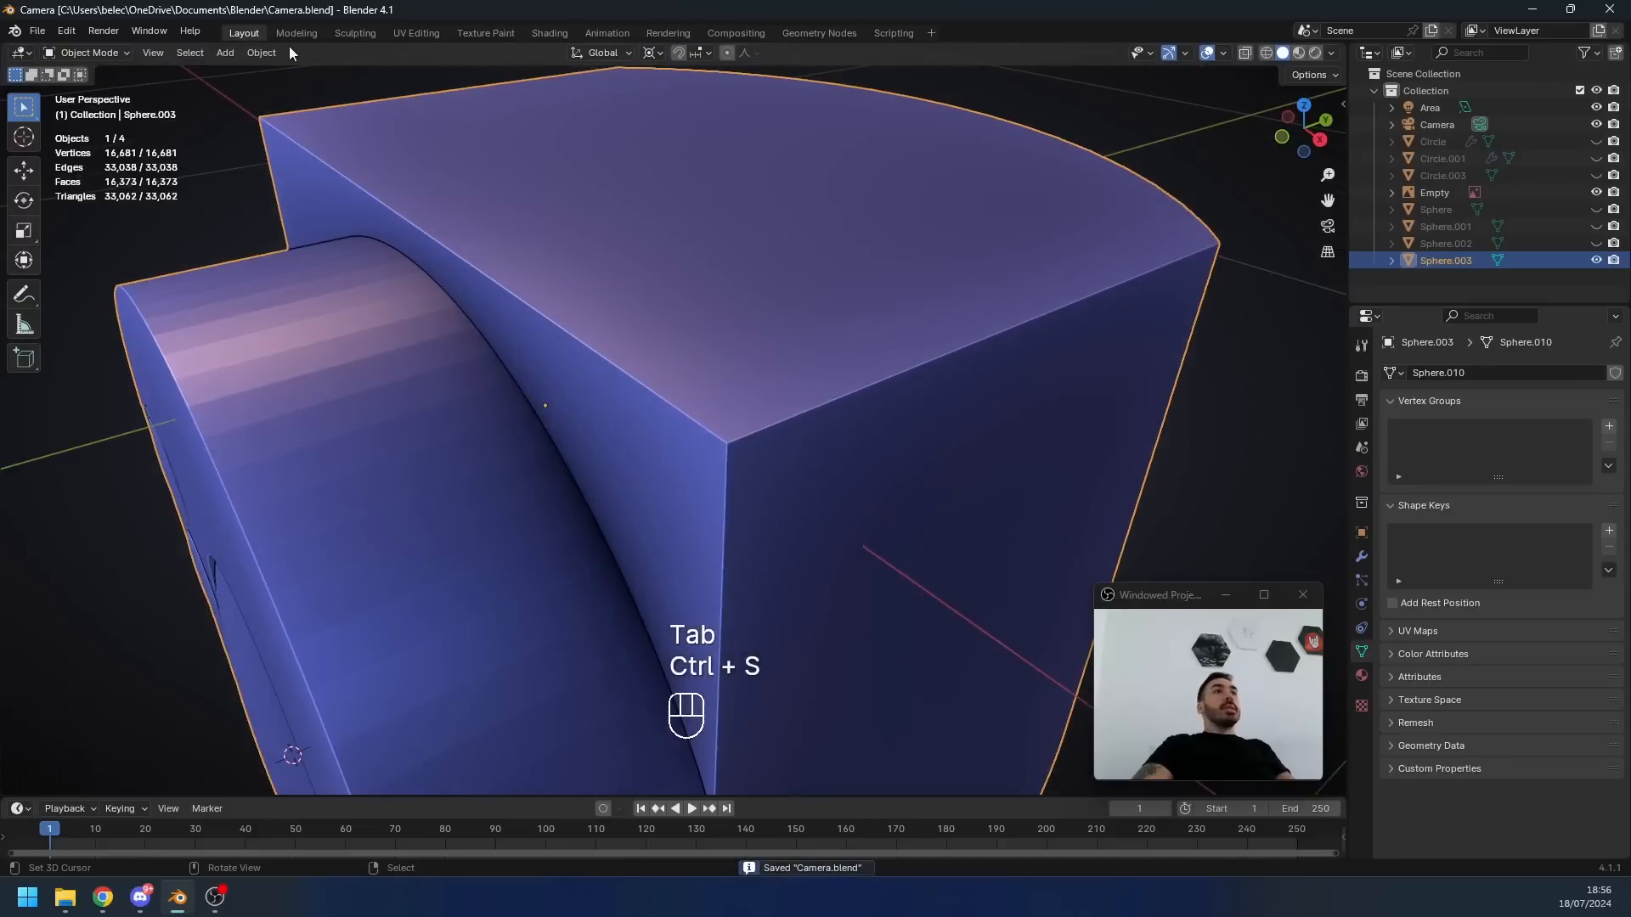
click(263, 52)
middle_drag(691, 425, 485, 475)
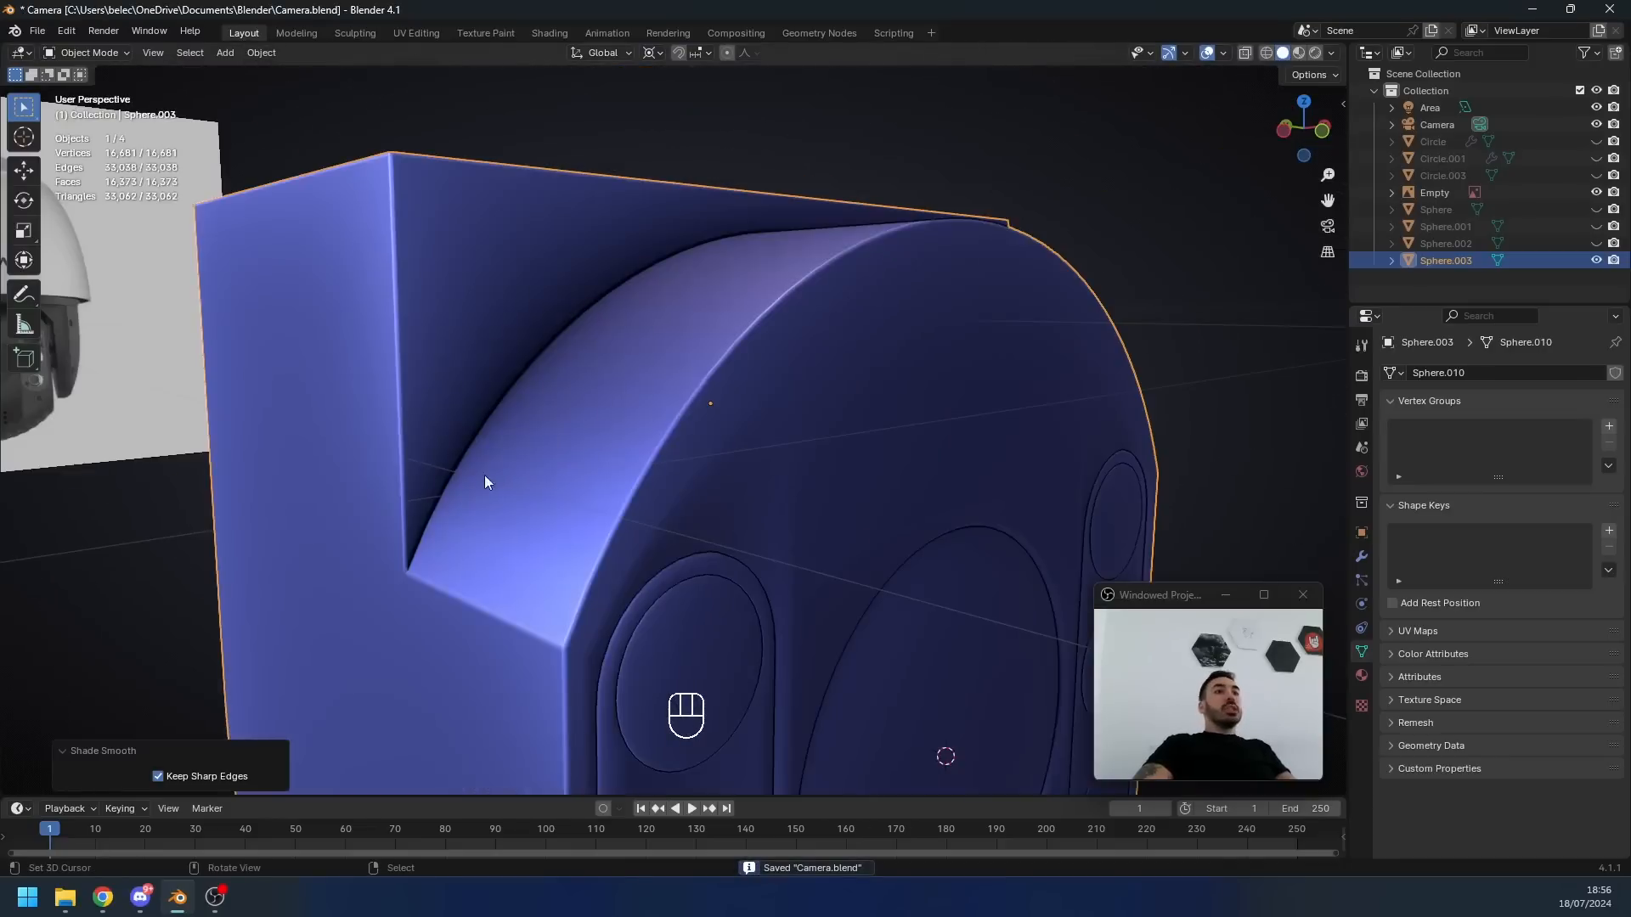
middle_drag(496, 618, 609, 560)
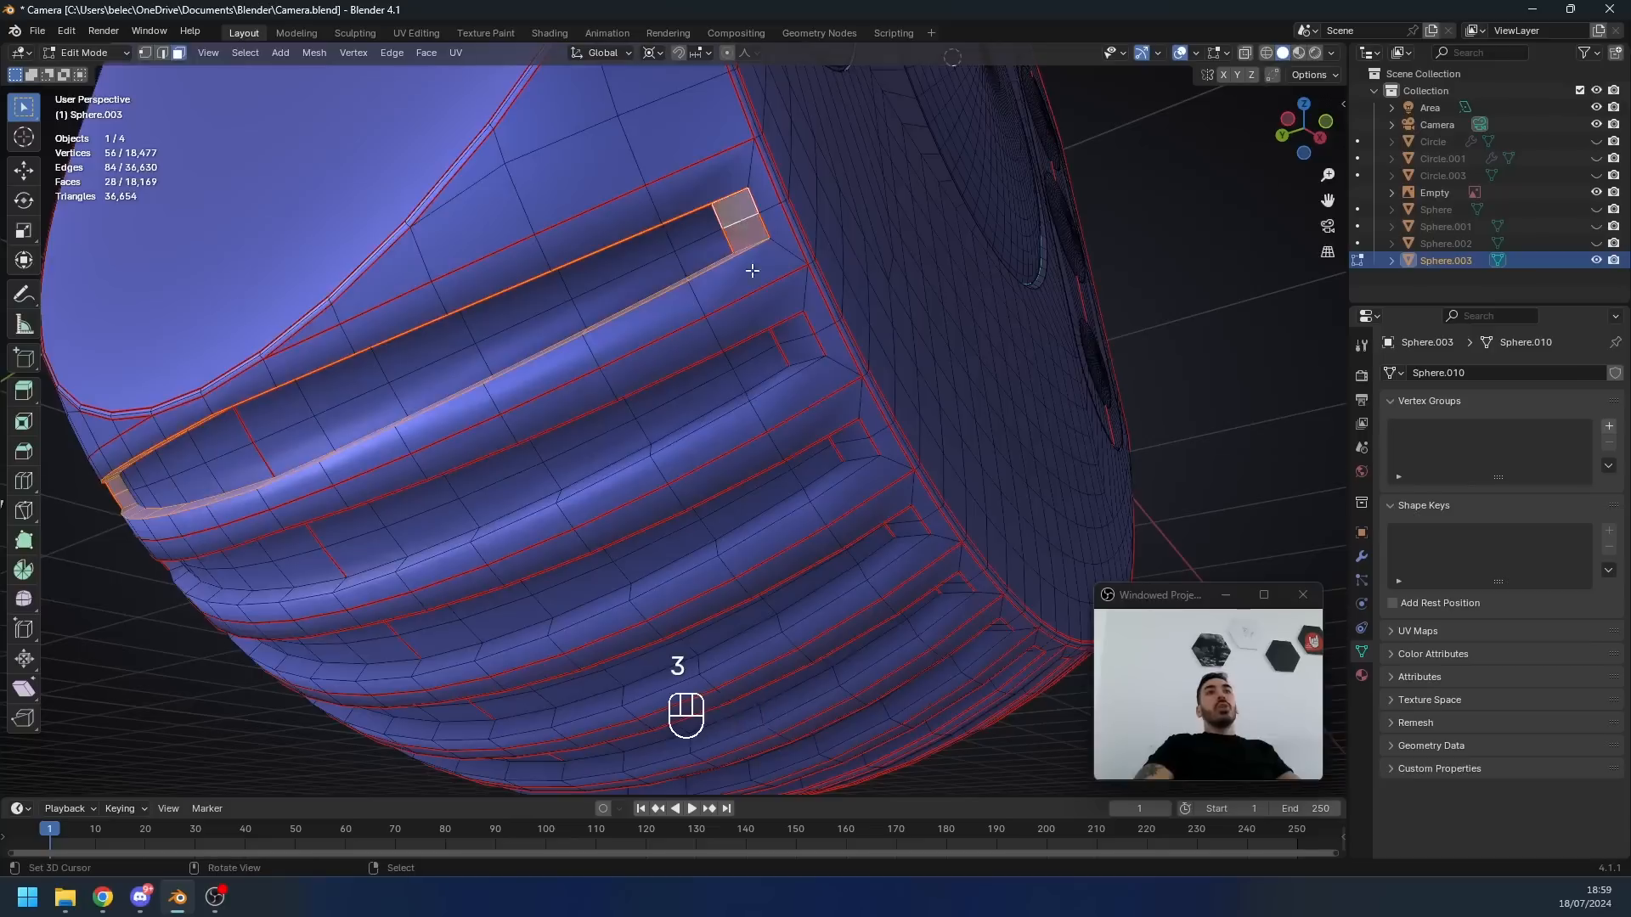
- Select the rim face loops around all the slots on the body's underside and bevel their boundary edges
middle_drag(754, 265, 626, 405)
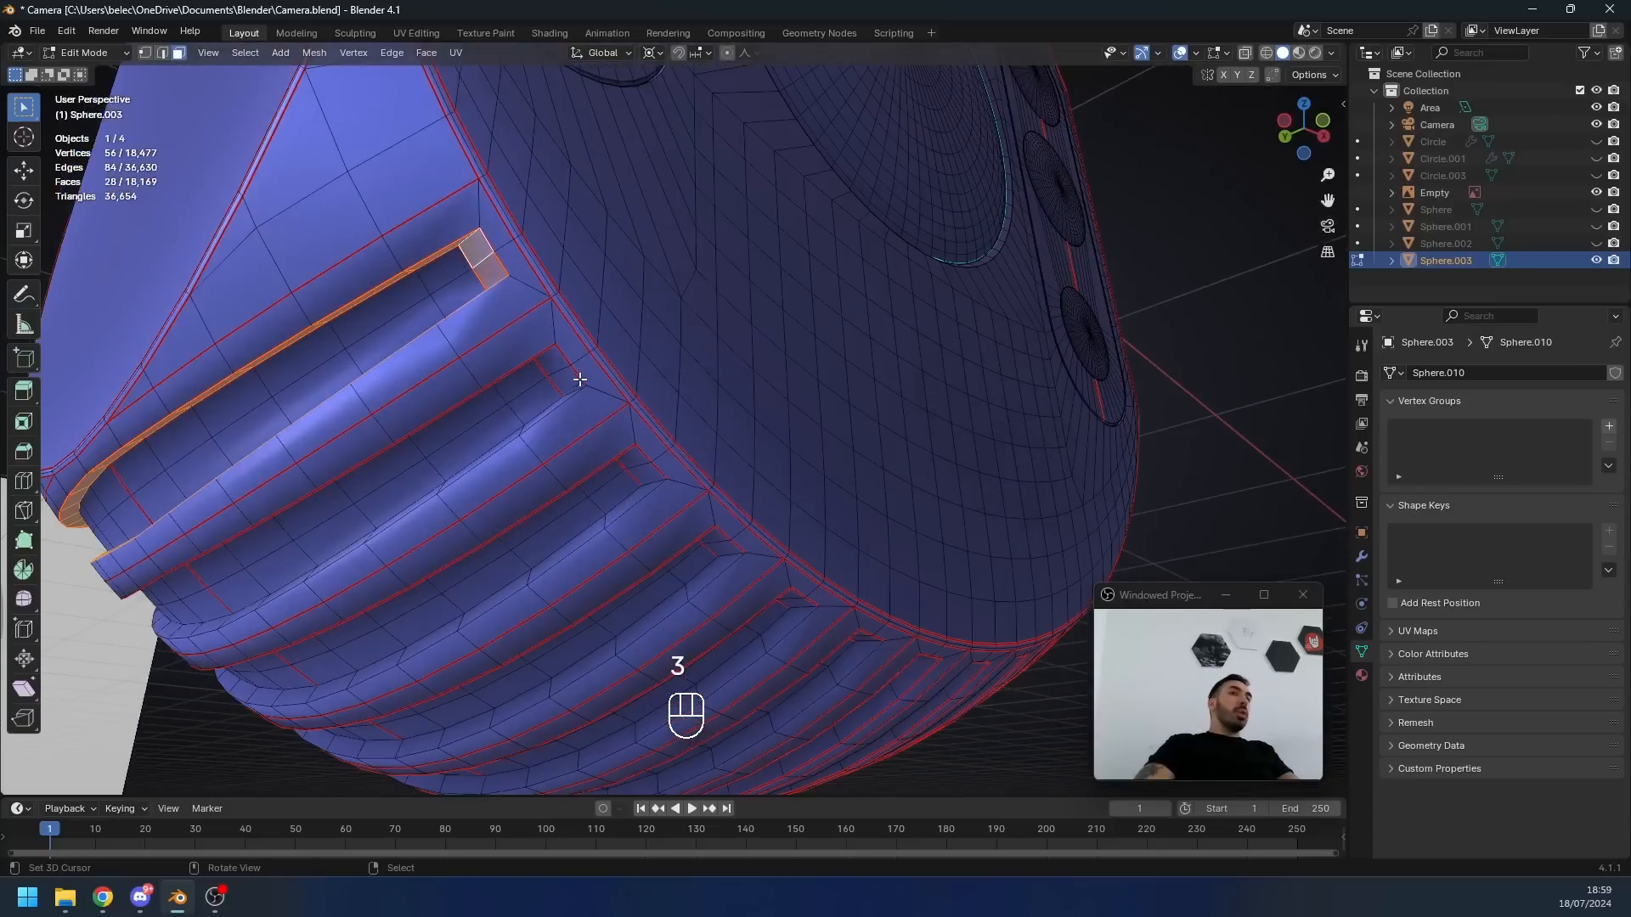
alt+shift+click(586, 393)
alt+shift+click(646, 470)
alt+shift+click(727, 547)
key(z)
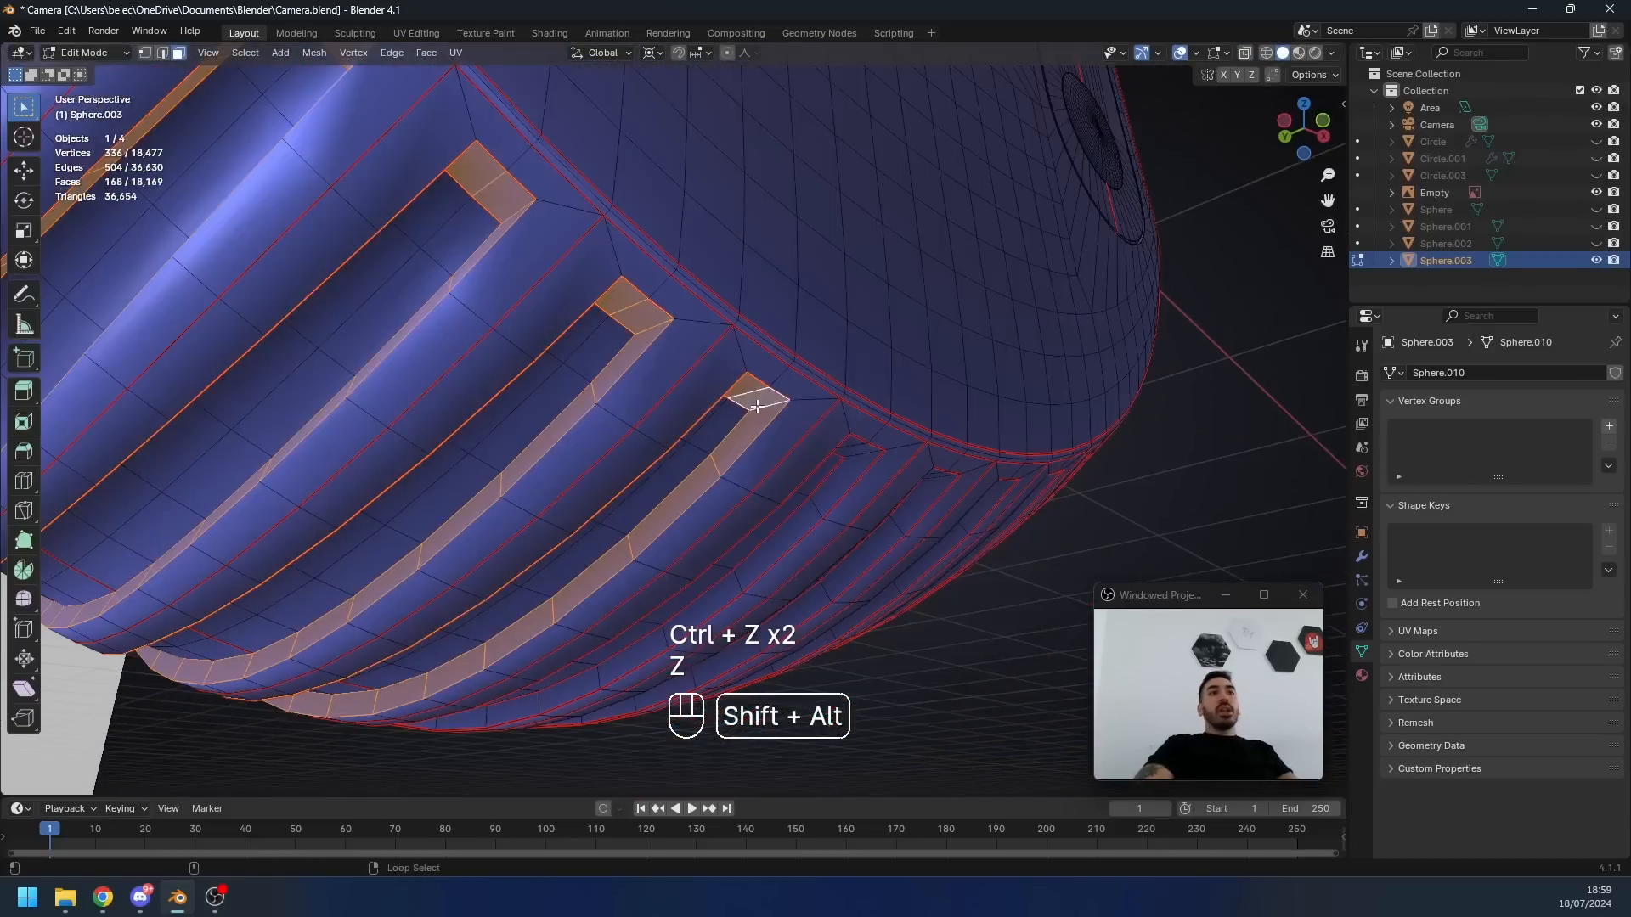
middle_drag(811, 476, 765, 427)
alt+shift+click(770, 426)
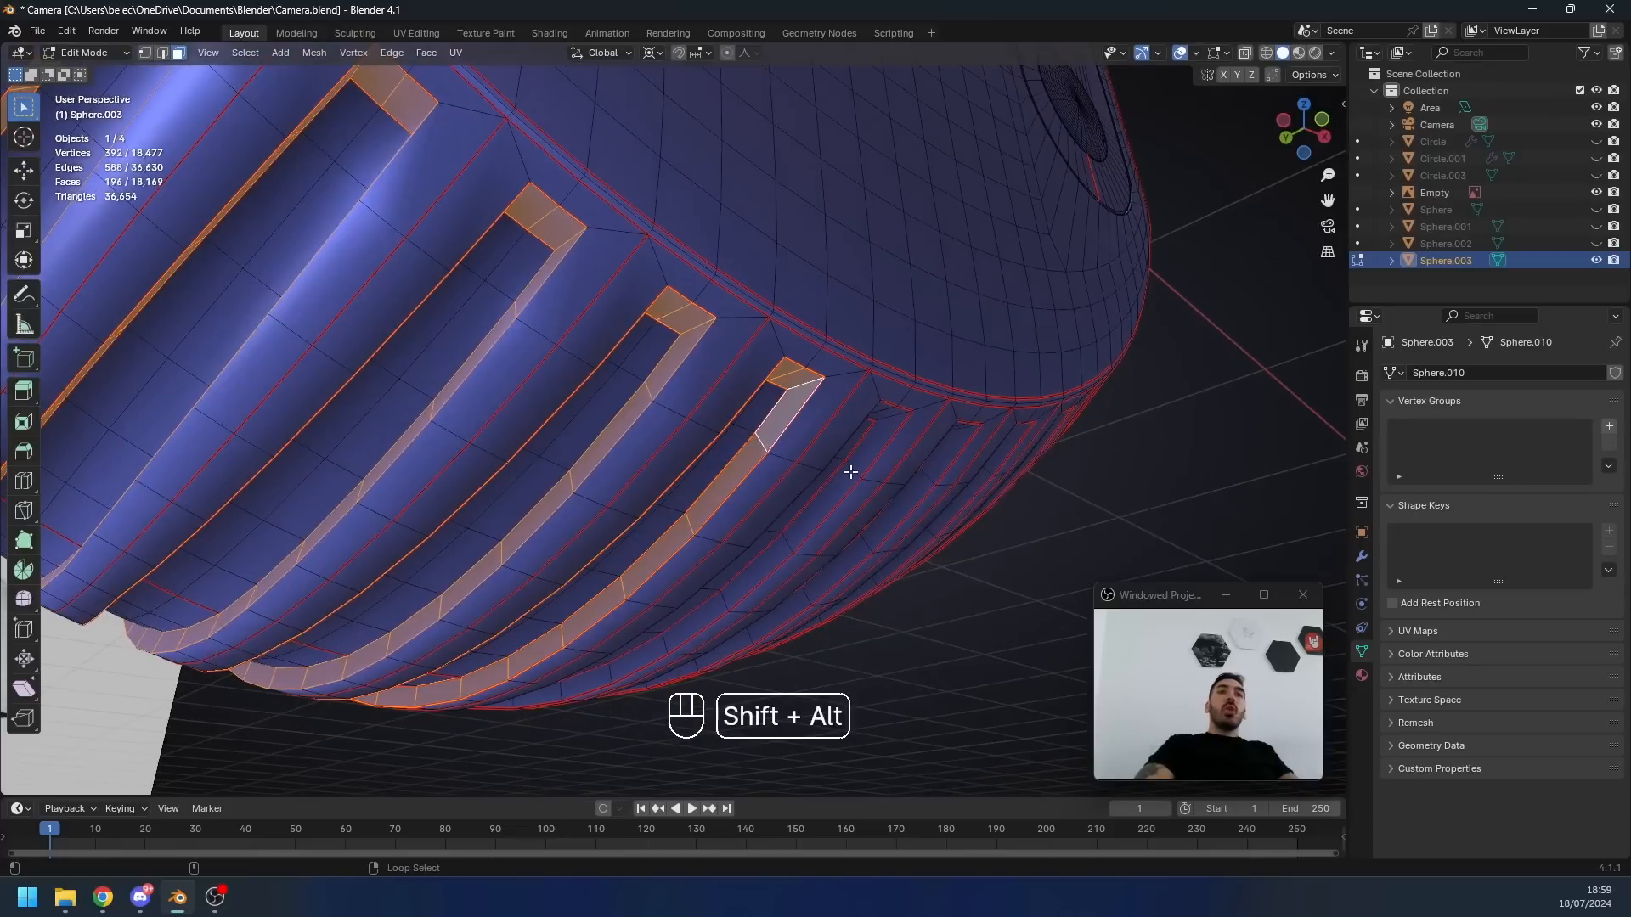
alt+shift+click(851, 472)
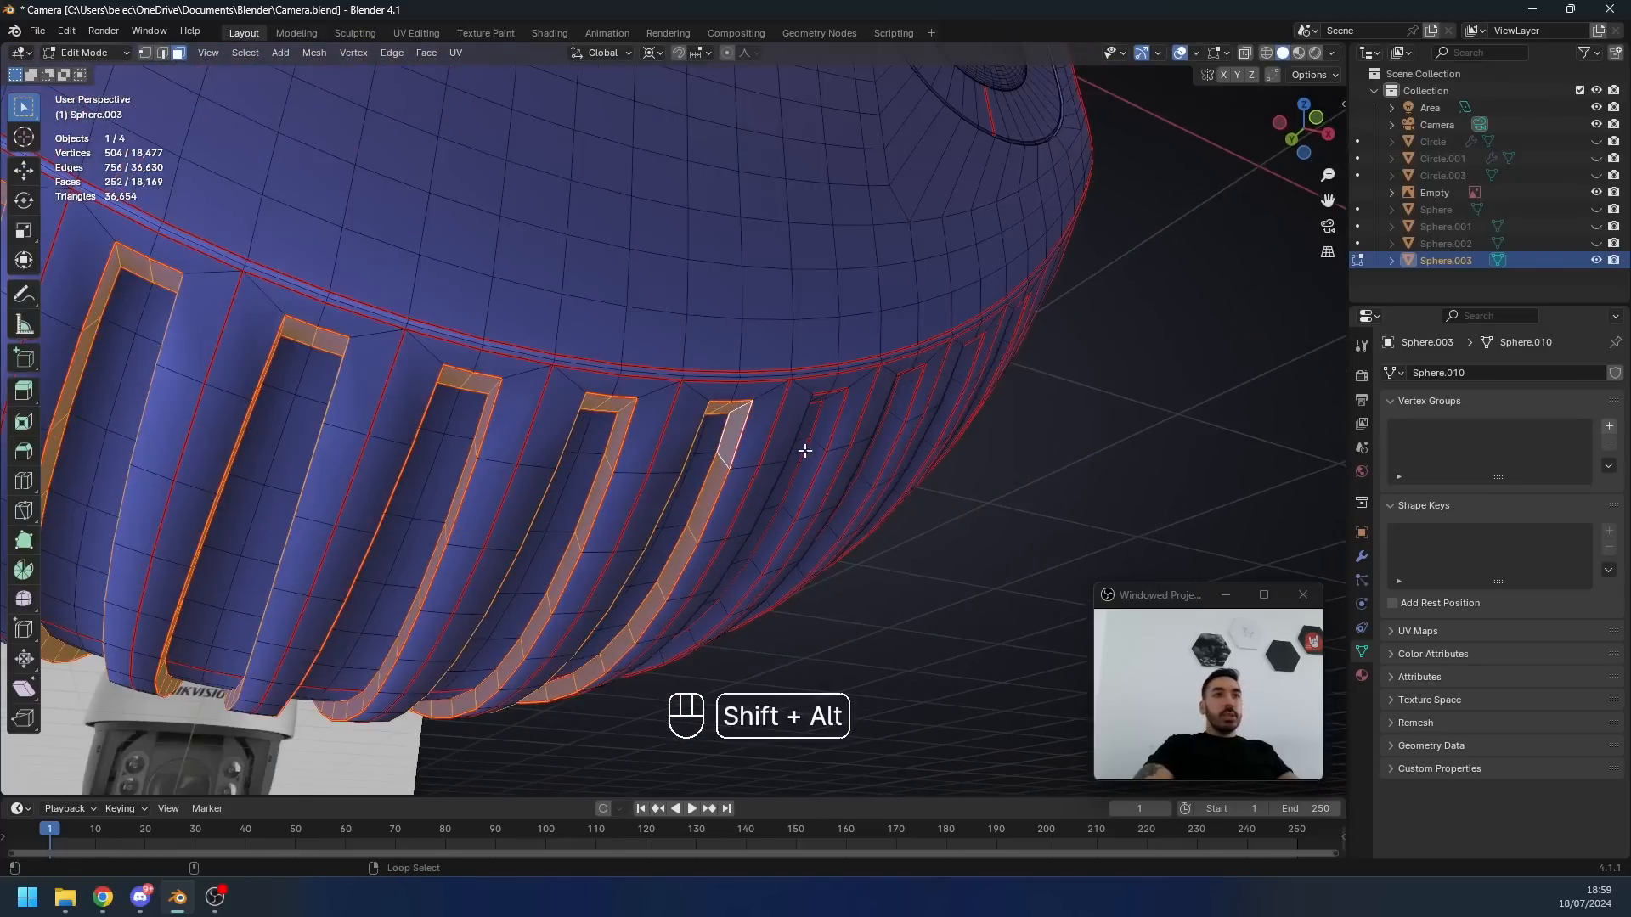
alt+shift+click(818, 441)
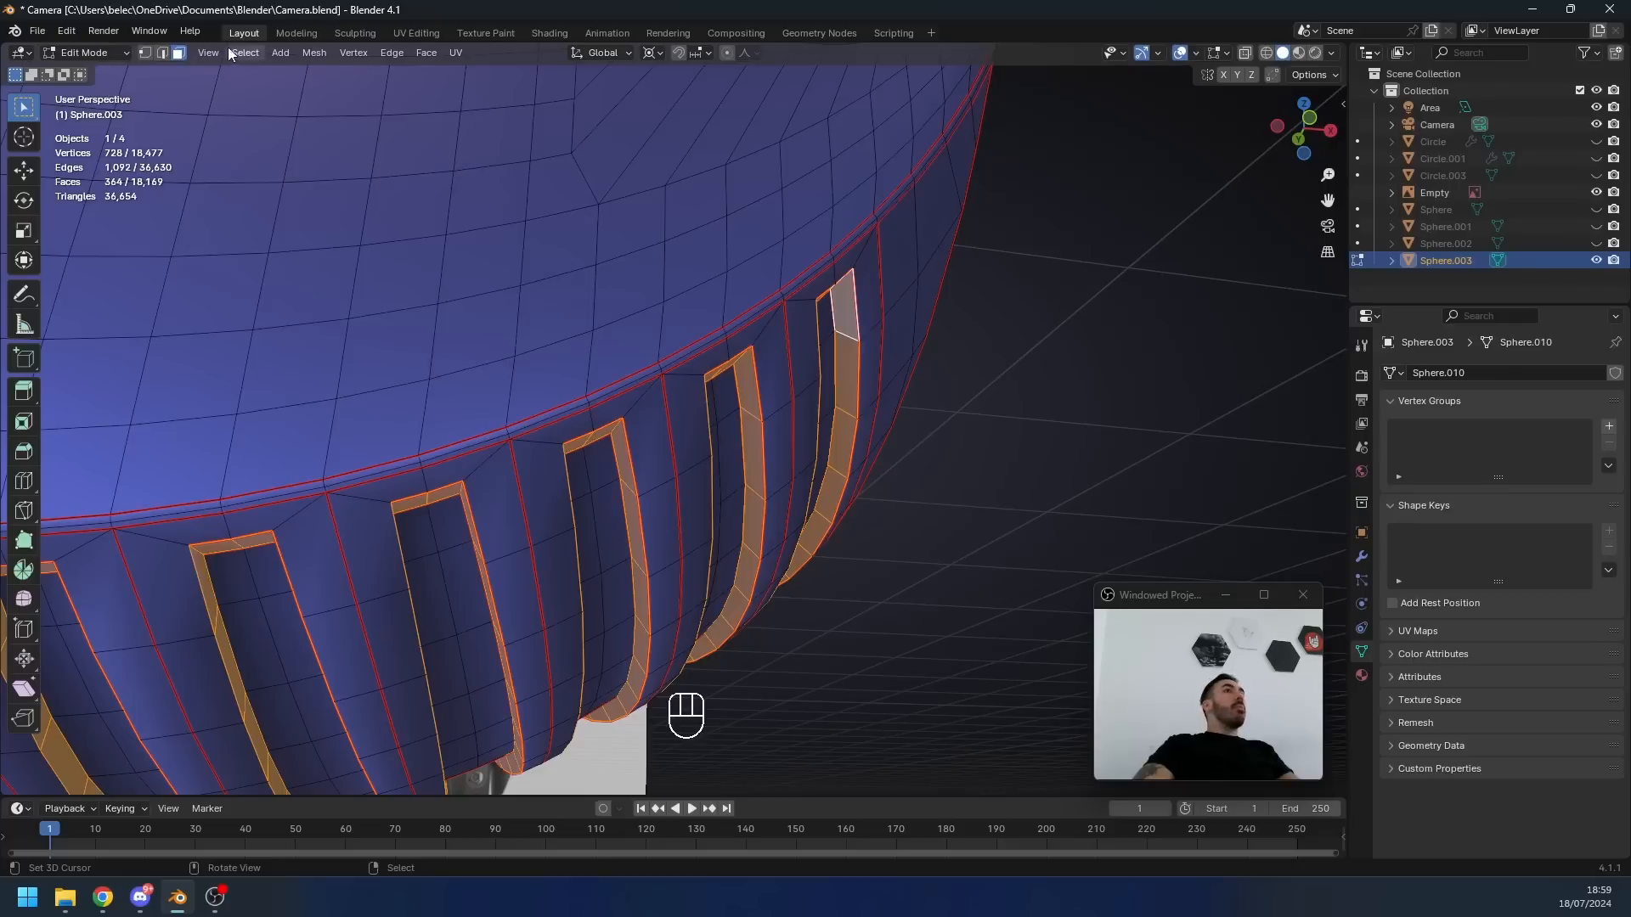
click(231, 53)
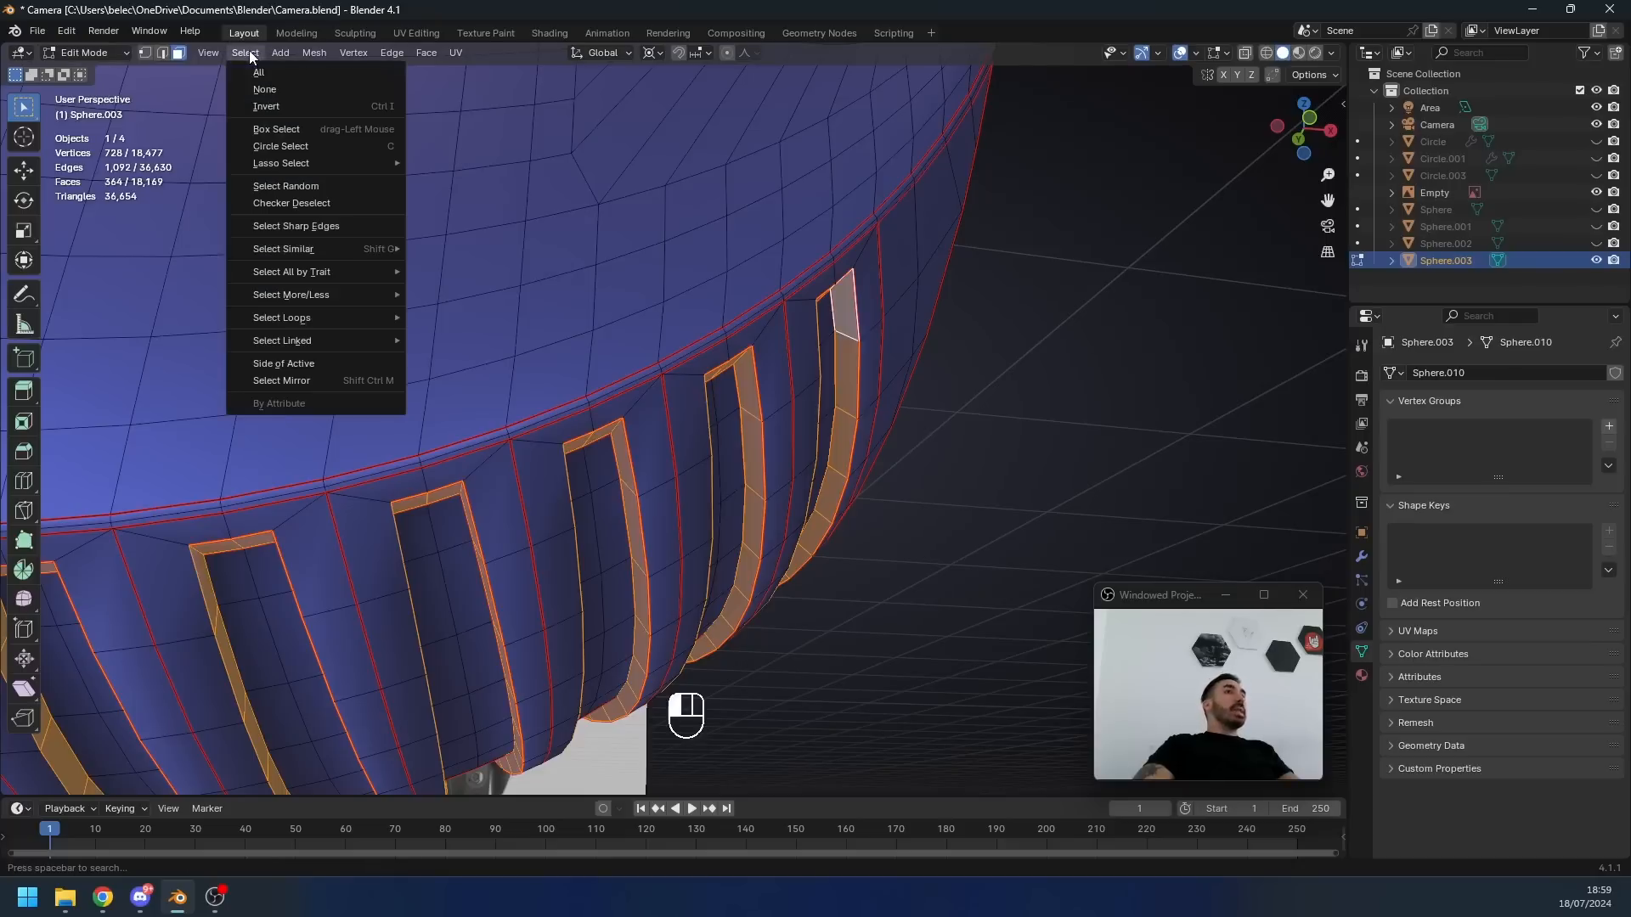
mouse_move(338, 318)
click(492, 374)
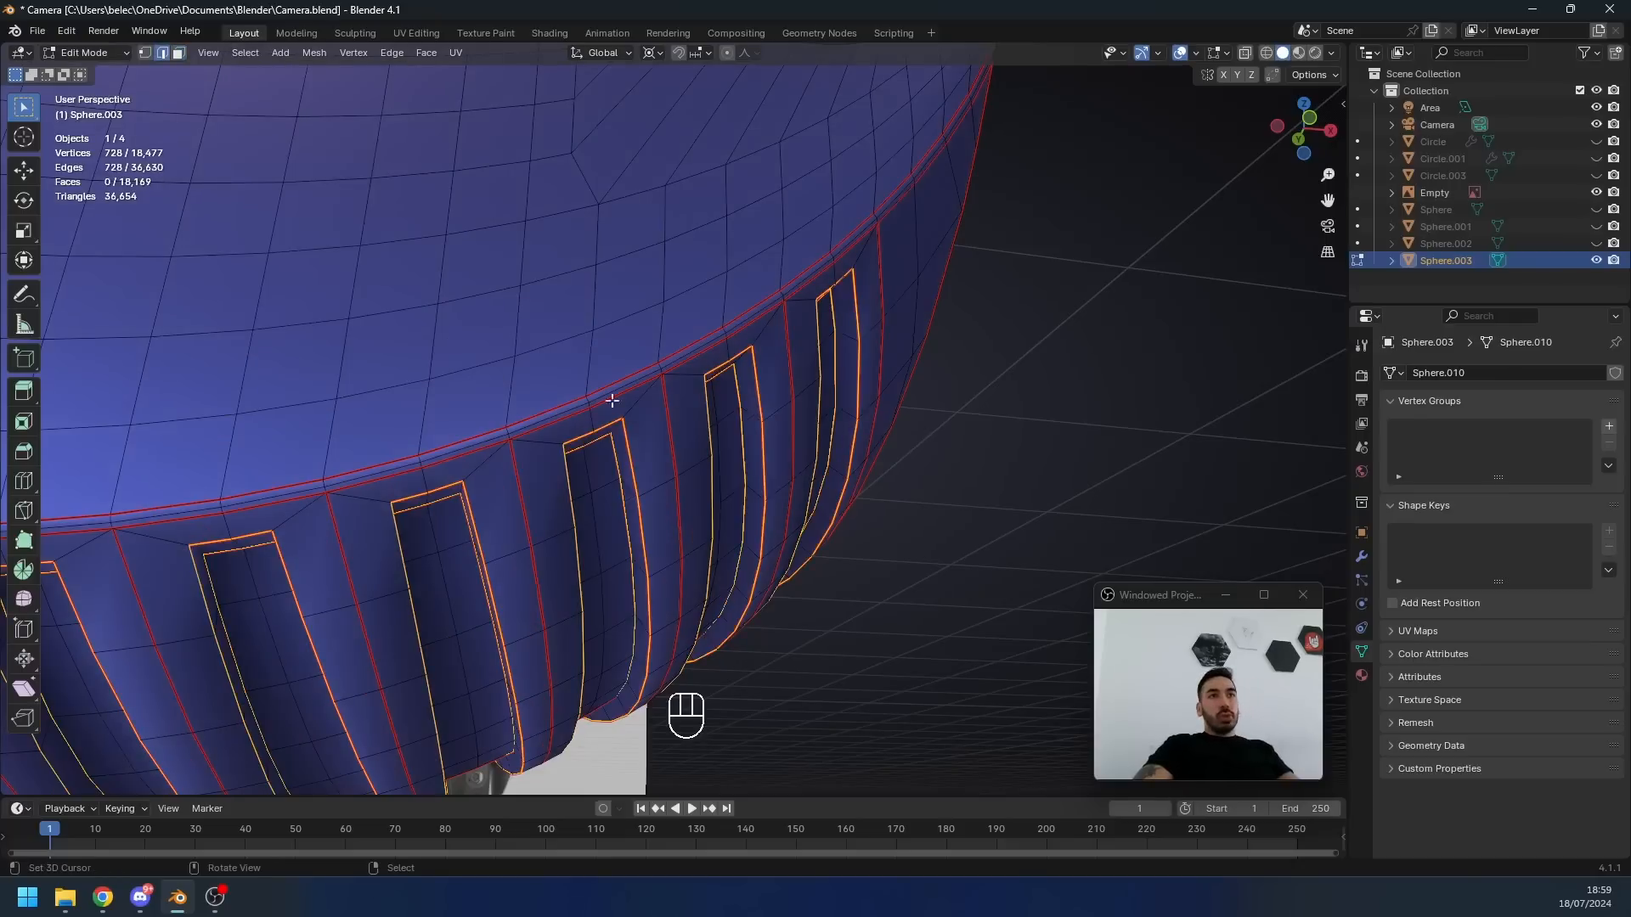
key(ctrl+b)
click(774, 448)
key(Tab)
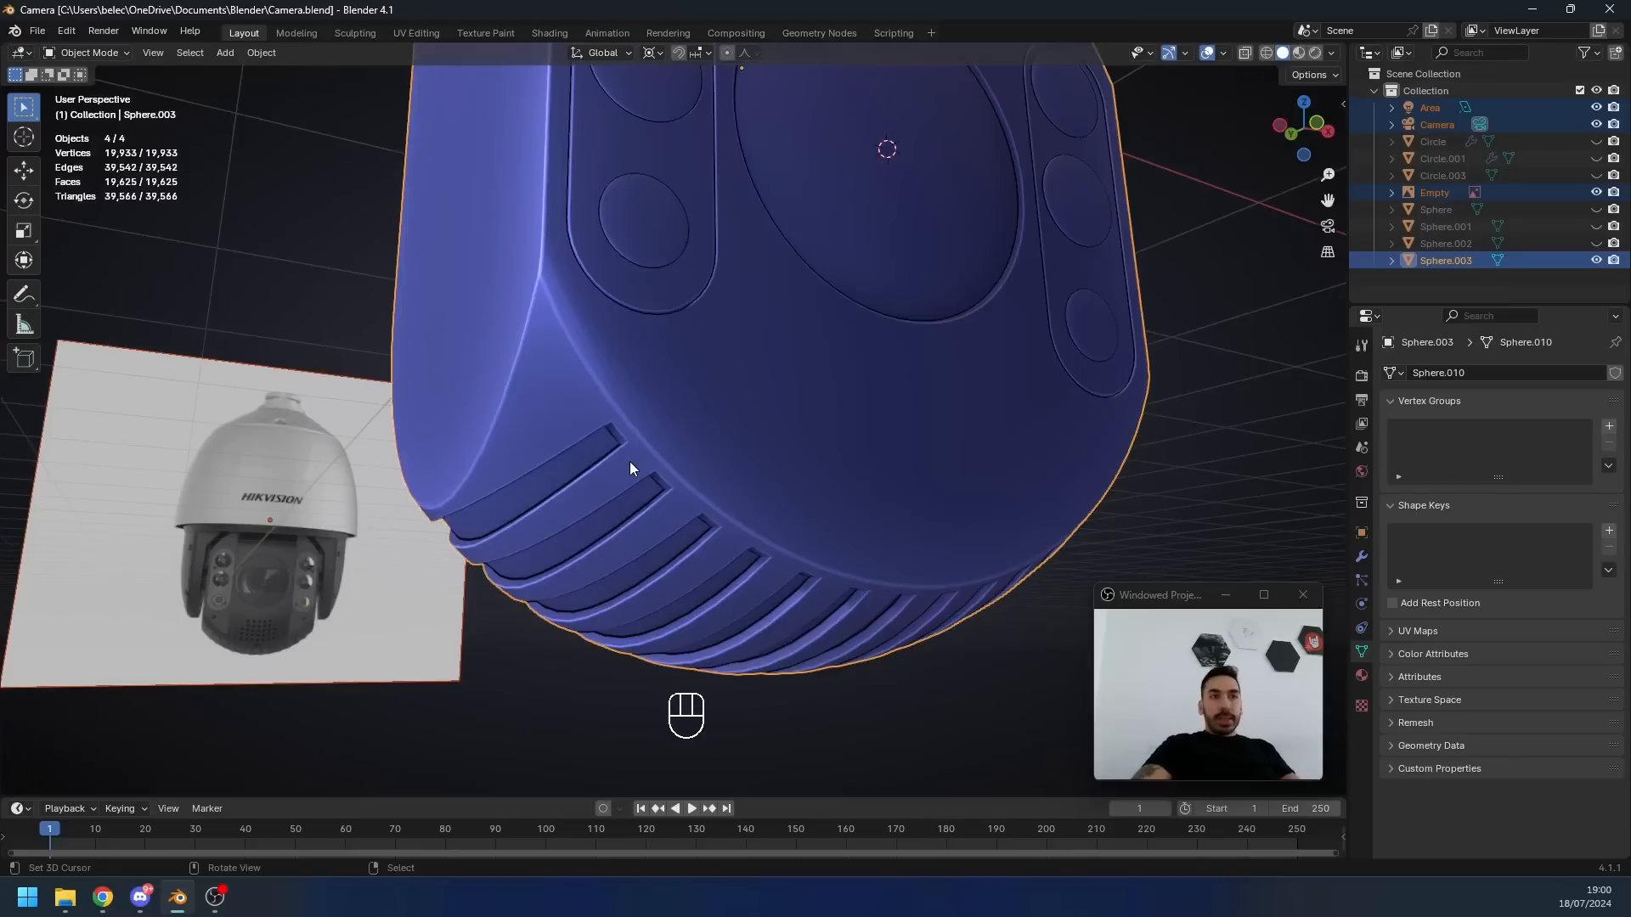
- Save the Camera.blend file
key(ctrl+s)
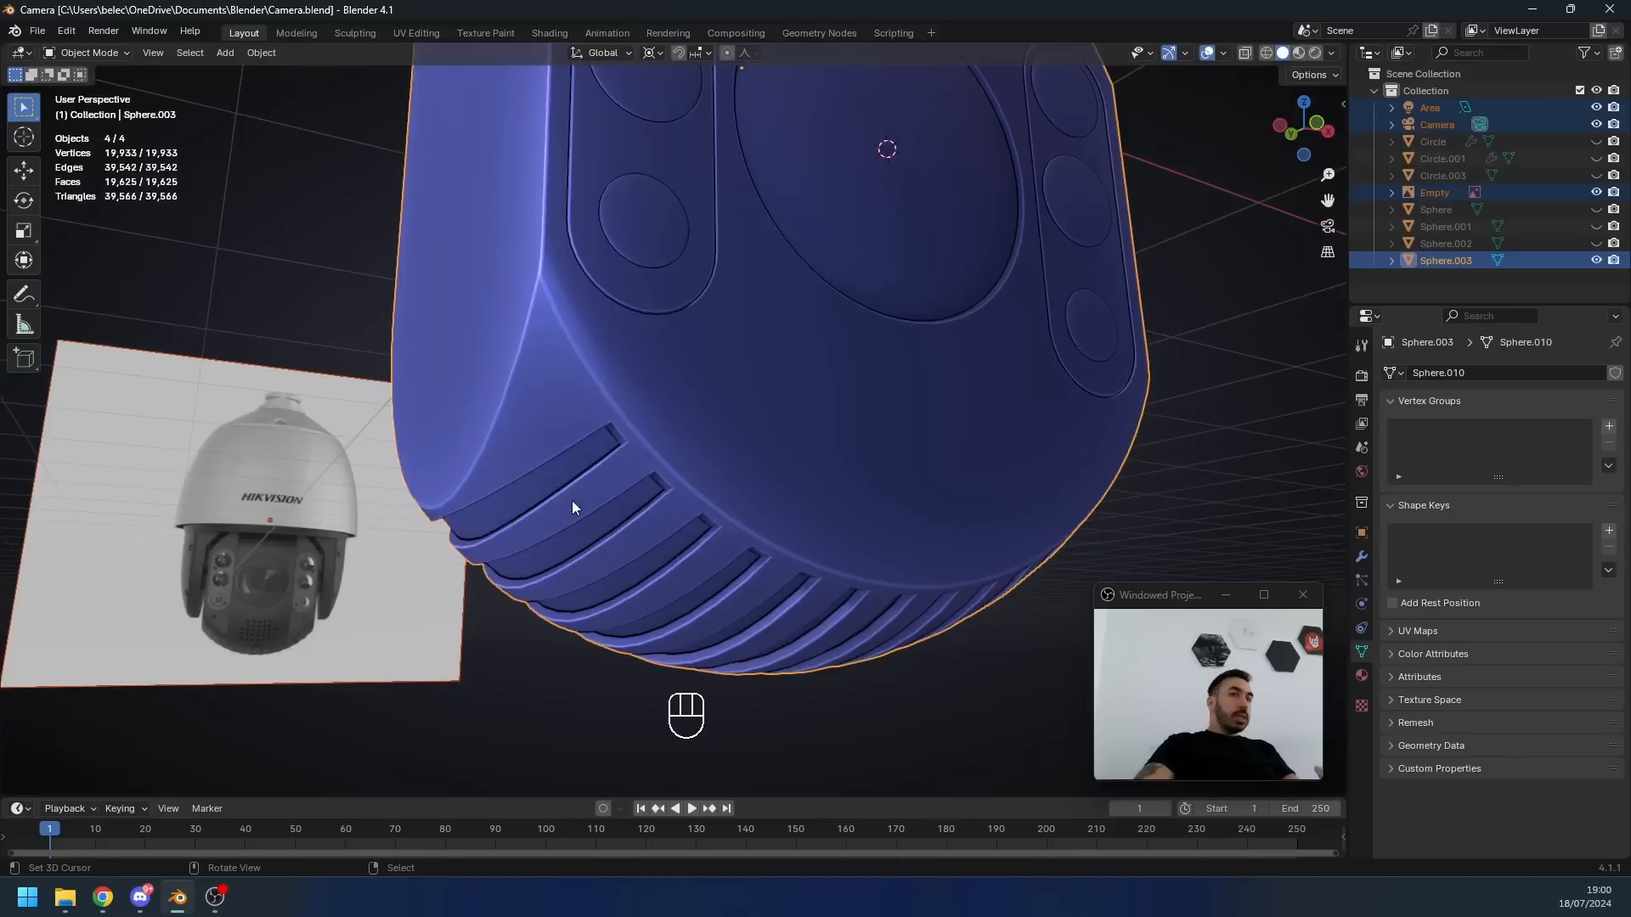
middle_drag(573, 501, 421, 231)
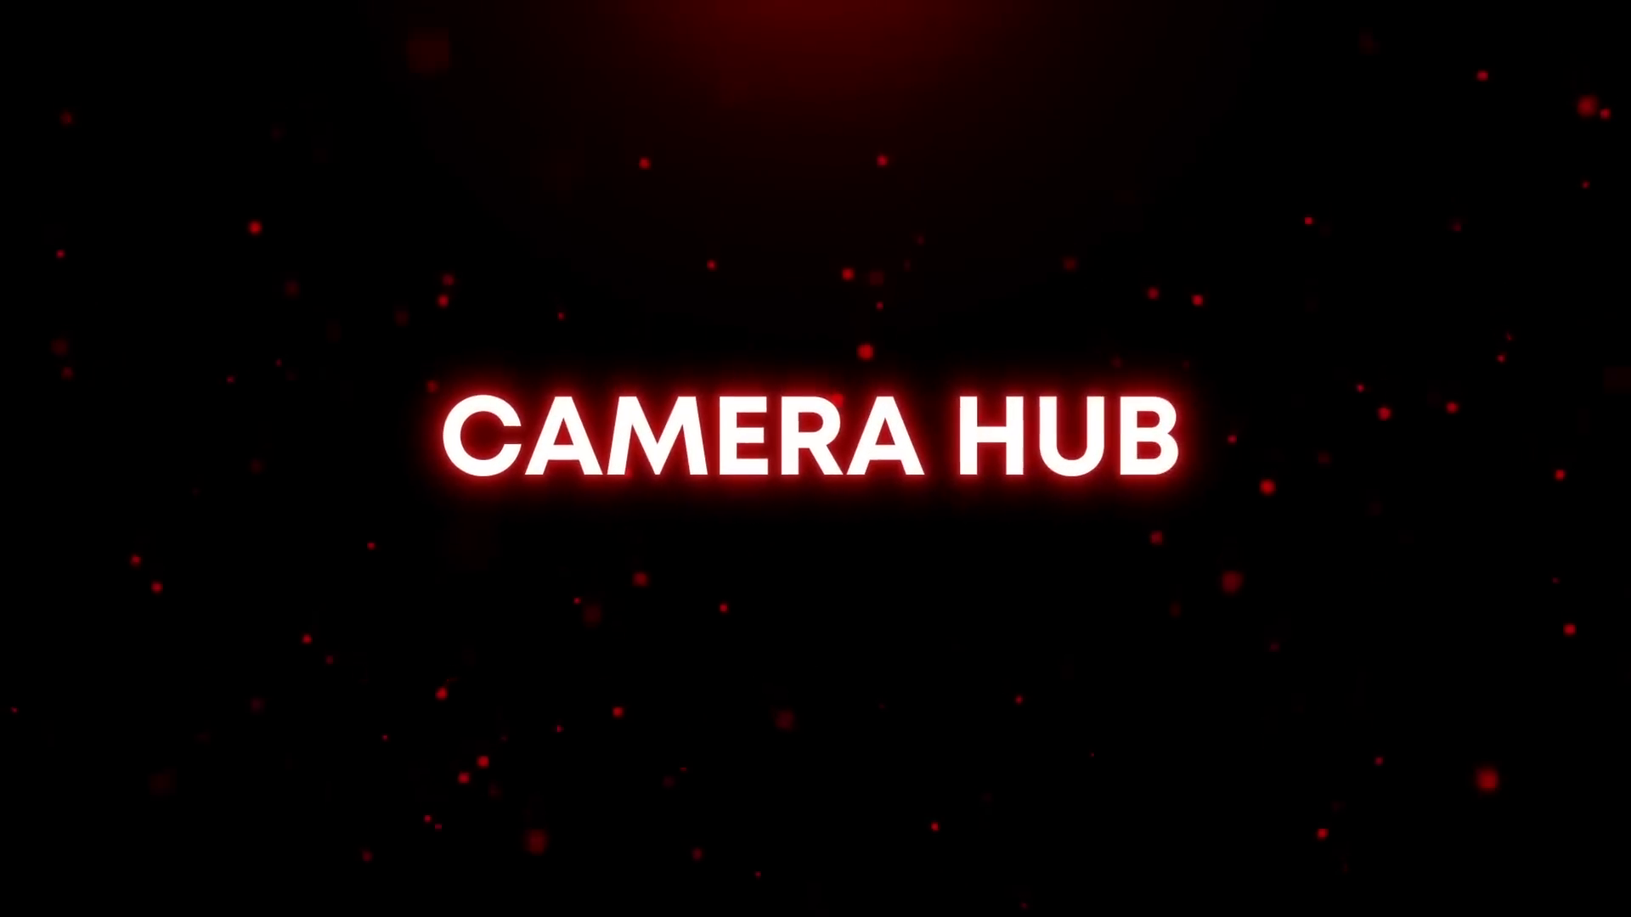
key(ctrl+s)
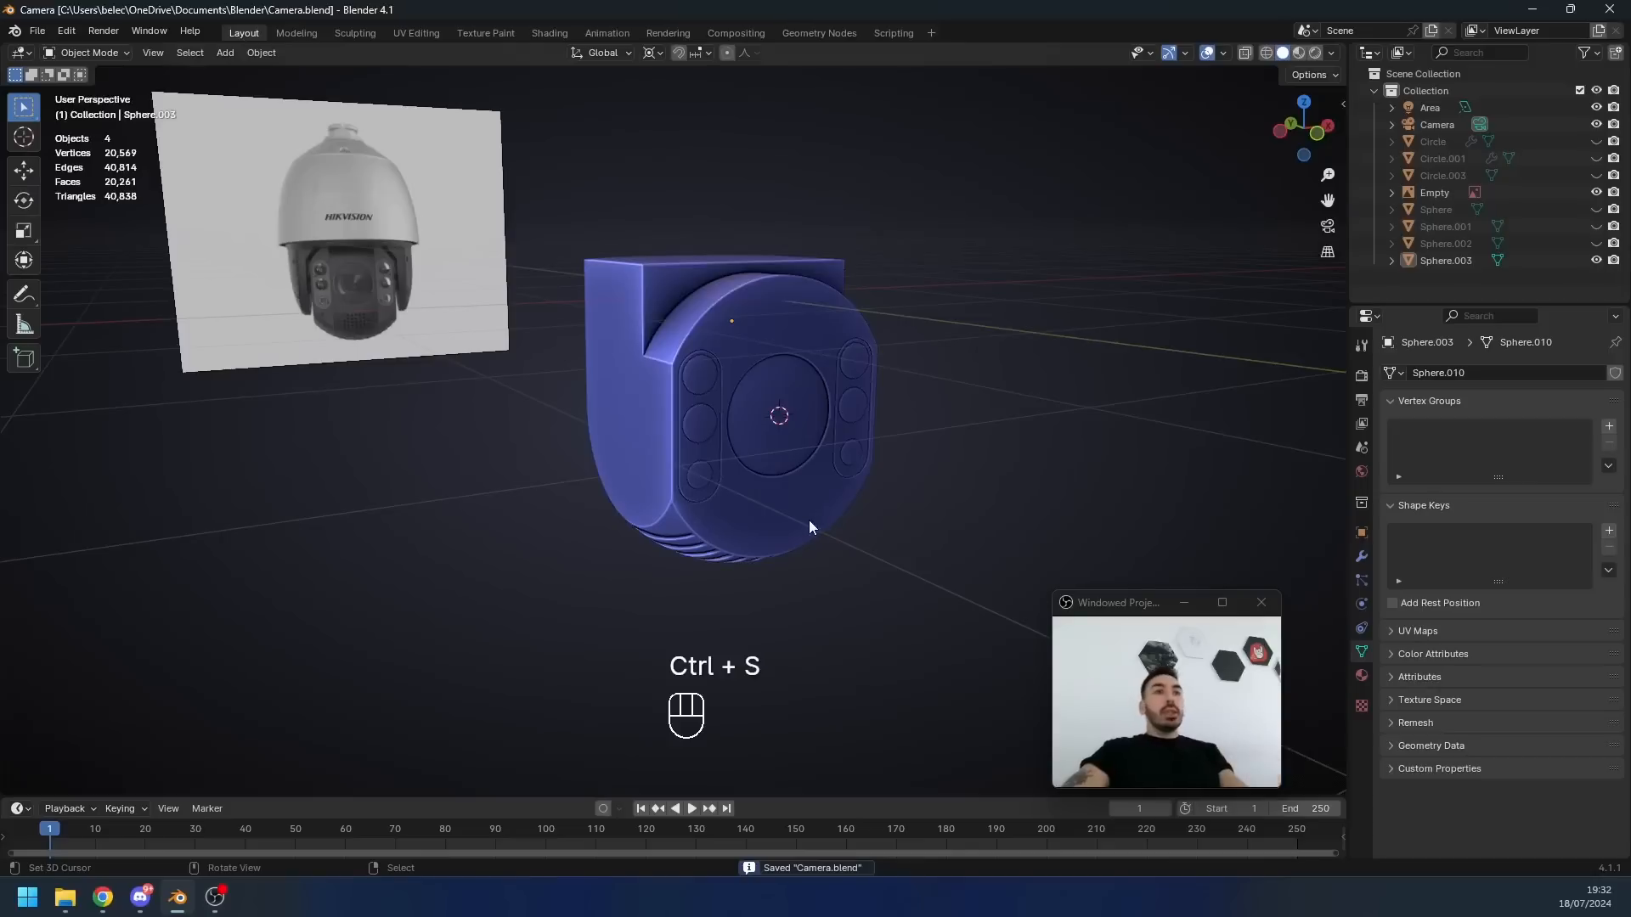
middle_drag(809, 520, 737, 465)
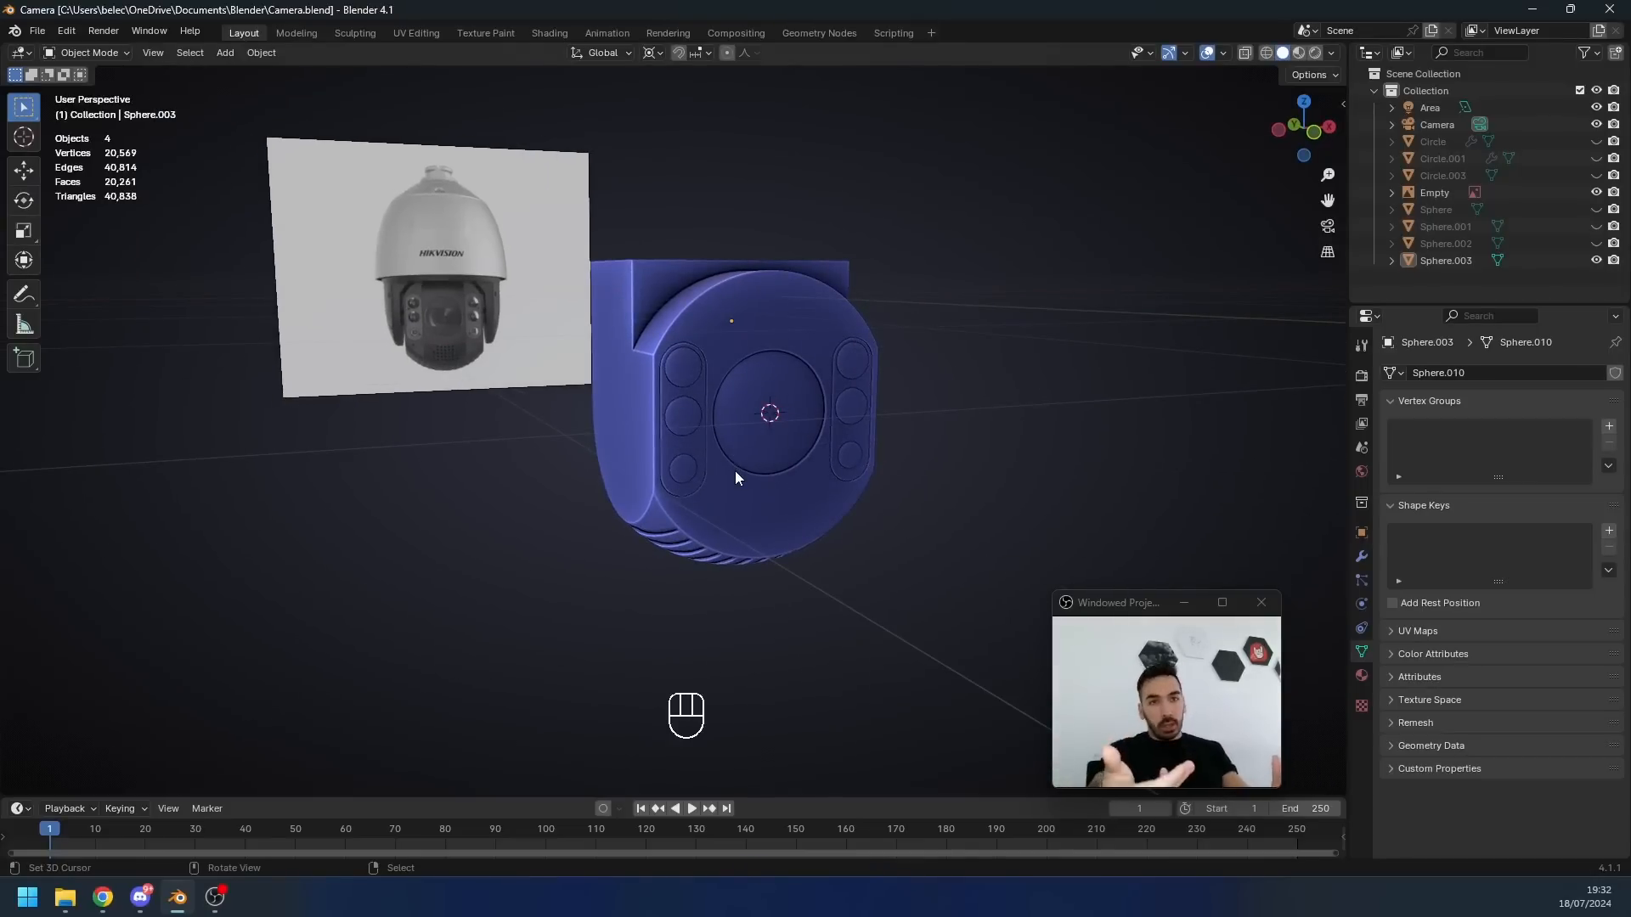
- Add a UV sphere at the 3D cursor on top of the body and rotate its mesh 90° about Y
key(shift+a)
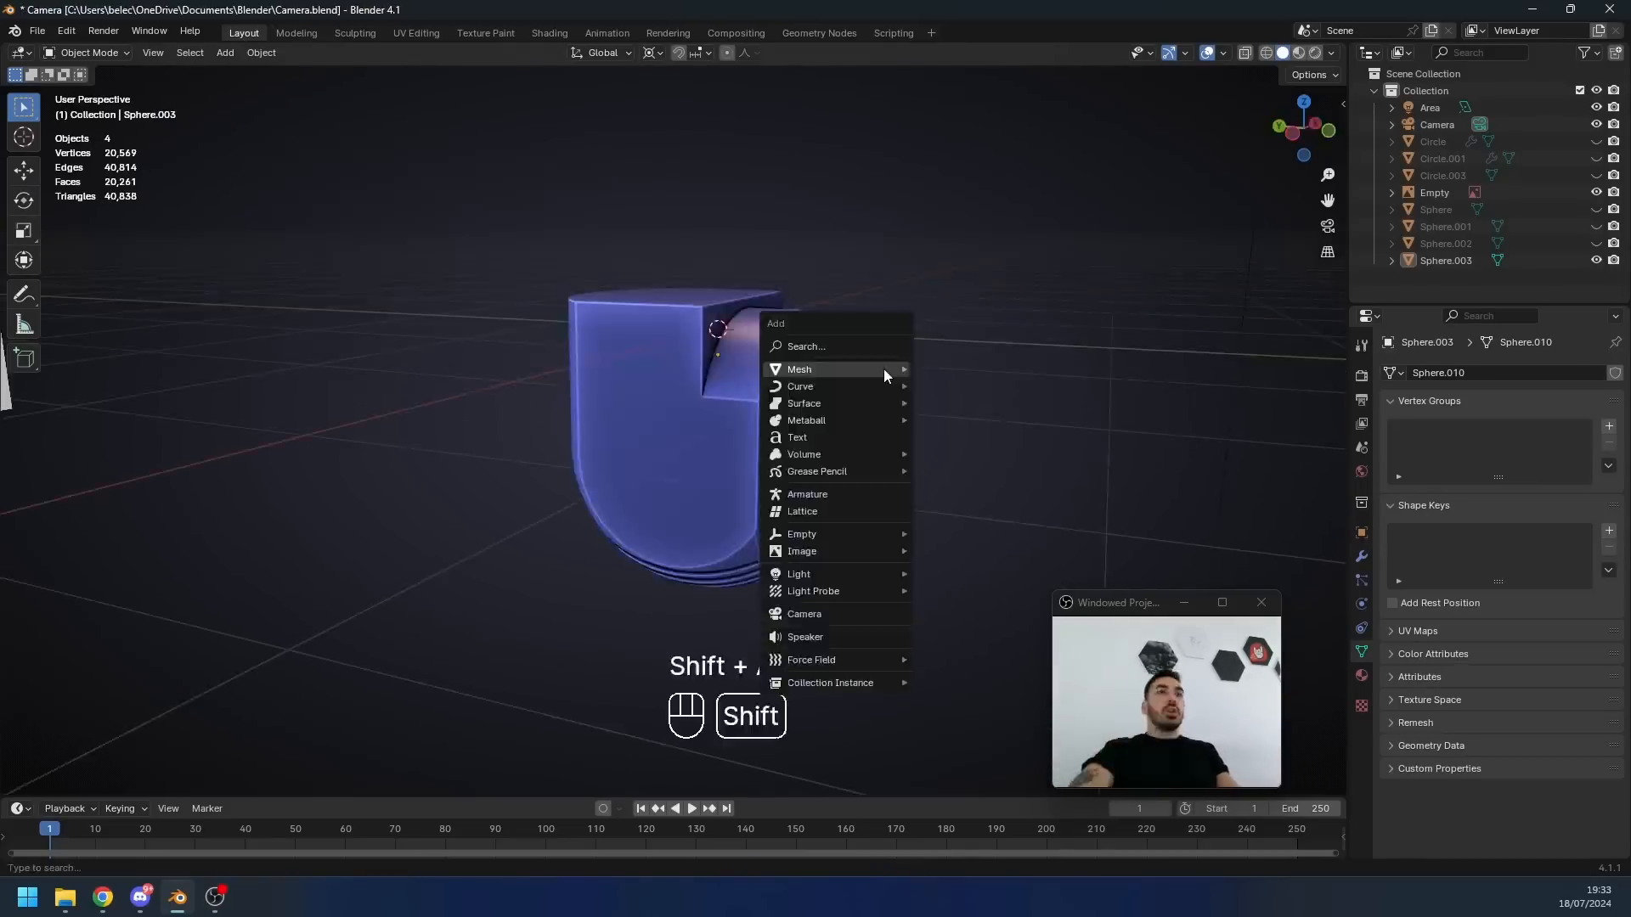
mouse_move(883, 368)
click(956, 420)
scroll(884, 423, down, 1)
middle_drag(884, 423, 843, 456)
key(Tab)
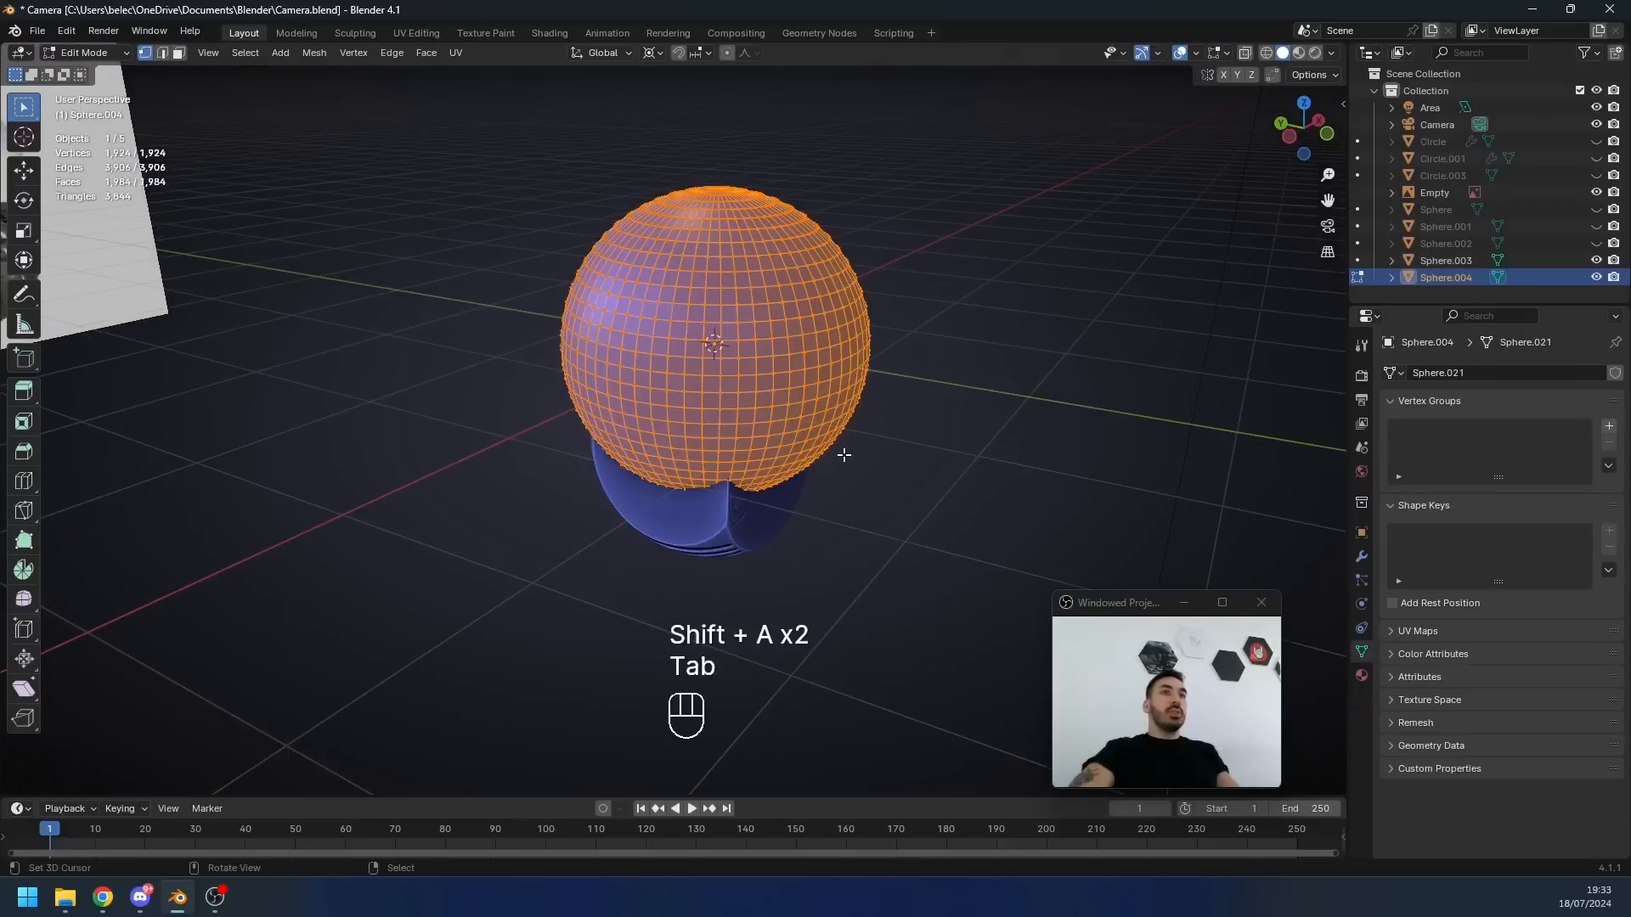
key(r)
click(841, 458)
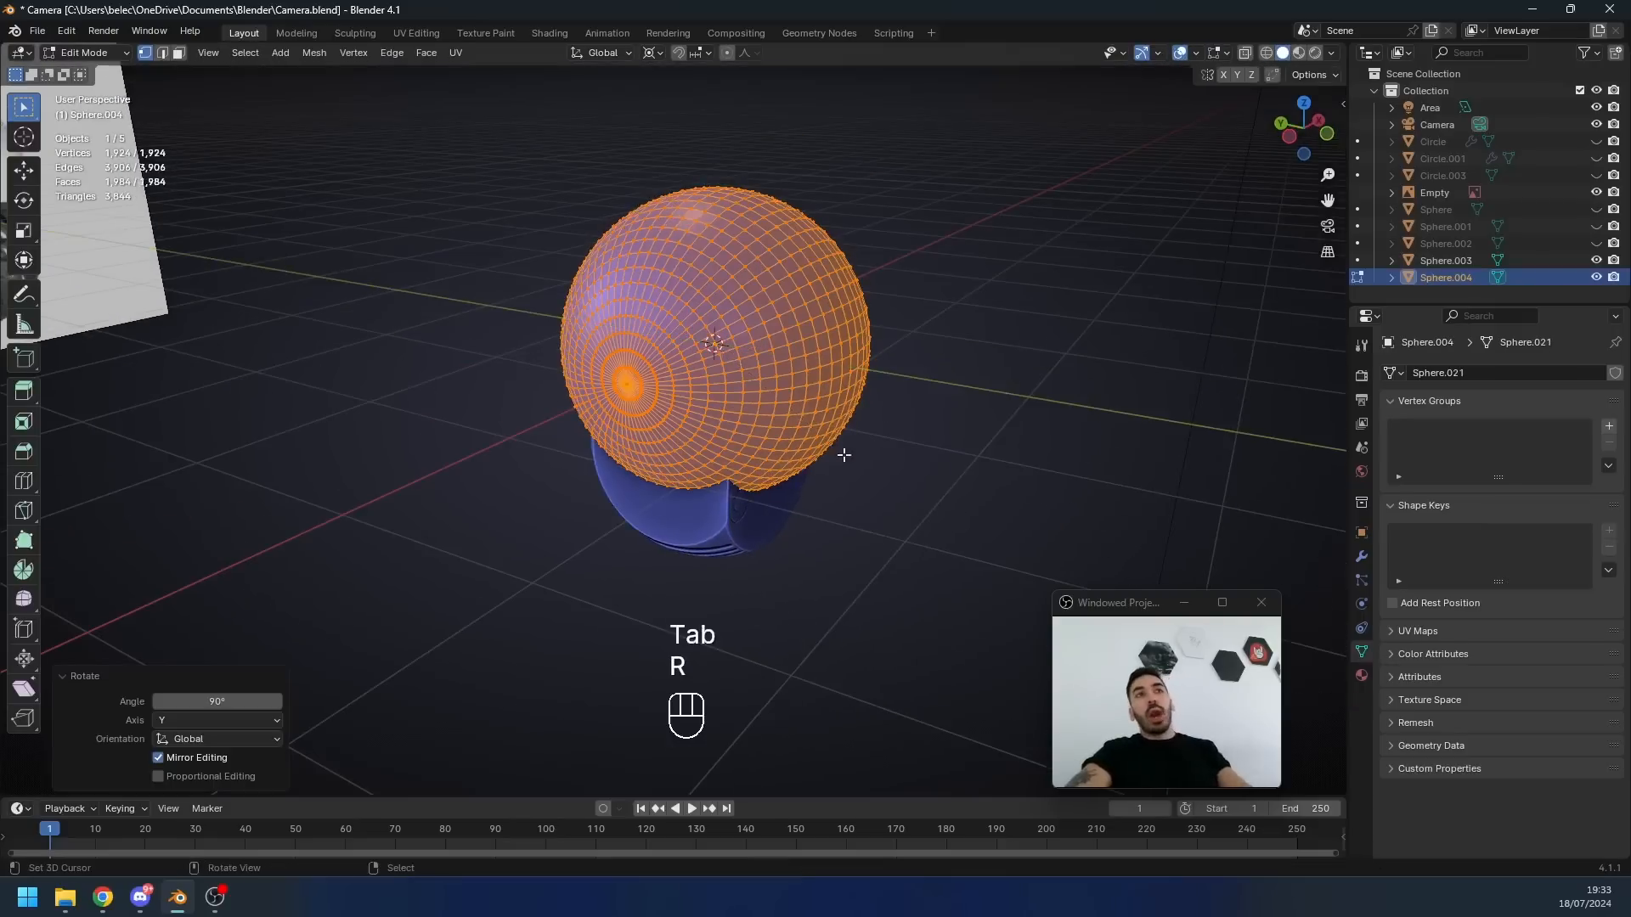
- In front view, scale the sphere mesh to the outer width of the reference's side arms and lower it along Z to the lens level
key(Tab)
middle_drag(654, 384, 732, 575)
key(KP_1)
key(z)
key(Tab)
key(s)
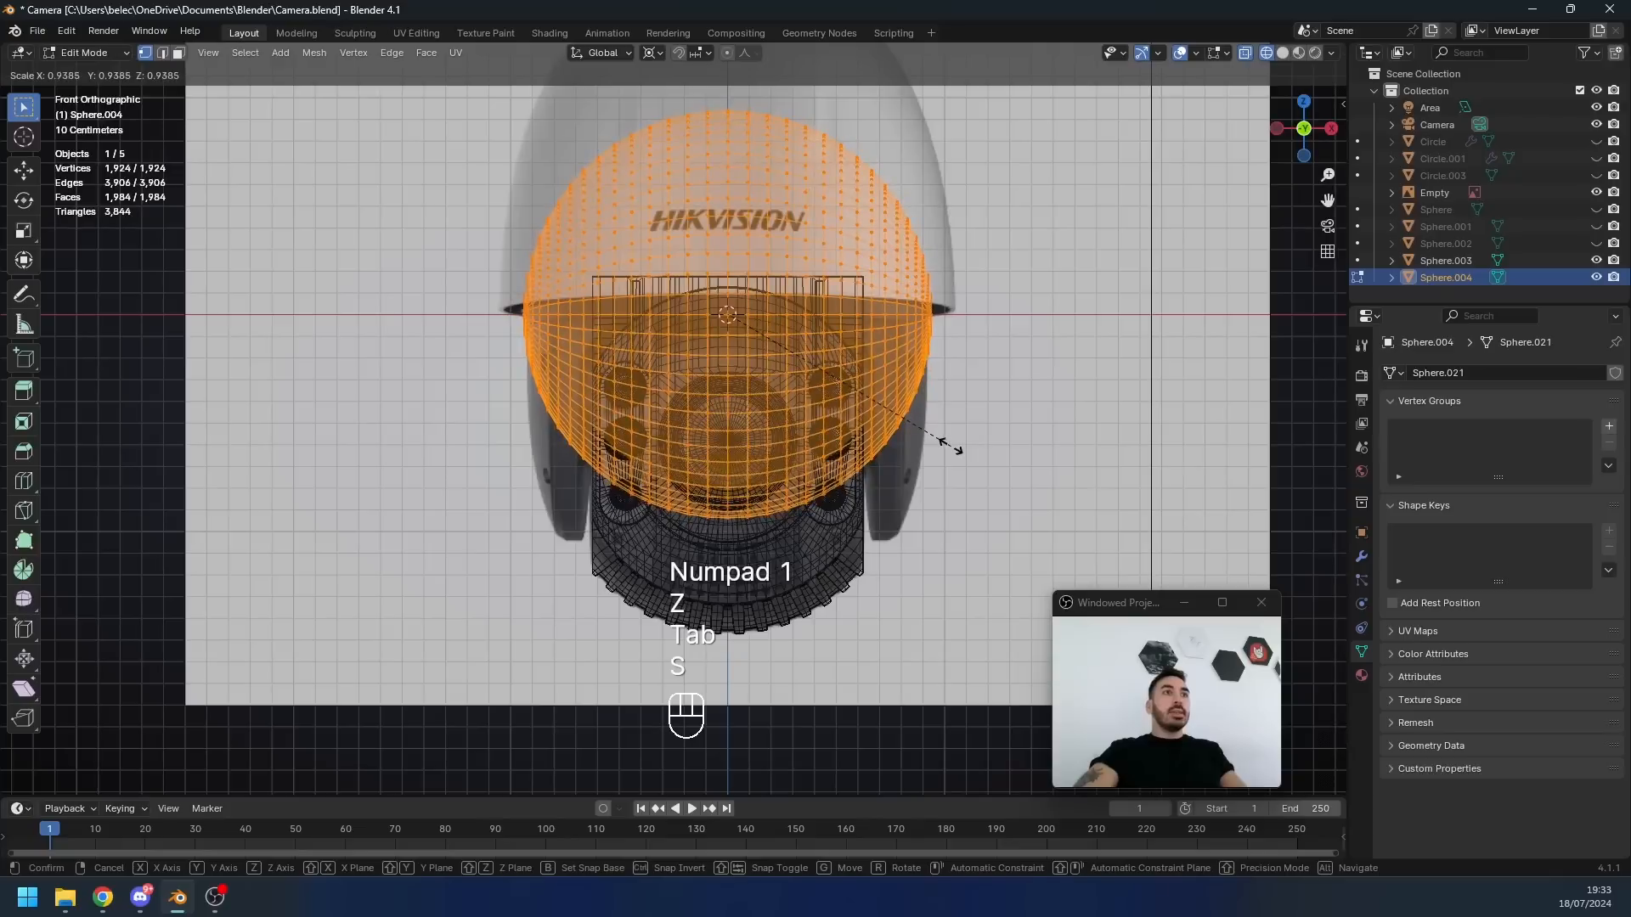
click(922, 312)
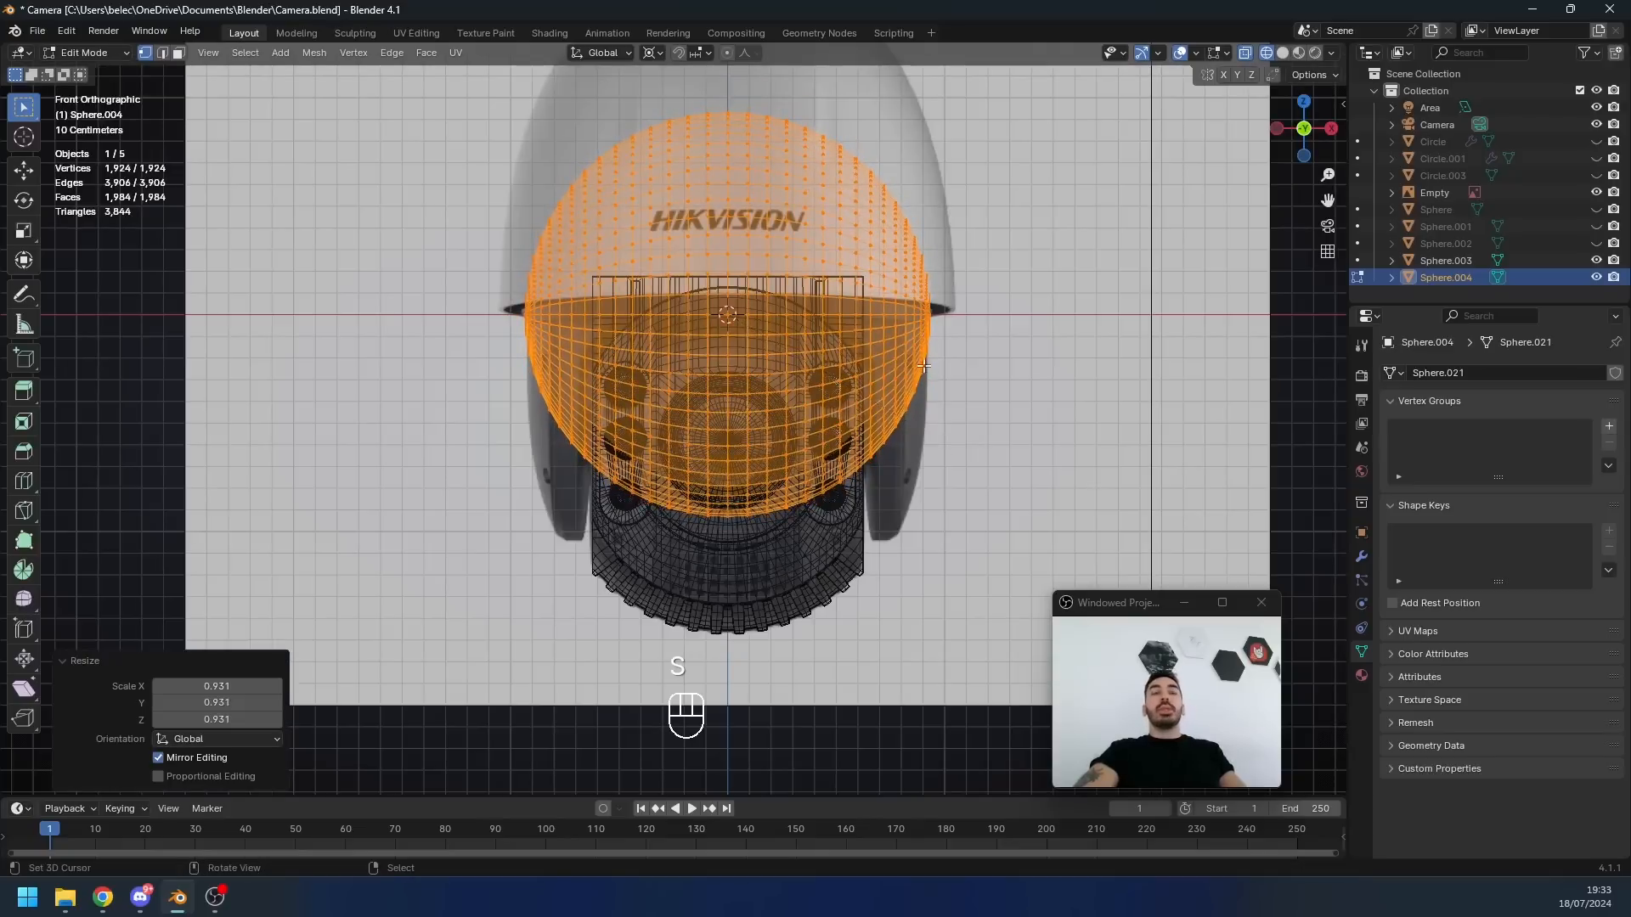
key(s)
click(943, 431)
key(Tab)
key(g)
middle_click(932, 467)
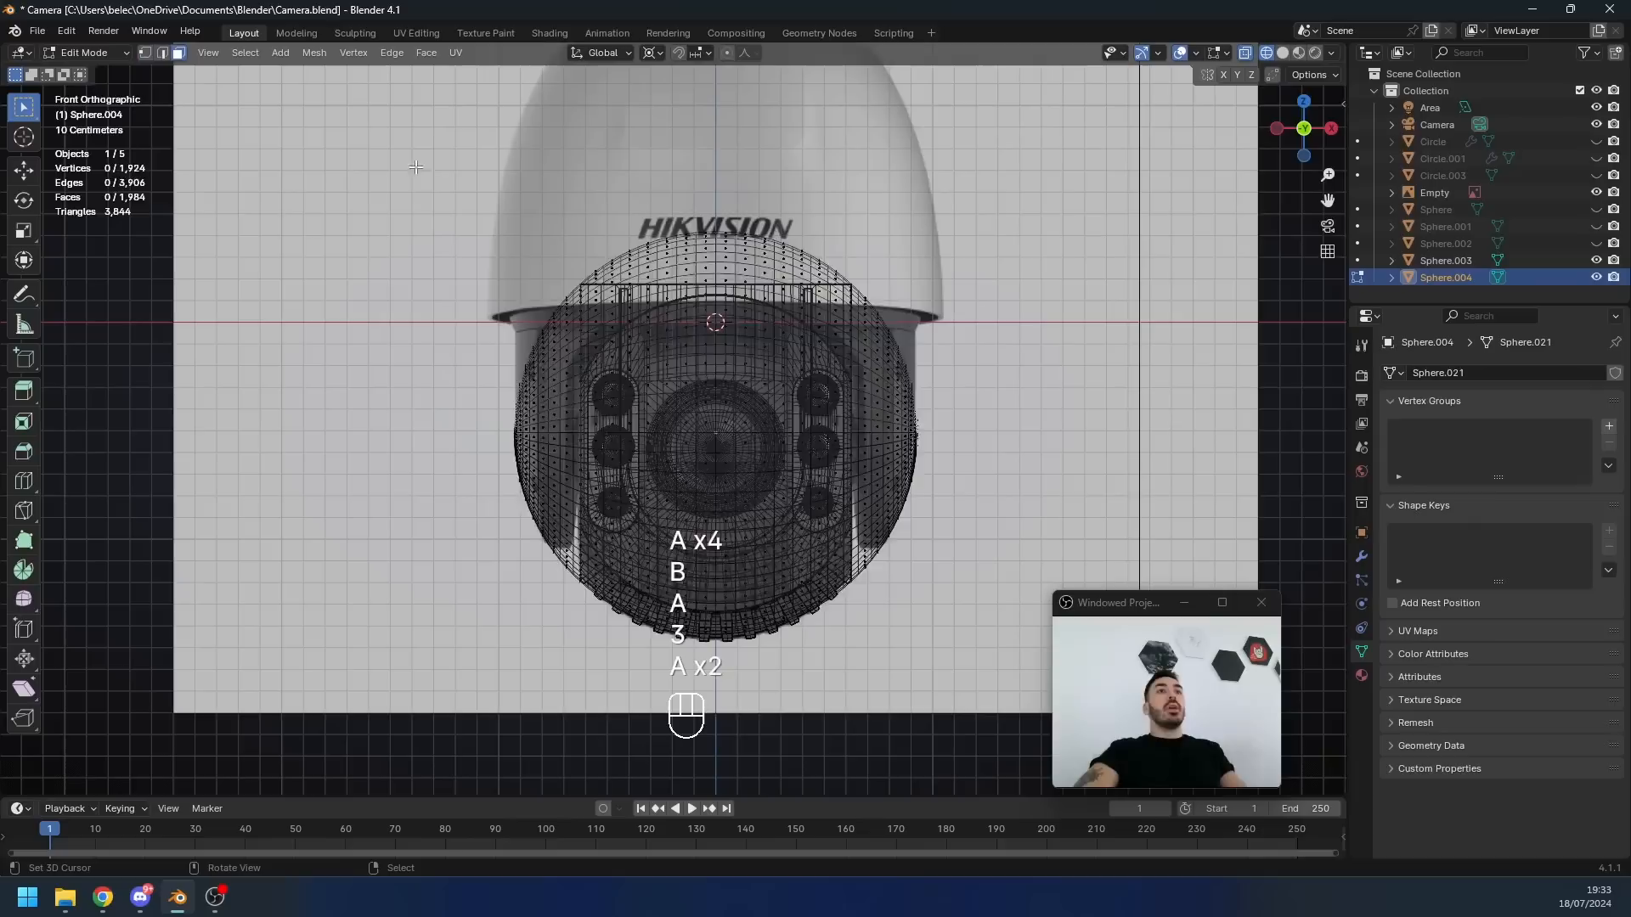
- Delete the faces of the sphere's upper half
key(a)
key(a)
key(b)
drag(400, 162, 1072, 432)
key(x)
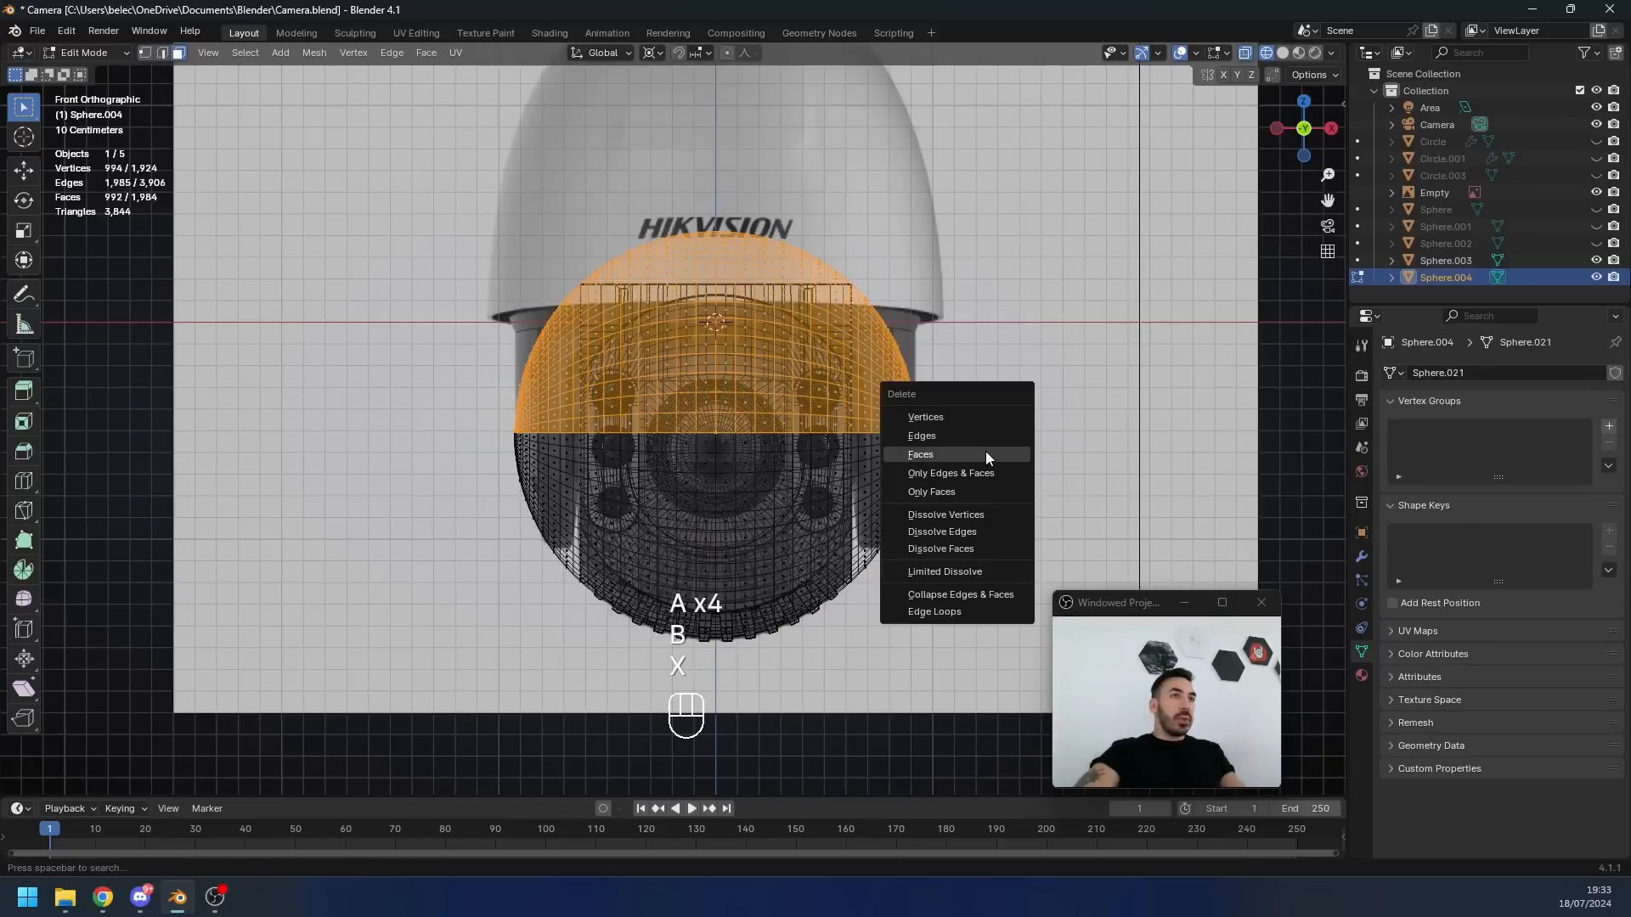
click(986, 459)
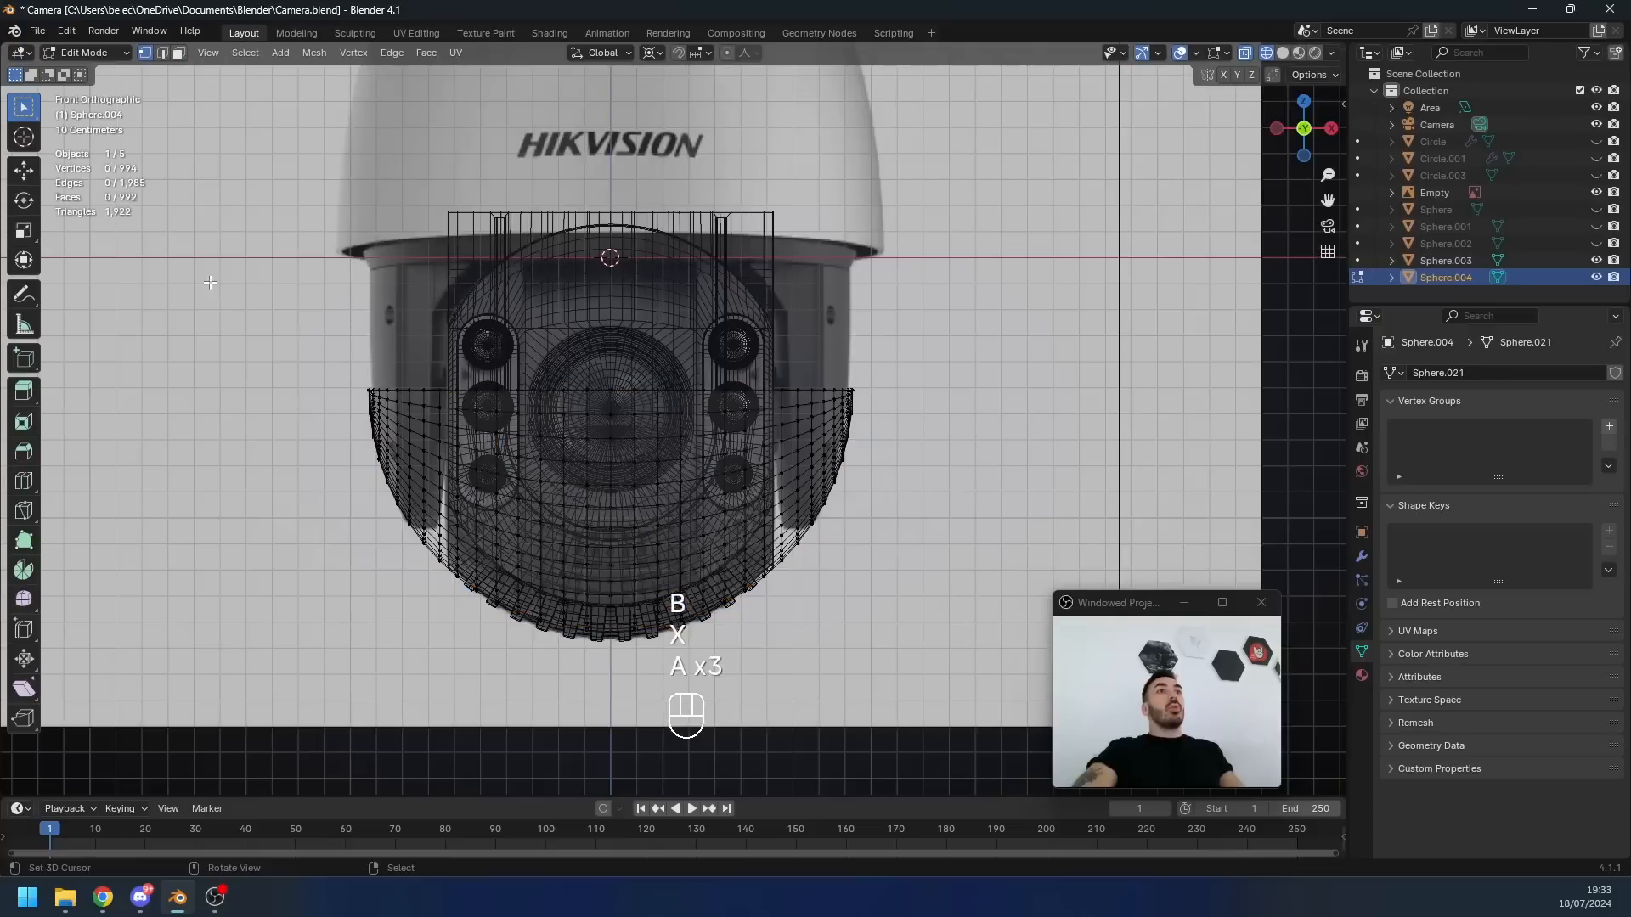
- Delete the left half of the remaining hemisphere as seen from the front
key(b)
drag(212, 285, 601, 695)
key(x)
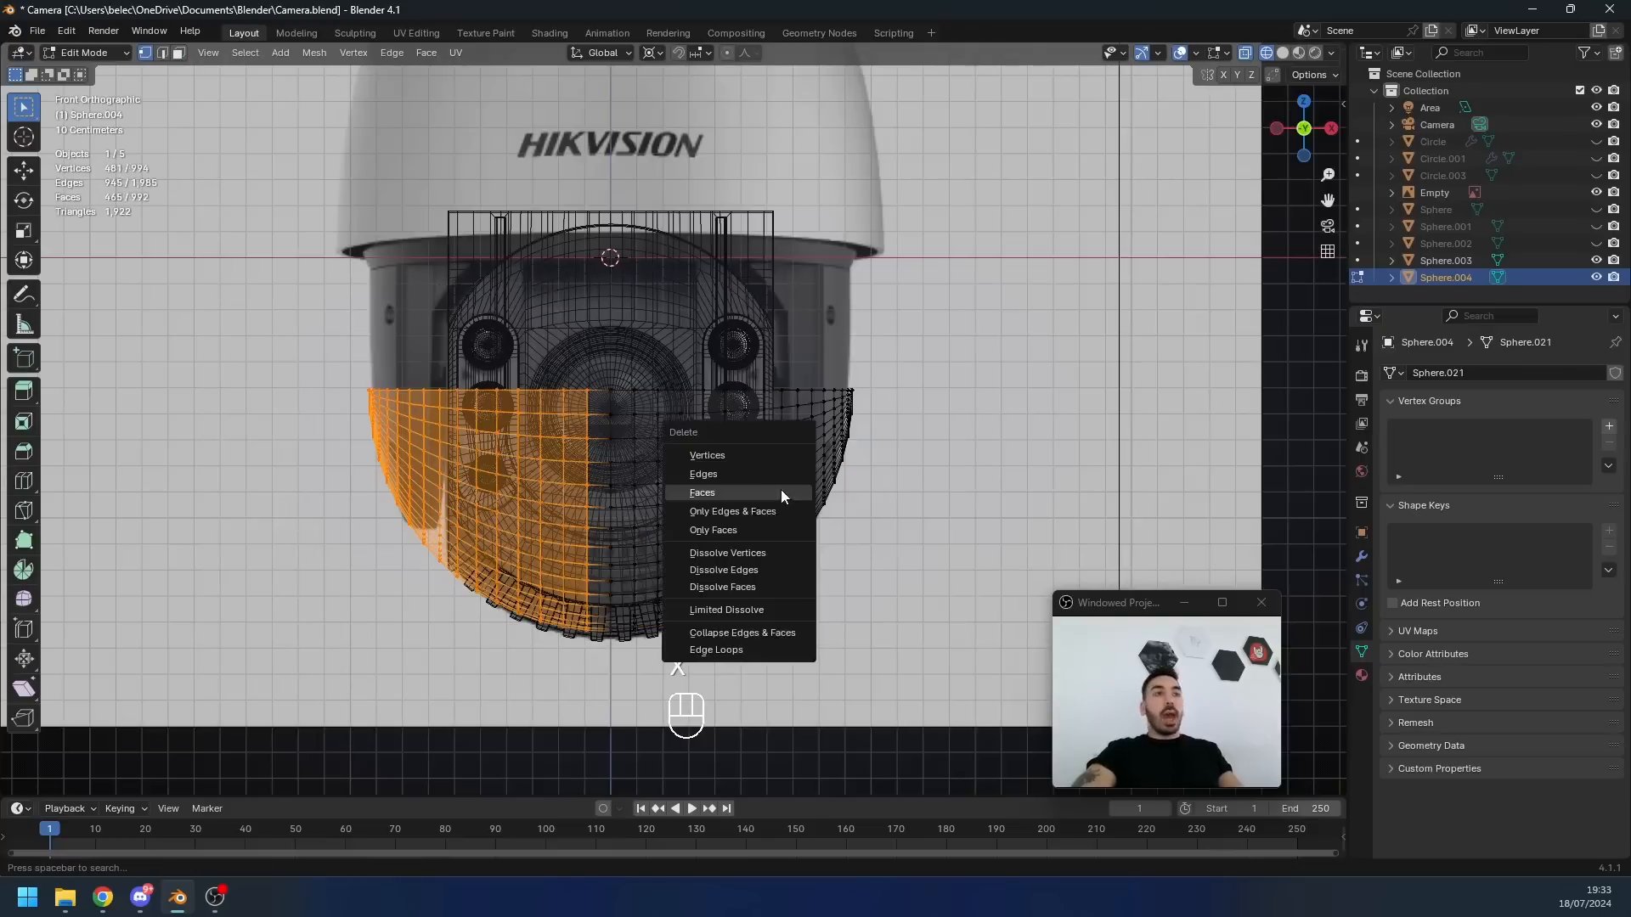
click(742, 459)
- Delete the quarter sphere's inner faces up to the reference arm's inner edge, keeping only the outer side cap
shift+middle_drag(782, 538, 695, 576)
scroll(663, 506, up, 4)
key(b)
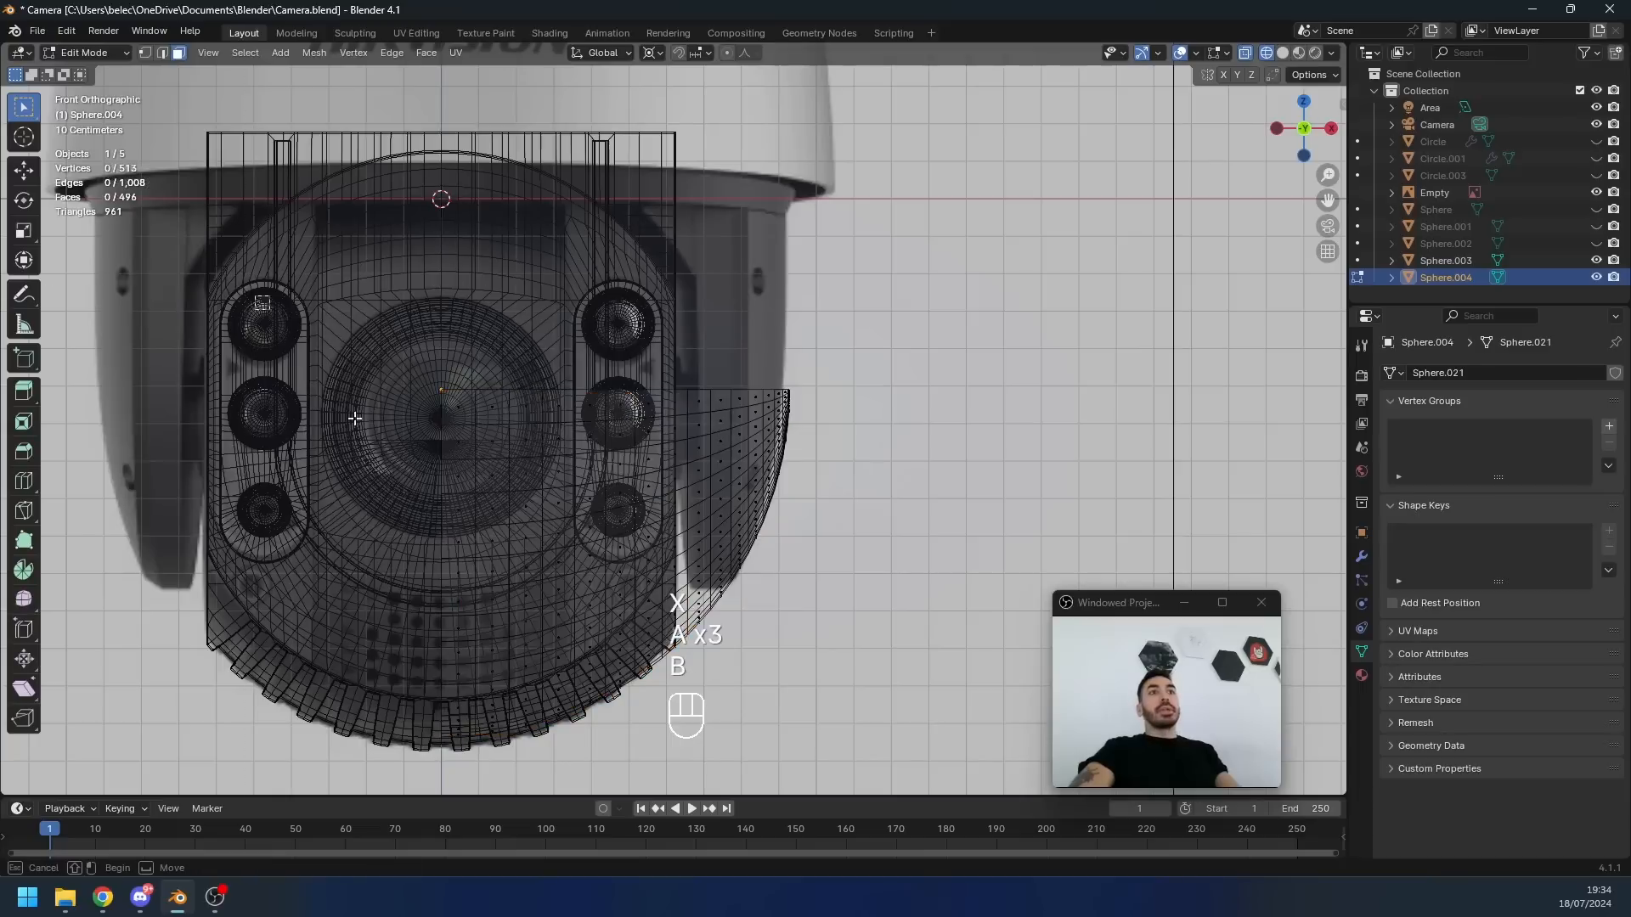
drag(254, 297, 730, 778)
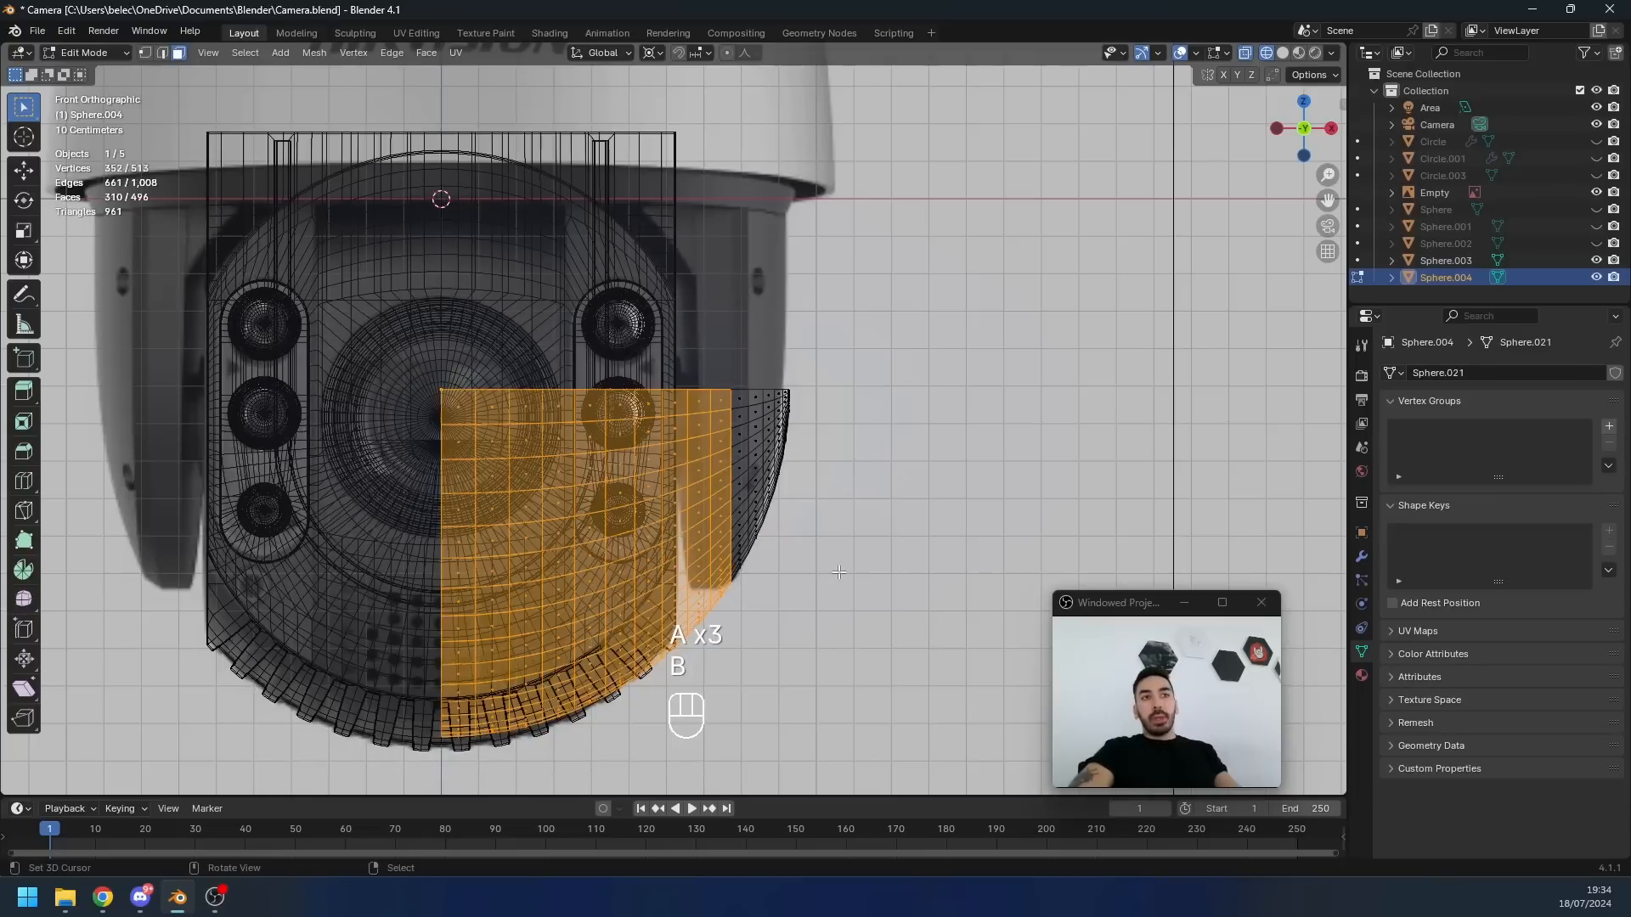
key(x)
click(692, 612)
- Extrude the side cap's top edge in place and scale it to 0 along Z to flatten it at the 3D cursor's height
alt+click(620, 418)
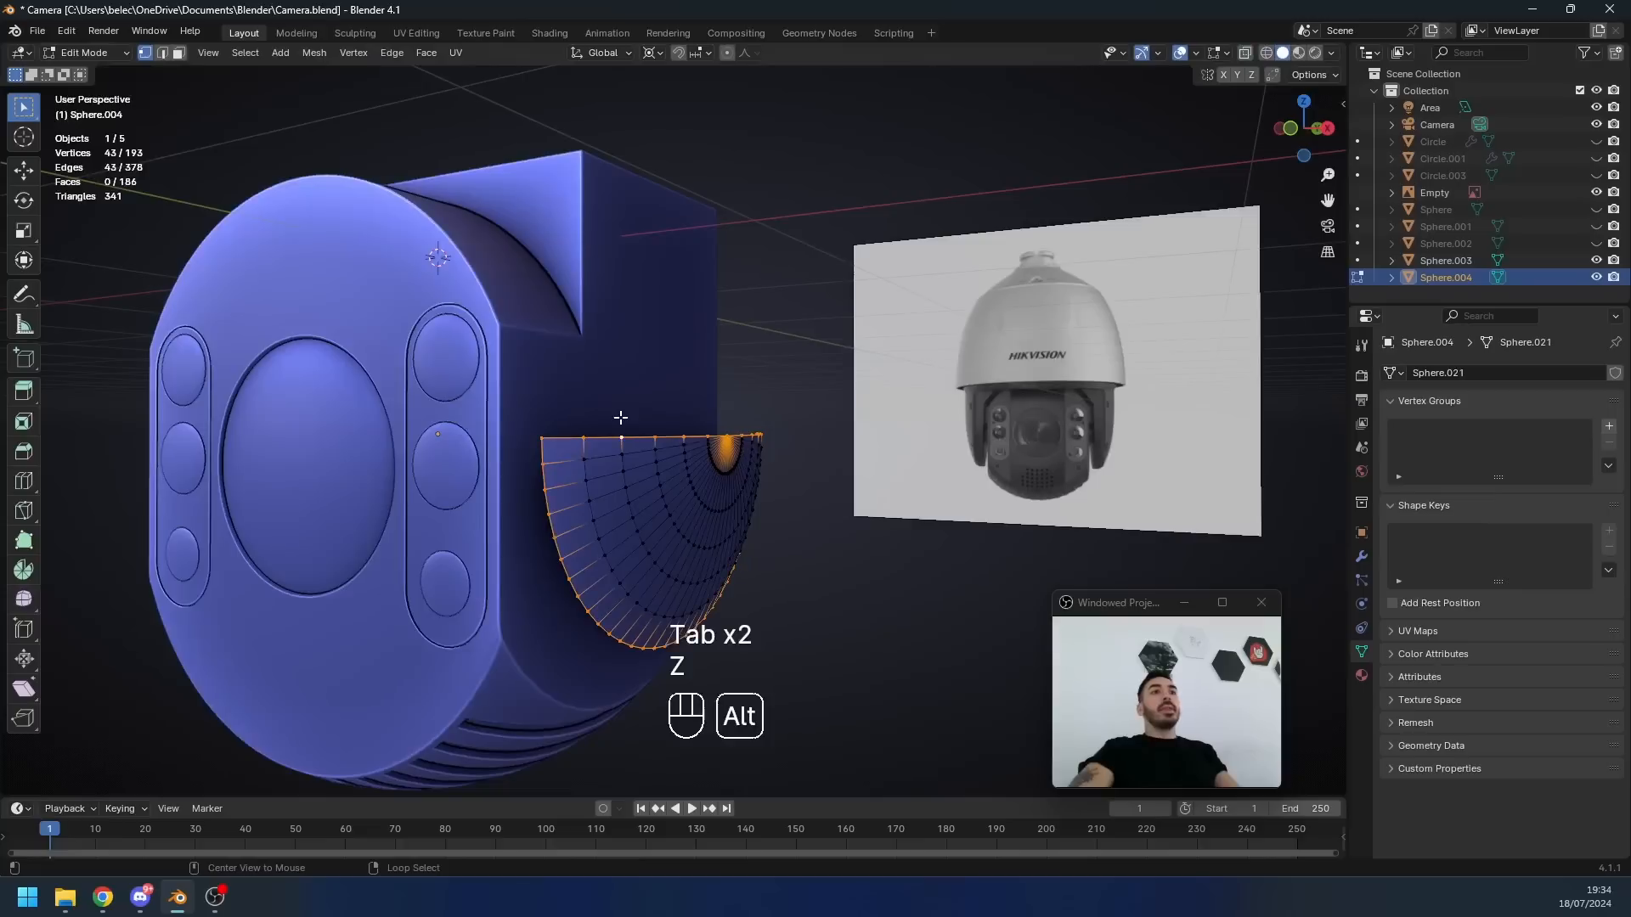
middle_drag(629, 430, 680, 433)
key(e)
right_click(760, 442)
text(sz)
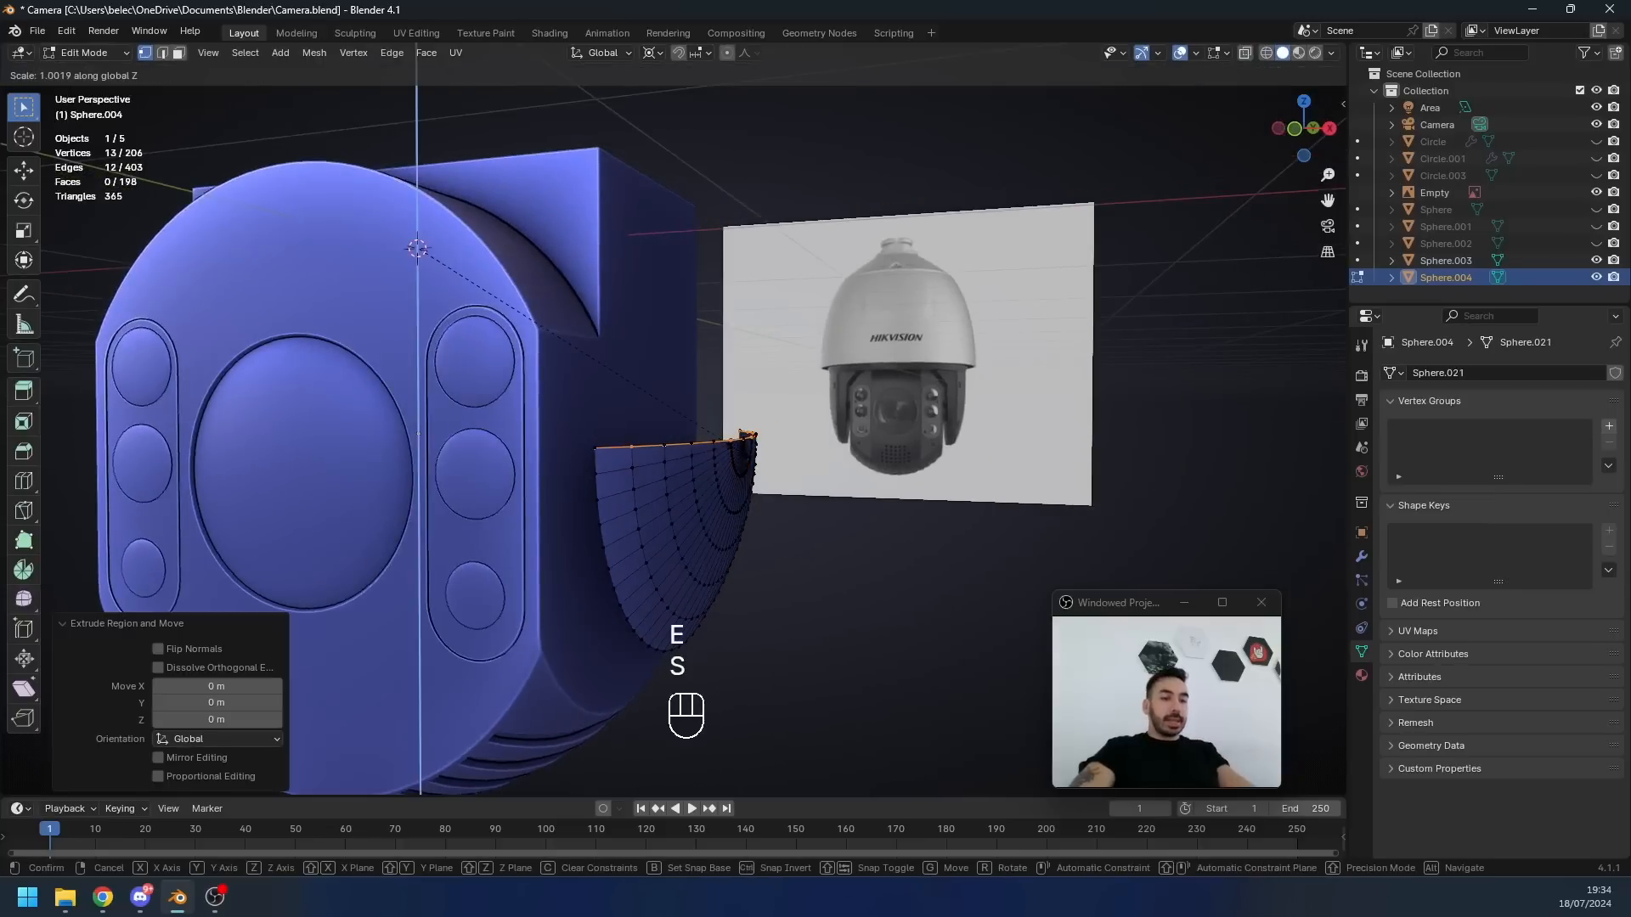
text(0)
key(Return)
key(Tab)
mouse_move(383, 255)
middle_down()
mouse_move(361, 268)
mouse_move(384, 258)
middle_up()
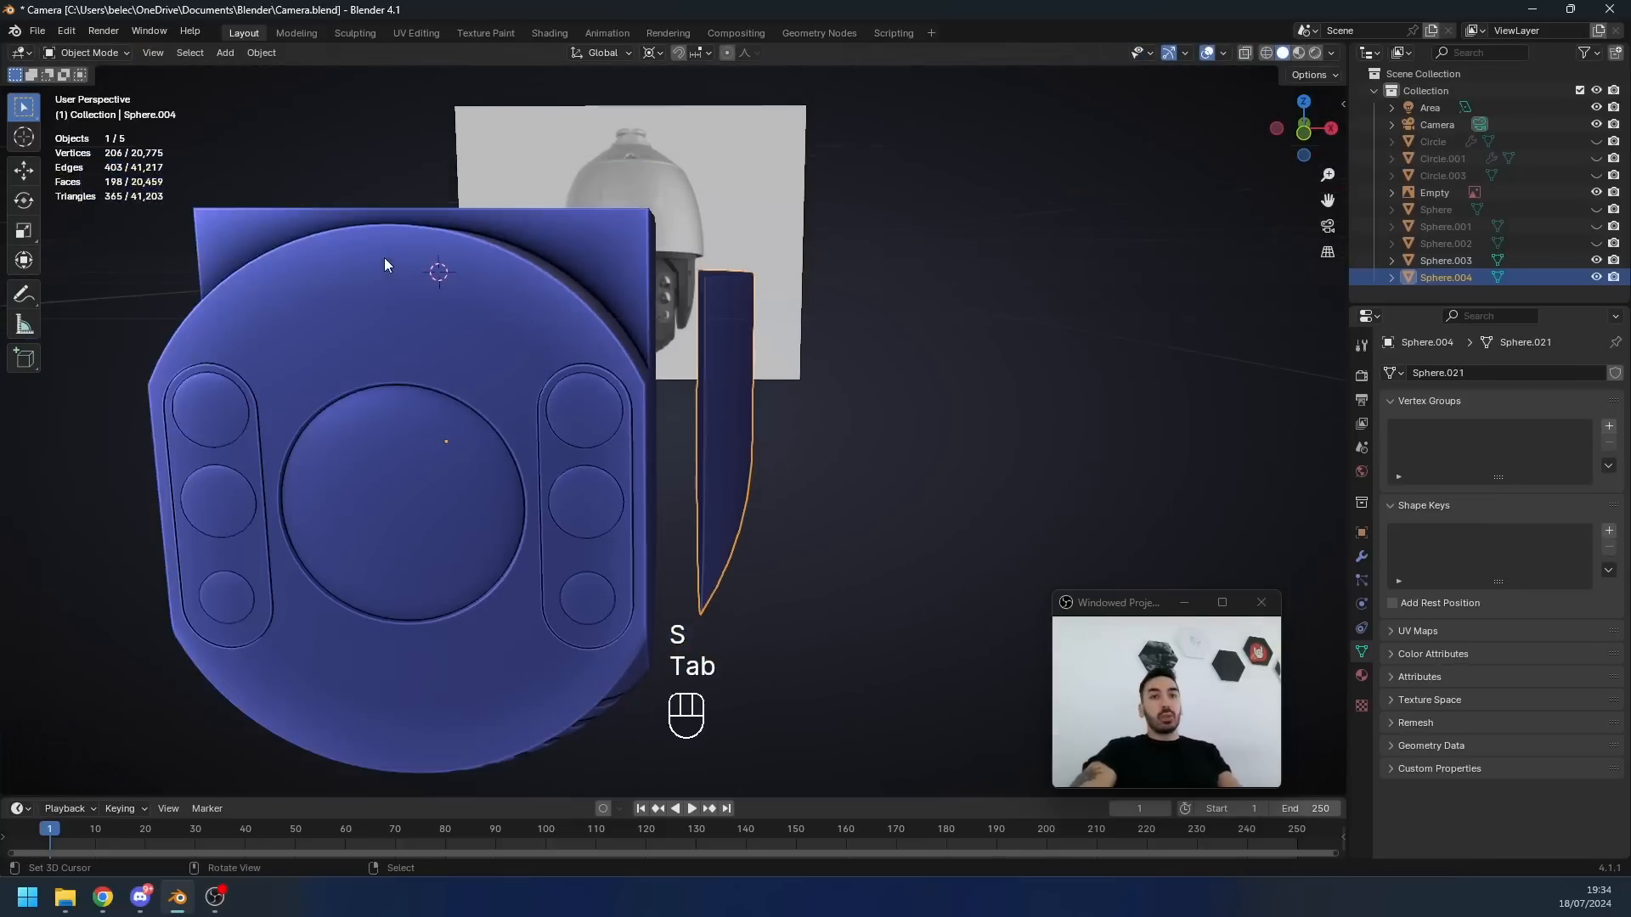
- Fill the side arm's open inner side with a face and extrude it towards the body
key(Tab)
middle_drag(558, 307, 768, 536)
key(f)
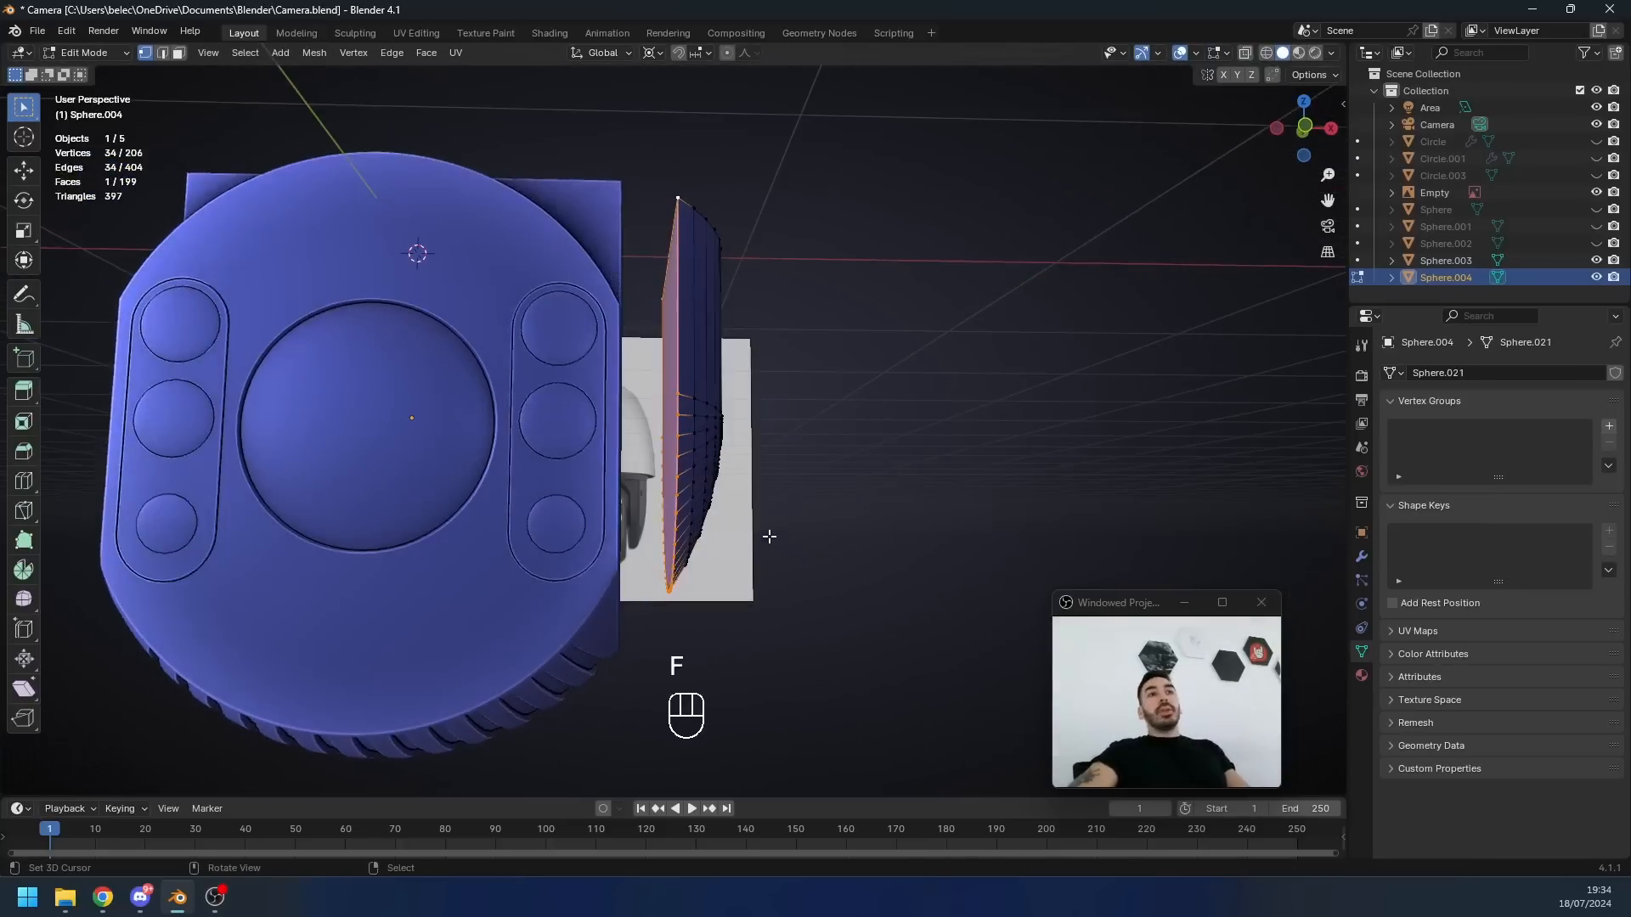
key(e)
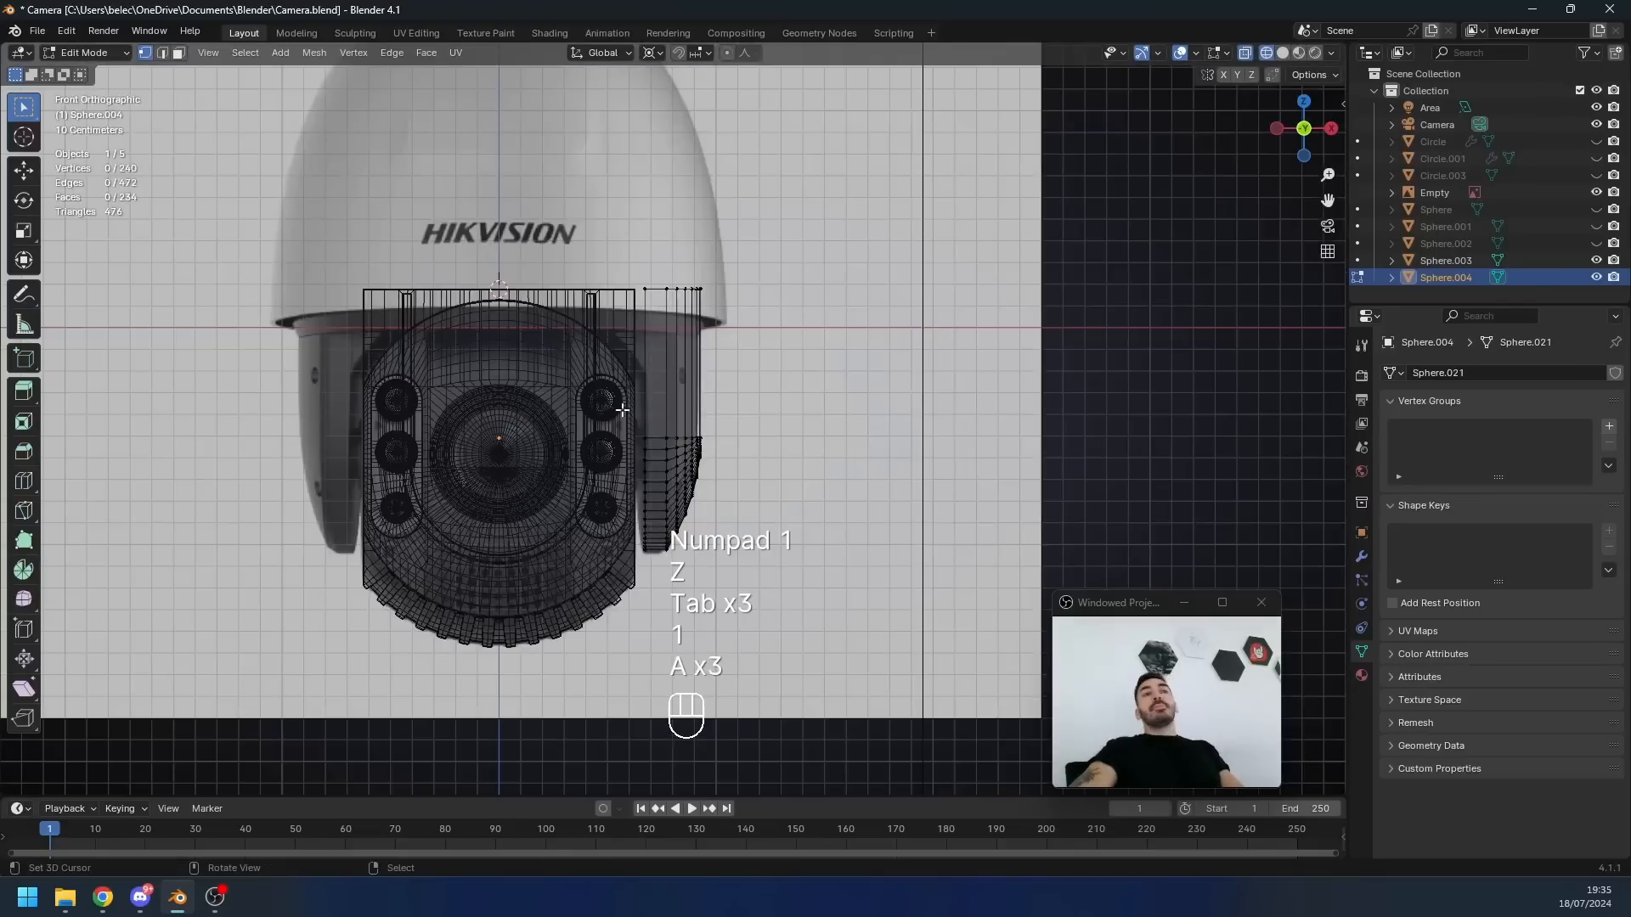
- Move the side arm's rounded lower part by -0.056761 m along Z to follow the reference
key(a)
key(b)
right_click(593, 390)
key(a)
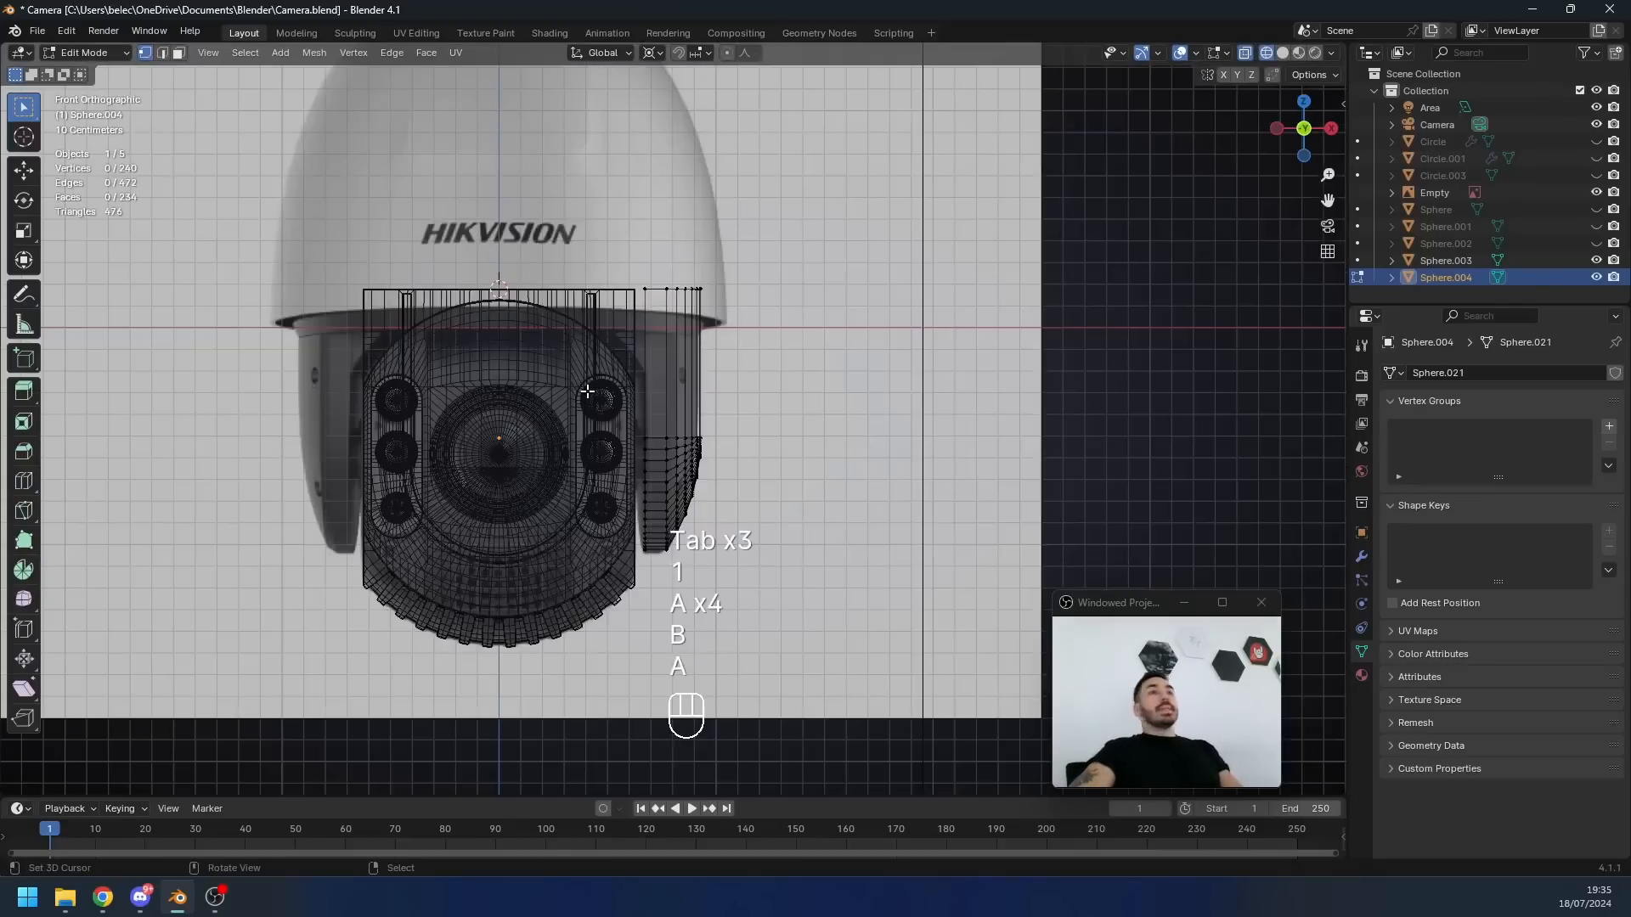
key(b)
drag(586, 386, 741, 564)
key(g)
middle_click(753, 557)
click(746, 568)
key(z)
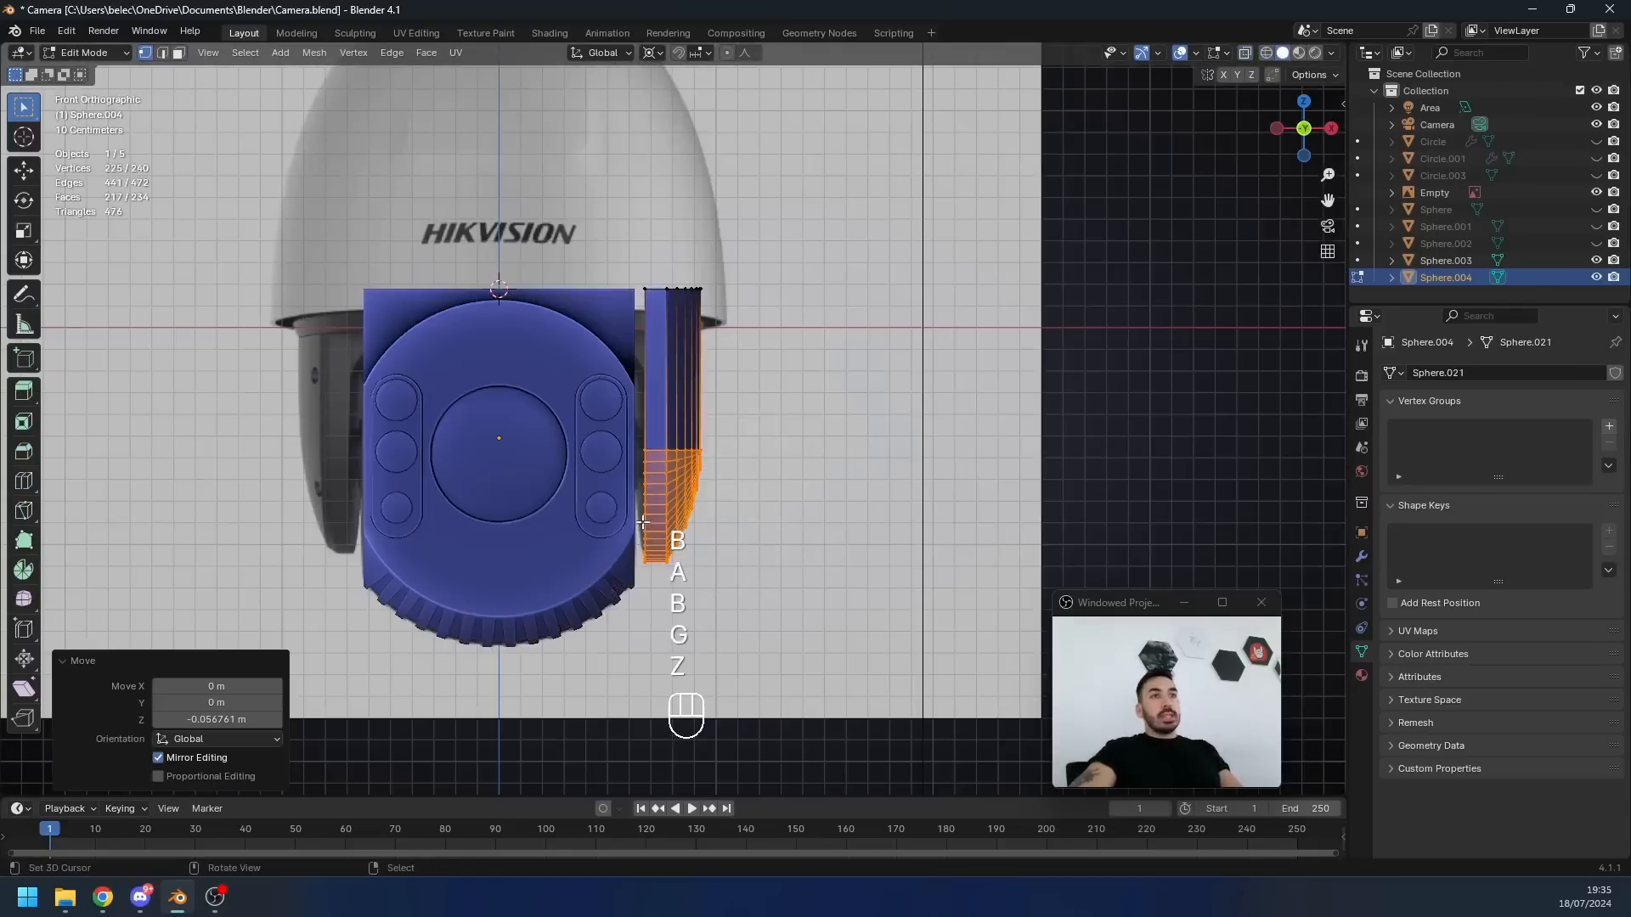
- Examine the side arm's outer face and rounded lower part from several angles, with and without its mesh wireframe
key(Tab)
mouse_move(654, 502)
middle_down()
mouse_move(531, 496)
mouse_move(720, 486)
middle_up()
key(a)
key(a)
key(a)
key(Tab)
key(g)
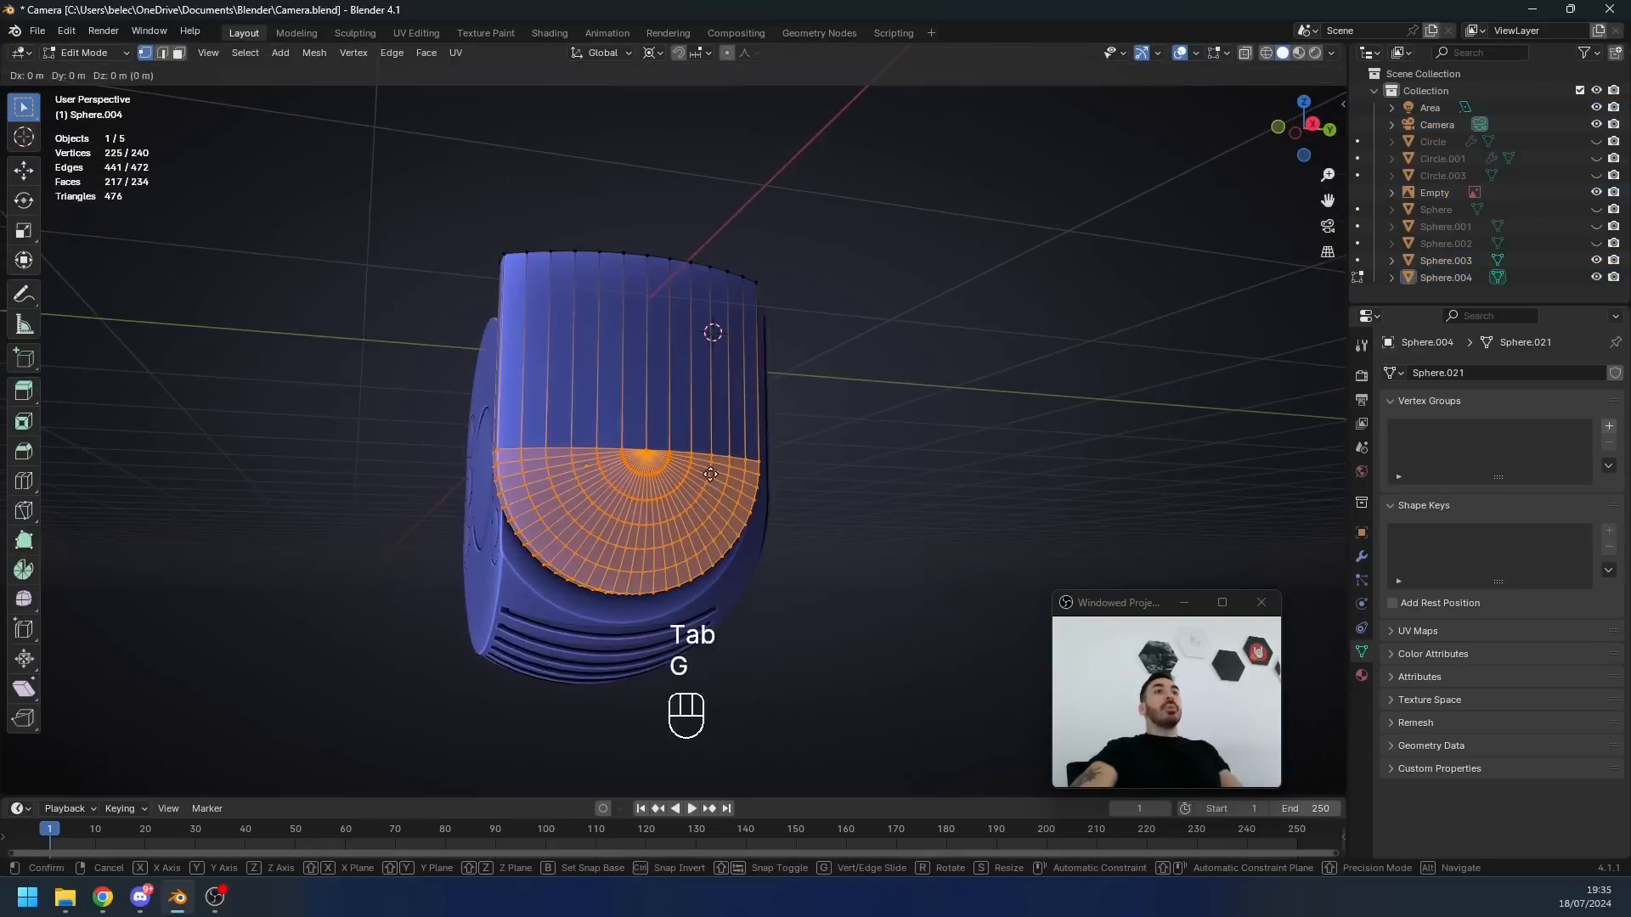
middle_click(711, 519)
click(677, 581)
middle_drag(677, 580, 520, 562)
key(Tab)
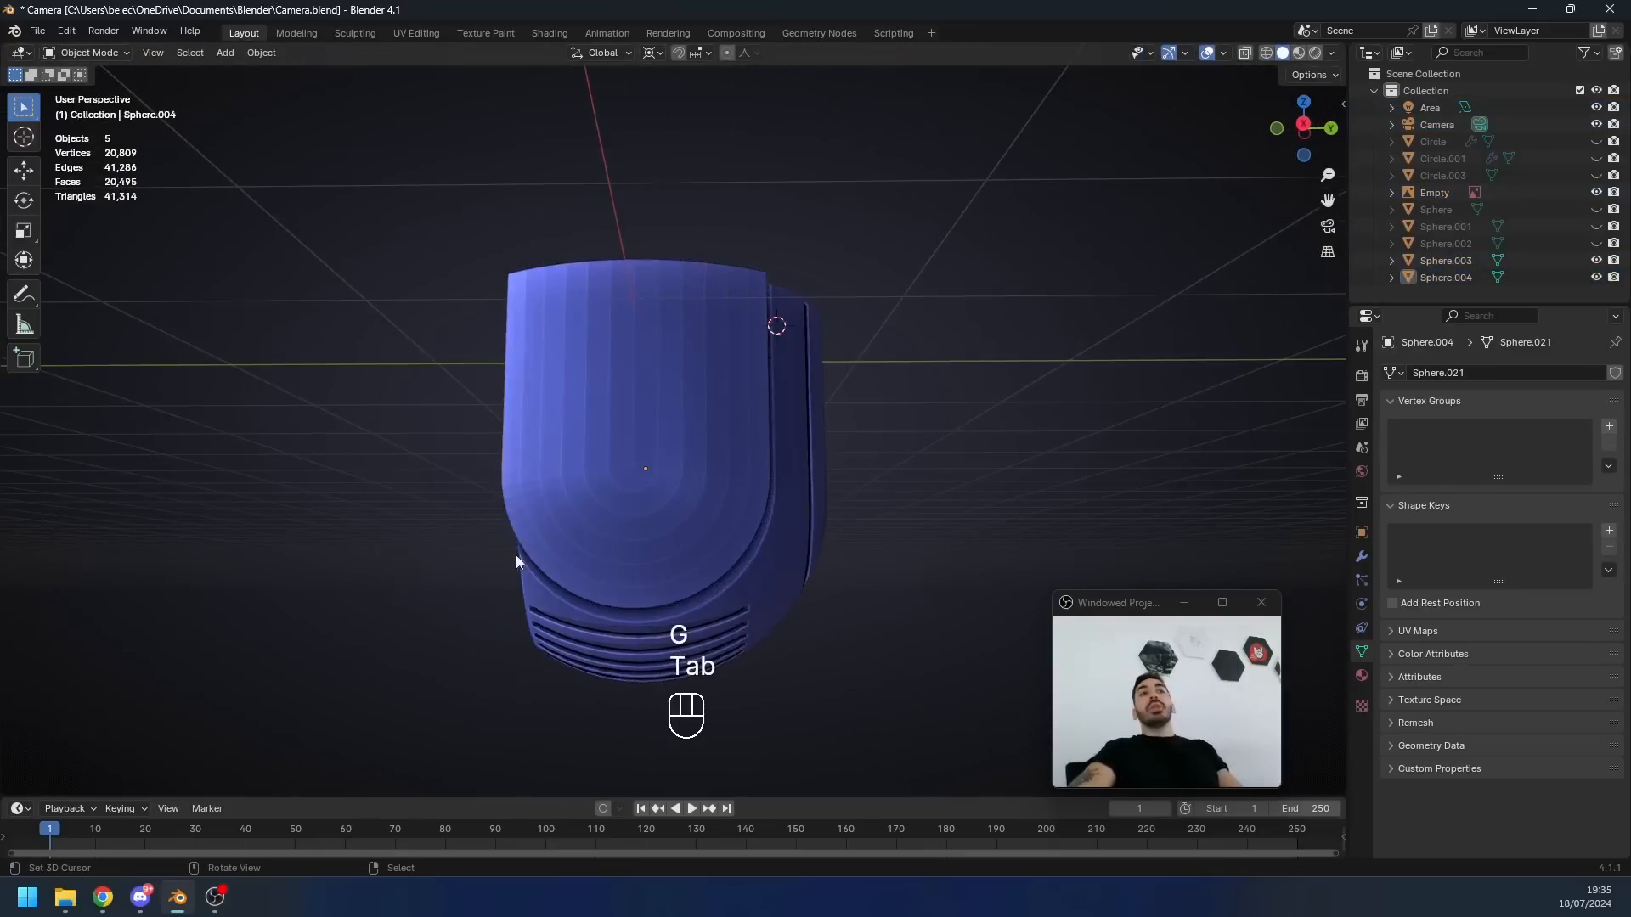
middle_drag(729, 590, 607, 580)
key(Tab)
key(g)
middle_click(697, 578)
- Add six evenly spaced horizontal loop cuts across the side arm's straight upper part
key(ctrl+r)
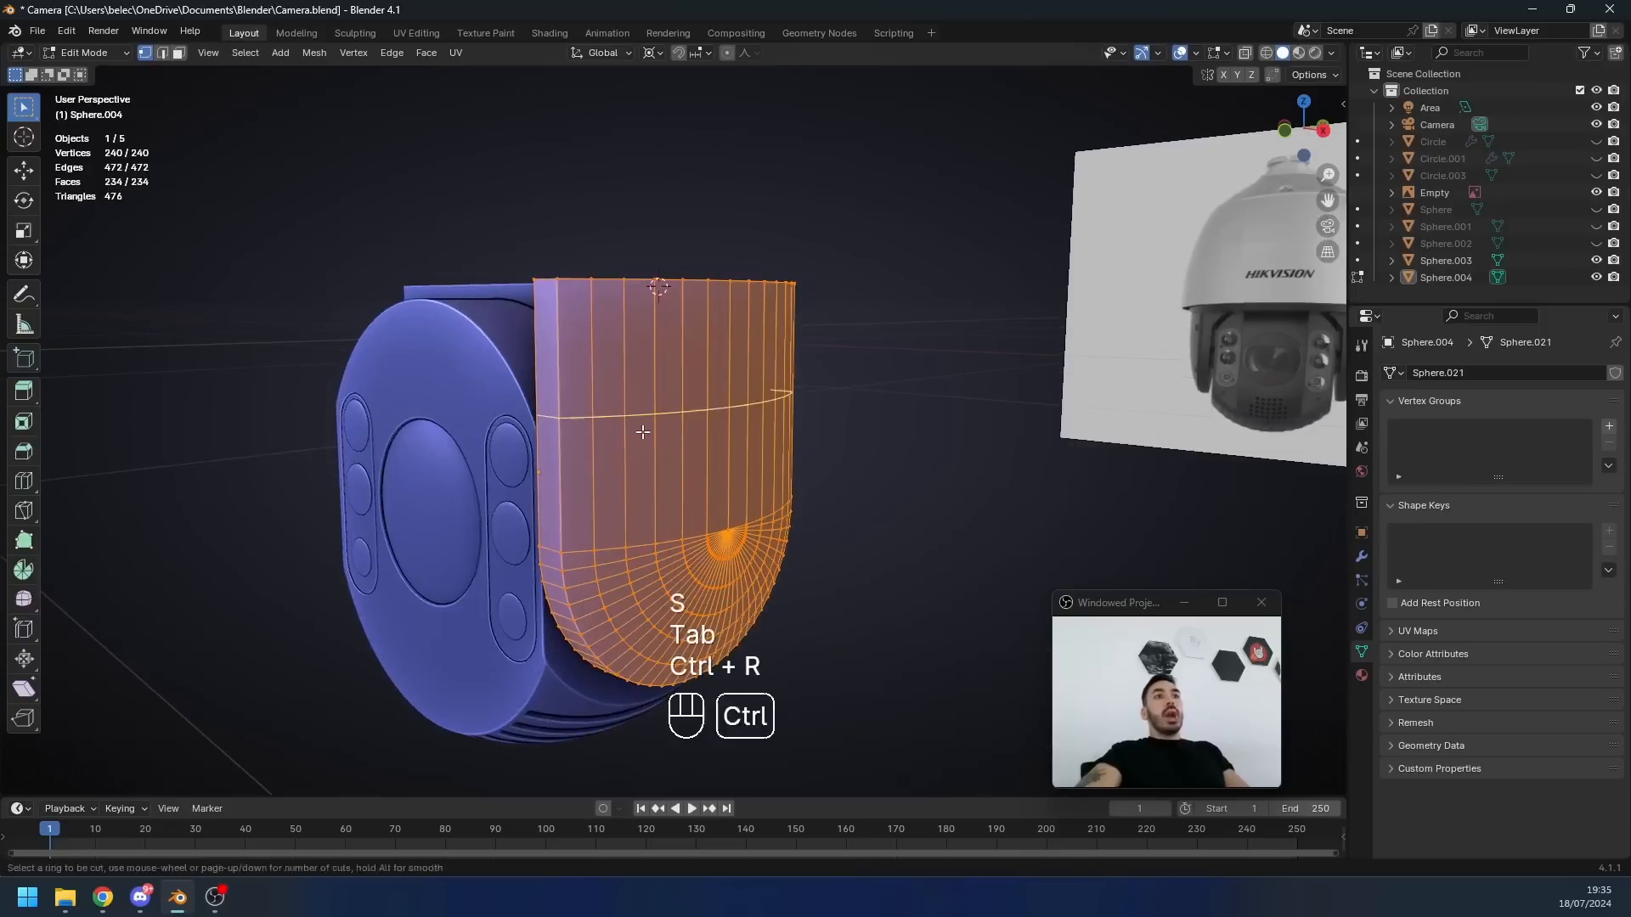
scroll(644, 435, up, 3)
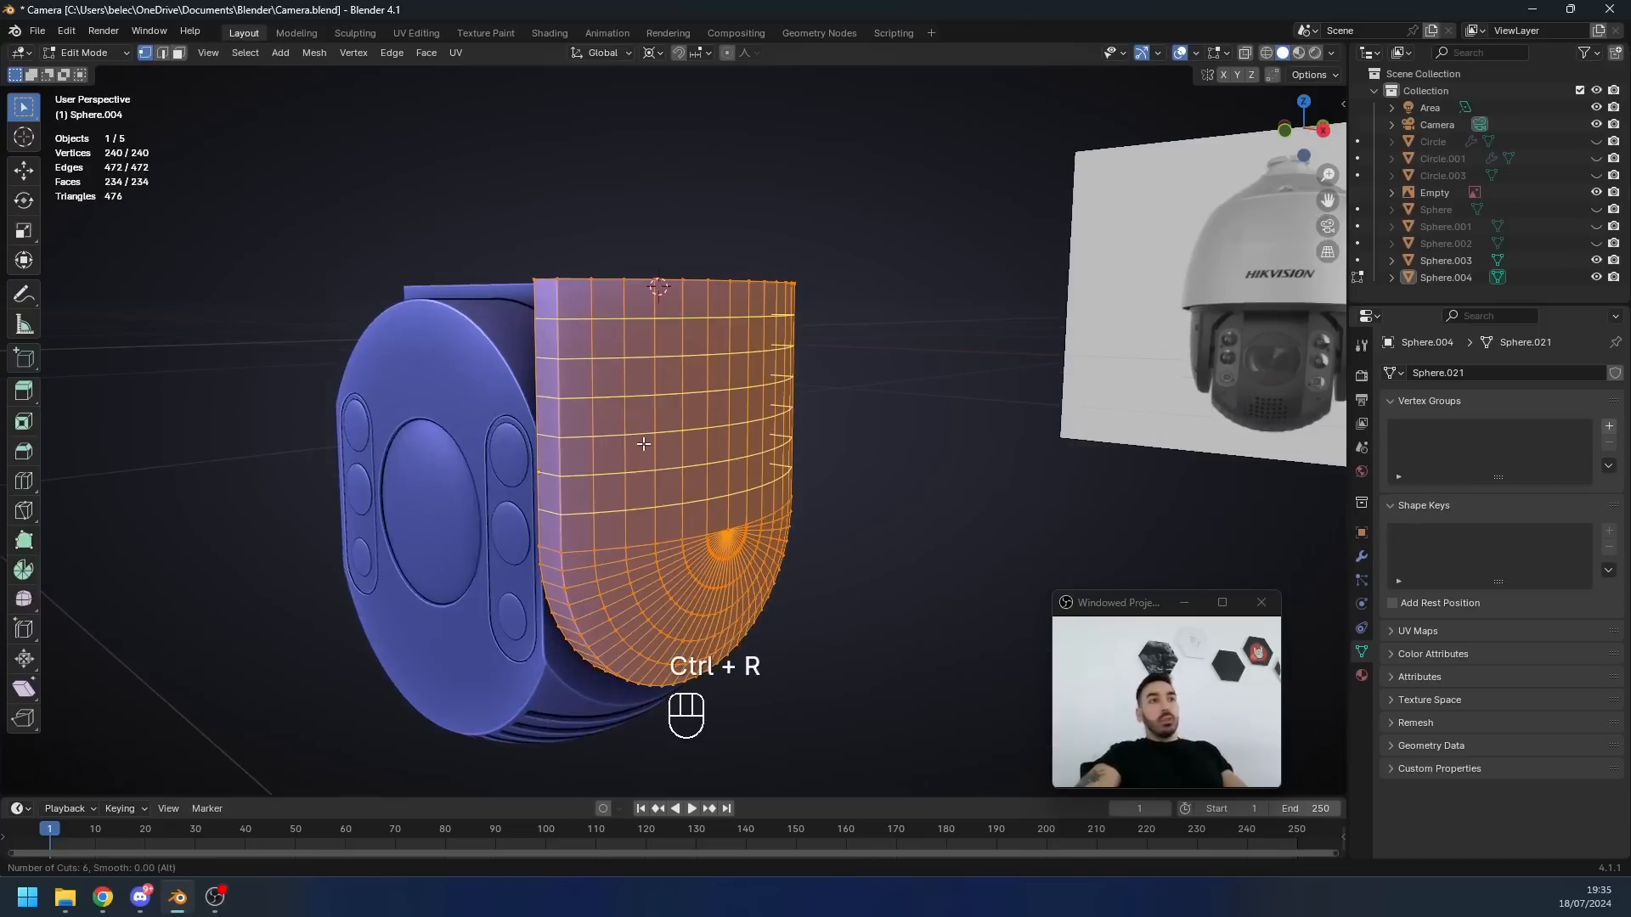
click(644, 443)
right_click(644, 443)
middle_drag(643, 443, 543, 311)
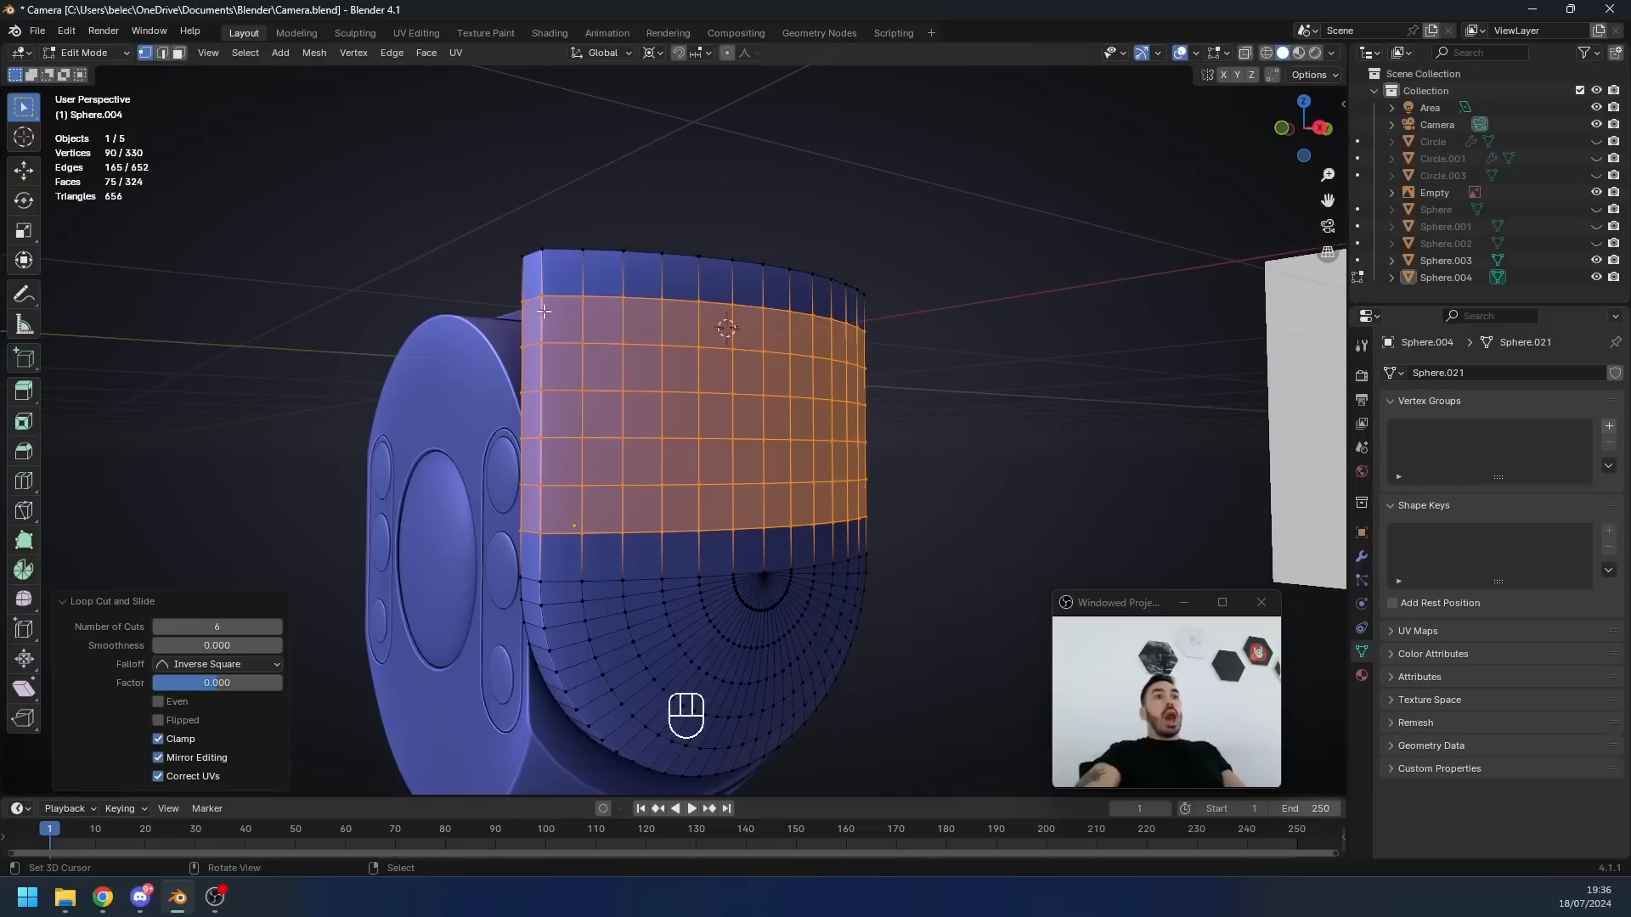
- Add single centred loop cuts between the side arm's vertical edge loops, following them around the rounded lower part
key(ctrl+r)
click(563, 481)
right_click(563, 482)
key(ctrl+r)
click(596, 483)
right_click(598, 483)
key(ctrl+r)
click(642, 482)
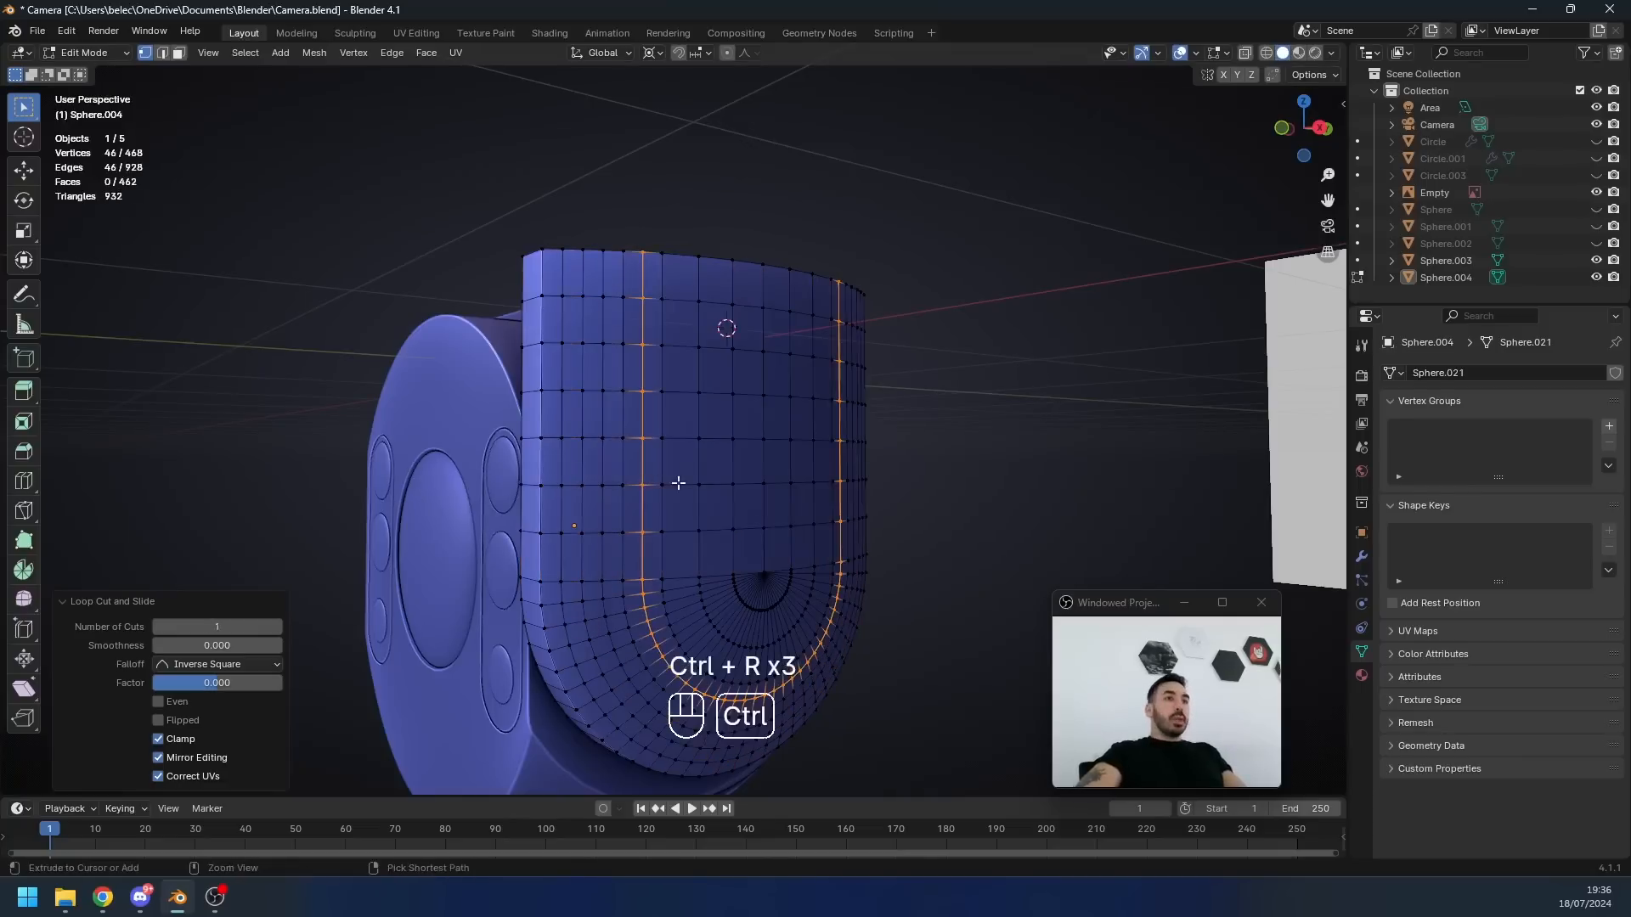
key(ctrl+r)
click(679, 484)
right_click(678, 483)
key(ctrl+r)
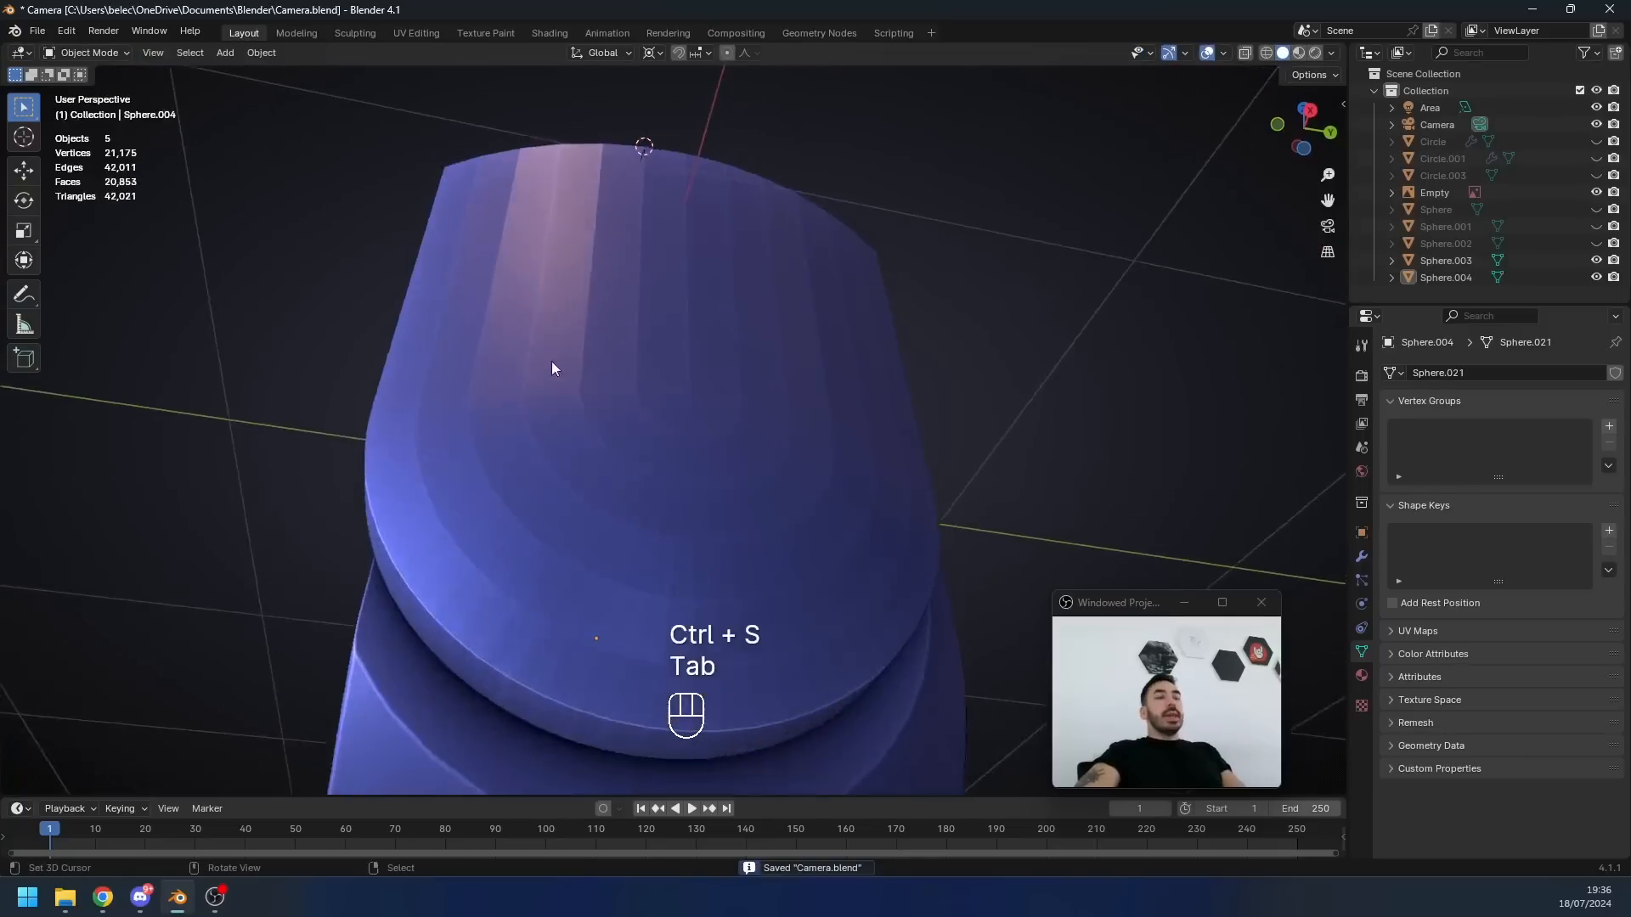
- Select the run of edges along the arm's top rim from the front corner and extend the selection to their edge rings
key(Tab)
middle_drag(553, 365, 519, 416)
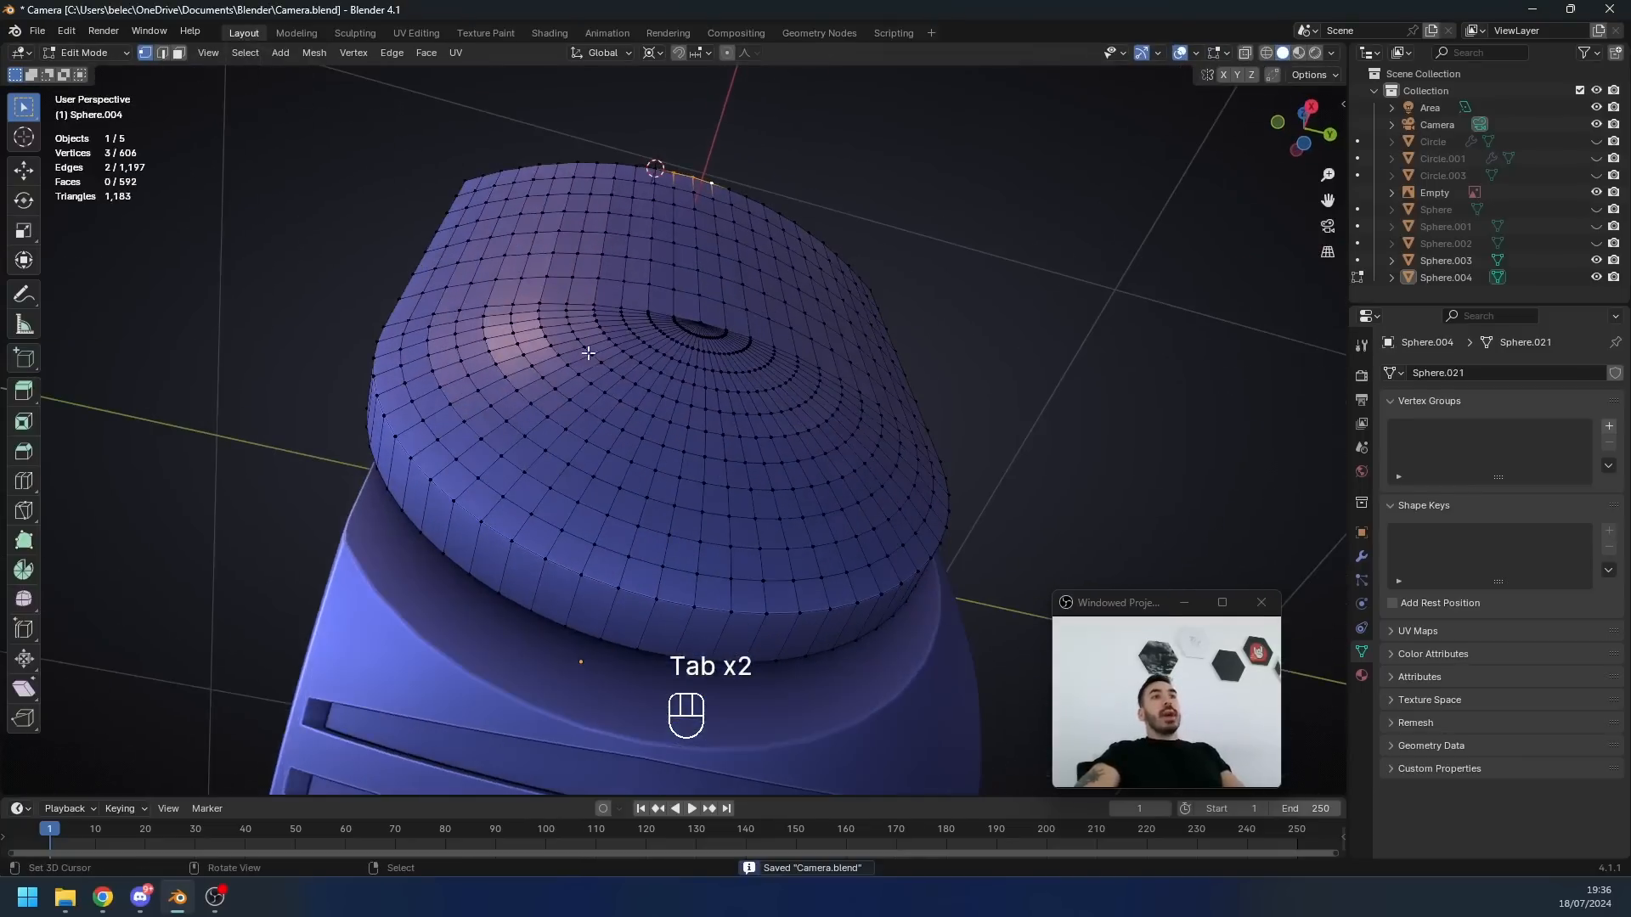
middle_drag(412, 382, 491, 246)
key(2)
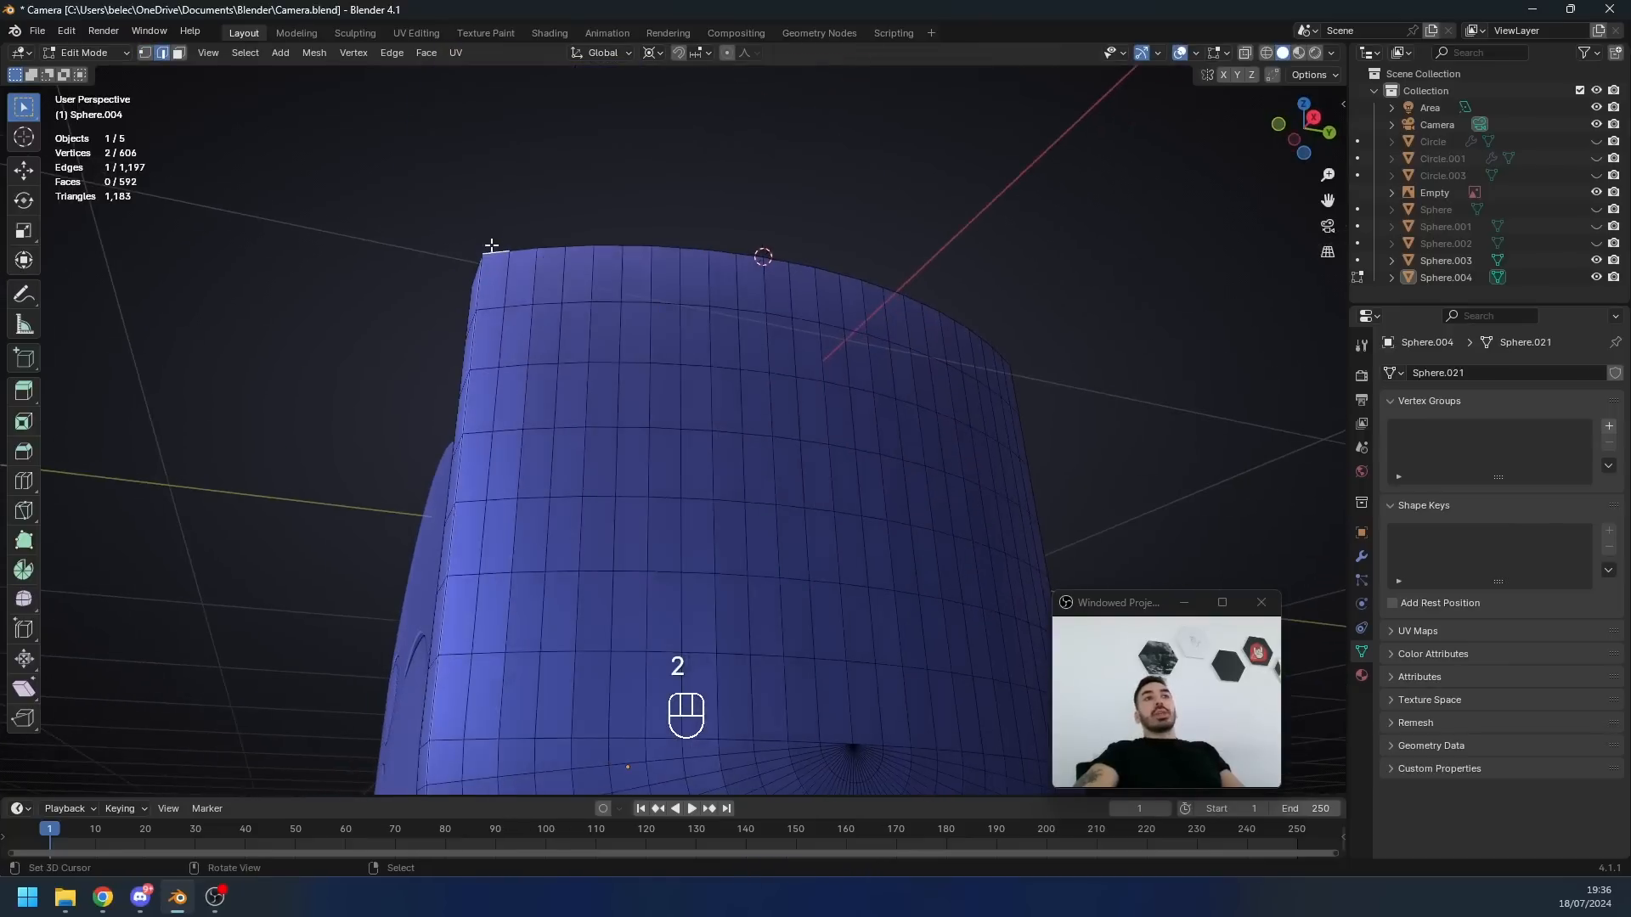
ctrl+click(765, 255)
middle_drag(764, 255, 226, 124)
click(245, 53)
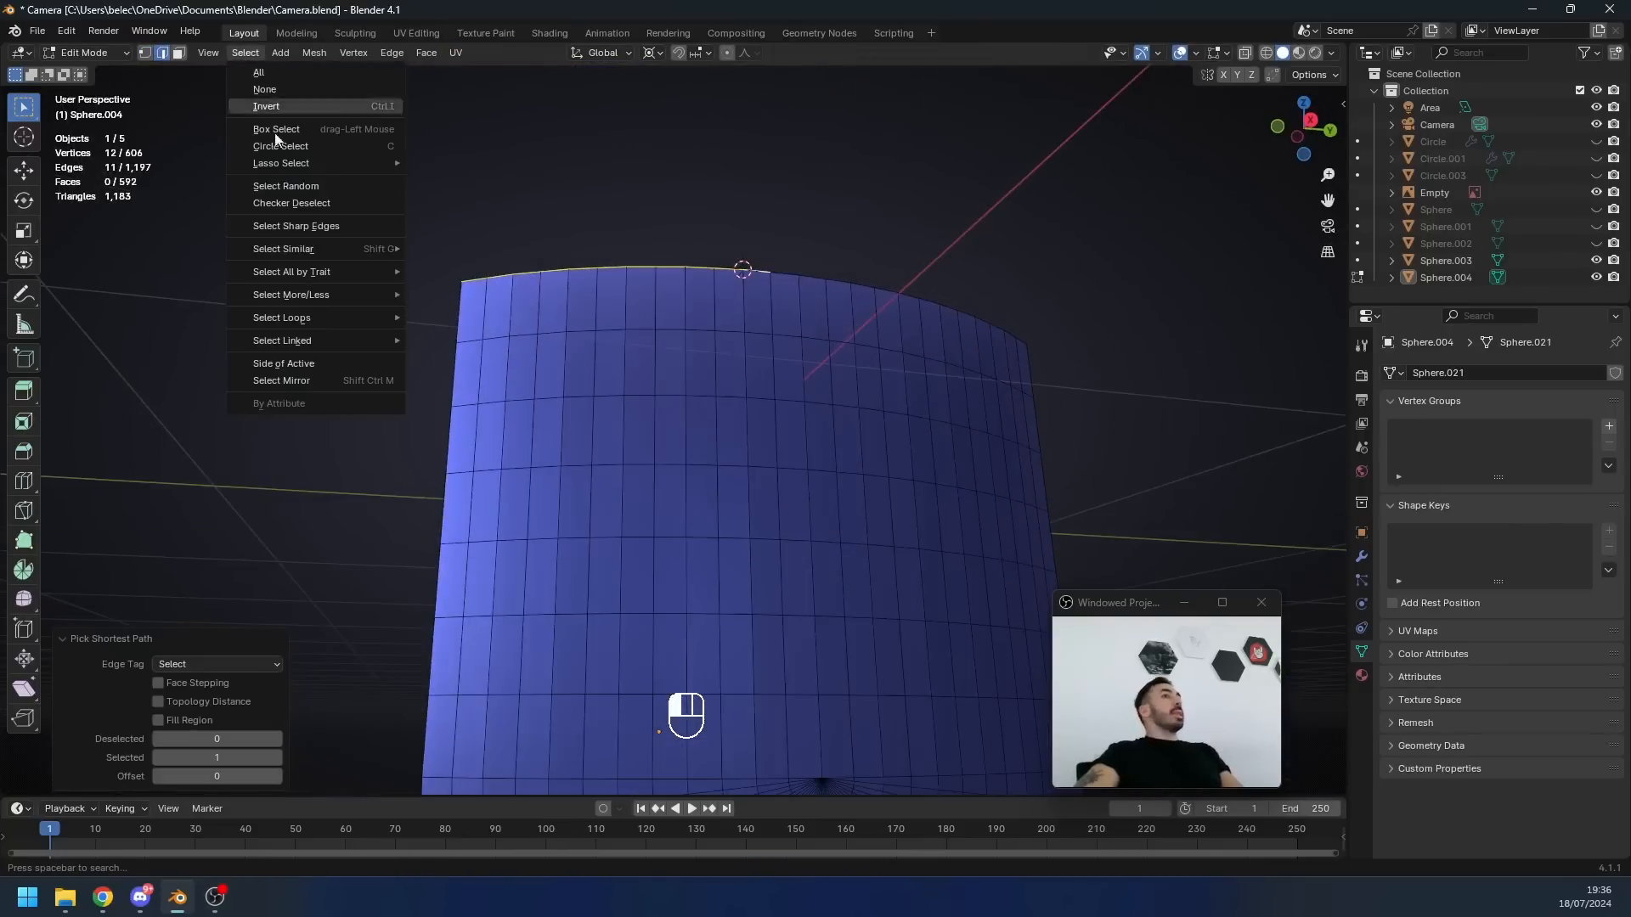
mouse_move(327, 321)
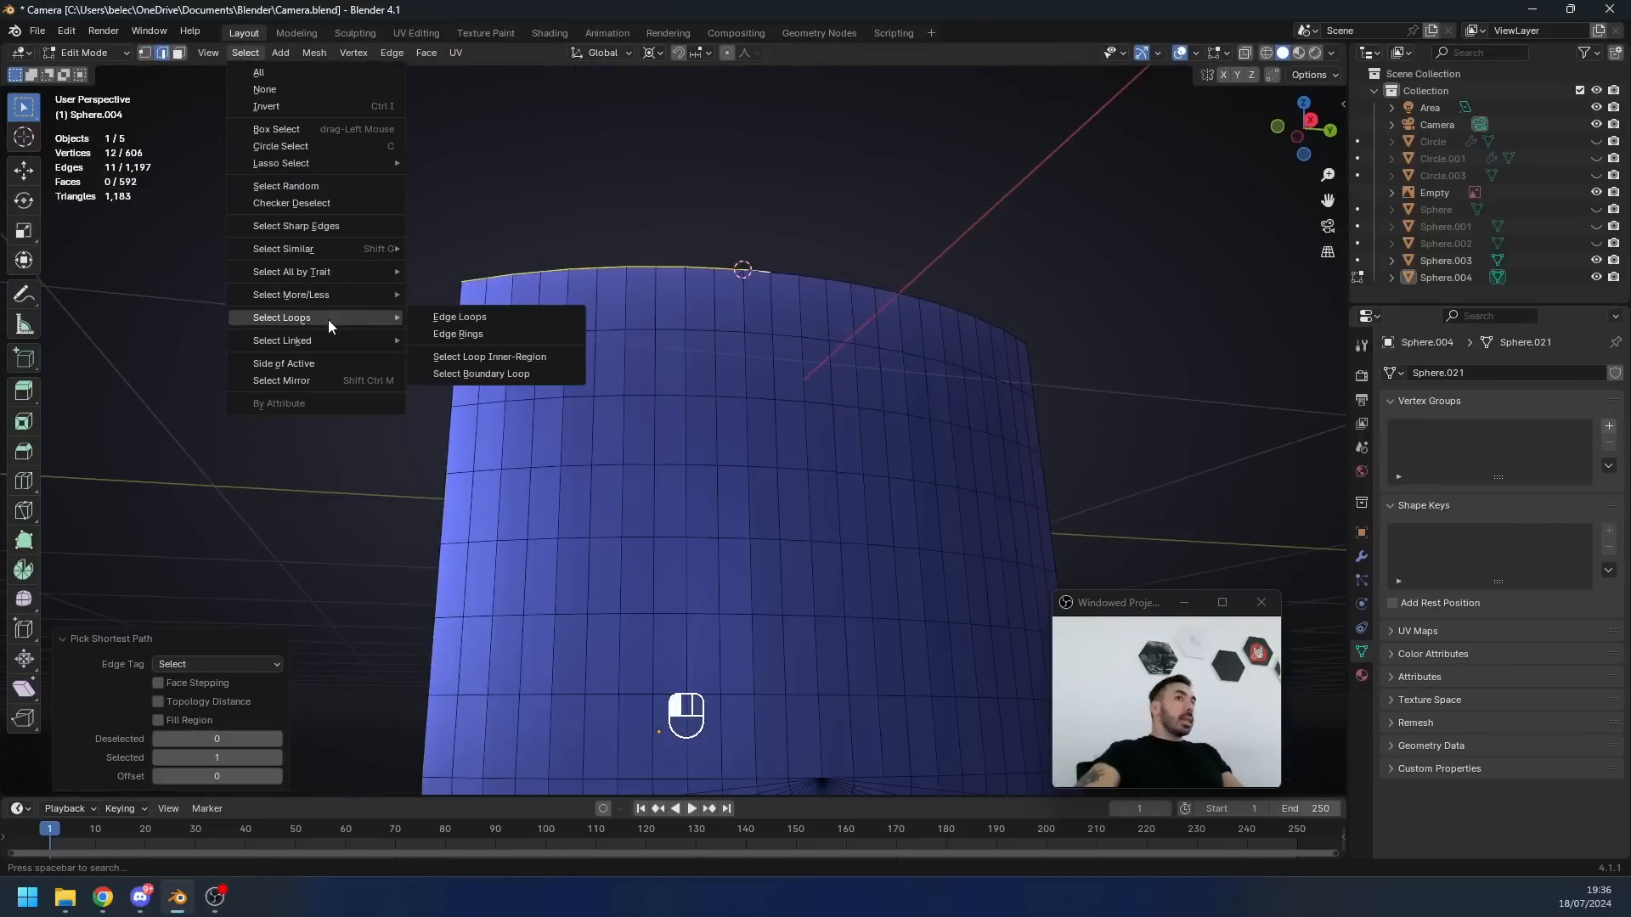
click(476, 336)
middle_drag(477, 336, 482, 181)
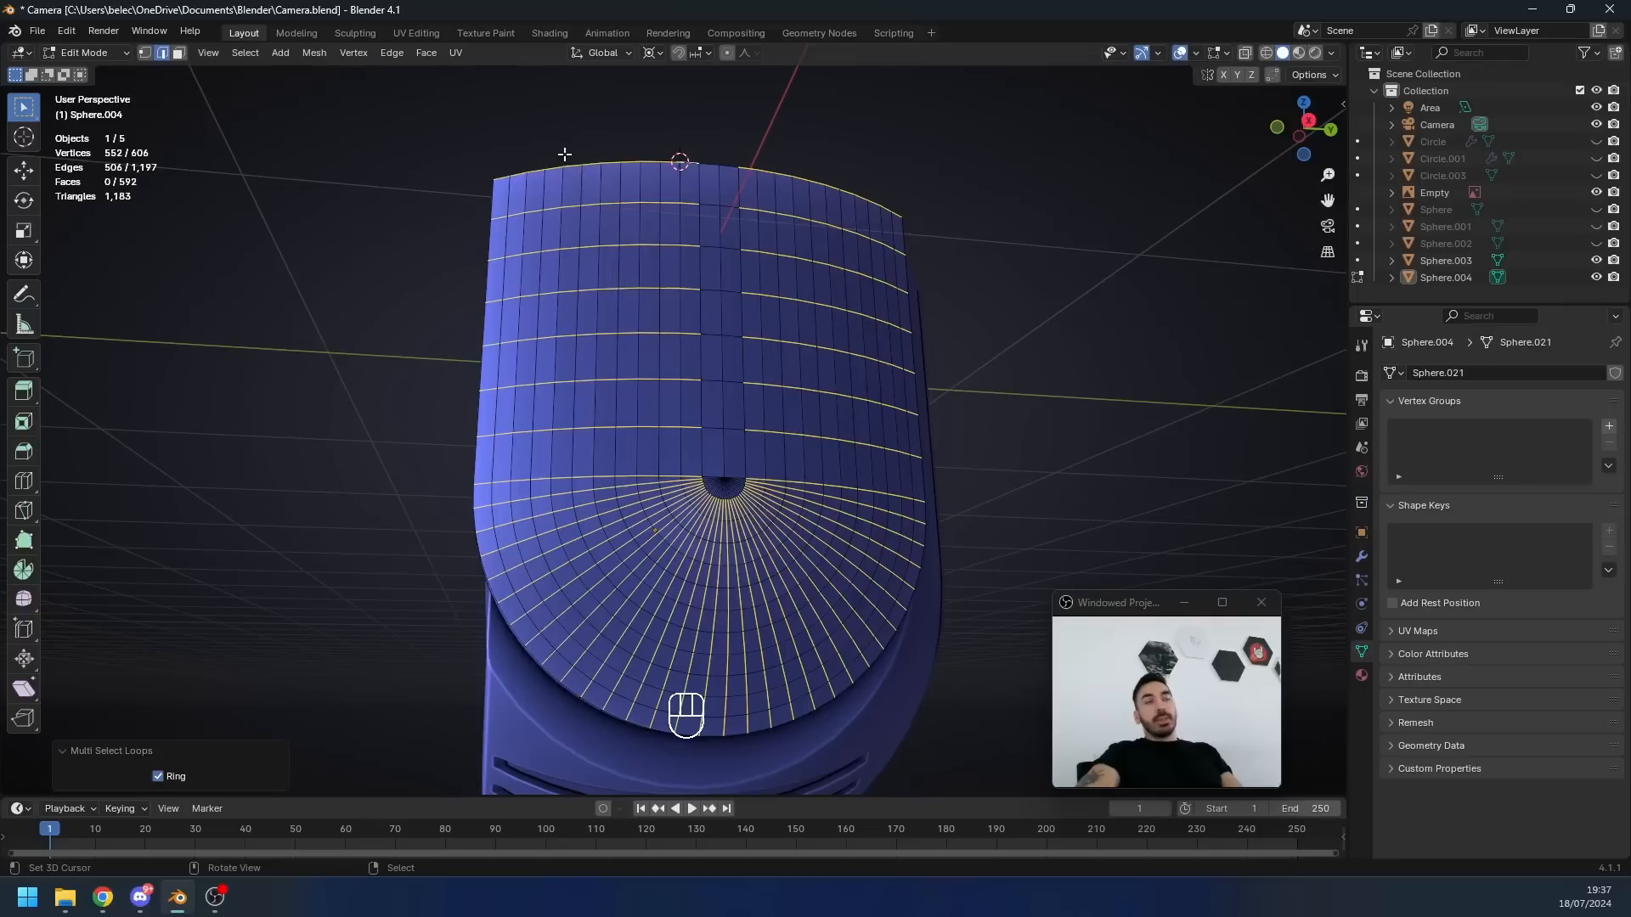
- Relax the selected edge rings with LoopTools and compare the arm's shading in and out of Edit Mode
middle_drag(564, 155, 662, 271)
right_click(662, 271)
mouse_move(696, 270)
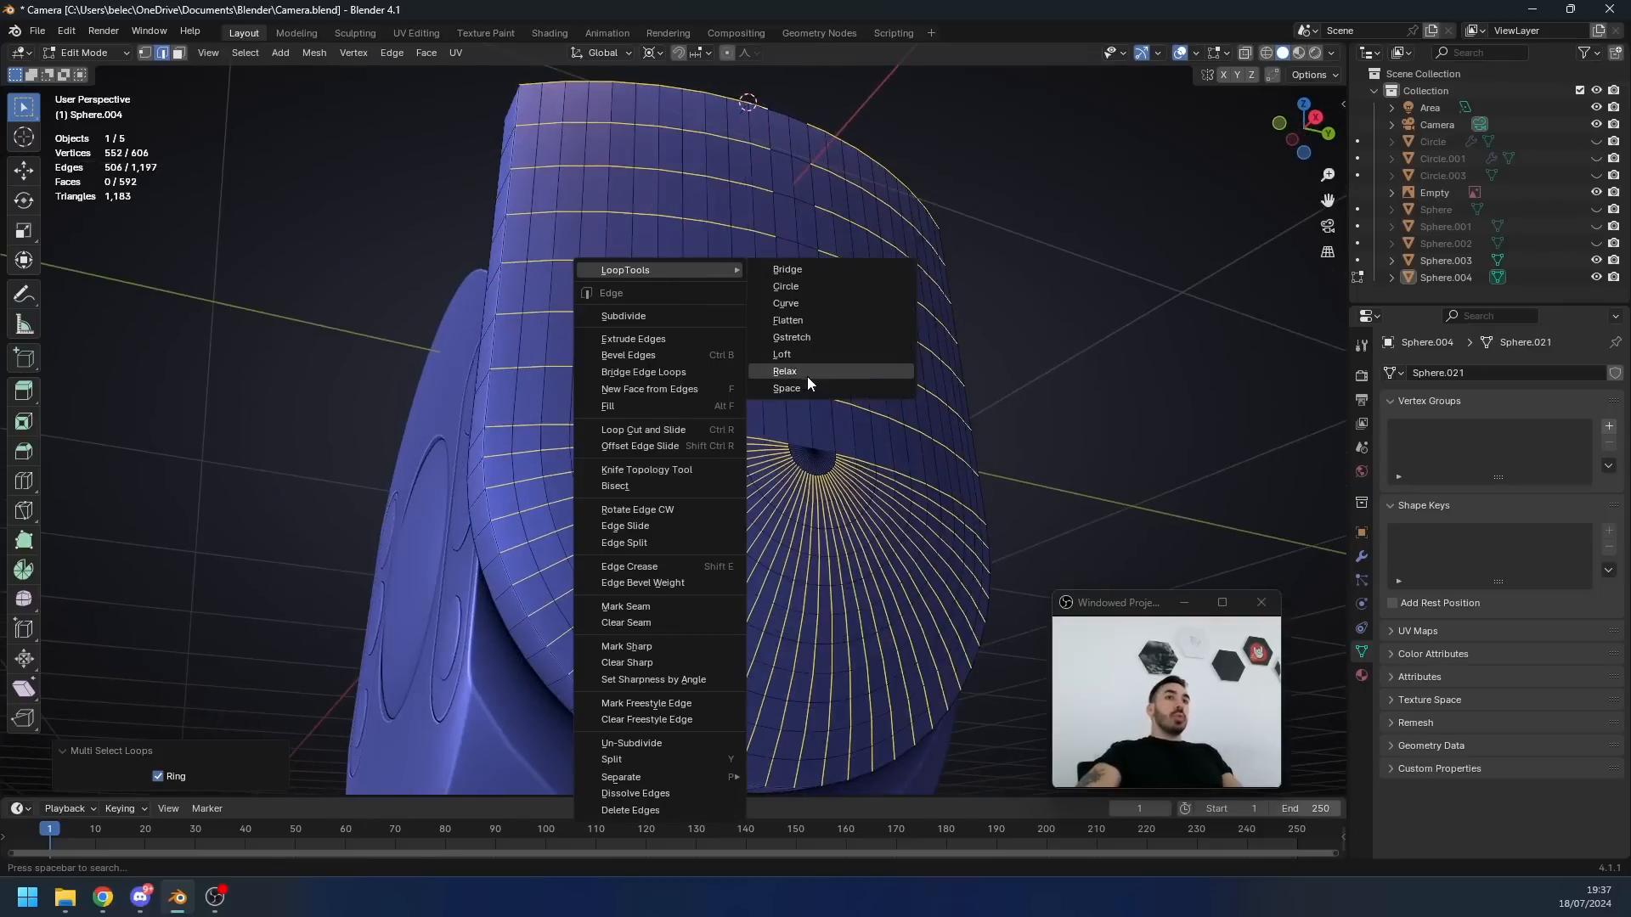
click(808, 378)
key(Tab)
key(Tab)
key(Tab)
key(Tab)
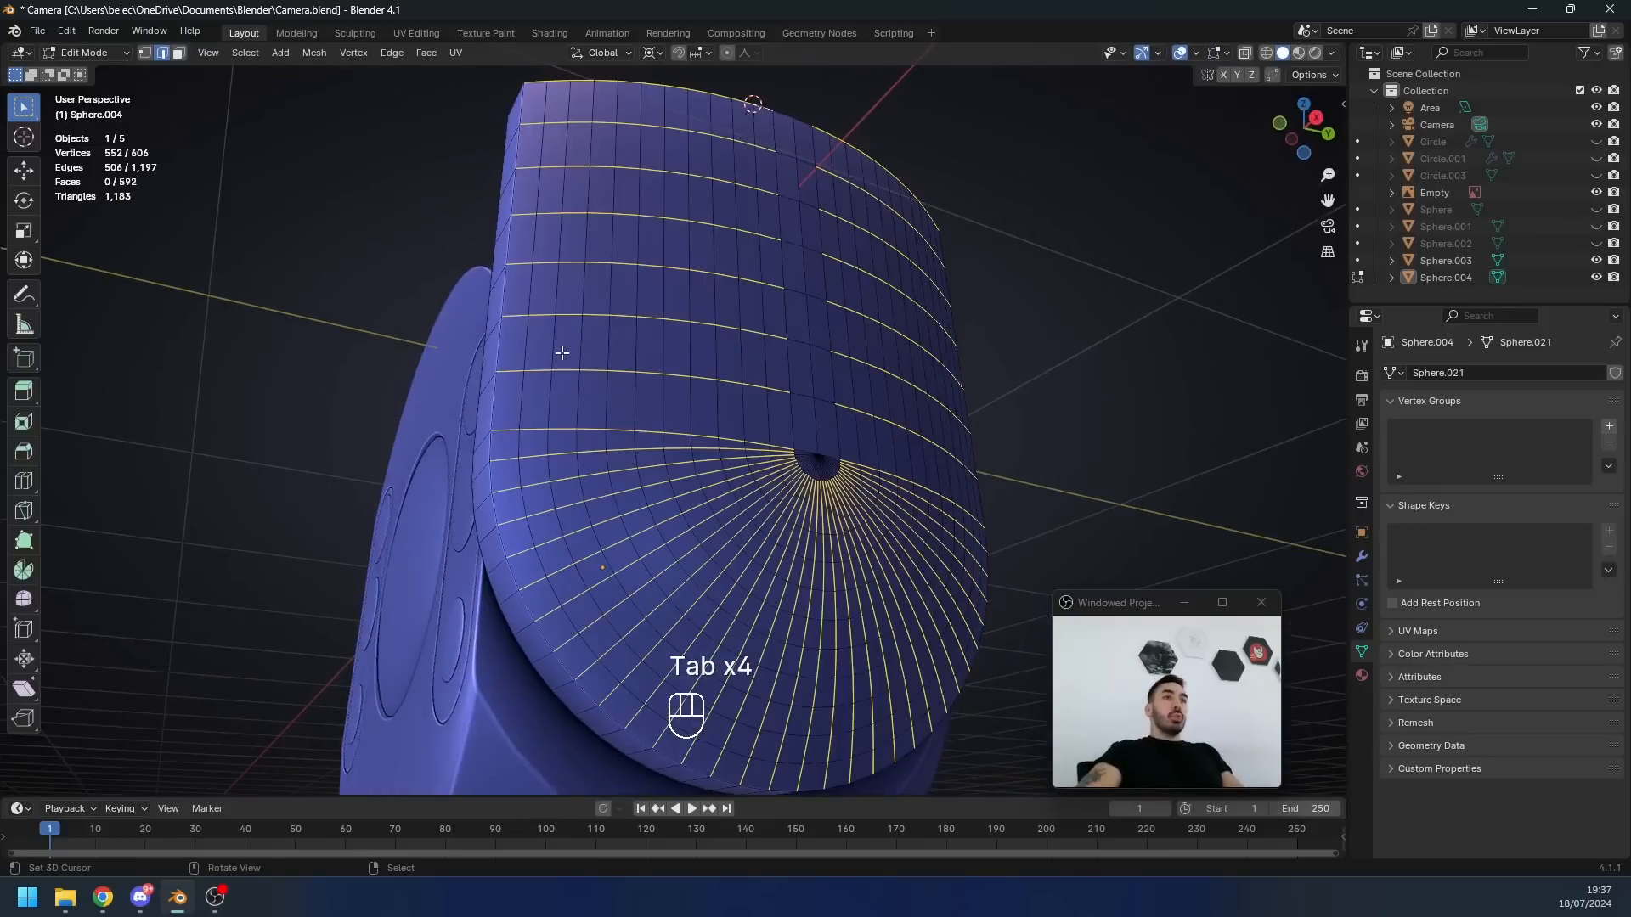
- Add seven single centred horizontal loop cuts between the existing rows of the arm's upper part, up to the top rim
middle_drag(562, 352, 568, 399)
key(ctrl+r)
double_click(597, 493)
key(ctrl+r)
double_click(593, 425)
key(ctrl+r)
double_click(586, 353)
key(ctrl+r)
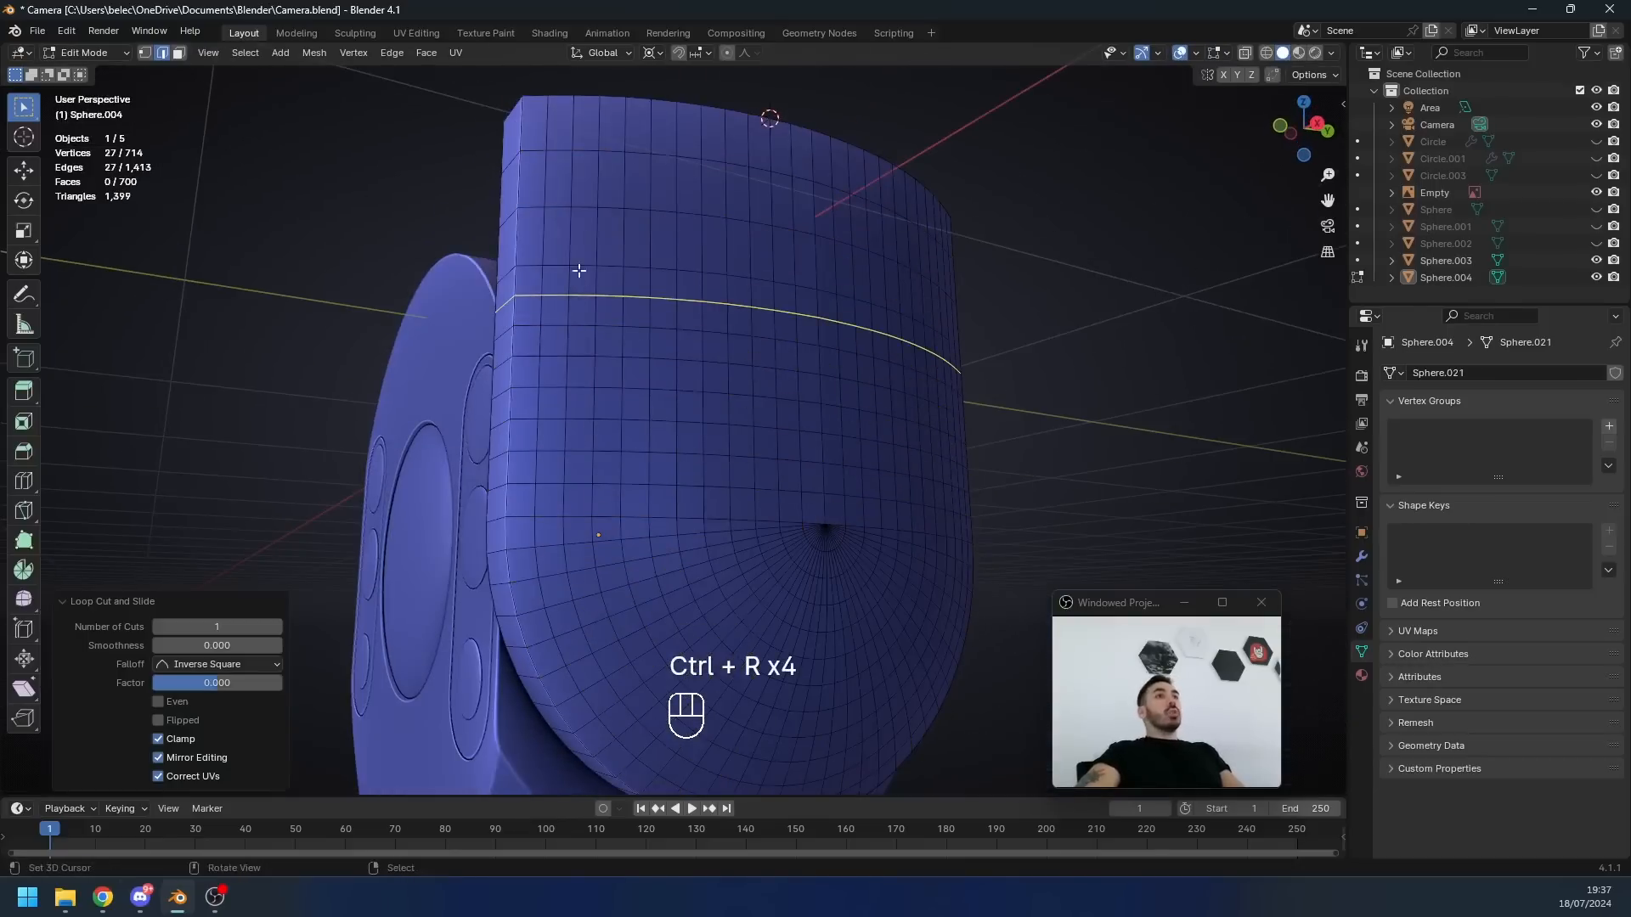
key(ctrl+r)
double_click(581, 232)
key(ctrl+r)
double_click(583, 157)
key(ctrl+r)
double_click(579, 125)
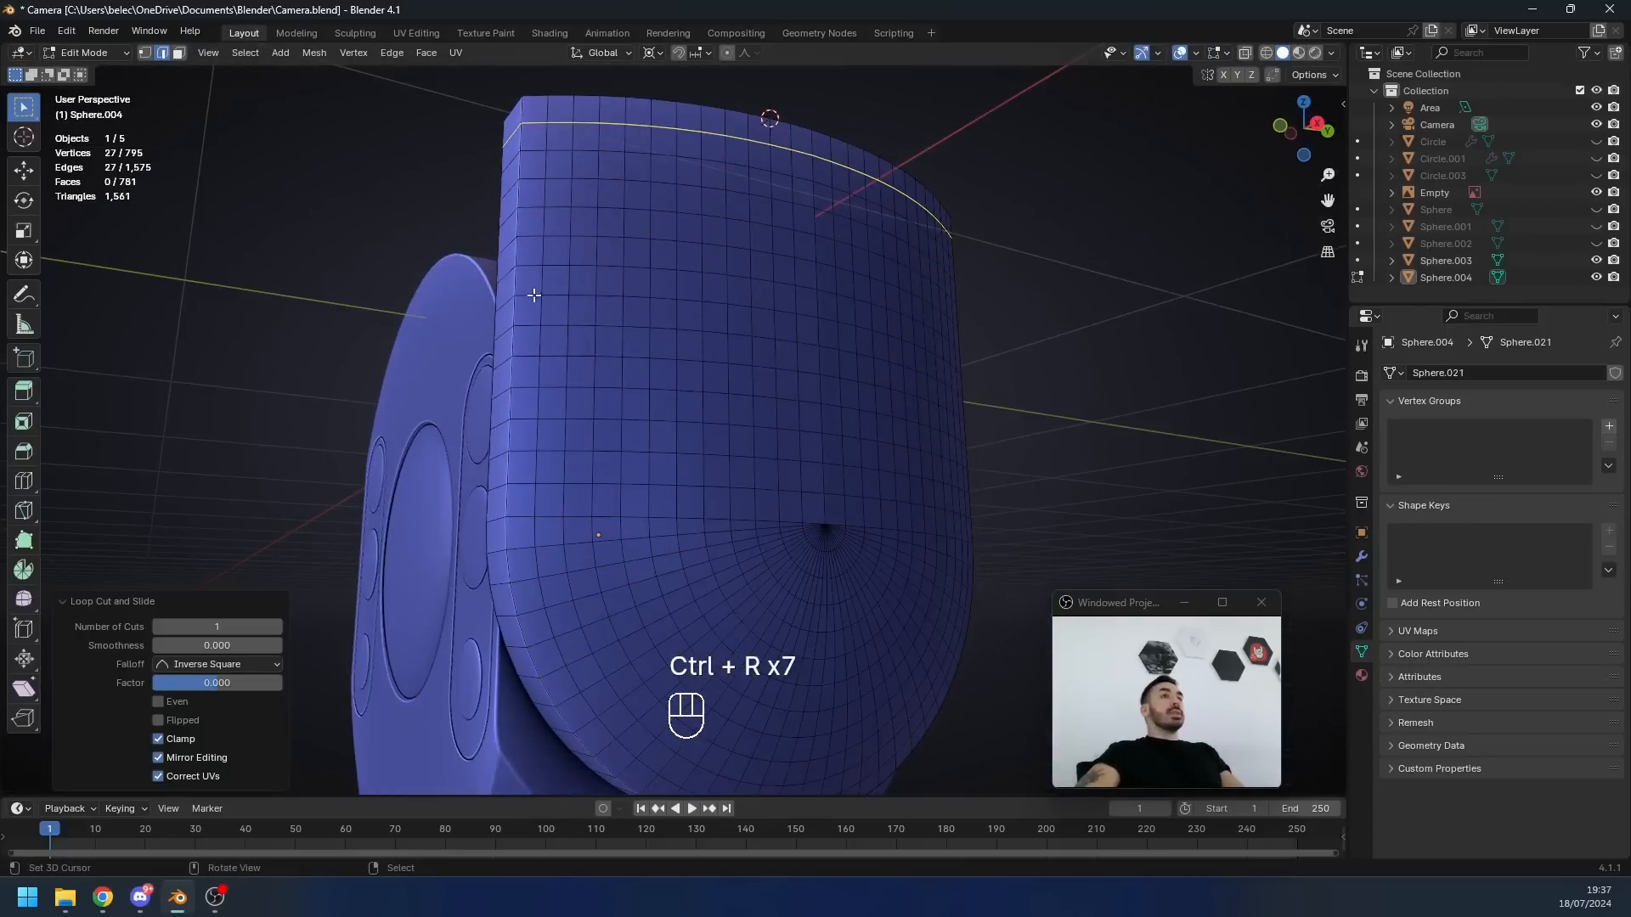
- Snap the 3D cursor to the arm's vertex one row and one column in from its upper front corner
middle_drag(552, 322, 608, 476)
key(a)
key(a)
key(a)
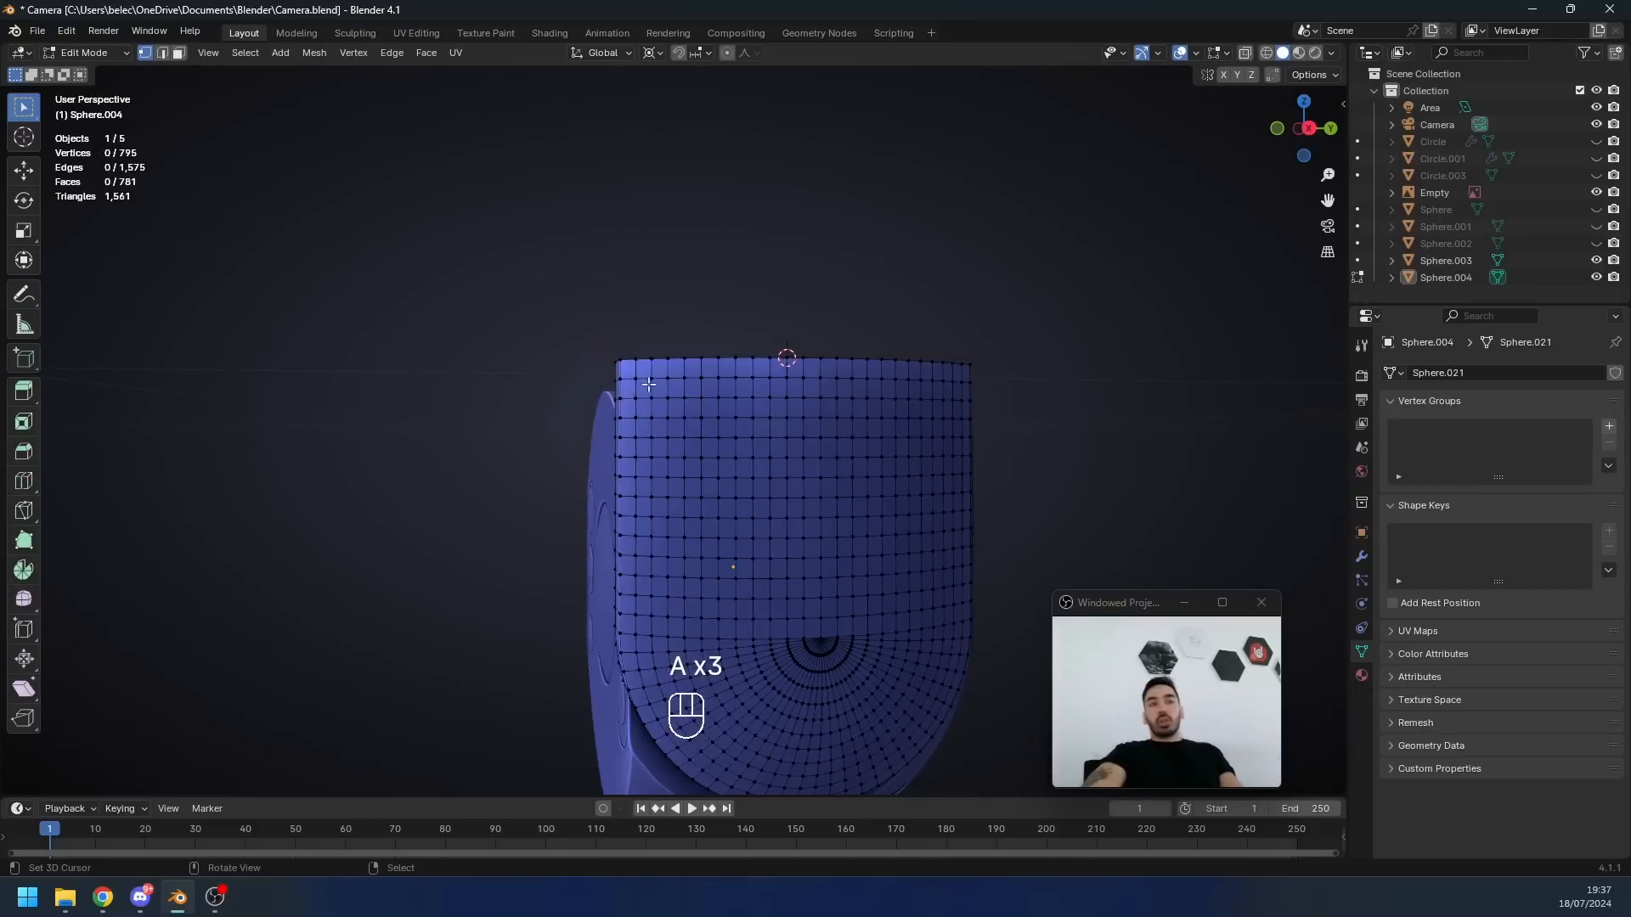
scroll(608, 370, up, 1)
middle_drag(647, 396, 729, 464)
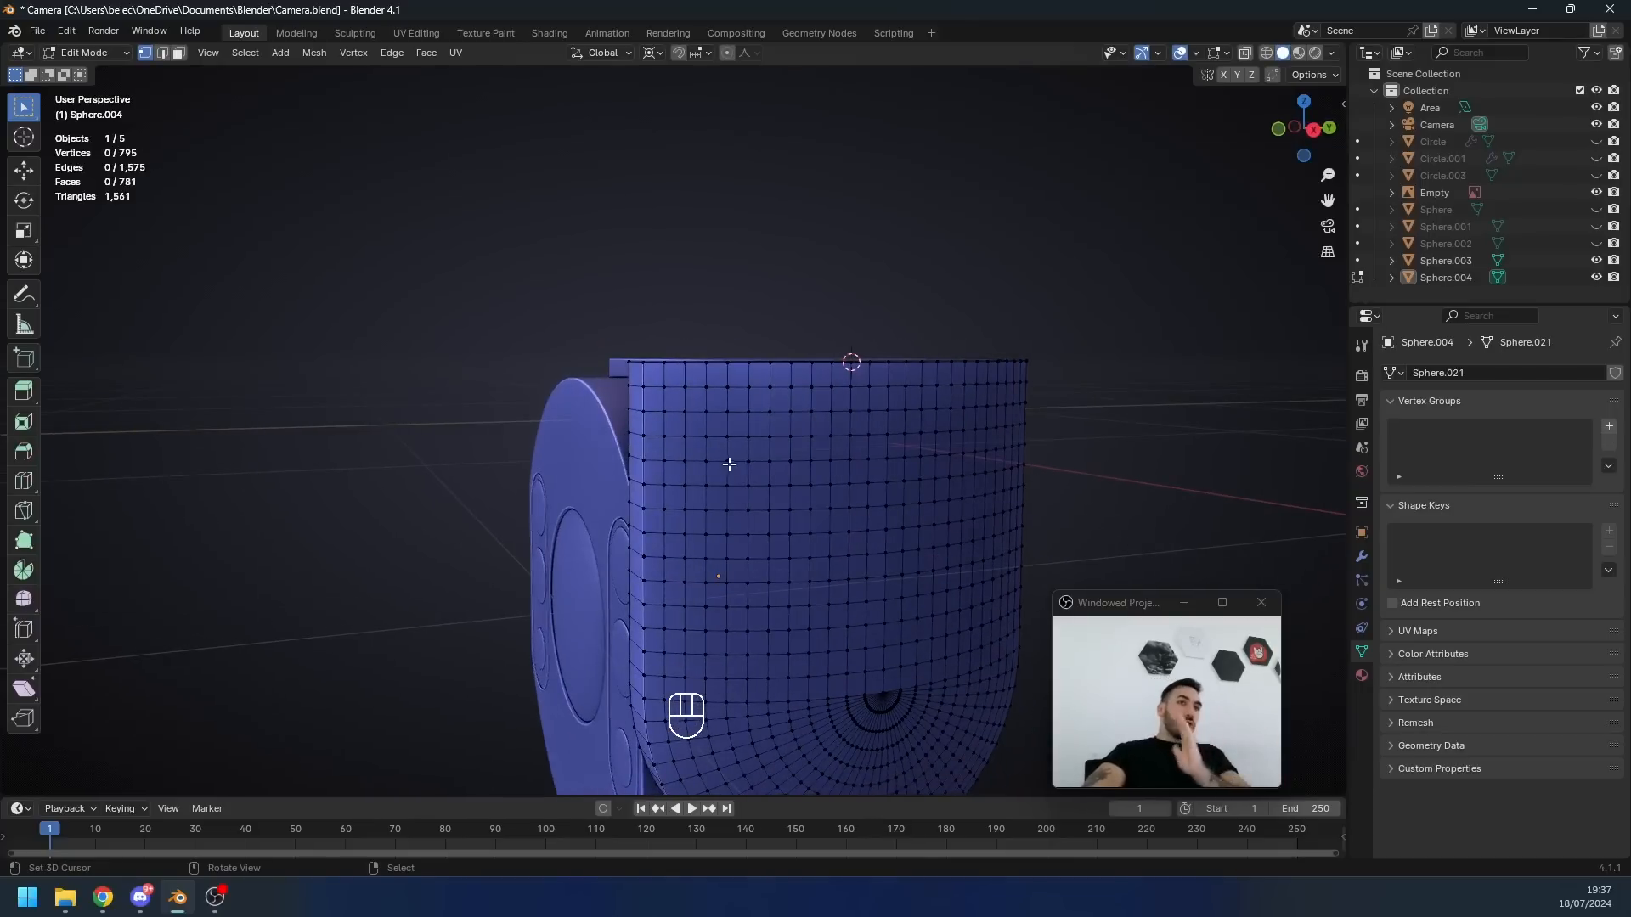
key(shift+s)
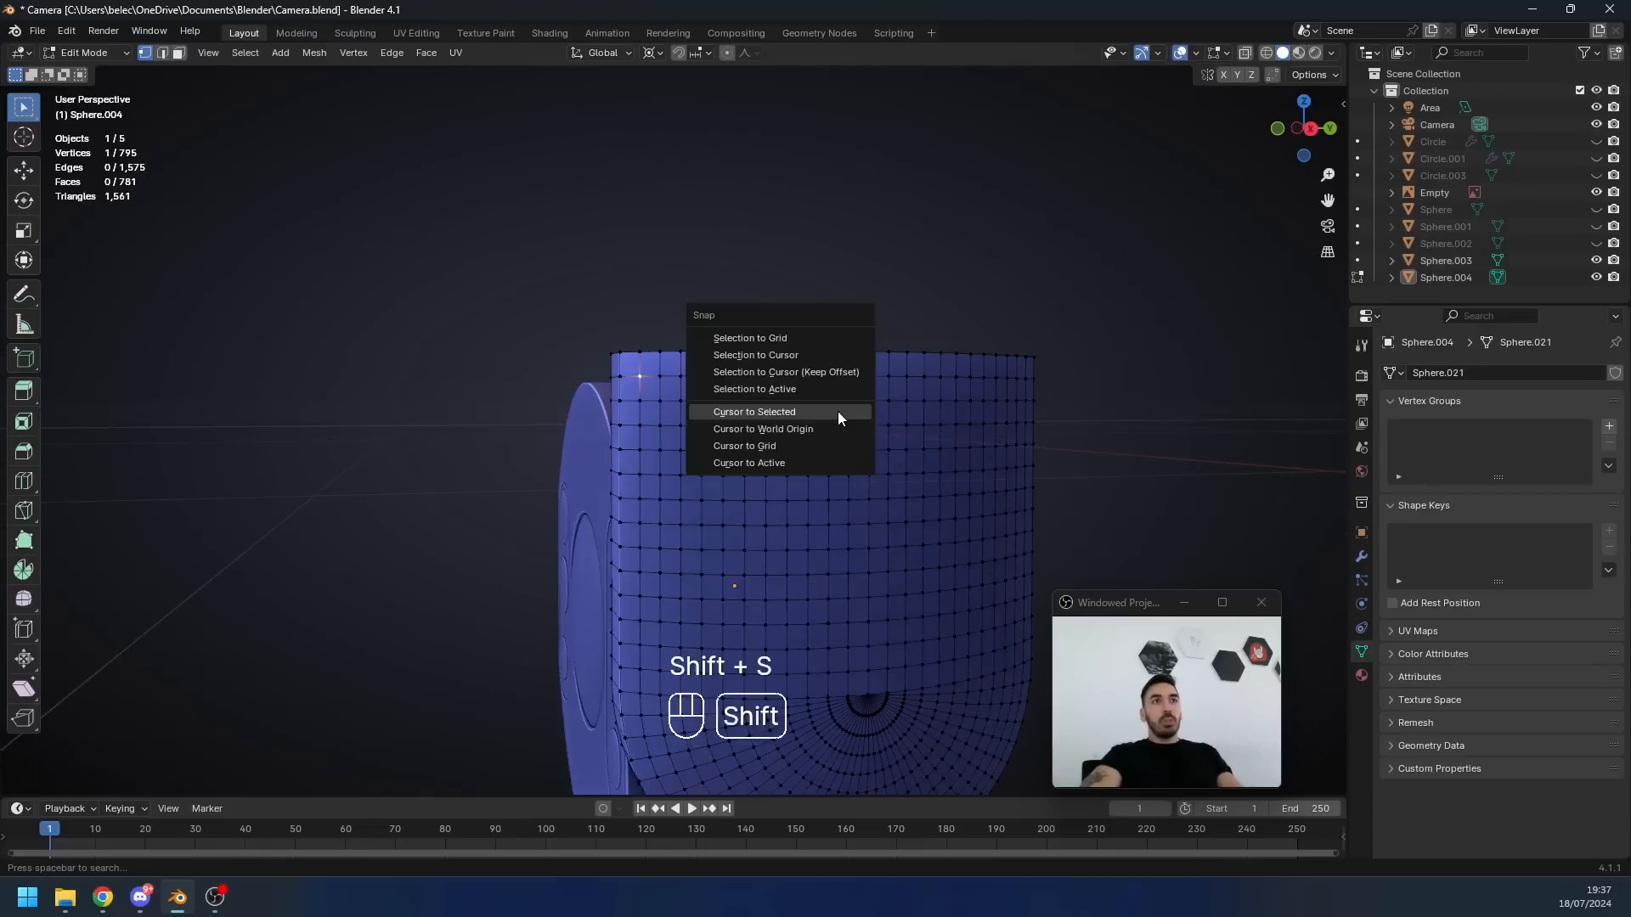
click(837, 411)
- Add an 8-vertex circle at the 3D cursor in the right orthographic view, aligned to the view
key(Tab)
key(KP_1)
key(KP_3)
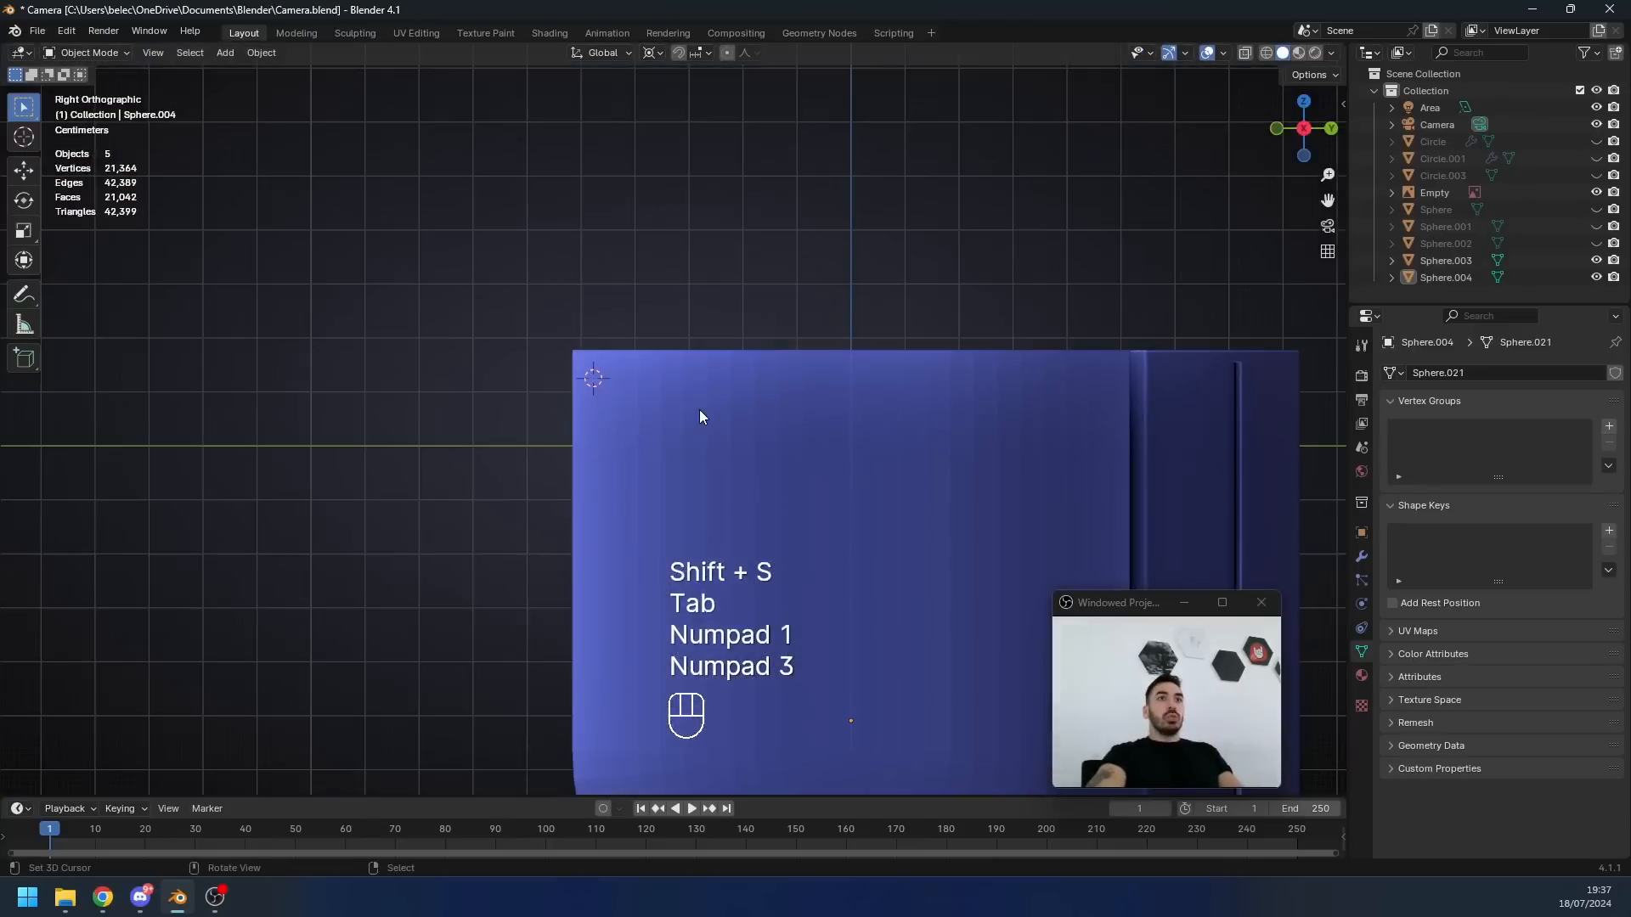
key(shift+a)
mouse_move(700, 412)
click(765, 441)
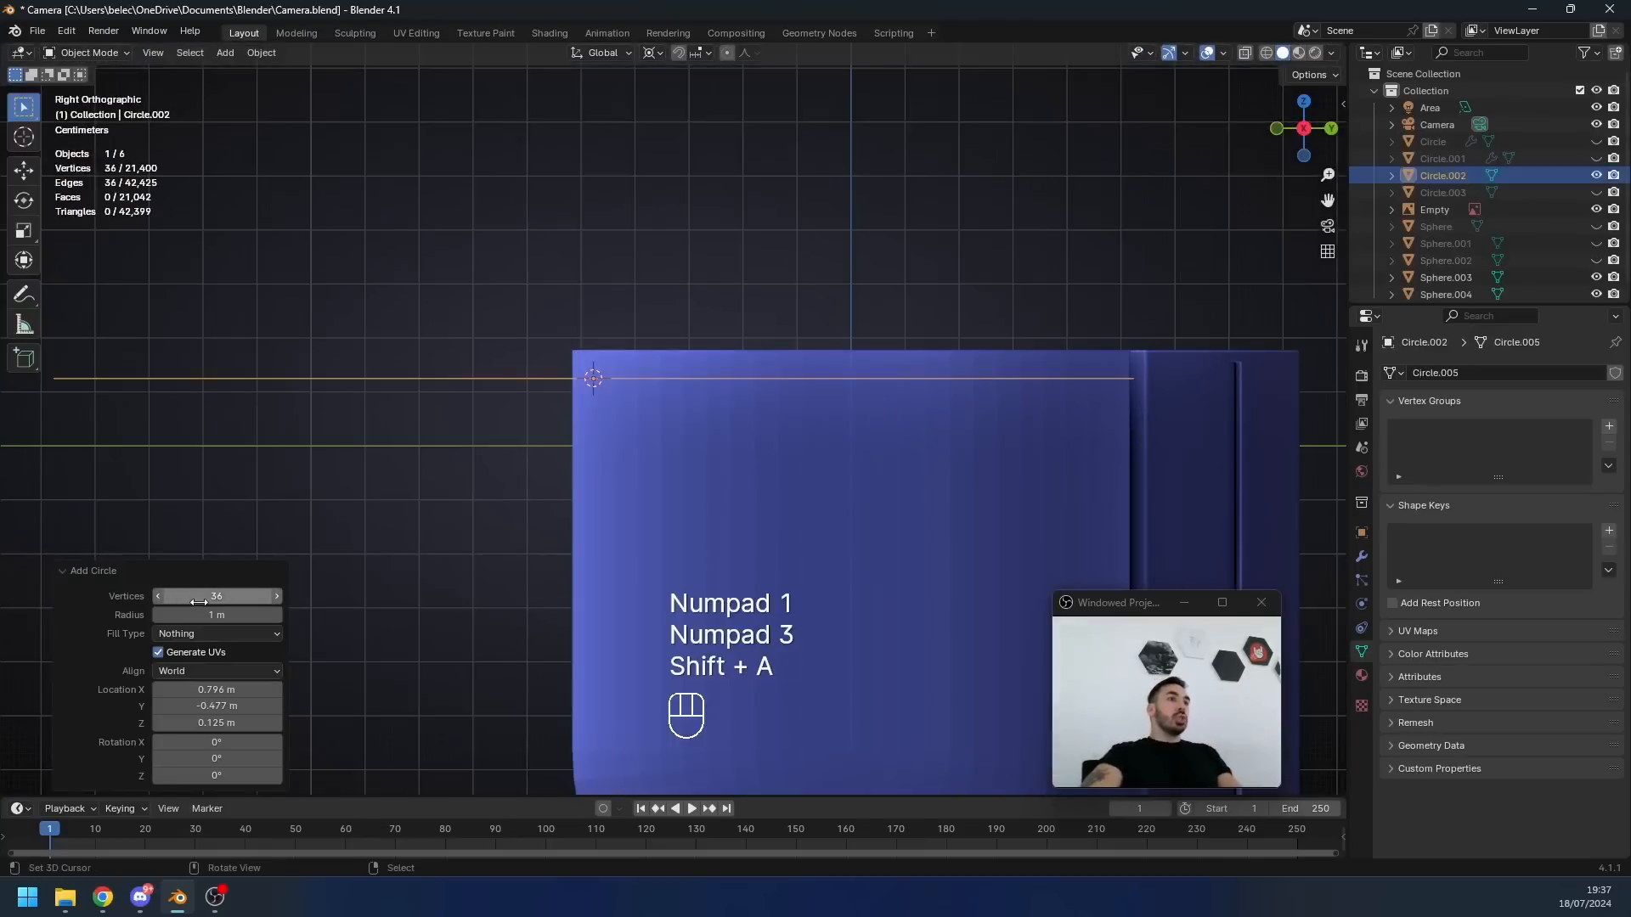
click(208, 671)
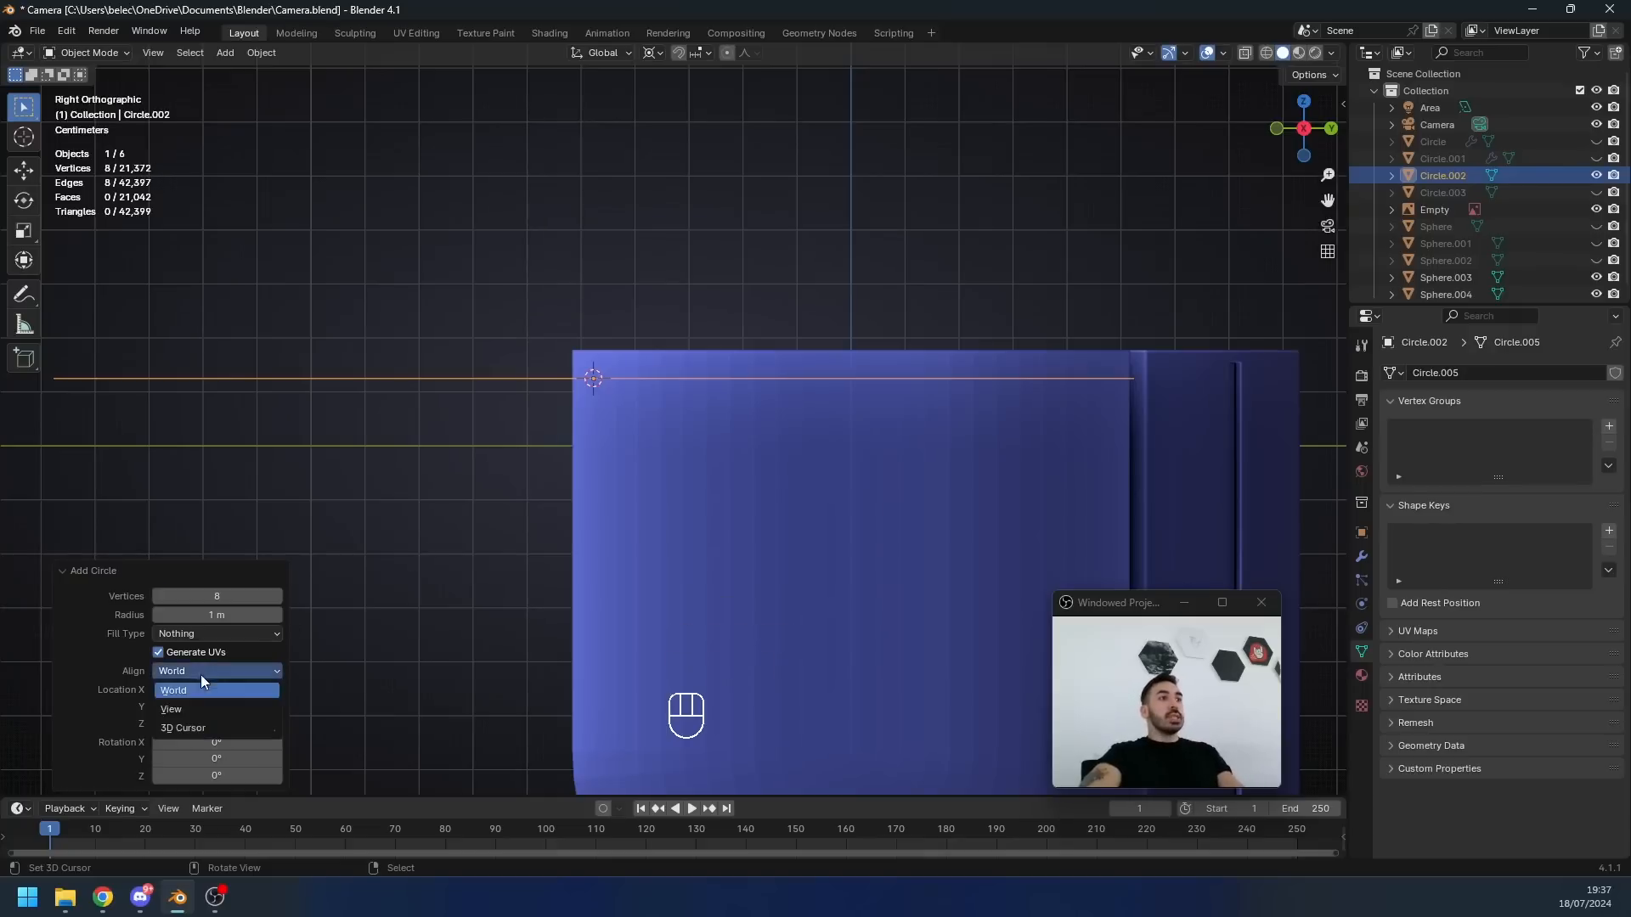
click(205, 707)
- Scale the octagonal circle down to a small screw-hole size around the 3D cursor and fill it with a face
key(Tab)
key(1)
key(s)
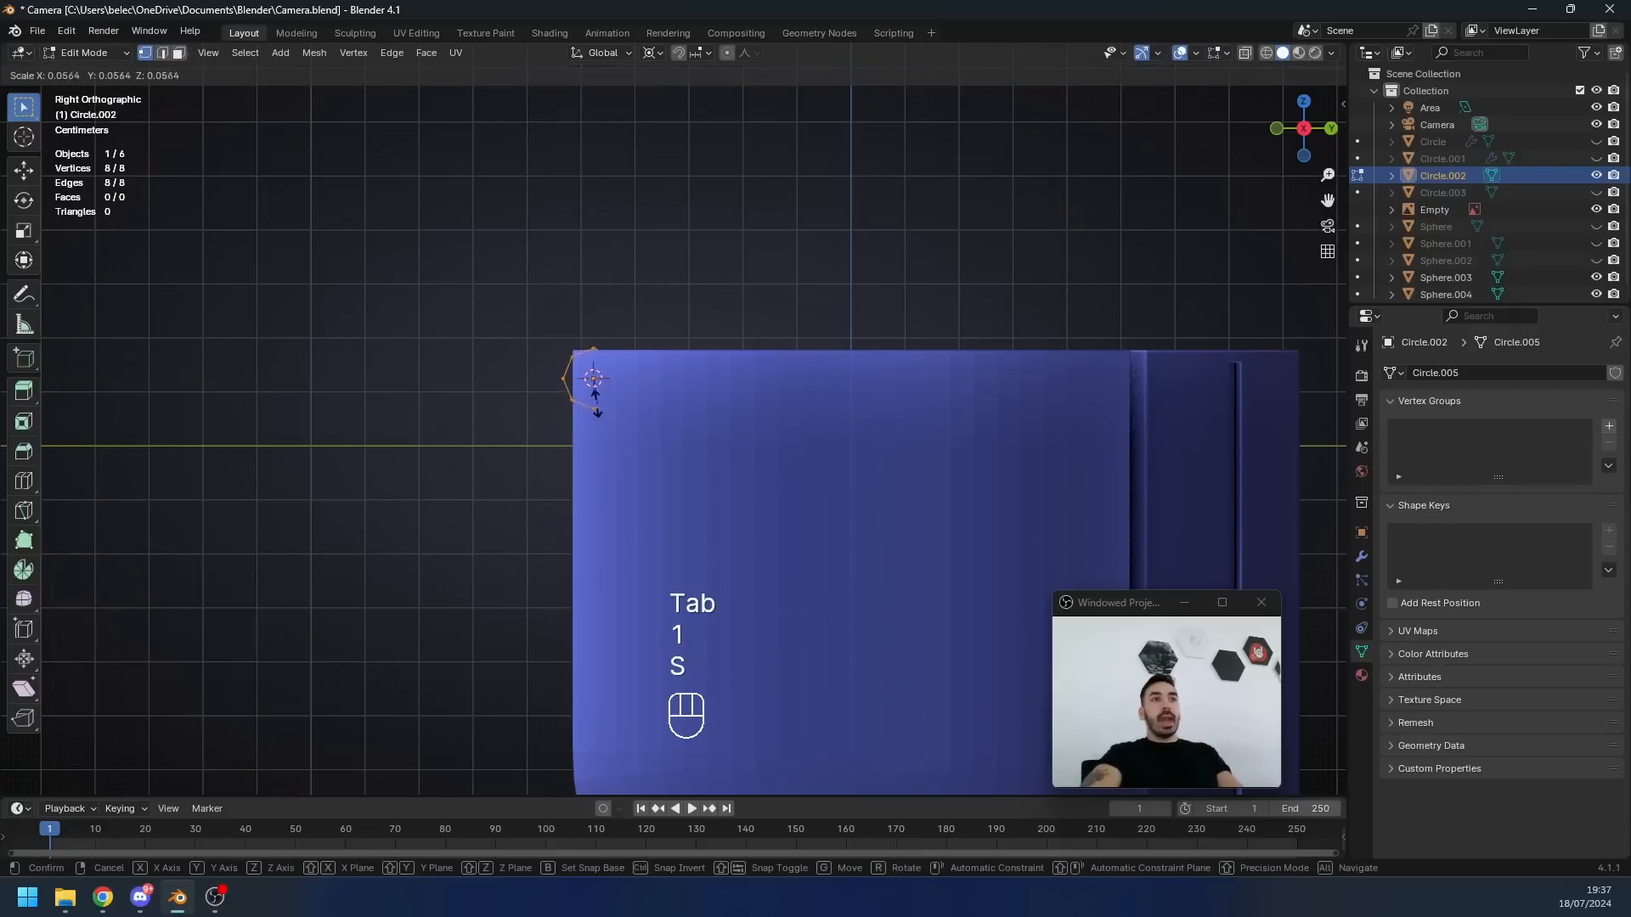
click(593, 376)
key(f)
middle_drag(604, 400, 691, 473)
key(Tab)
- Move the octagon 0.025308 m along X away from the side arm and save the file
key(g)
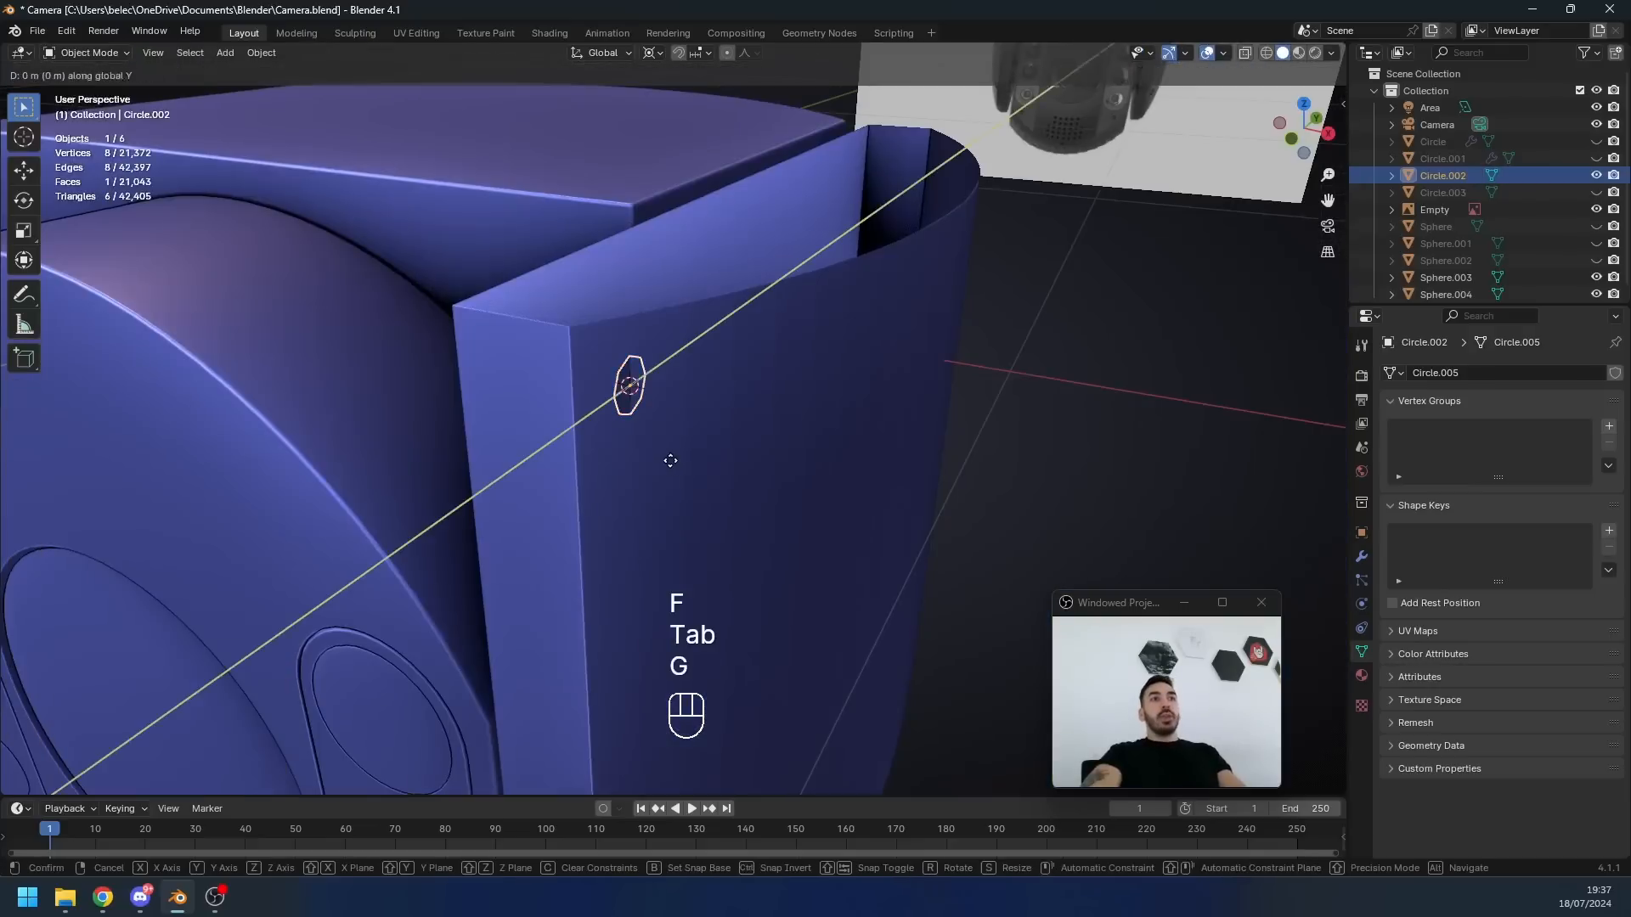
click(703, 457)
key(ctrl+s)
- Add a Shrinkwrap modifier to the octagon with Sphere.004 as target and Project as wrap method
click(1362, 556)
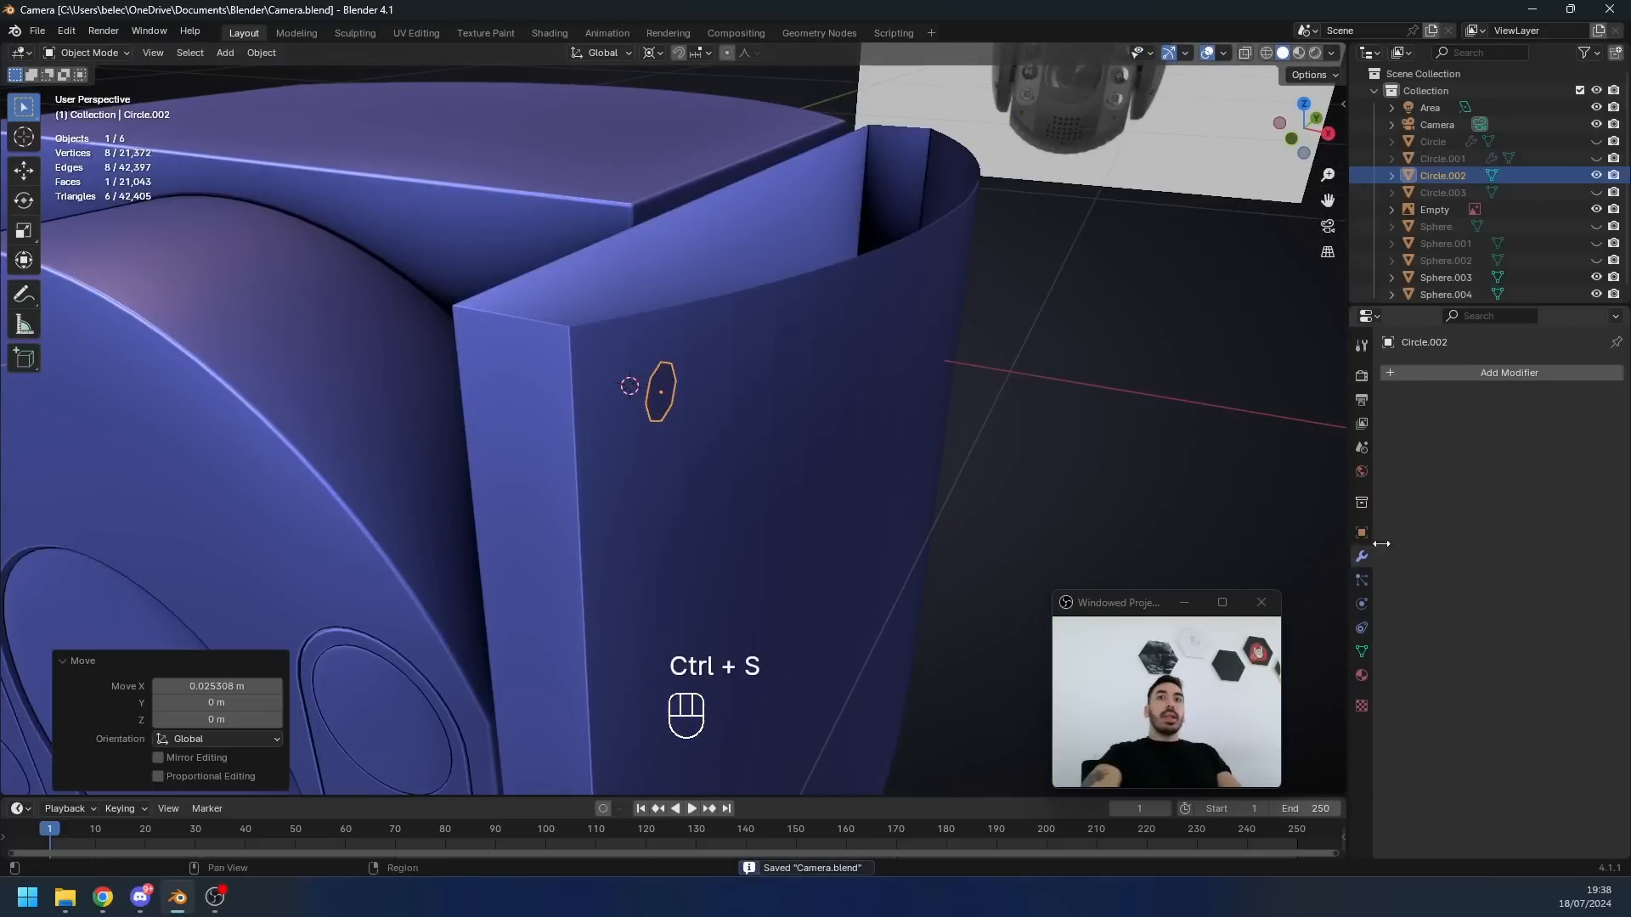
click(1449, 376)
mouse_move(1390, 390)
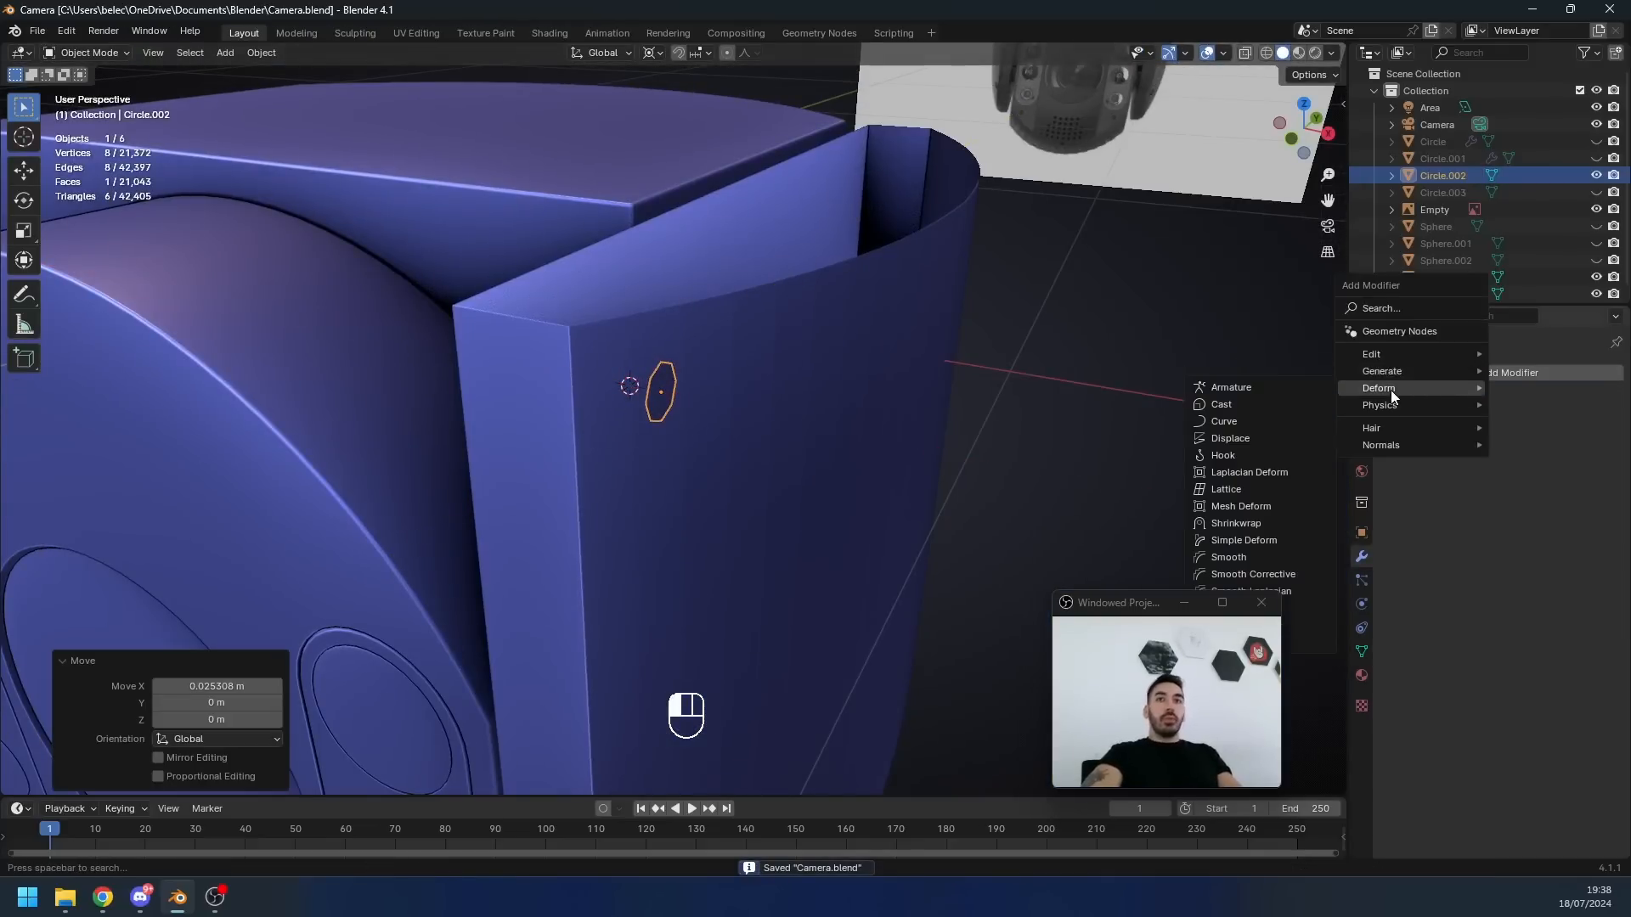
click(1251, 523)
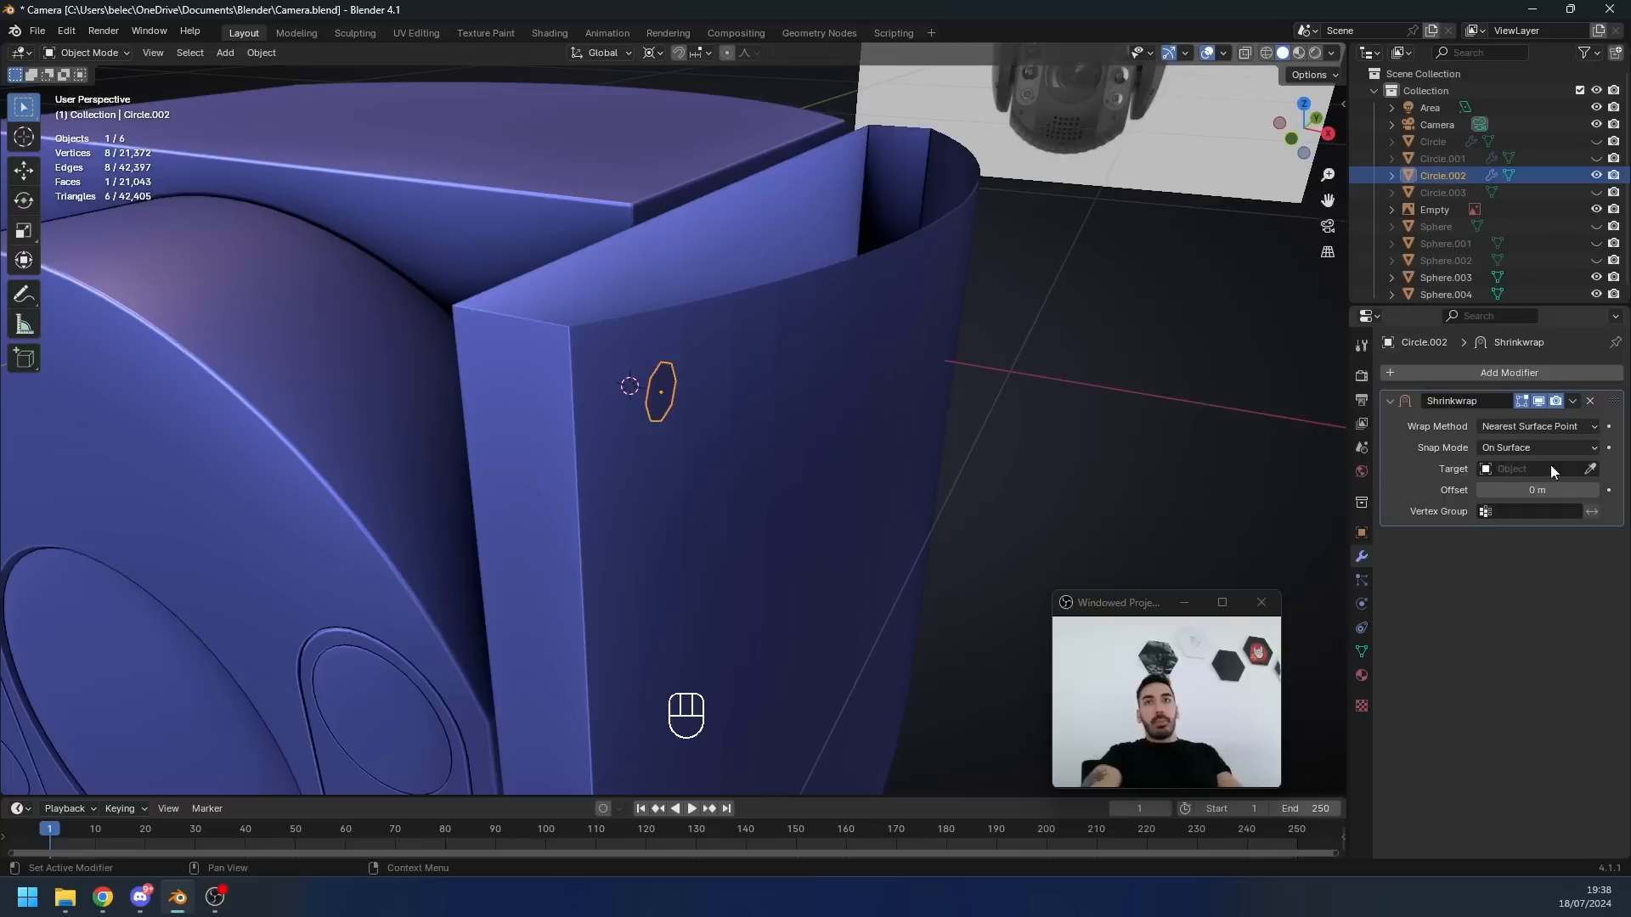
click(741, 350)
click(1526, 433)
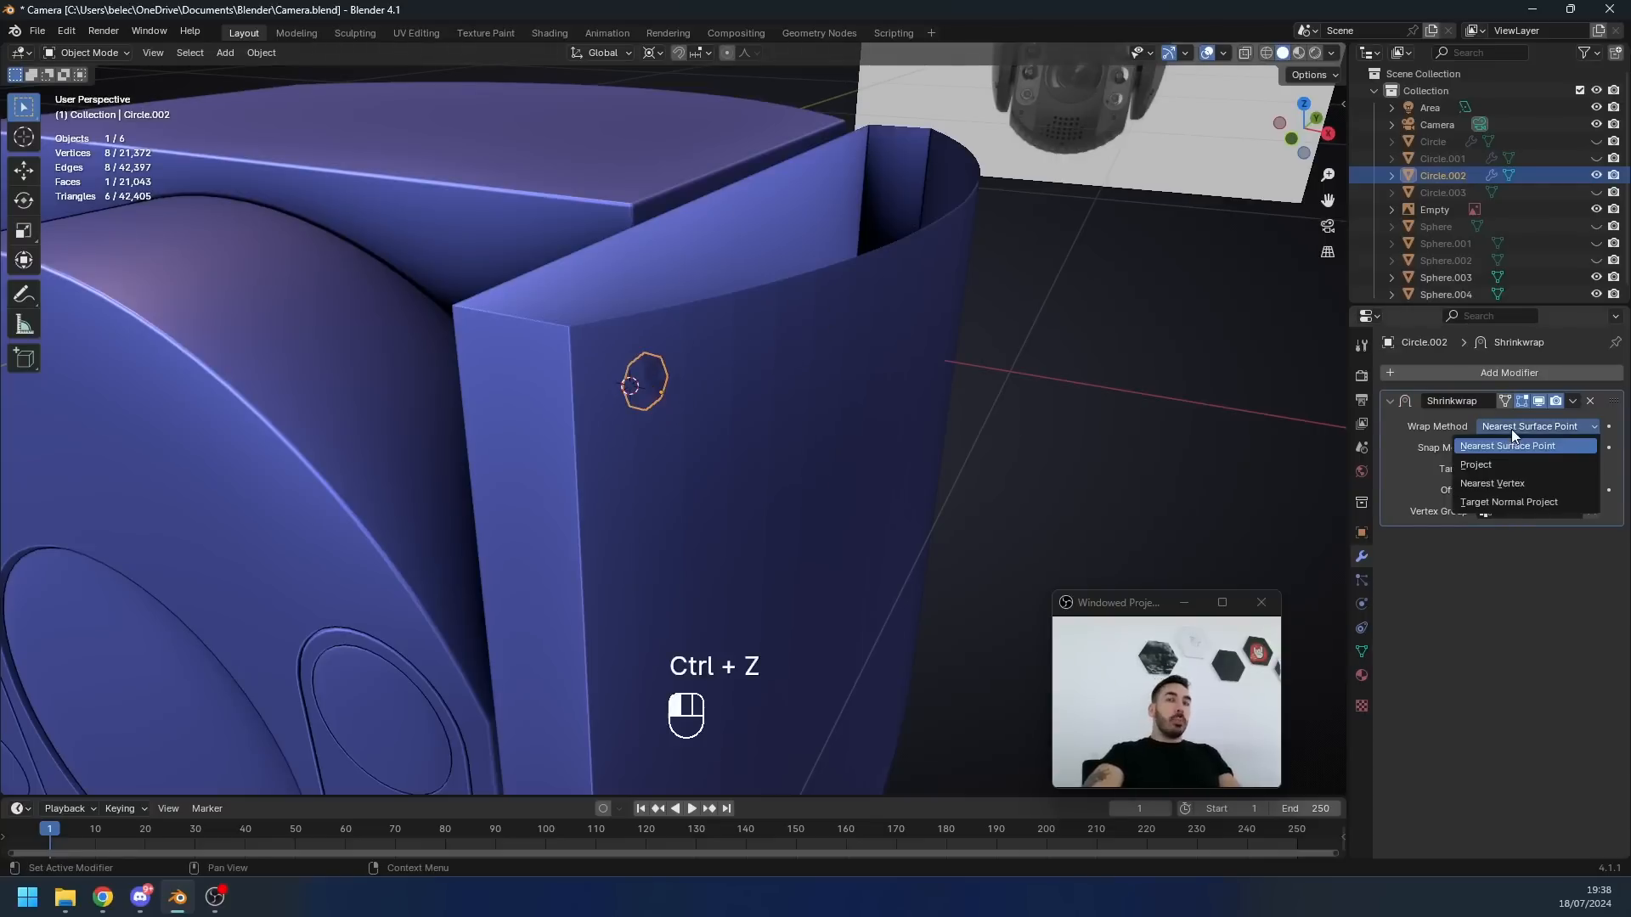
click(1502, 457)
- Move the octagon -0.069096 m along its local Z so that it projects onto the arm's outer surface
key(g)
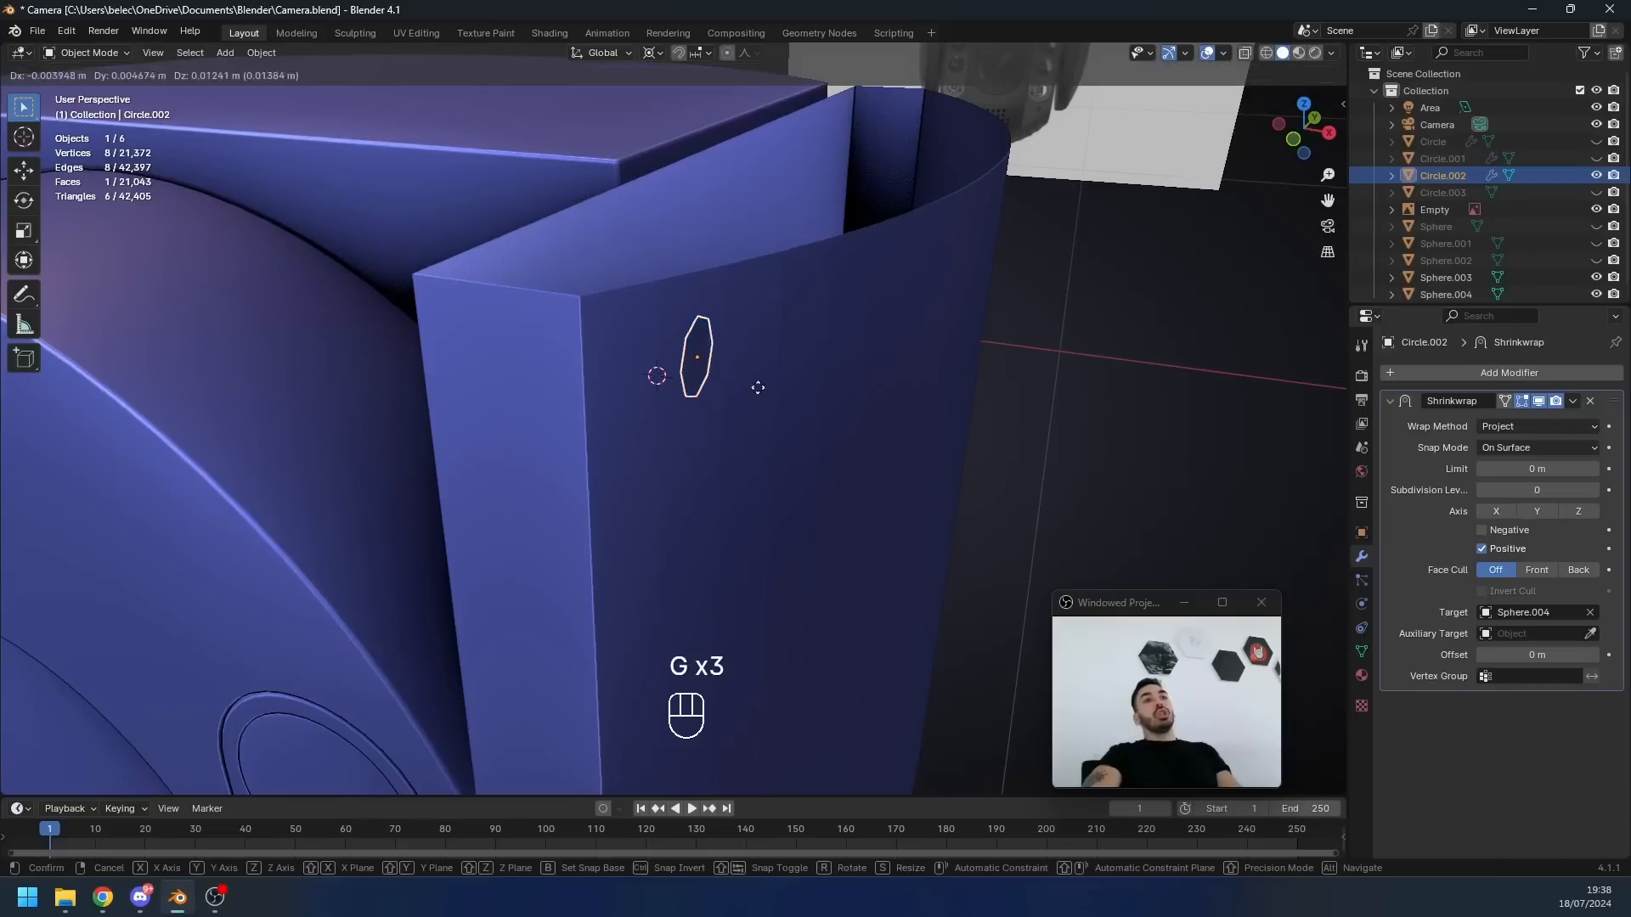
key(z)
key(z)
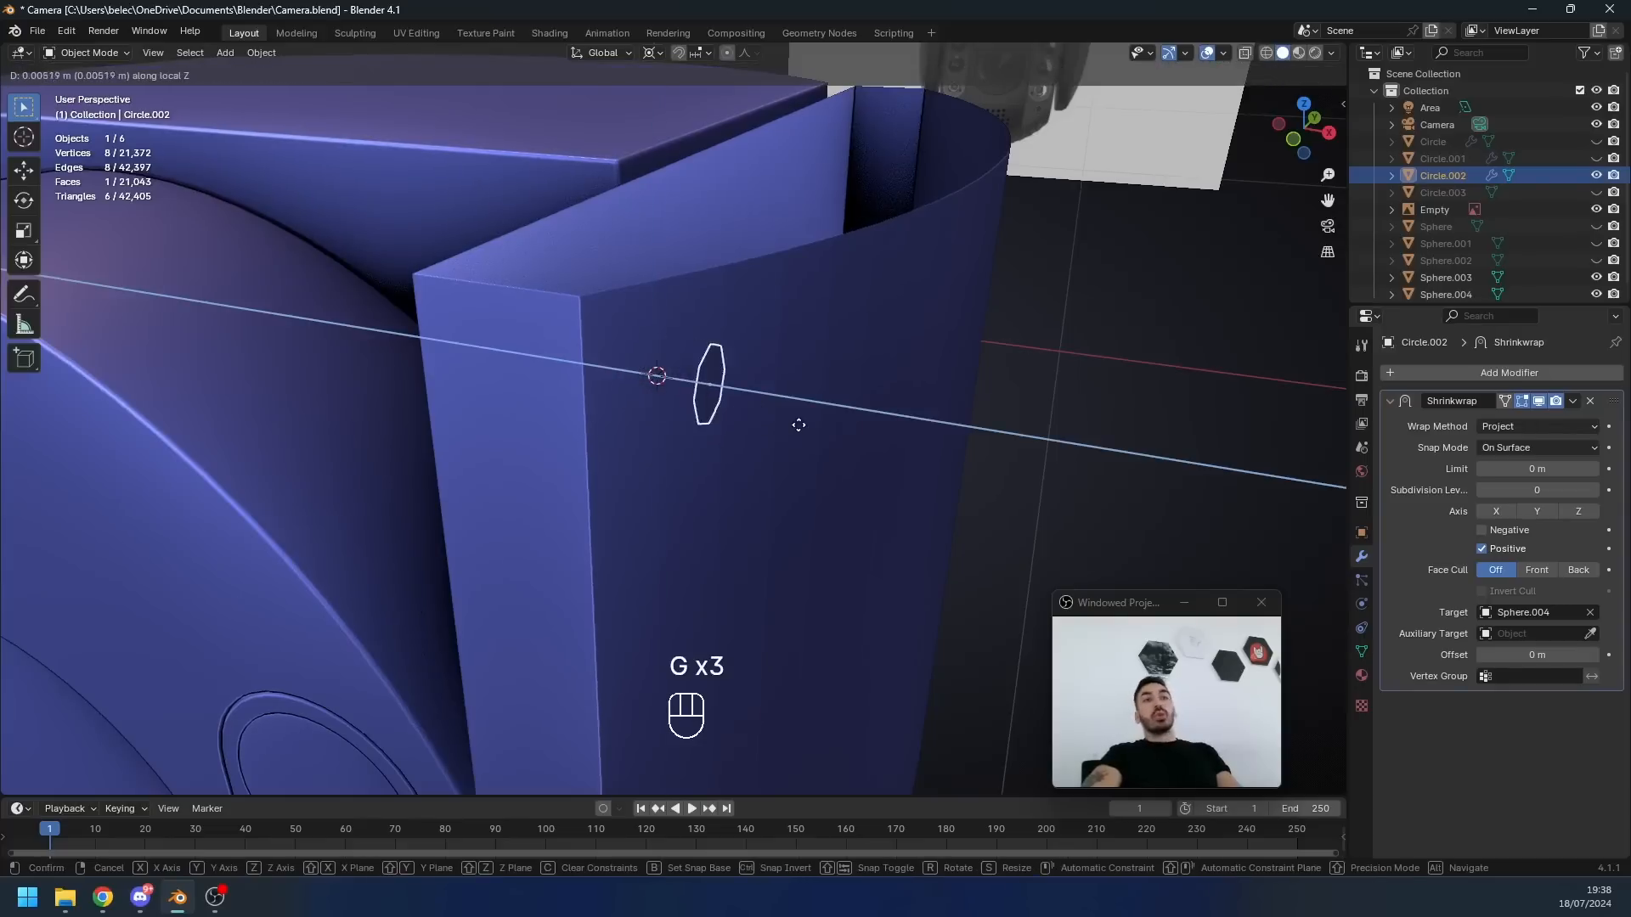
click(665, 409)
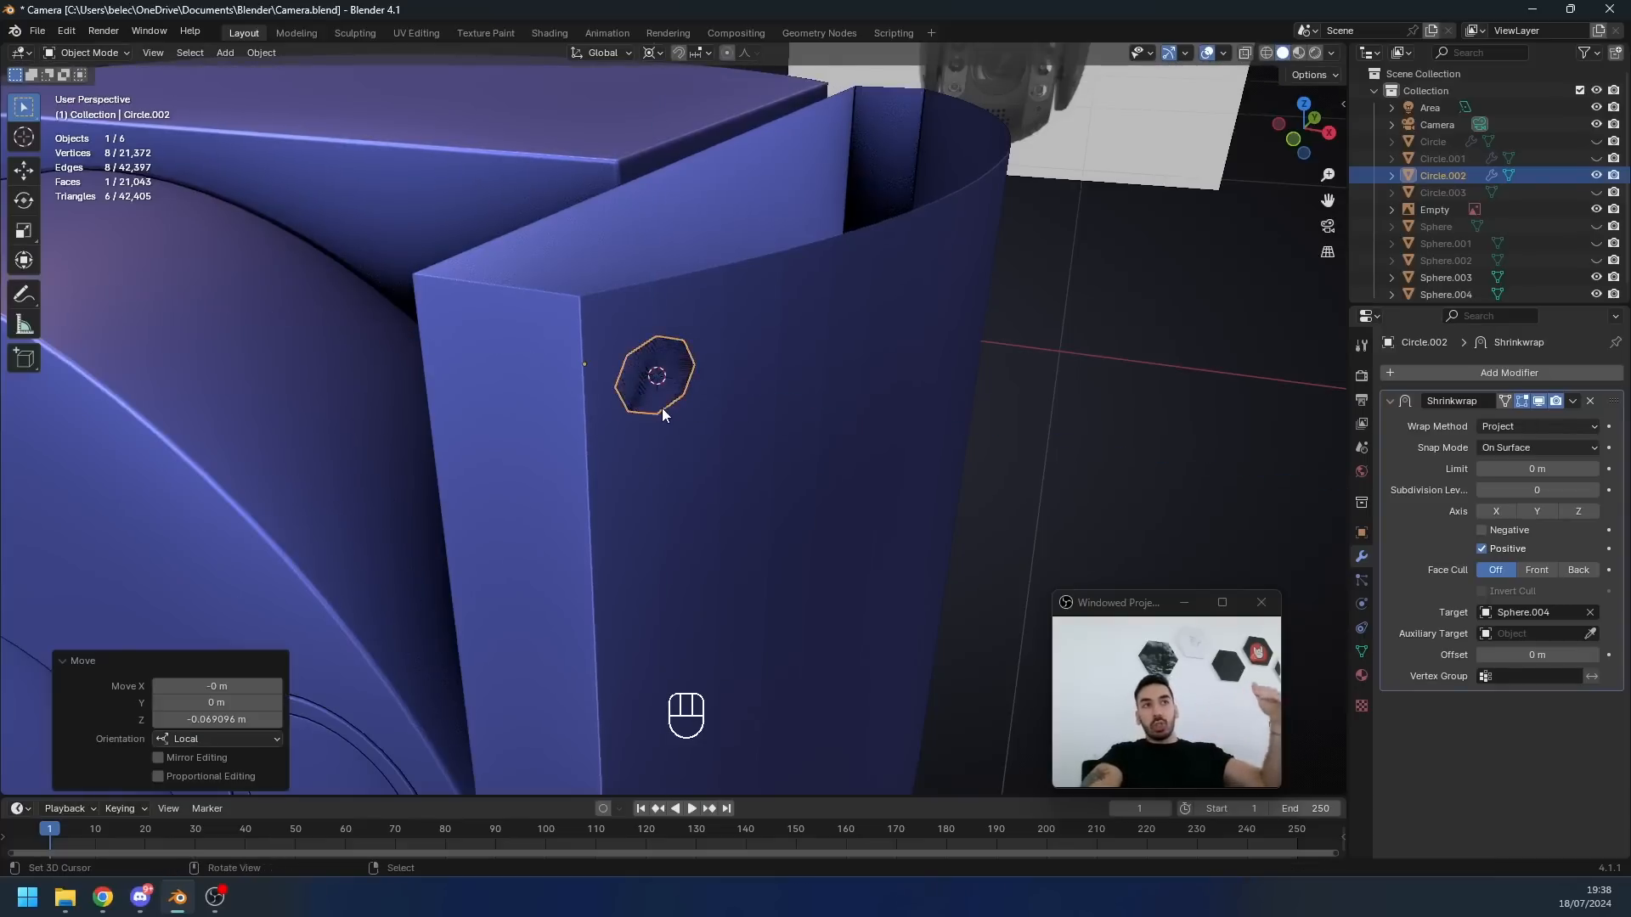
- Apply the octagon's Shrinkwrap modifier and join the octagon to the side arm
middle_drag(661, 408, 714, 361)
scroll(700, 328, down, 1)
key(ctrl+a)
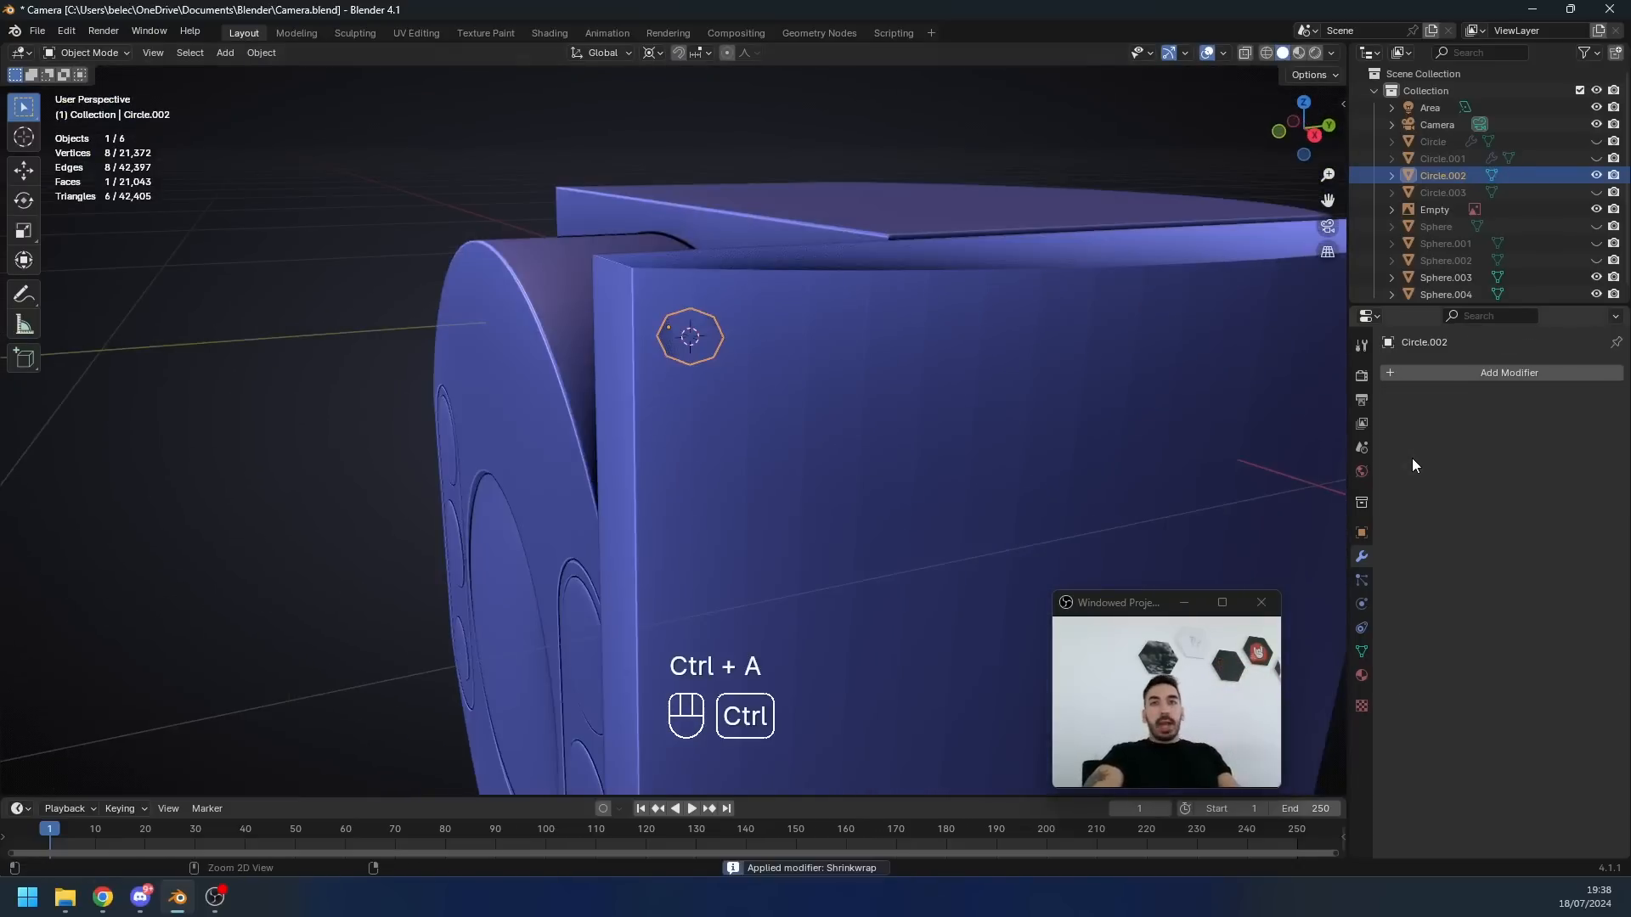
shift+click(737, 297)
key(ctrl+j)
- Delete the arm's vertex at the octagon's centre to open a square hole around the octagon
key(Tab)
key(3)
key(1)
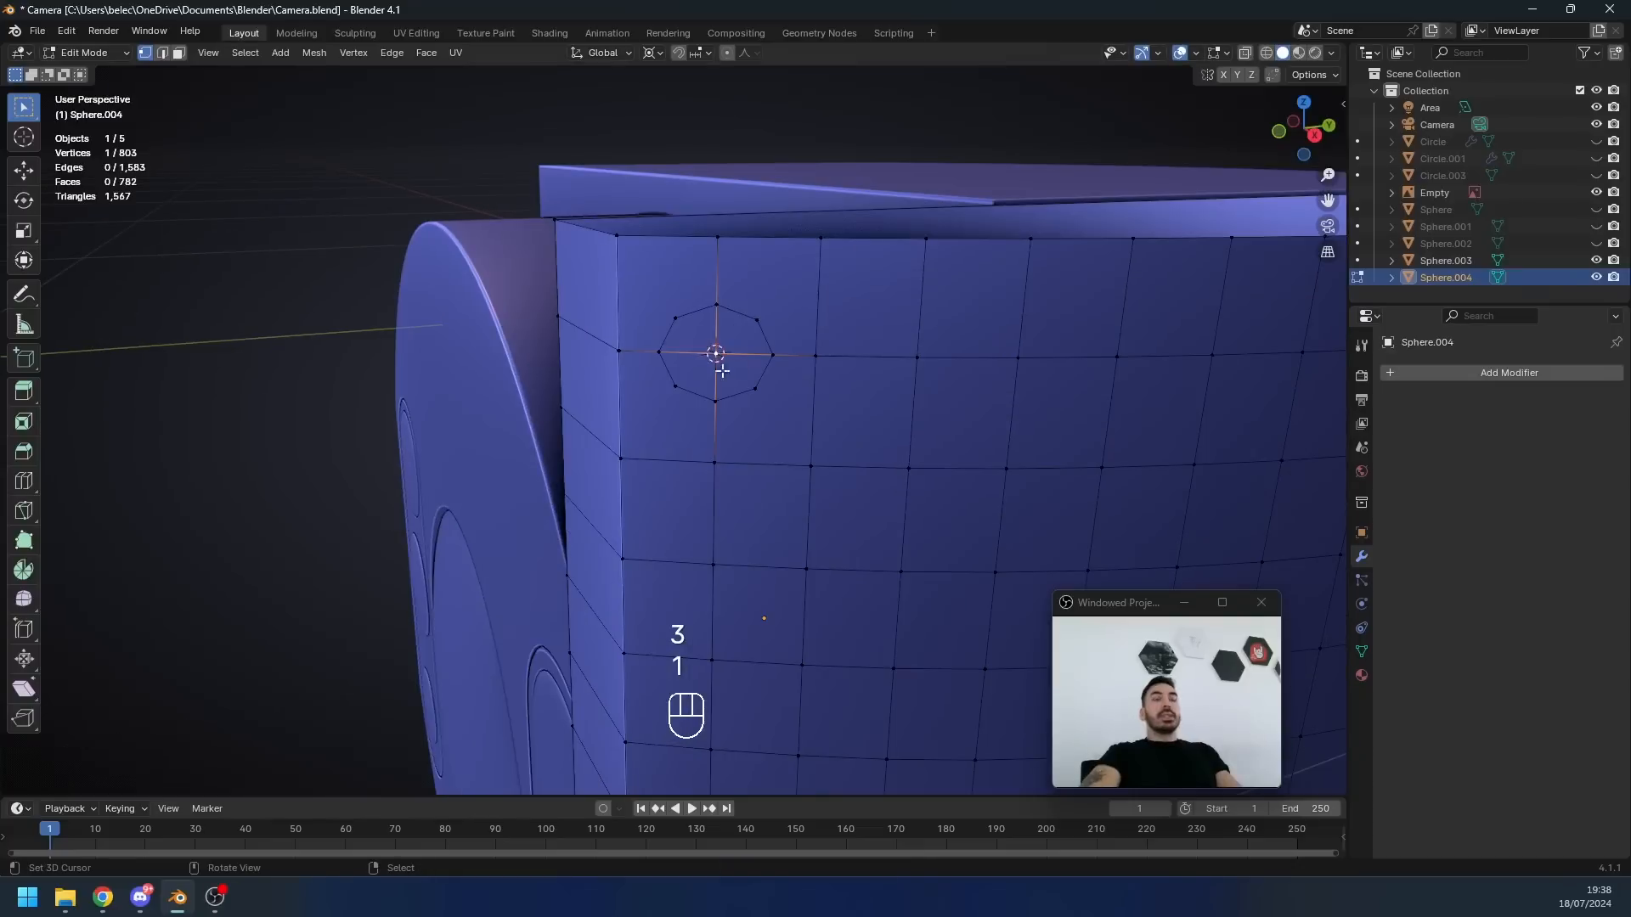
key(g)
right_click(755, 334)
key(x)
click(788, 267)
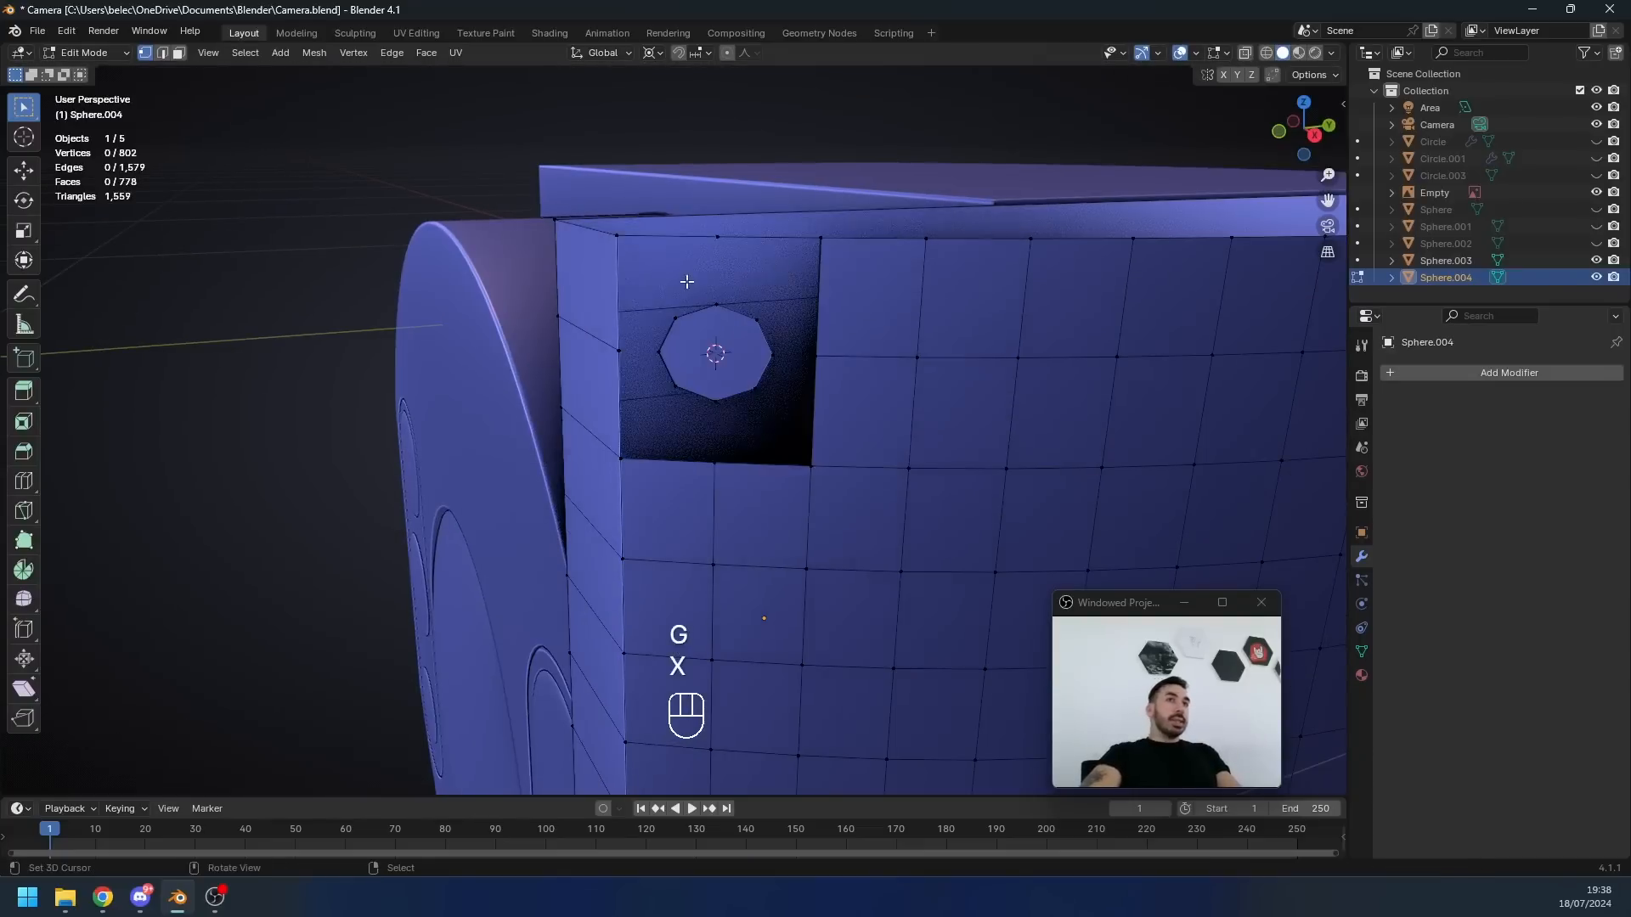
- Fill faces between the octagon's upper edges and the facing border edges of the square hole
key(2)
right_click(694, 302)
shift+right_click(679, 248)
key(f)
right_click(737, 298)
shift+right_click(764, 253)
key(f)
right_click(765, 332)
shift+right_click(811, 314)
key(f)
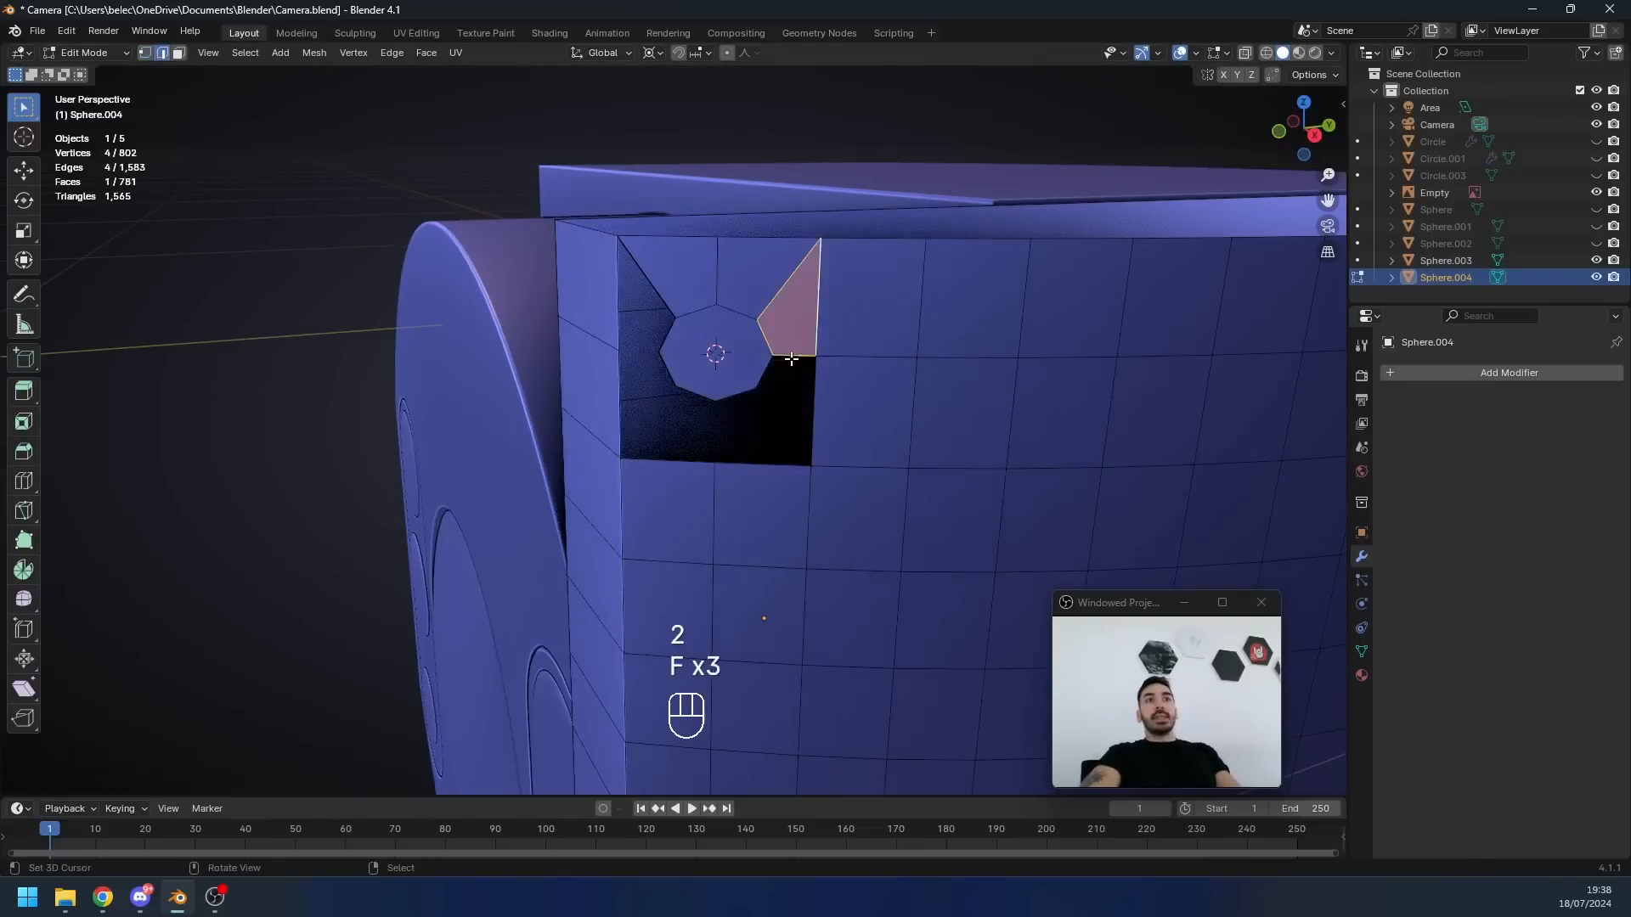
- Extrude the octagon face -0.036616 m along X into the arm and scale the recessed face along X
key(e)
key(g)
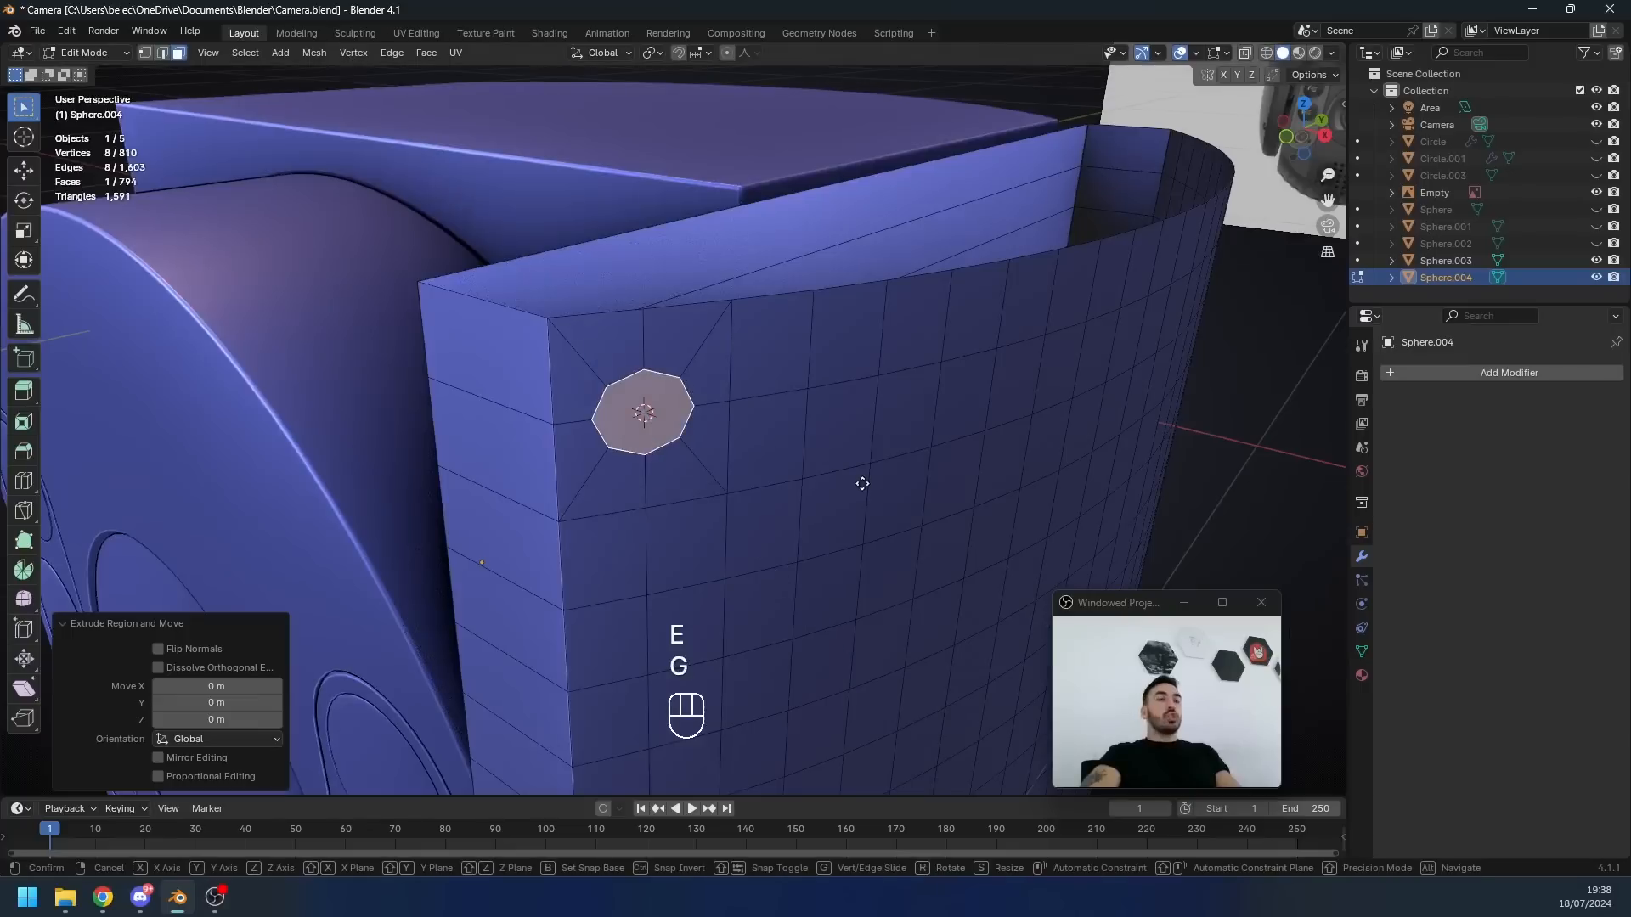
middle_click(859, 481)
click(807, 469)
key(s)
middle_click(805, 469)
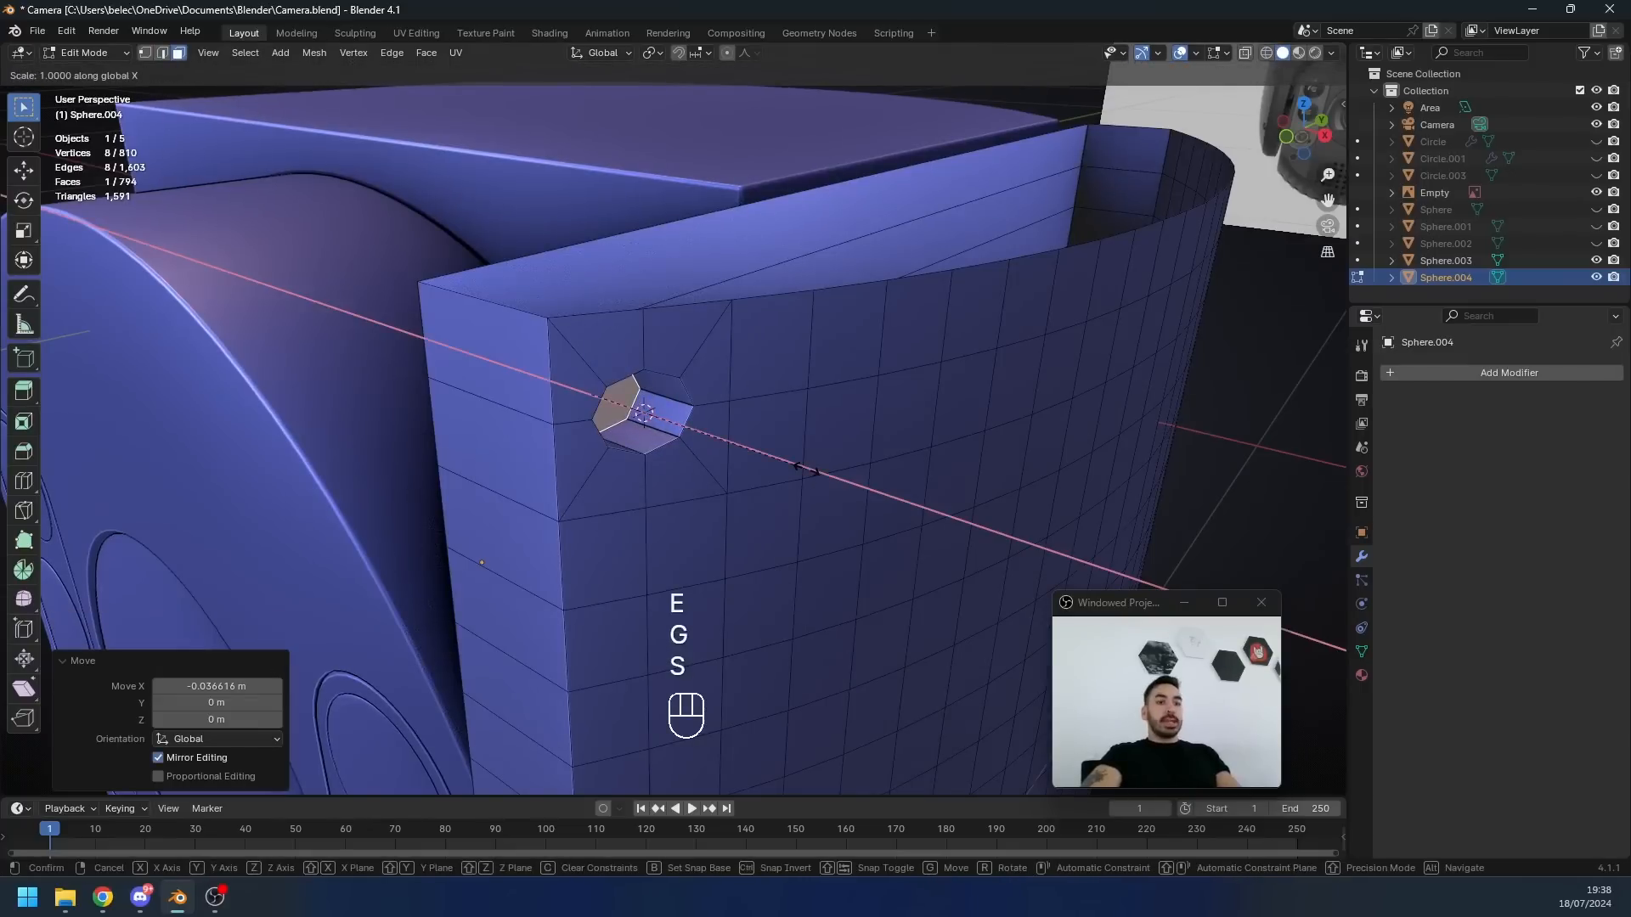
click(805, 469)
key(Tab)
- Examine the faces along the arm's curved lower end as candidate positions for further screw holes
middle_drag(804, 465, 649, 466)
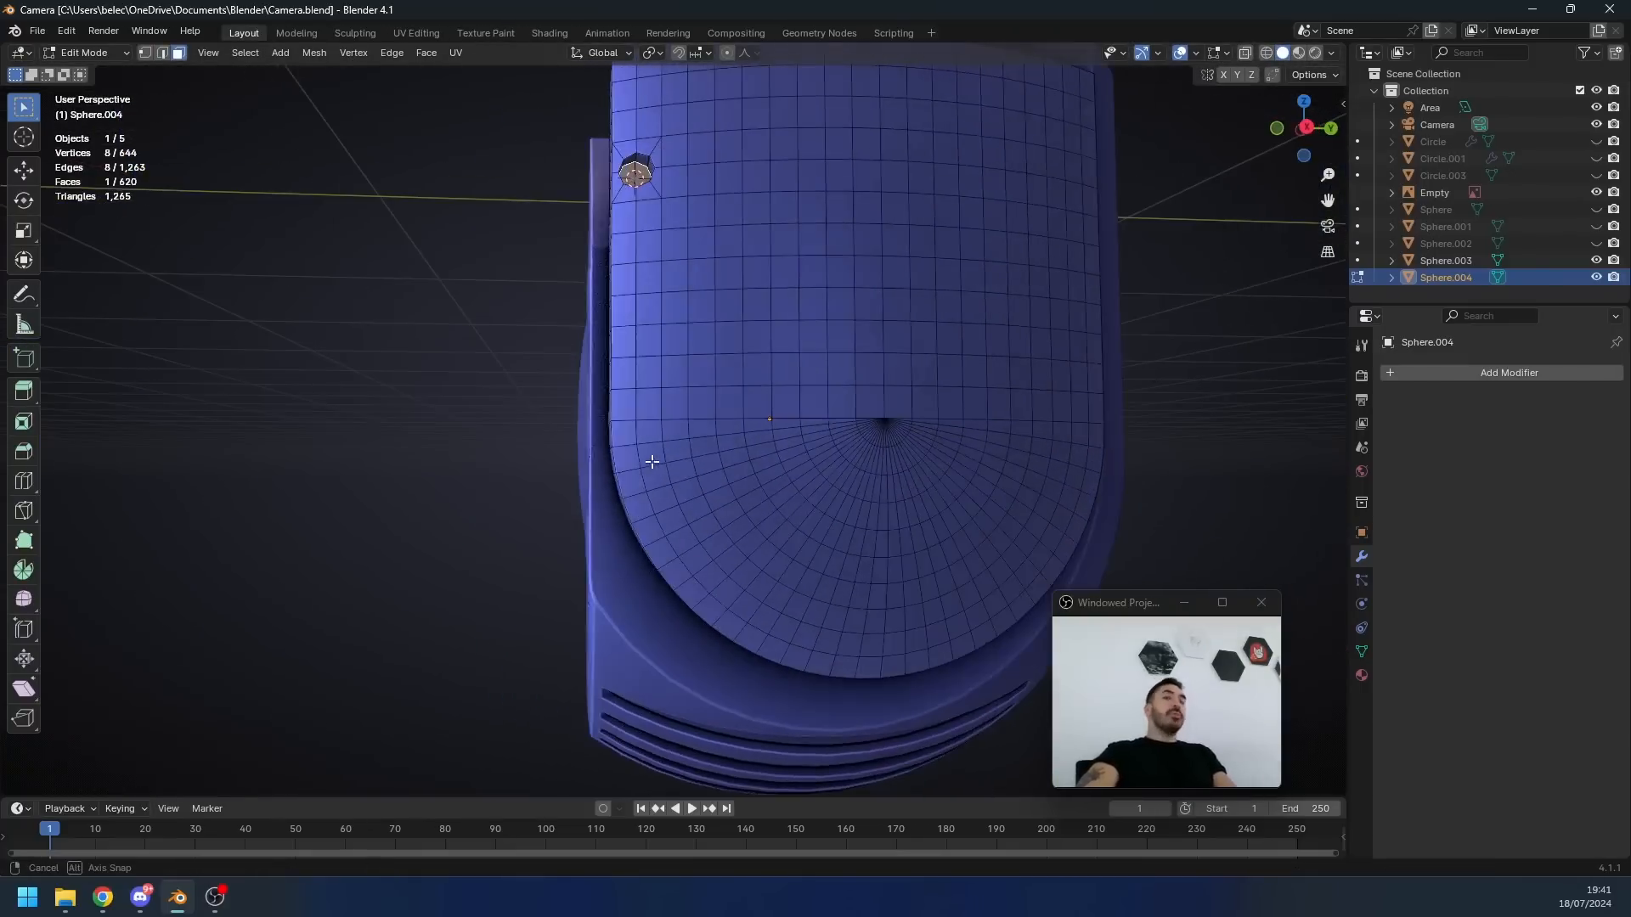
middle_drag(651, 461, 653, 453)
key(Tab)
key(Tab)
scroll(628, 429, up, 2)
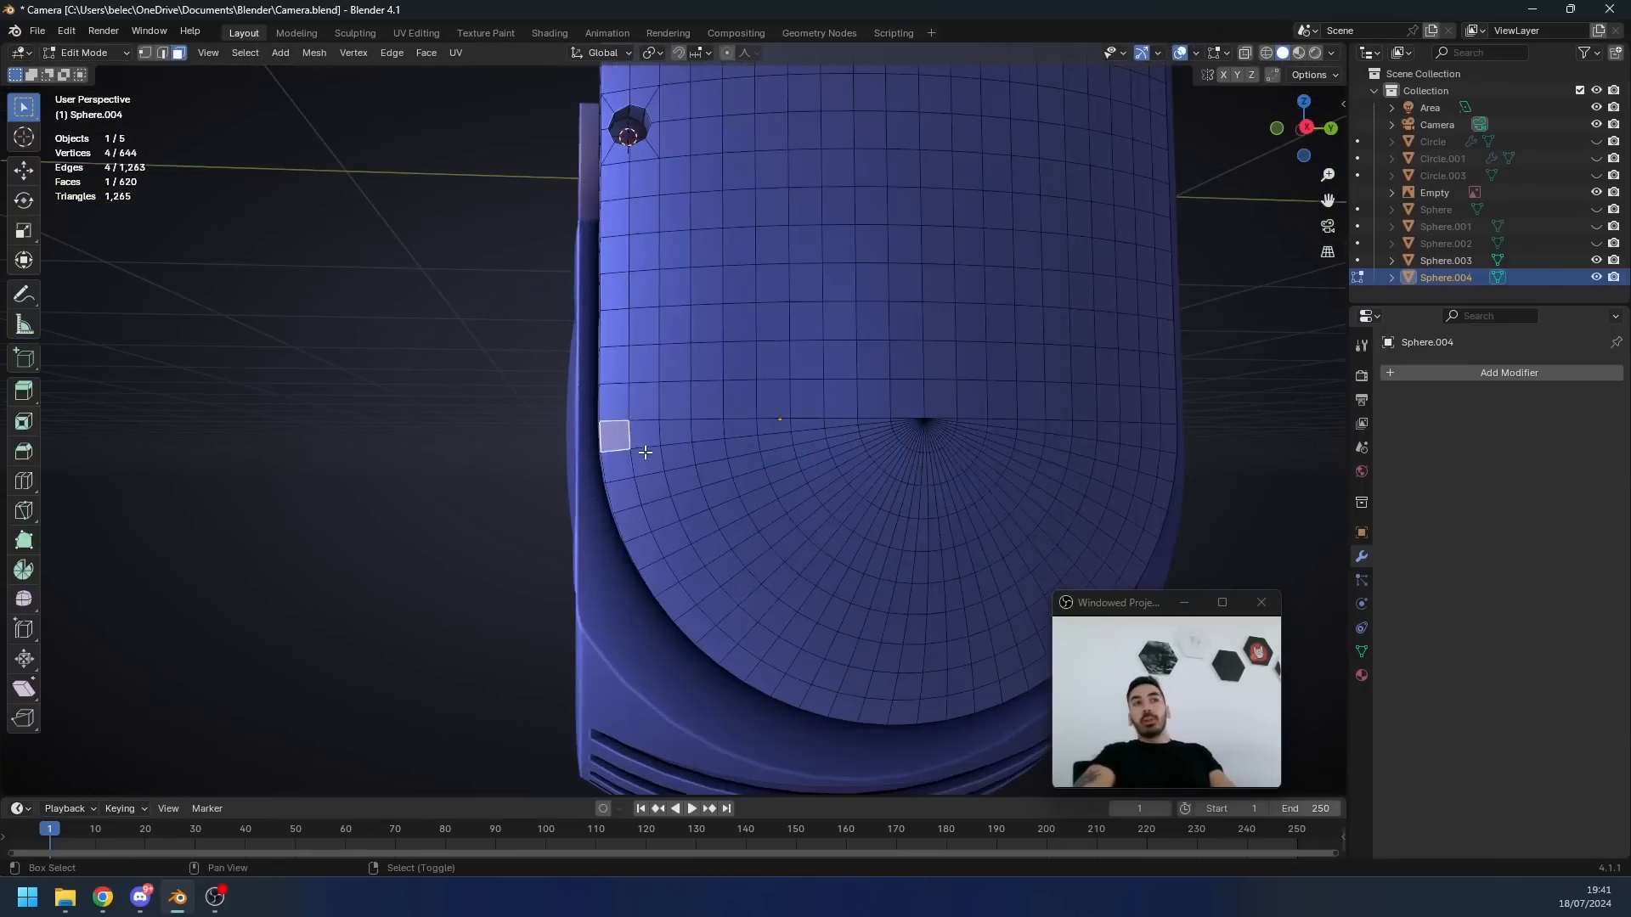
middle_drag(728, 495, 828, 618)
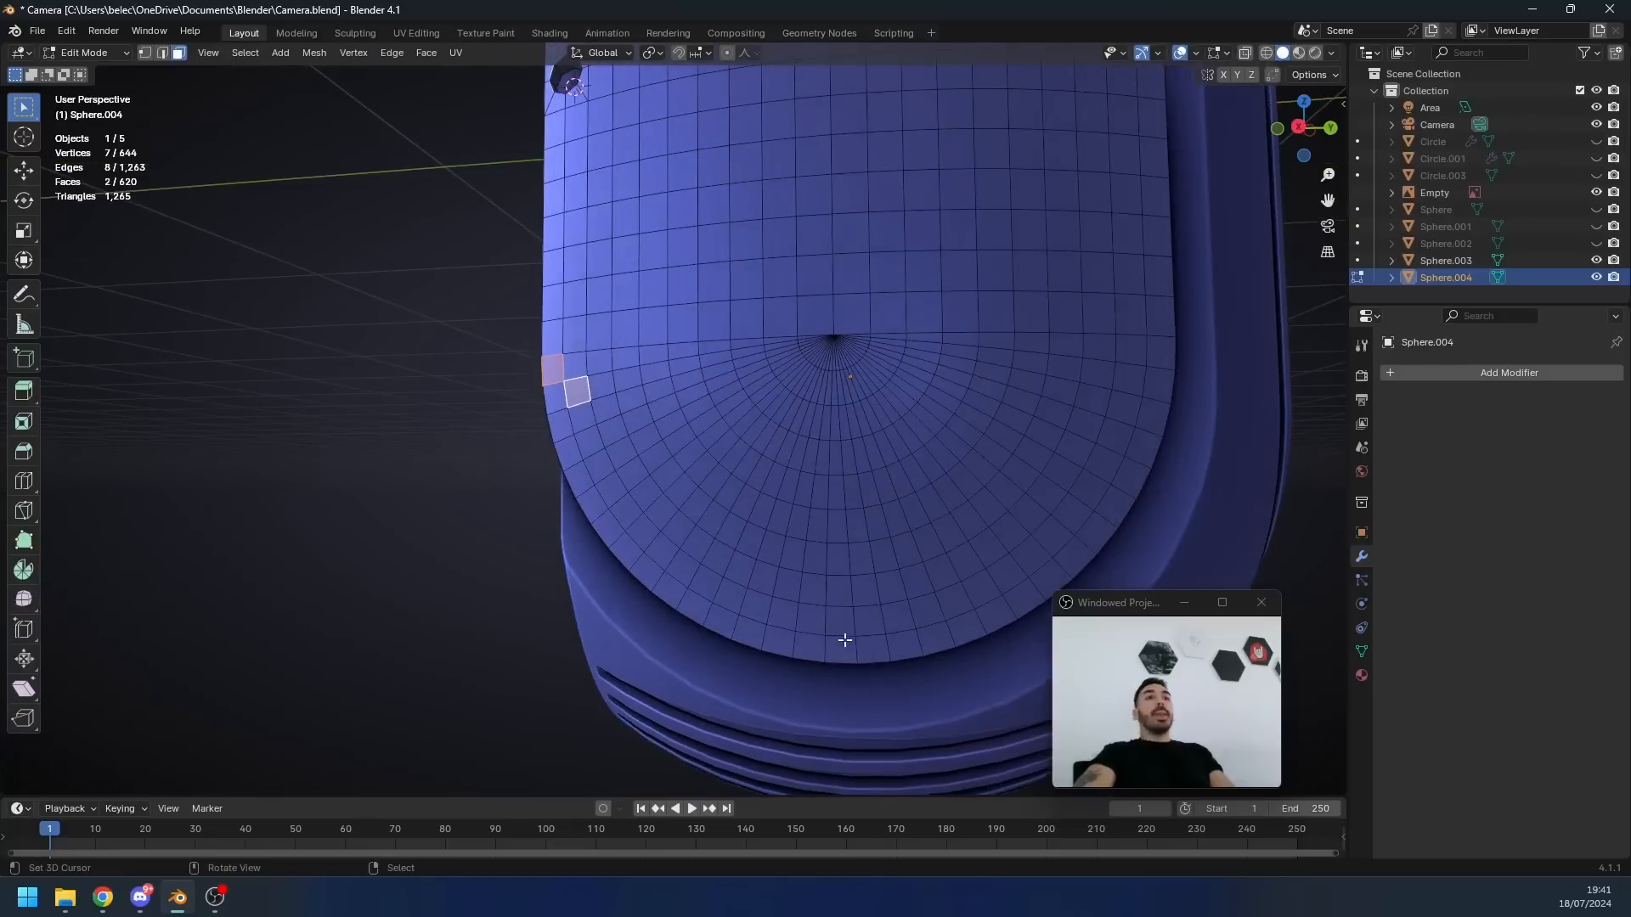
click(1146, 374)
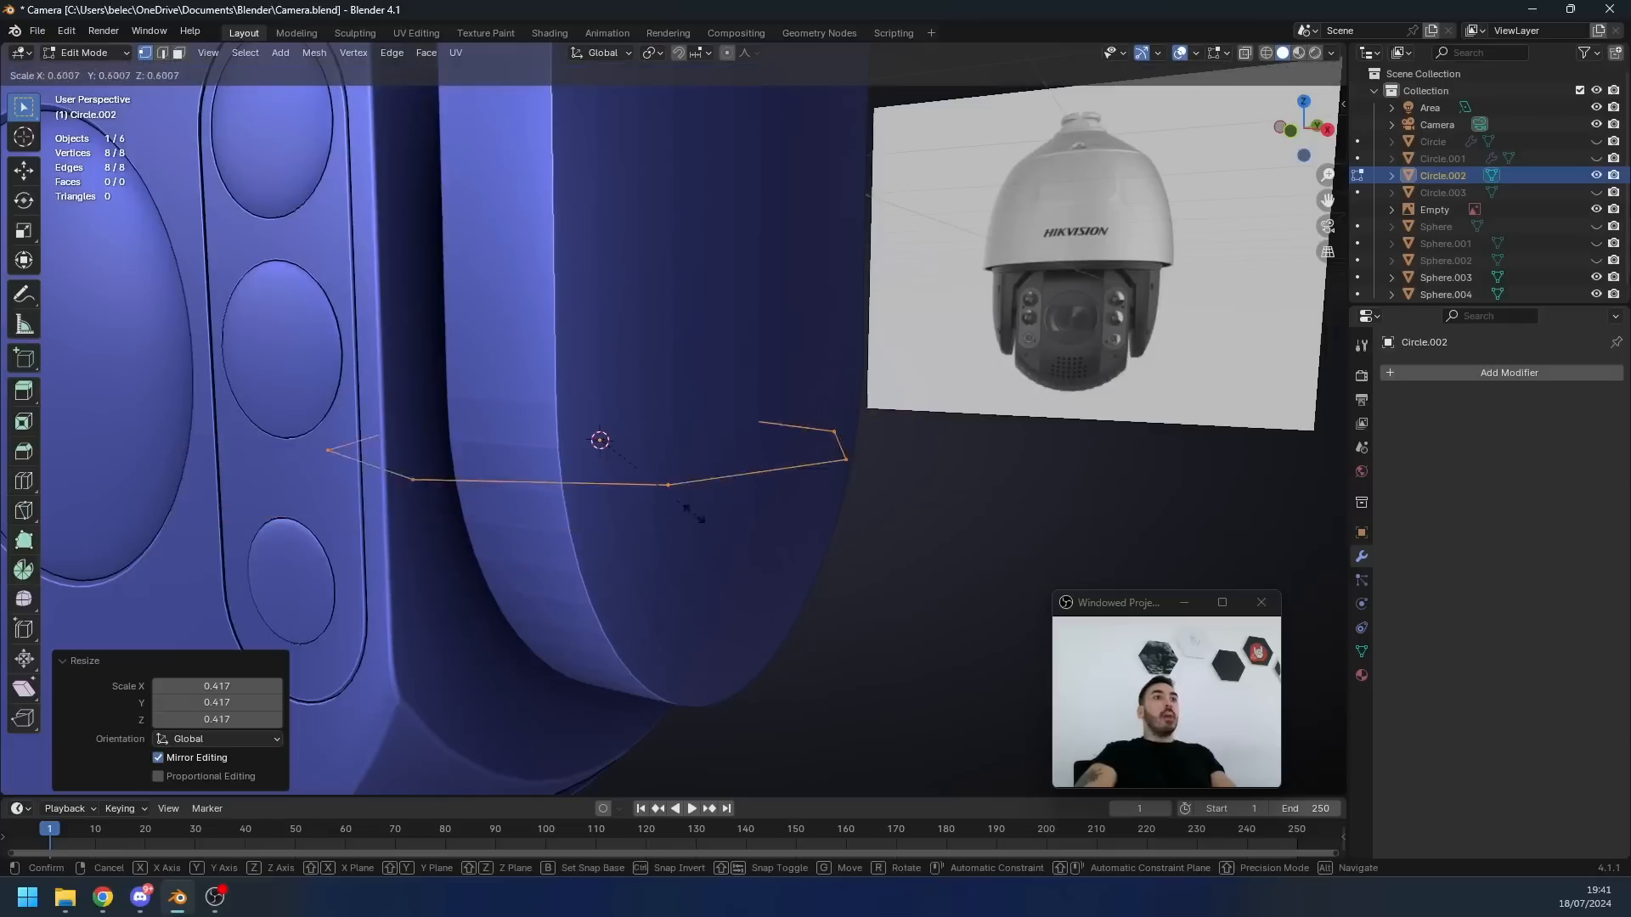
- Rotate the new eight-vertex circle 90° about Y and scale it down to screw-hole size
text(ry)
text(90)
key(Return)
key(s)
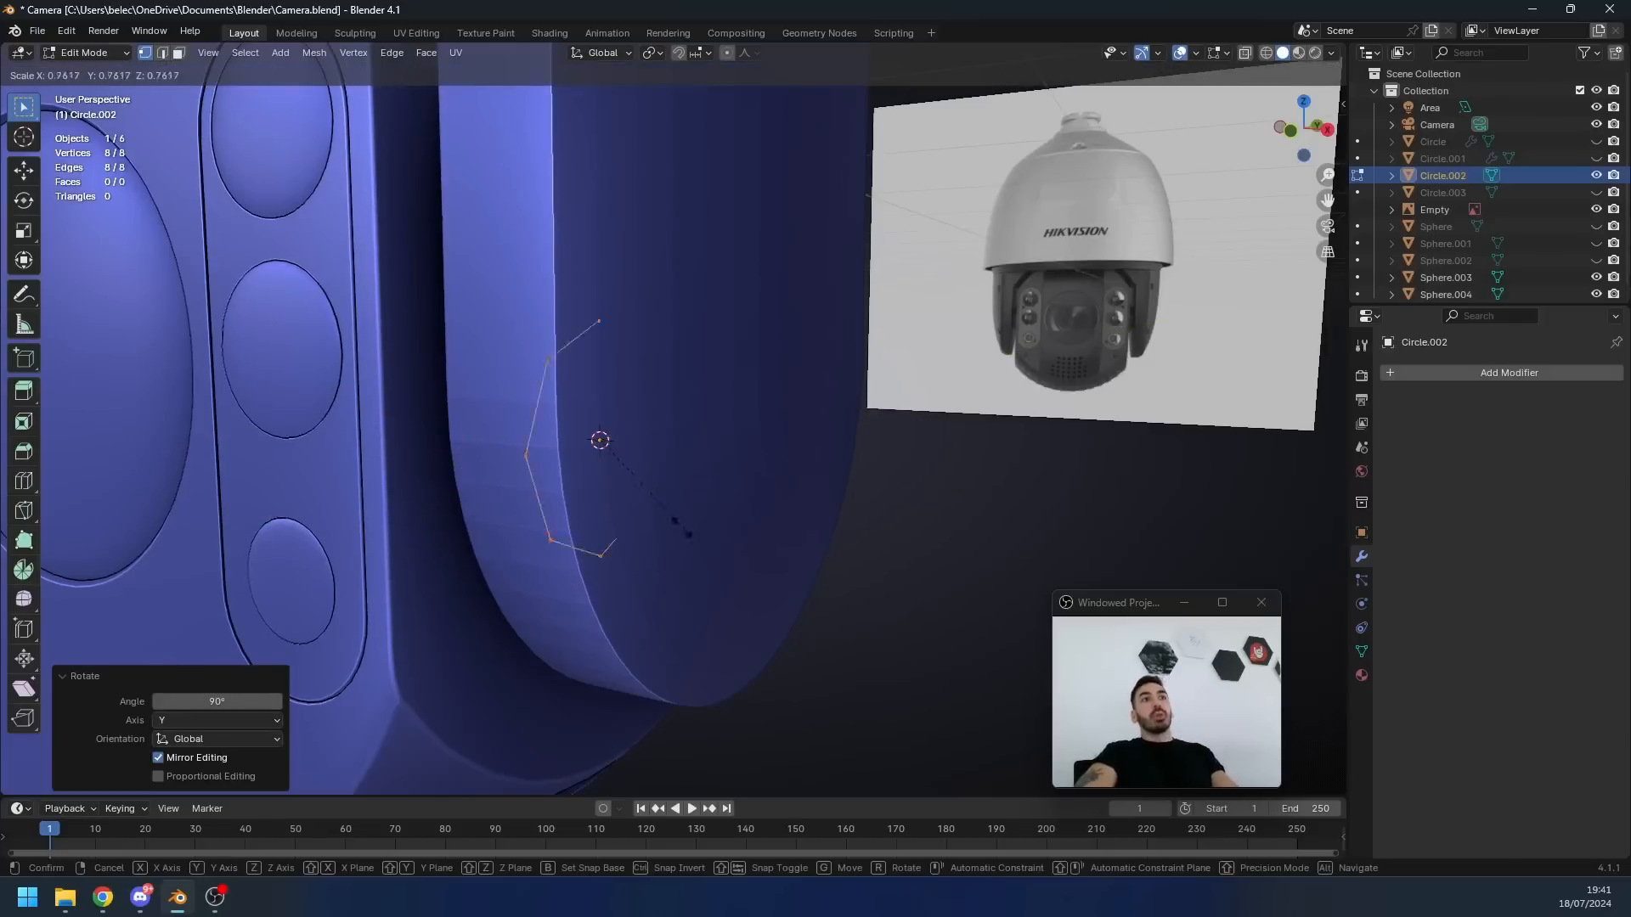
click(612, 467)
- Move the small octagon along the Y and X axes to the screw-hole position on the arm's lower end
key(Tab)
key(g)
key(y)
key(x)
click(671, 483)
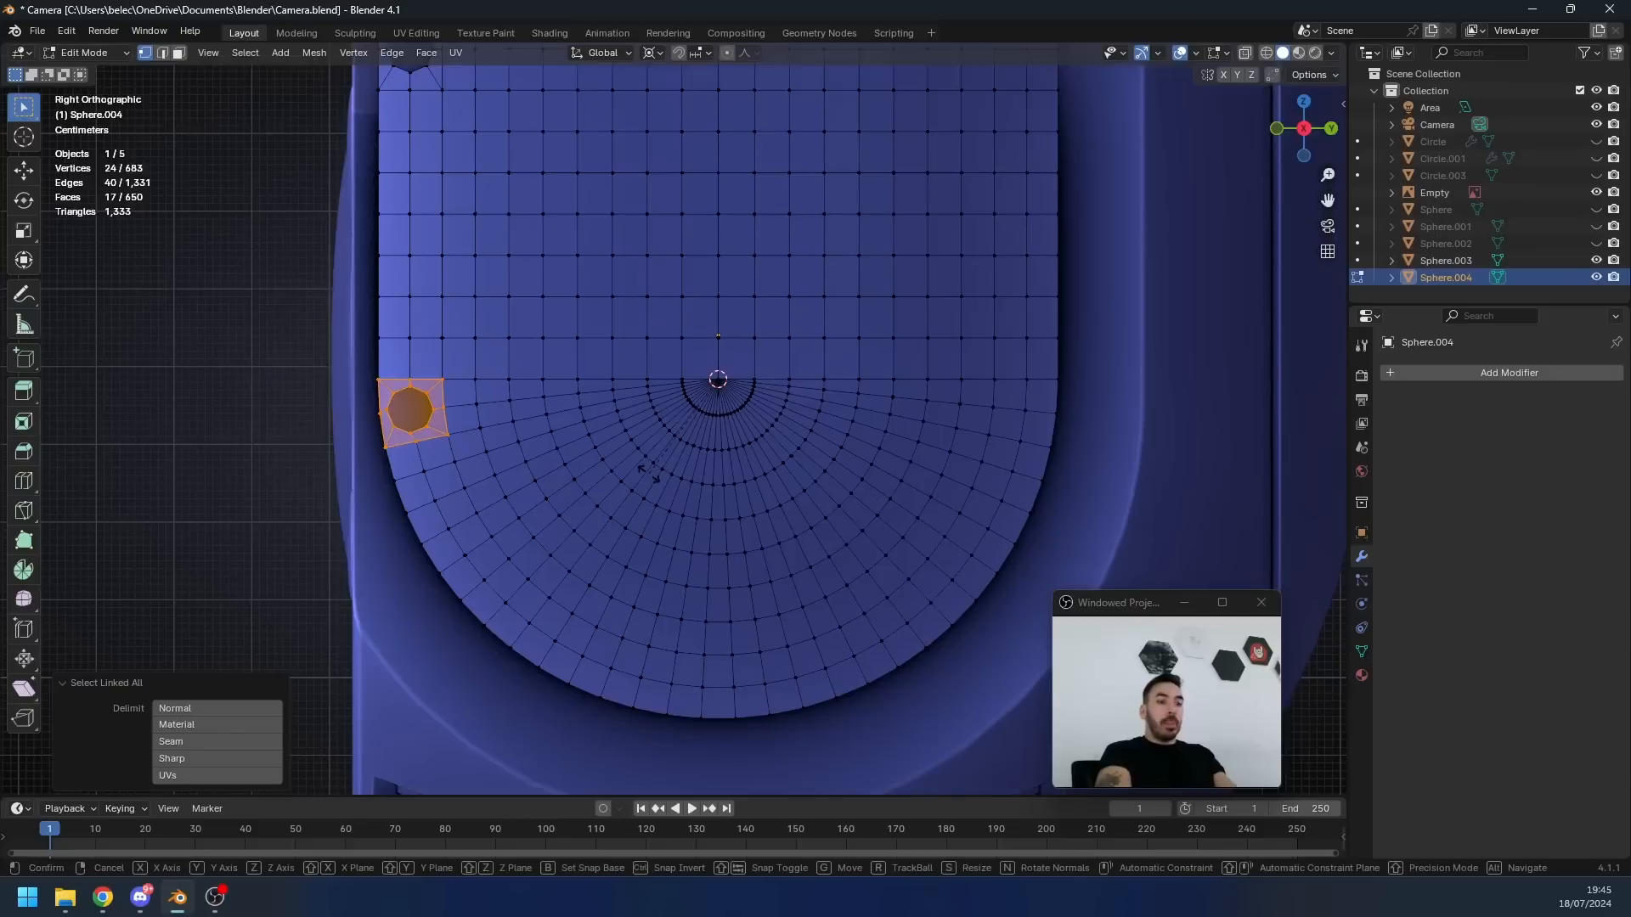
- Try to rotate the copied screw-hole patch -90° around the 3D cursor to the arm's lowest edge
text(r-90)
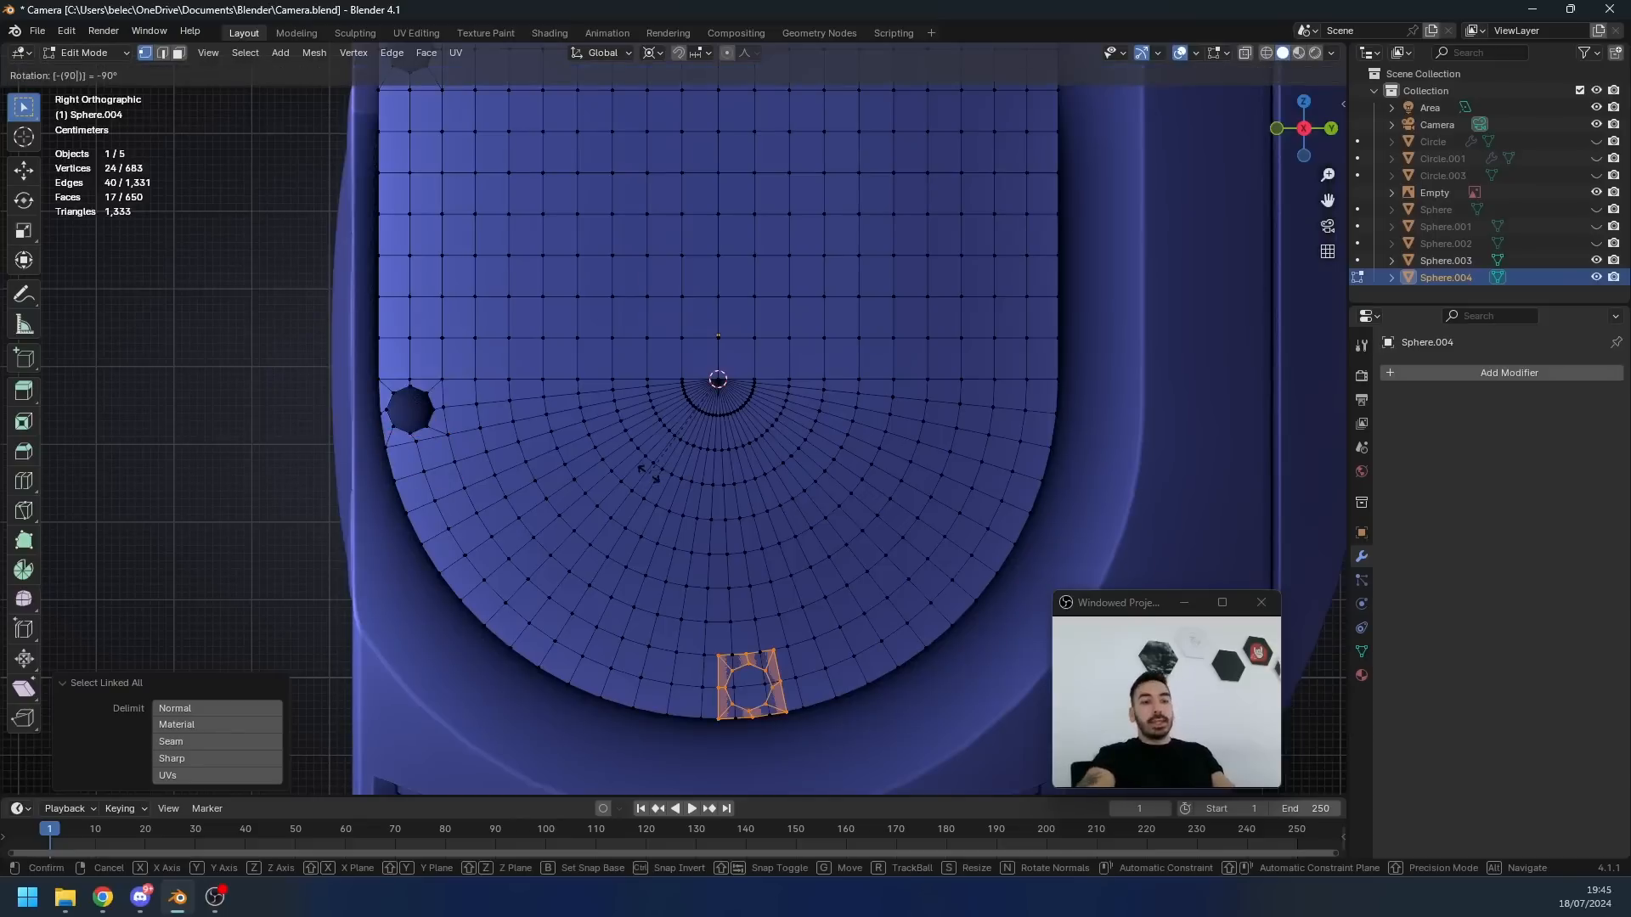
key(Return)
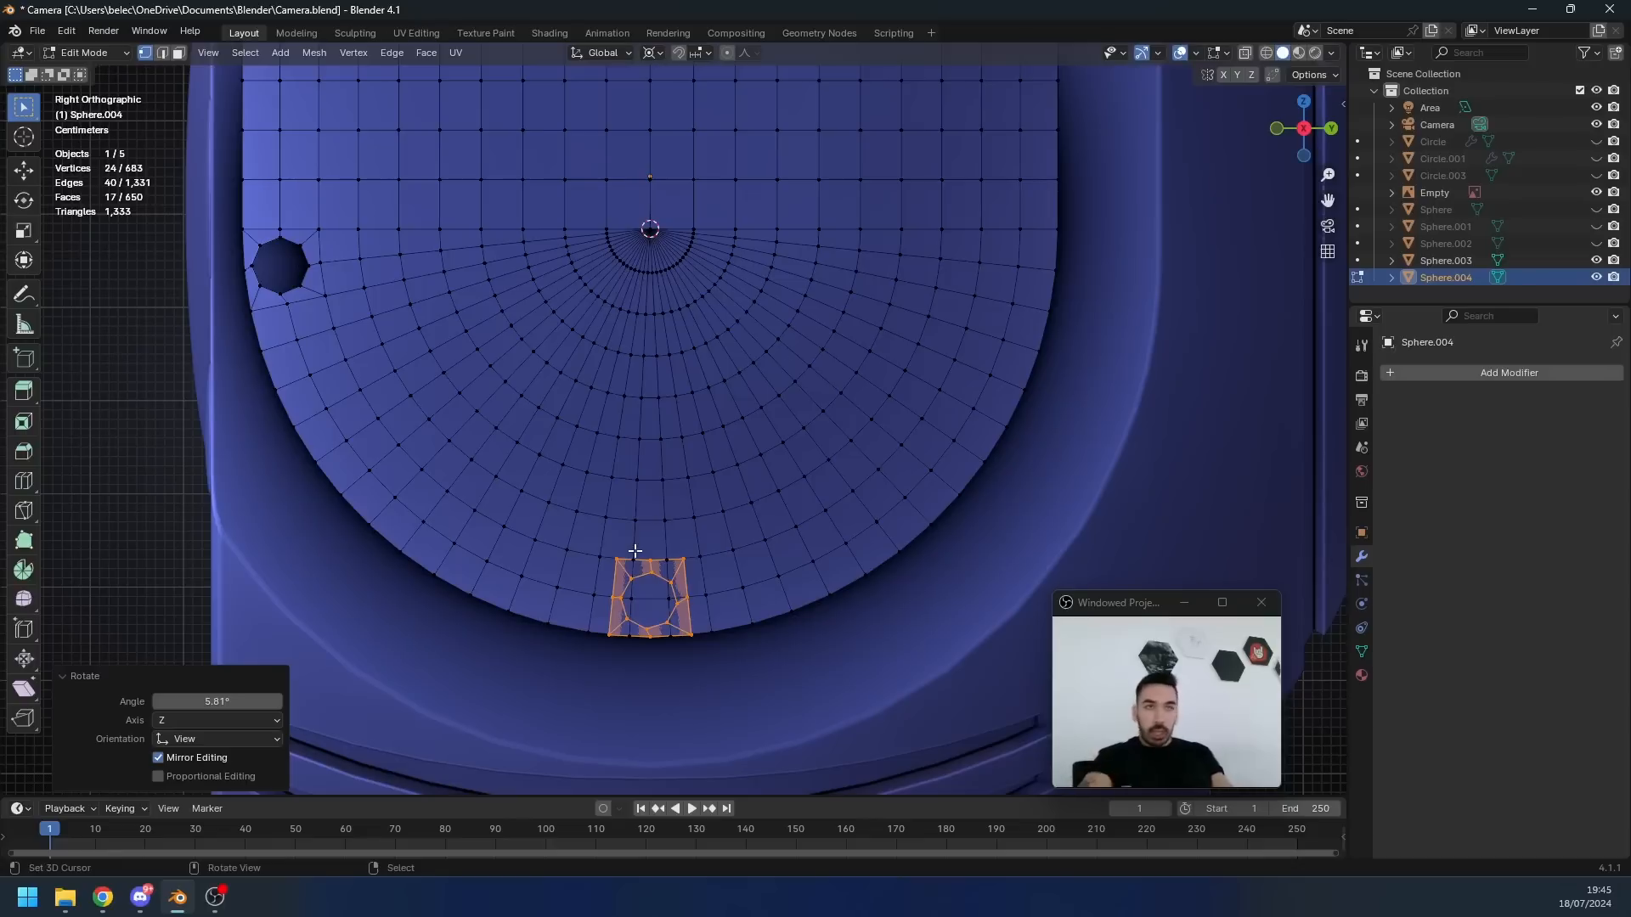
key(ctrl+z)
key(ctrl+z)
- Delete the four arm faces opposite the lower screw hole and mirror the copied hole patch there with a Y scale of -1
shift+middle_drag(926, 299, 939, 449)
scroll(703, 447, up, 1)
scroll(702, 448, down, 1)
key(x)
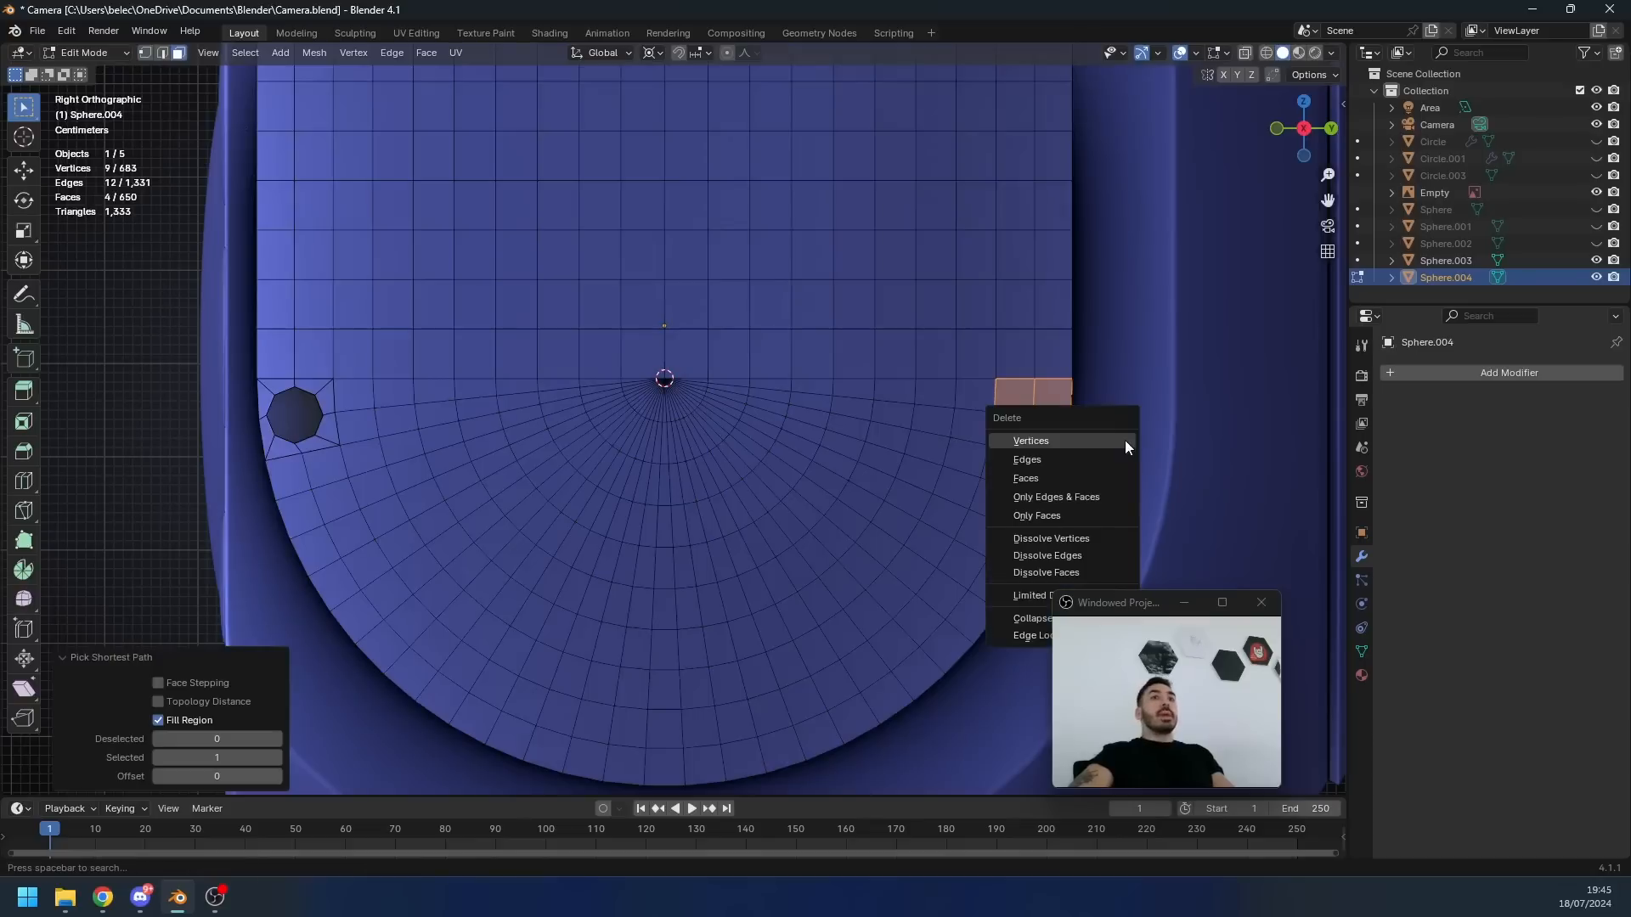
click(1123, 480)
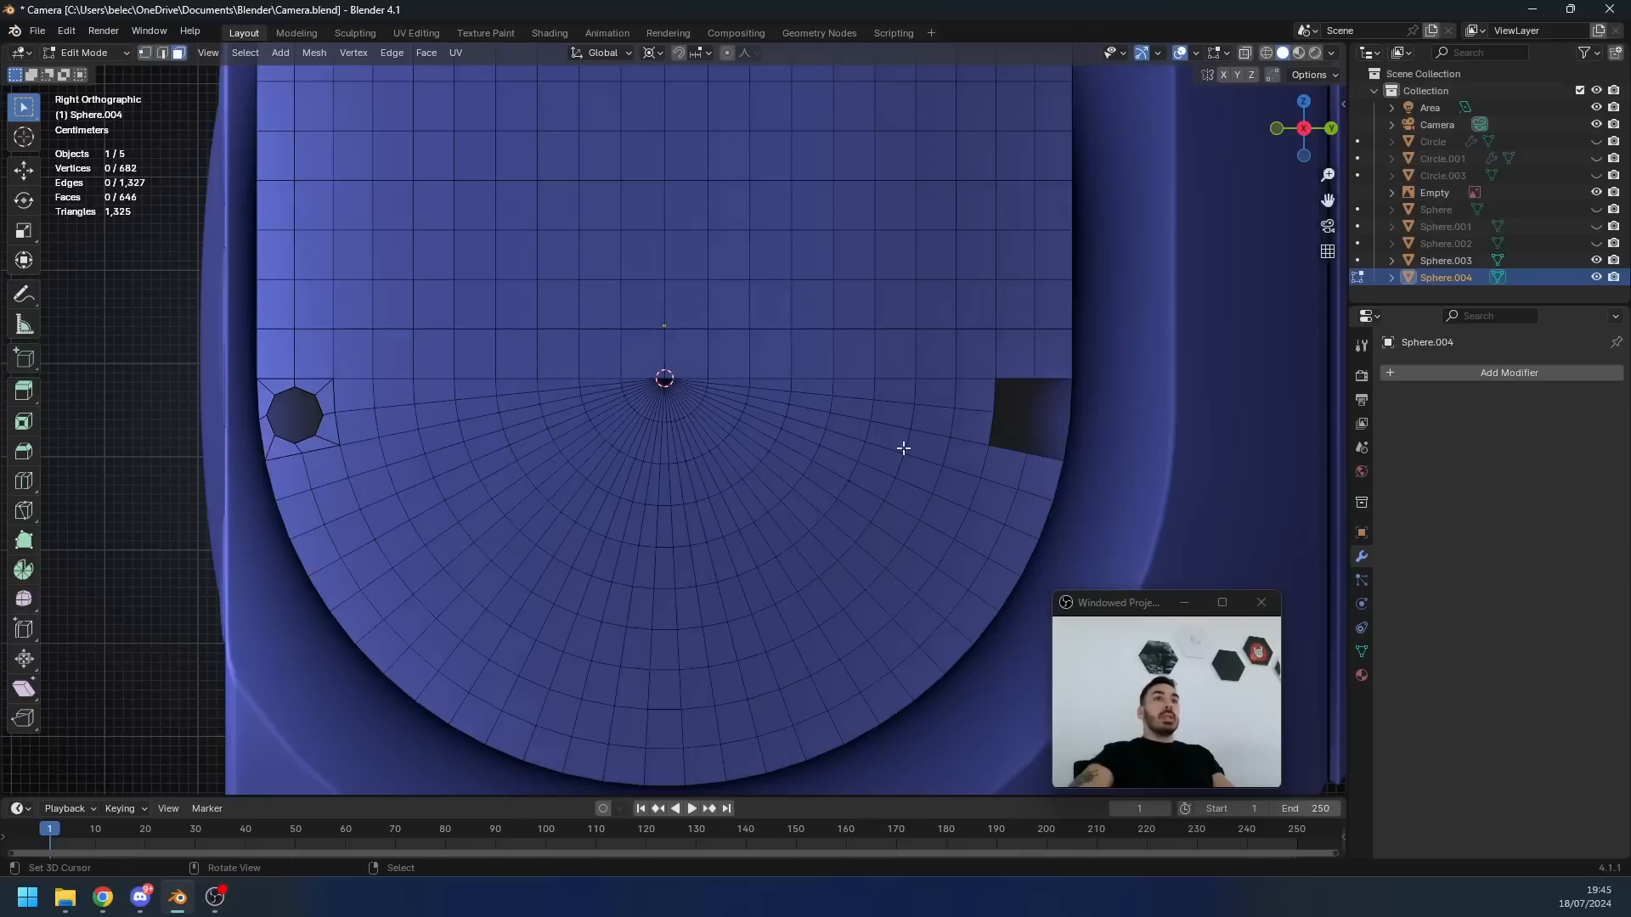
text(lsy-1)
key(Return)
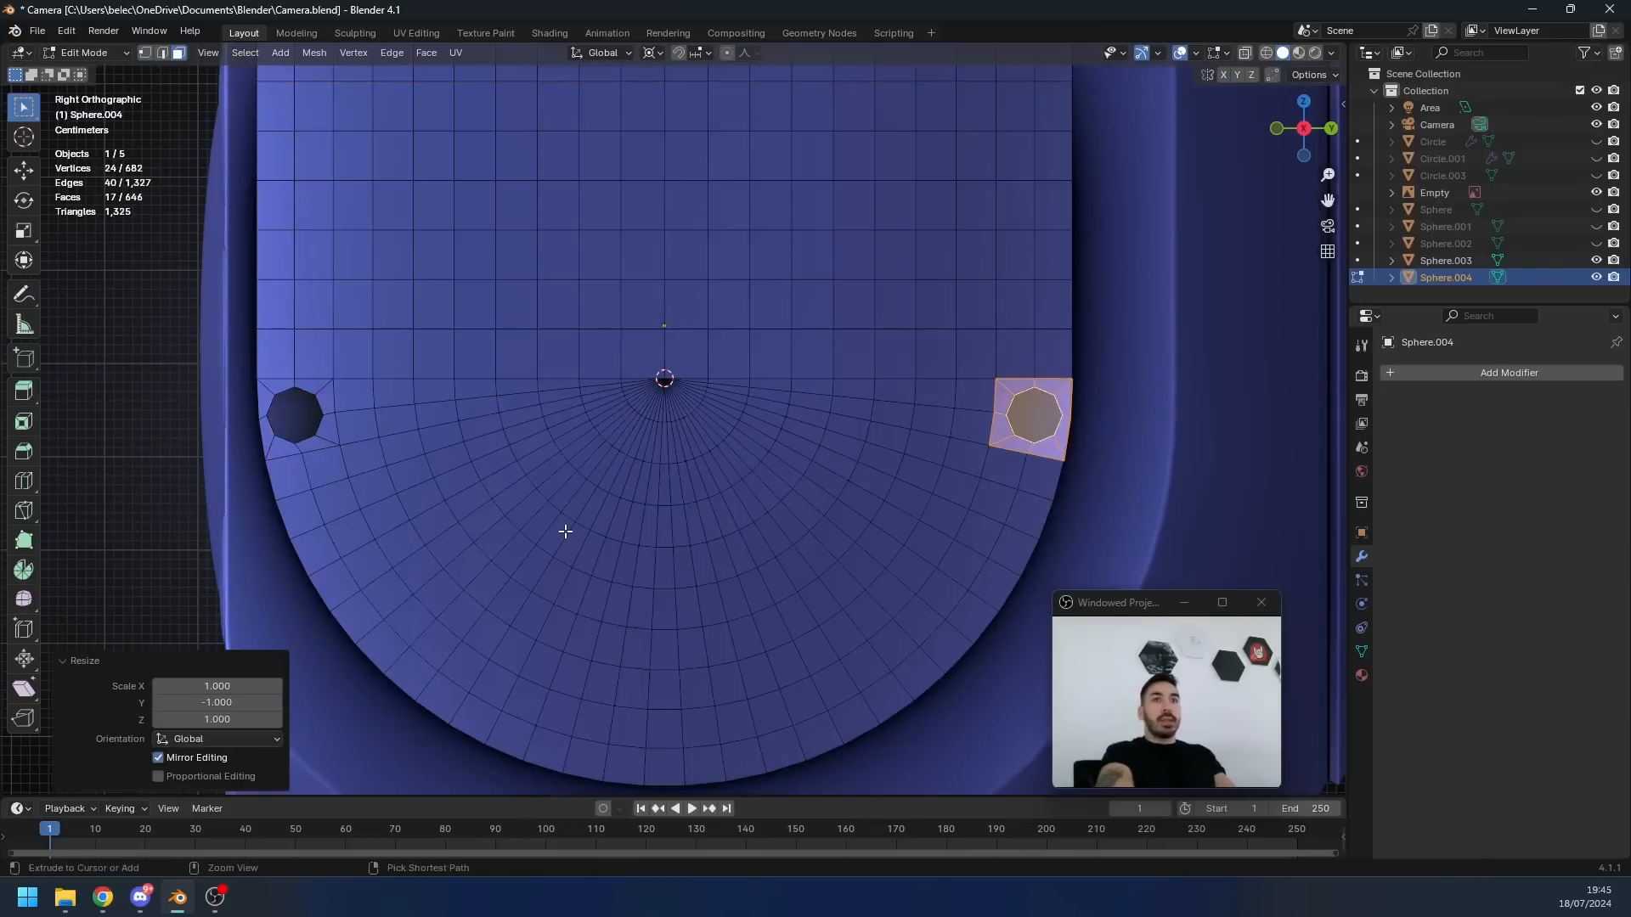
- Recalculate the arm's normals to face outside and merge its duplicate vertices by distance
key(shift+n)
key(alt+a)
key(a)
key(m)
key(b)
key(Tab)
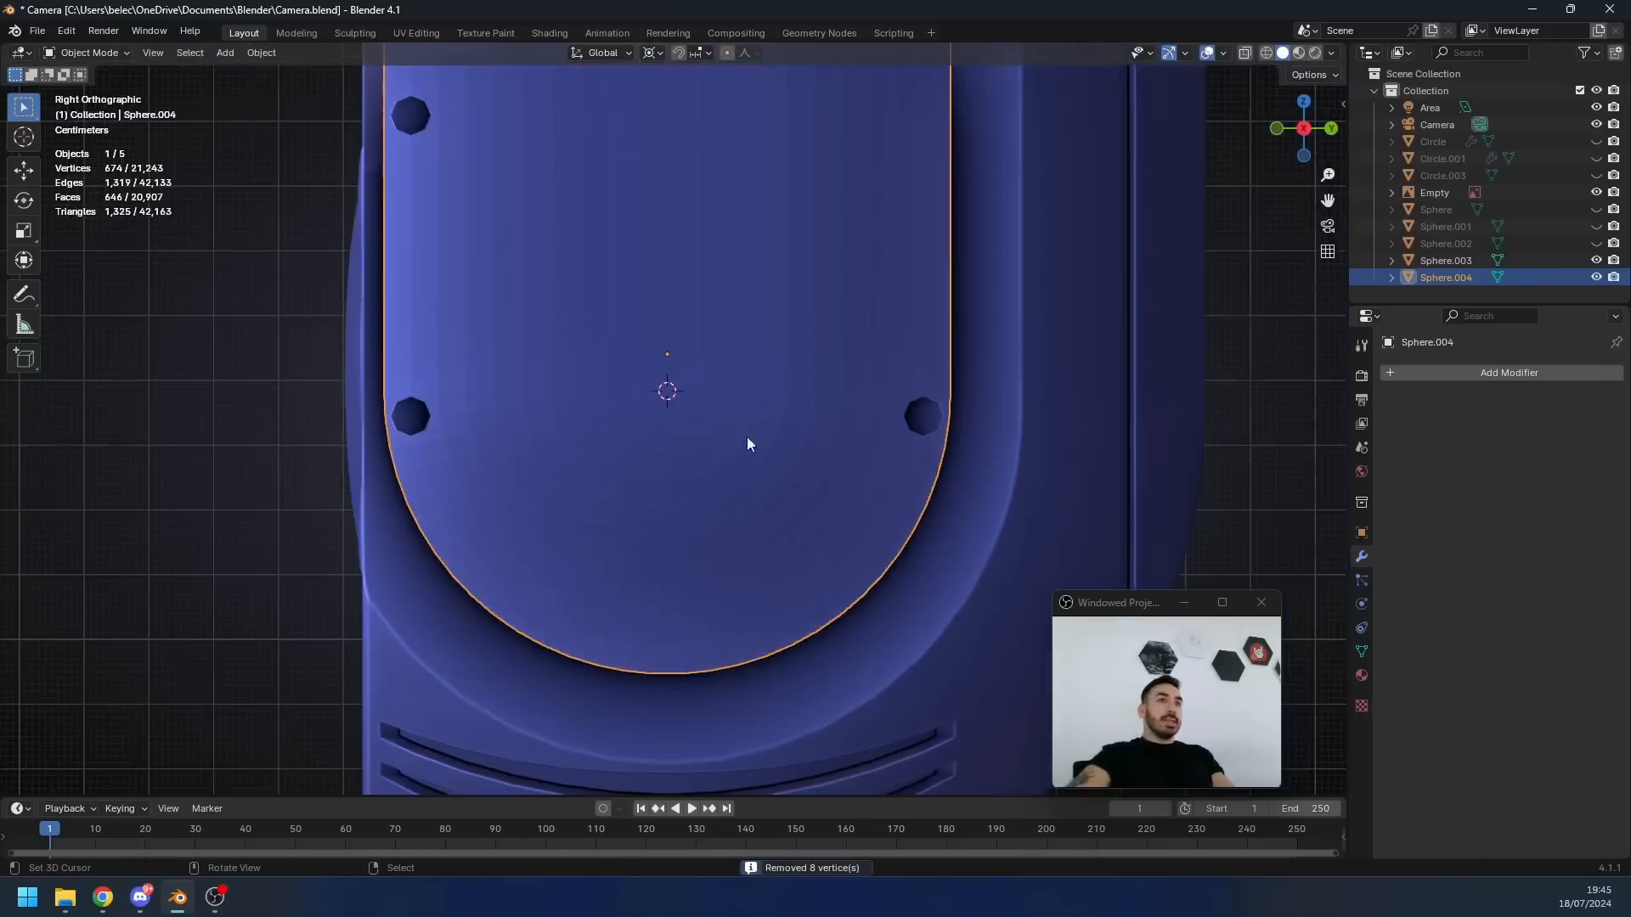
- Delete the large face closing the top of the side arm
middle_drag(746, 440, 627, 296)
key(Tab)
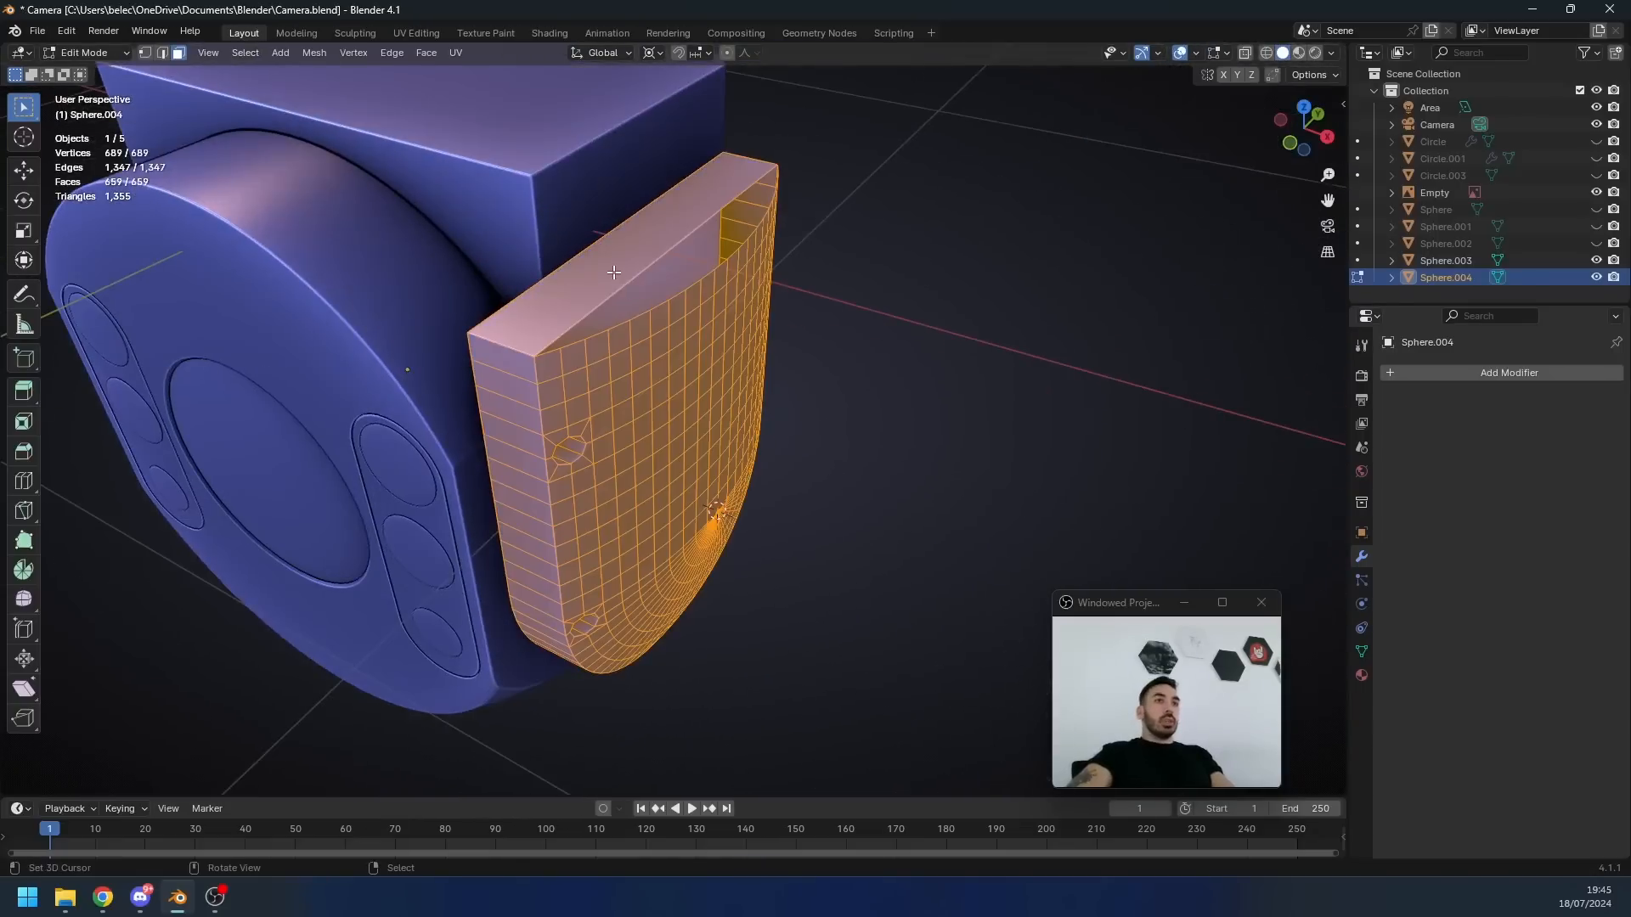
right_click(609, 266)
key(x)
key(f)
key(Tab)
- Save the file and add a level 1 Subdivision modifier to the side arm
middle_drag(628, 425, 557, 339)
key(ctrl+s)
middle_drag(678, 388, 595, 349)
key(KP_Decimal)
key(ctrl+1)
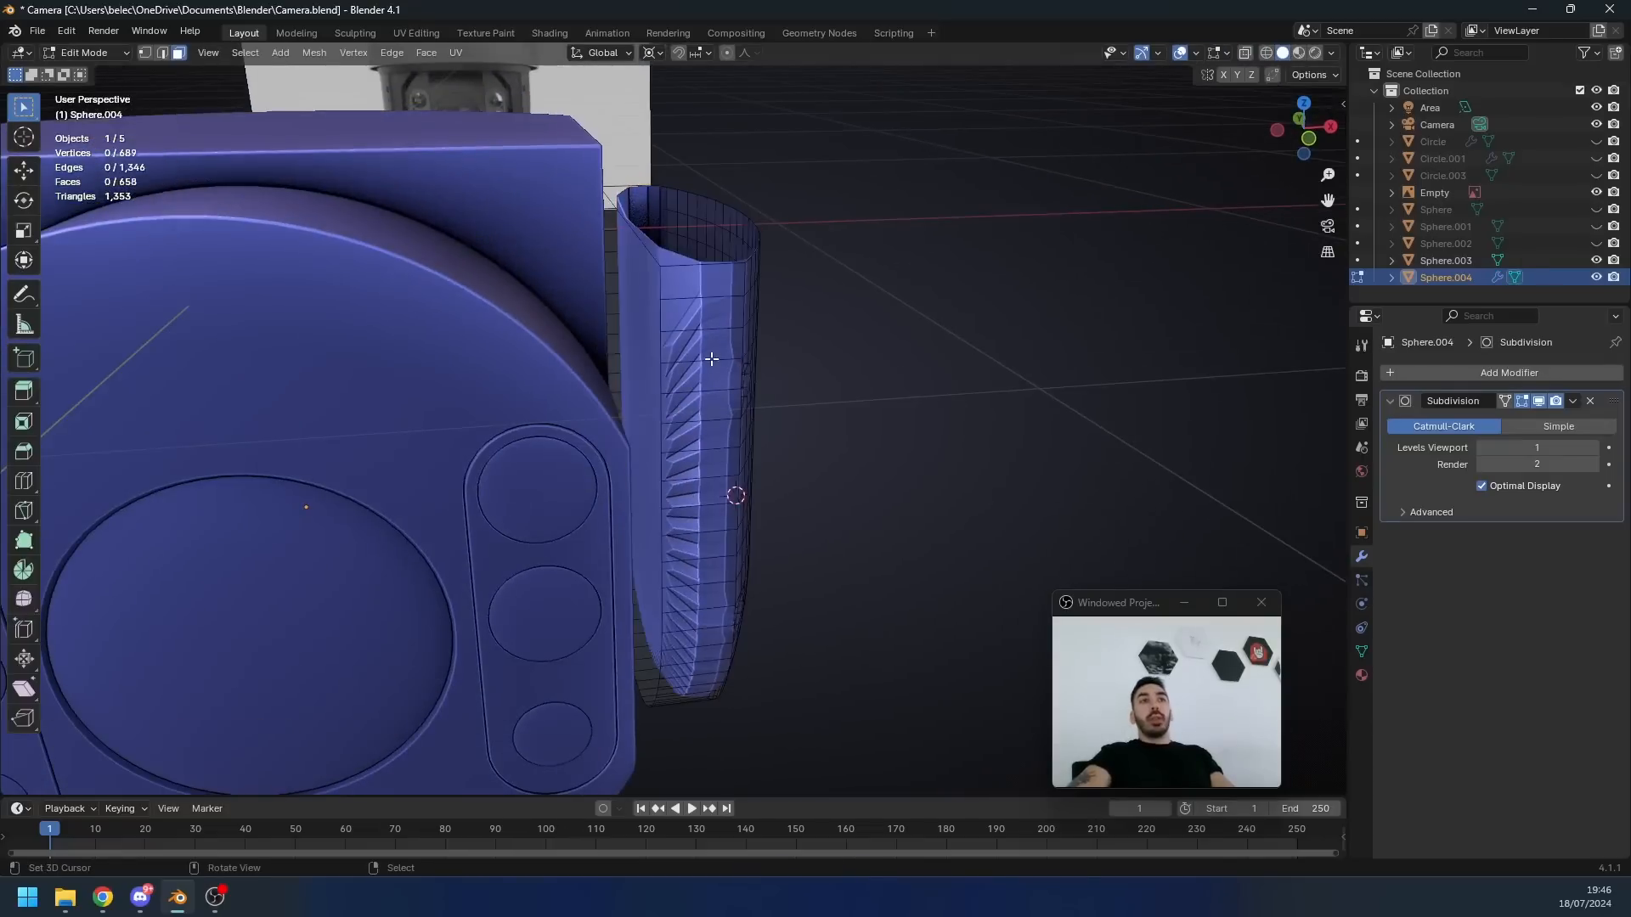
- Bevel the screw holes' rims by 0.00229 m with 2 segments and shade the arm smooth
key(Tab)
scroll(624, 465, up, 4)
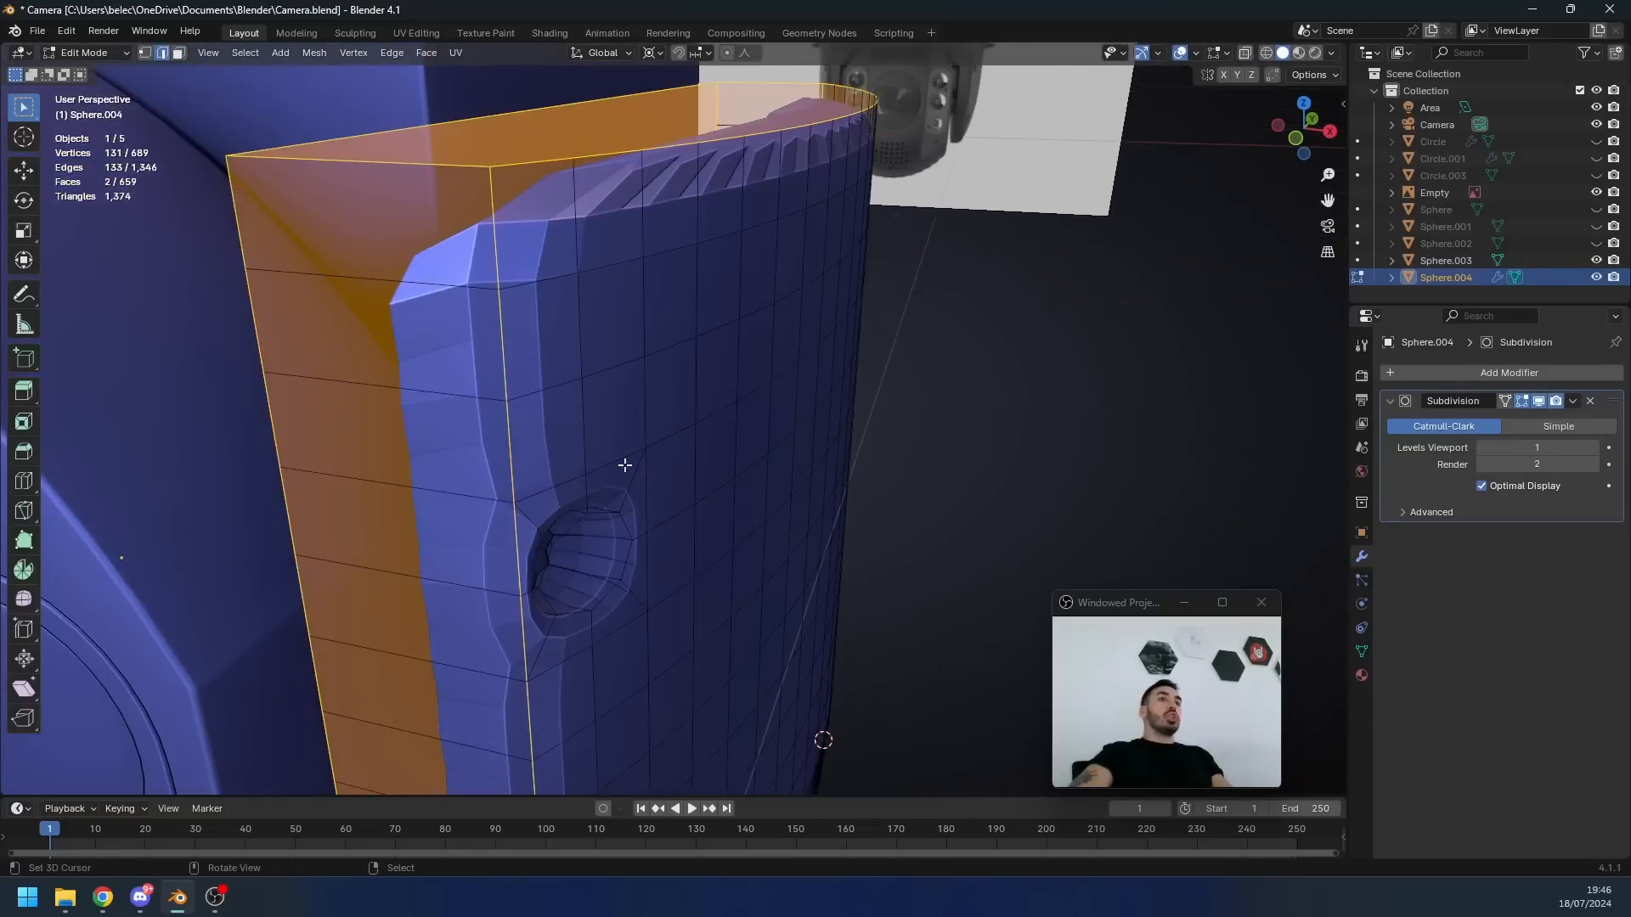
key(alt+a)
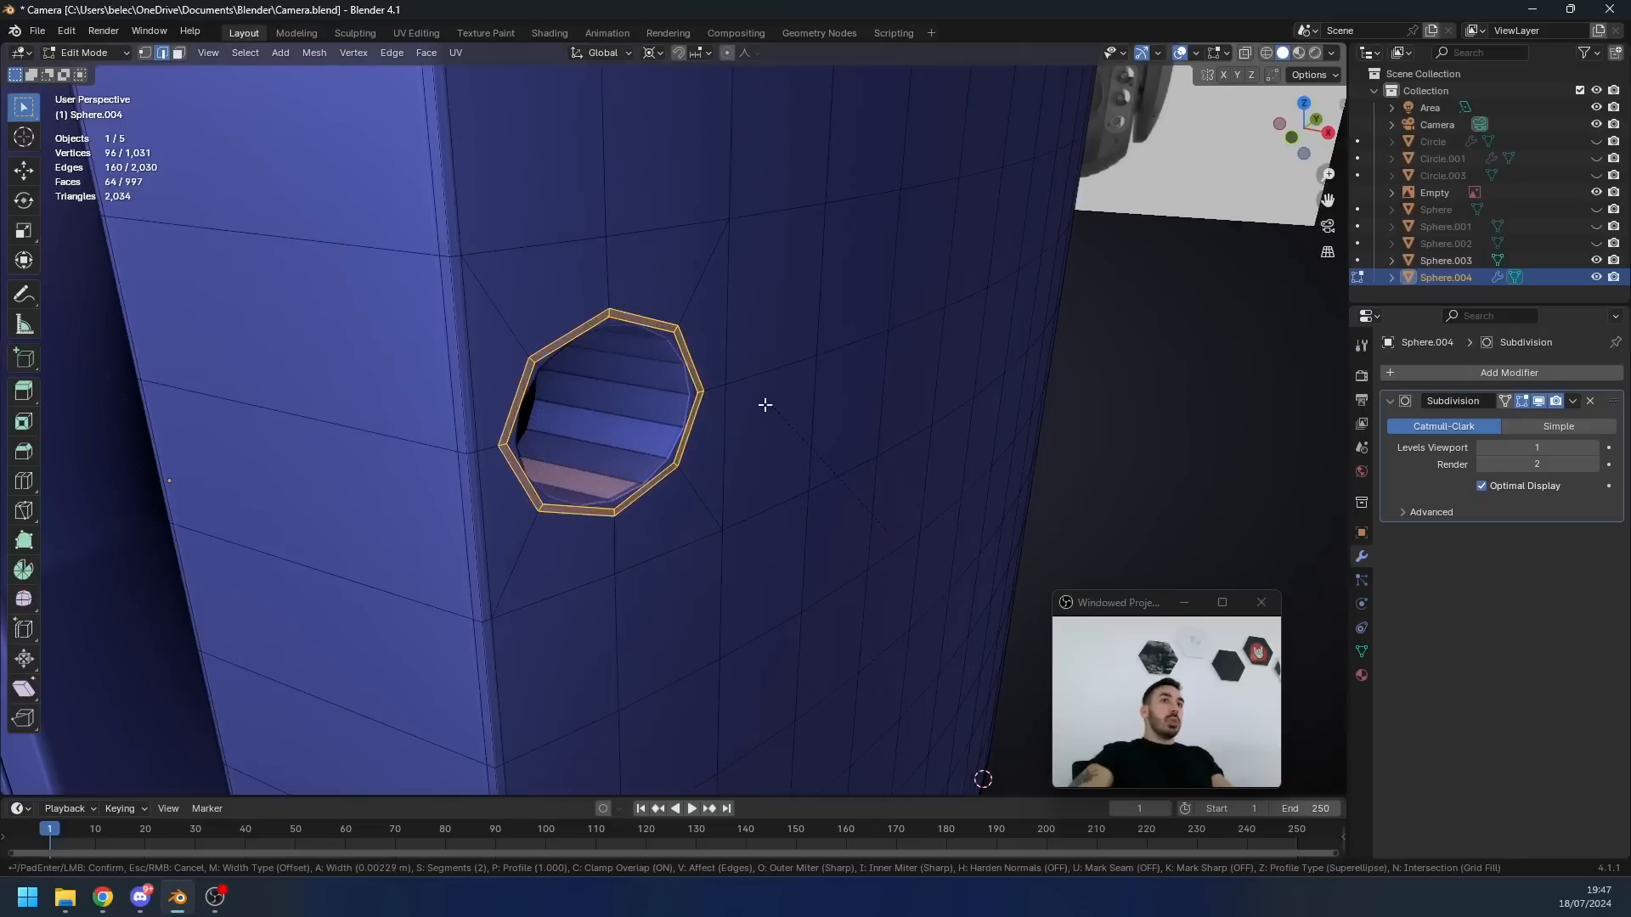
click(764, 405)
click(260, 52)
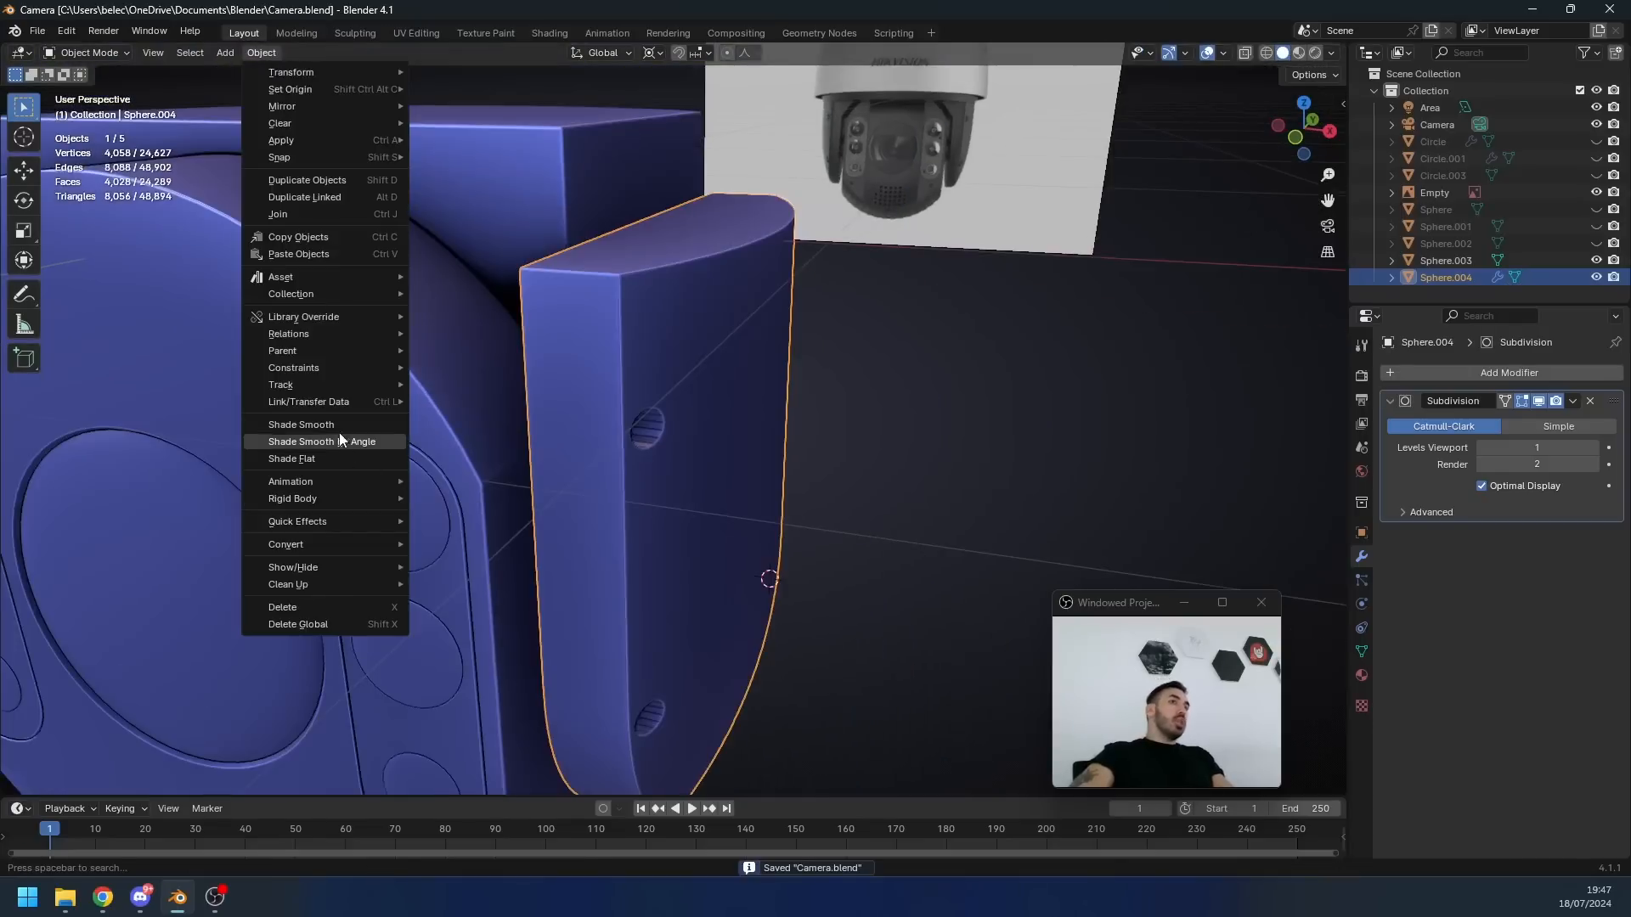
click(341, 426)
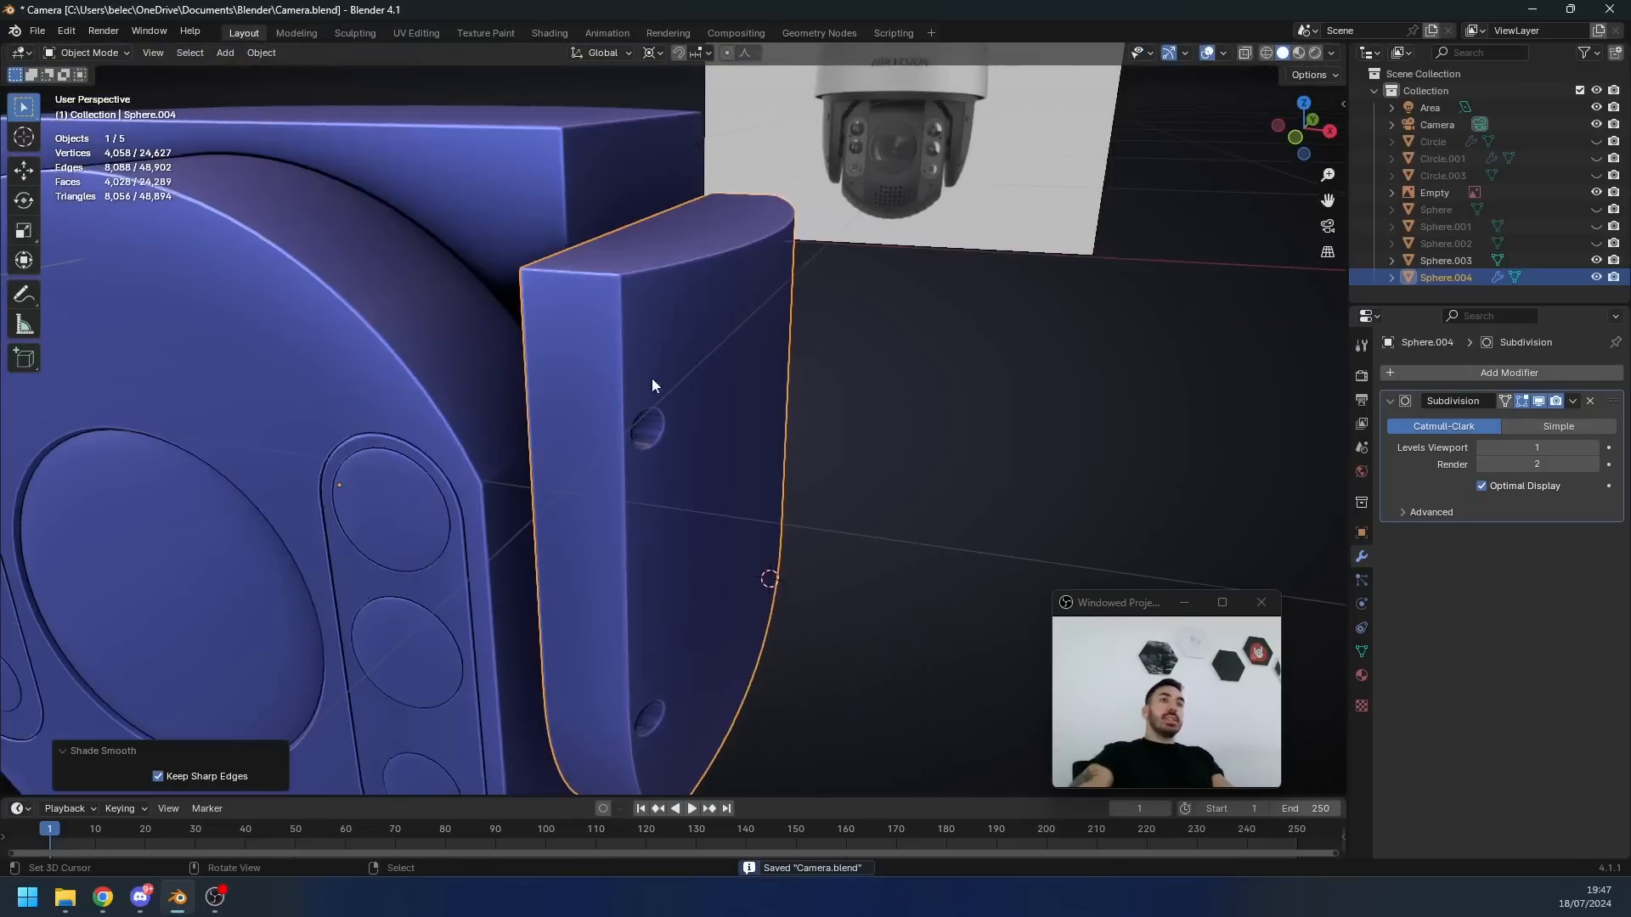
- Duplicate the side arm's mesh in place and mirror the copy to the camera's other side with an X scale of -1
key(KP_1)
key(Tab)
key(shift+z)
key(shift+d)
right_click(745, 315)
text(sx-1)
key(Return)
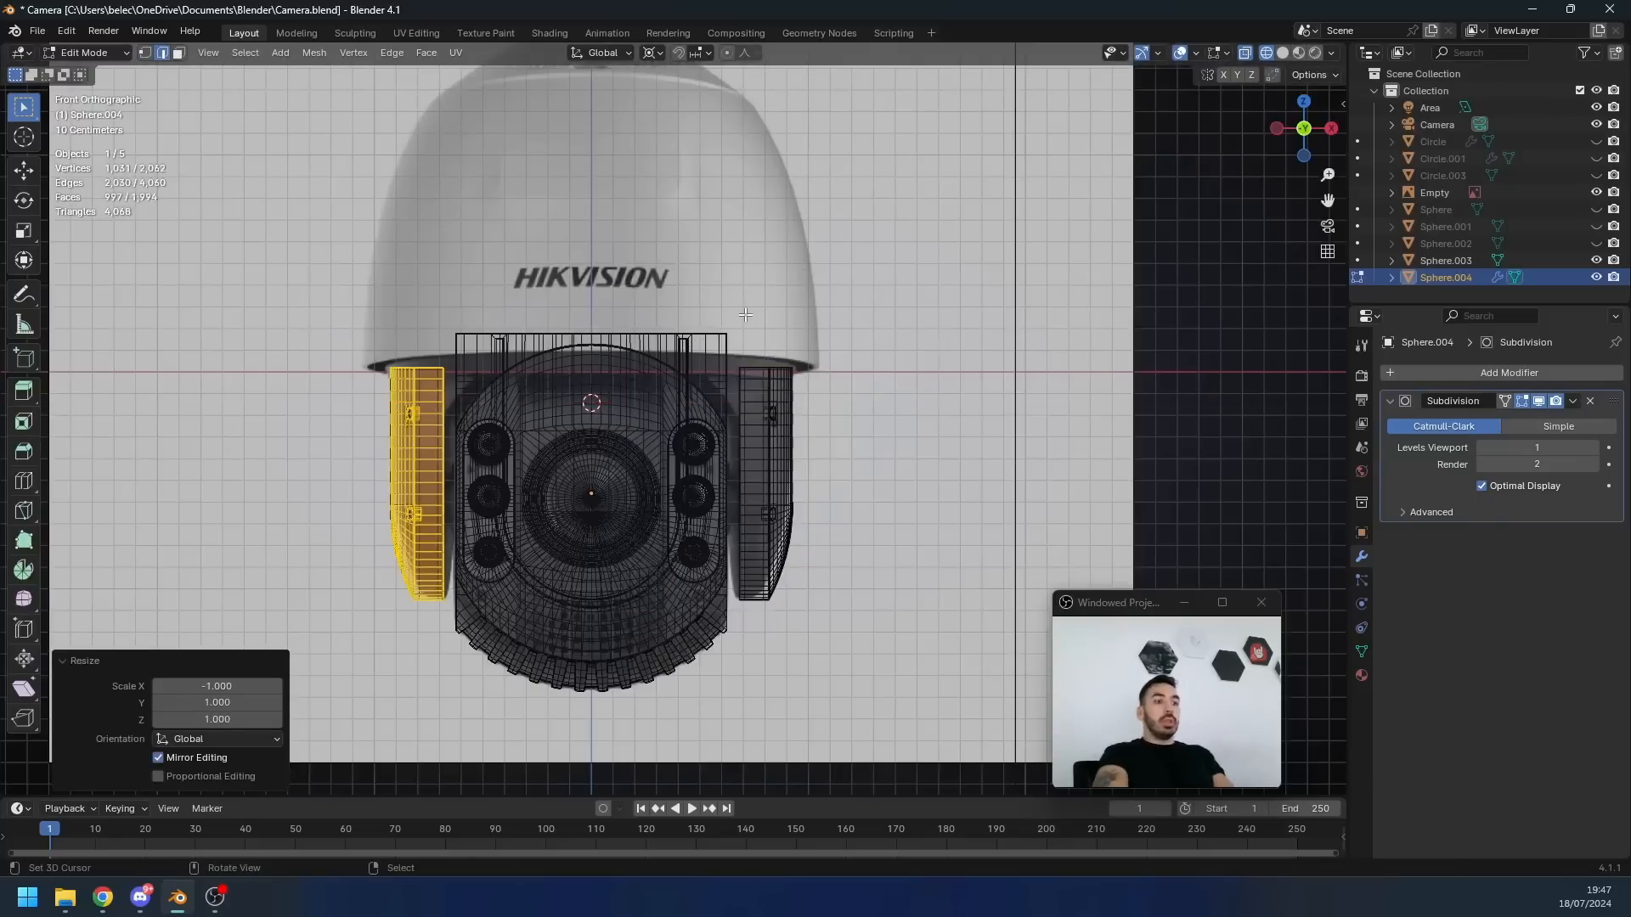
key(Tab)
- Add a 128-vertex circle around the camera body and scale it to enclose the tops of both side arms
scroll(423, 429, up, 3)
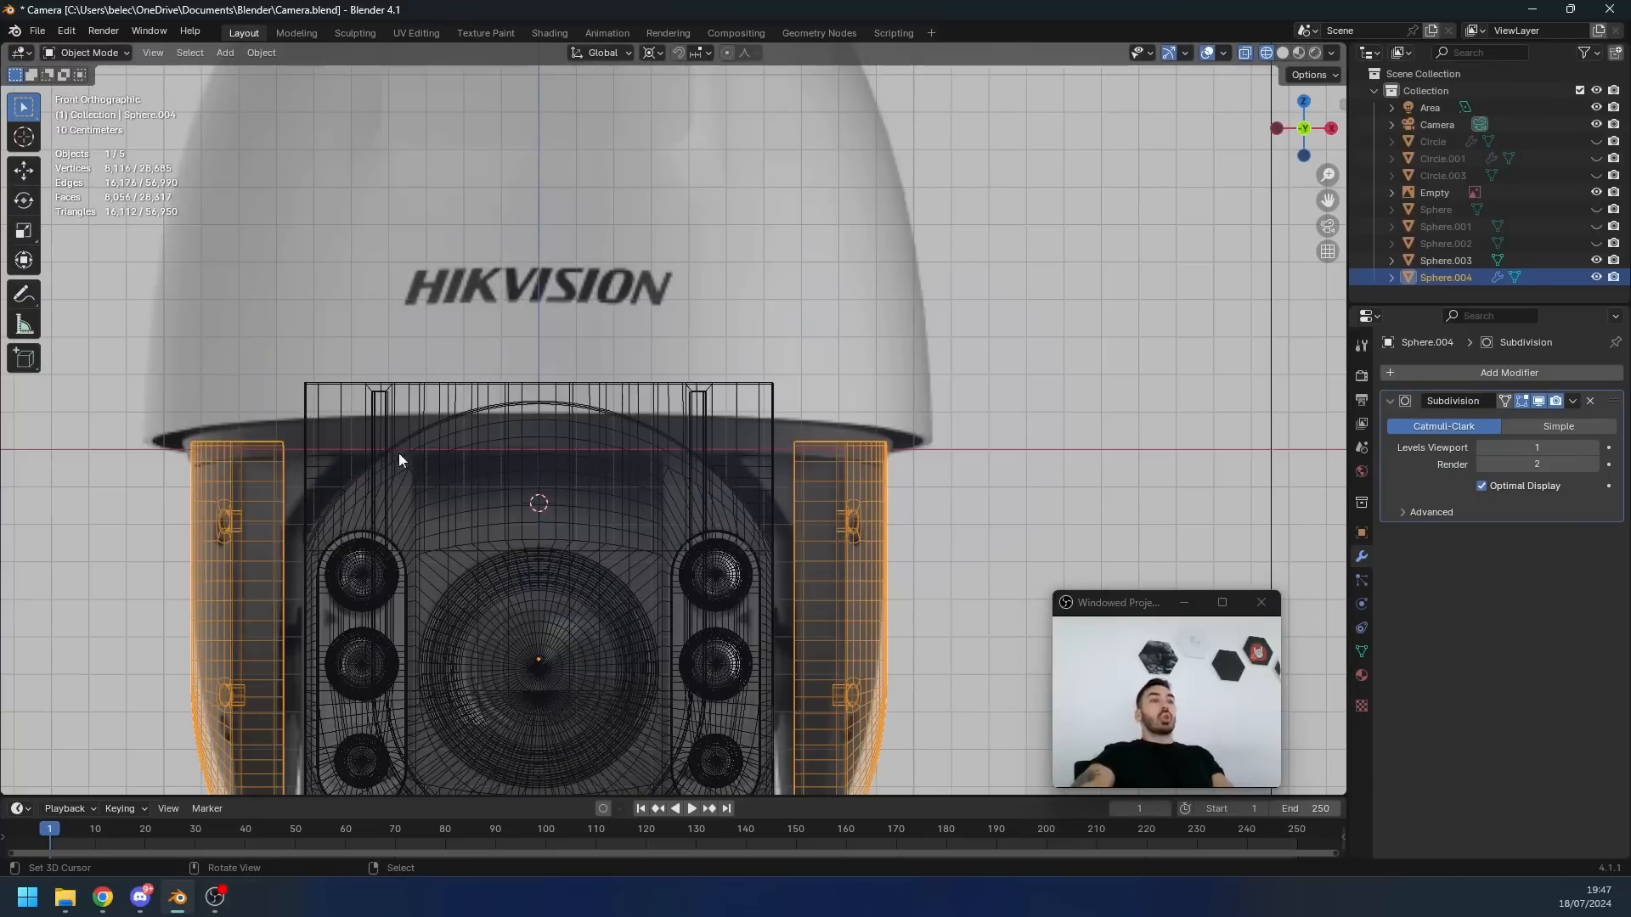
key(shift+a)
mouse_move(639, 445)
click(736, 481)
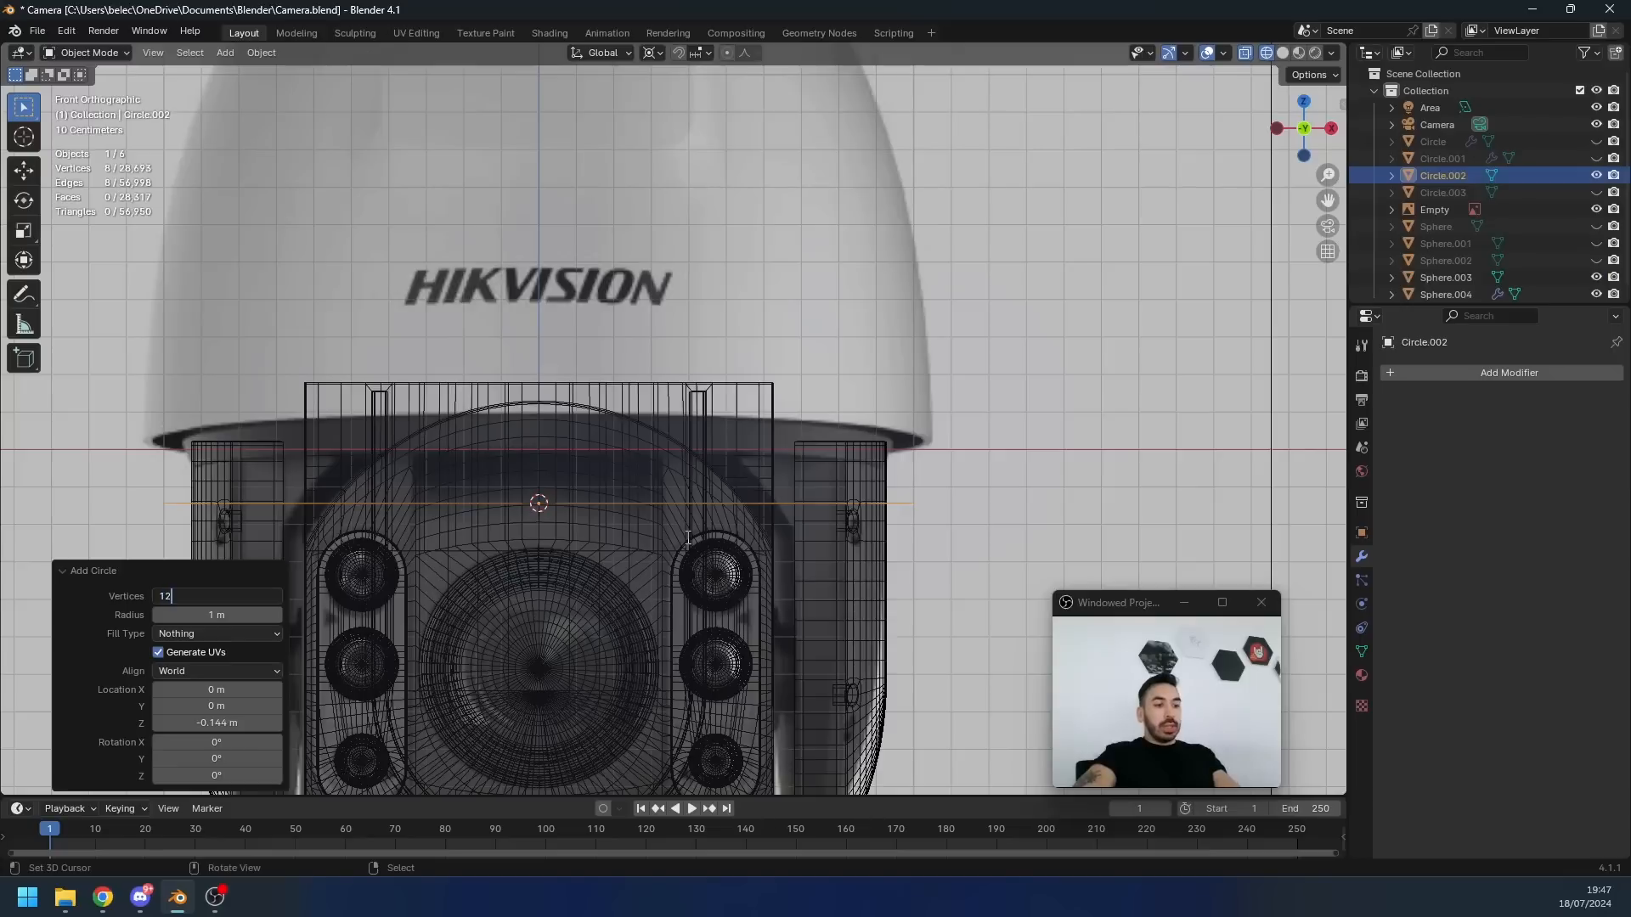
key(Tab)
key(s)
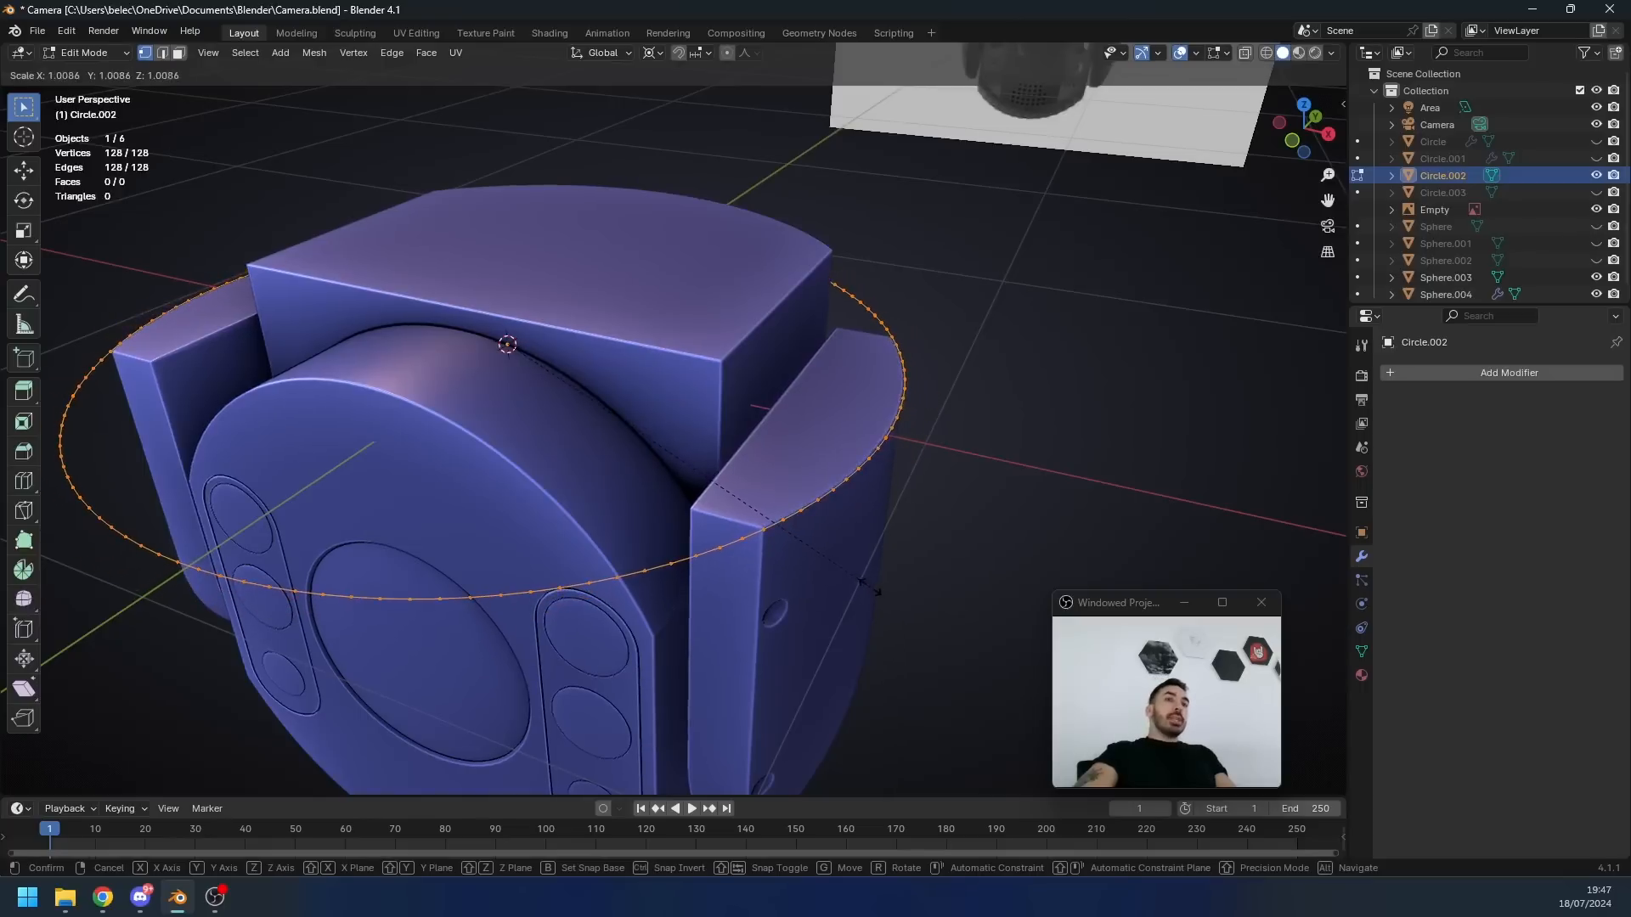
click(808, 561)
mouse_move(807, 561)
middle_down()
mouse_move(607, 448)
mouse_move(801, 583)
middle_up()
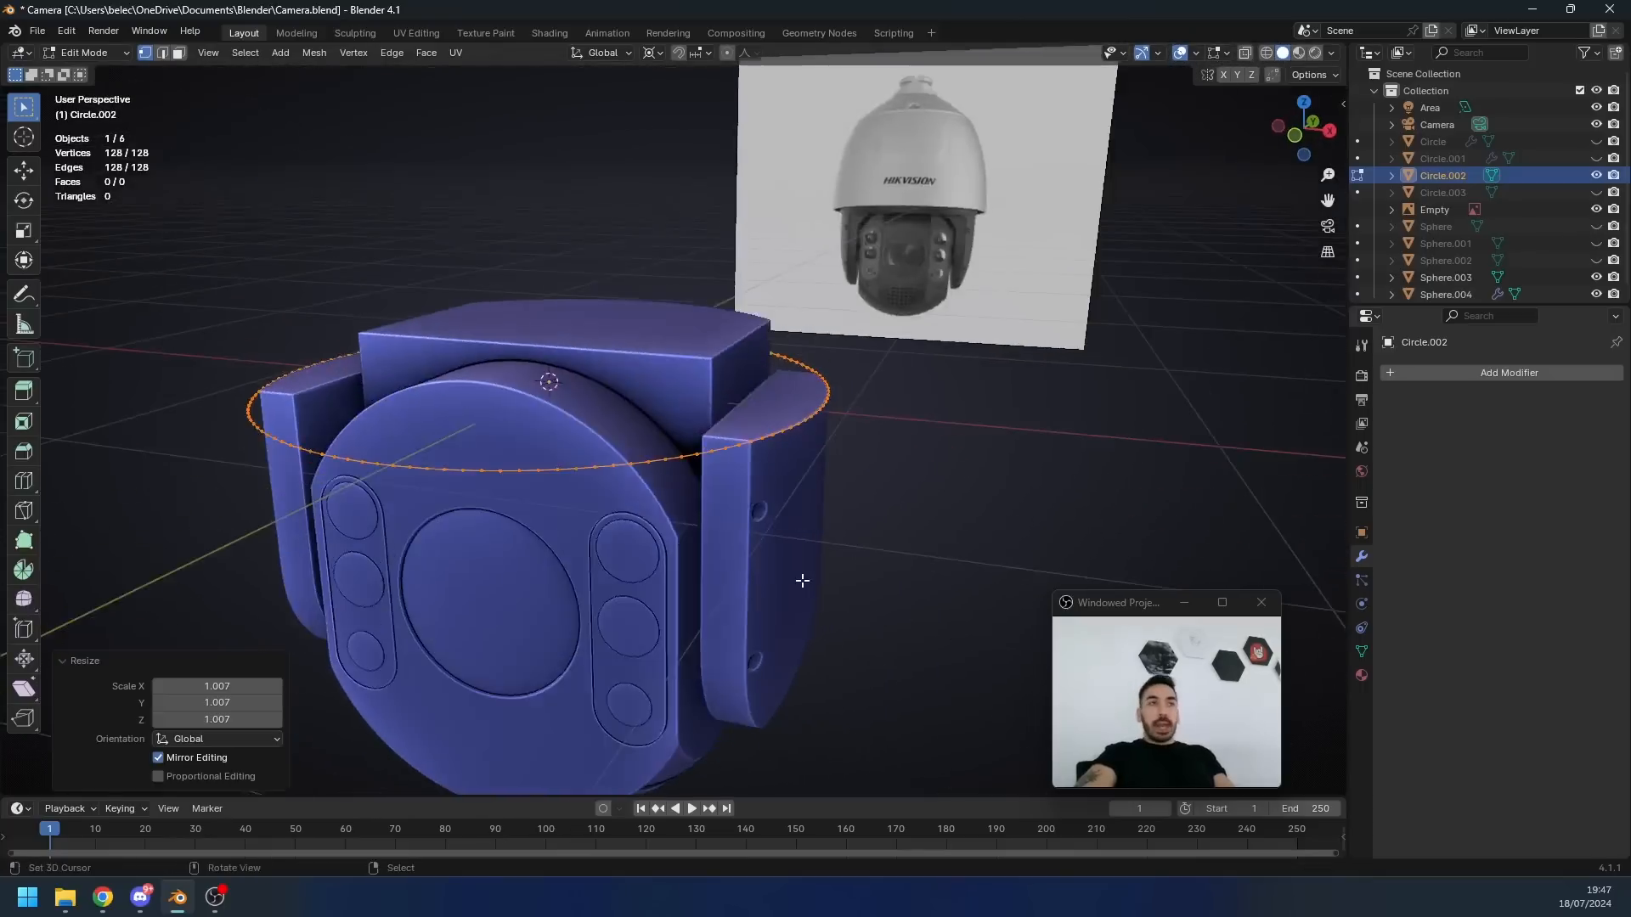
- Fill the circle with a face and extrude it 0.10005 m upward into a disc
key(shift+z)
key(KP_1)
scroll(873, 462, up, 2)
key(f)
key(e)
click(875, 415)
- Snap the 3D cursor to the disc's top face and scale that face slightly outward
key(shift+s)
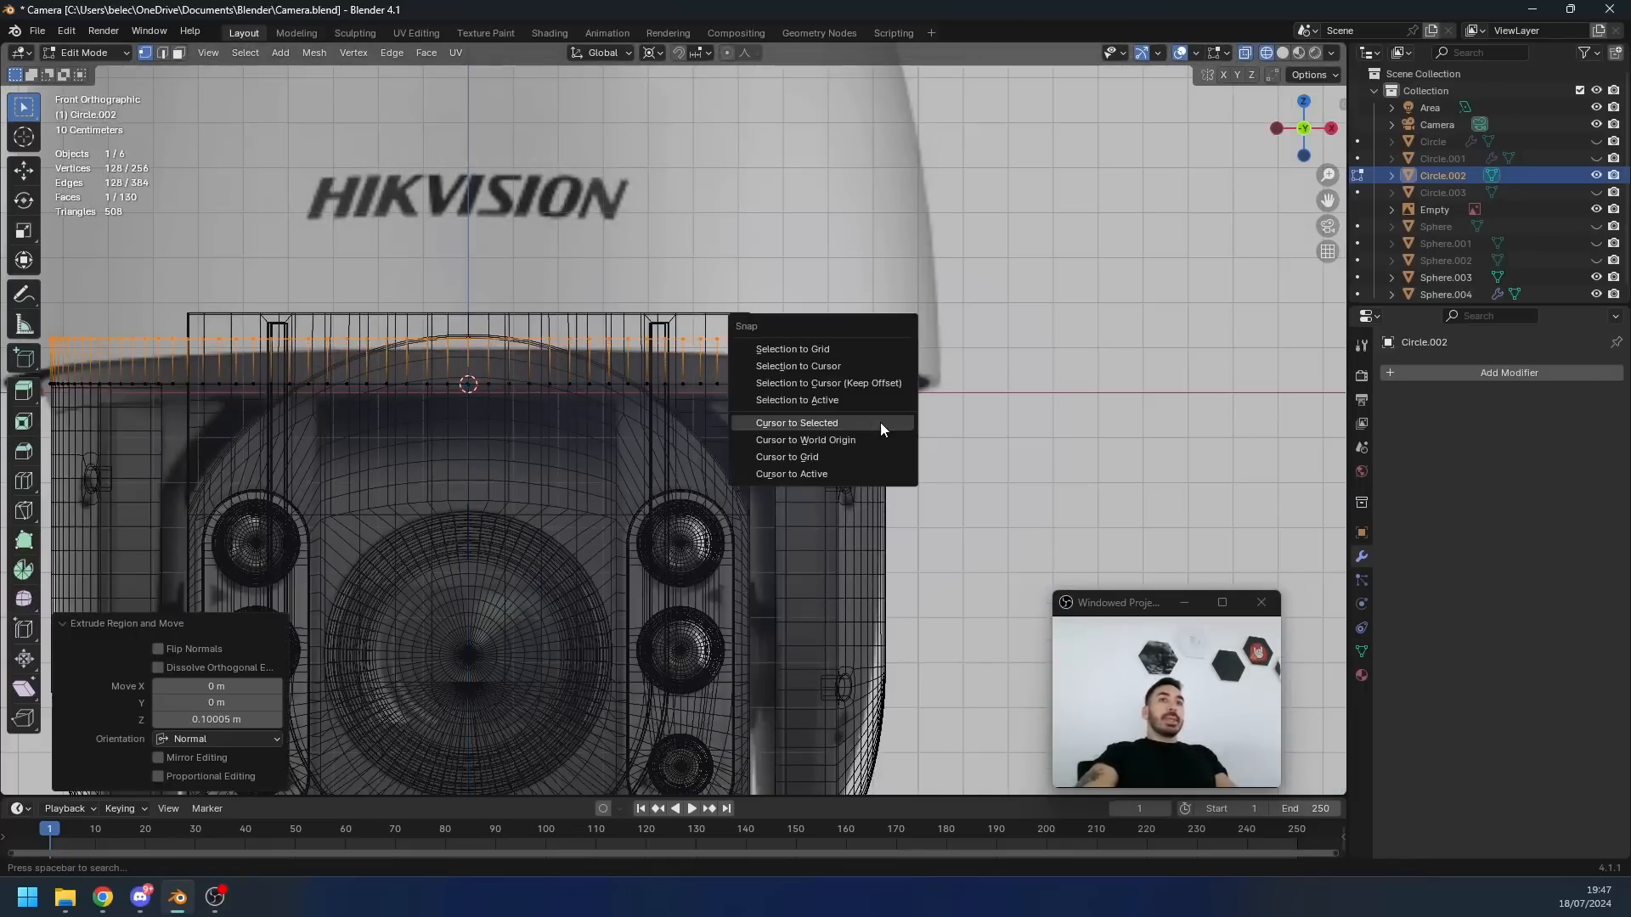
click(882, 425)
key(s)
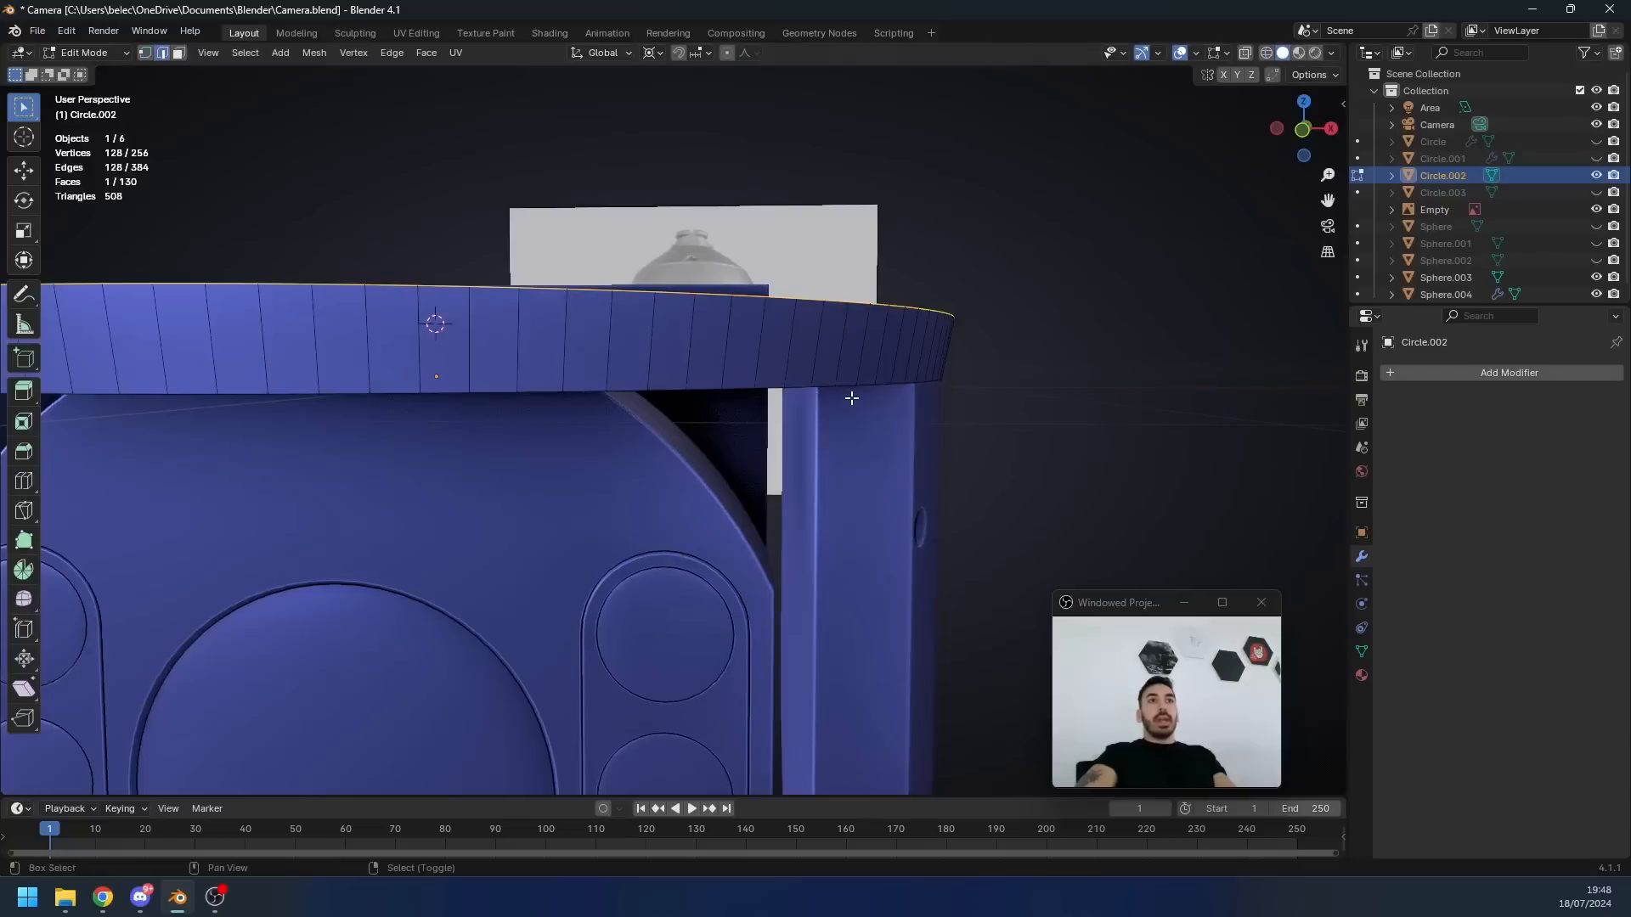
- Bevel the disc's upper and lower rims by 0.00388 m with 2 segments and shade the disc smooth
alt+shift+click(859, 383)
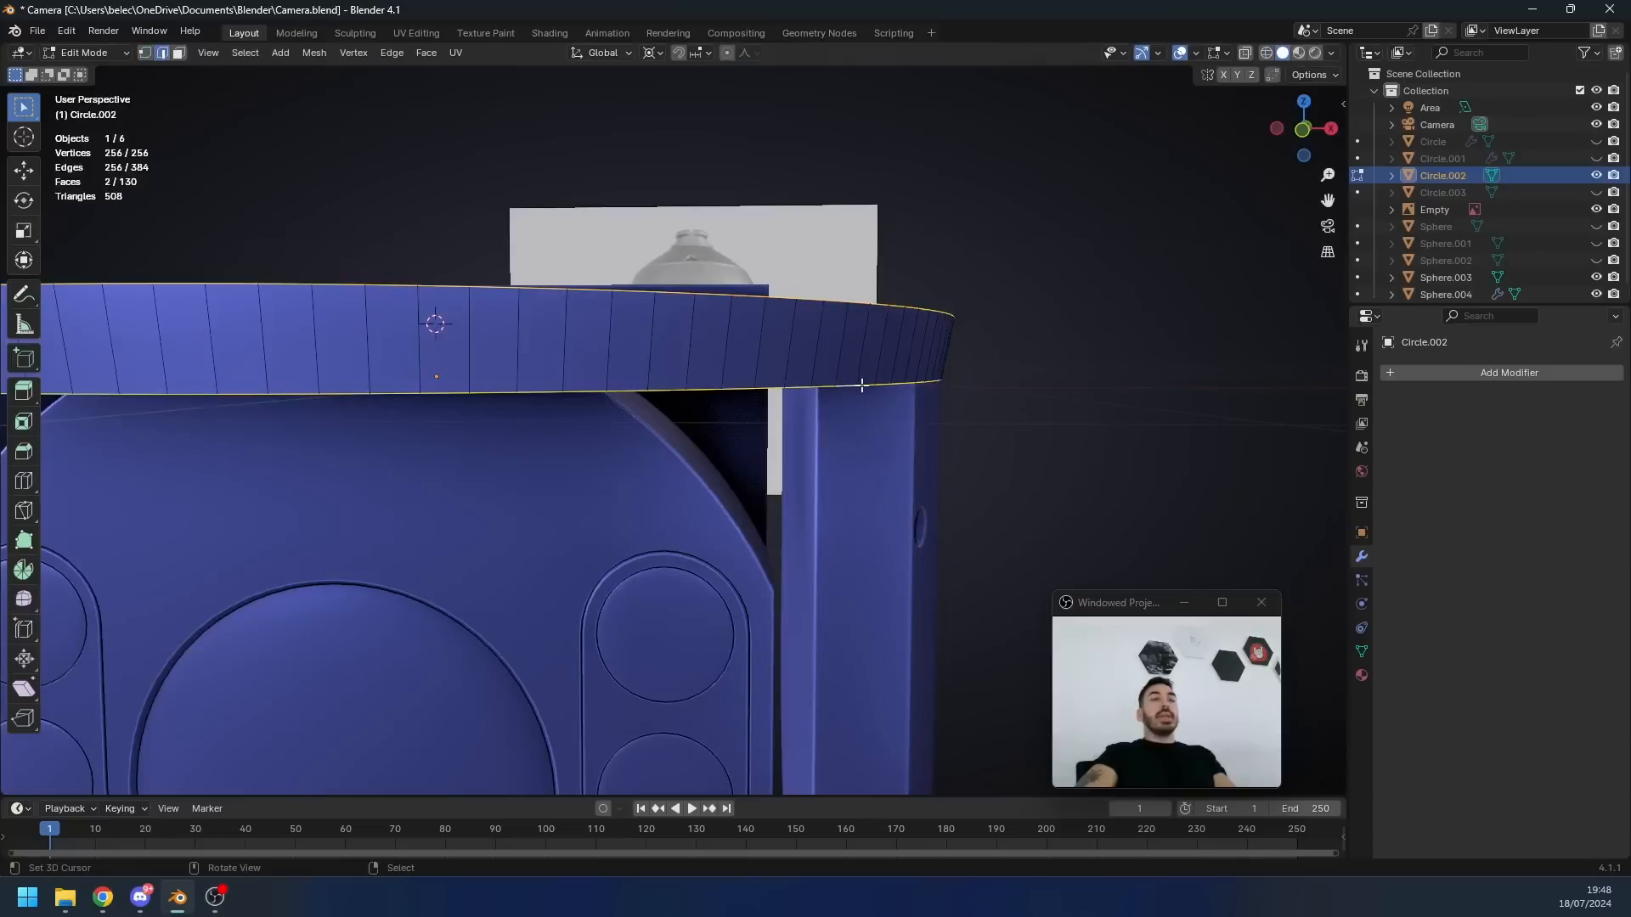
middle_drag(859, 383, 961, 476)
scroll(961, 477, up, 2)
key(ctrl+b)
click(986, 487)
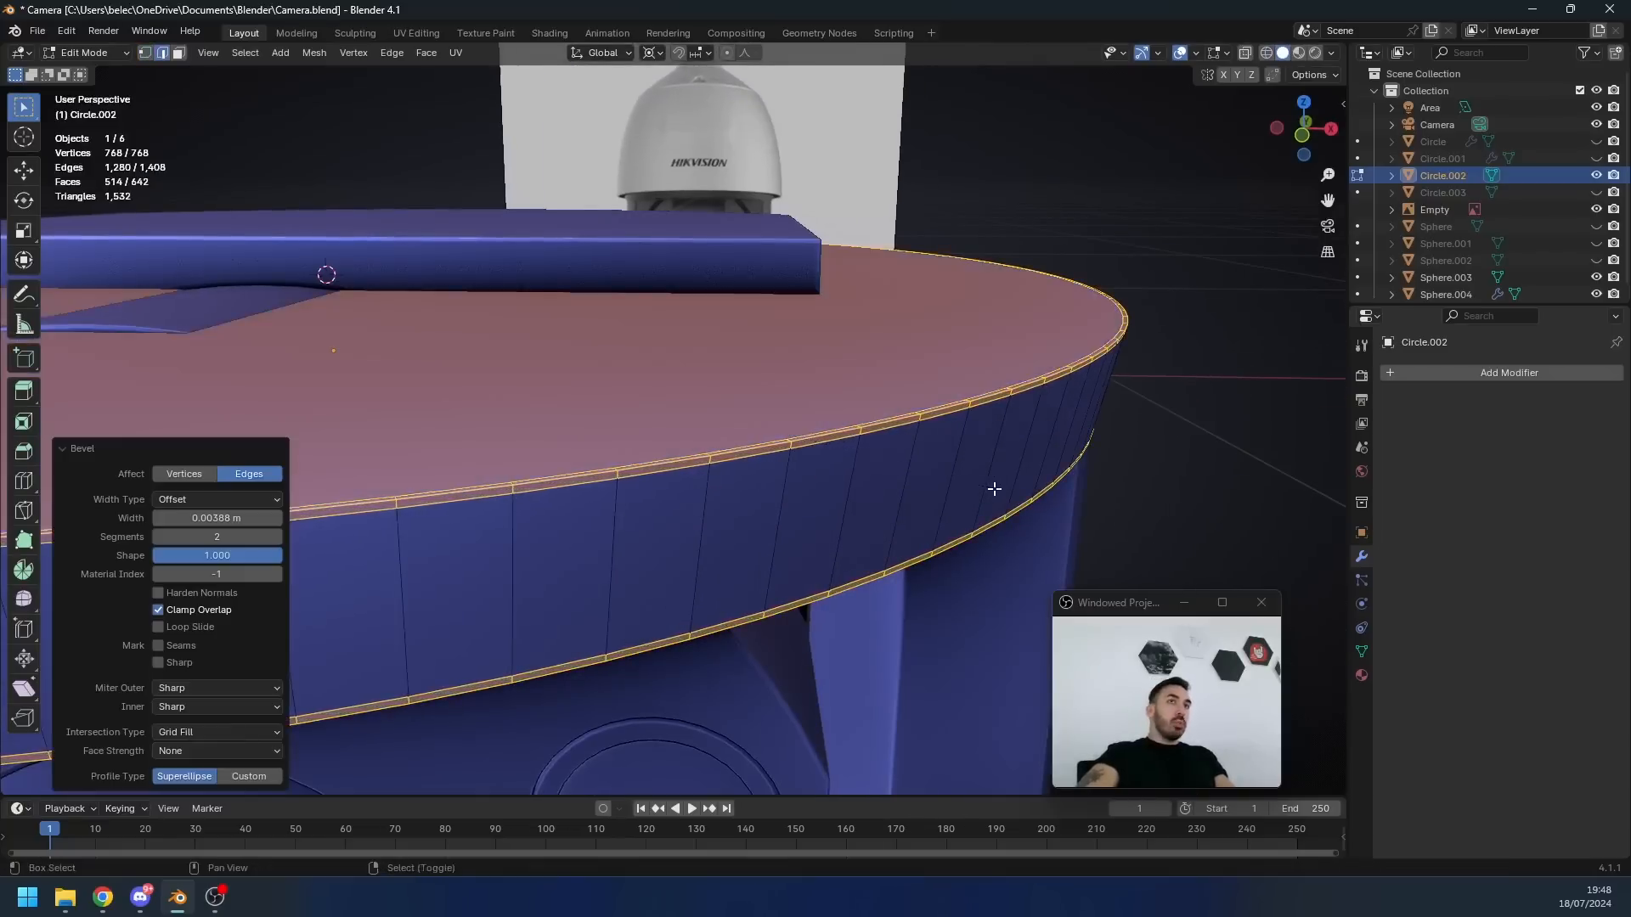
click(262, 53)
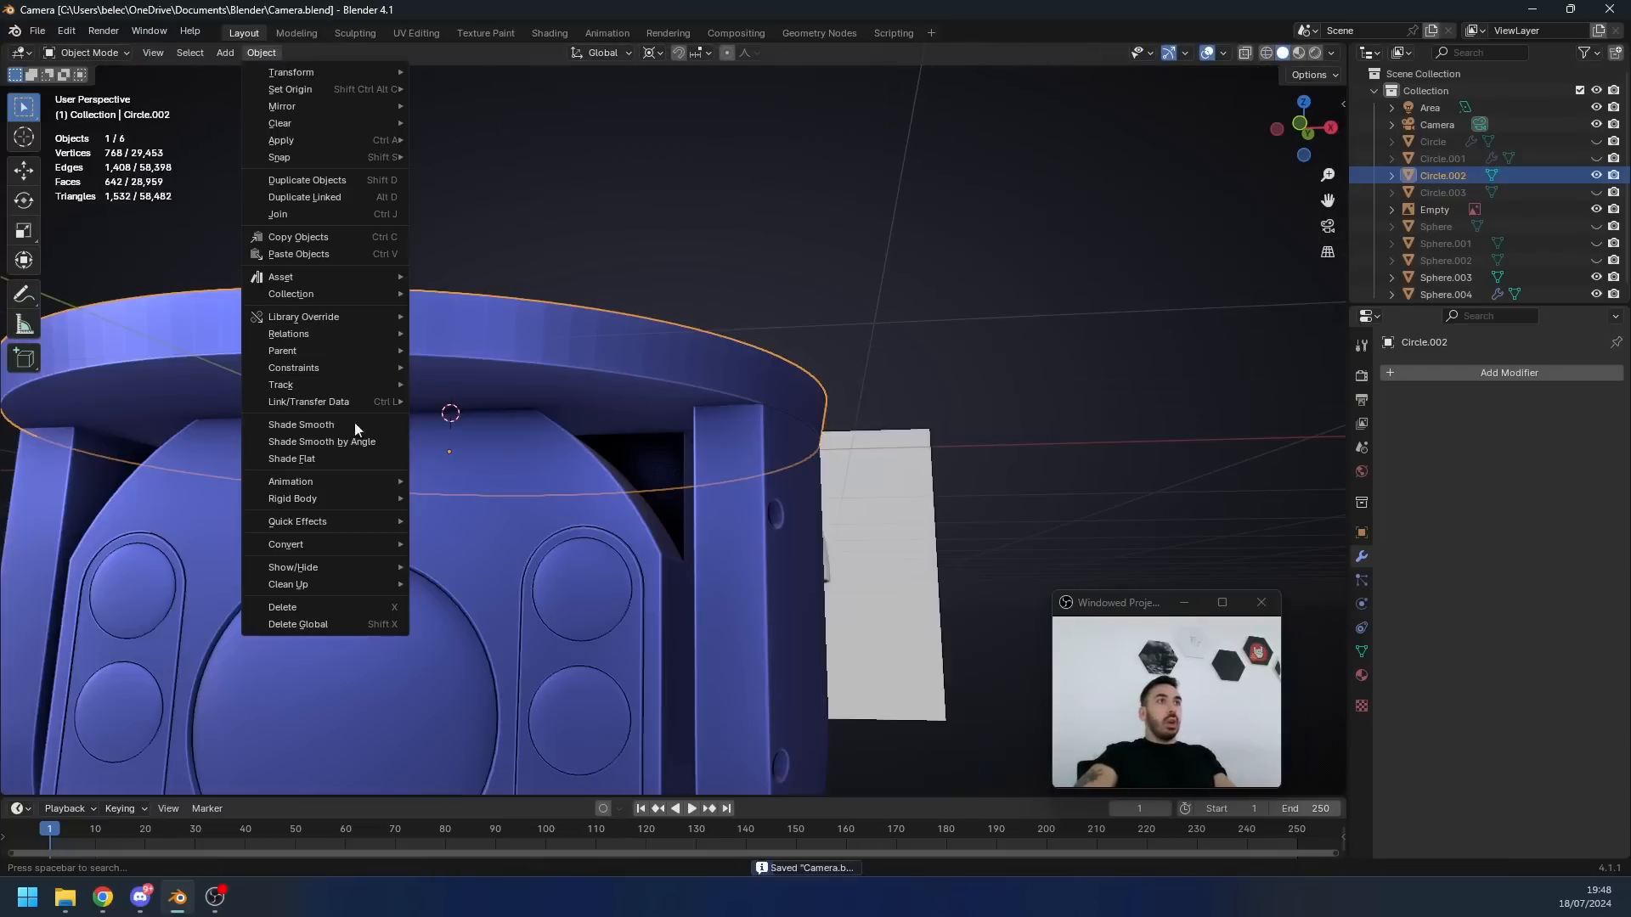
click(362, 436)
middle_drag(786, 486, 822, 466)
key(KP_1)
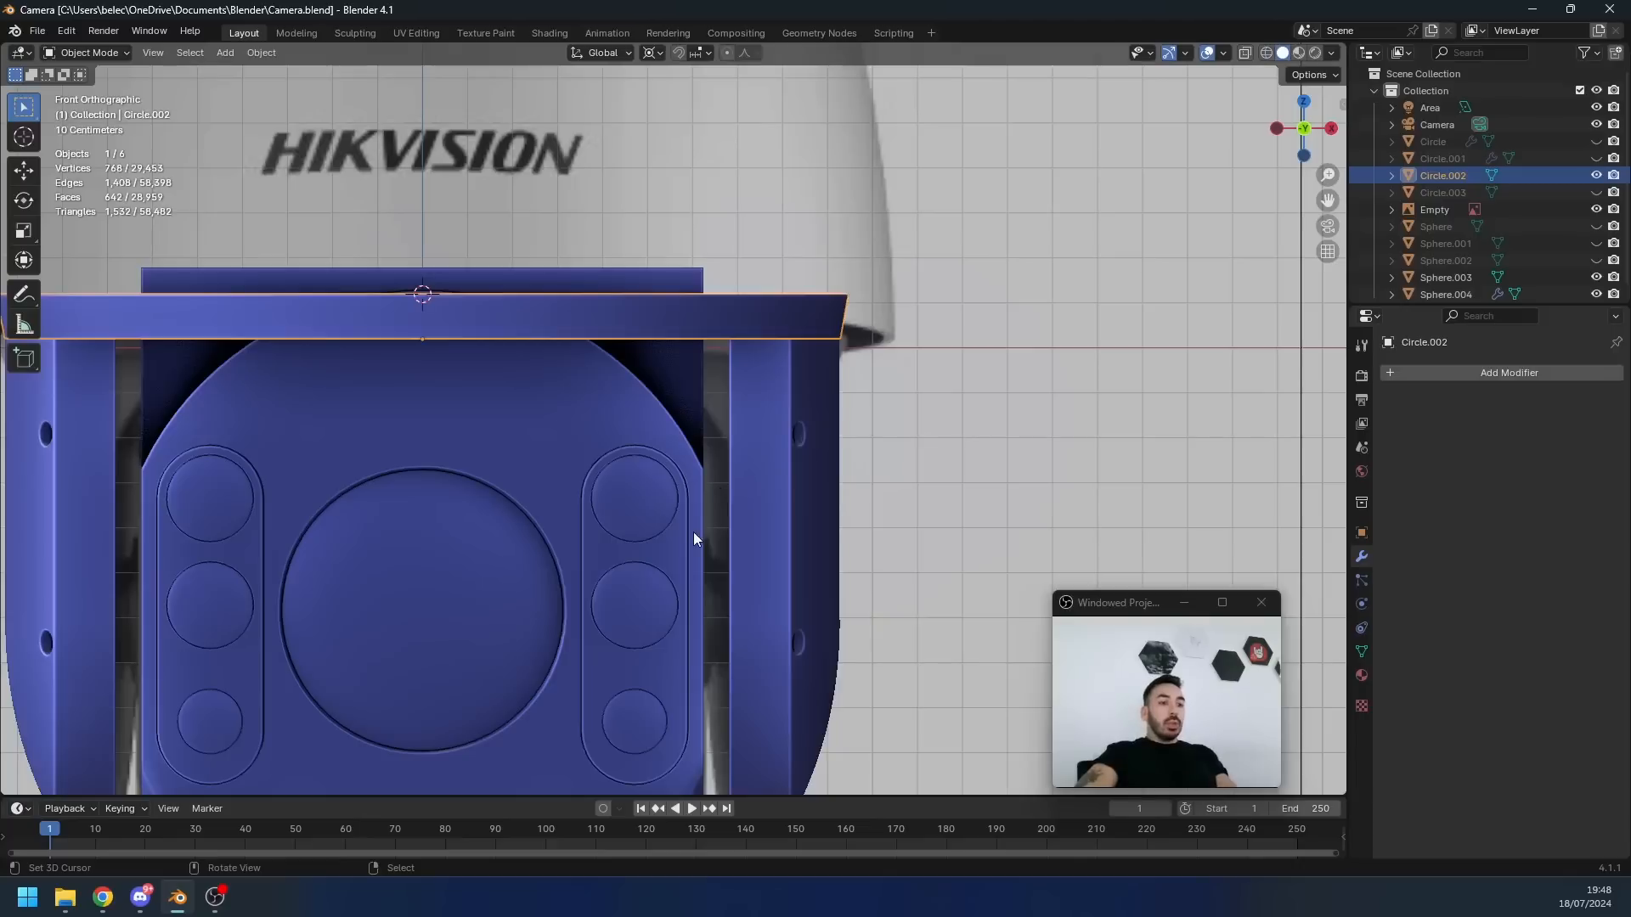
scroll(696, 437, down, 4)
scroll(702, 420, up, 1)
scroll(701, 418, up, 2)
key(shift+z)
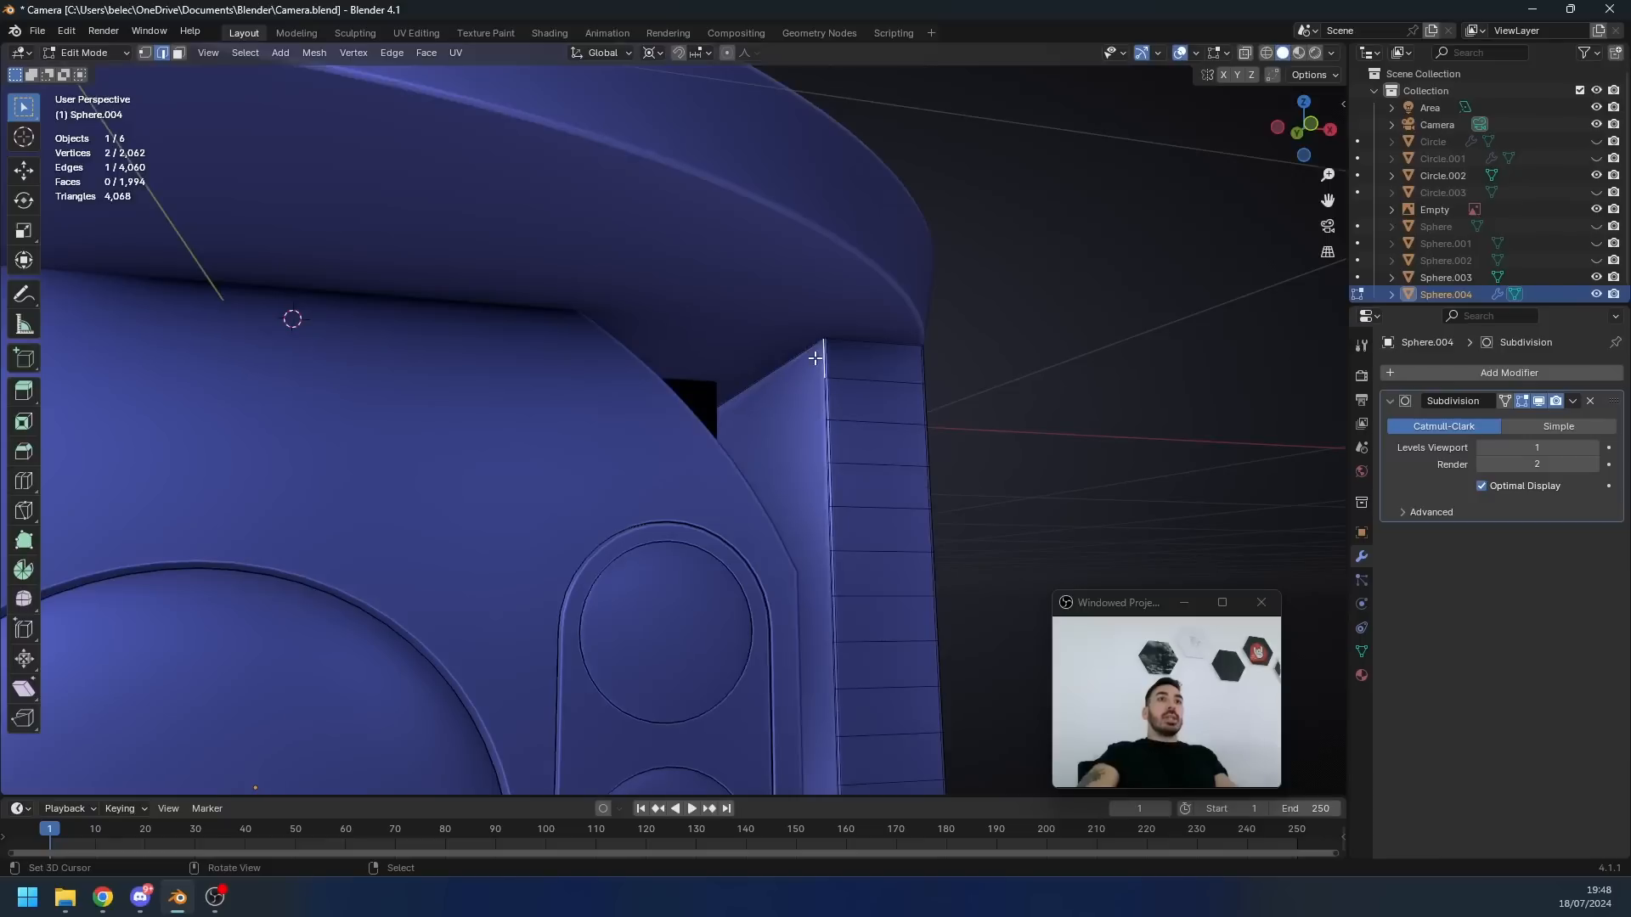
- Duplicate the short edge at the top of the side arm's inner front corner and separate it into its own object
key(shift+d)
right_click(834, 431)
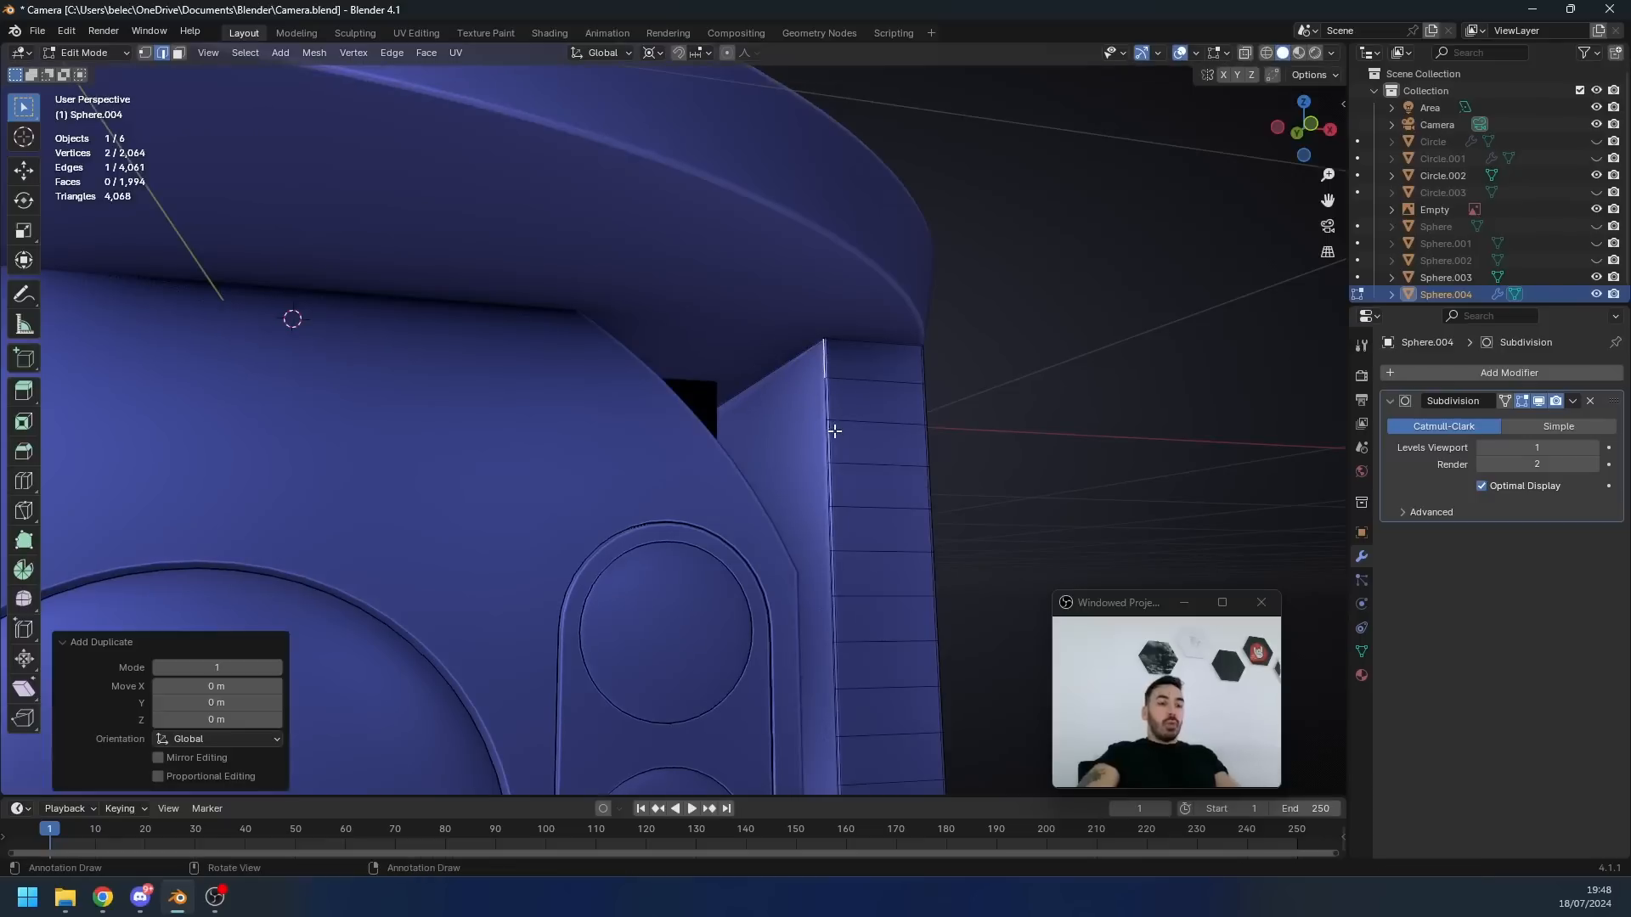
key(p)
click(891, 408)
key(Tab)
right_click(822, 372)
key(shift+z)
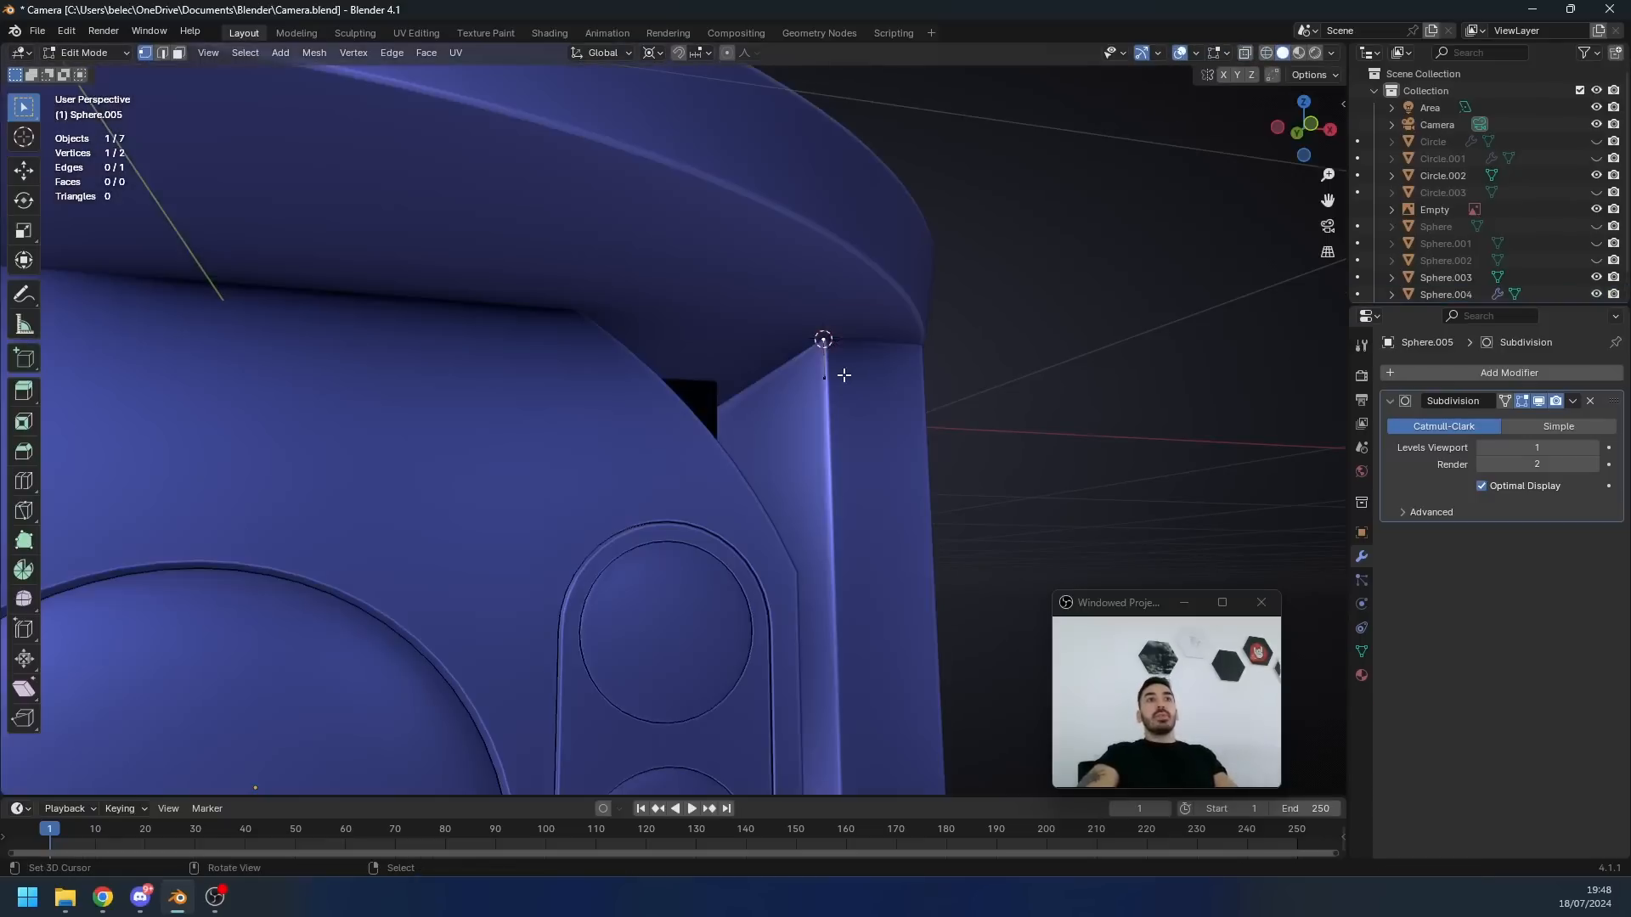
- Move the separated edge's lower vertex down along Z, adjusting its length against the front reference image
key(shift+z)
right_click(825, 375)
key(g)
key(z)
click(896, 453)
key(KP_1)
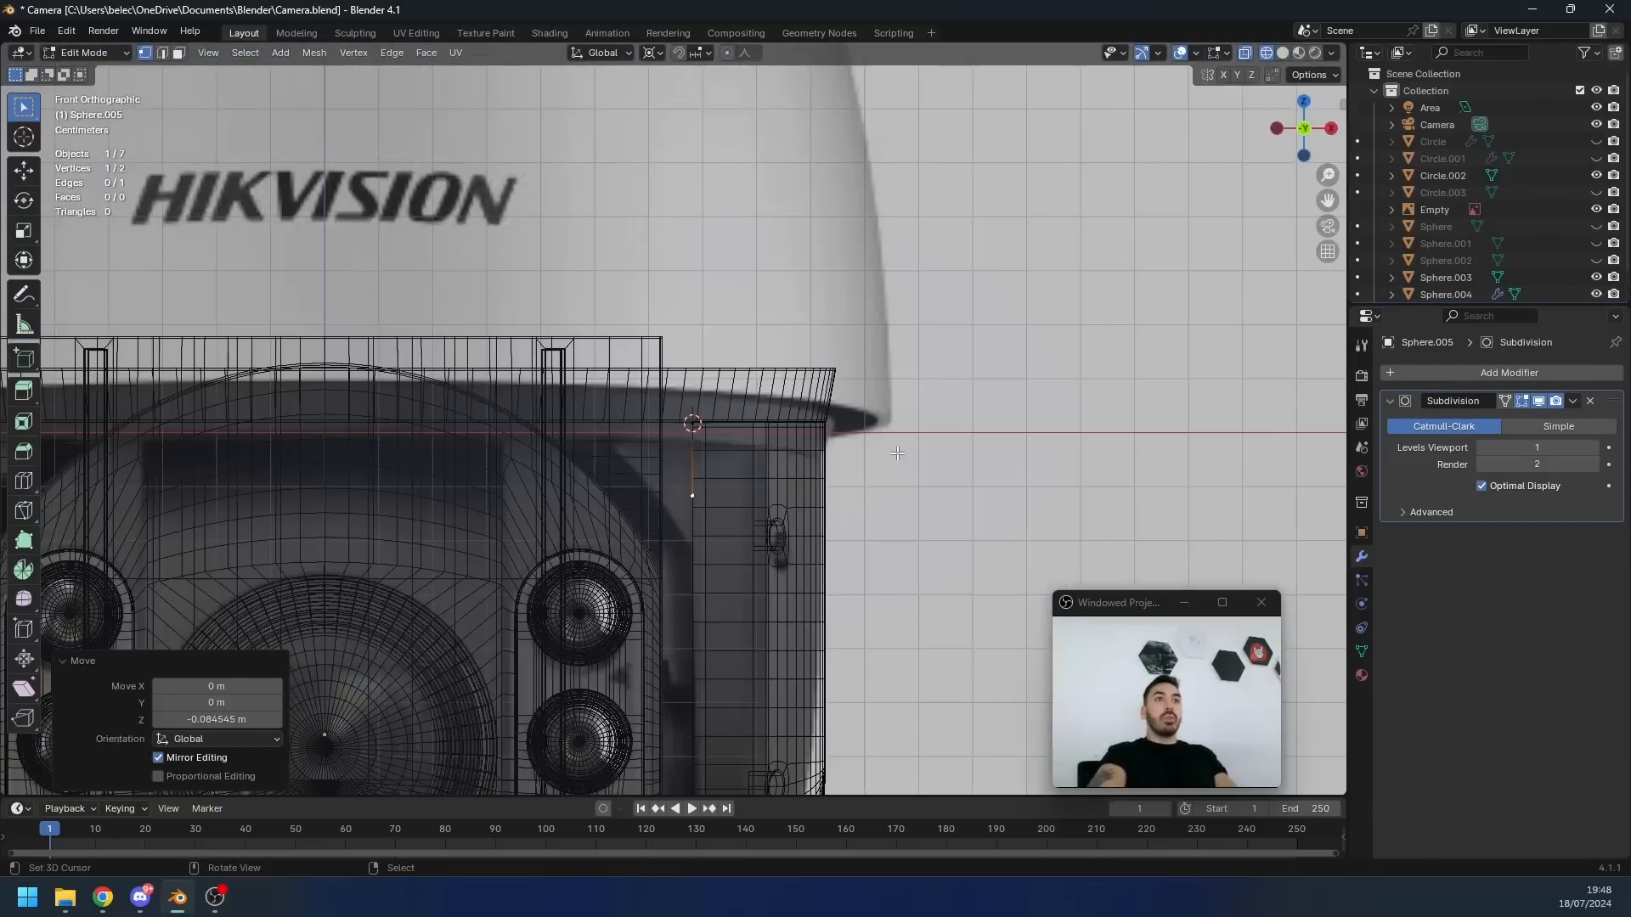
key(g)
key(z)
click(846, 503)
- Duplicate the vertical edge in place, rotate the copy to horizontal and fill the corner with a triangular face
key(shift+d)
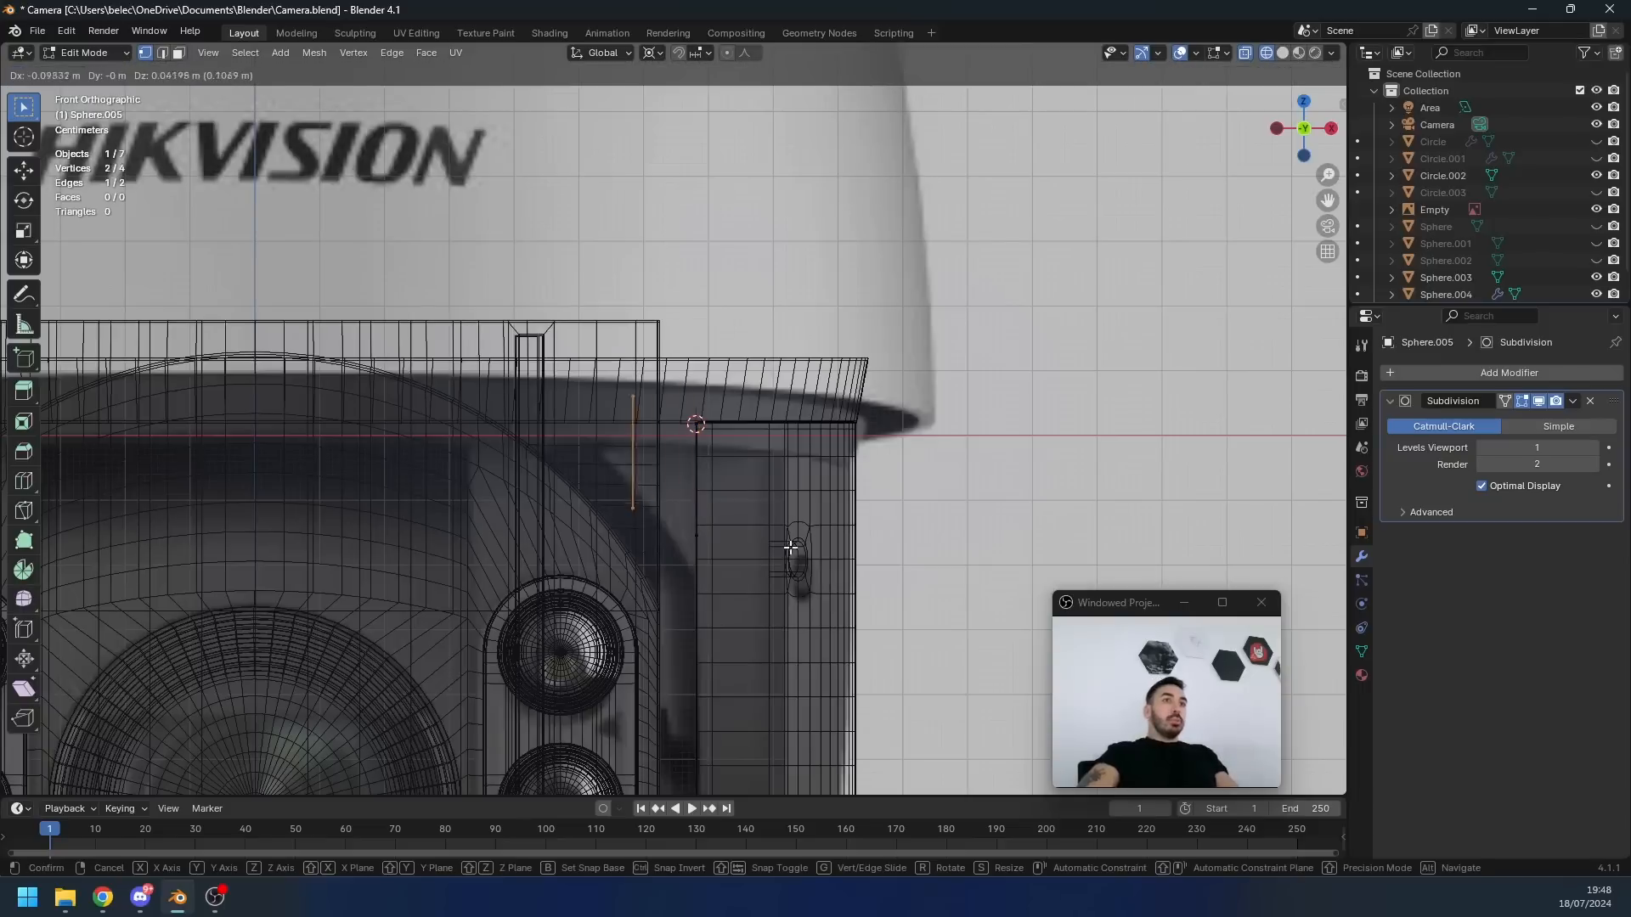
right_click(785, 552)
key(r)
click(586, 526)
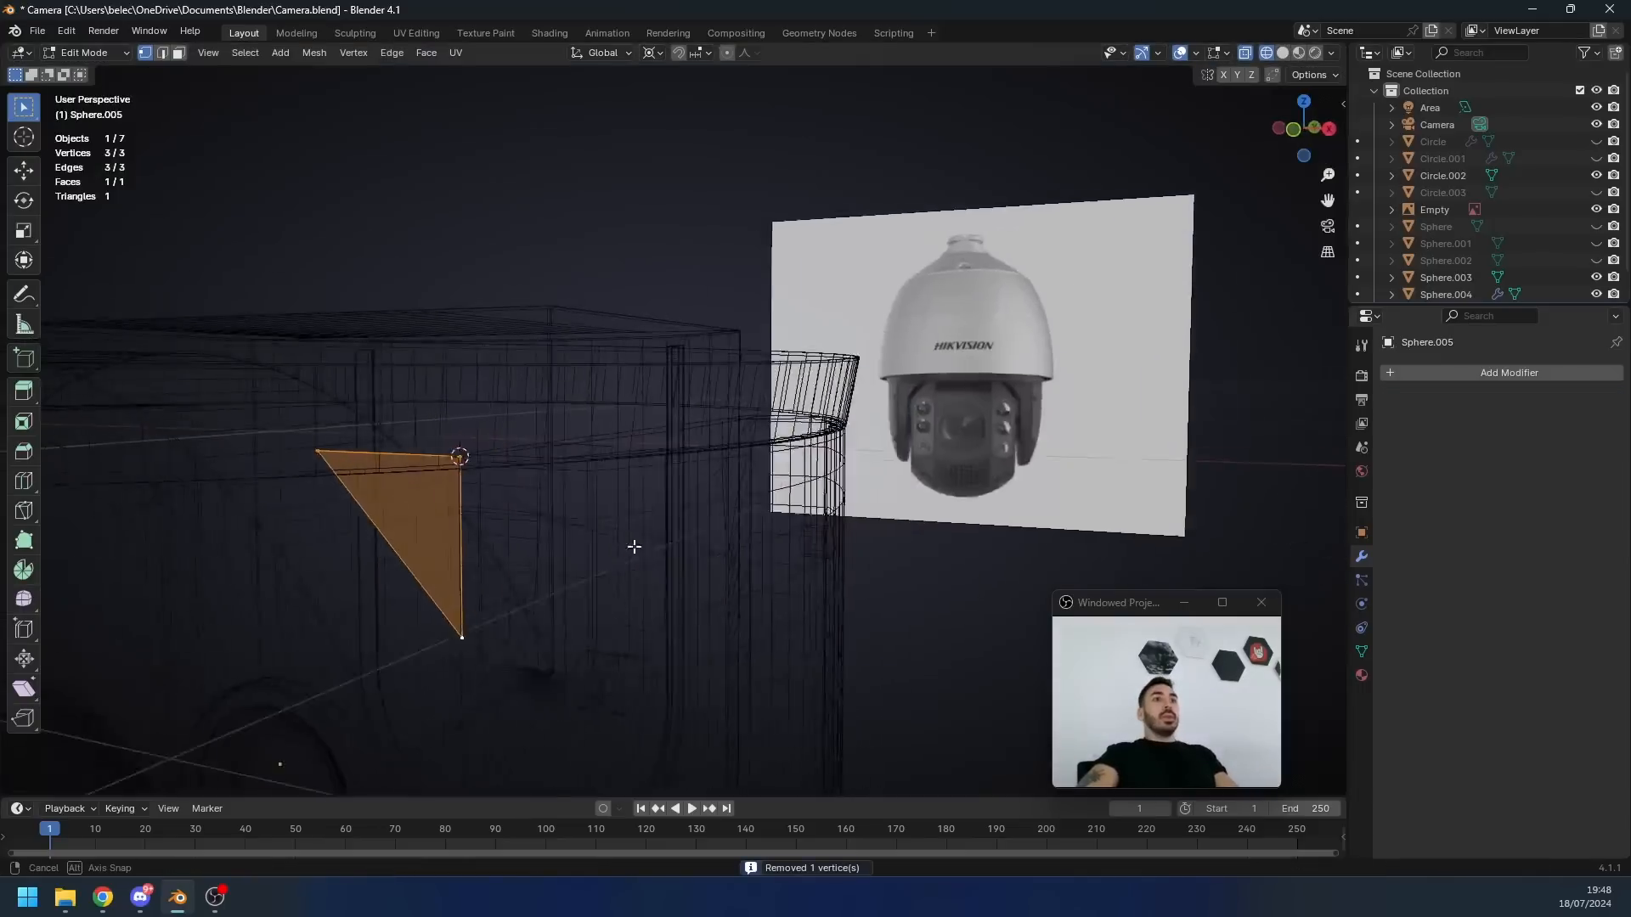
middle_drag(633, 547, 717, 506)
- Extrude the triangle 0.01787 m into a thin corner bracket, merge its vertices by distance and bevel its edges with 2 segments
key(shift+z)
key(e)
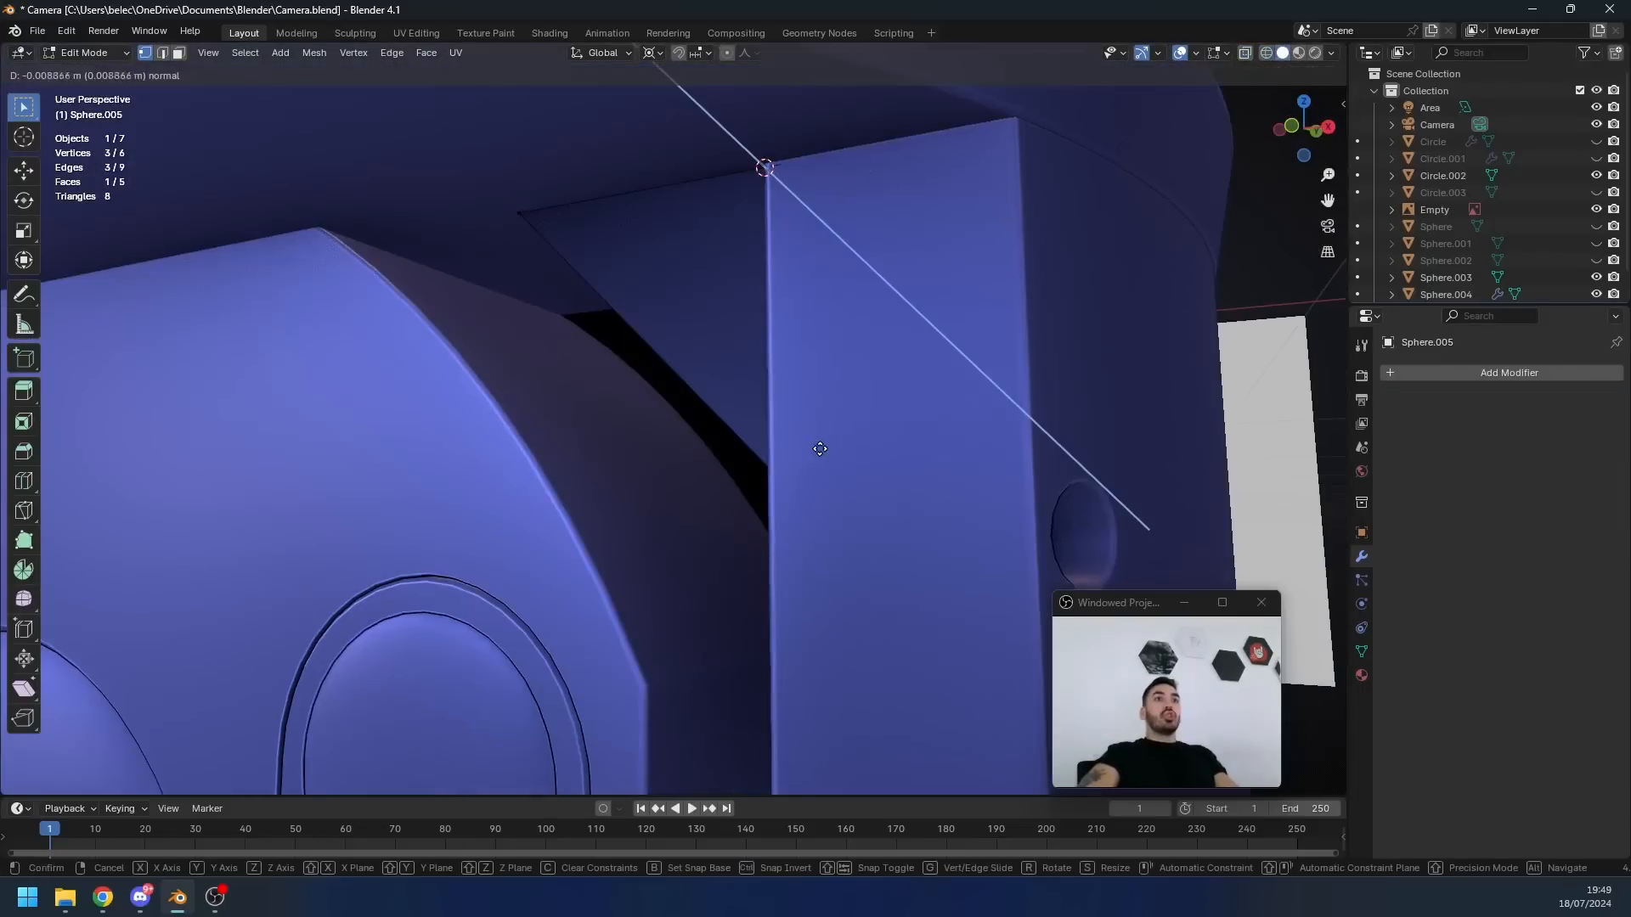
click(825, 451)
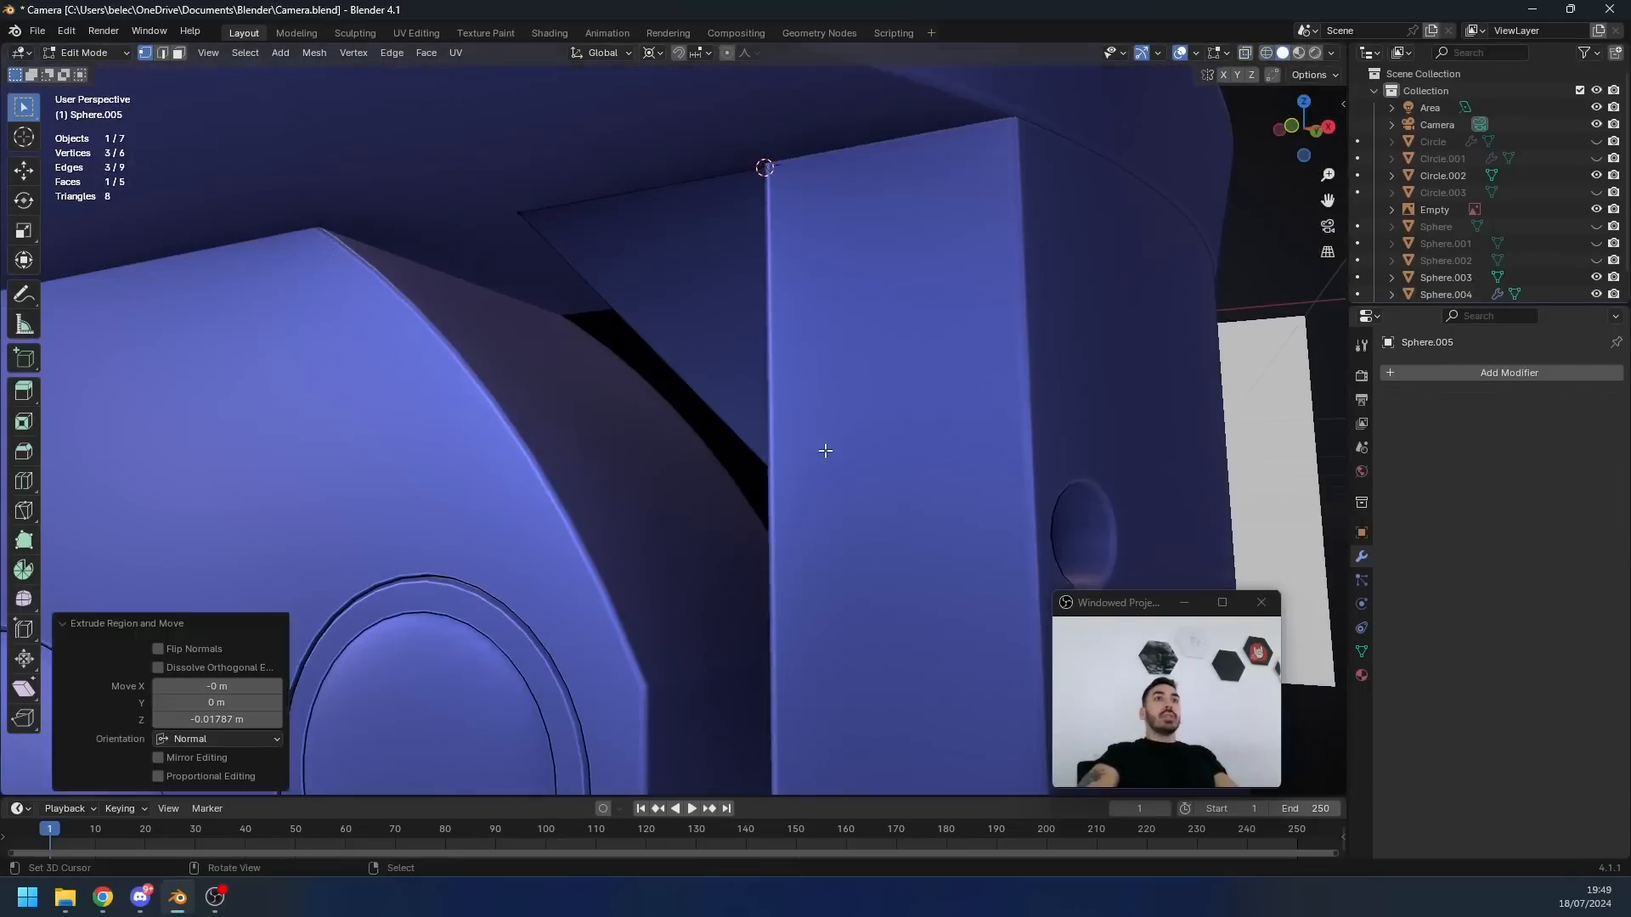
key(shift+z)
middle_drag(827, 451, 805, 451)
key(a)
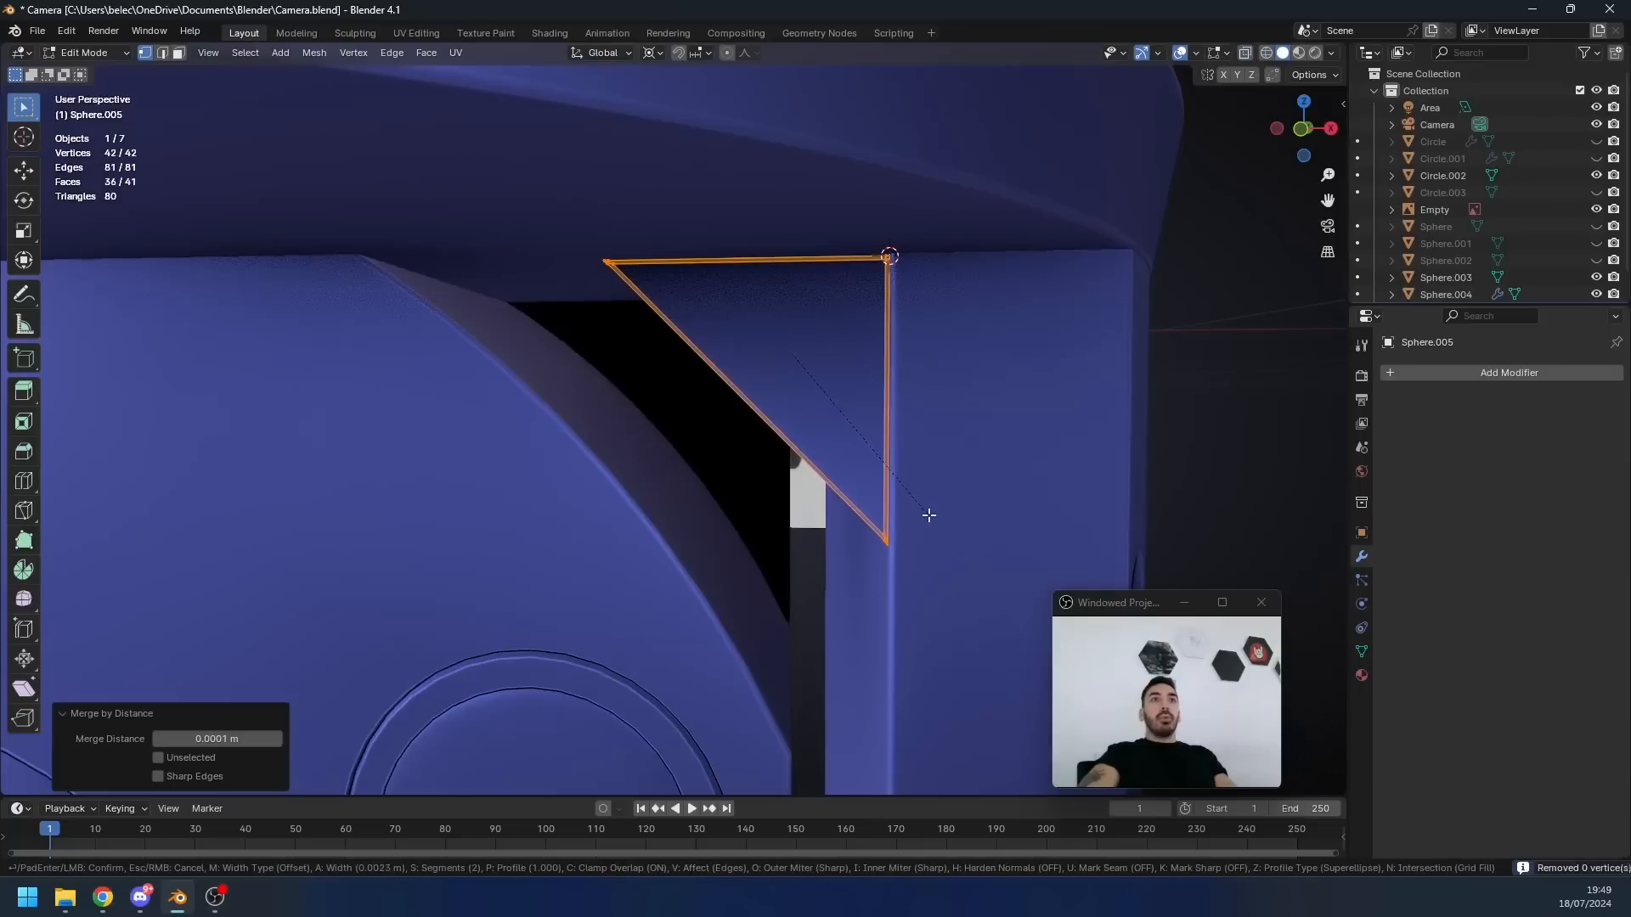
key(ctrl+b)
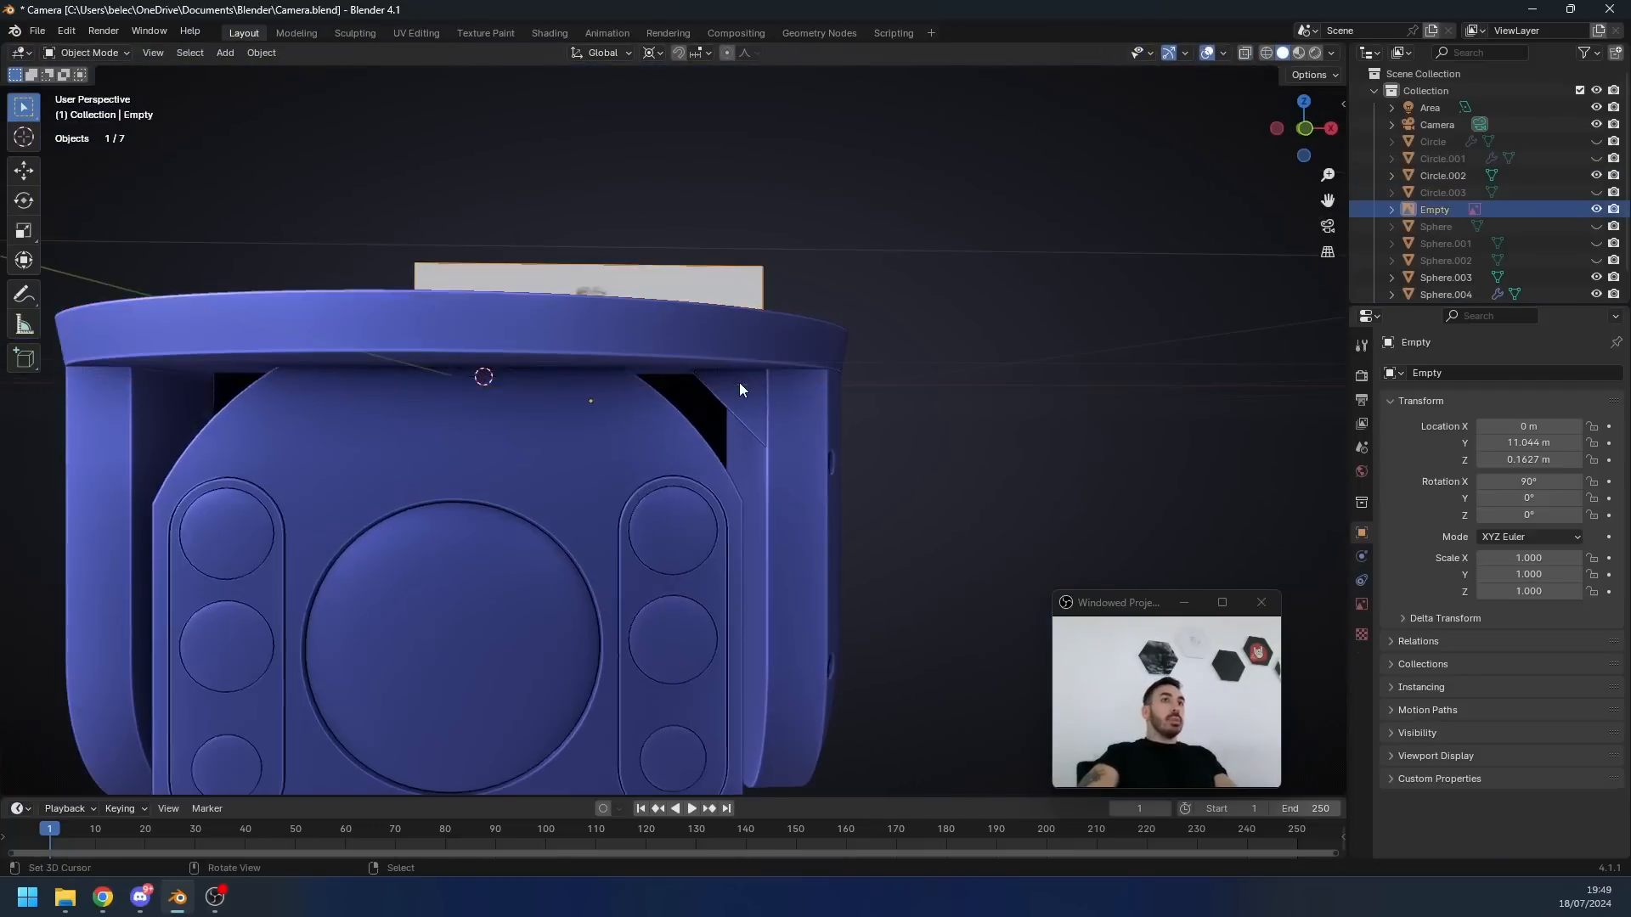
- Duplicate the triangular bracket in place and flip the copy along X to the opposite side arm
right_click(741, 402)
key(Tab)
key(a)
key(a)
key(shift+d)
right_click(799, 451)
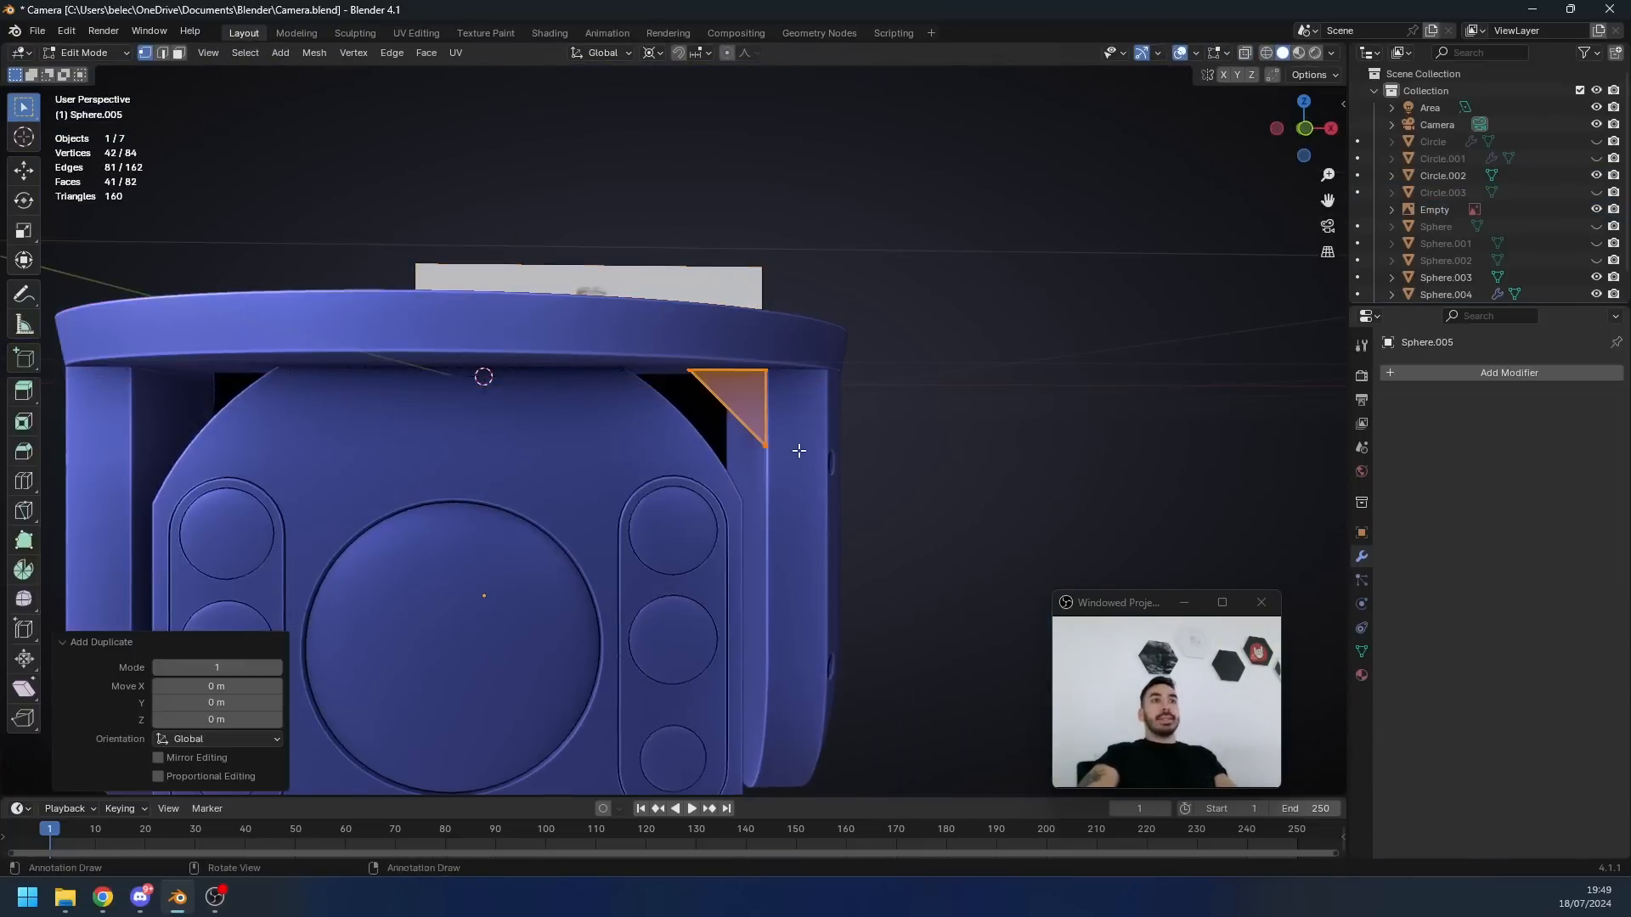
key(s)
key(x)
click(77, 399)
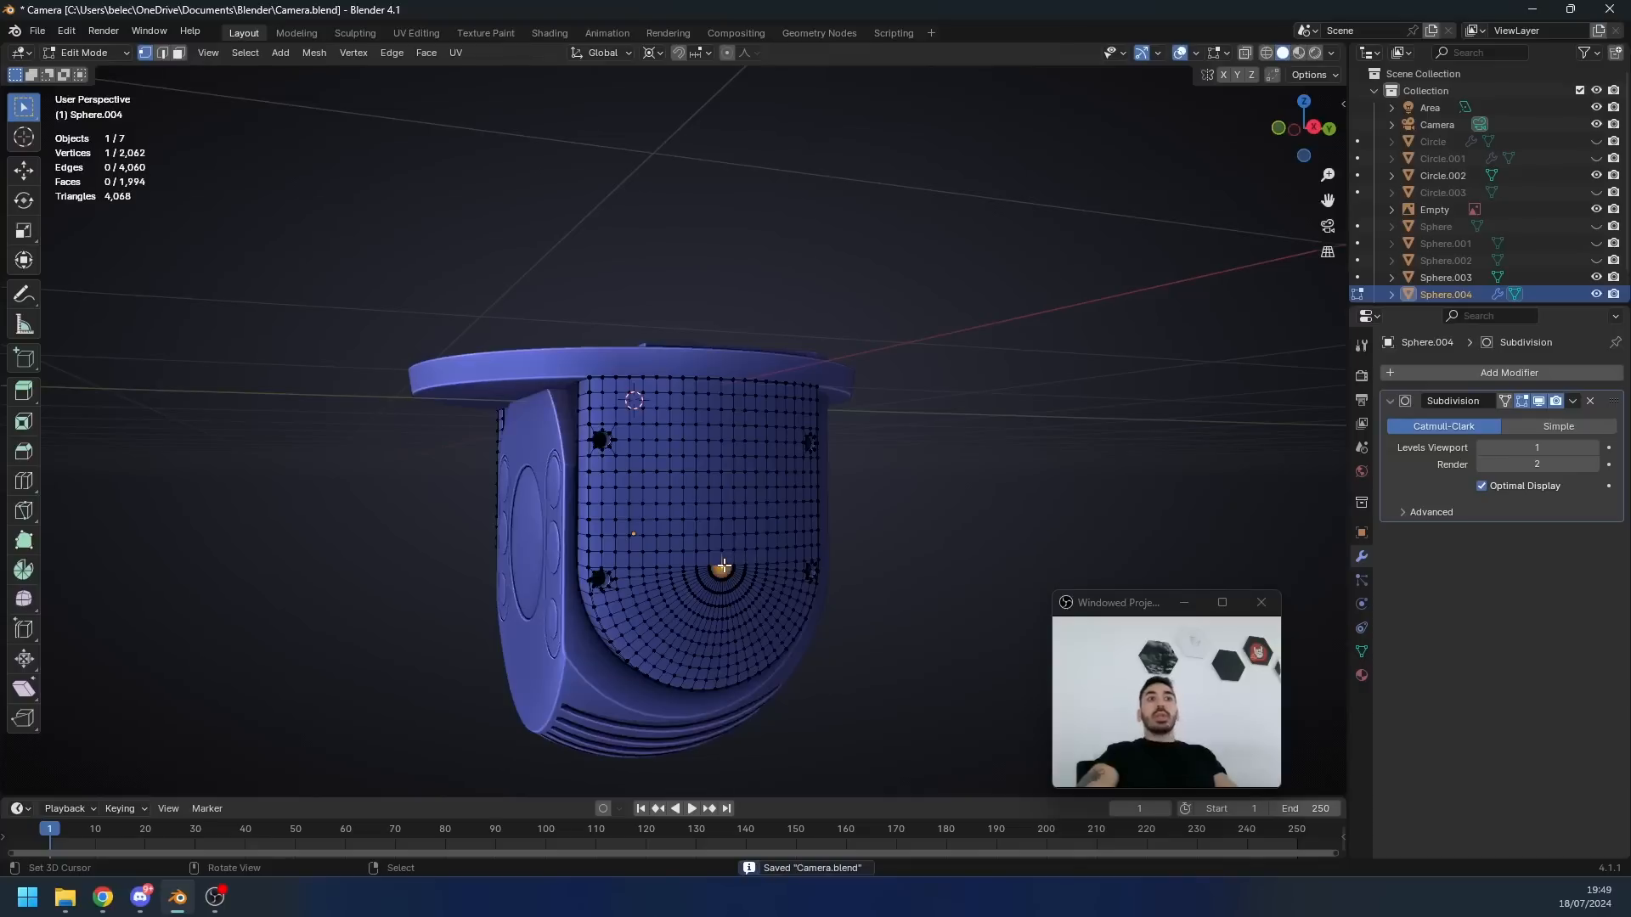
- Snap the 3D cursor to the midpoint between the two side arms' rounded lower centres and save the file
mouse_move(535, 565)
middle_down()
mouse_move(809, 544)
mouse_move(340, 564)
middle_up()
key(shift+s)
click(857, 517)
key(z)
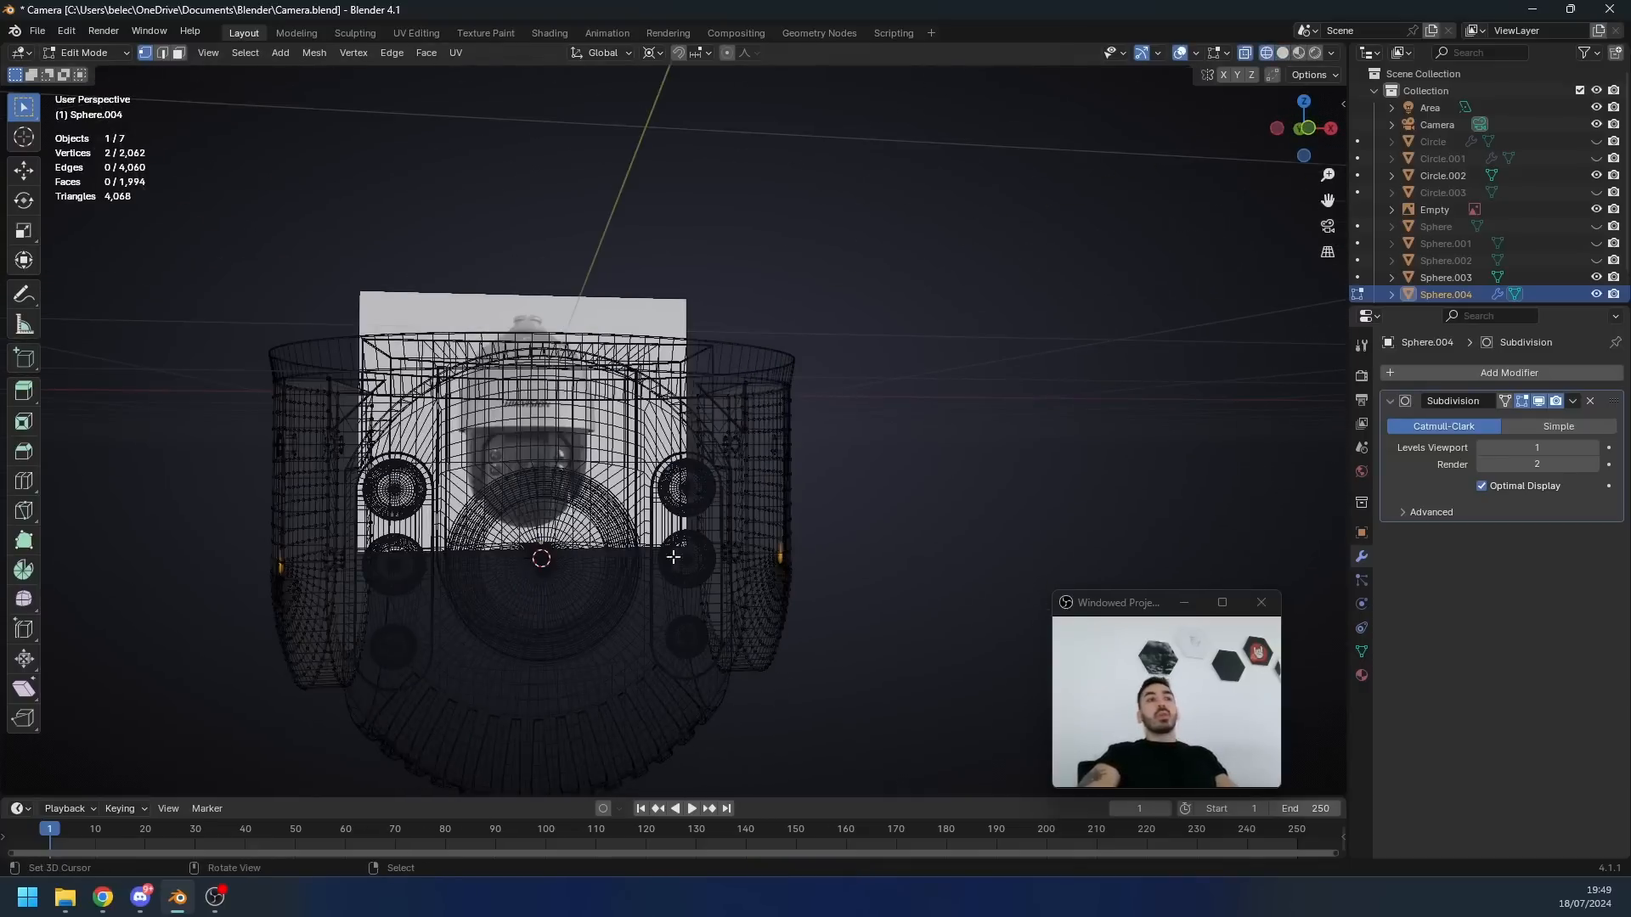
key(Tab)
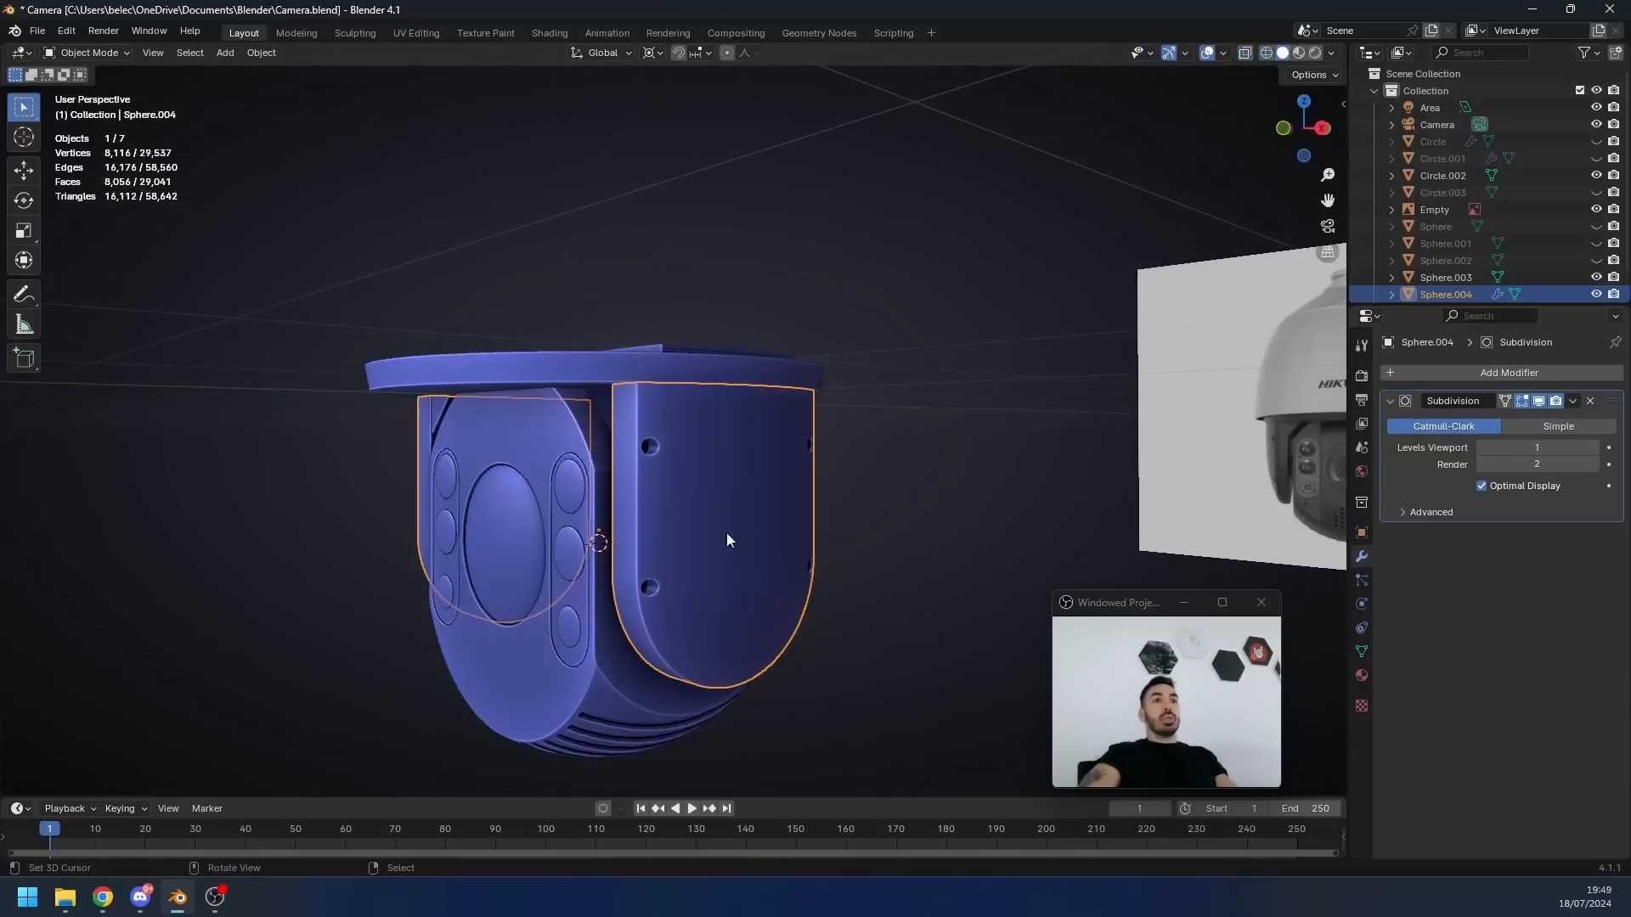
key(ctrl+s)
- Add a 32-vertex cylinder at the 3D cursor and scale it down to fit inside the camera body
key(shift+a)
click(904, 633)
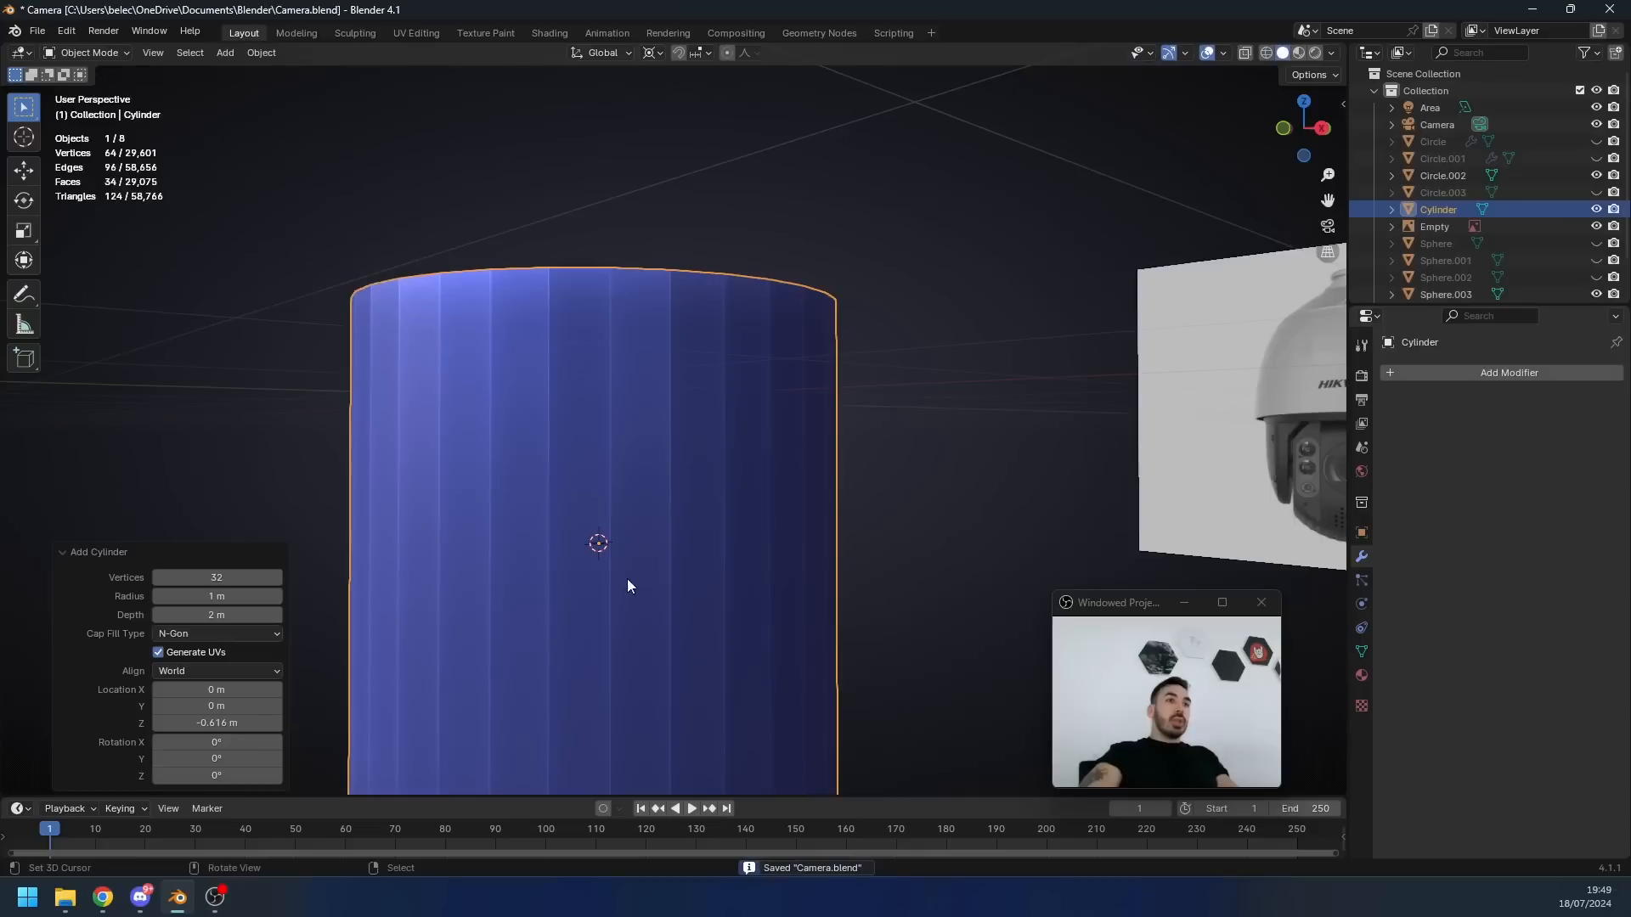
mouse_move(627, 580)
middle_down()
mouse_move(726, 629)
mouse_move(841, 644)
middle_up()
key(Tab)
key(z)
key(s)
click(690, 590)
key(s)
click(648, 598)
- Rotate the cylinder 90° about Y and stretch it along X until both ends protrude slightly from the body toward the side arms
key(r)
key(y)
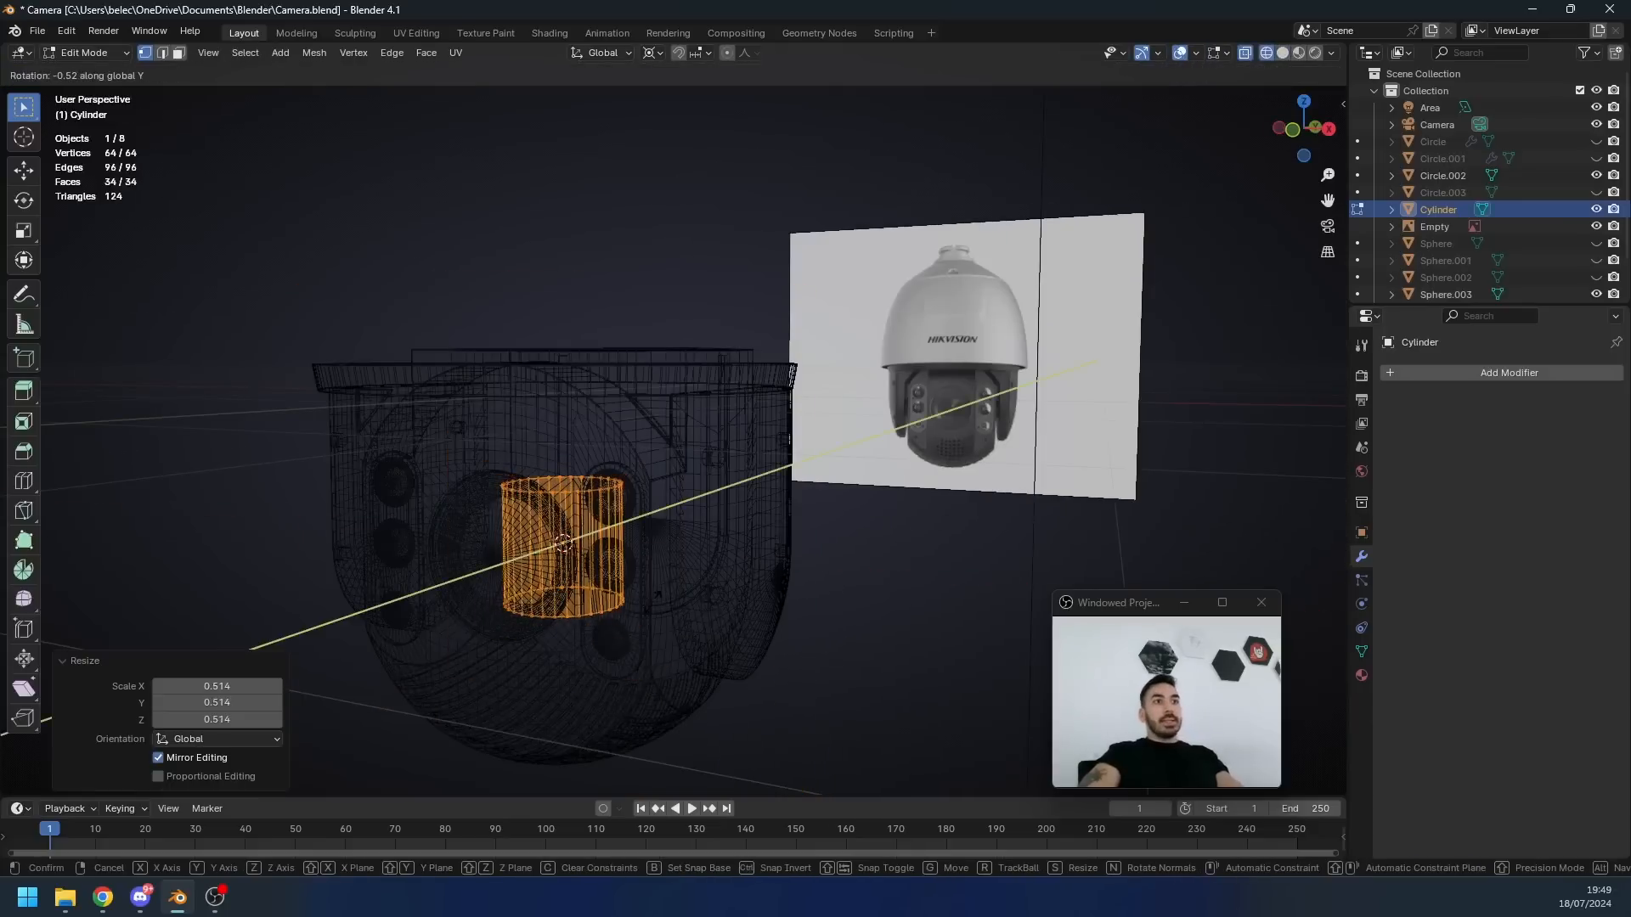
key(9)
key(0)
key(Return)
key(g)
key(x)
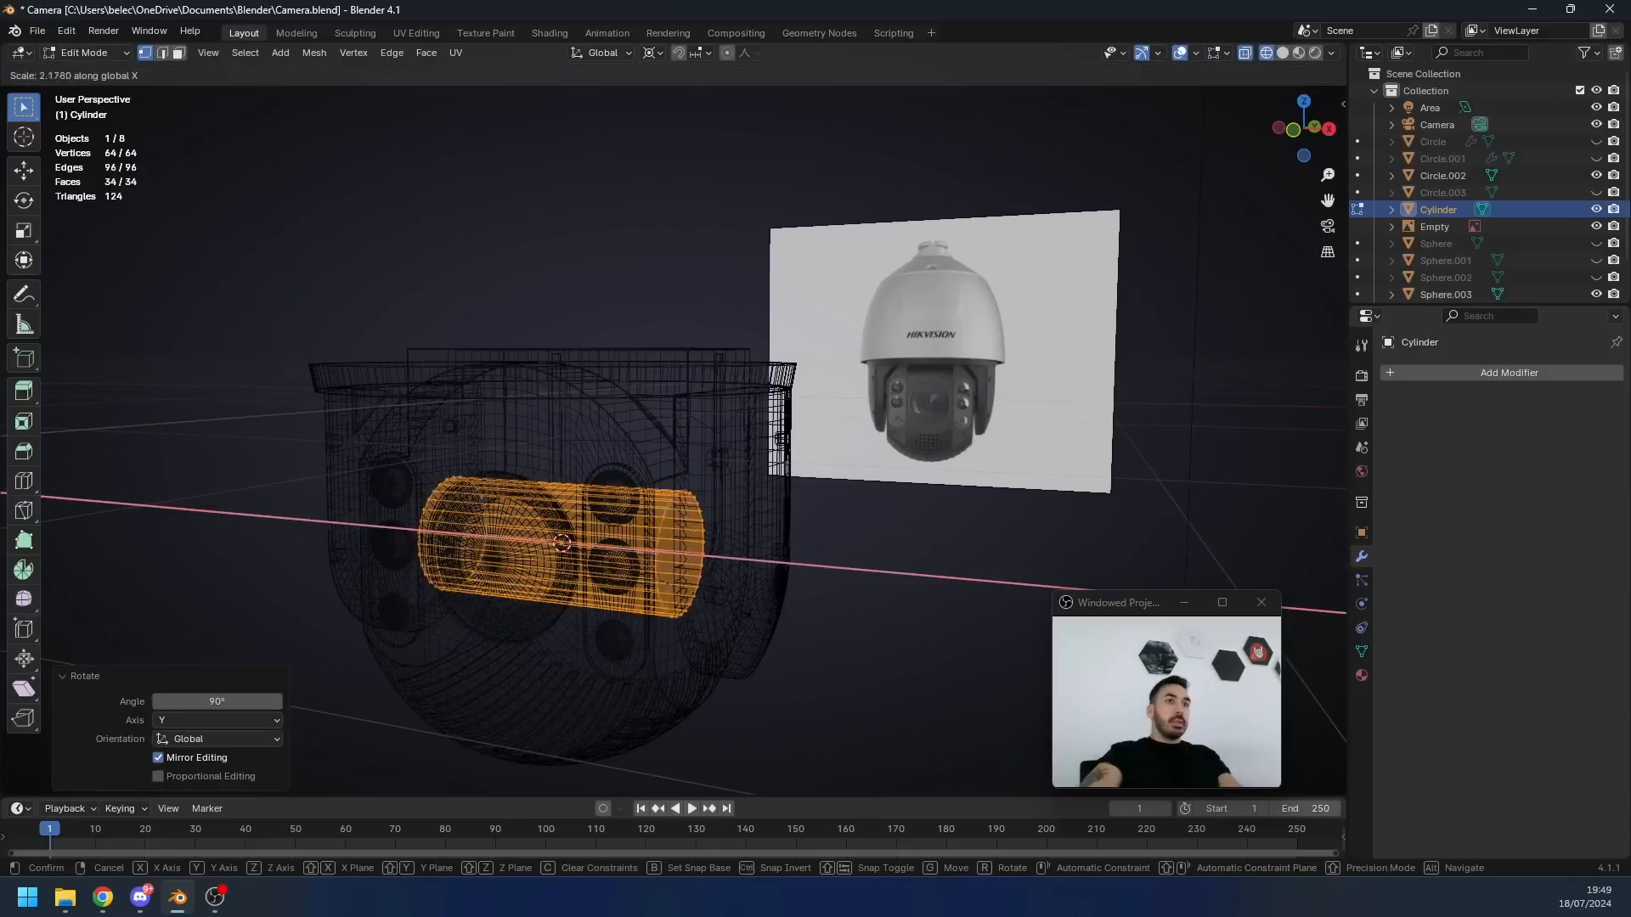
click(705, 595)
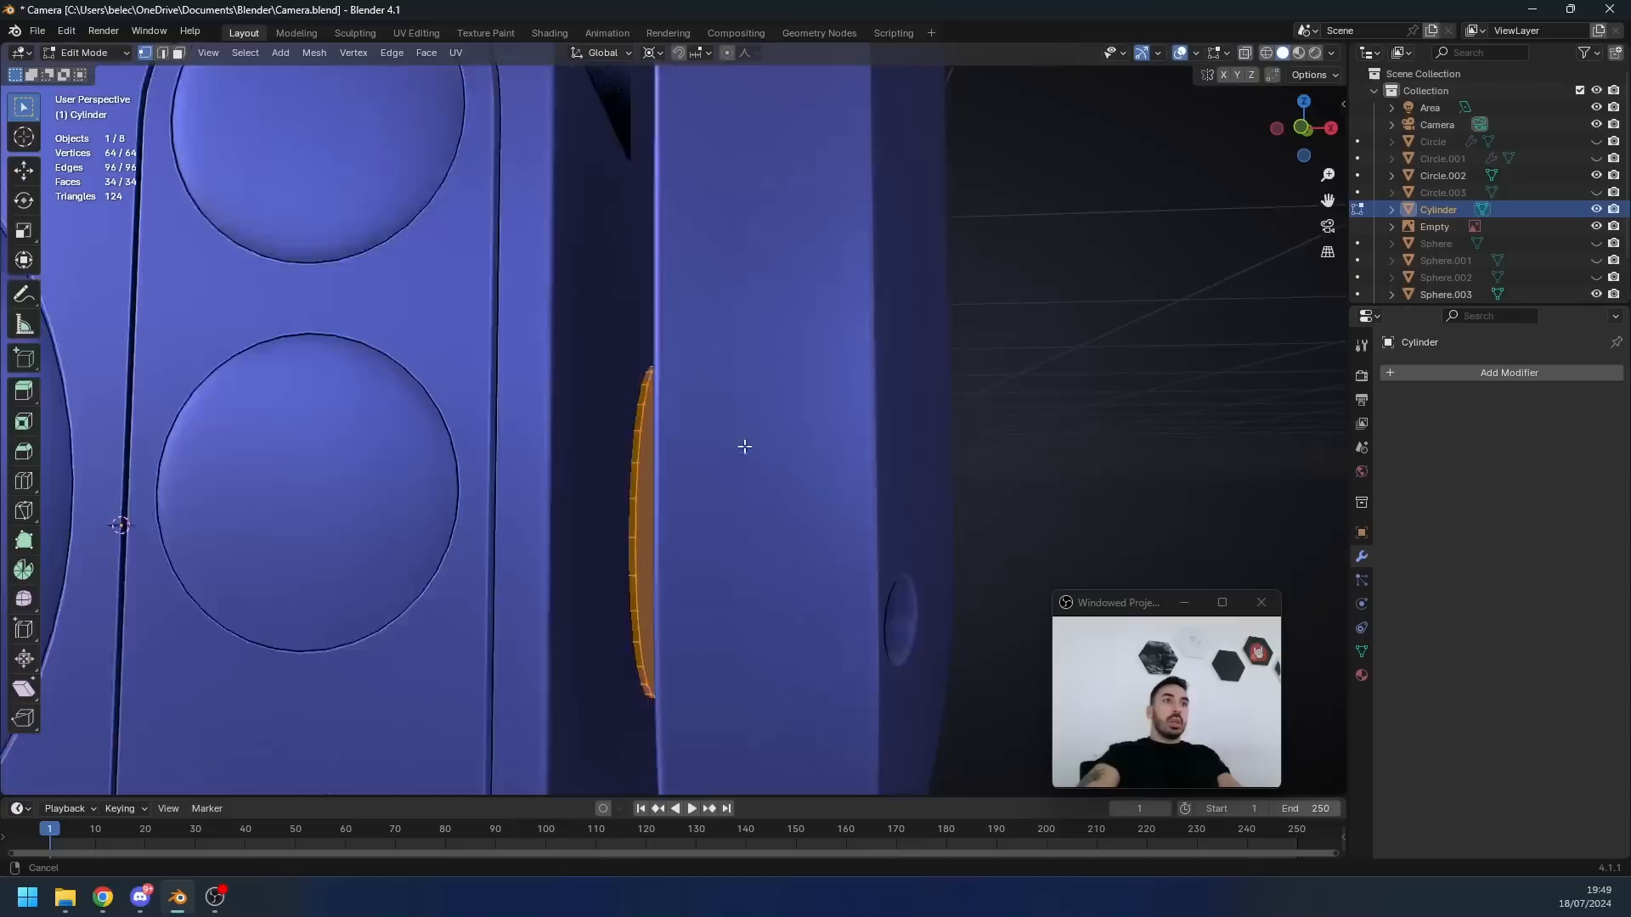
middle_drag(745, 446, 697, 497)
key(s)
key(x)
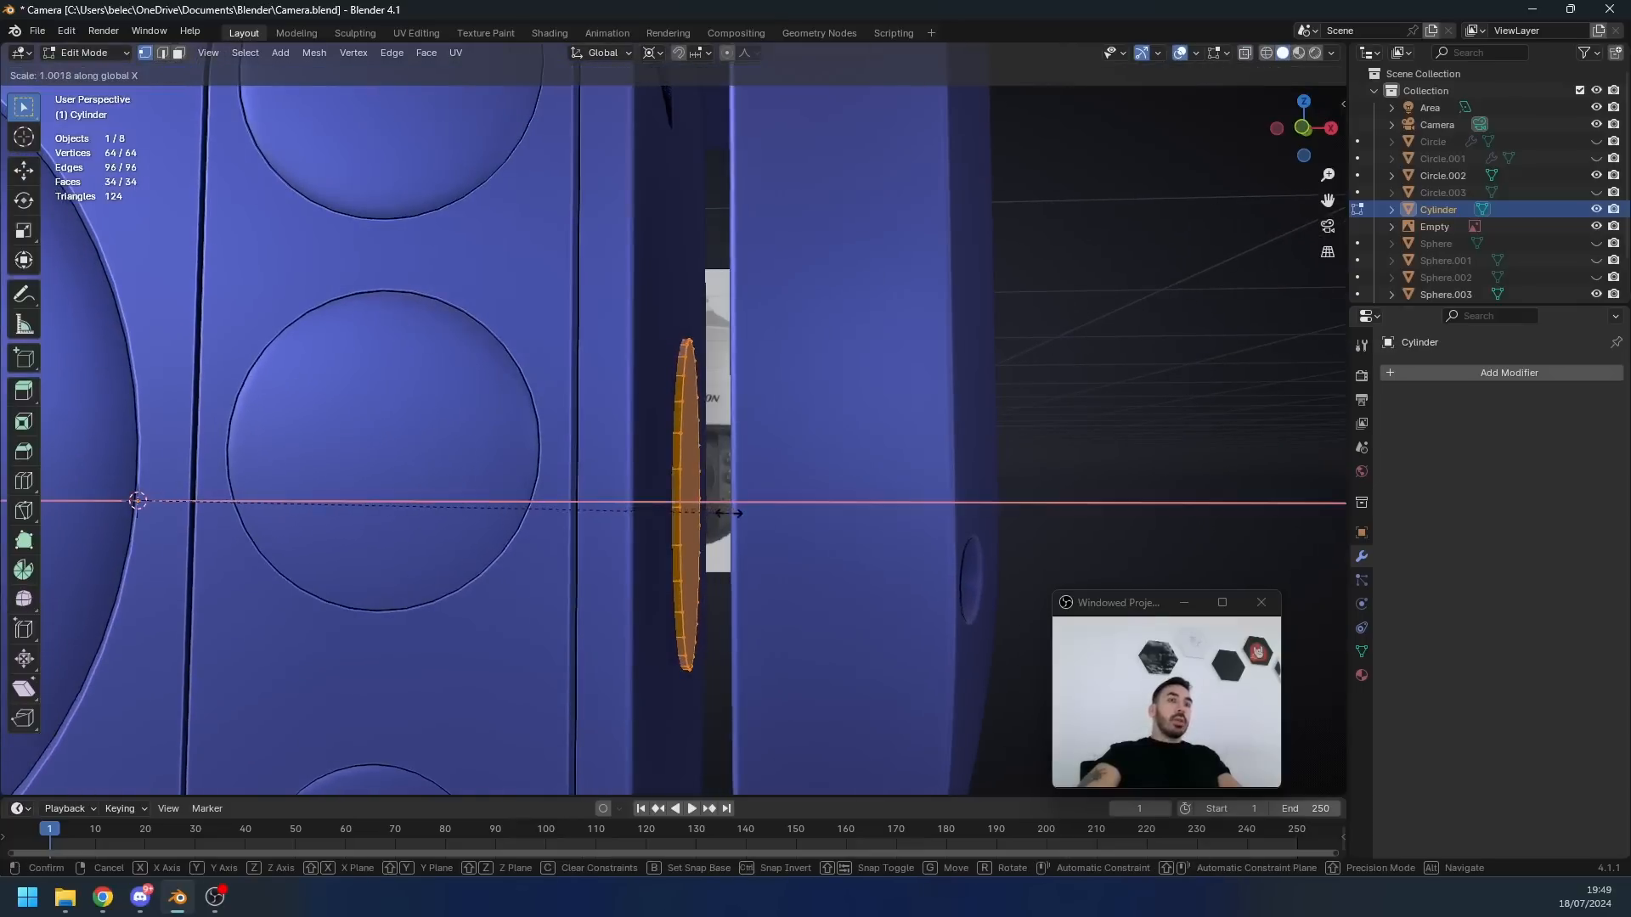
click(694, 496)
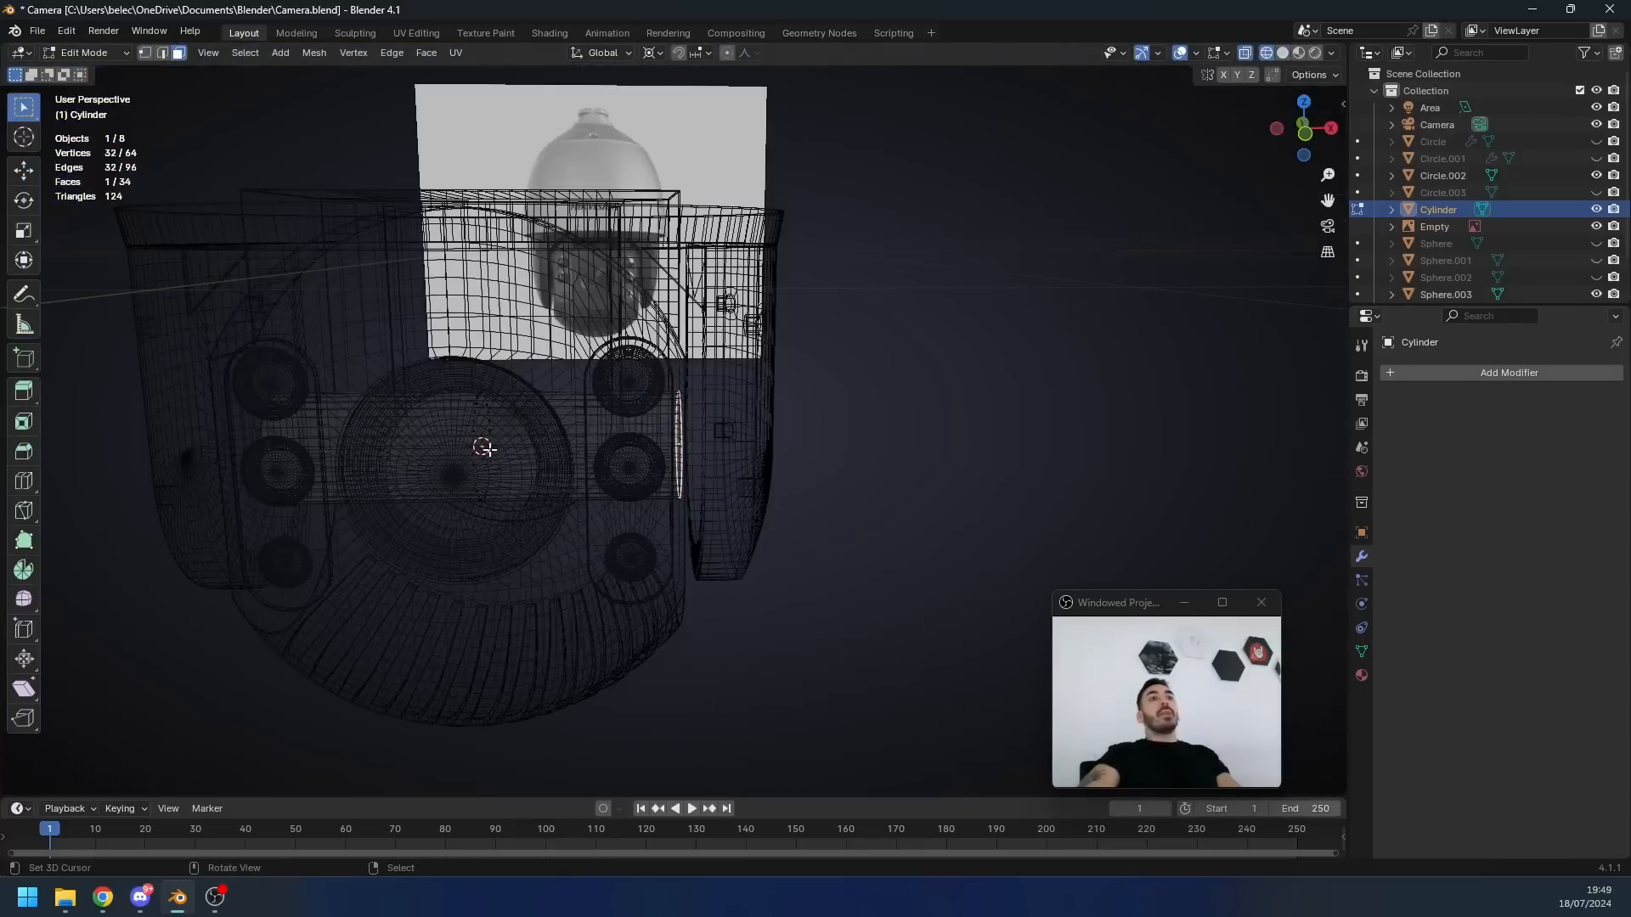
- Select both end faces of the cylinder, change the transform pivot point and inset the faces by 0.01205 m
shift+click(266, 442)
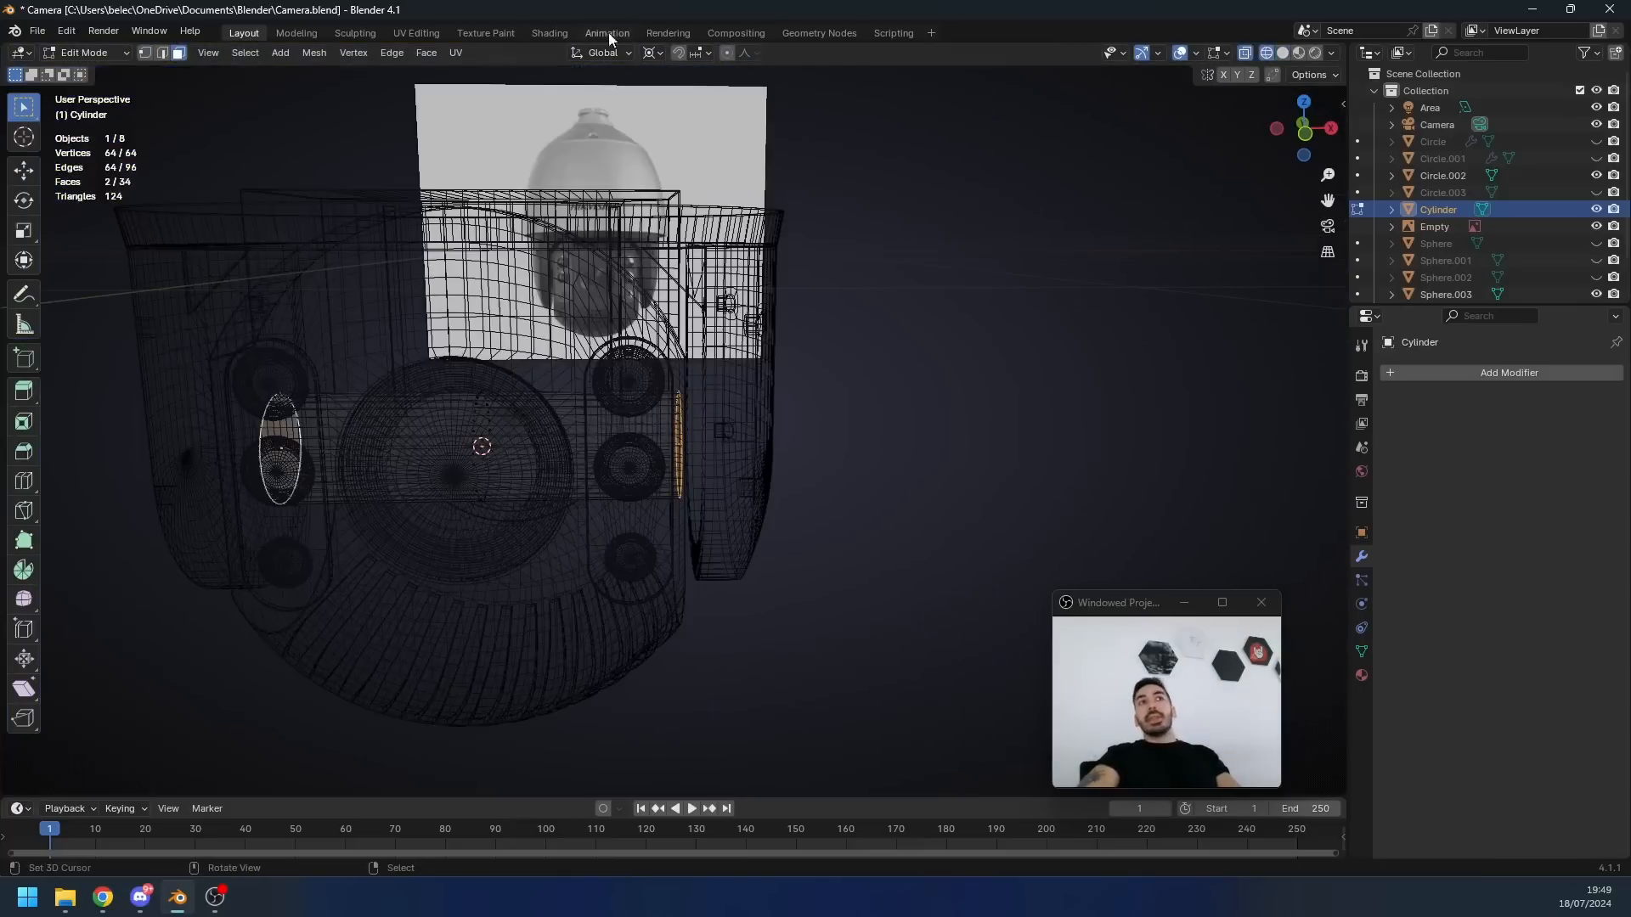
click(649, 53)
click(672, 151)
scroll(672, 418, up, 5)
key(shift+z)
scroll(666, 502, up, 4)
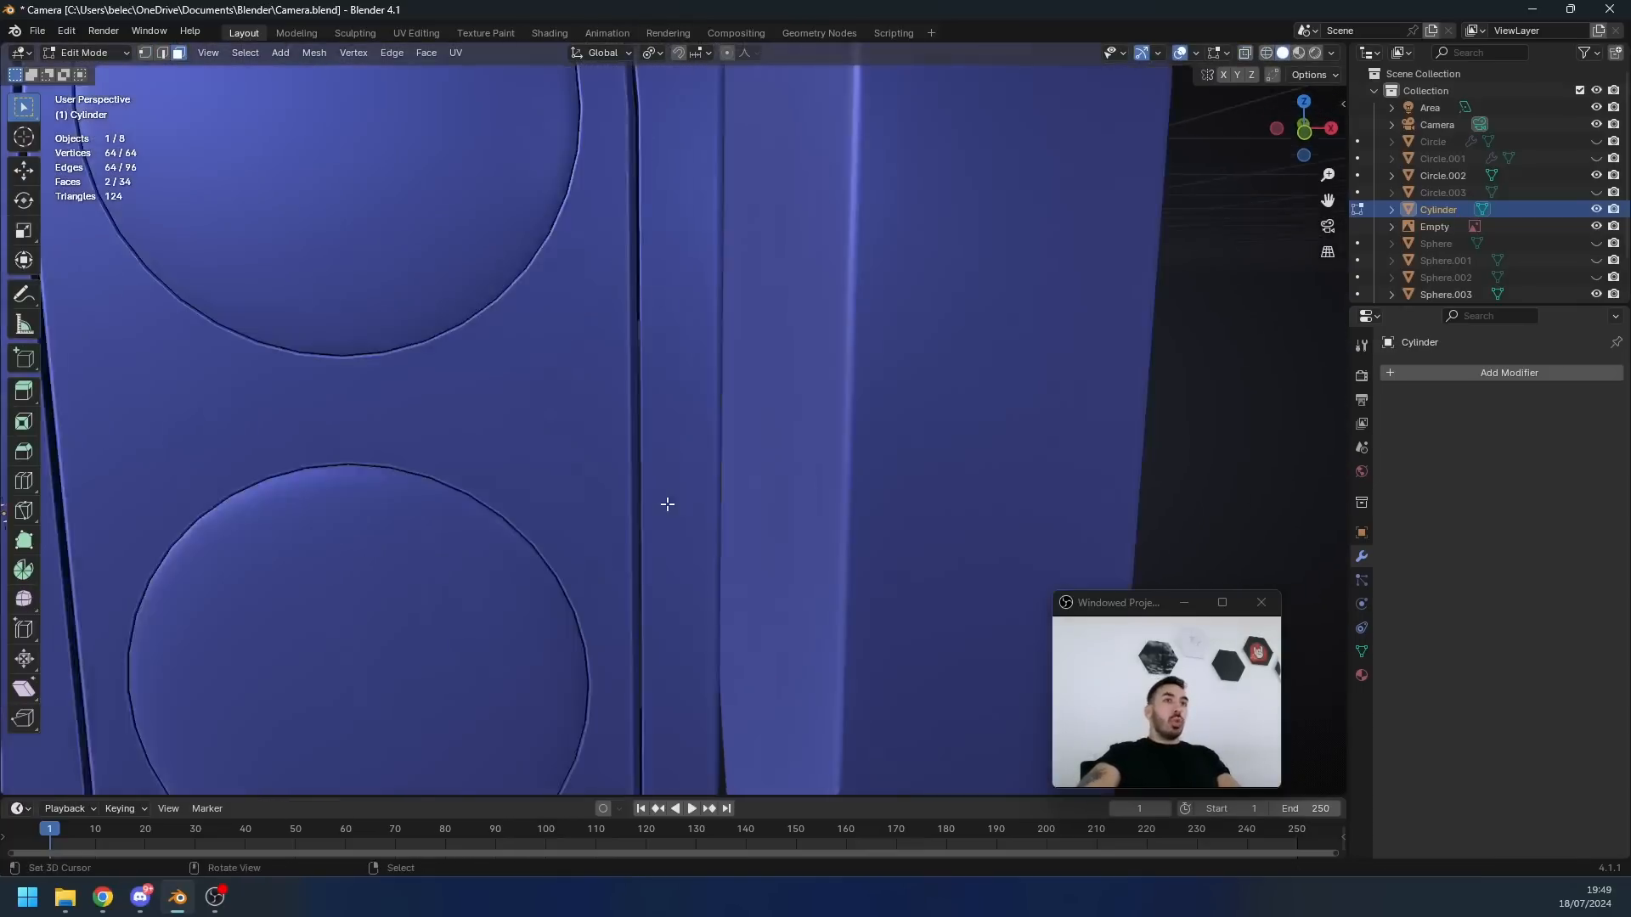
middle_drag(732, 556, 721, 551)
key(i)
click(769, 605)
- Build stepped tiers on both cylinder ends by extruding the faces 0.015229 m, insetting them again and extruding into the side arms
key(i)
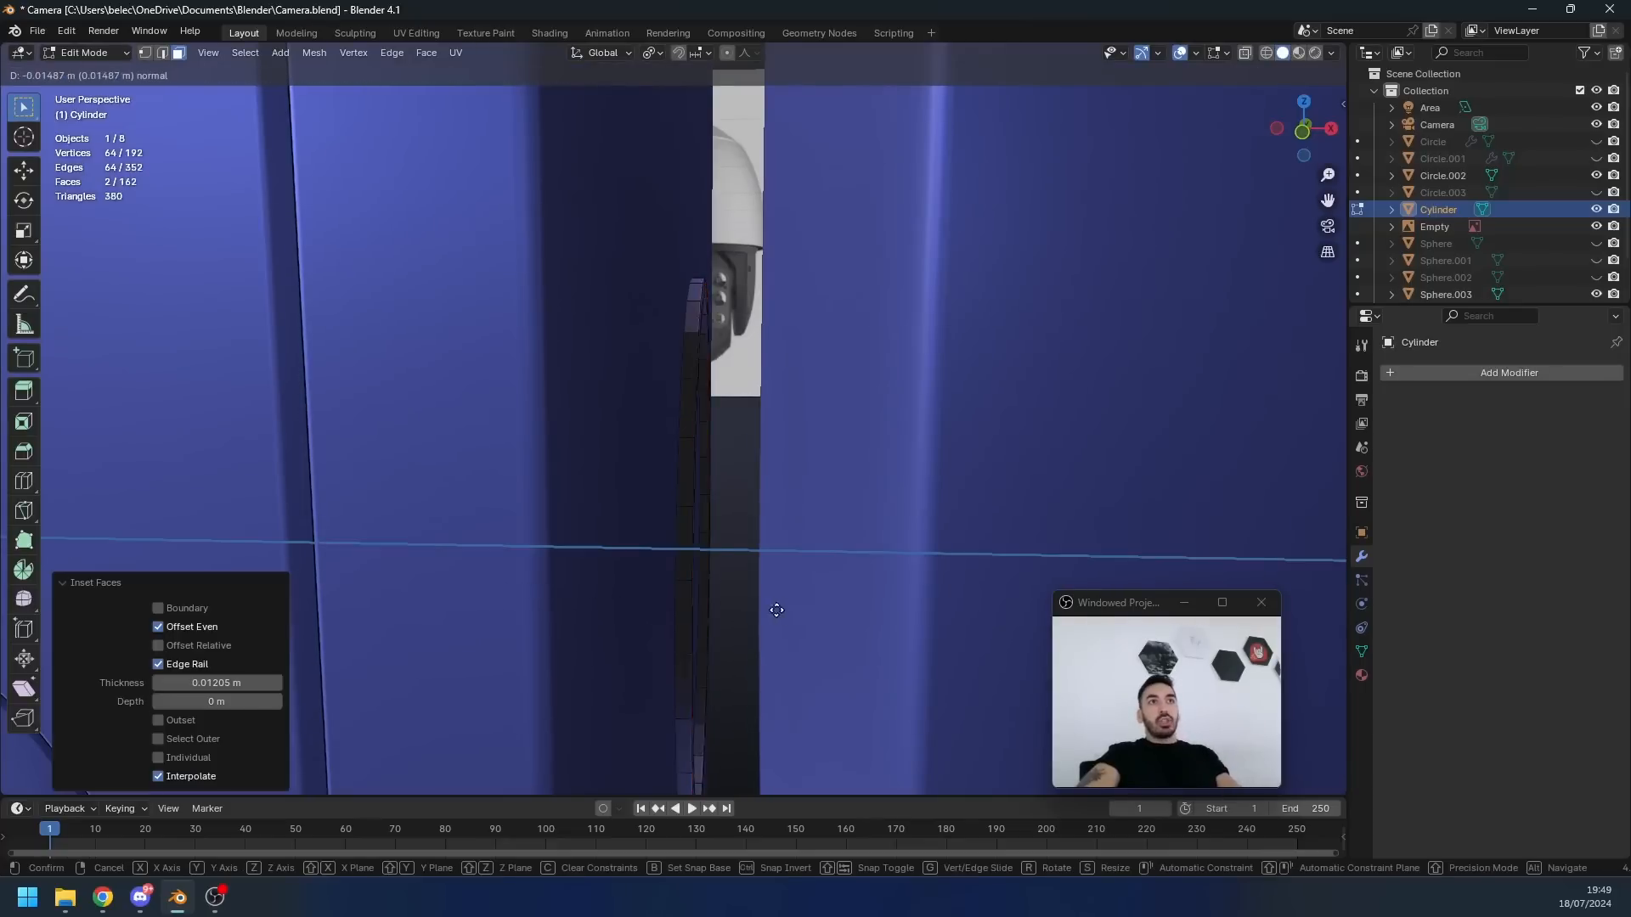
click(759, 605)
key(i)
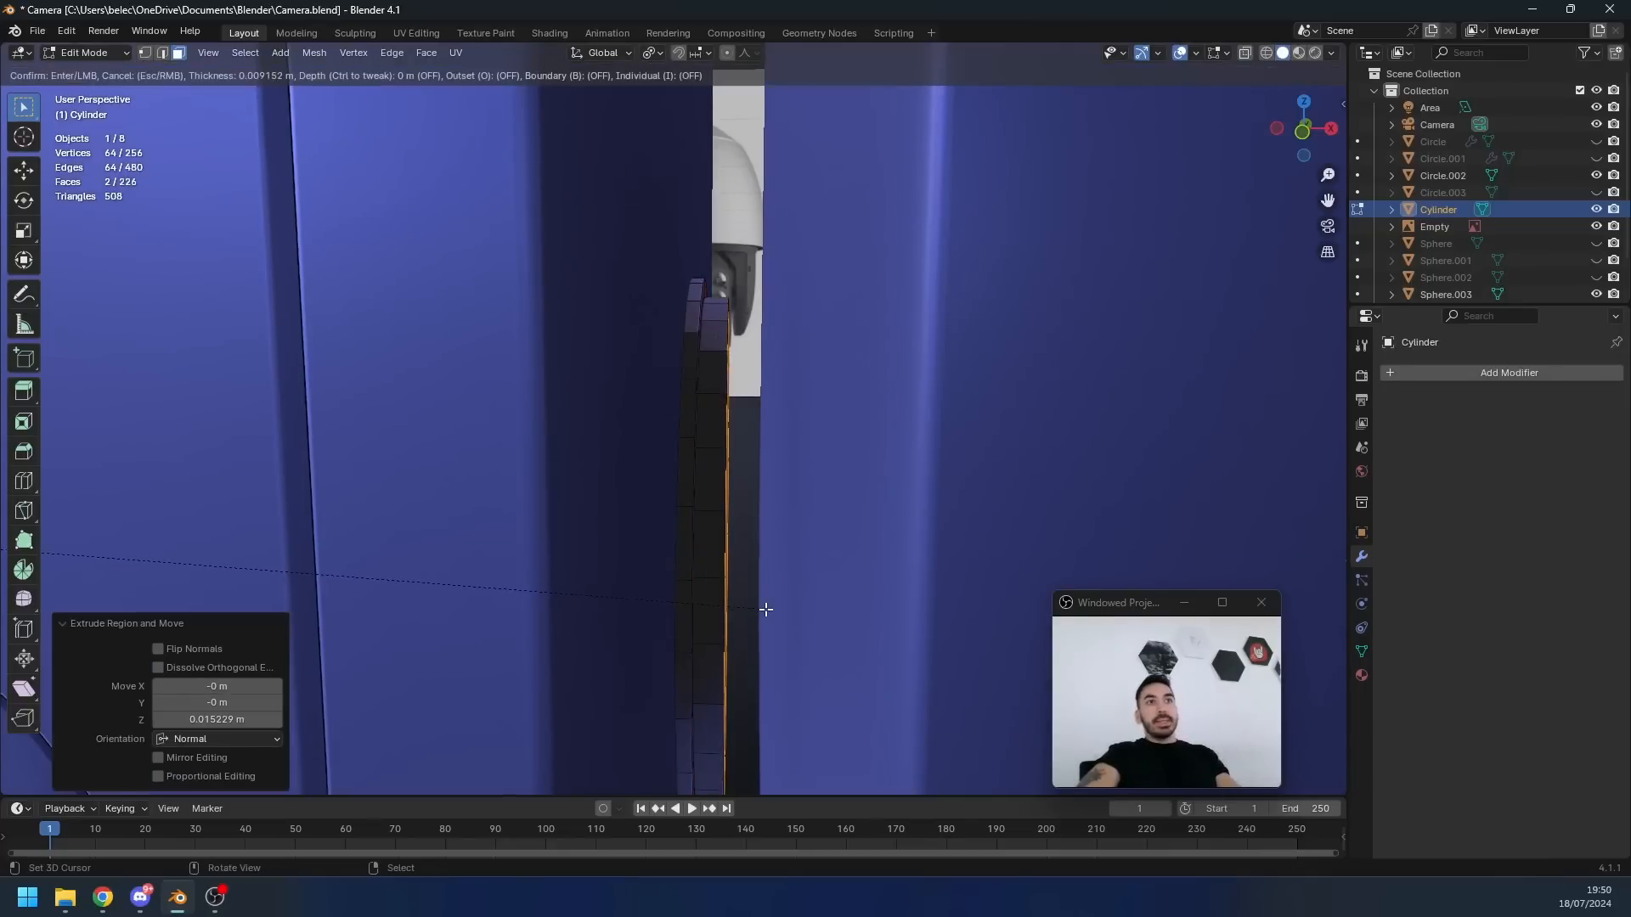
click(766, 610)
key(e)
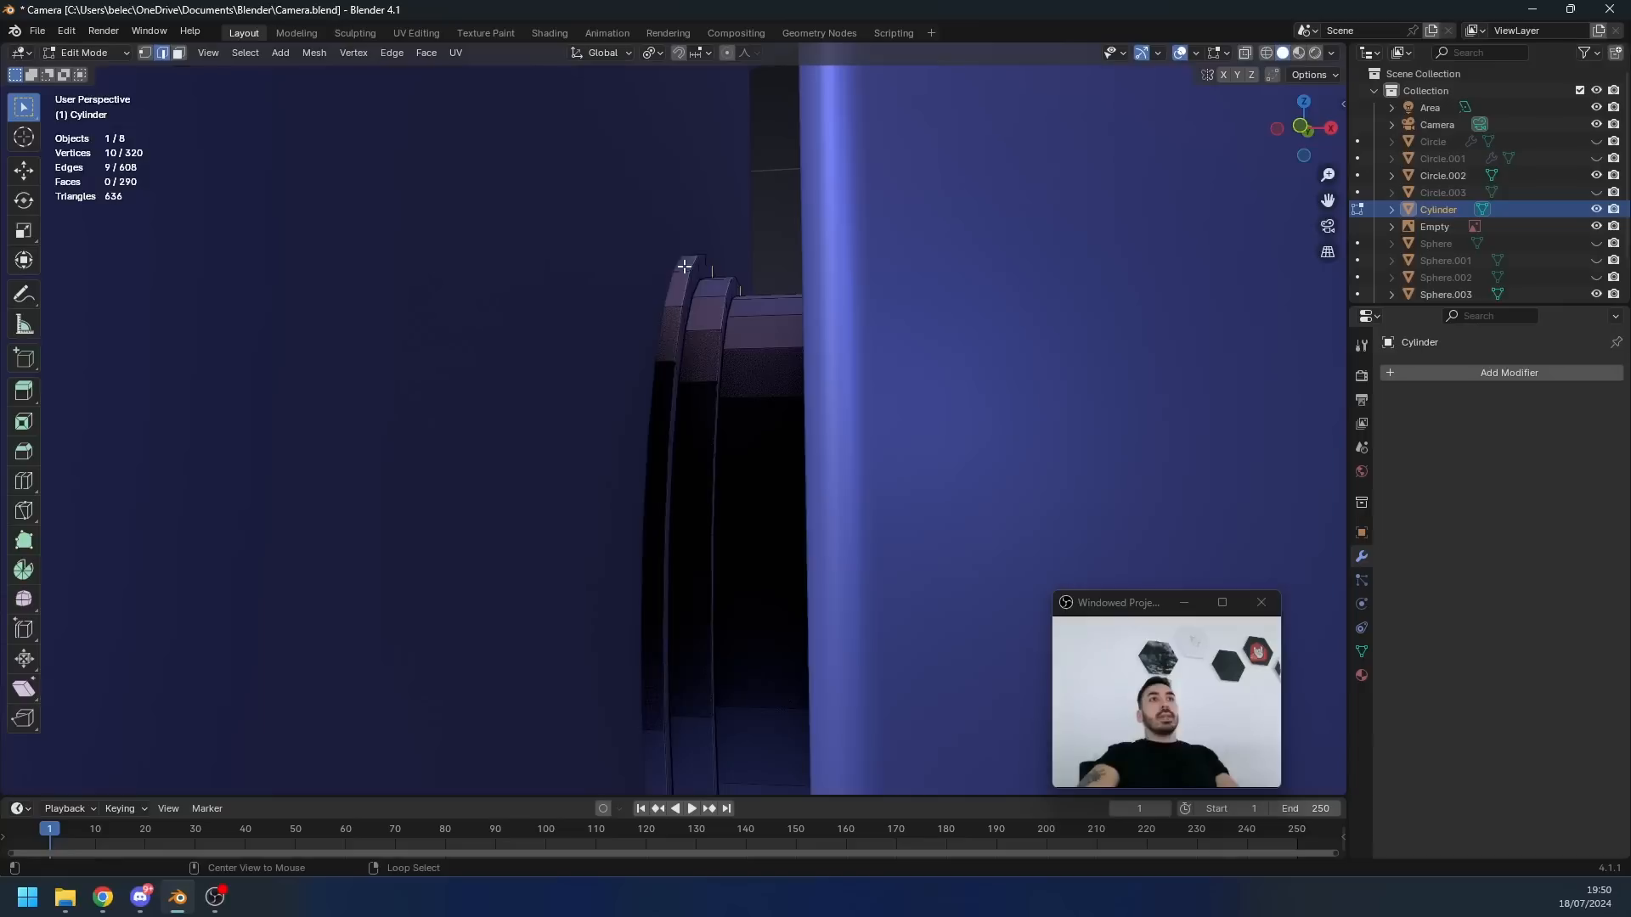
- Select all cylinder rim edges with similar face angles, bevel them and save the file
key(shift+g)
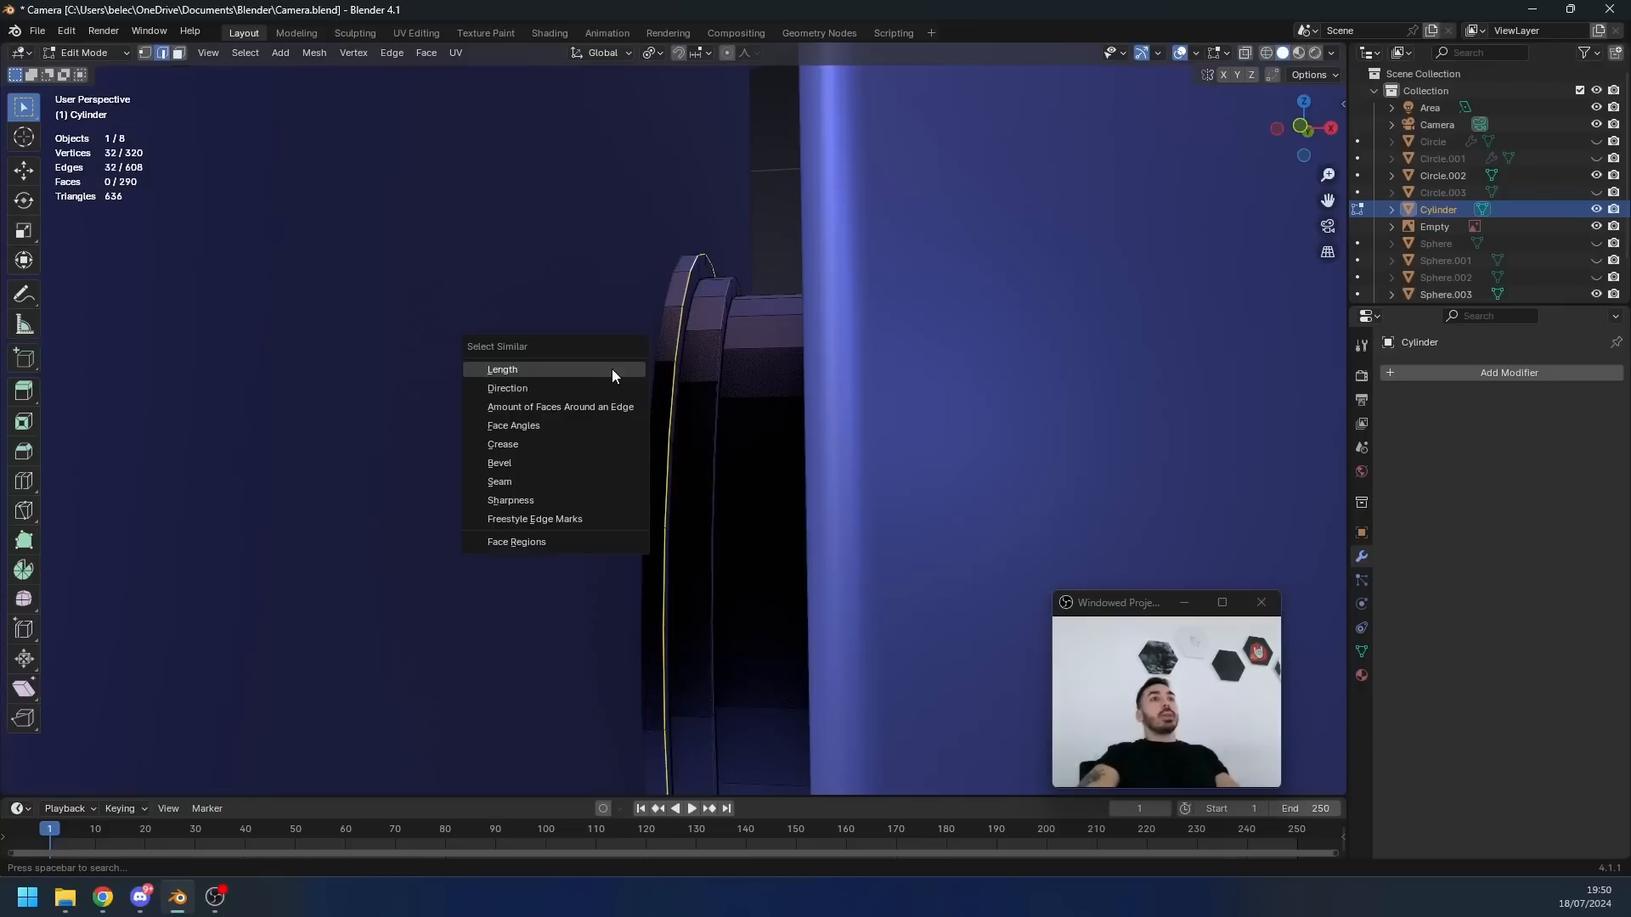
click(574, 432)
key(shift+z)
middle_drag(879, 474, 757, 339)
key(ctrl+b)
click(925, 472)
key(shift+z)
key(Tab)
key(ctrl+s)
- Shade the stepped pivot cylinder smooth and save the file
click(261, 53)
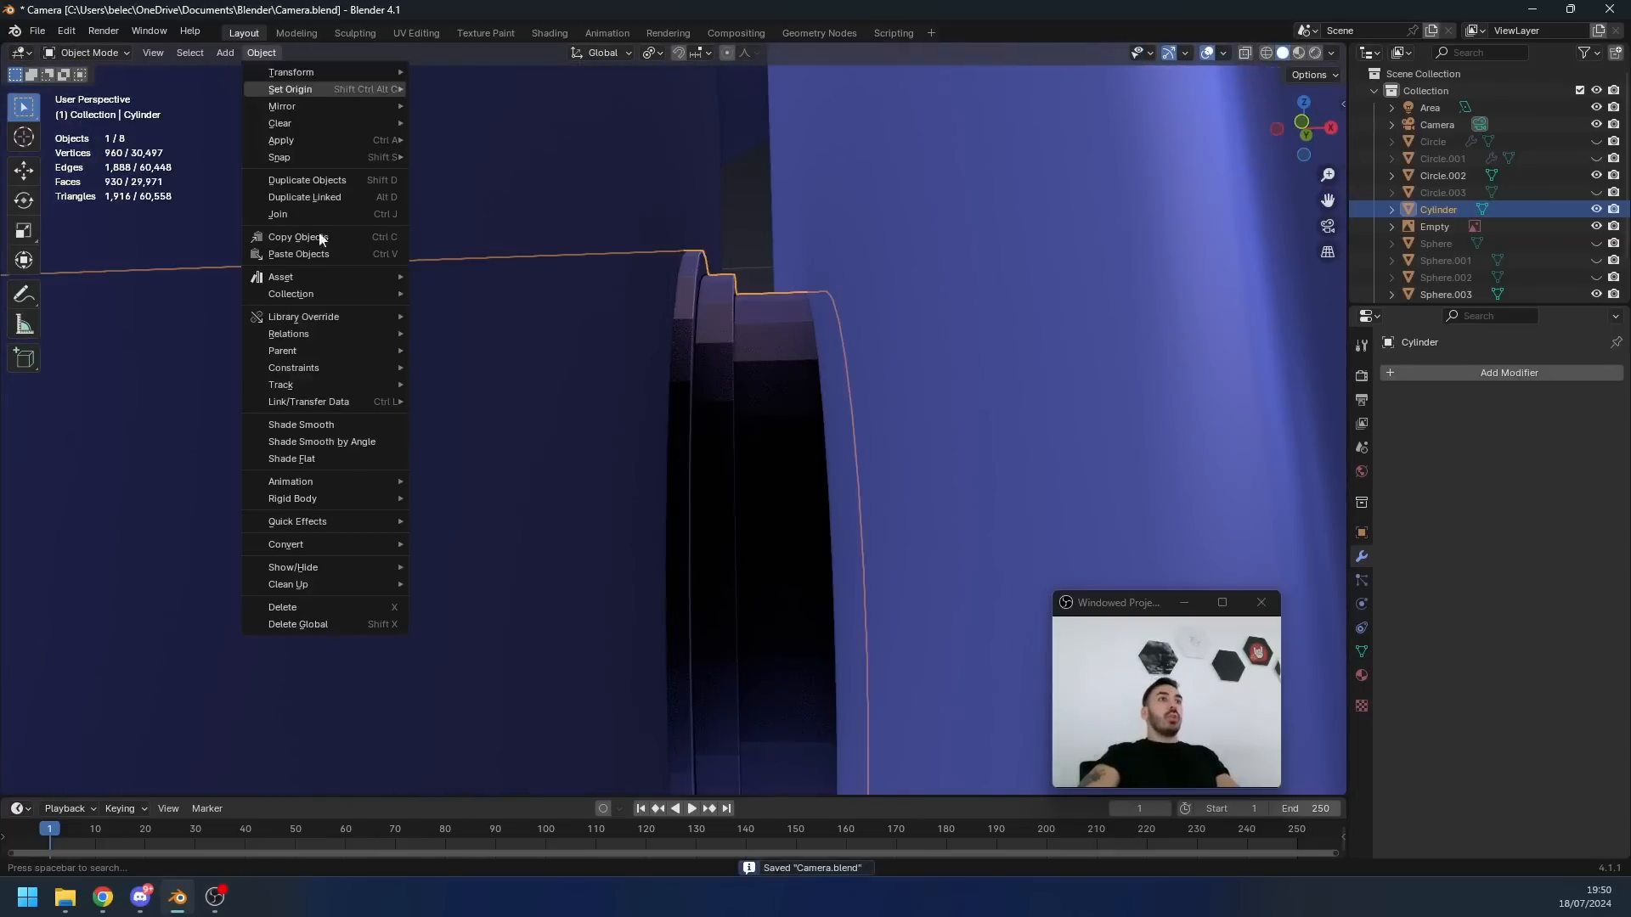
click(321, 427)
scroll(324, 432, down, 12)
click(476, 459)
key(ctrl+s)
middle_drag(894, 486, 651, 504)
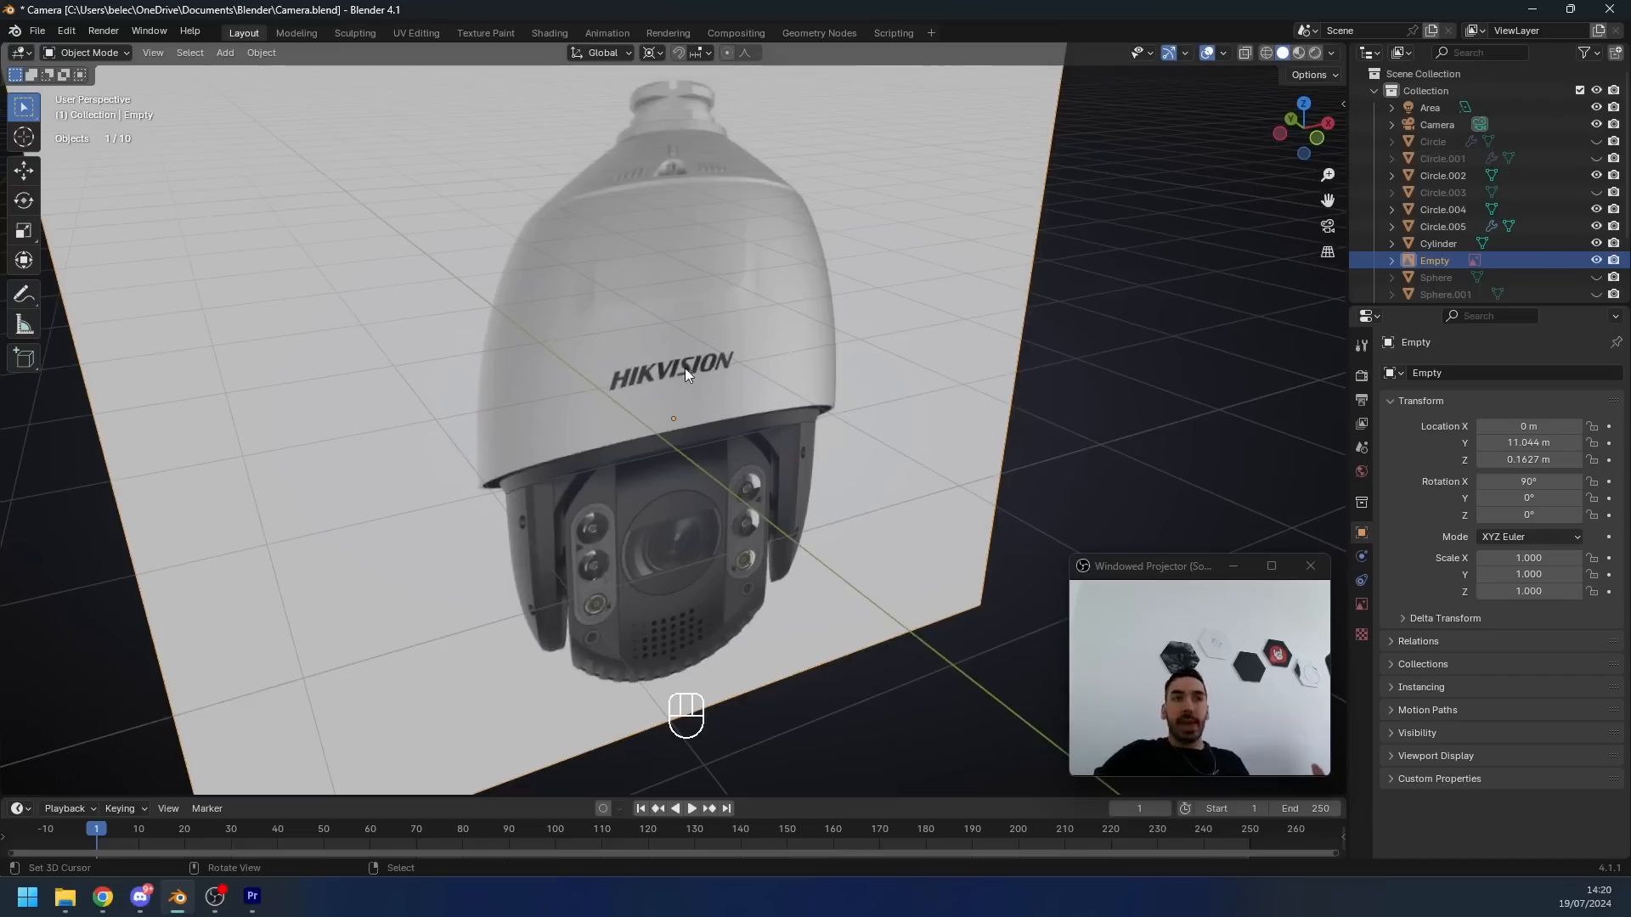
middle_drag(550, 329, 513, 512)
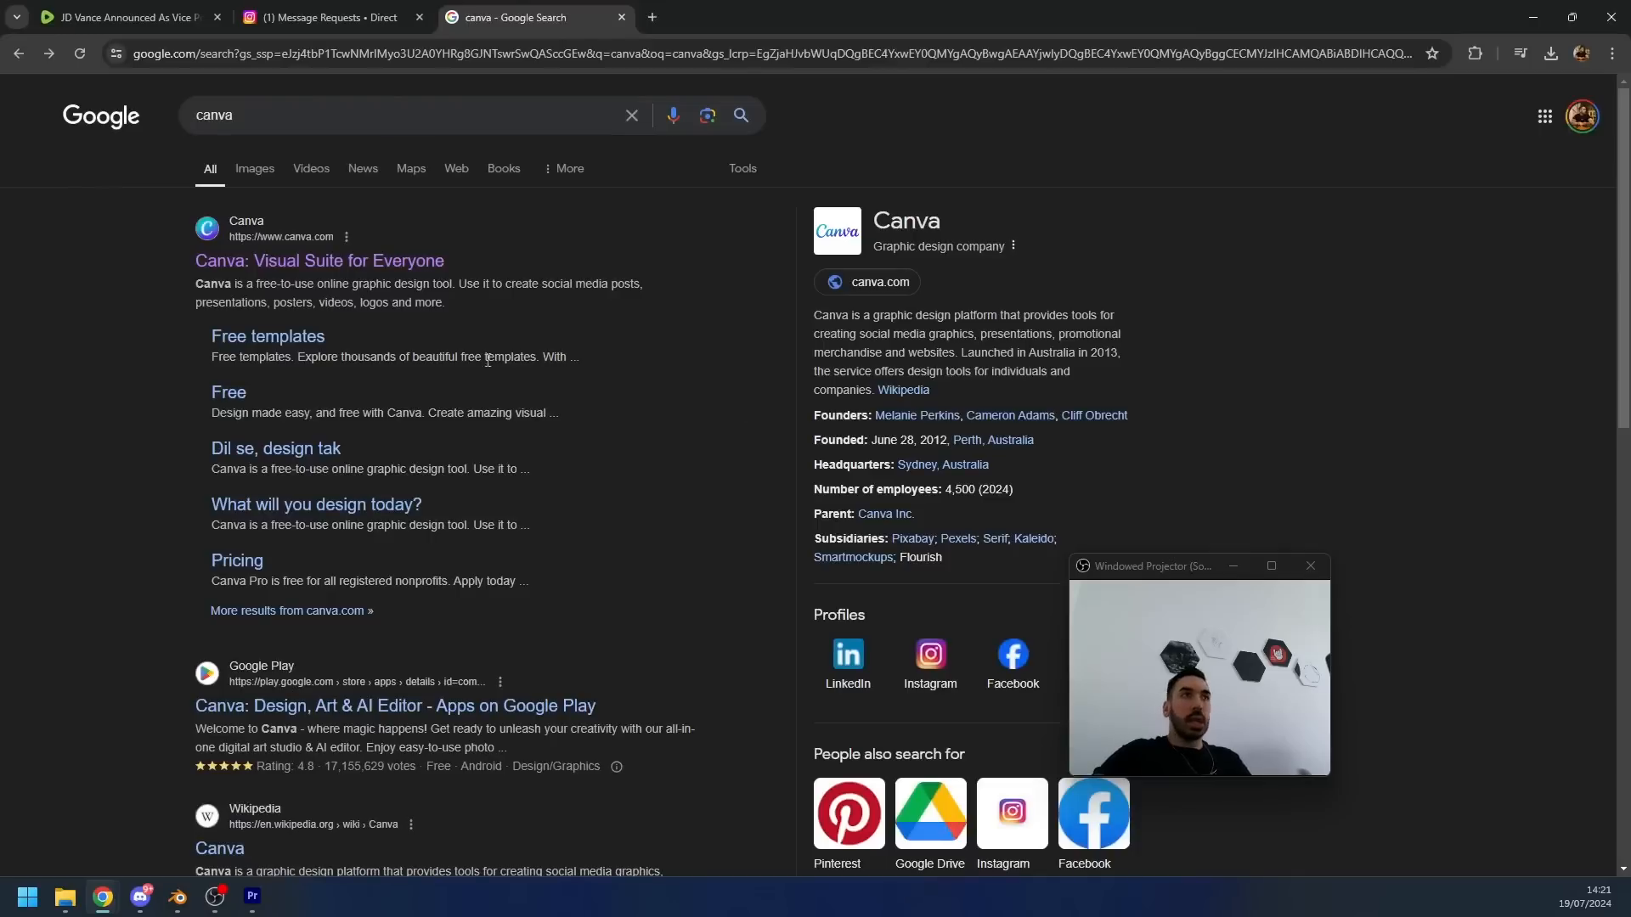
- Open Canva from the browser's search results and create a custom-size design of 1024 × 1024 px
click(278, 262)
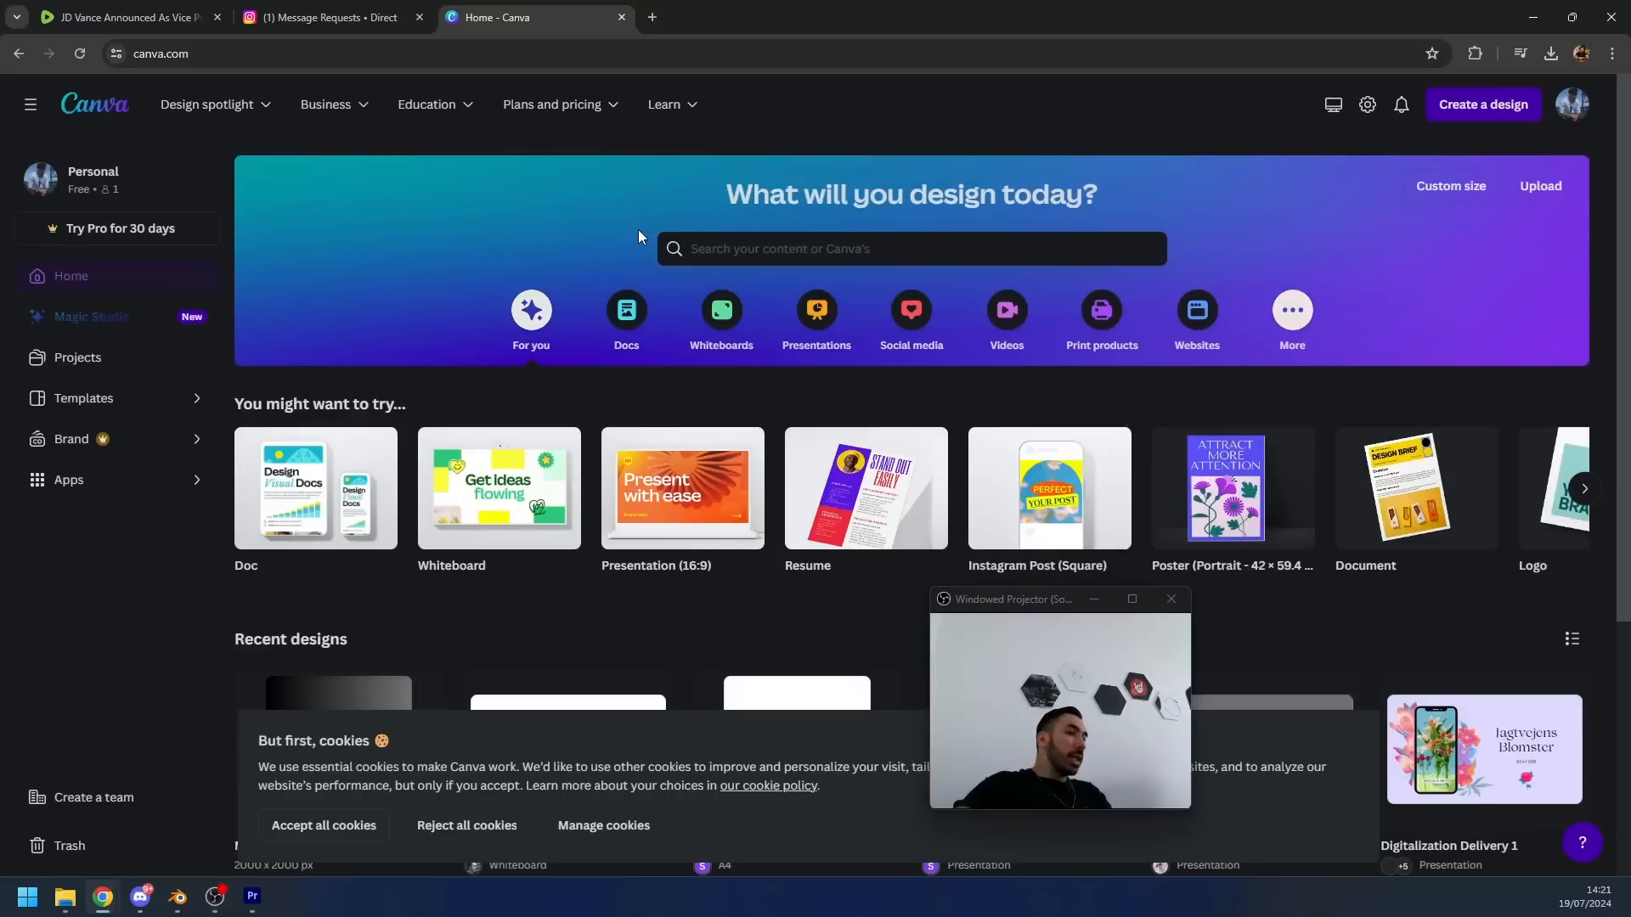
click(1462, 108)
click(1301, 623)
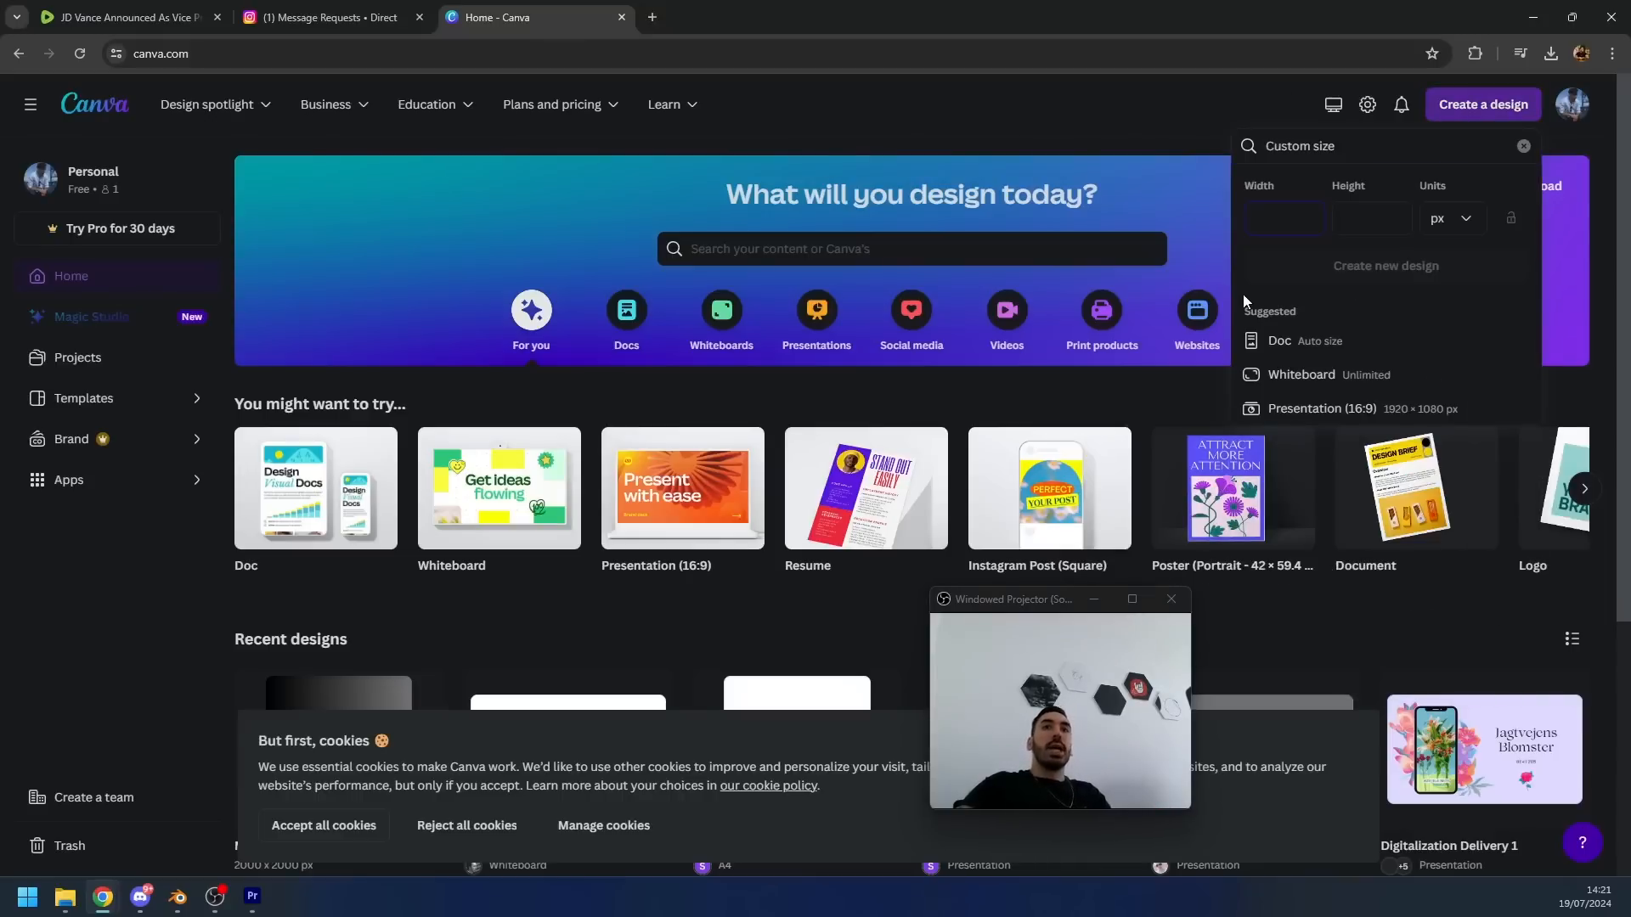
text(1024)
key(Tab)
text(1024)
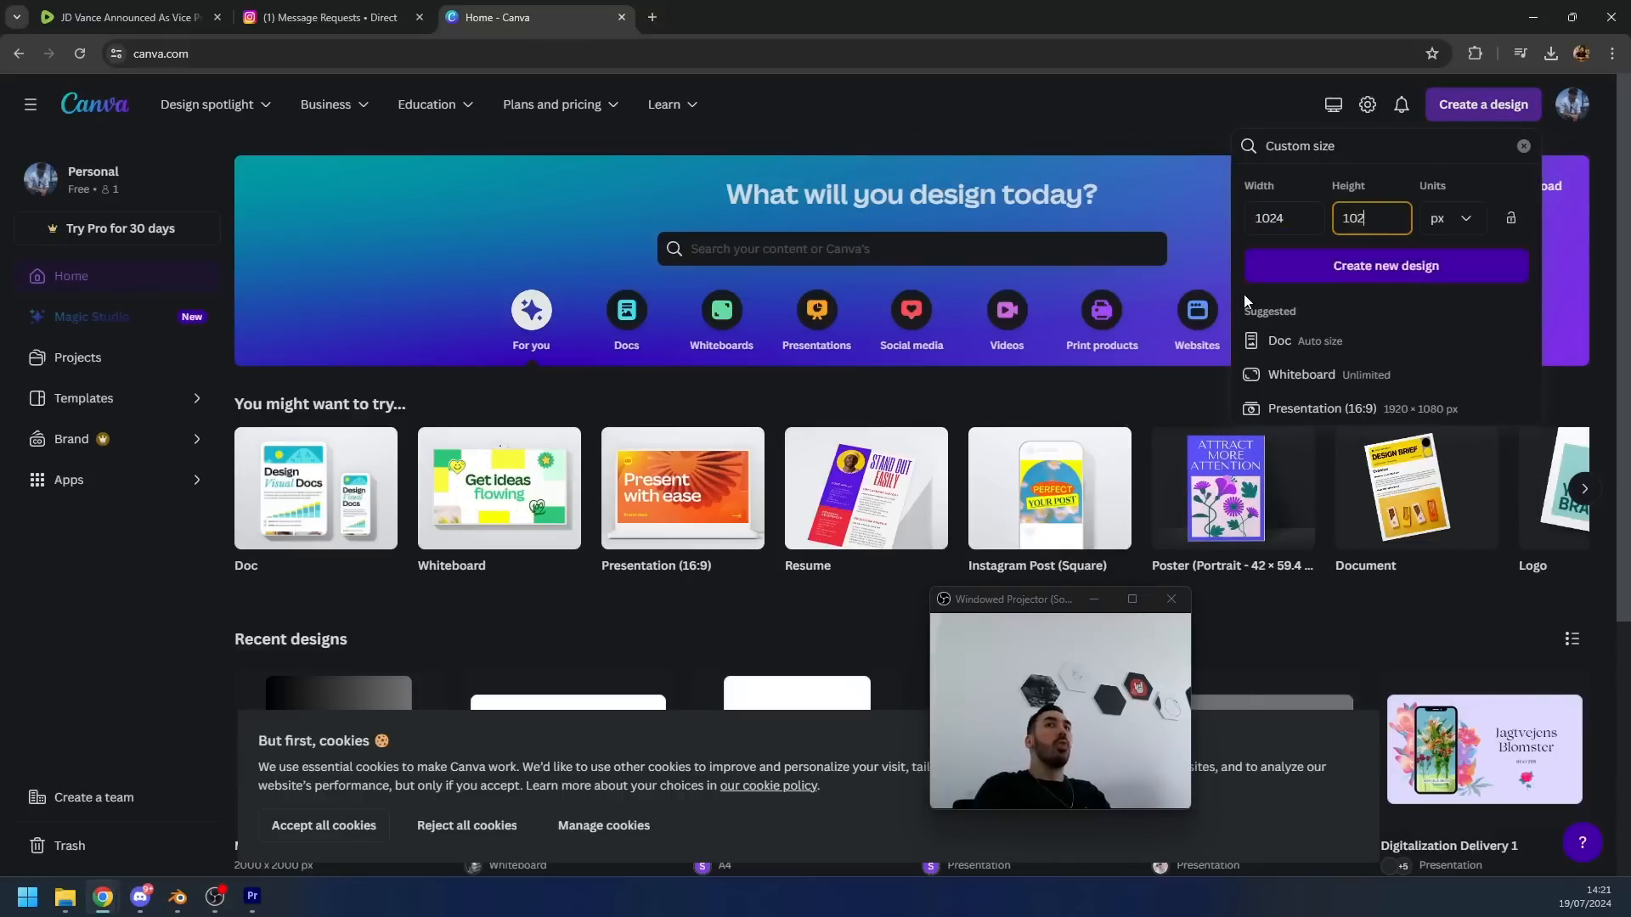
key(Return)
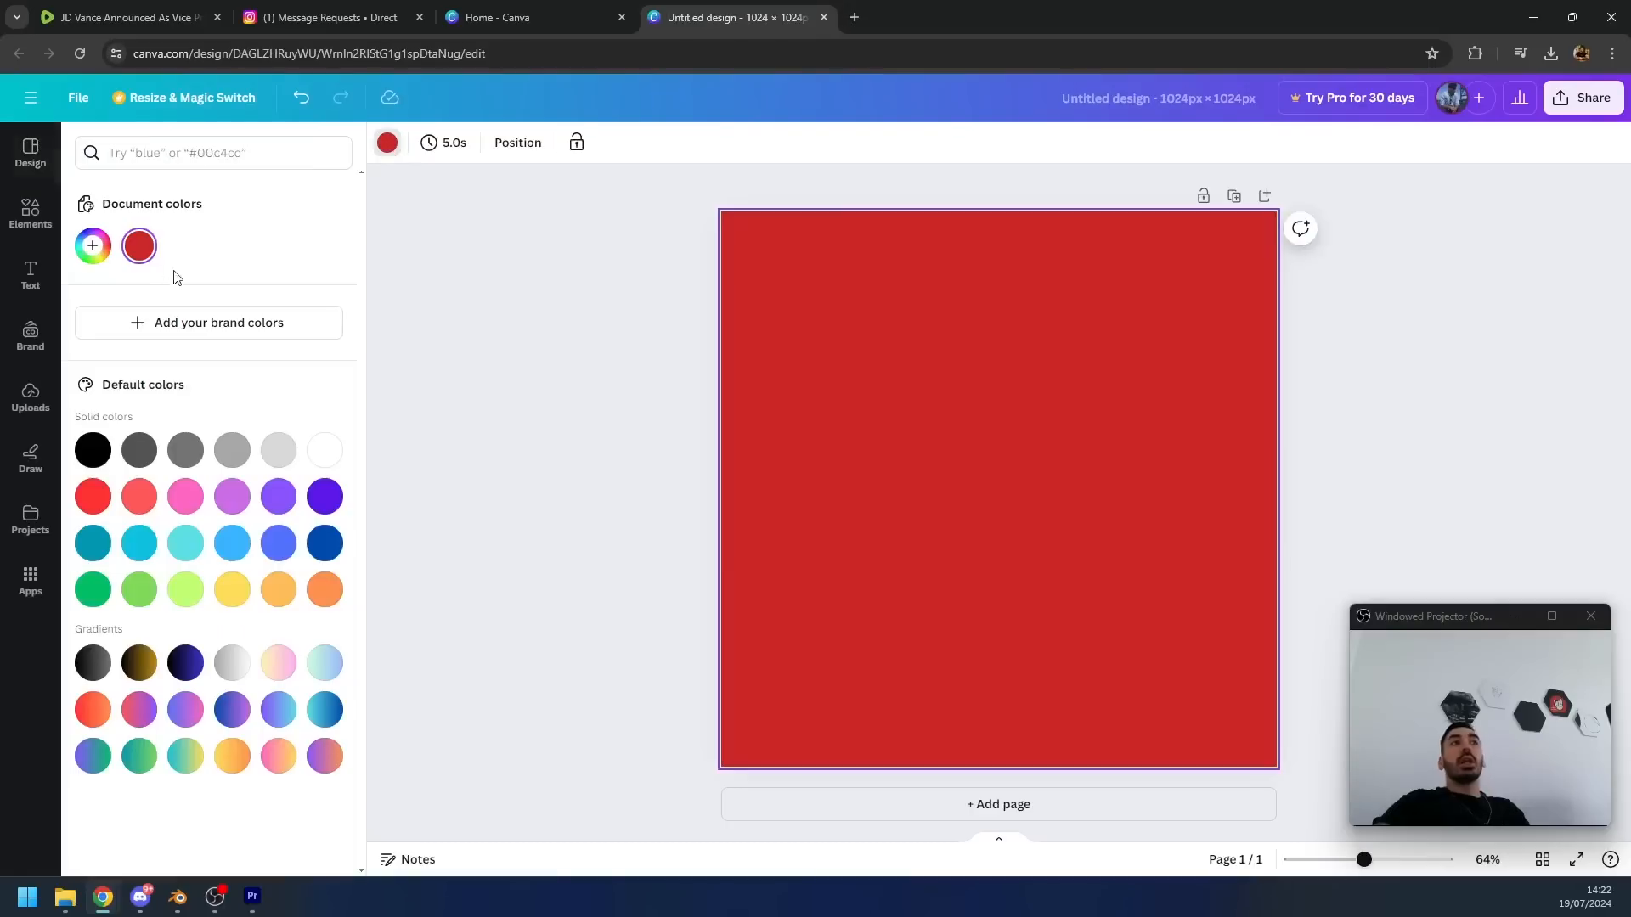
- Set the design's background colour to white with the custom colour picker
click(93, 246)
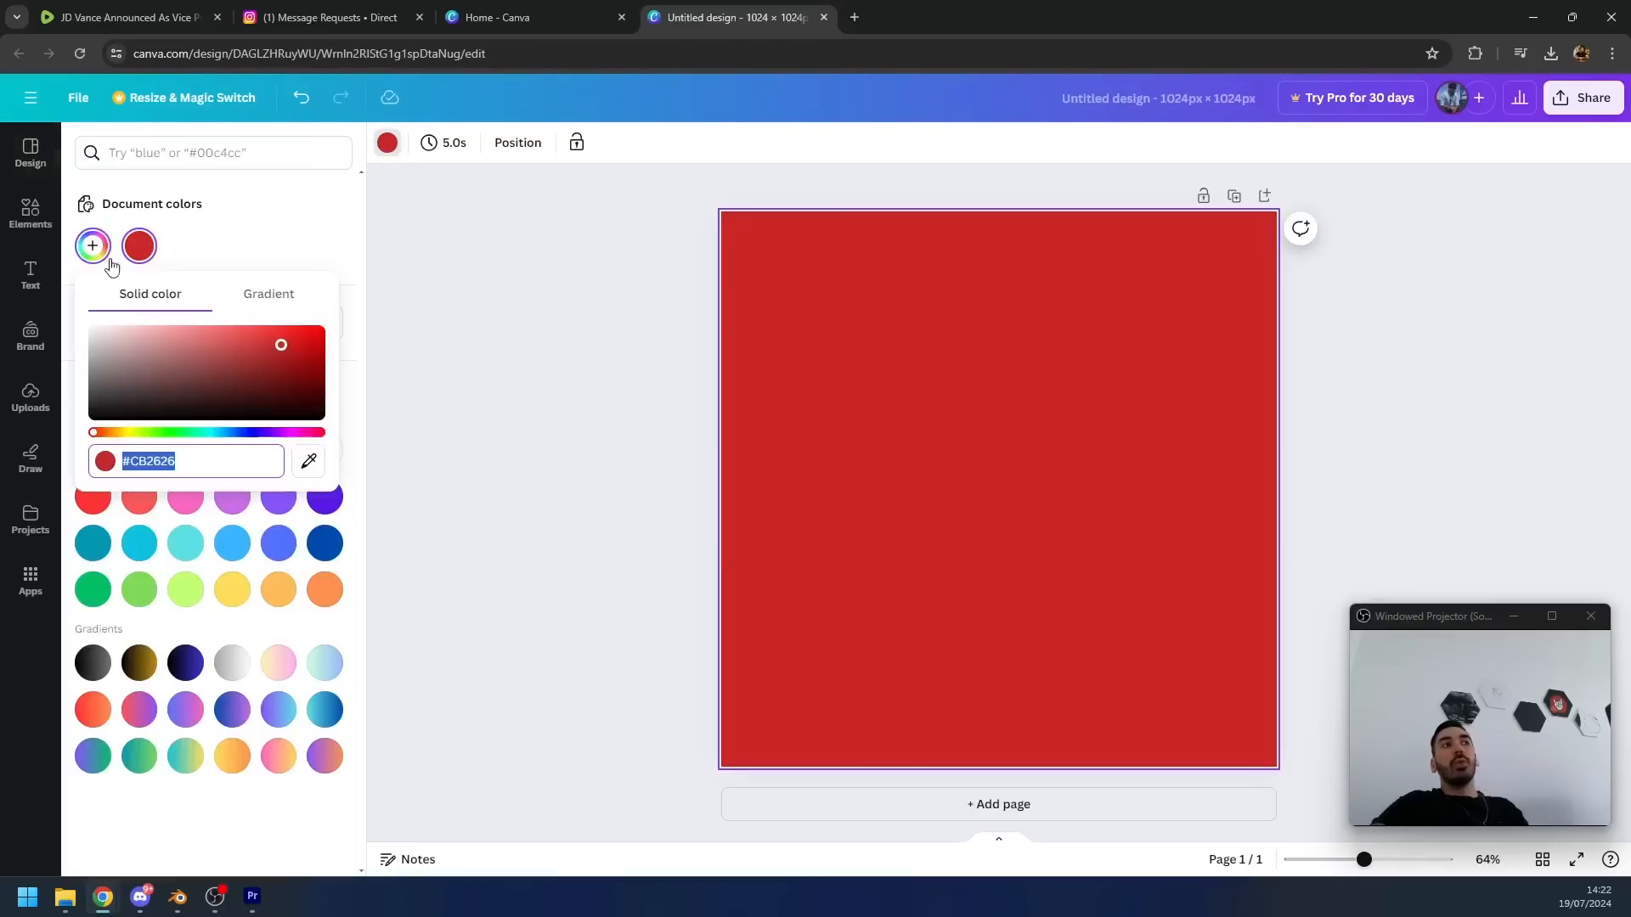
drag(292, 360, 58, 333)
click(458, 382)
- Add a text box reading KICKVISION in League Spartan and enlarge it to about 60% of the canvas width
click(31, 275)
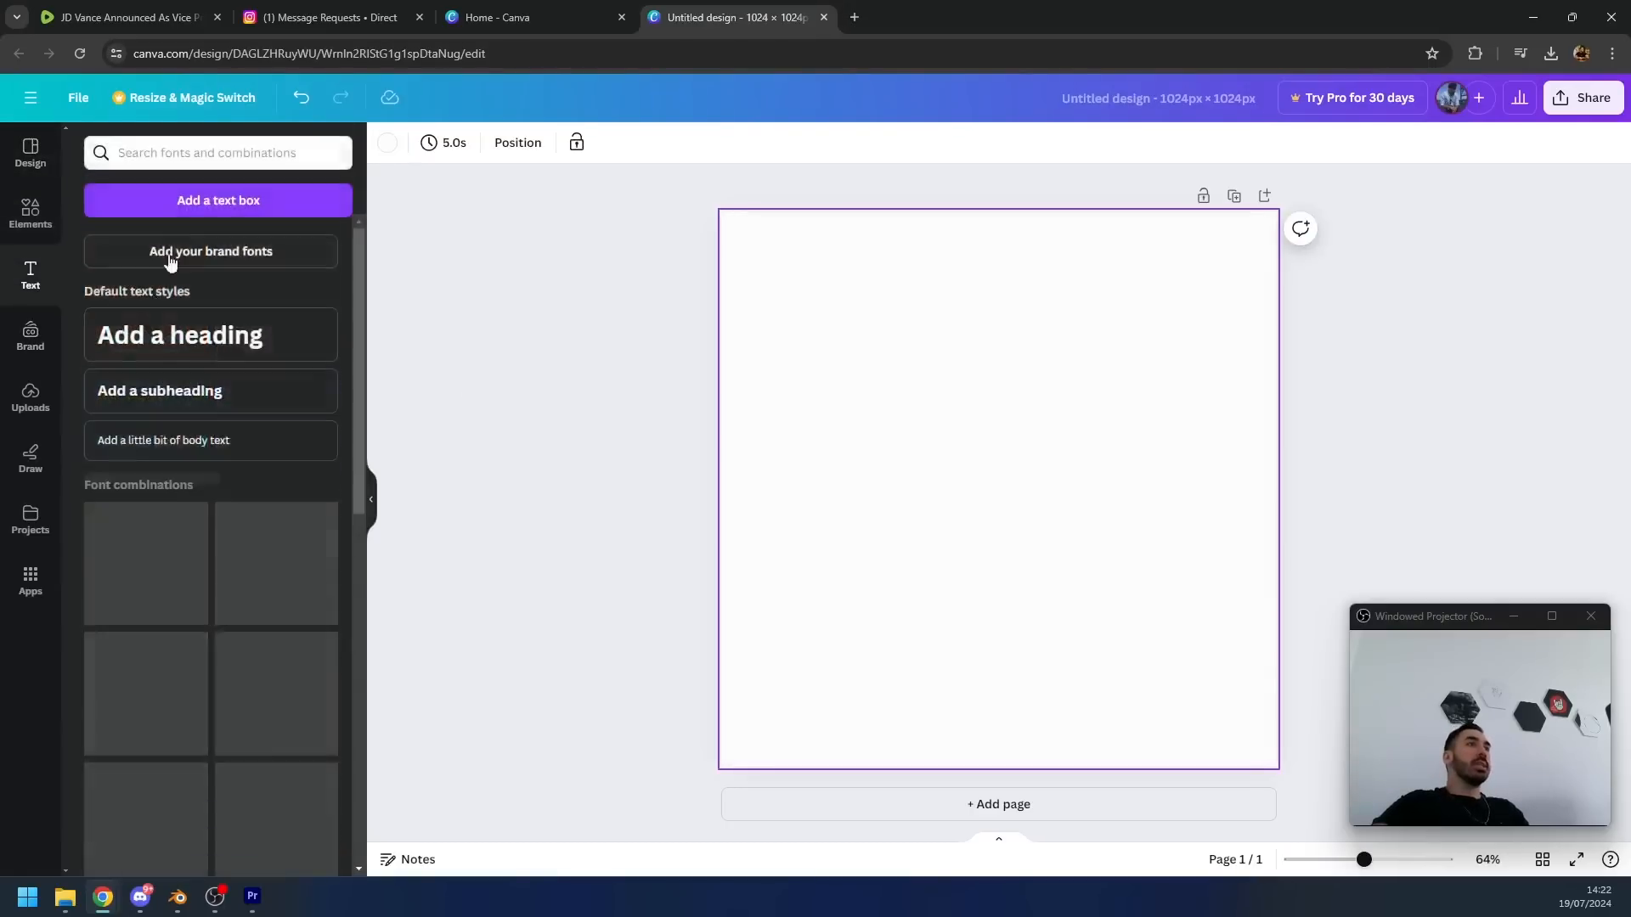
click(189, 202)
text(KICKV)
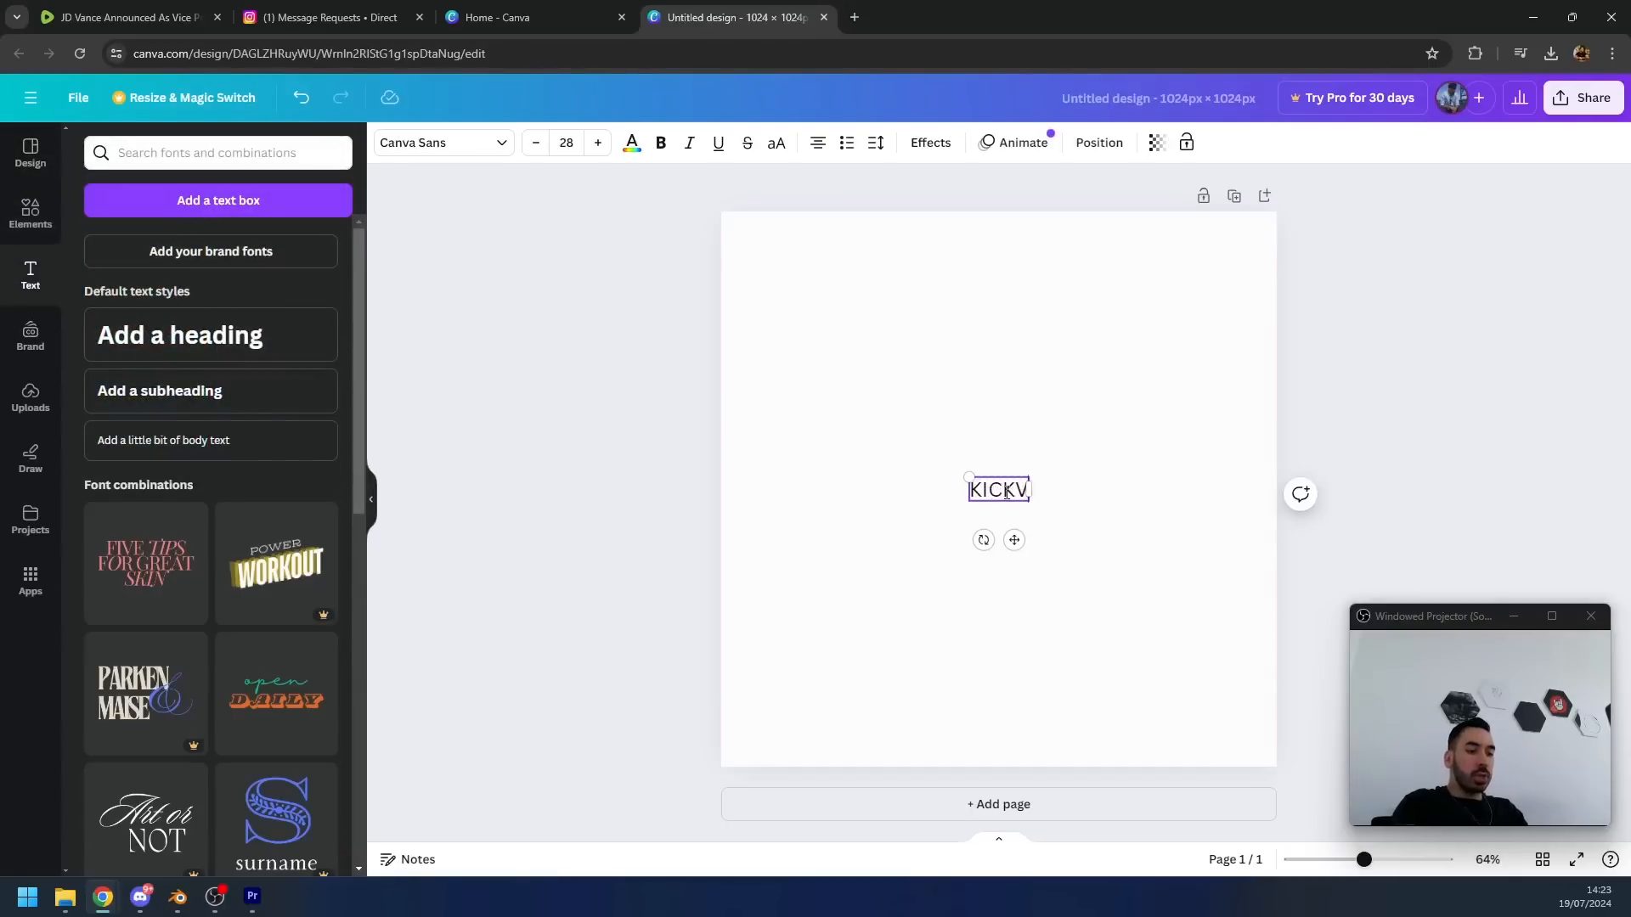
text(ISION)
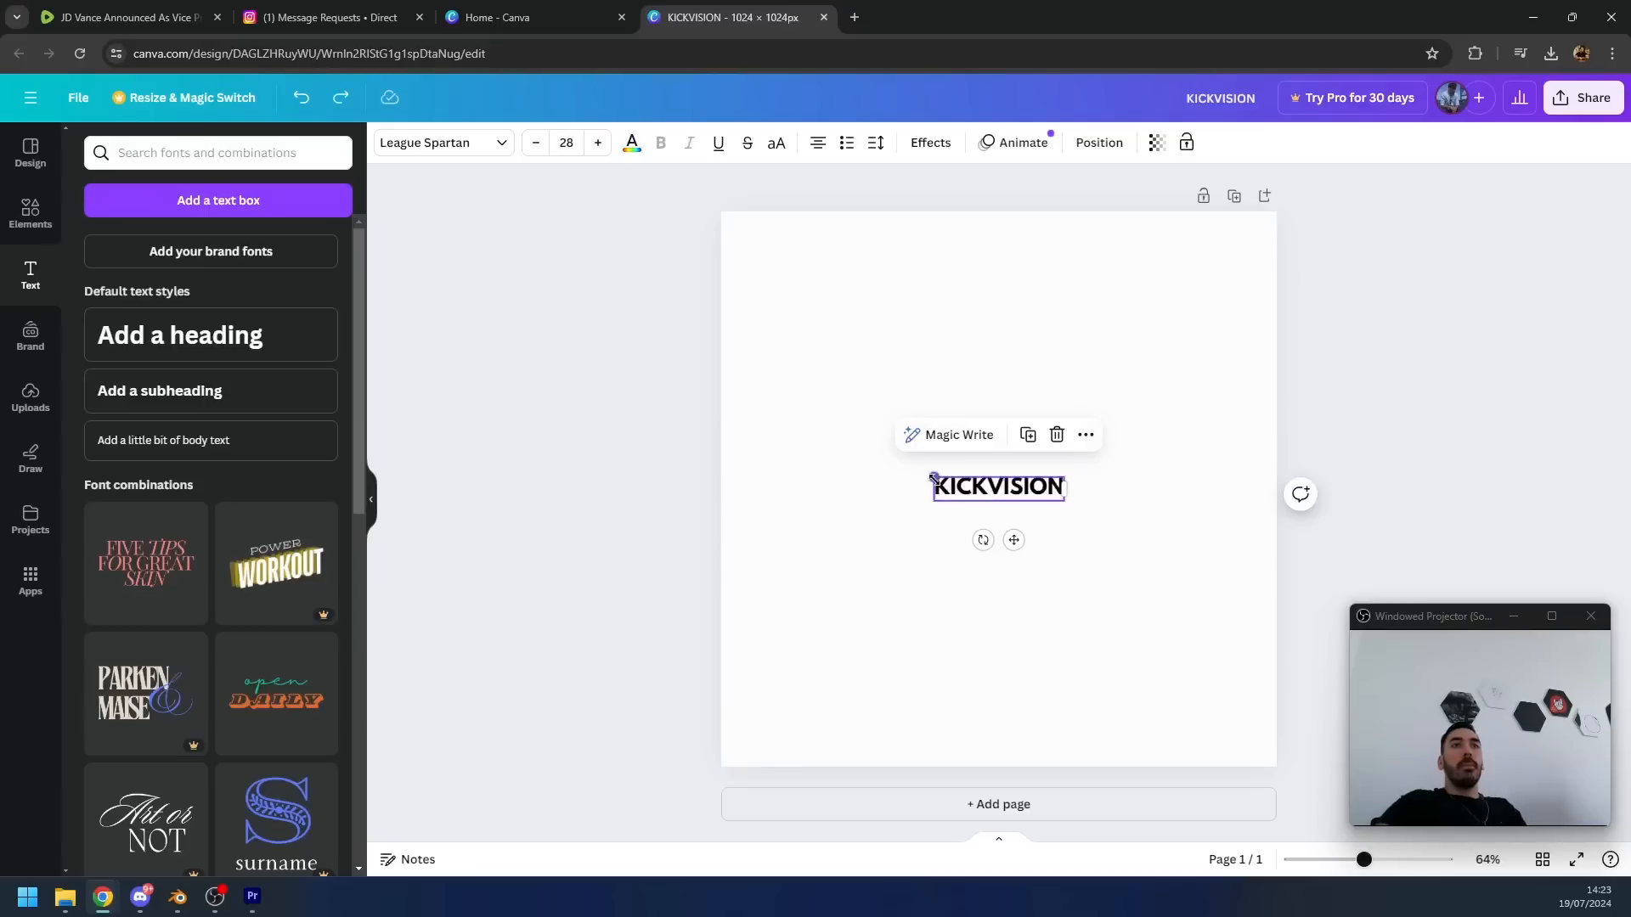
drag(930, 469, 828, 449)
click(579, 307)
- Open the download options for the KICKVISION design
click(78, 99)
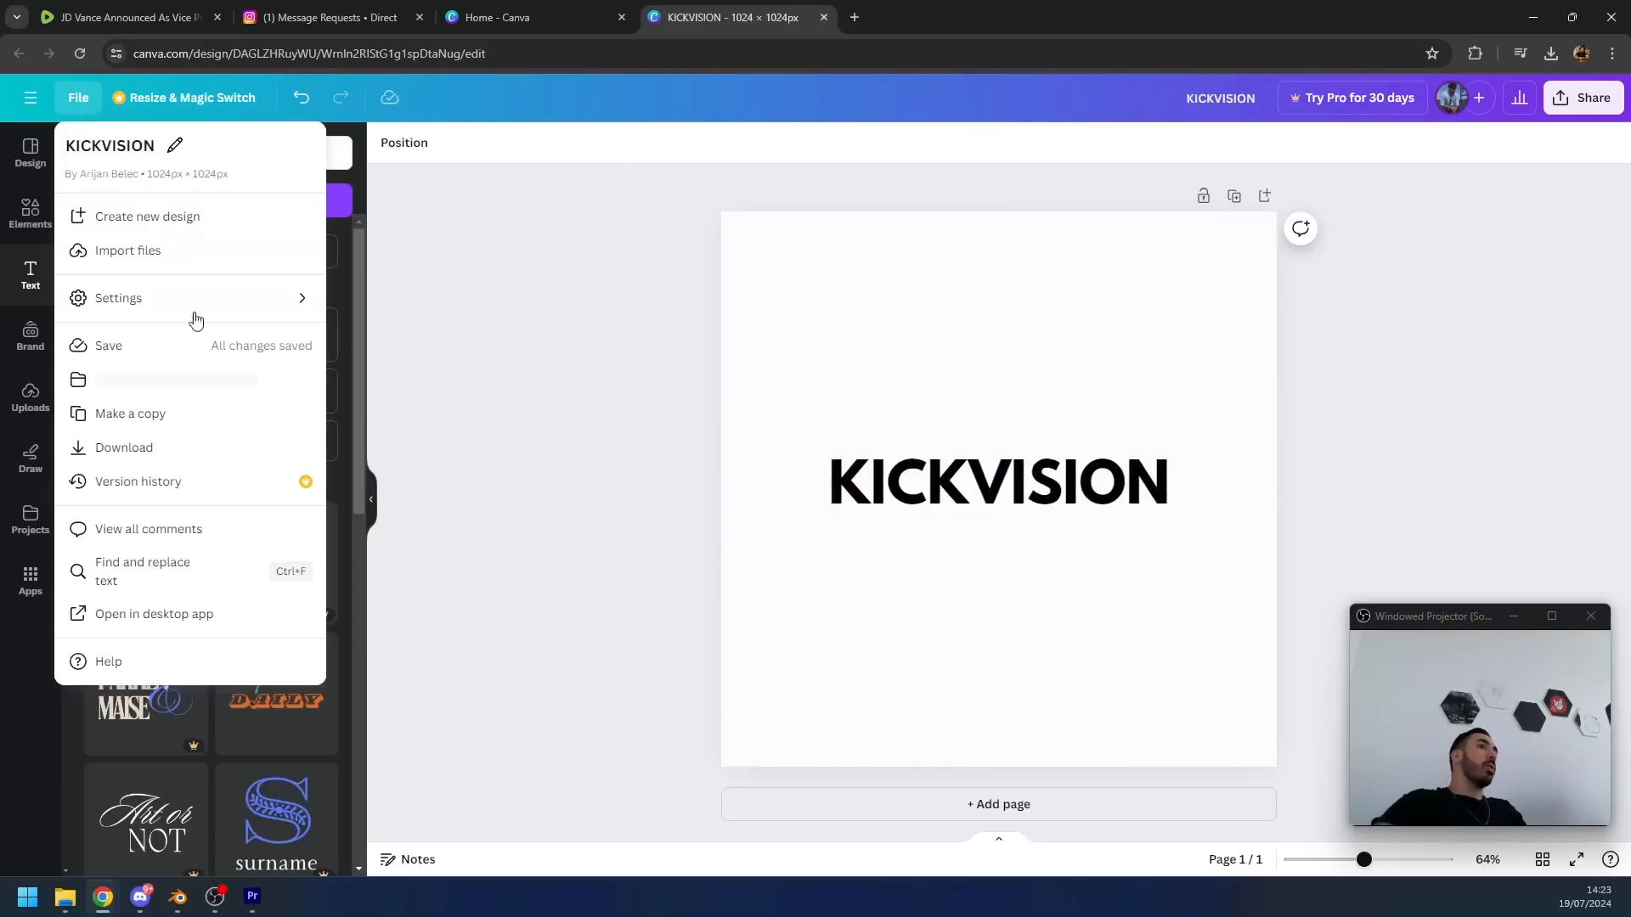
click(146, 444)
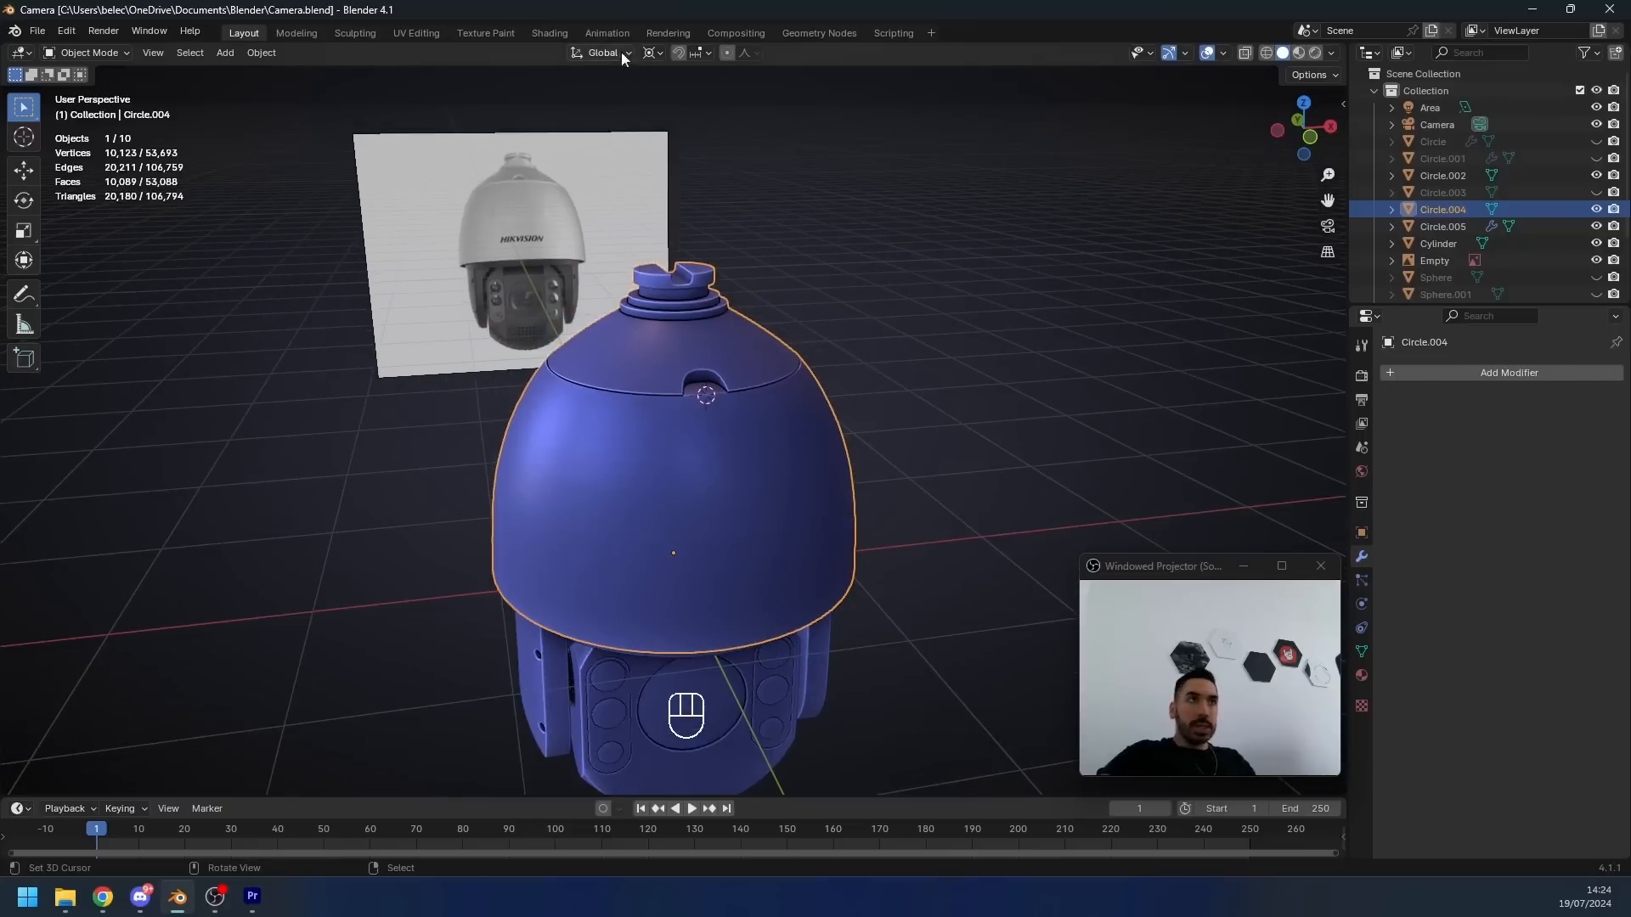
- In Blender's Shading workspace, create a new material for the dome cover and display the viewport in Material Preview
click(549, 32)
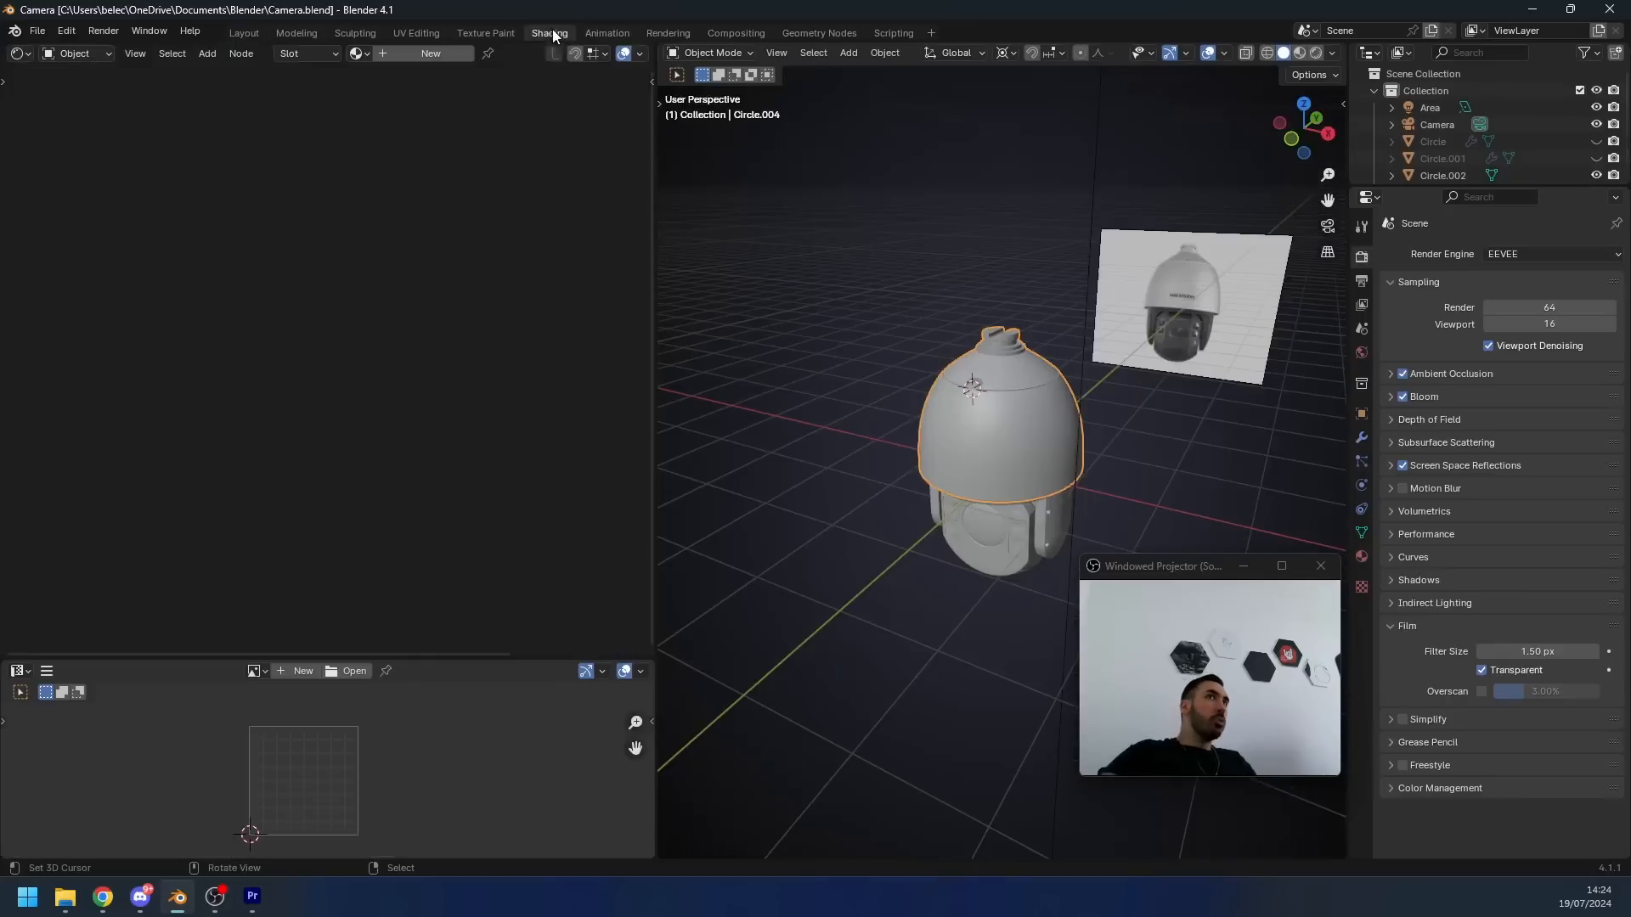
click(429, 54)
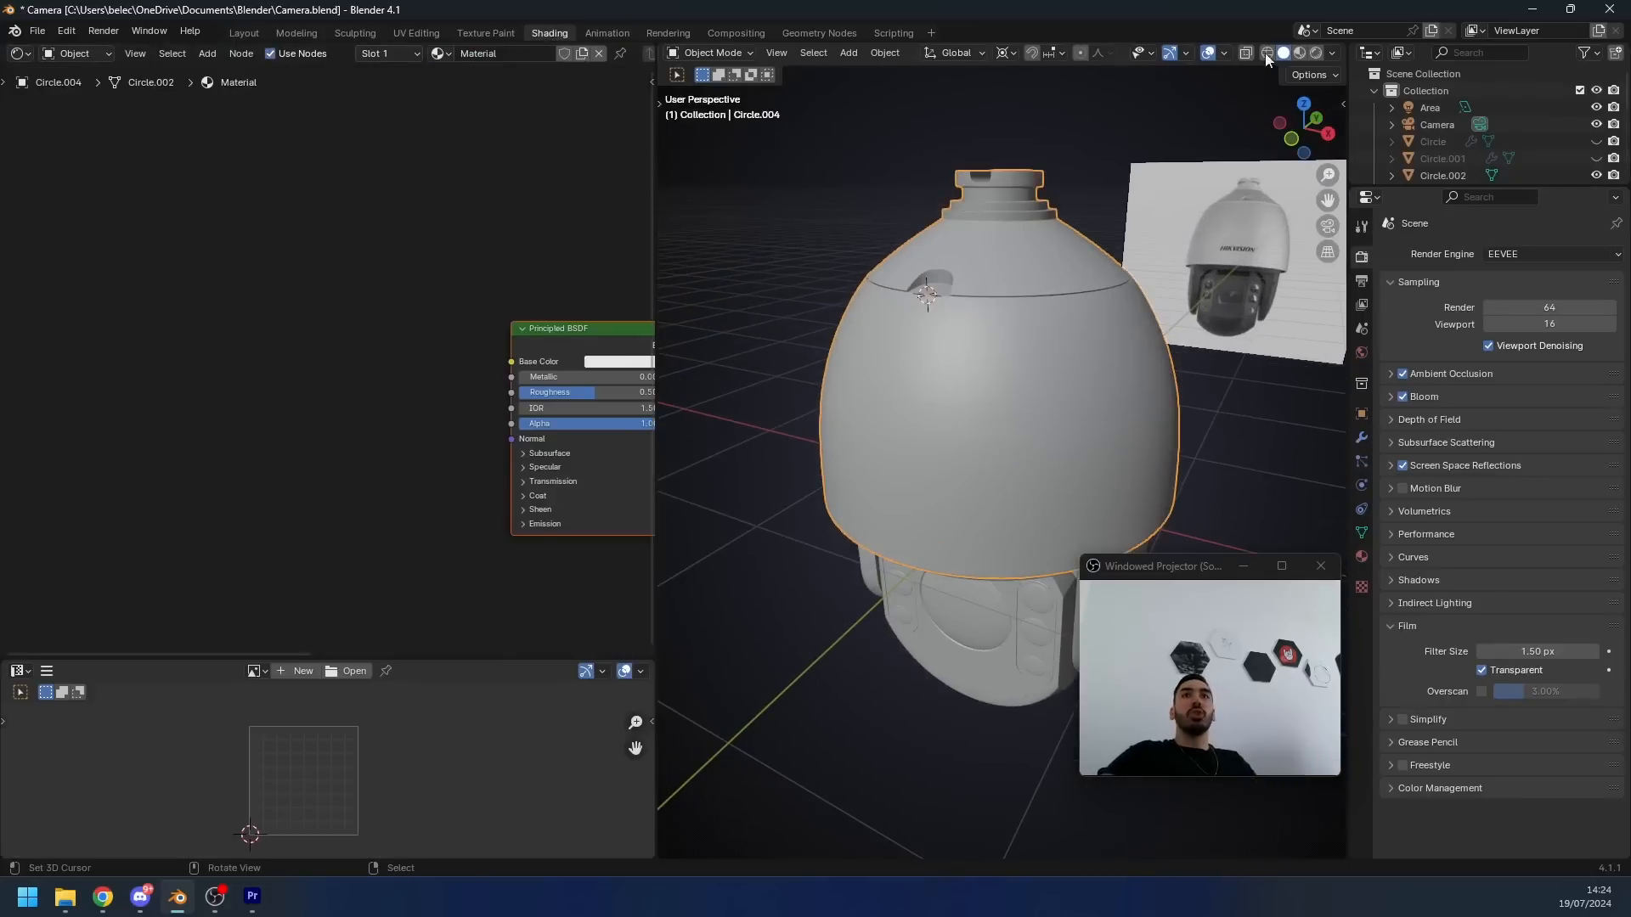
click(1300, 54)
middle_drag(801, 366, 888, 350)
middle_drag(328, 384, 204, 417)
click(379, 356)
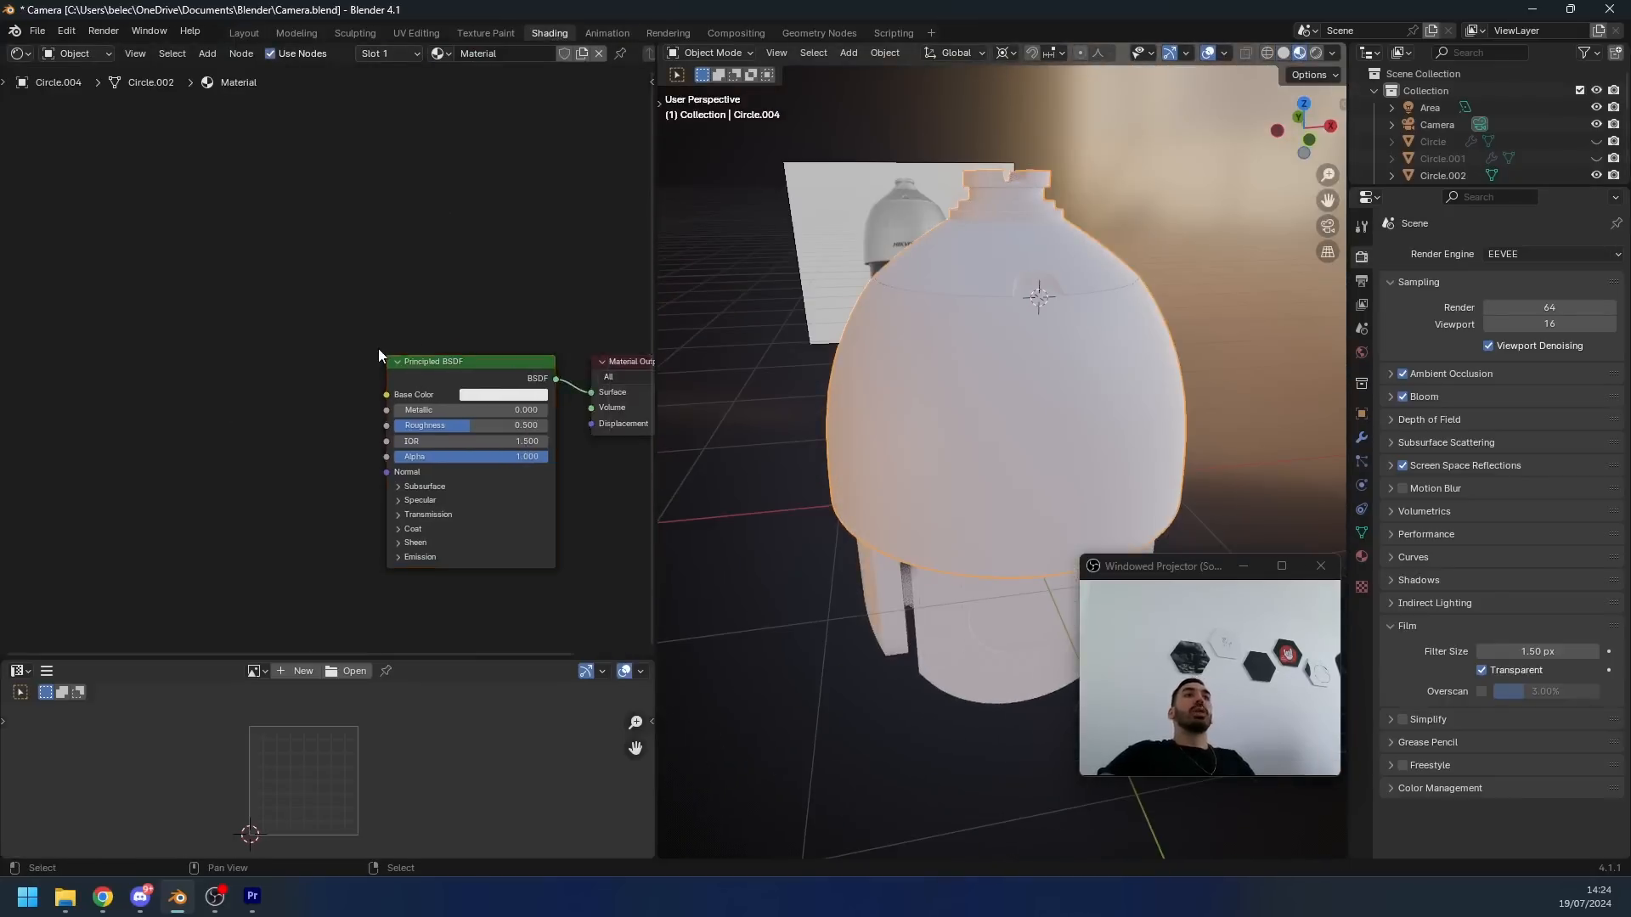
- Add an Image Texture node with KICKVISION.png and connect its Color to the Principled BSDF's Base Color
middle_drag(379, 349, 389, 350)
key(shift+a)
text(im)
click(388, 396)
click(238, 406)
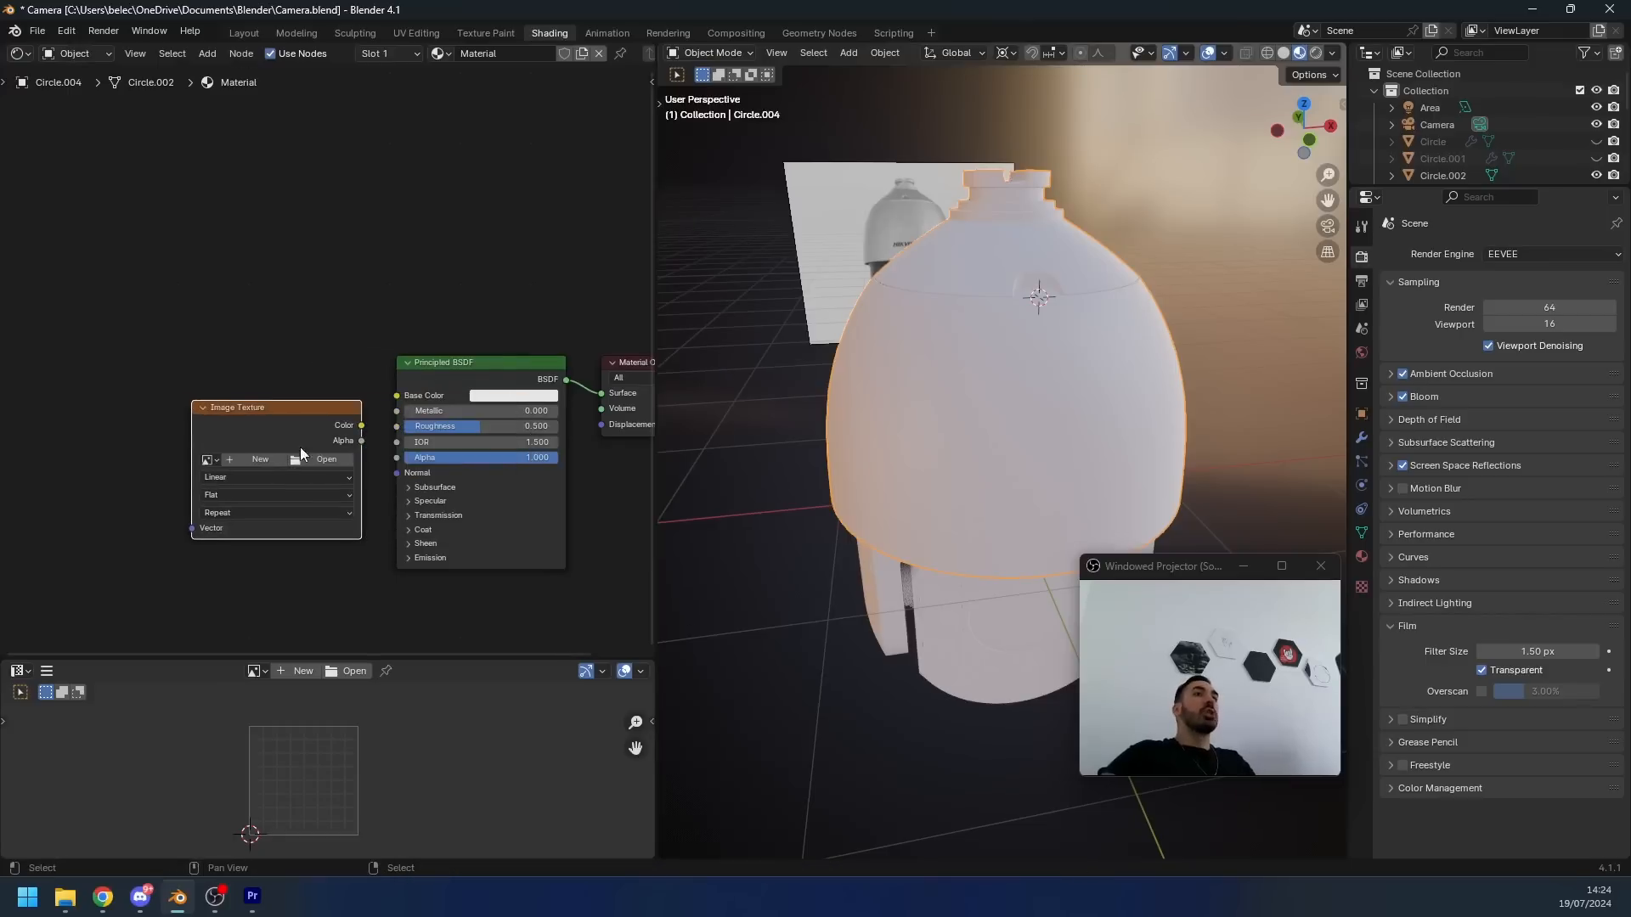
click(324, 461)
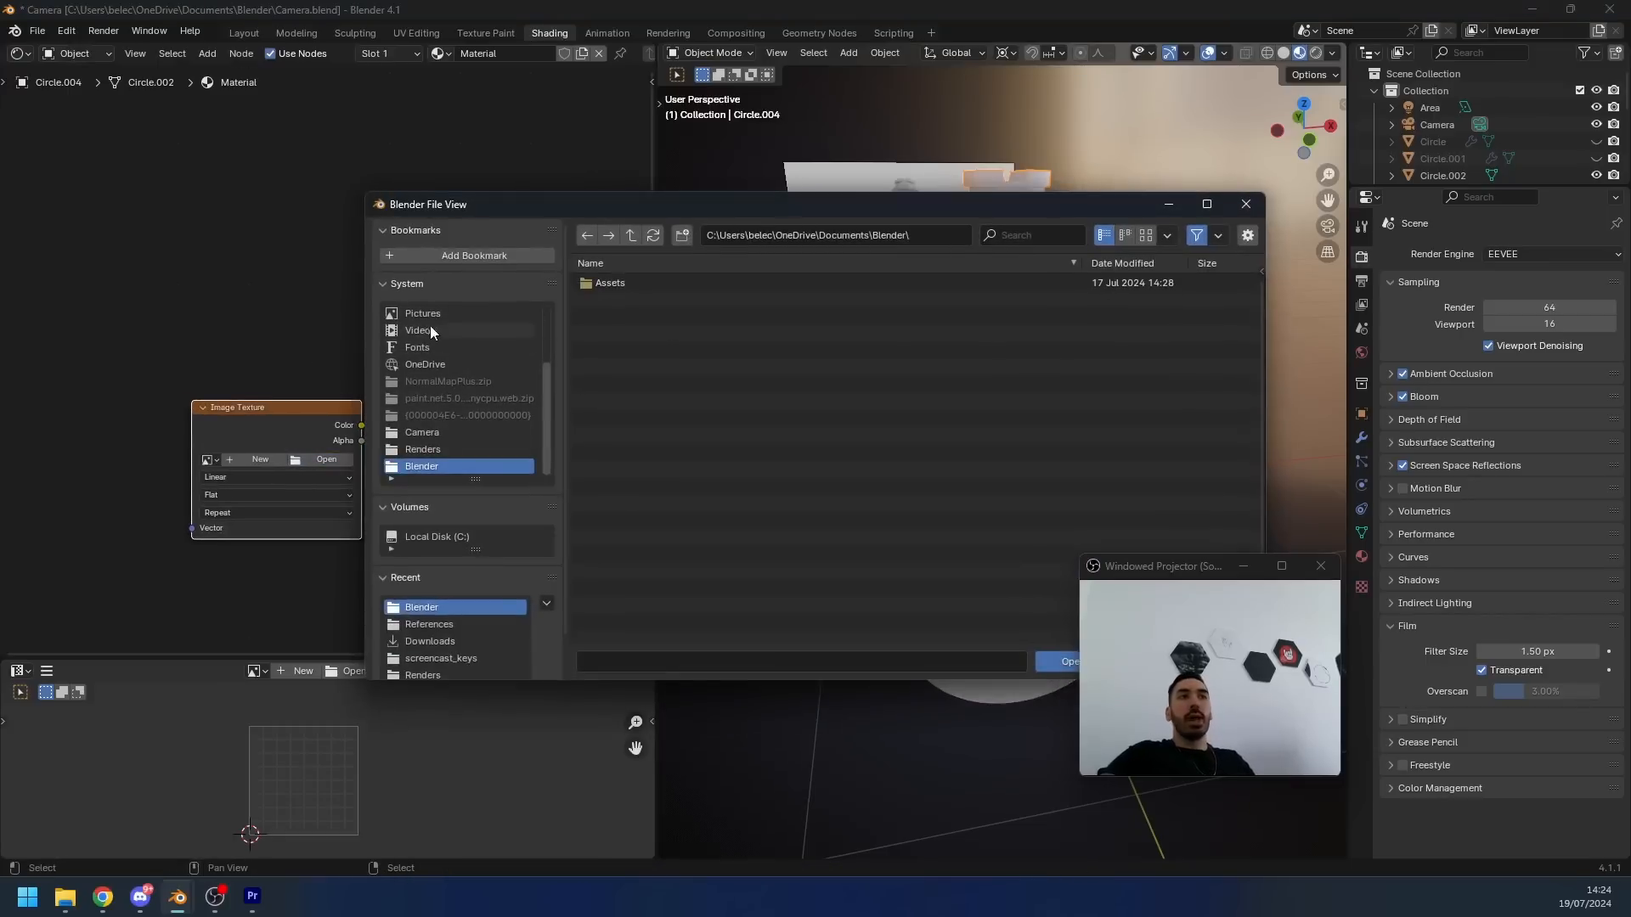
drag(361, 425, 396, 396)
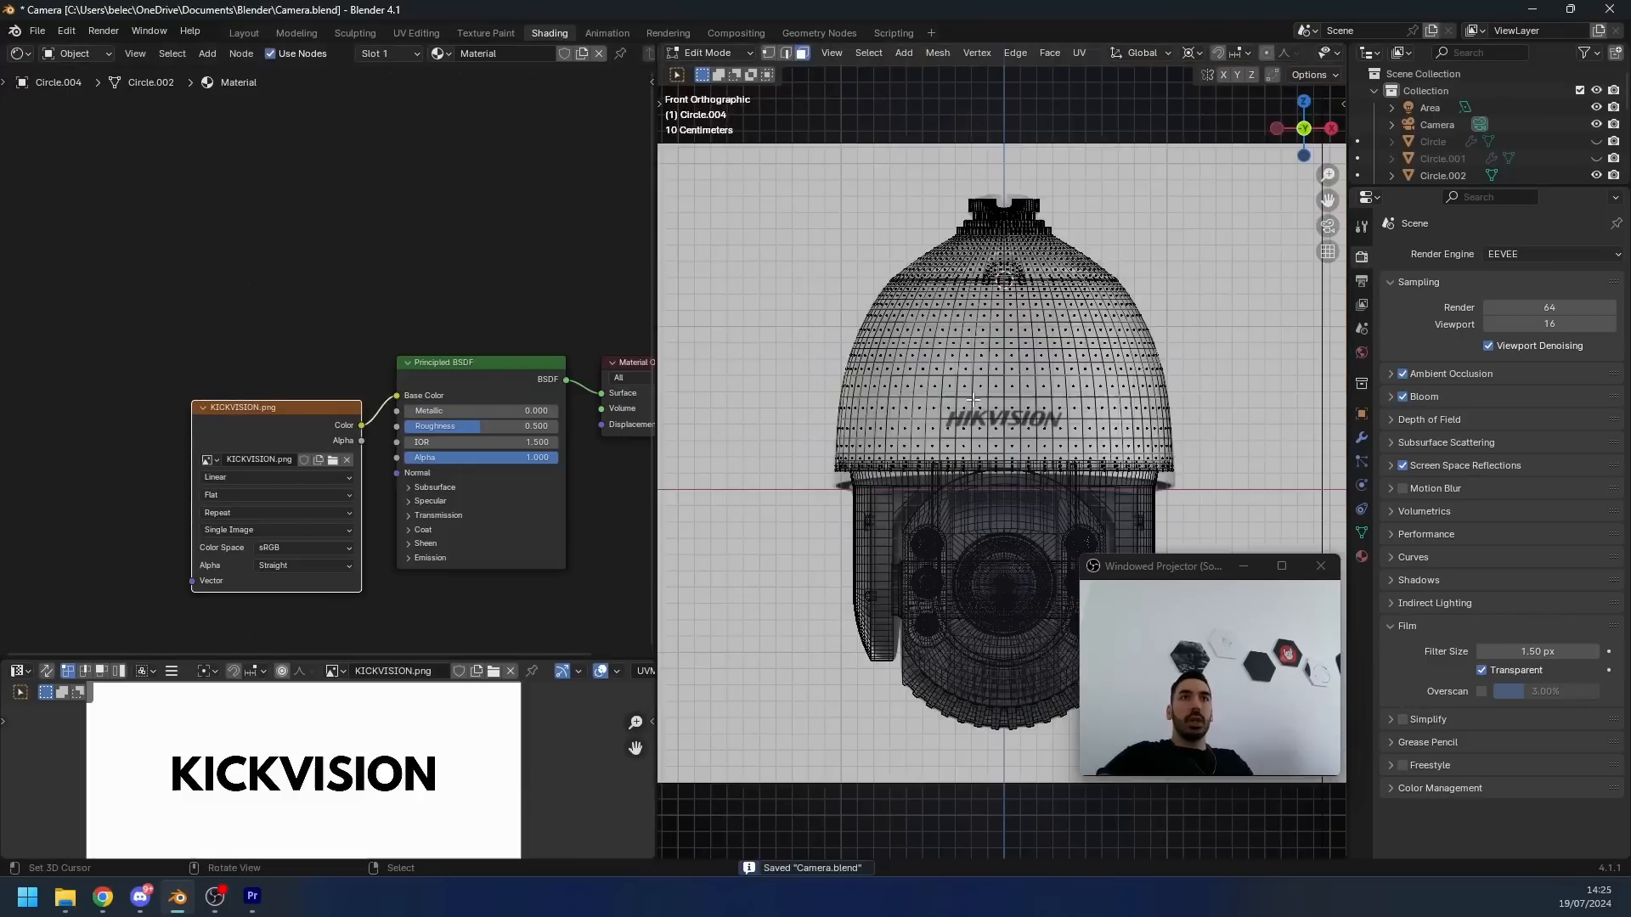
- Select the rectangular block of faces covering the reference logo on the dome's front and unwrap them
key(alt+z)
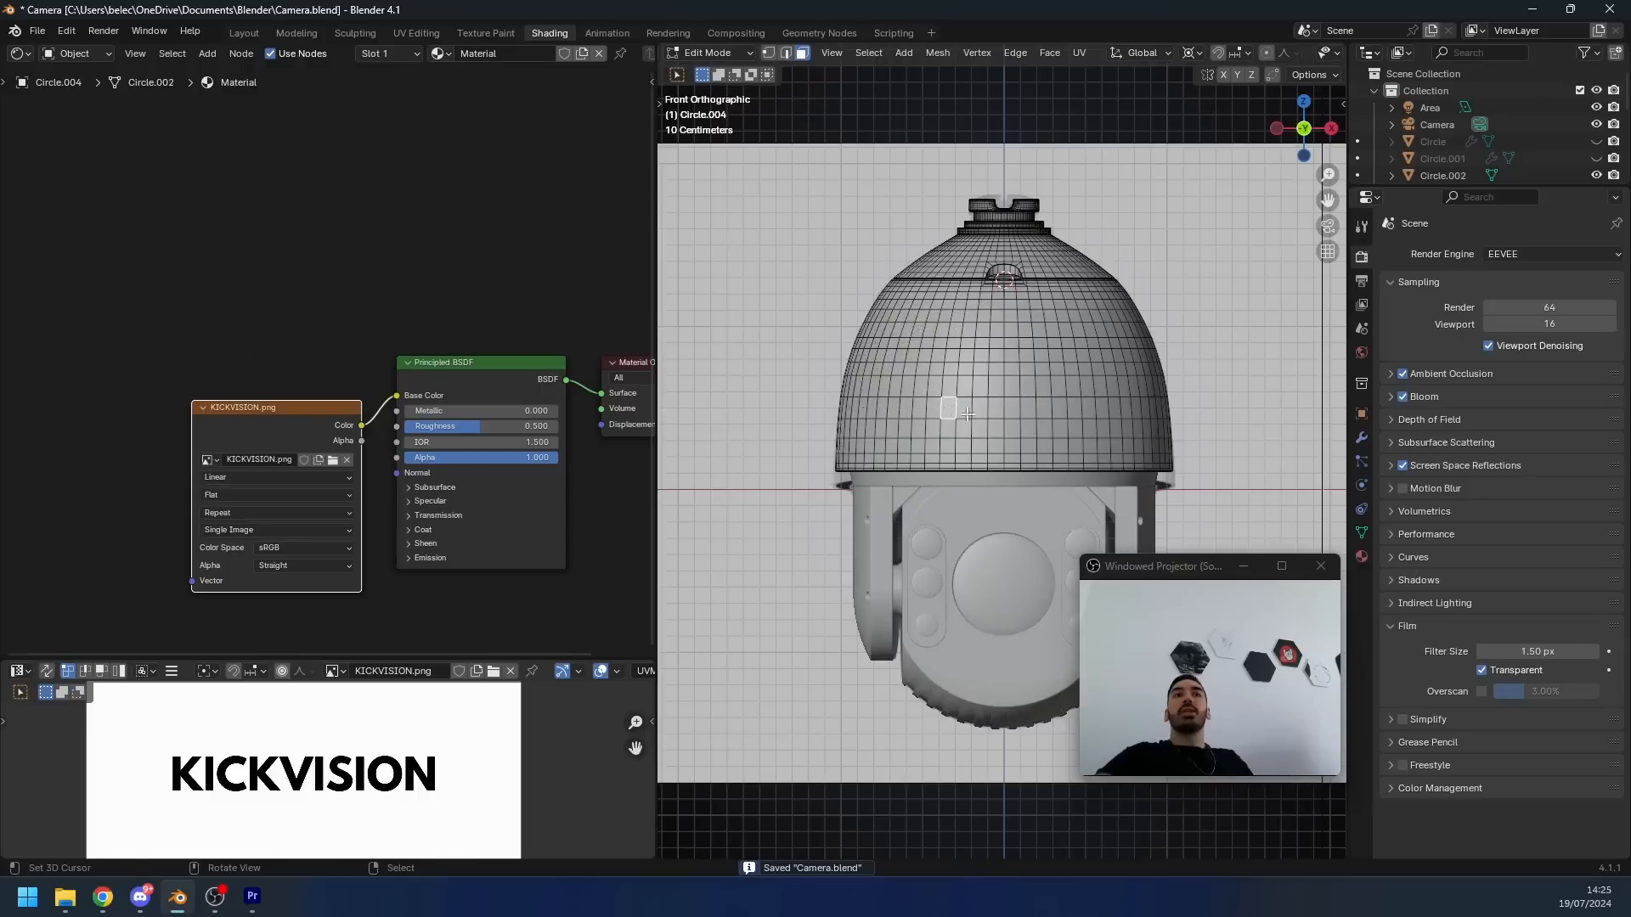
ctrl+click(1053, 430)
key(alt+z)
key(alt+z)
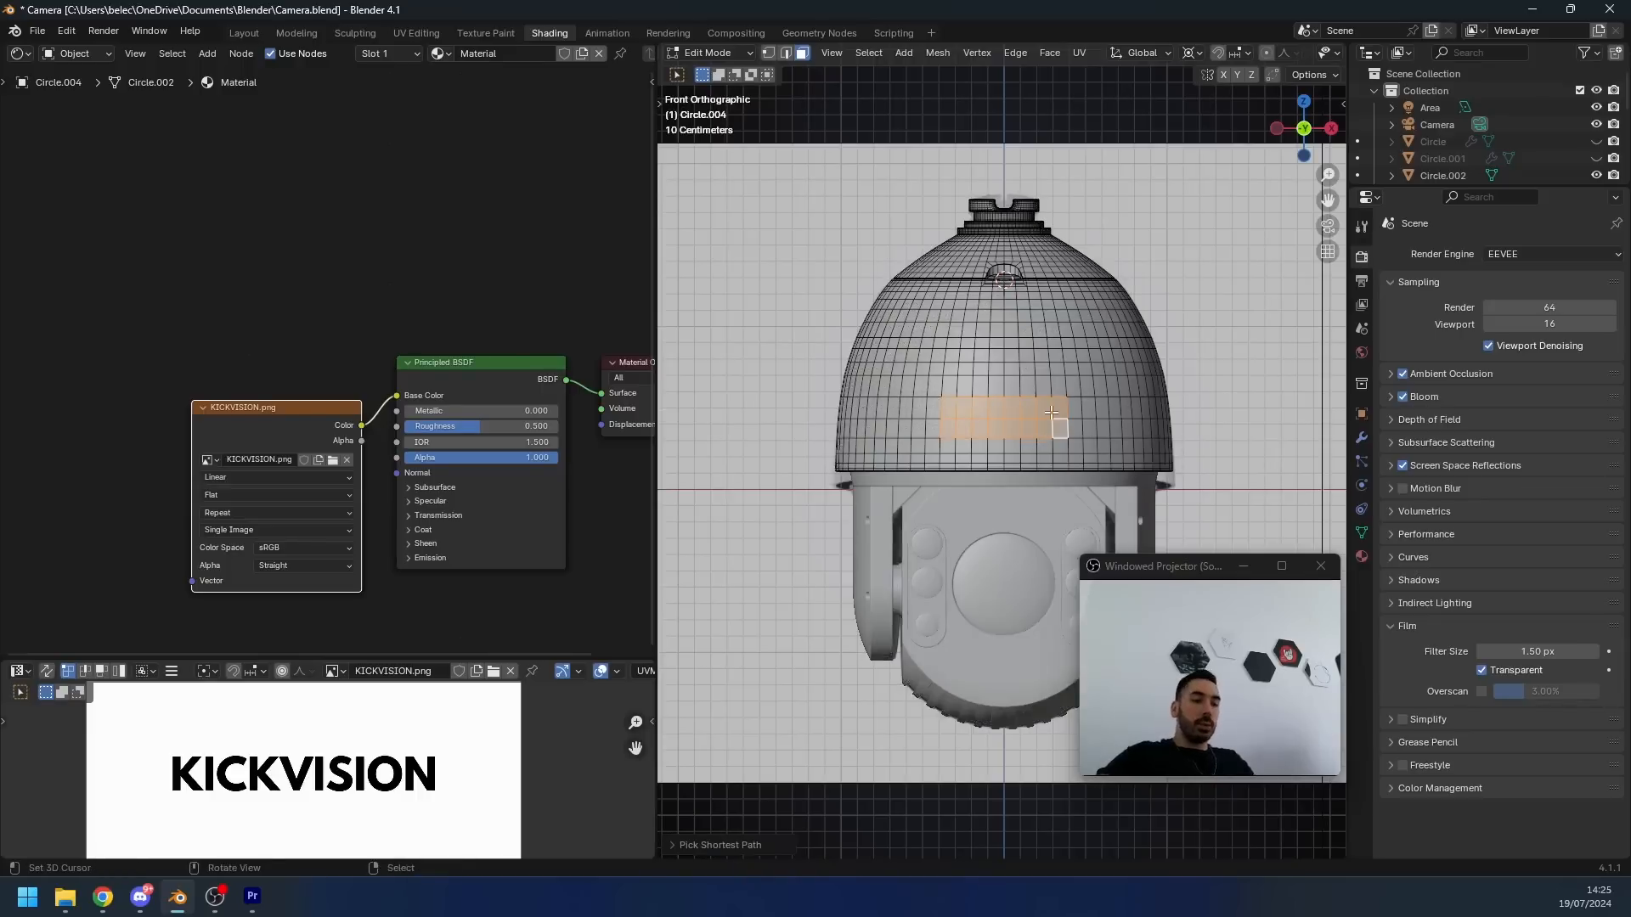
key(u)
click(1055, 415)
scroll(285, 643, down, 1)
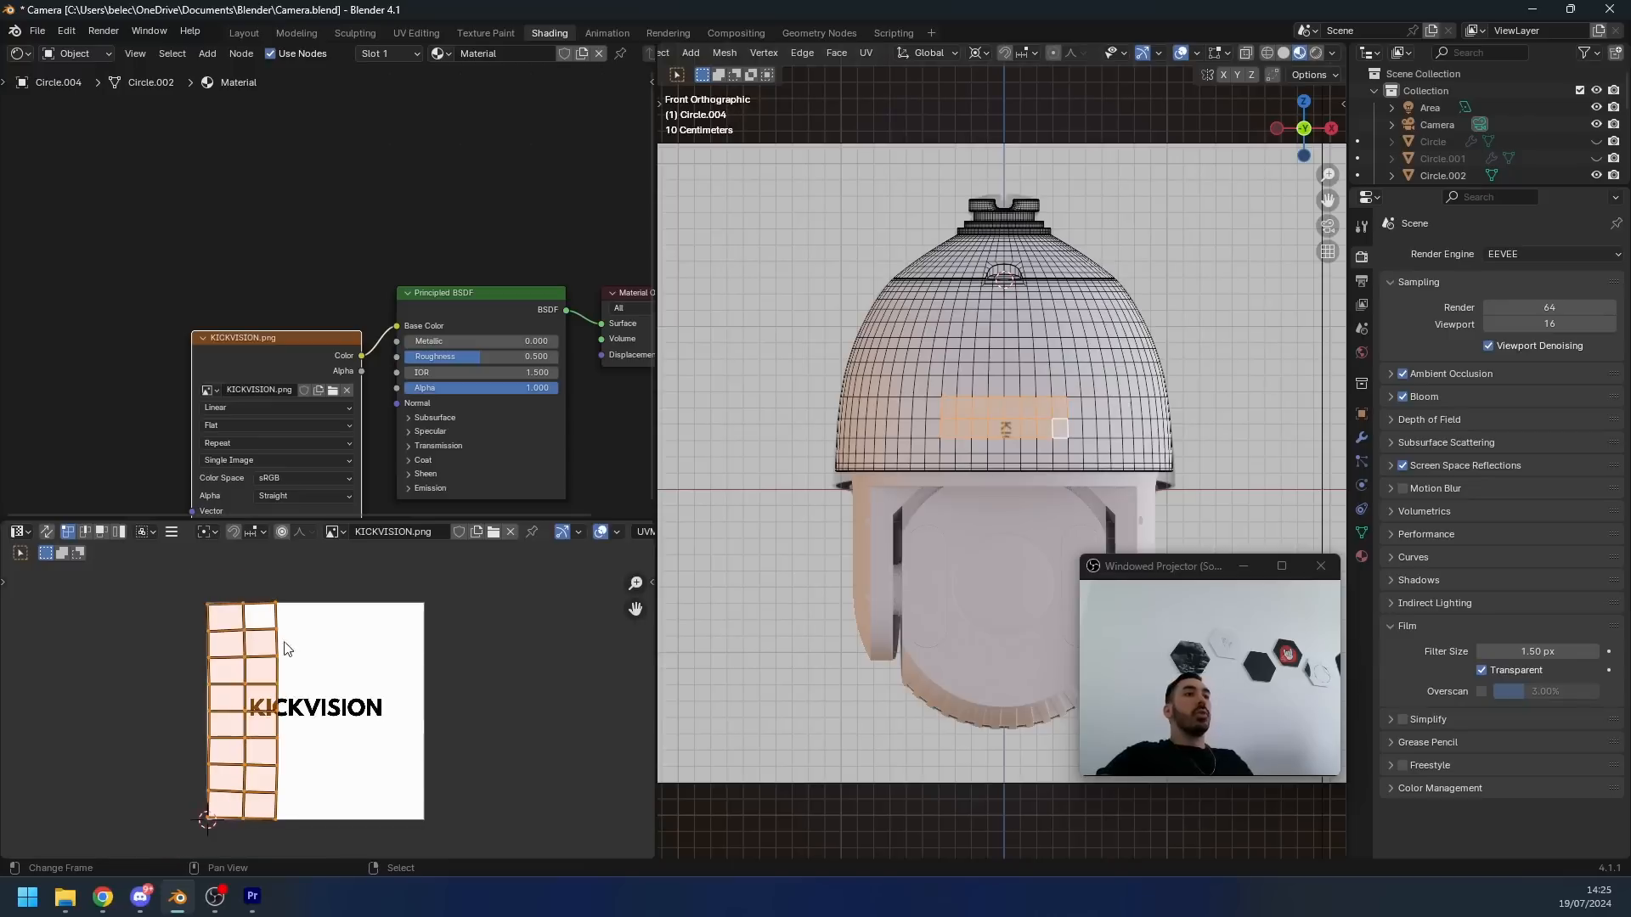
- Rotate the unwrapped UV faces by 90° and move them over the KICKVISION lettering in the image
text(r)
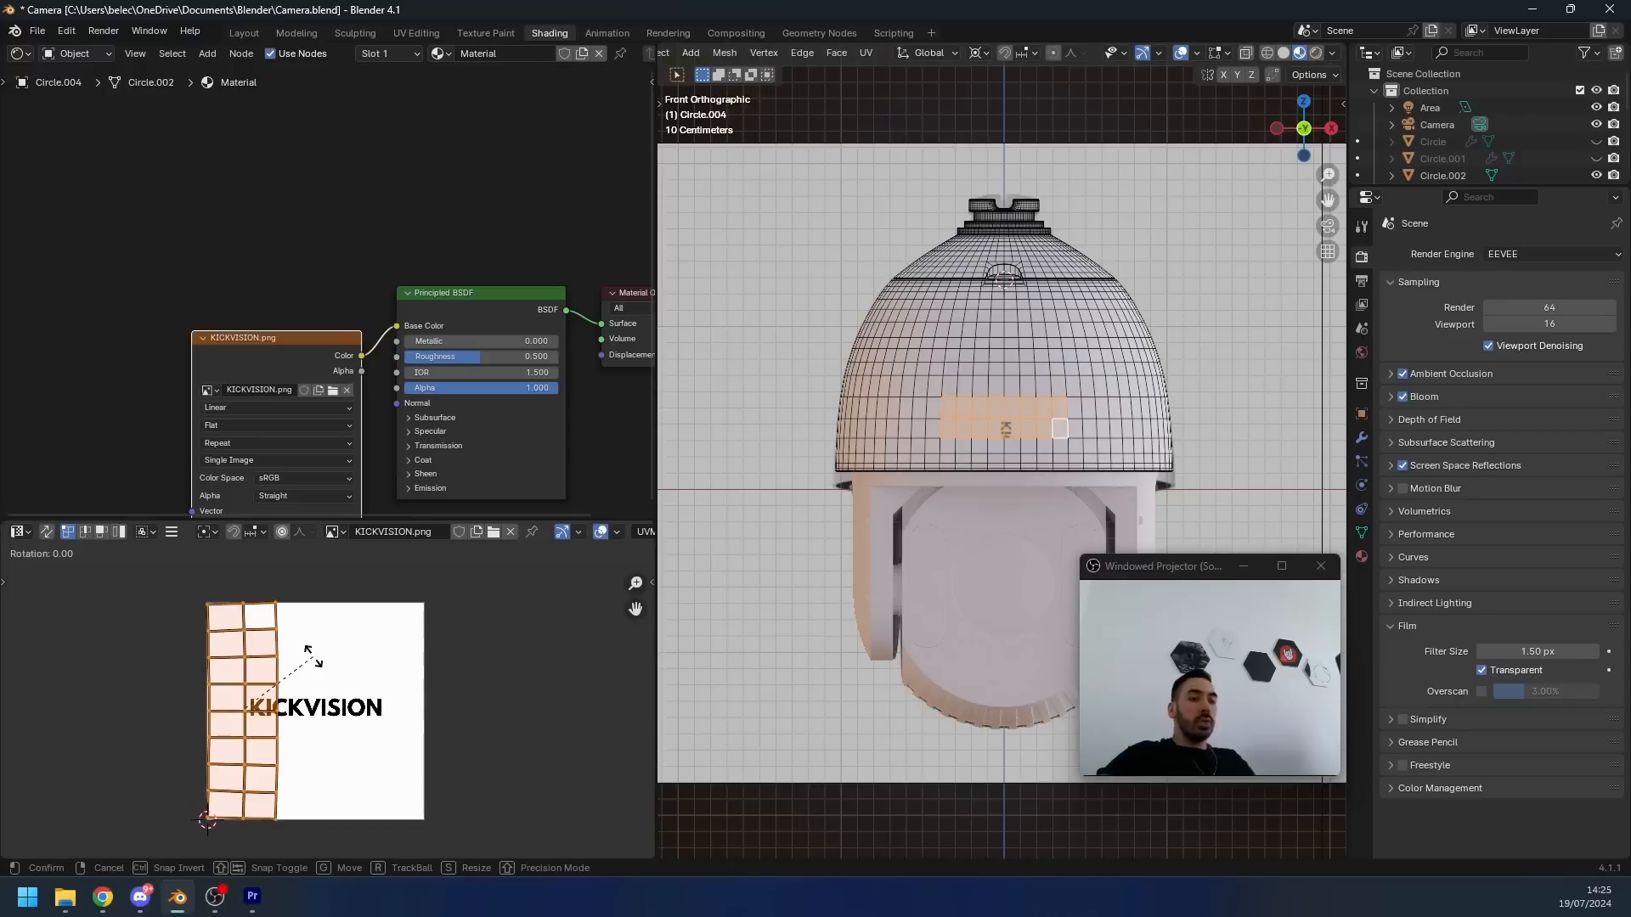
text(90)
key(Return)
key(g)
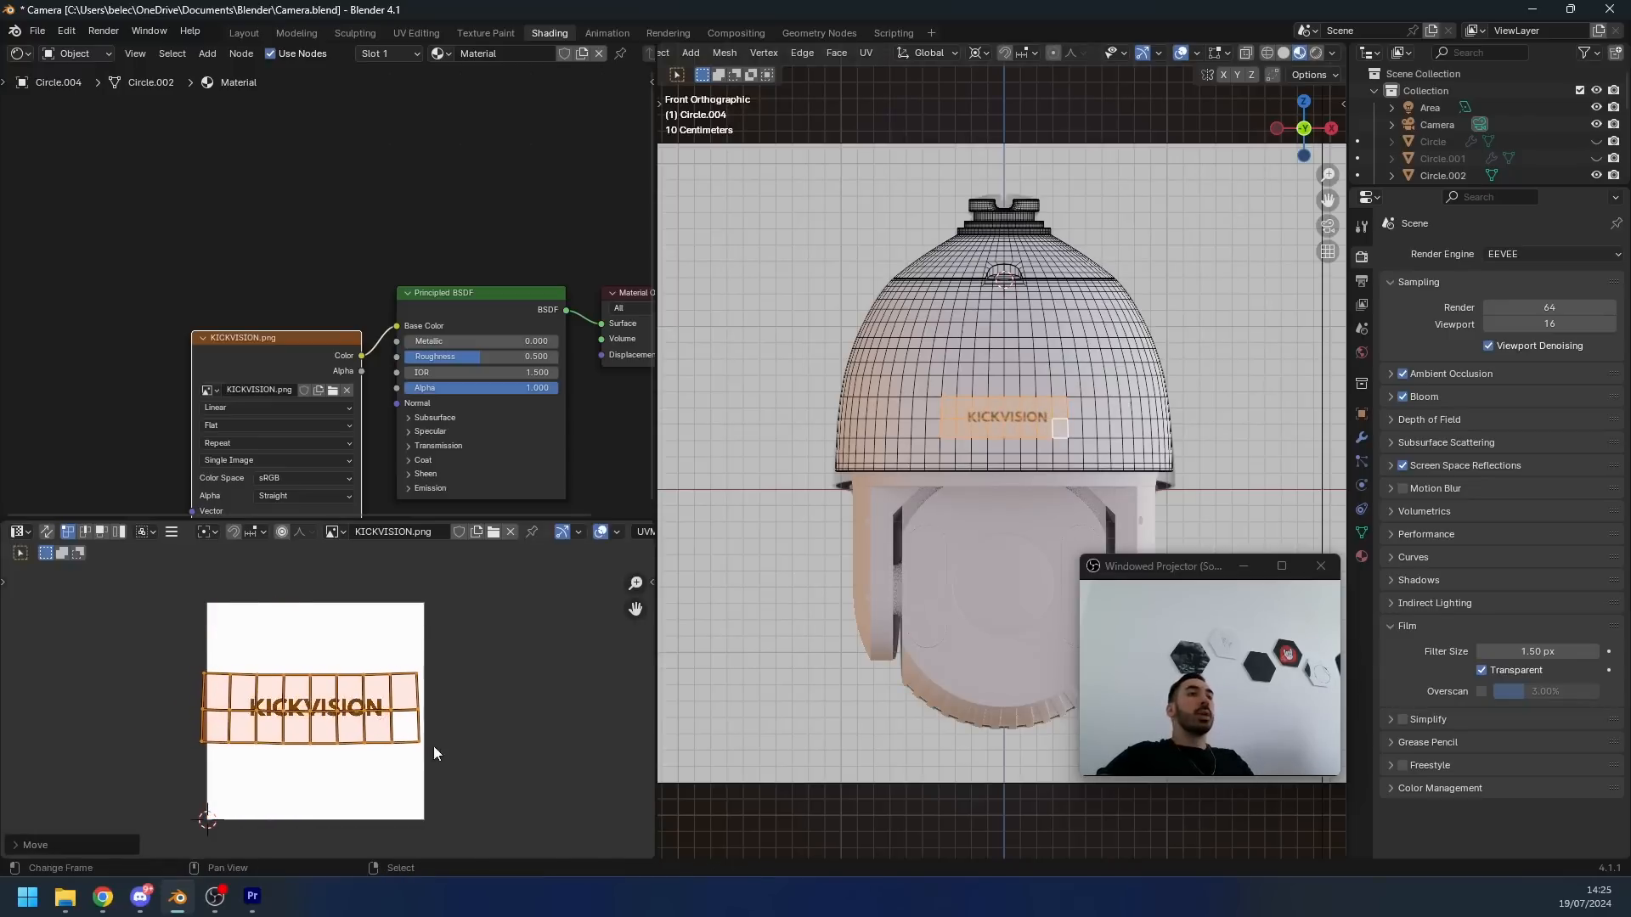
click(411, 727)
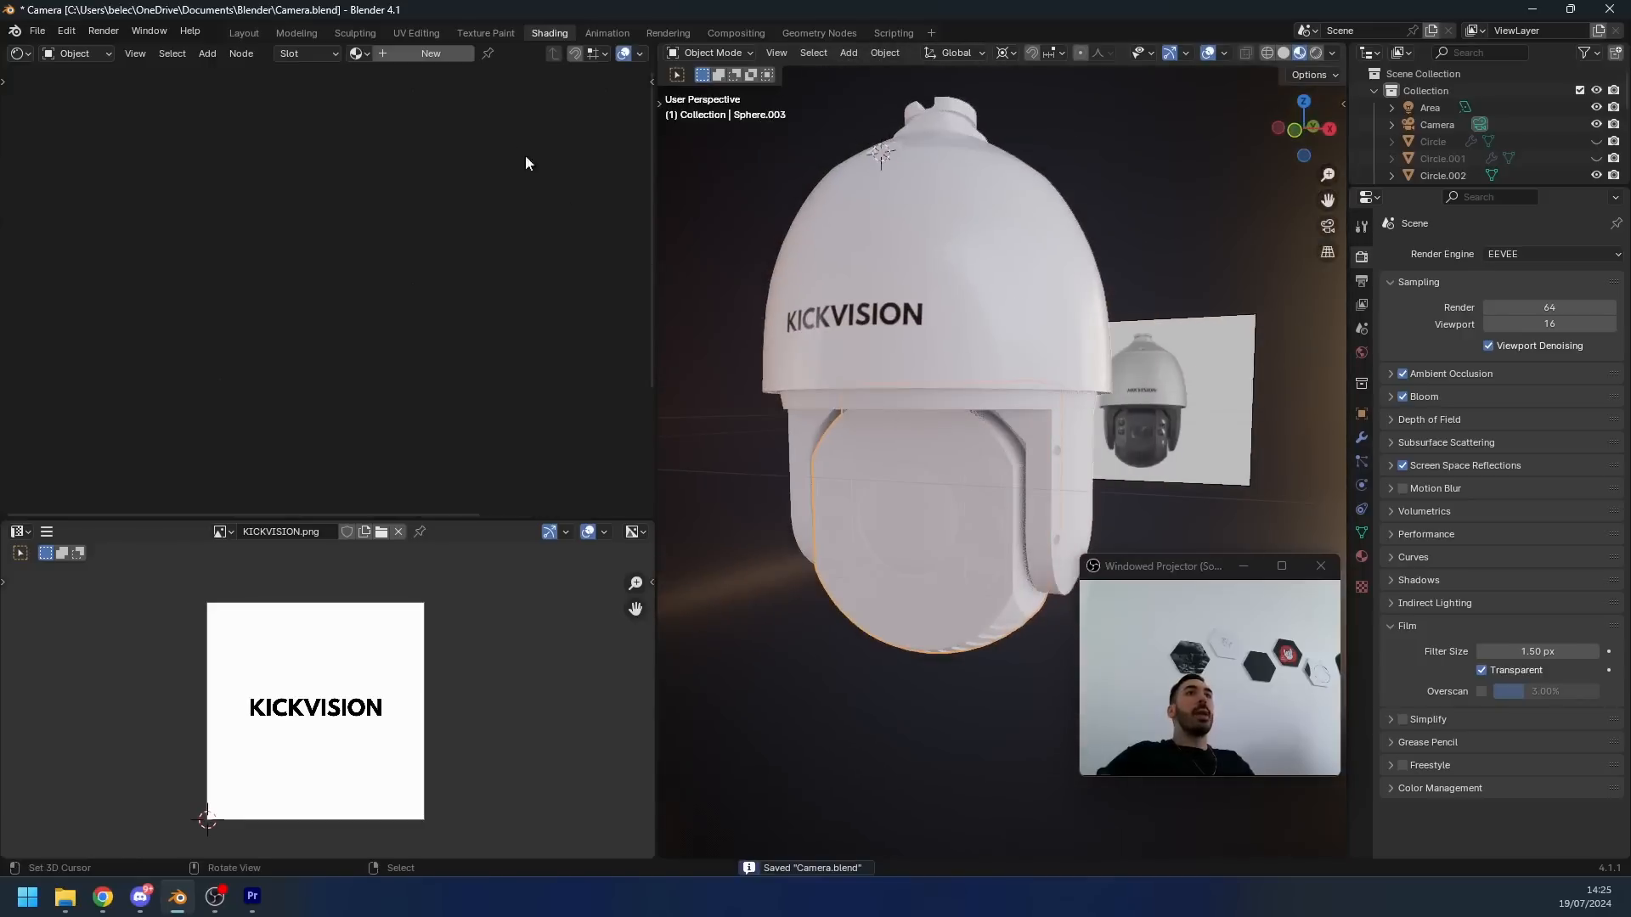
- Create a new material for the camera ball and connect a Noise Texture's Color to a new Color Ramp's Fac
click(430, 54)
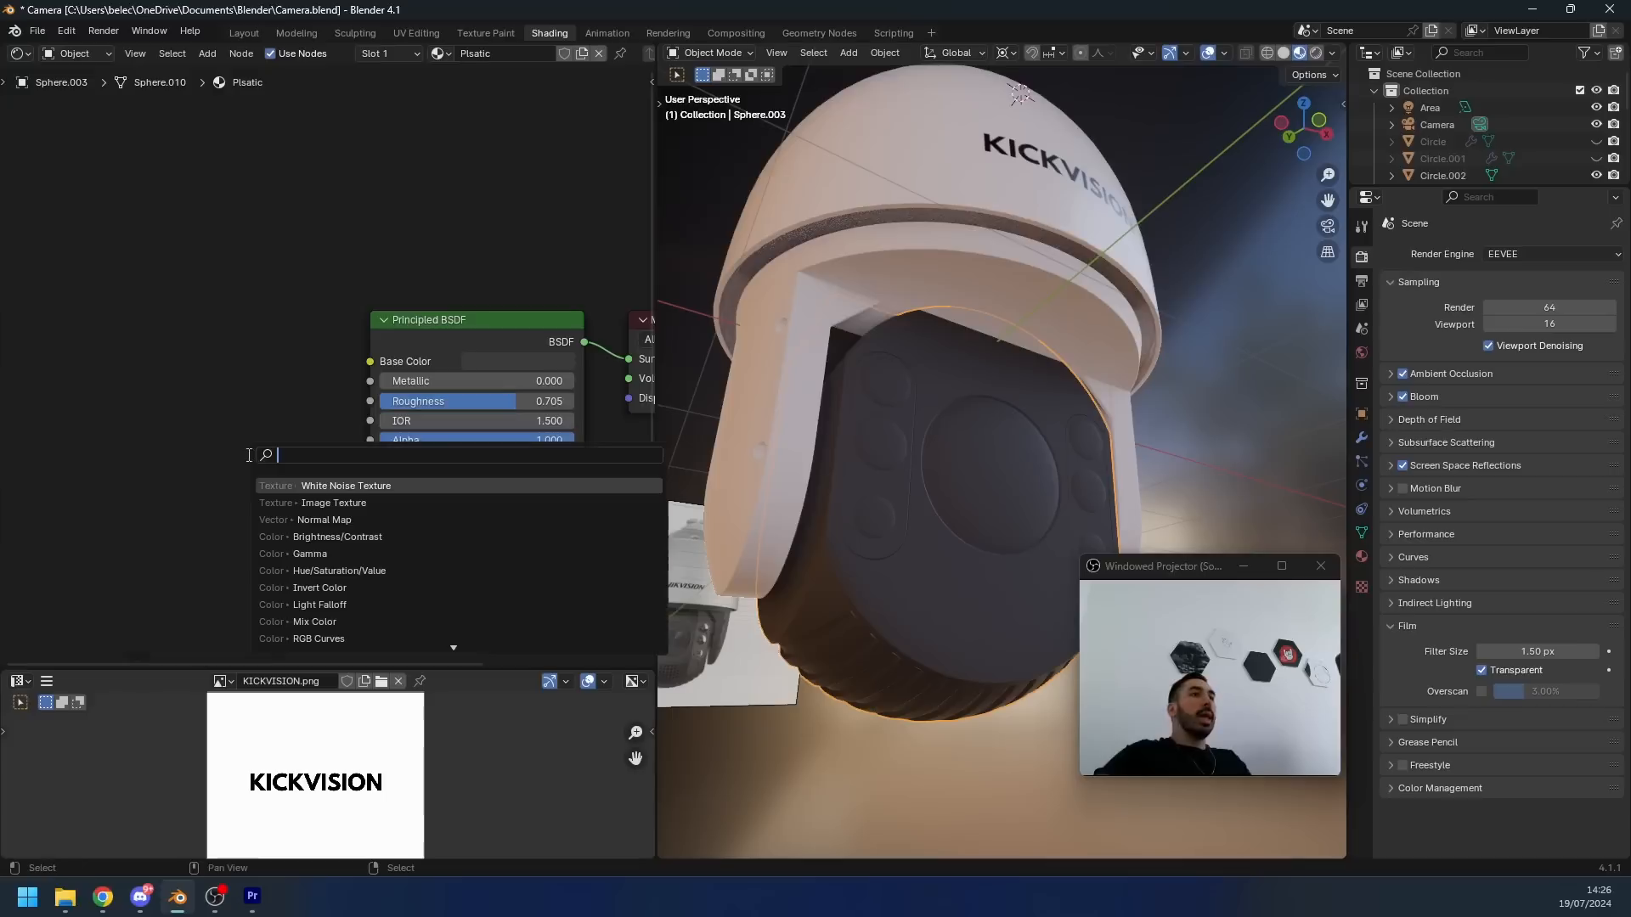
text(nose)
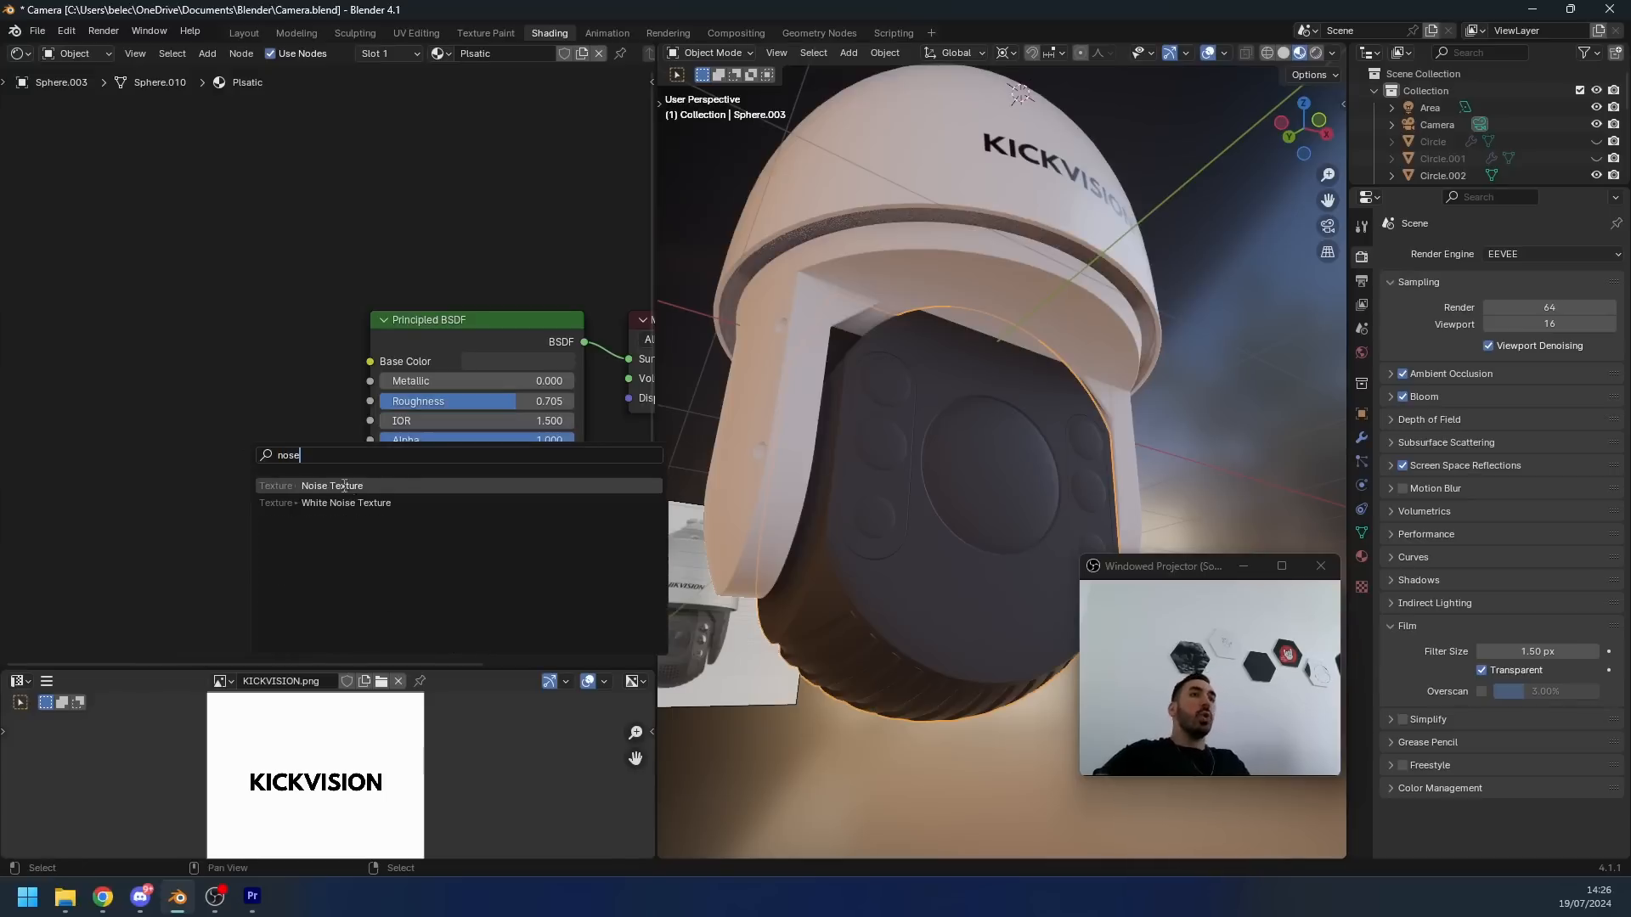
click(372, 487)
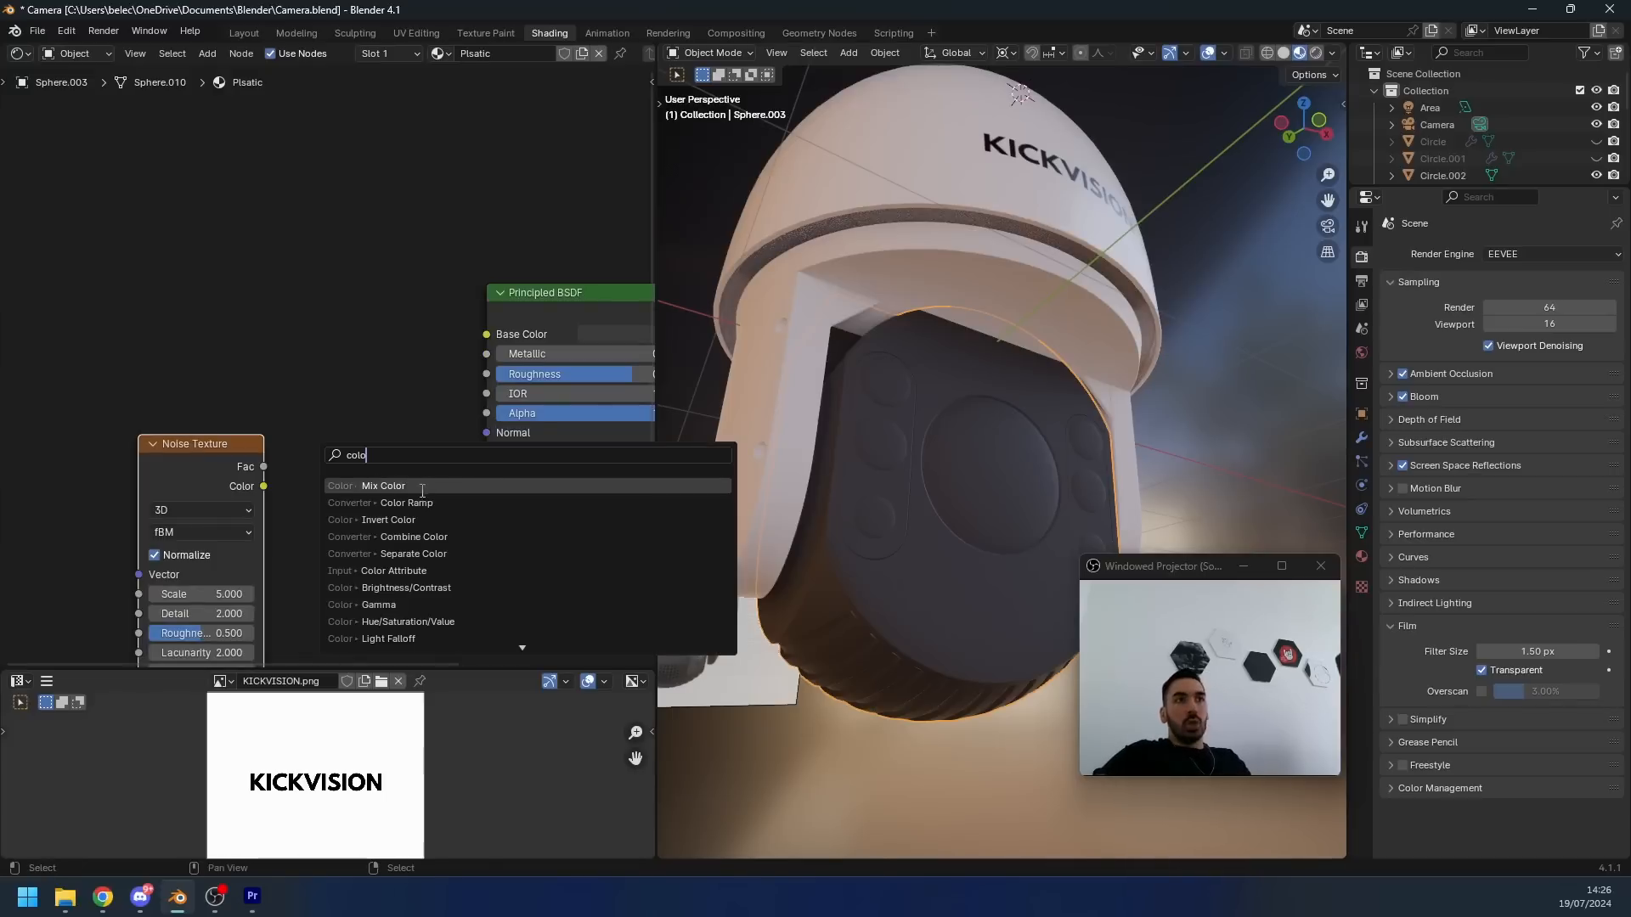
click(420, 502)
click(297, 451)
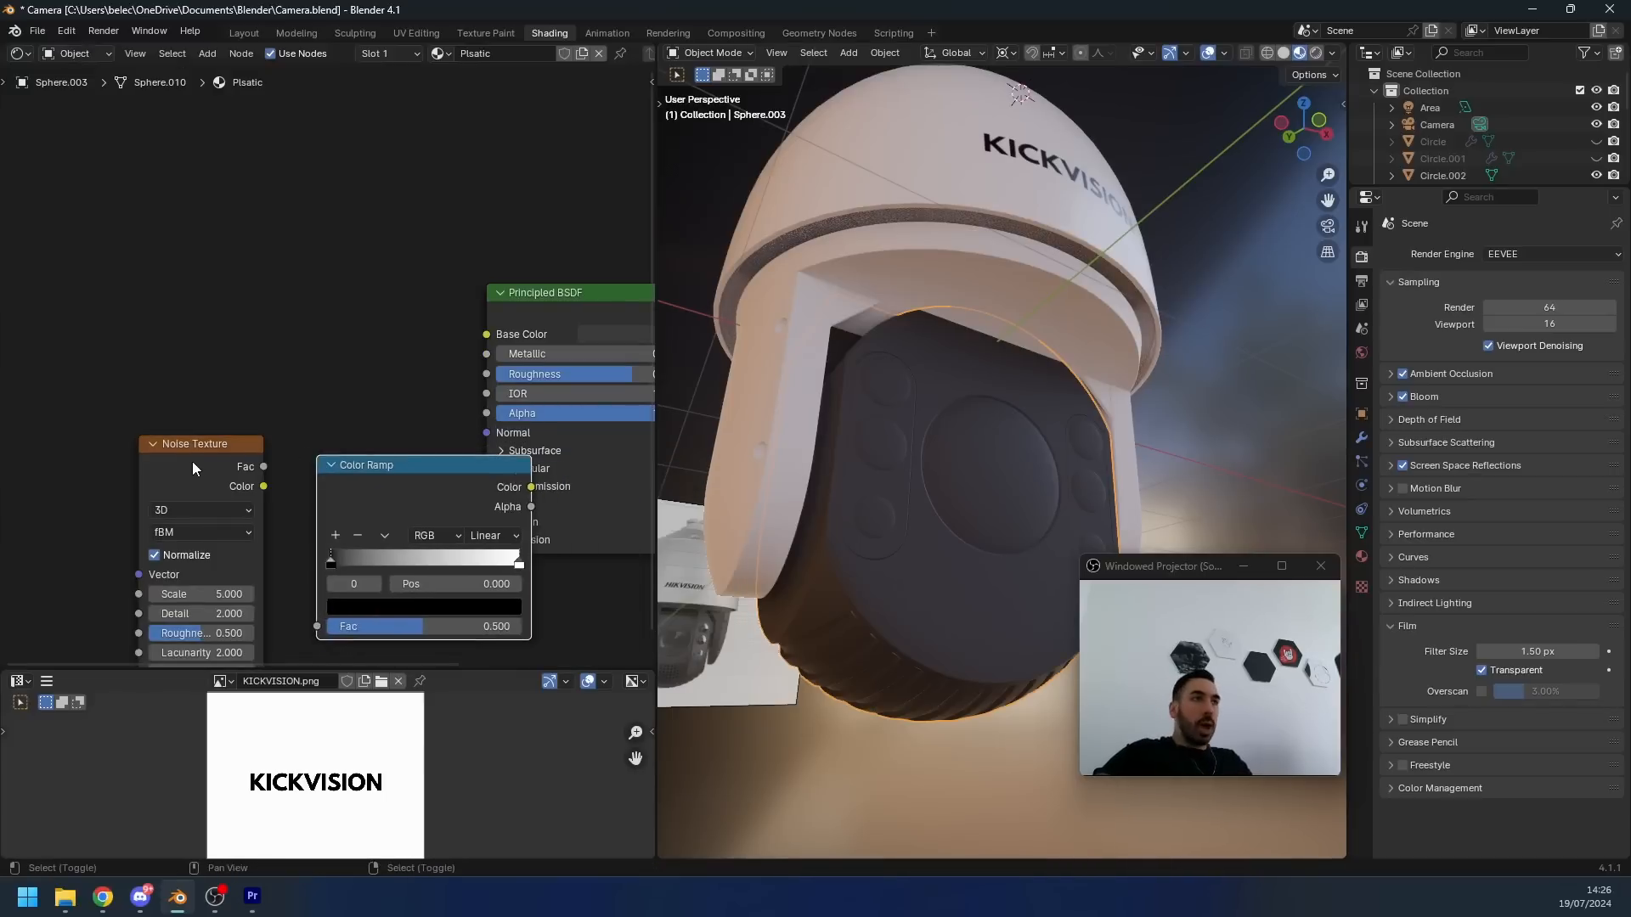
drag(287, 449, 325, 534)
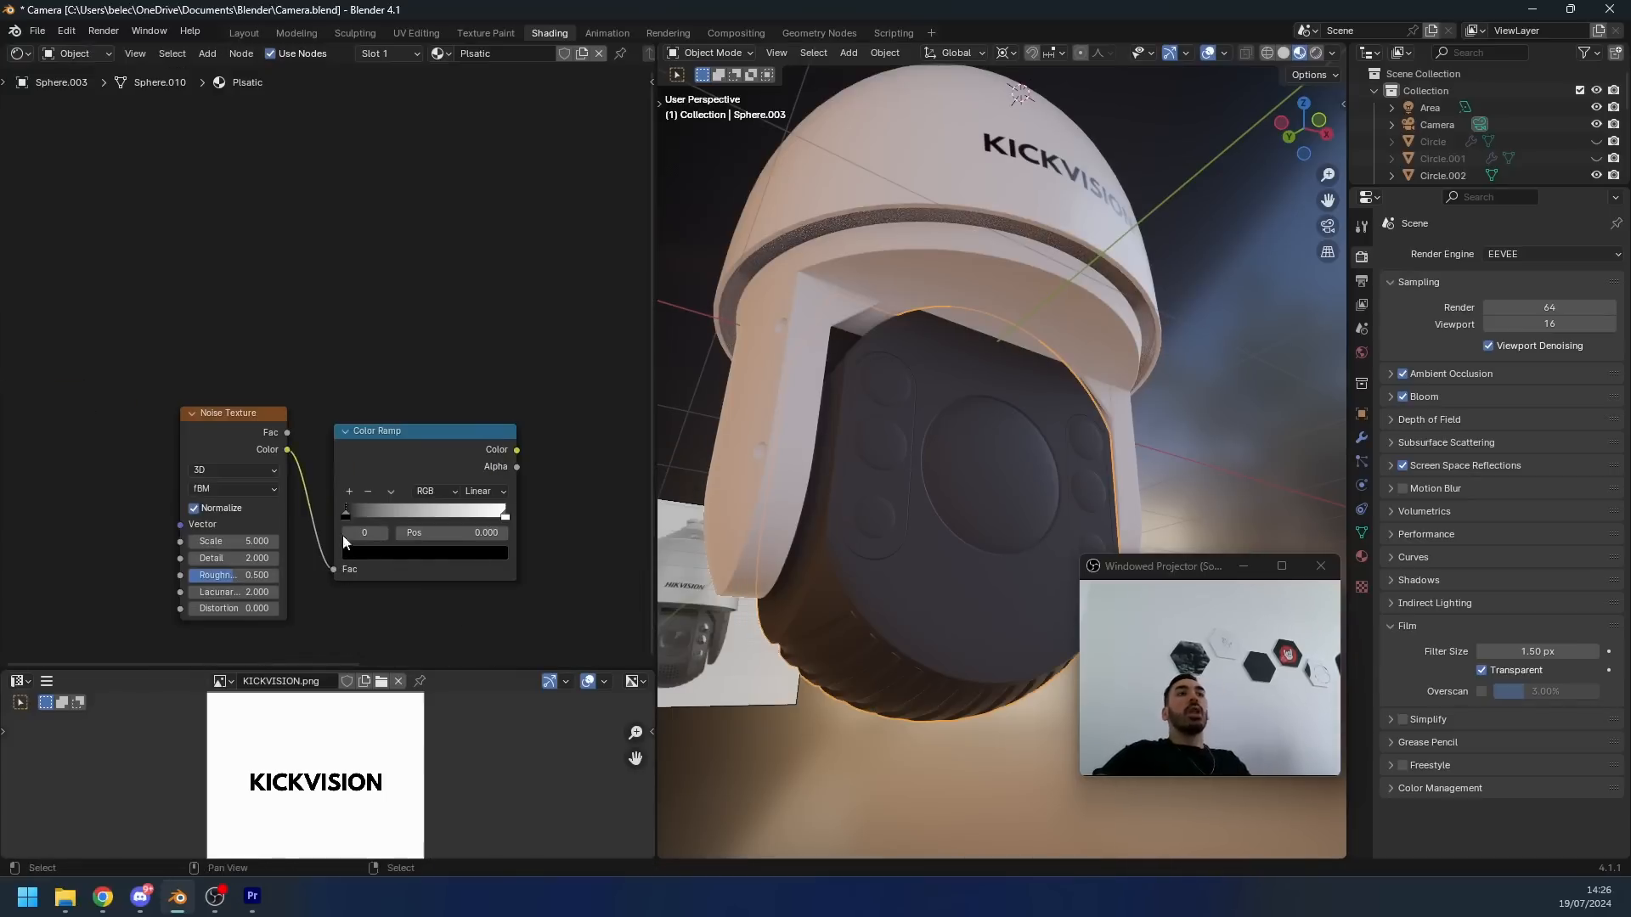
- Add a Bump node, feed the Color Ramp into its Height and connect its Normal to the Principled BSDF
middle_drag(394, 460, 317, 440)
key(shift+a)
click(405, 412)
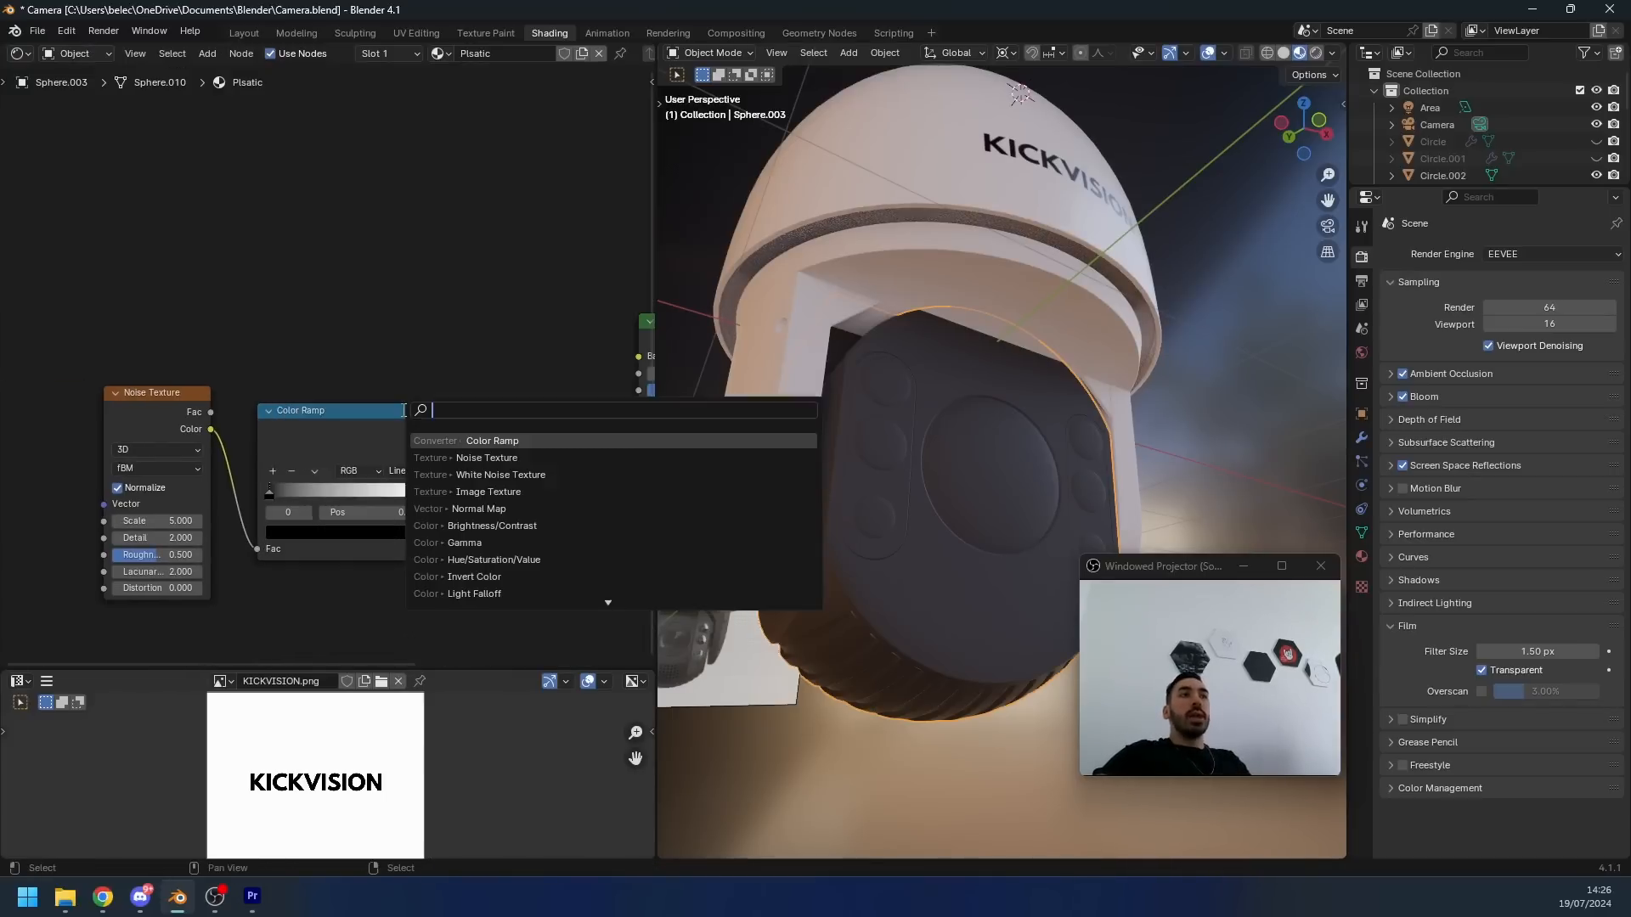
text(bum)
key(Return)
click(493, 423)
drag(440, 428, 491, 511)
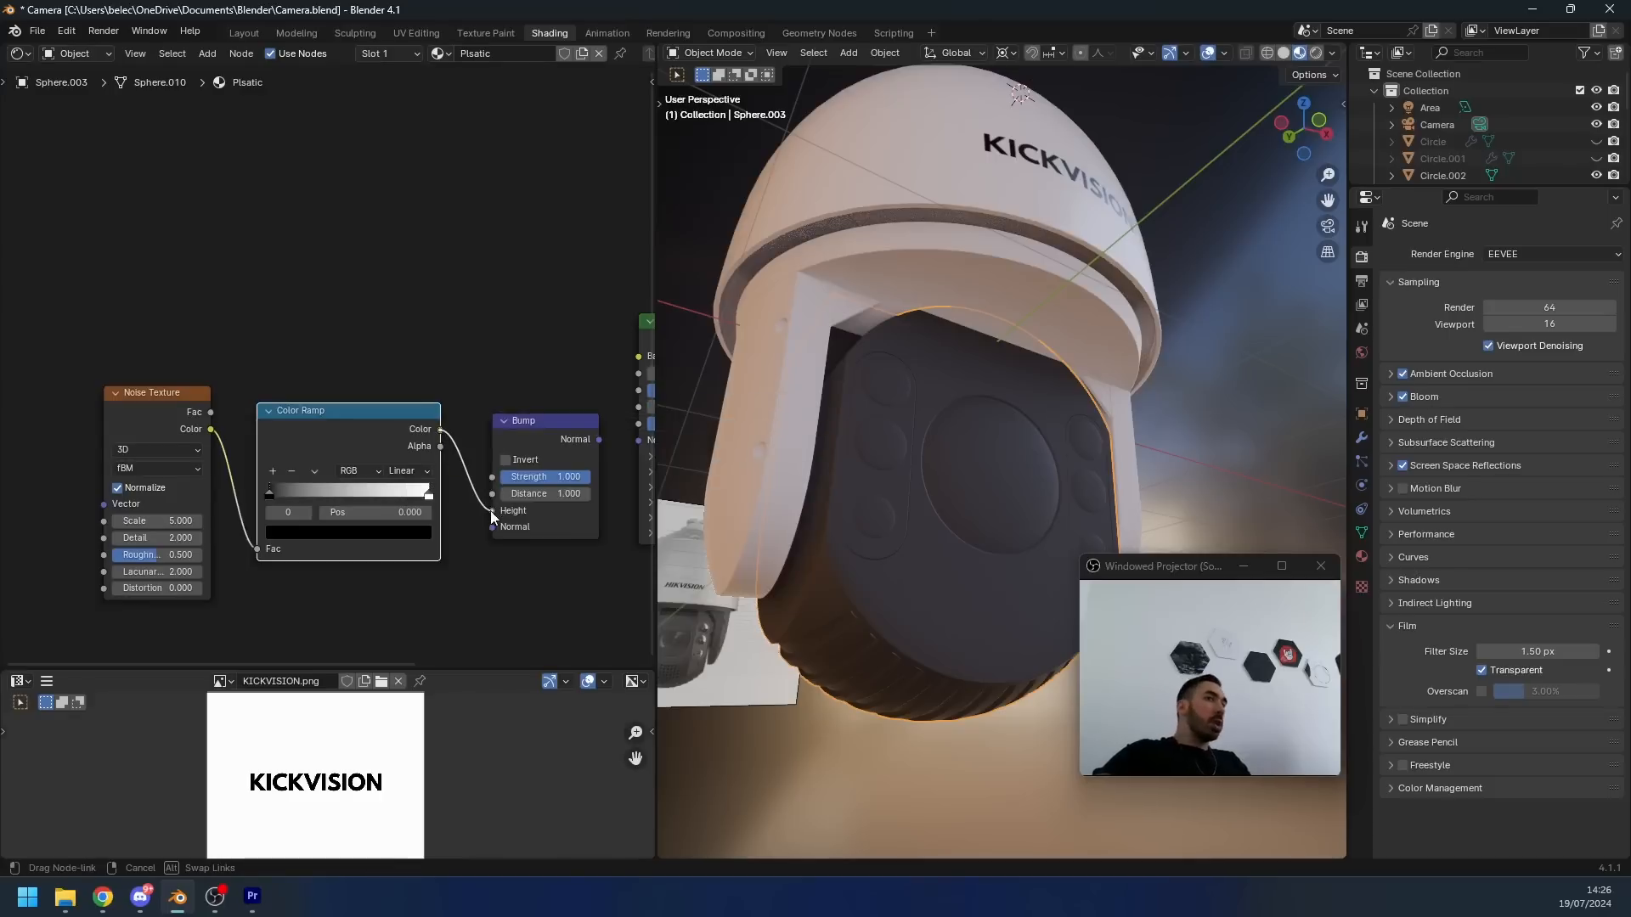
middle_drag(592, 463, 456, 457)
drag(462, 433, 503, 440)
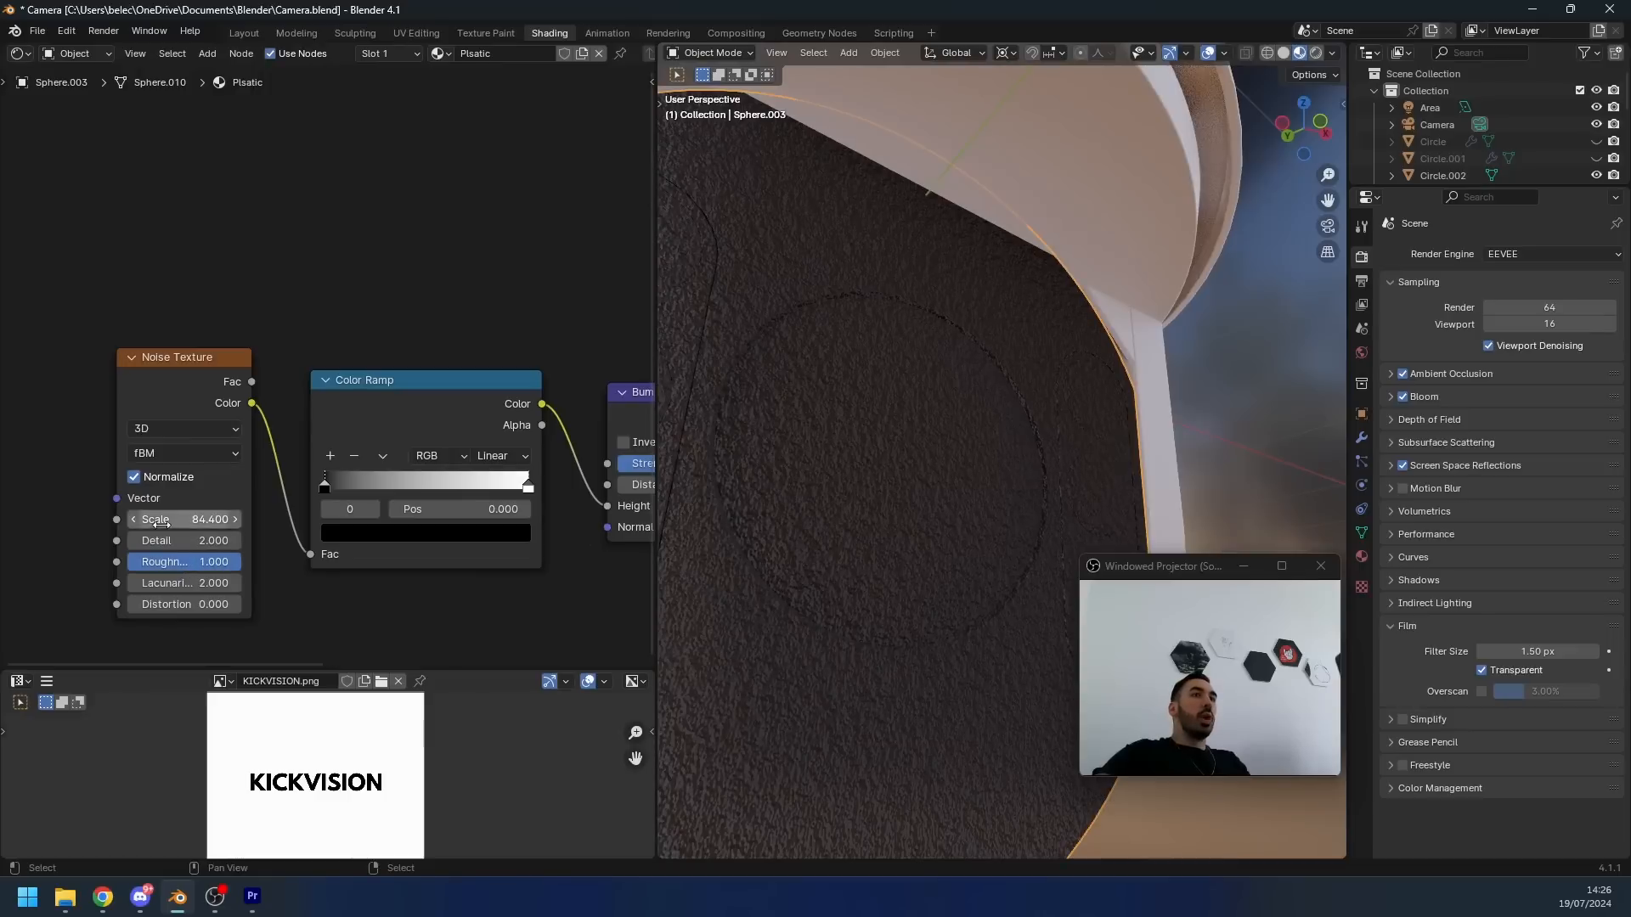
- Increase the Noise Texture's Detail and reduce the Bump strength to 0.092
drag(162, 541, 221, 541)
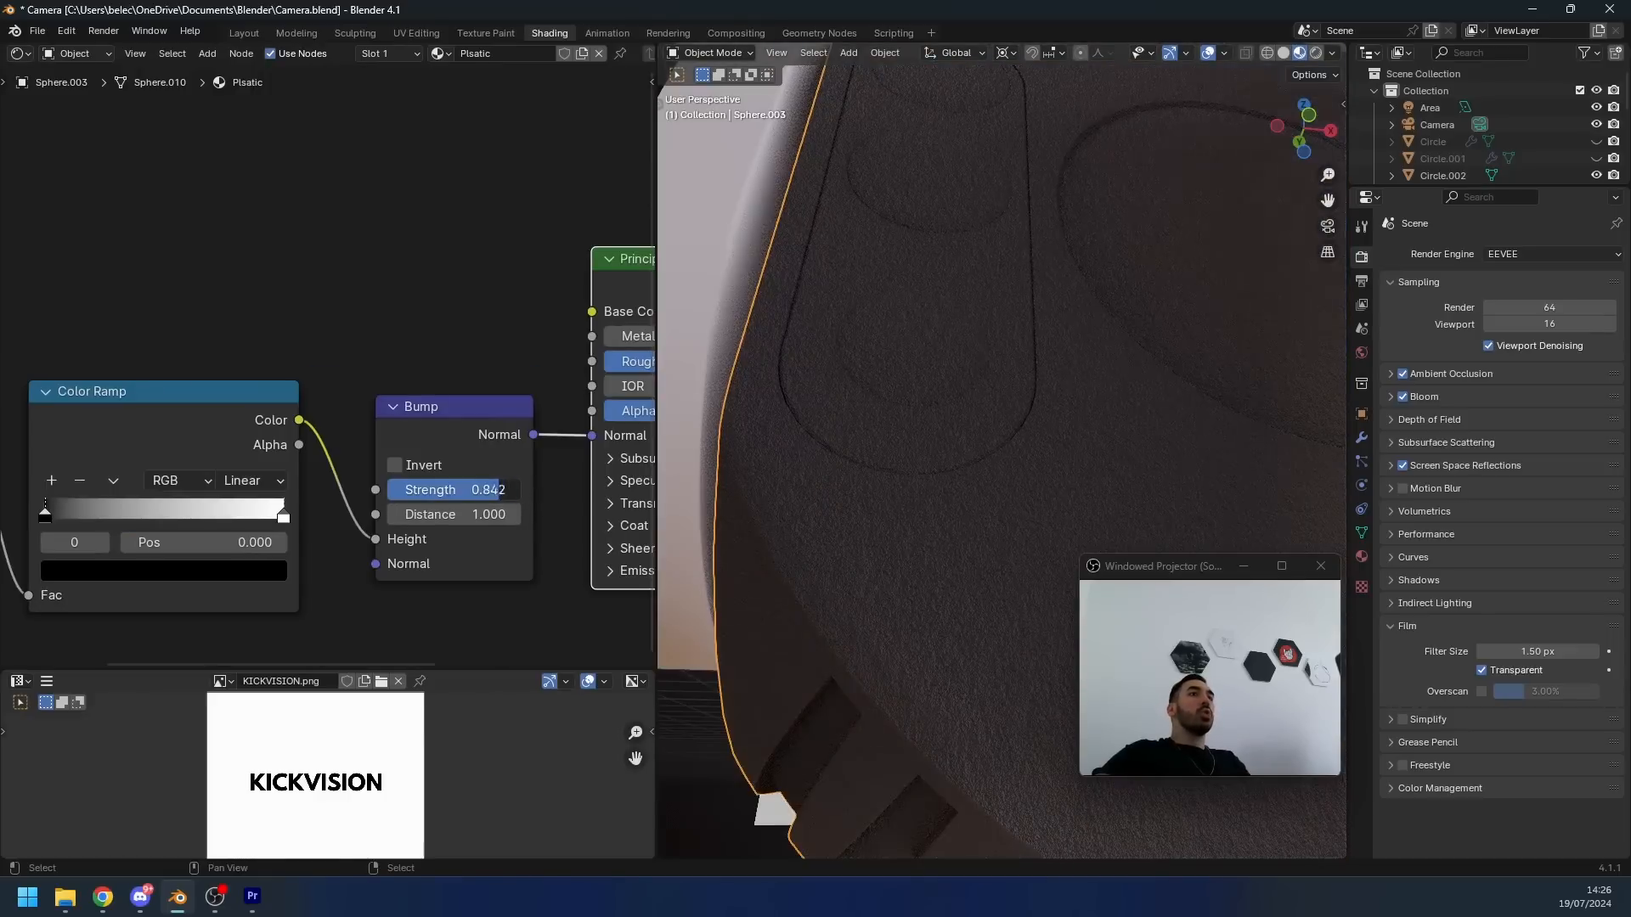
drag(500, 489, 431, 489)
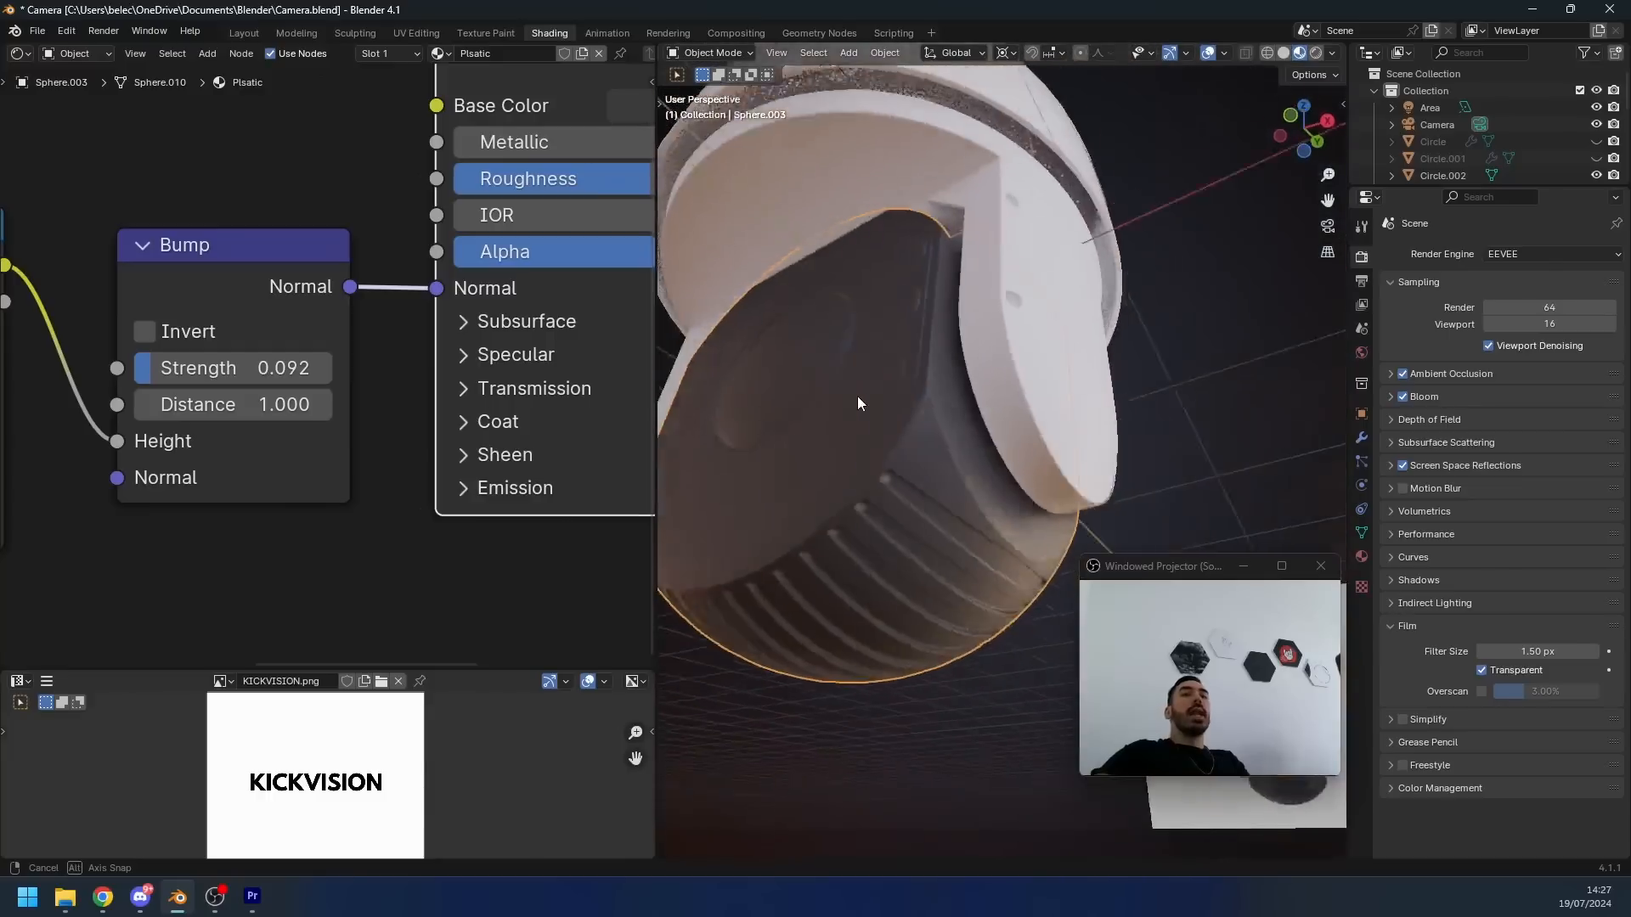
middle_drag(857, 396, 995, 380)
scroll(996, 380, up, 2)
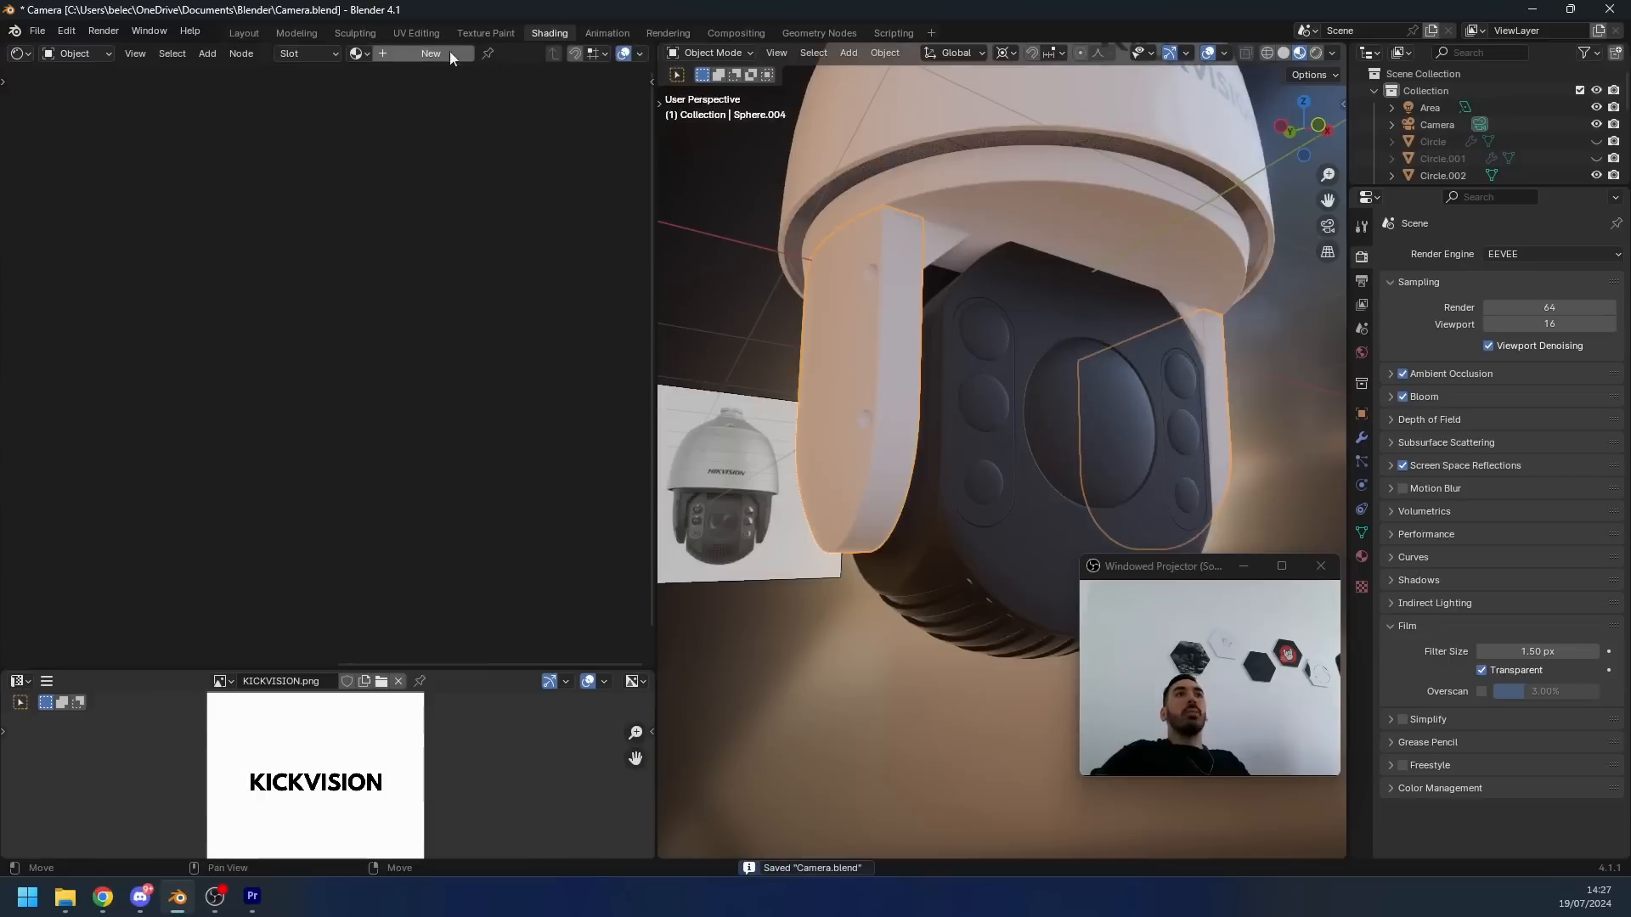
- Assign the ball's existing plastic material to the side arms and to the bracket under the dome
click(356, 52)
click(379, 79)
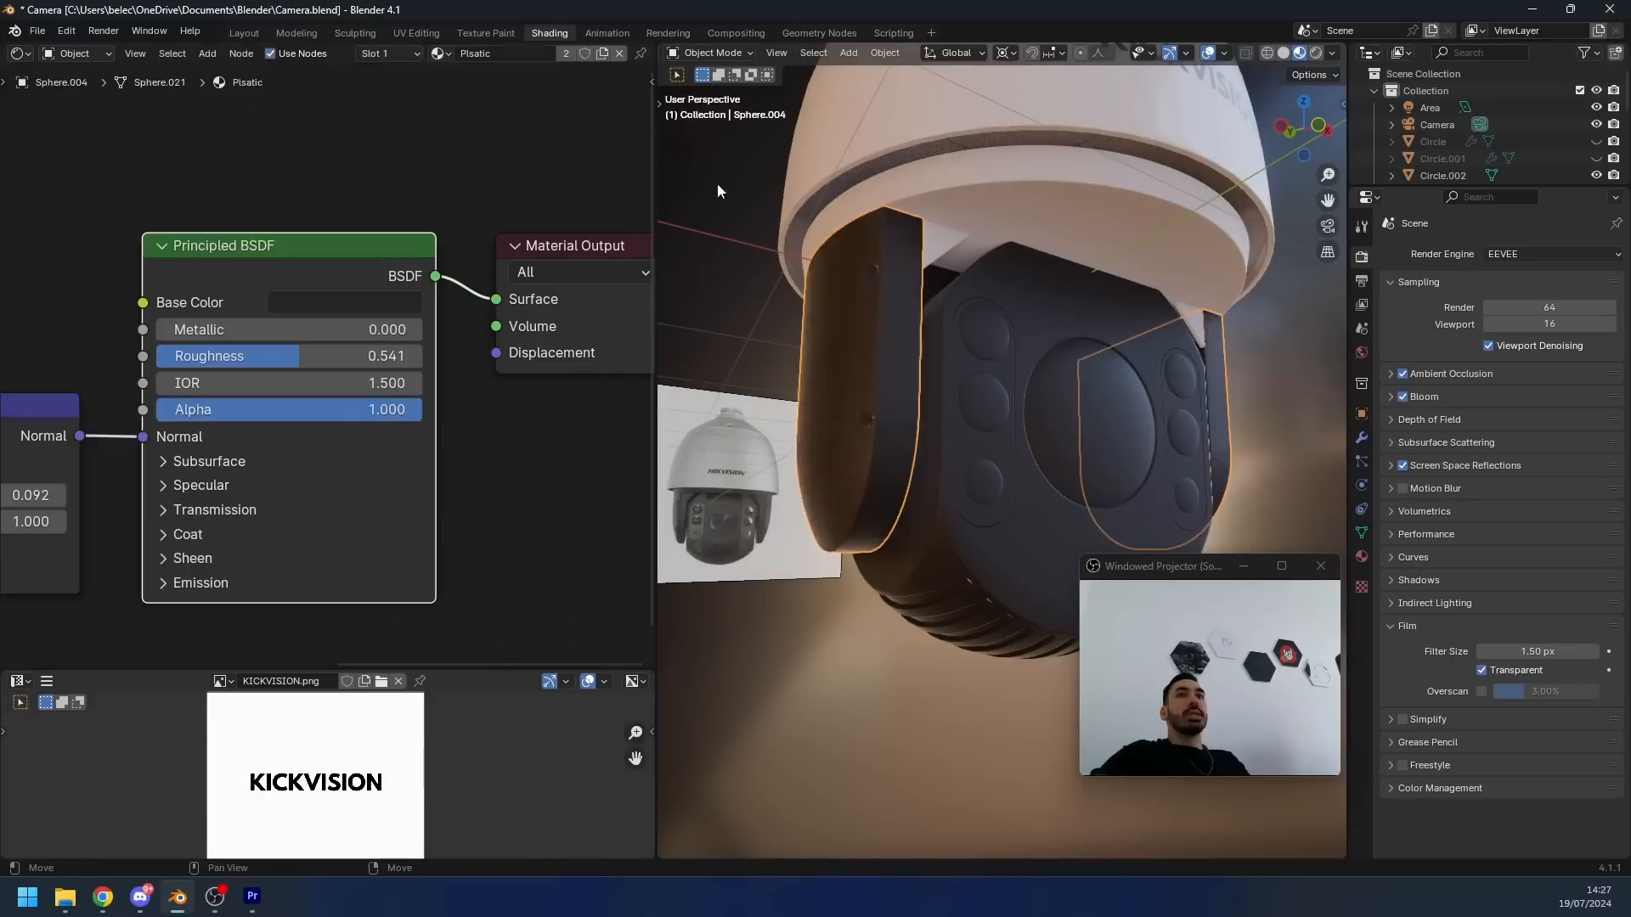
click(699, 163)
click(357, 53)
click(391, 91)
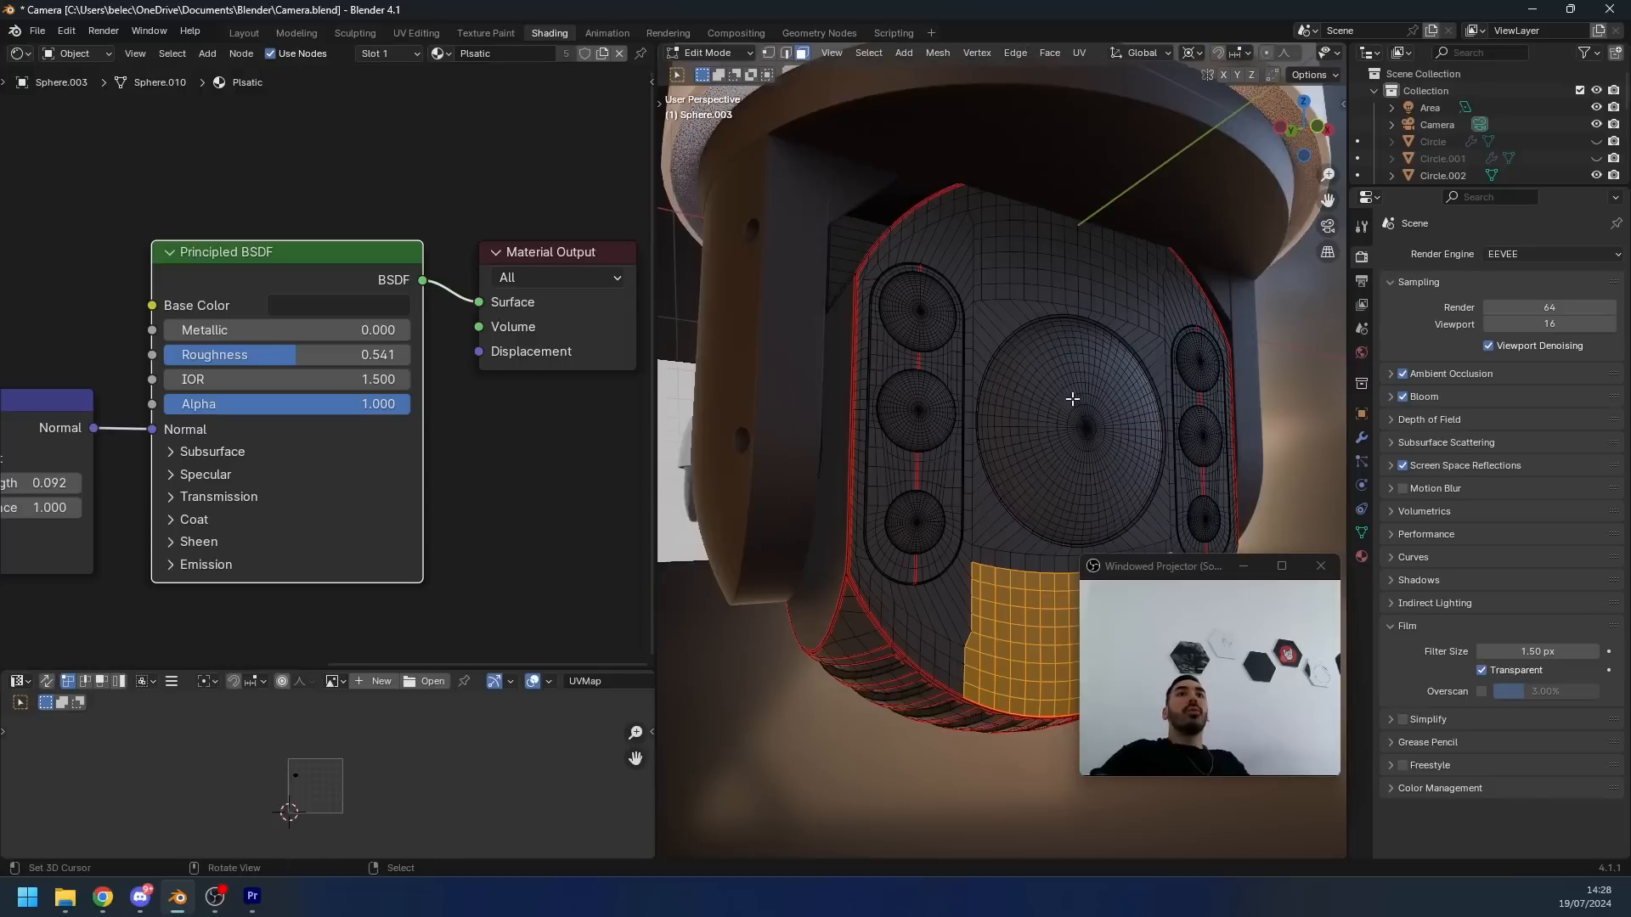
- Select the camera ball's central lens and six small lens discs, and assign them a new material named Glass
key(alt+a)
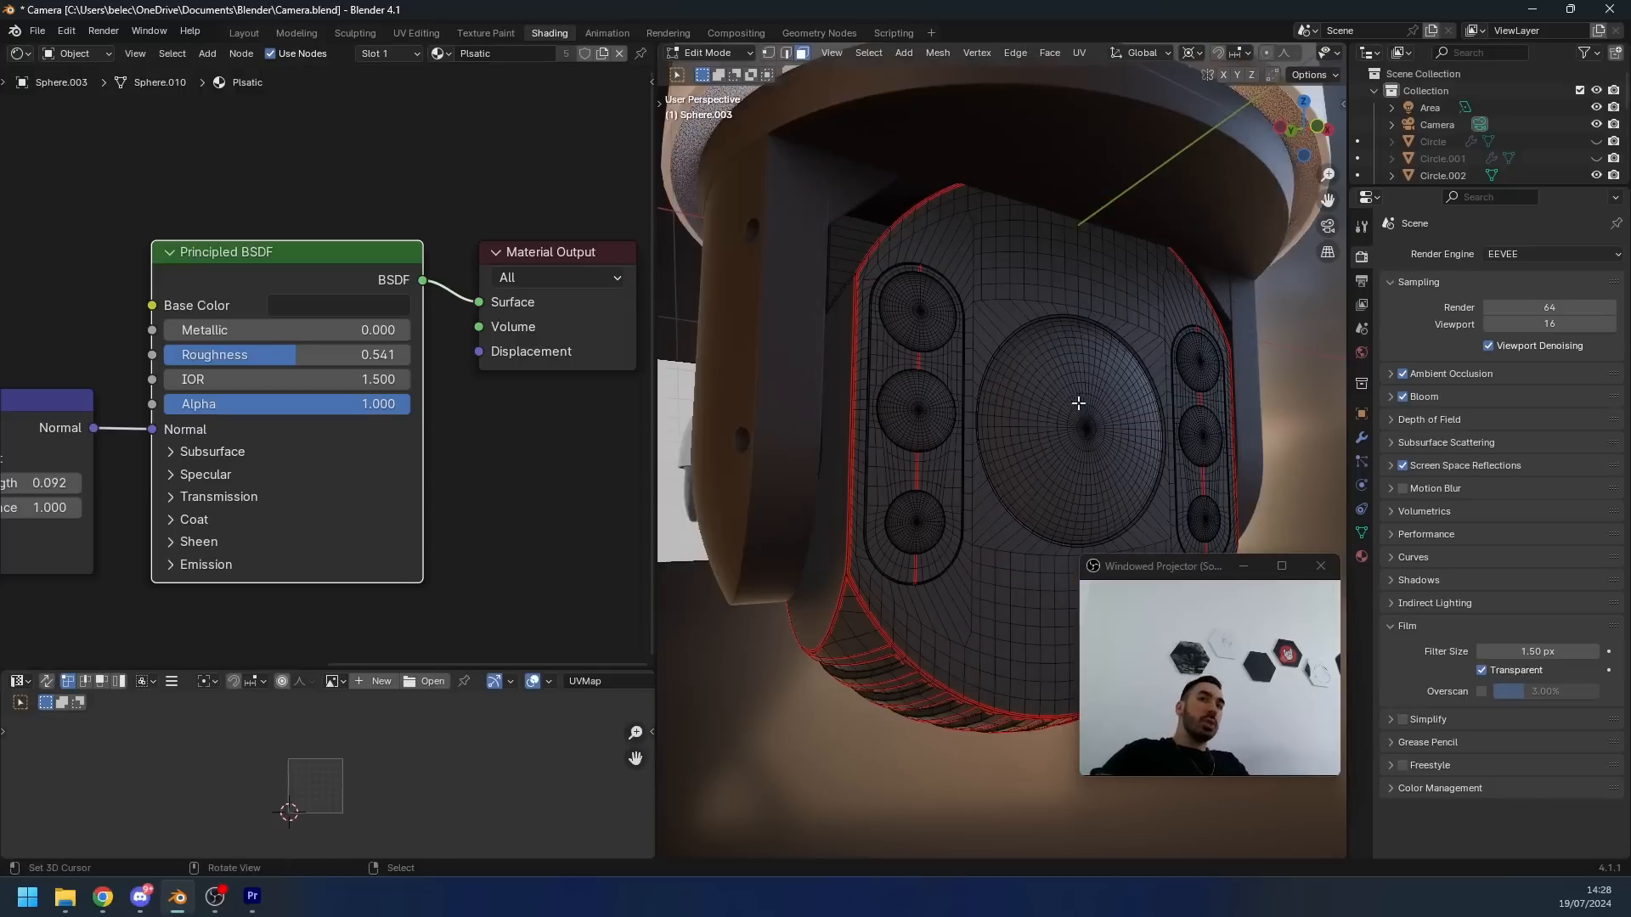
key(l)
key(l)
key(l)
key(l)
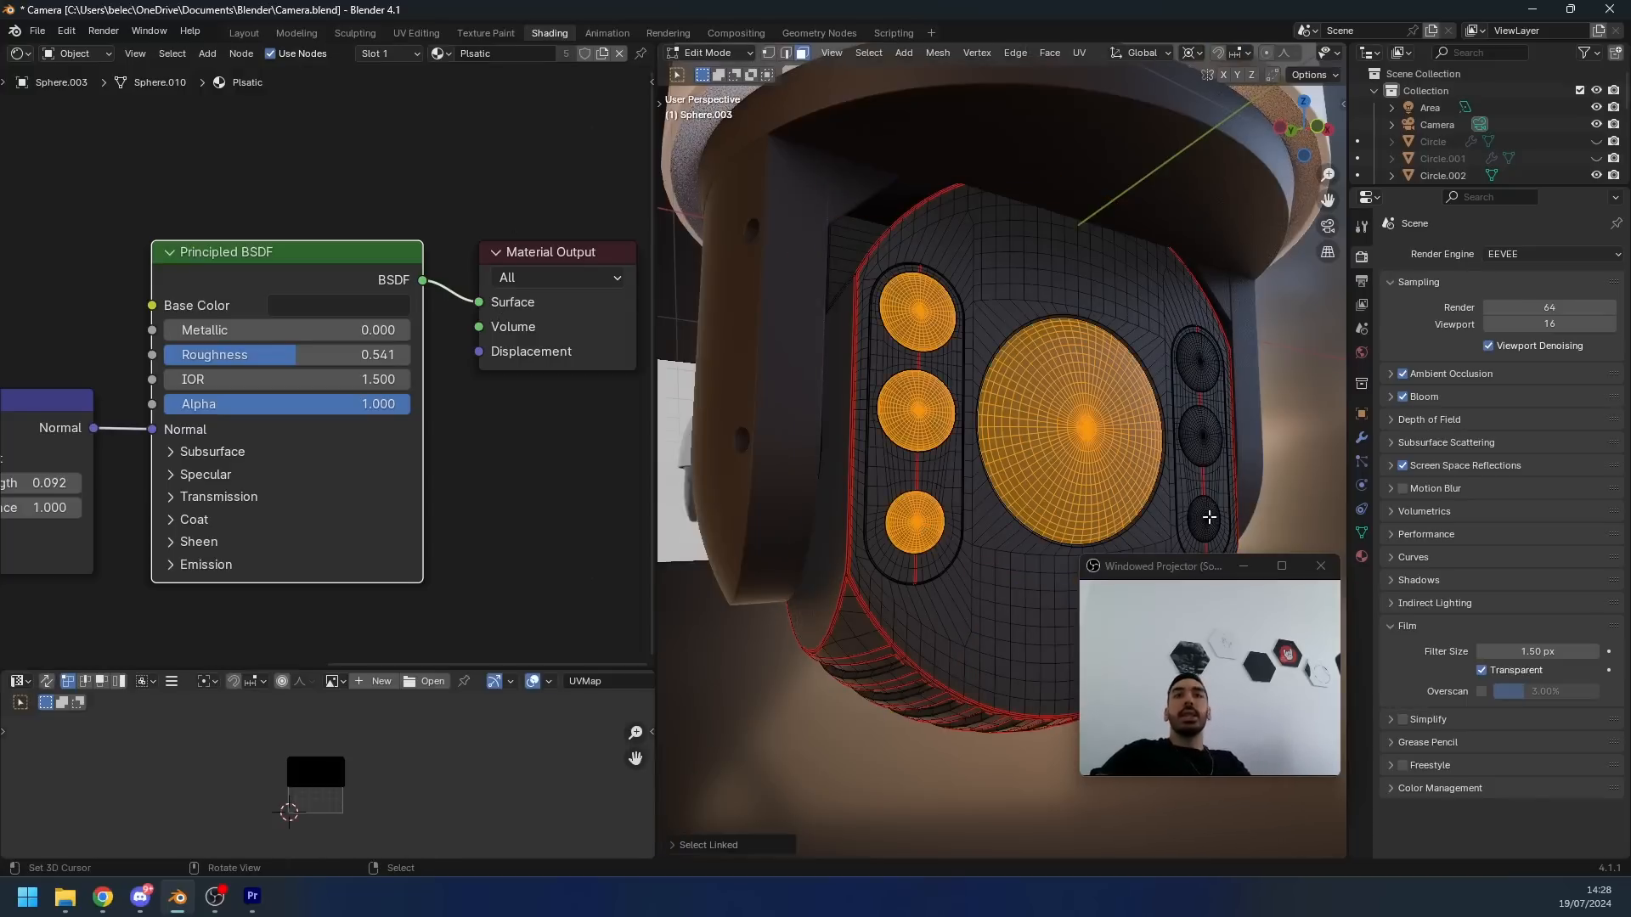
click(1361, 556)
click(1615, 253)
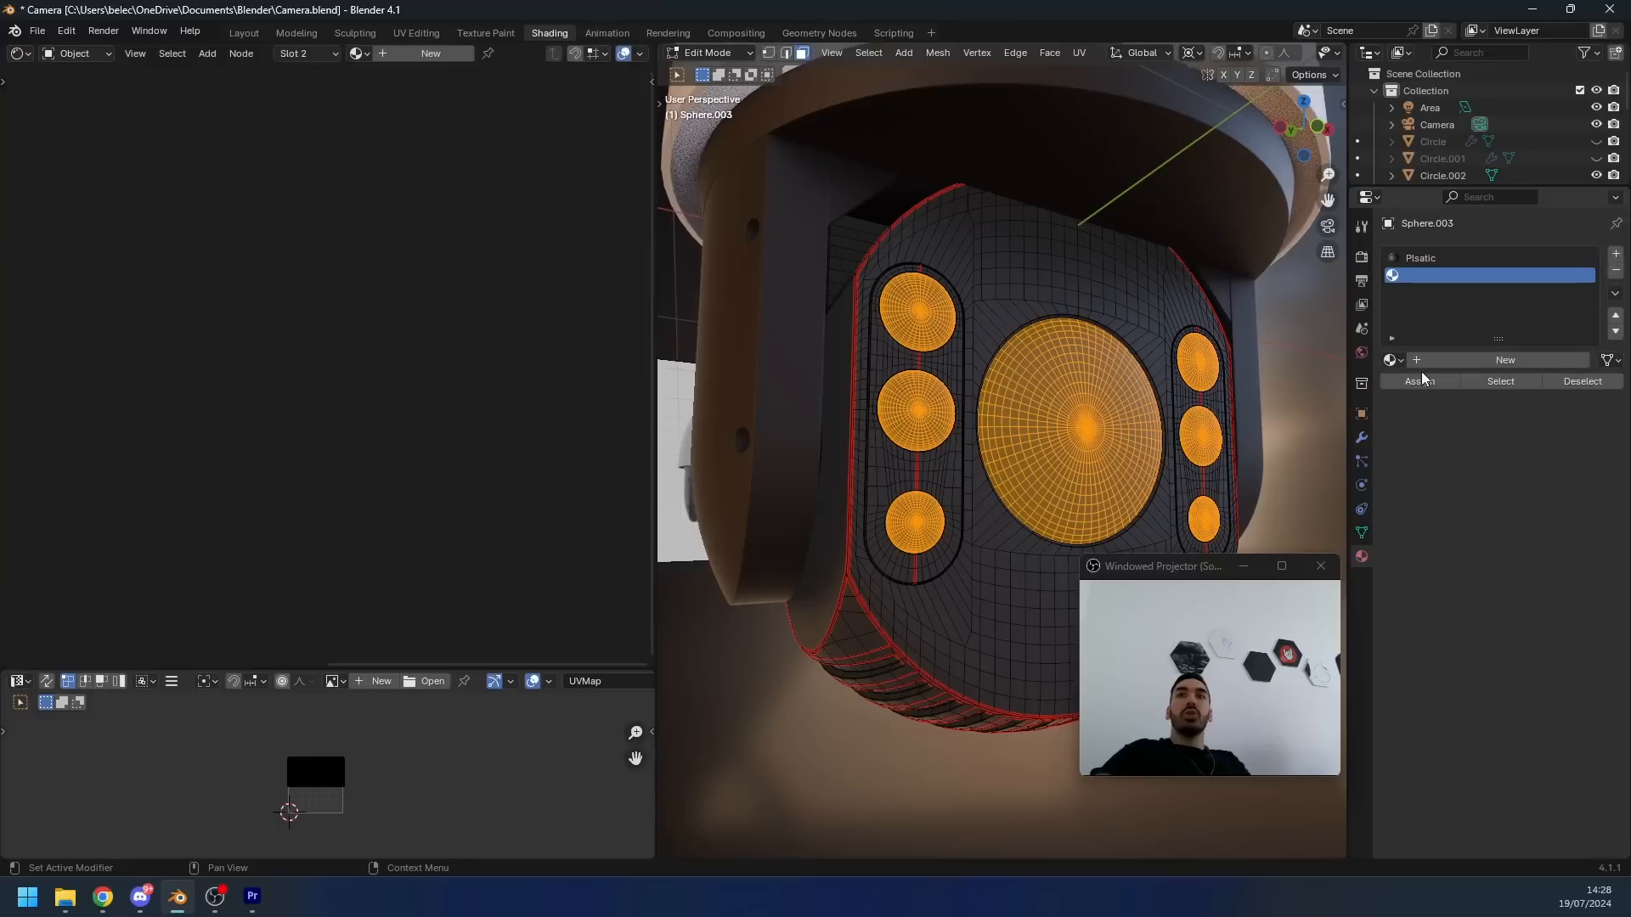
click(1419, 380)
click(1478, 360)
text(G)
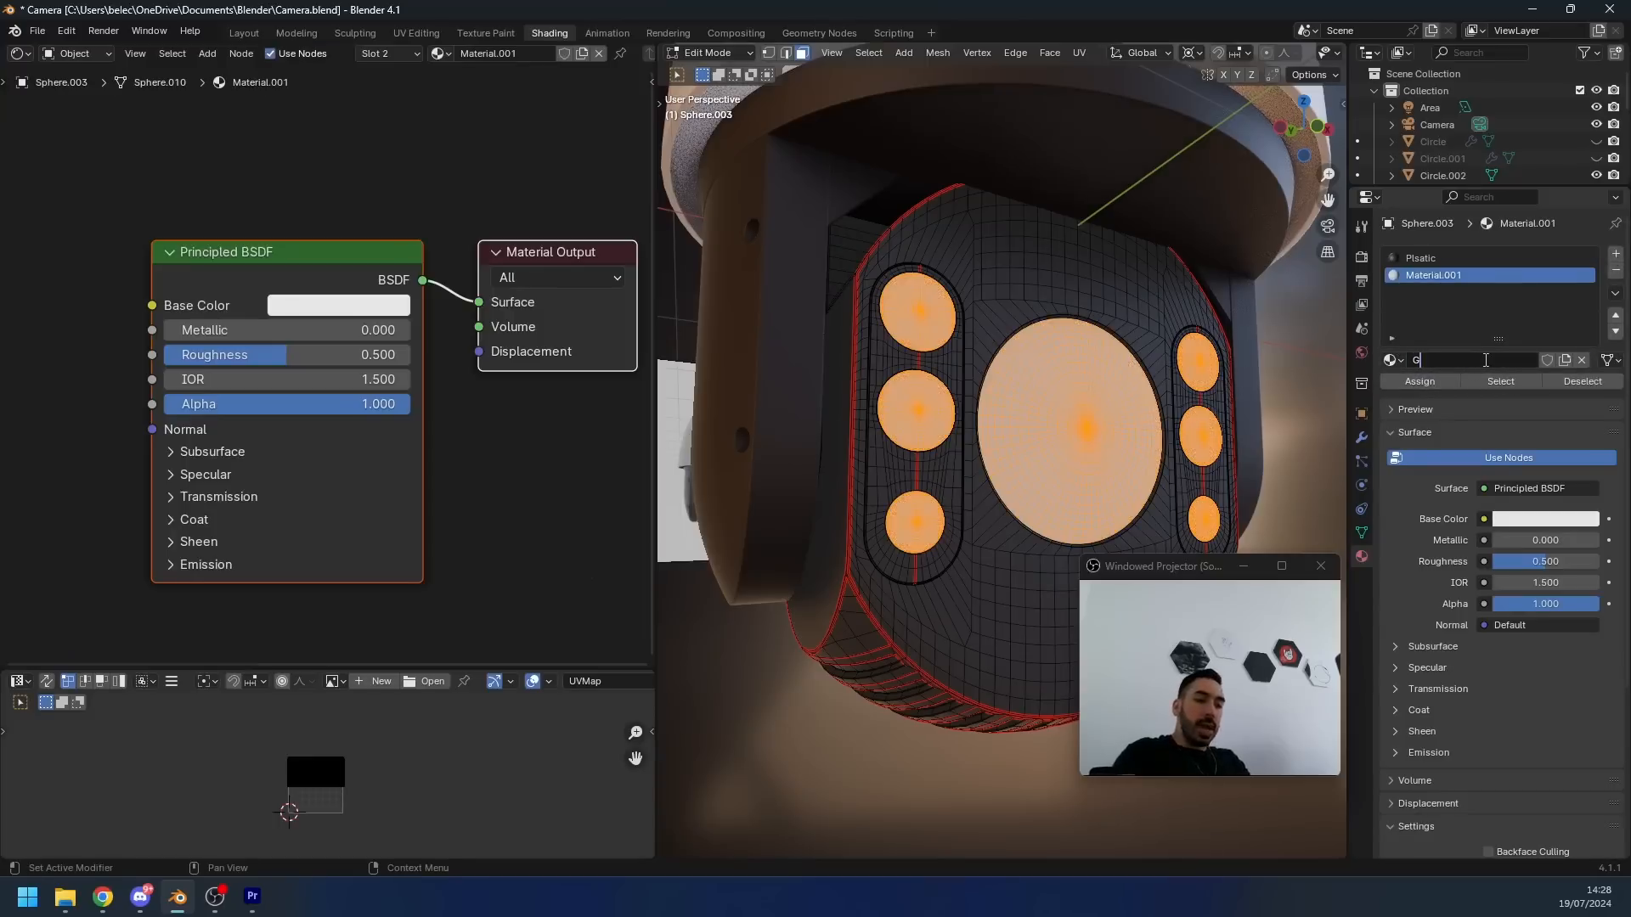
text(lass)
key(Return)
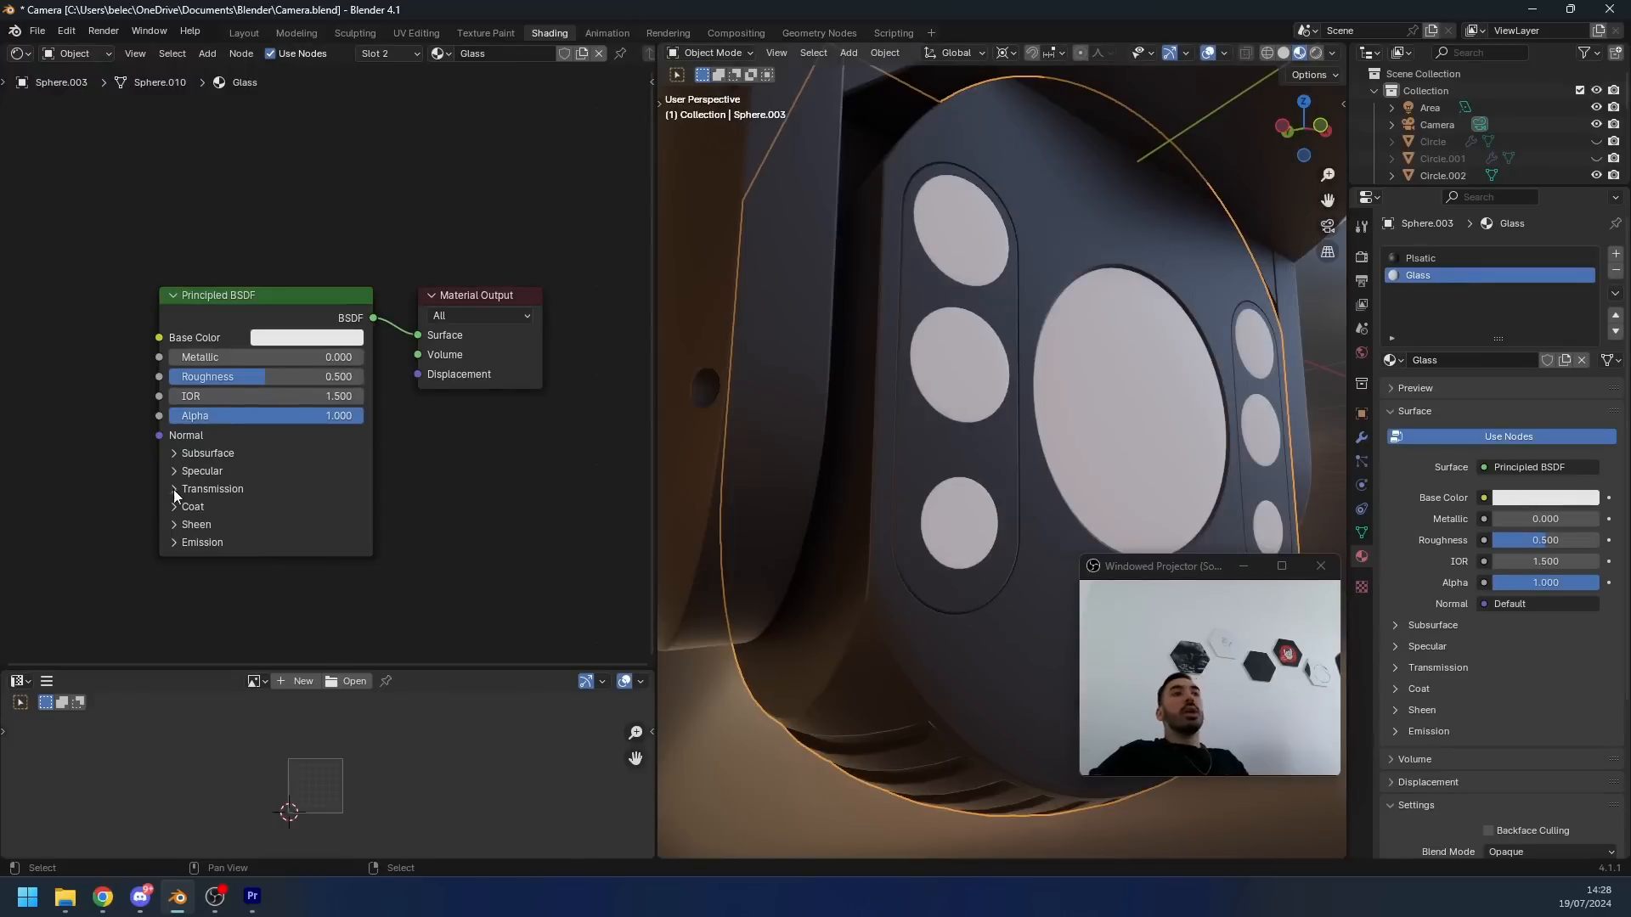
- Set the Glass material's transmission weight to 1.000 and its roughness to 0.009
click(173, 490)
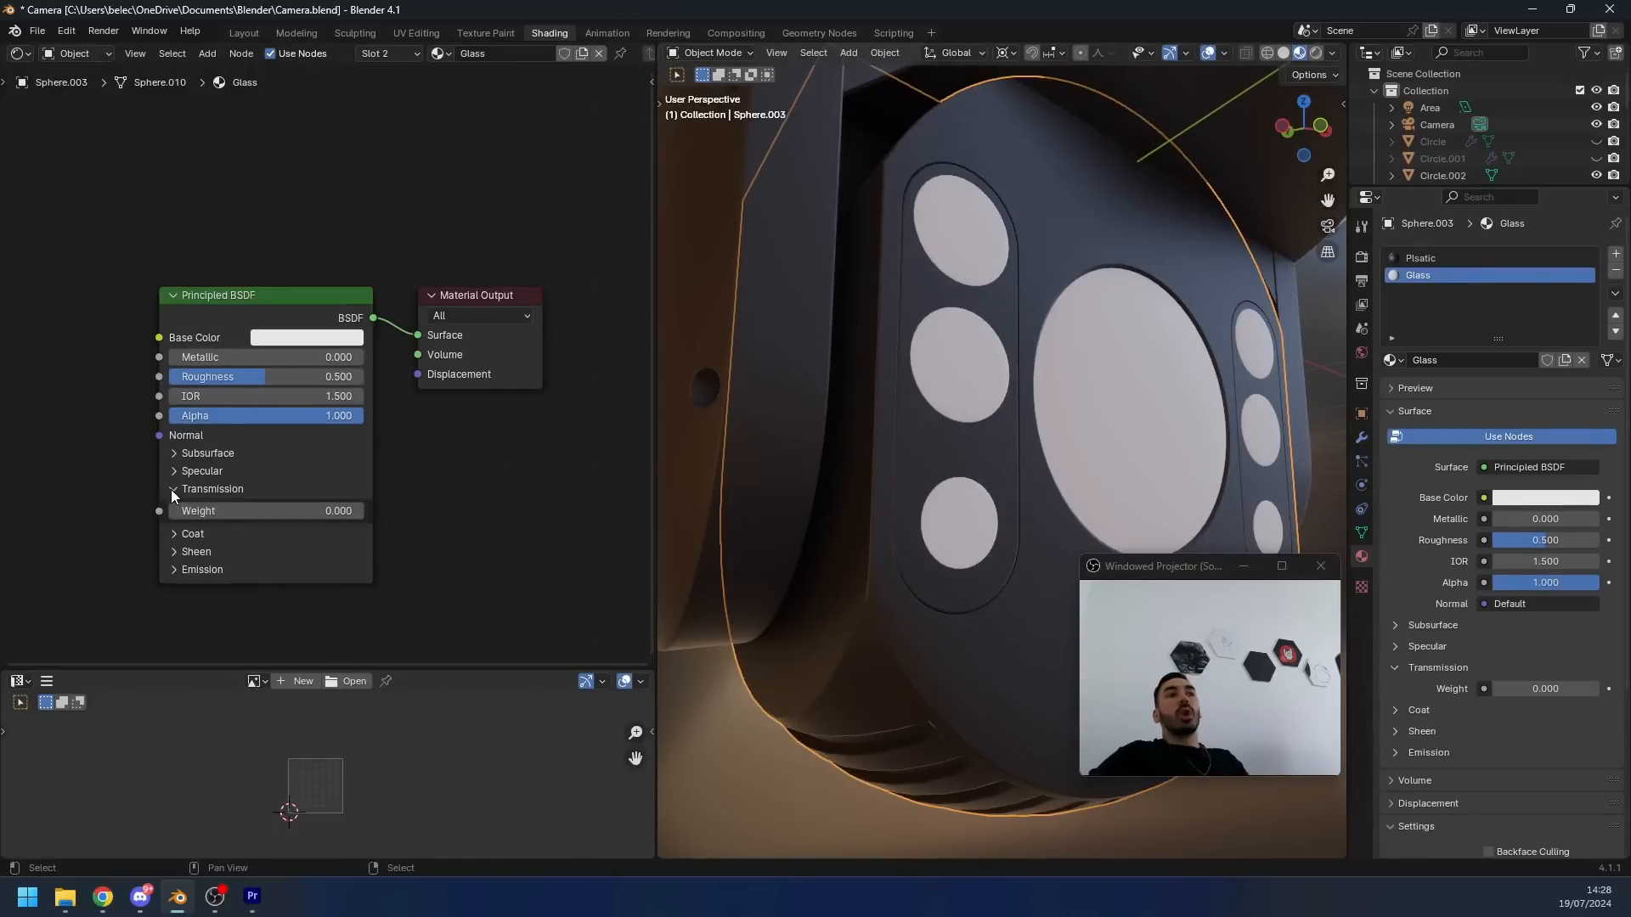
drag(182, 513, 350, 510)
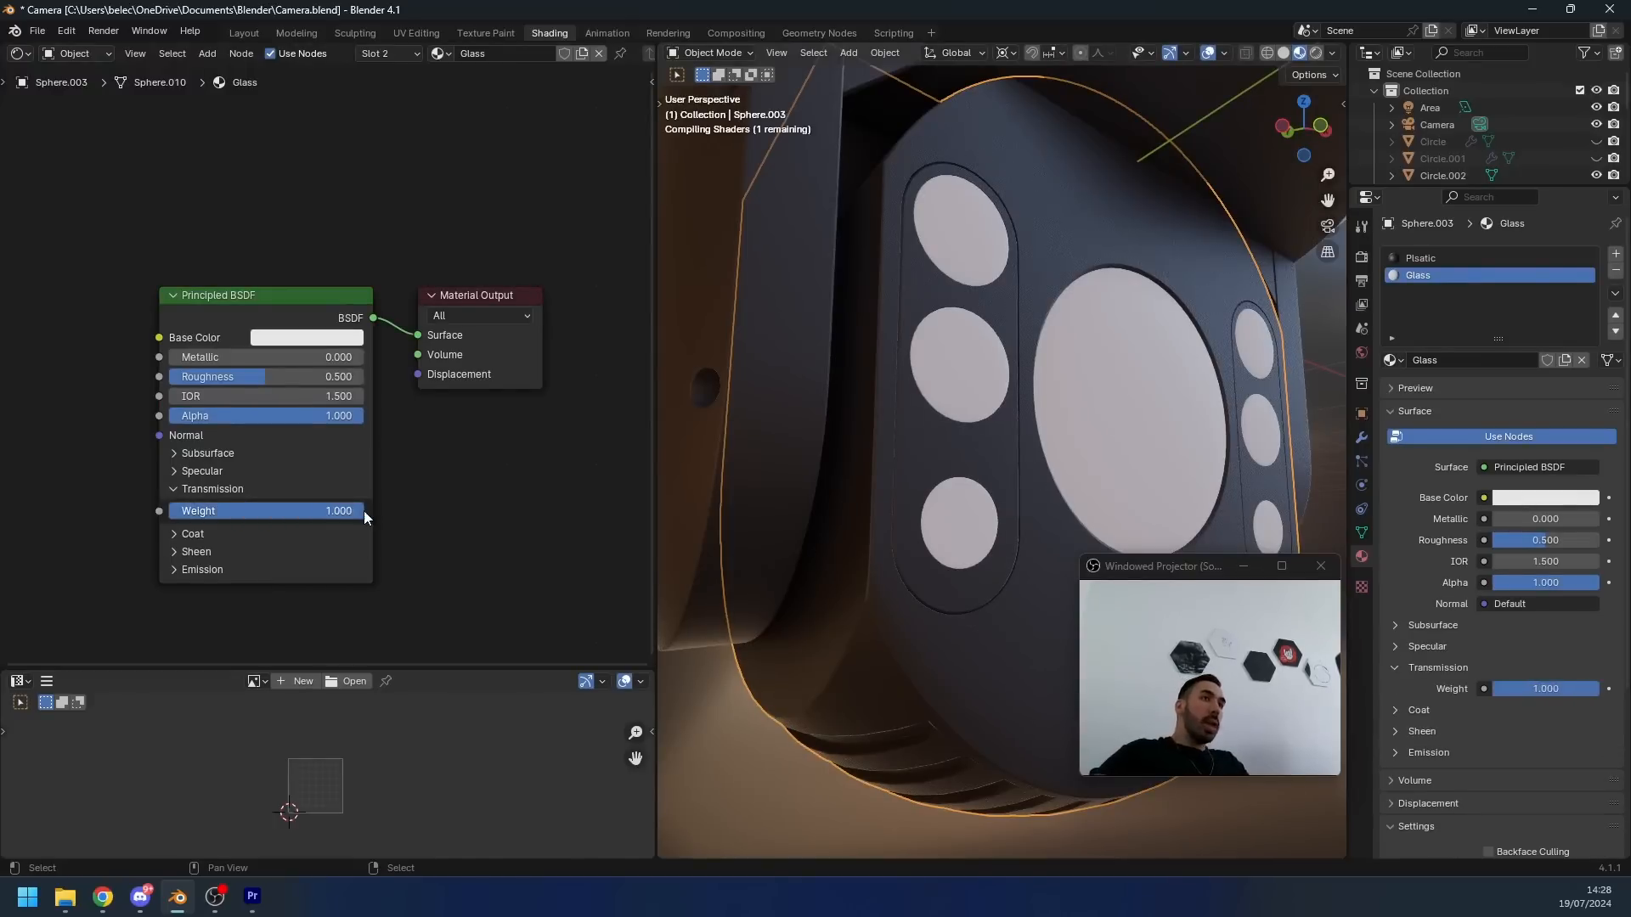
drag(297, 377, 208, 377)
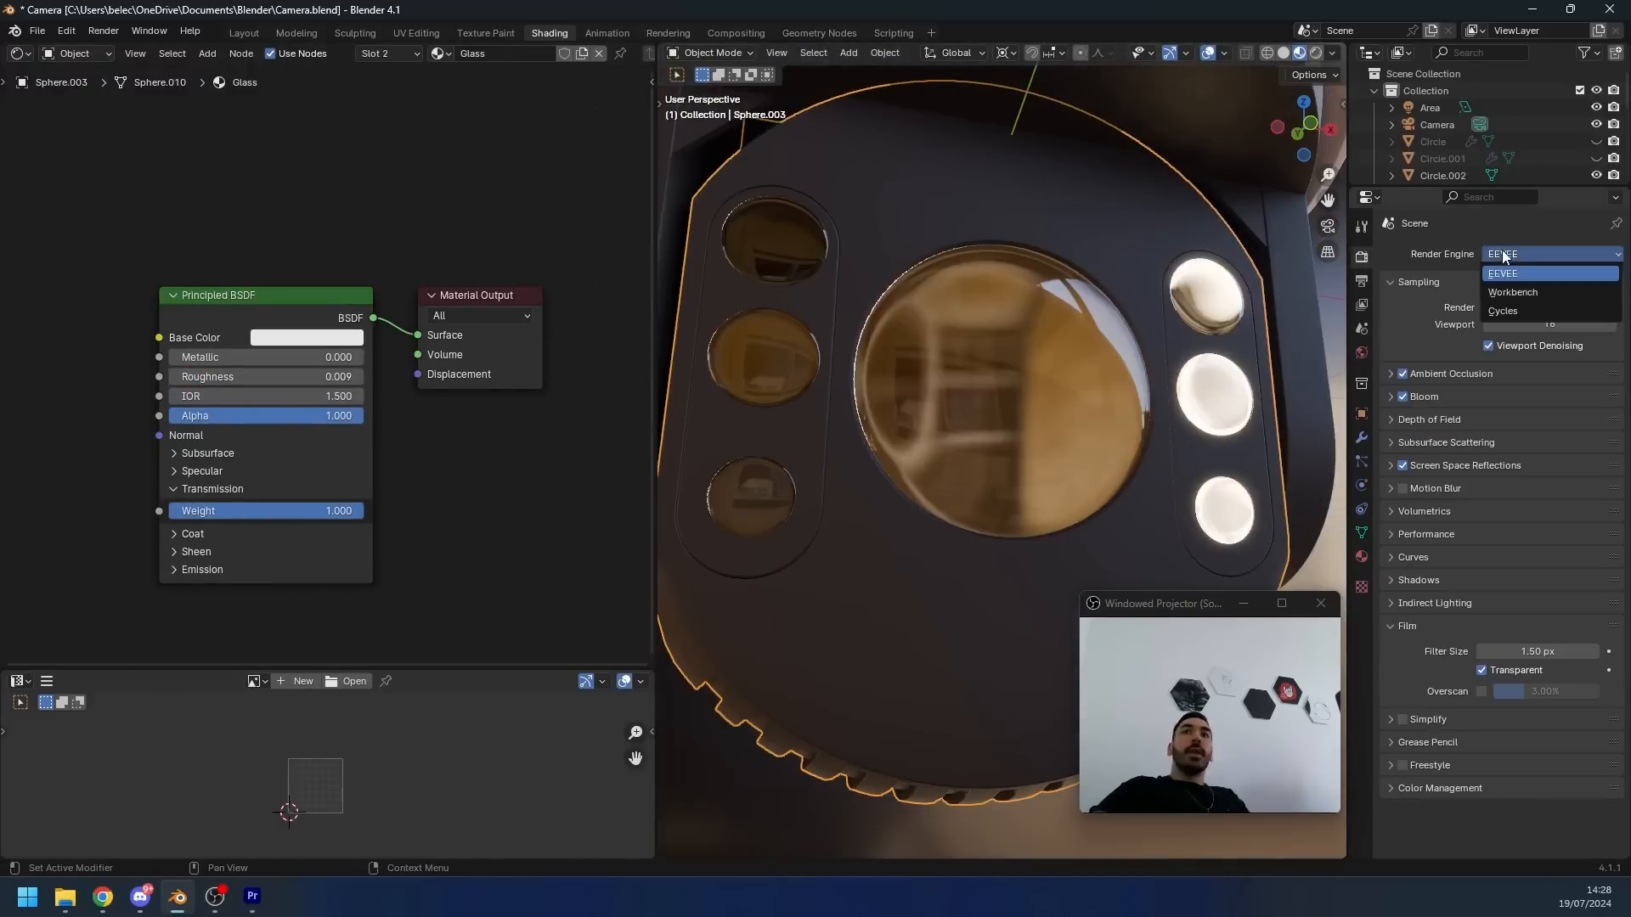
- Switch the render engine to Cycles and preview the camera's glass lenses in rendered viewport shading
click(1529, 311)
click(1316, 52)
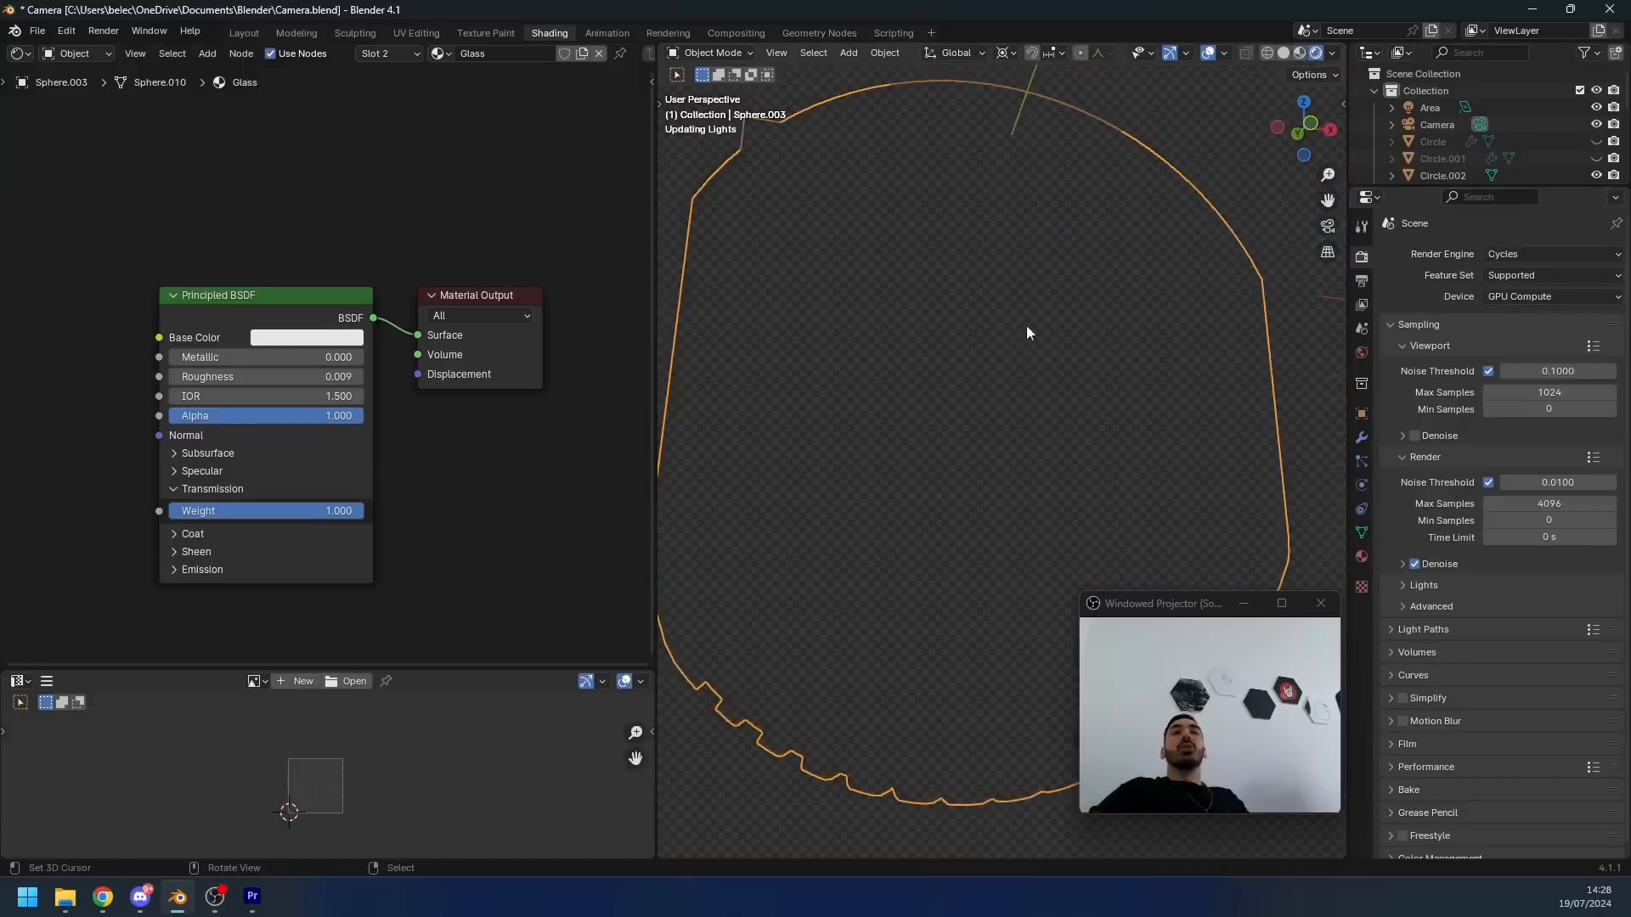
mouse_move(1026, 324)
middle_down()
mouse_move(1023, 437)
mouse_move(1036, 428)
middle_up()
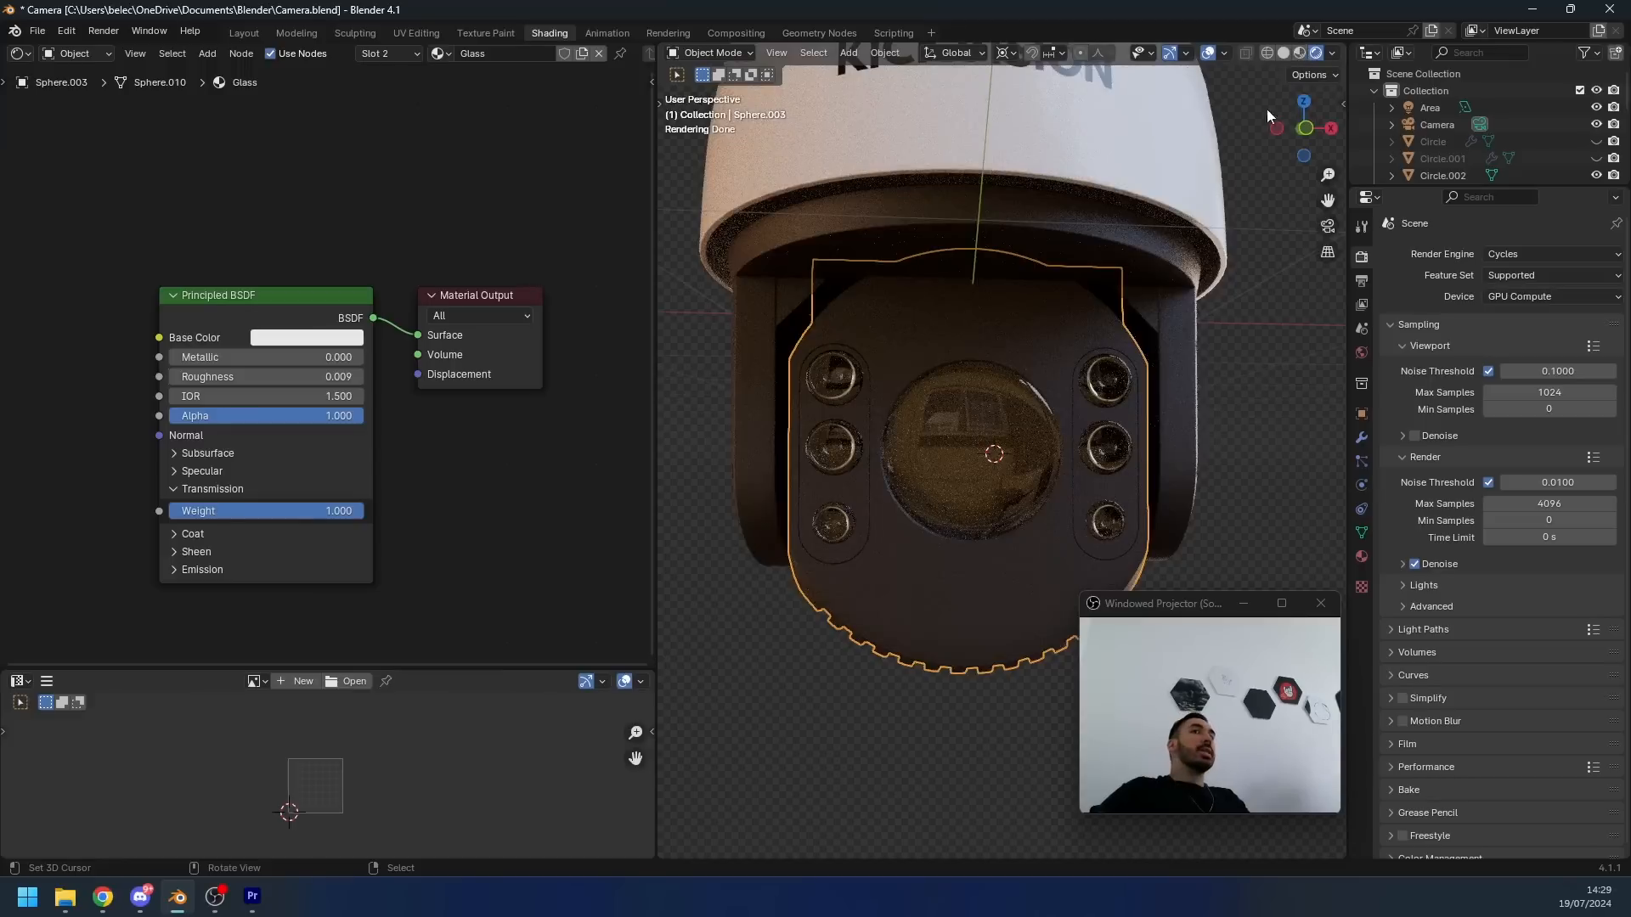
scroll(996, 432, up, 2)
key(g)
right_click(1008, 444)
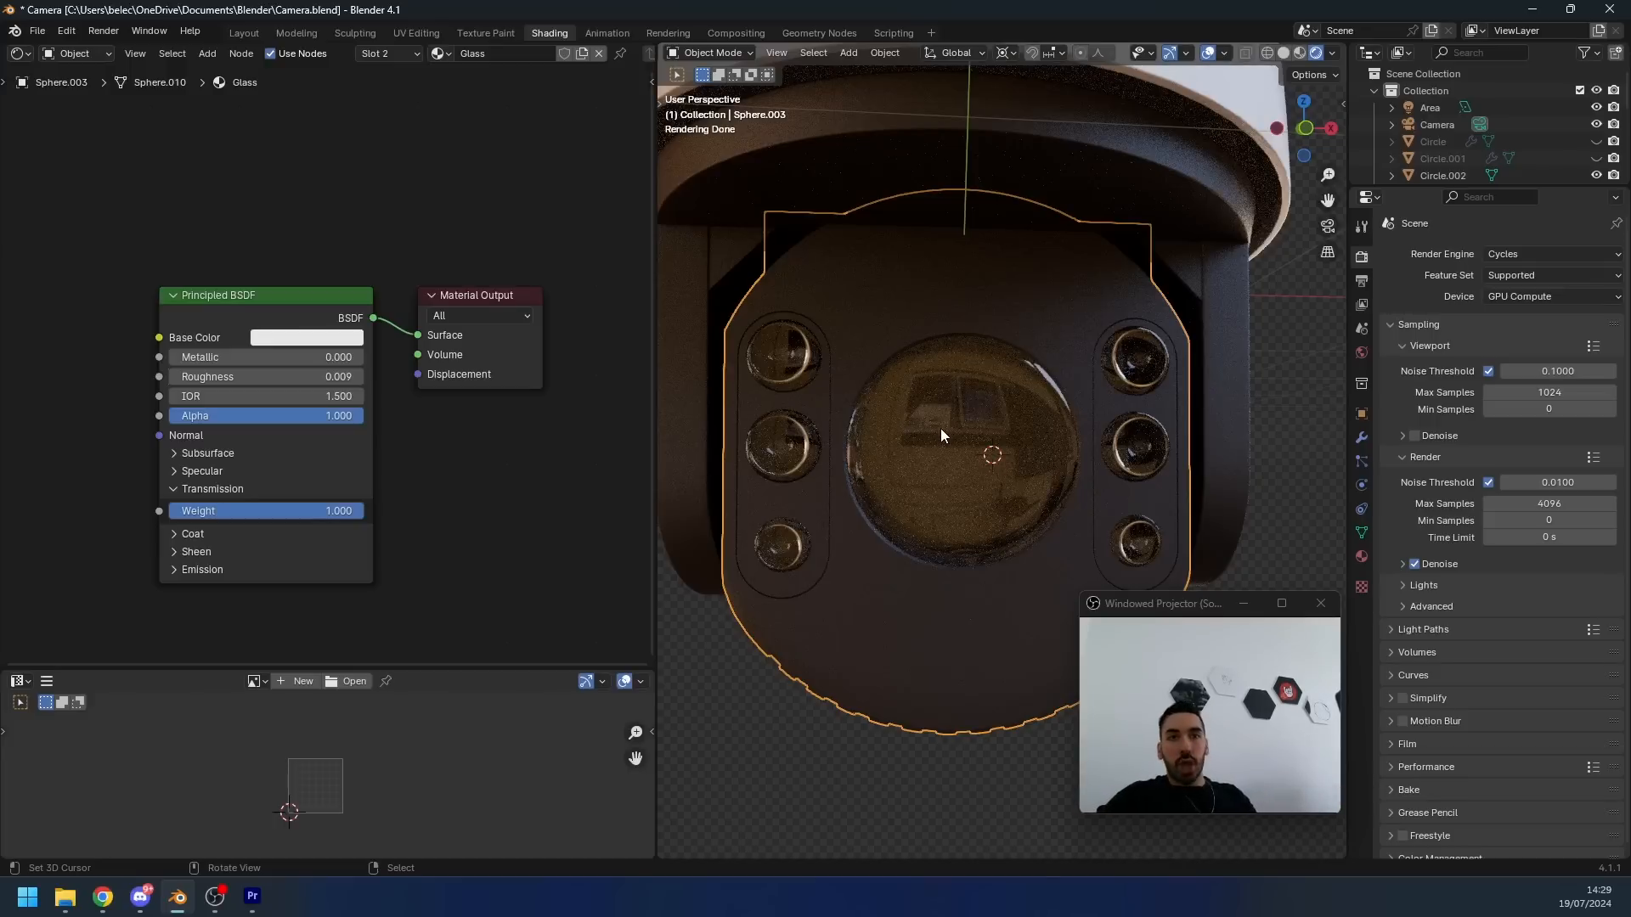
- Compare the camera ball with the reference photo's hole pattern below the lens in front wireframe view
key(KP_1)
key(shift+z)
key(g)
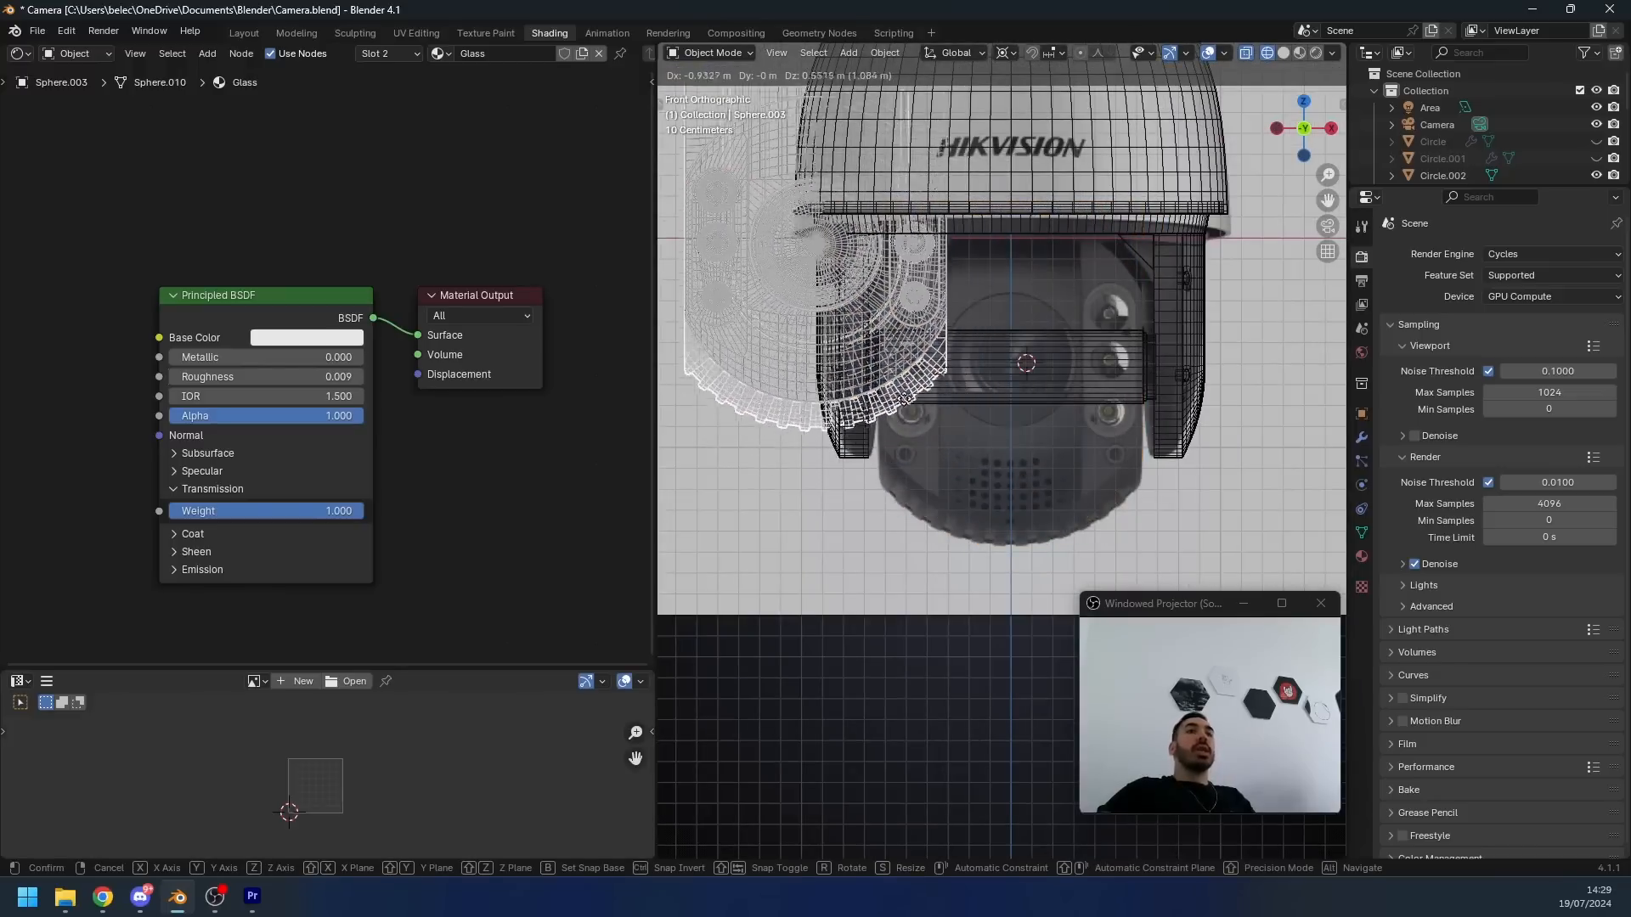
right_click(967, 454)
scroll(1003, 490, down, 2)
scroll(1031, 502, up, 2)
shift+middle_drag(1082, 385, 967, 452)
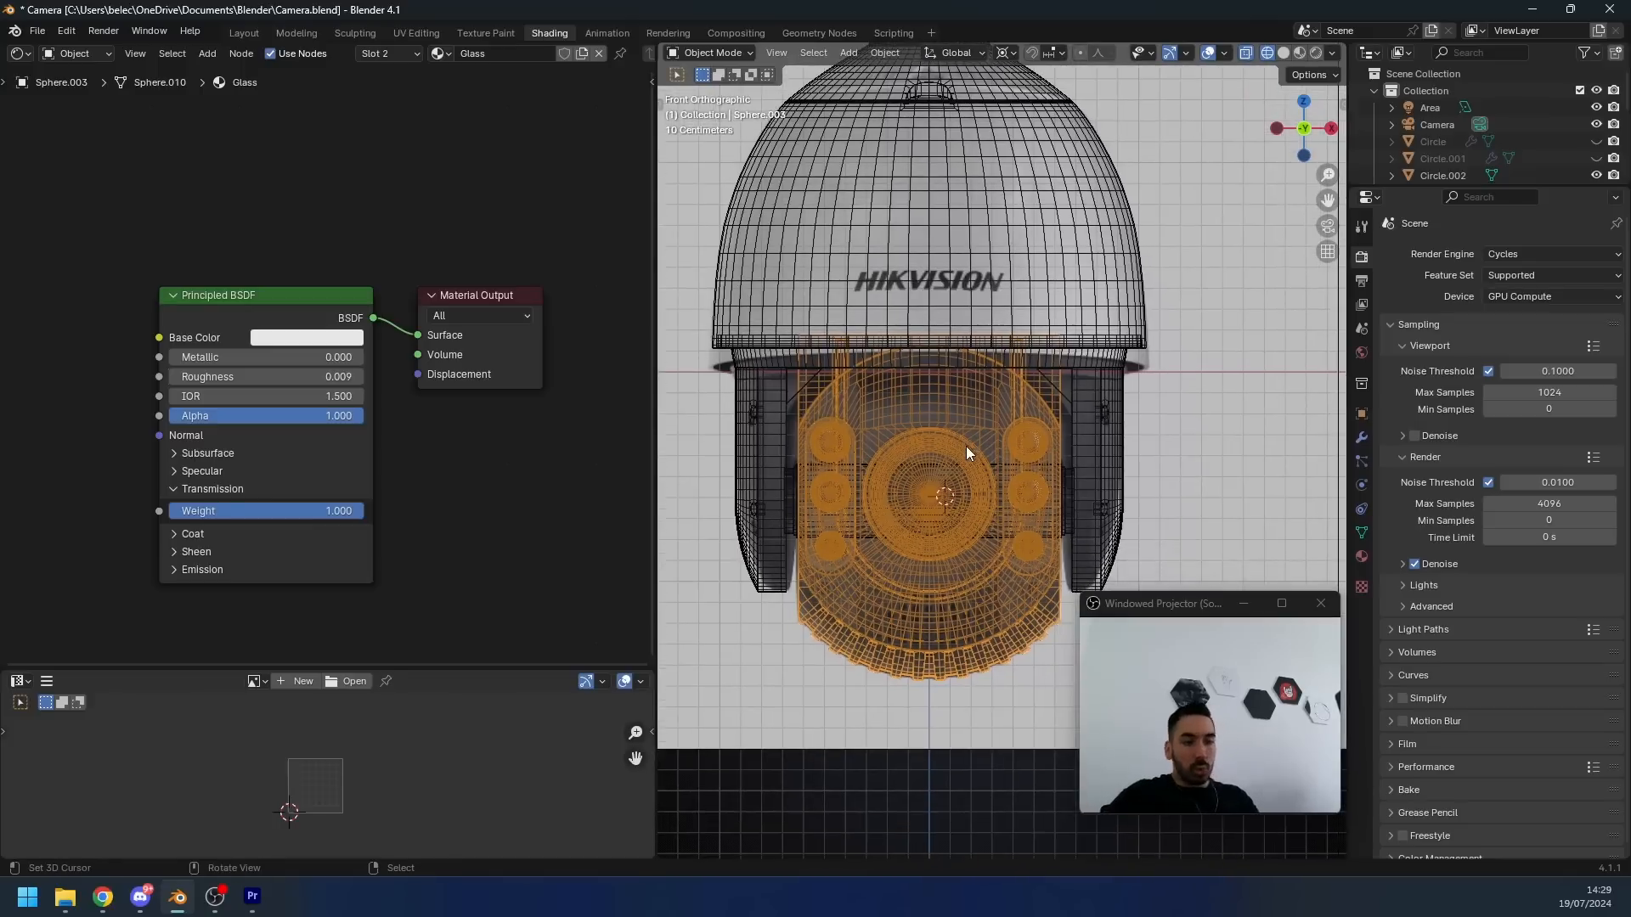
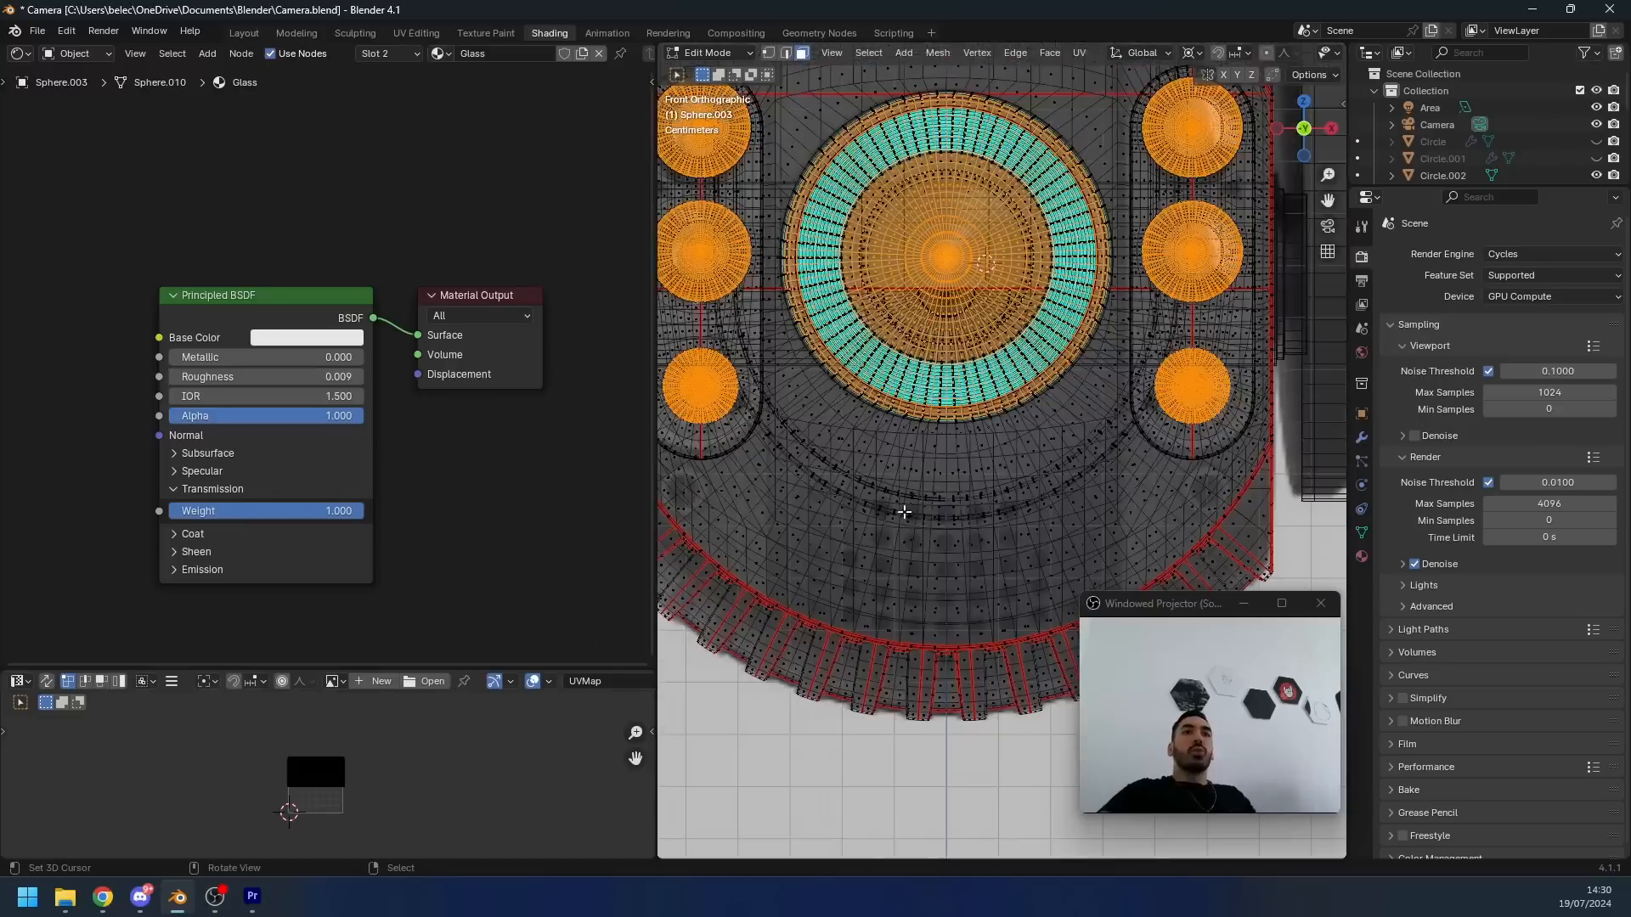
- Select the rectangular patch of ball faces below the central lens, leaving out the rows closest to the lens
key(alt+z)
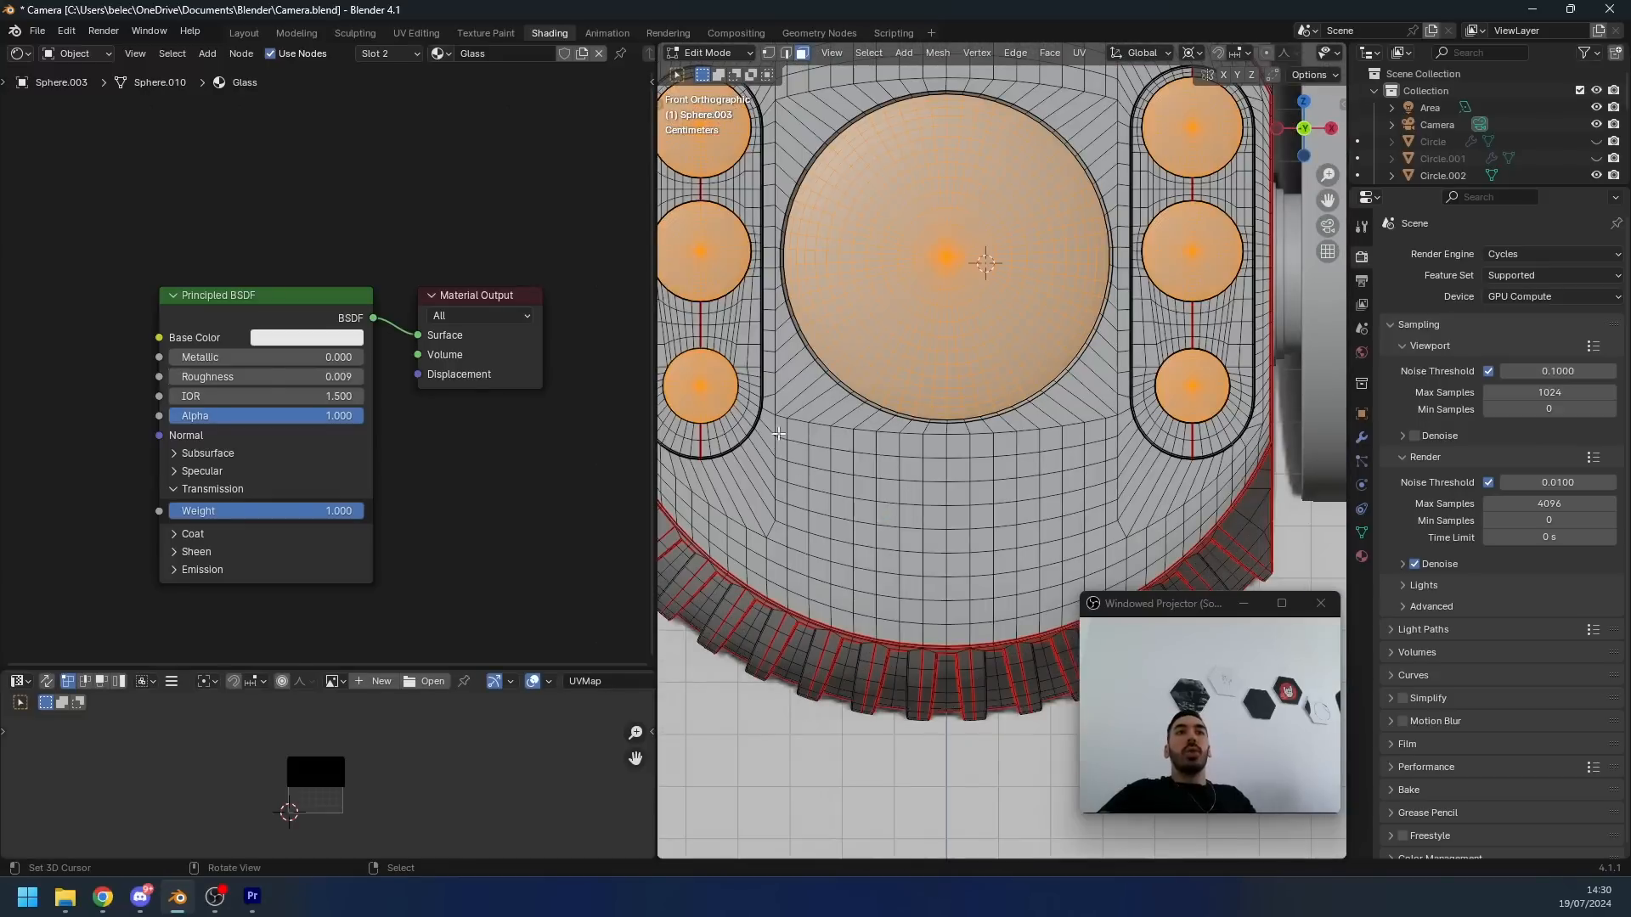
click(778, 434)
shift+scroll(1089, 534, down, 2)
ctrl+shift+right_click(1114, 539)
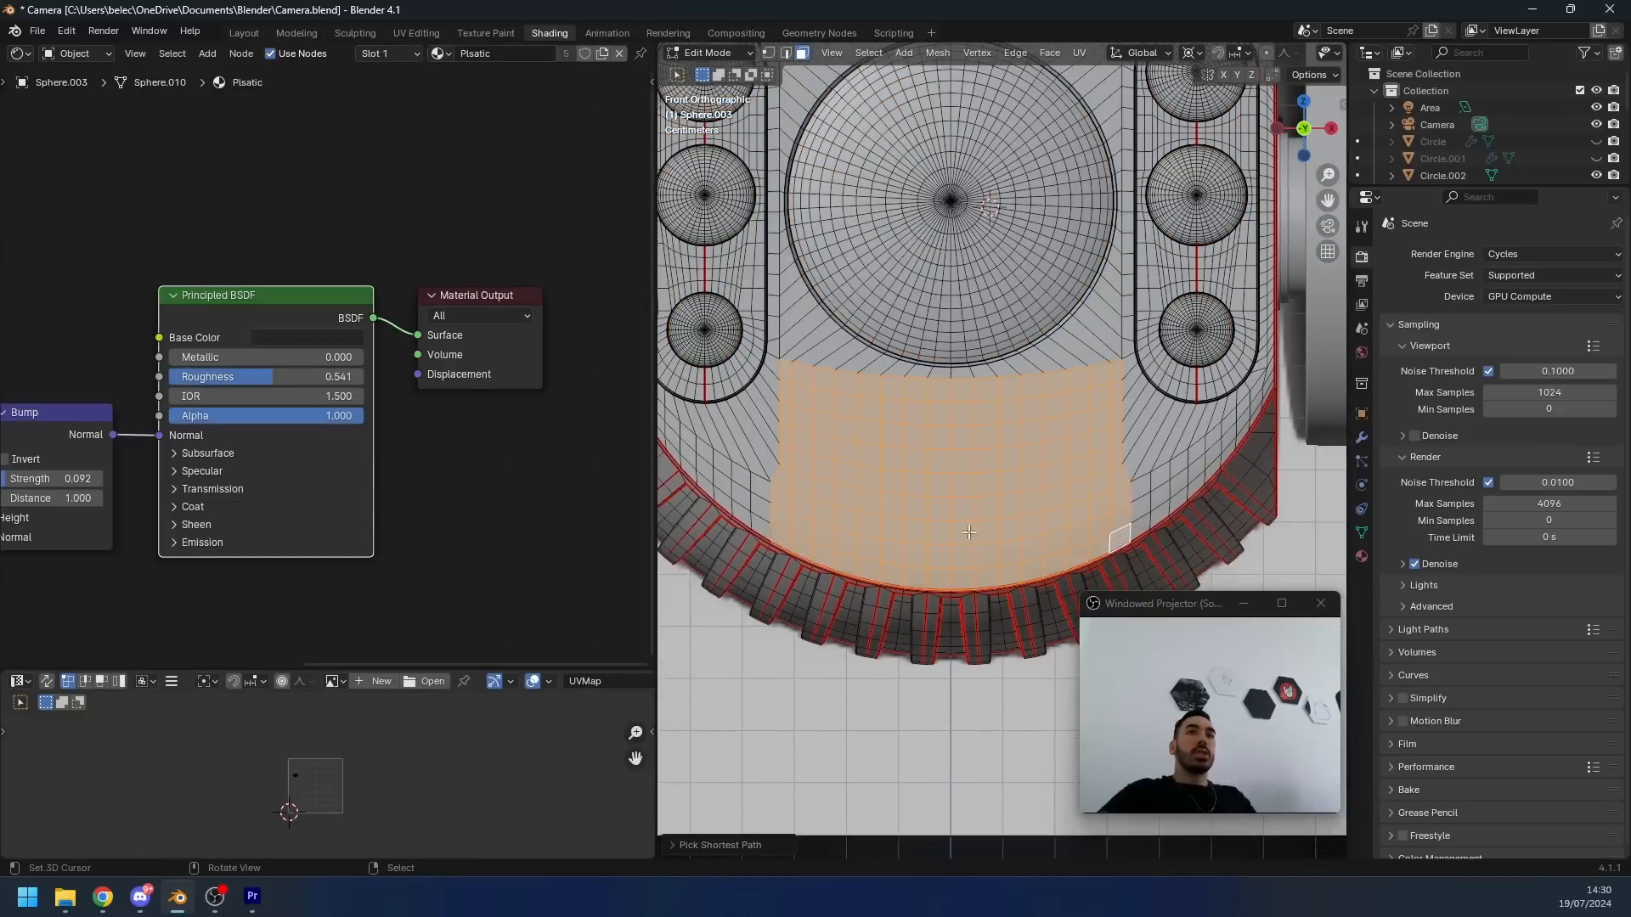
key(alt+z)
key(alt+z)
alt+shift+right_click(884, 387)
alt+shift+right_click(884, 411)
key(alt+z)
scroll(884, 434, up, 1)
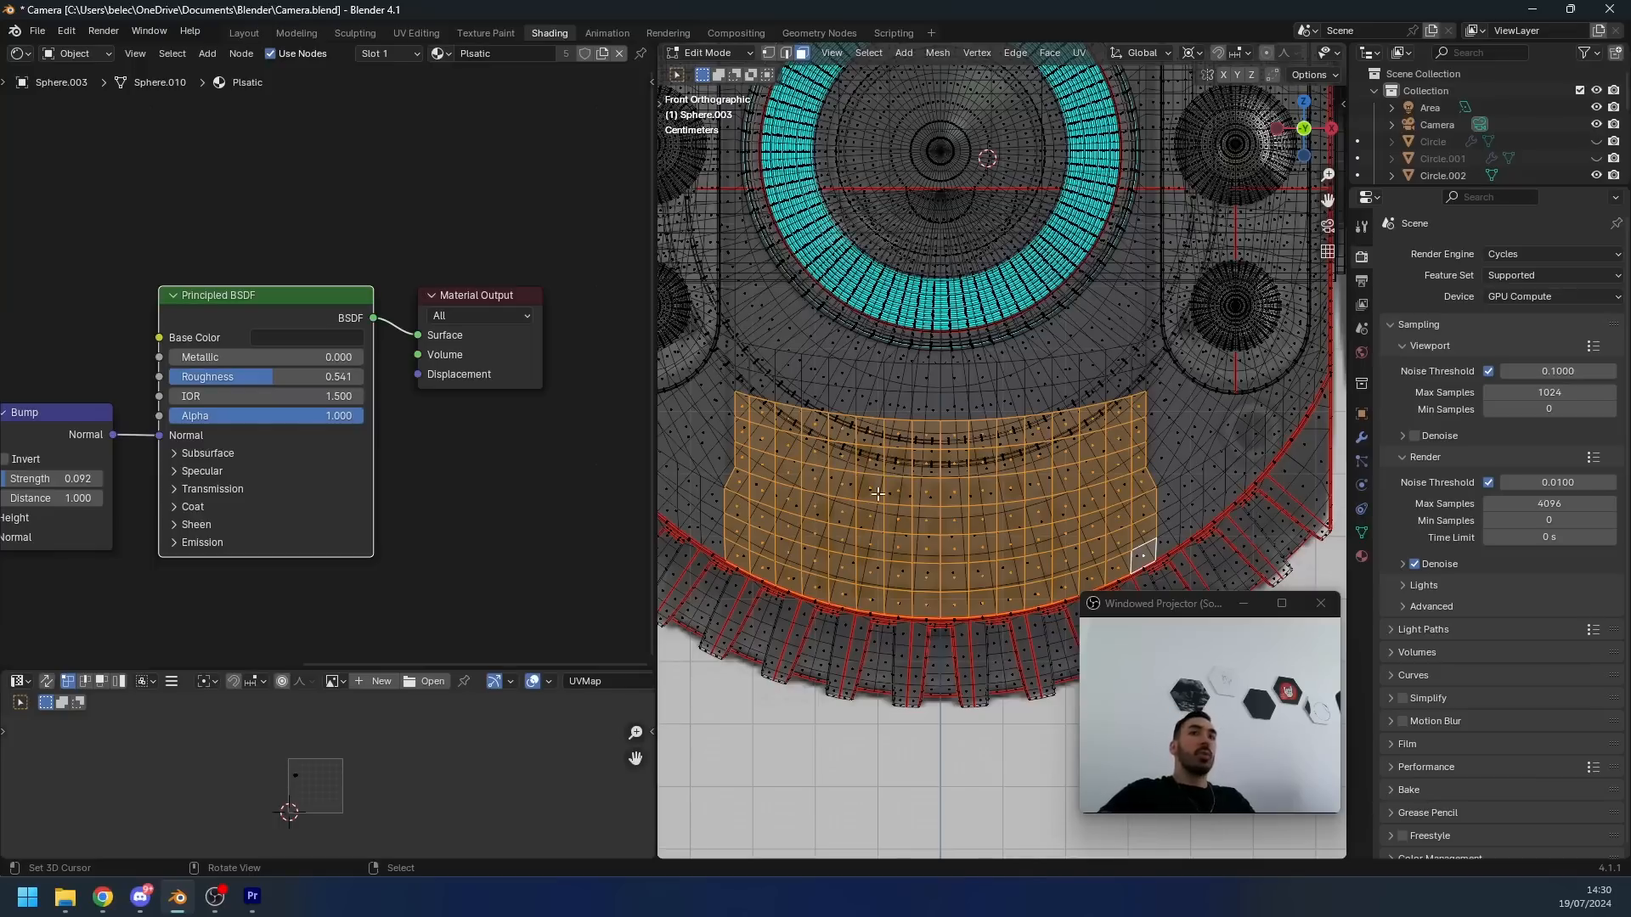
- Duplicate the selected face patch in place and separate the copy into its own object
scroll(1046, 485, down, 5)
key(alt+z)
key(shift+d)
right_click(977, 492)
key(p)
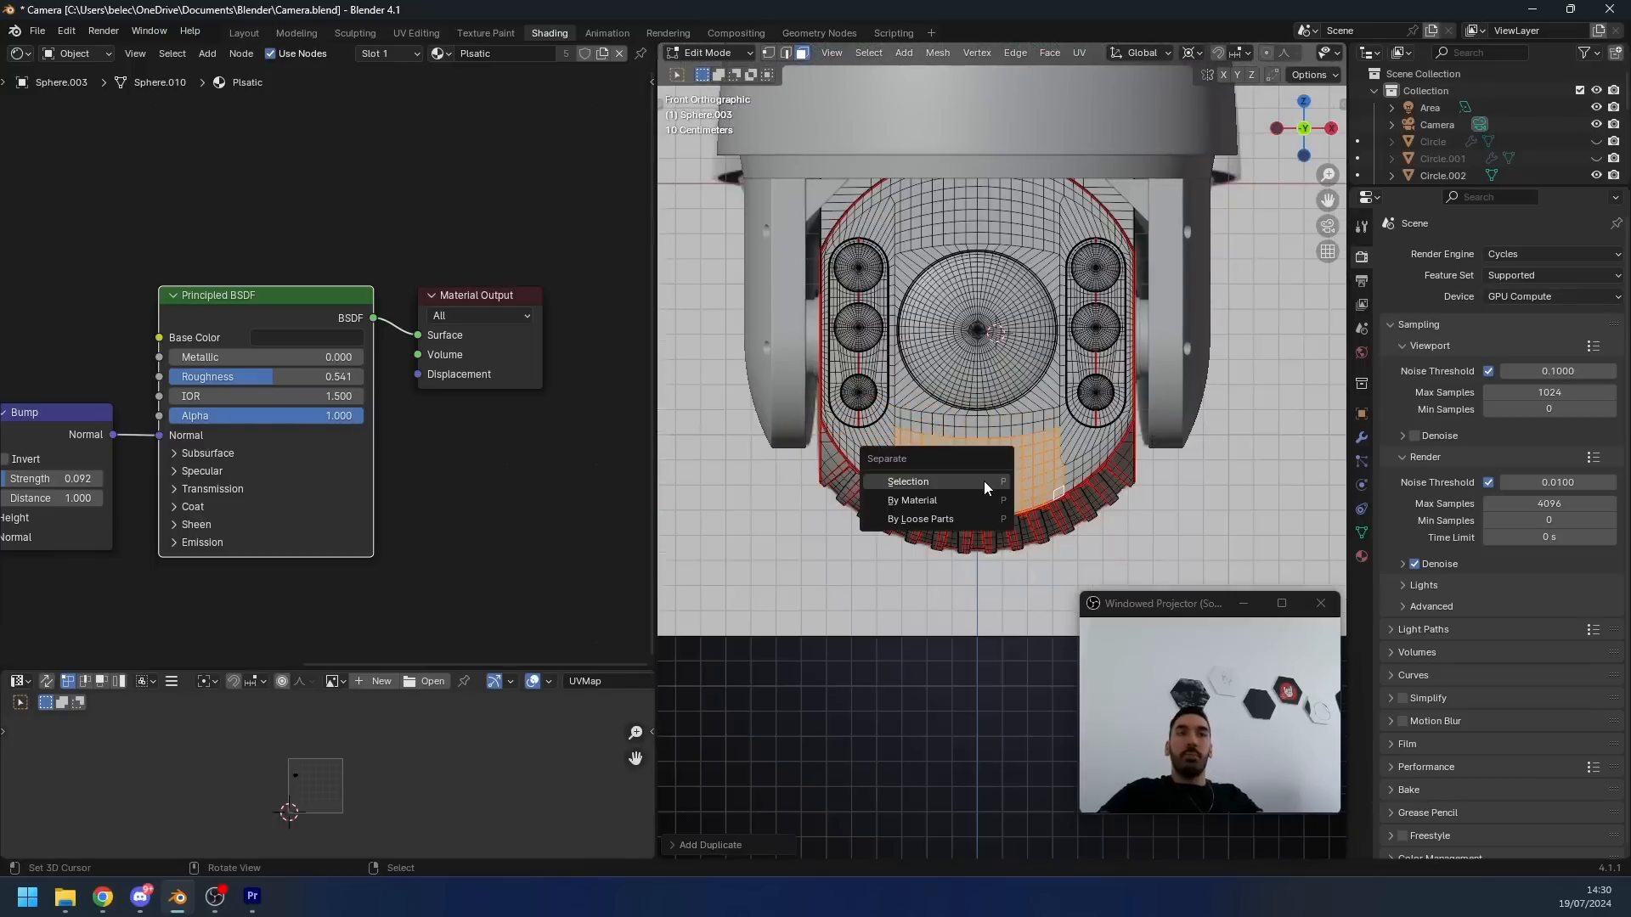
click(984, 481)
key(Tab)
- Move the camera parts, except the separated patch, up along Z to uncover the reference photo
right_click(971, 474)
right_click(971, 474)
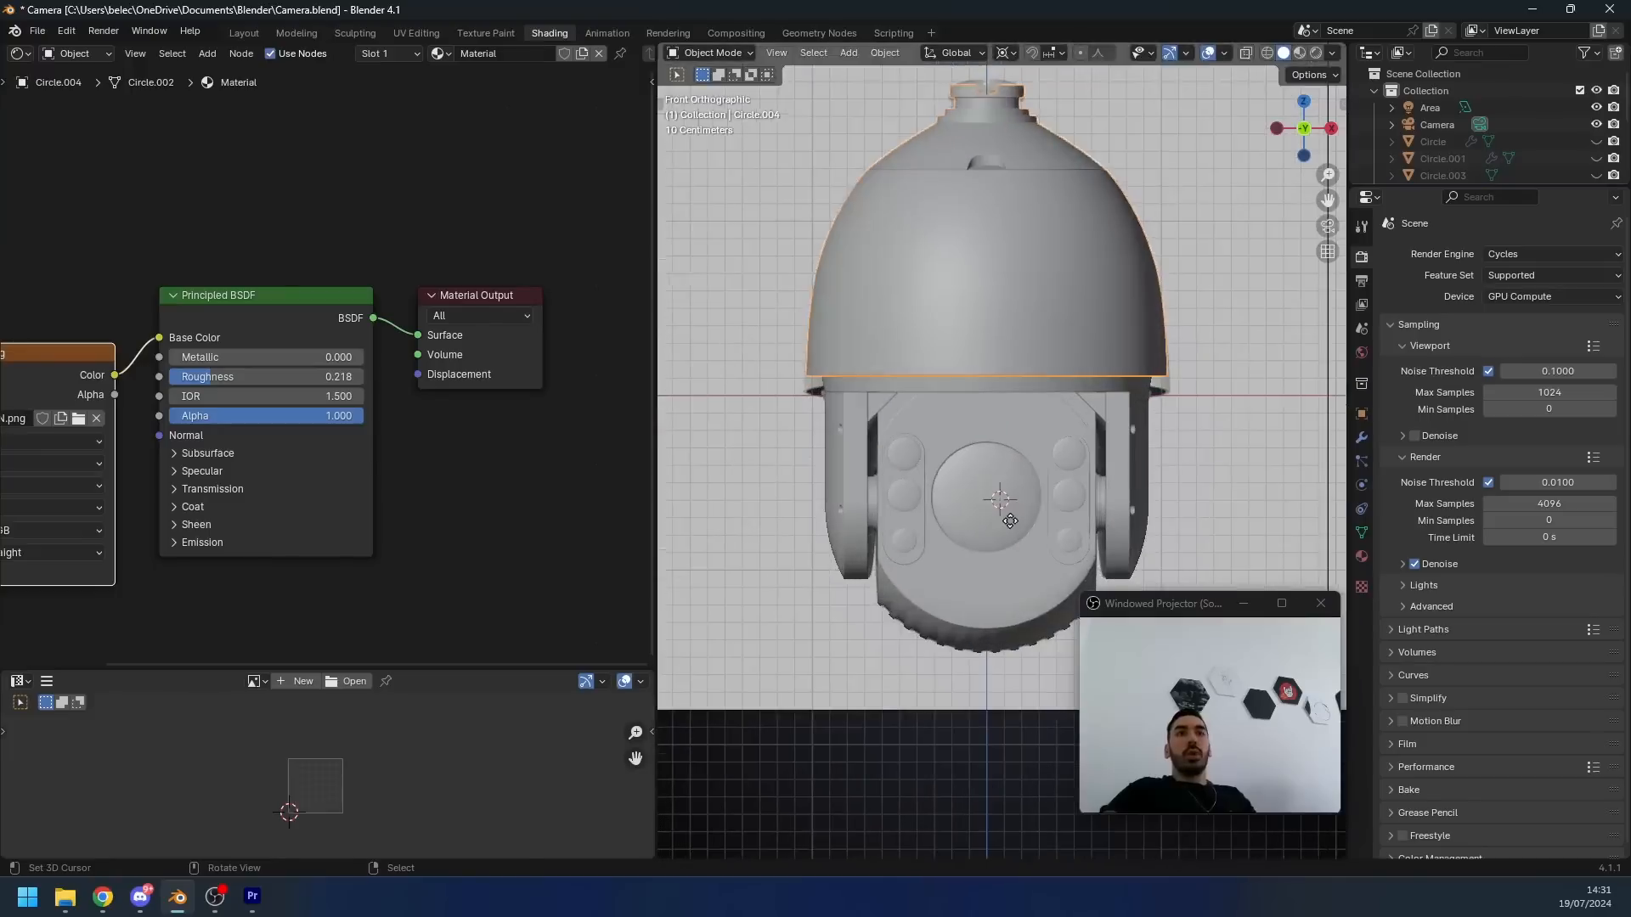
key(g)
key(z)
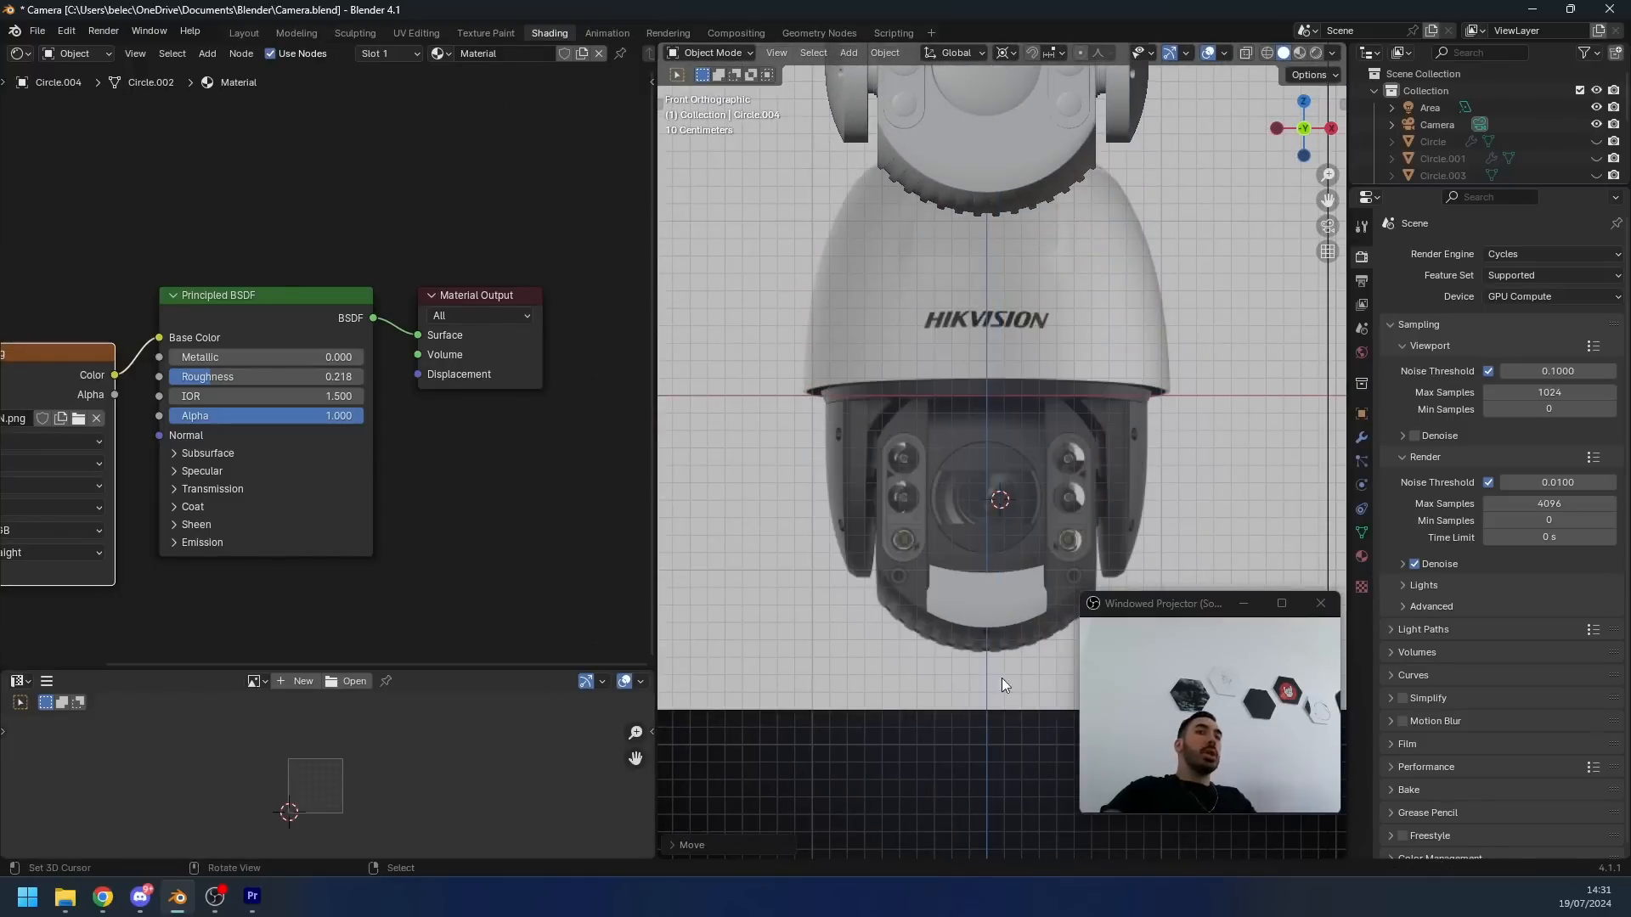
- Duplicate the separated patch in place, hide the copy as a backup, and reselect the original patch
click(986, 568)
scroll(976, 509, up, 5)
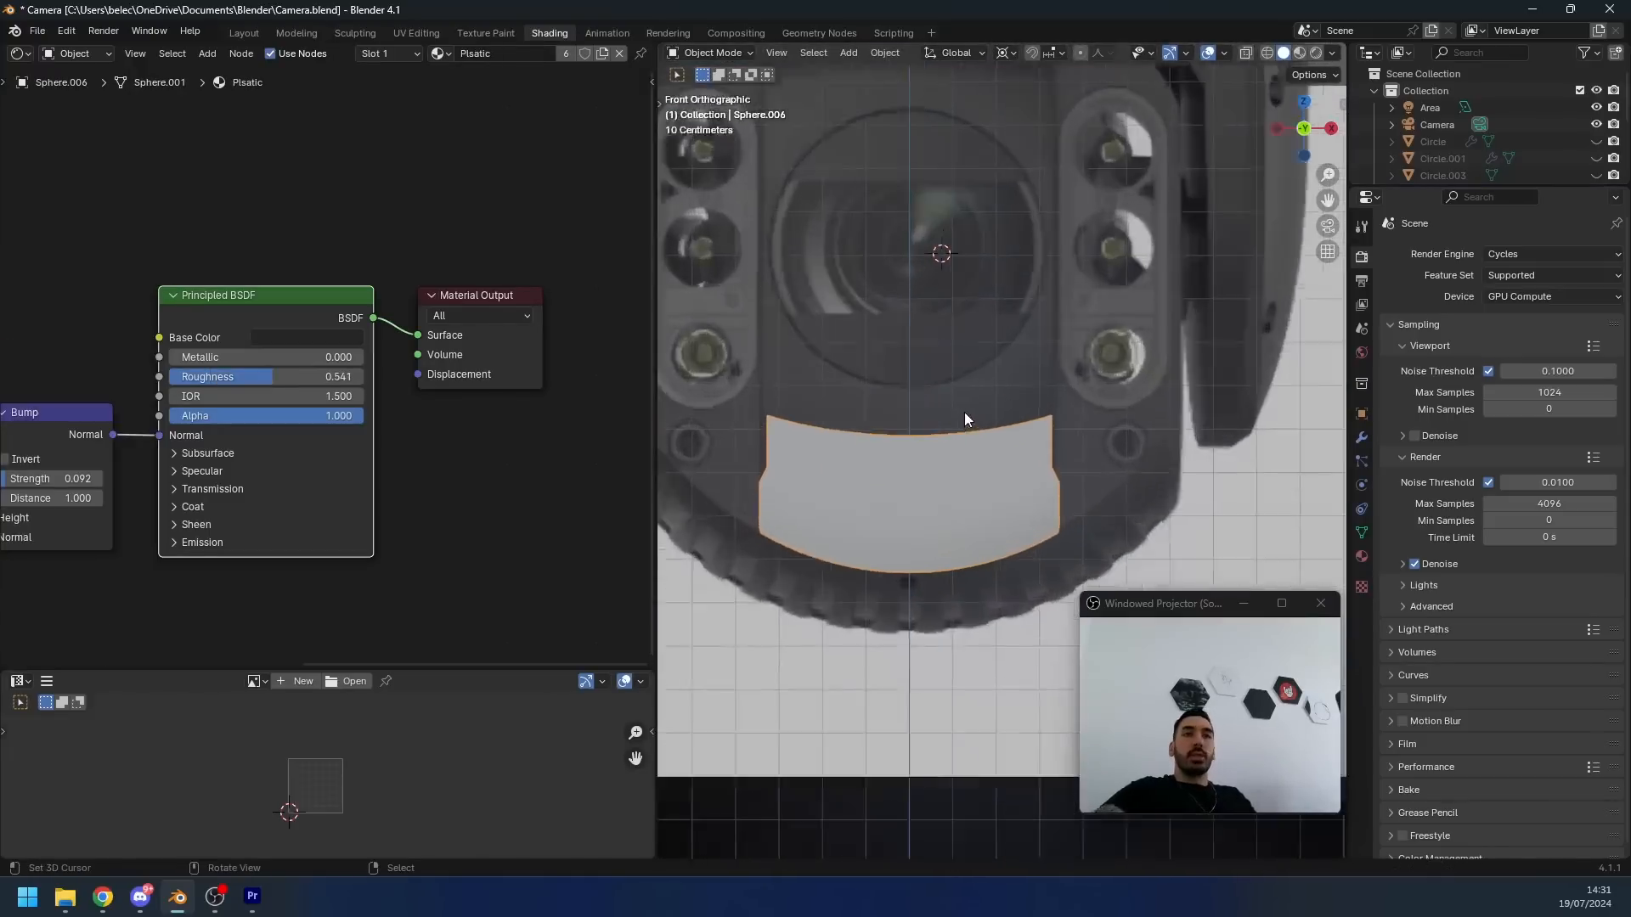
key(shift+d)
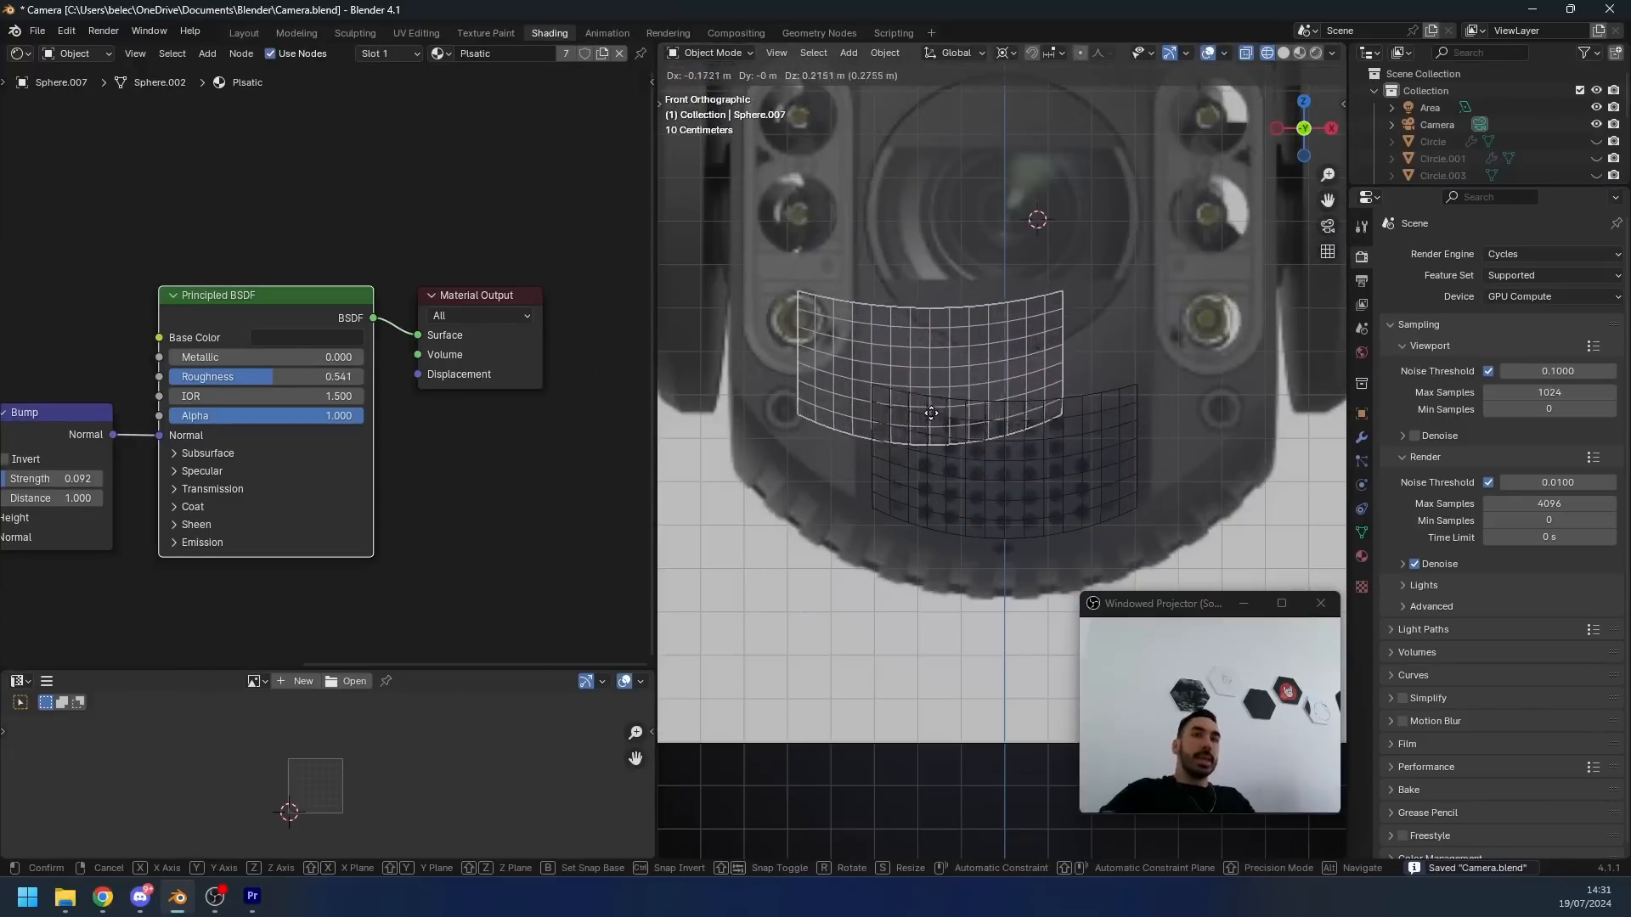
right_click(991, 426)
key(h)
right_click(957, 456)
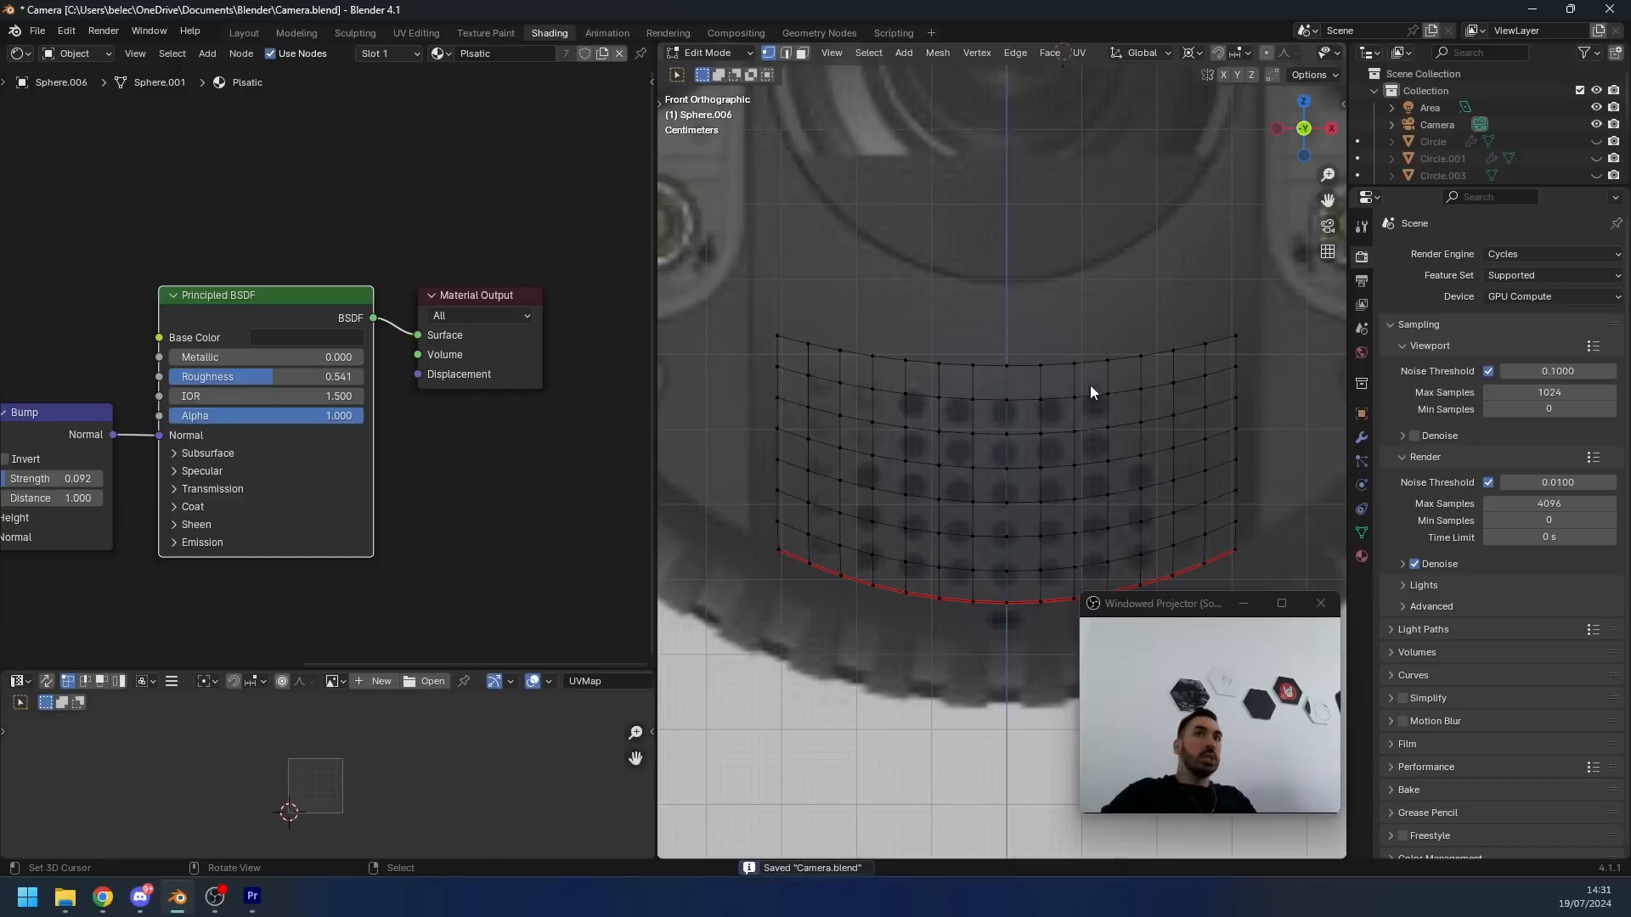
- Add a level 1 Subdivision modifier to the patch and apply it
key(Tab)
key(ctrl+1)
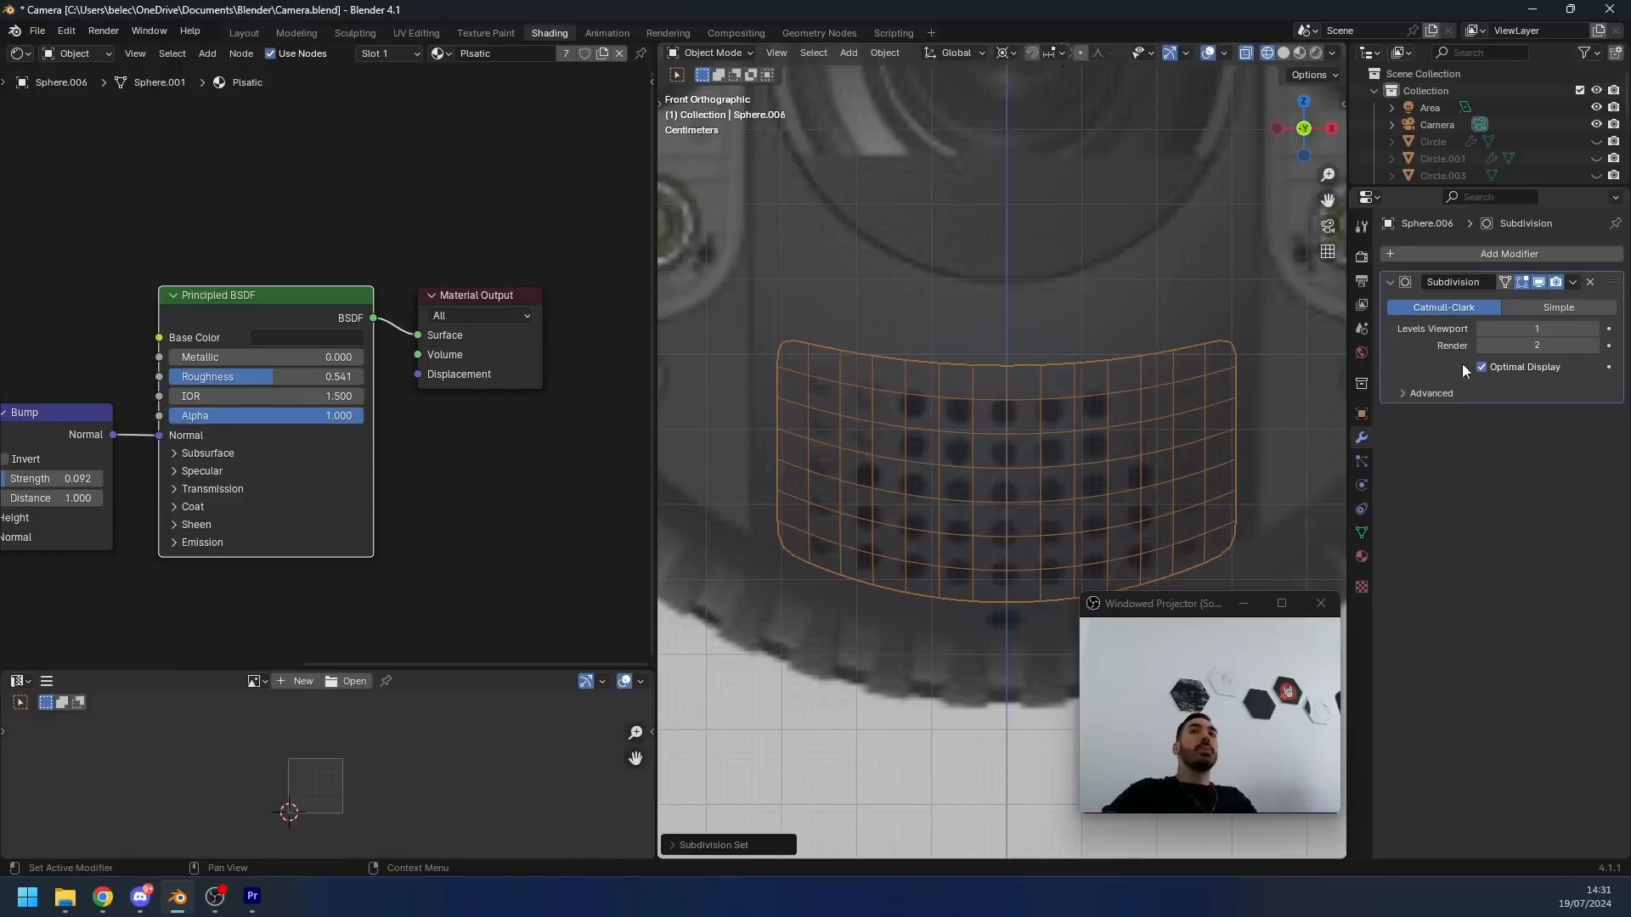
key(ctrl+a)
- Select five evenly spaced 2×2 face blocks along the patch's upper hole row, matching the reference
key(Tab)
scroll(1009, 378, up, 2)
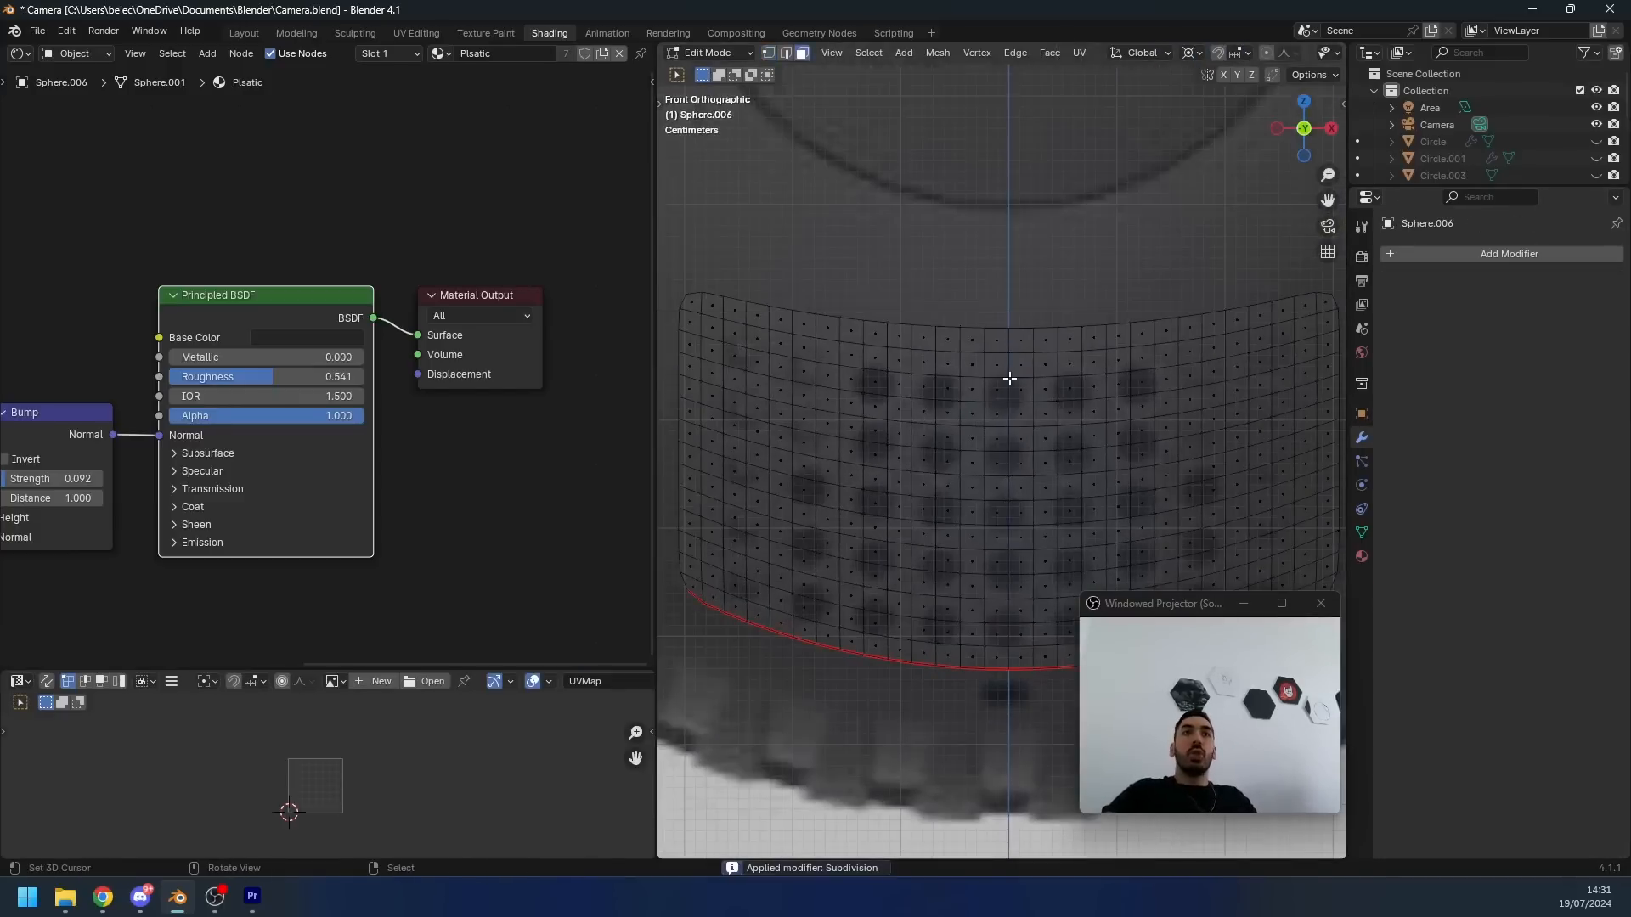
ctrl+shift+click(1019, 414)
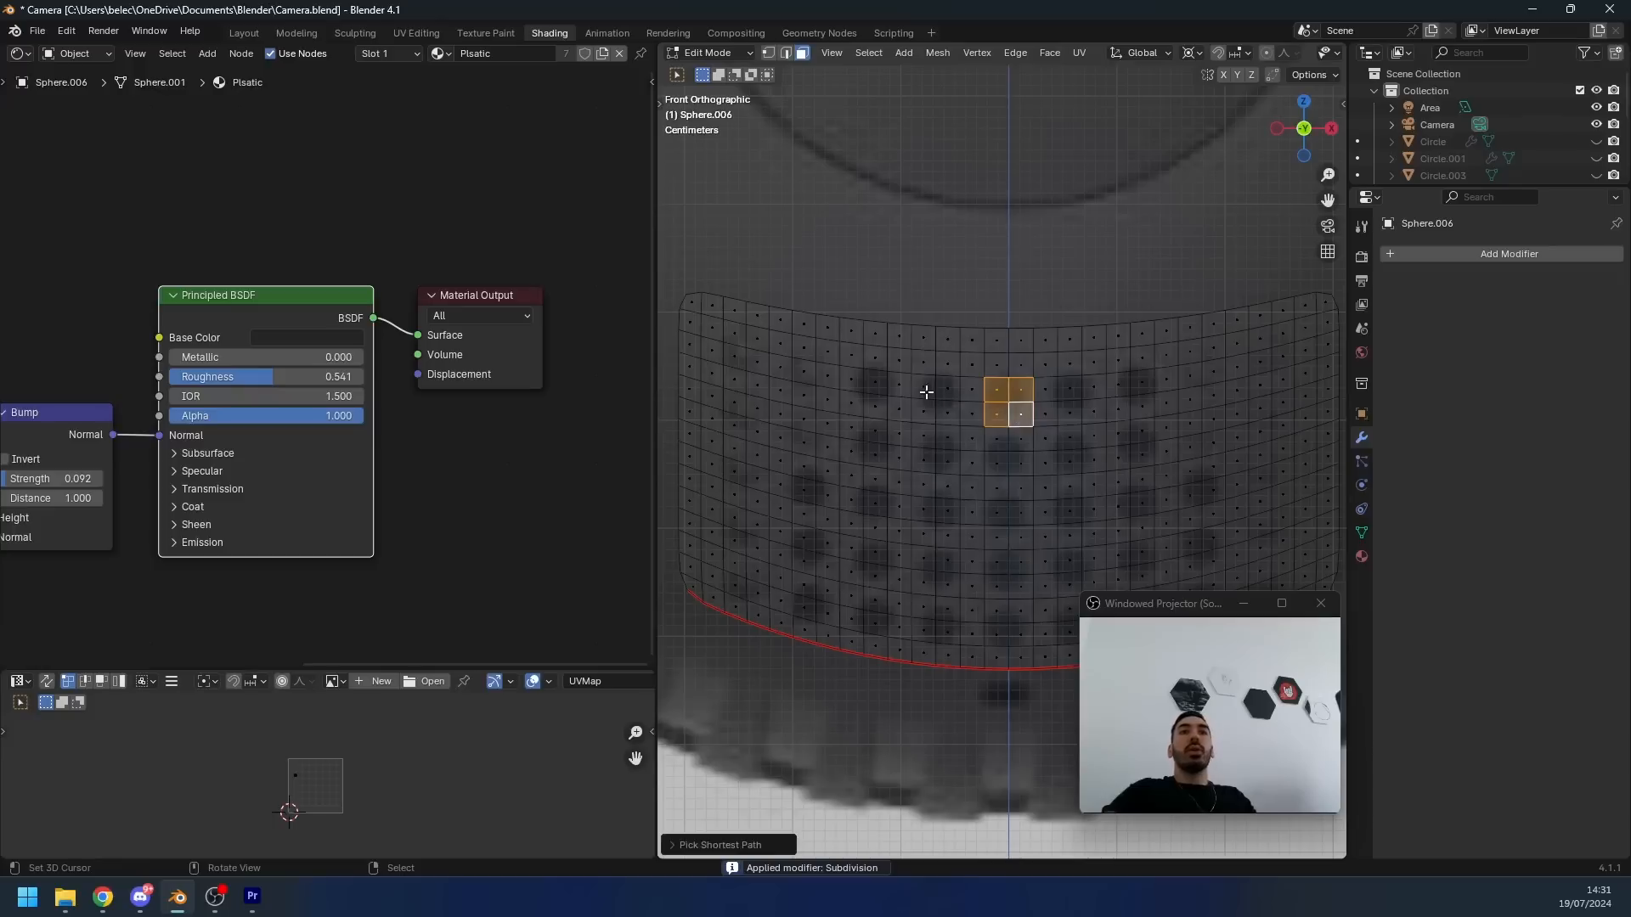
shift+click(1068, 387)
ctrl+shift+click(1094, 413)
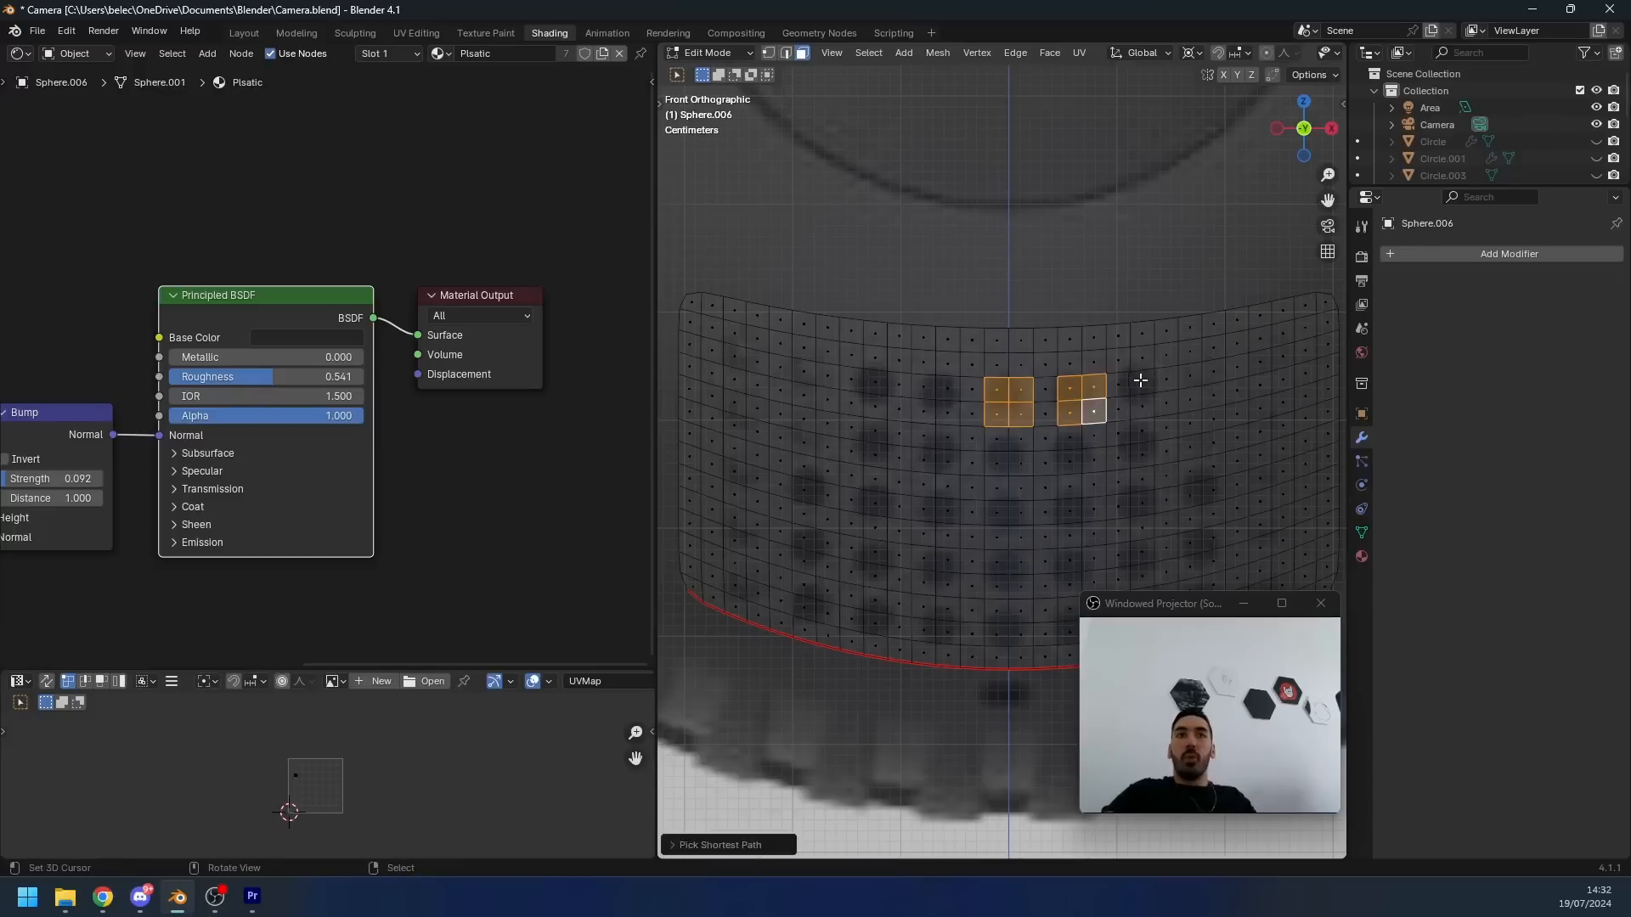
shift+click(1141, 380)
ctrl+shift+click(1166, 406)
shift+click(923, 387)
ctrl+shift+click(948, 415)
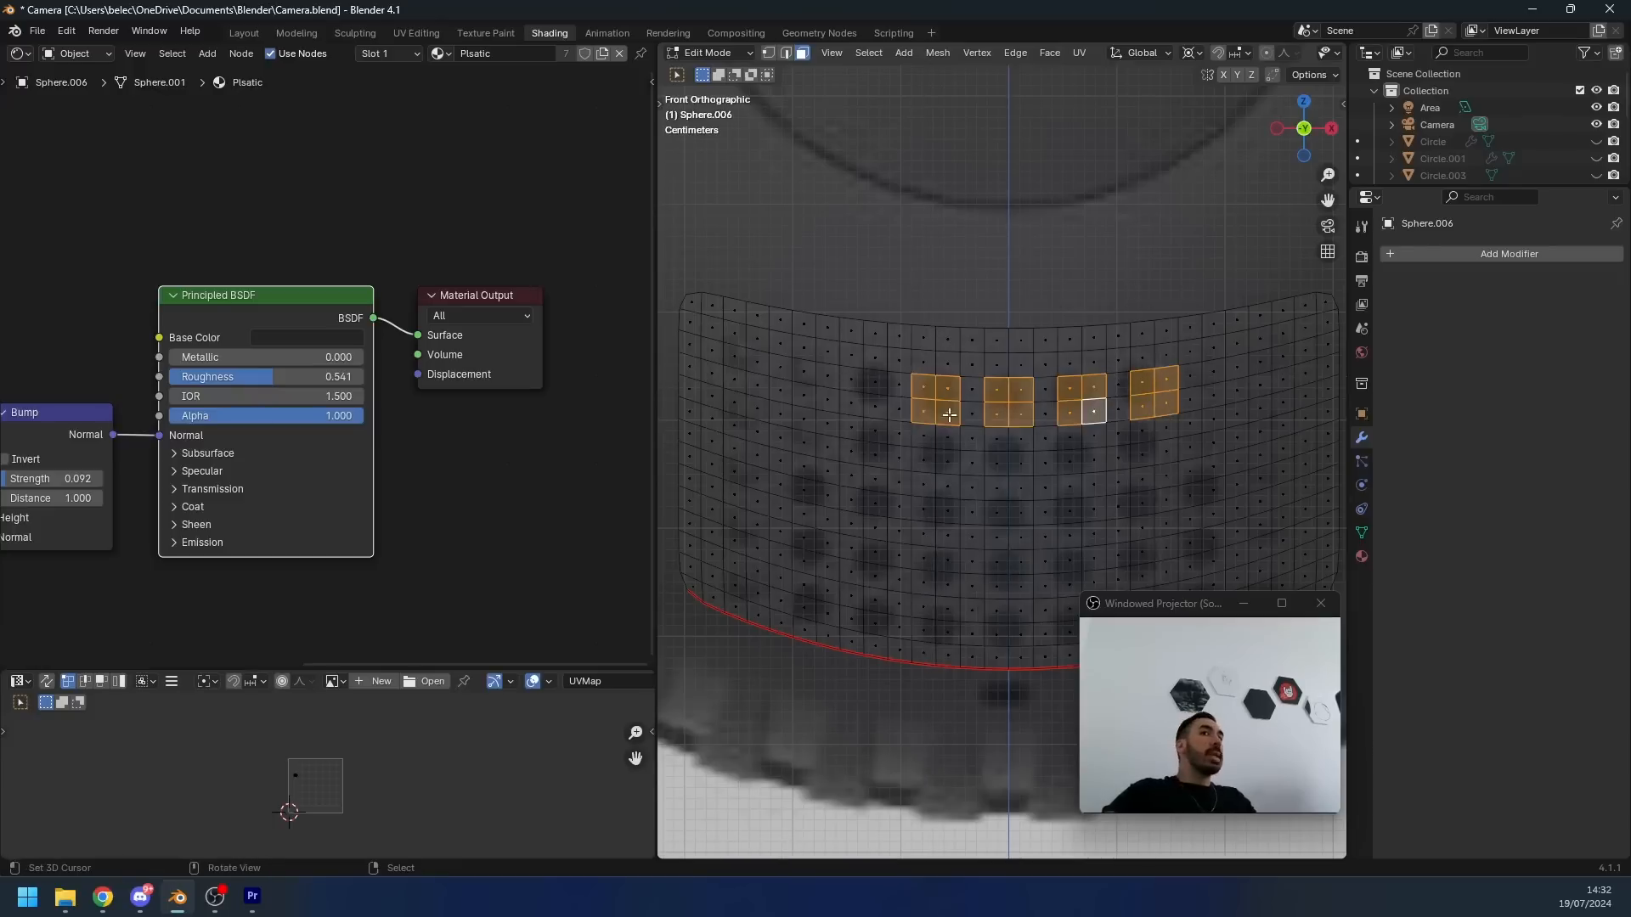
key(b)
drag(847, 372, 885, 411)
- Add the matching 2×2 face blocks of the second hole row to the selection
drag(885, 411, 1093, 462)
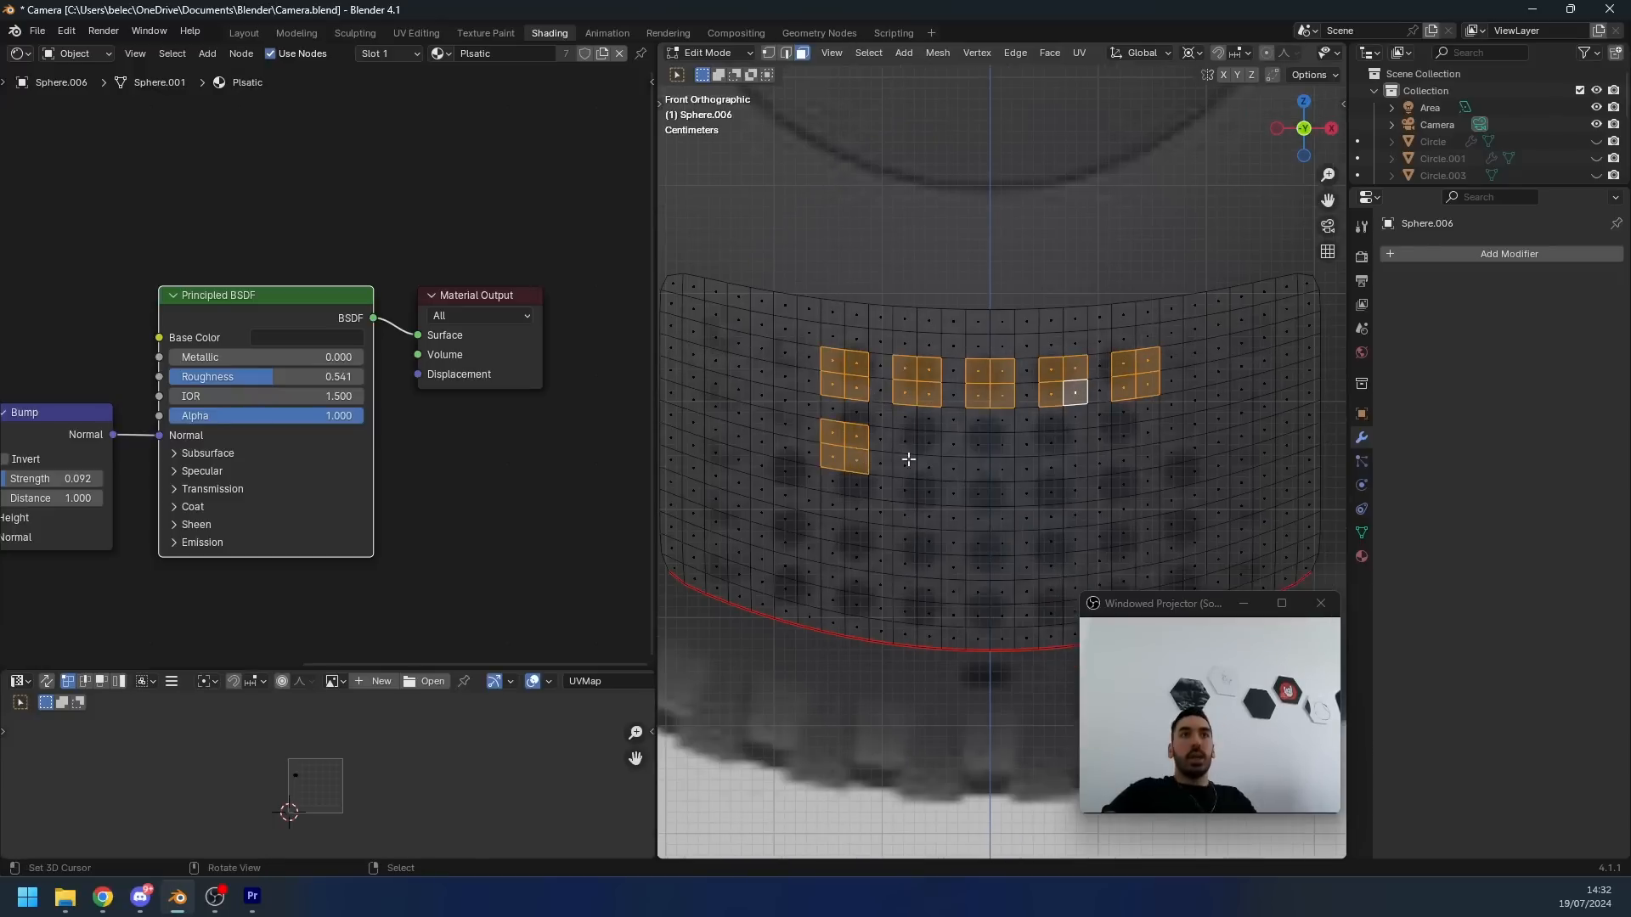
key(b)
key(b)
key(b)
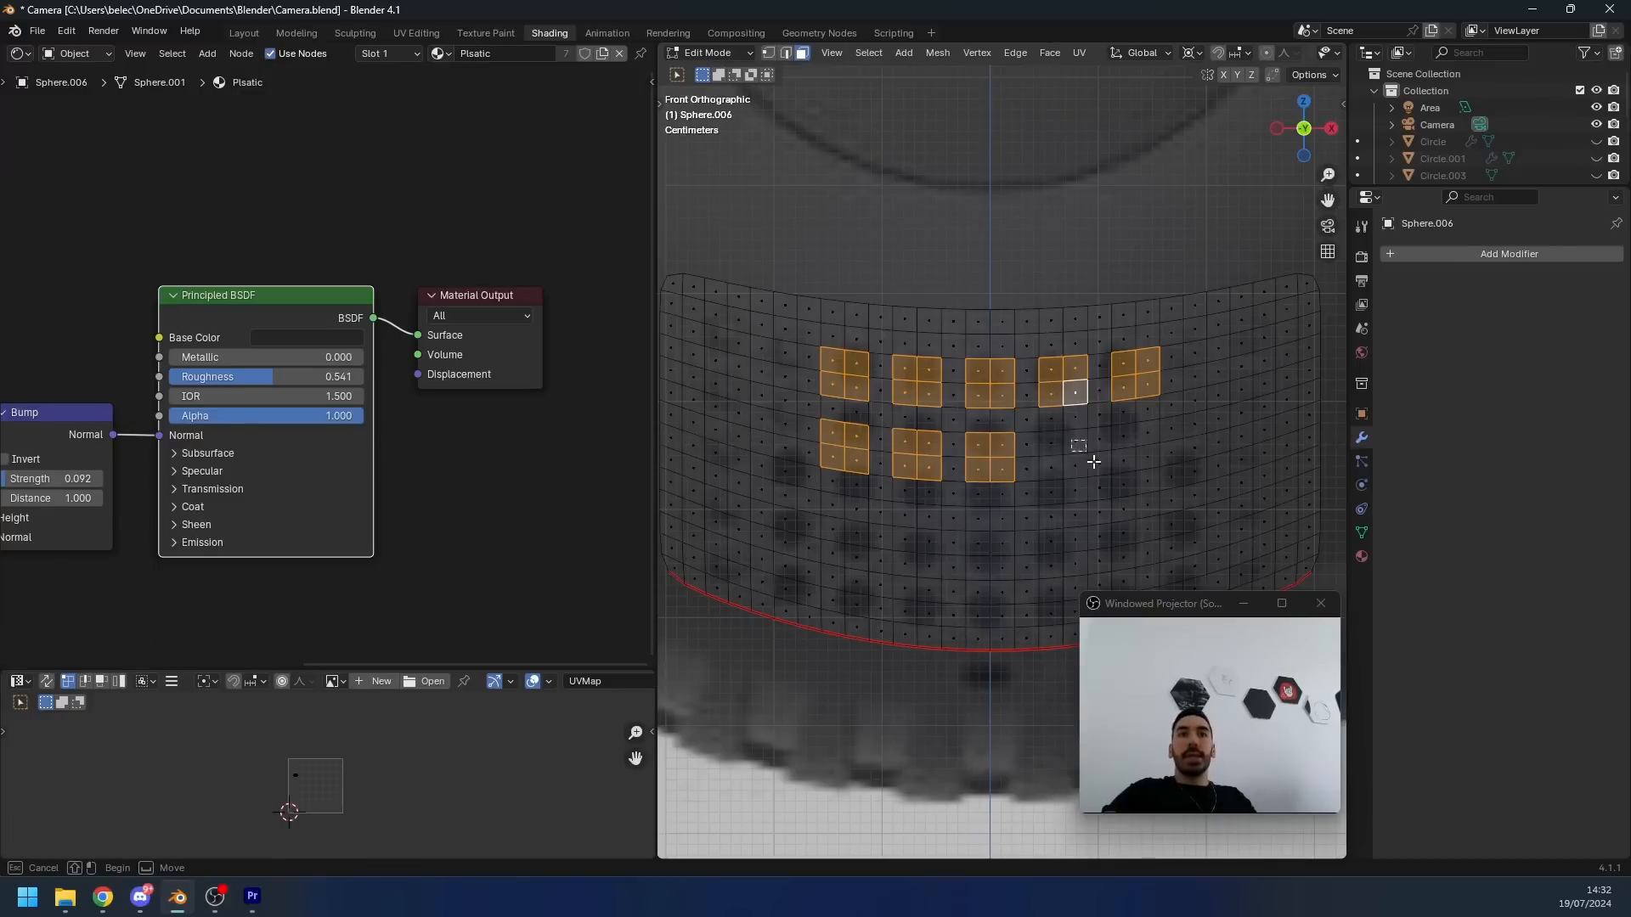
drag(1093, 461, 1095, 463)
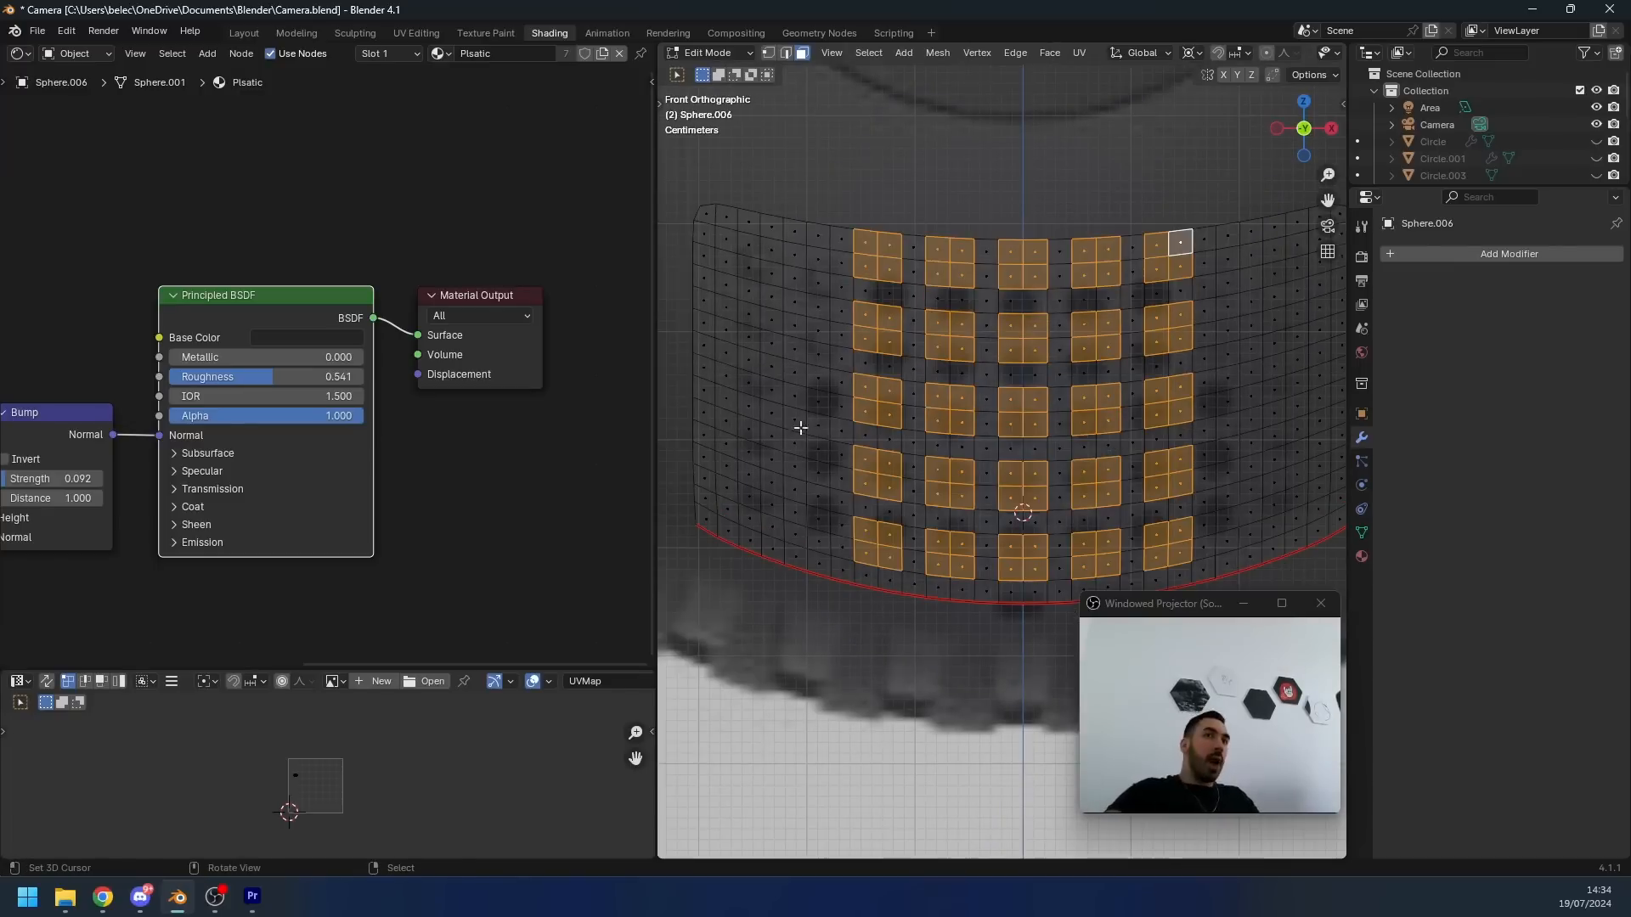
- Add the three lower 2×2 face blocks in the columns on both sides of the five-column grid to the selection
key(c)
click(806, 527)
click(804, 459)
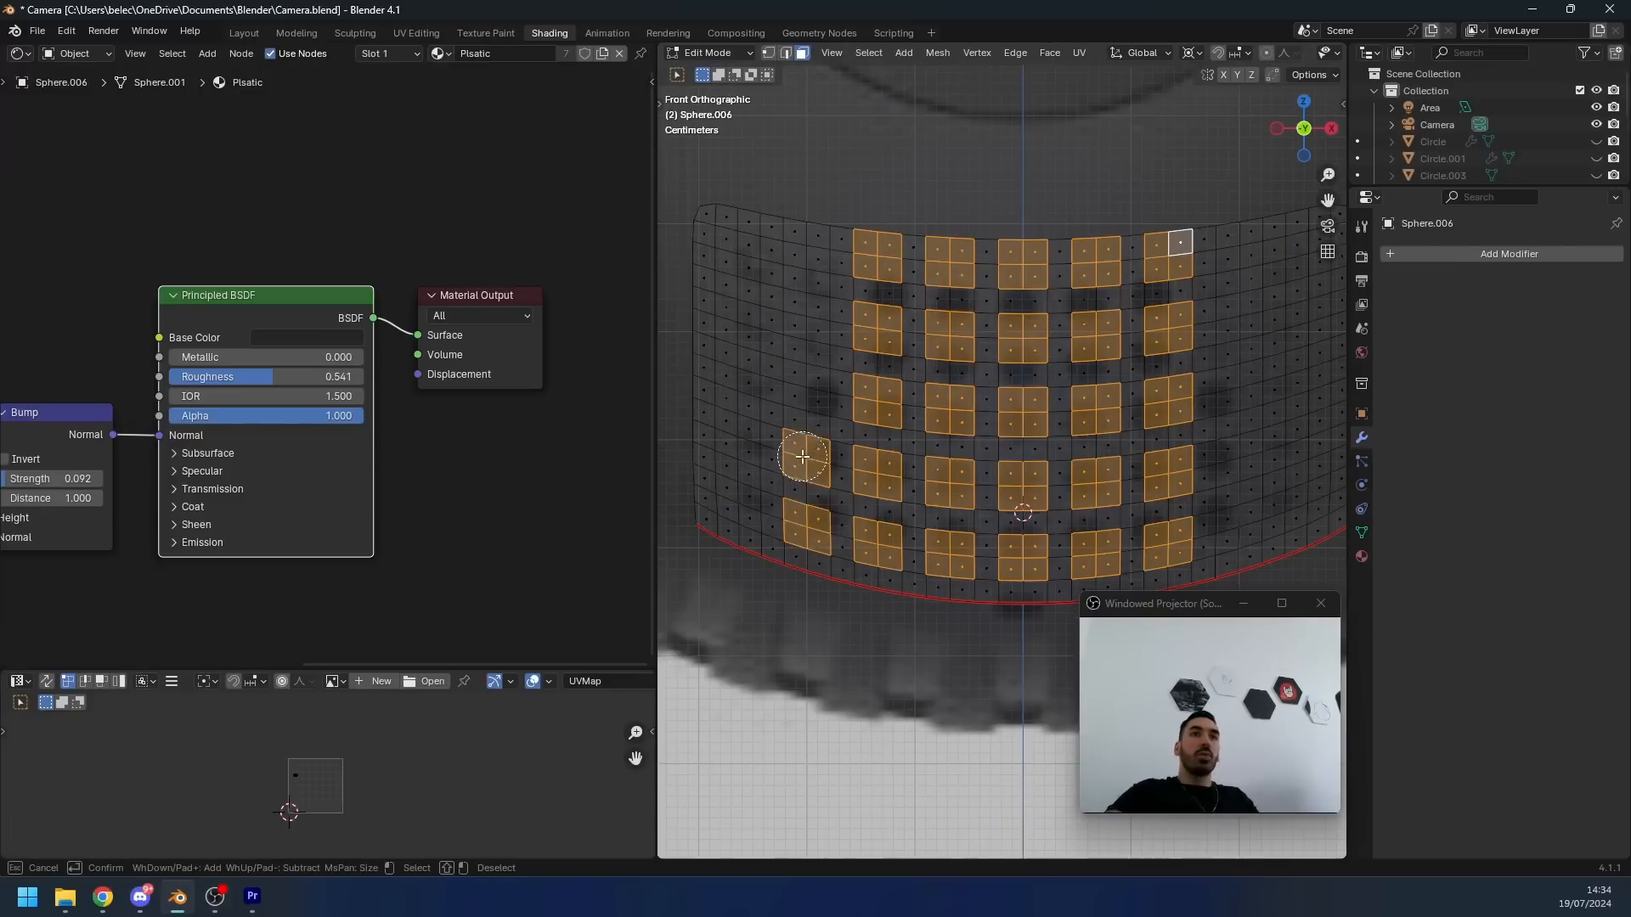
click(797, 387)
click(1241, 389)
click(1246, 458)
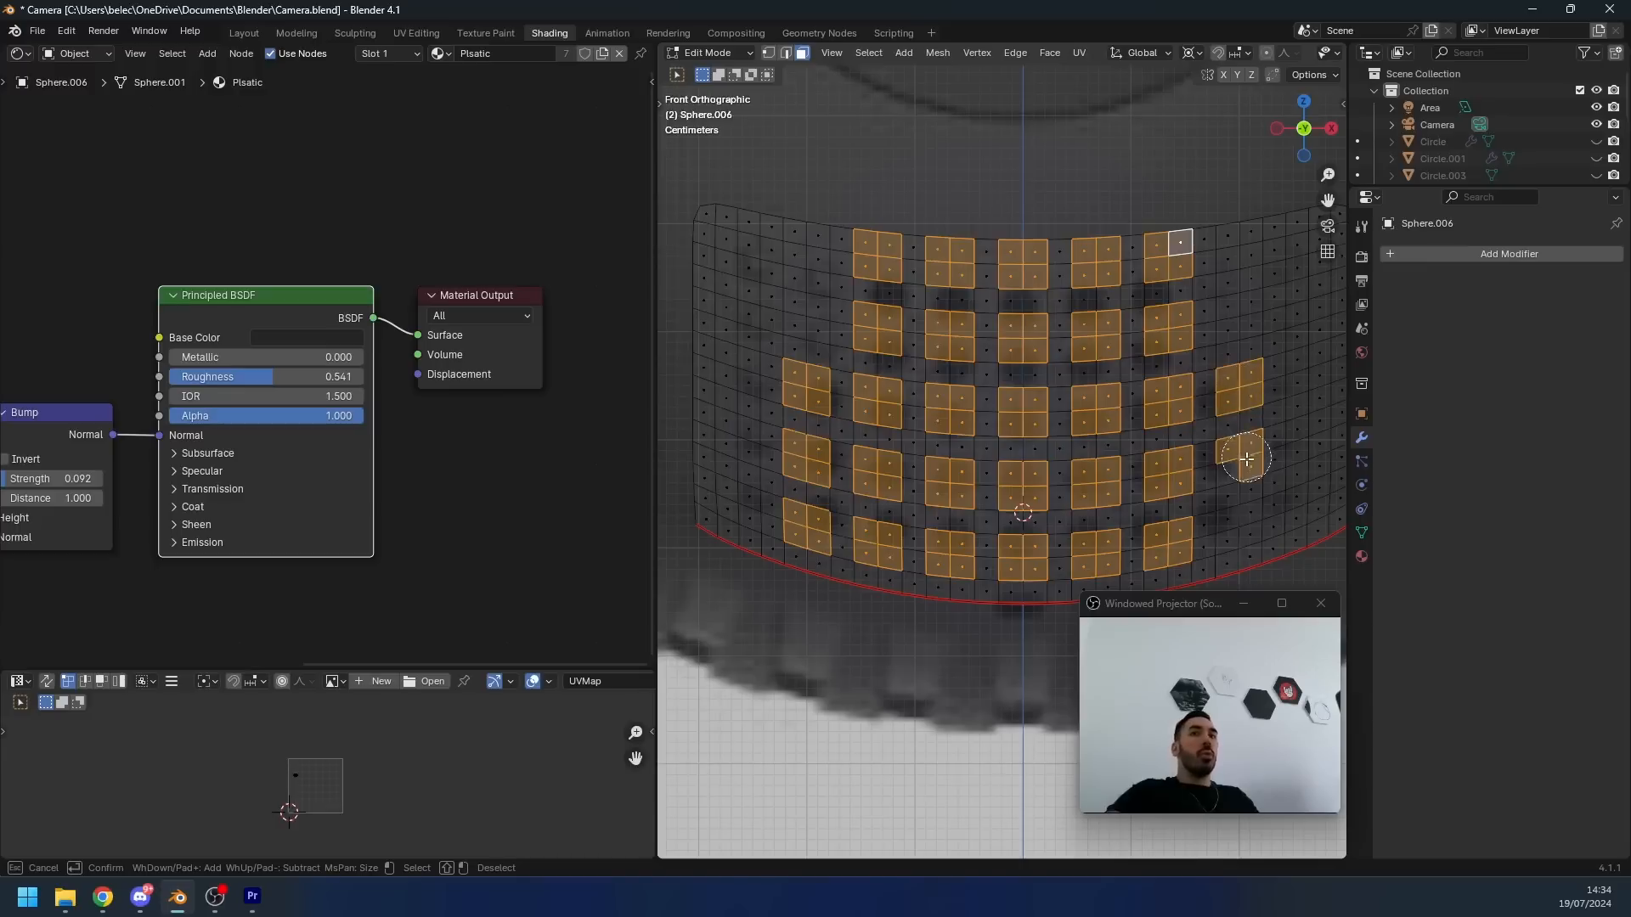
click(1241, 469)
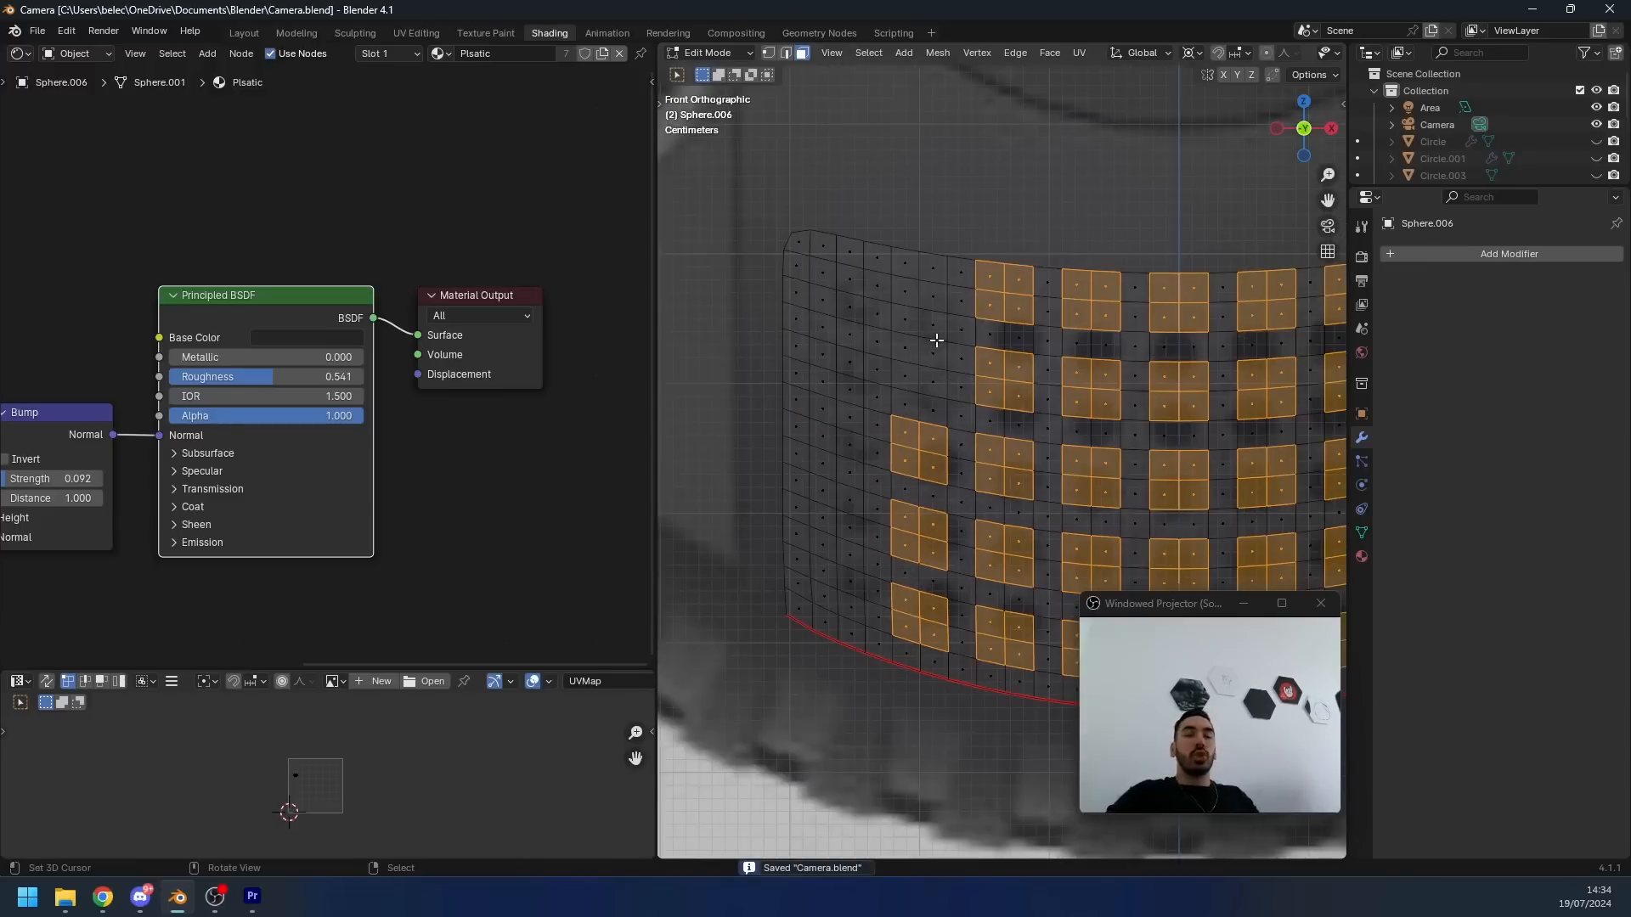
- Extend the selection of 2×2 face blocks to a full grid of nine columns by five rows across the patch
key(c)
click(902, 279)
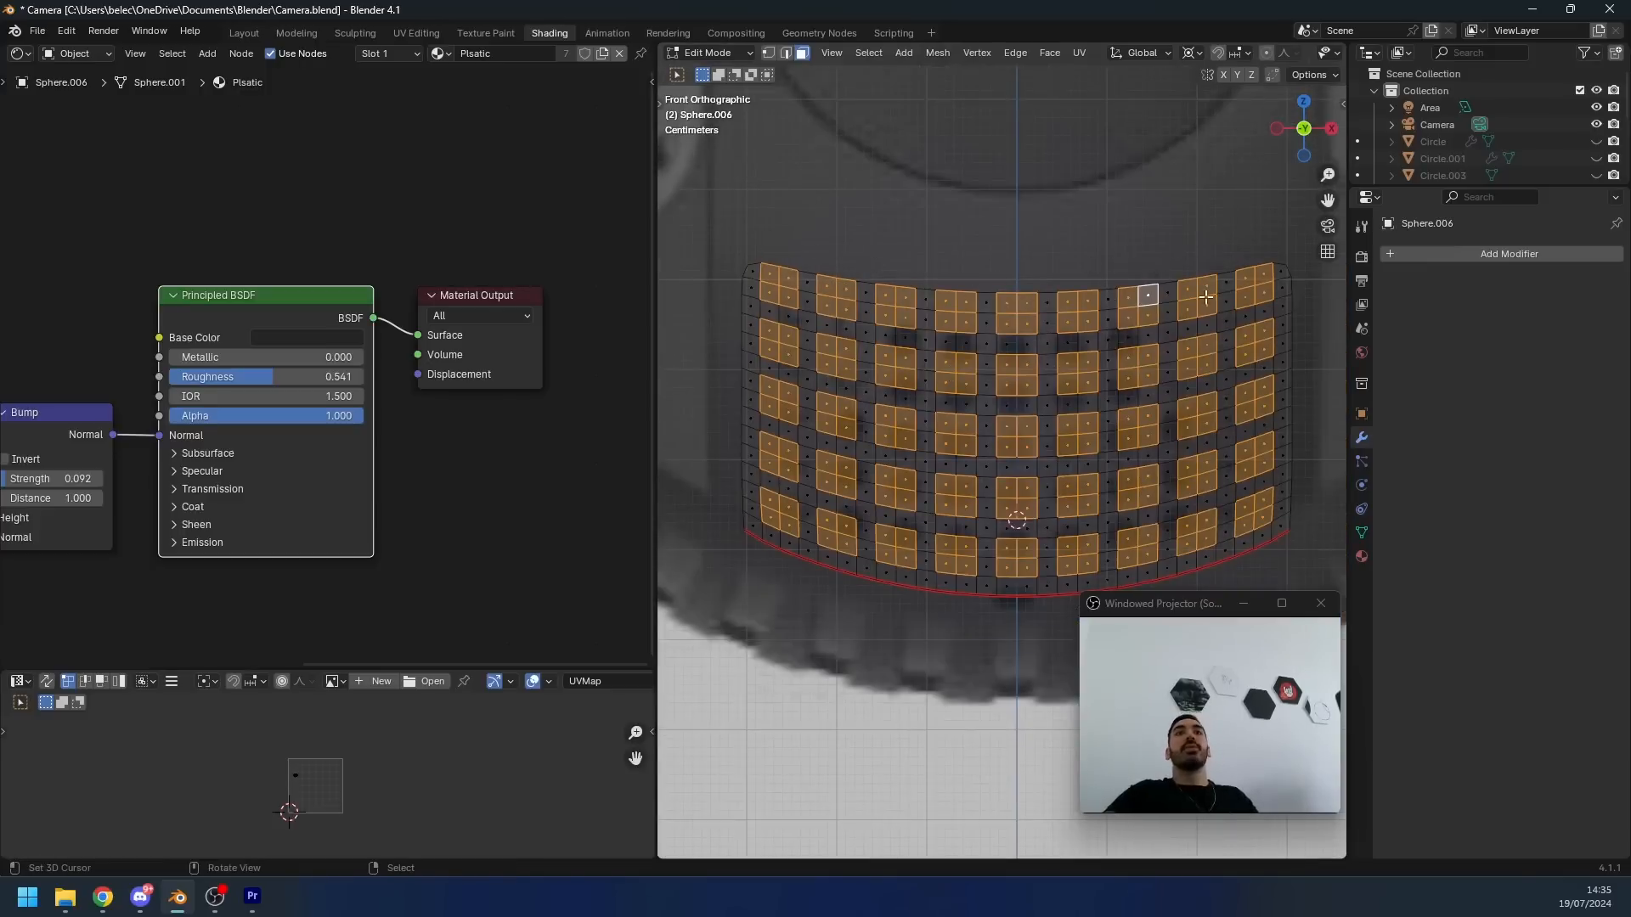
scroll(1257, 481, down, 5)
scroll(852, 442, up, 6)
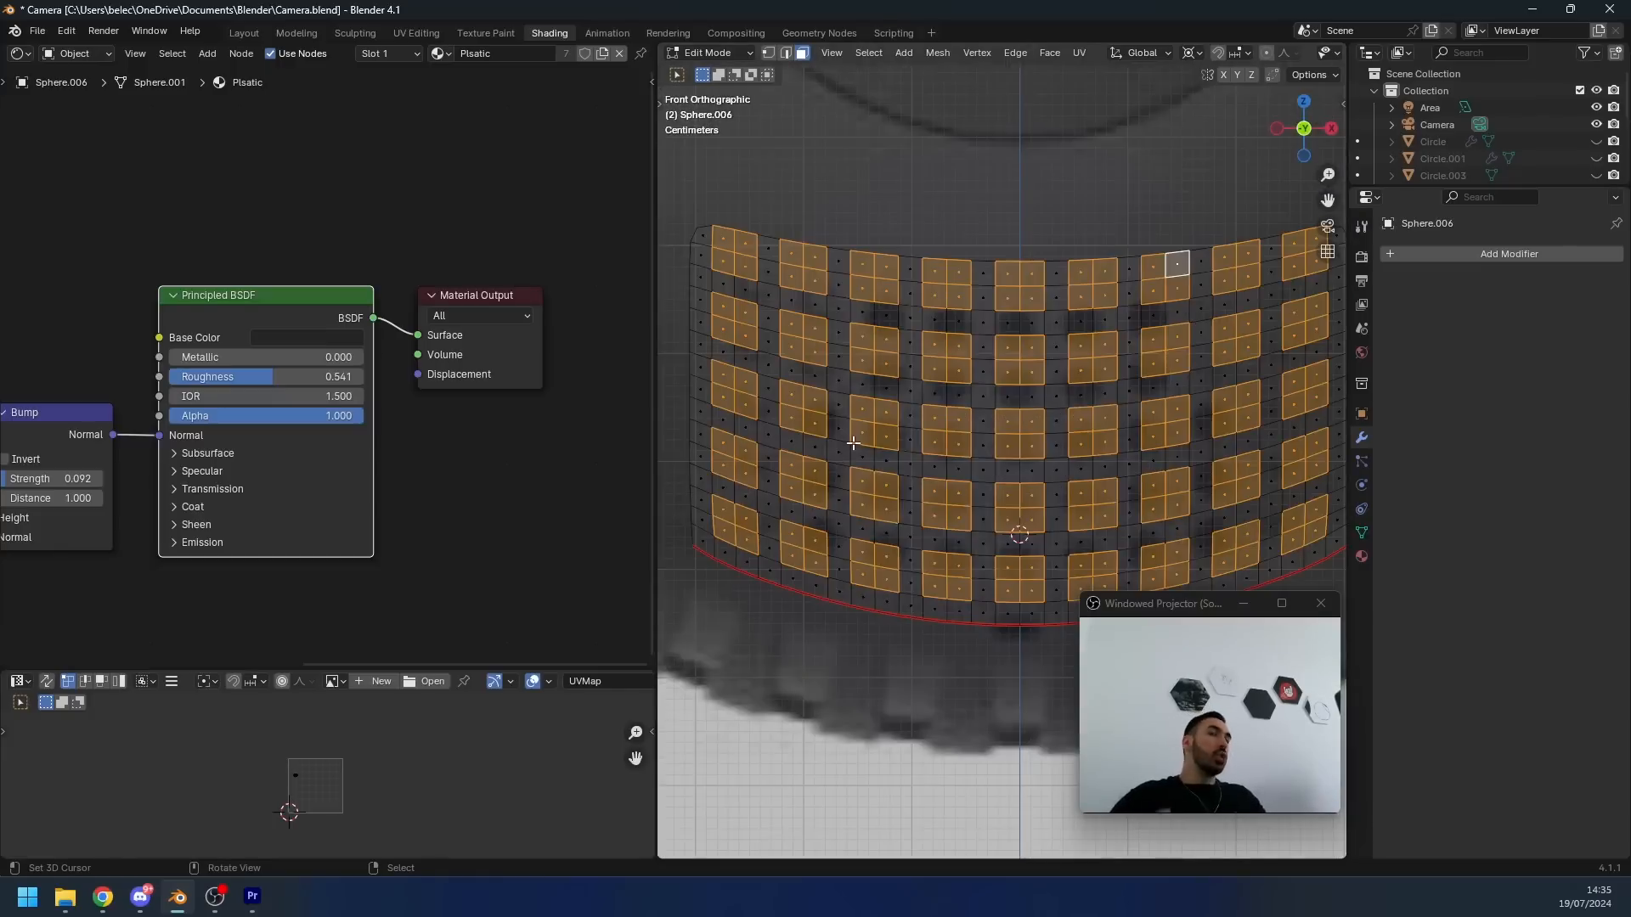
- Inset the selected face blocks slightly and reshape each one into a round face group with Circle
key(i)
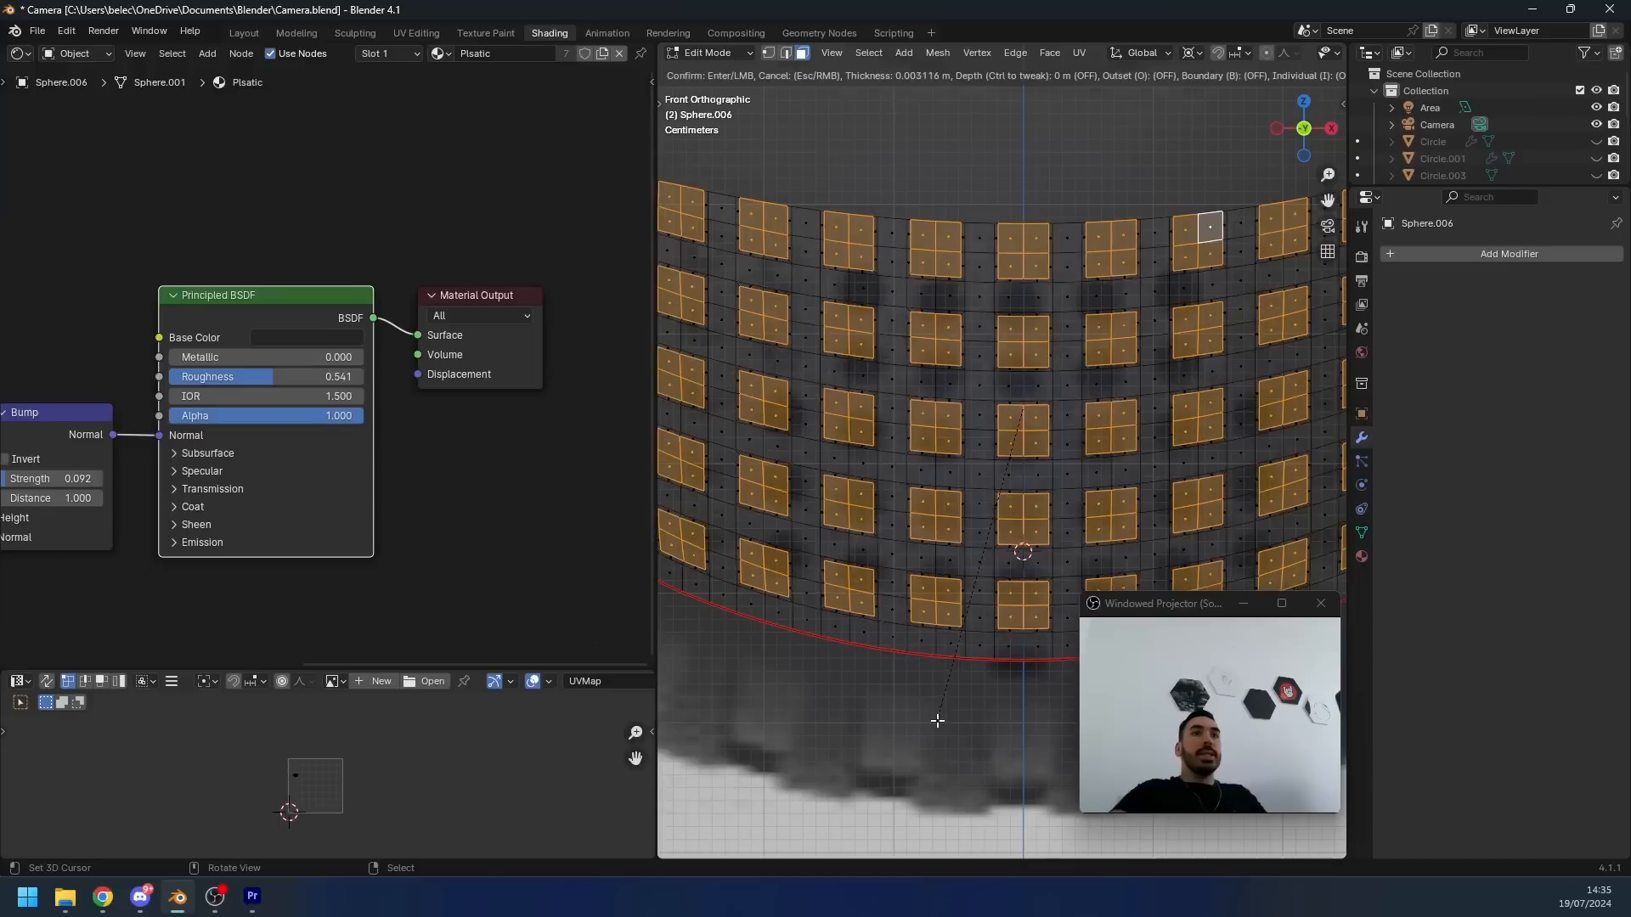
click(1104, 323)
right_click(1112, 315)
click(1187, 310)
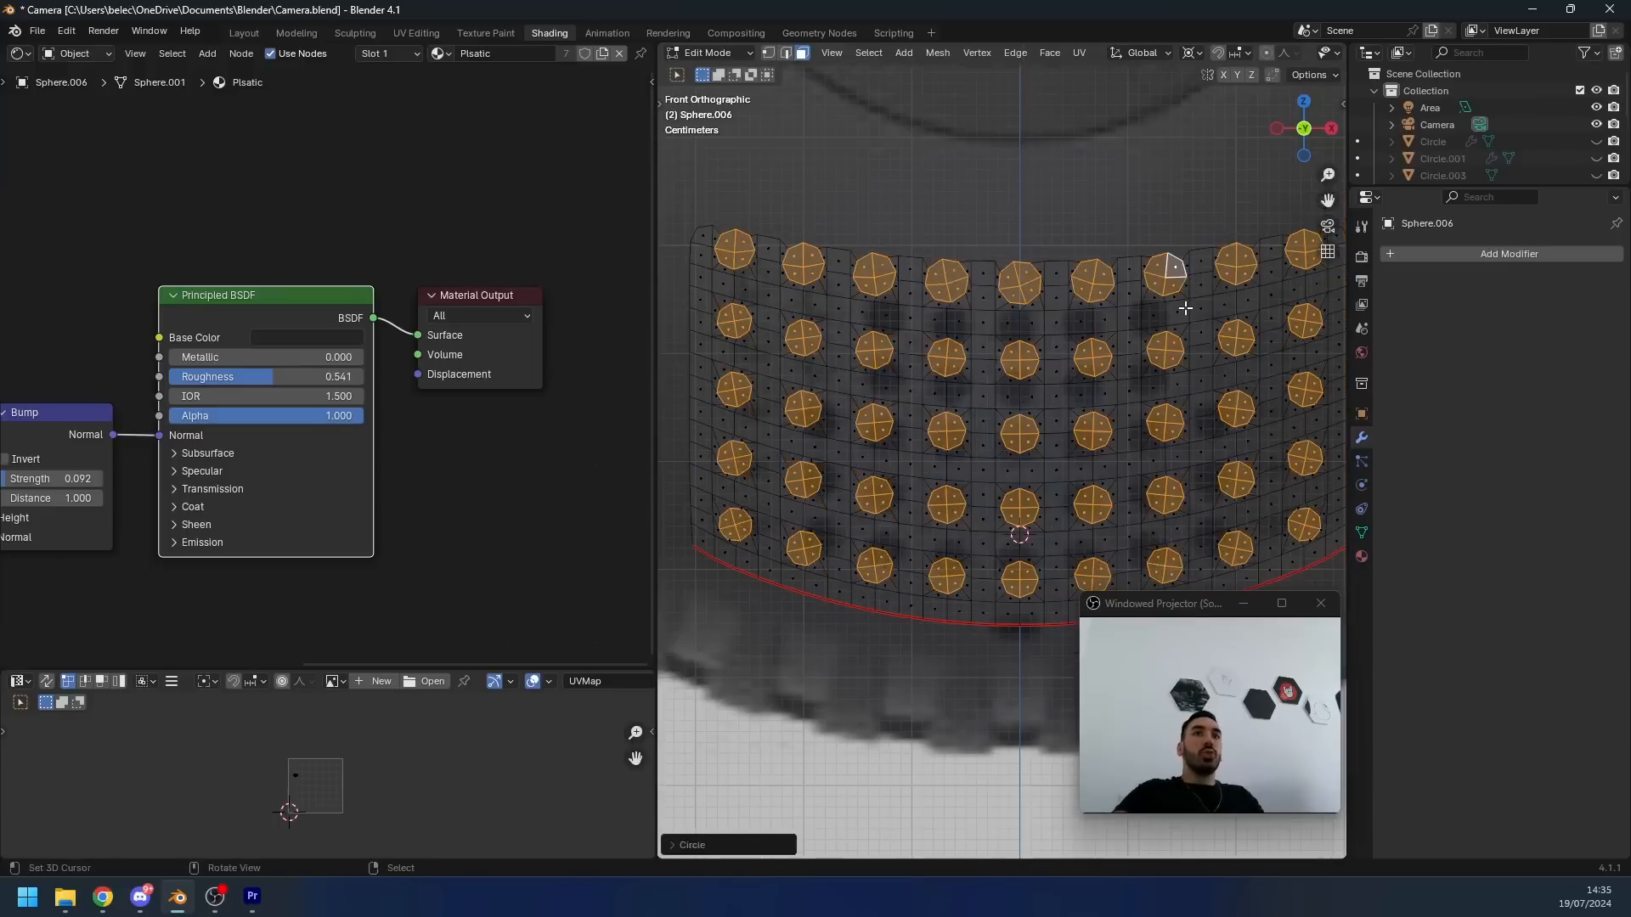
- Extrude all the round face groups inward from the patch's front surface to form recessed holes
middle_drag(1182, 307, 957, 477)
key(e)
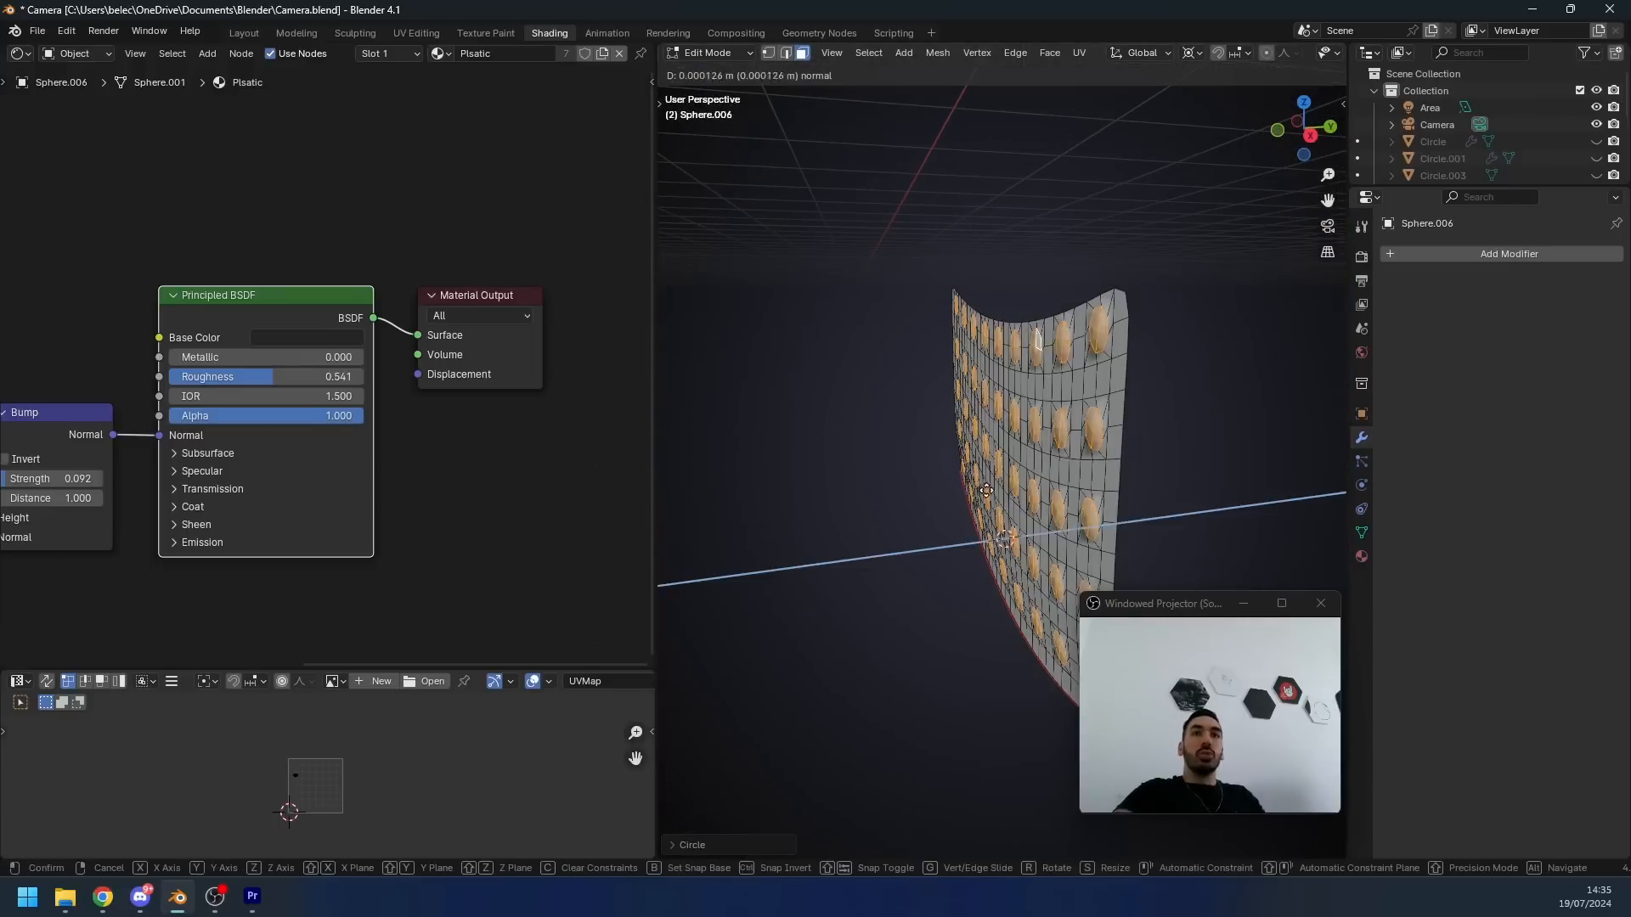
right_click(1023, 490)
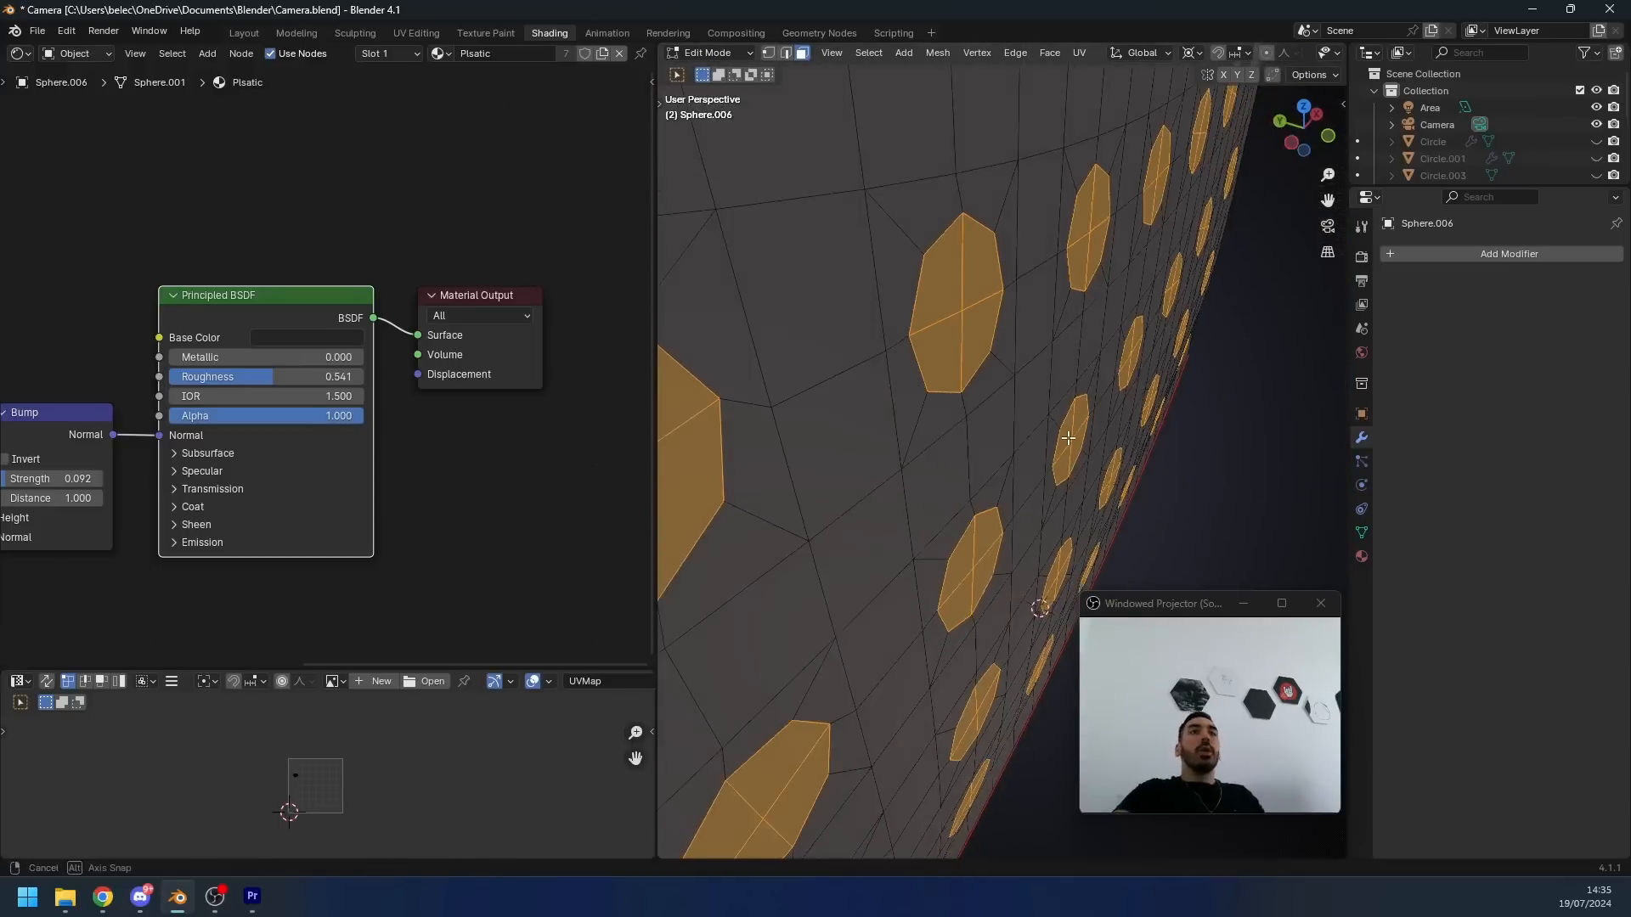
key(e)
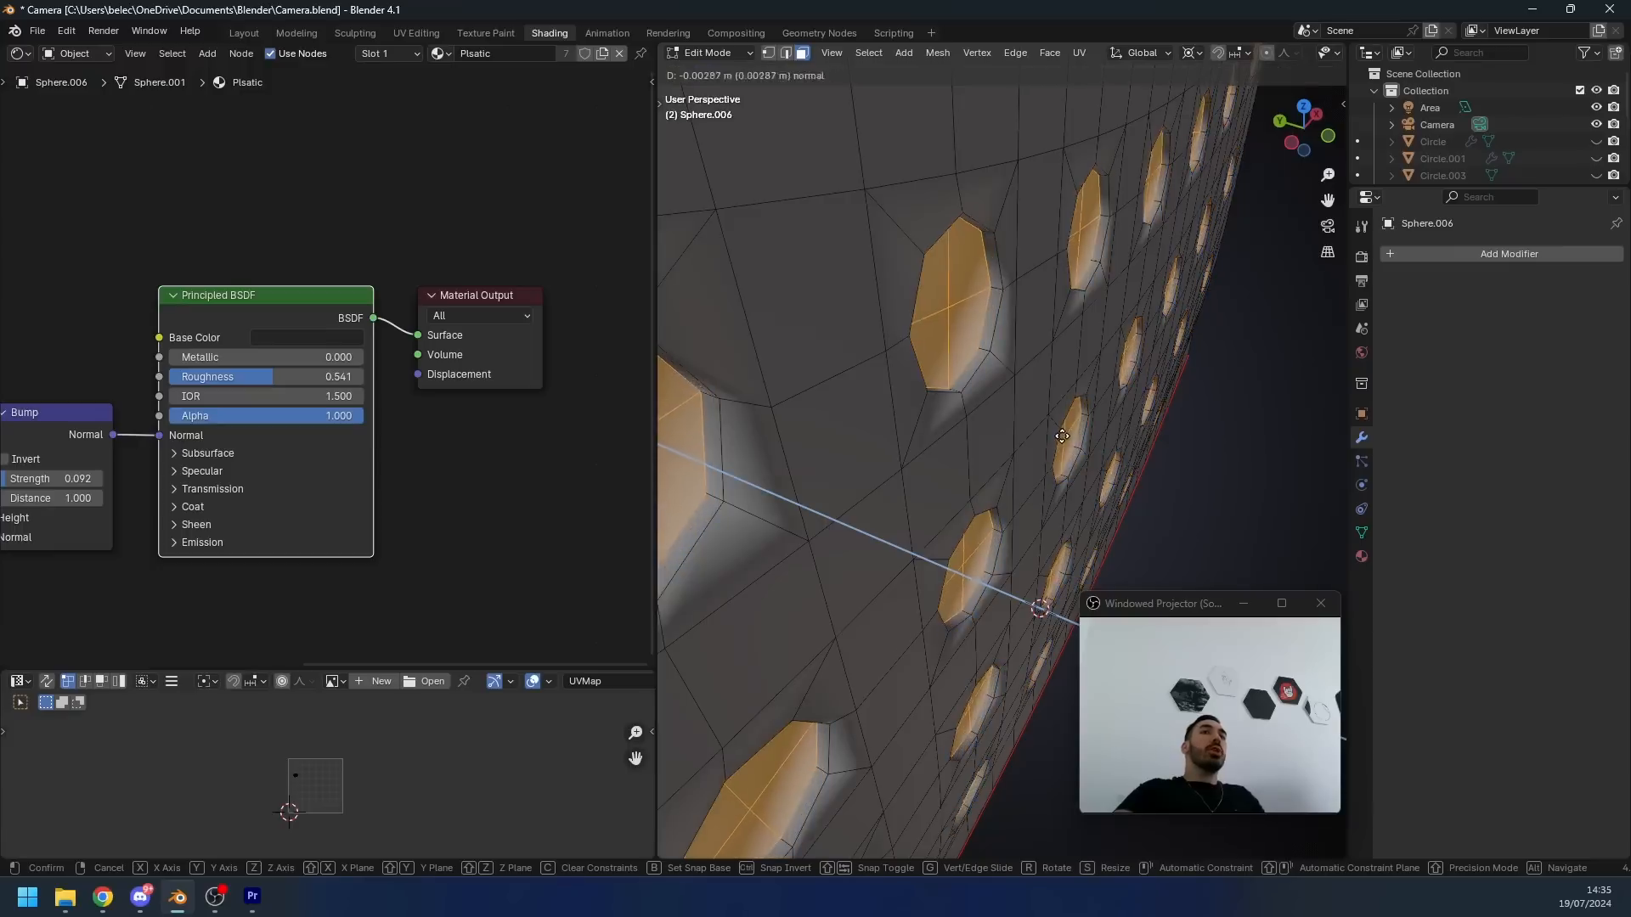
click(1040, 439)
scroll(1038, 439, down, 7)
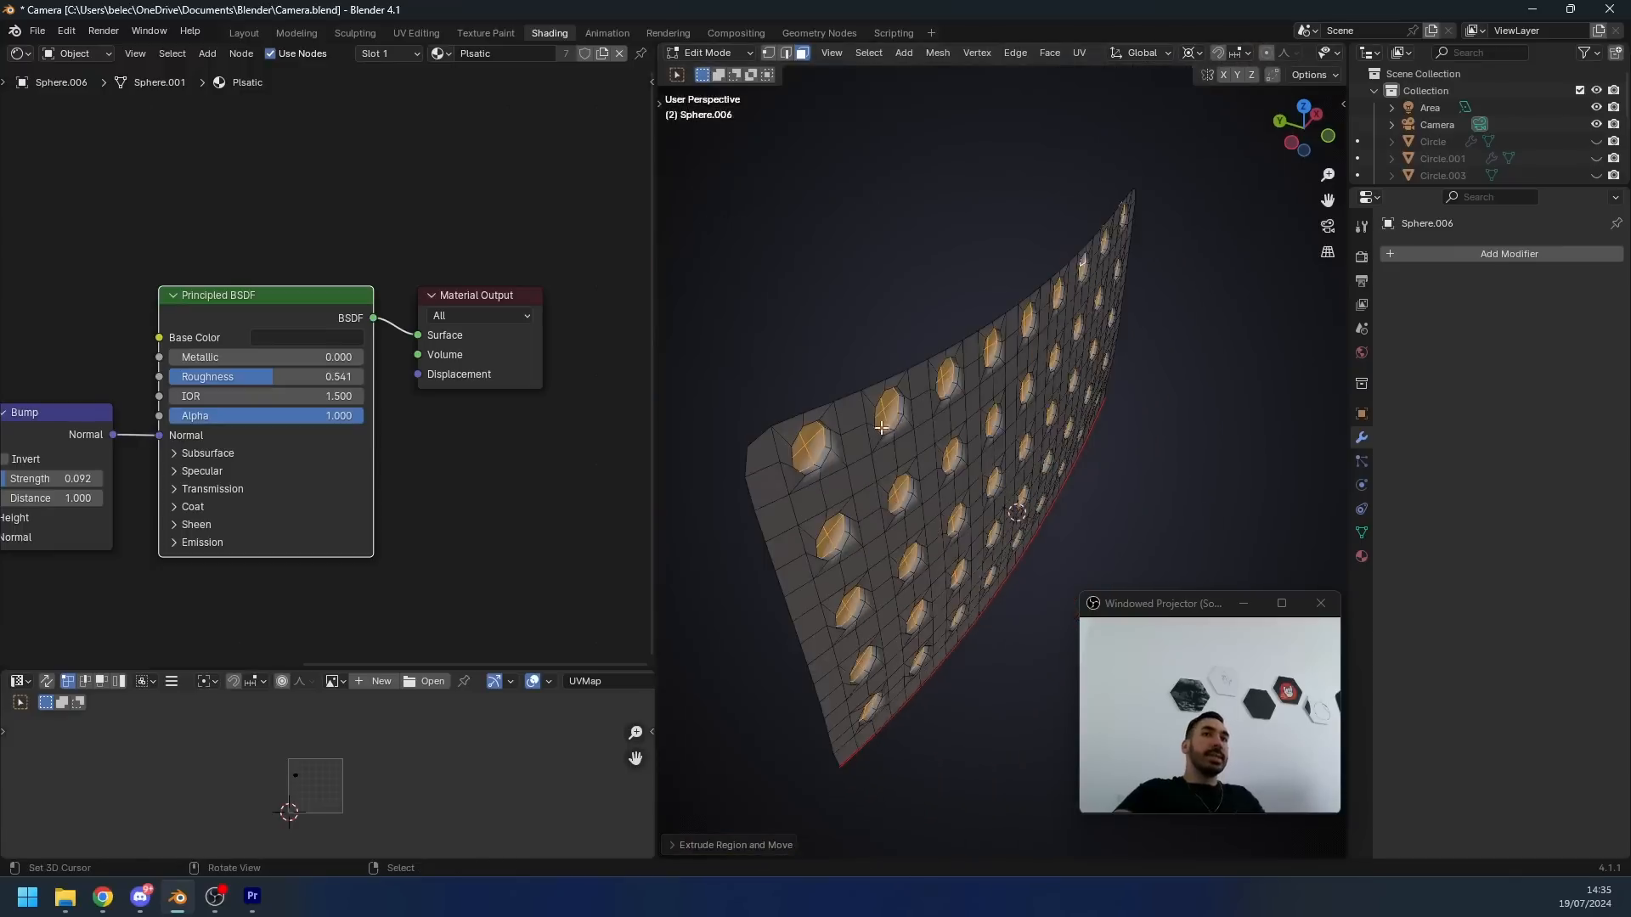
middle_drag(875, 422, 761, 405)
scroll(787, 441, down, 3)
key(KP_1)
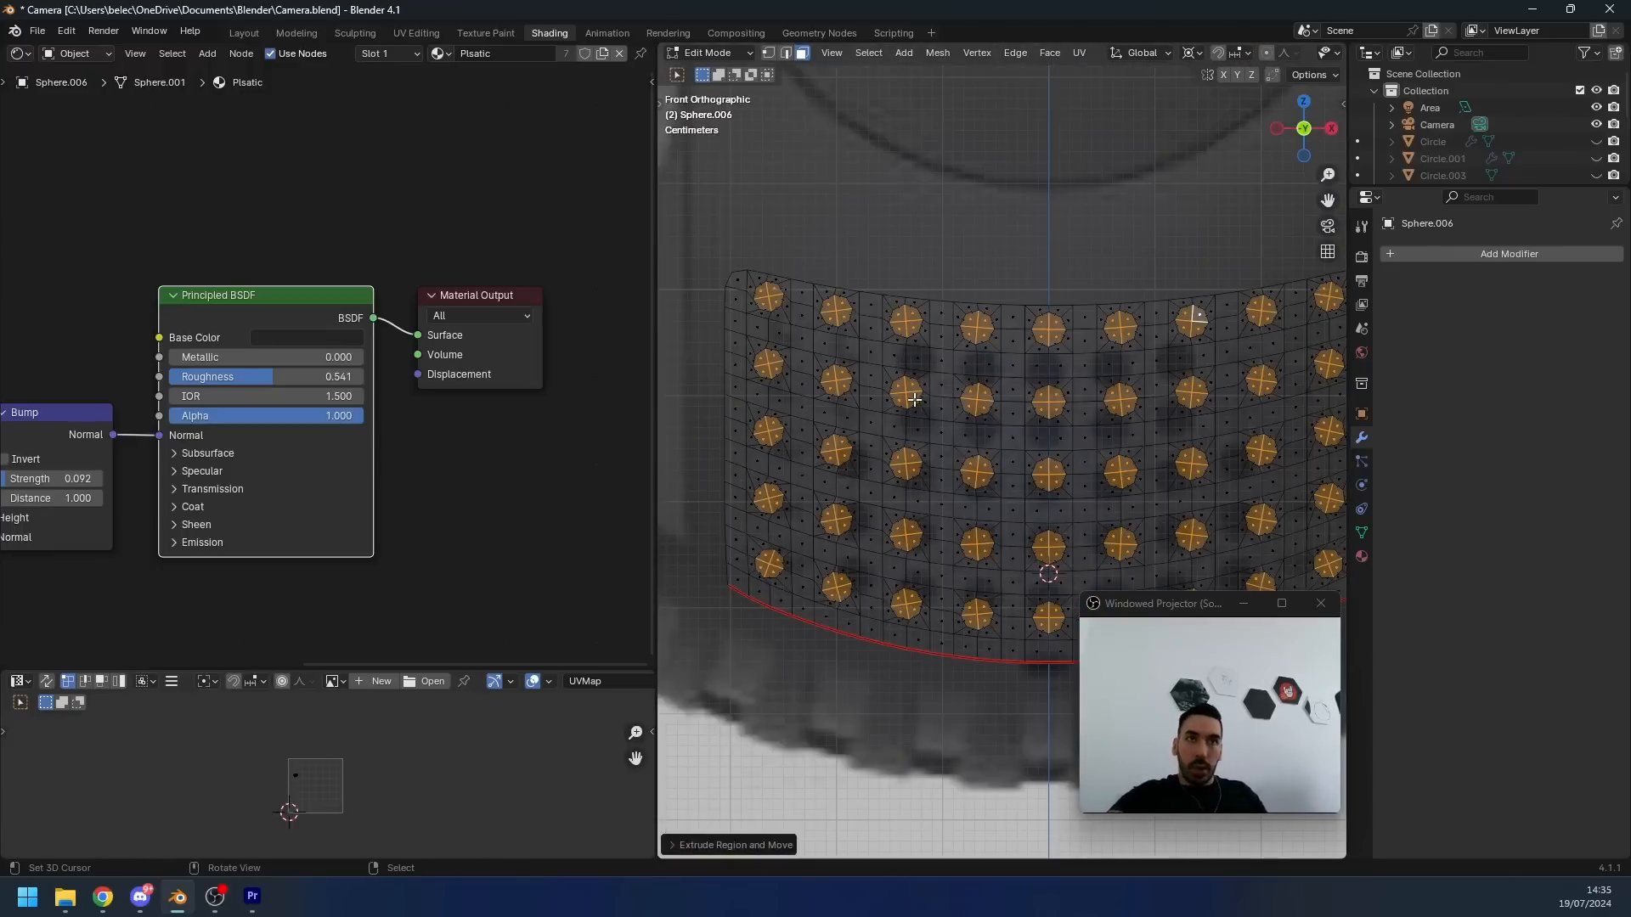
- Deselect the face groups of both outermost hole columns and the upper two groups of the columns next to them
scroll(914, 399, up, 1)
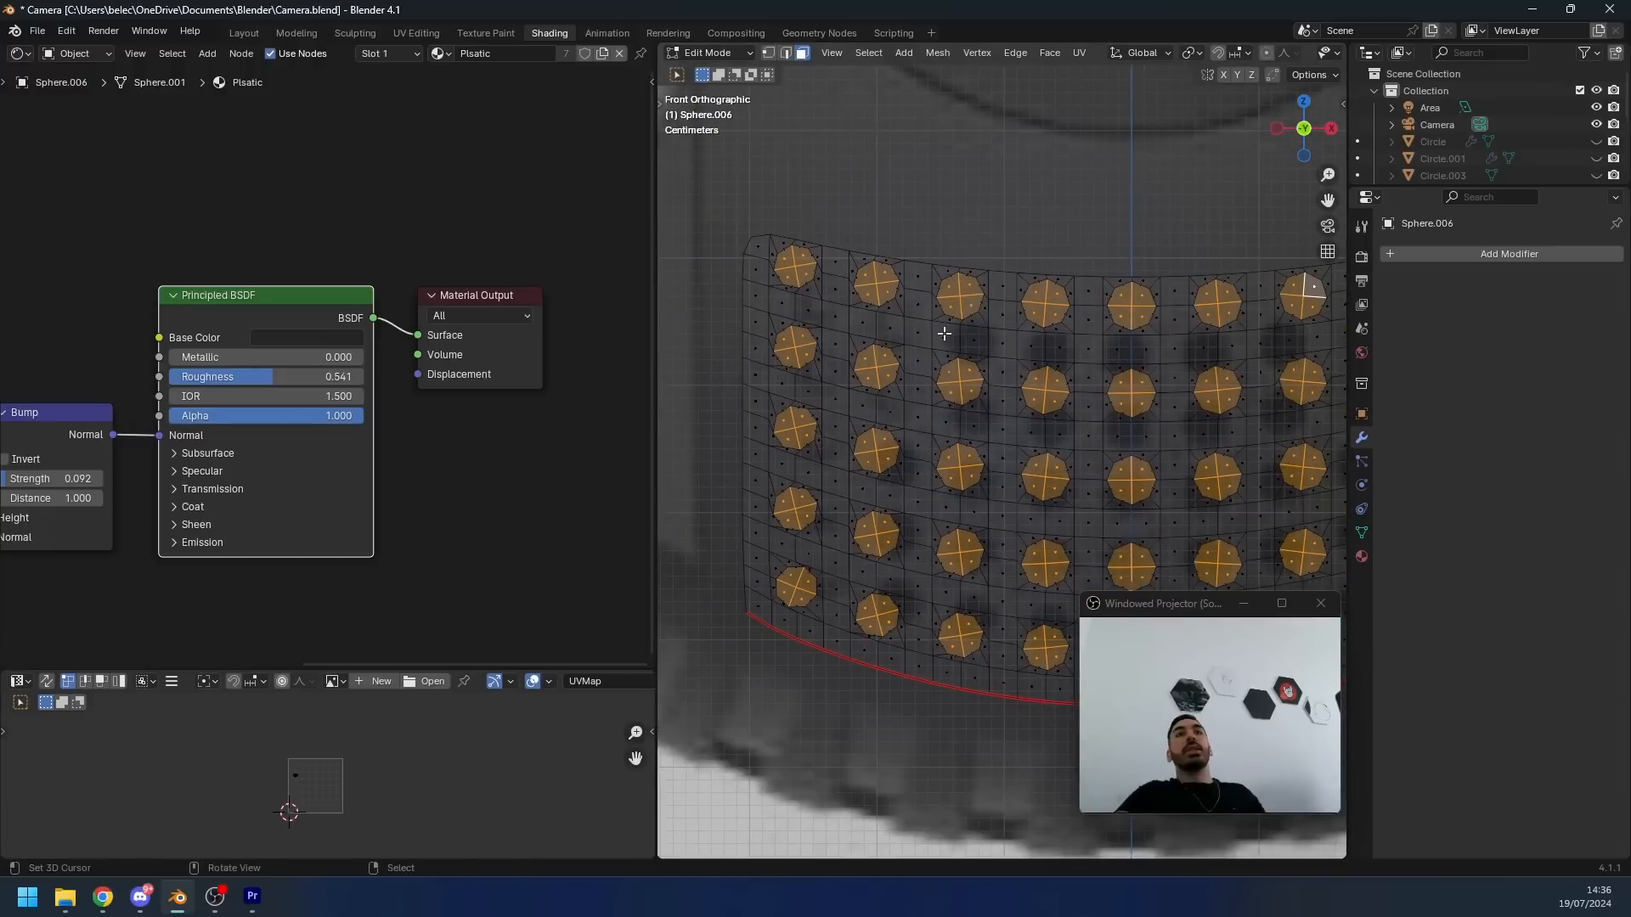
key(c)
mouse_move(862, 281)
shift+mouse_down()
mouse_move(862, 346)
mouse_move(785, 352)
mouse_move(787, 597)
shift+mouse_up()
key(Escape)
shift+middle_drag(1281, 411, 840, 362)
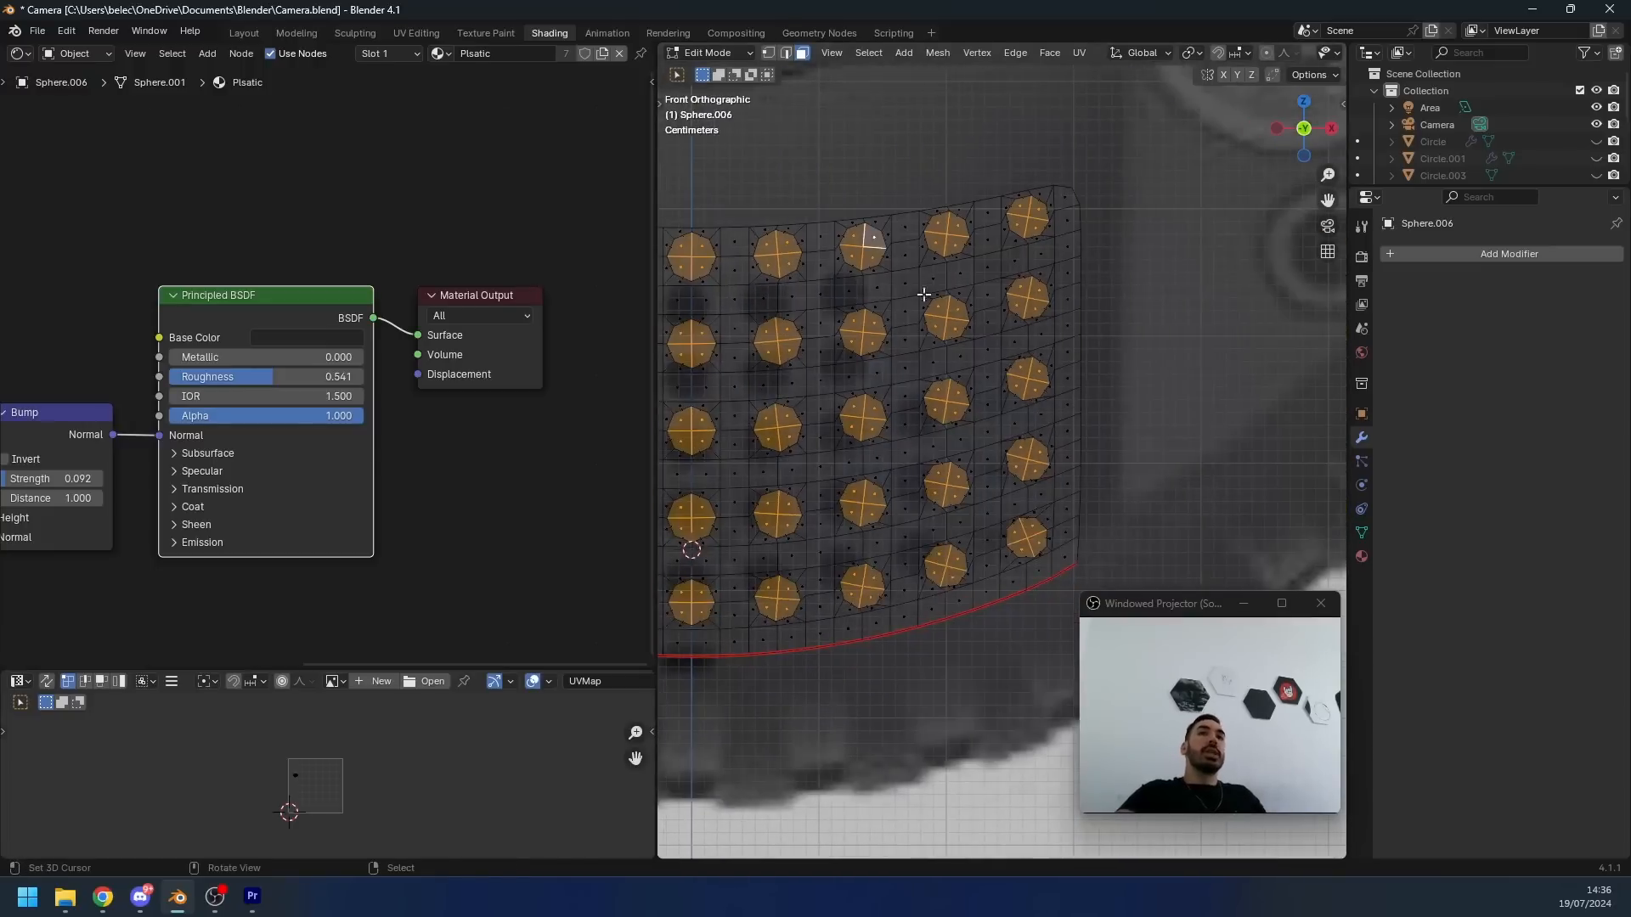
shift+middle_drag(925, 293, 975, 318)
key(c)
mouse_move(995, 257)
shift+mouse_down()
mouse_move(998, 340)
mouse_move(1086, 387)
mouse_move(1081, 520)
mouse_move(1084, 416)
shift+mouse_up()
key(Escape)
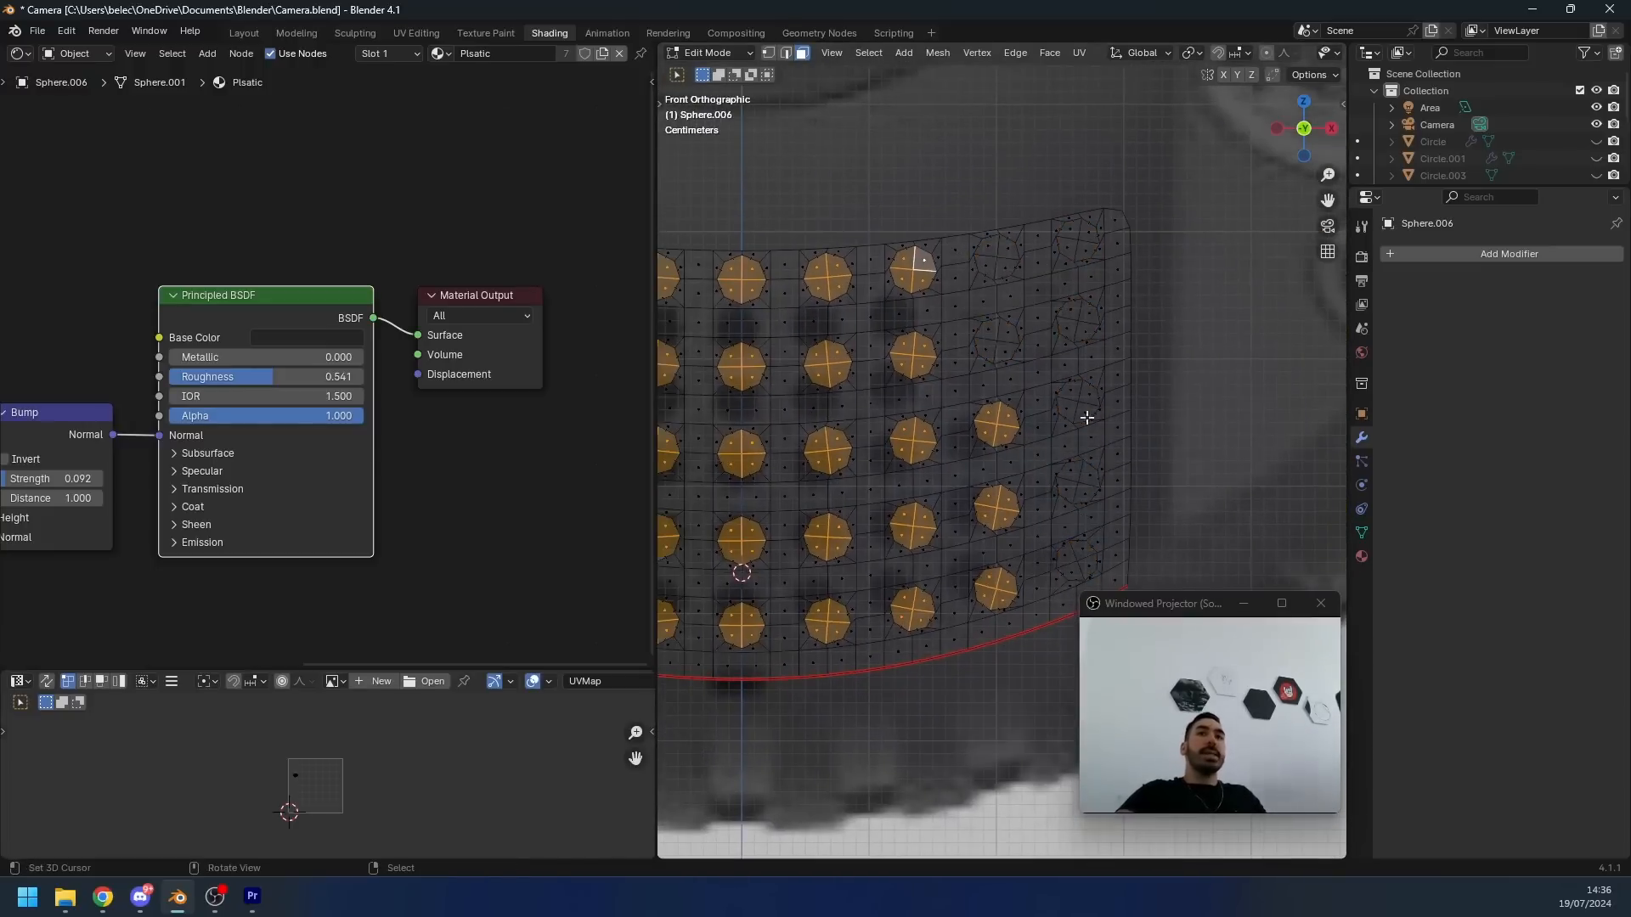
- Extrude the round face groups that are still selected further inward to deepen those holes
scroll(907, 319, down, 3)
middle_drag(907, 319, 1000, 418)
scroll(1106, 397, up, 5)
key(alt+z)
key(e)
click(1114, 440)
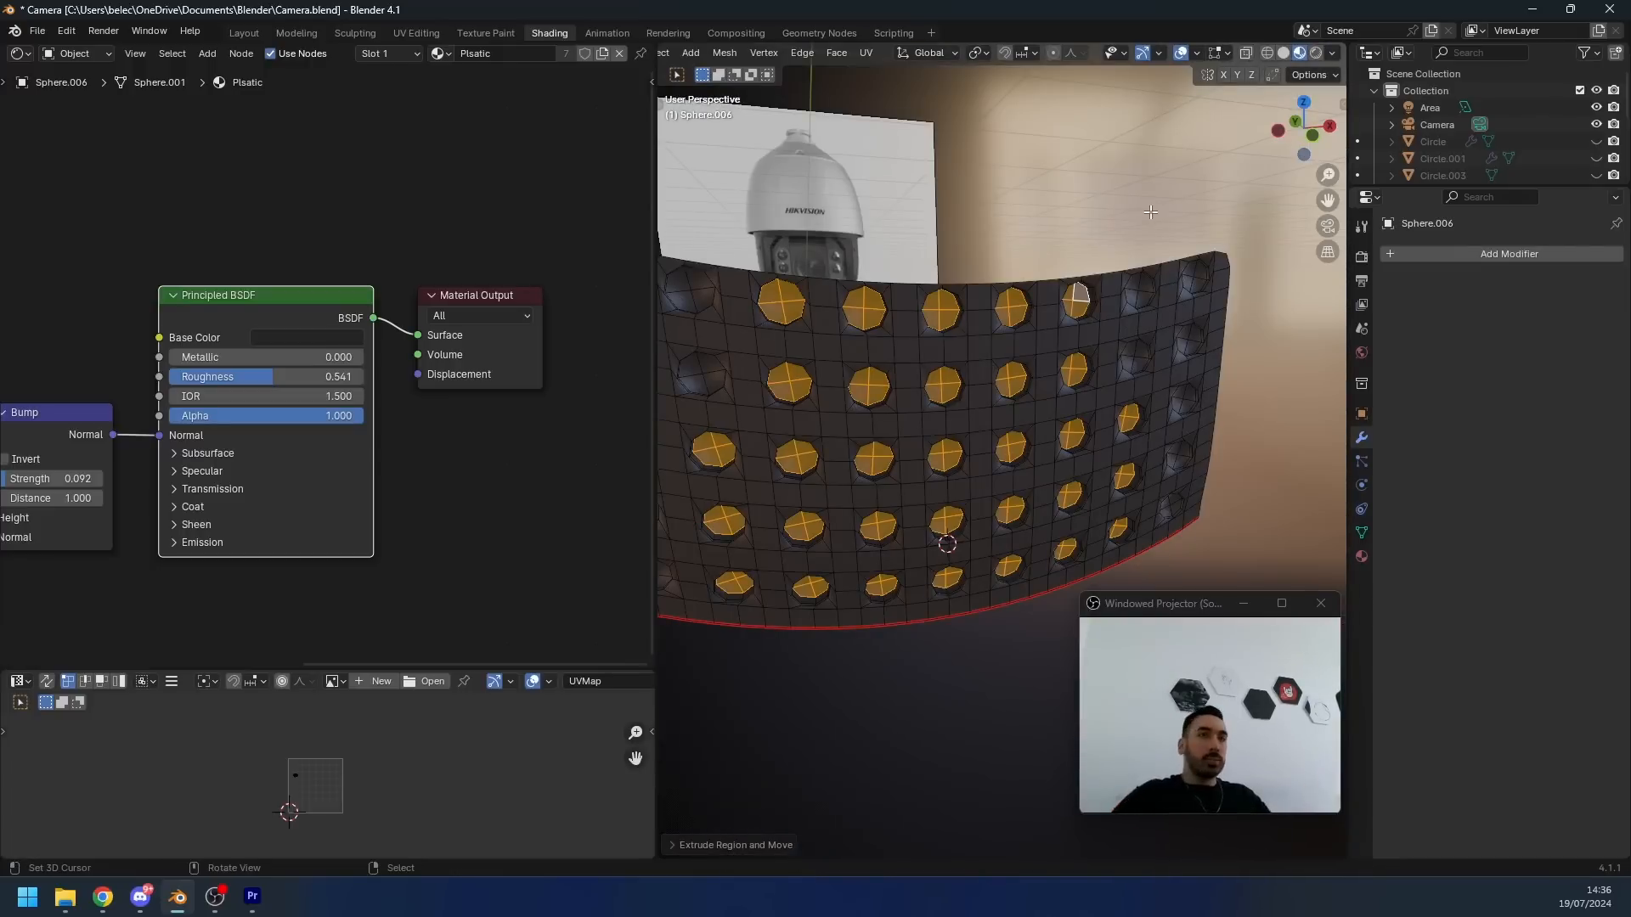
middle_drag(1150, 211, 900, 373)
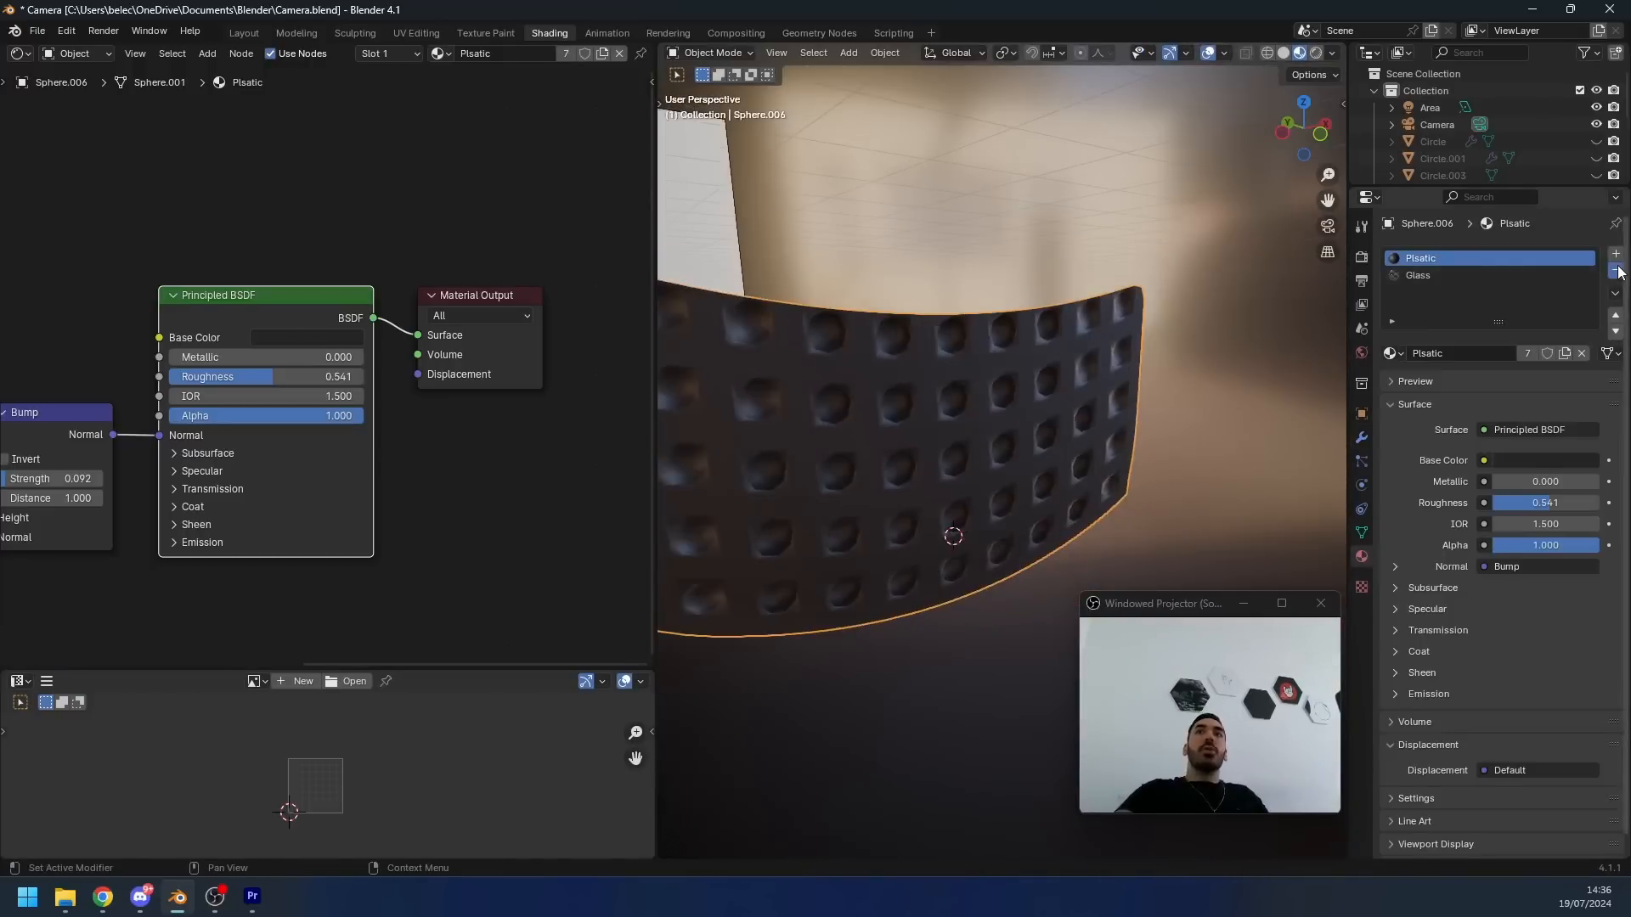
- Replace the patch's Plsatic and Glass materials with one new material that has a black base color
click(1615, 270)
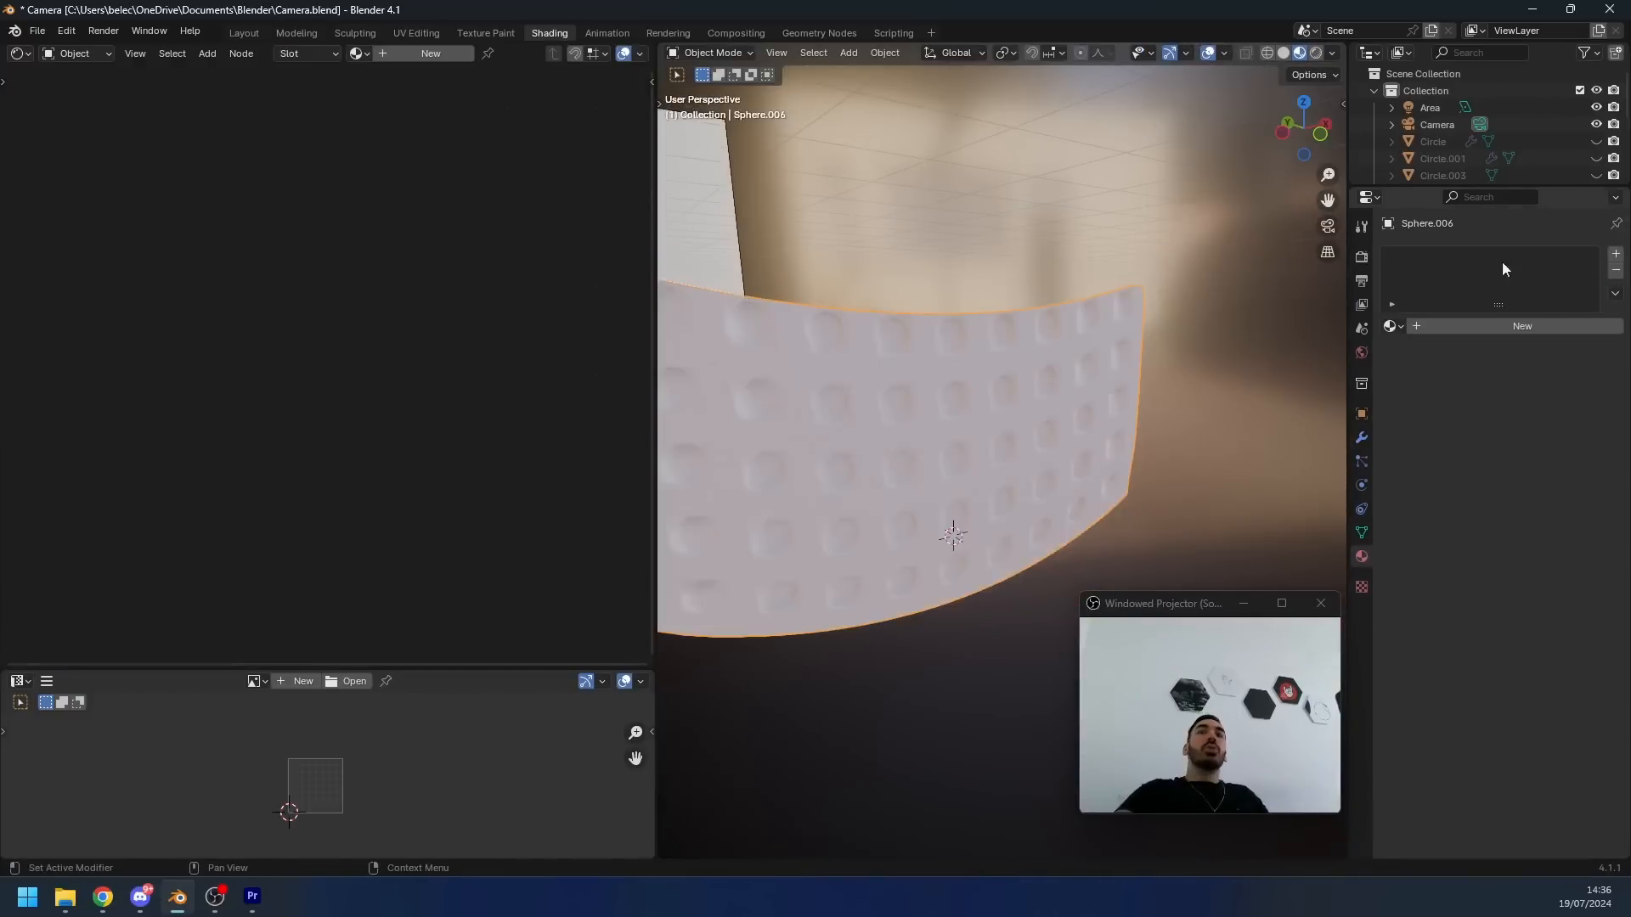
middle_drag(943, 373, 976, 378)
click(1513, 327)
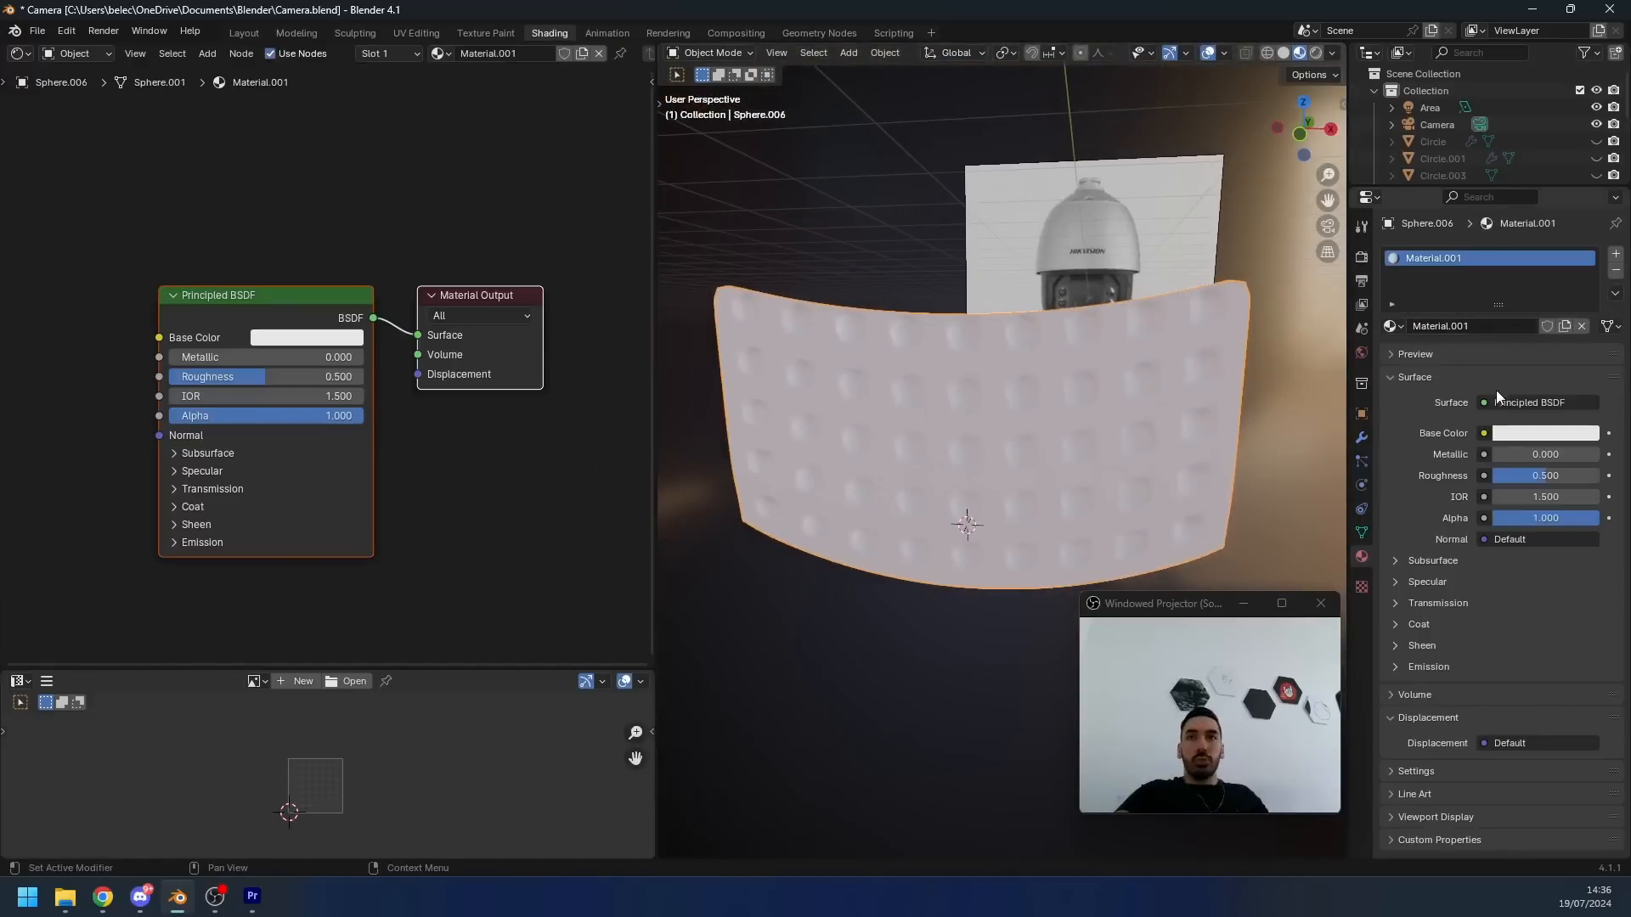
click(1544, 433)
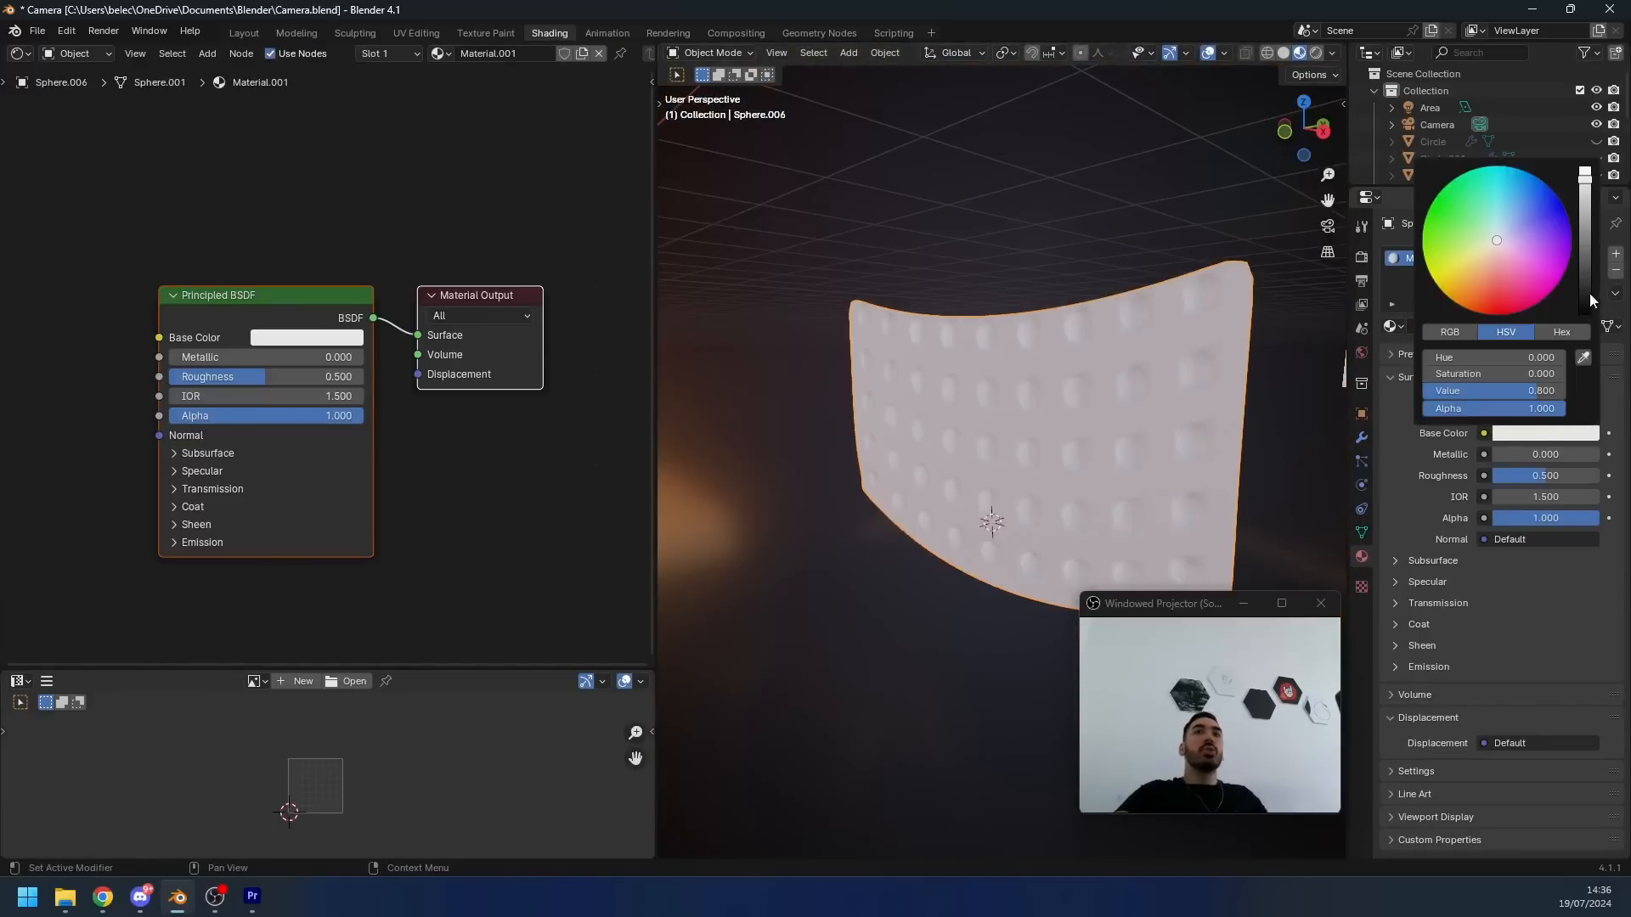
drag(1588, 295, 1571, 322)
- Add a second slot with a new white material to the patch and assign it to the selected deep hole faces
key(Tab)
middle_drag(790, 357, 878, 377)
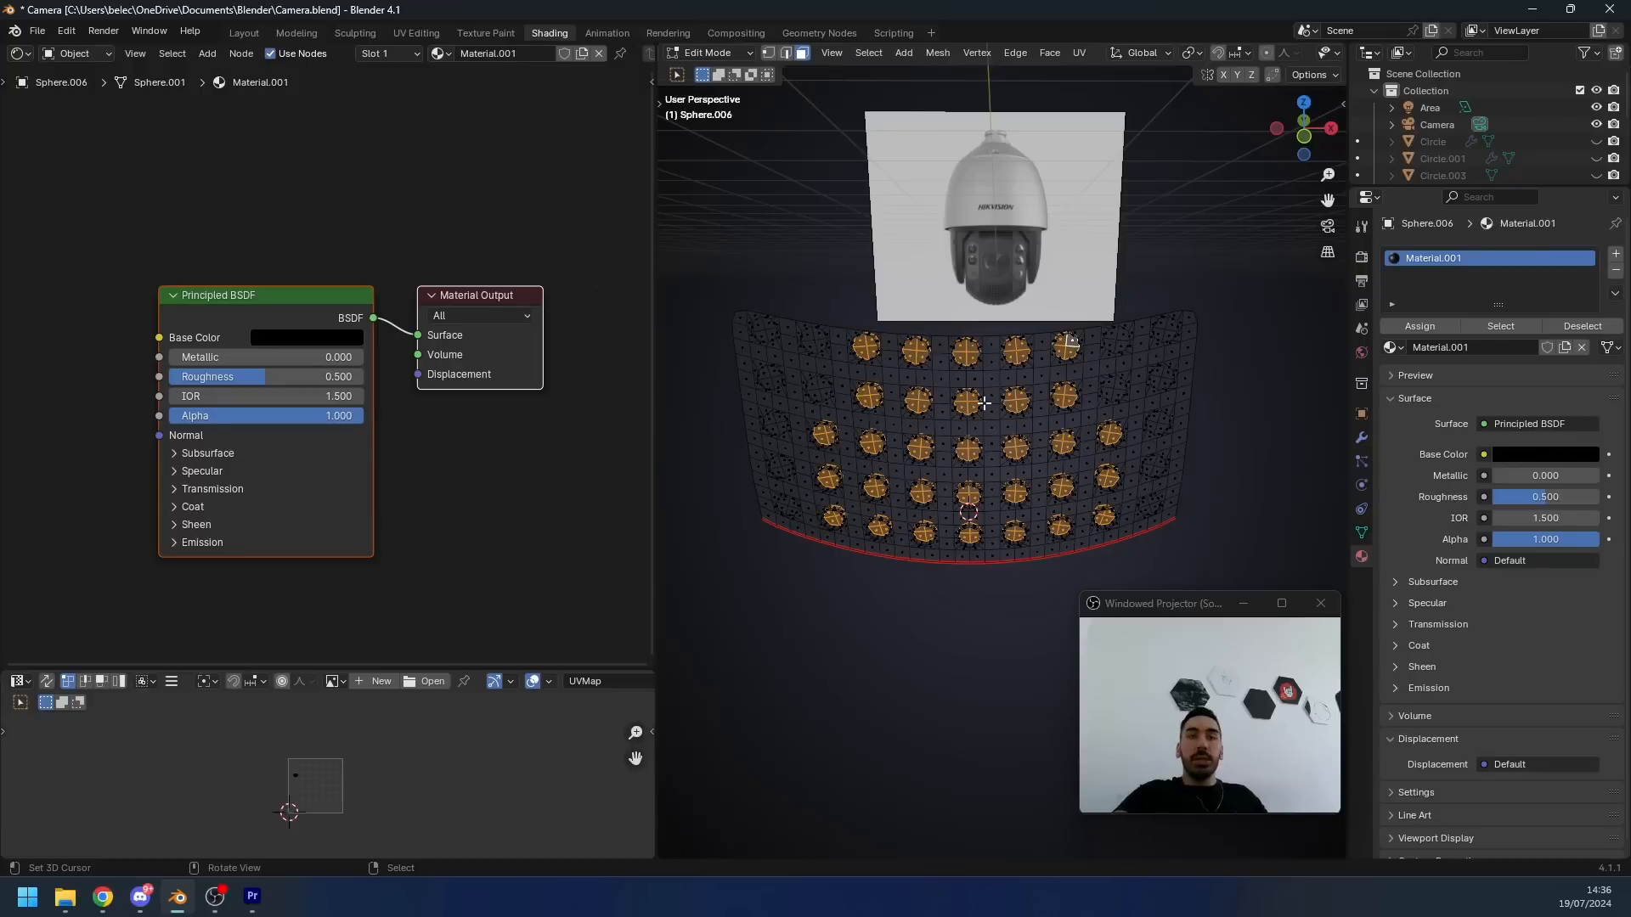
click(1615, 253)
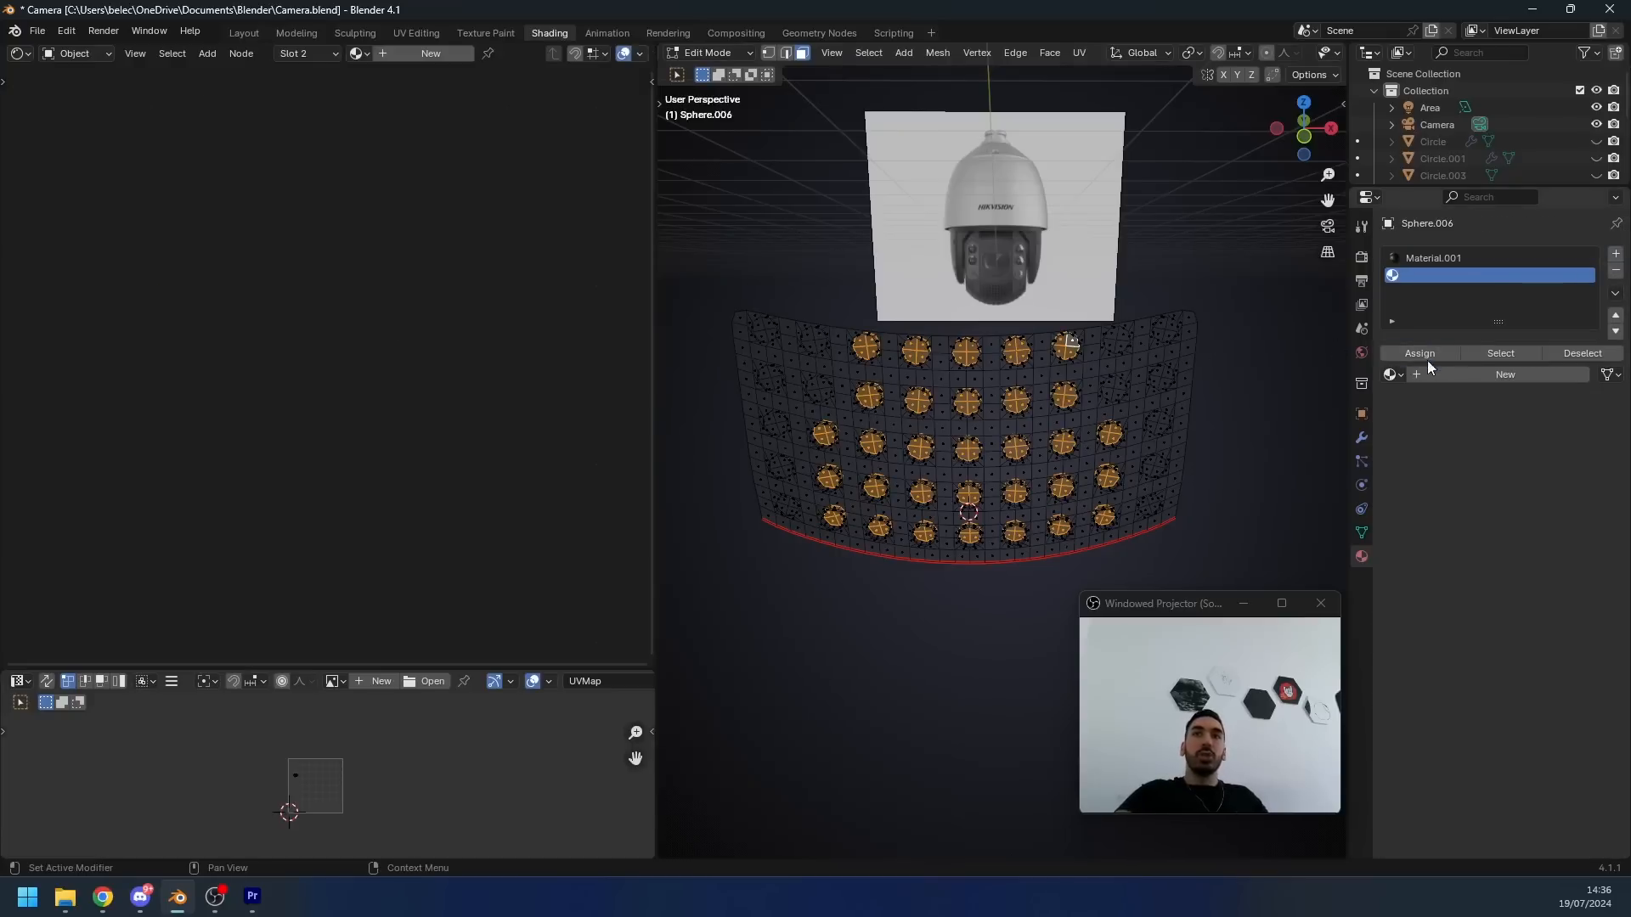
click(1444, 375)
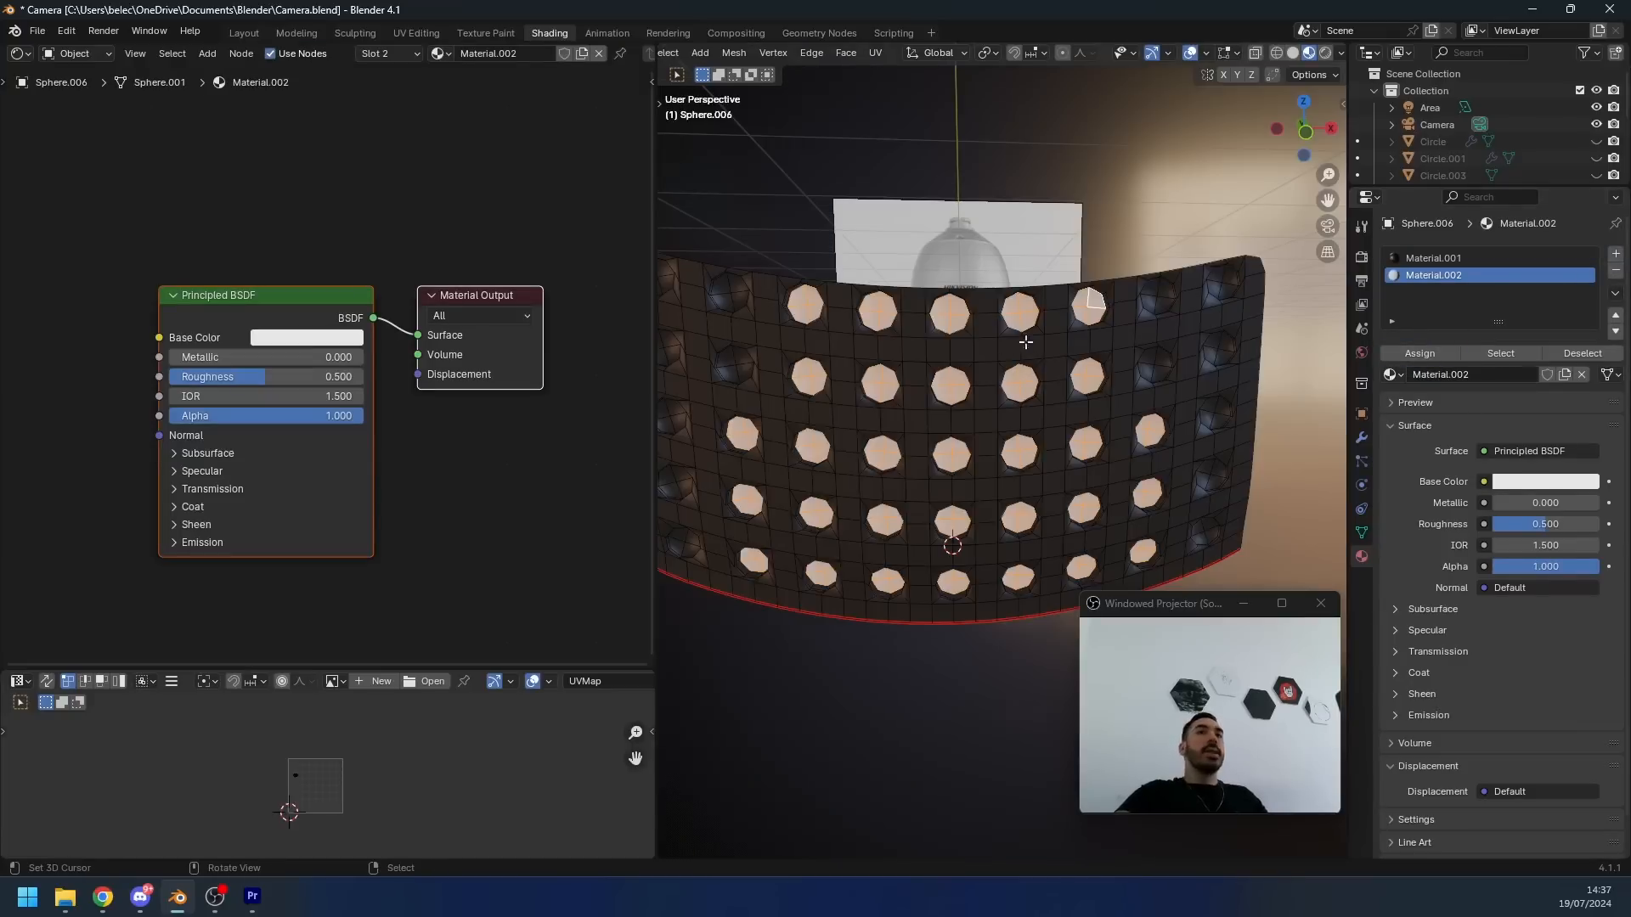
key(Tab)
middle_drag(1025, 342, 963, 416)
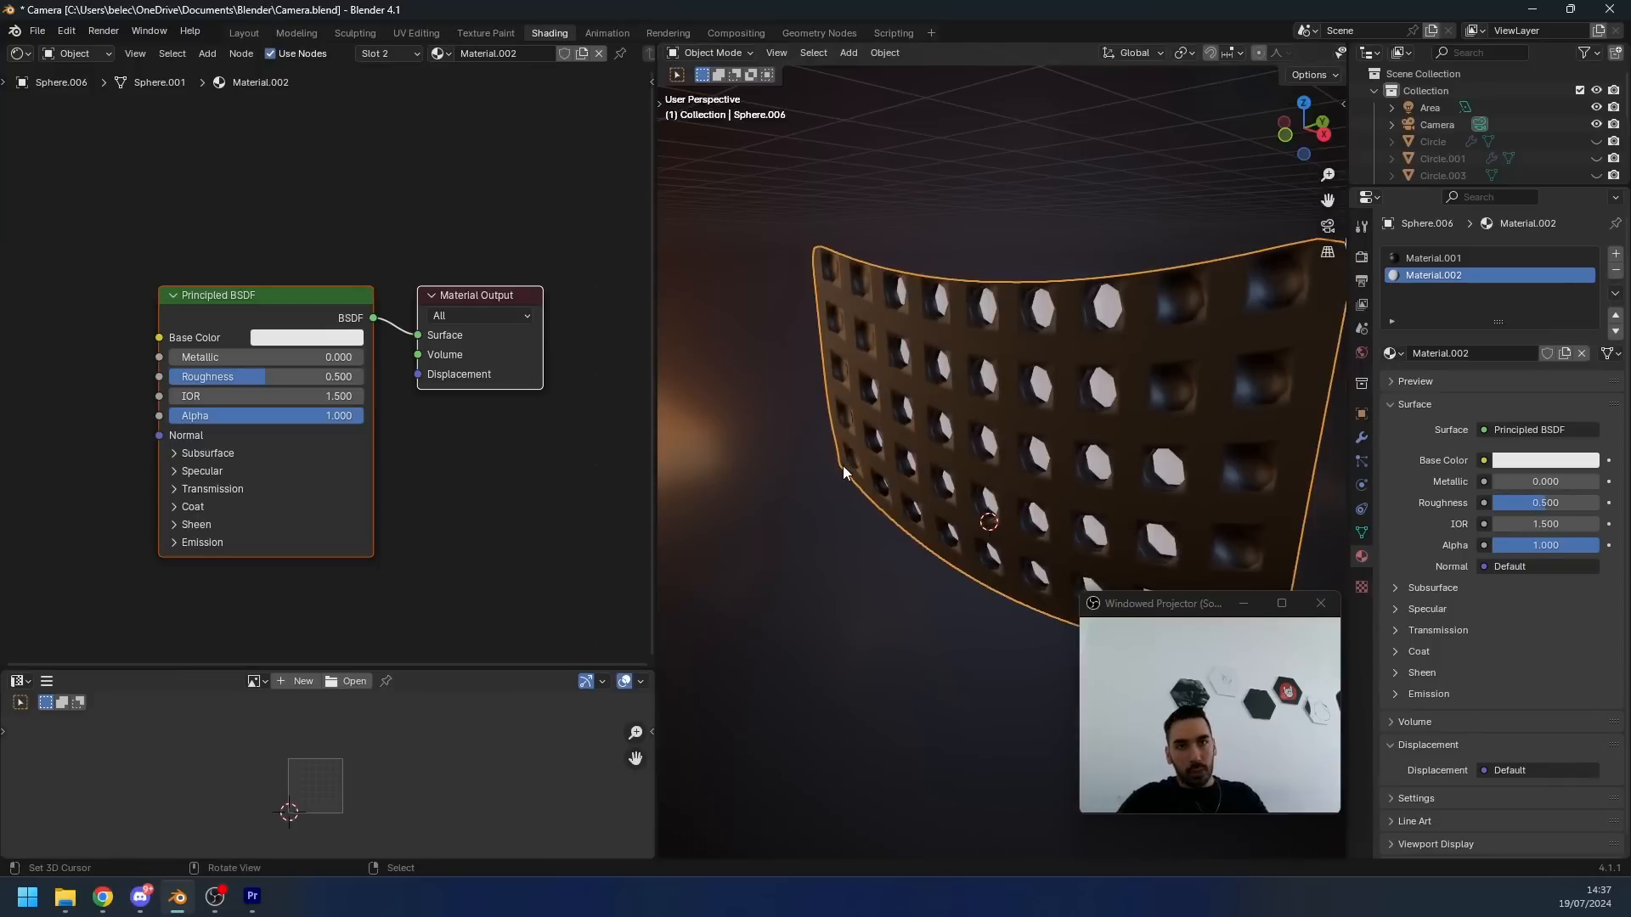
middle_drag(767, 497, 843, 507)
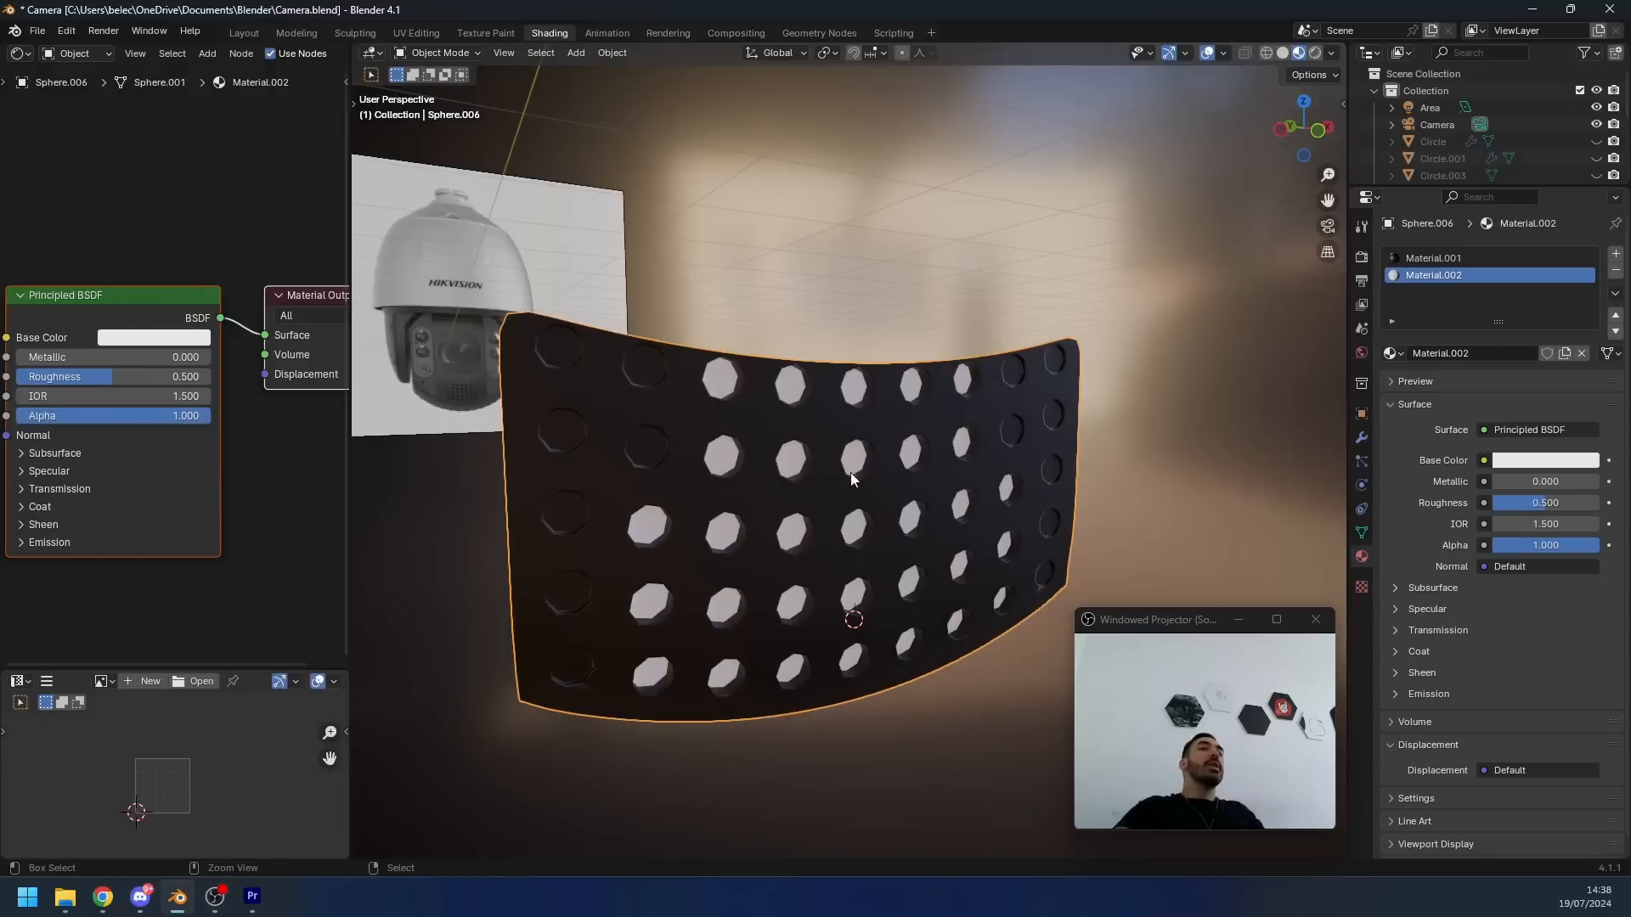
middle_drag(849, 473, 815, 462)
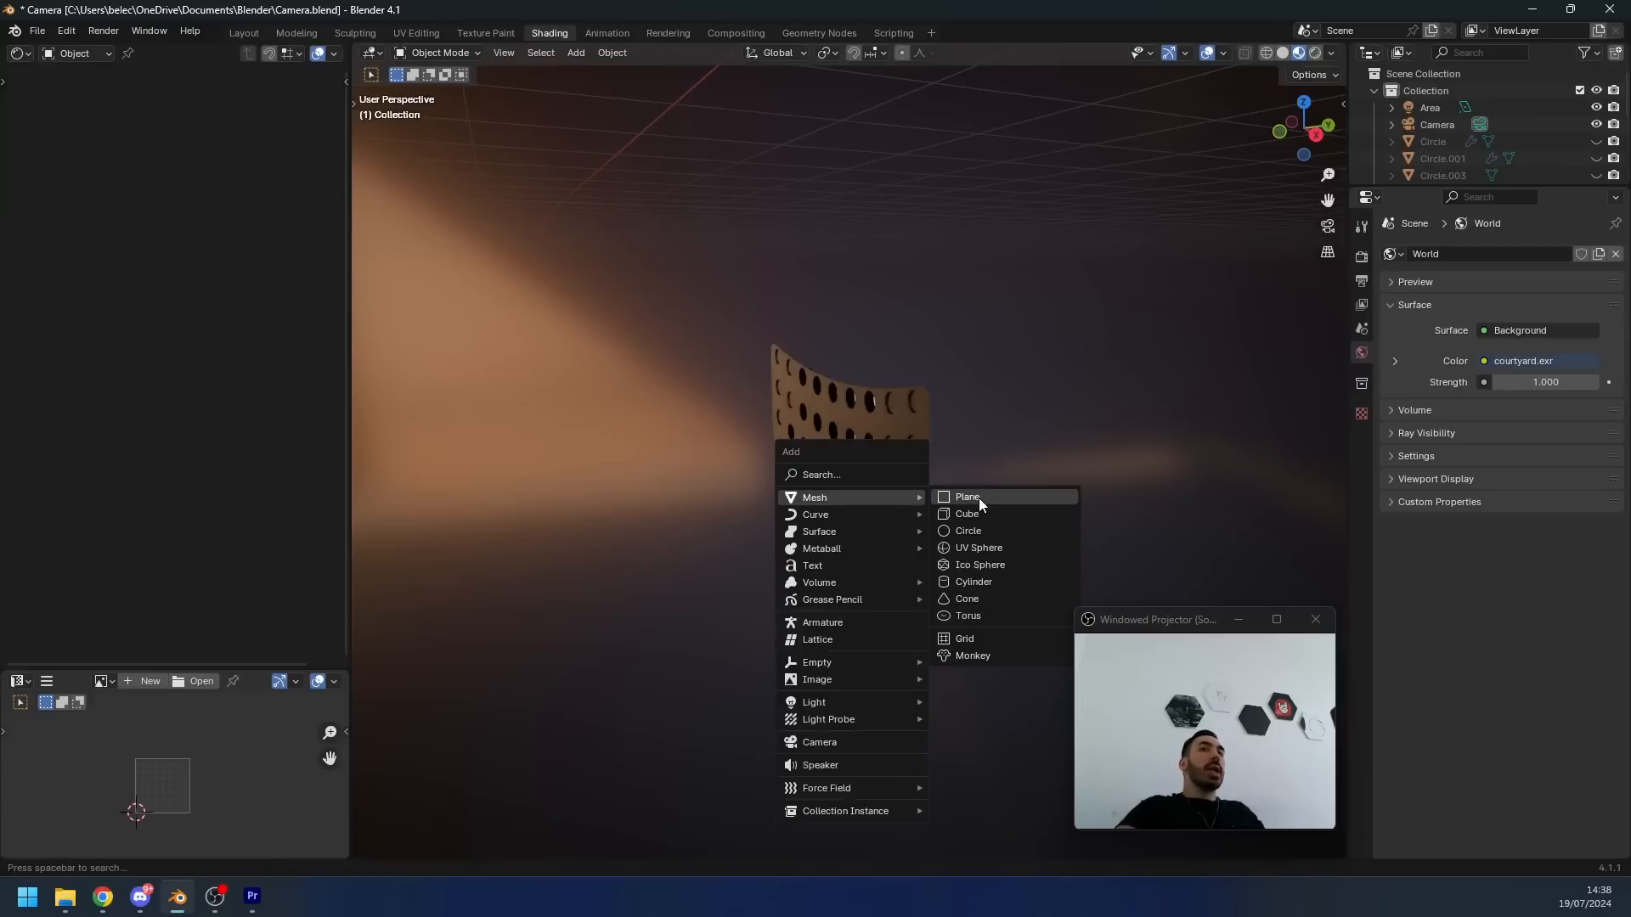
- Add a plane rotated 90° about the X axis and move it along Y in front of the perforated patch
click(978, 497)
text(rx)
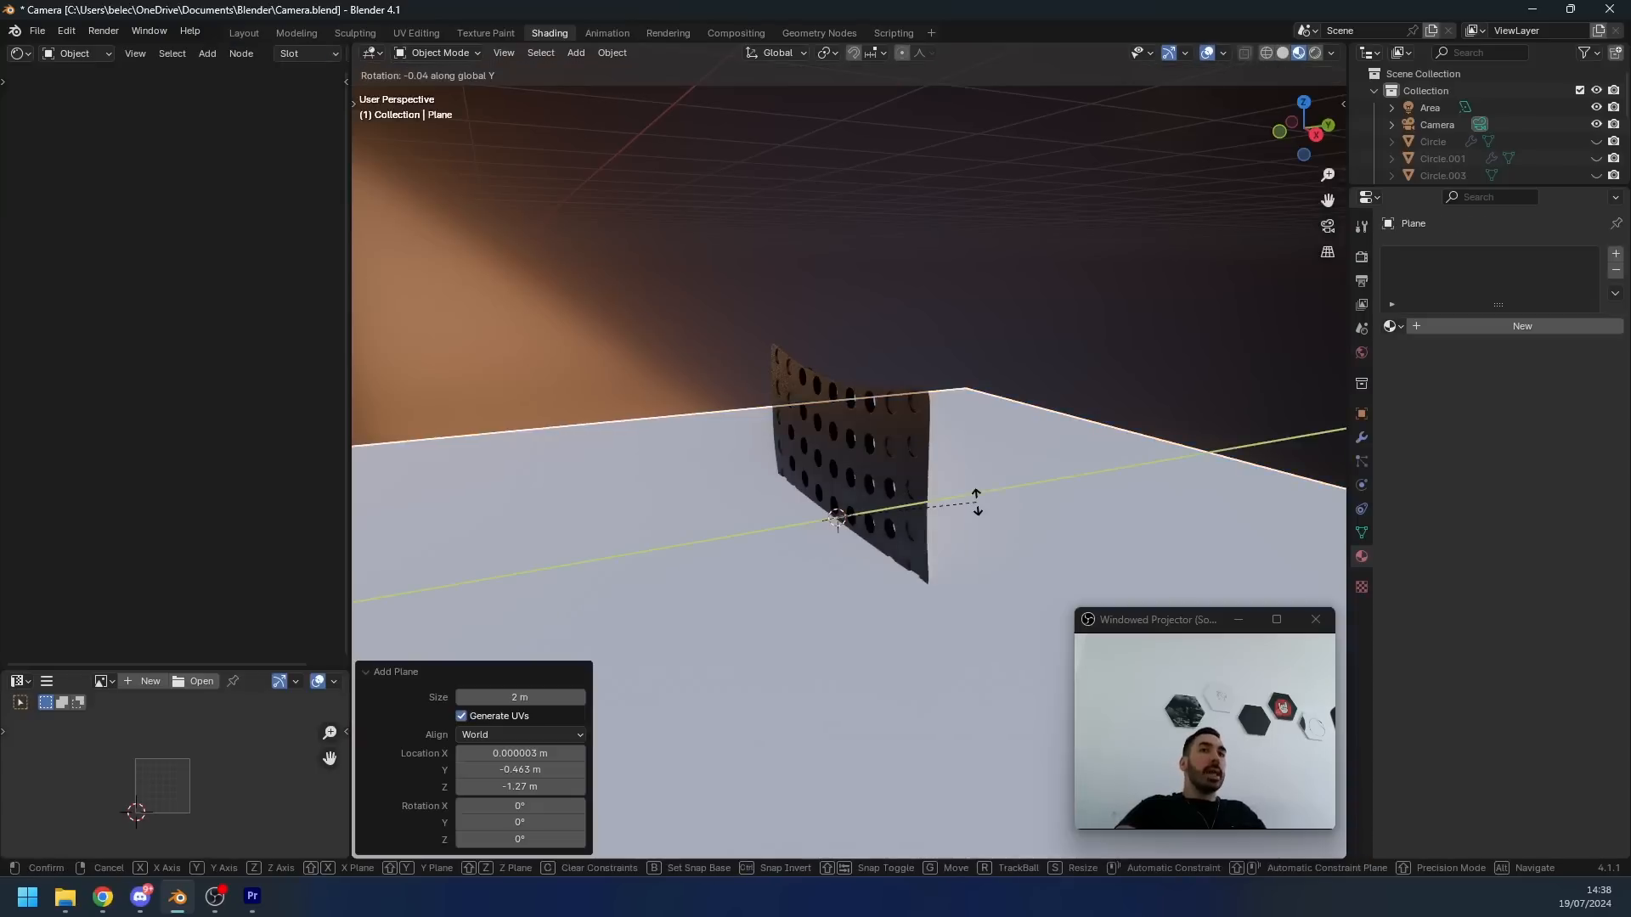
text(90)
key(Return)
key(g)
key(y)
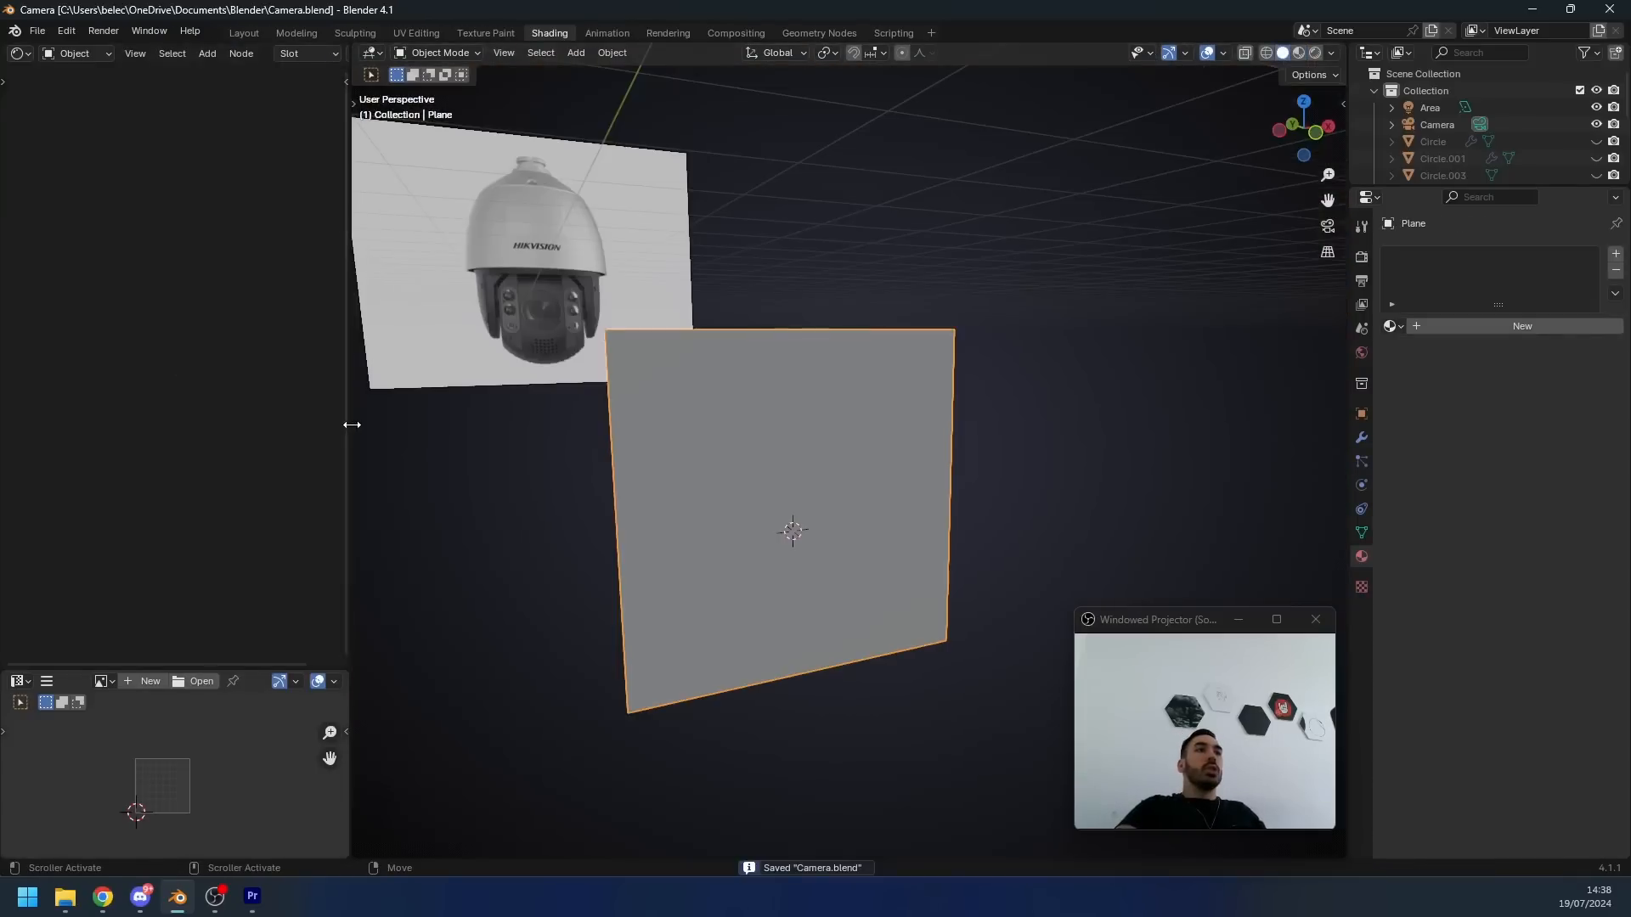
- Create a new material for the plane and add an Image Texture node beside its Principled BSDF
drag(350, 426, 896, 506)
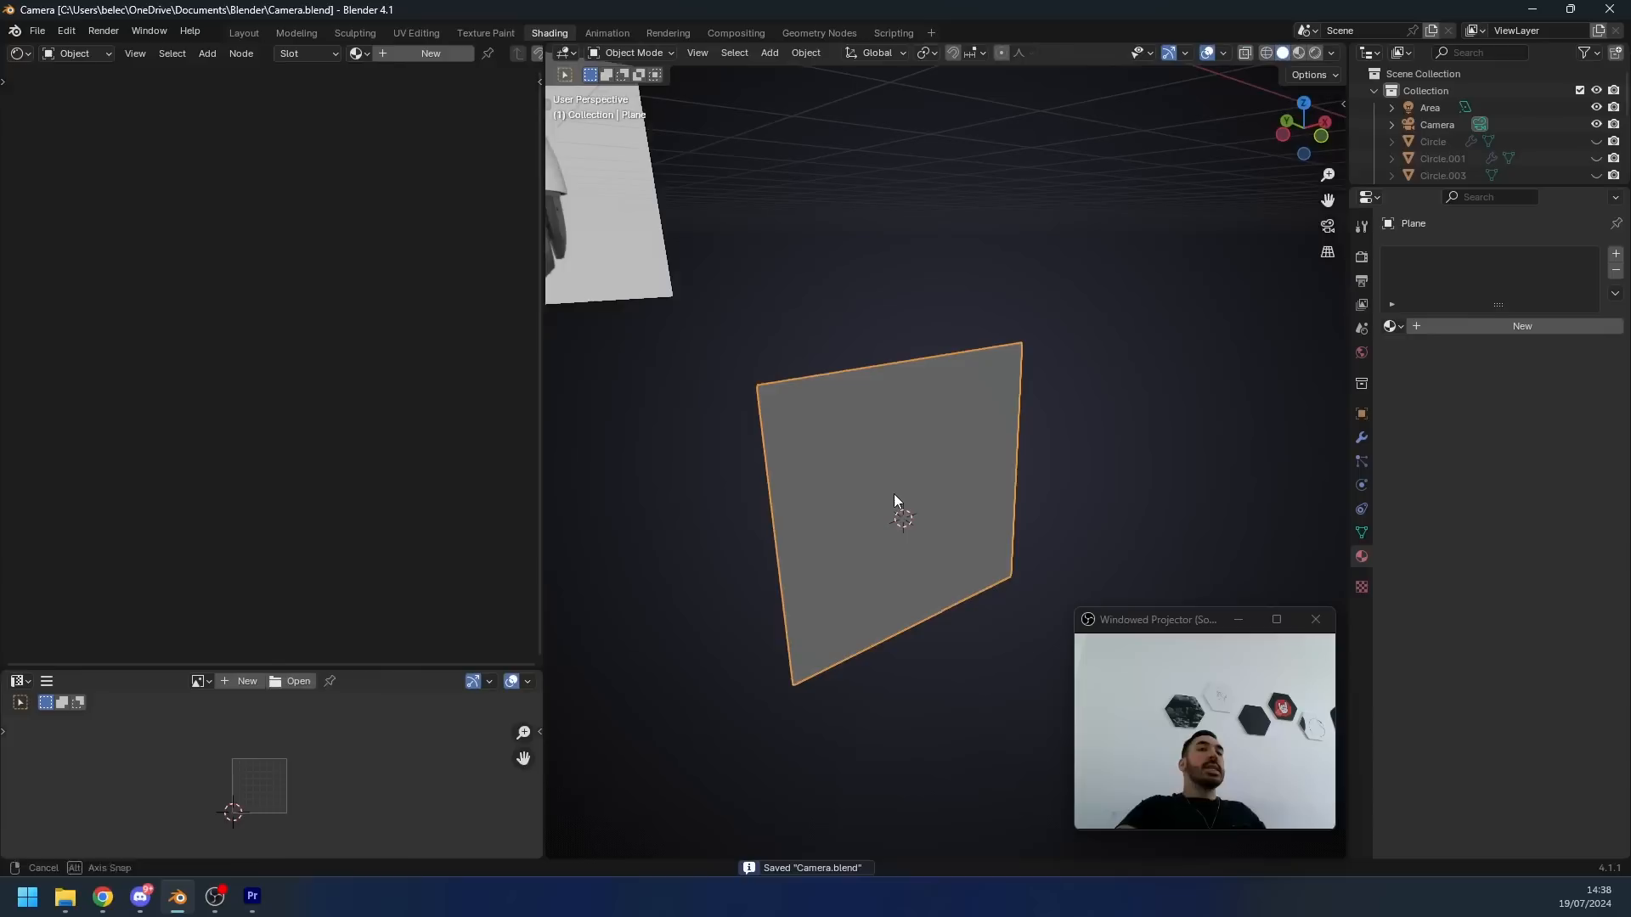
click(432, 54)
key(shift+a)
text(im)
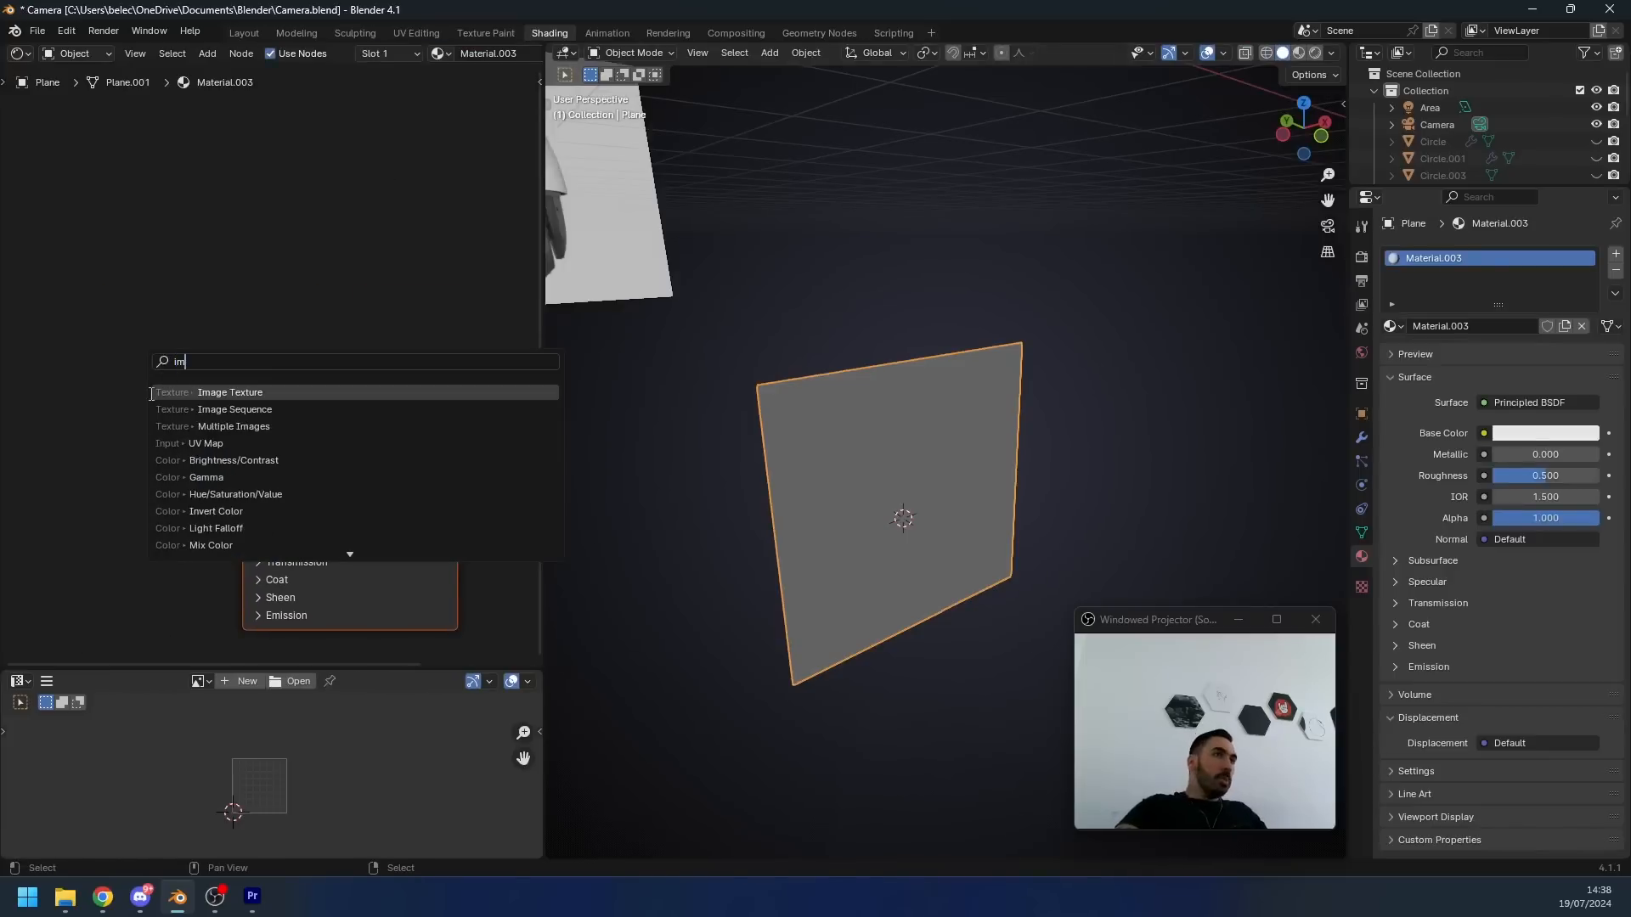
key(Return)
click(151, 416)
middle_drag(151, 416, 340, 412)
drag(340, 413, 256, 425)
- Create a 1024 × 1024 px 32-bit float image named Holes1 in the texture node and set its color space to Non-Color
click(238, 488)
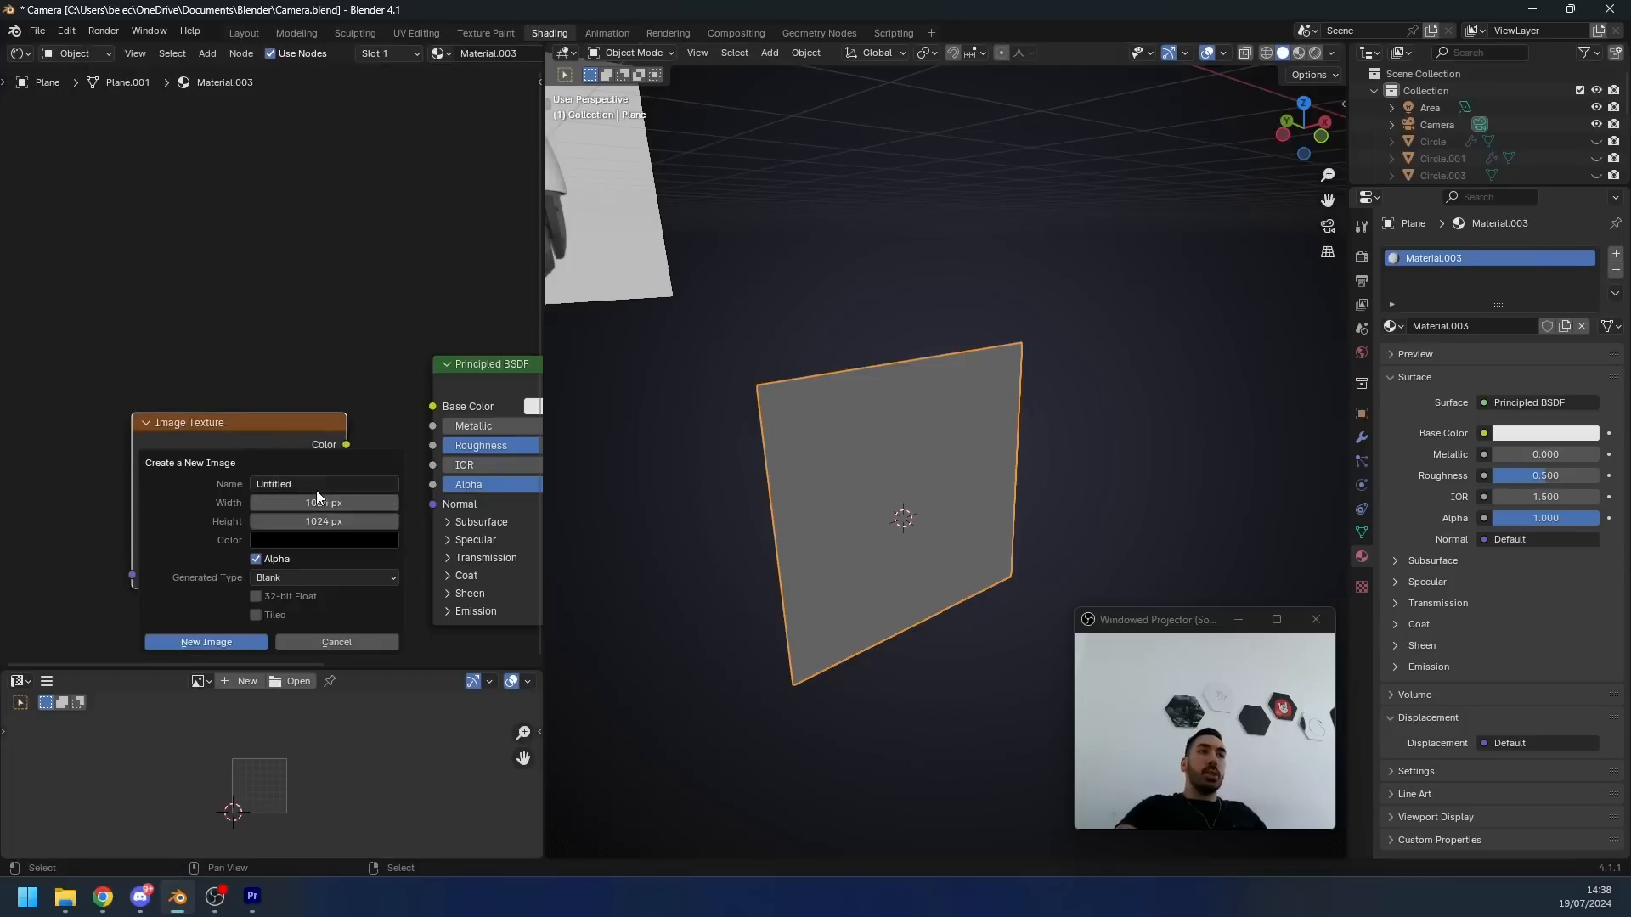
text(Holes1)
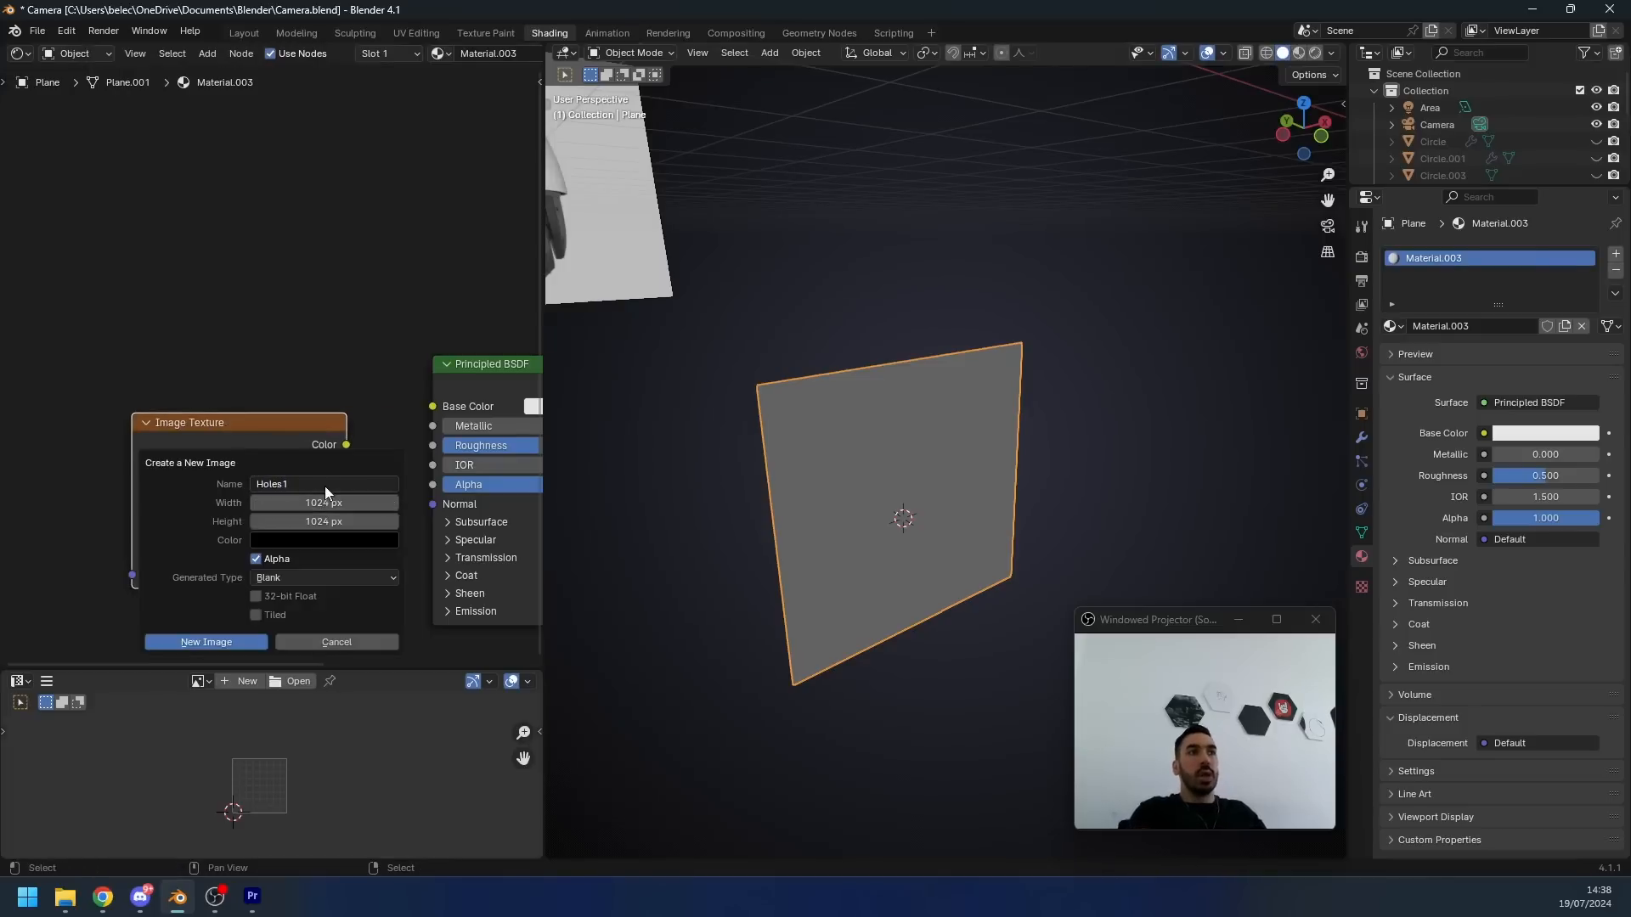
click(266, 598)
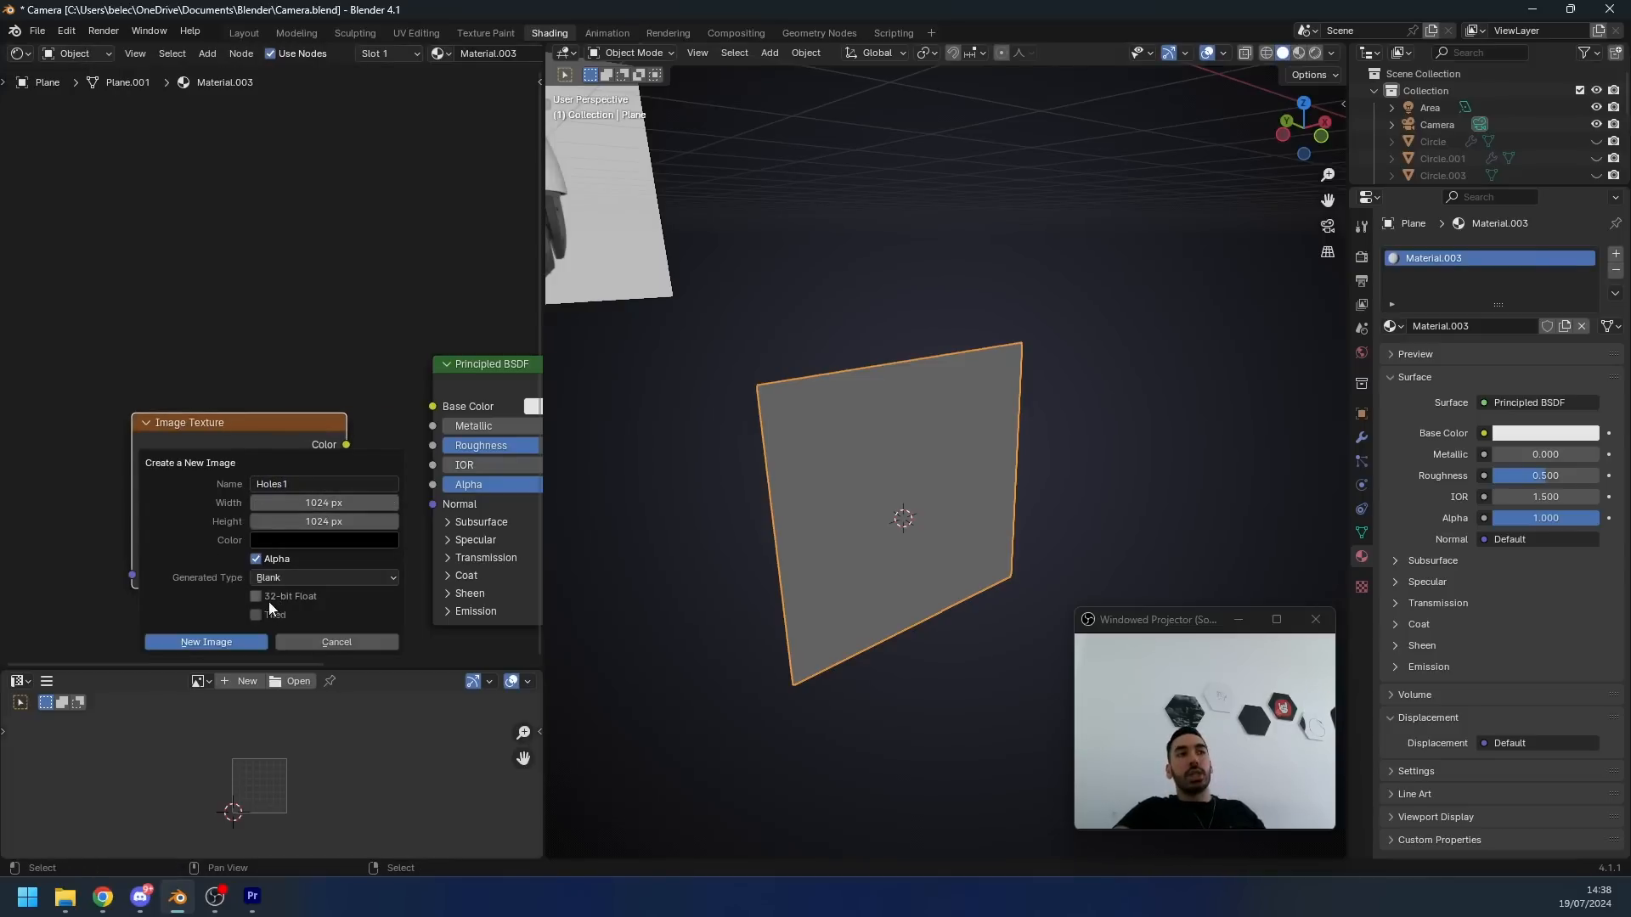
click(235, 642)
middle_drag(212, 639, 276, 635)
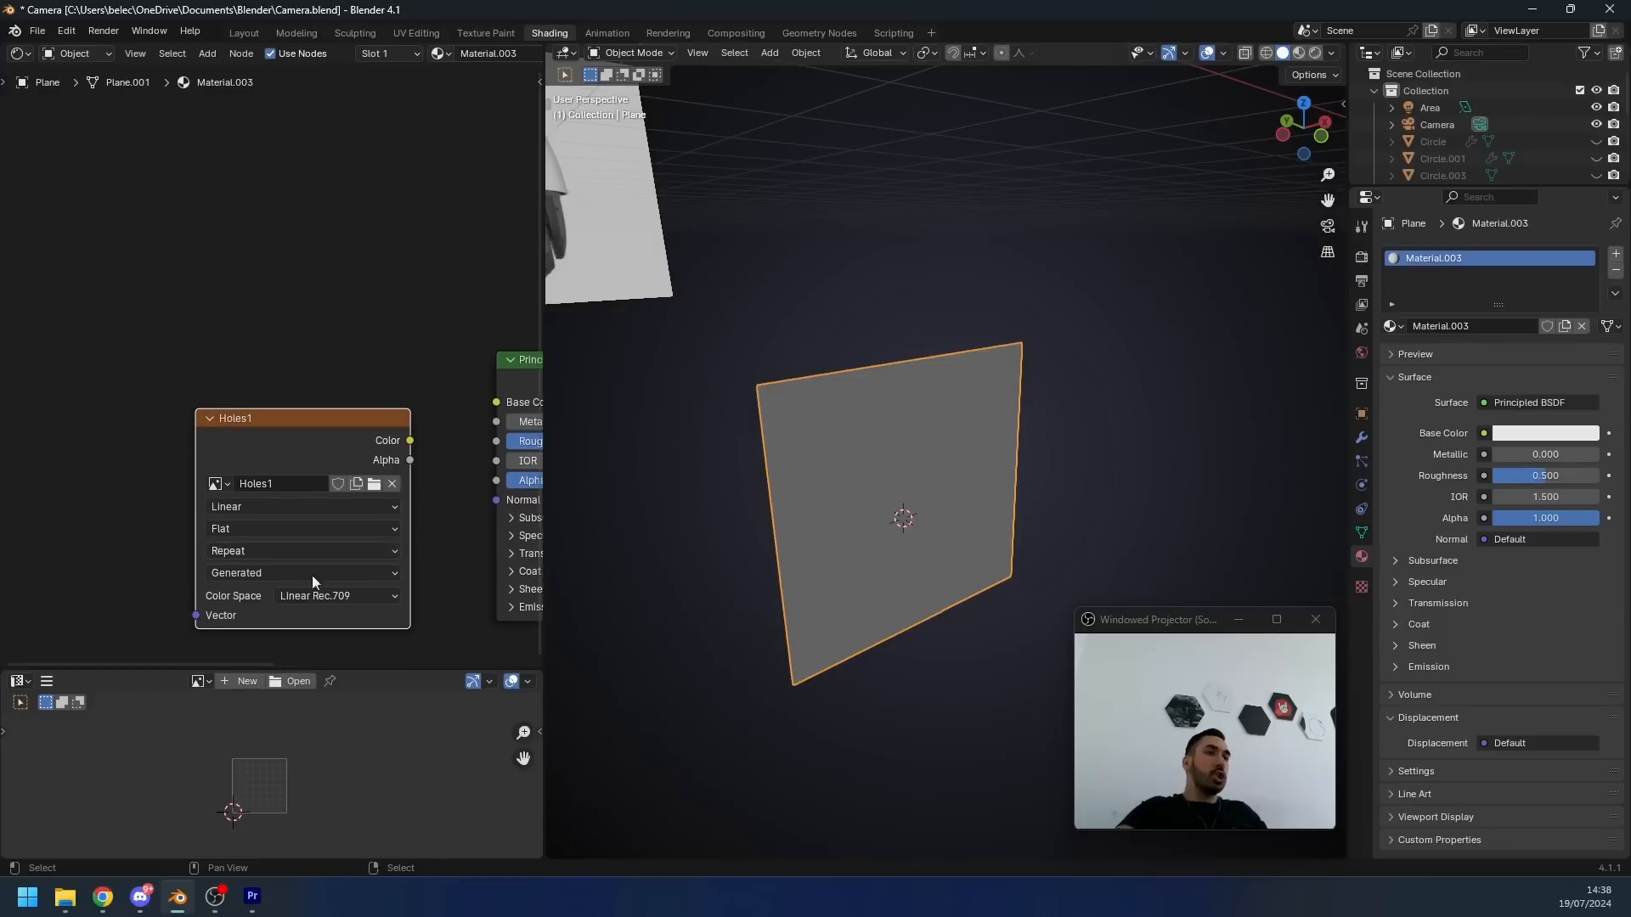
click(335, 595)
click(477, 737)
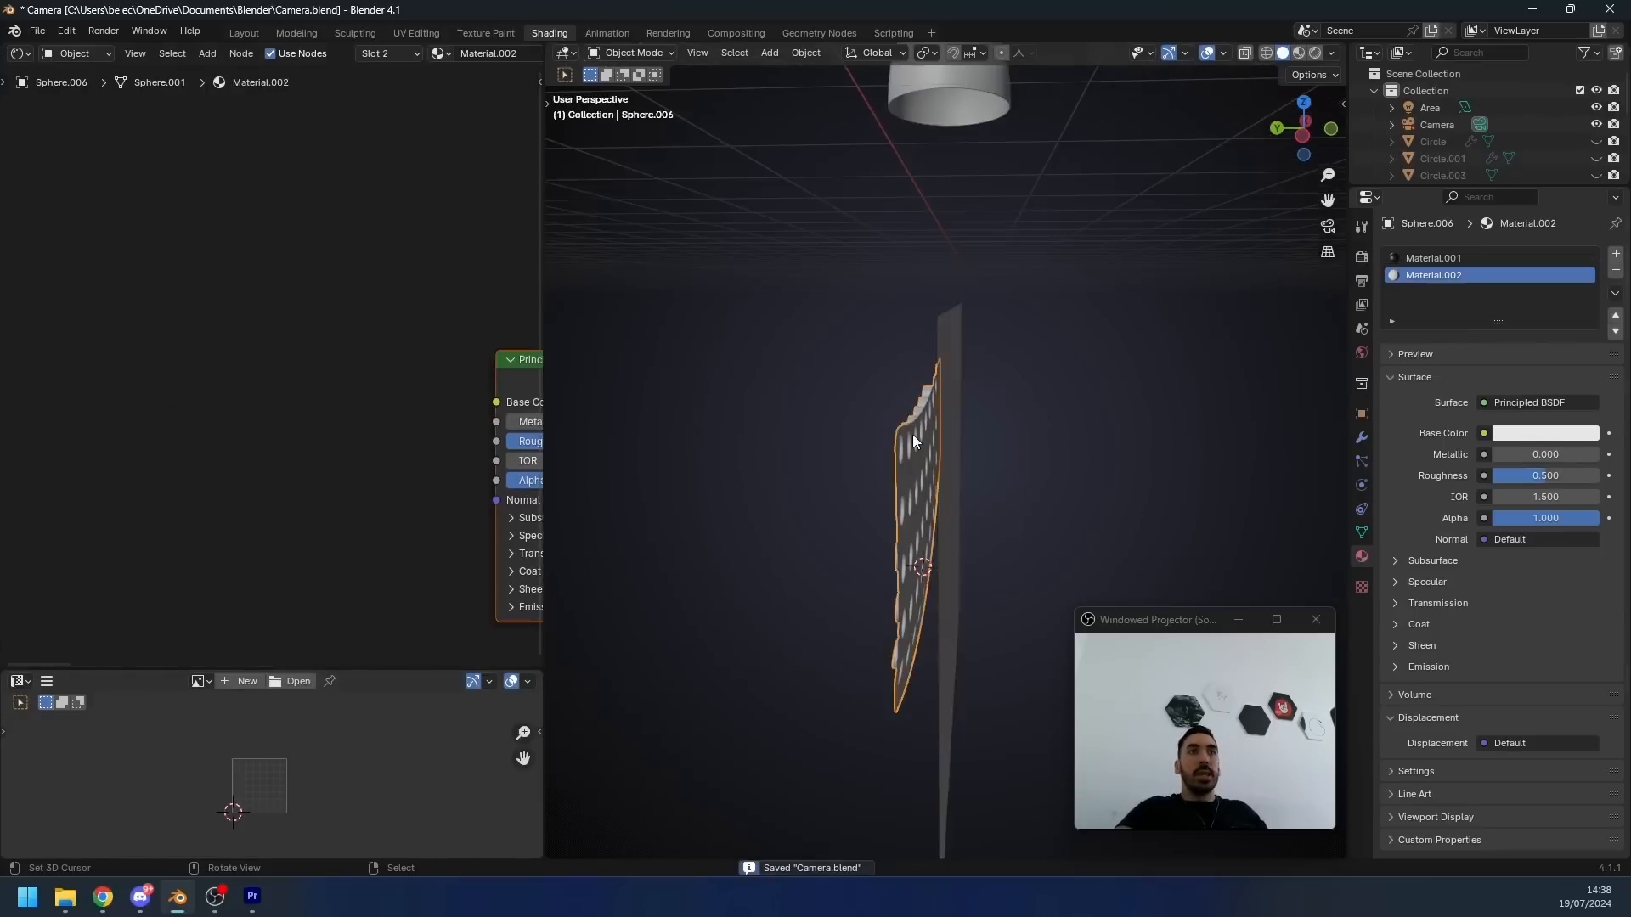
- Select the patch with the plane as the active object, and set up a Normal bake with viewport and render max samples of 1
middle_drag(912, 435, 990, 345)
shift+click(994, 355)
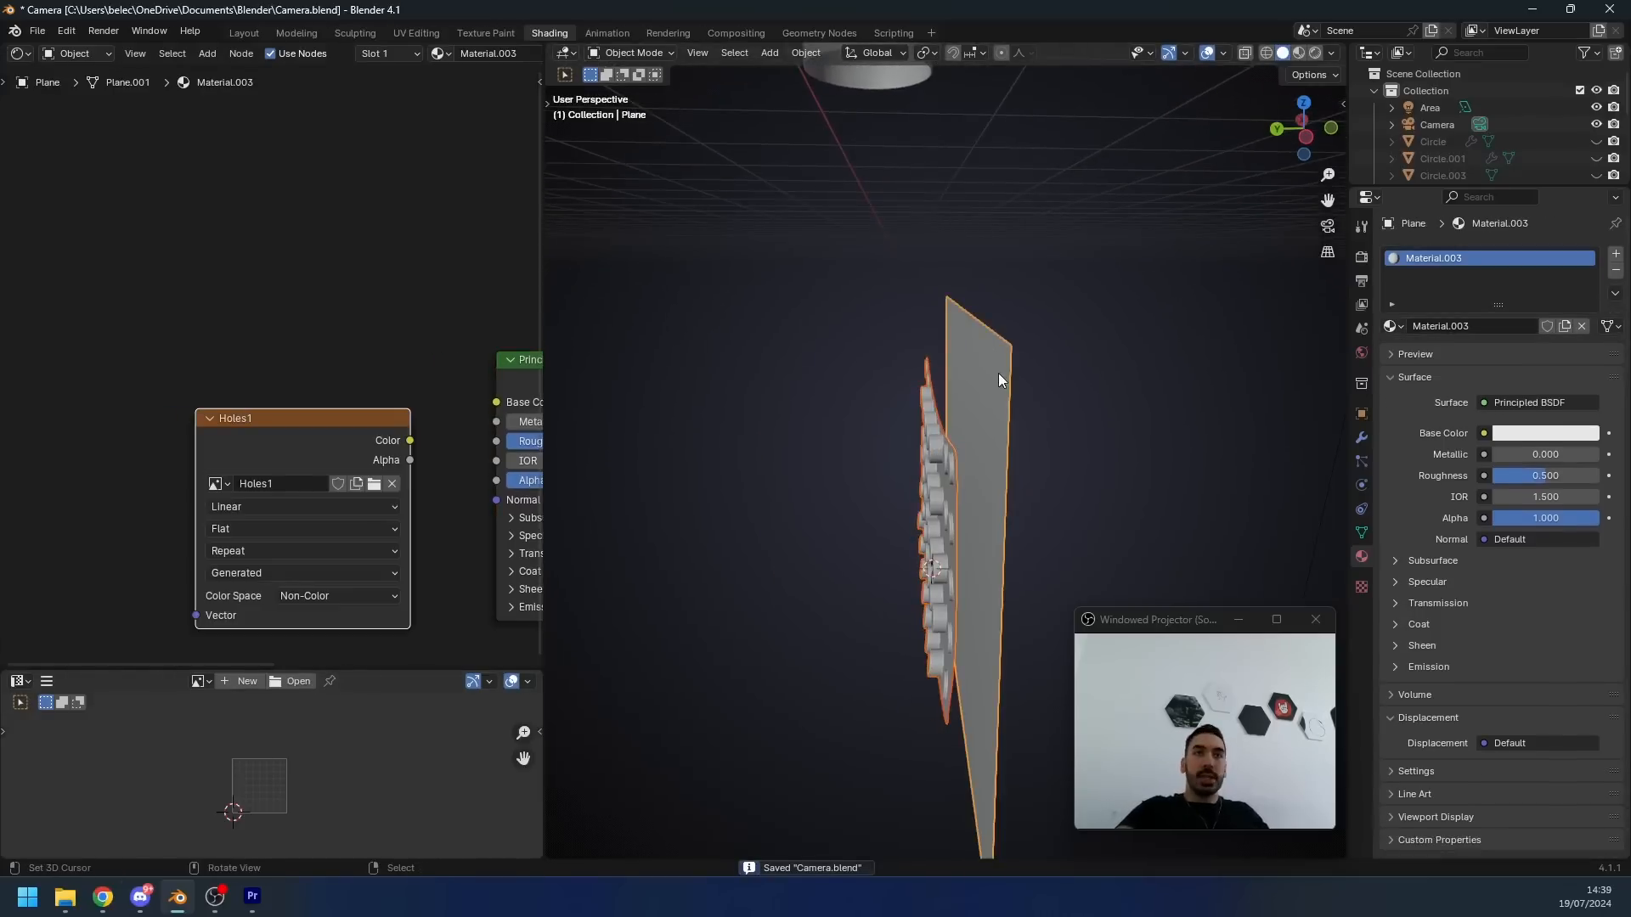
click(1360, 257)
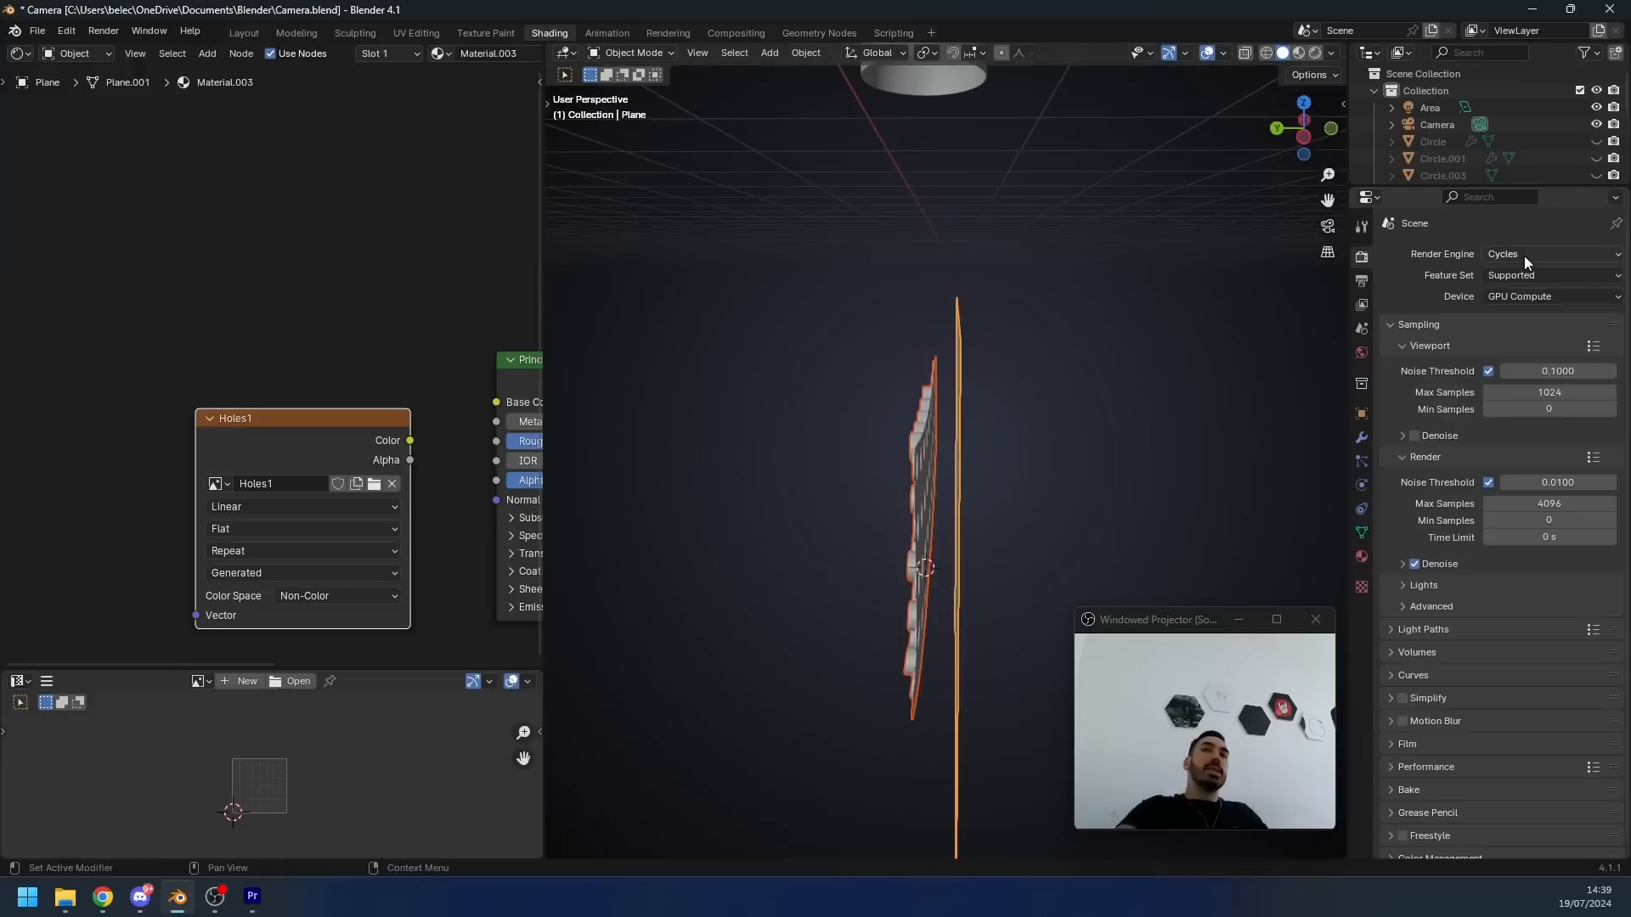
scroll(1453, 518, down, 1)
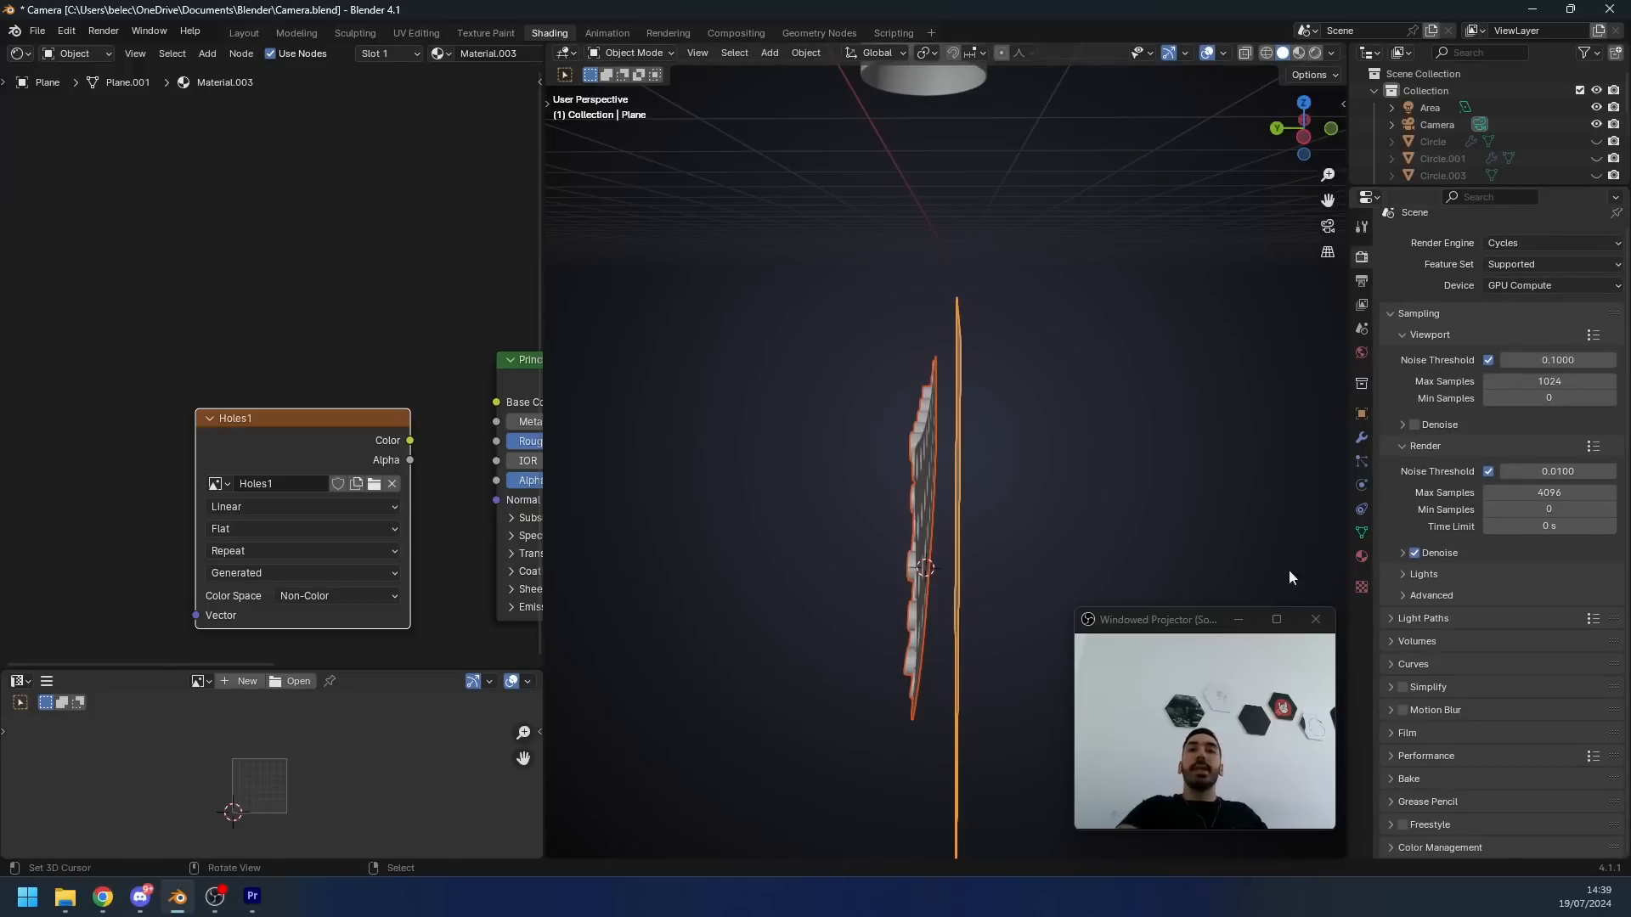
click(1434, 776)
scroll(1441, 727, down, 4)
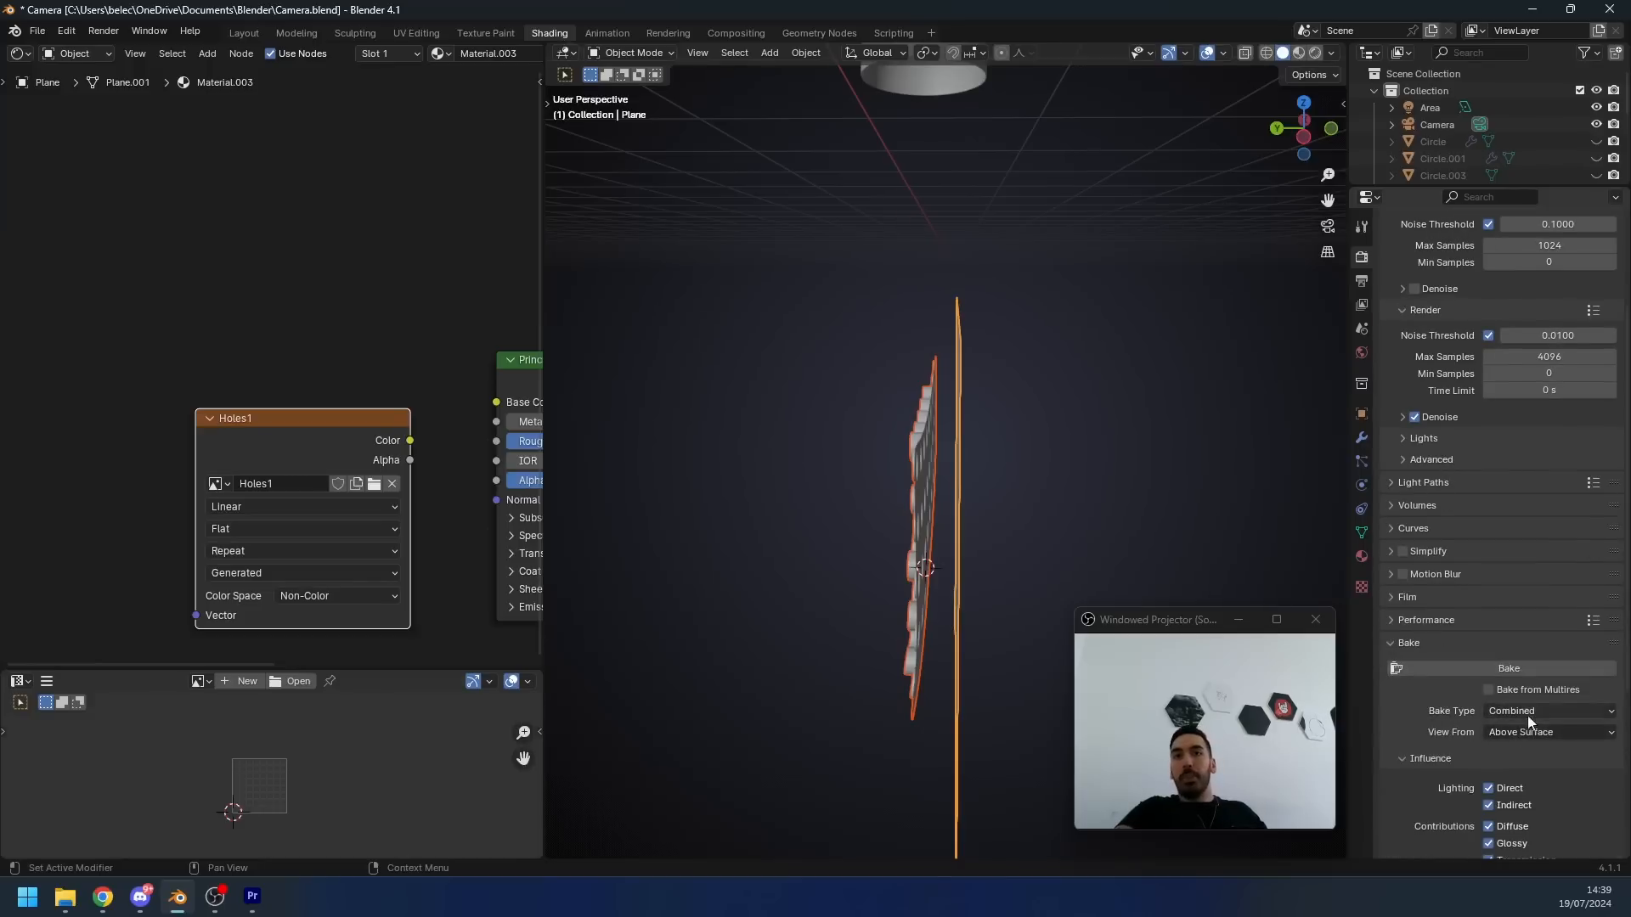
click(1528, 714)
click(1534, 563)
scroll(1444, 671, down, 5)
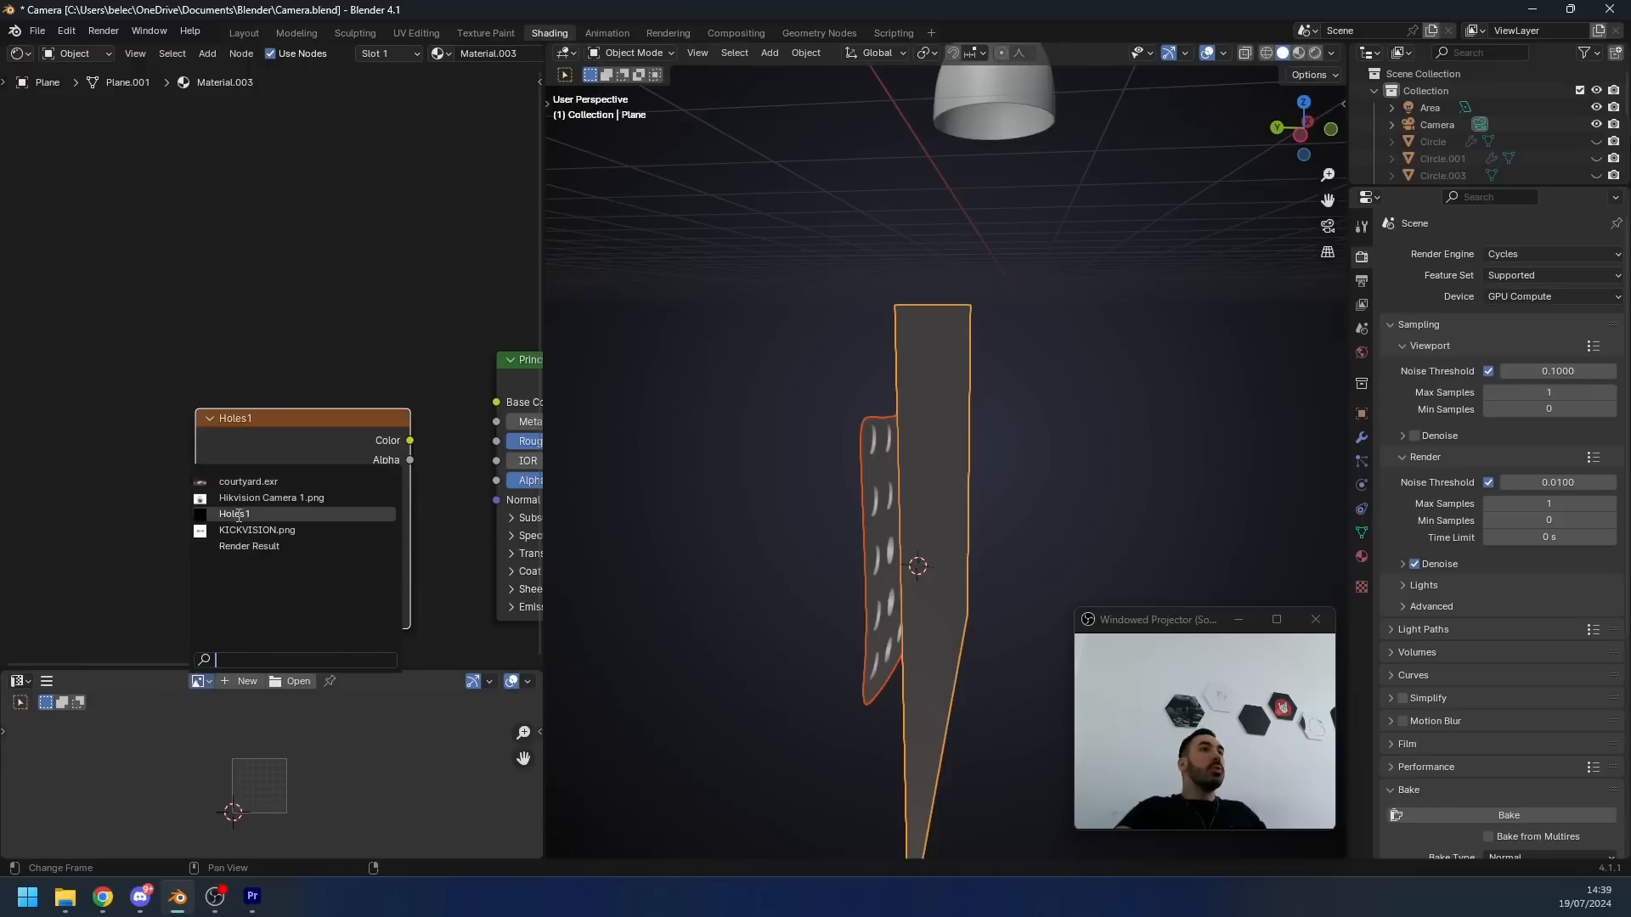
- Display the Holes1 image in an enlarged image editor and bake the patch's normals into it
click(238, 514)
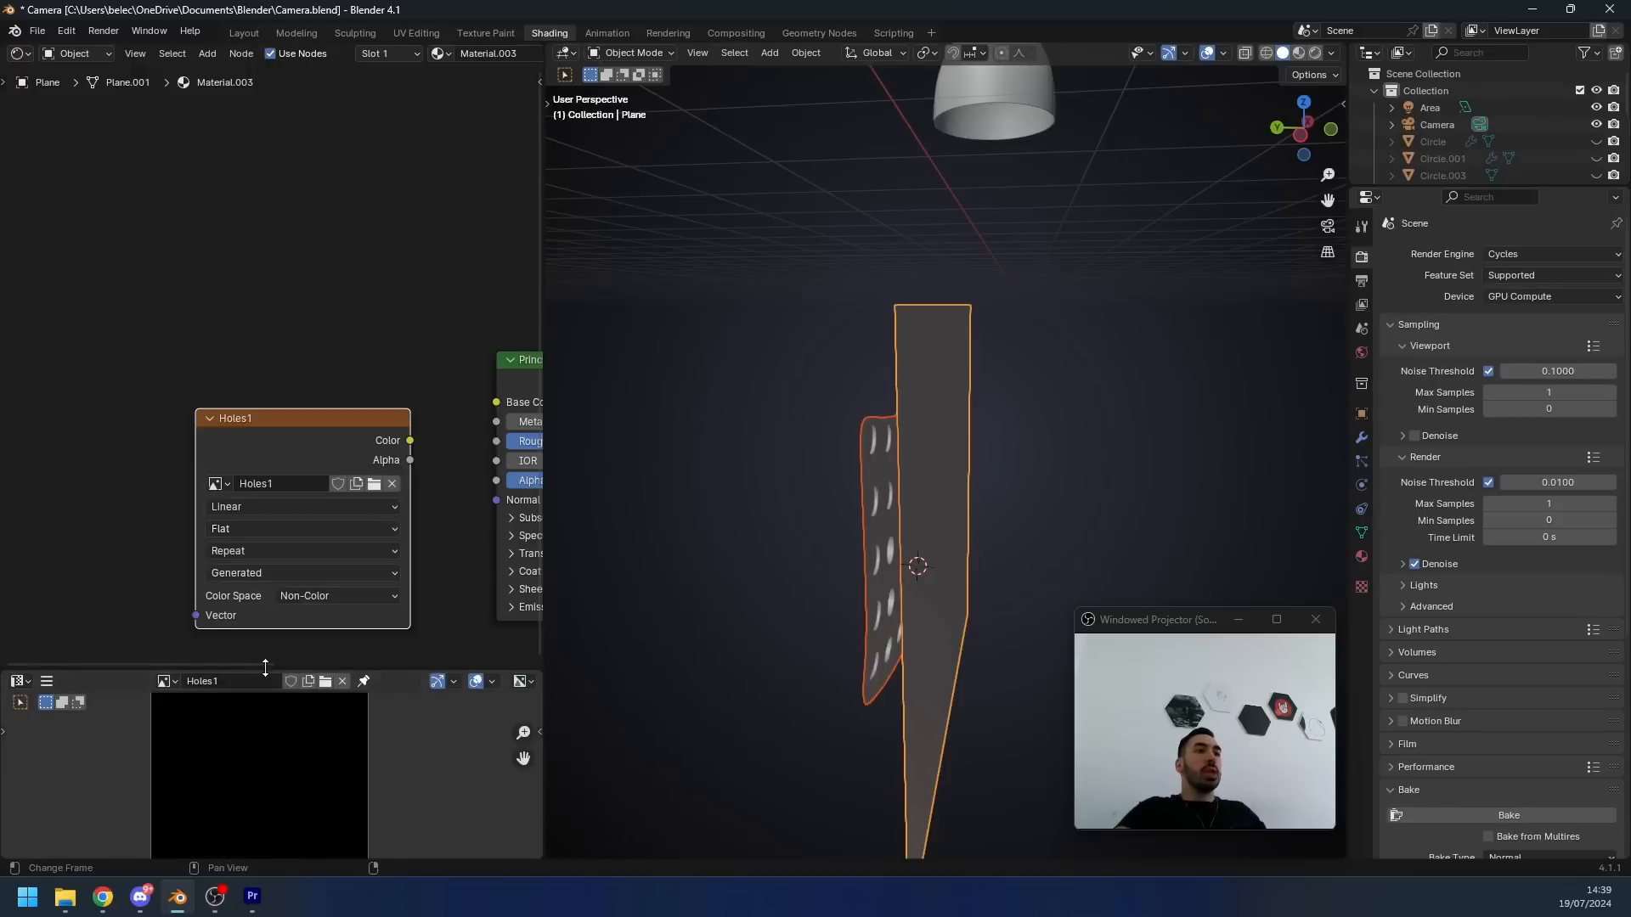
drag(254, 671, 255, 571)
click(1561, 817)
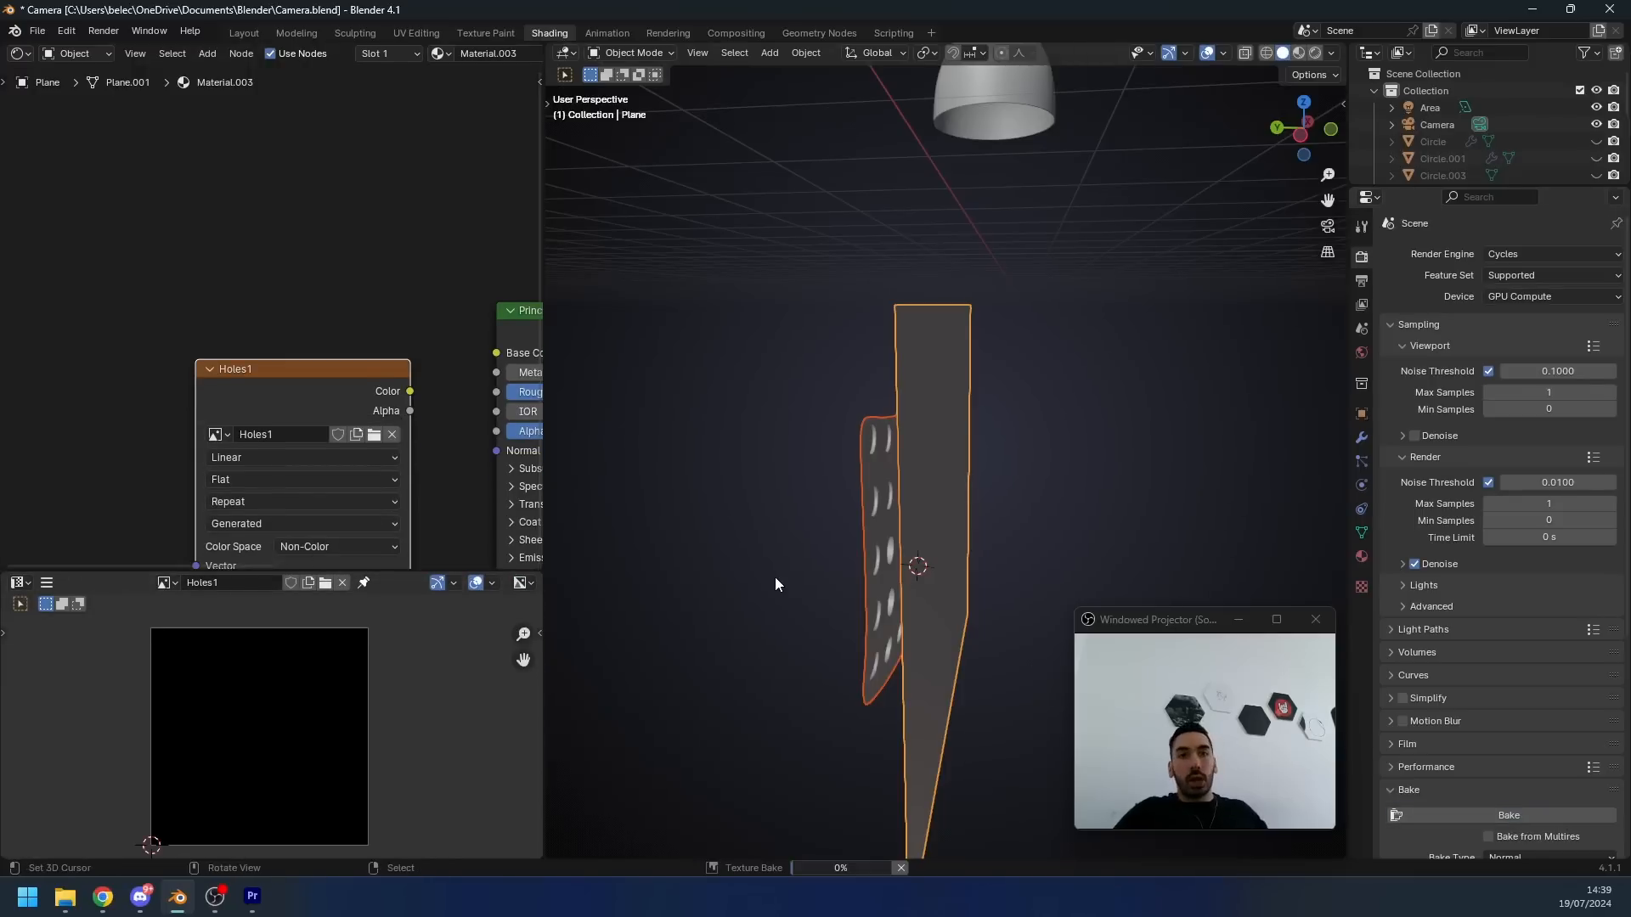
scroll(274, 675, up, 3)
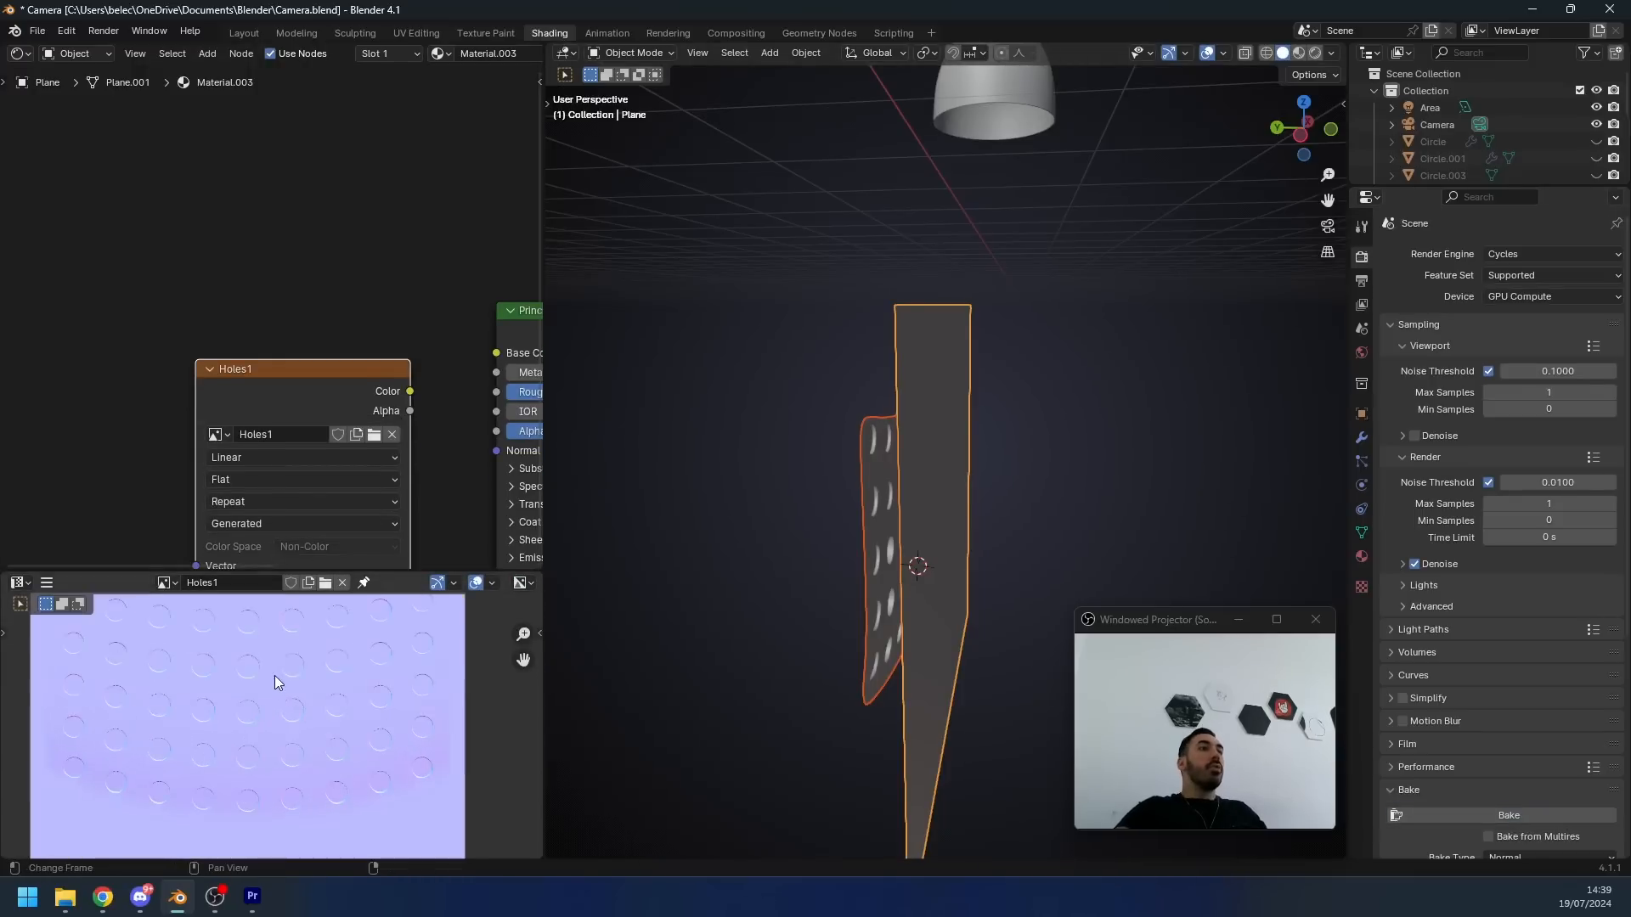
scroll(227, 709, down, 2)
scroll(376, 675, up, 6)
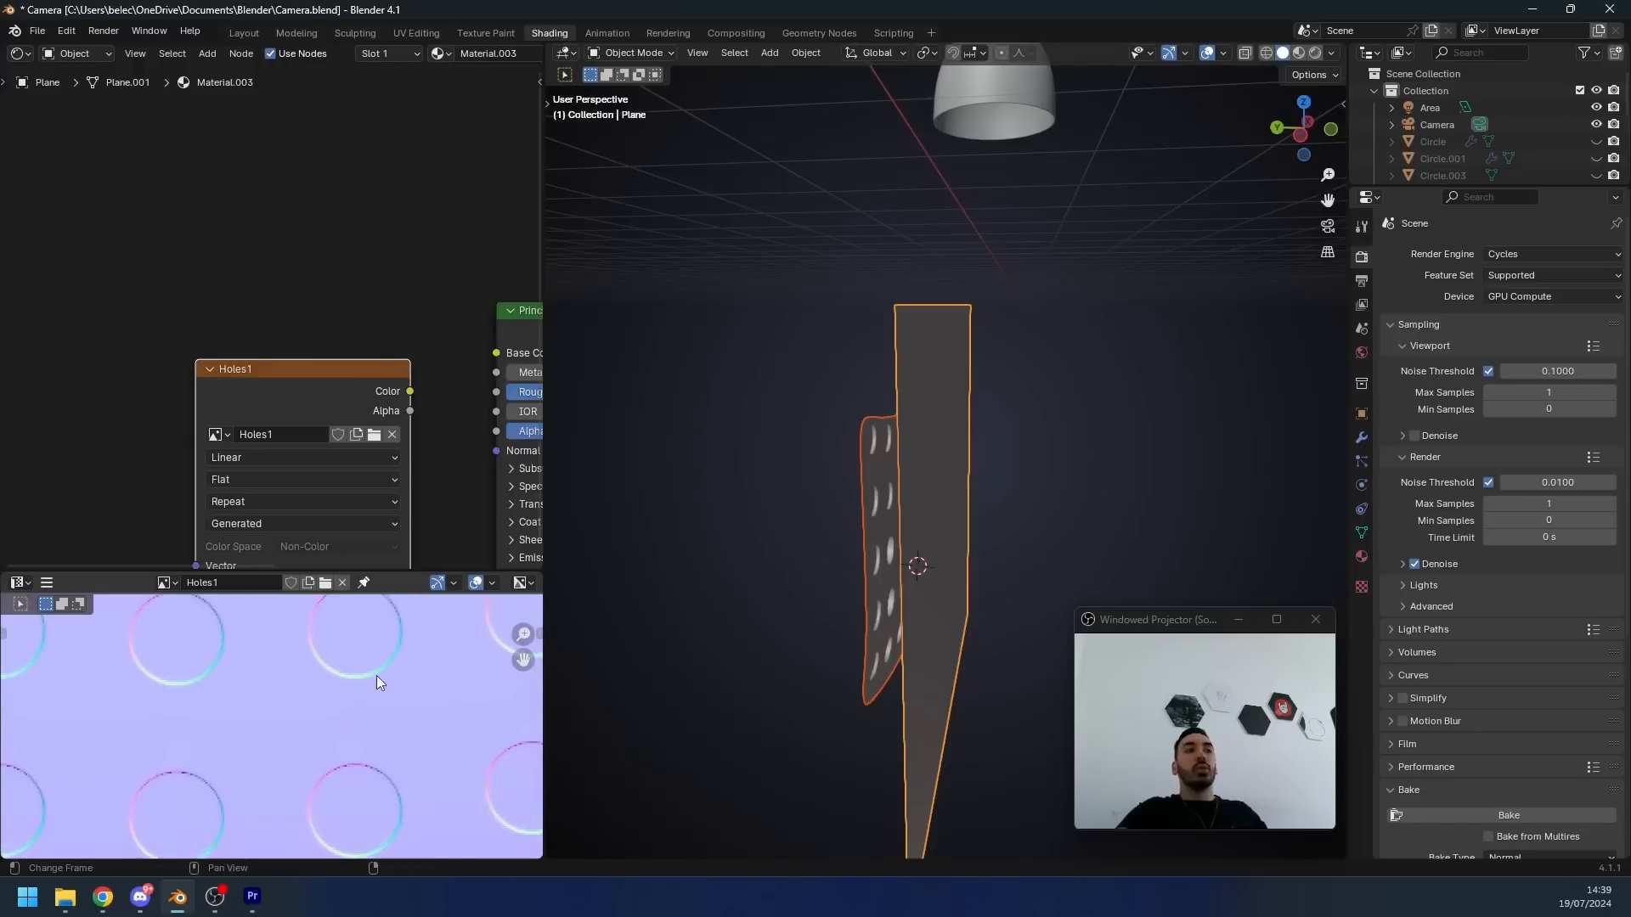
scroll(308, 747, down, 2)
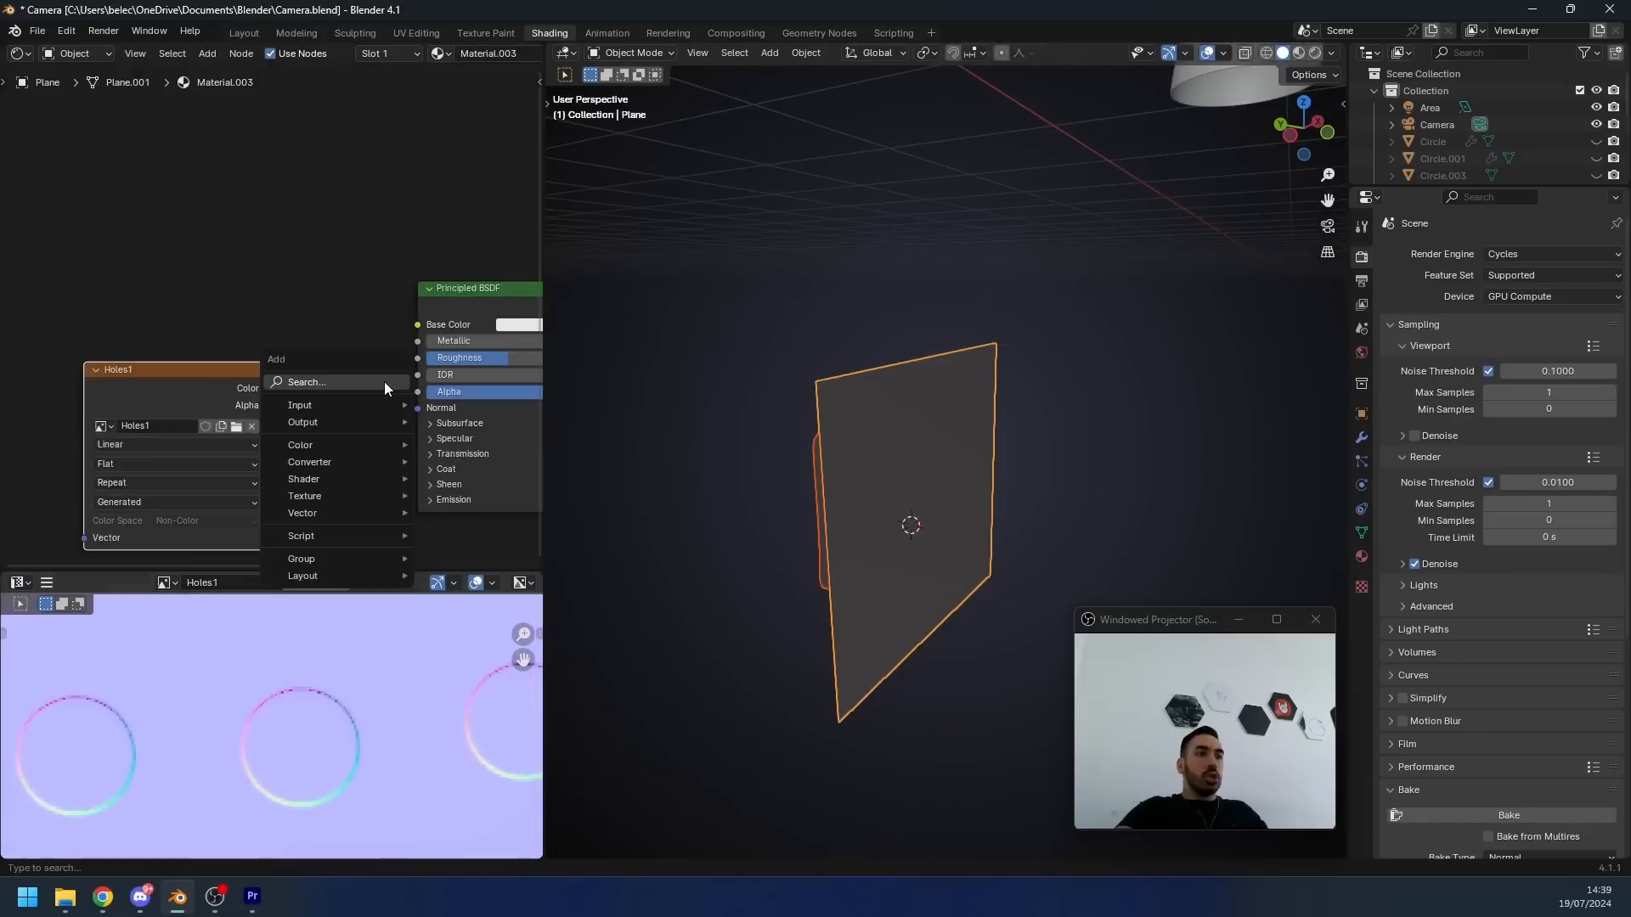
- Add a Normal Map node and connect the Holes1 color through it to the Principled BSDF's Normal input
text(no)
click(440, 429)
click(381, 429)
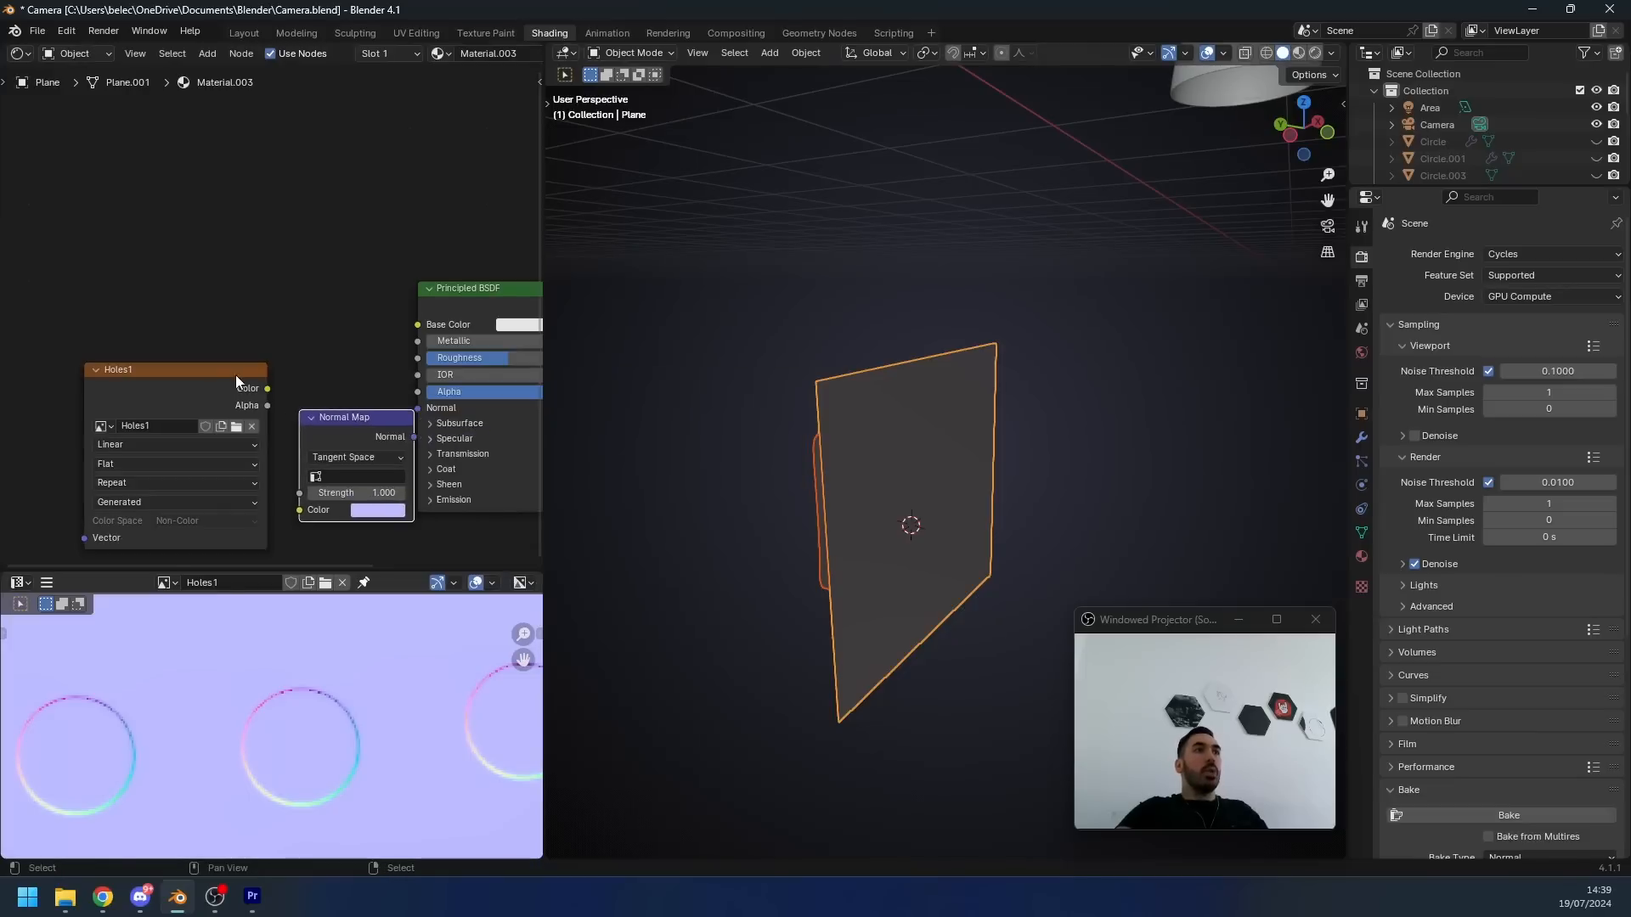
drag(244, 375, 299, 510)
drag(357, 417, 417, 407)
middle_drag(907, 433, 889, 411)
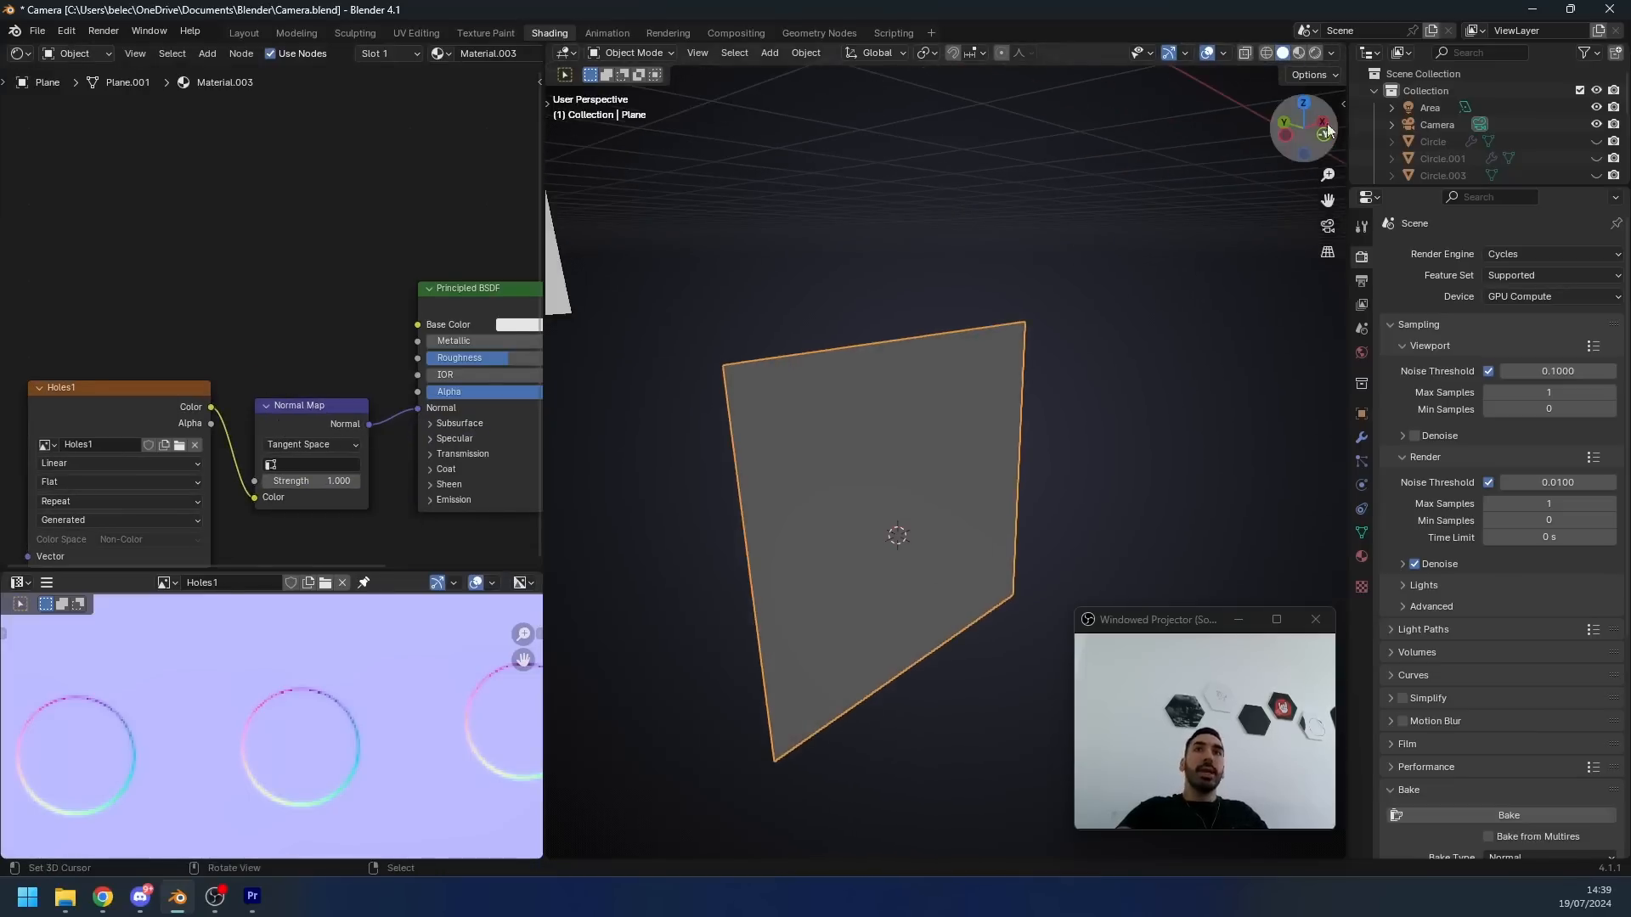
- Show the plane in Material Preview shading and set its base color to blue to inspect the baked relief
click(1299, 52)
mouse_move(905, 445)
middle_down()
mouse_move(978, 439)
mouse_move(920, 433)
middle_up()
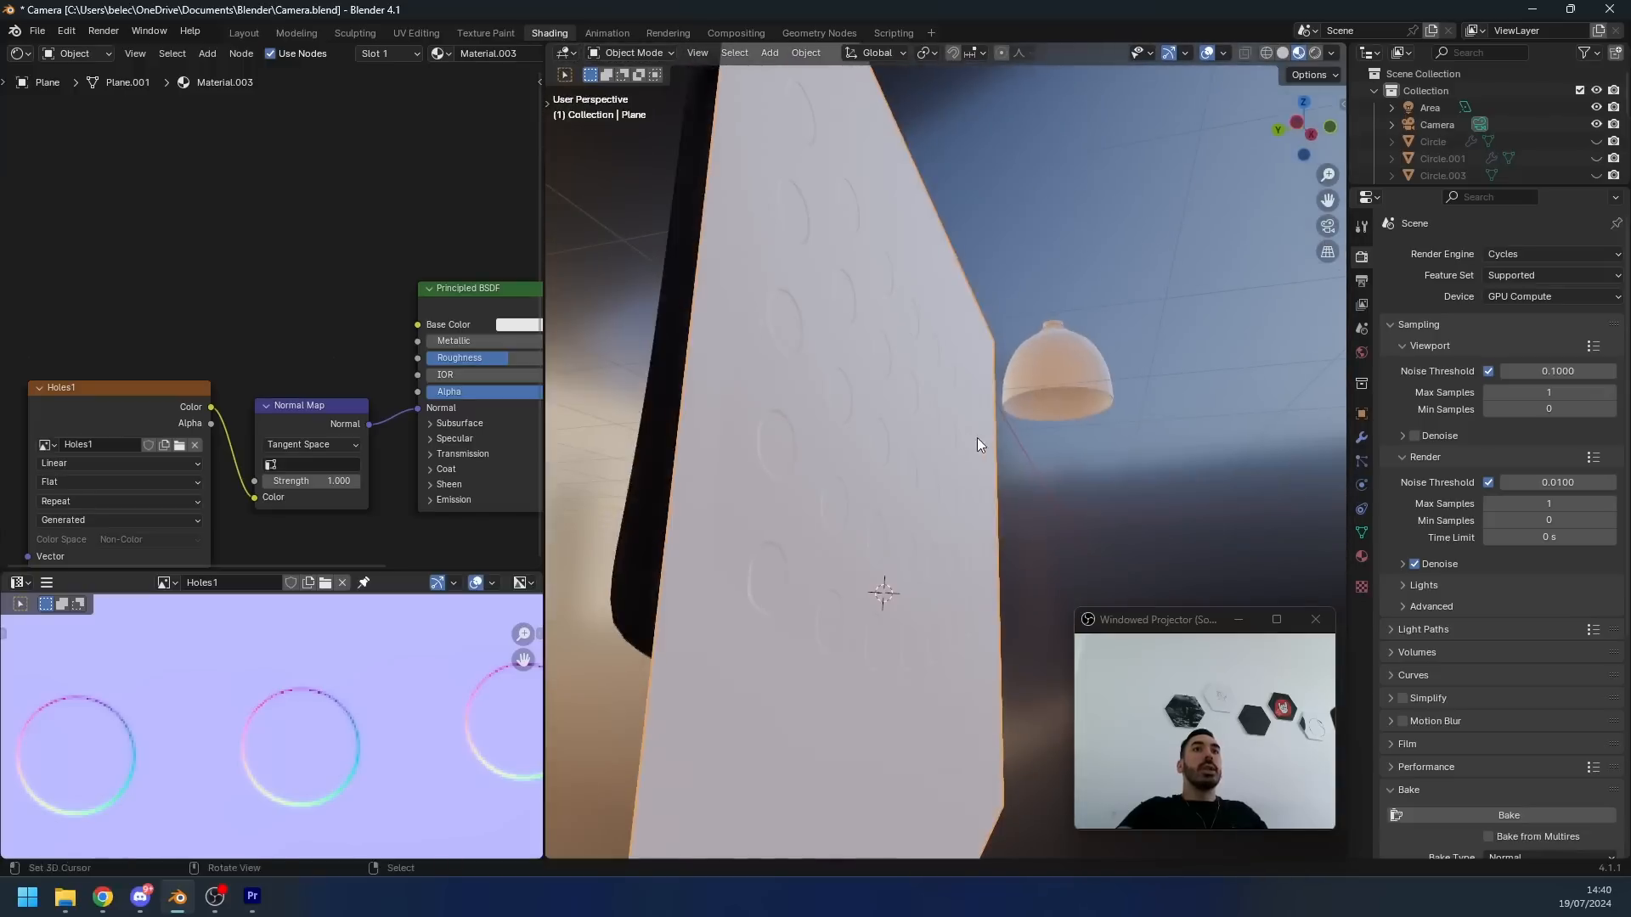
scroll(976, 437, down, 3)
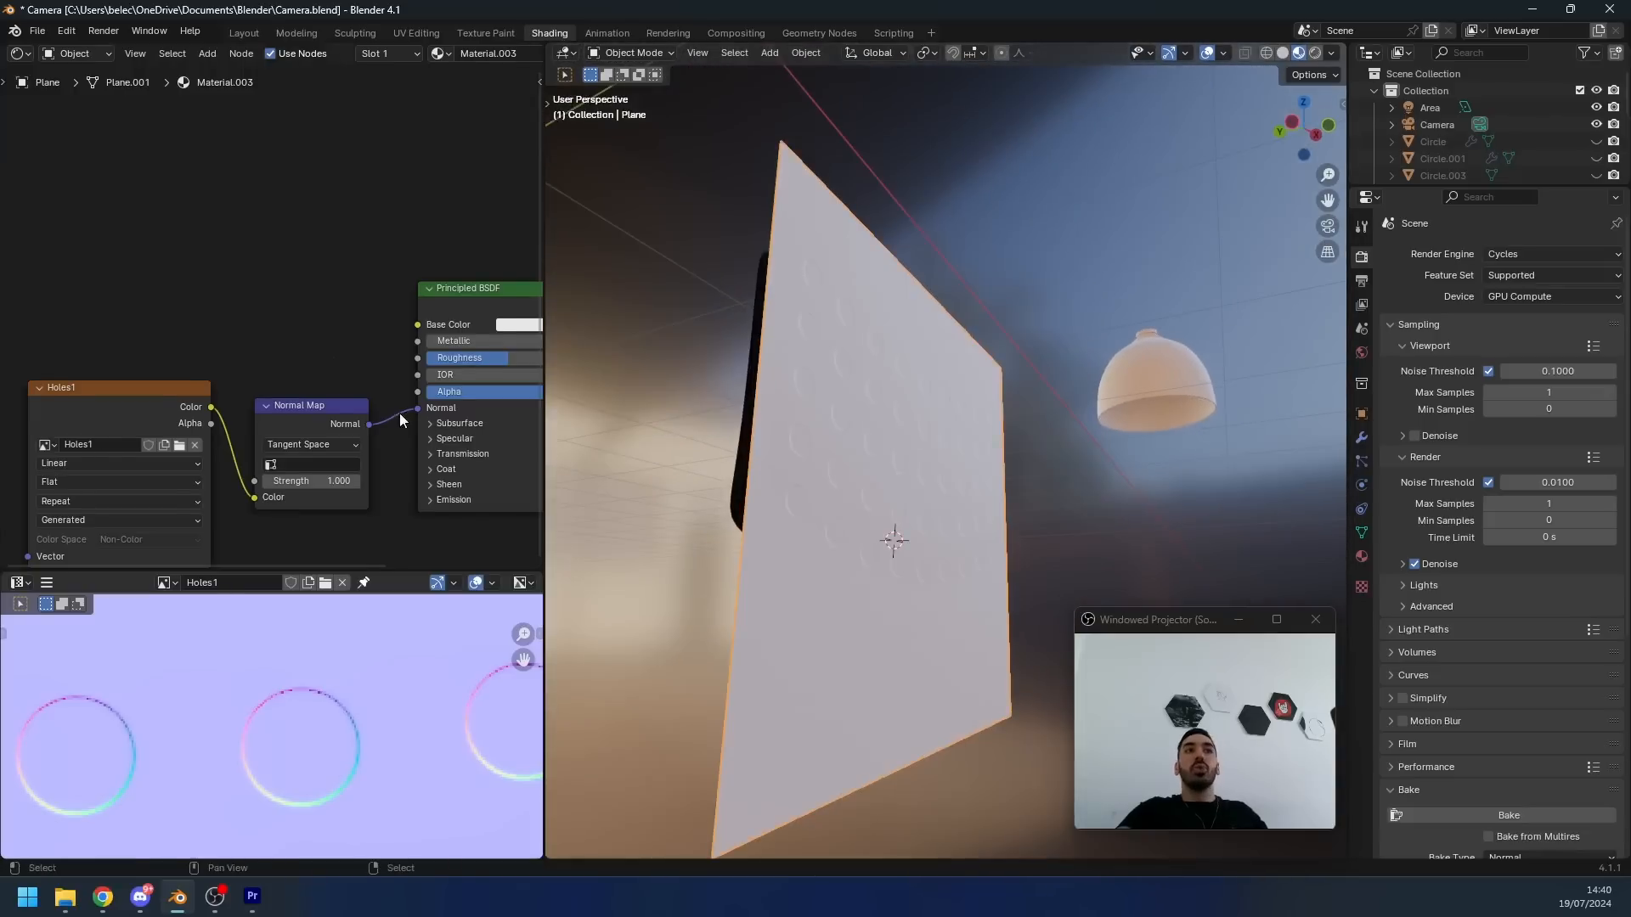
middle_drag(400, 415, 379, 423)
click(509, 332)
drag(550, 163, 614, 155)
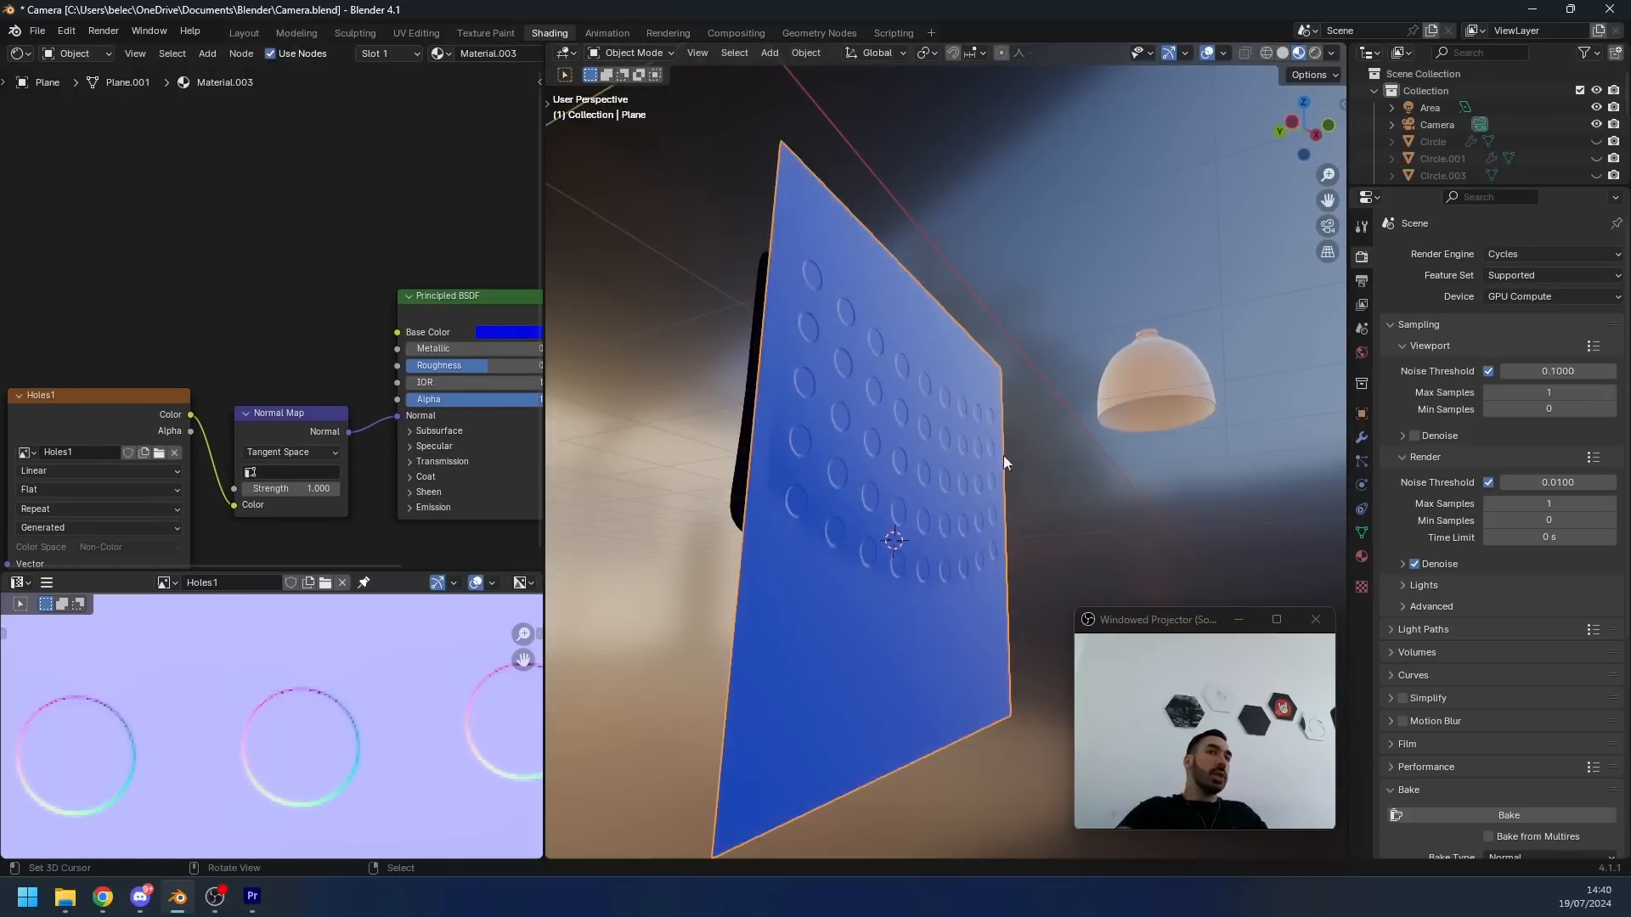
mouse_move(1002, 455)
middle_down()
mouse_move(929, 429)
mouse_move(1016, 467)
mouse_move(964, 509)
middle_up()
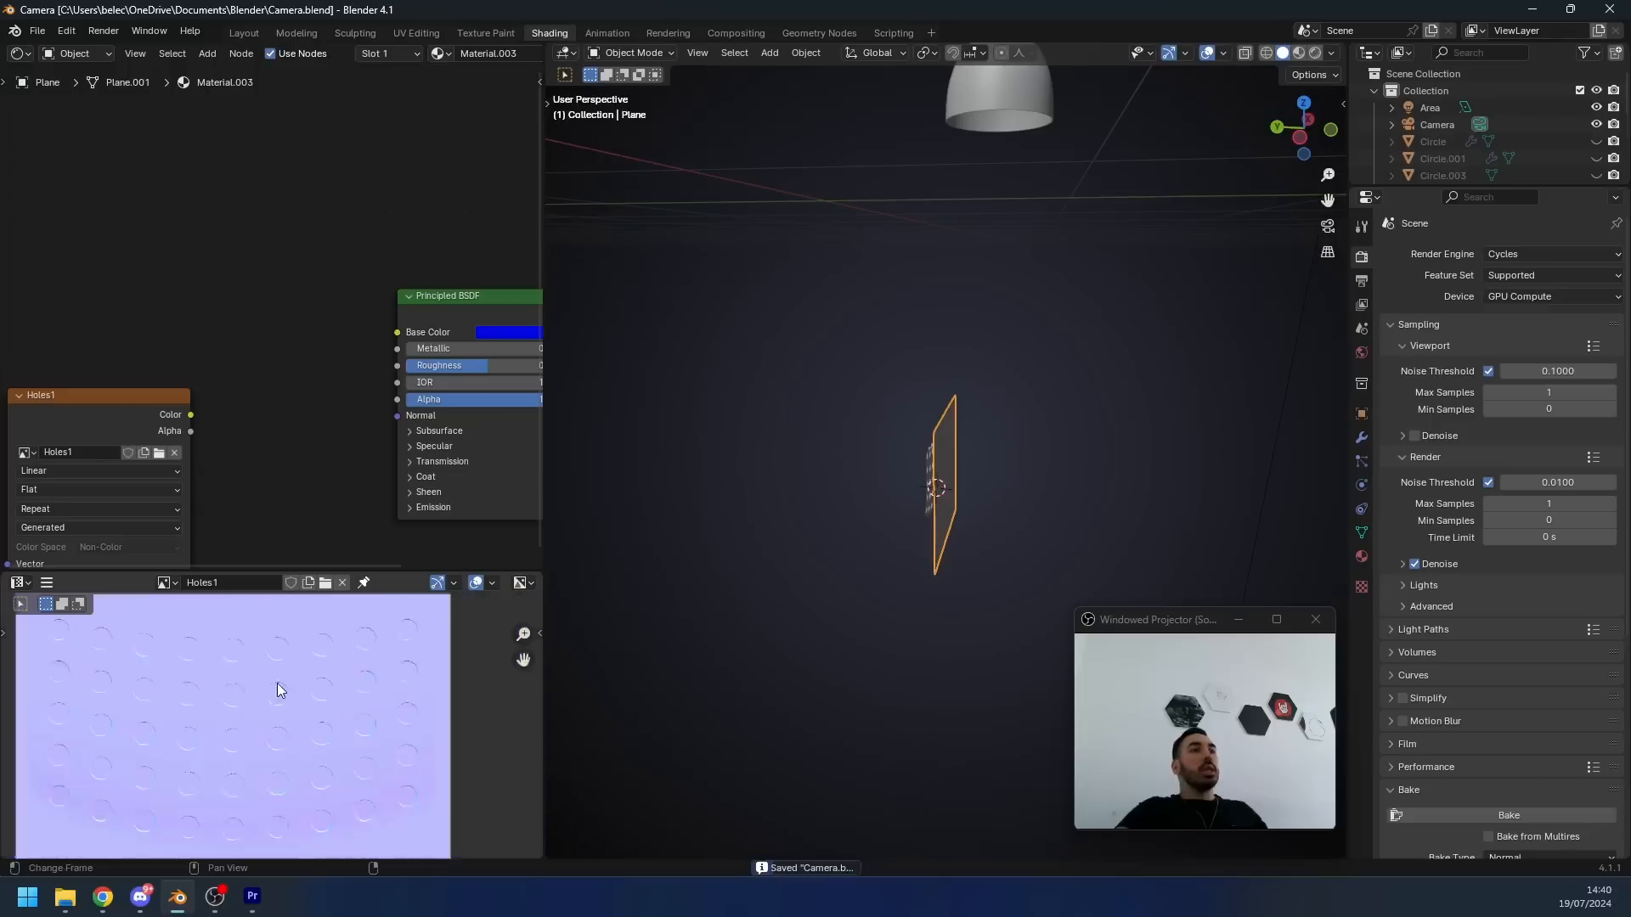
- Save the baked Holes1 image as Holes 1 Normal.png in the Textures\Security Camera folder
scroll(277, 684, down, 1)
click(49, 584)
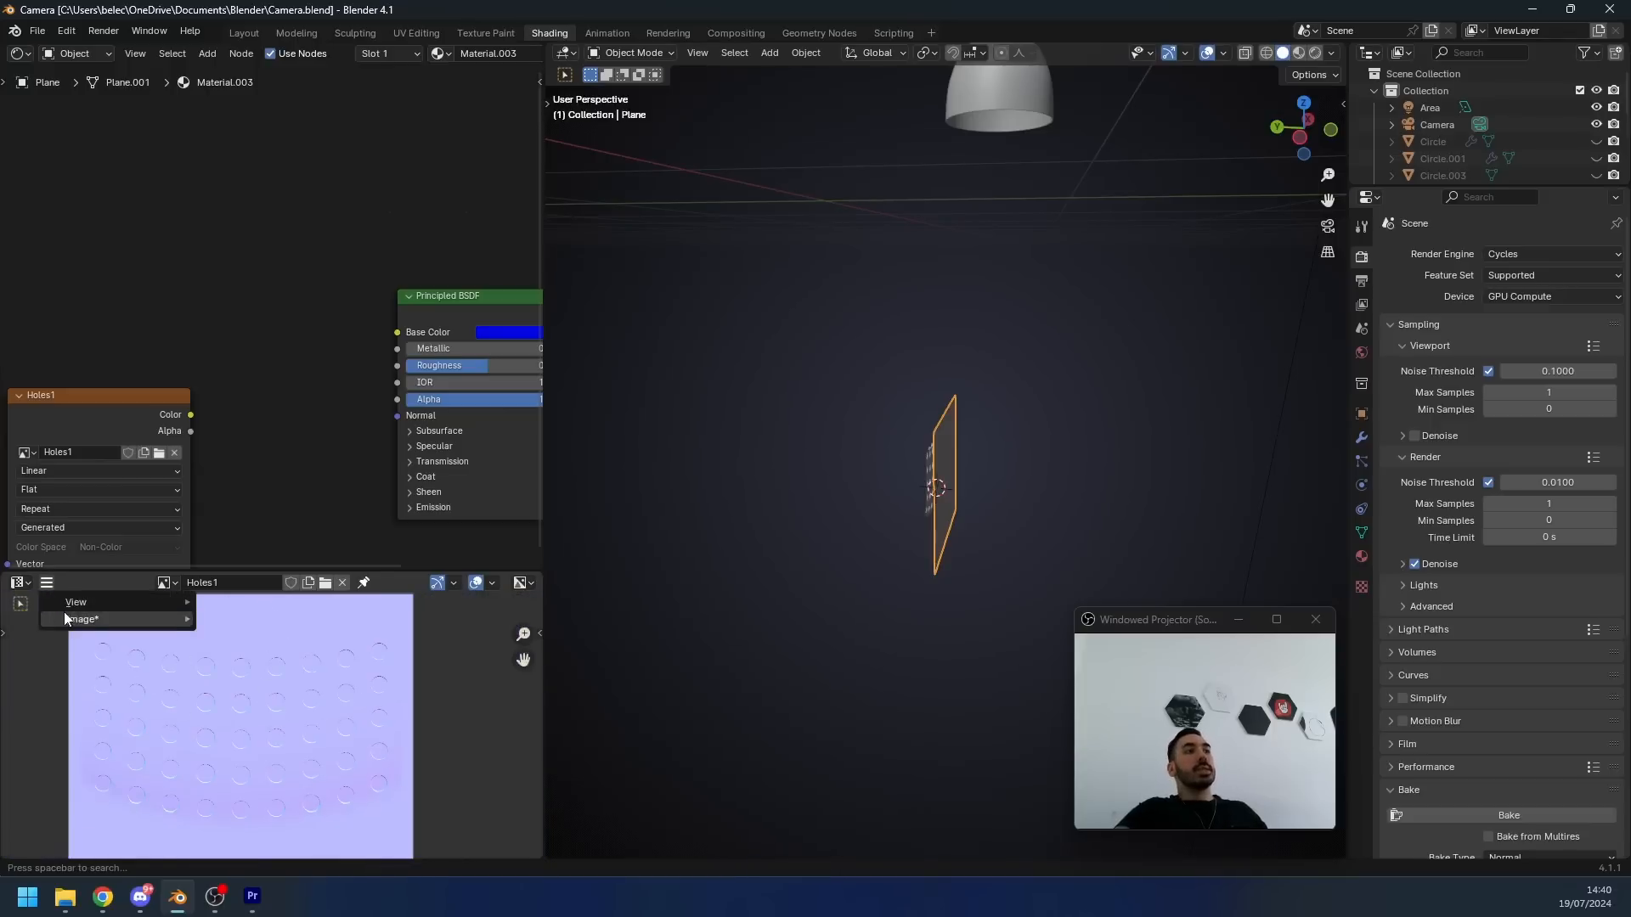
mouse_move(83, 619)
click(314, 511)
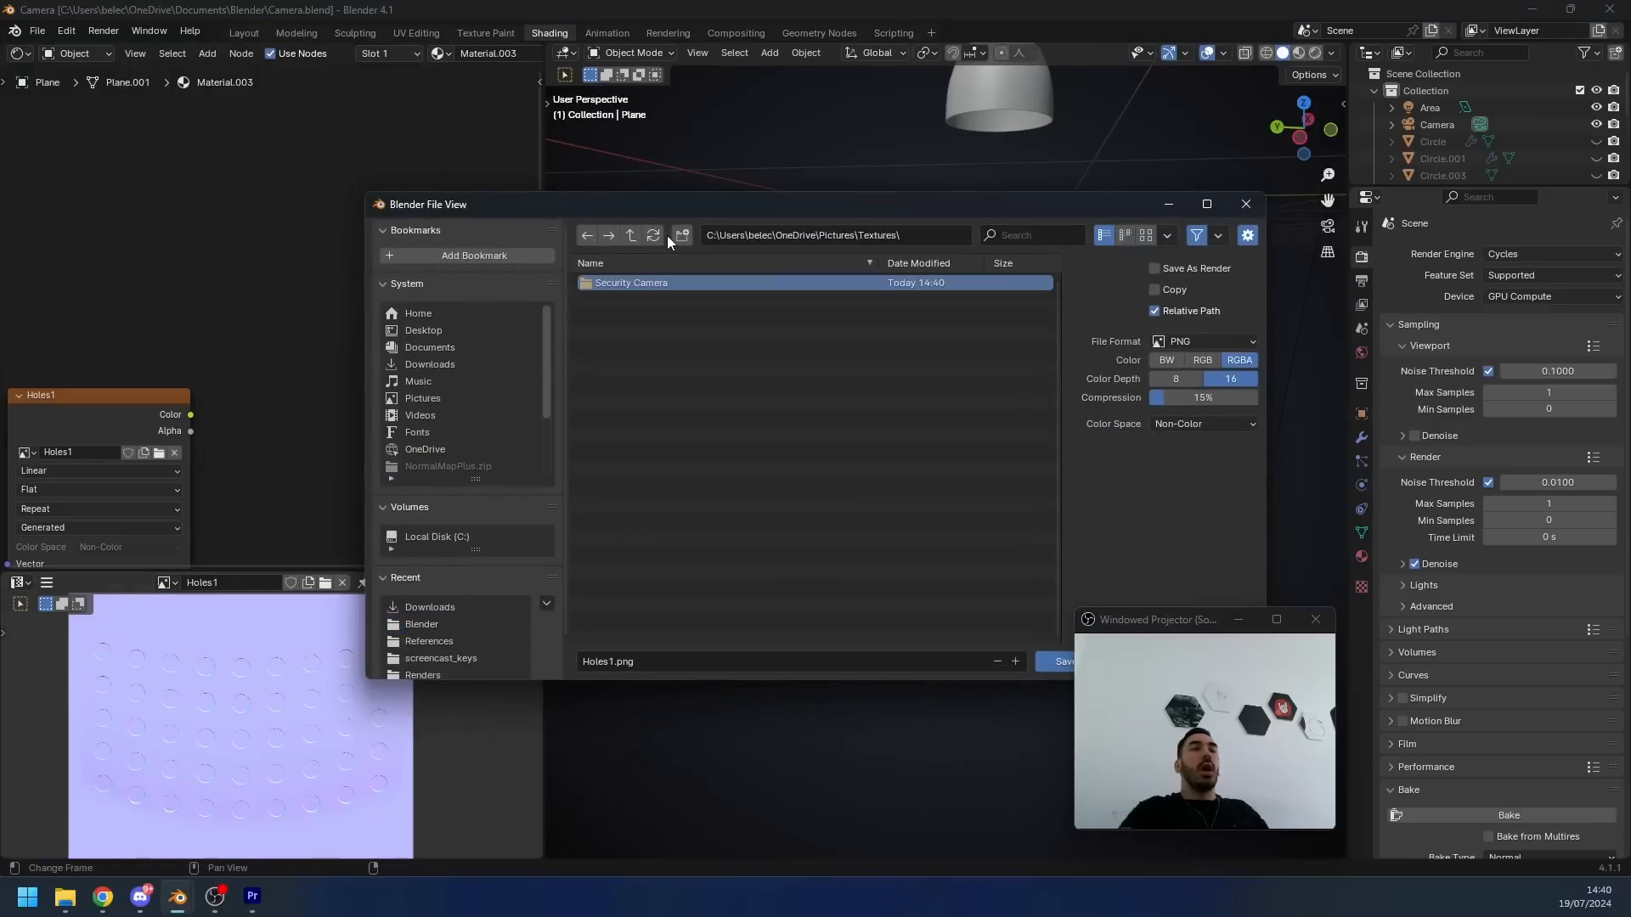
click(625, 285)
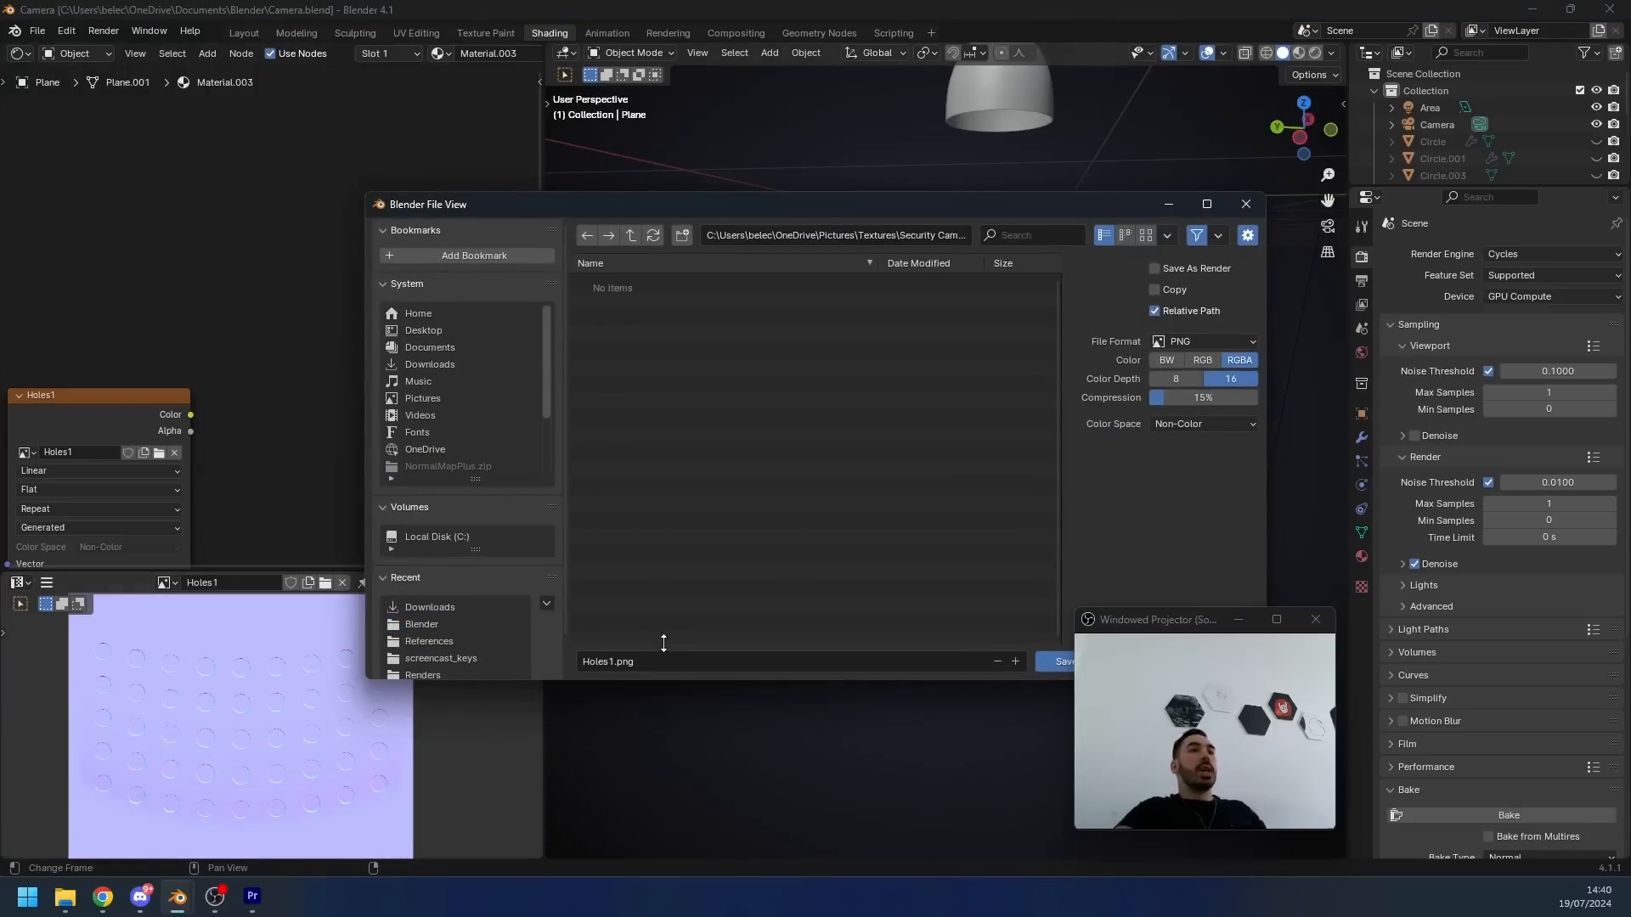
click(656, 656)
text(H)
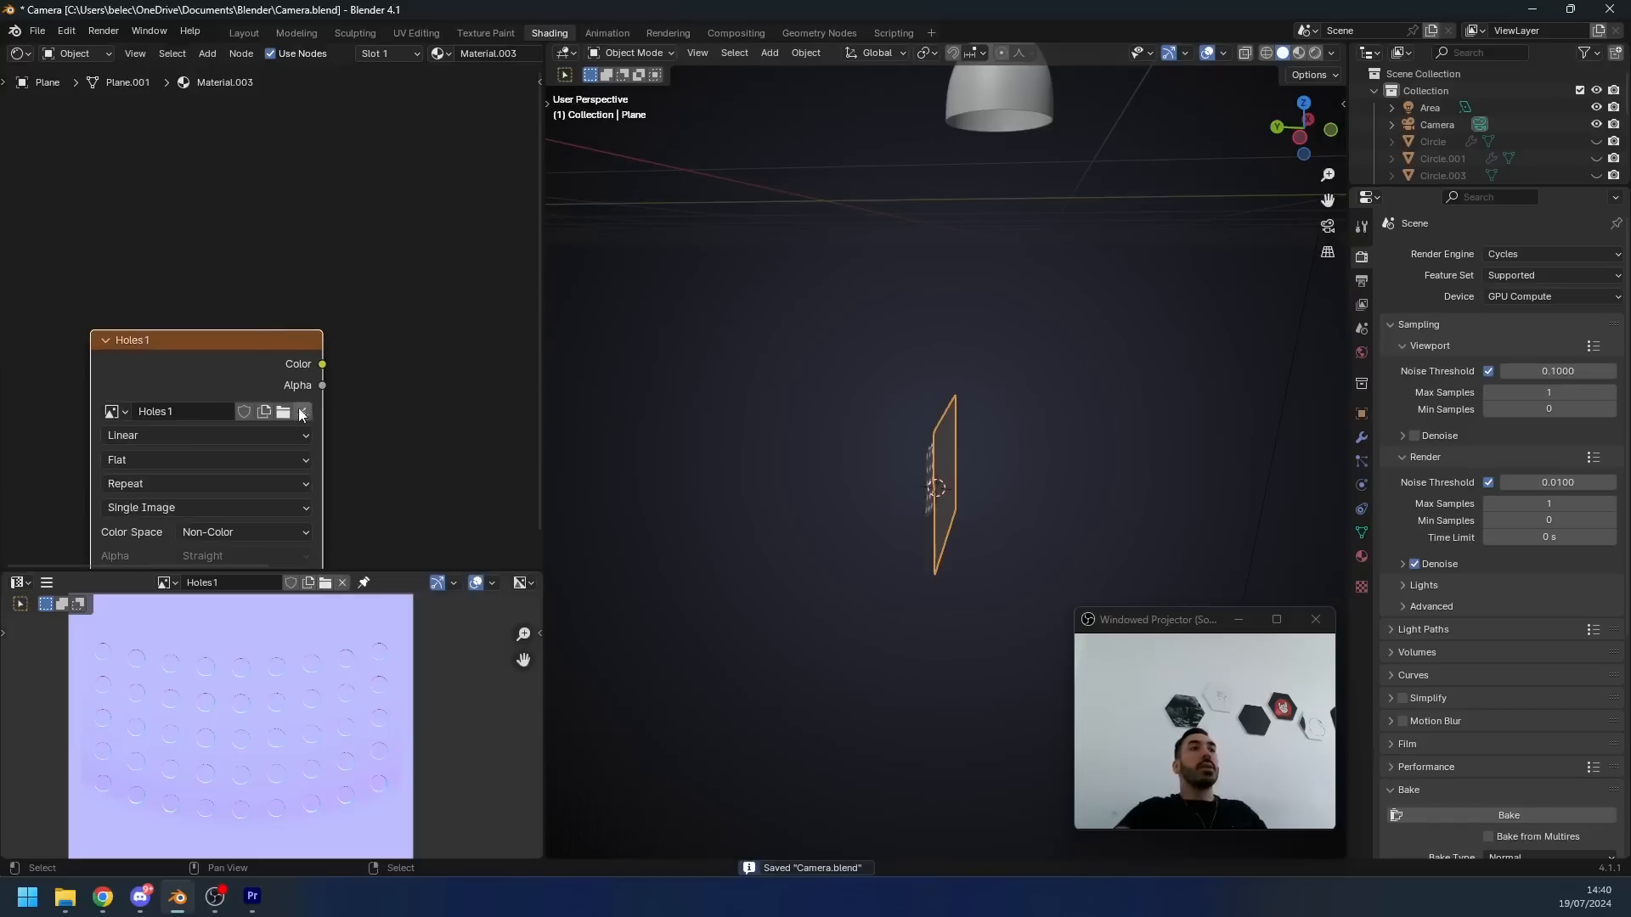
- Replace the texture node's image with a new 1024 × 1024 px 32-bit float image named Holes 1 Roughness
click(302, 414)
click(201, 415)
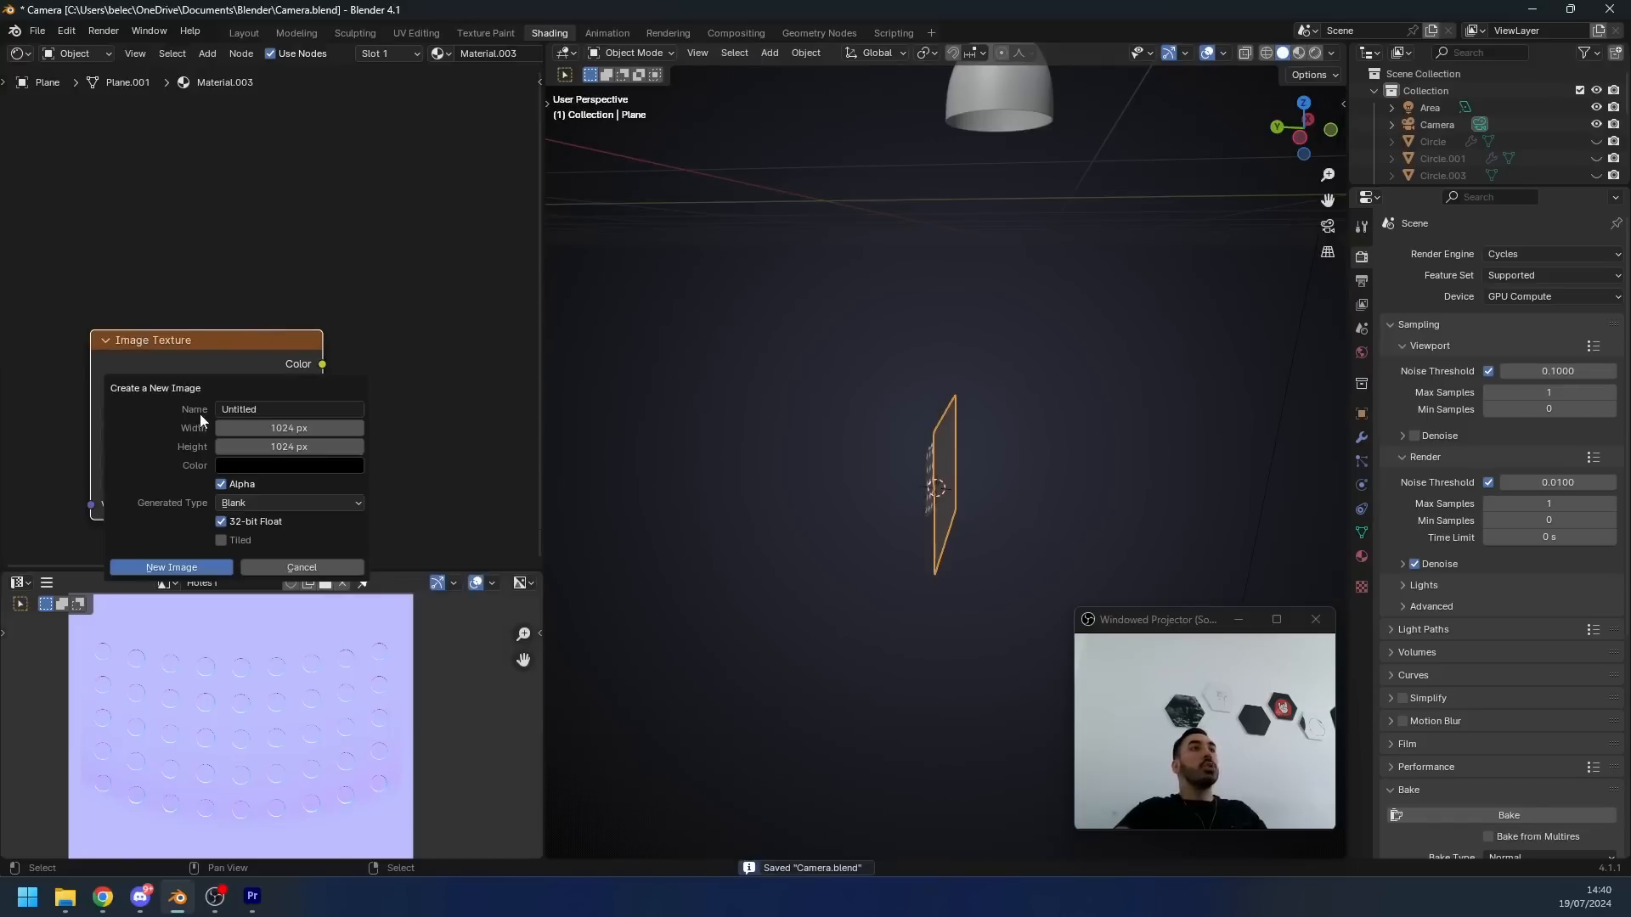
click(283, 408)
text(Holes)
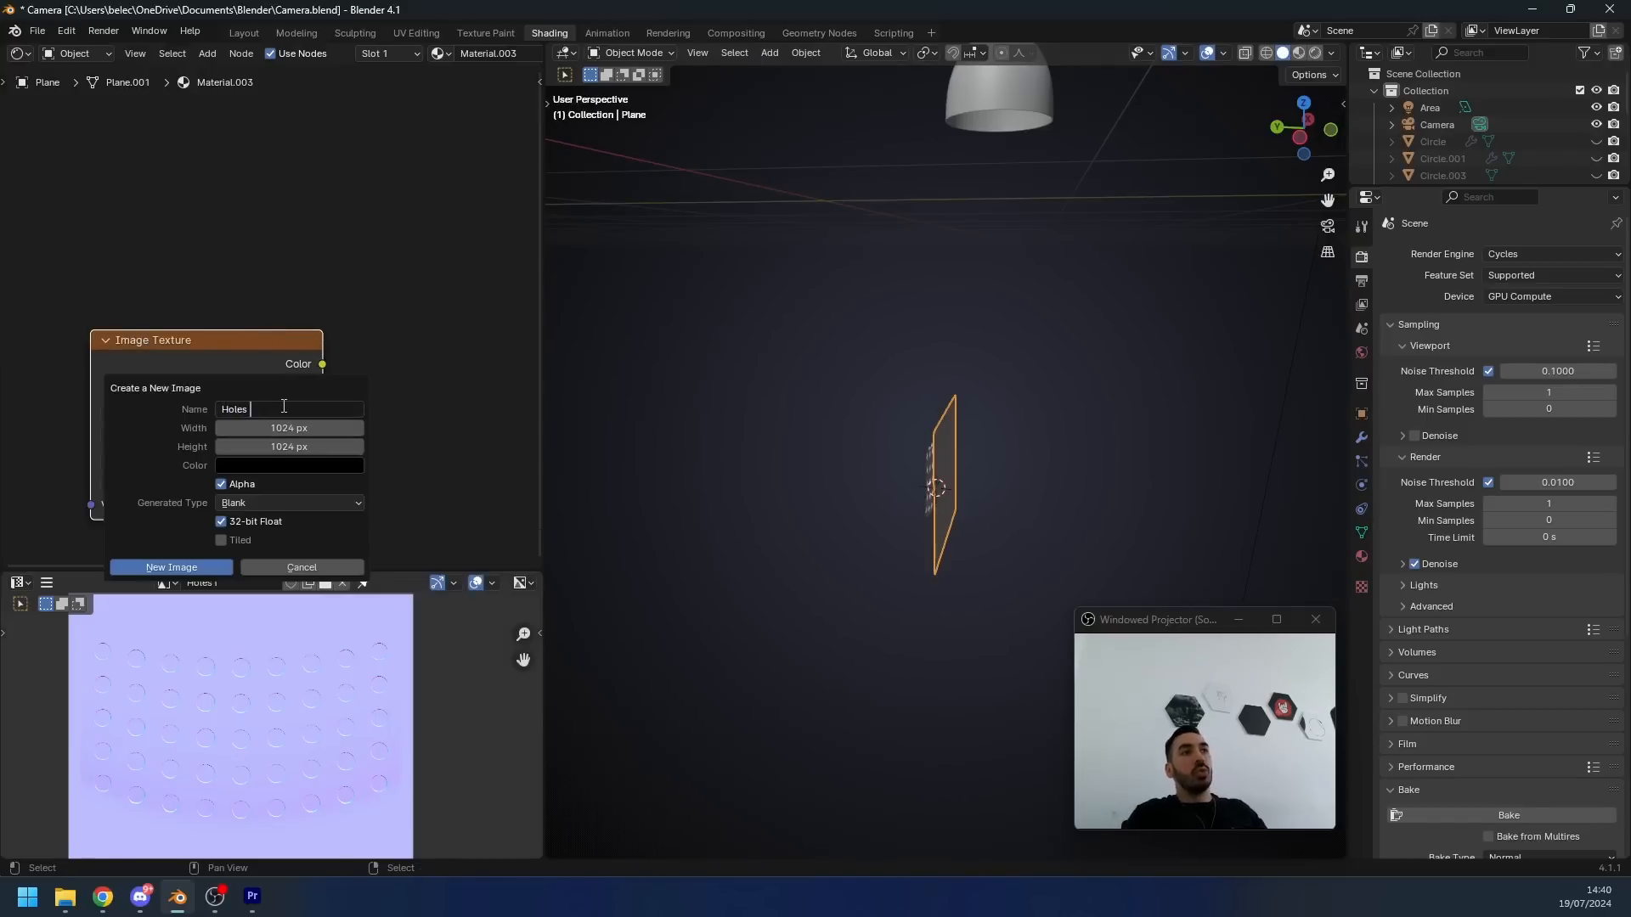
text( 1 Roughn)
text(ess)
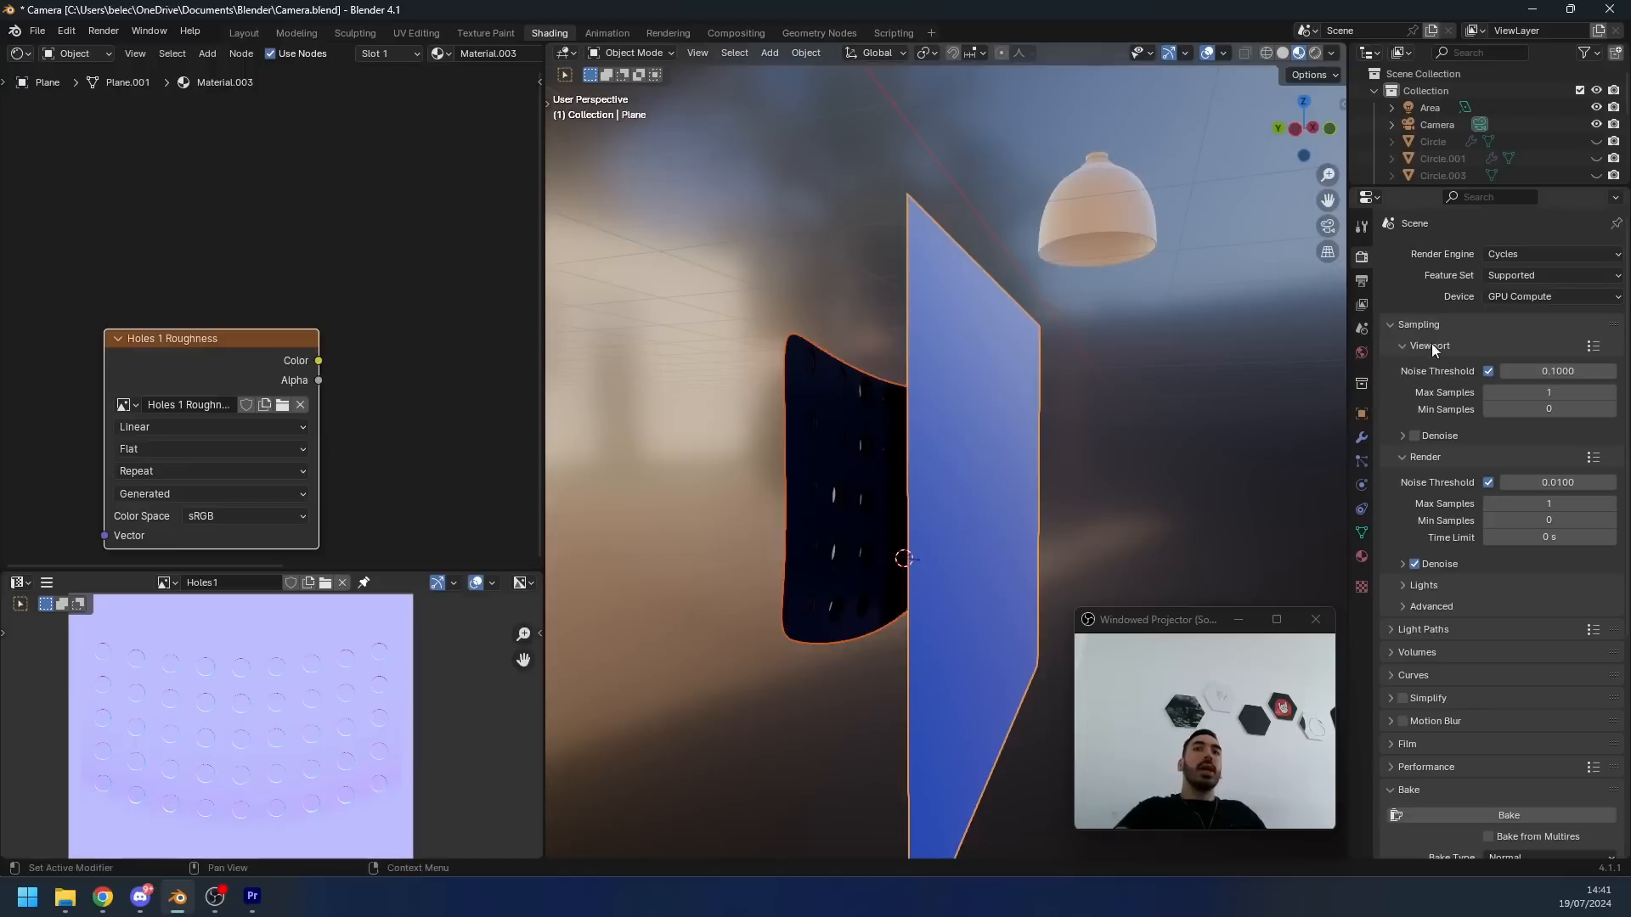
- Set the bake type to Diffuse with the Direct and Indirect contributions off, leaving only Color
scroll(1430, 339, down, 7)
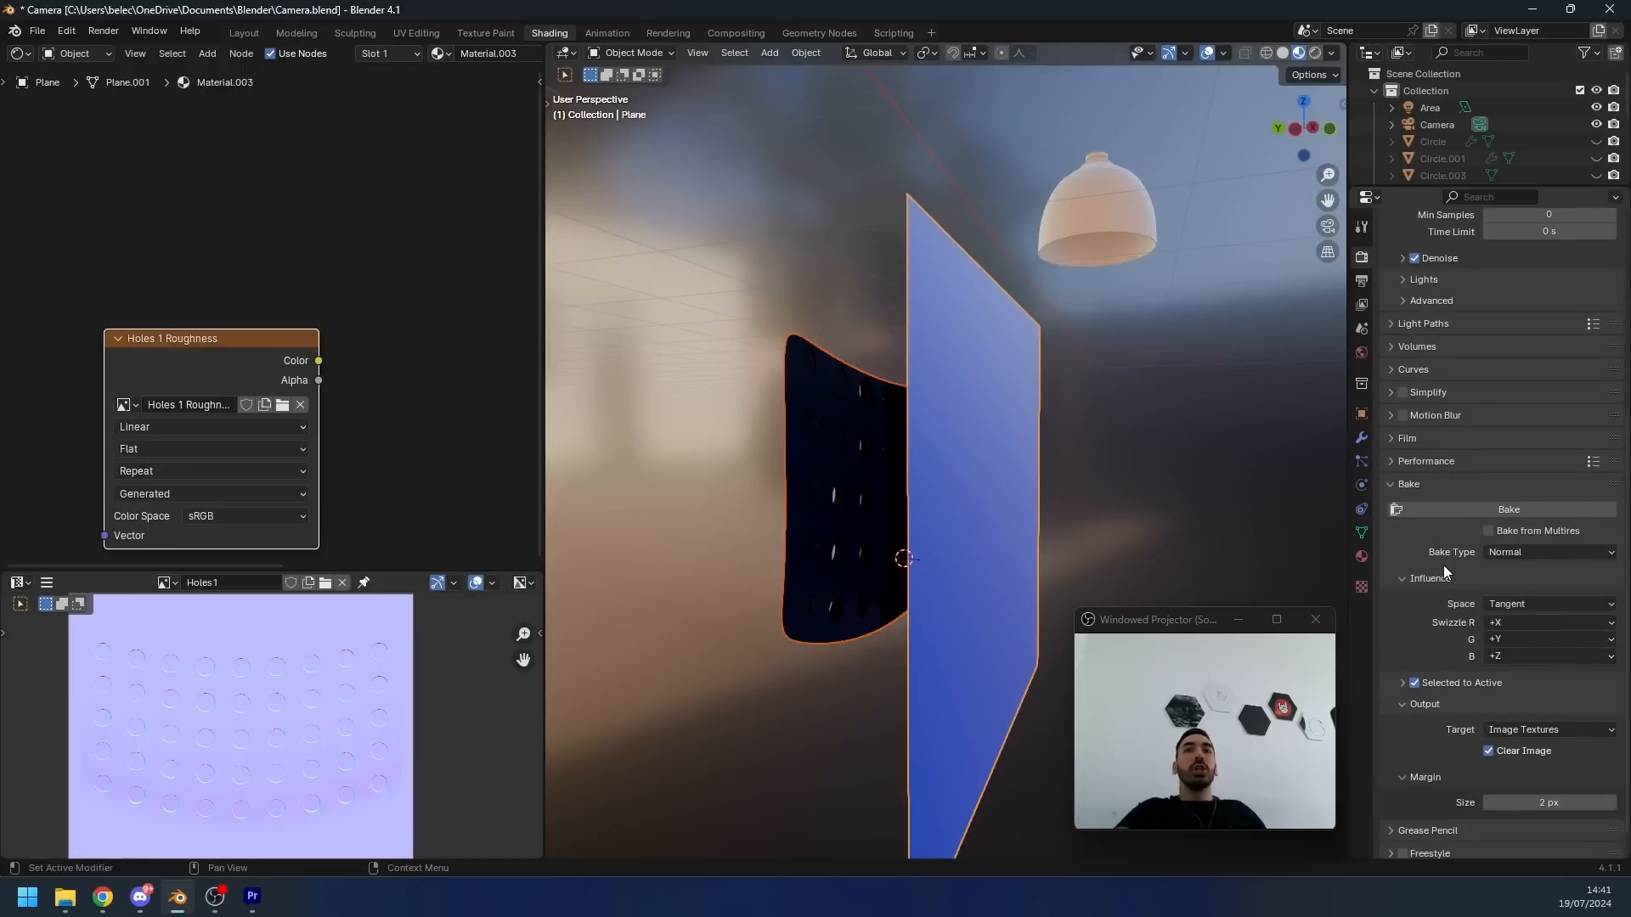
click(1513, 552)
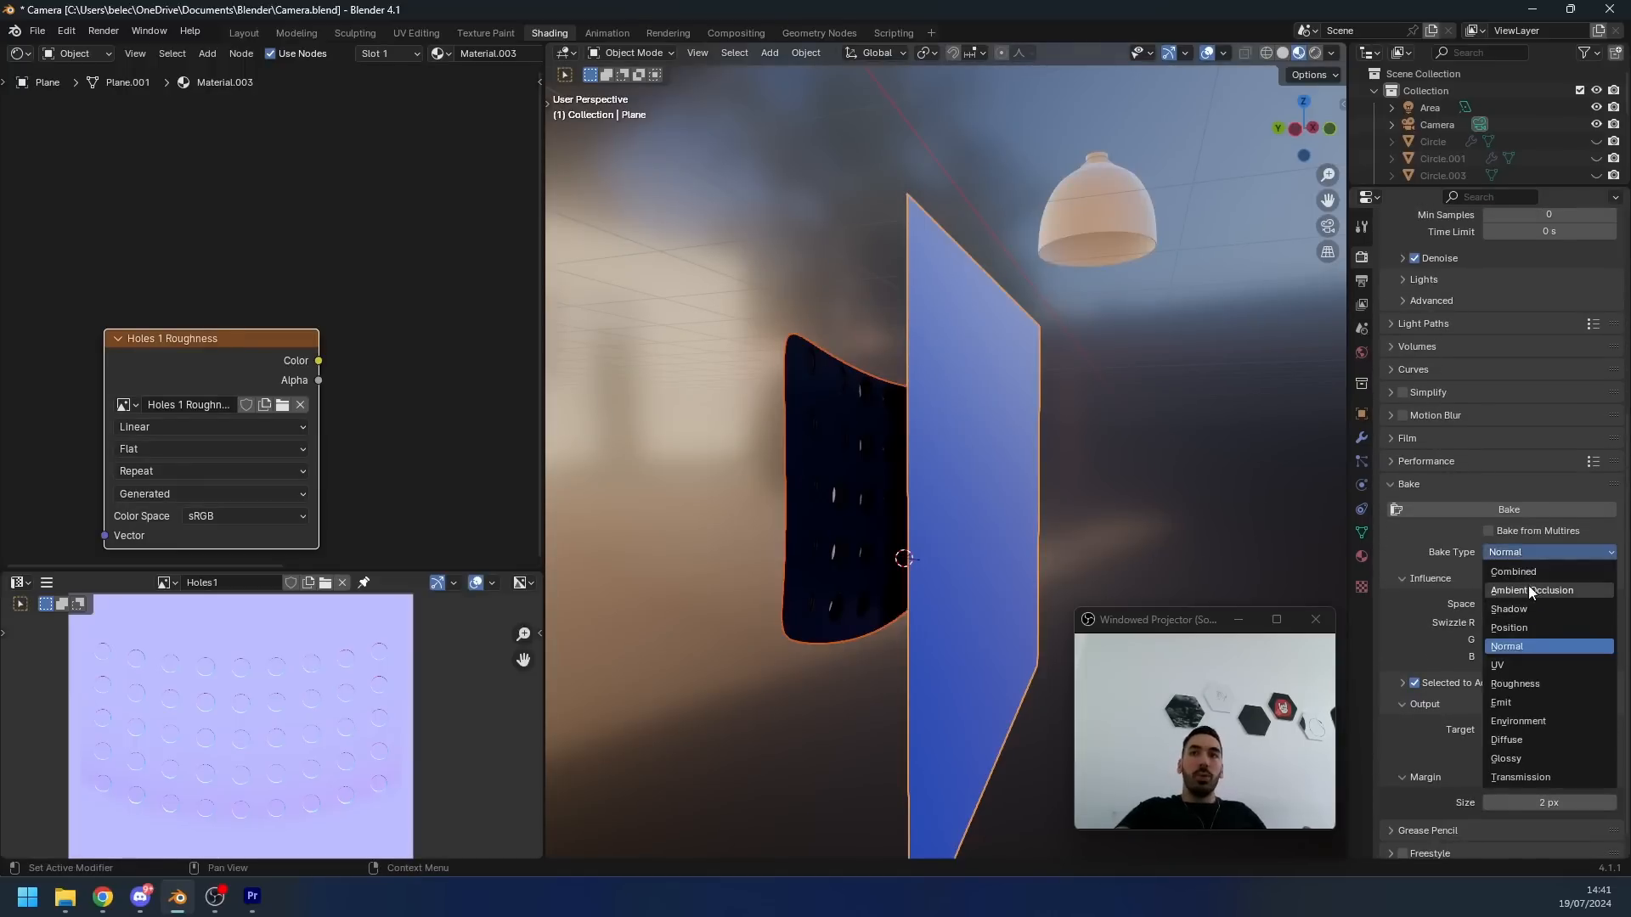
click(1519, 739)
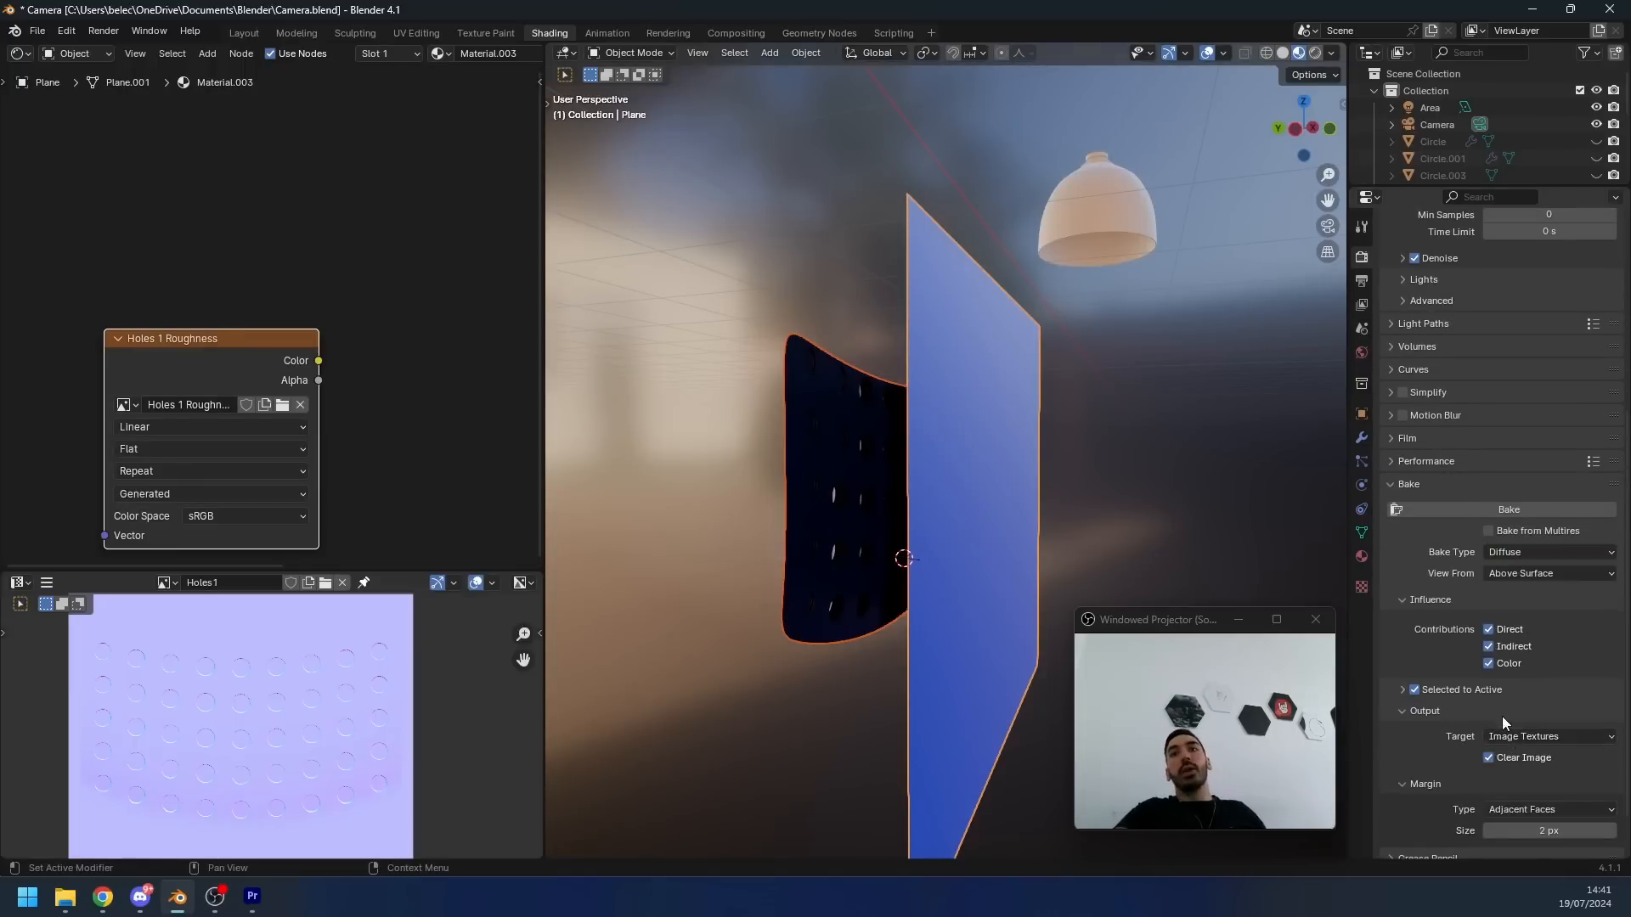
click(1487, 629)
click(1490, 648)
- Bake the patch's color into the Holes 1 Roughness image and save it as Holes 1 Roughness.png
scroll(1494, 660, up, 2)
click(1508, 587)
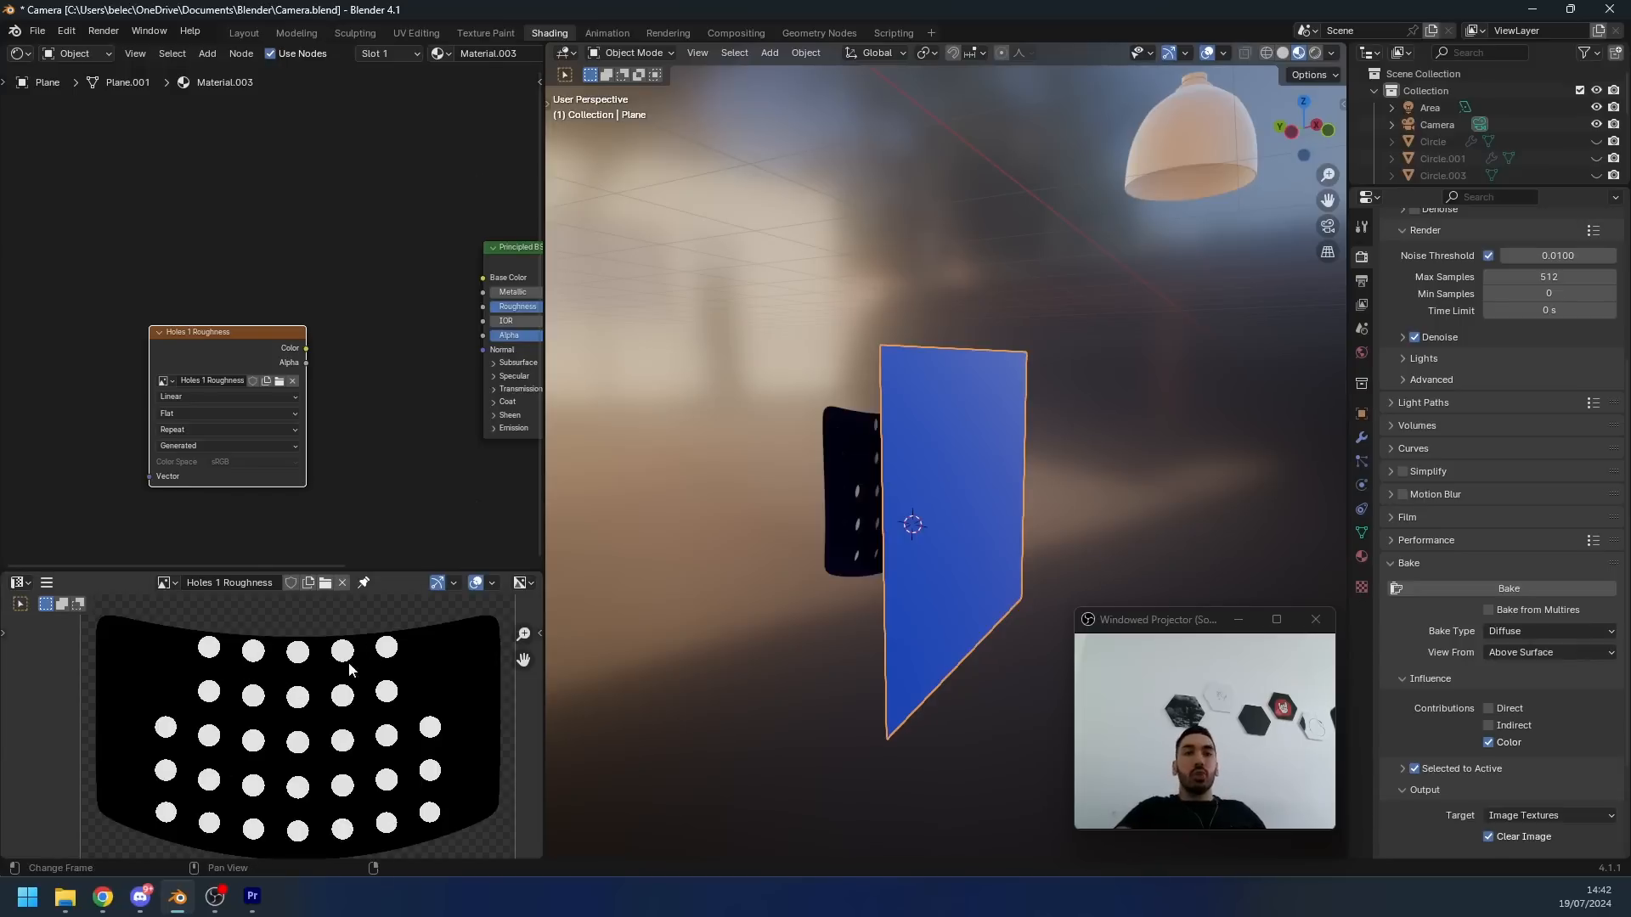
click(47, 583)
mouse_move(76, 619)
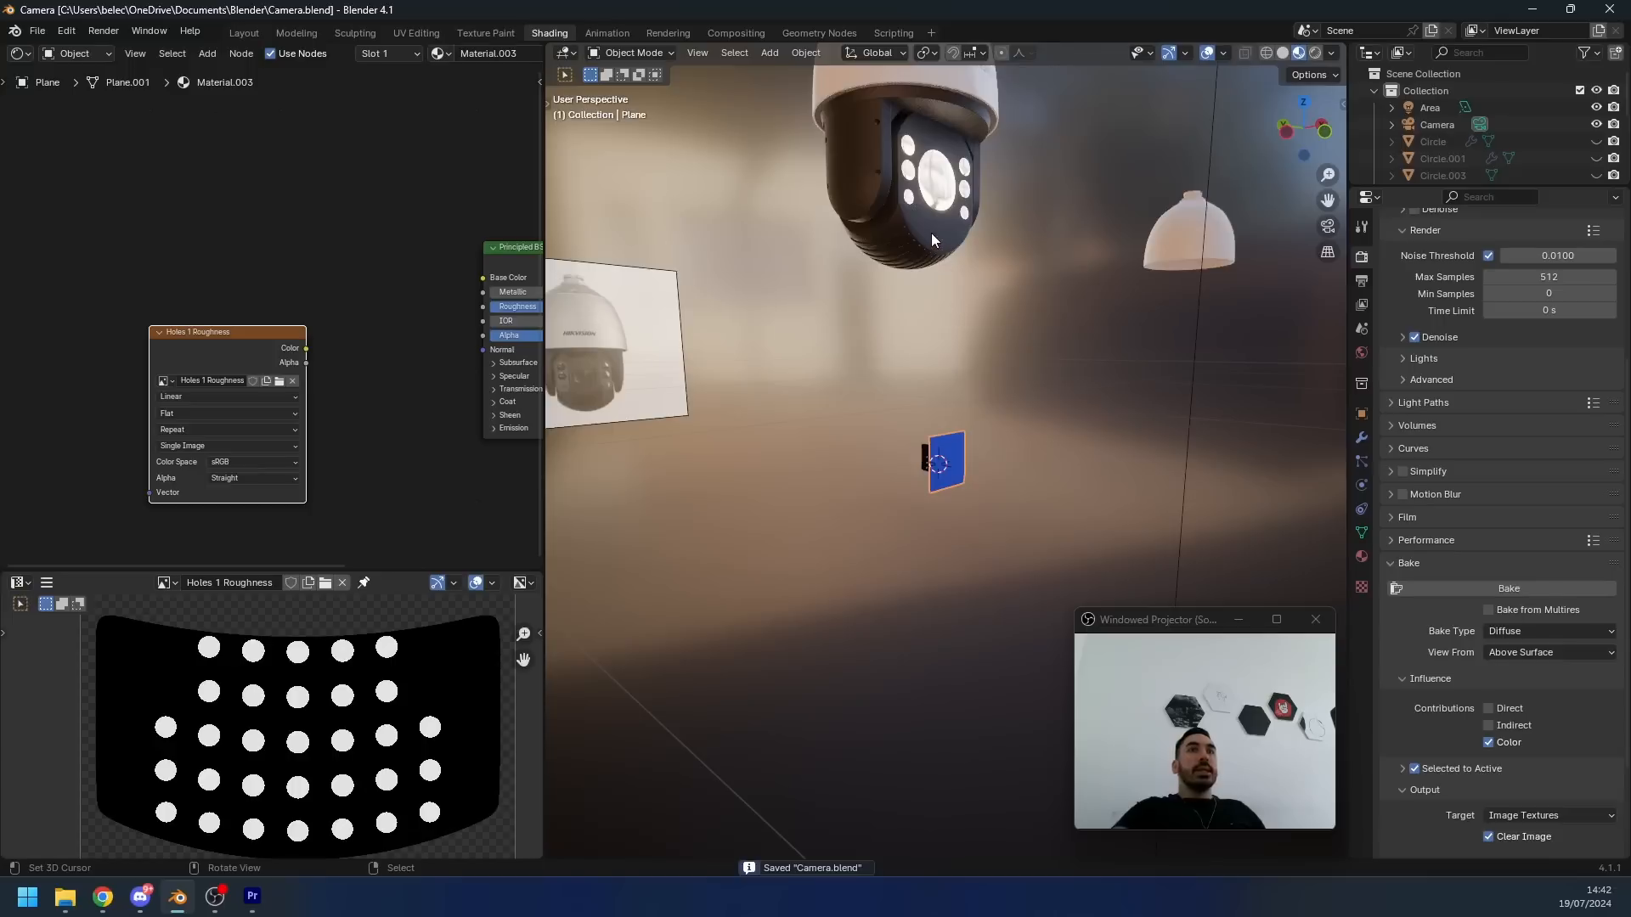
- Select the camera's front housing and bring up its face patch below the main lens in Edit Mode
click(917, 237)
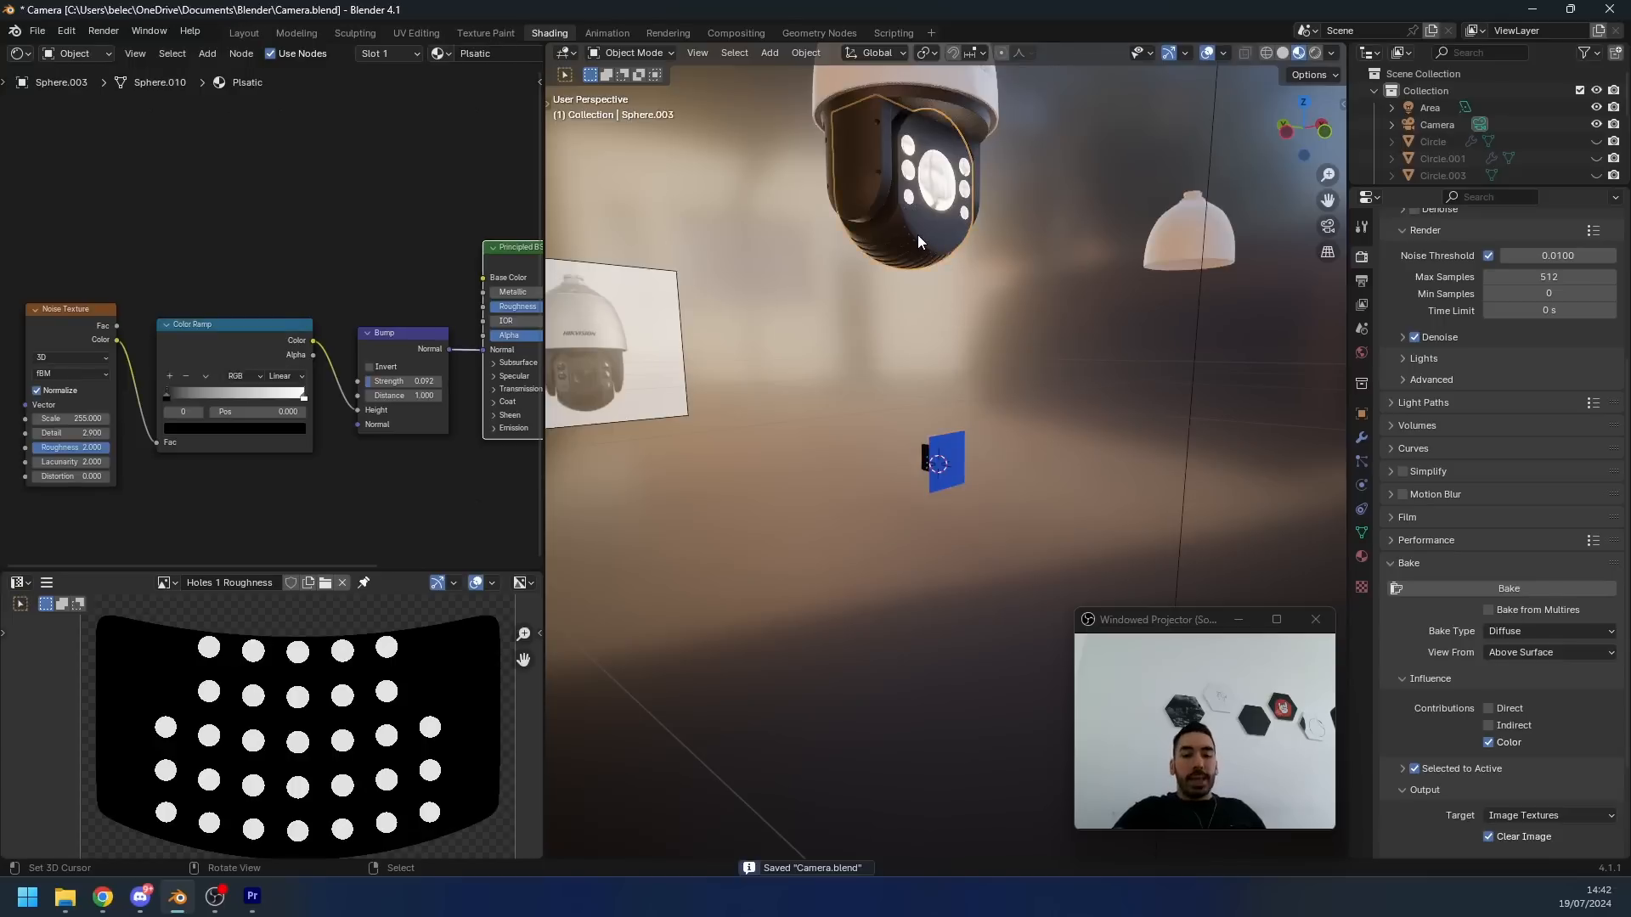
key(KP_Decimal)
middle_drag(918, 235, 941, 504)
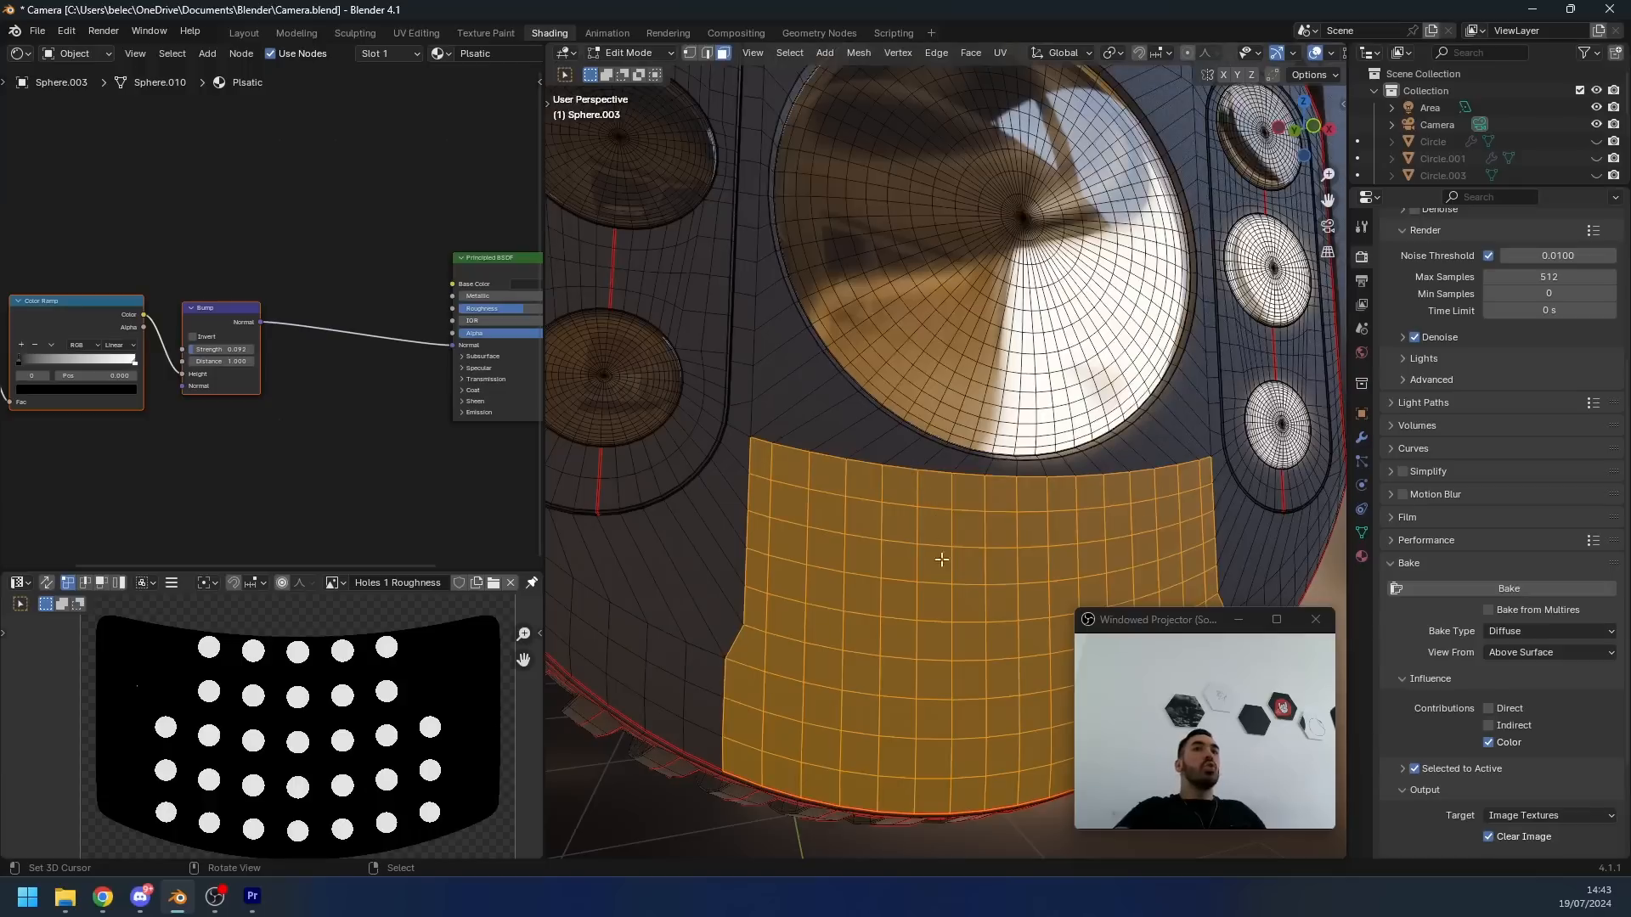
scroll(941, 560, down, 4)
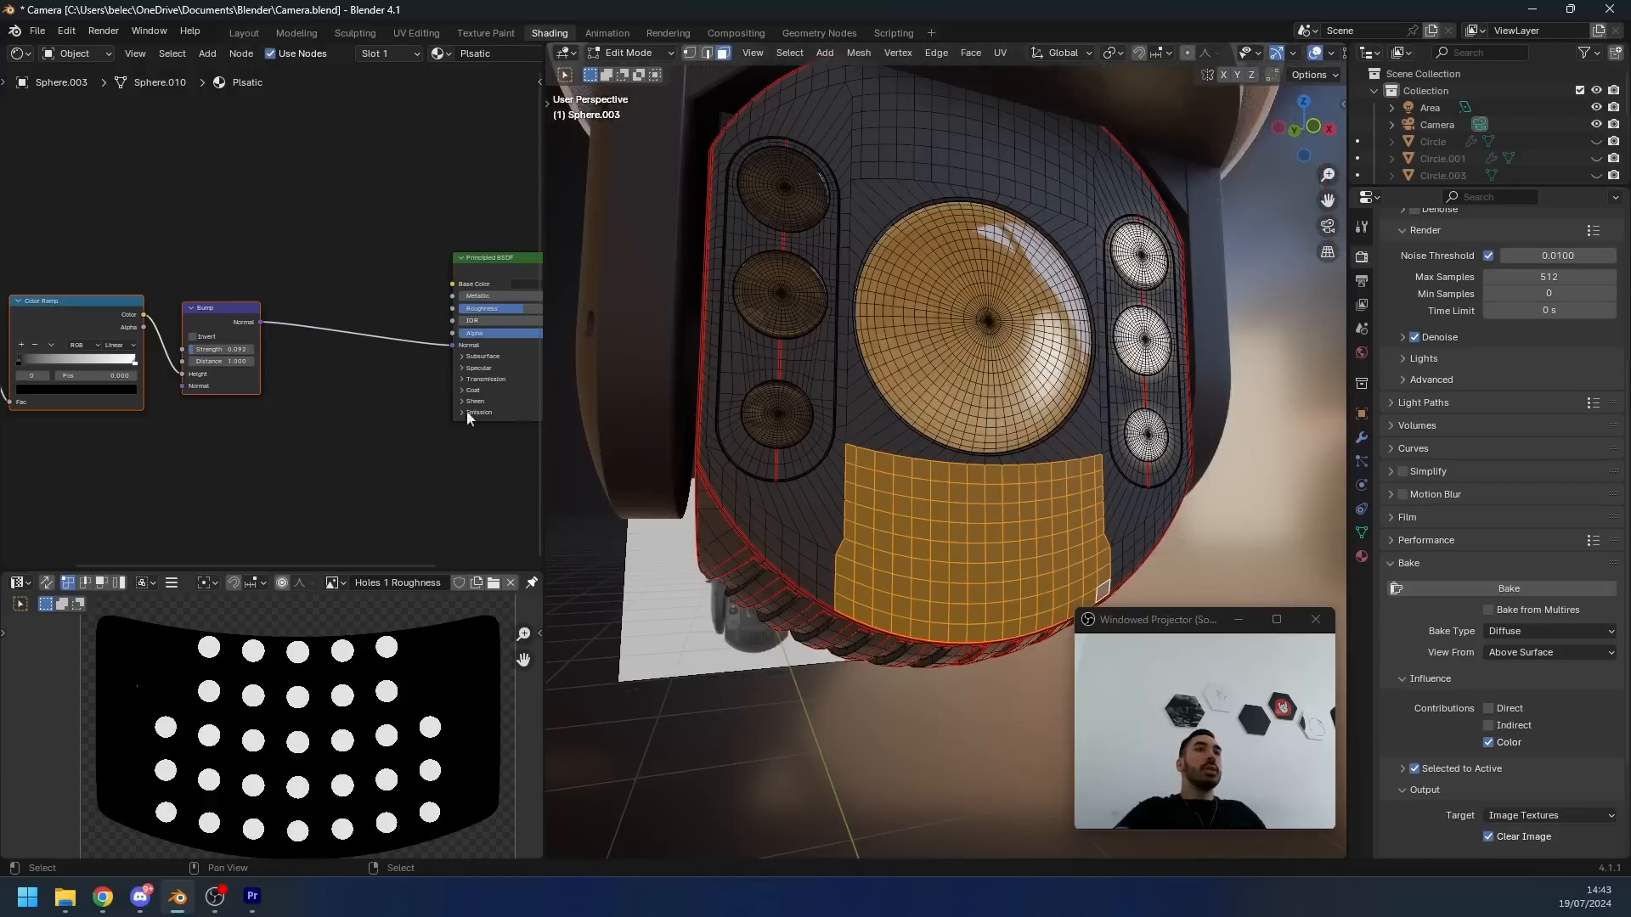
- Delete the Noise Texture, Color Ramp and Bump nodes from the housing's Plsatic material
middle_drag(225, 371, 458, 384)
drag(134, 261, 462, 416)
key(x)
- Add an Image Texture node to the housing material and load Holes 1 Normal.png into it
key(shift+a)
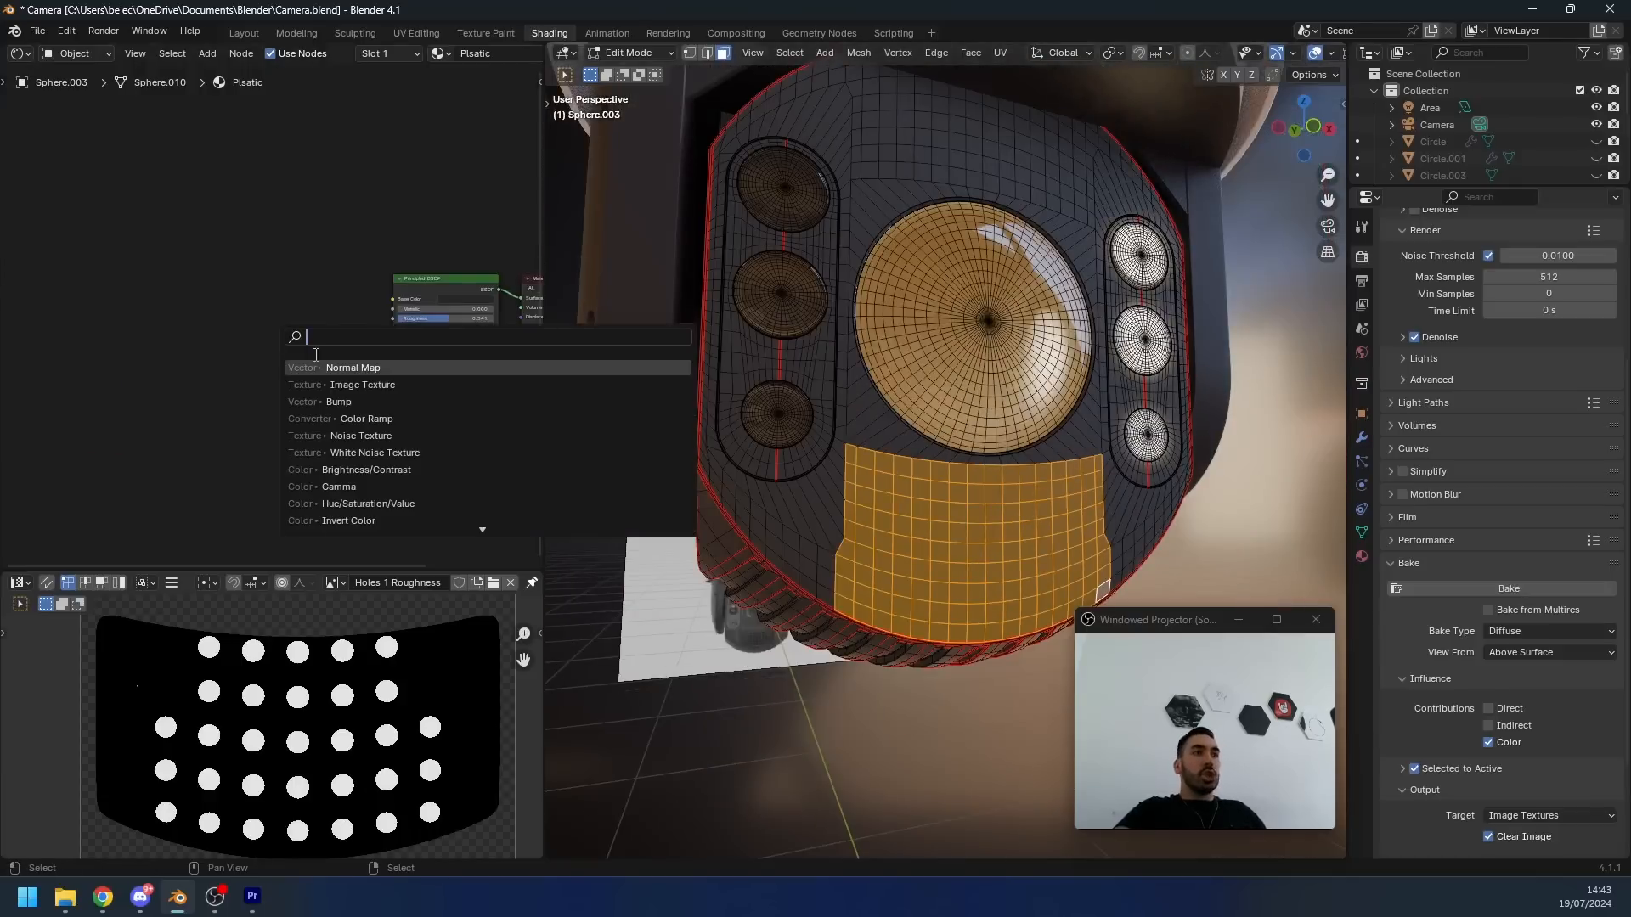
click(359, 377)
click(242, 361)
scroll(340, 416, up, 3)
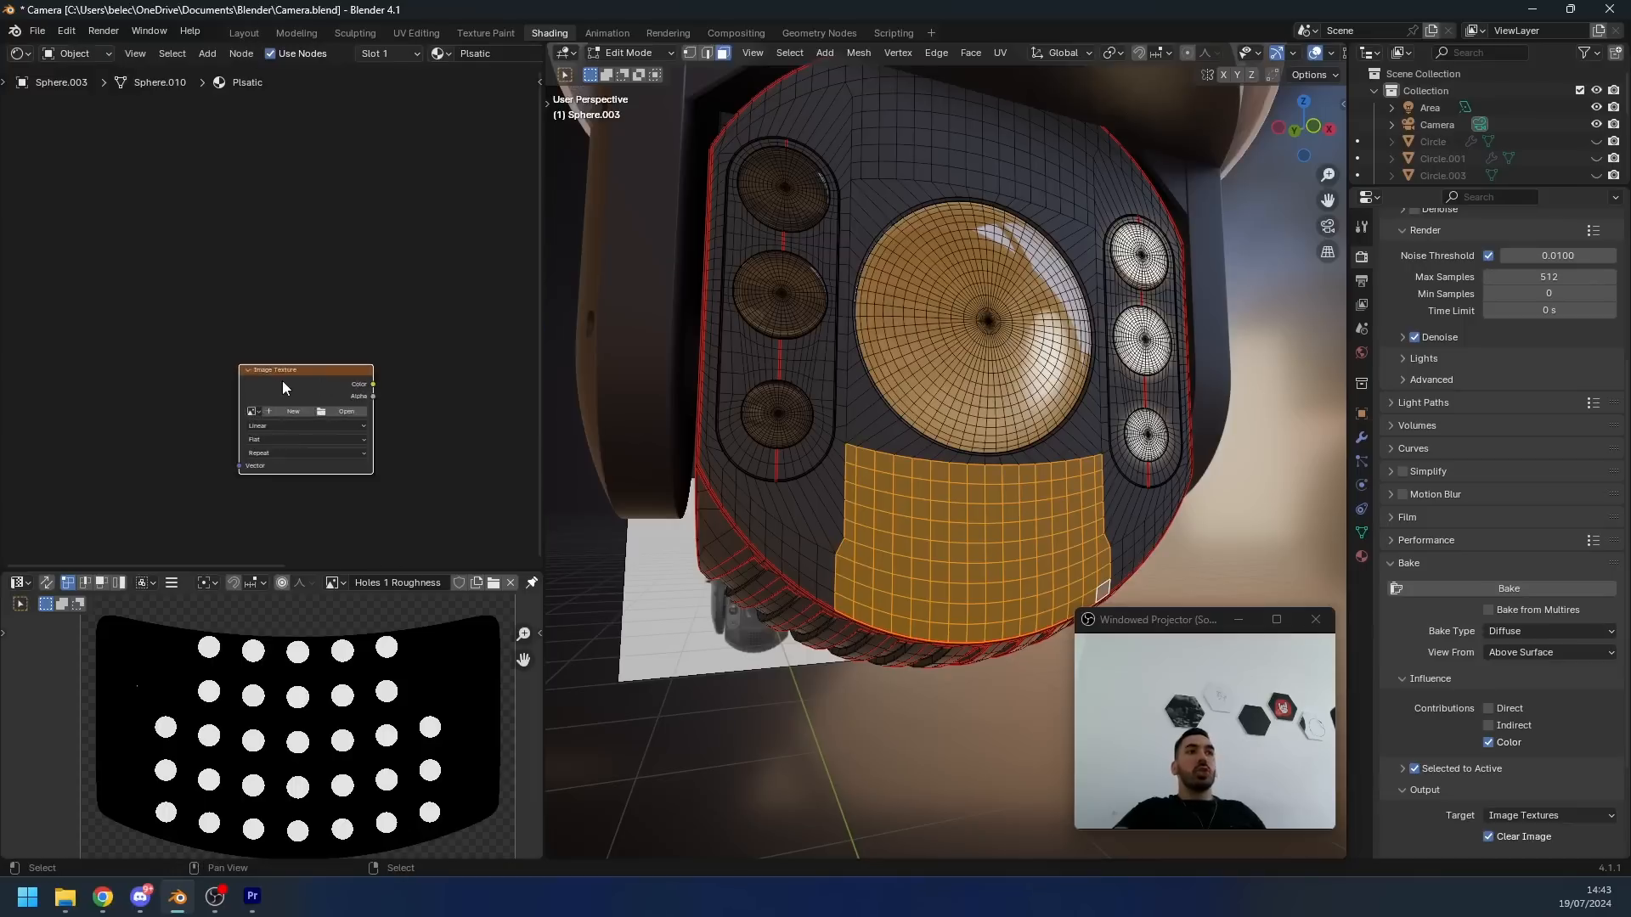
click(340, 417)
click(459, 608)
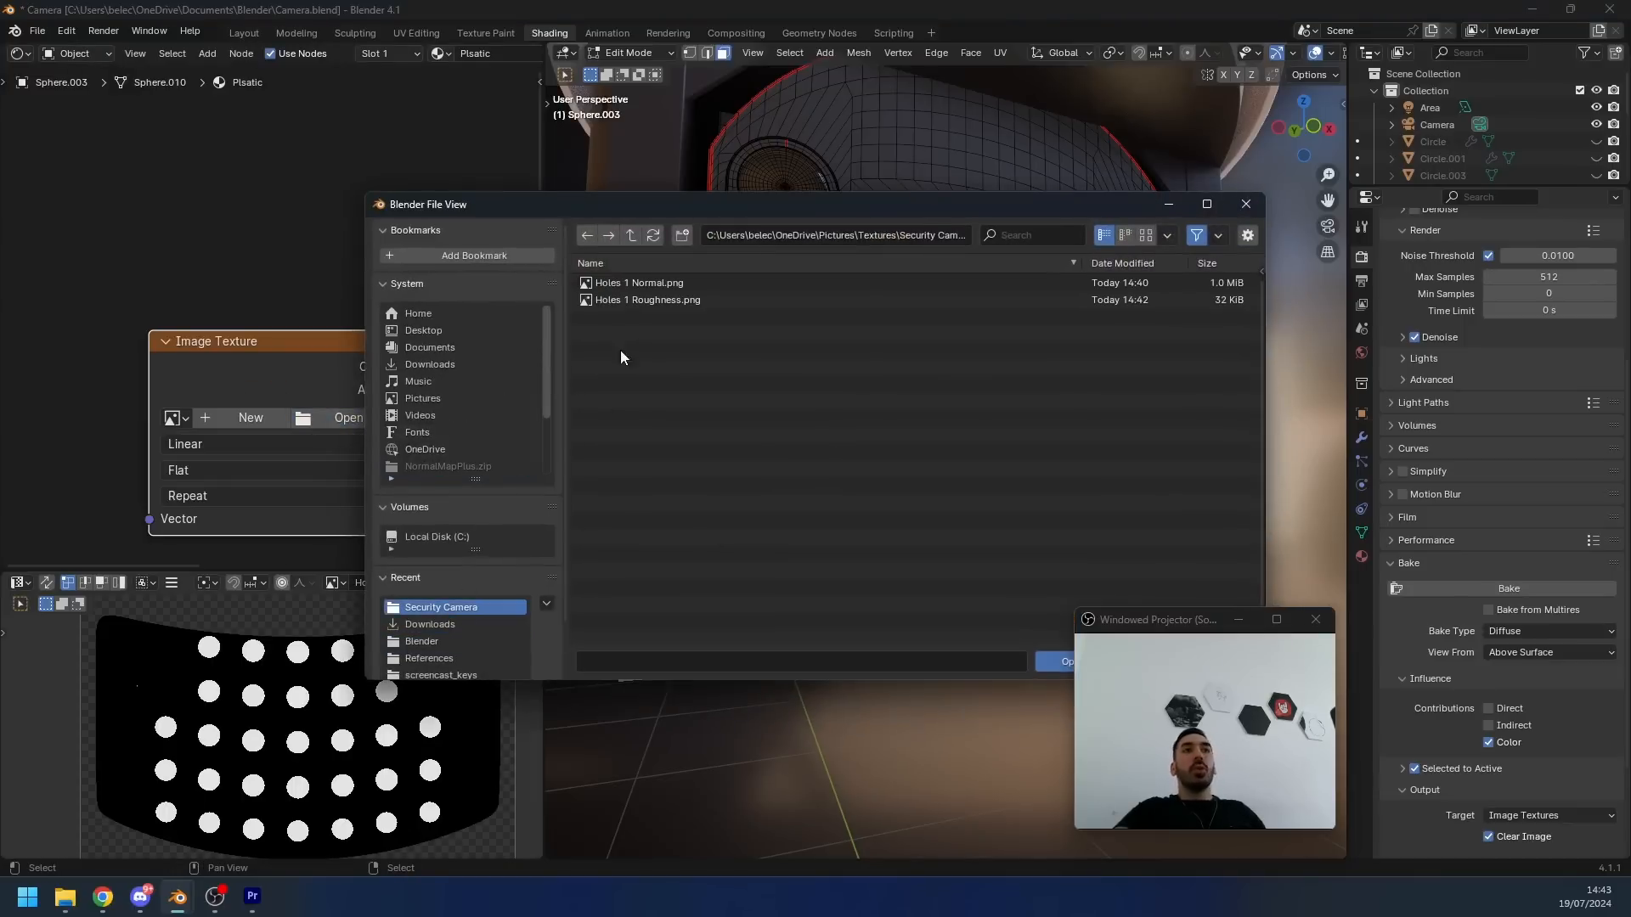
double_click(654, 278)
- Add a Normal Map node and connect the hole image's color through it to the Principled BSDF's Normal input
middle_drag(340, 500, 204, 403)
scroll(204, 402, down, 2)
key(shift+a)
text(nor)
click(517, 335)
click(343, 314)
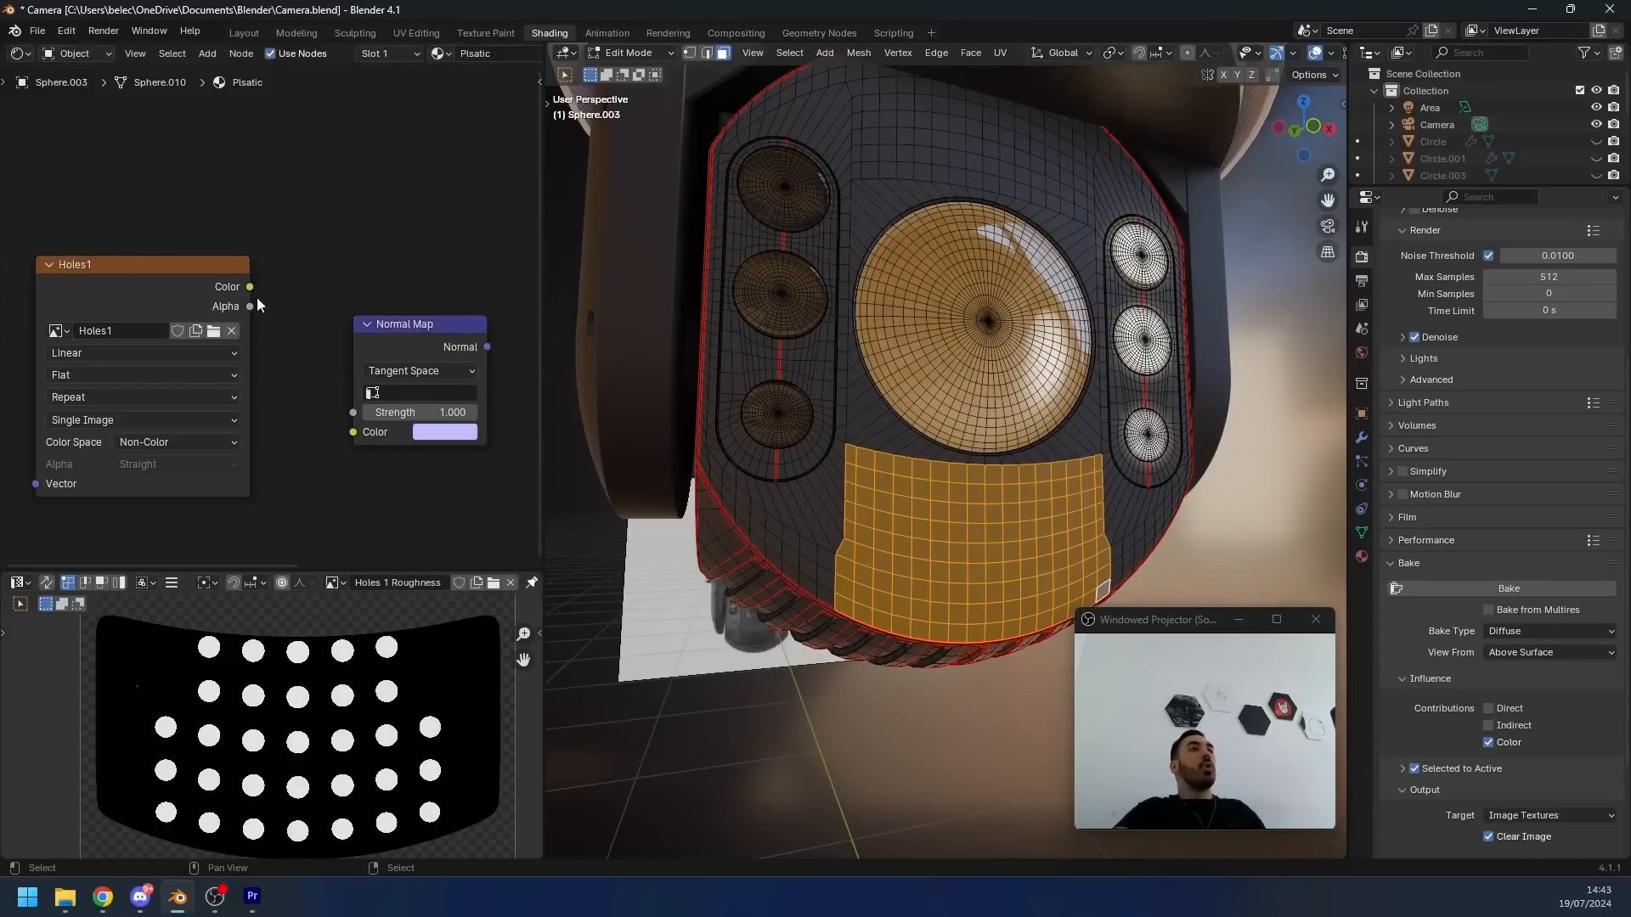
drag(251, 288, 354, 434)
middle_drag(490, 434, 227, 416)
scroll(227, 417, down, 3)
drag(226, 346, 285, 292)
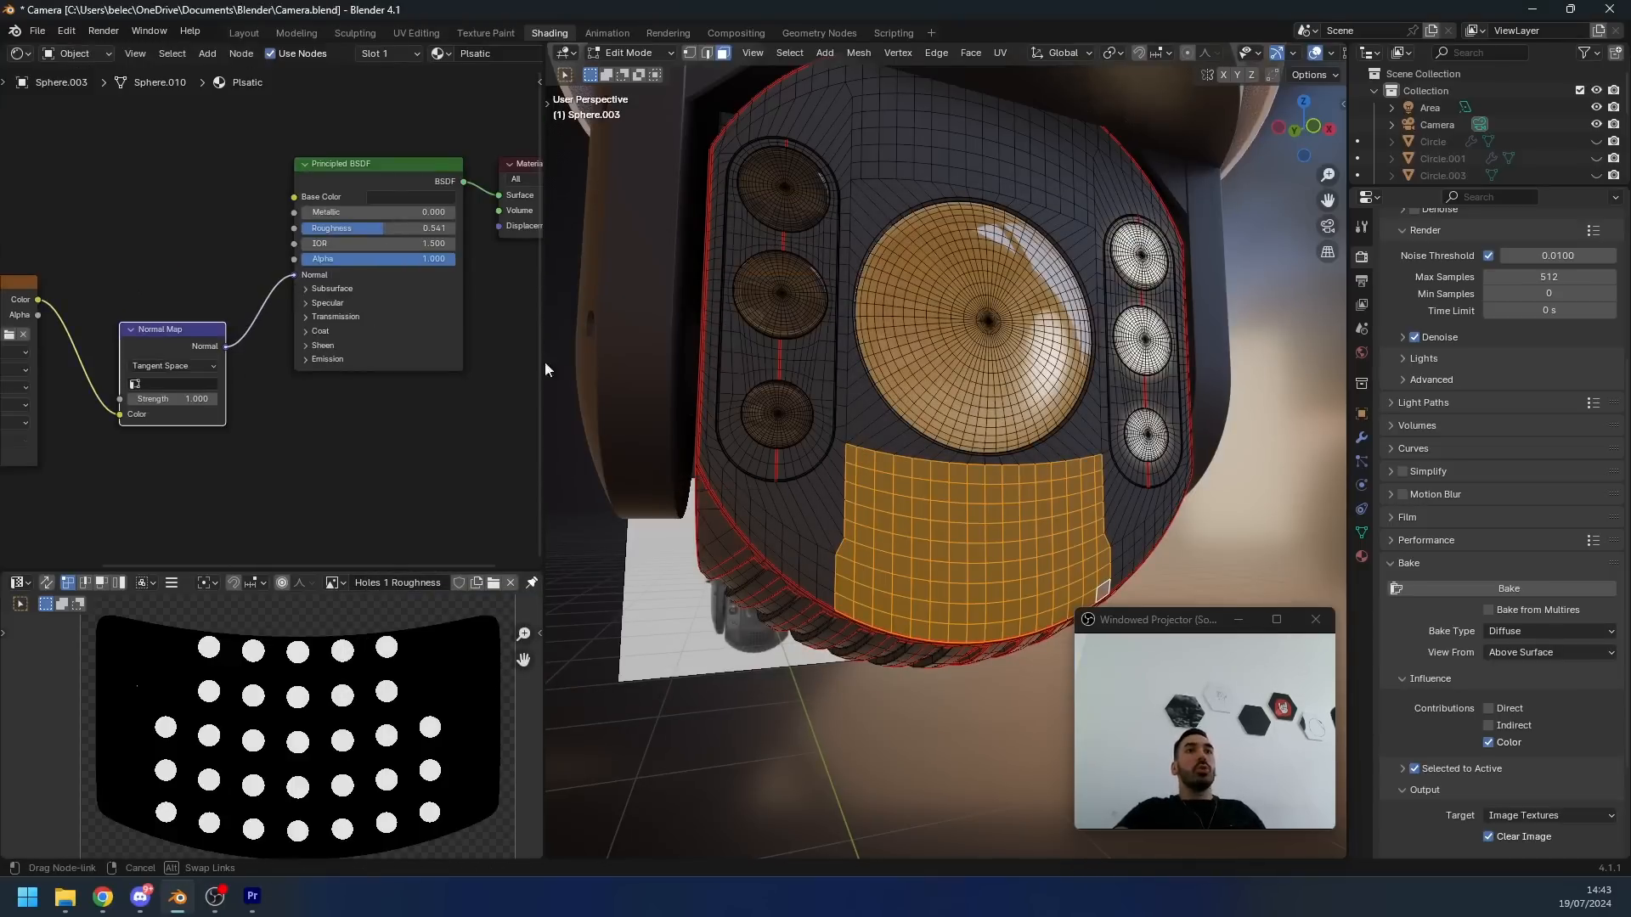
- Unwrap the selected face patch below the lens and rotate its UV island by 90°
scroll(951, 510, down, 2)
middle_drag(960, 519, 984, 496)
key(u)
click(1024, 495)
scroll(372, 704, down, 2)
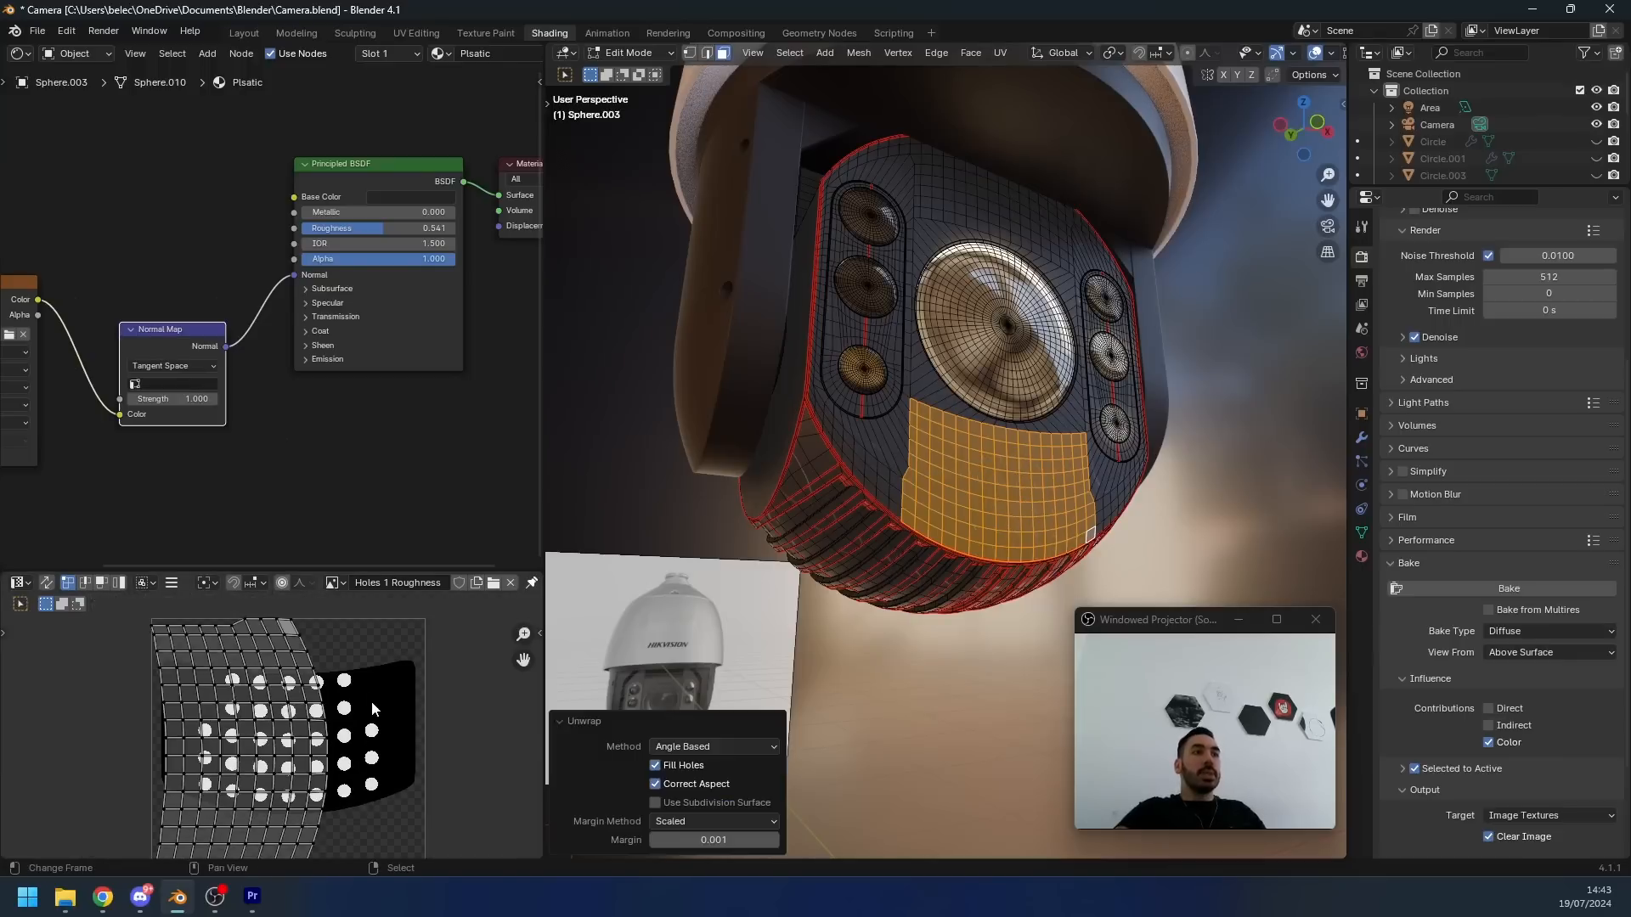
text(ar90)
key(Return)
- Move the patch's UV island to center it over the hole pattern, checking the holes on the housing, and save the file
key(g)
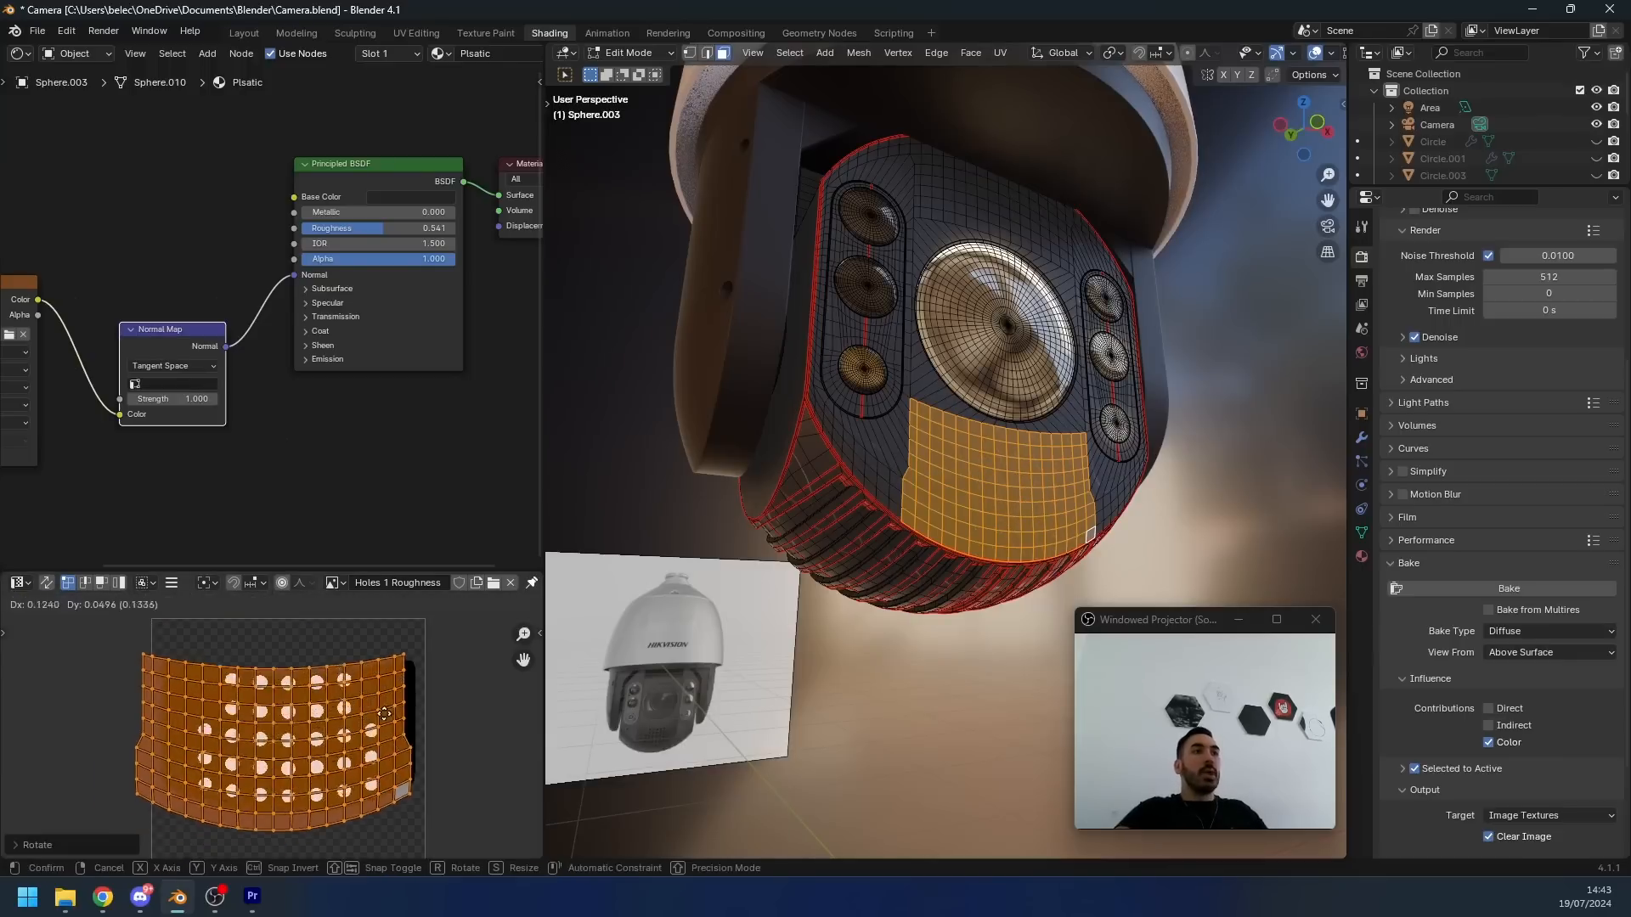
click(389, 711)
key(Tab)
scroll(1066, 503, up, 2)
middle_drag(1067, 503, 1087, 505)
scroll(1088, 505, up, 1)
key(Tab)
key(g)
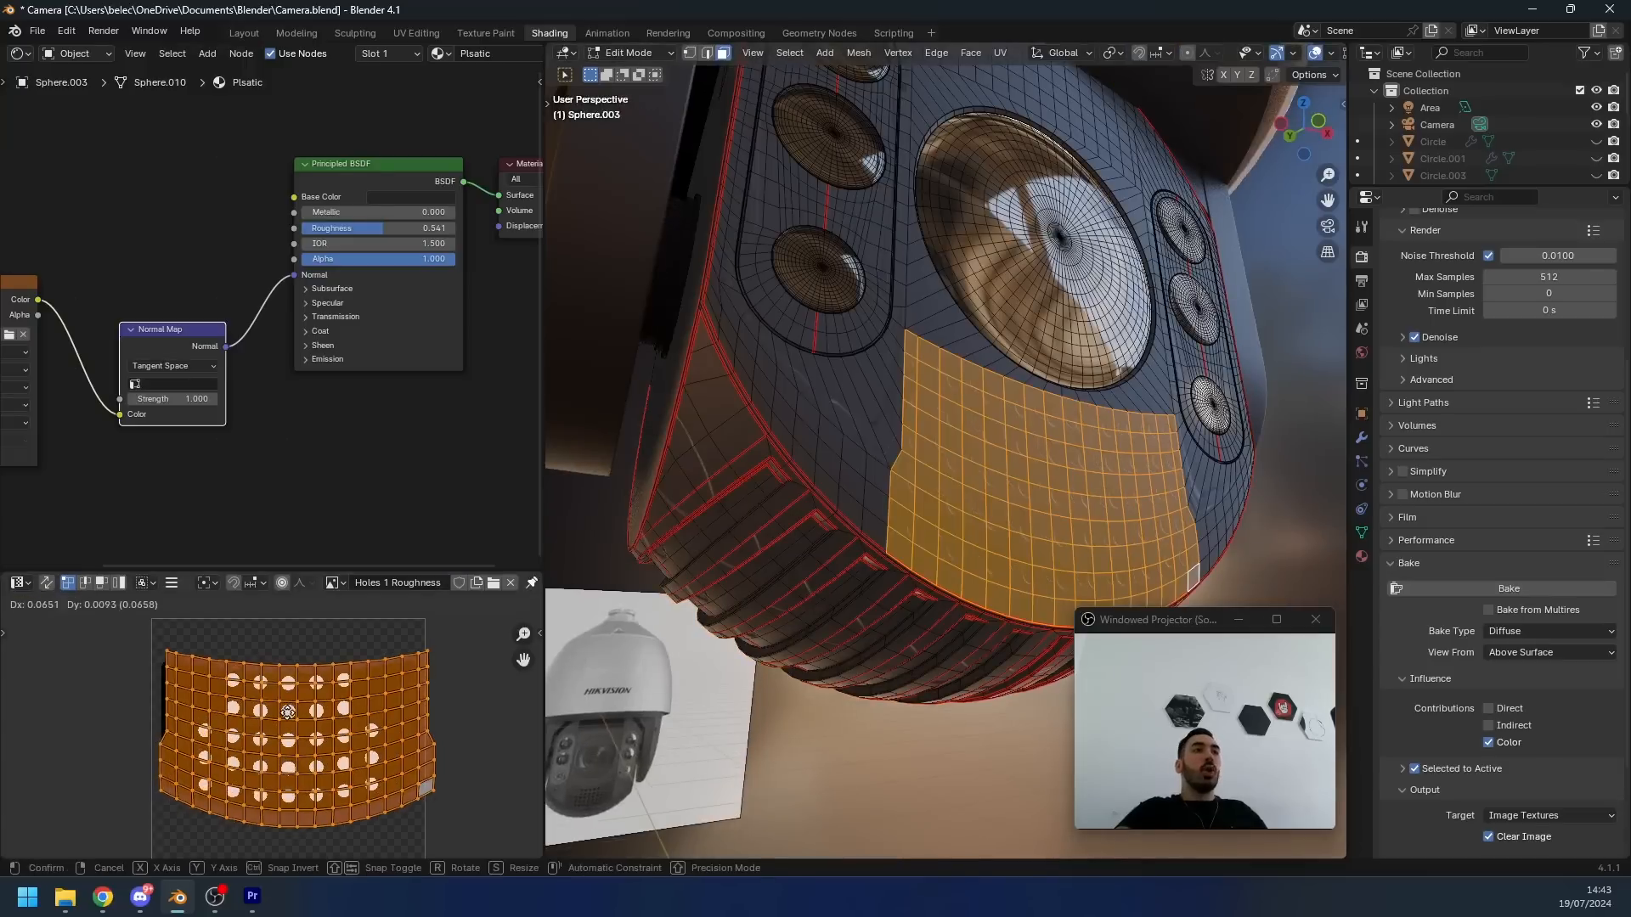
click(288, 712)
key(Tab)
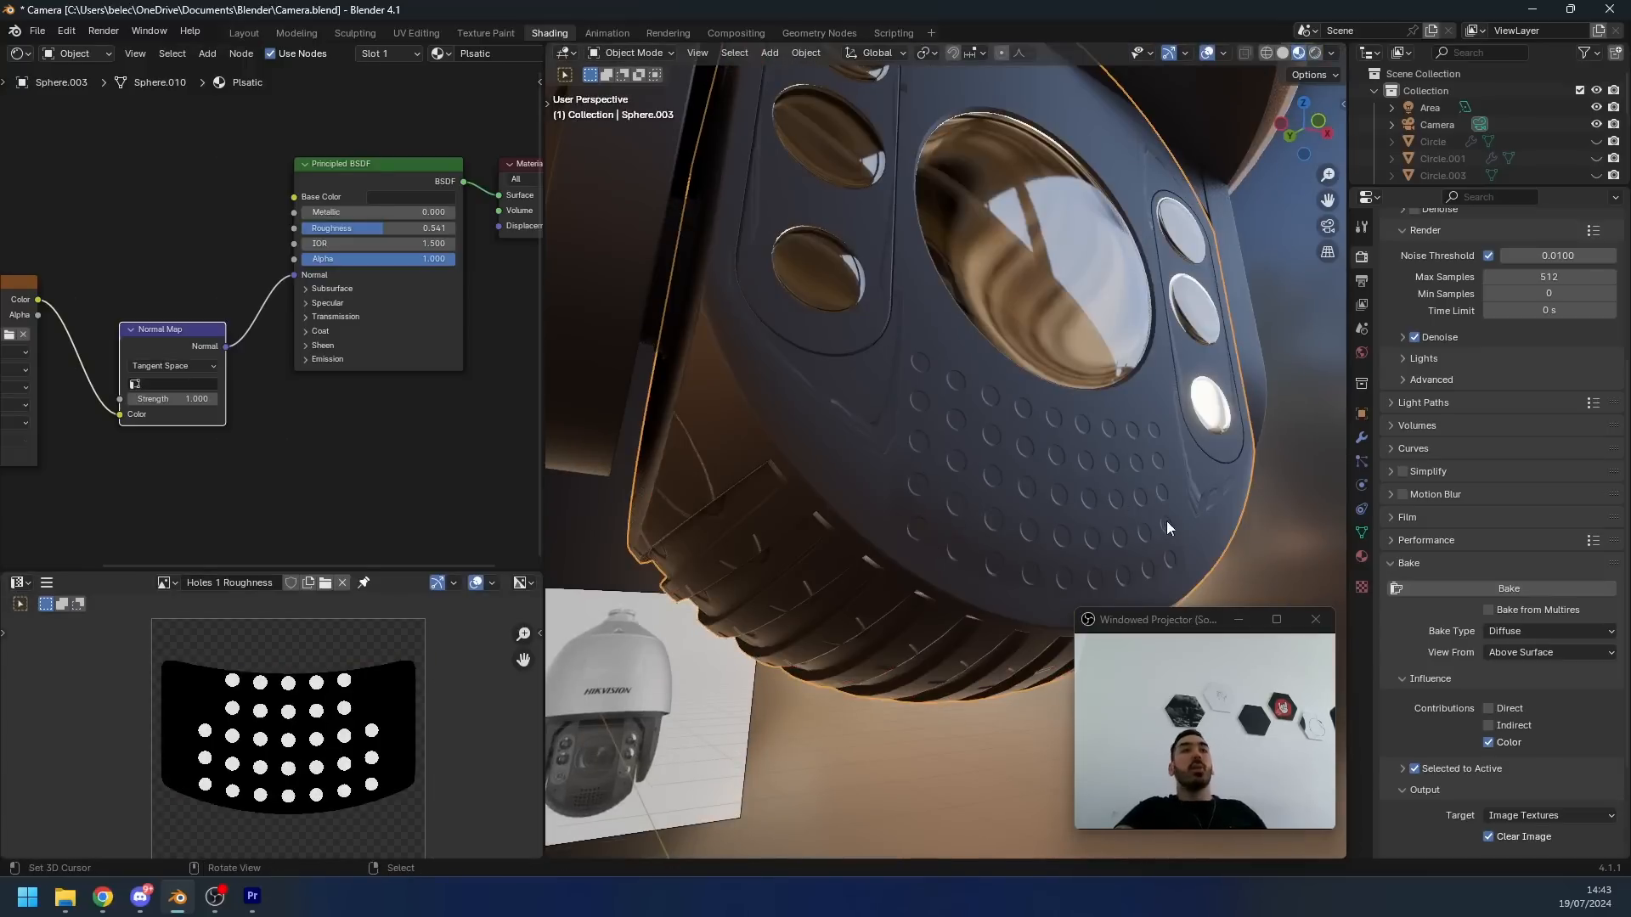
key(Tab)
scroll(1165, 522, down, 3)
key(ctrl+s)
- Invert the face selection and shrink the other faces' UVs into an empty area of the image outside the hole pattern
key(Tab)
middle_drag(764, 442, 969, 399)
key(Tab)
key(ctrl+i)
scroll(367, 746, down, 2)
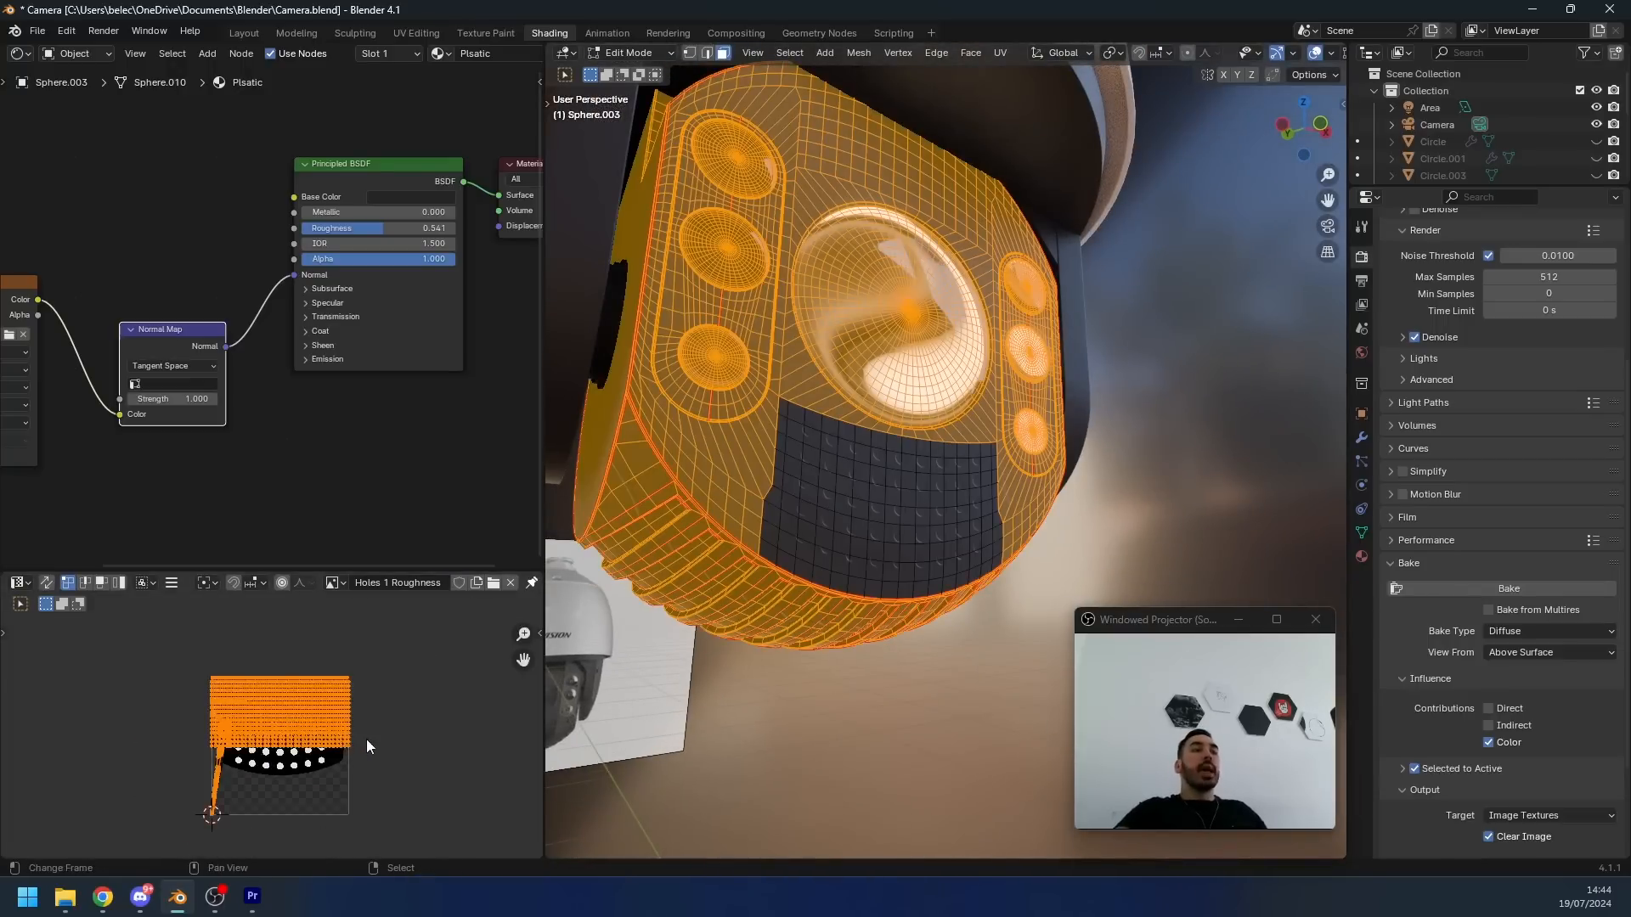
scroll(367, 746, up, 2)
key(s)
click(338, 746)
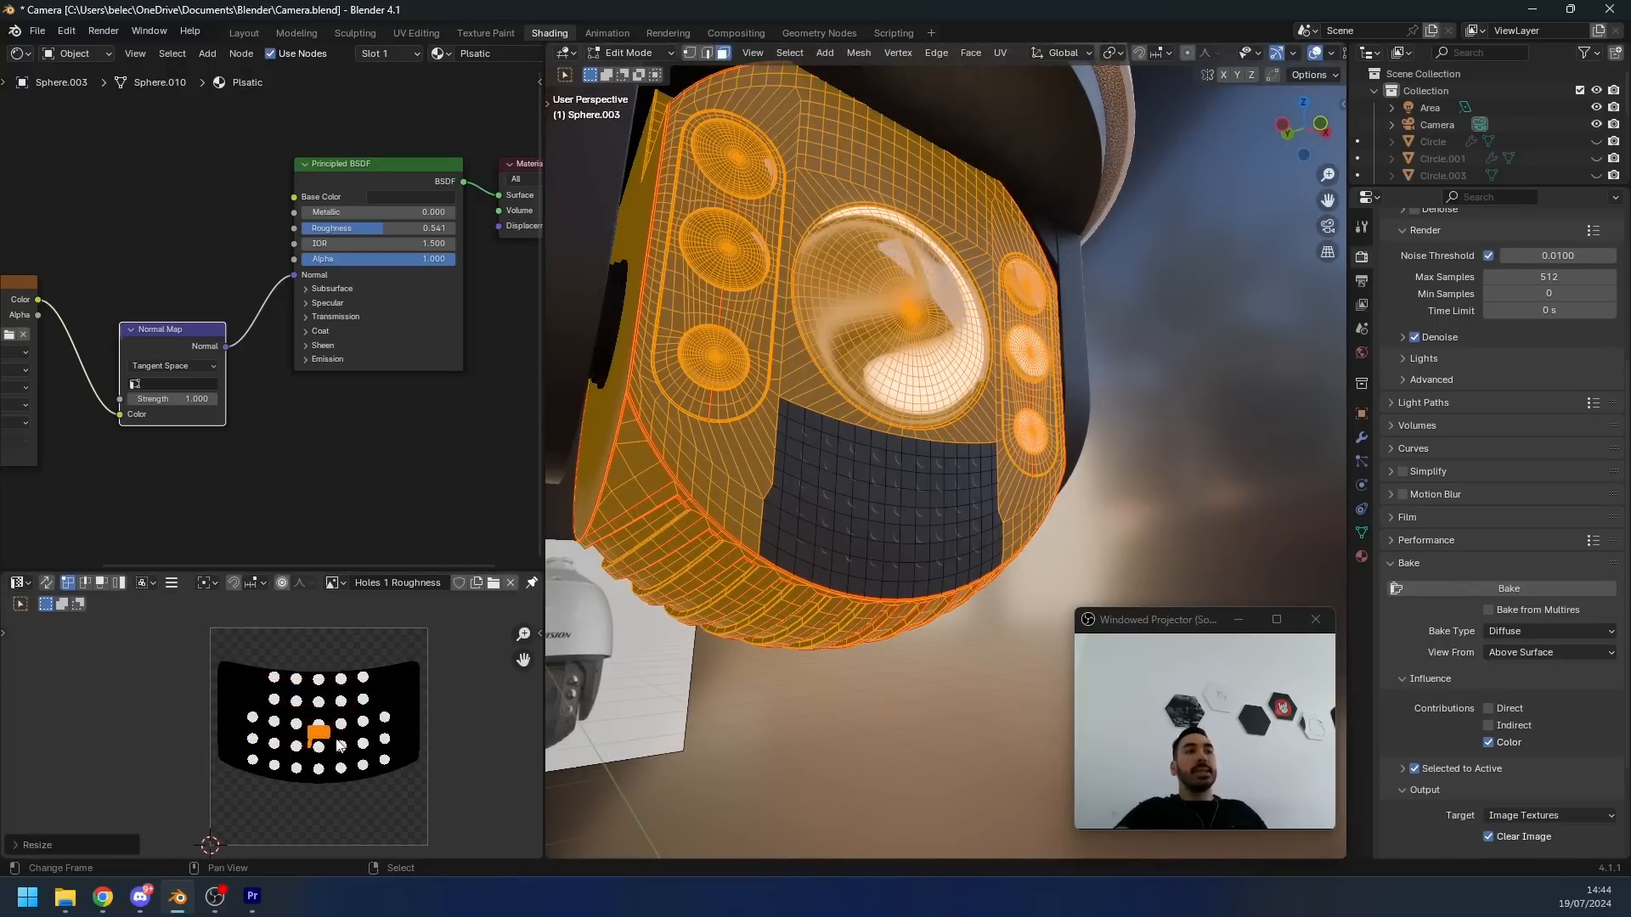
key(g)
click(229, 809)
- Load Holes 1 Roughness.png into a second image texture node and connect its Color to the Principled BSDF's Roughness
scroll(227, 816, up, 2)
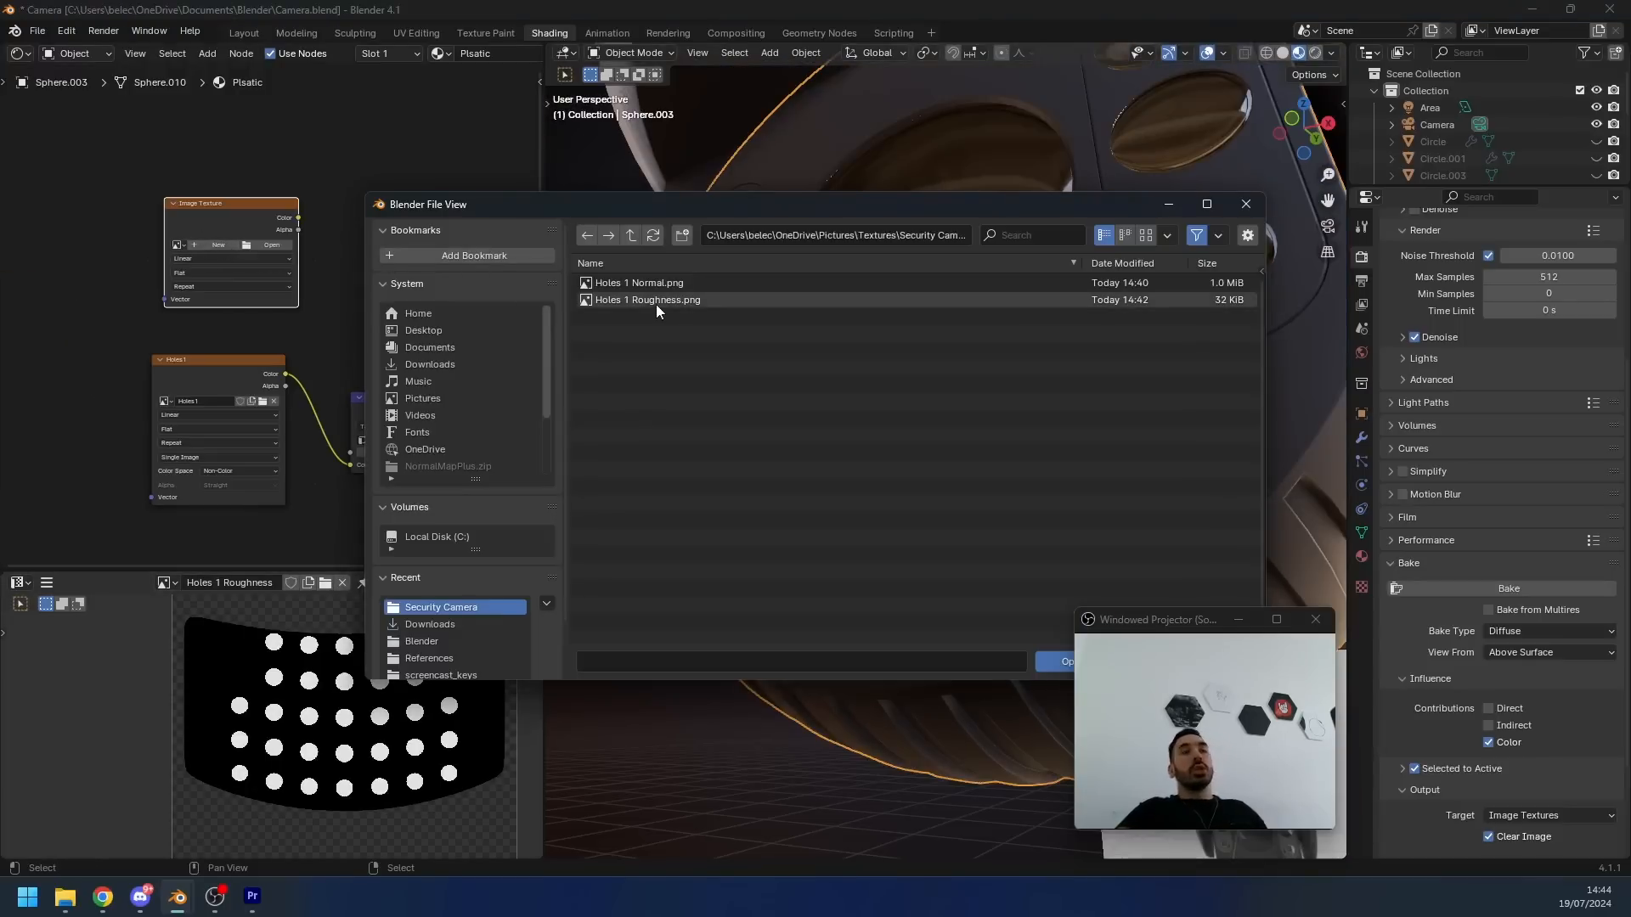
double_click(657, 300)
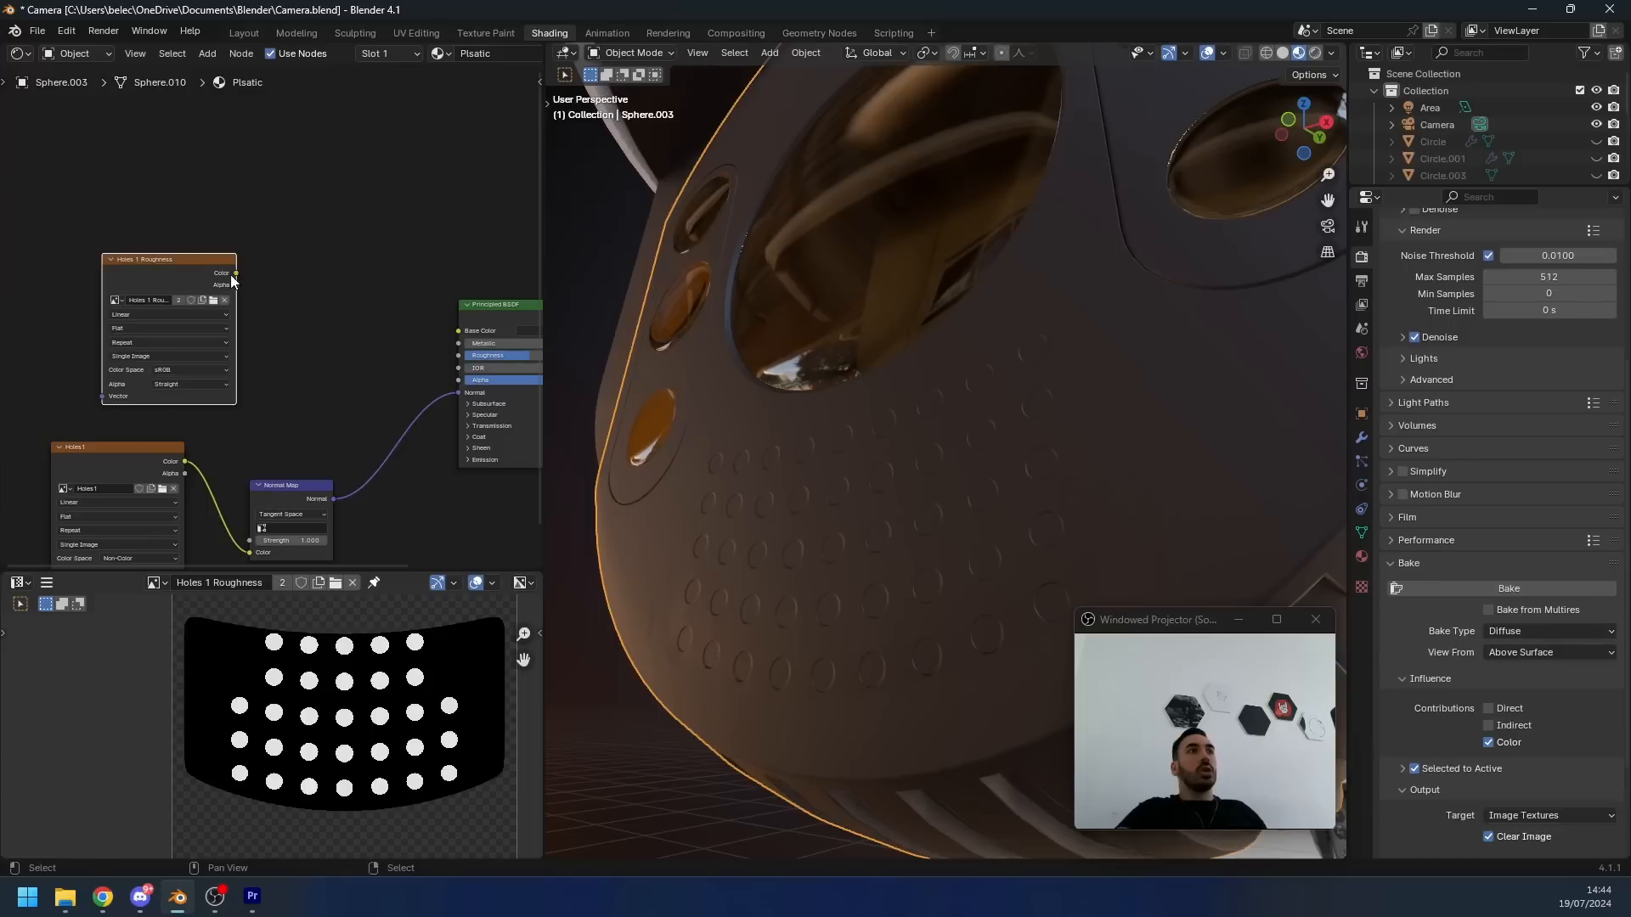
drag(236, 273, 459, 356)
middle_drag(747, 493, 1199, 314)
middle_drag(912, 299, 746, 598)
- Insert a Brightness/Contrast node between the roughness image and the Principled BSDF, and set Bright to 0.1
key(shift+a)
text(br)
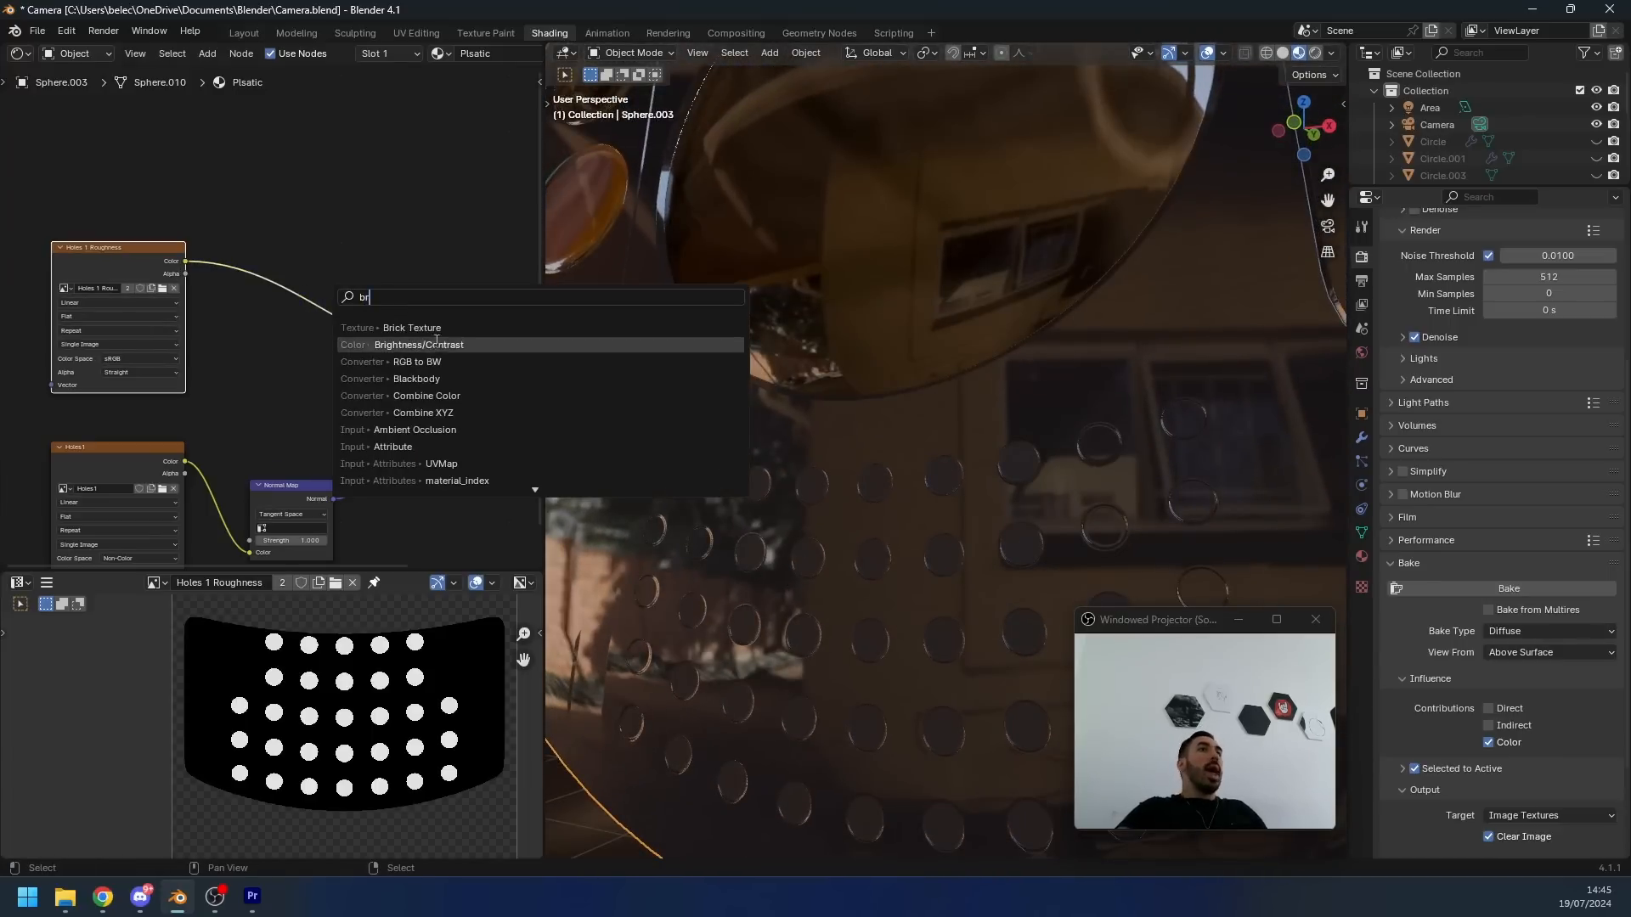
click(433, 343)
click(300, 282)
scroll(285, 314, up, 3)
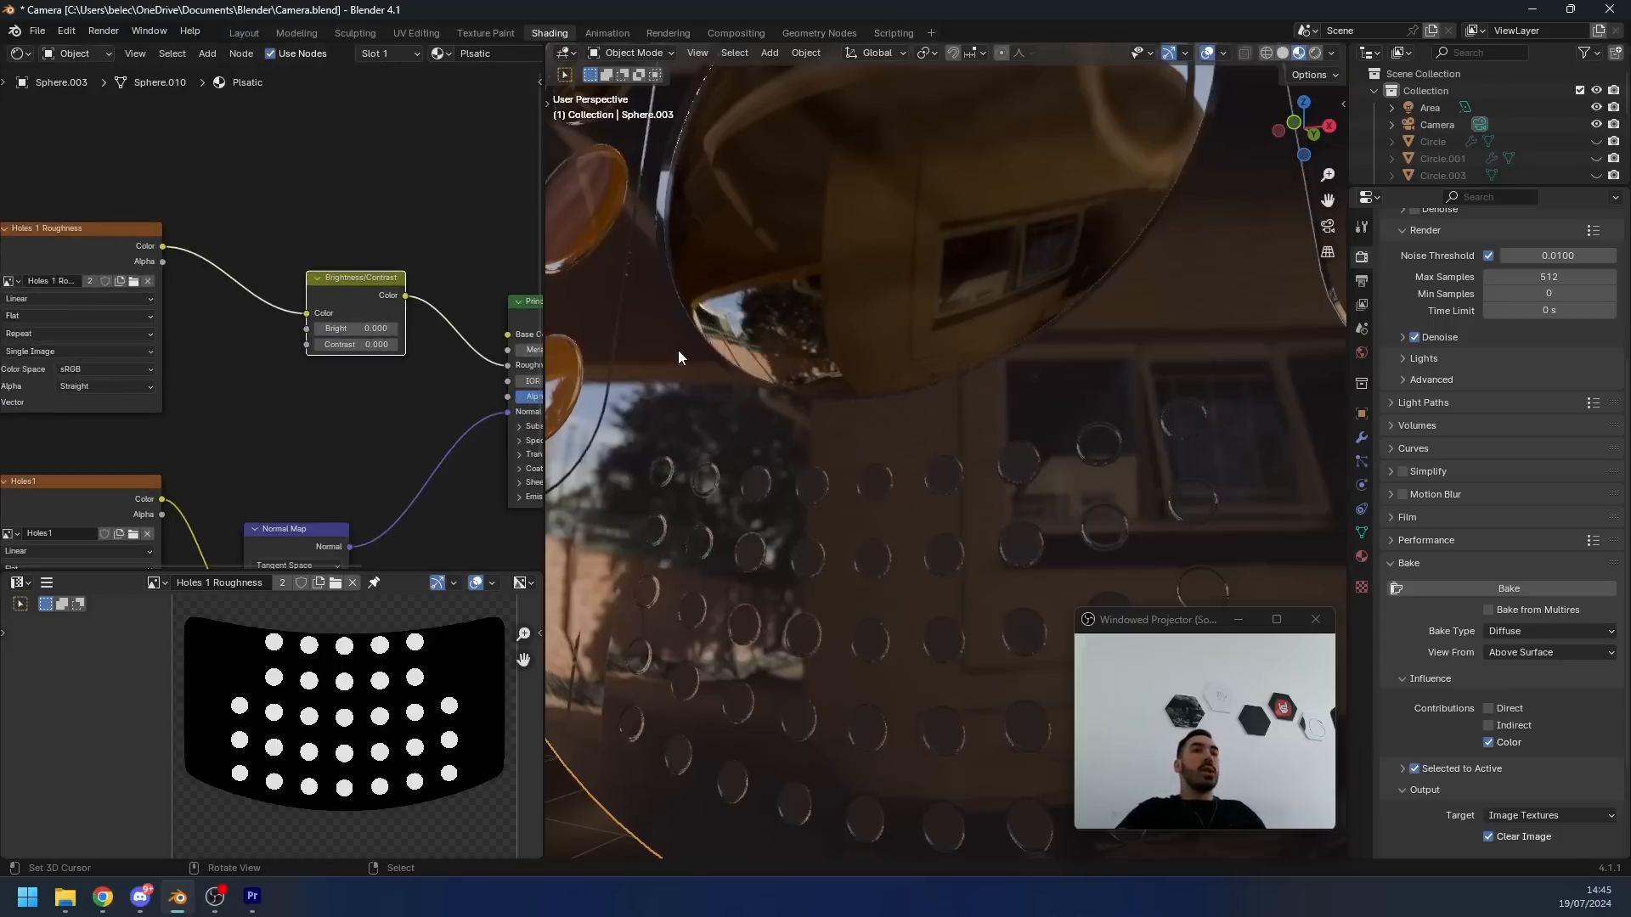
scroll(356, 333, up, 2)
drag(338, 340, 440, 333)
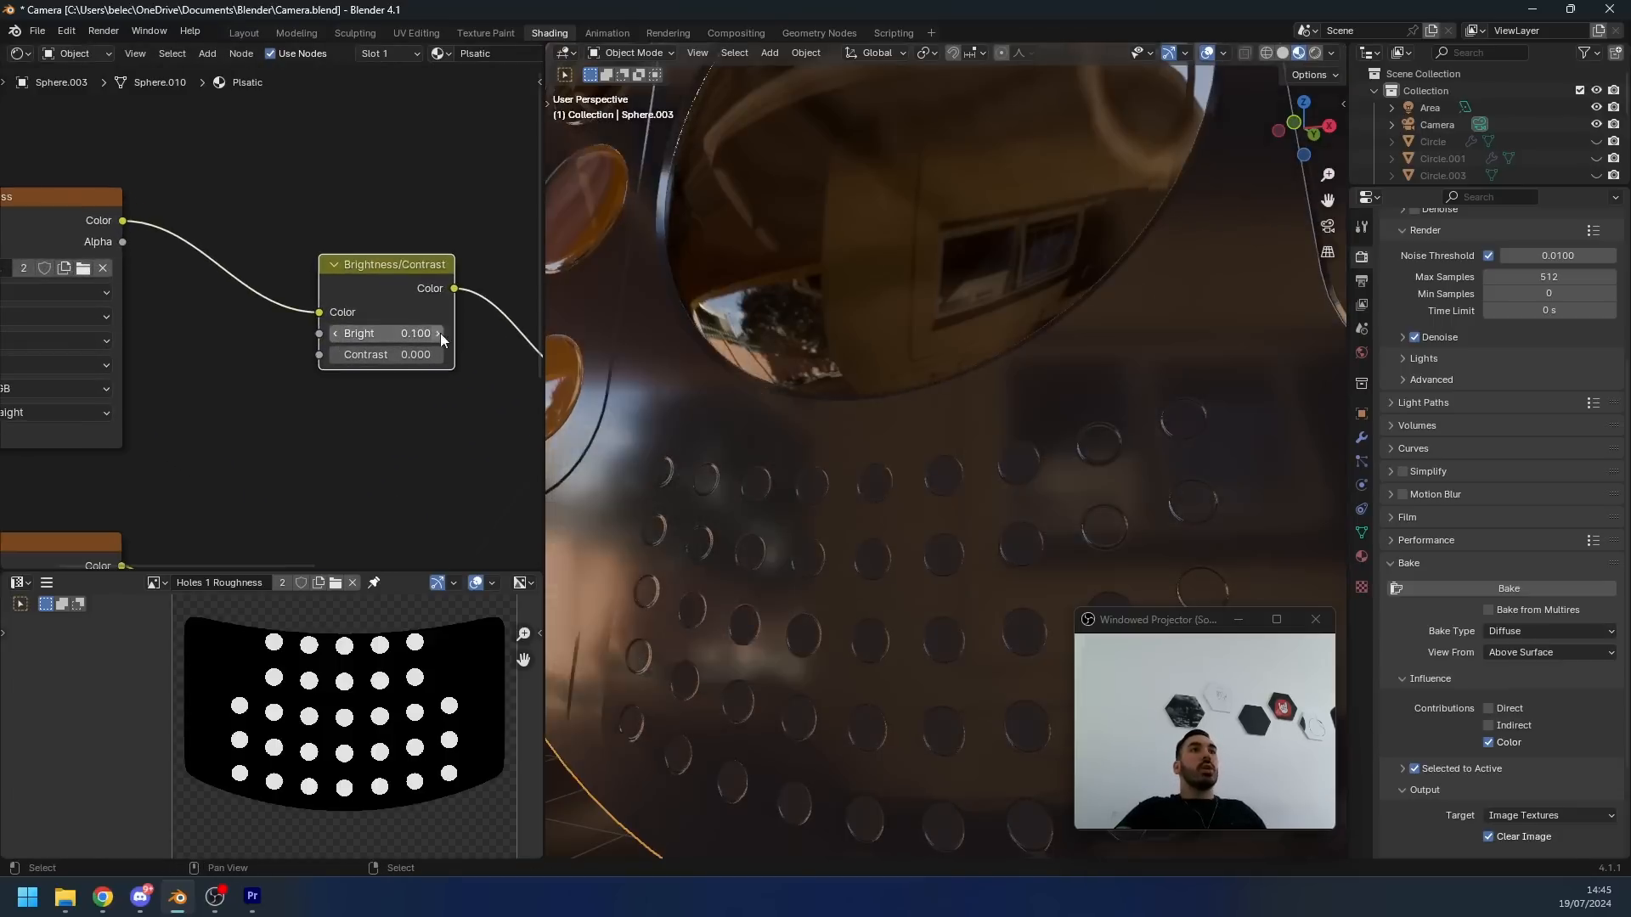
- Set the roughness Brightness/Contrast node's Bright to 0.4 and Contrast to 0.2, checking the holes on the housing
scroll(1009, 252, down, 5)
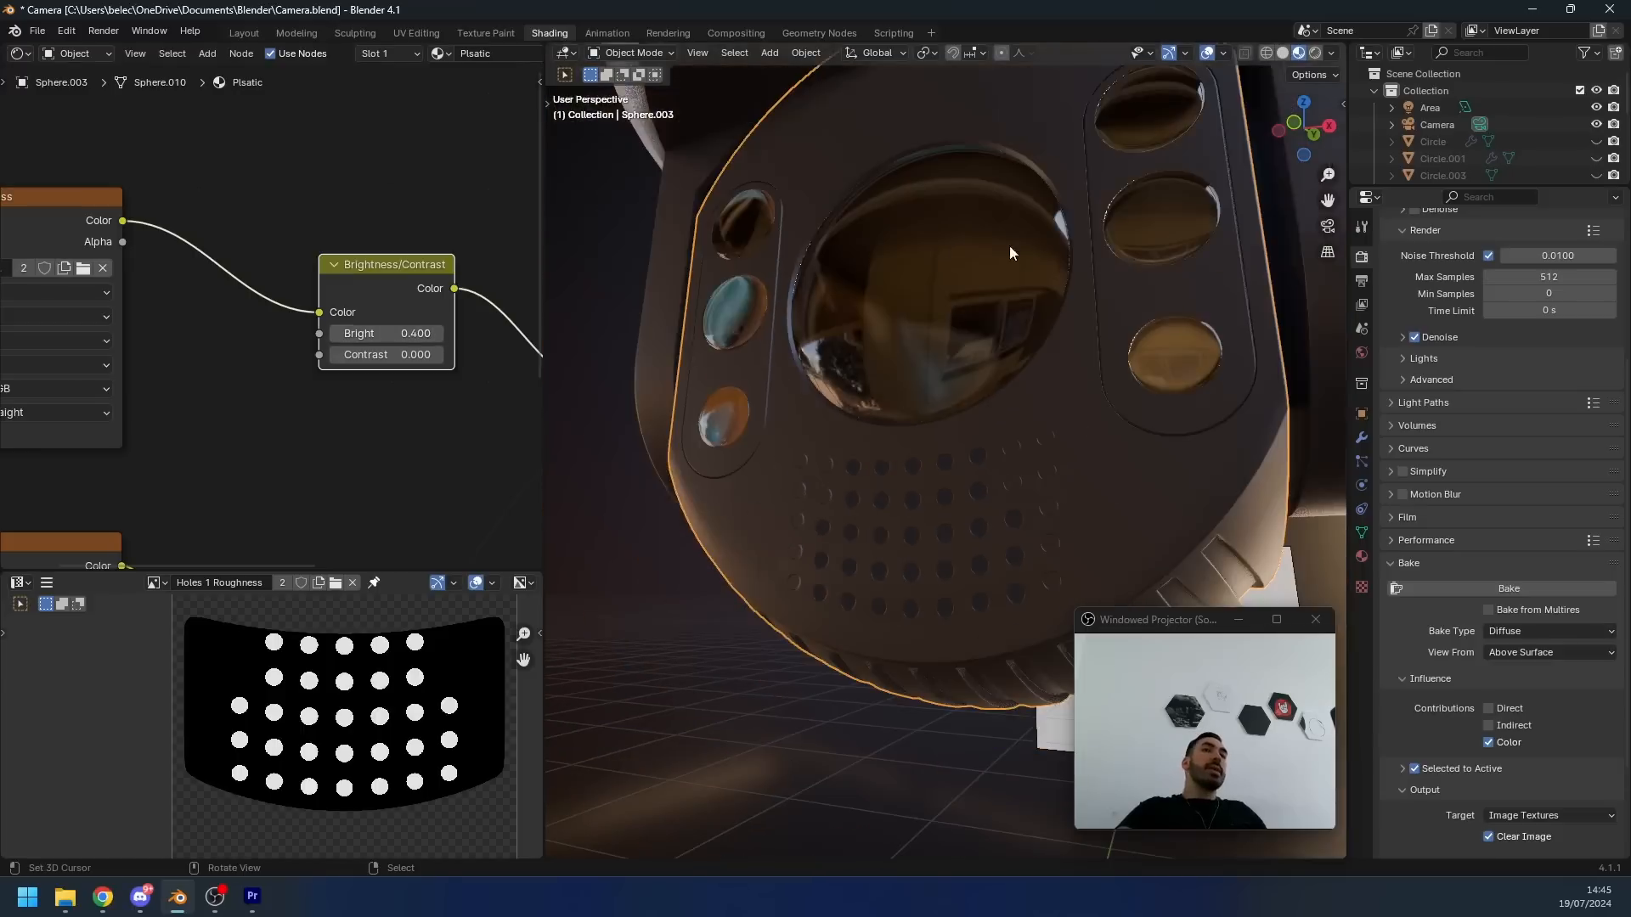
scroll(967, 279, up, 3)
scroll(758, 491, up, 3)
- Add an Invert Color node and feed it with the Color output of the Holes 1 Roughness image
key(shift+a)
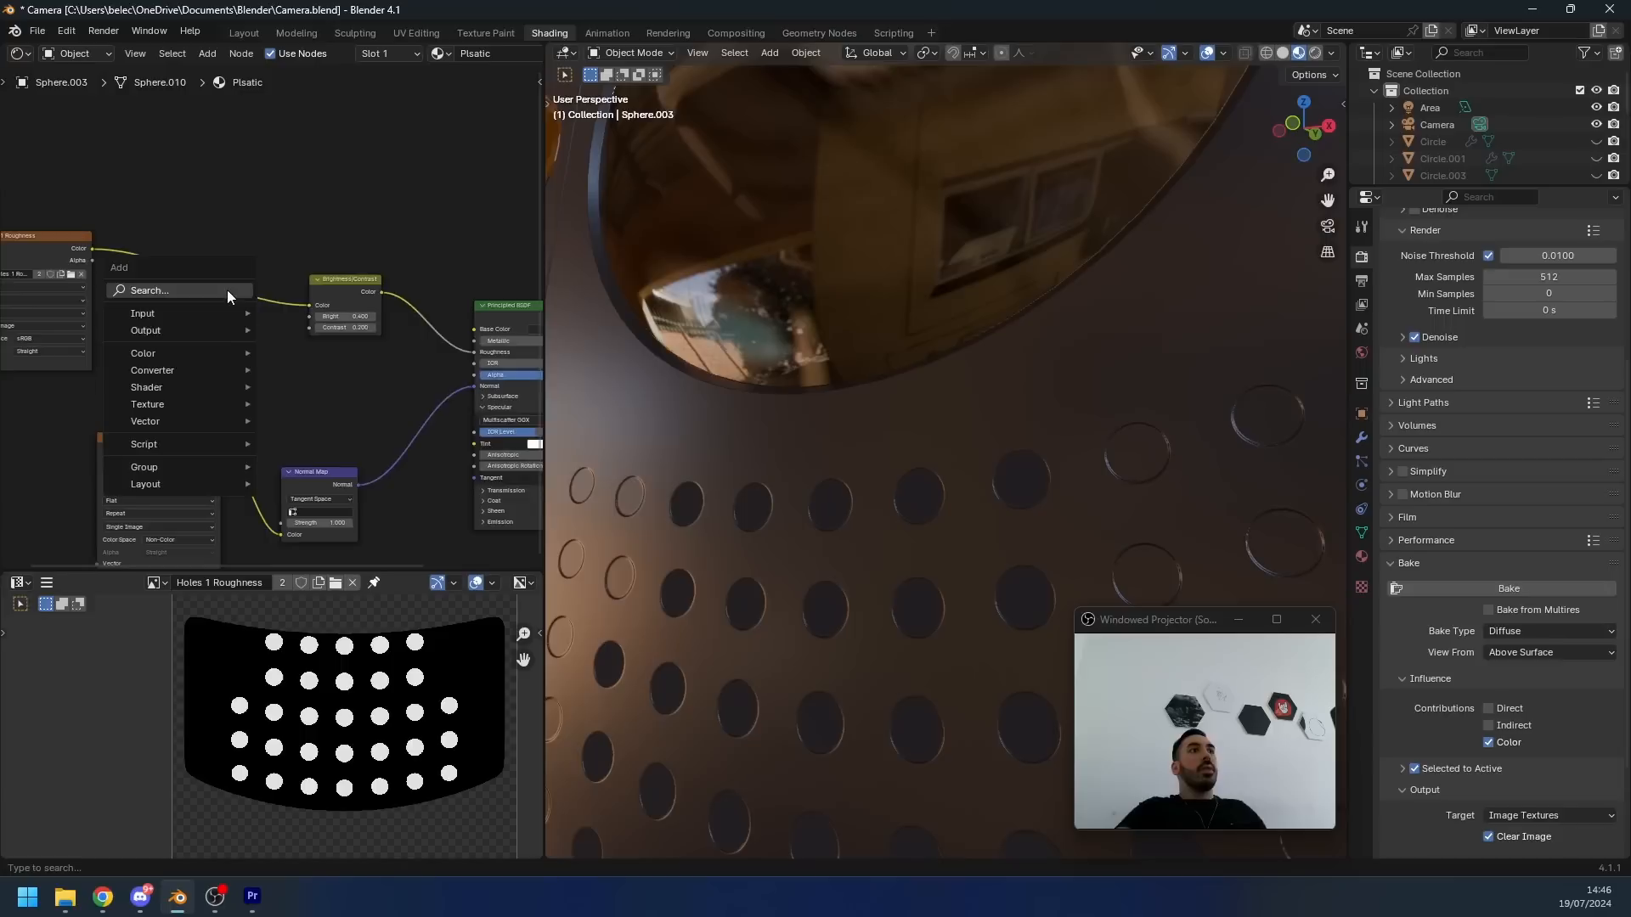
click(234, 291)
click(257, 321)
click(226, 363)
middle_drag(226, 363, 364, 419)
scroll(363, 420, up, 2)
drag(210, 289, 396, 445)
- Expand the Principled BSDF's Specular settings and connect the Invert Color output to IOR Level
middle_drag(470, 427, 287, 401)
drag(287, 401, 292, 404)
middle_drag(471, 462, 343, 433)
scroll(344, 433, up, 2)
click(355, 413)
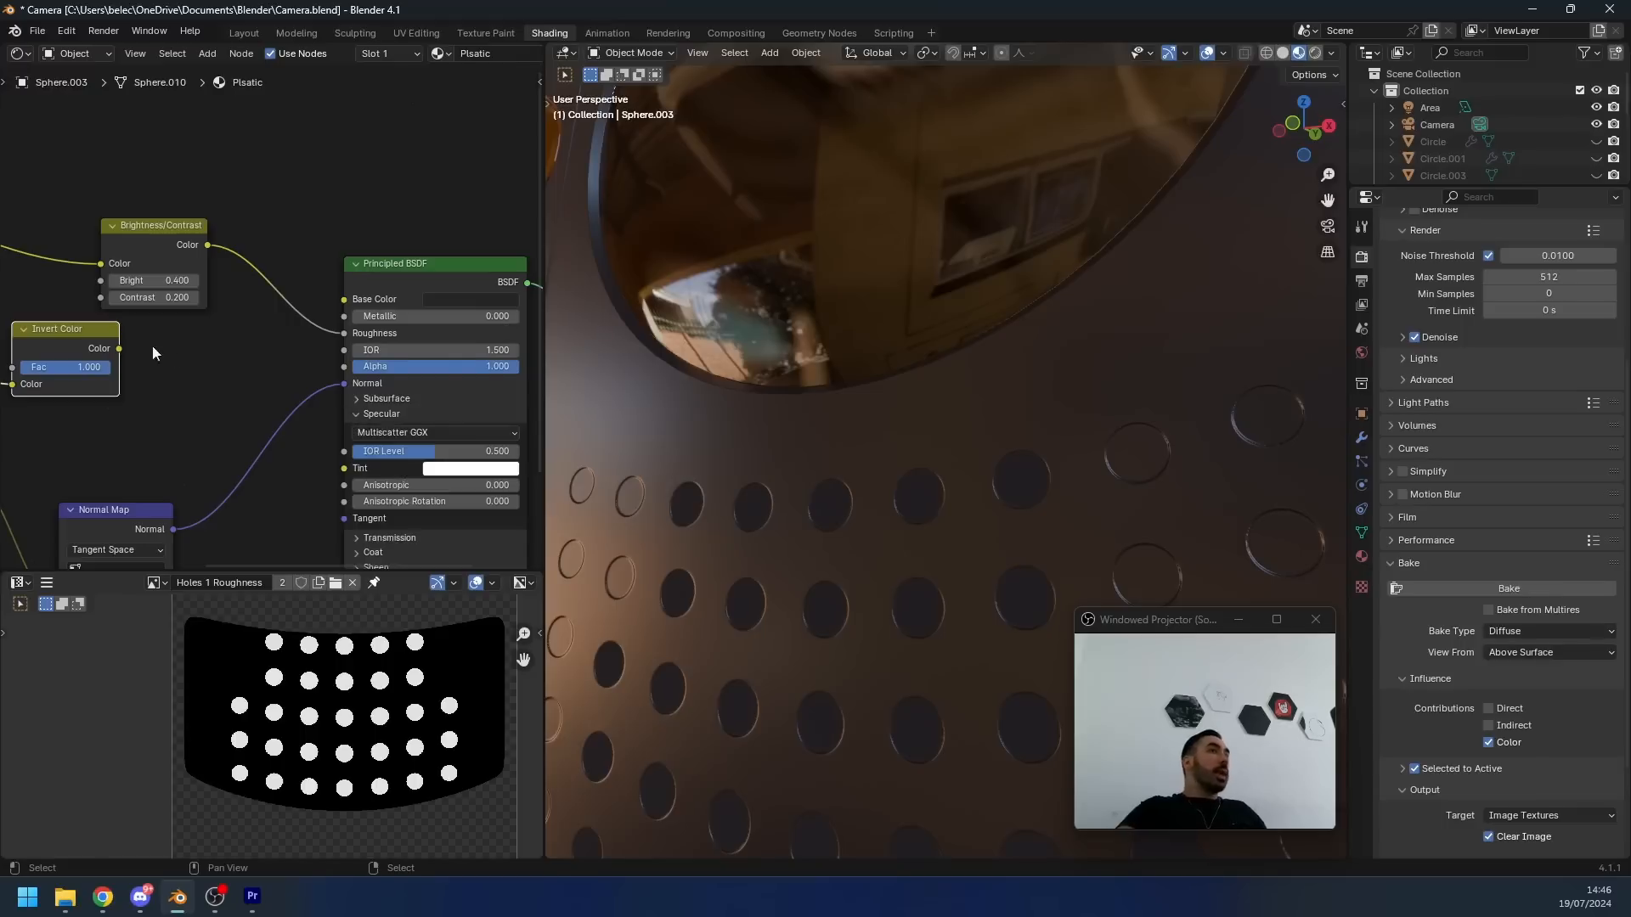
drag(118, 347, 351, 452)
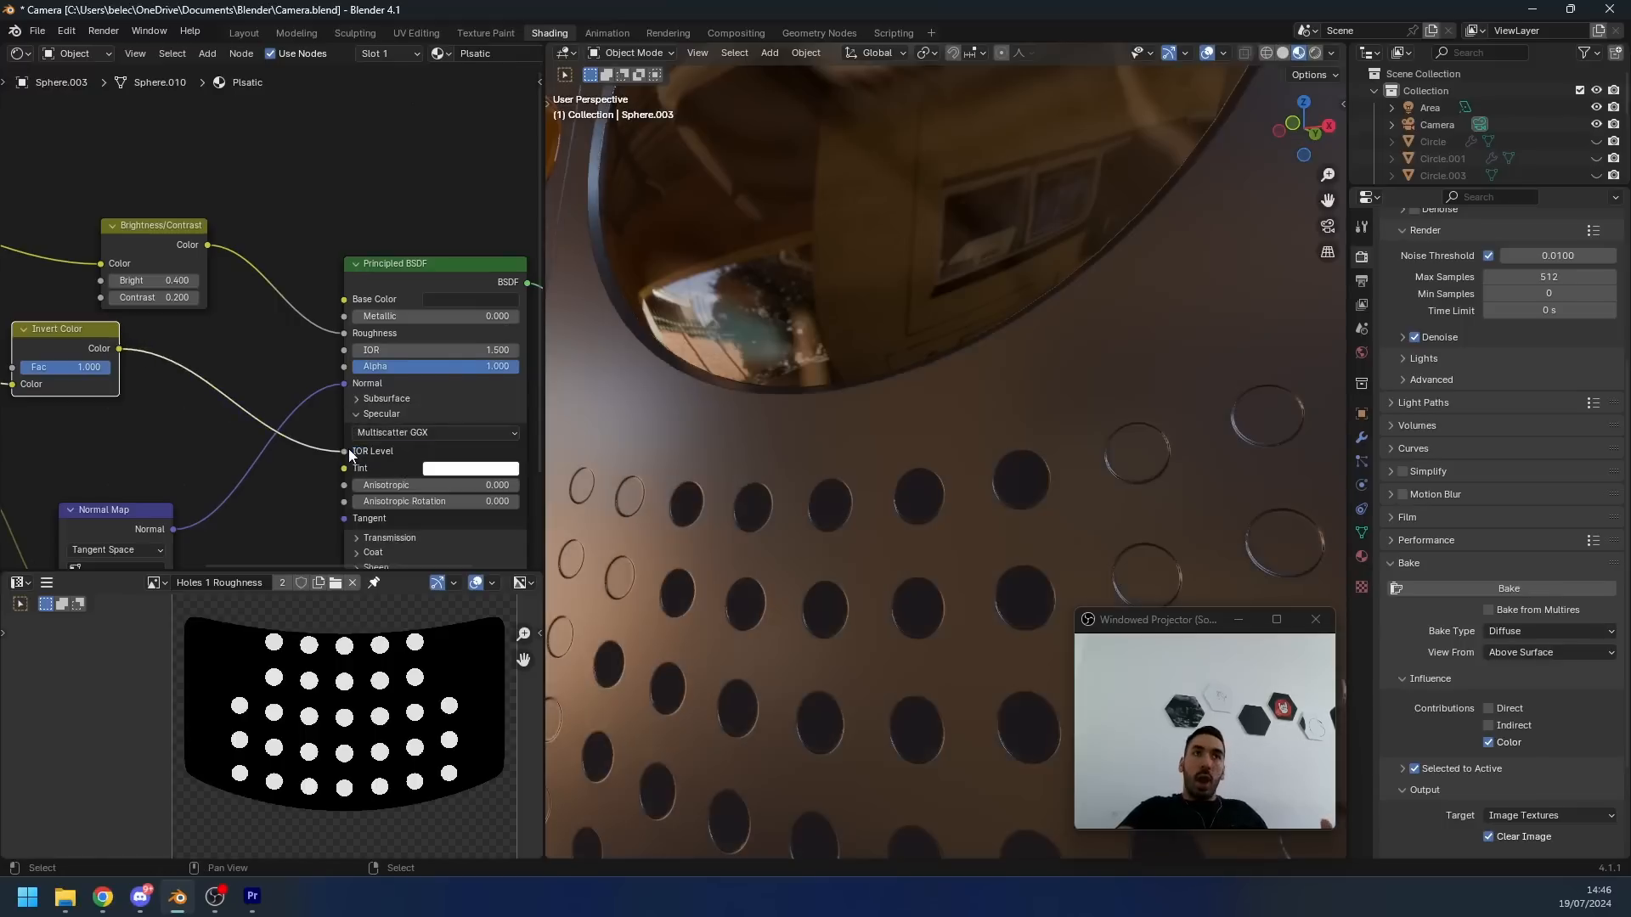
- Duplicate the Brightness/Contrast node, insert it between Invert Color and IOR Level, and raise its Contrast to 7.2
scroll(812, 427, down, 2)
key(shift+d)
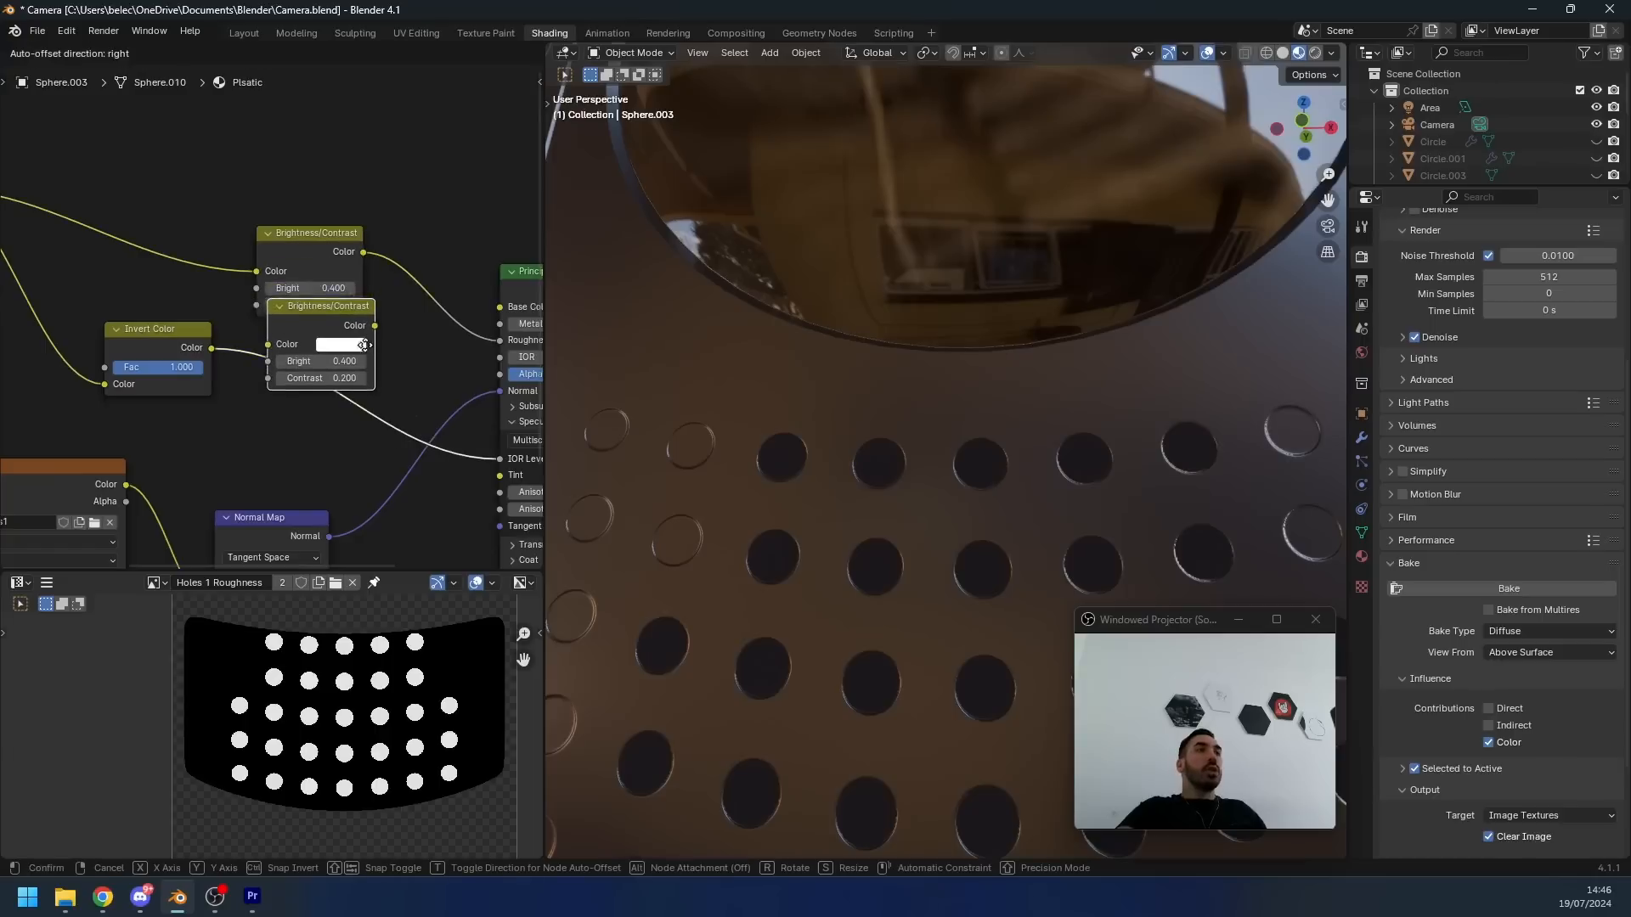
click(362, 355)
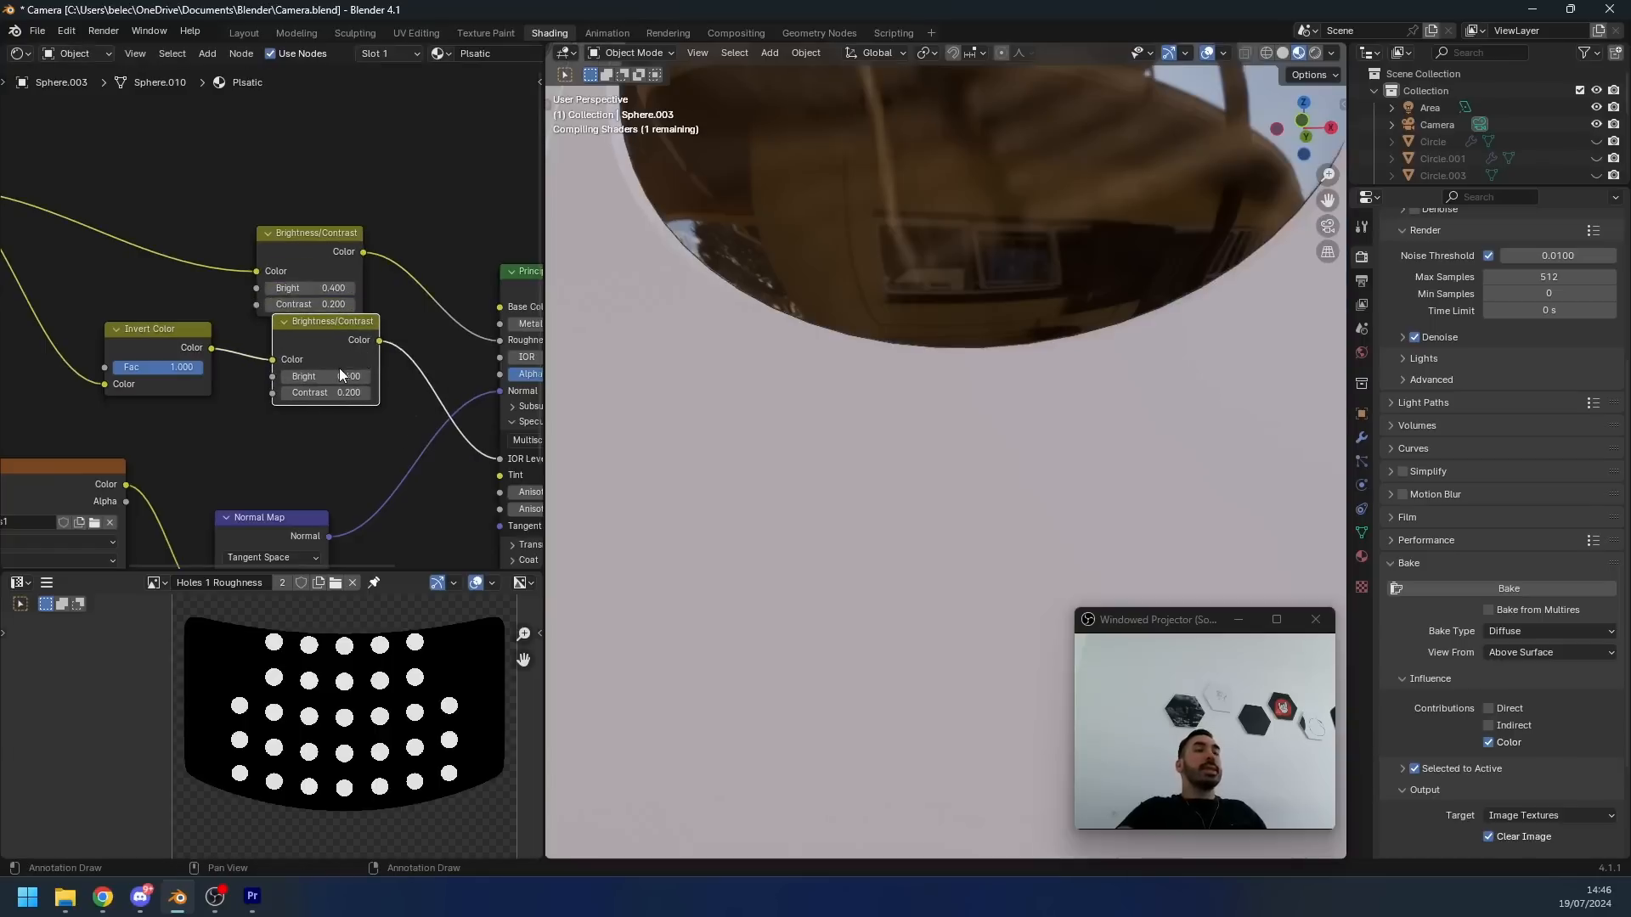
drag(332, 402, 327, 416)
drag(327, 408, 370, 408)
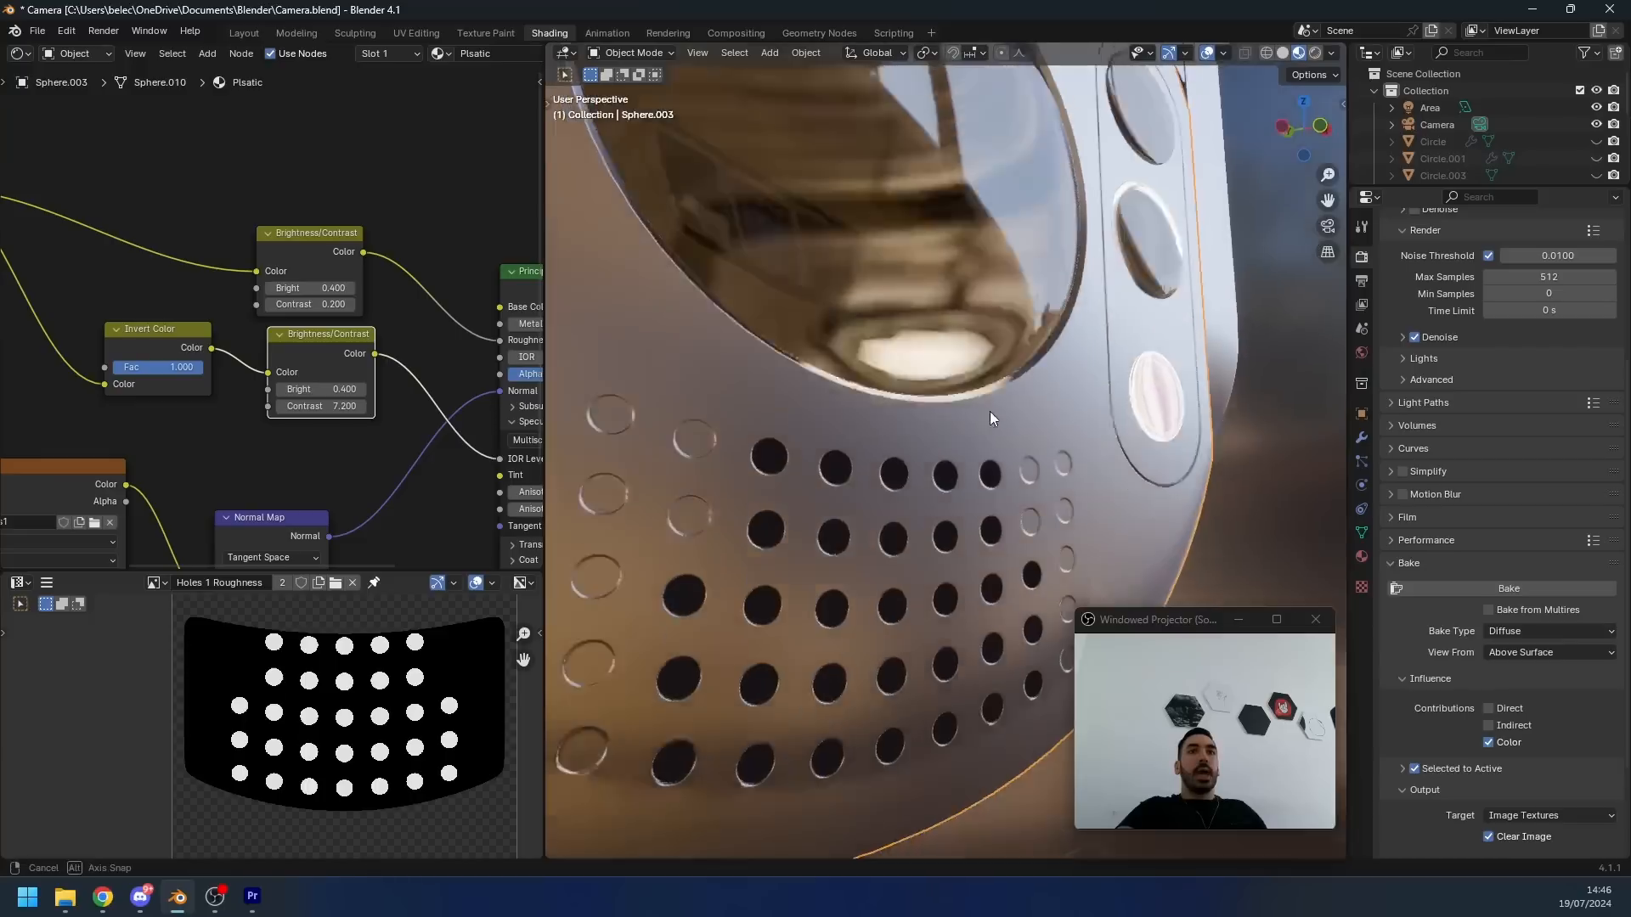
- Raise the IOR Level Brightness/Contrast node's Contrast further, lower Bright to about -20, and move the adjustment nodes down to free space
middle_drag(990, 416, 873, 517)
middle_drag(764, 523, 895, 555)
scroll(405, 457, up, 4)
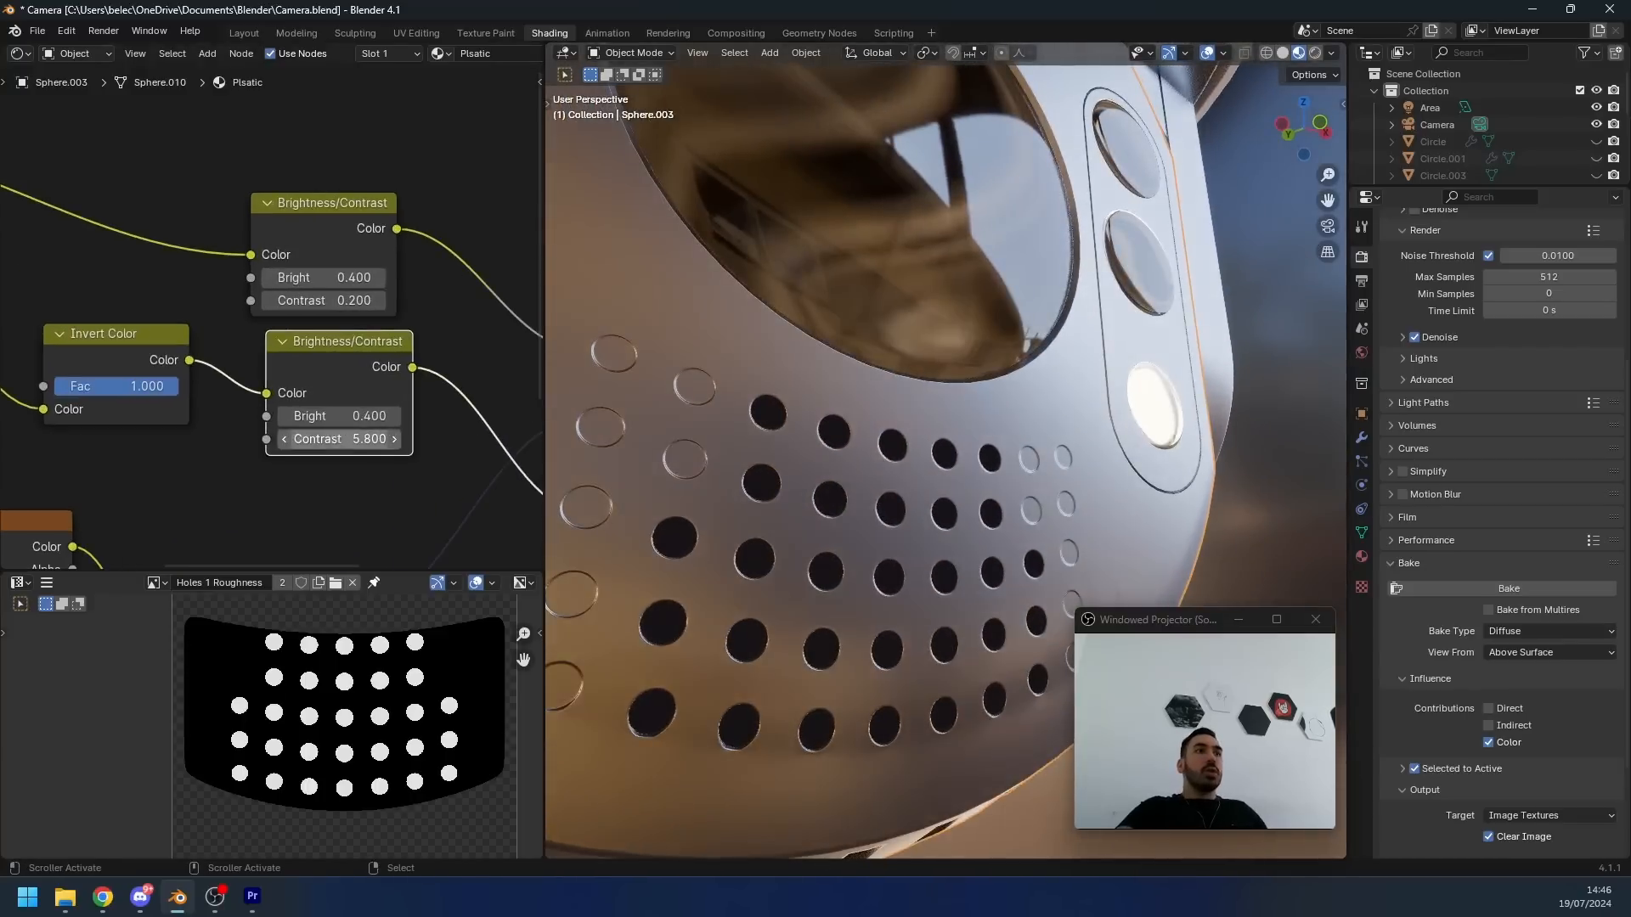
drag(332, 436, 391, 436)
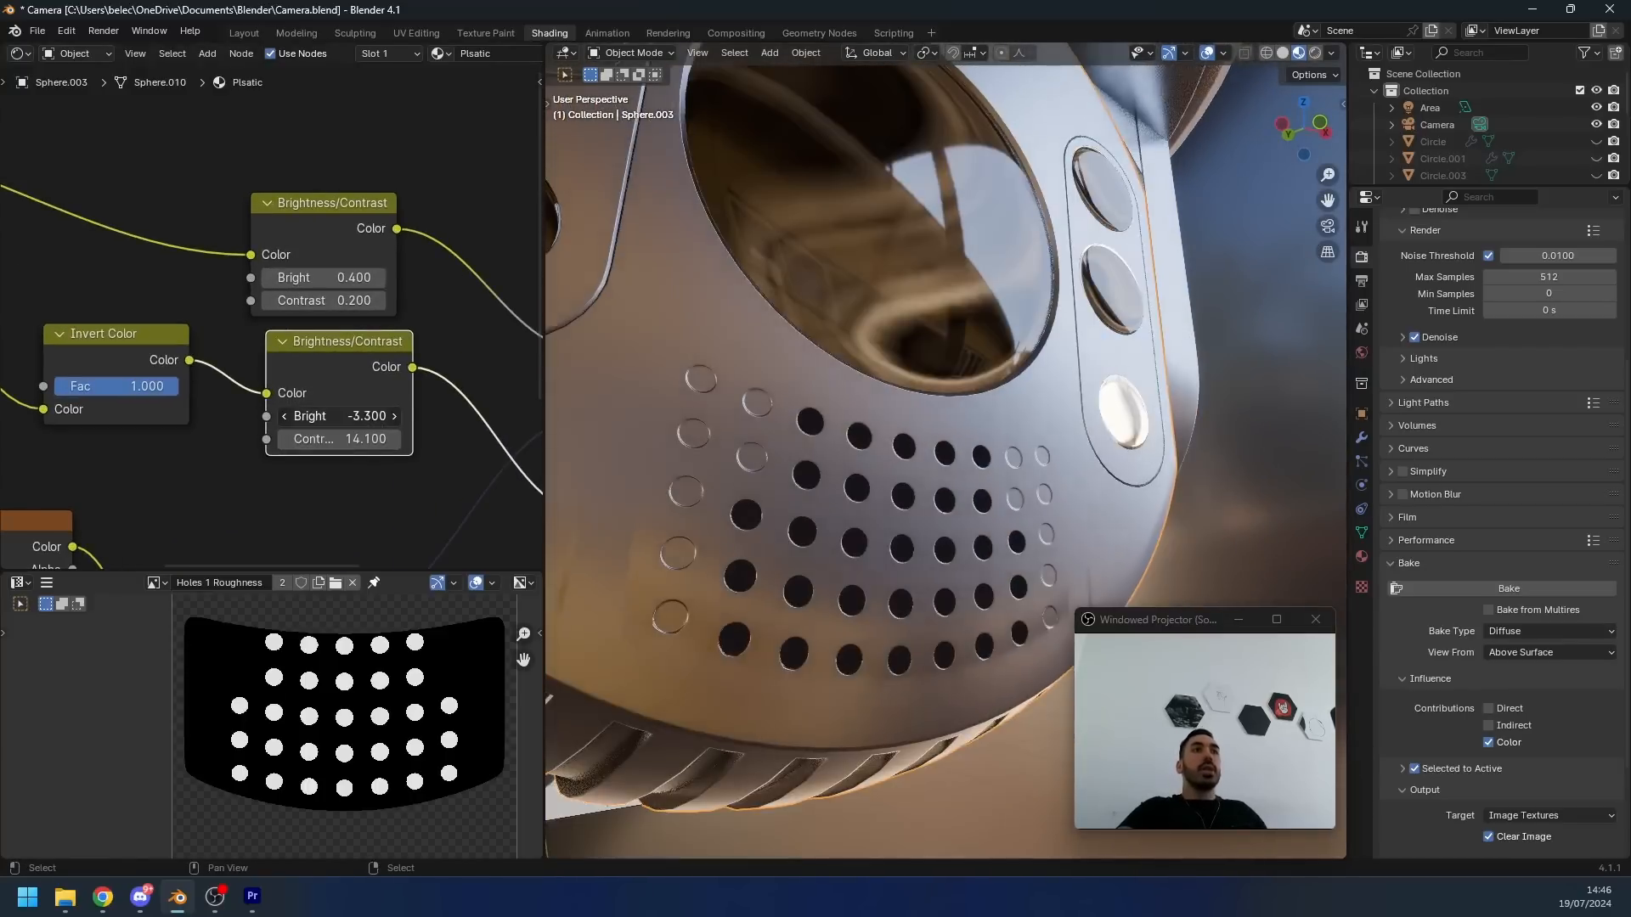
drag(364, 419, 382, 416)
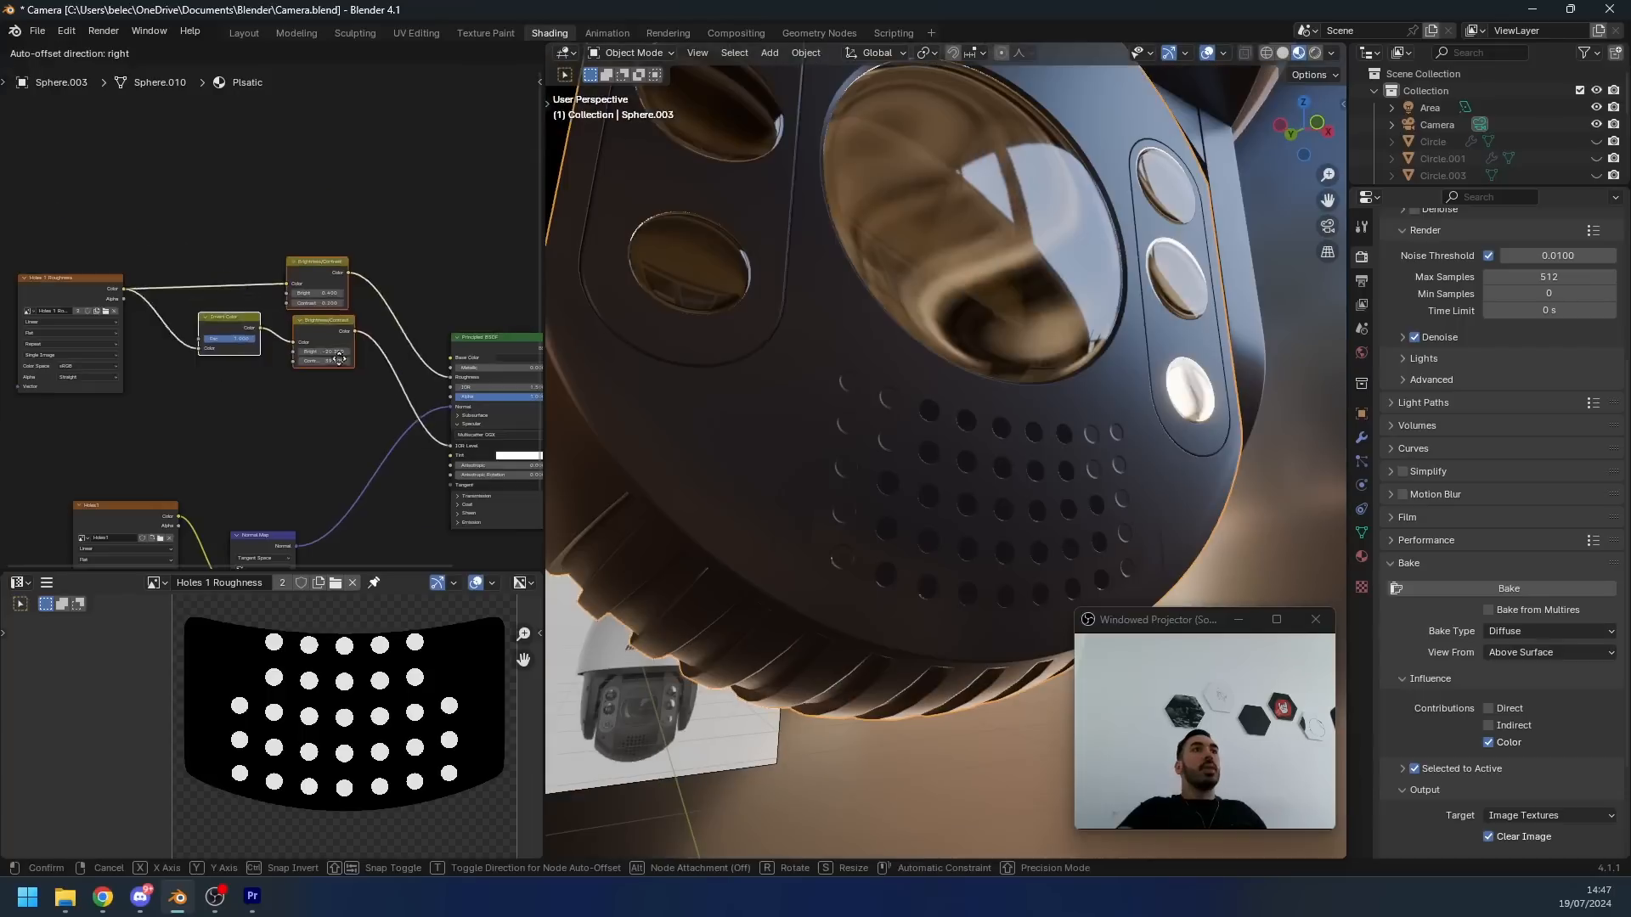
click(322, 443)
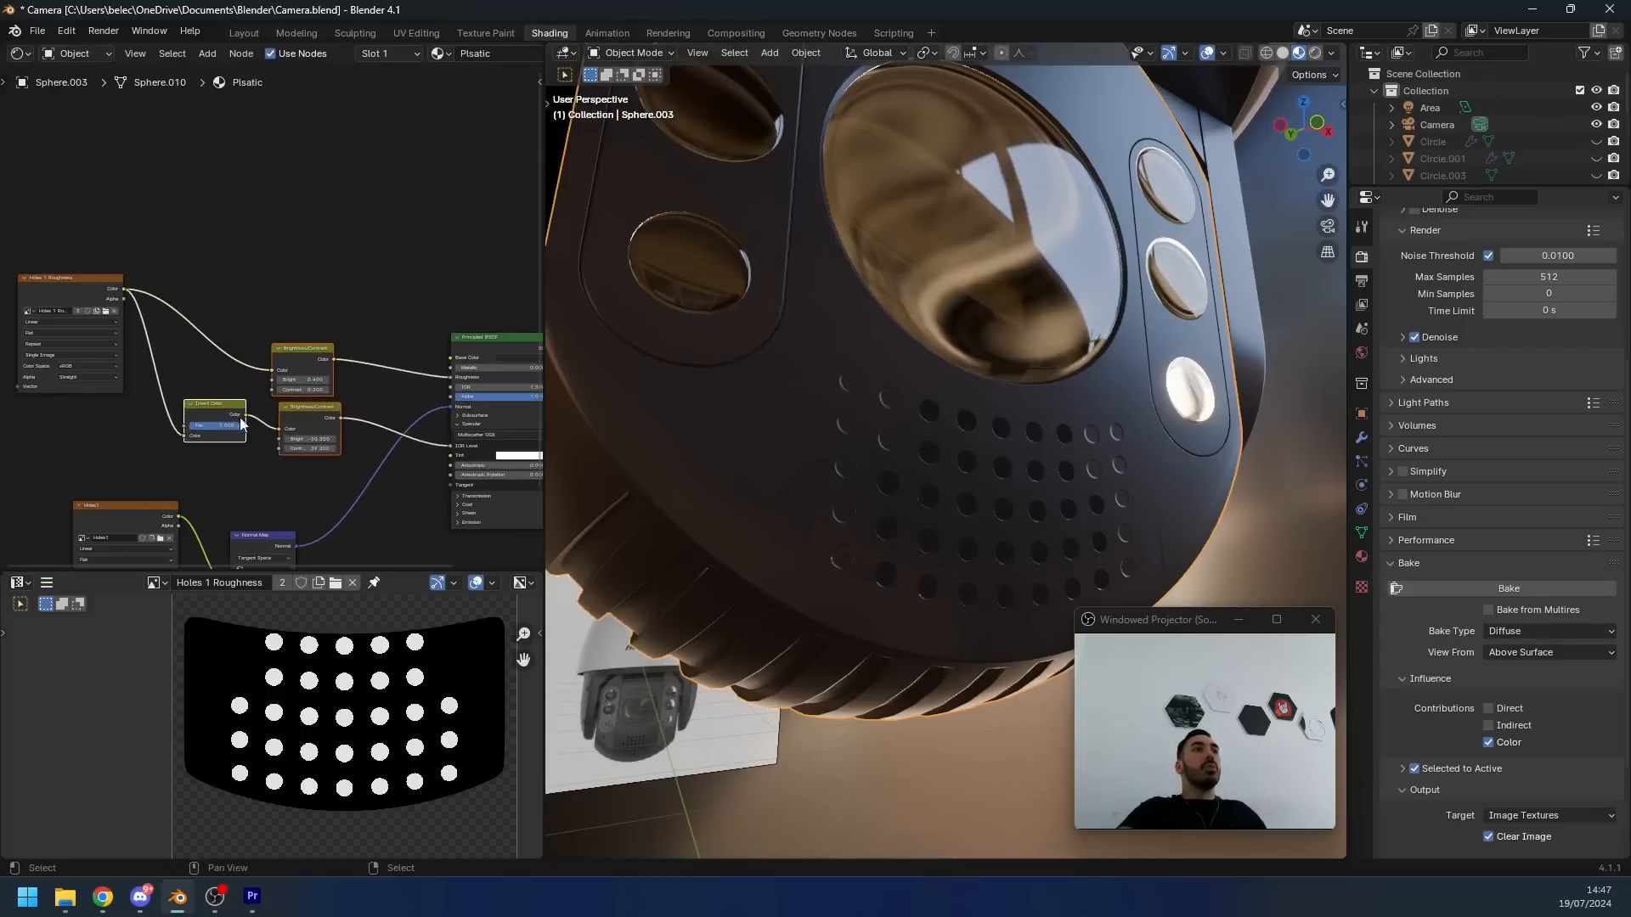
- Try placing a duplicate of the Invert Color node above the others and linking the roughness image to it
click(242, 414)
key(shift+d)
click(316, 256)
scroll(239, 270, up, 2)
middle_drag(141, 307, 207, 315)
scroll(207, 315, up, 1)
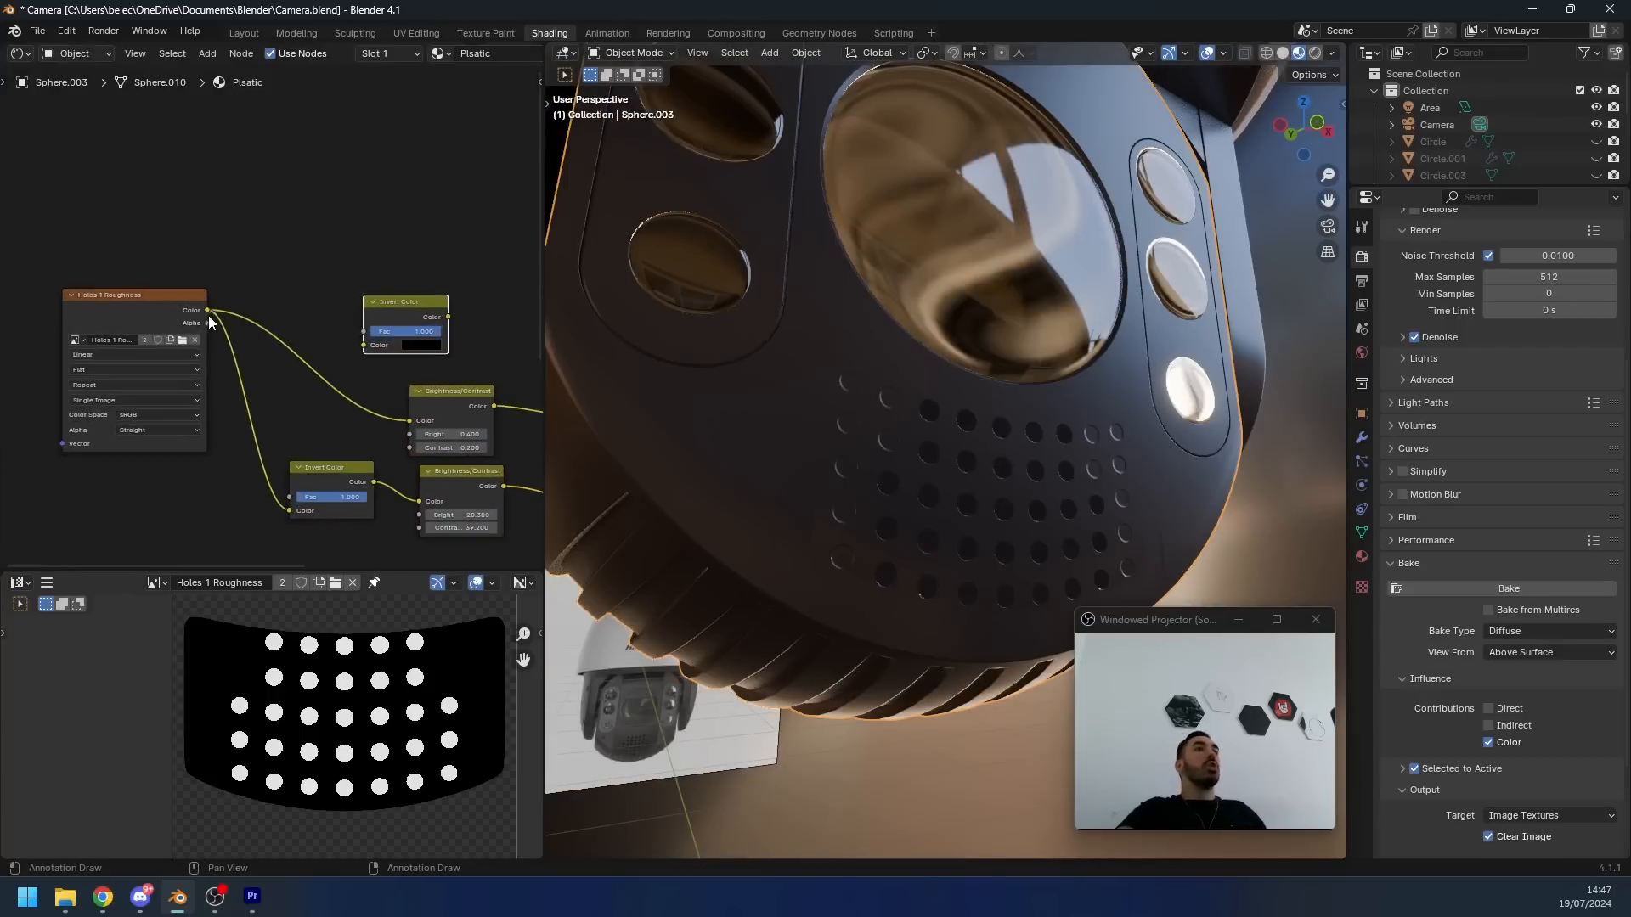
drag(208, 310, 322, 337)
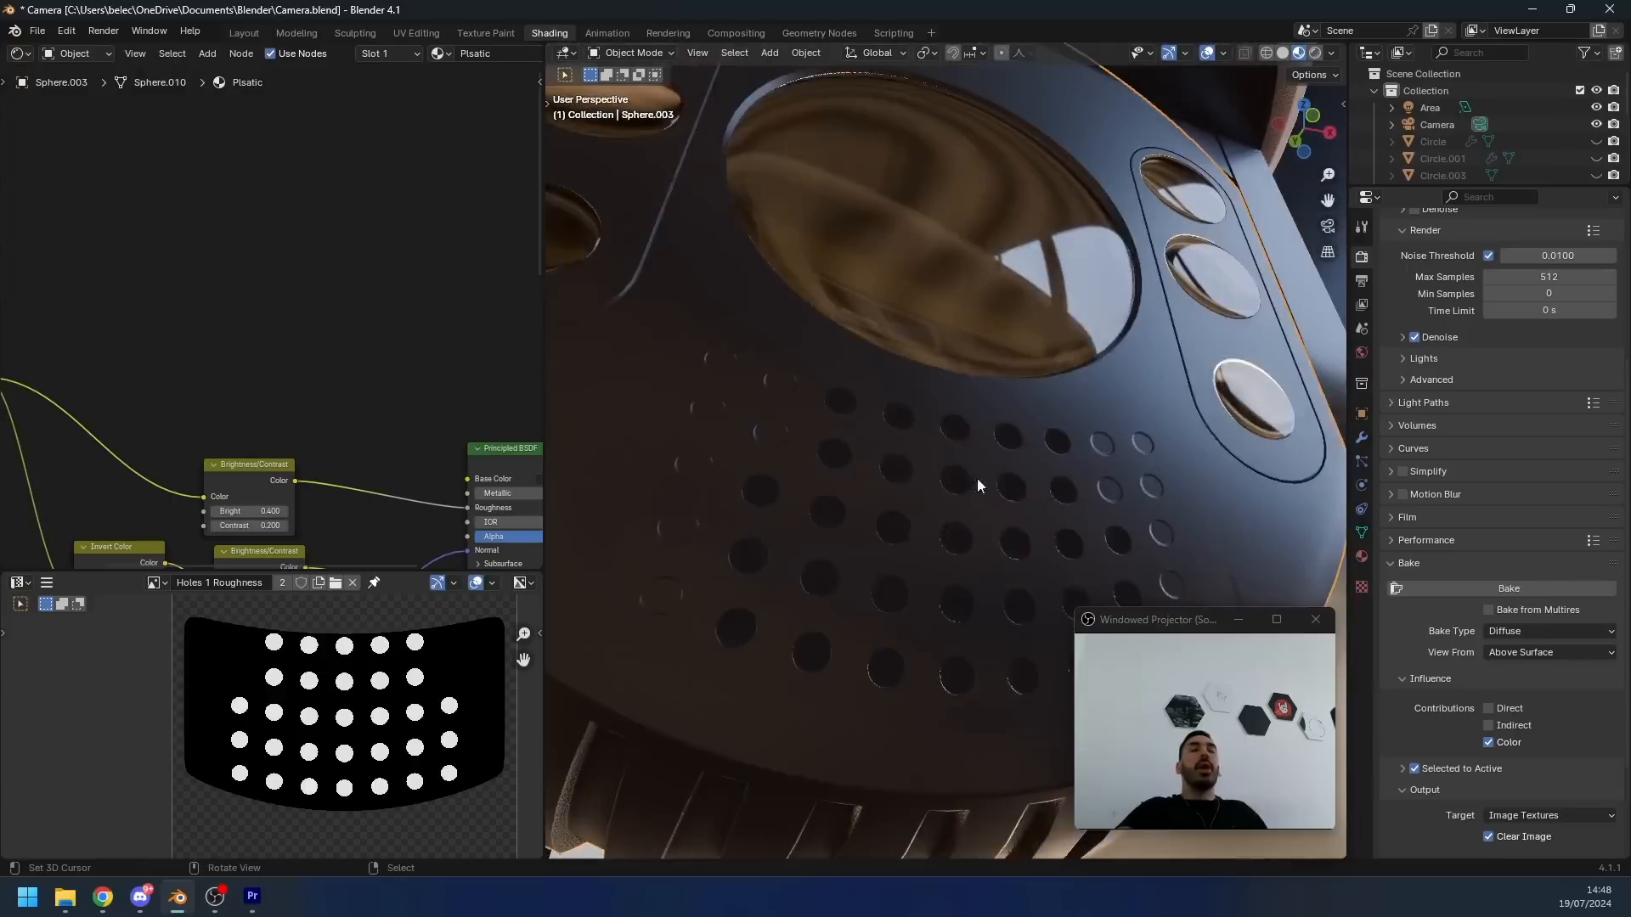
- Connect the roughness image's Color to the Principled BSDF's Base Color and insert a duplicated Invert Color node on that link
middle_drag(977, 477, 858, 539)
scroll(72, 380, down, 2)
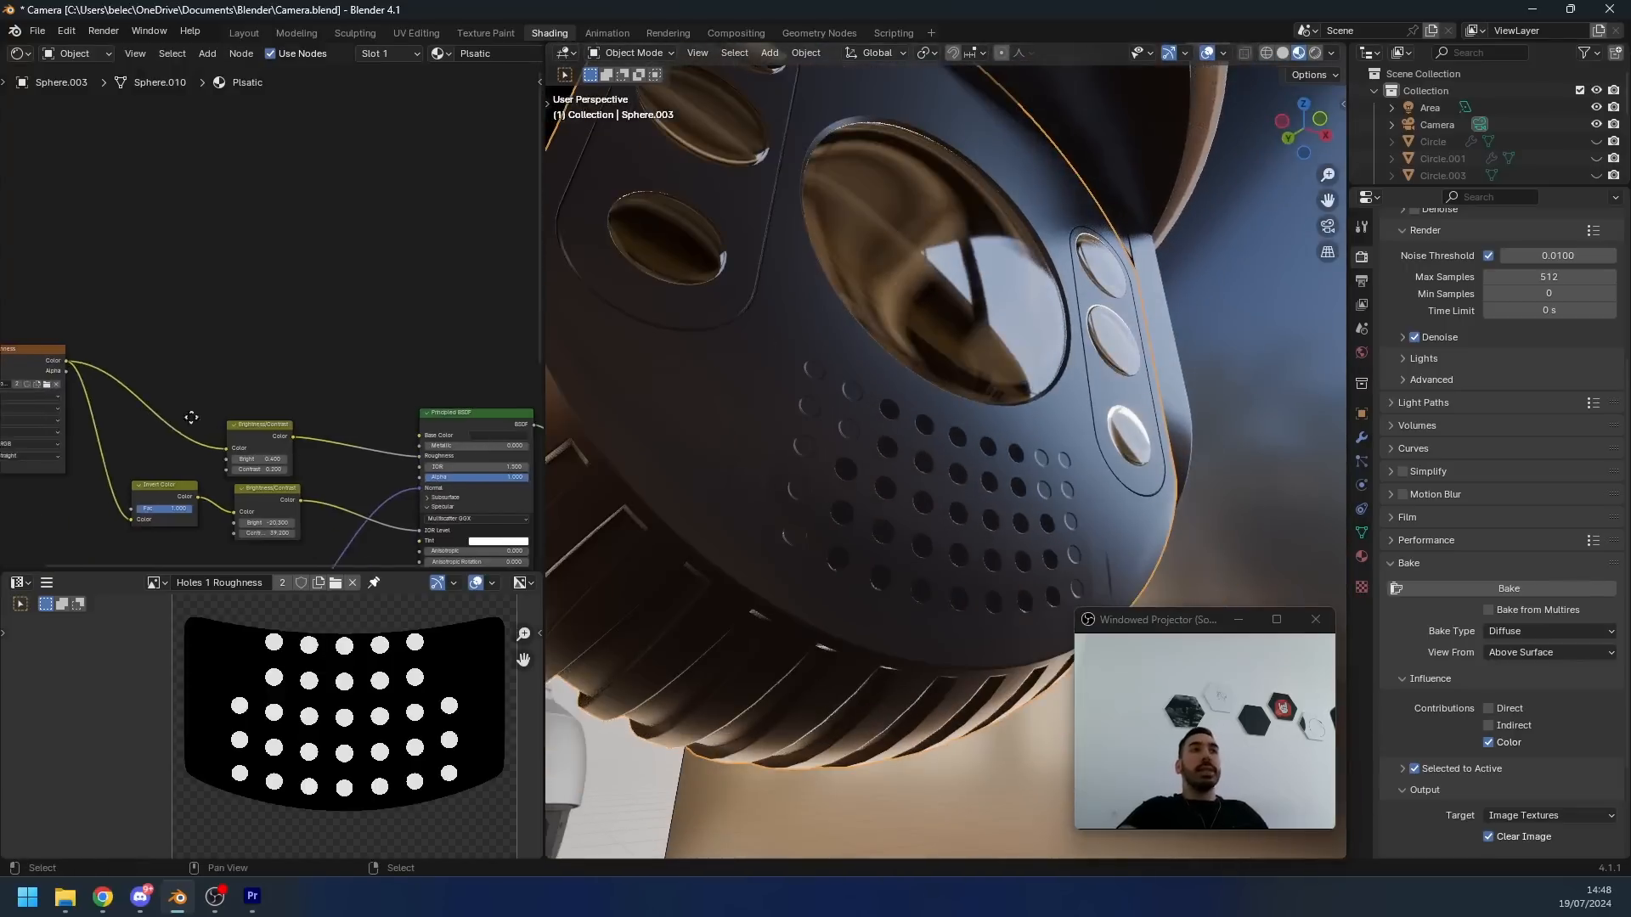
middle_drag(72, 380, 133, 377)
drag(127, 359, 480, 434)
scroll(268, 500, up, 2)
click(248, 487)
key(shift+d)
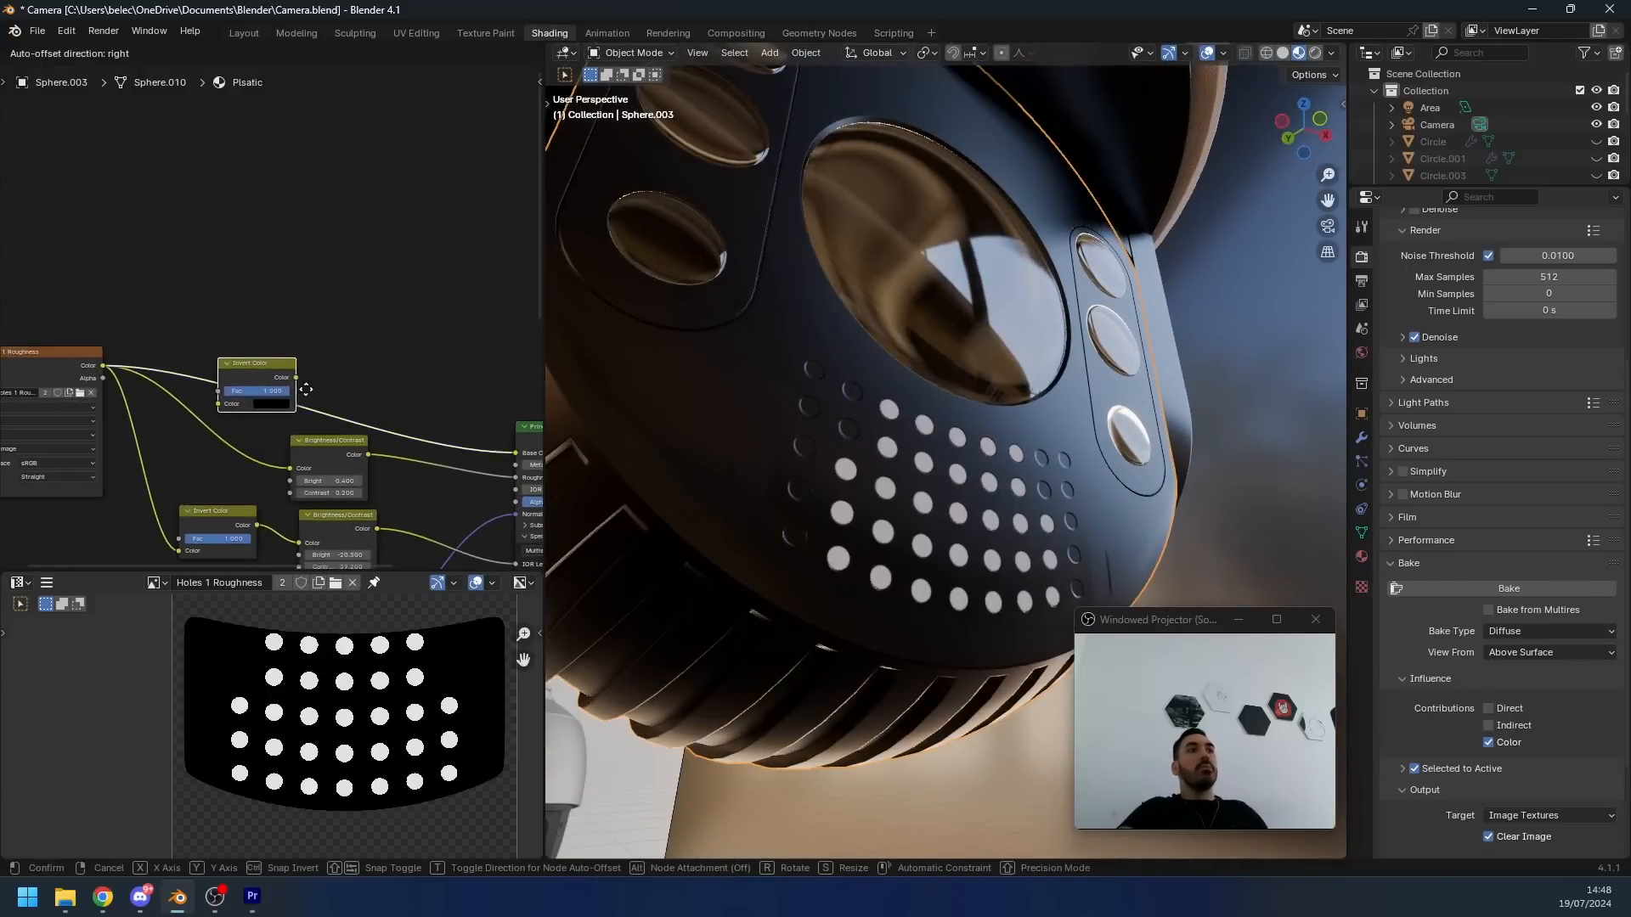
click(313, 389)
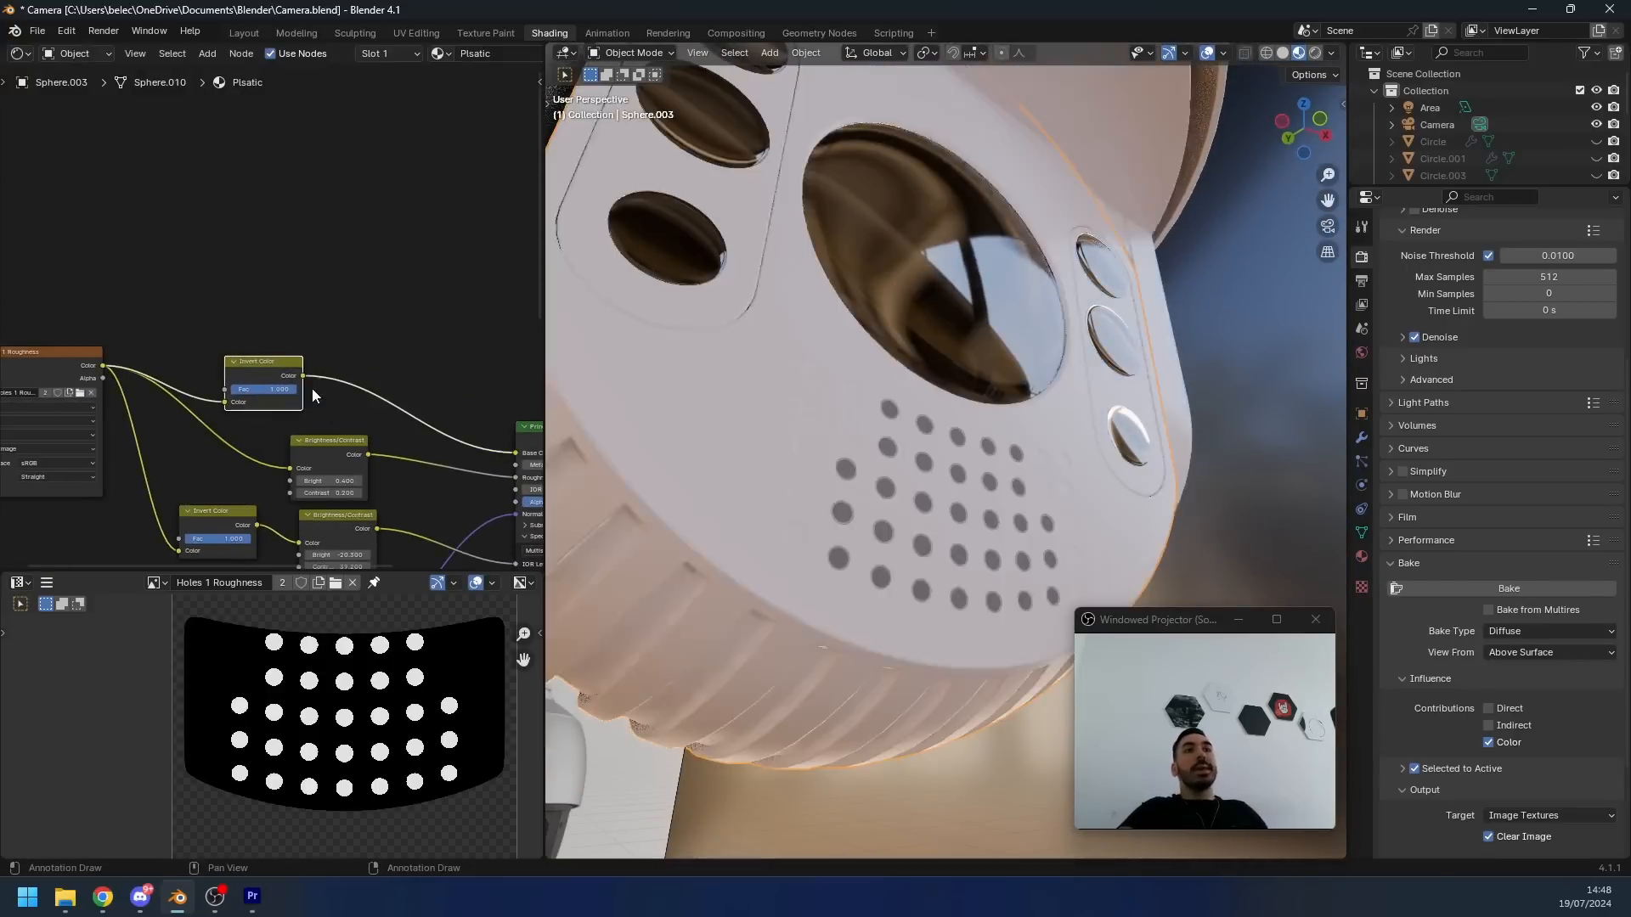
- Insert a duplicated Brightness/Contrast node between the upper Invert Color and Base Color, with Bright -1.9 and Contrast 1.9
scroll(340, 464, up, 1)
middle_drag(341, 464, 317, 479)
click(317, 481)
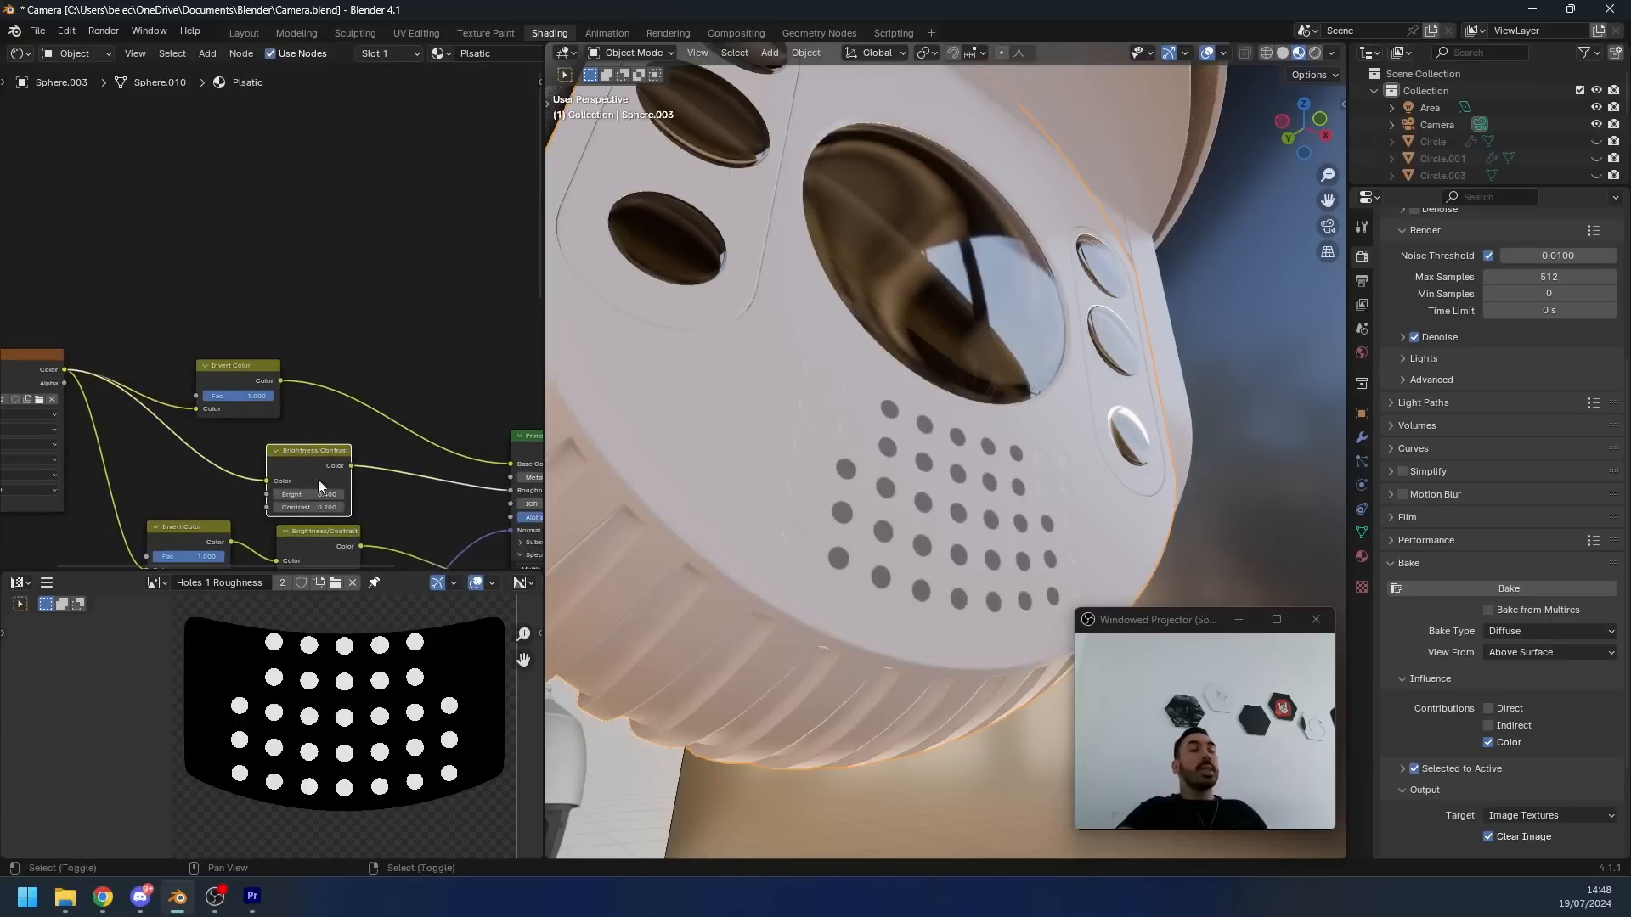
key(shift+d)
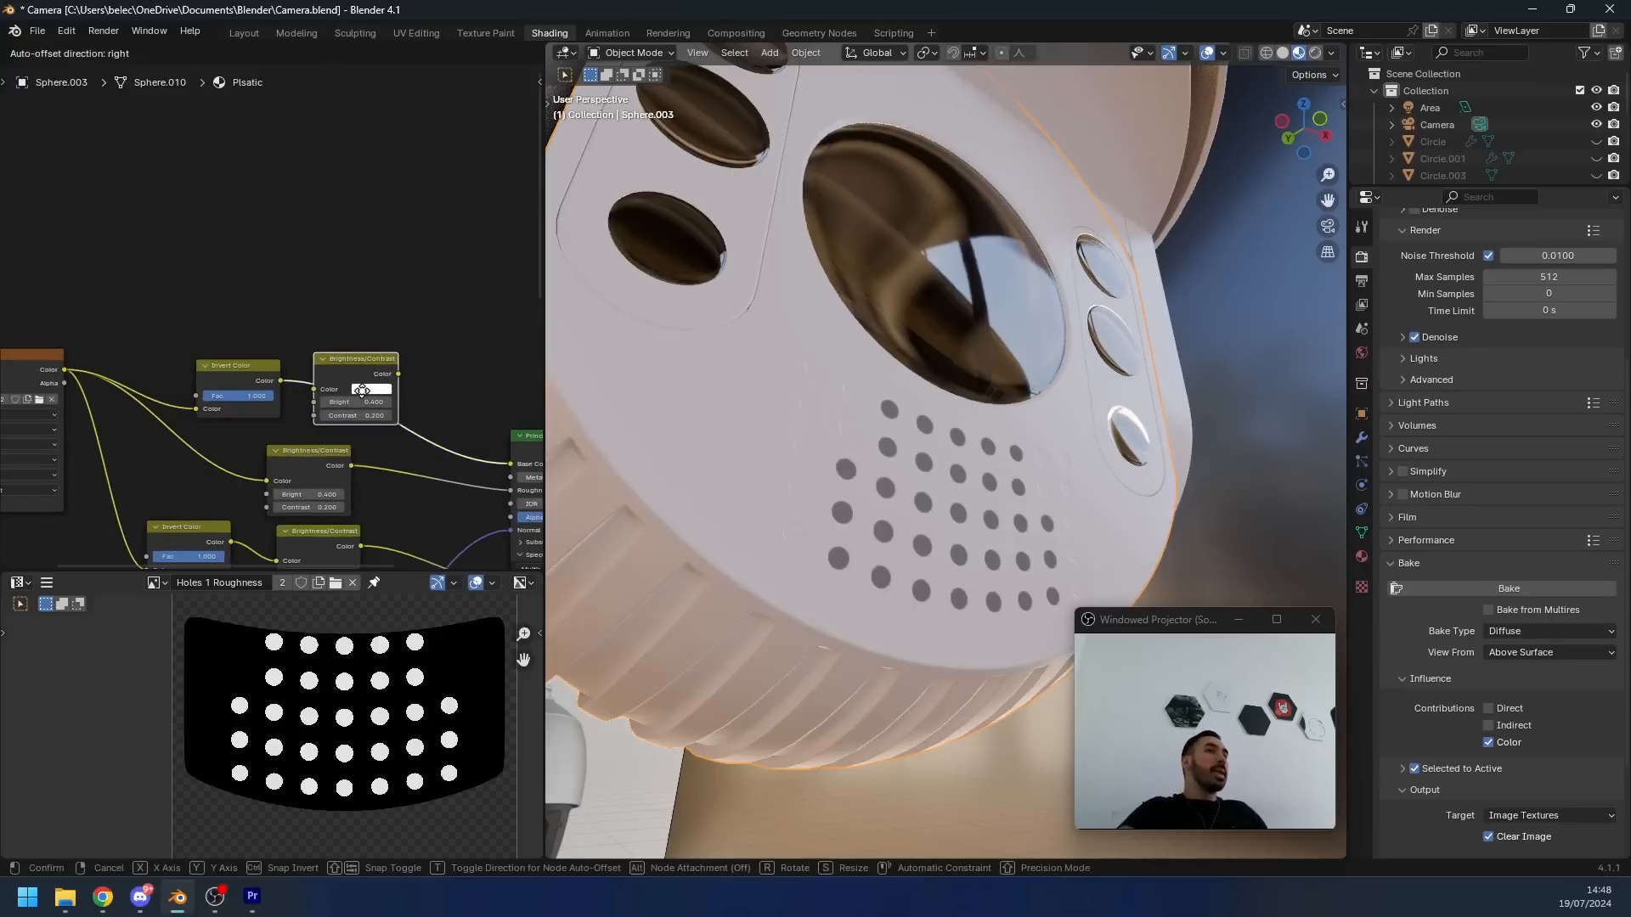
click(379, 394)
scroll(408, 416, up, 1)
drag(343, 464, 314, 444)
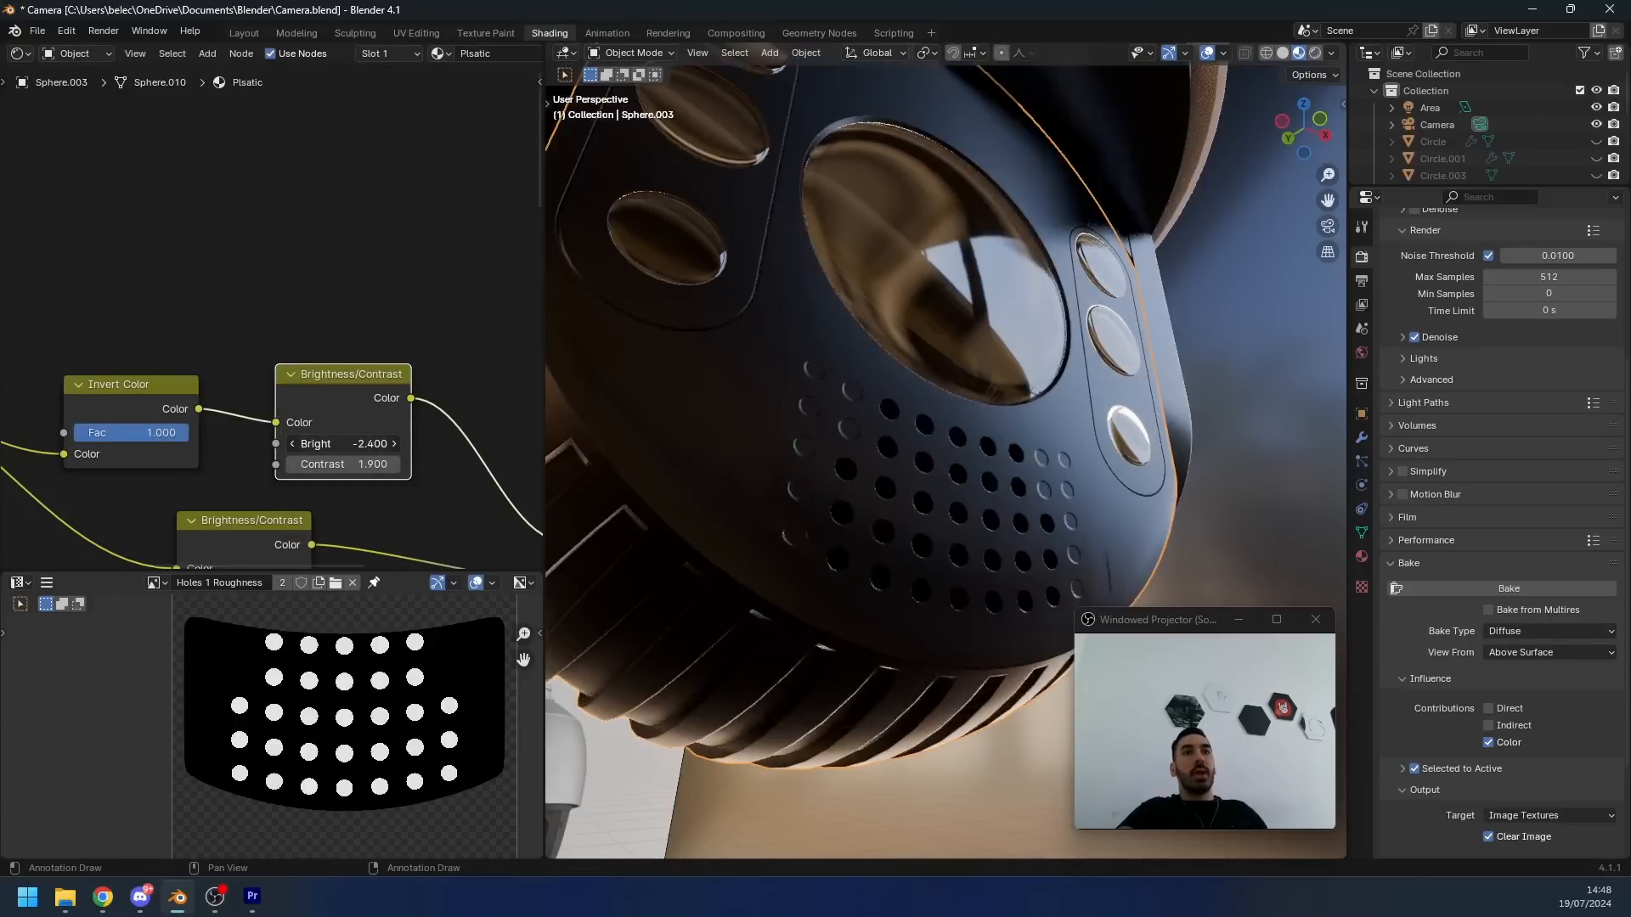
middle_drag(765, 441, 739, 436)
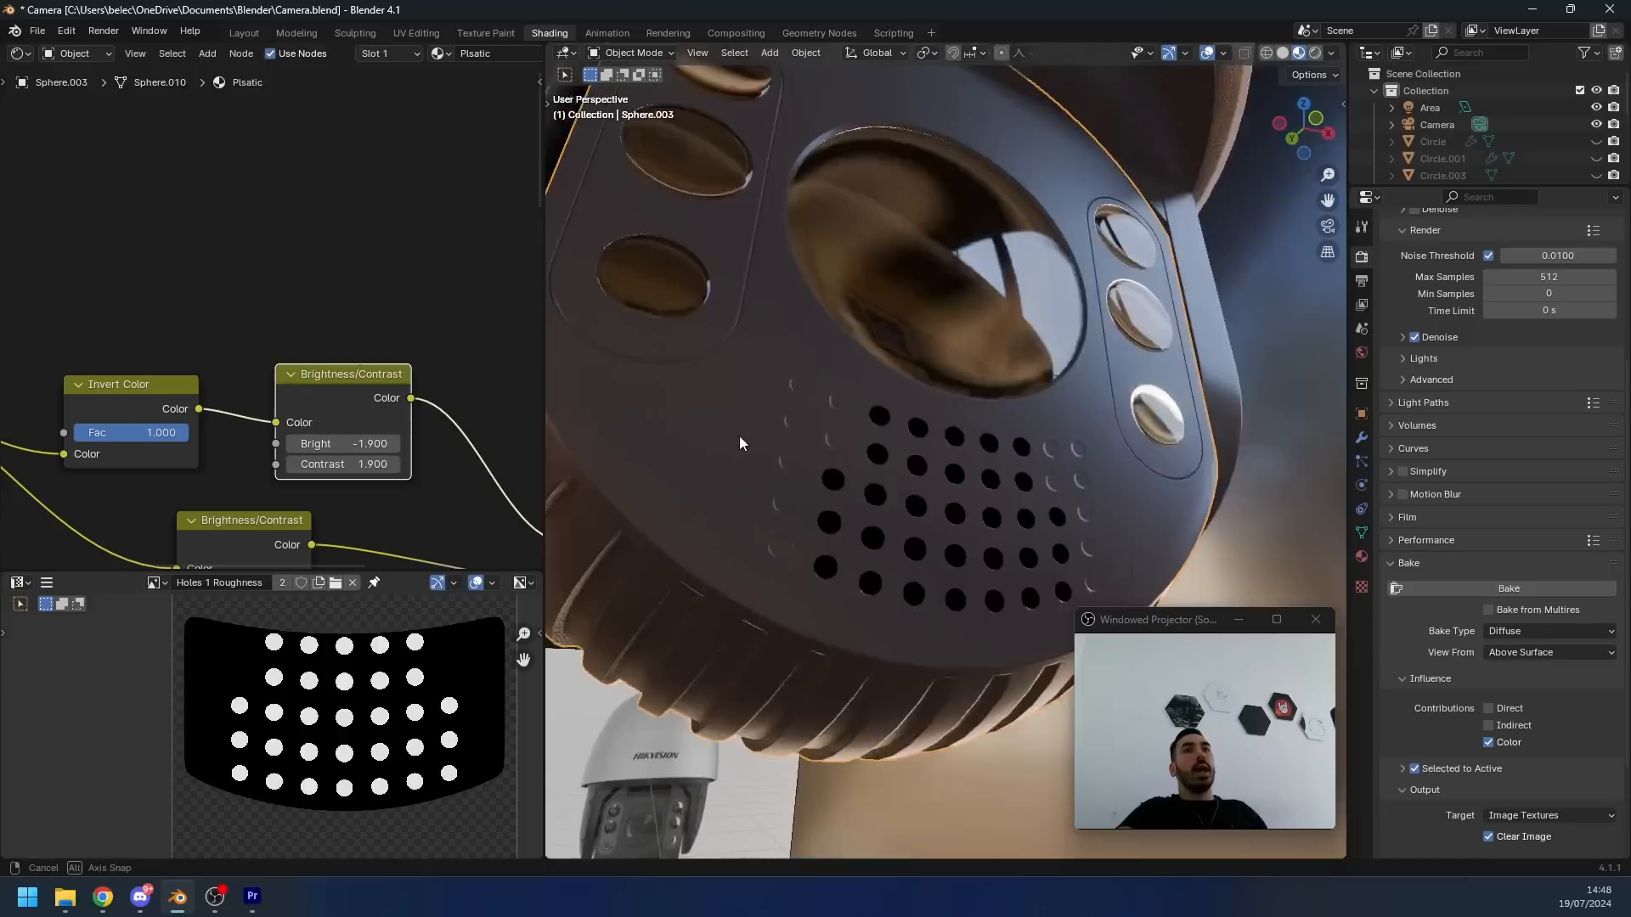
scroll(747, 408, down, 3)
scroll(910, 501, up, 5)
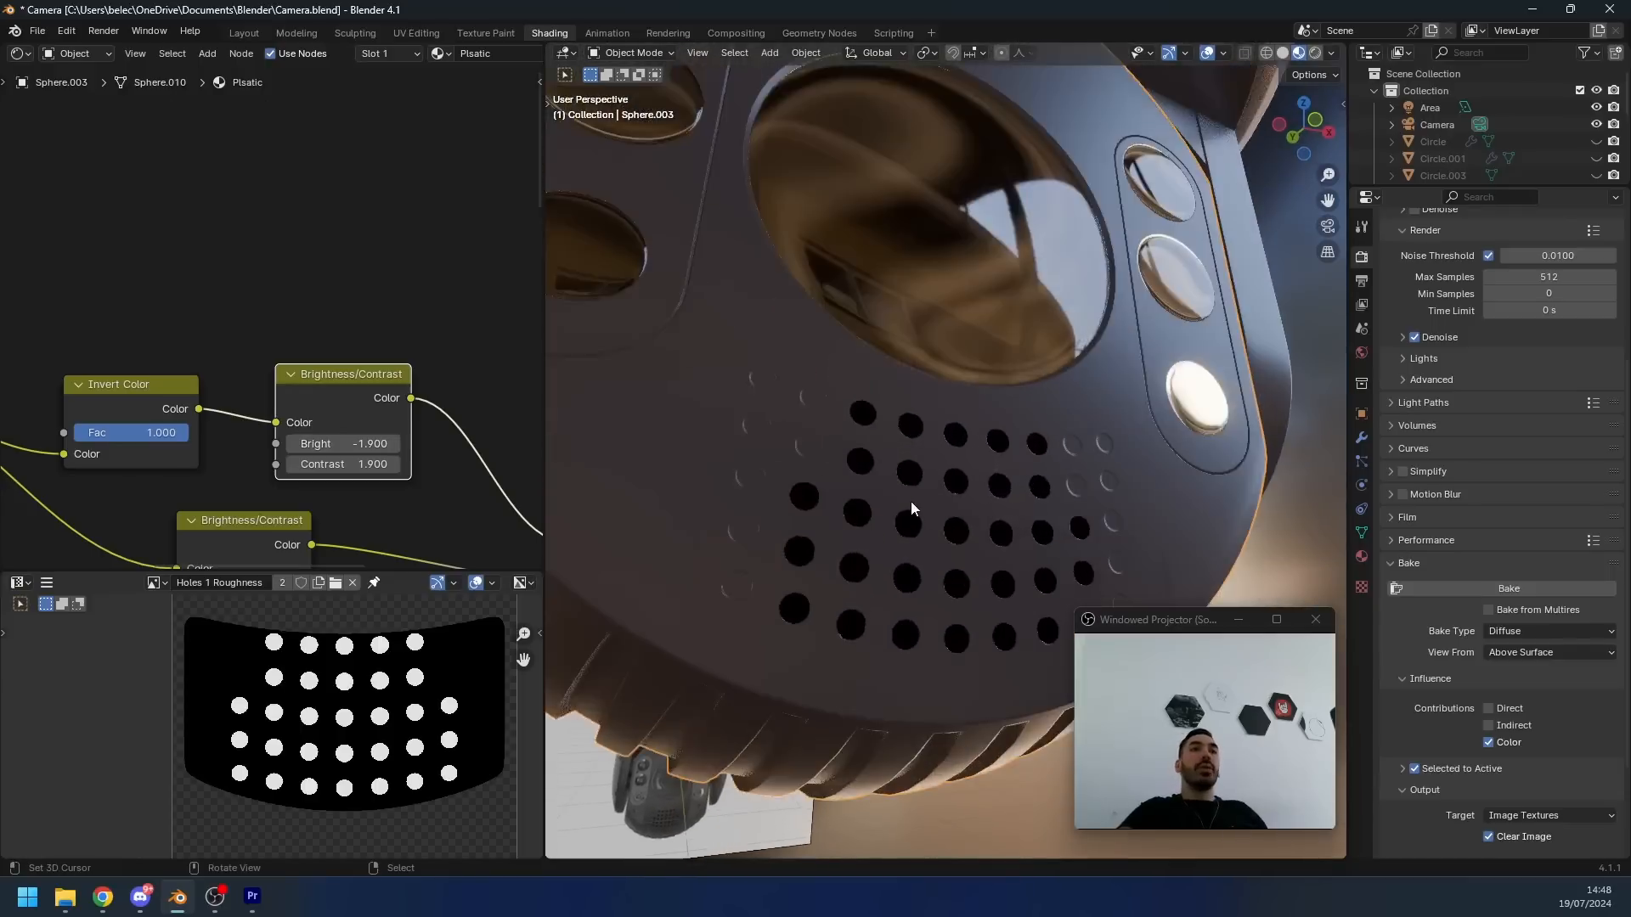
scroll(369, 434, up, 2)
- Fine-tune the Base Color Brightness/Contrast node's Bright, trying -1.95 and settling on -1.94, and check the housing's shade
click(360, 473)
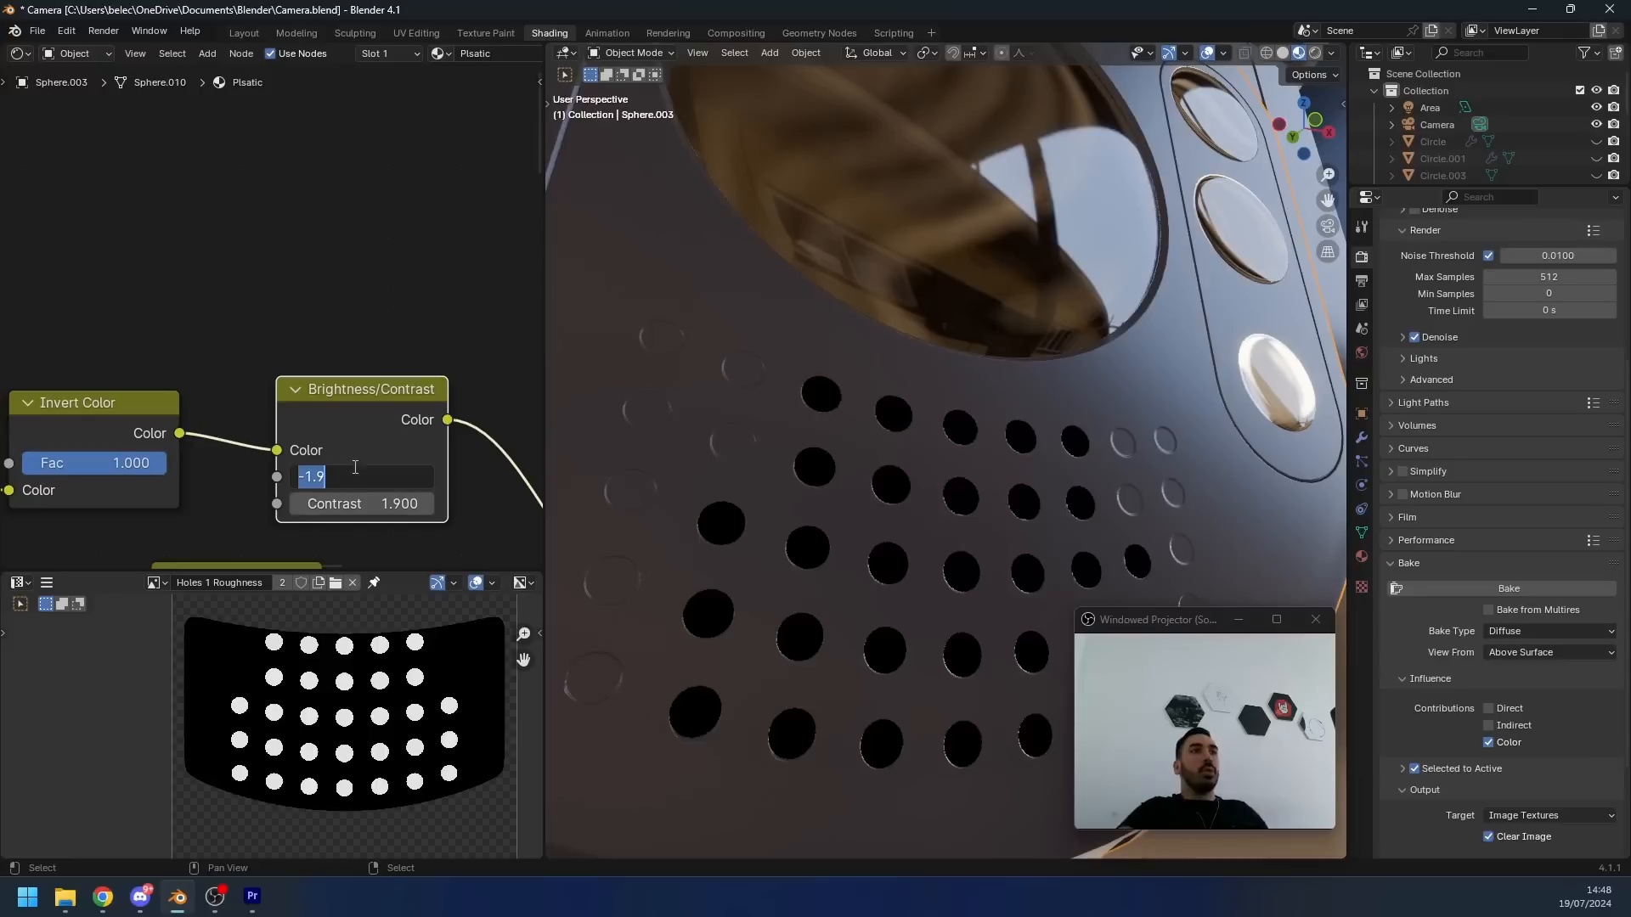
click(360, 471)
text(5)
key(Return)
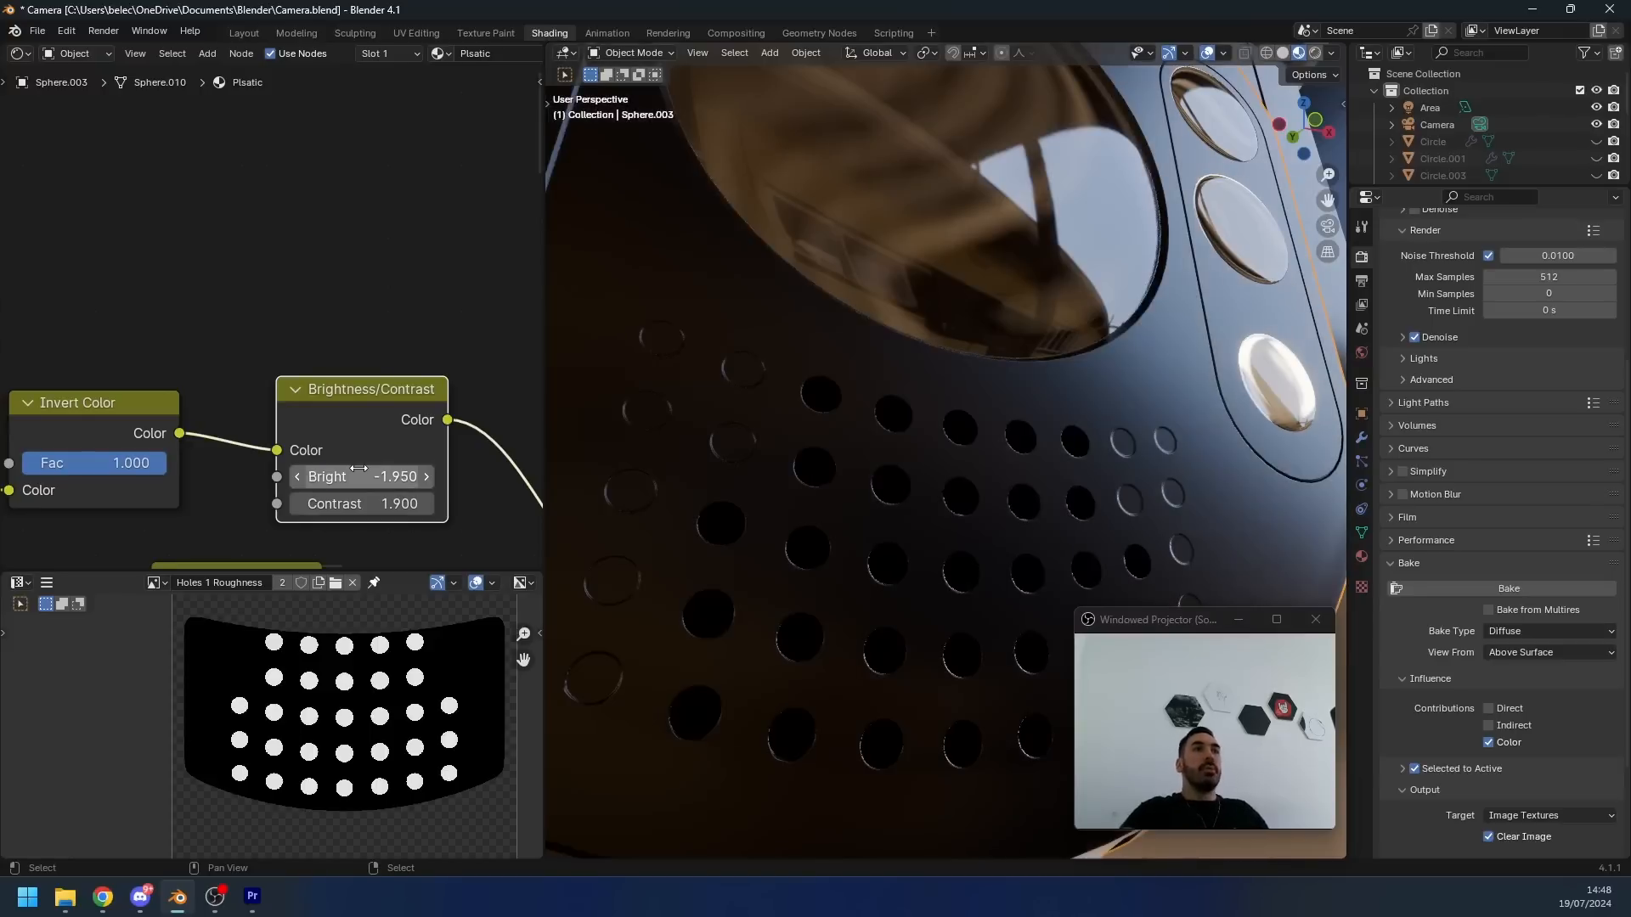
click(360, 468)
key(BackSpace)
text(4)
key(Return)
middle_drag(1010, 503, 985, 395)
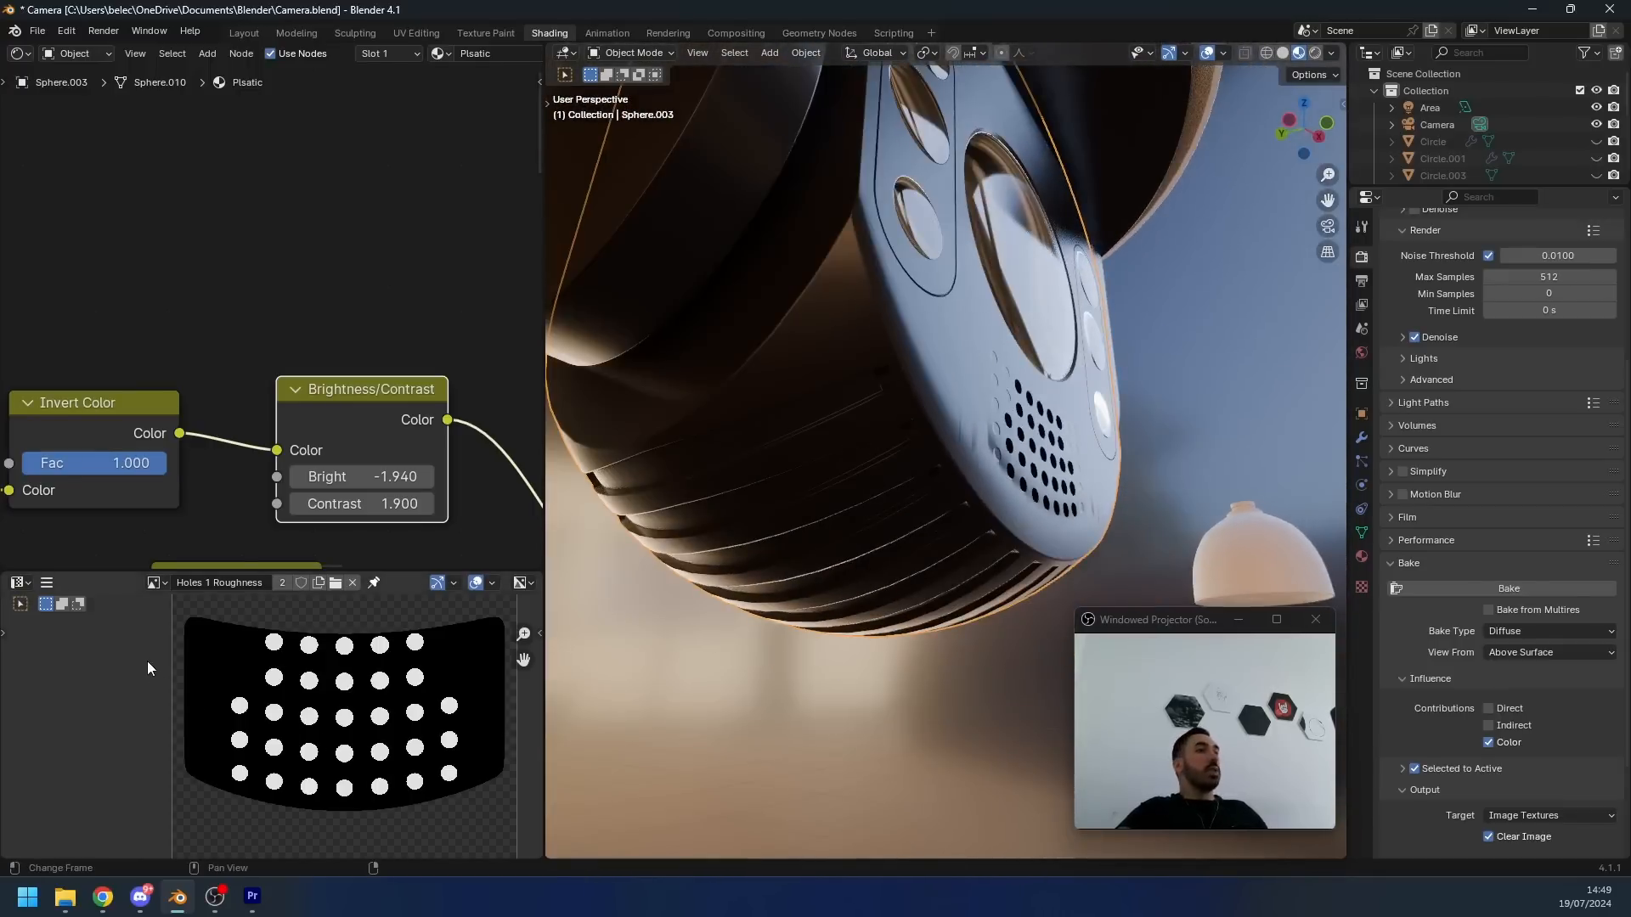
middle_drag(229, 798, 194, 766)
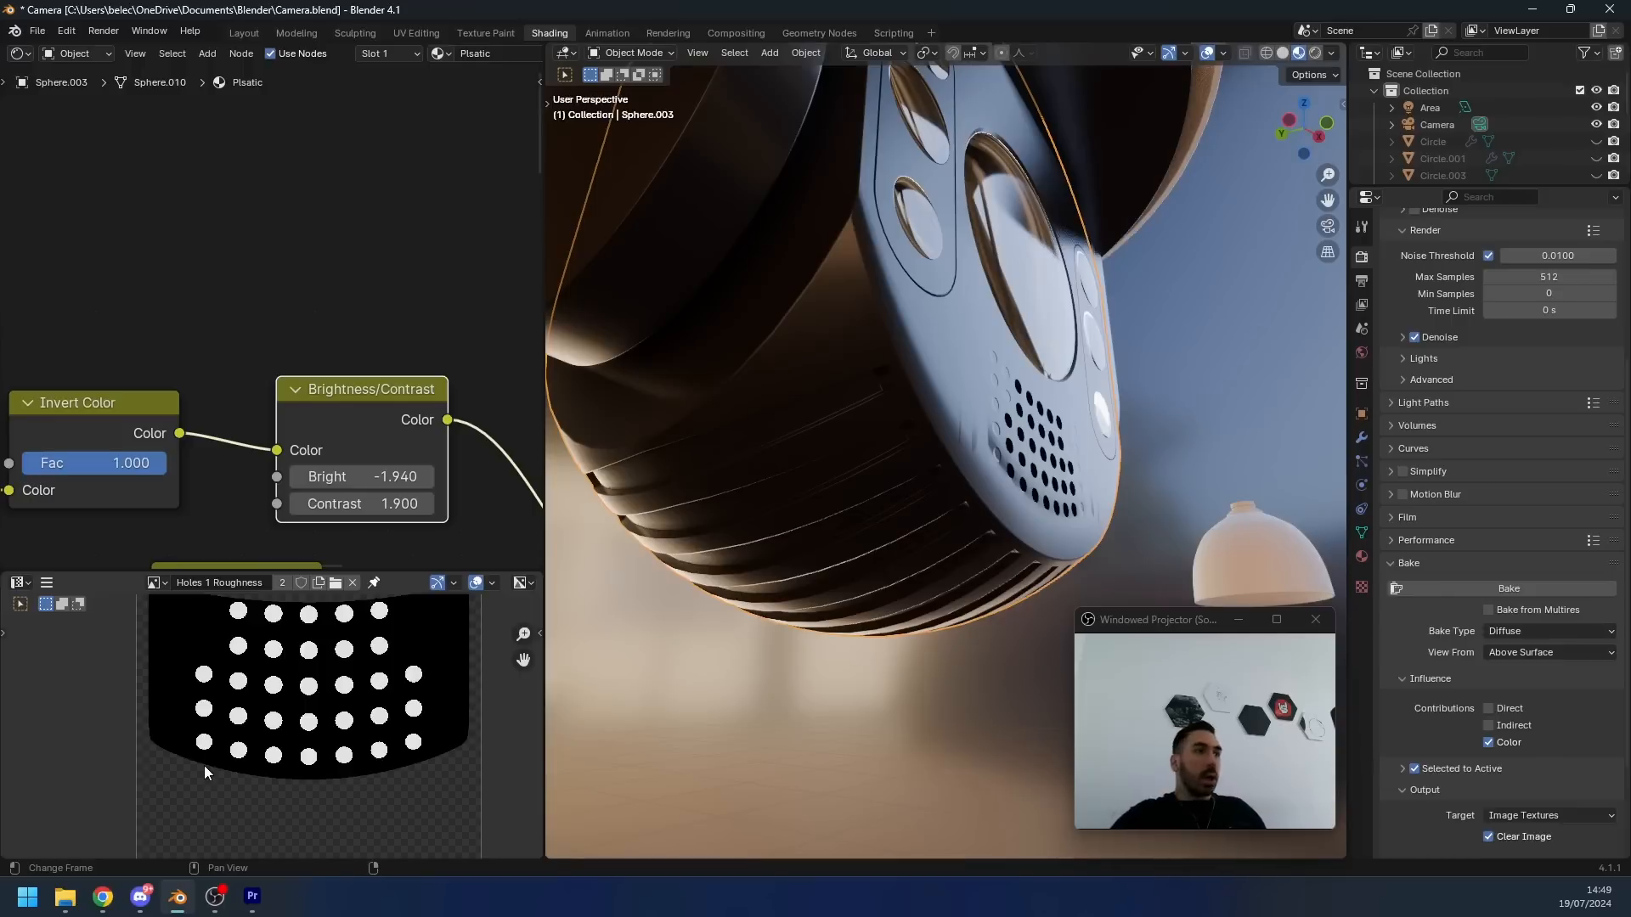
scroll(156, 793, down, 1)
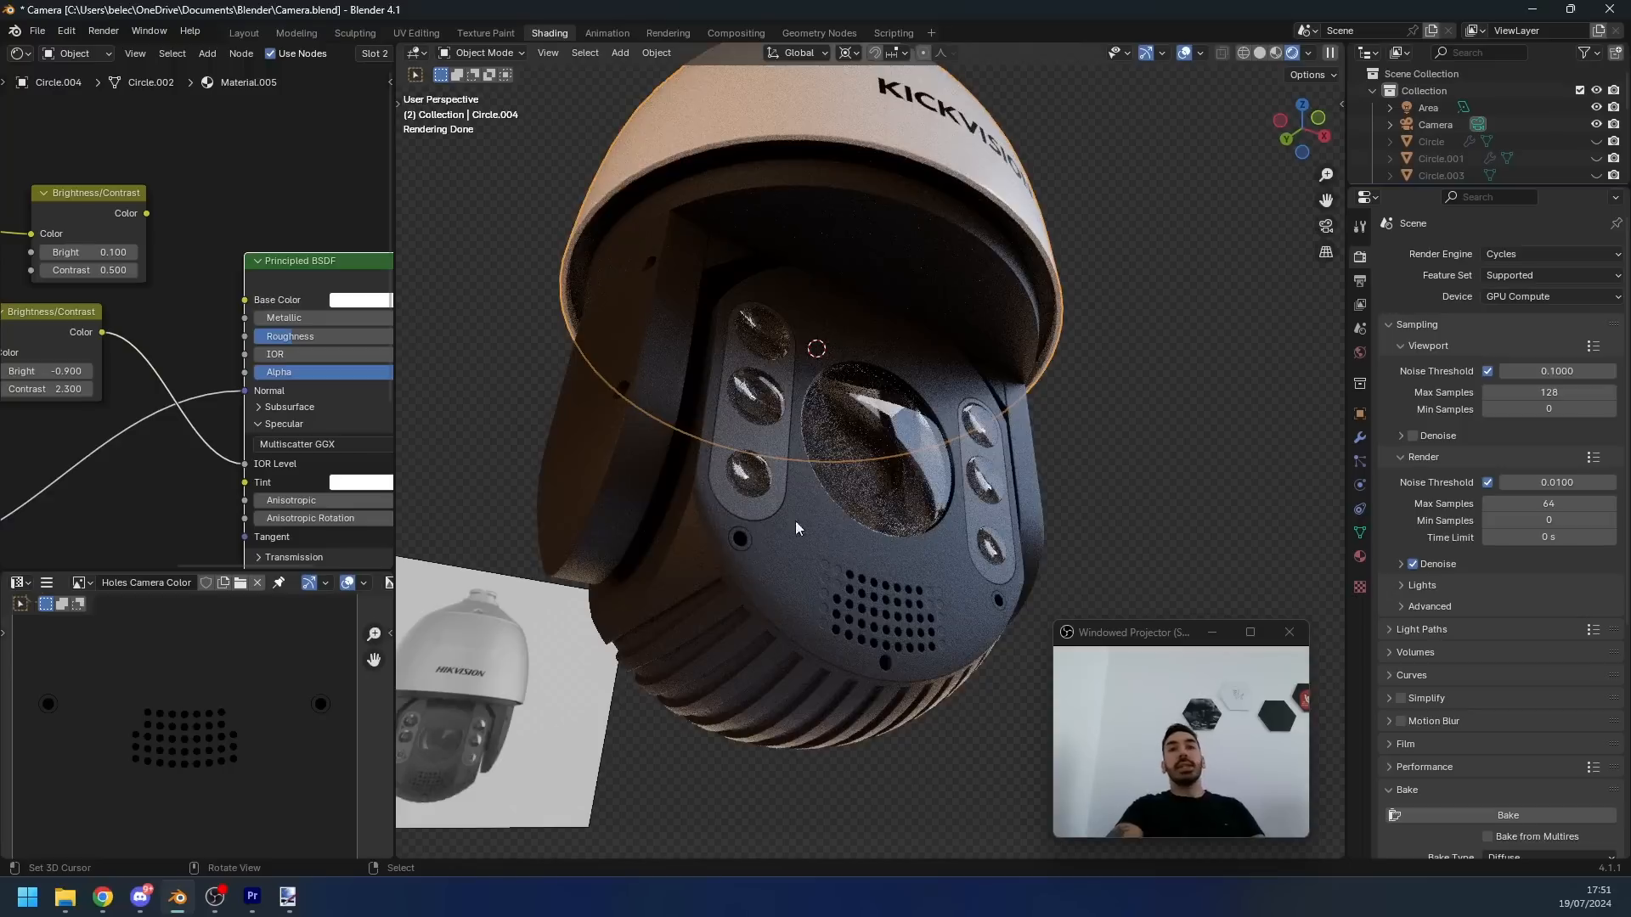
middle_drag(852, 546, 725, 496)
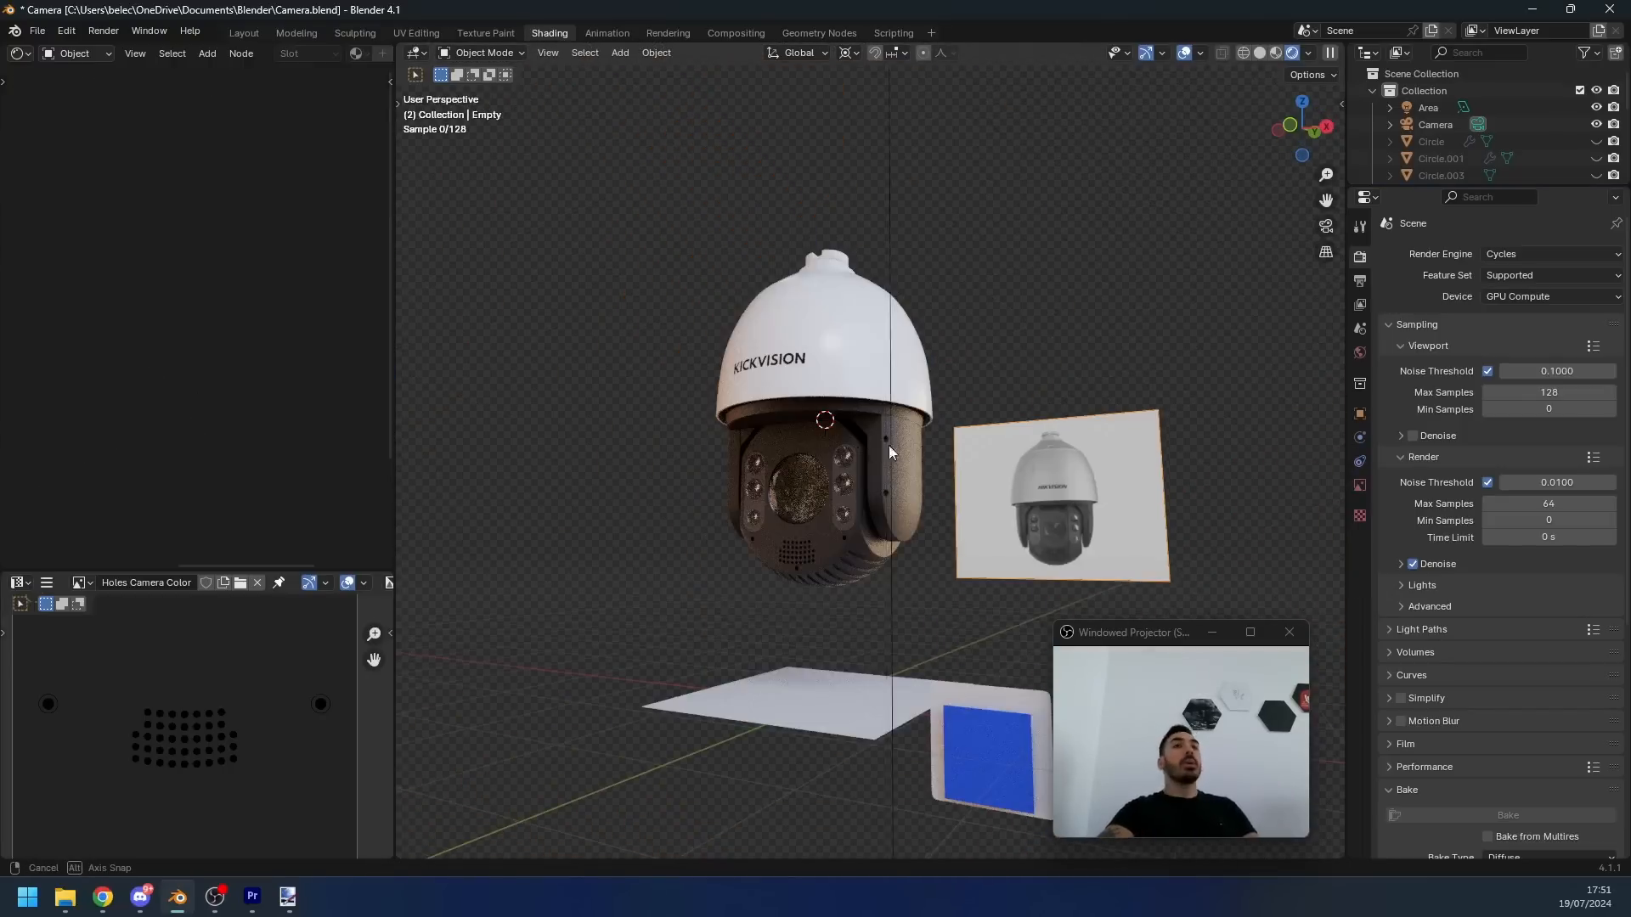
middle_drag(888, 445, 970, 411)
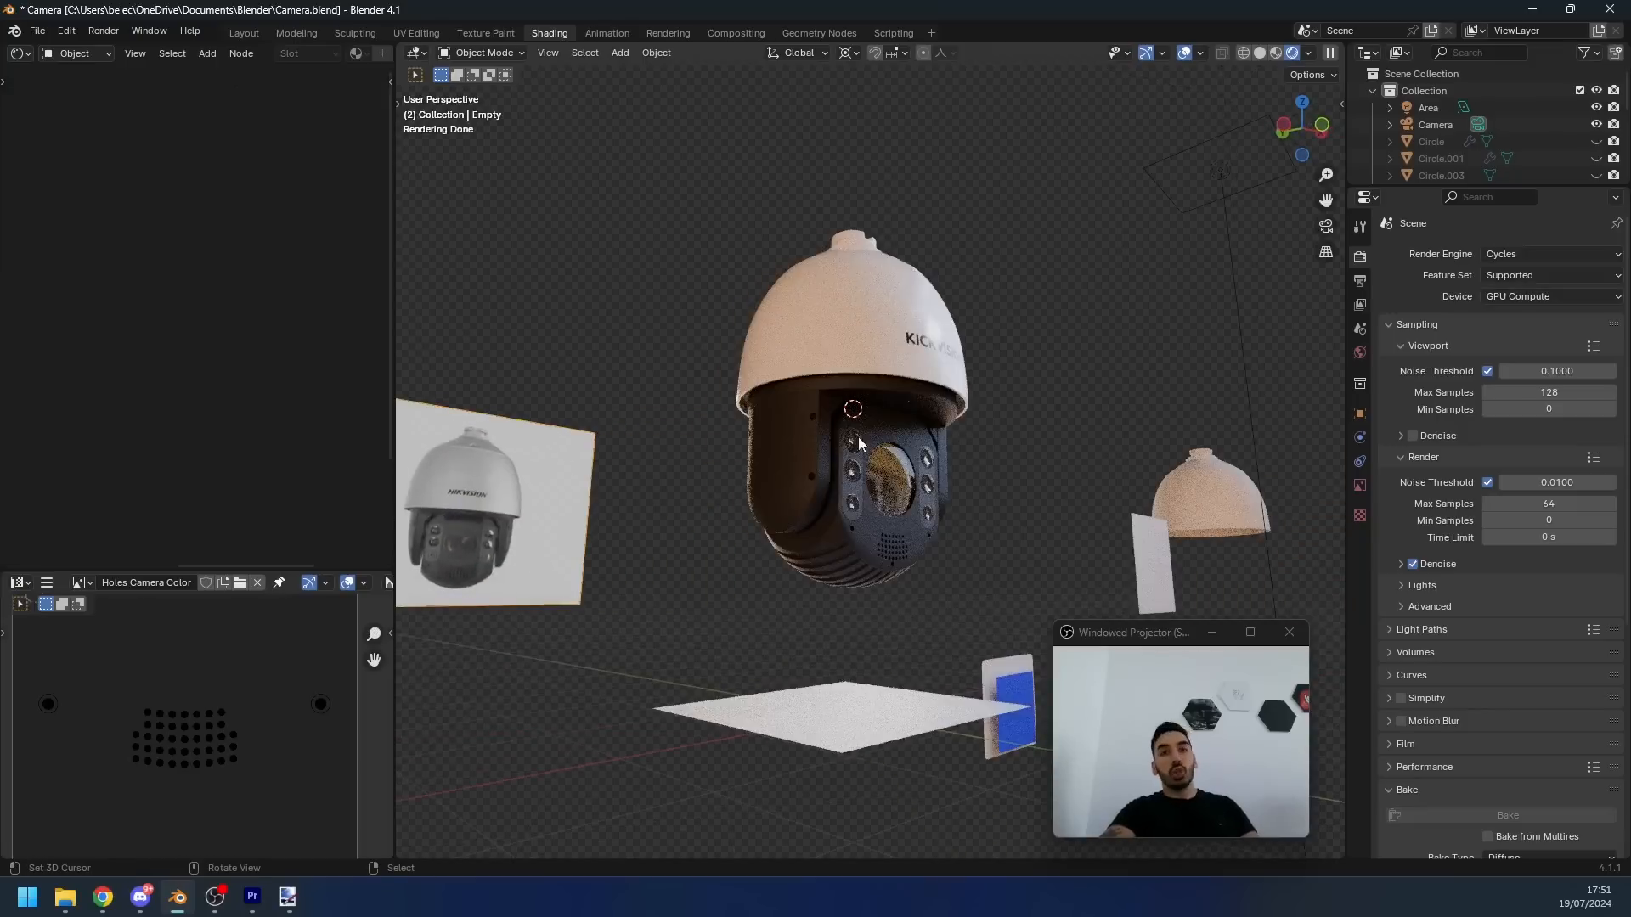